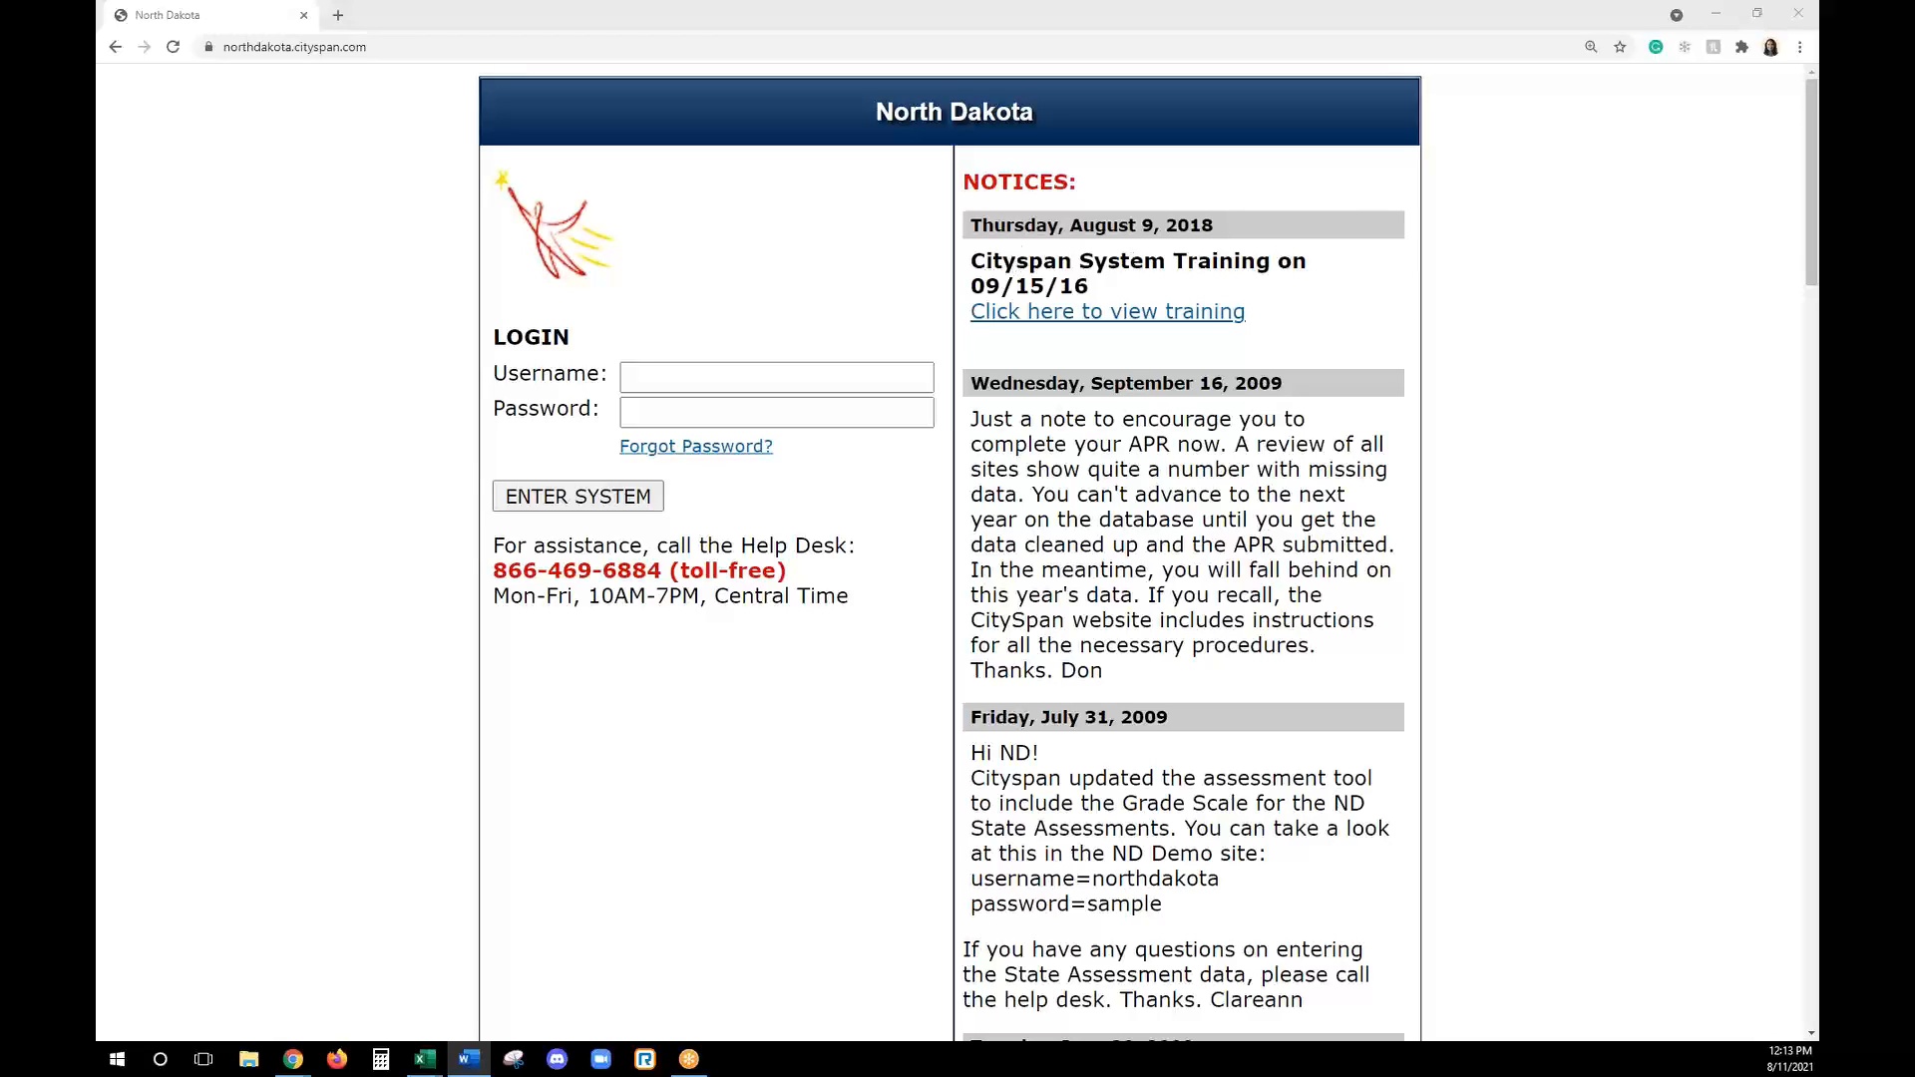
- Log in to the North Dakota Cityspan system with the username DemoAdmin and the account password
key("alt+Tab")
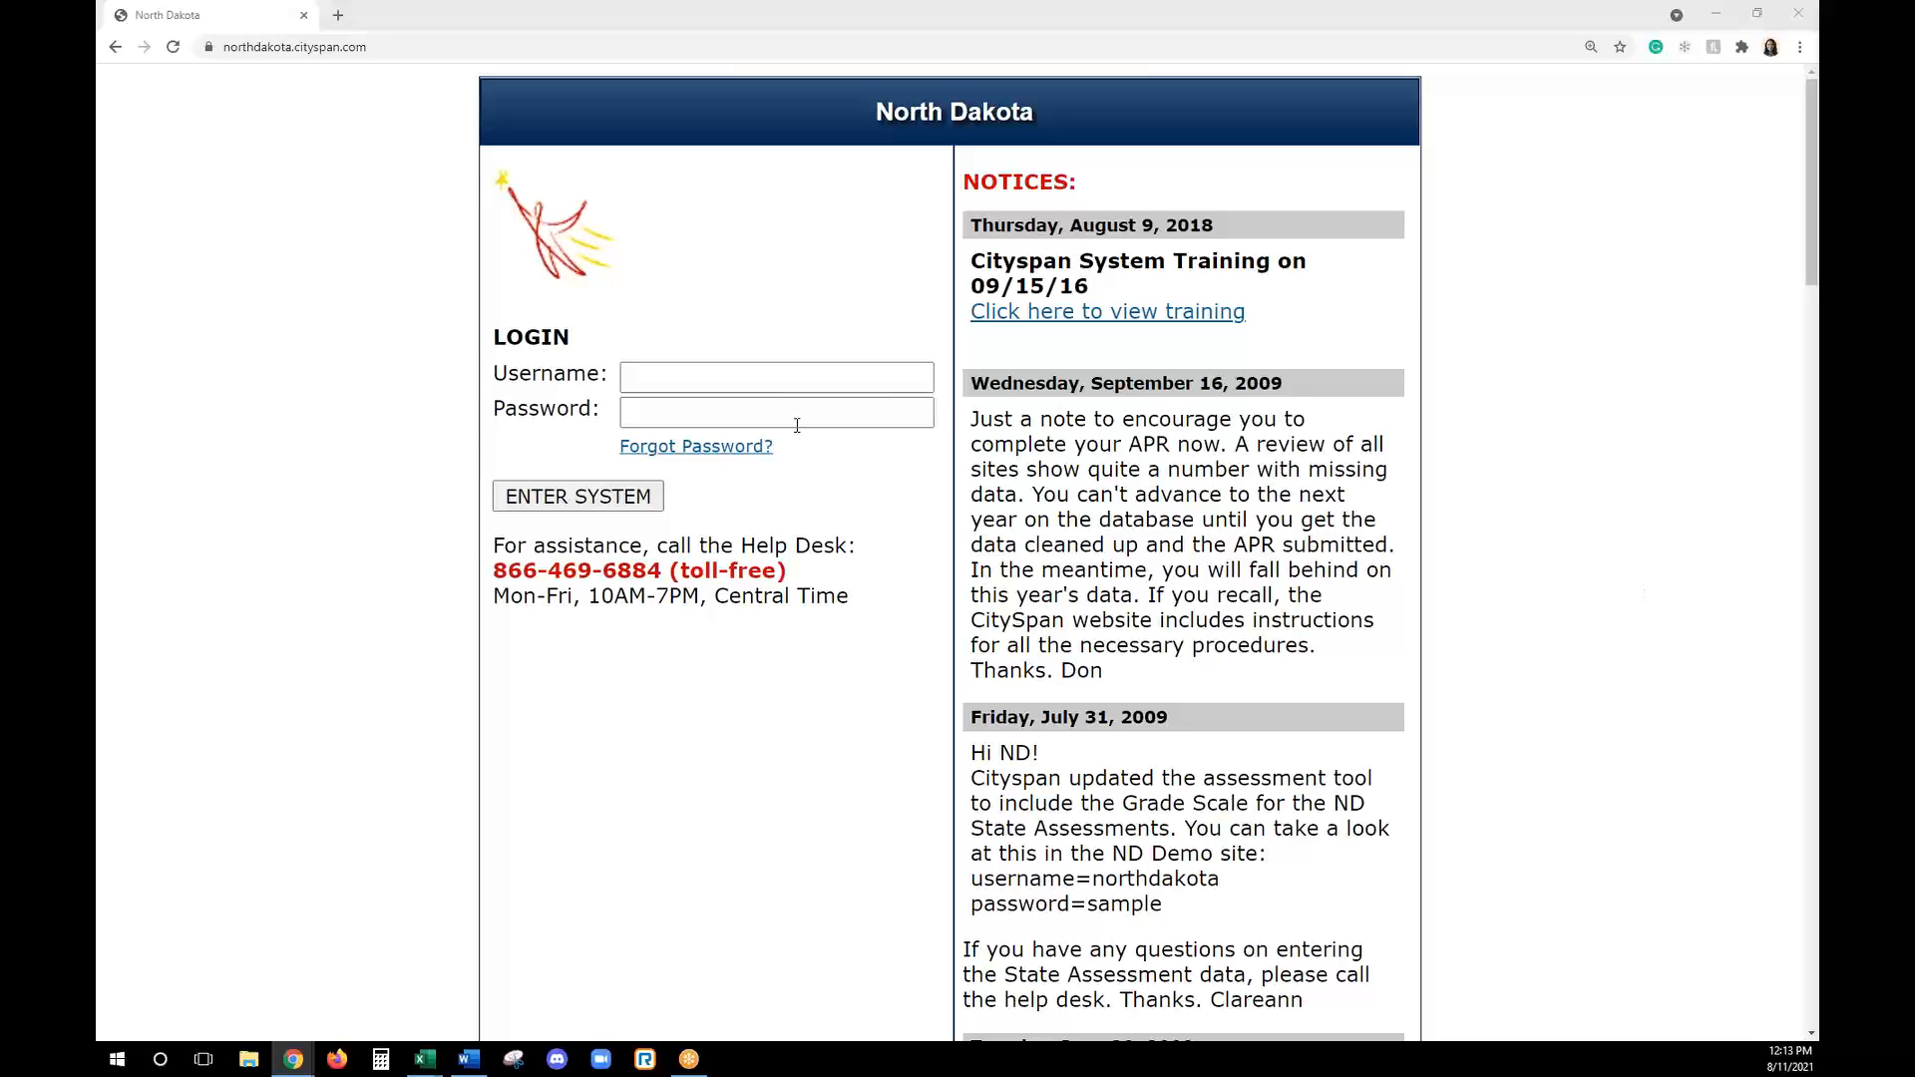
left_click(842, 388)
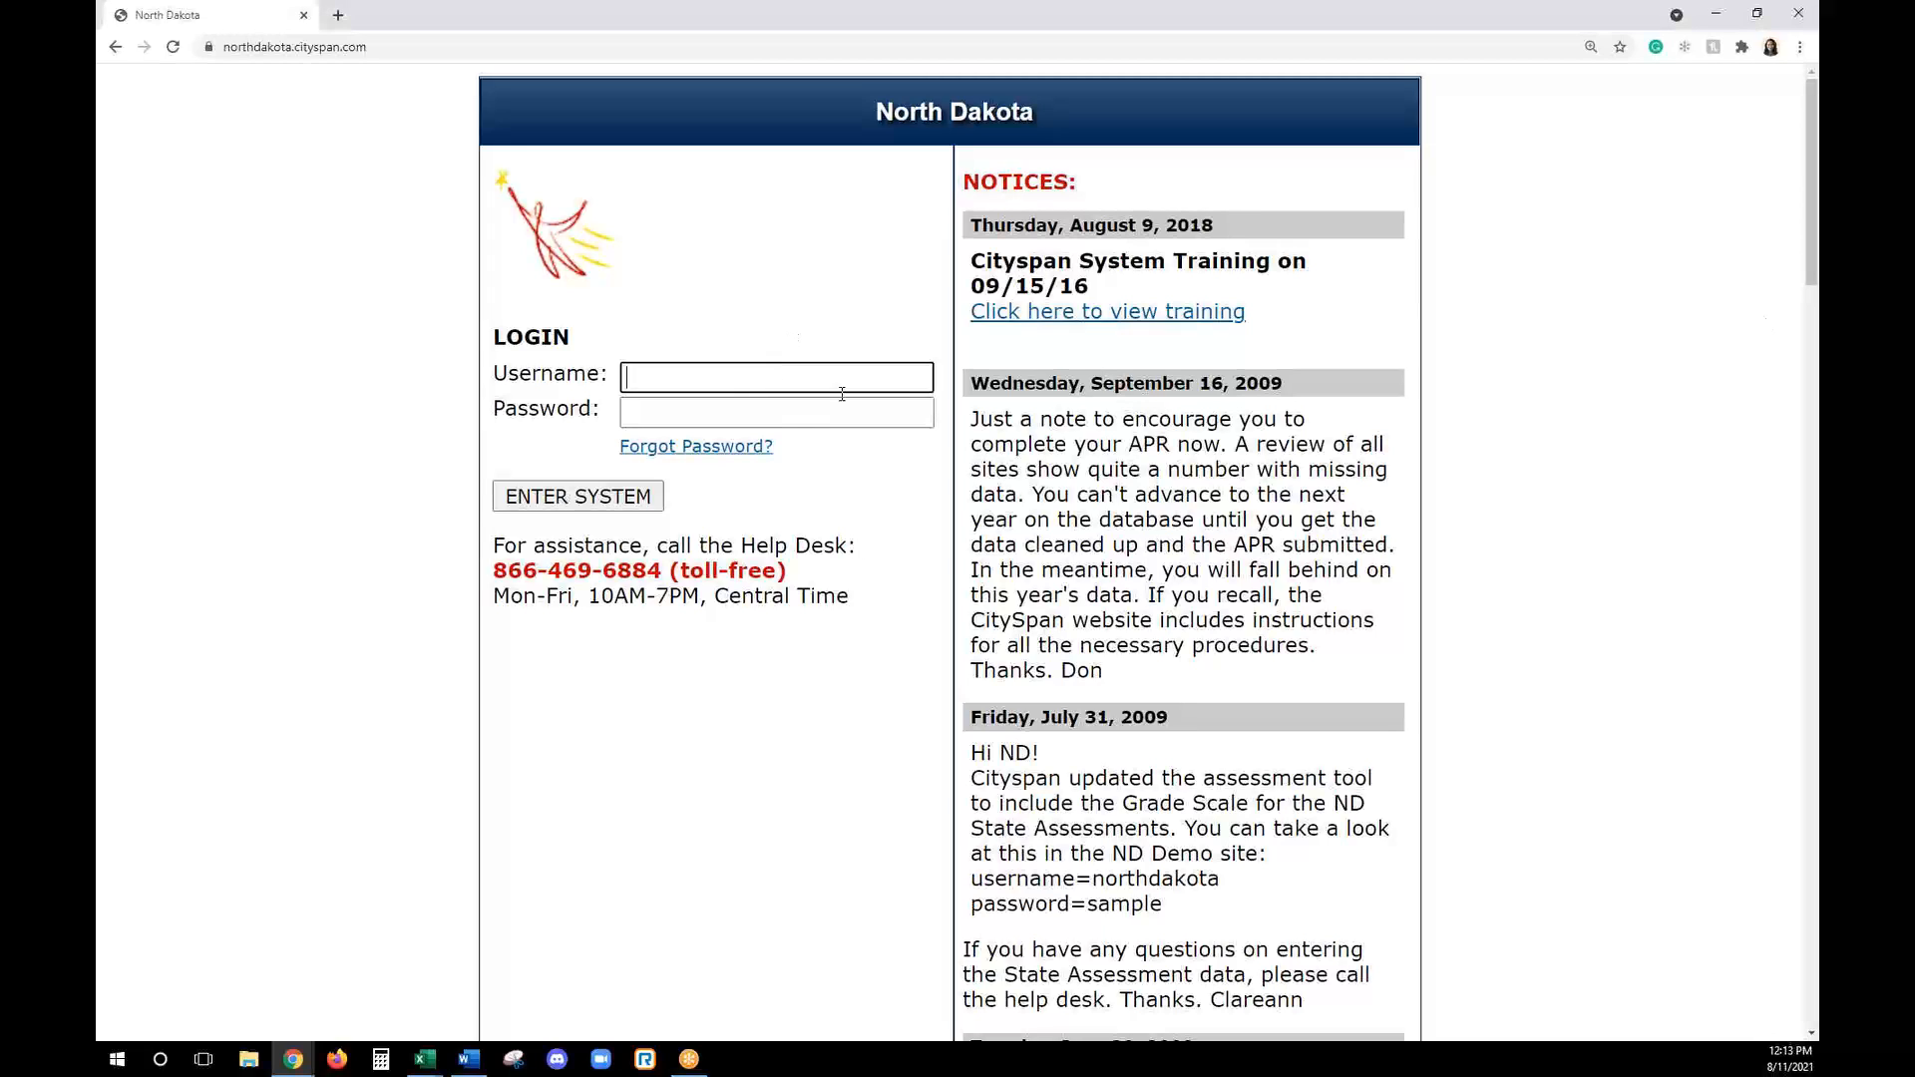
type("DemoAdmin")
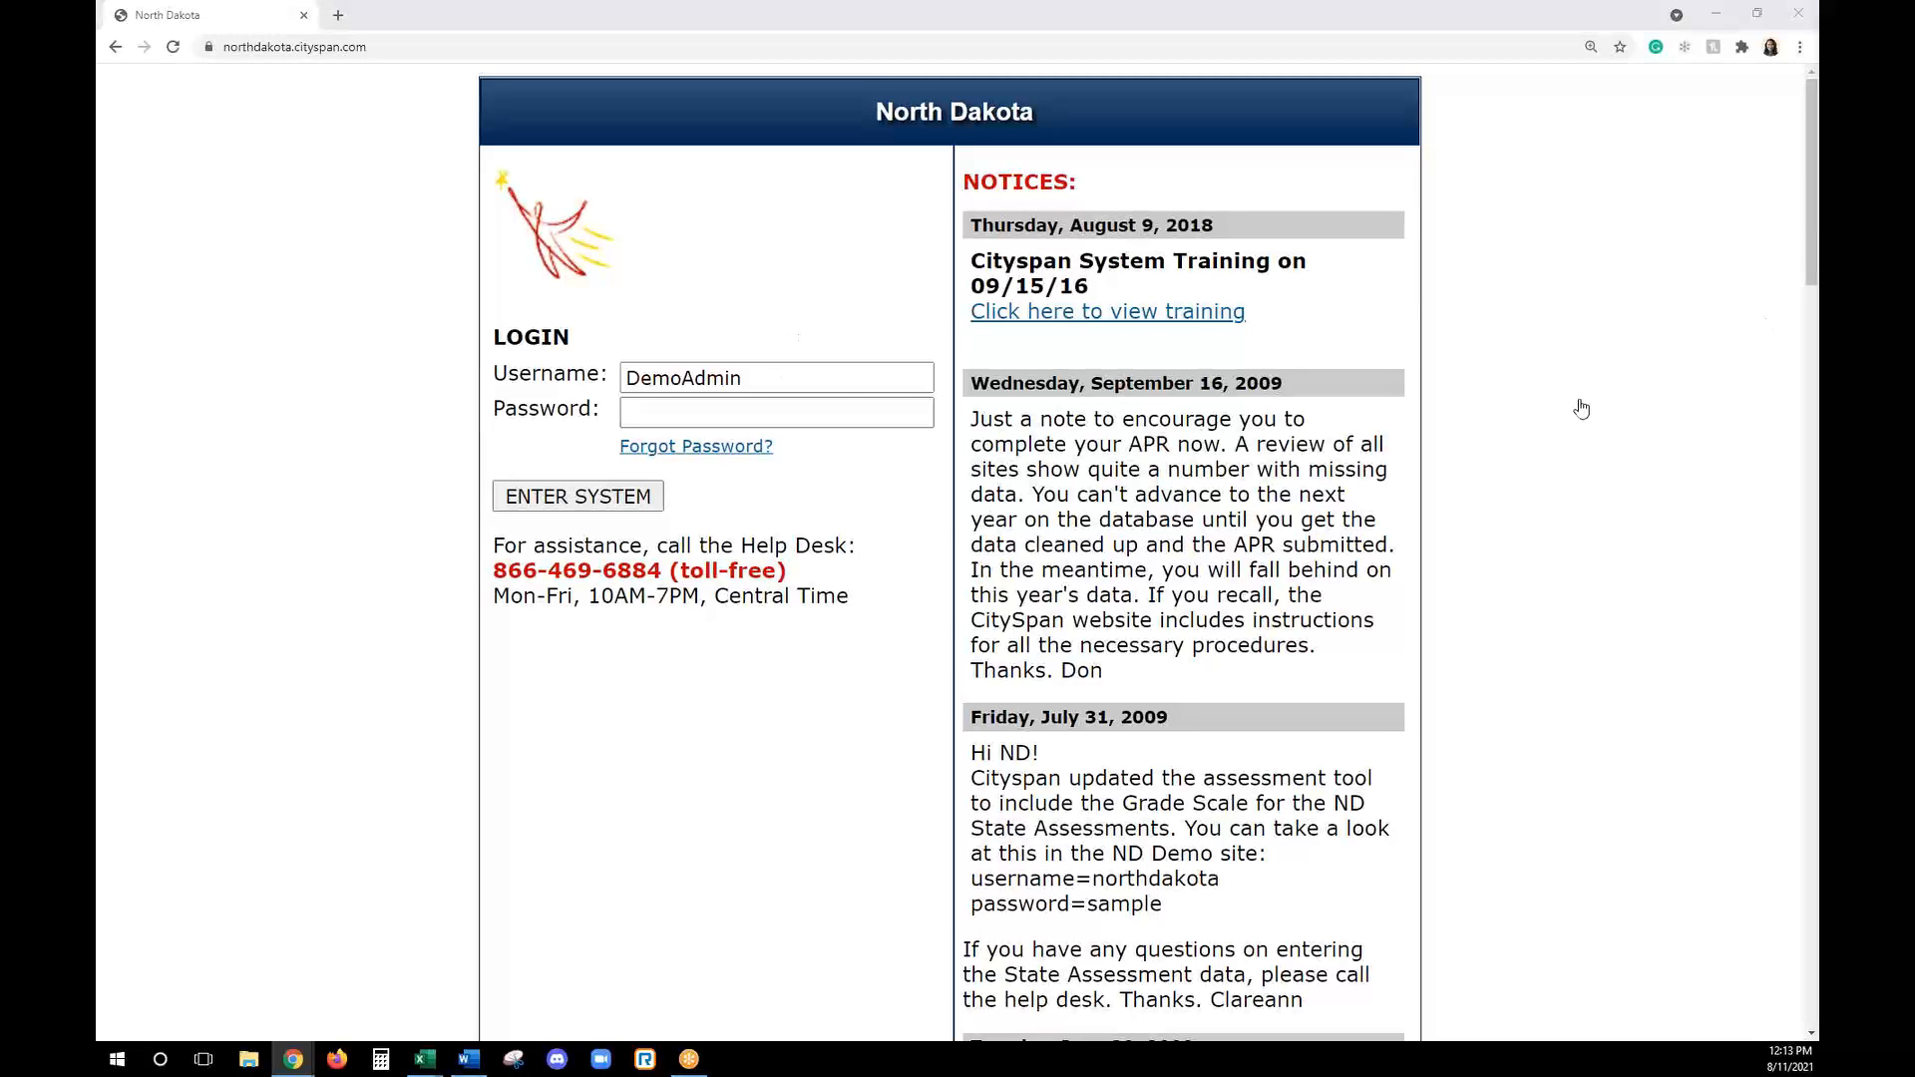
left_click(654, 413)
key("ctrl+v")
left_click(532, 510)
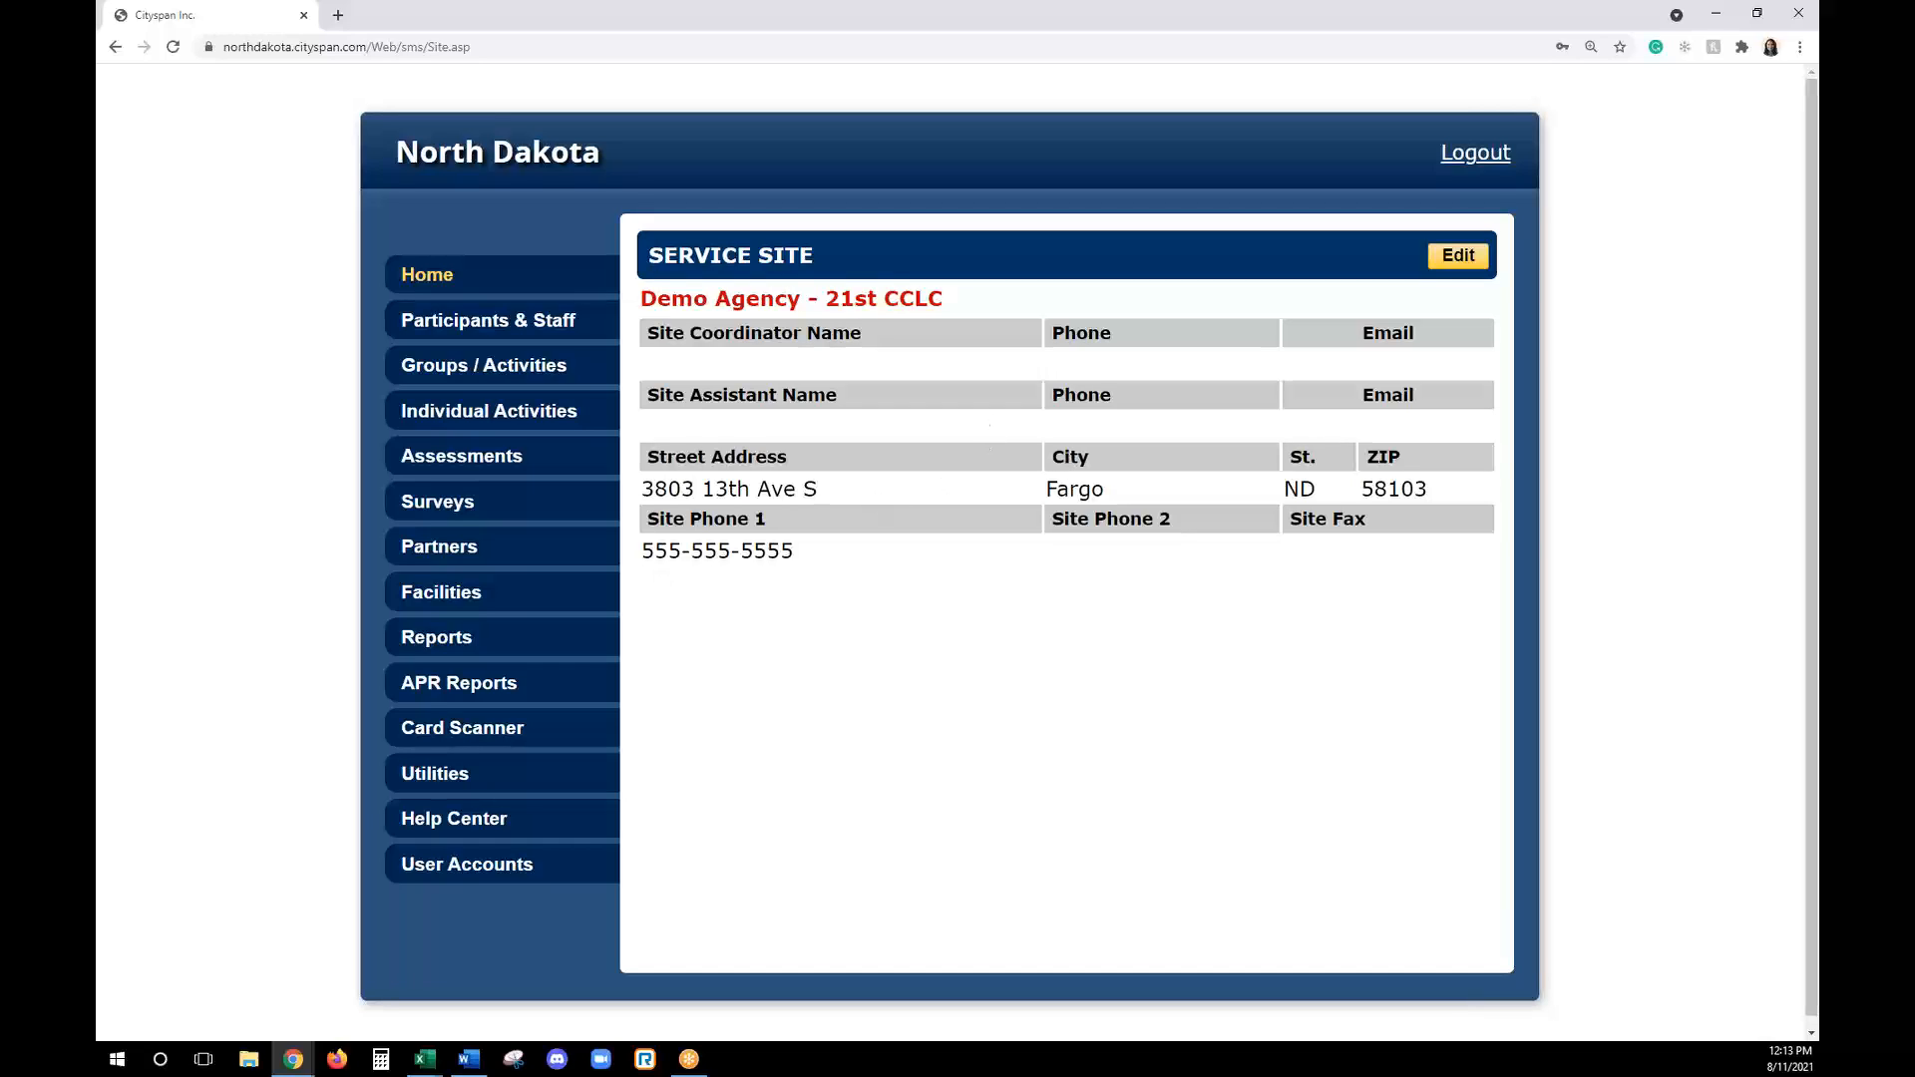
key("alt+Tab")
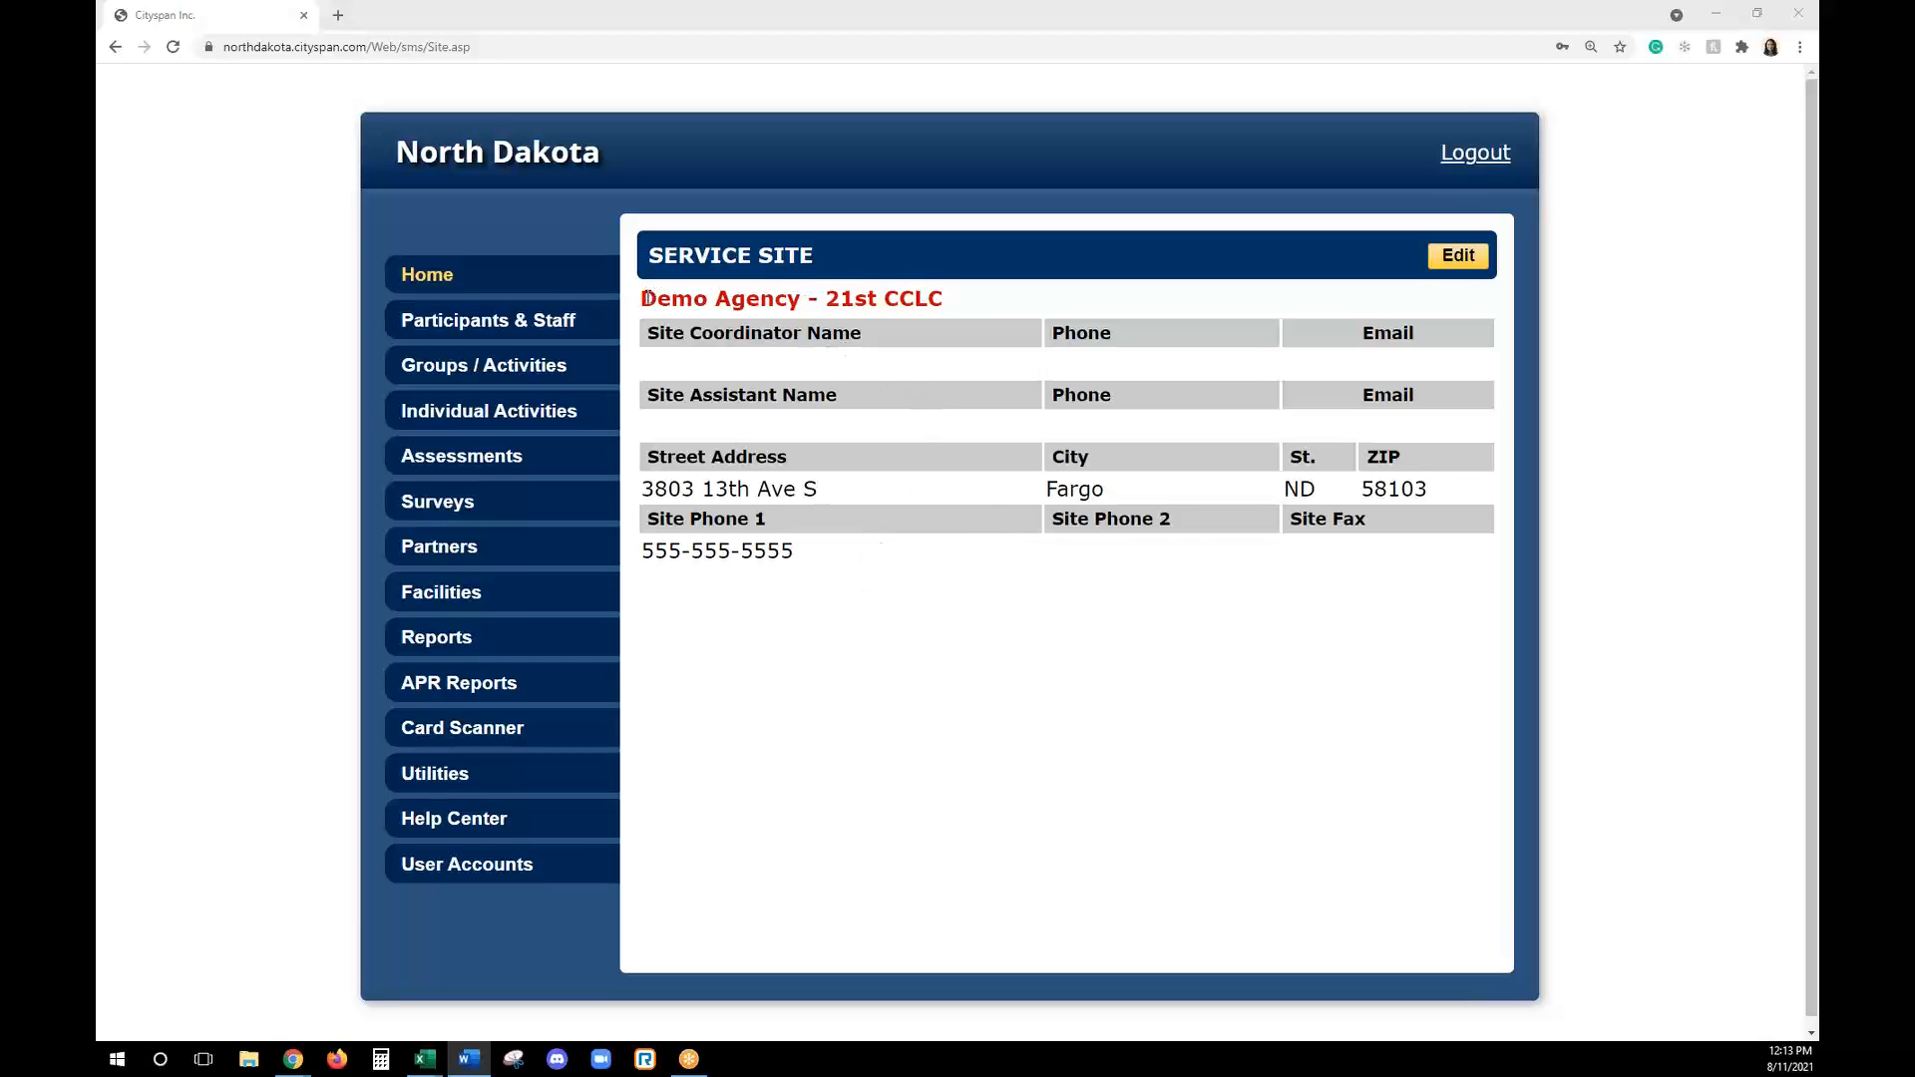
left_click_drag(647, 297, 958, 303)
left_click(958, 303)
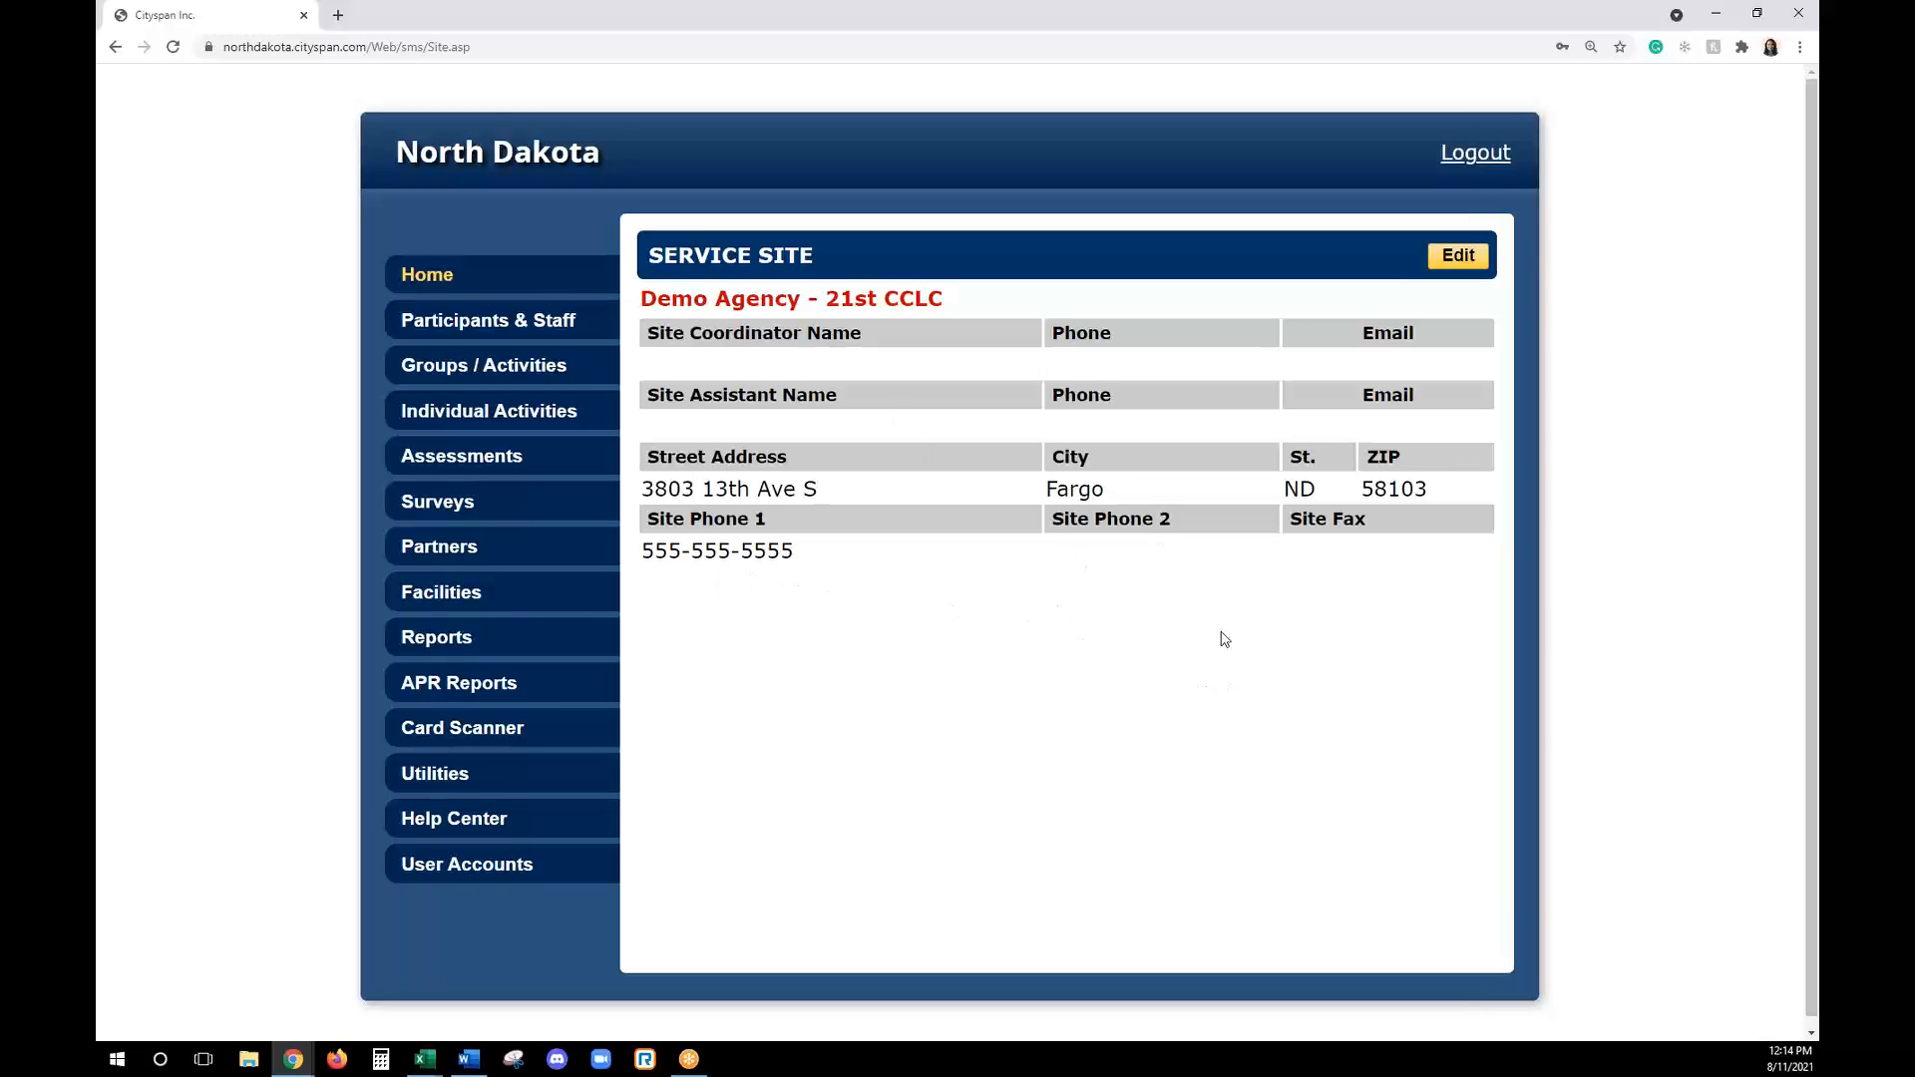
- Open the Demo Agency service site for editing and review its required fields, agency categories and contact information
left_click(1462, 262)
scroll(1193, 671, "down", 1)
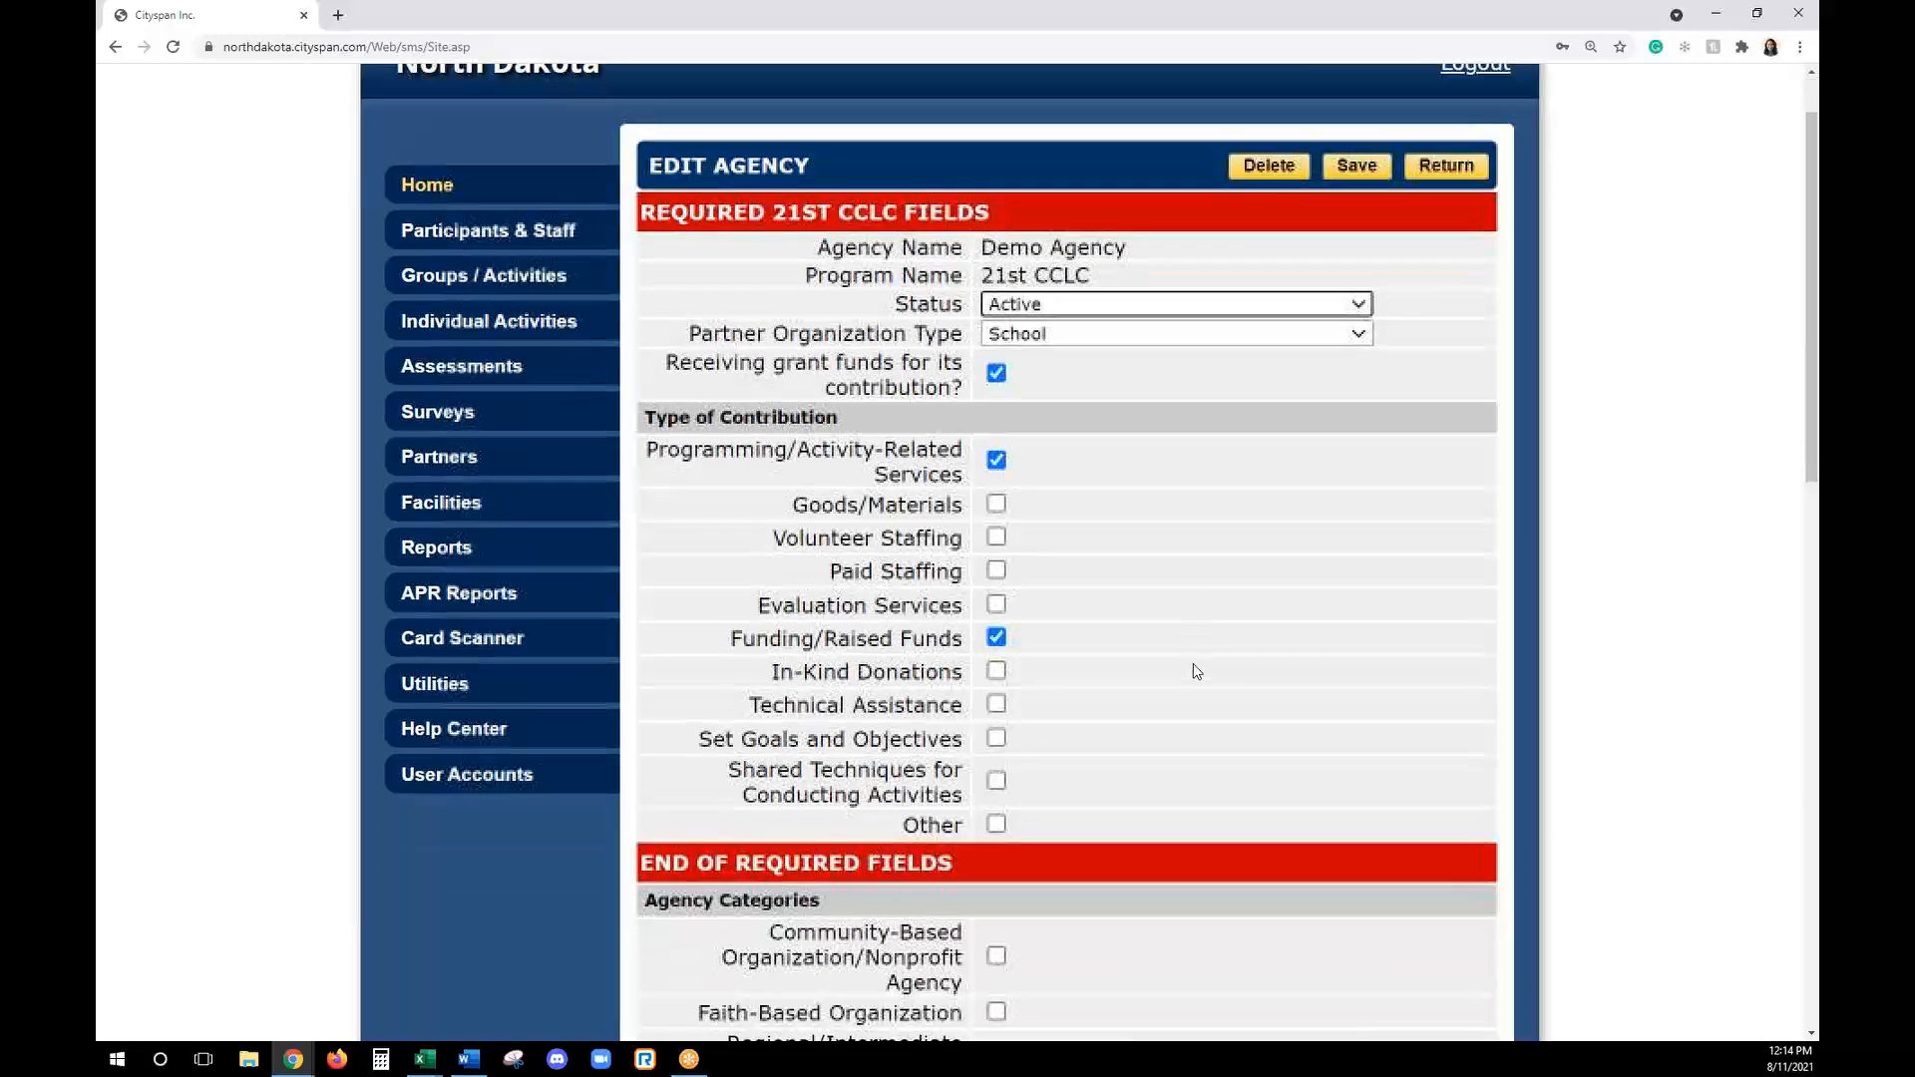
scroll(1189, 674, "down", 1)
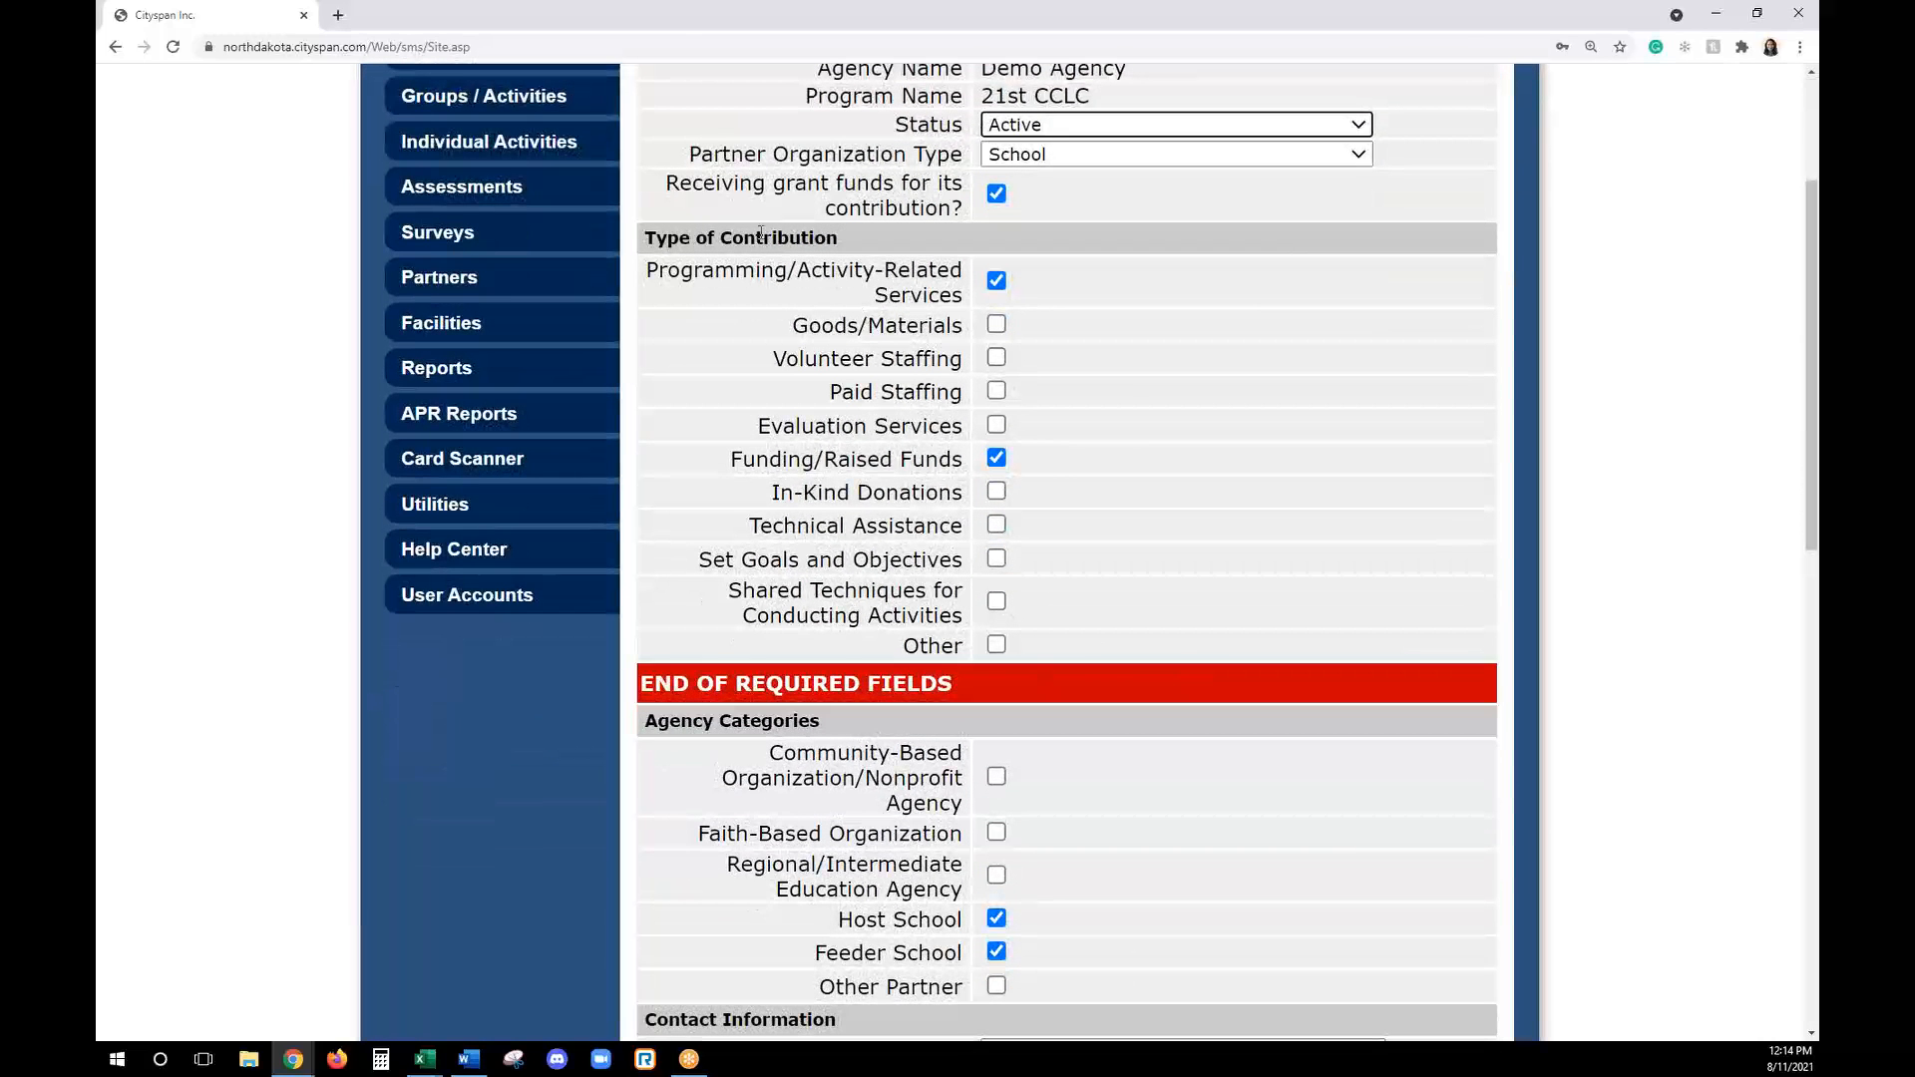
scroll(1081, 598, "down", 2)
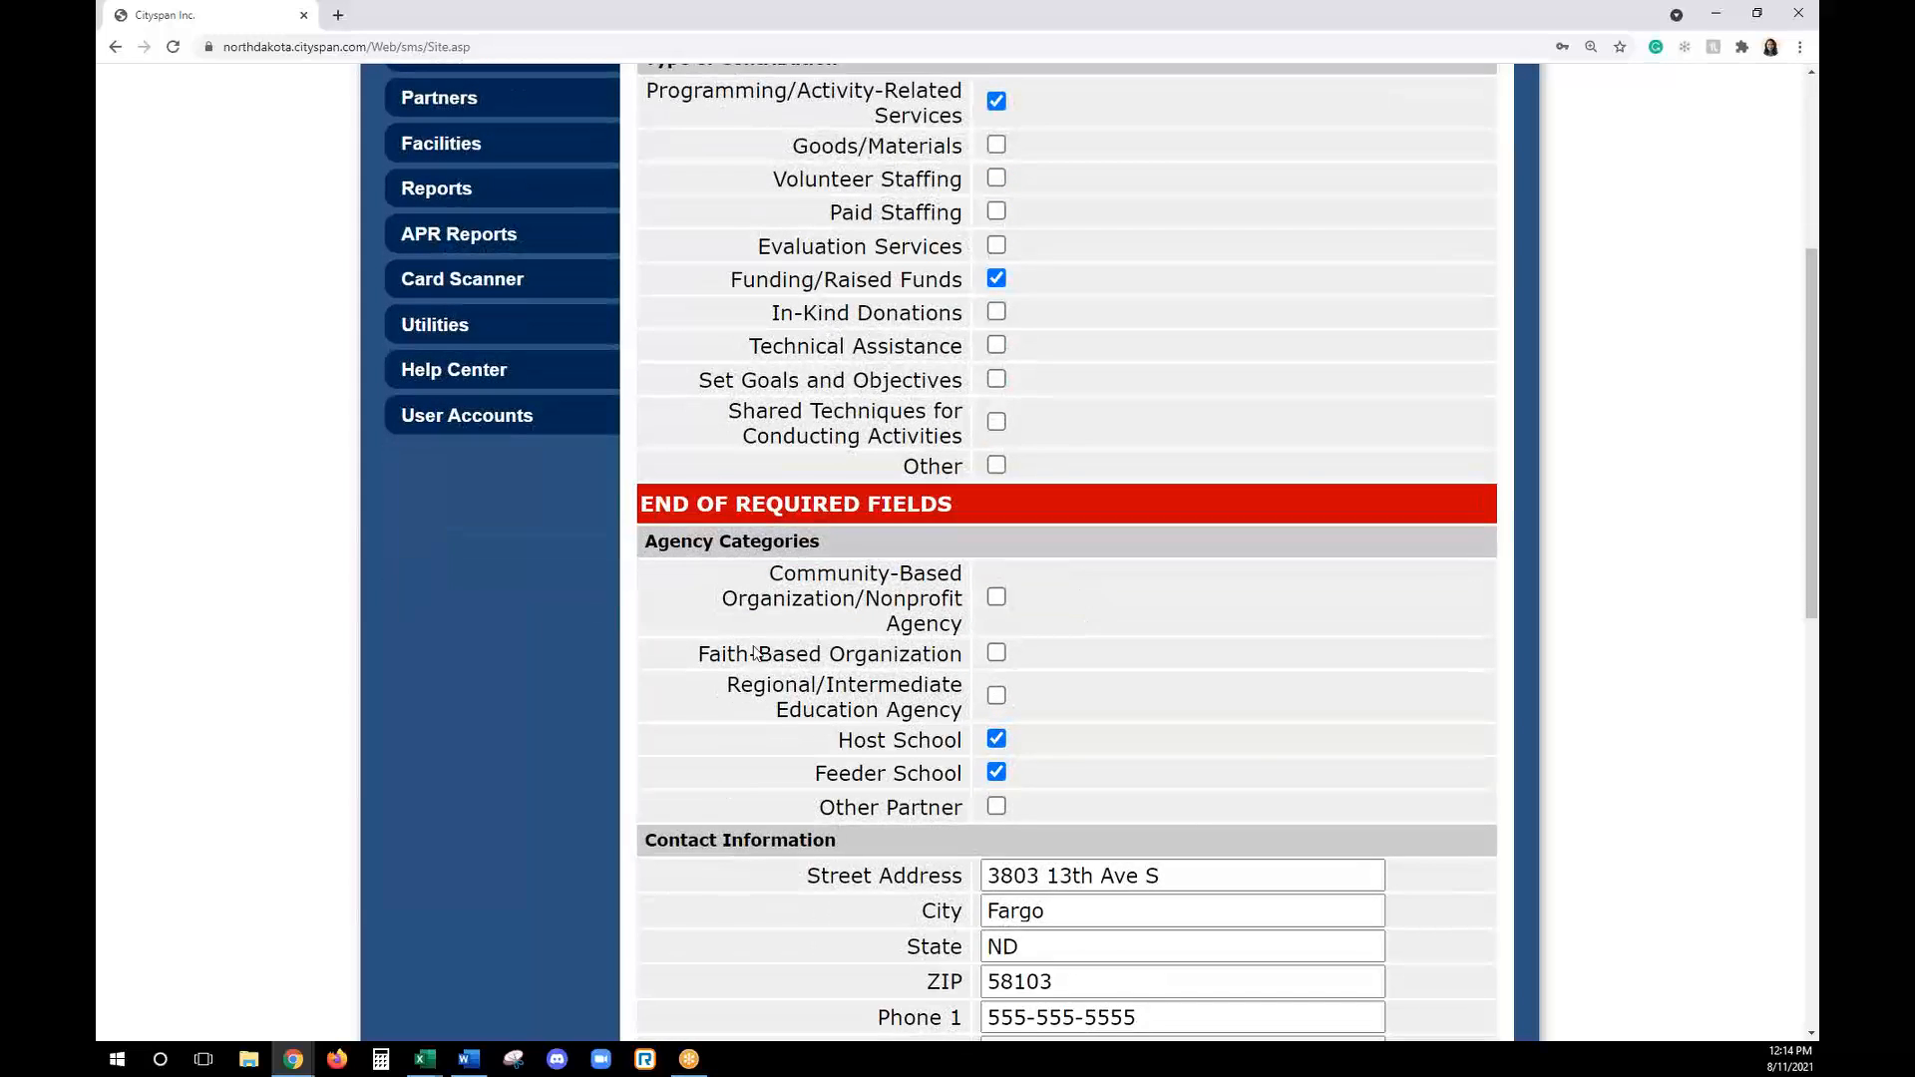
scroll(907, 613, "down", 5)
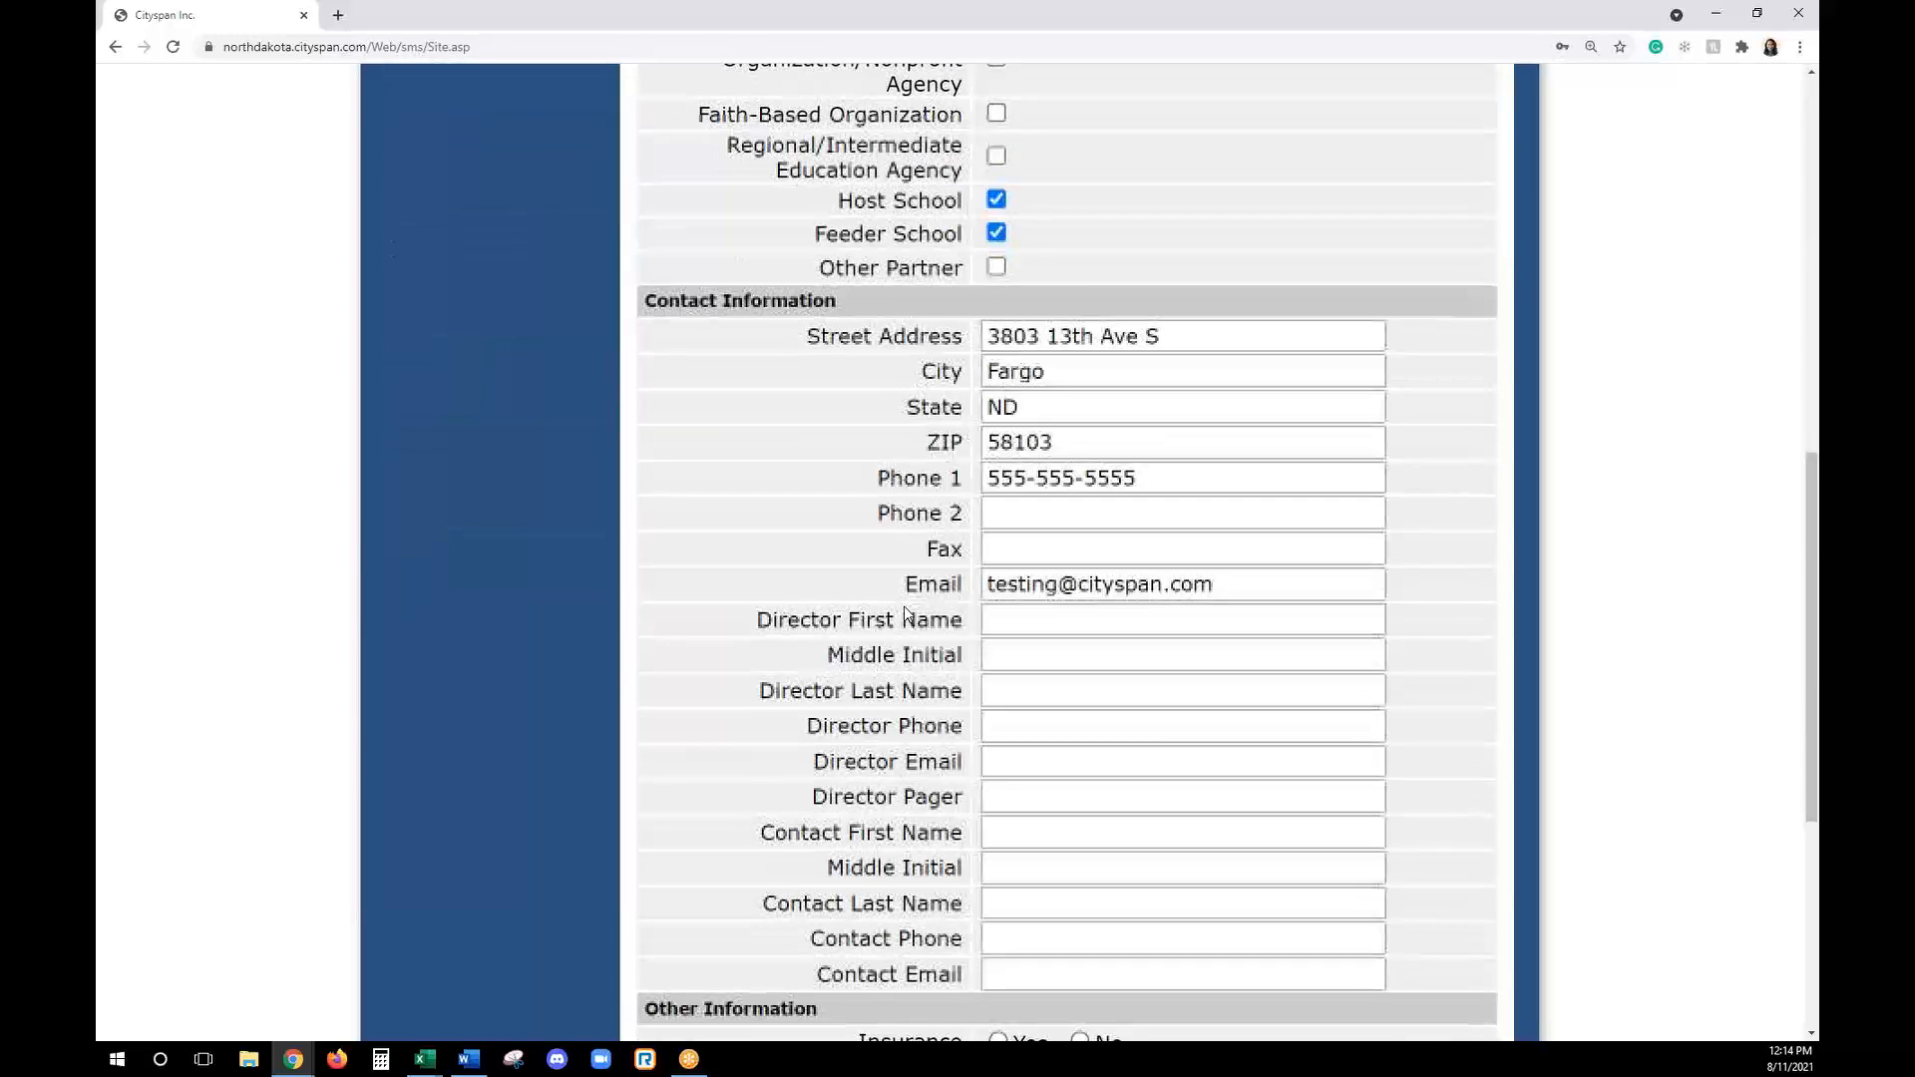
scroll(904, 606, "down", 1)
- Enter the director's first and last name in the agency's contact information, leaving the middle initial blank
left_click(1051, 539)
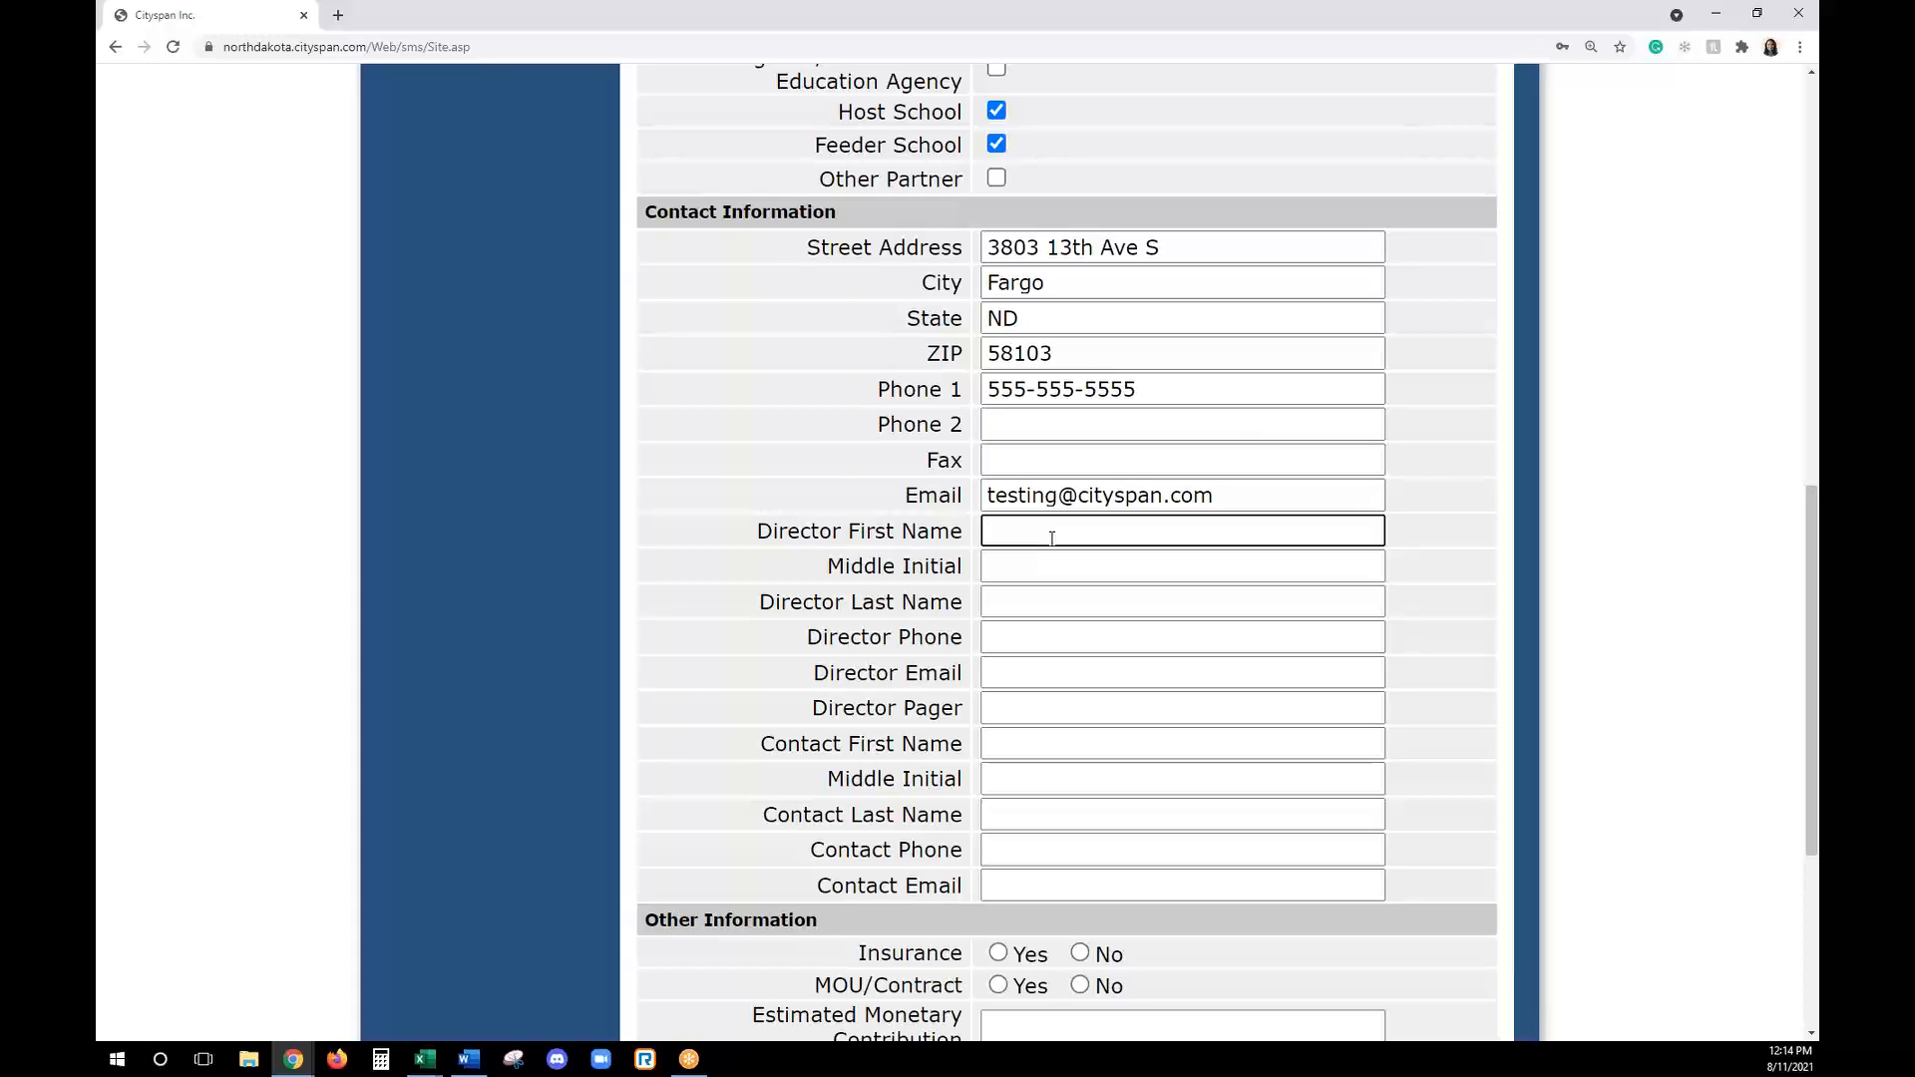
type("Sam")
key("Tab")
type("Smith")
key("BackSpace")
key("BackSpace")
key("BackSpace")
key("BackSpace")
key("BackSpace")
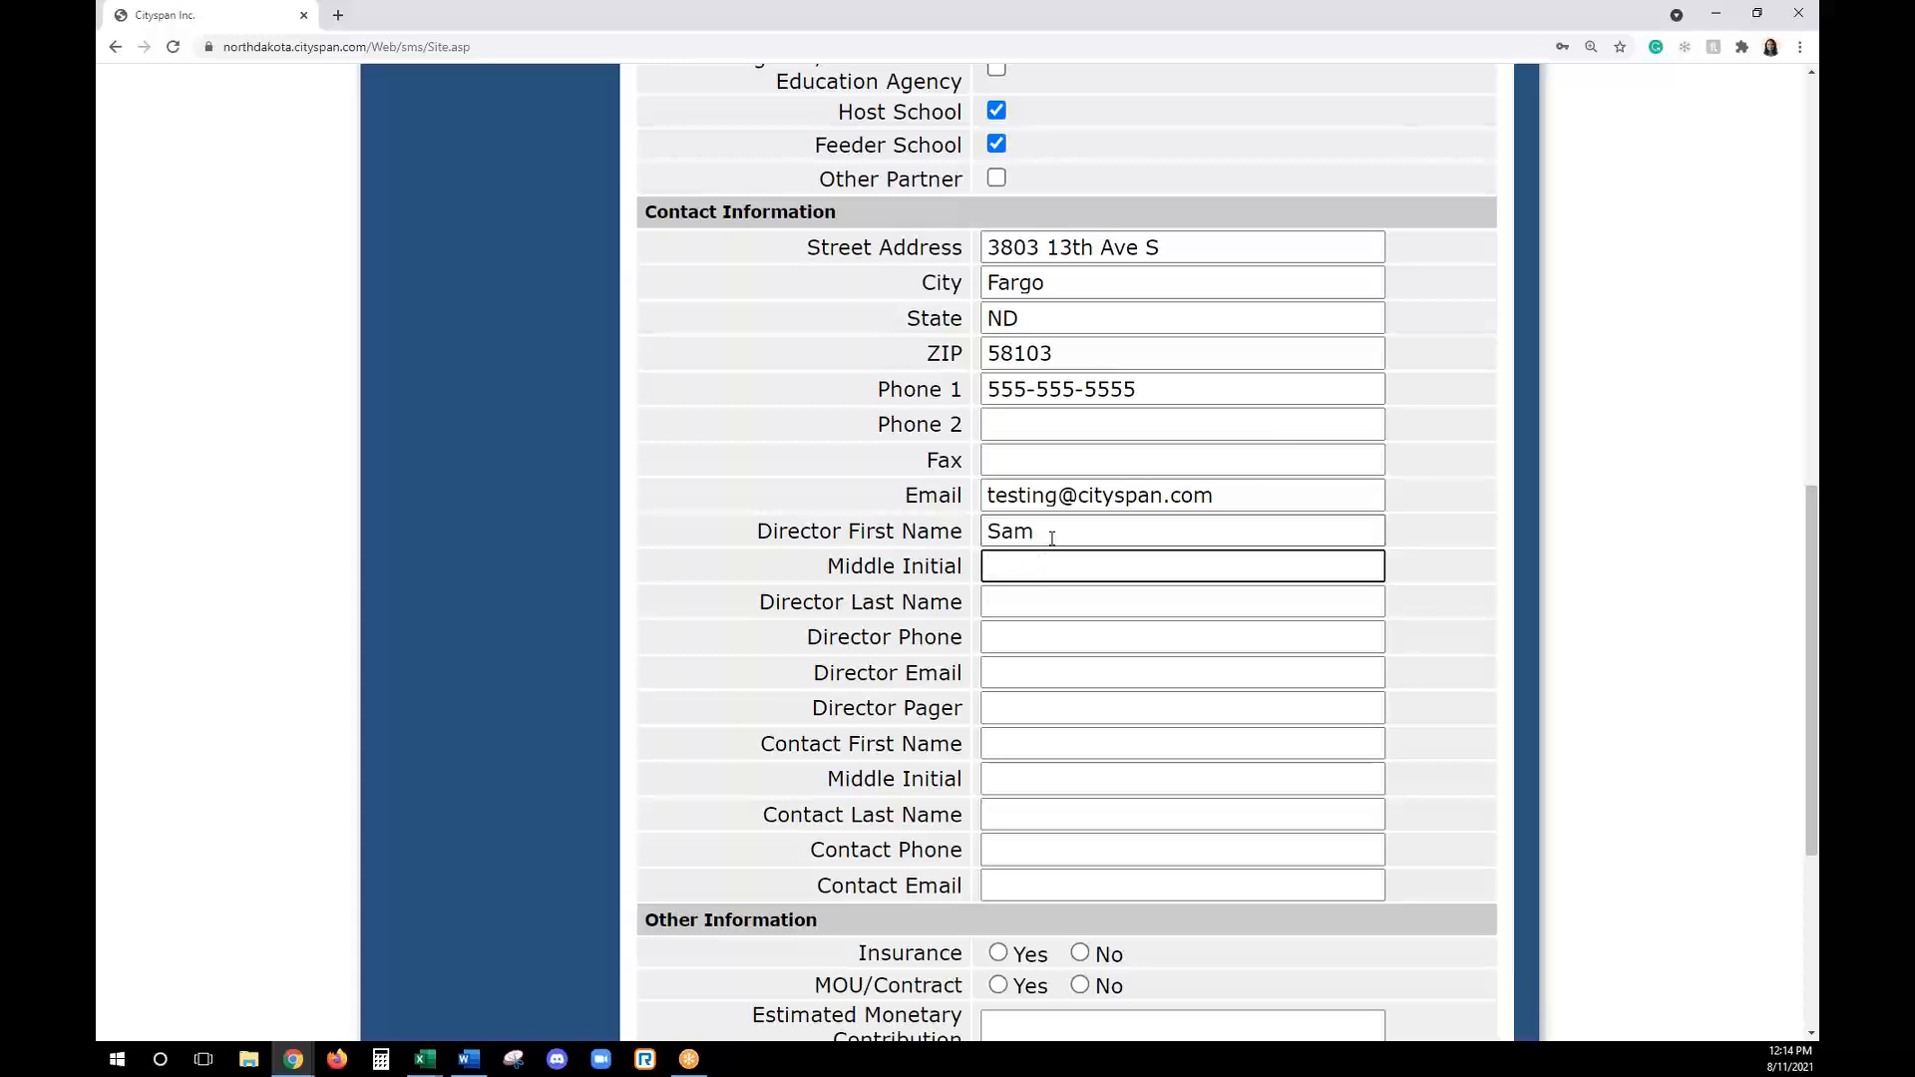
key("Tab")
type("Smith")
key("Tab")
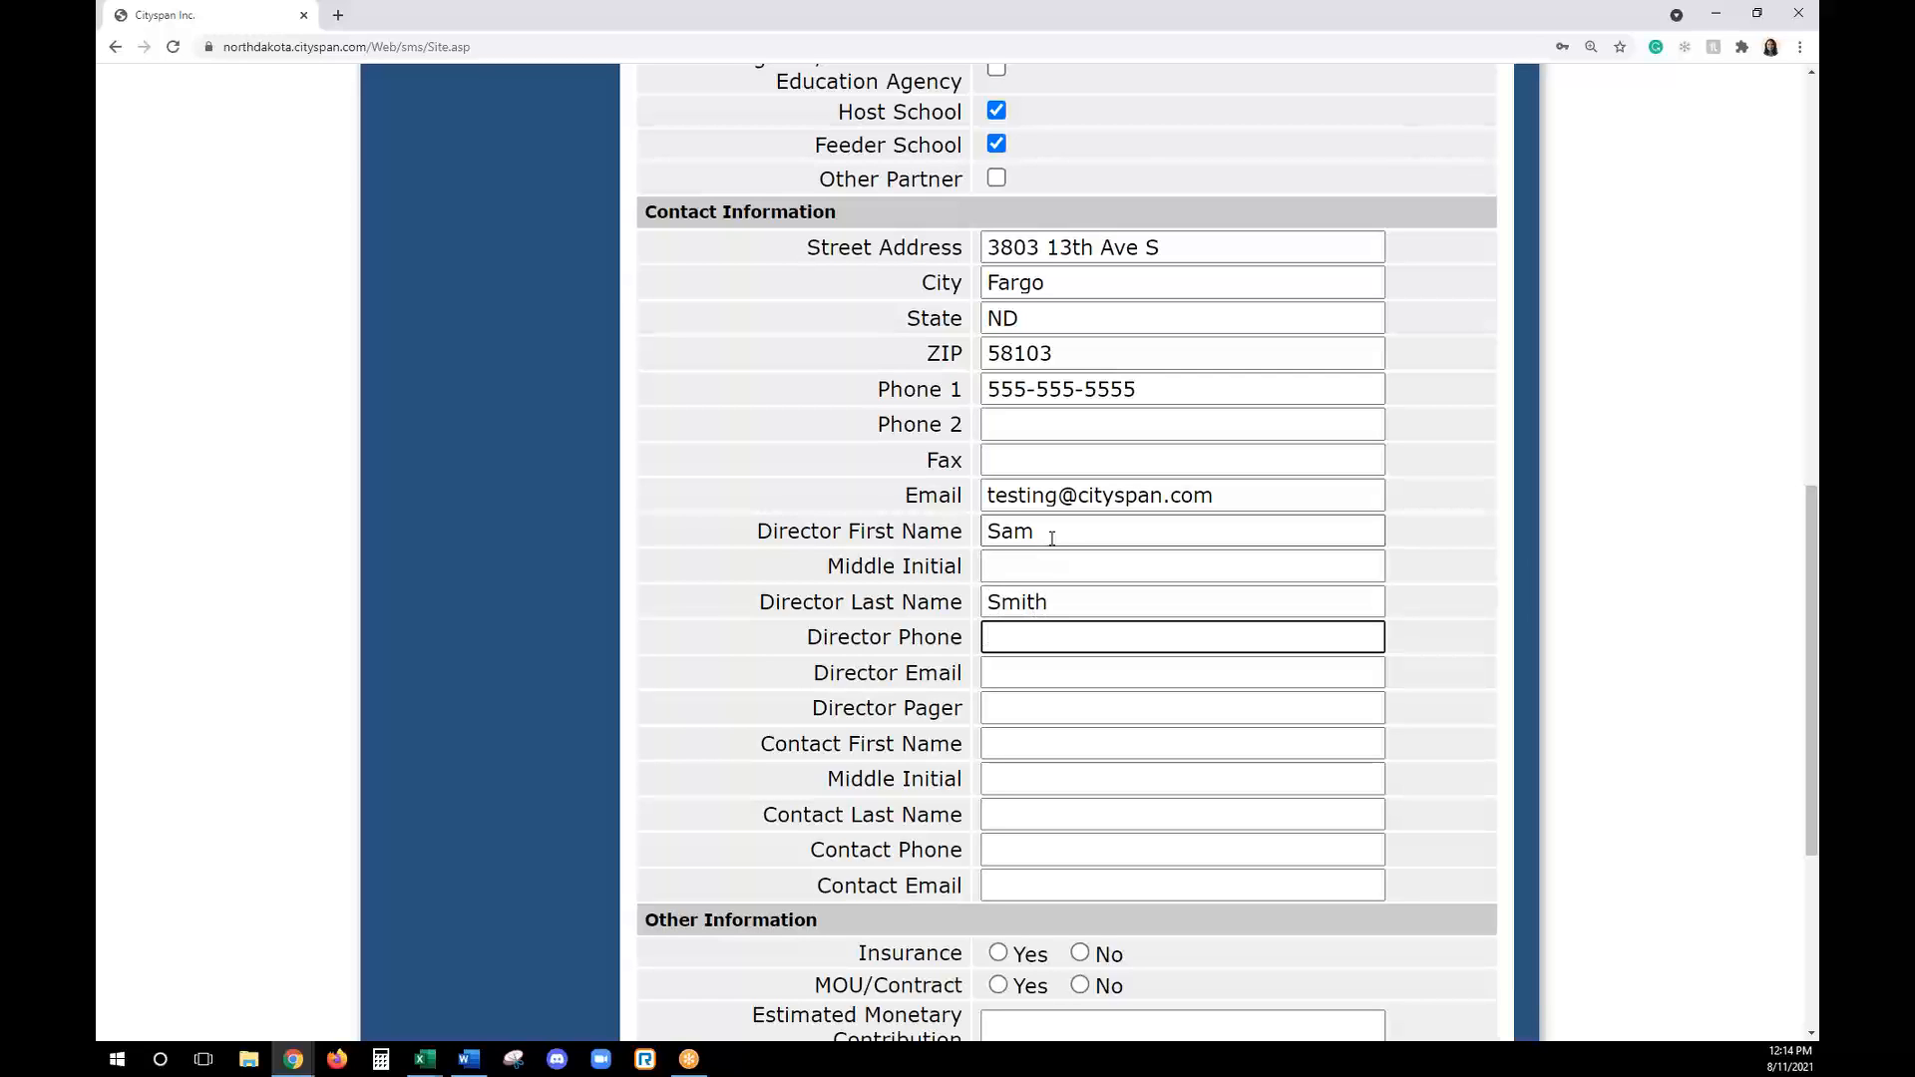
- Fill in the director's phone number and e-mail address in the agency's contact information
key("Tab")
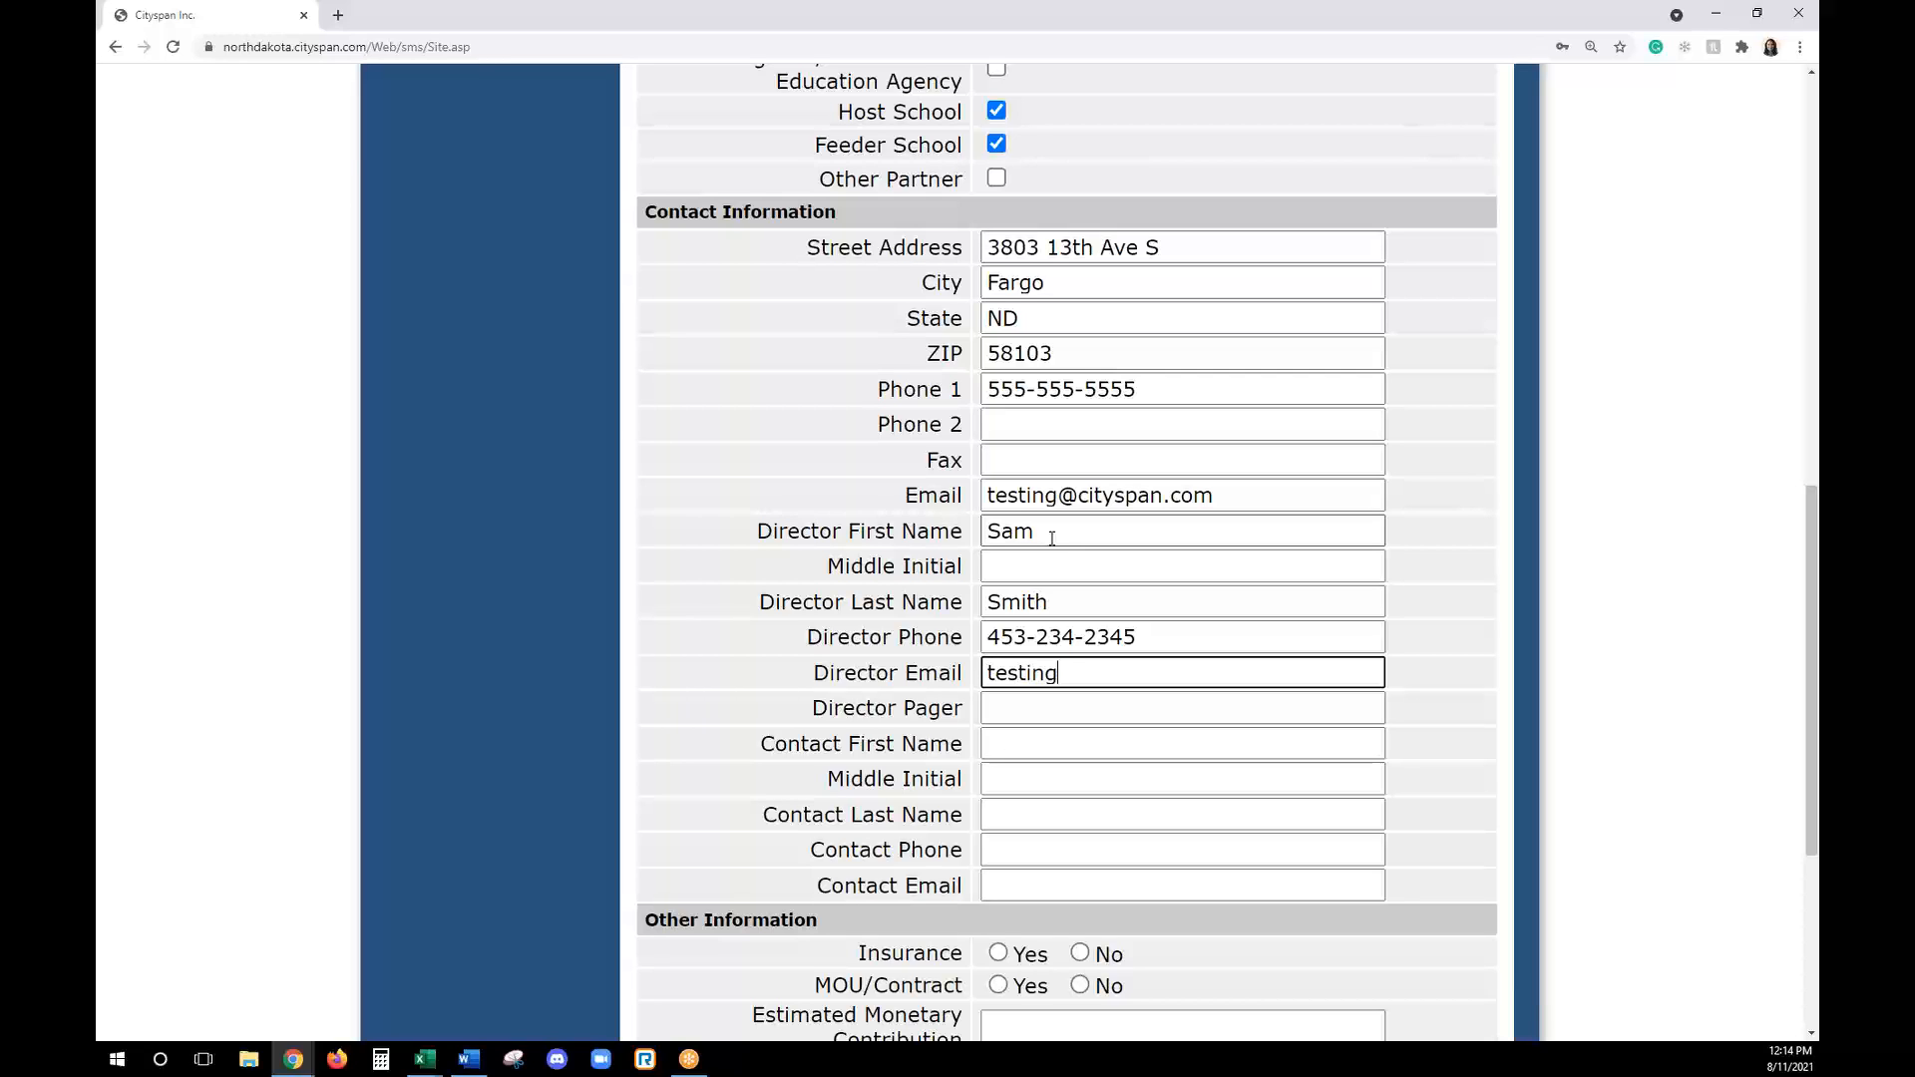
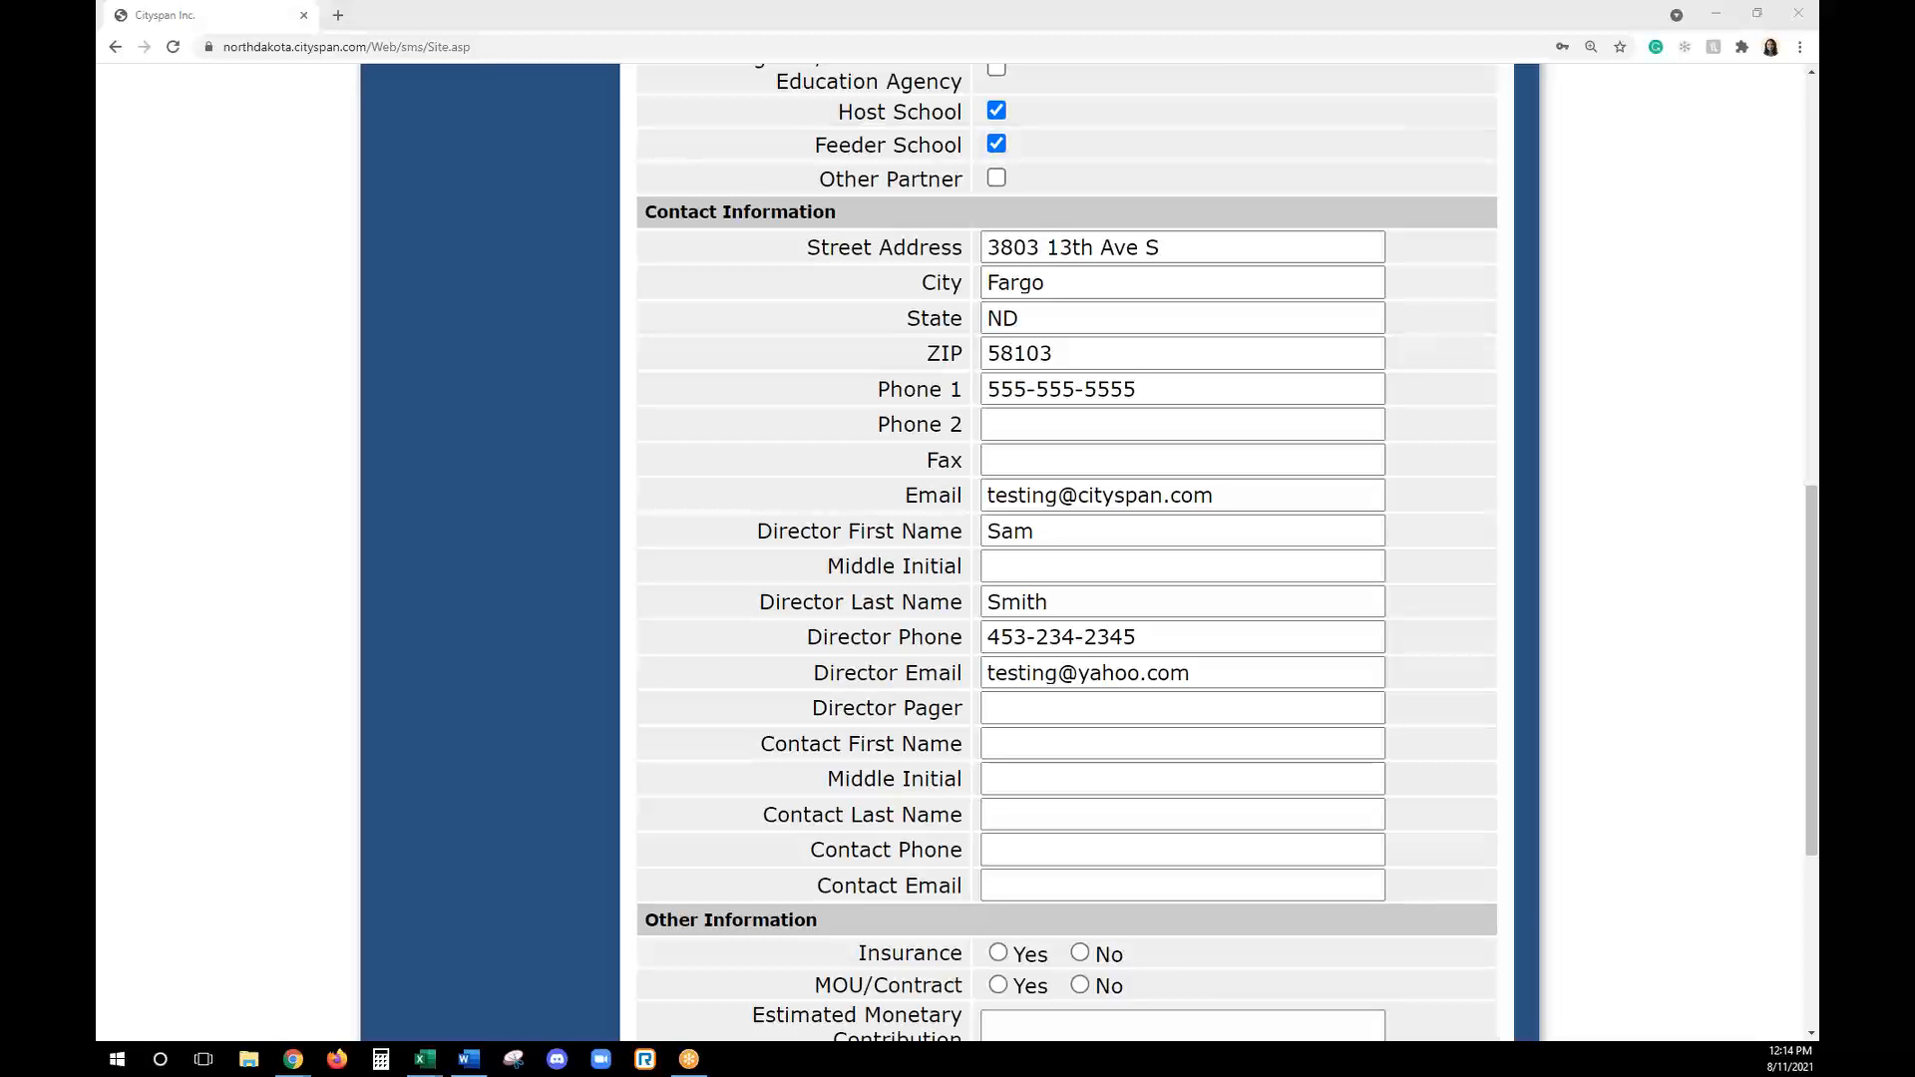
- Check the remaining optional agency fields and save the edited agency record
scroll(1039, 855, "down", 5)
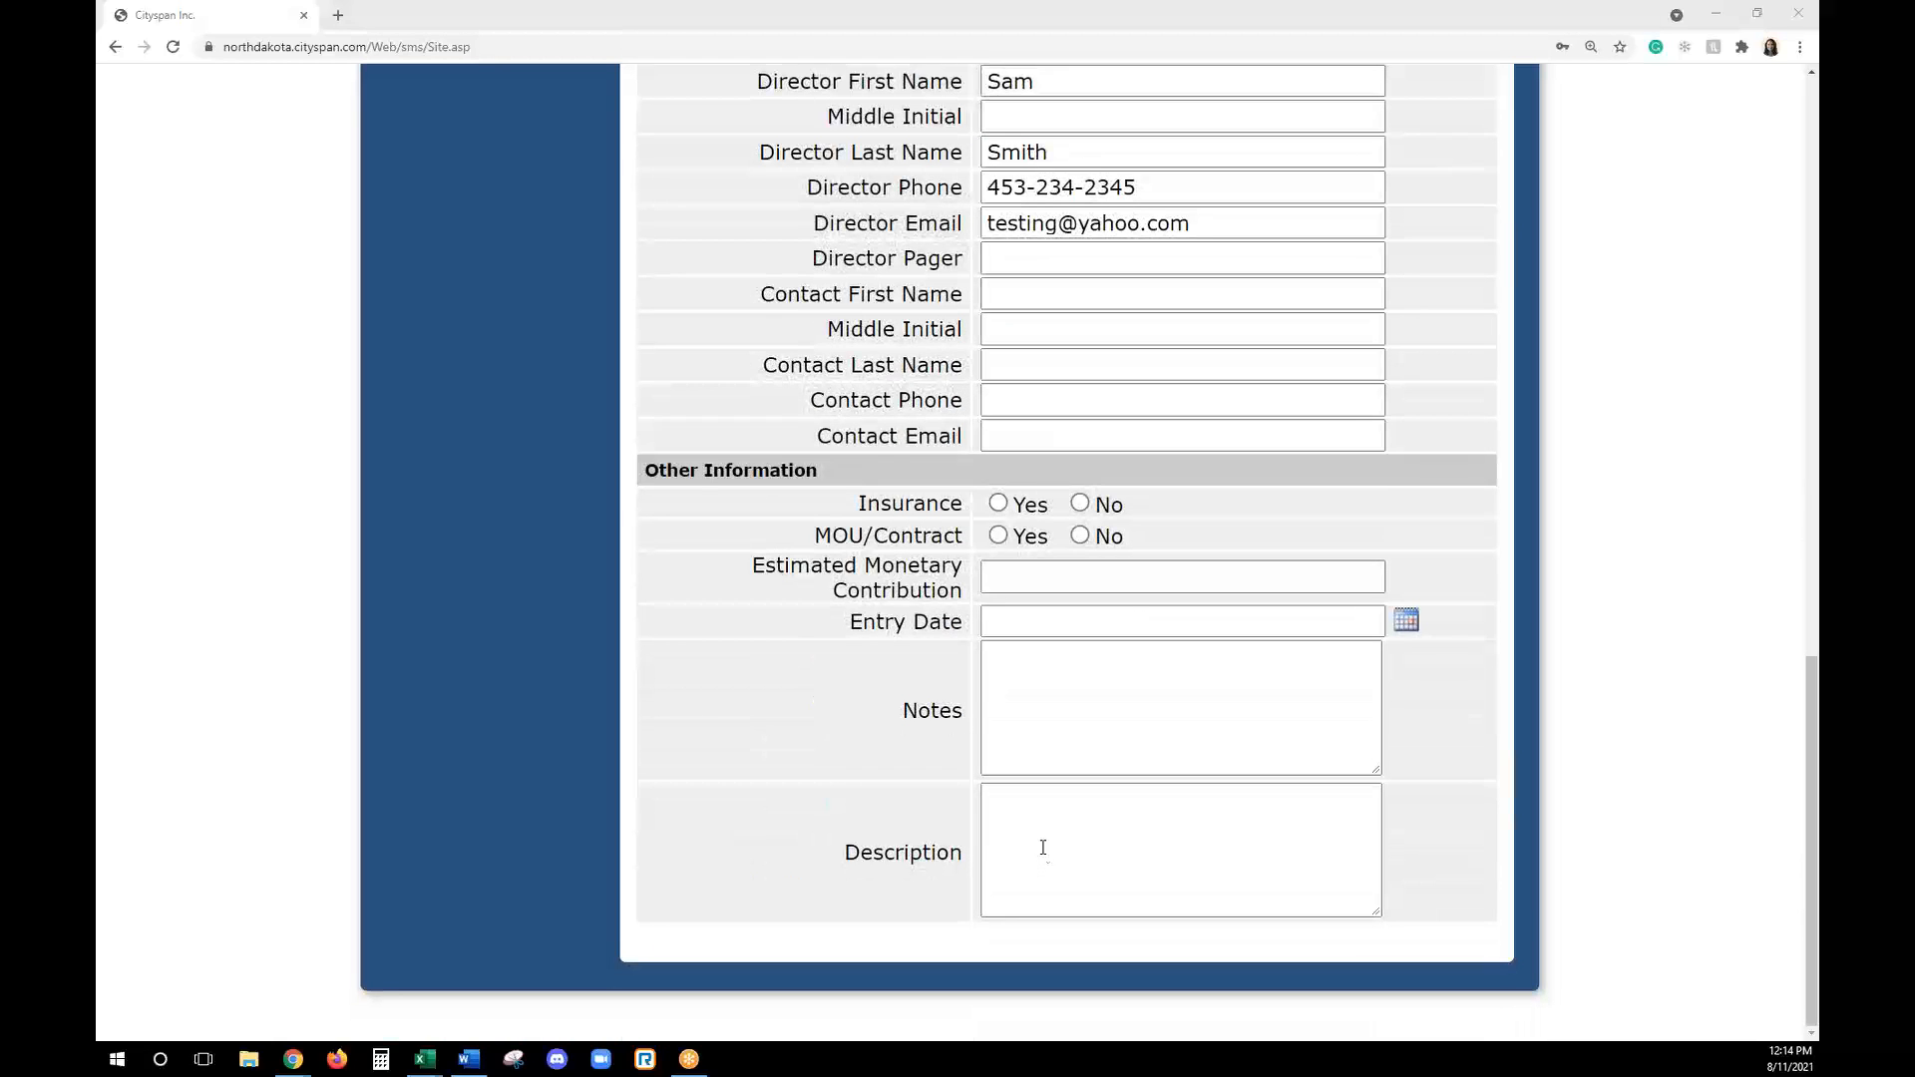
scroll(1040, 878, "up", 10)
scroll(1039, 902, "up", 5)
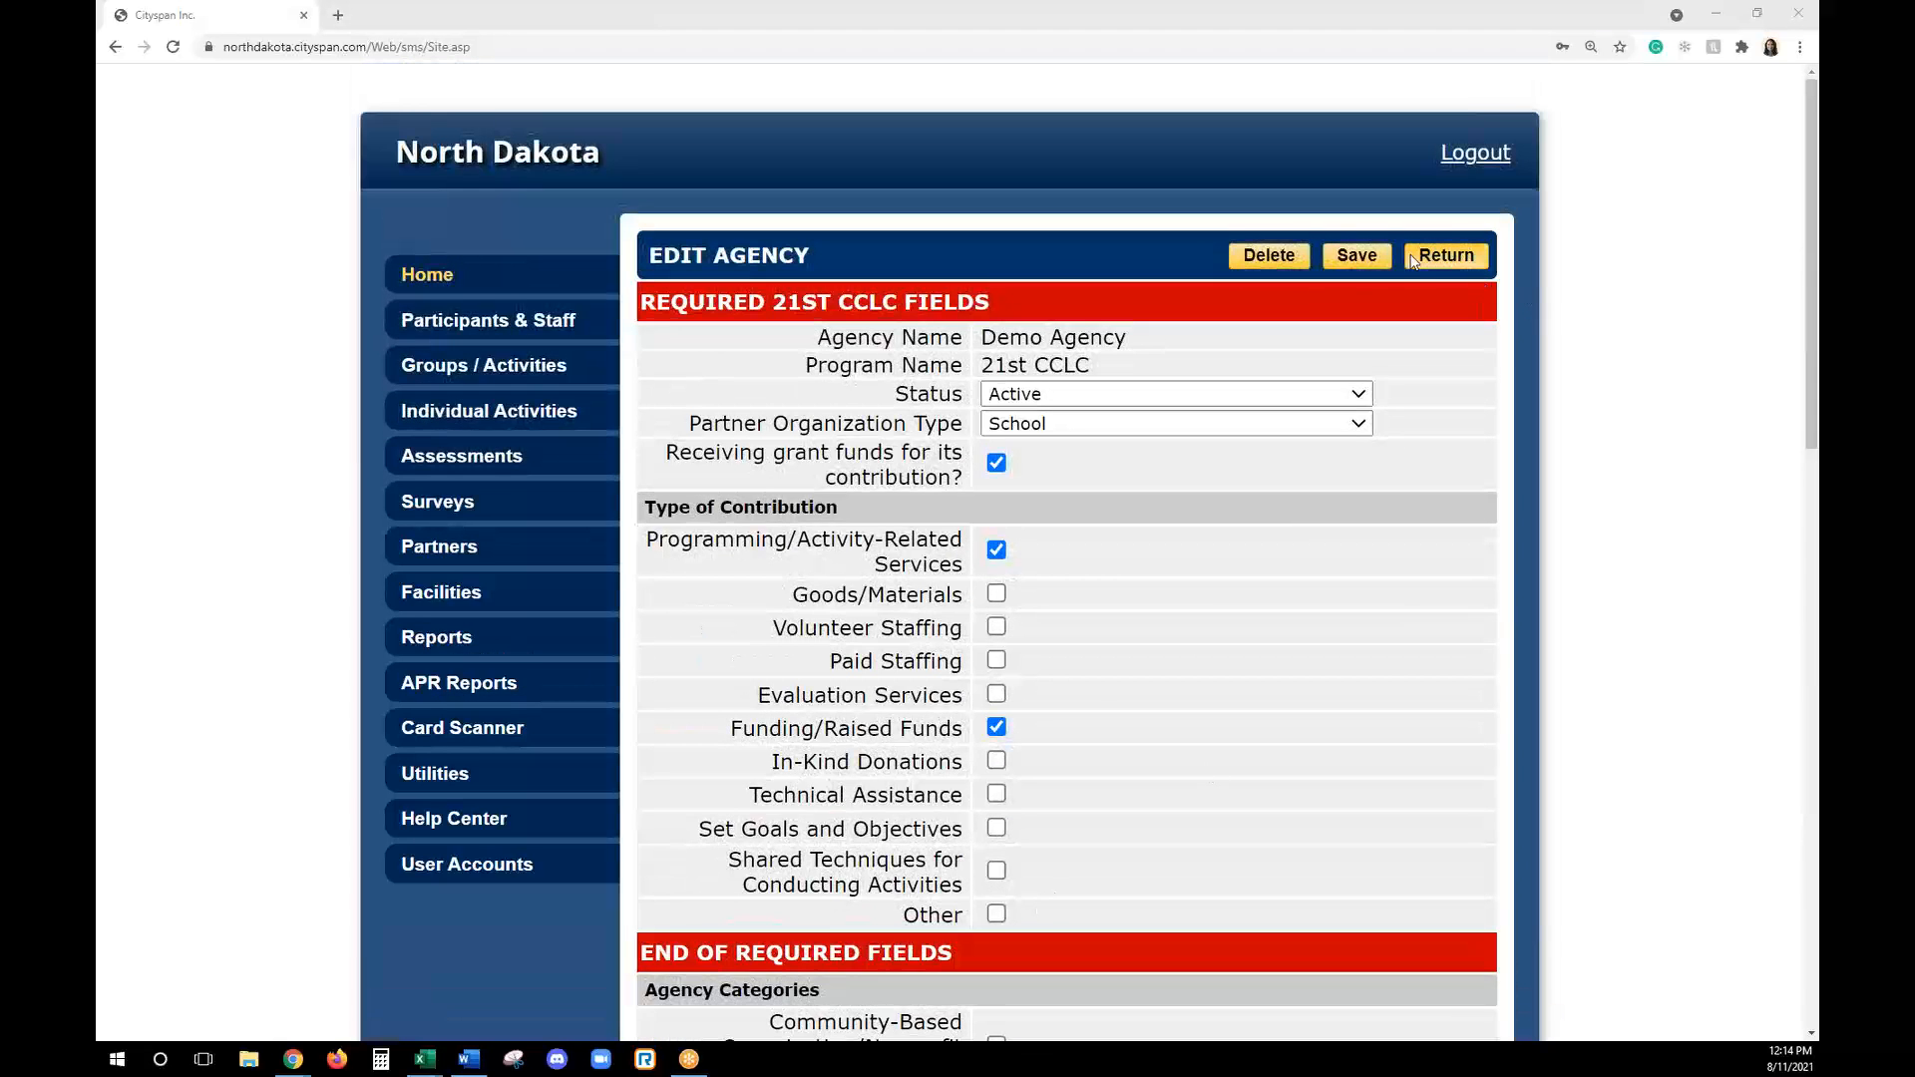
left_click(1356, 256)
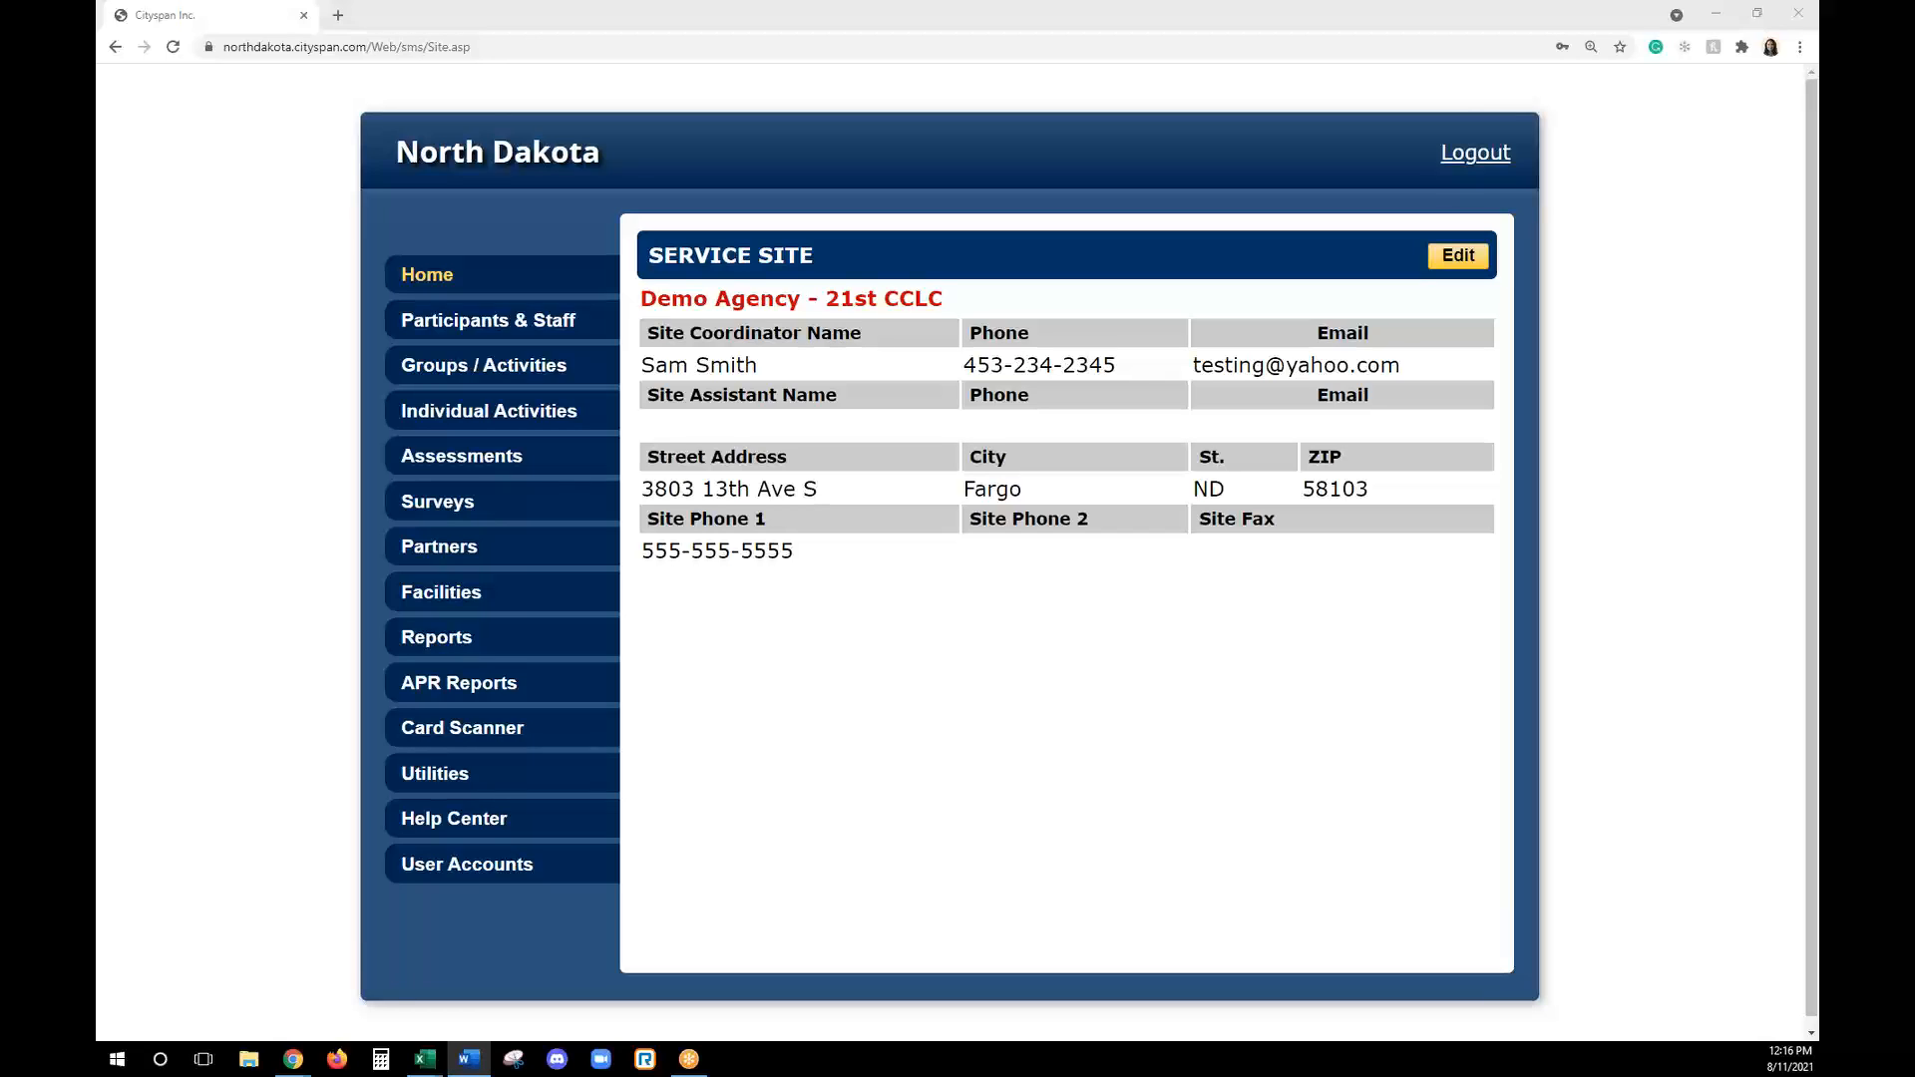
- Register a new person under Participants & Staff as a Youth Participant, entering the first name, last name and State Student ID number
left_click(518, 319)
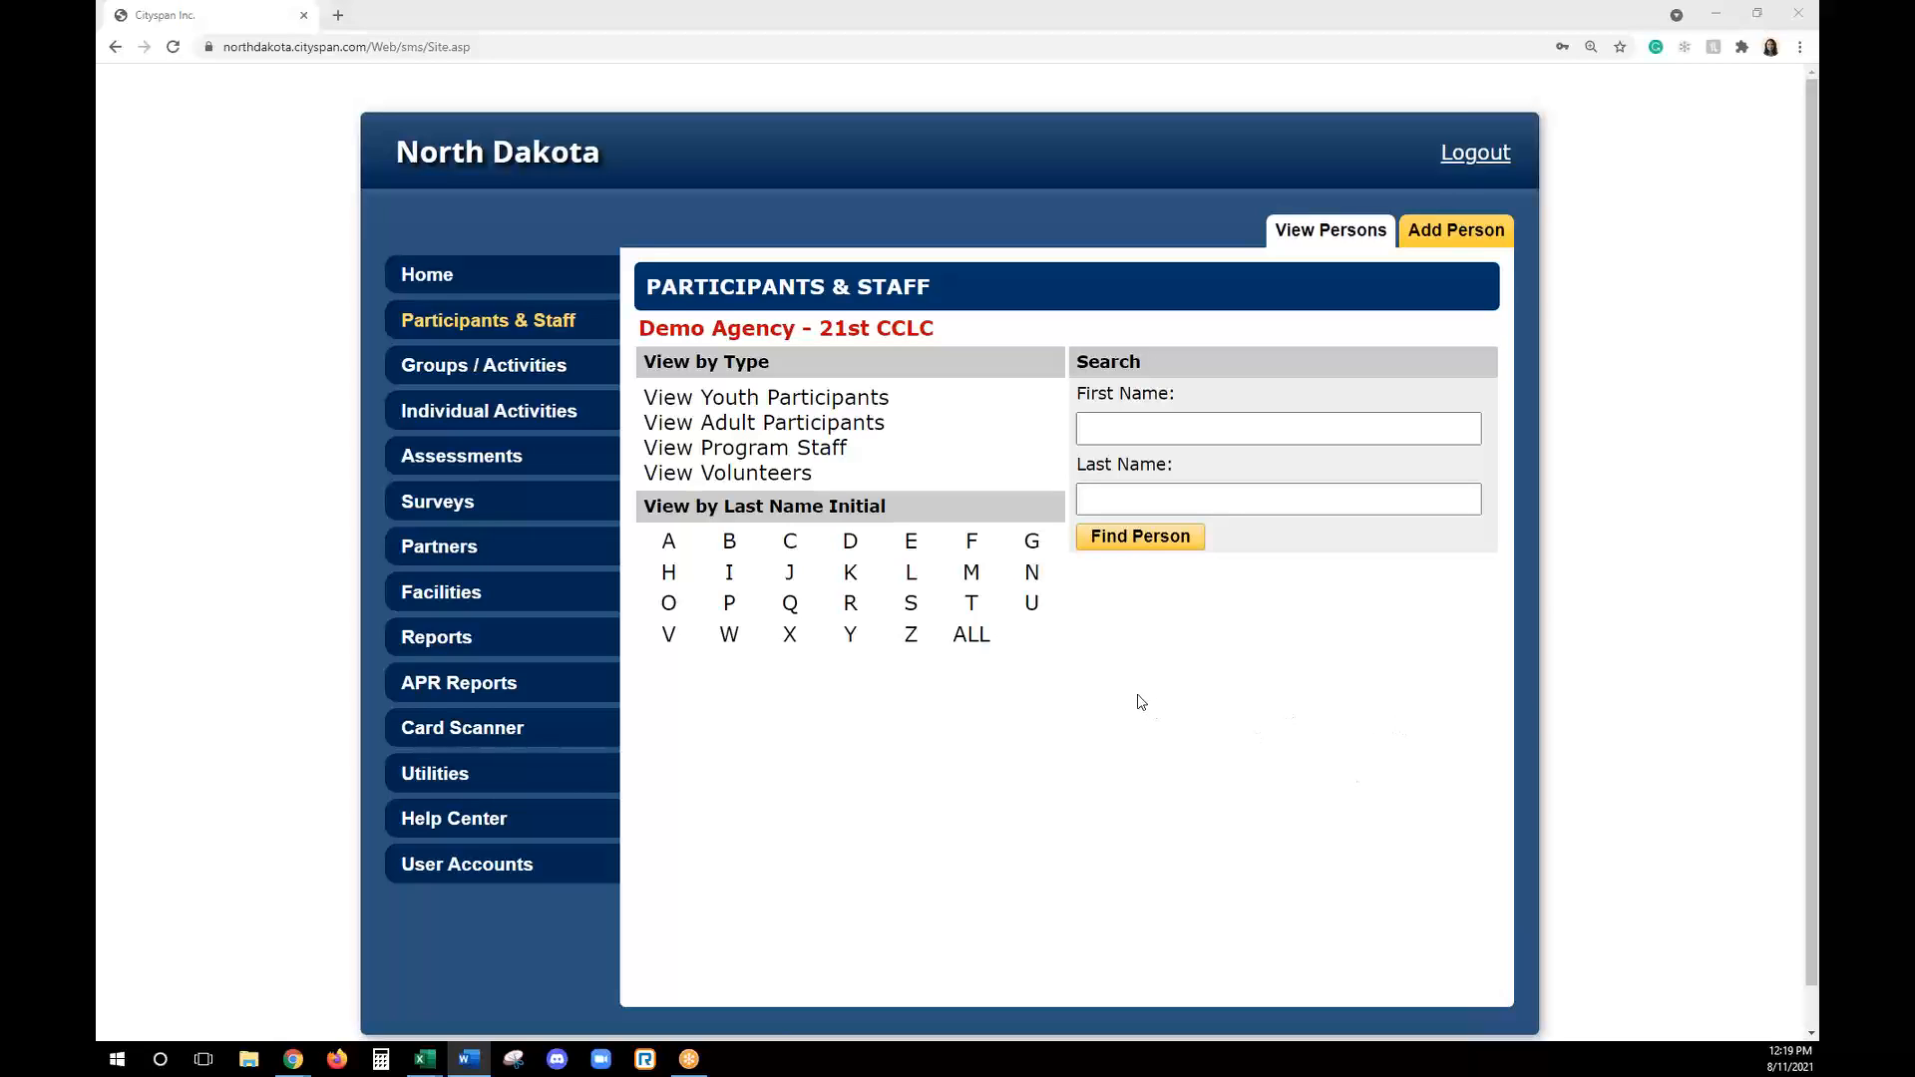
left_click(1465, 244)
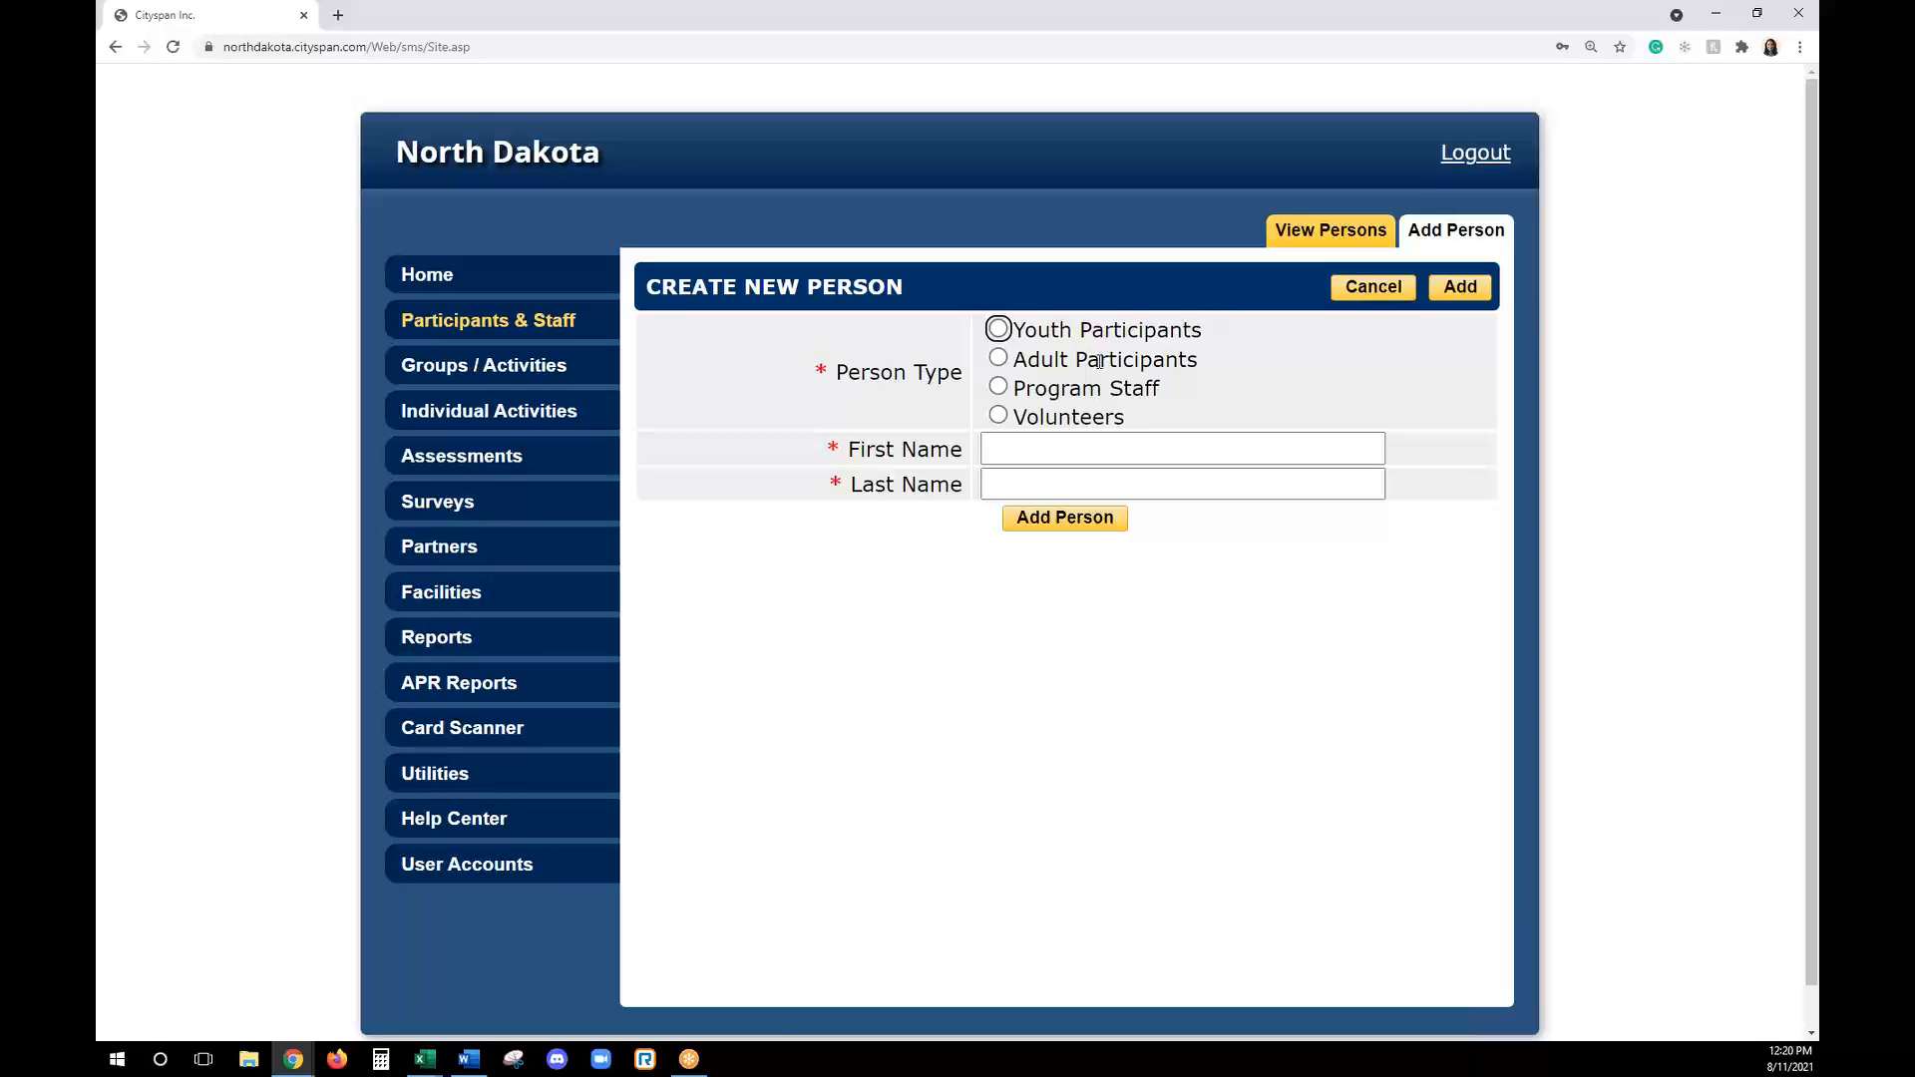
left_click(998, 330)
left_click(1057, 456)
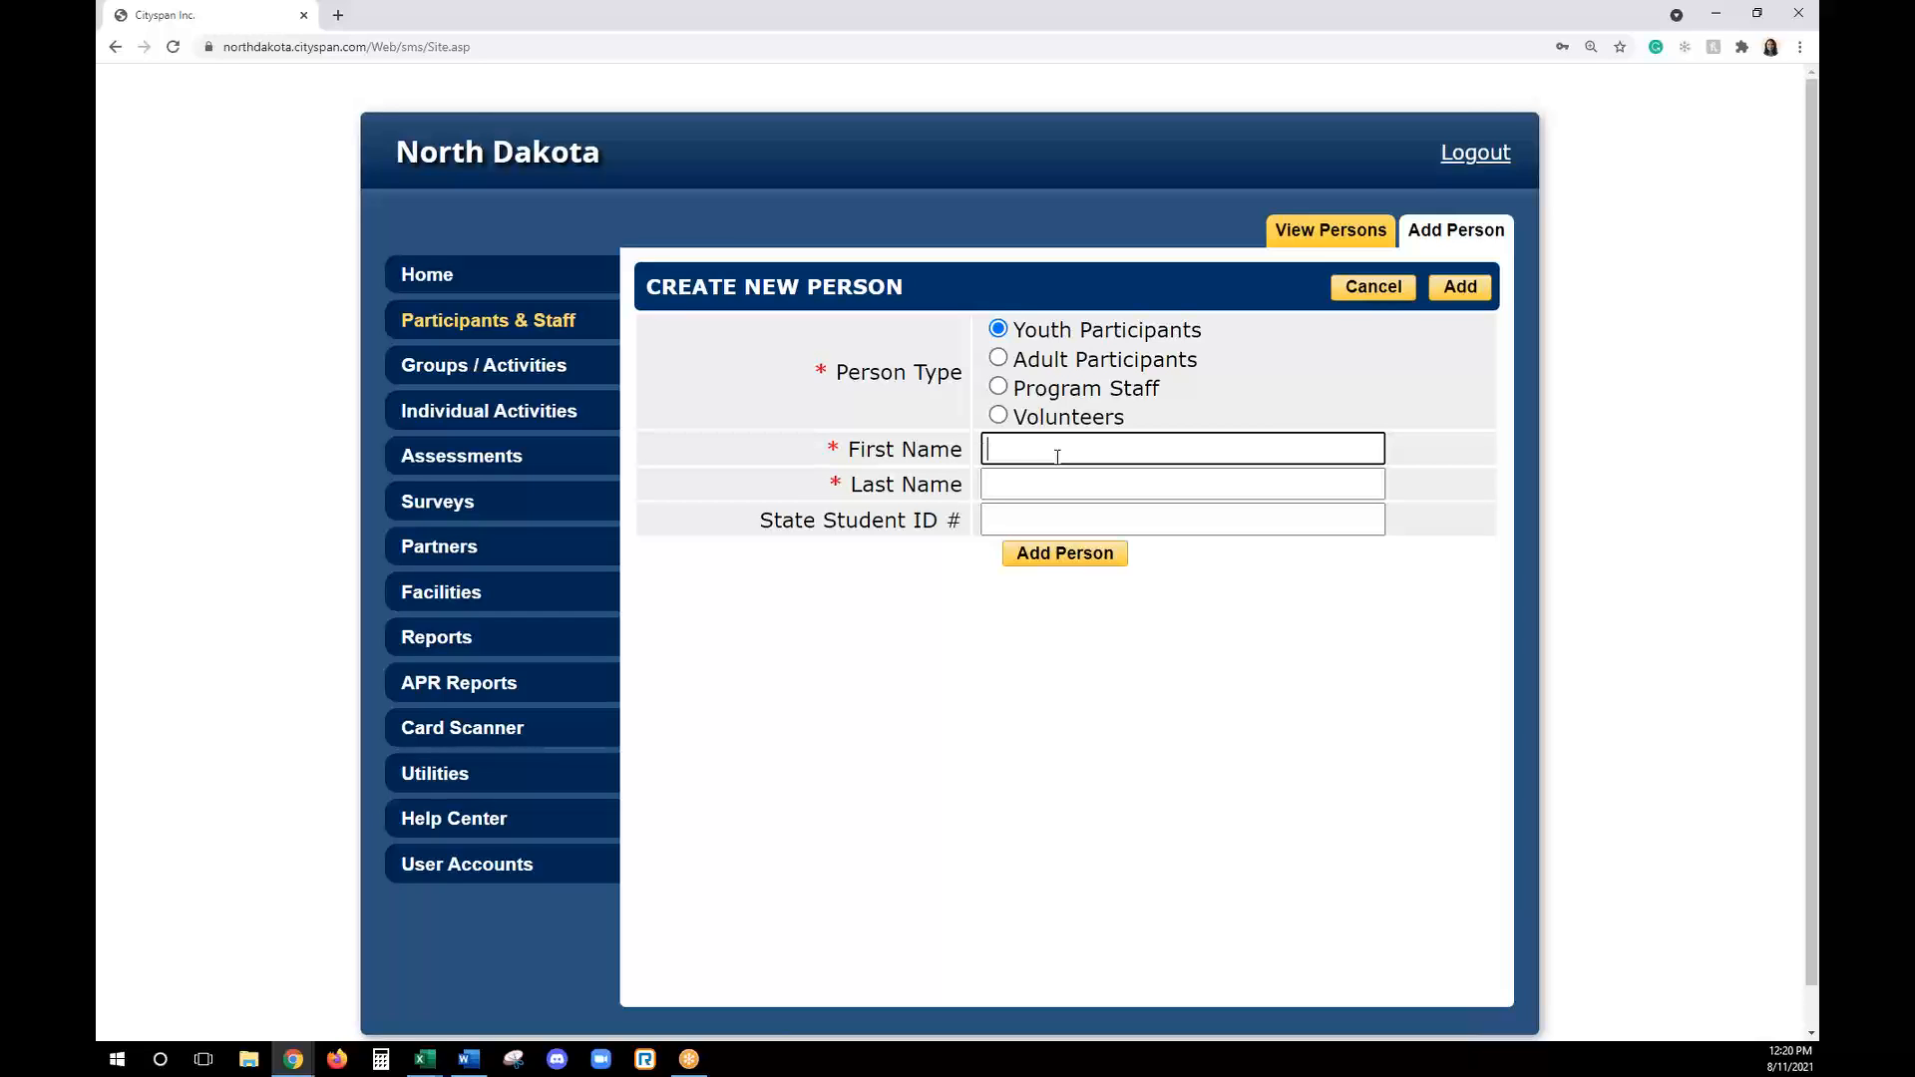
key("Tab")
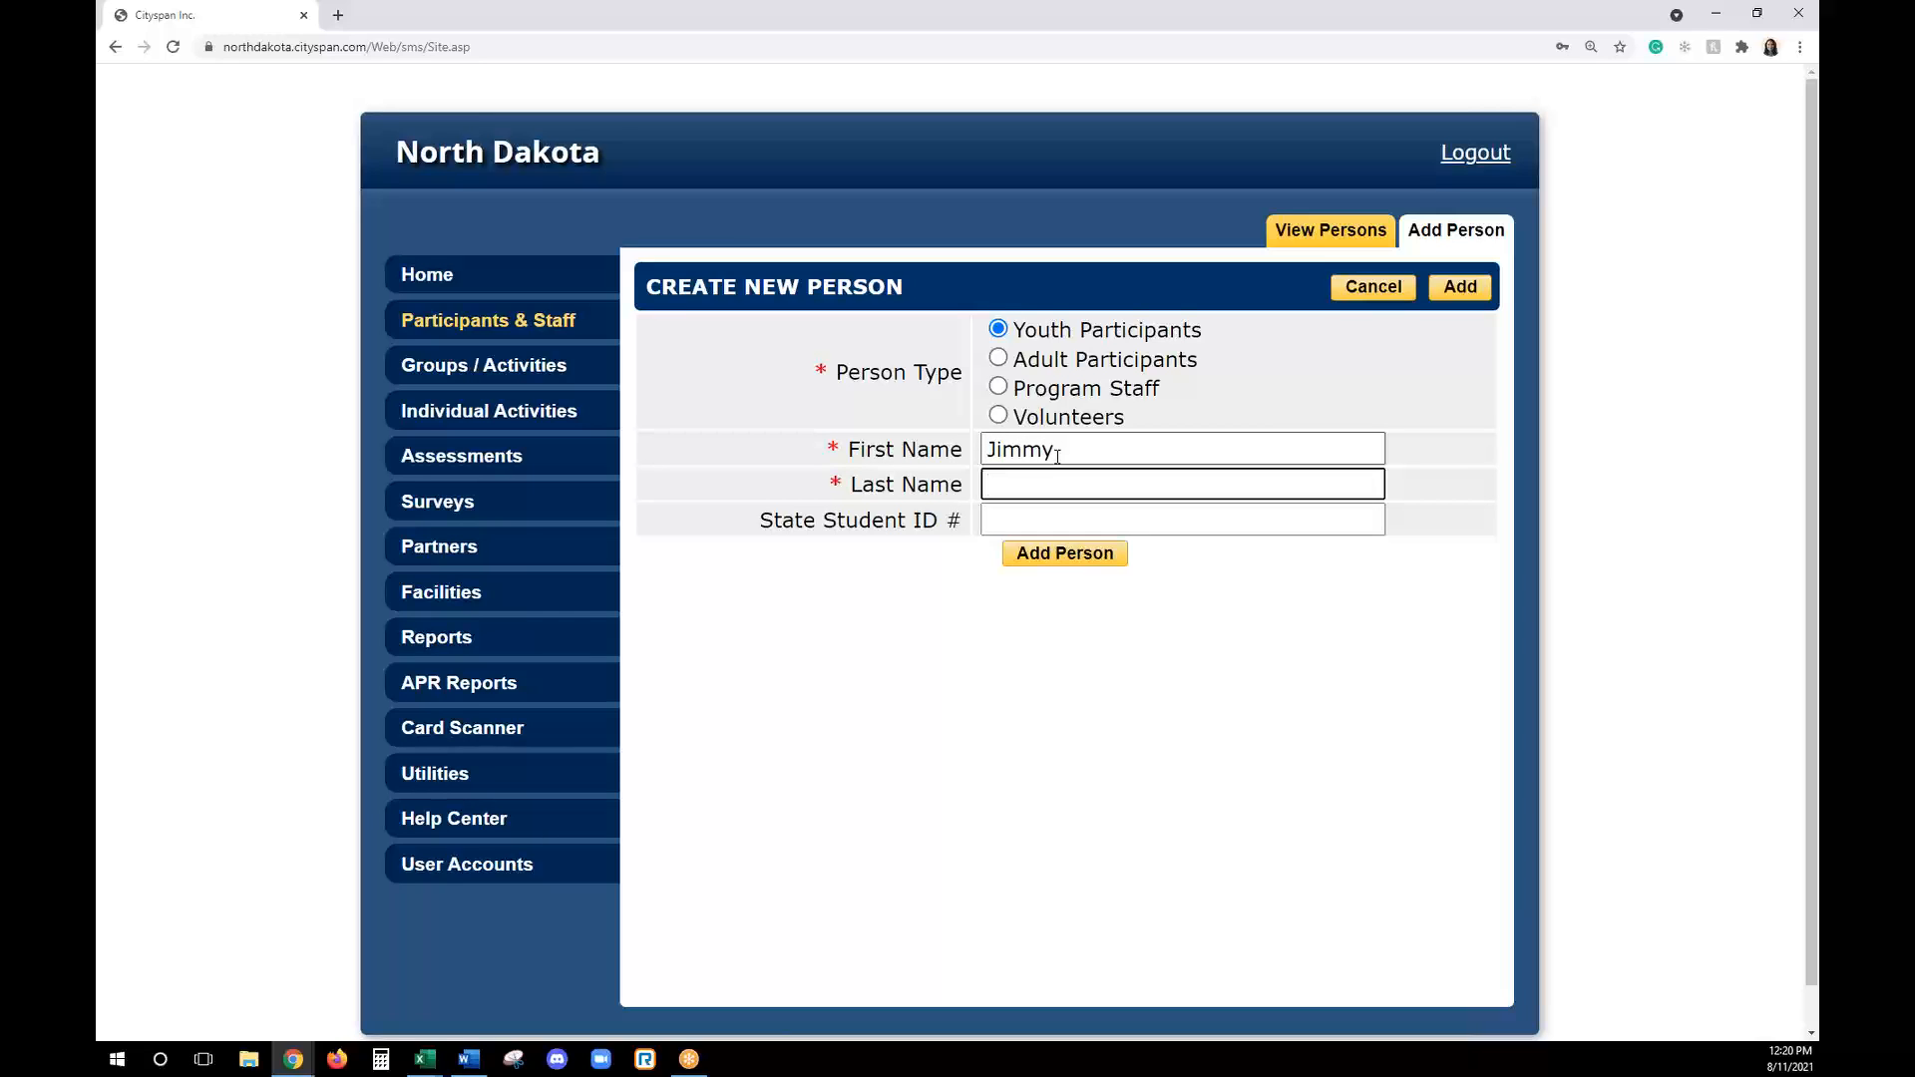
key("Tab")
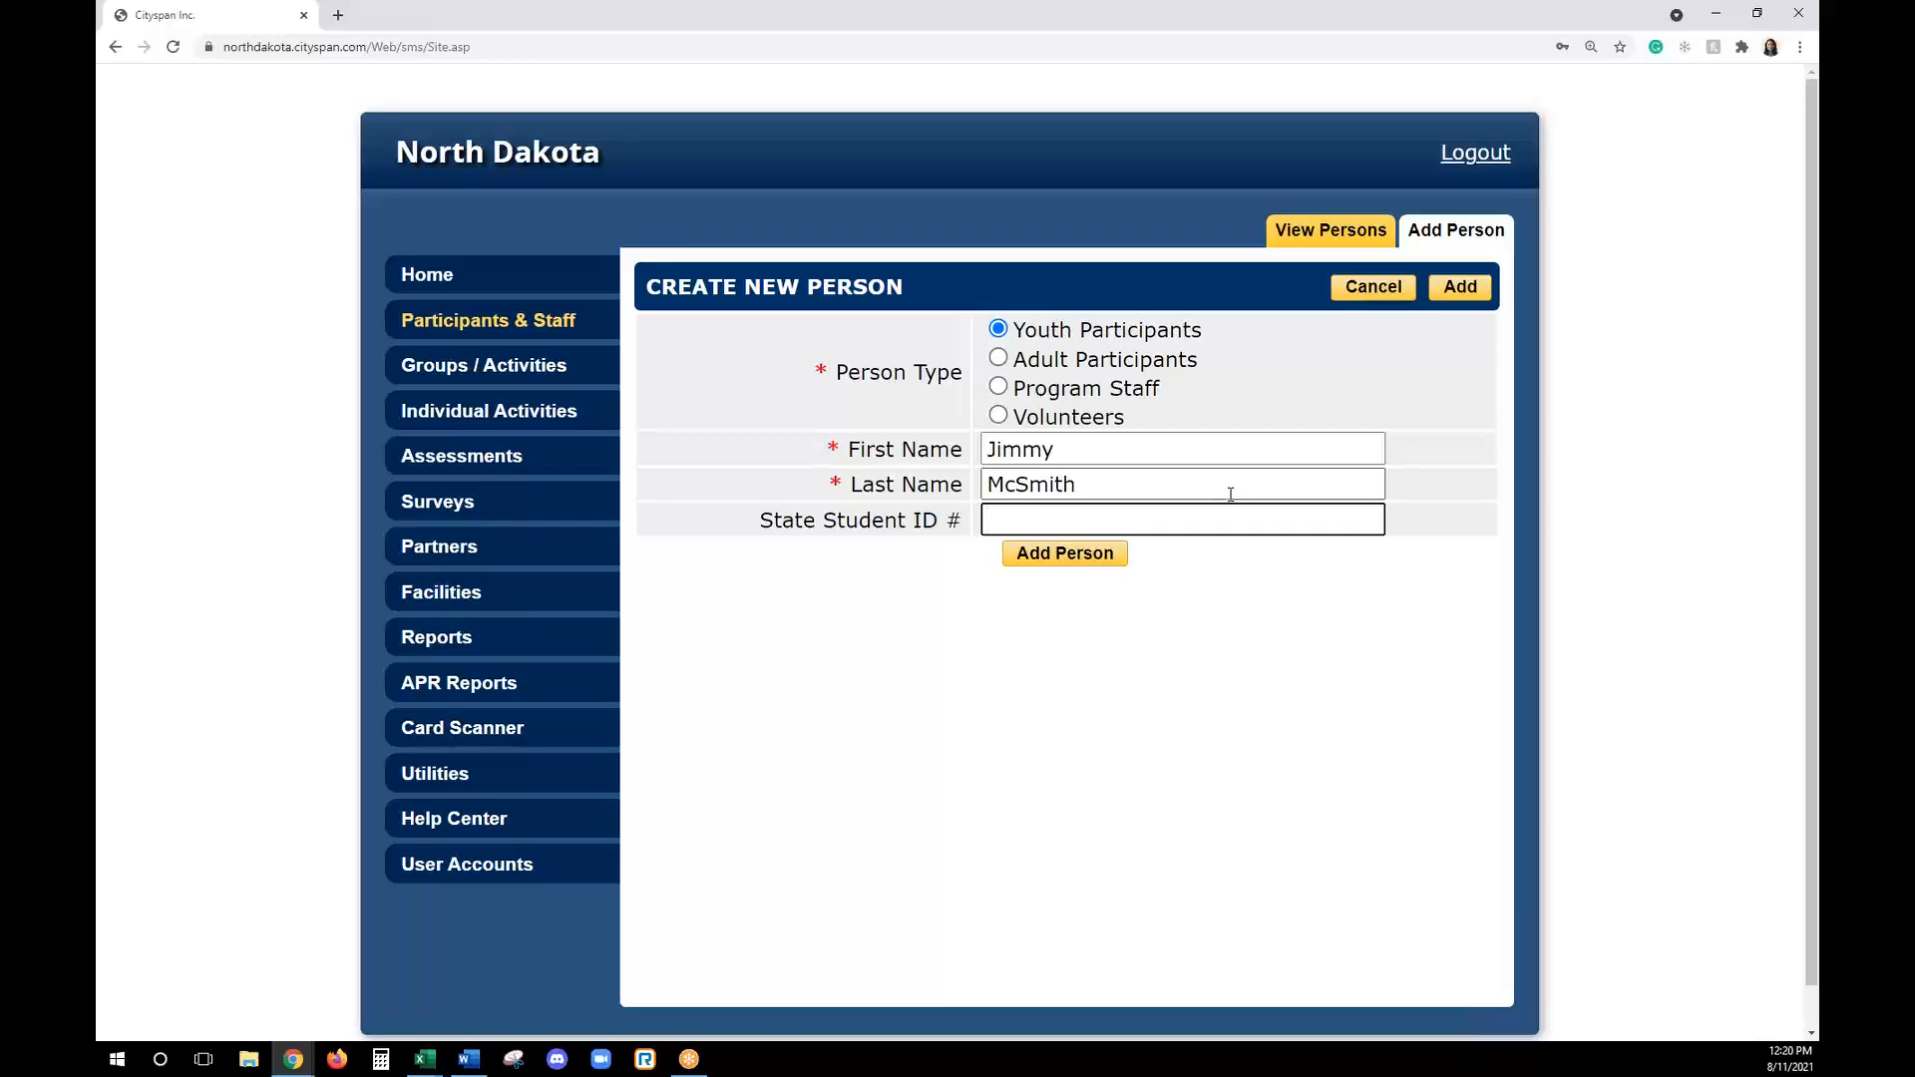
left_click(1081, 563)
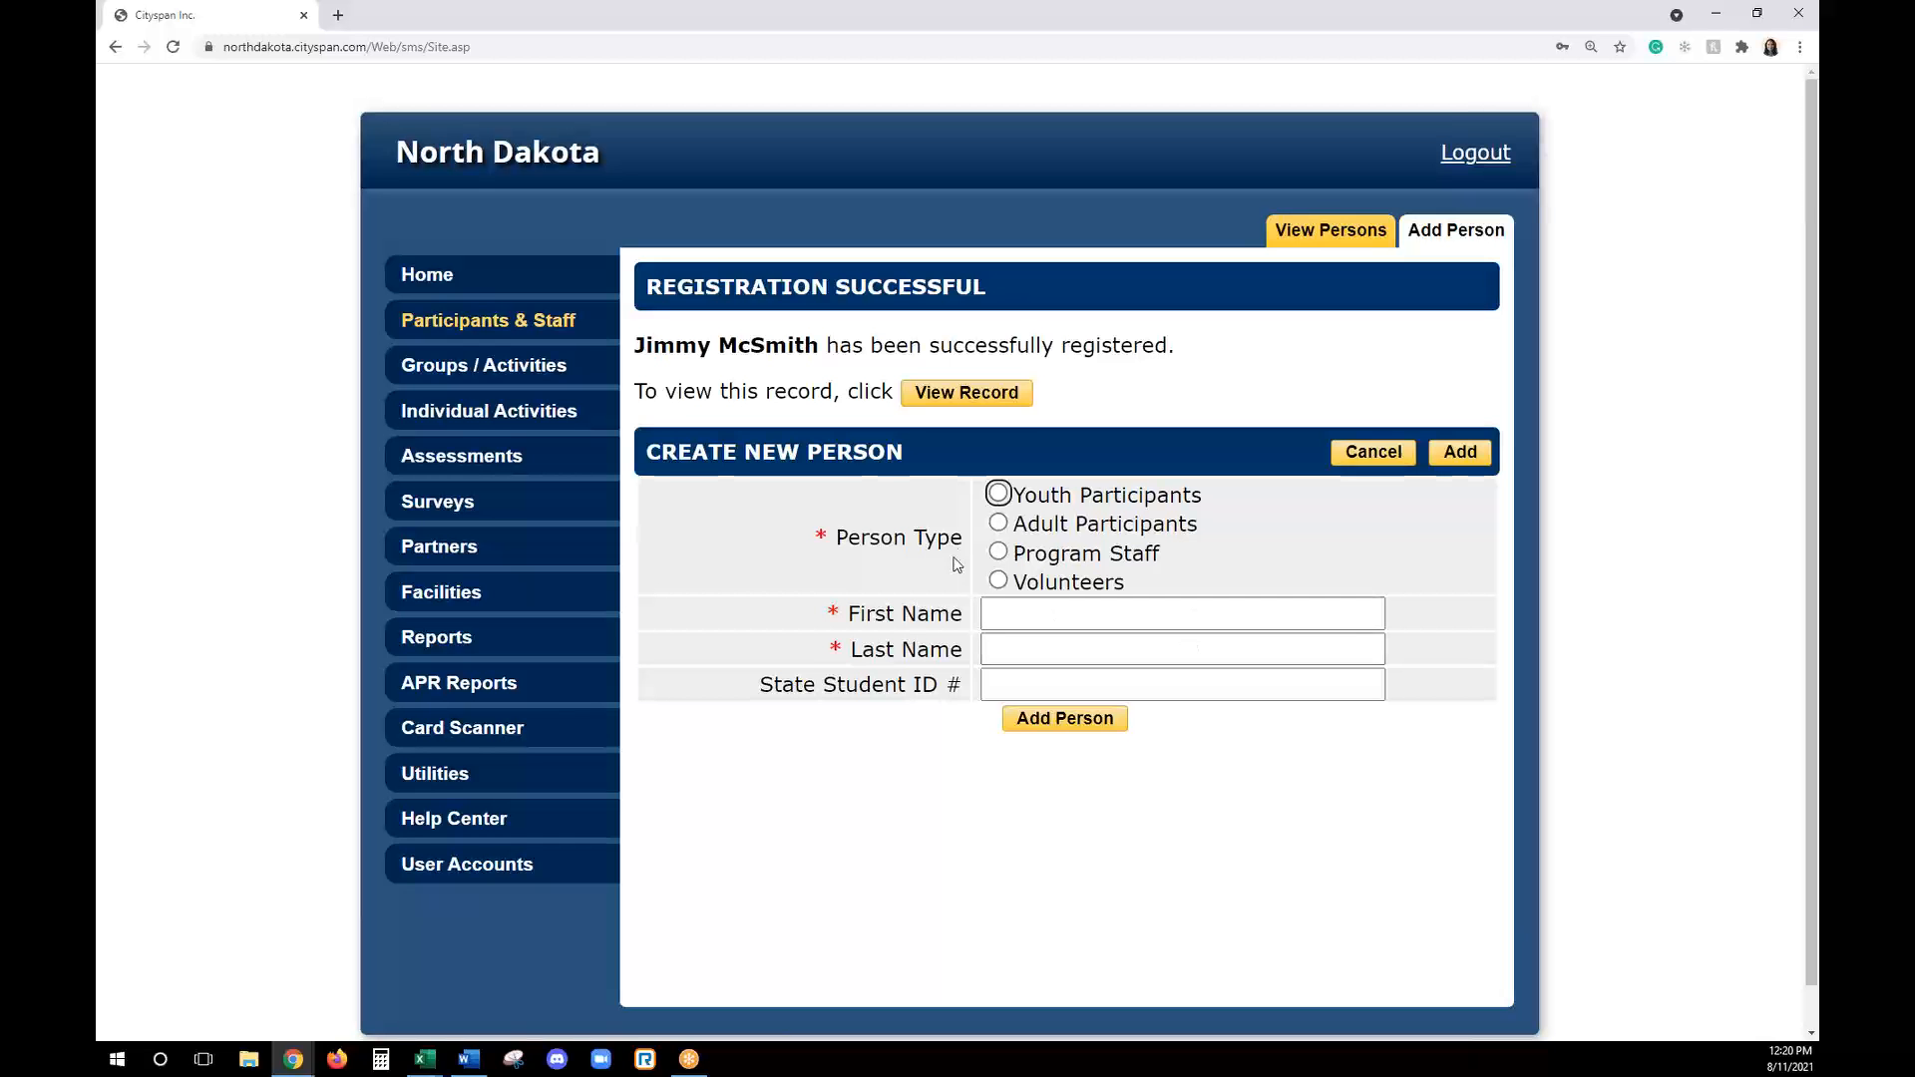
- Open the newly registered youth participant's record and review the required 21st CCLC fields on the registration form
left_click(988, 397)
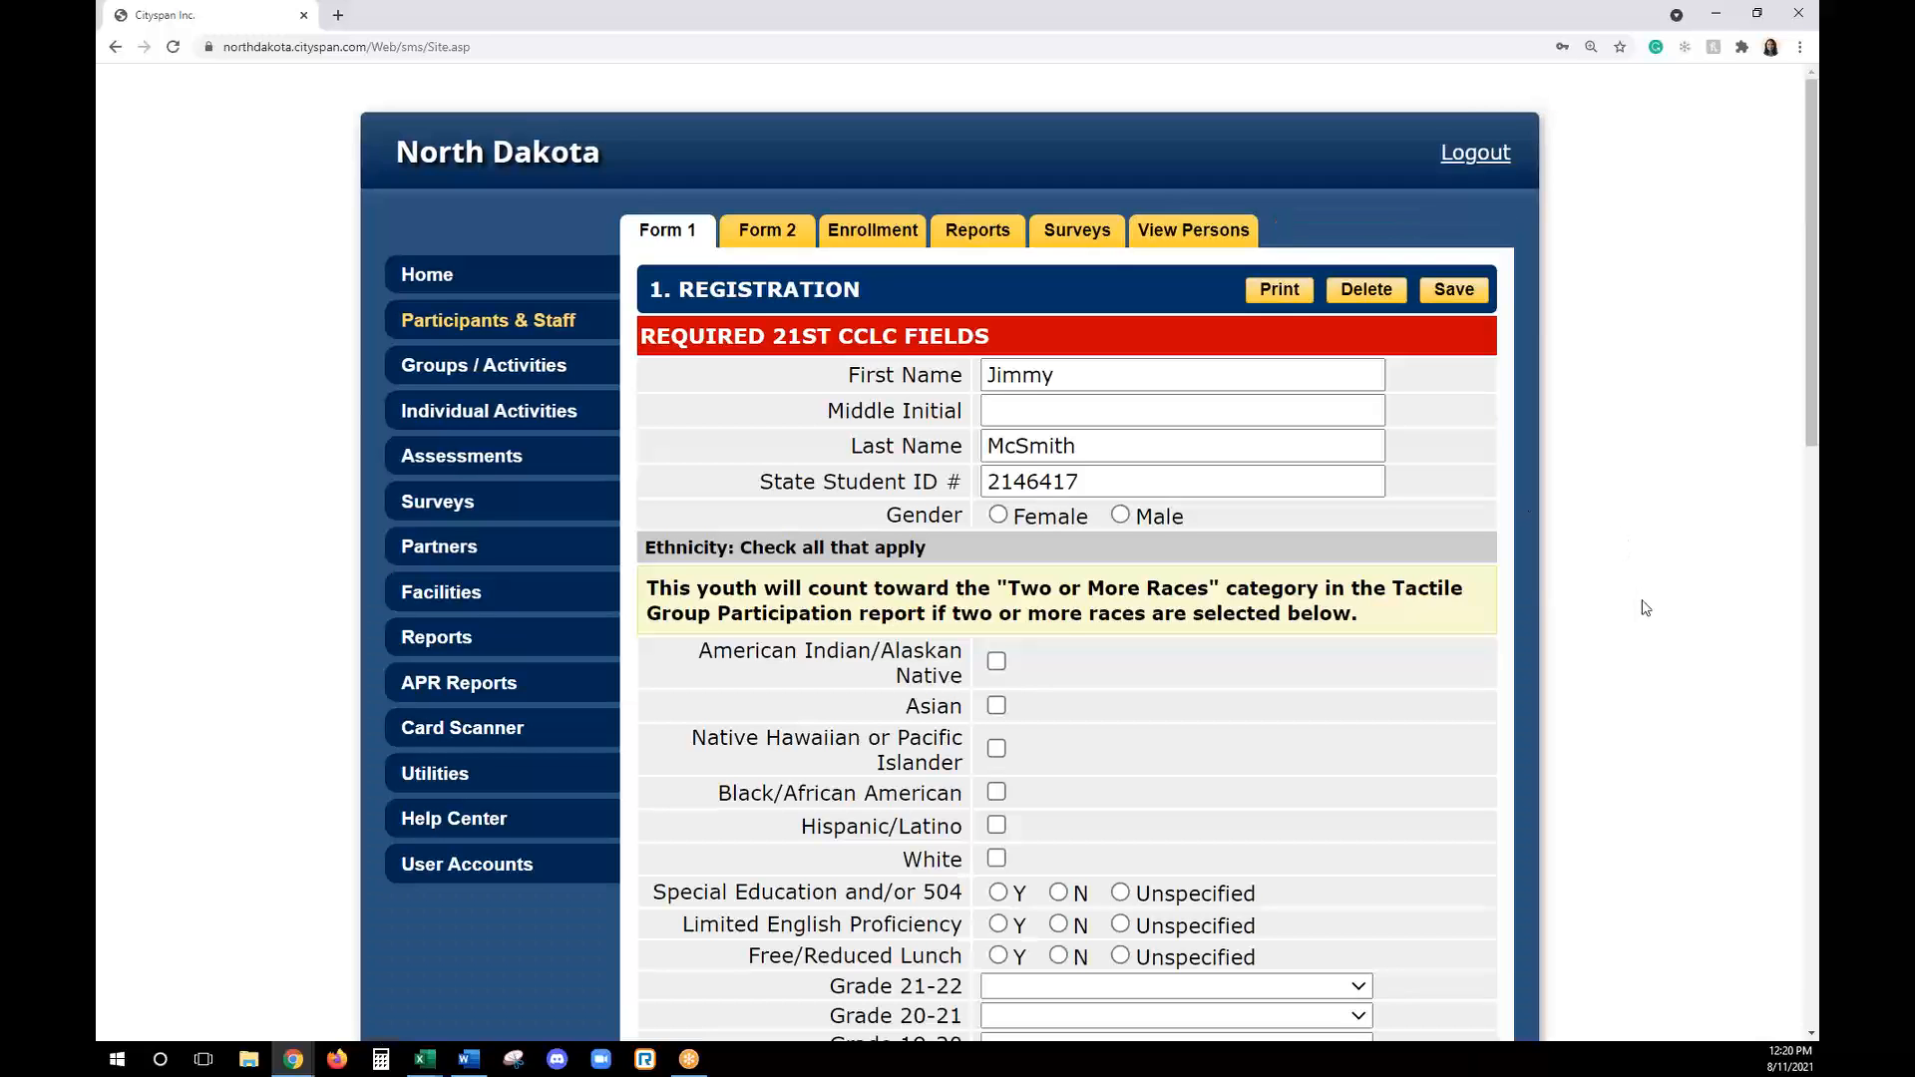
scroll(1640, 602, "down", 1)
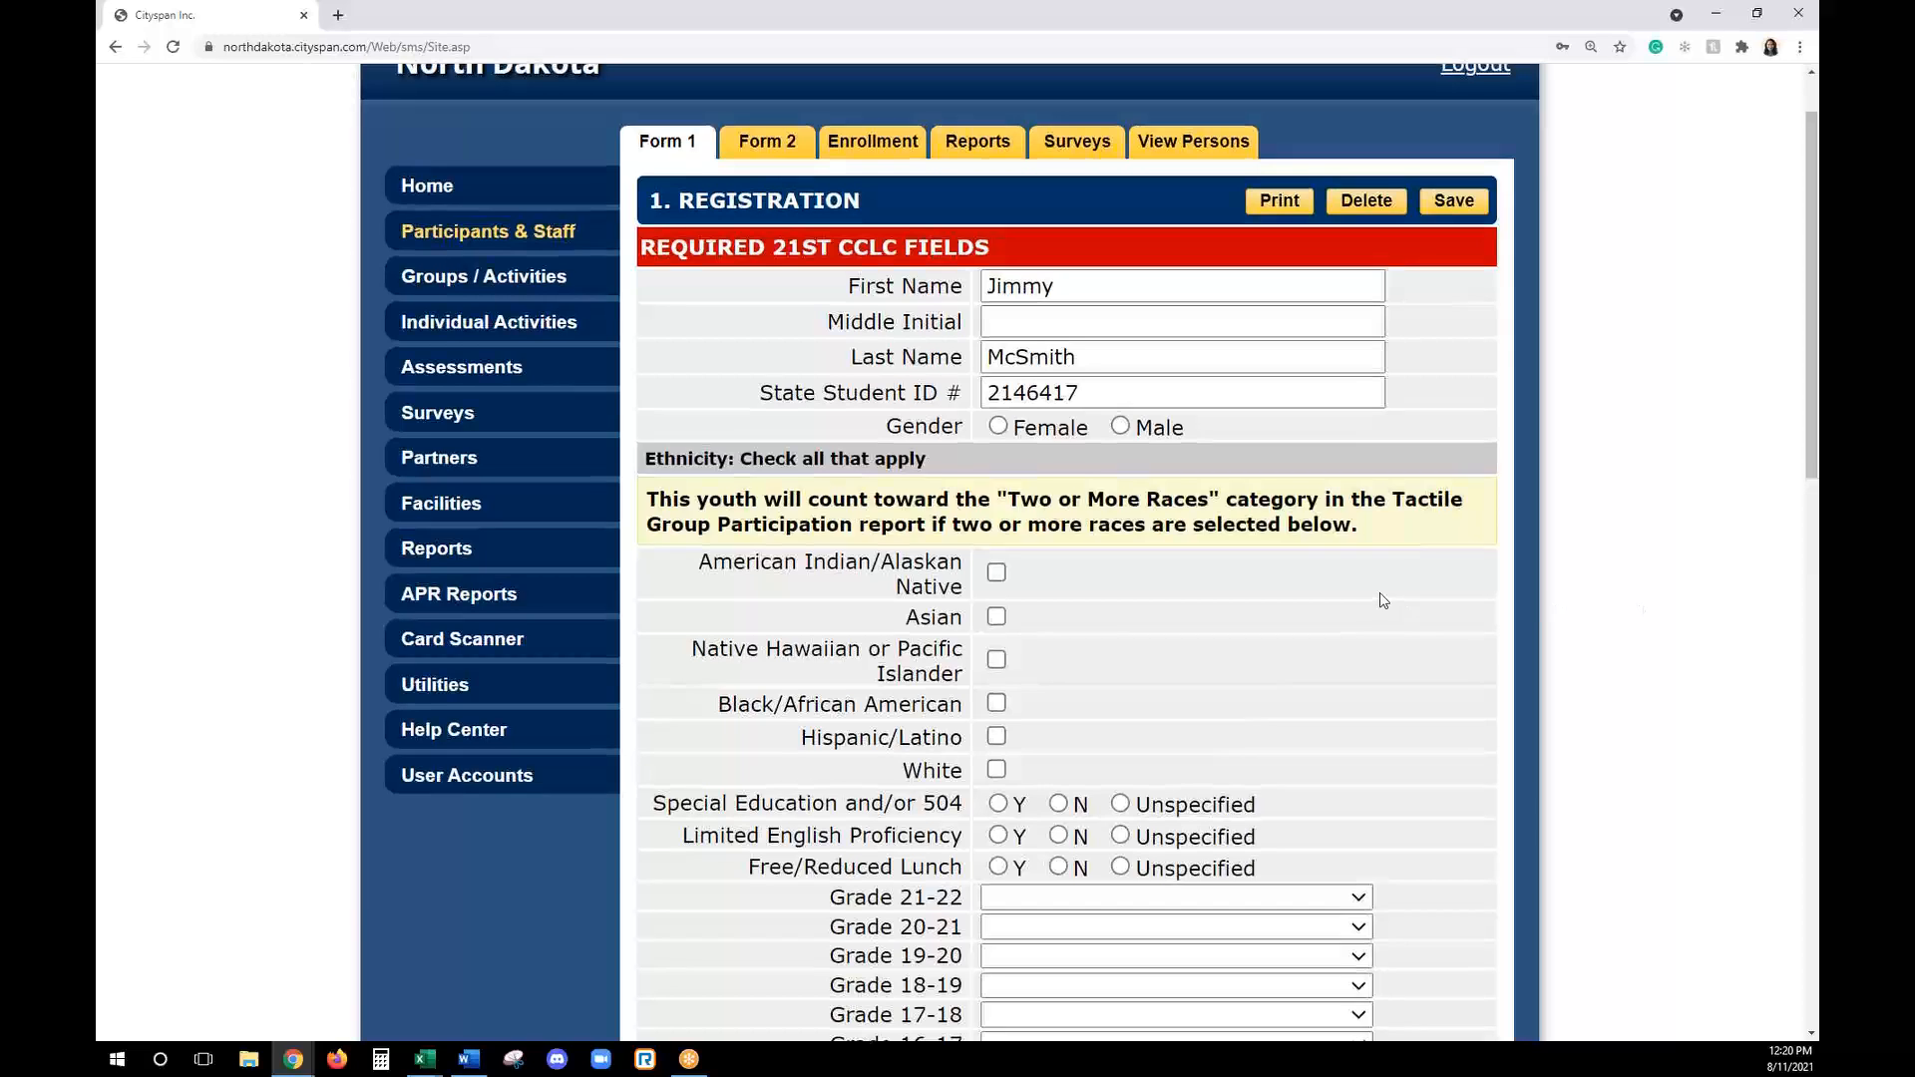
scroll(1386, 596, "up", 1)
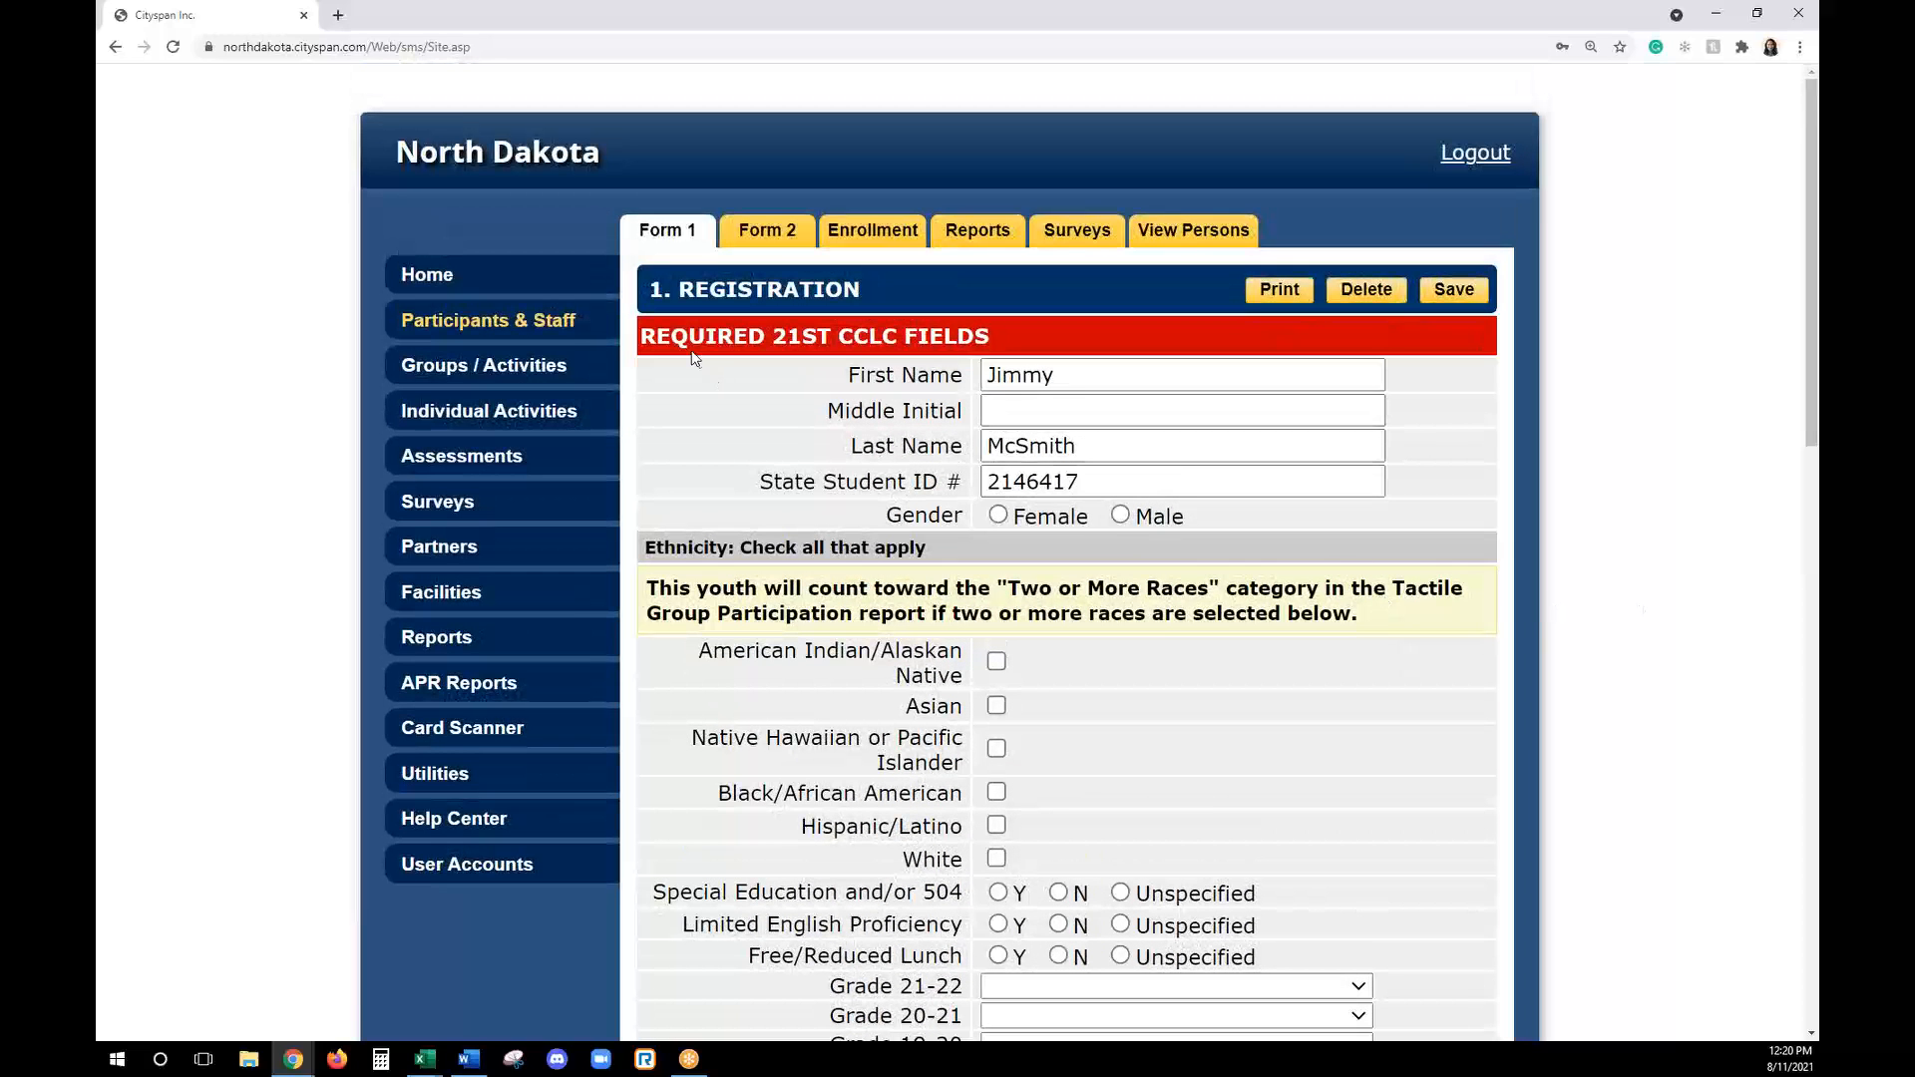
left_click_drag(645, 342, 996, 339)
left_click(1008, 332)
scroll(1180, 567, "down", 2)
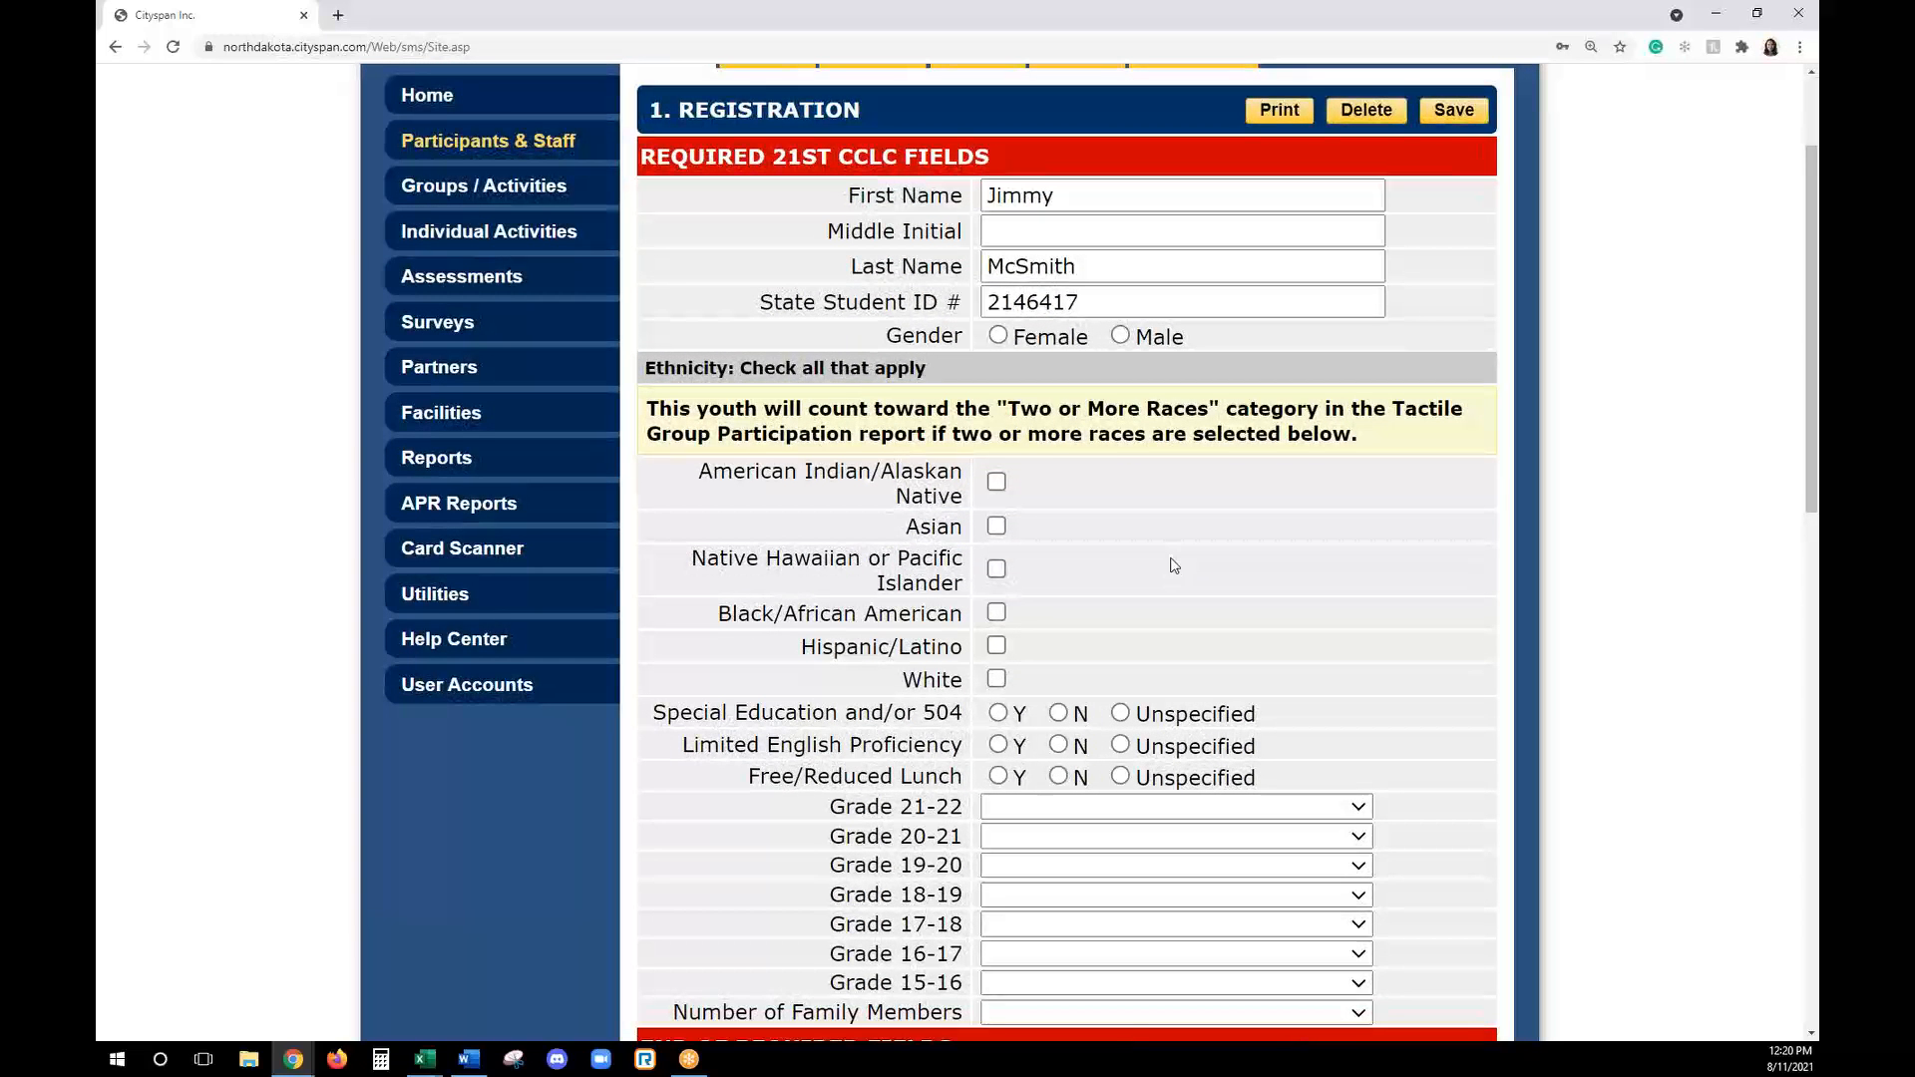
scroll(1174, 566, "down", 1)
scroll(1169, 561, "up", 1)
- Set the participant's gender to Male and mark the ethnicity as American Indian/Alaskan Native
left_click(998, 336)
left_click(1120, 336)
left_click(996, 481)
- Set Special Education and/or 504 to N, Limited English Proficiency and Free/Reduced Lunch to Y, and Grade 21-22 to 3
scroll(1097, 649, "down", 2)
left_click(1059, 533)
left_click(999, 564)
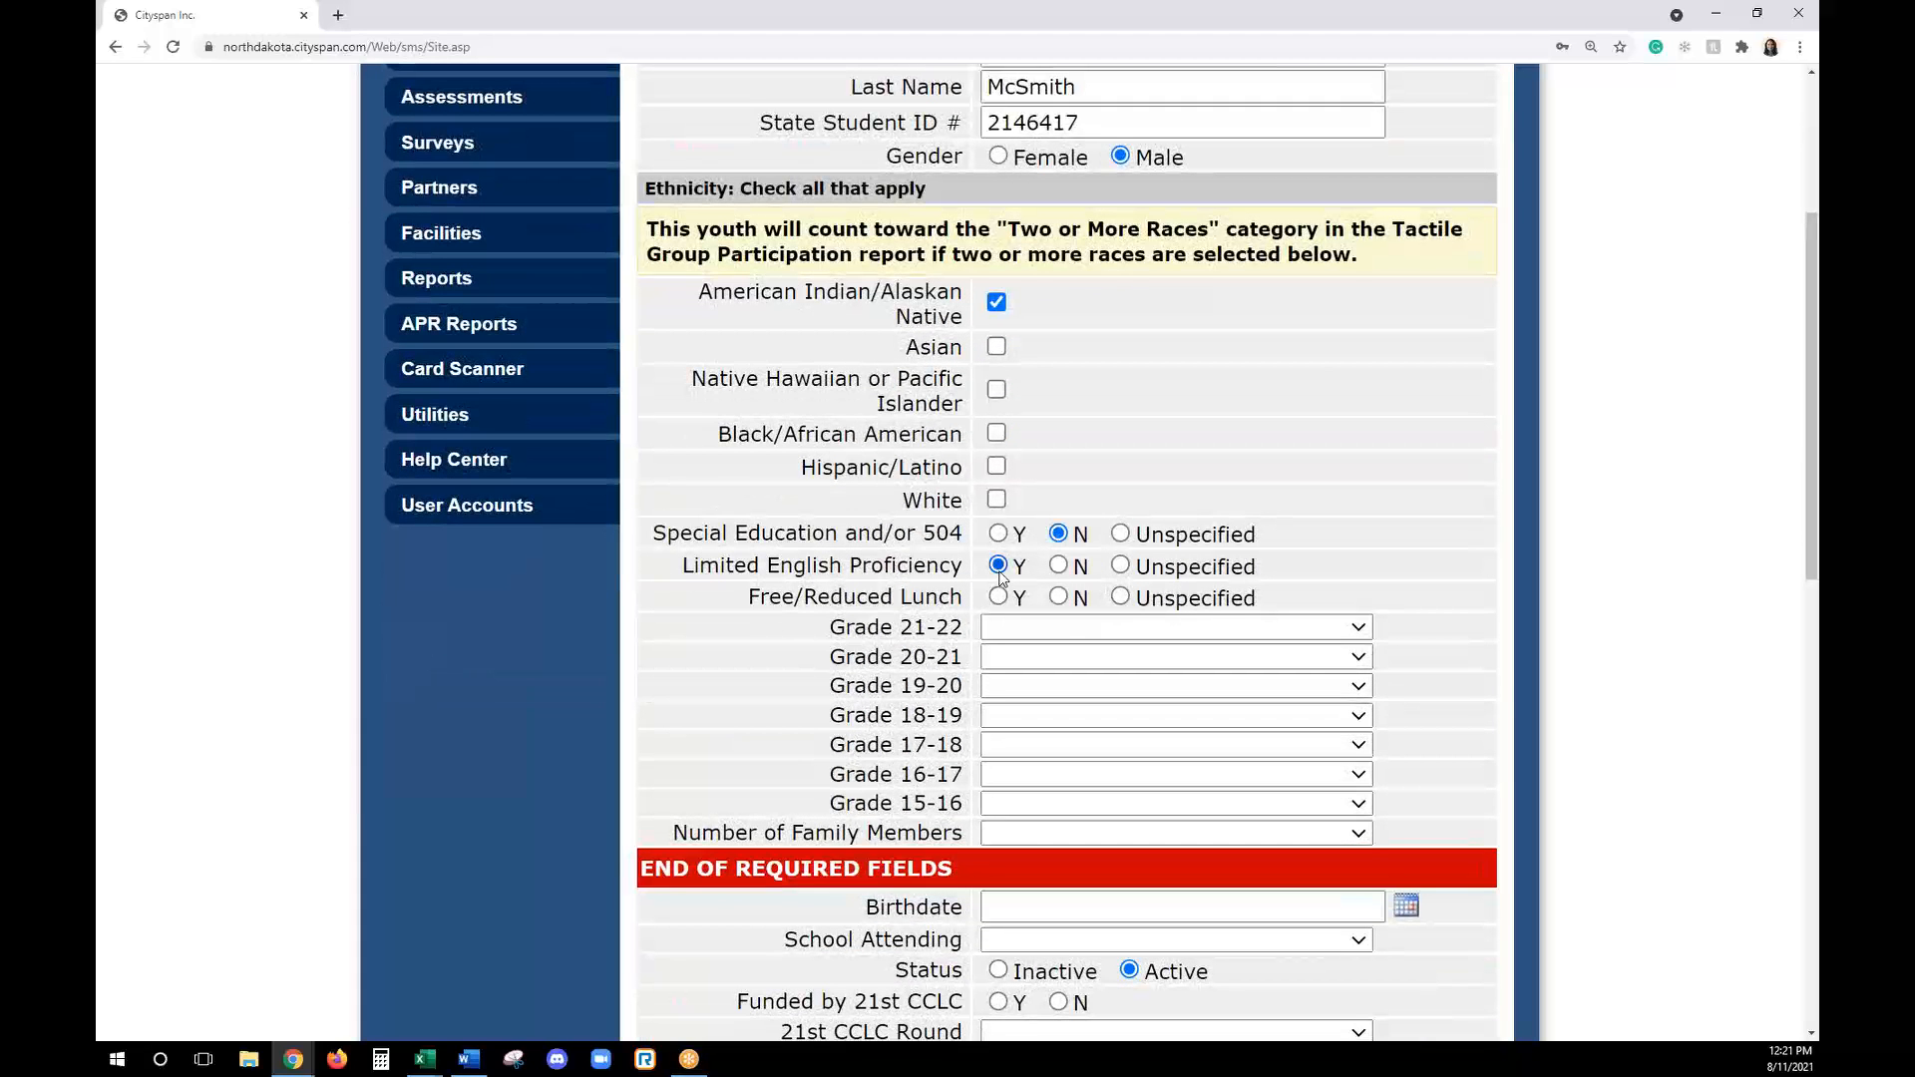
left_click(998, 596)
left_click(1001, 628)
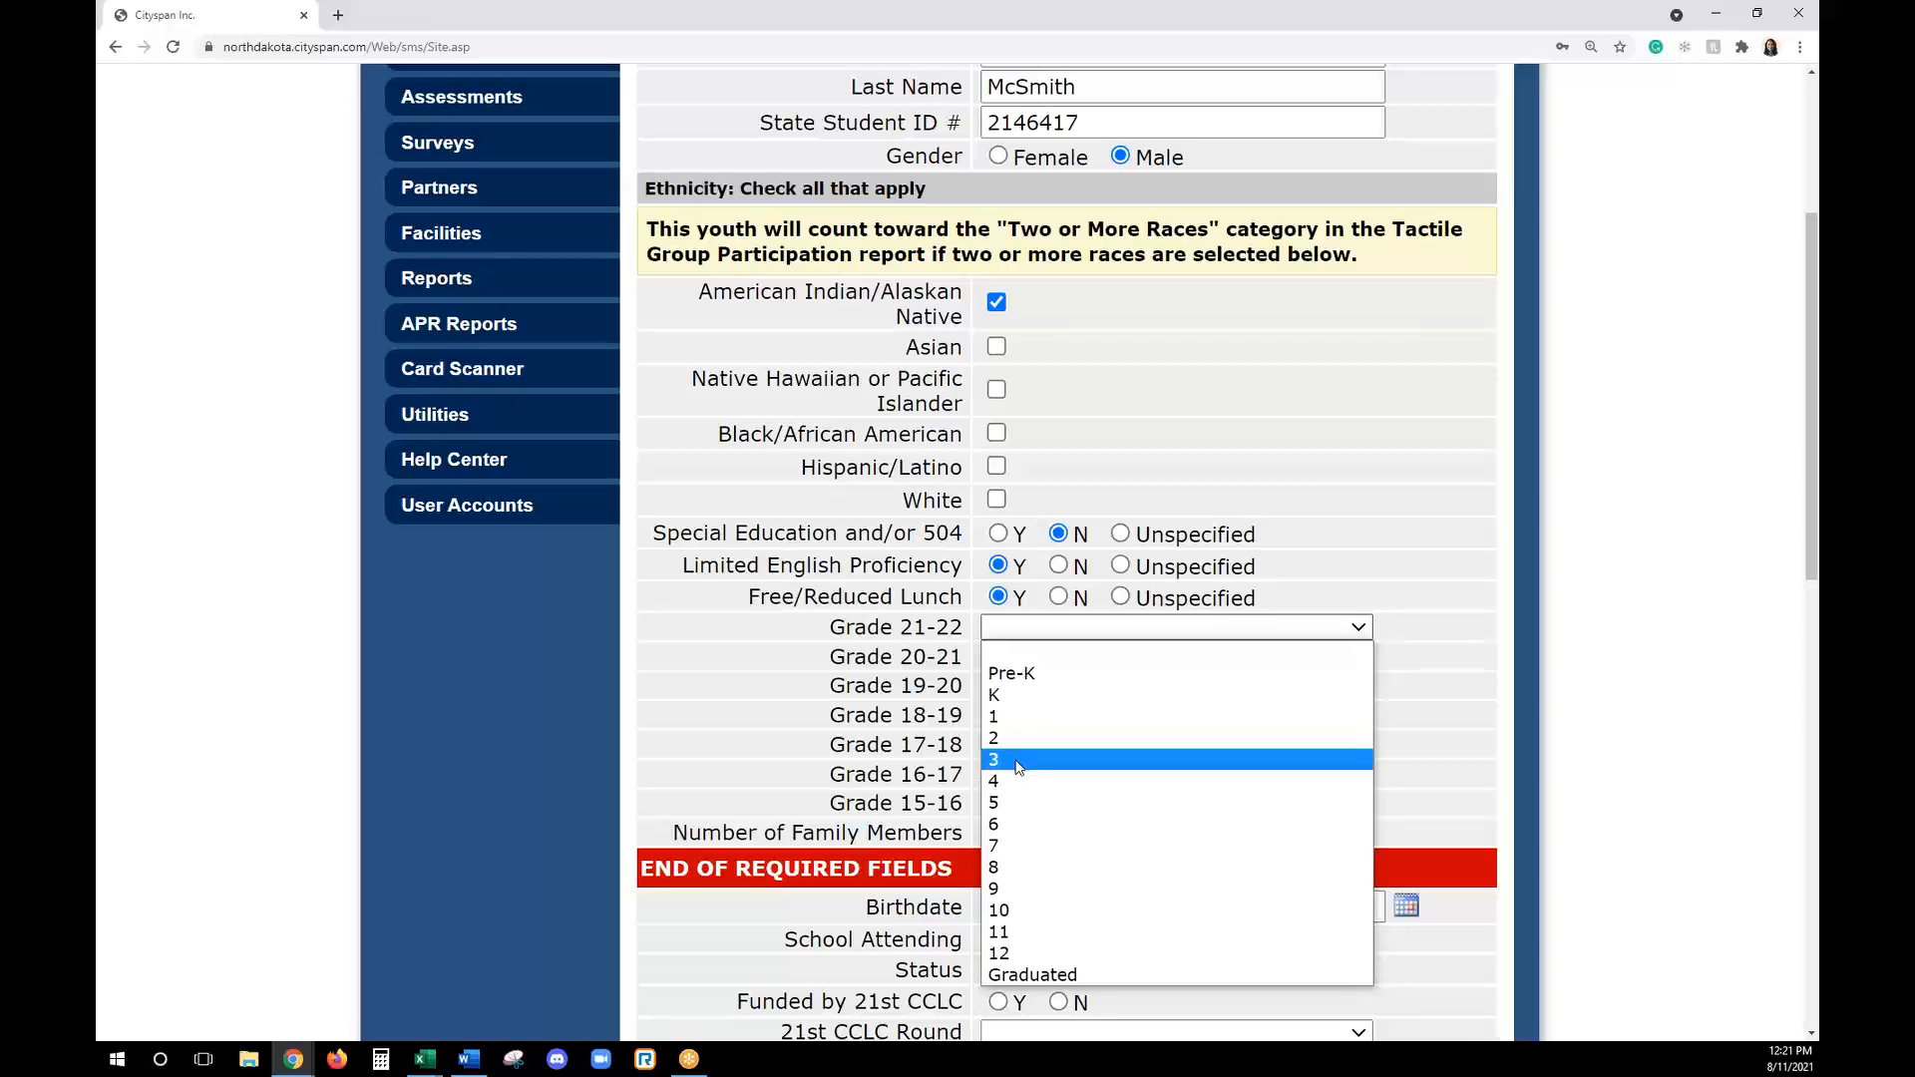
left_click(1020, 760)
- Enter the participant's birthdate below the required fields
scroll(1197, 756, "down", 3)
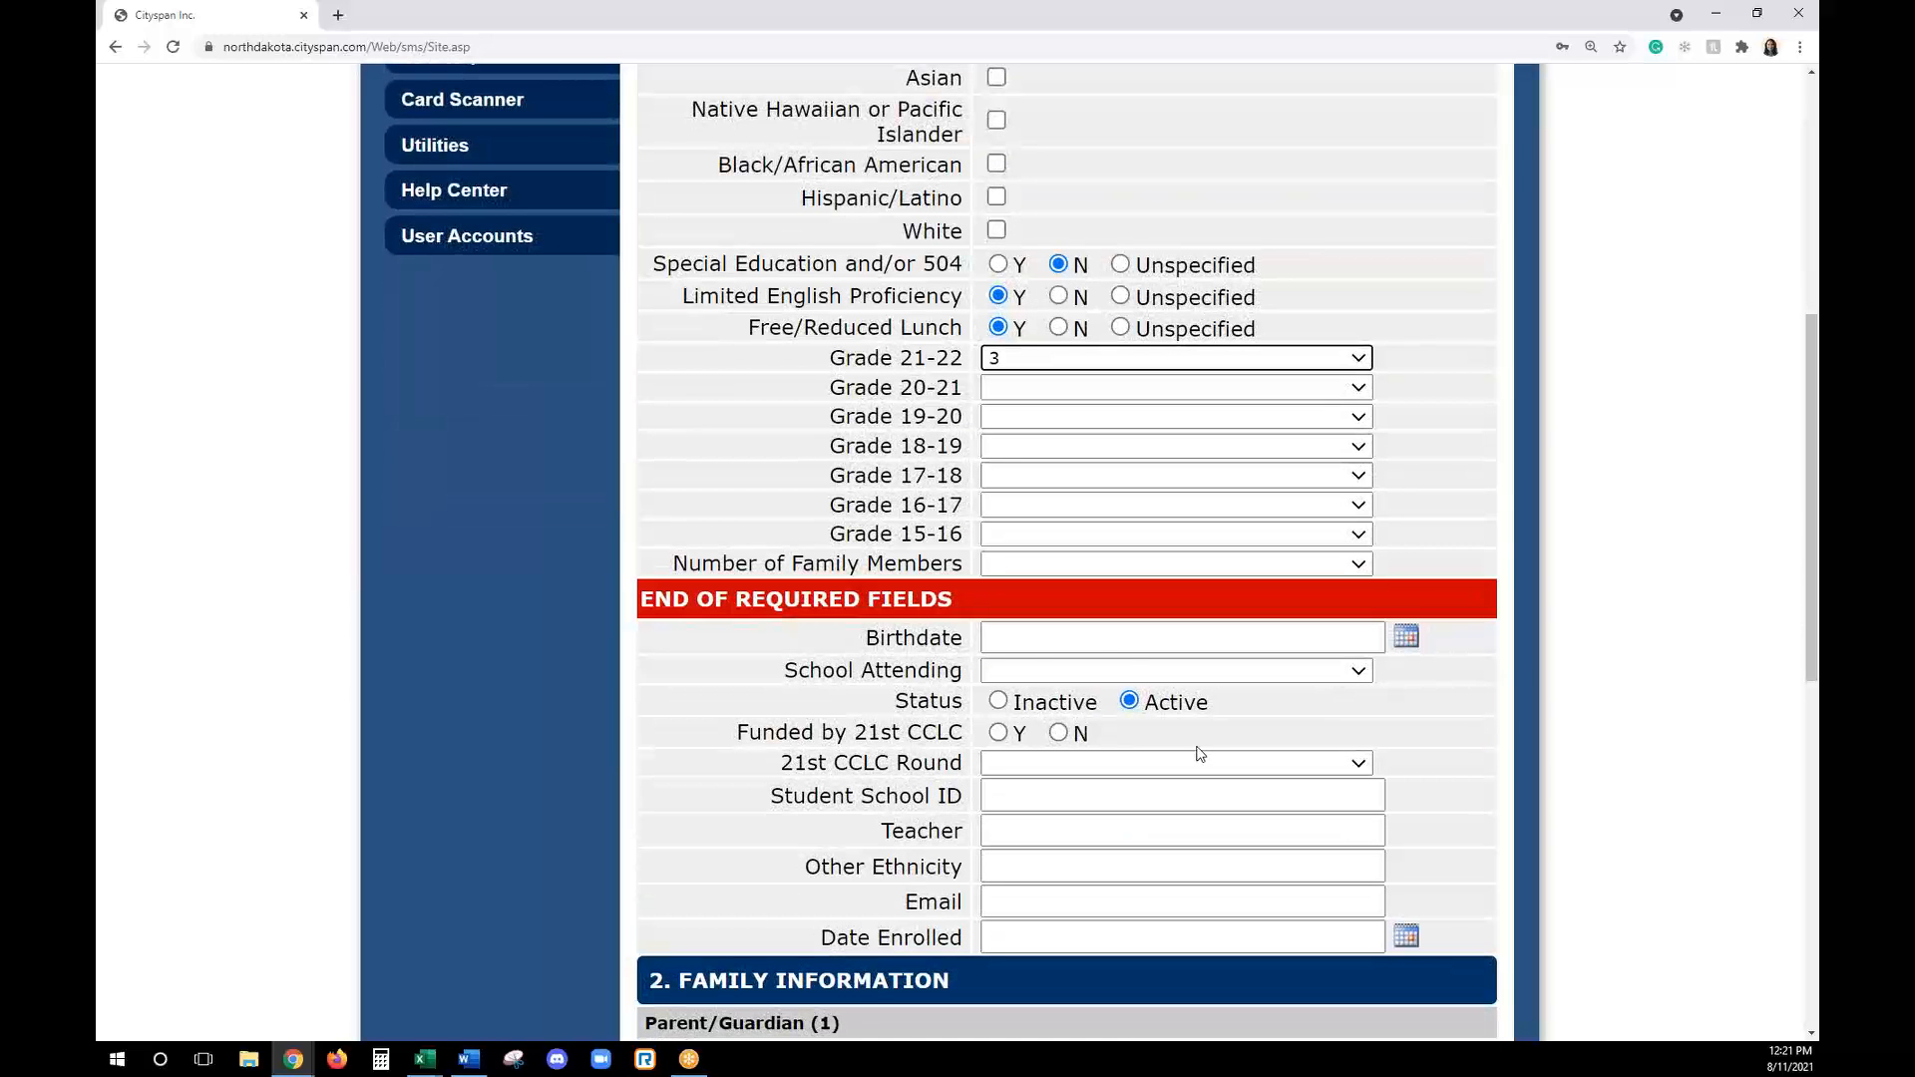
left_click(1082, 637)
scroll(1083, 638, "down", 2)
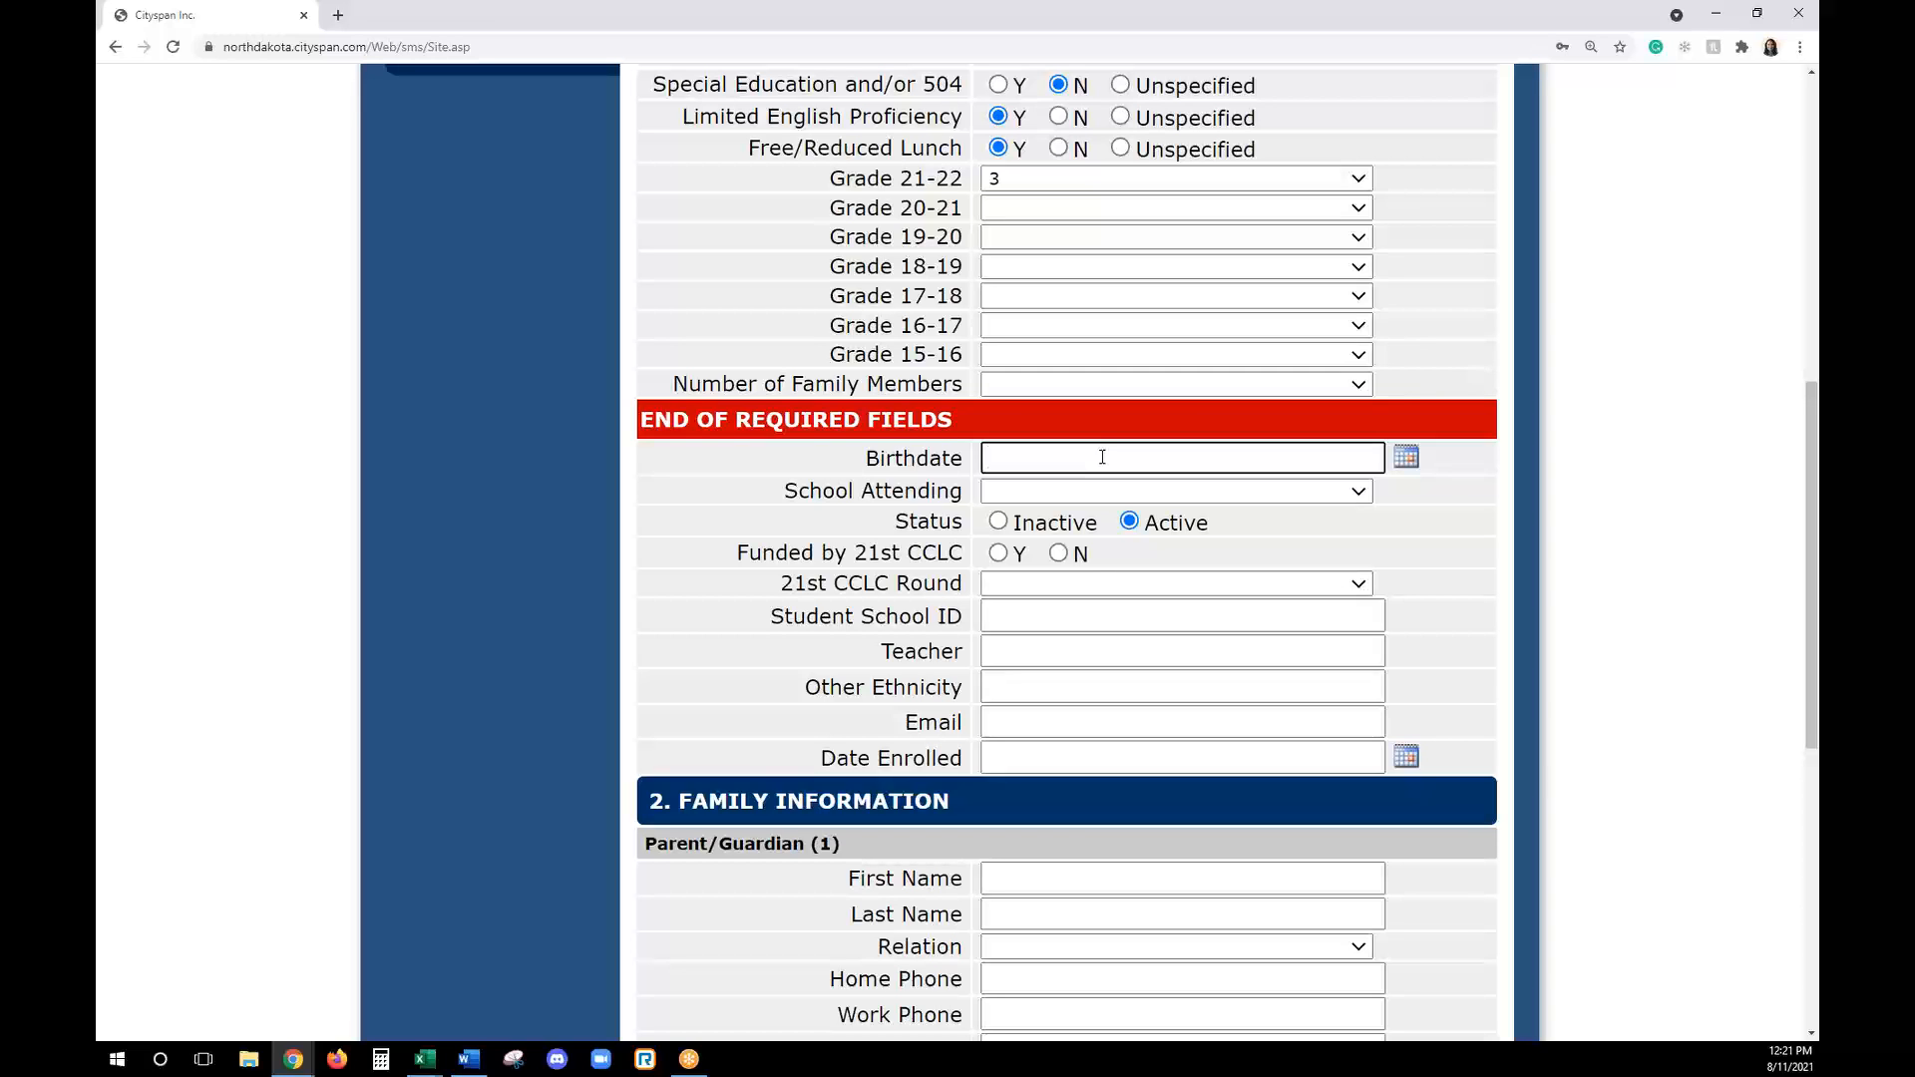
type("10/1/2000")
scroll(1105, 479, "up", 1)
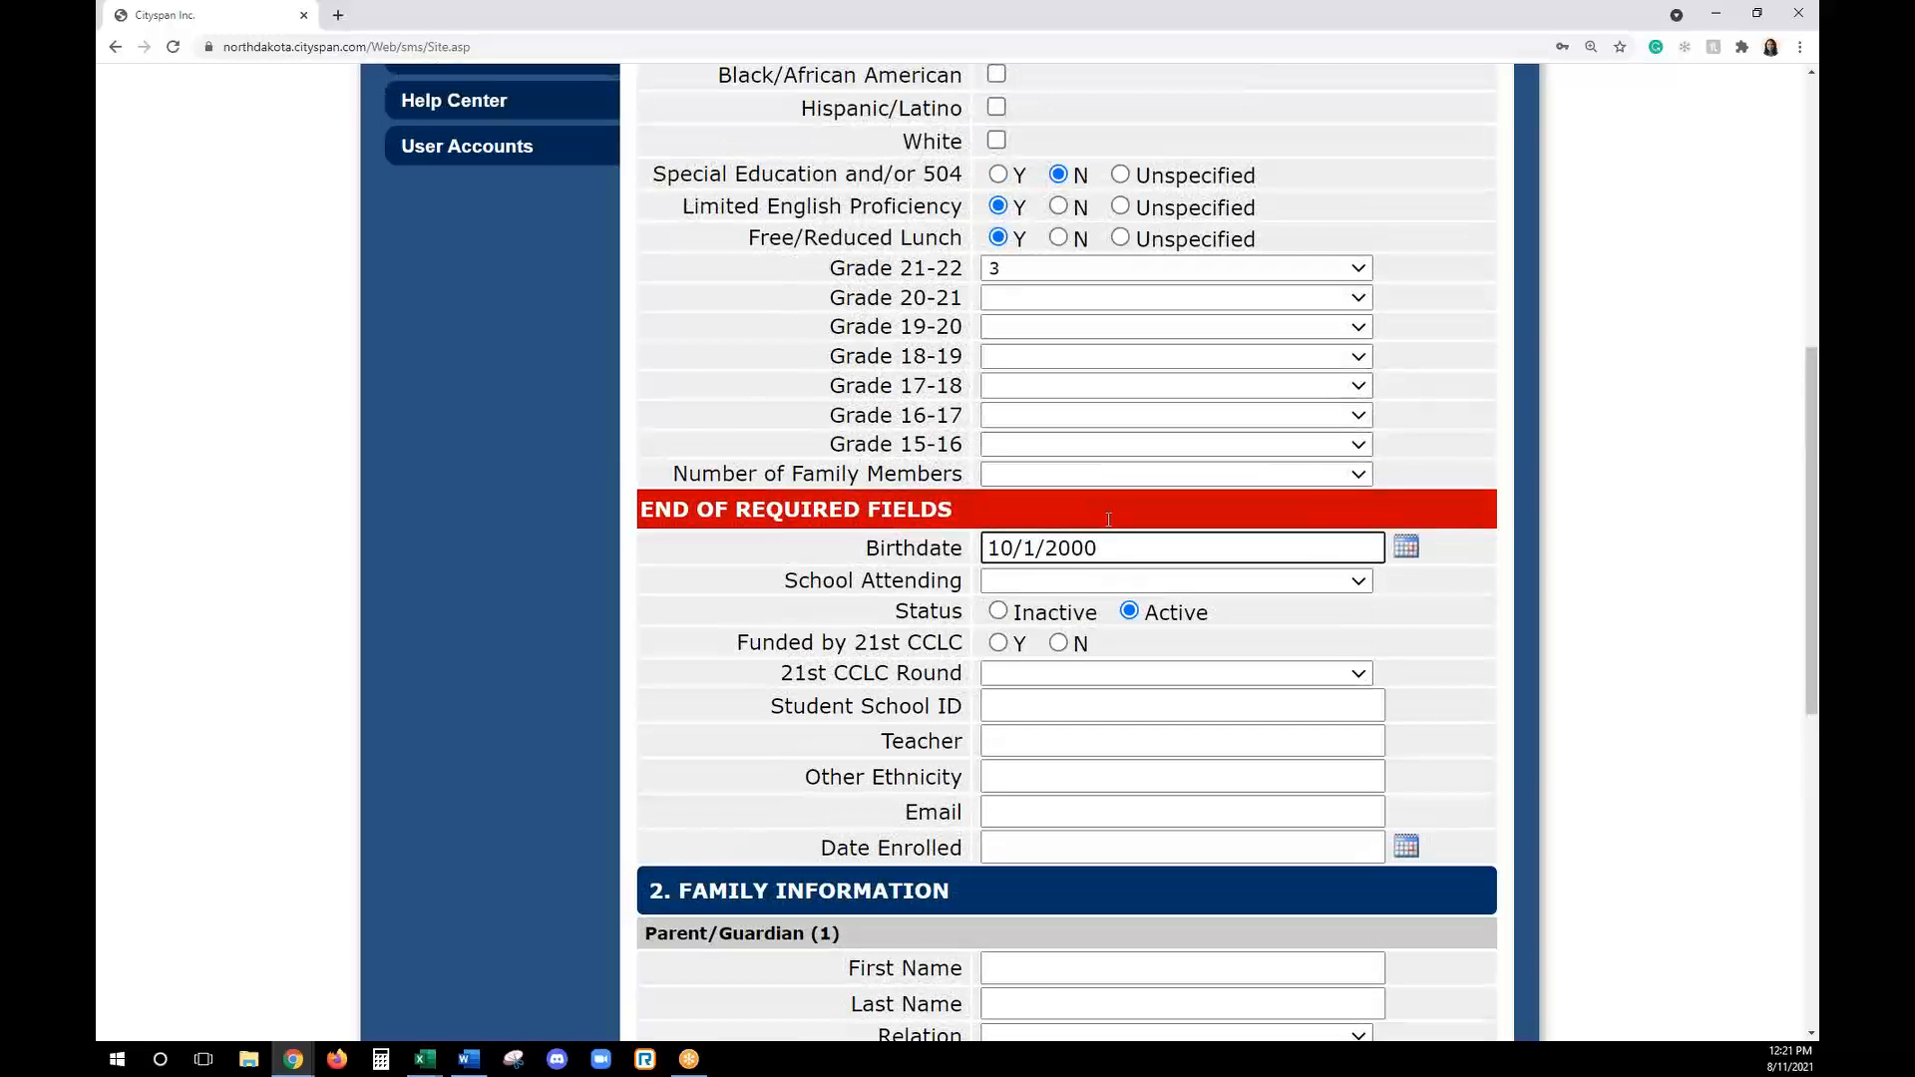
- Set School Attending to 21st CCLC, Funded by 21st CCLC to Y, and the 21st CCLC Round to Round 3
left_click(1107, 580)
left_click(1002, 624)
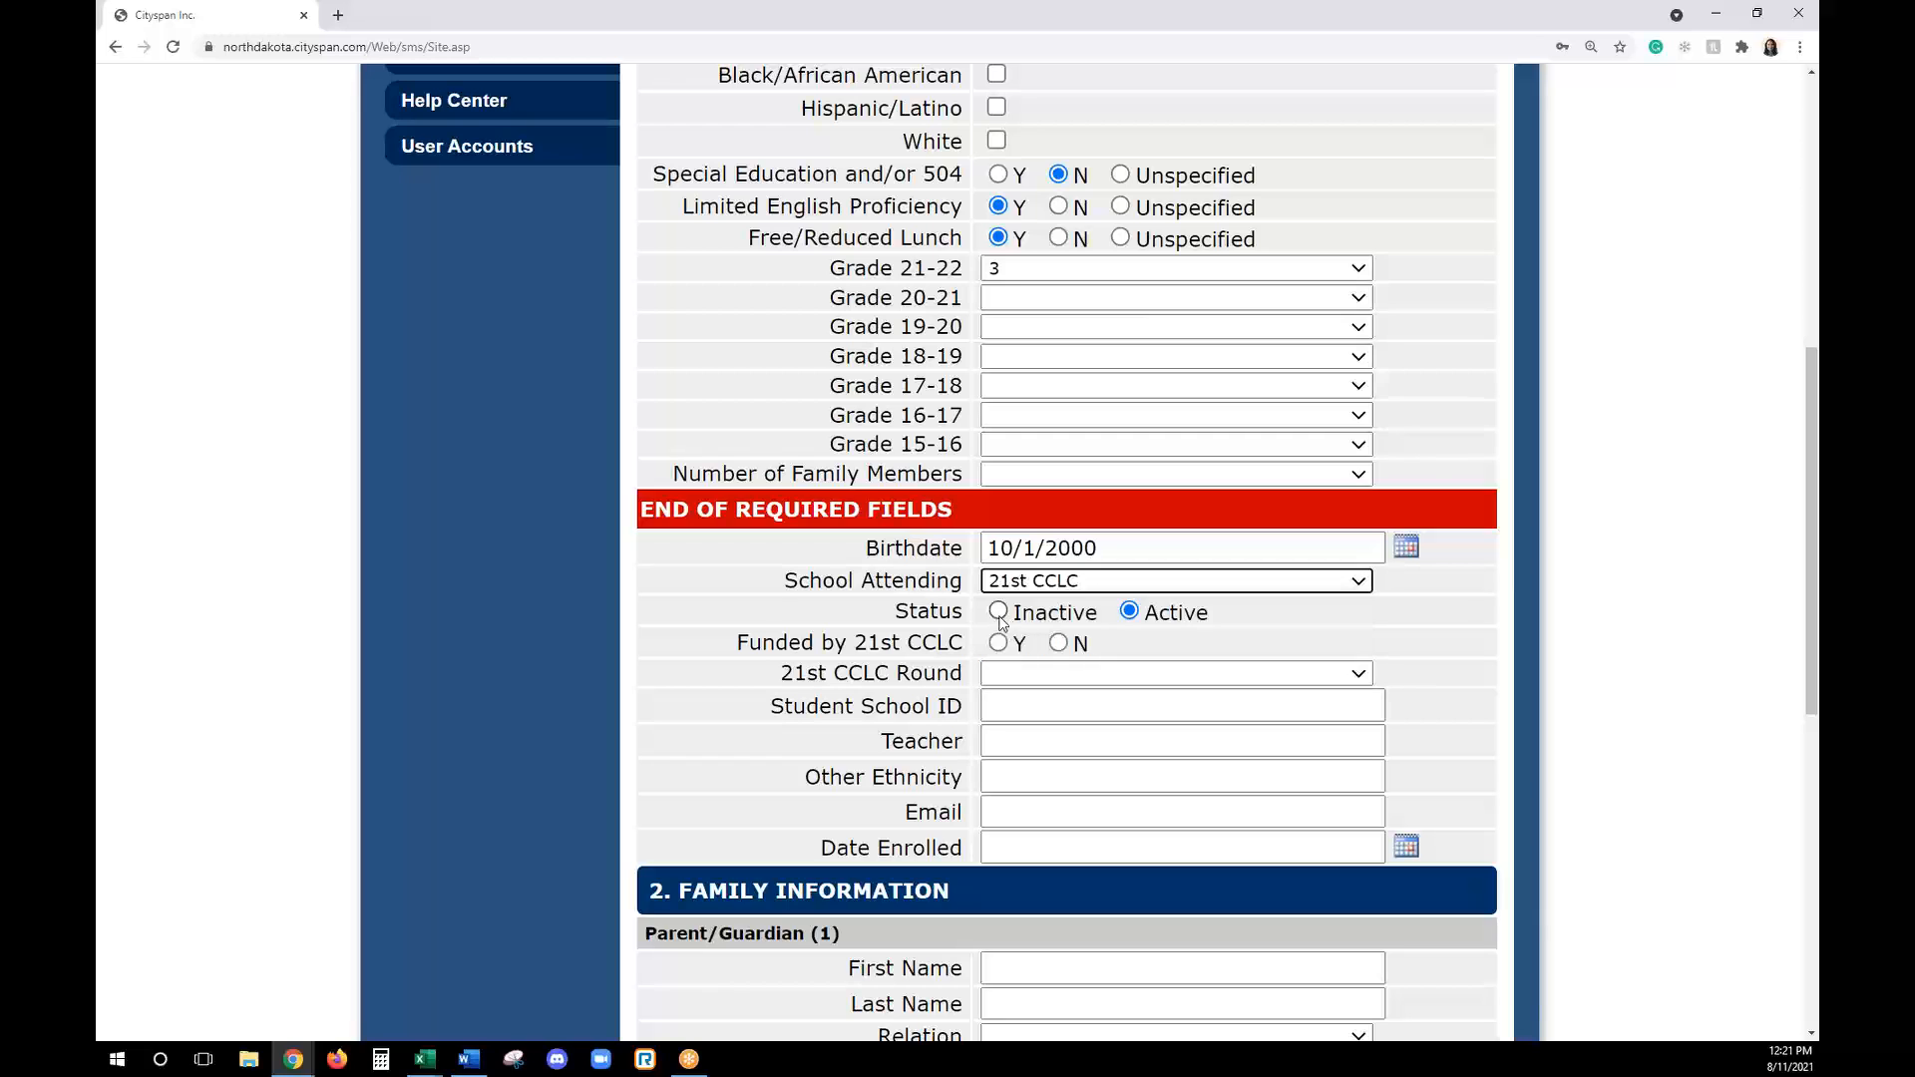
left_click(998, 644)
left_click(1012, 674)
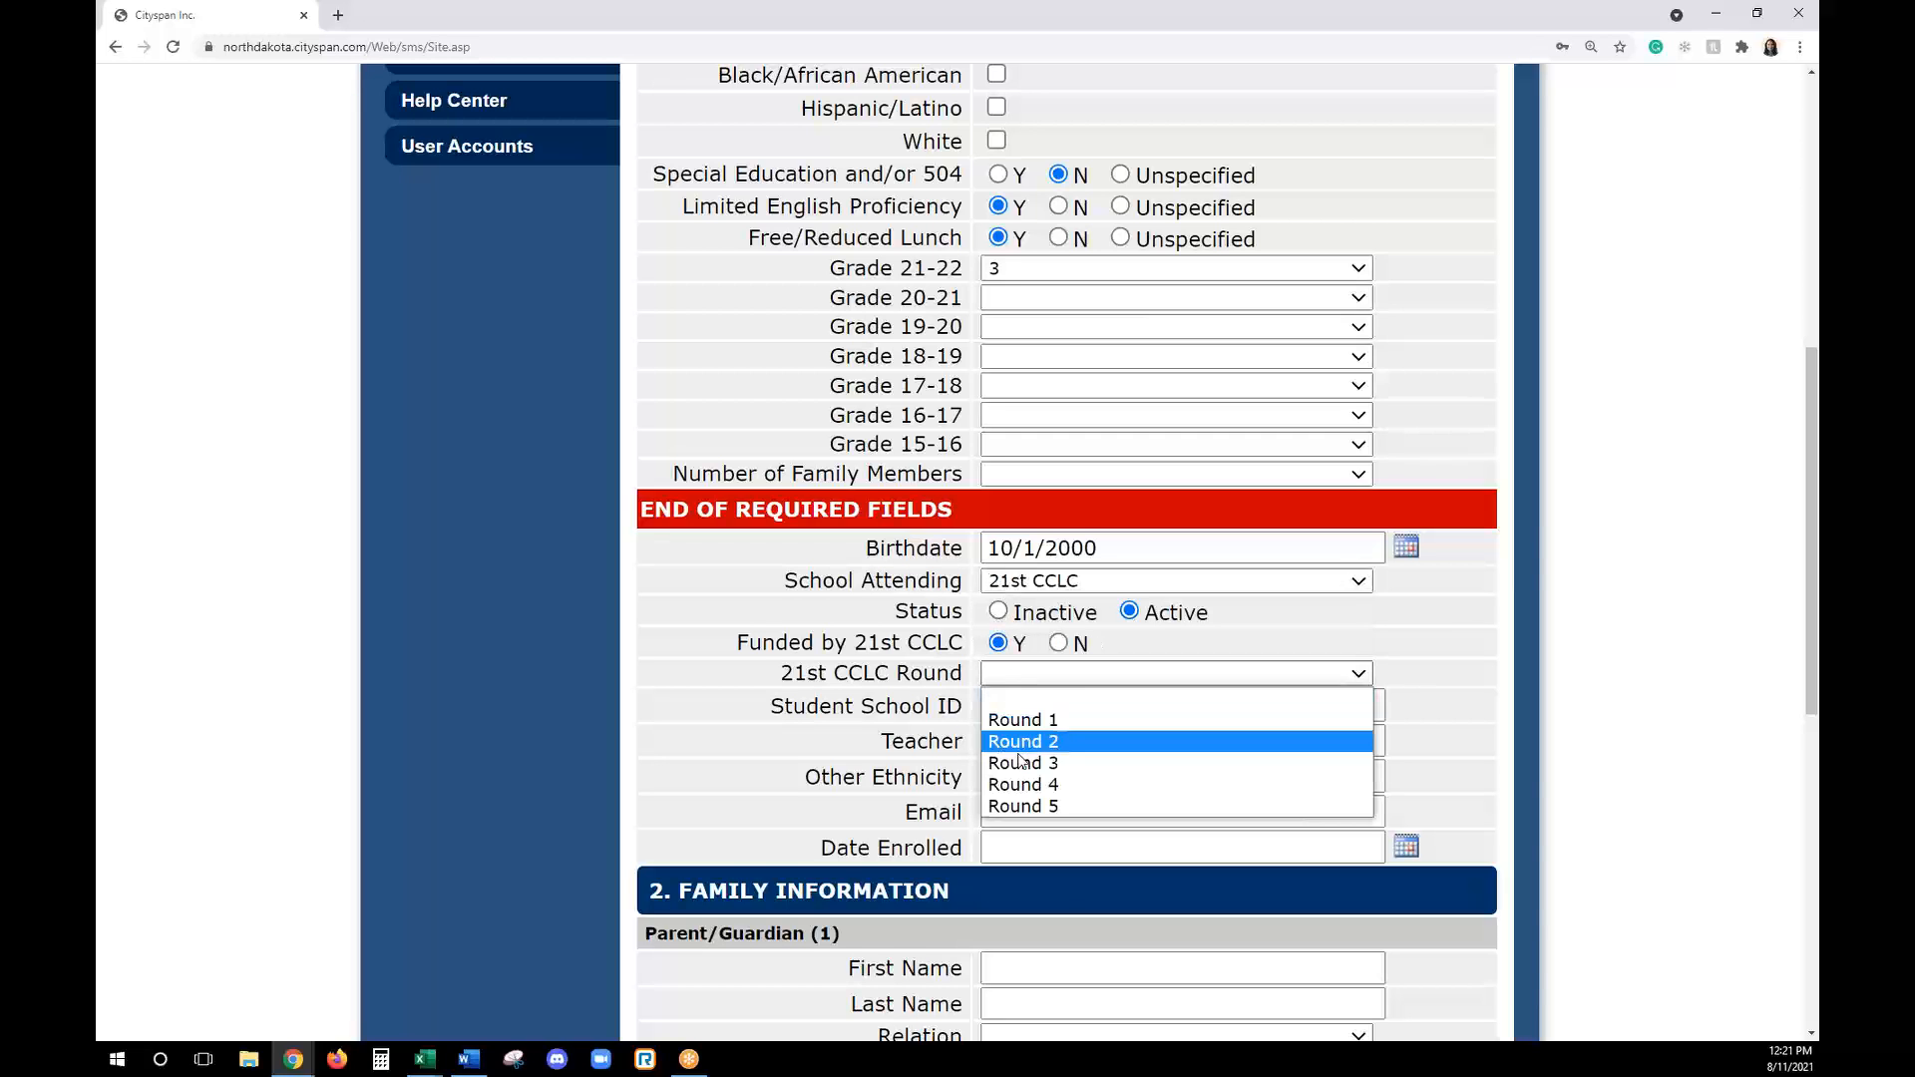
left_click(1019, 762)
- Enter the first parent/guardian's first and last name and set the relation to Father/Stepfather
scroll(1010, 609, "down", 8)
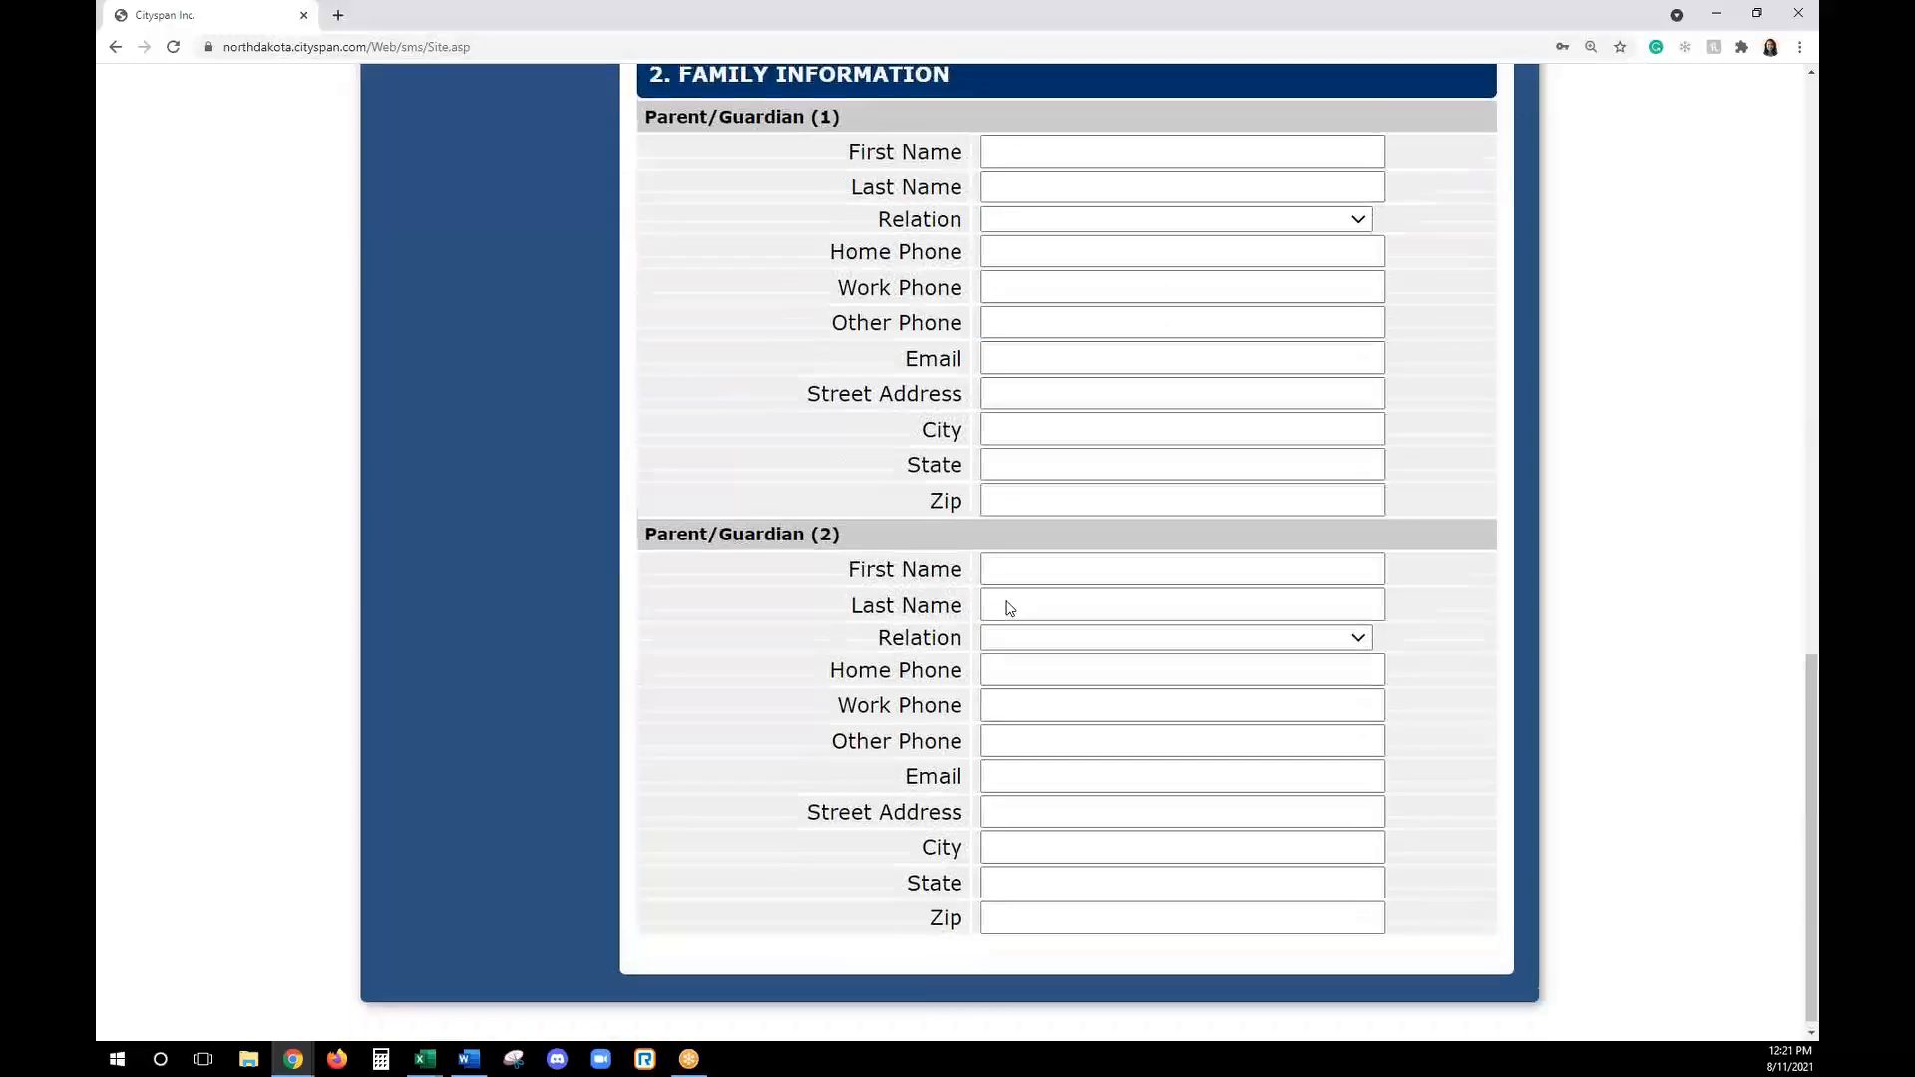
scroll(1009, 608, "up", 1)
scroll(1009, 609, "down", 1)
scroll(1047, 498, "up", 2)
left_click(999, 320)
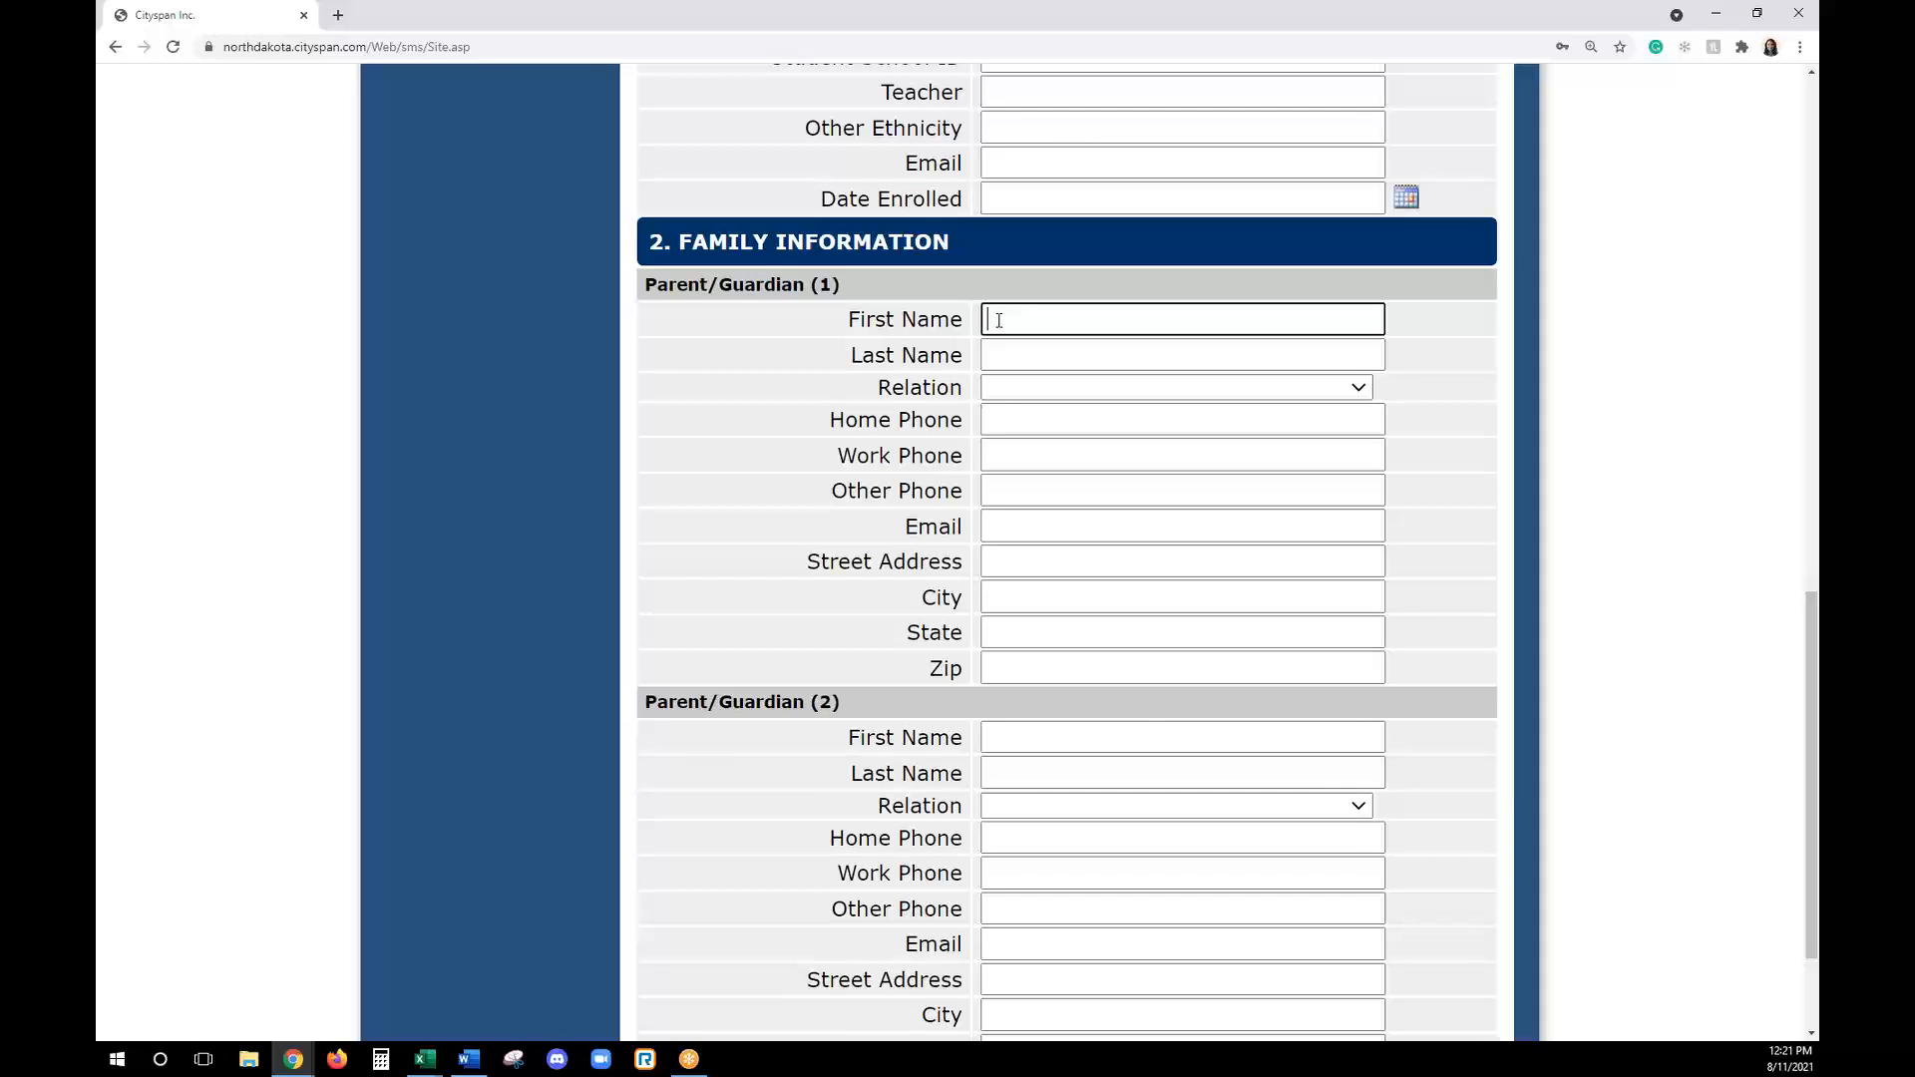
type("Sam")
key("Tab")
type("Smith")
key("BackSpace")
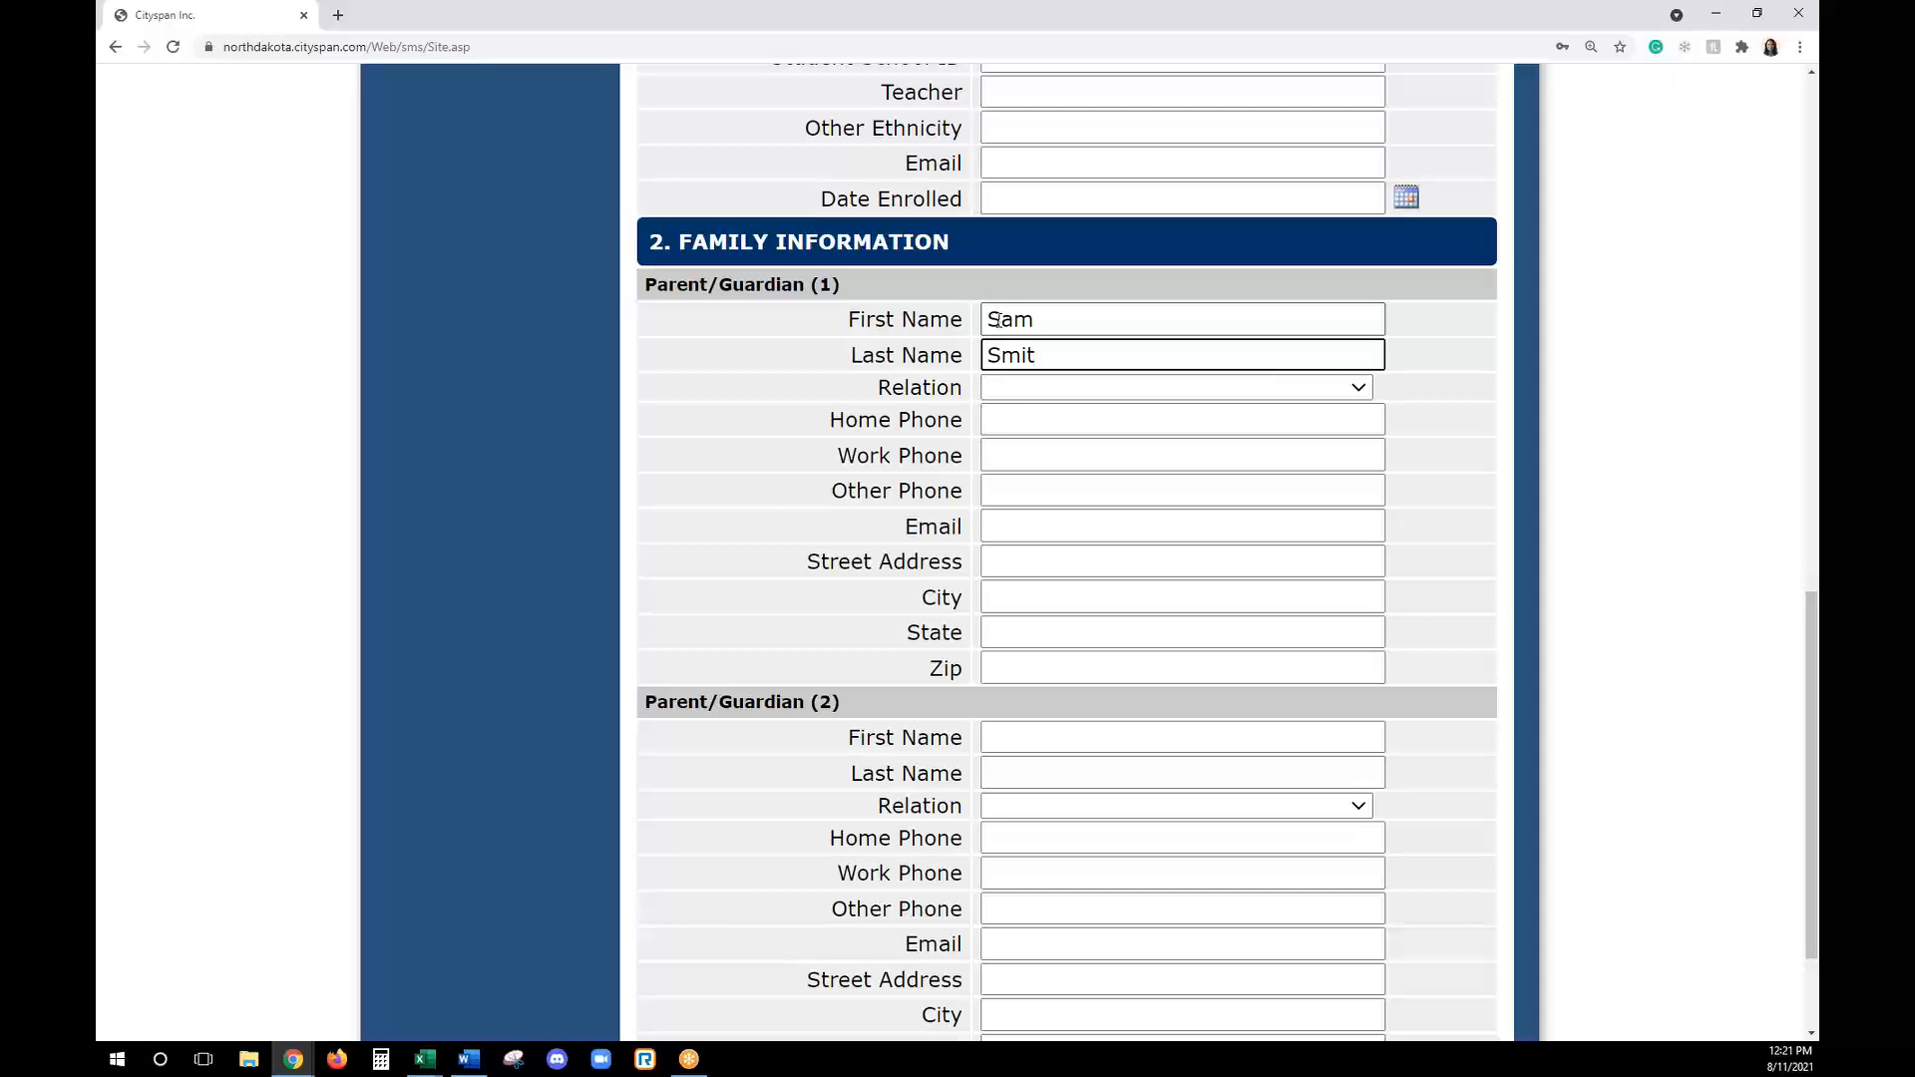
type("t")
key("BackSpace")
type("h")
left_click(1019, 389)
left_click(1028, 454)
- Review the registration form's required 21st CCLC fields, ethnicity, grade entries and the optional fields below them
scroll(1098, 668, "up", 6)
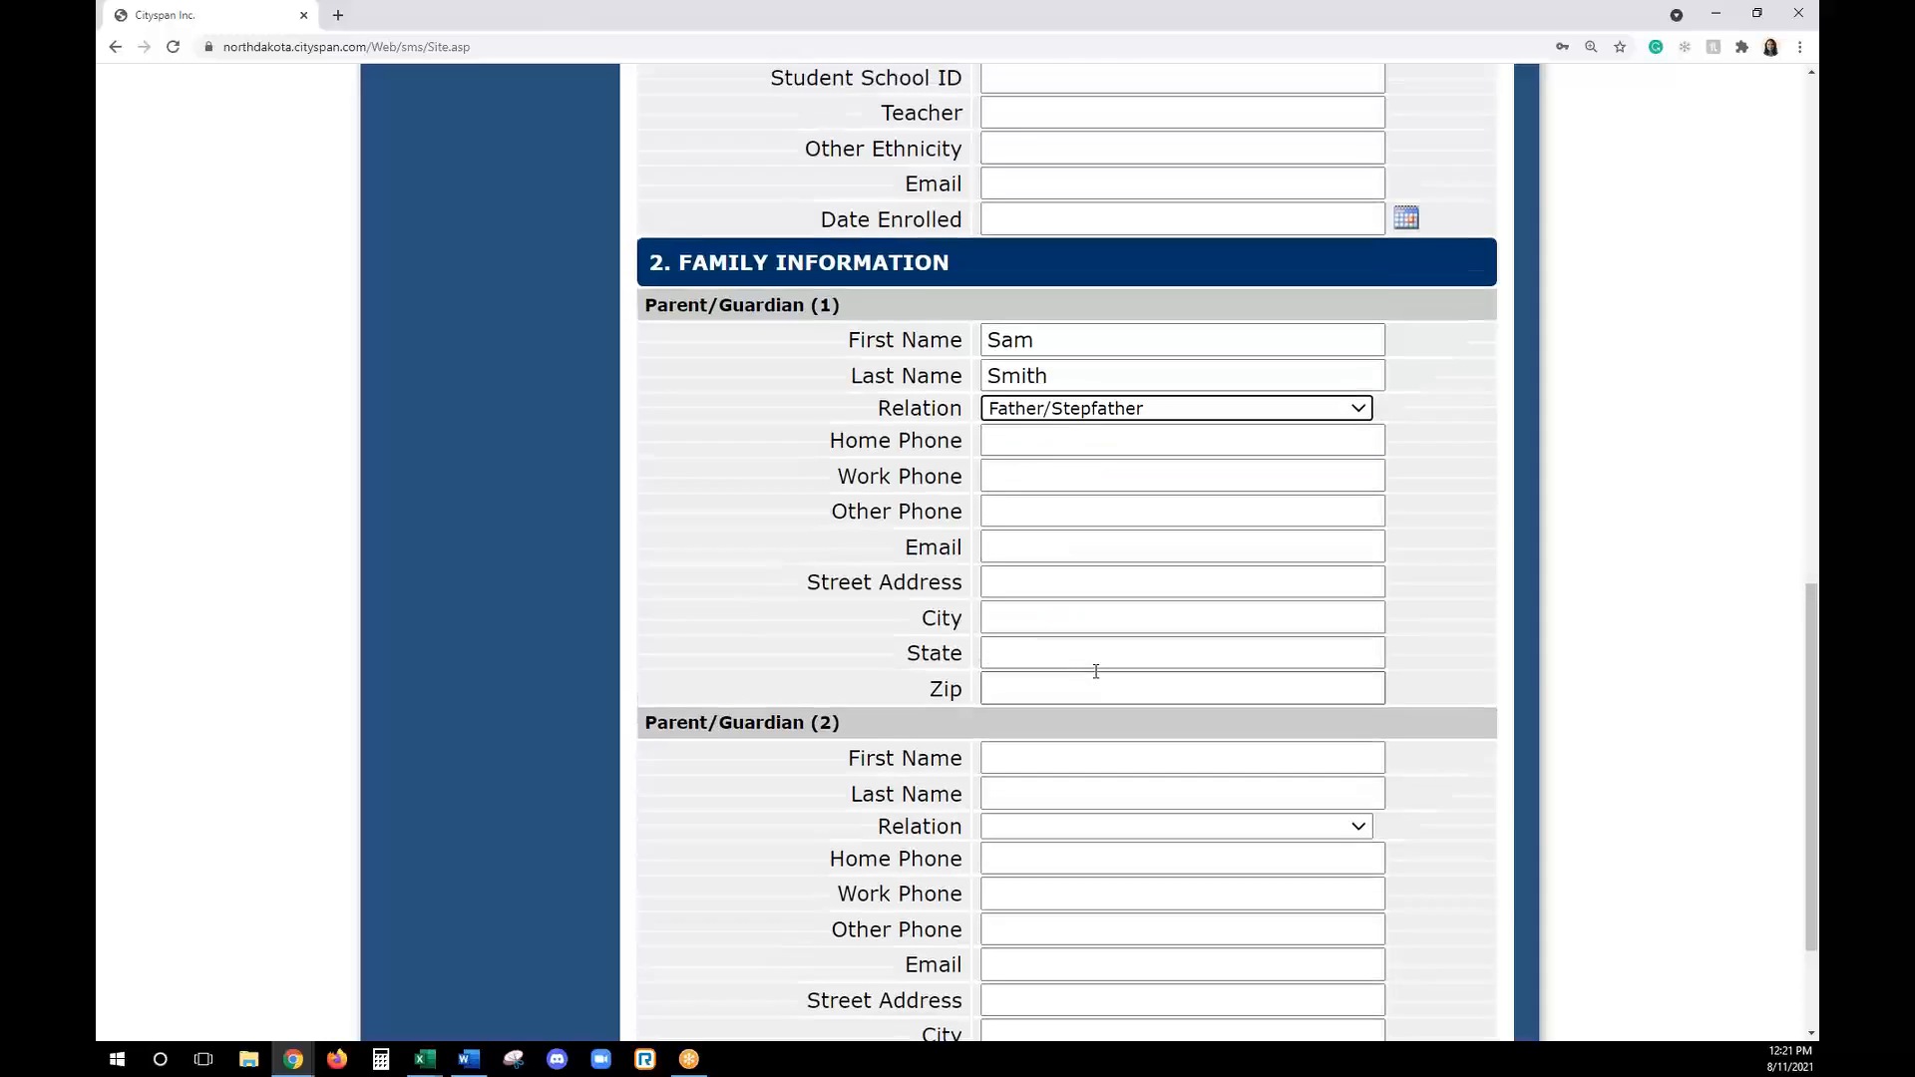
scroll(1098, 673, "up", 7)
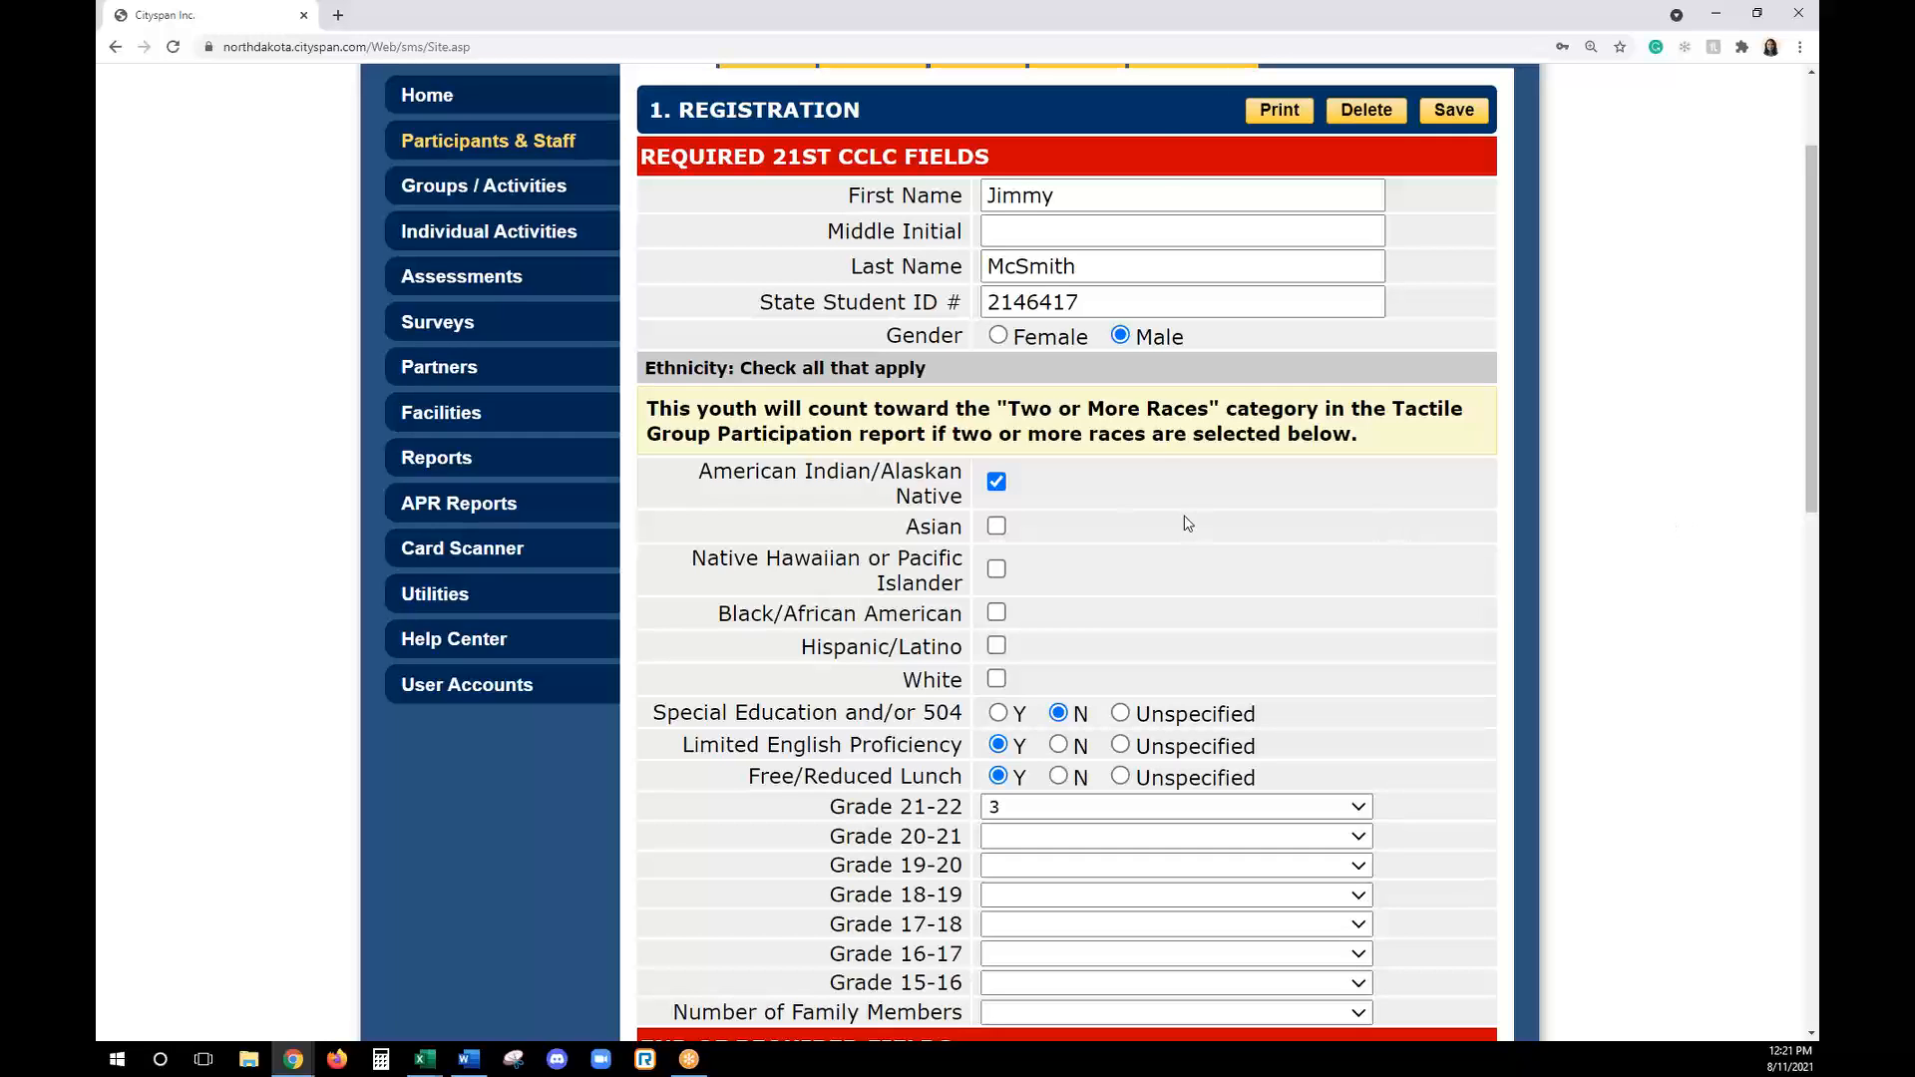
scroll(1094, 504, "down", 1)
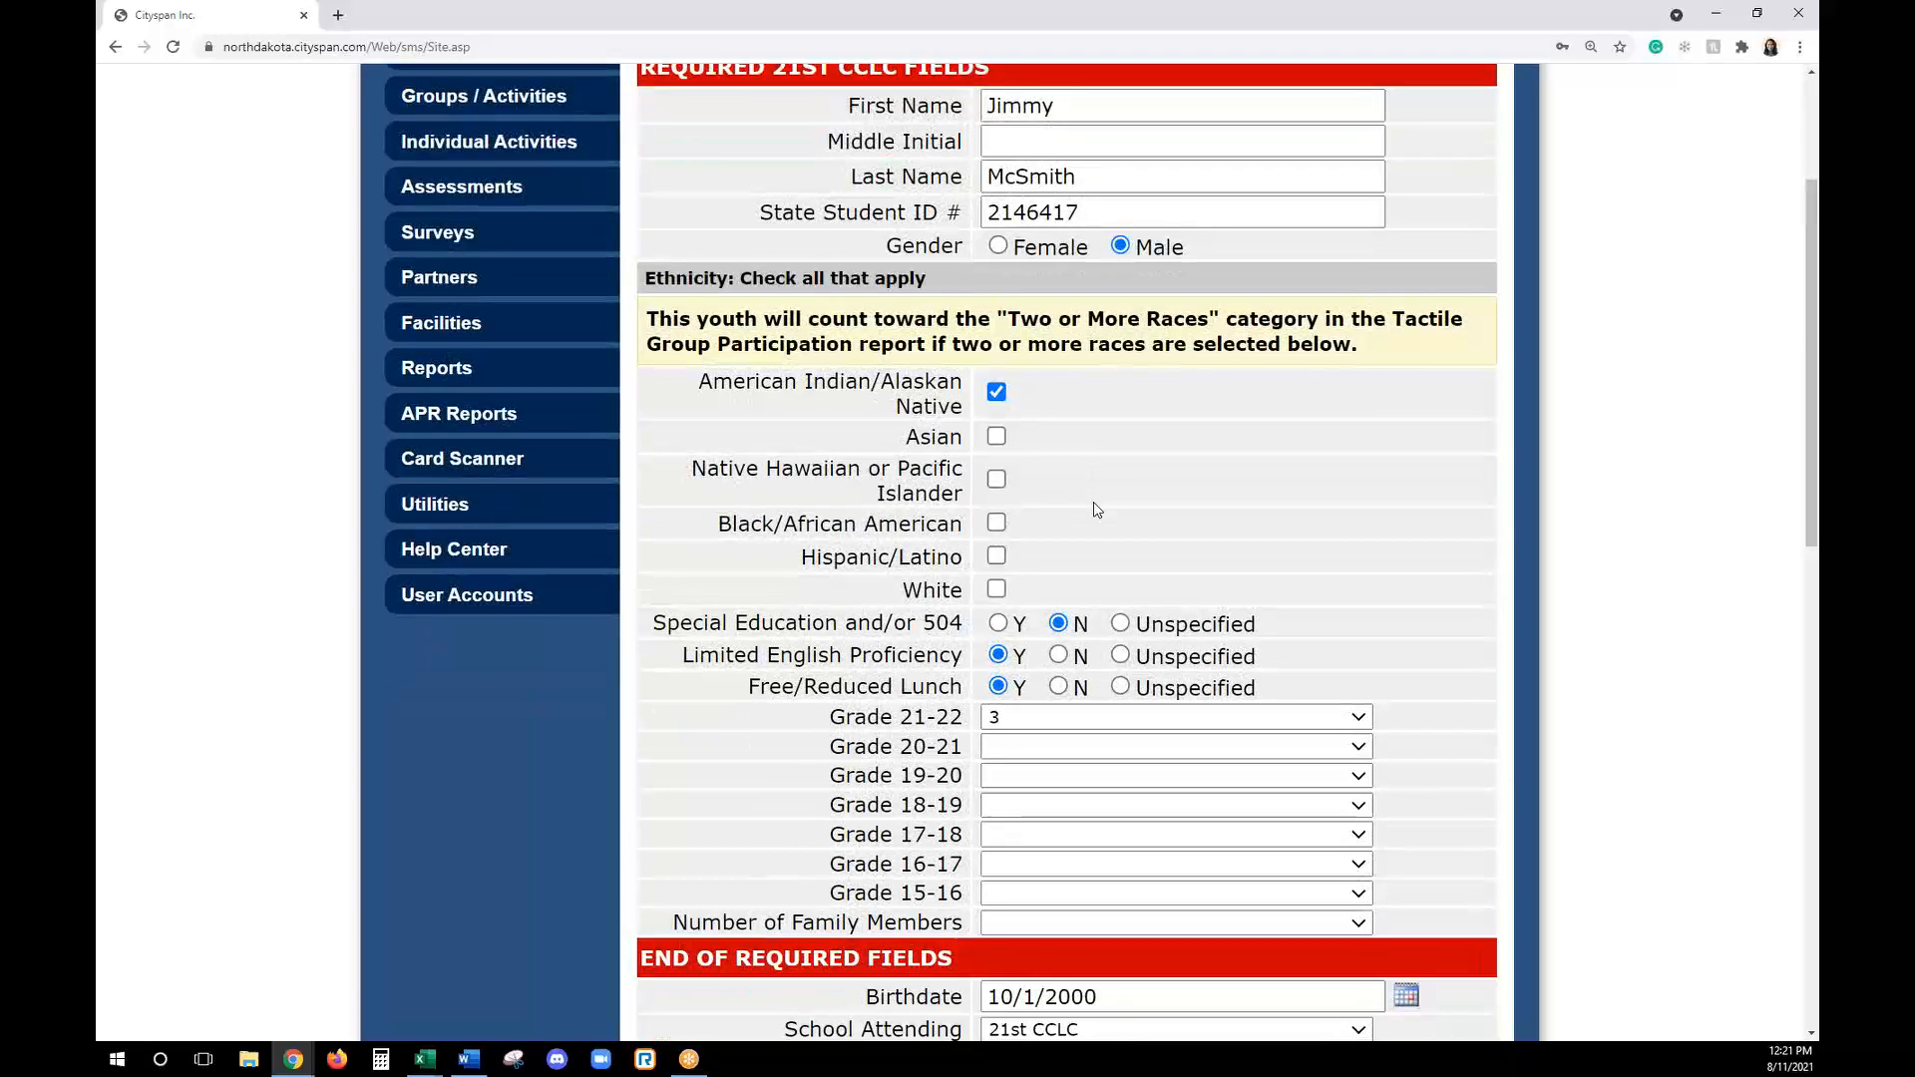
scroll(1095, 504, "down", 3)
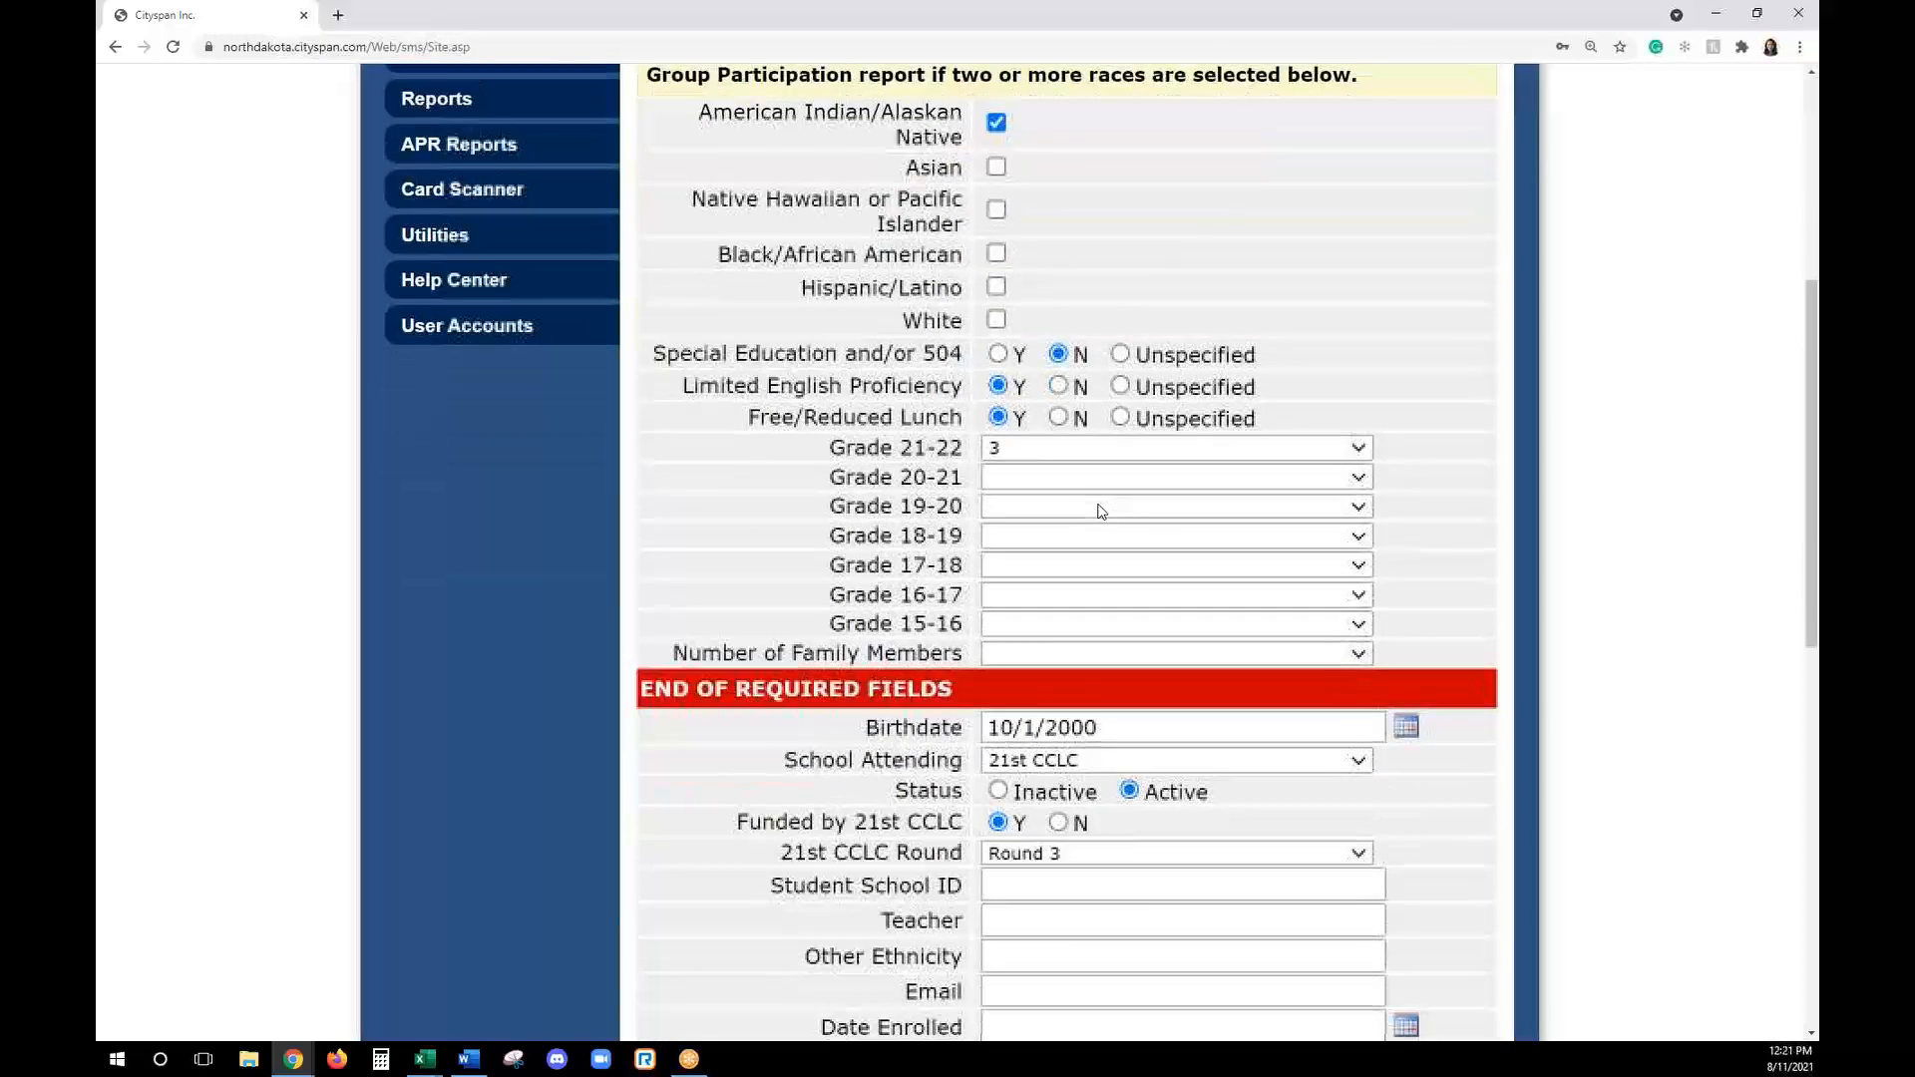
scroll(1097, 509, "up", 3)
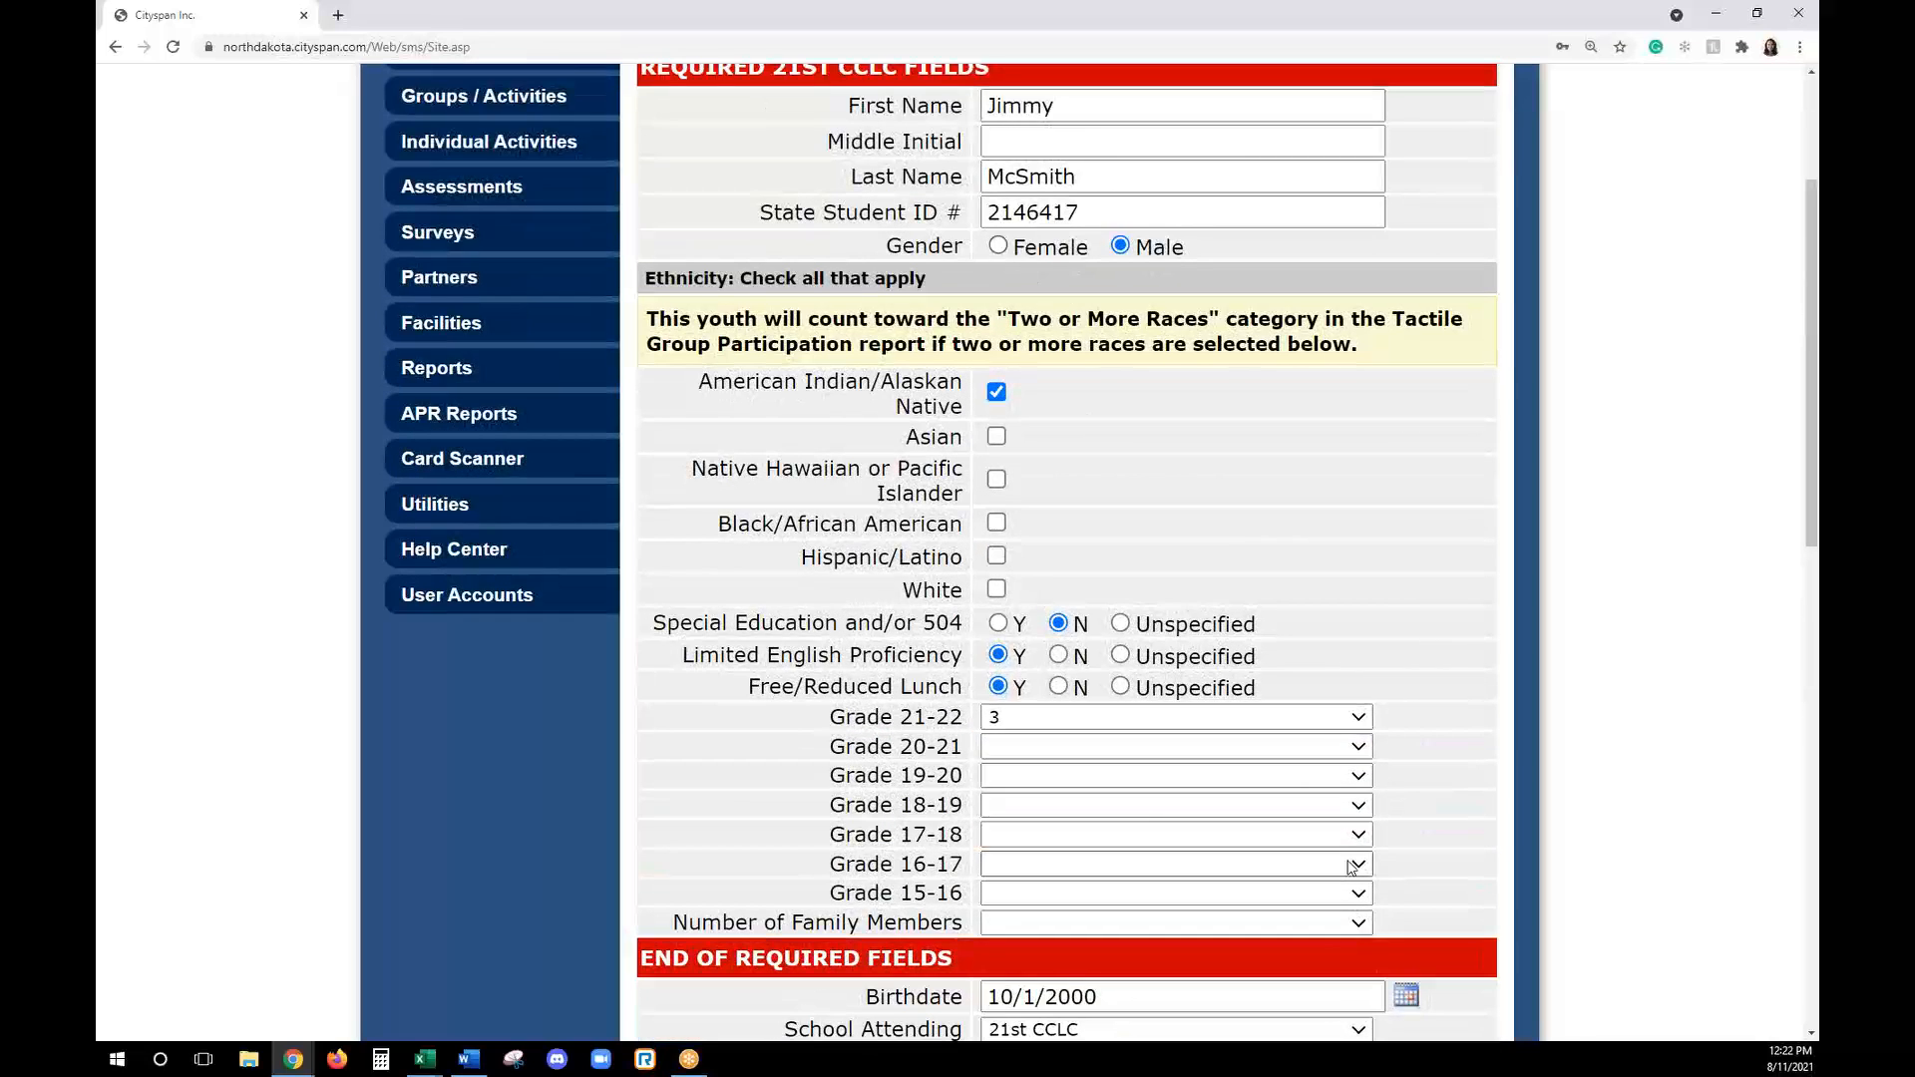
scroll(1357, 850, "down", 2)
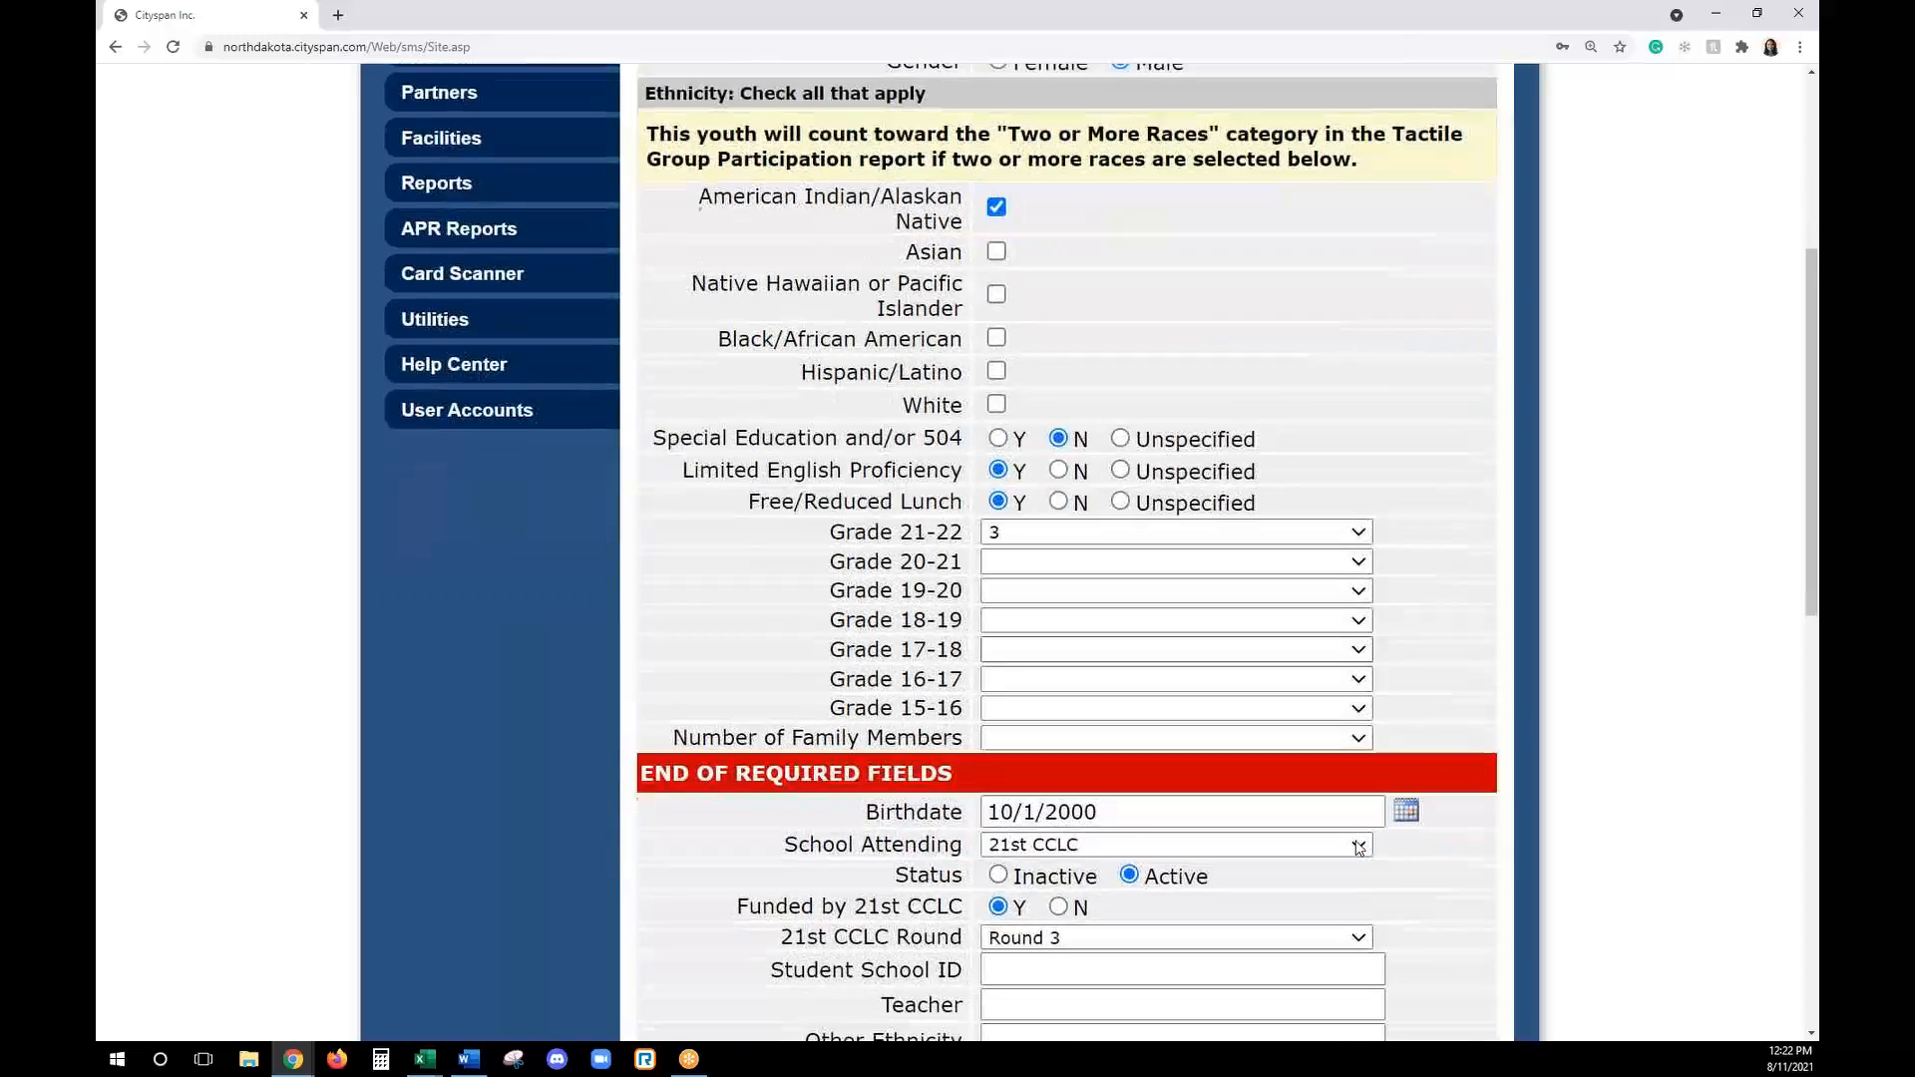
scroll(1356, 848, "down", 1)
scroll(1357, 843, "down", 1)
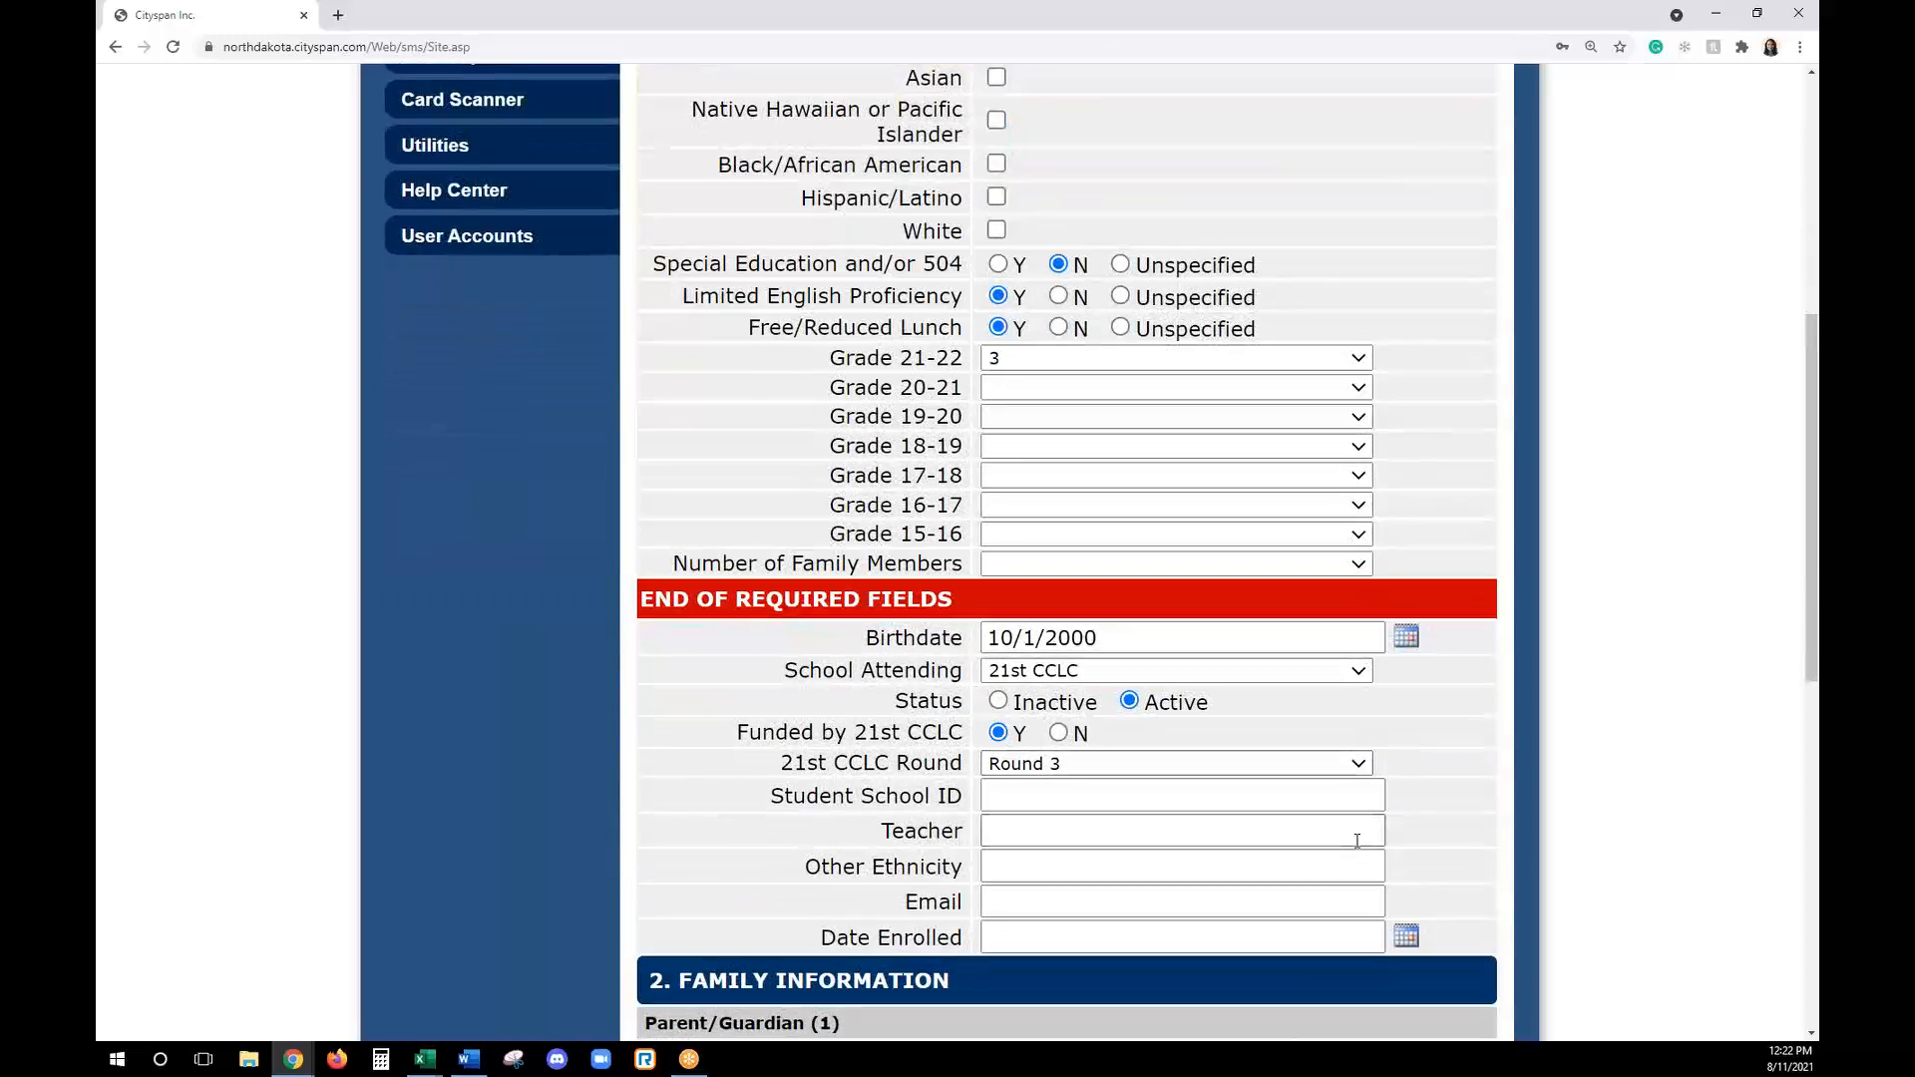
scroll(1356, 841, "down", 1)
scroll(1357, 843, "up", 6)
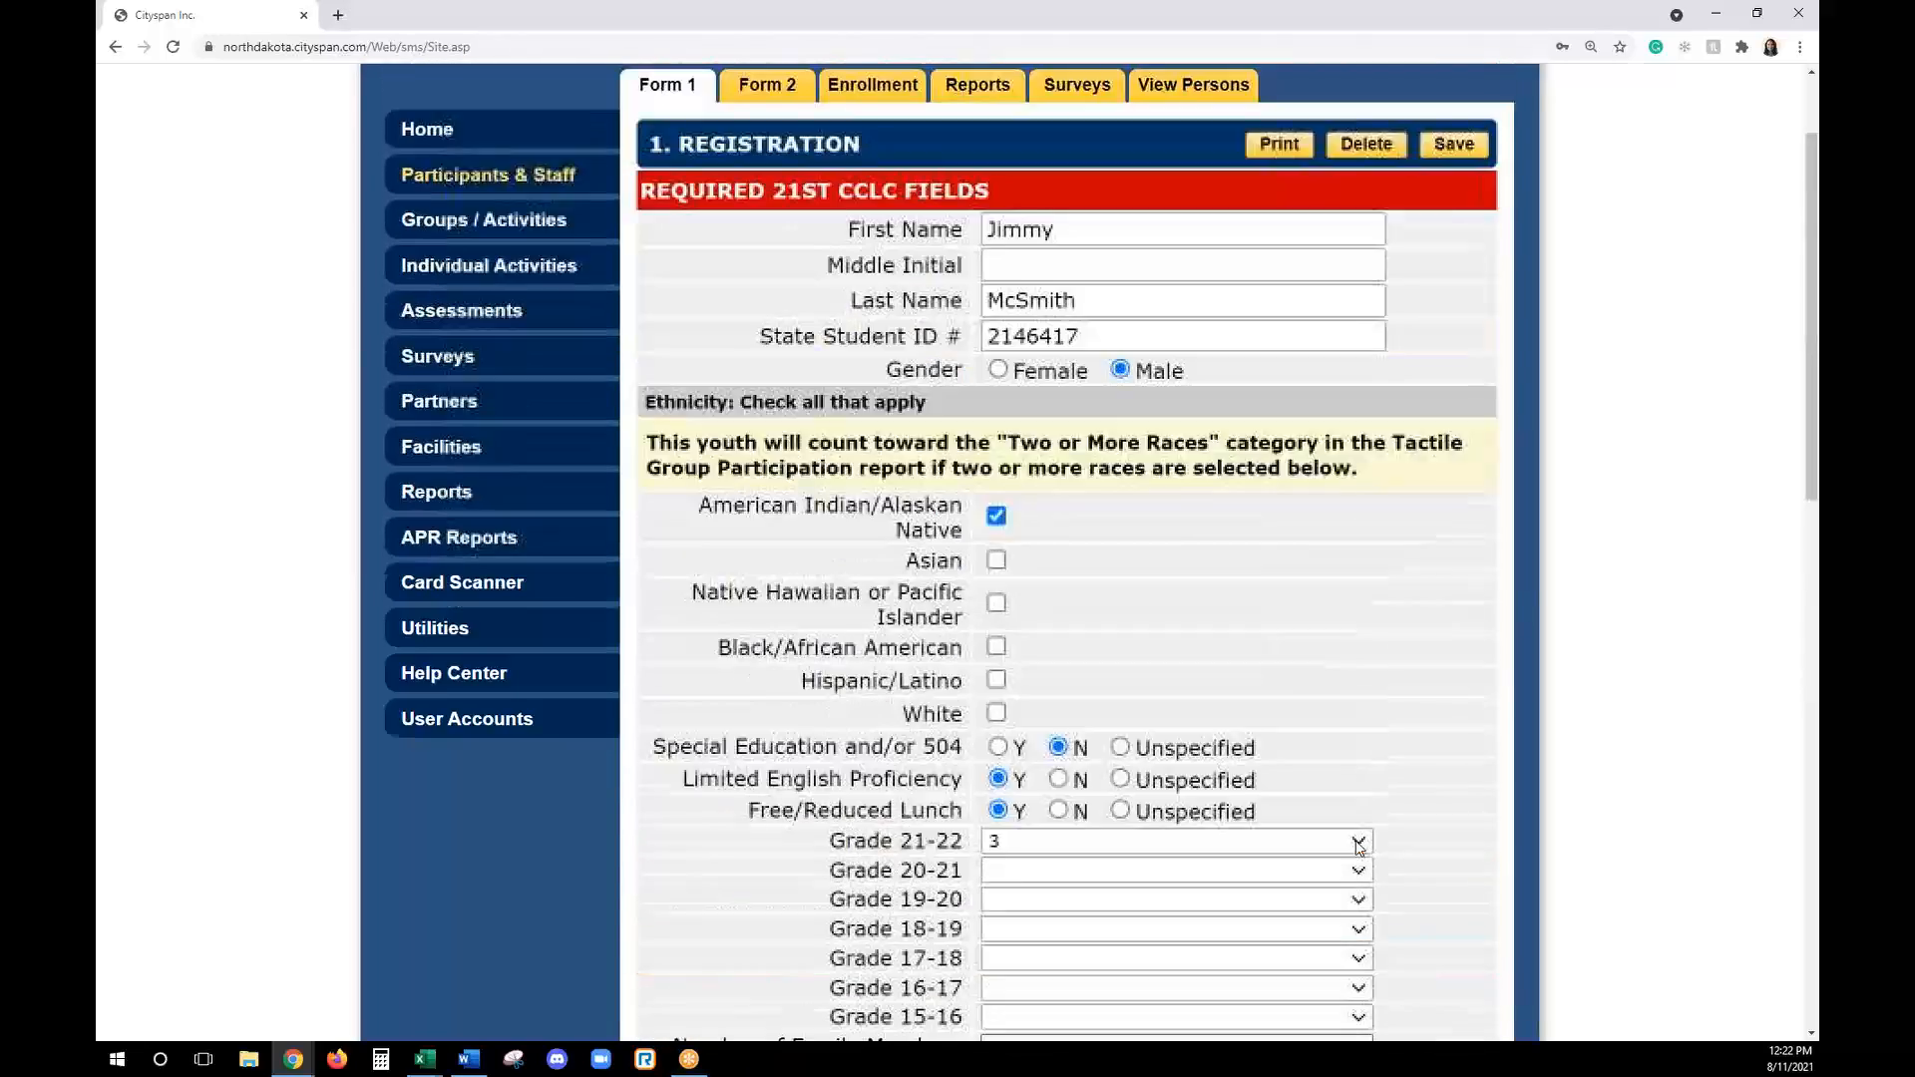
scroll(1358, 846, "up", 1)
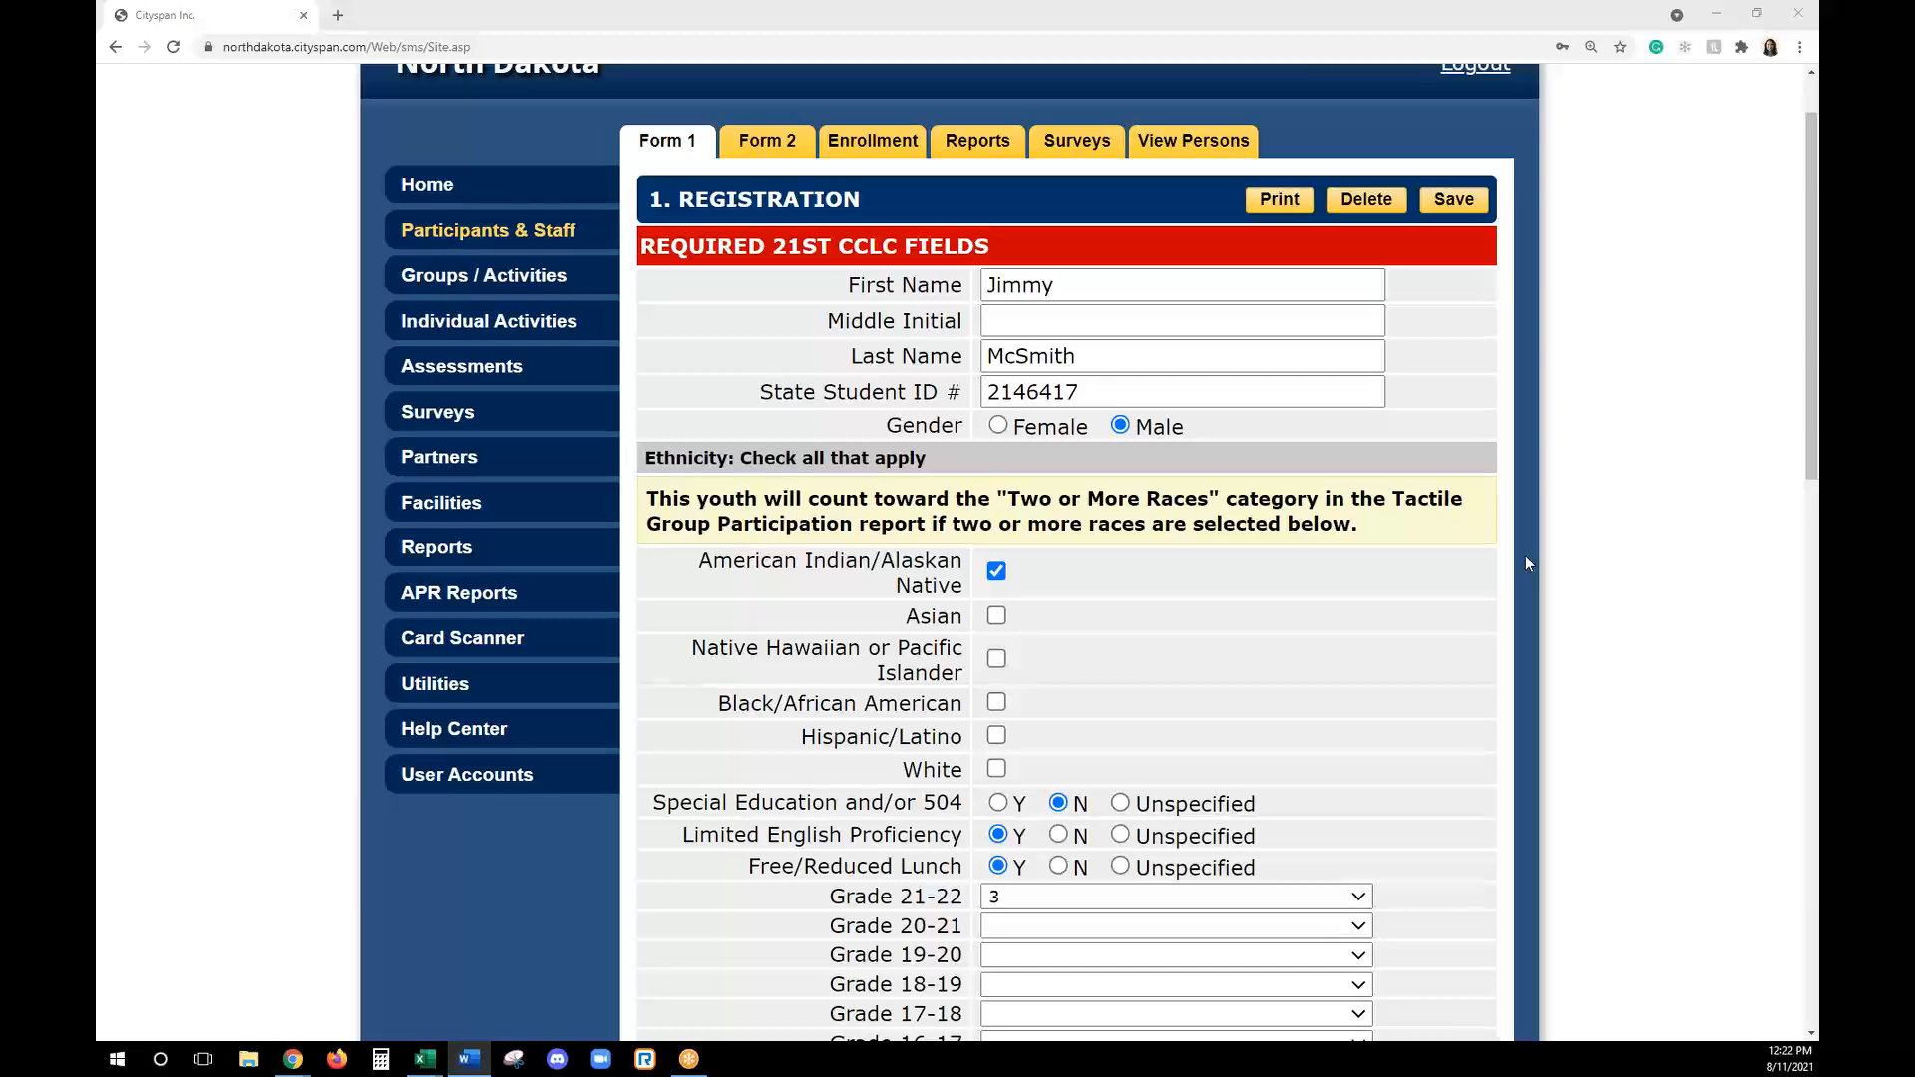
- Clear the participant's 21st CCLC Round selection and look through the available round options
scroll(1526, 561, "down", 3)
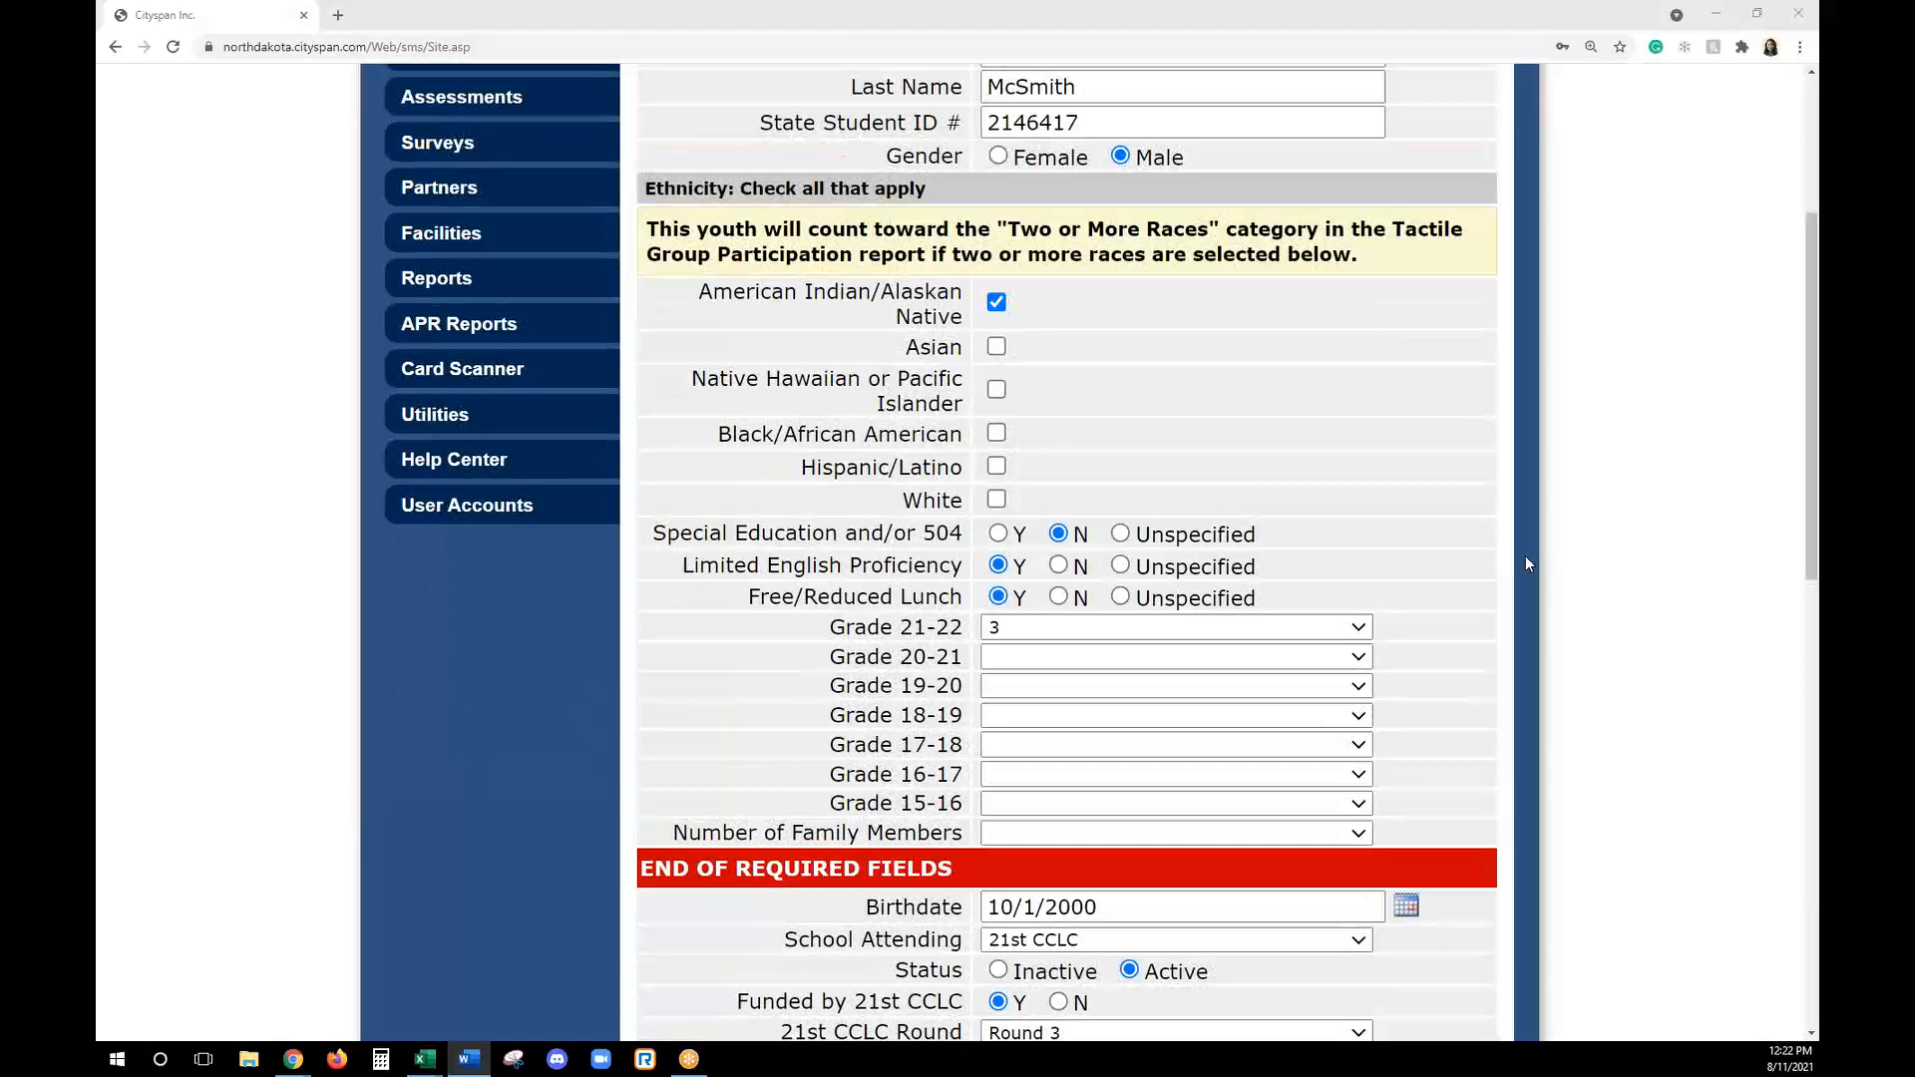
scroll(1526, 561, "down", 2)
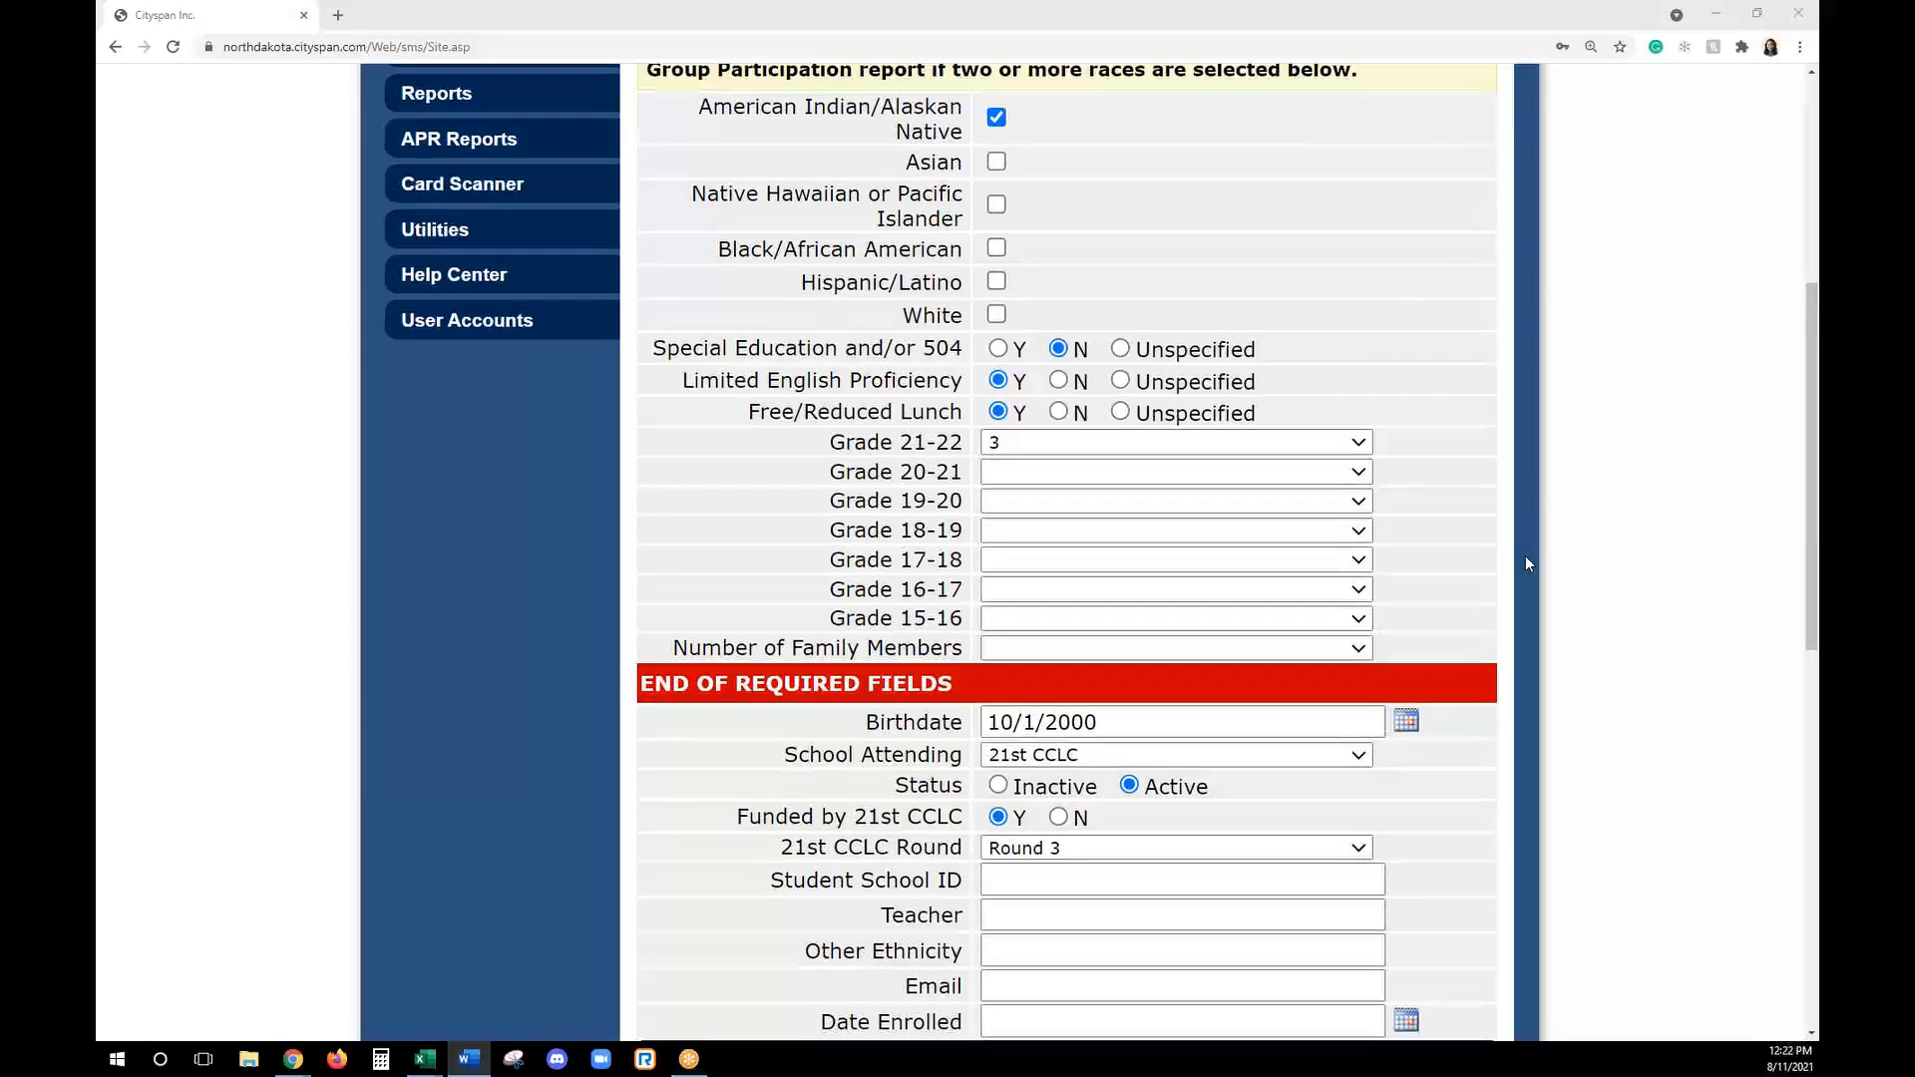
scroll(1526, 561, "down", 2)
left_click(1047, 679)
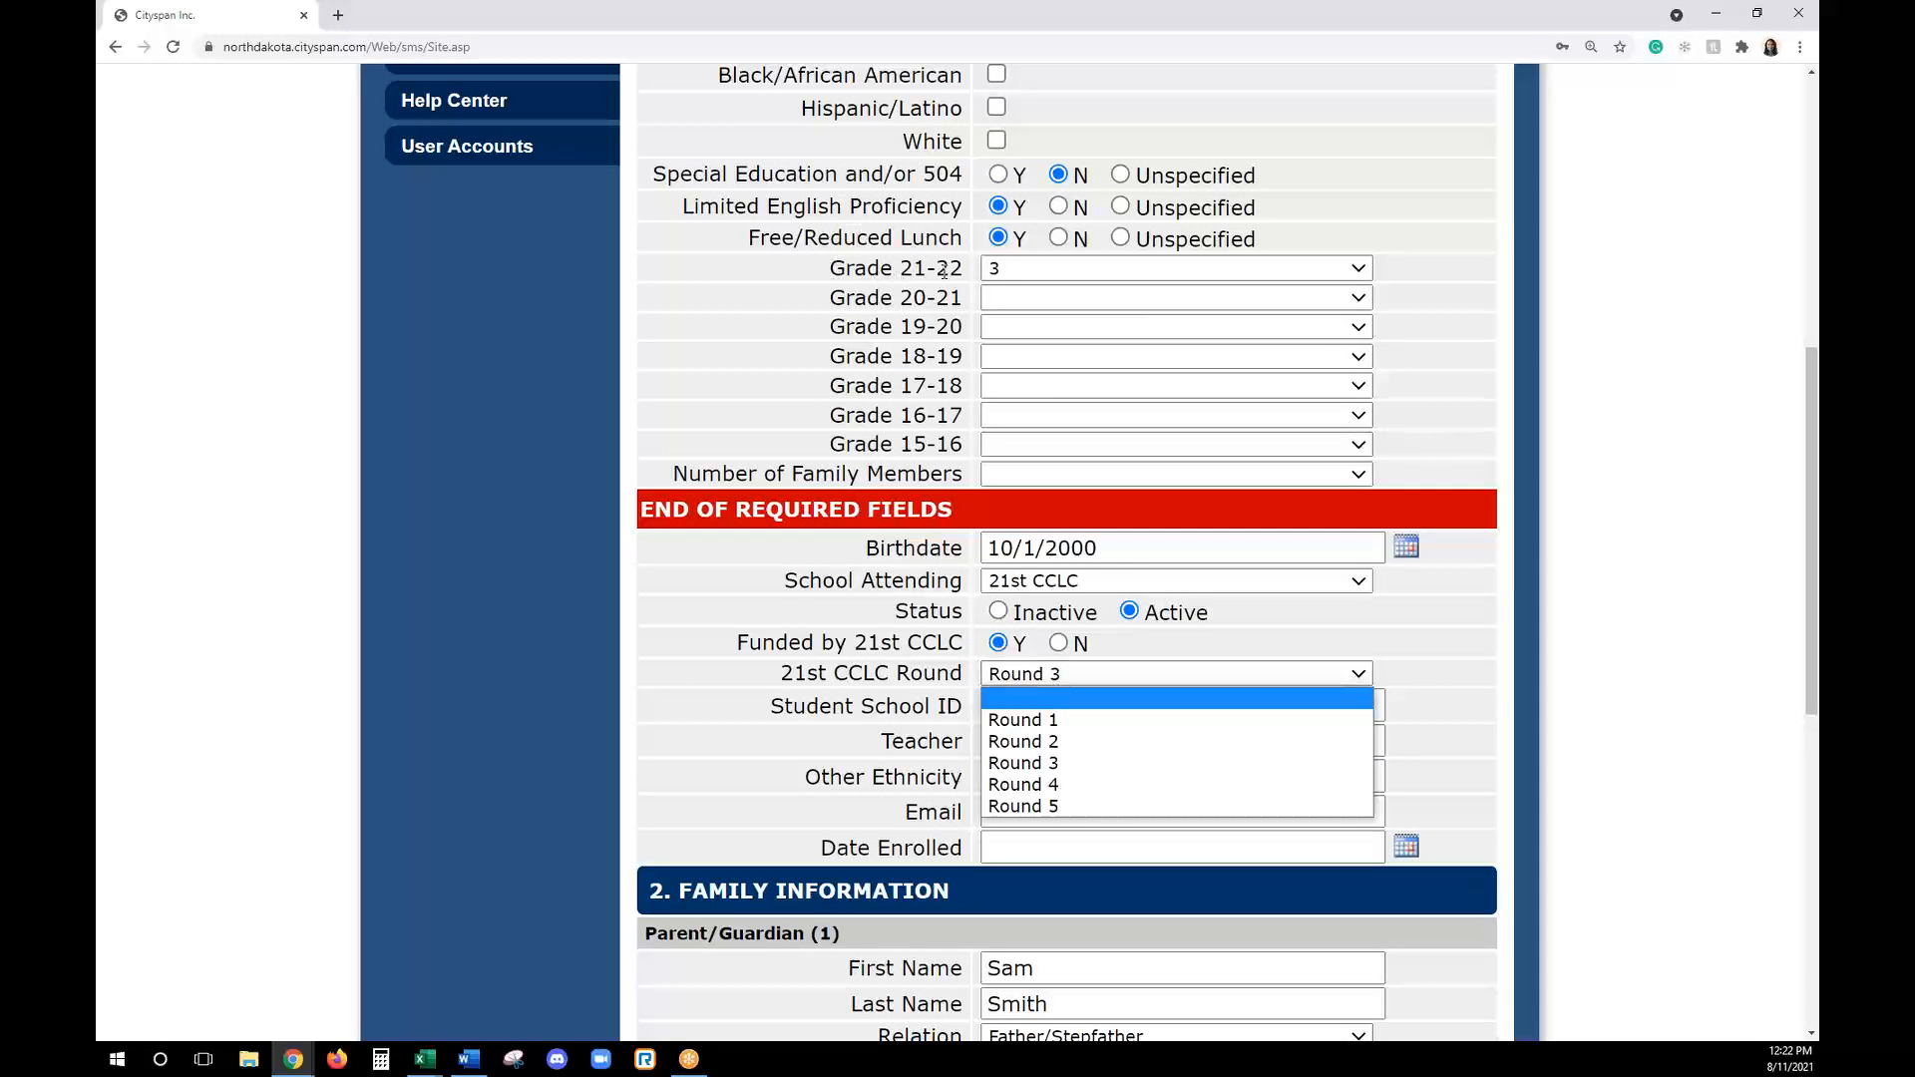
left_click(1037, 685)
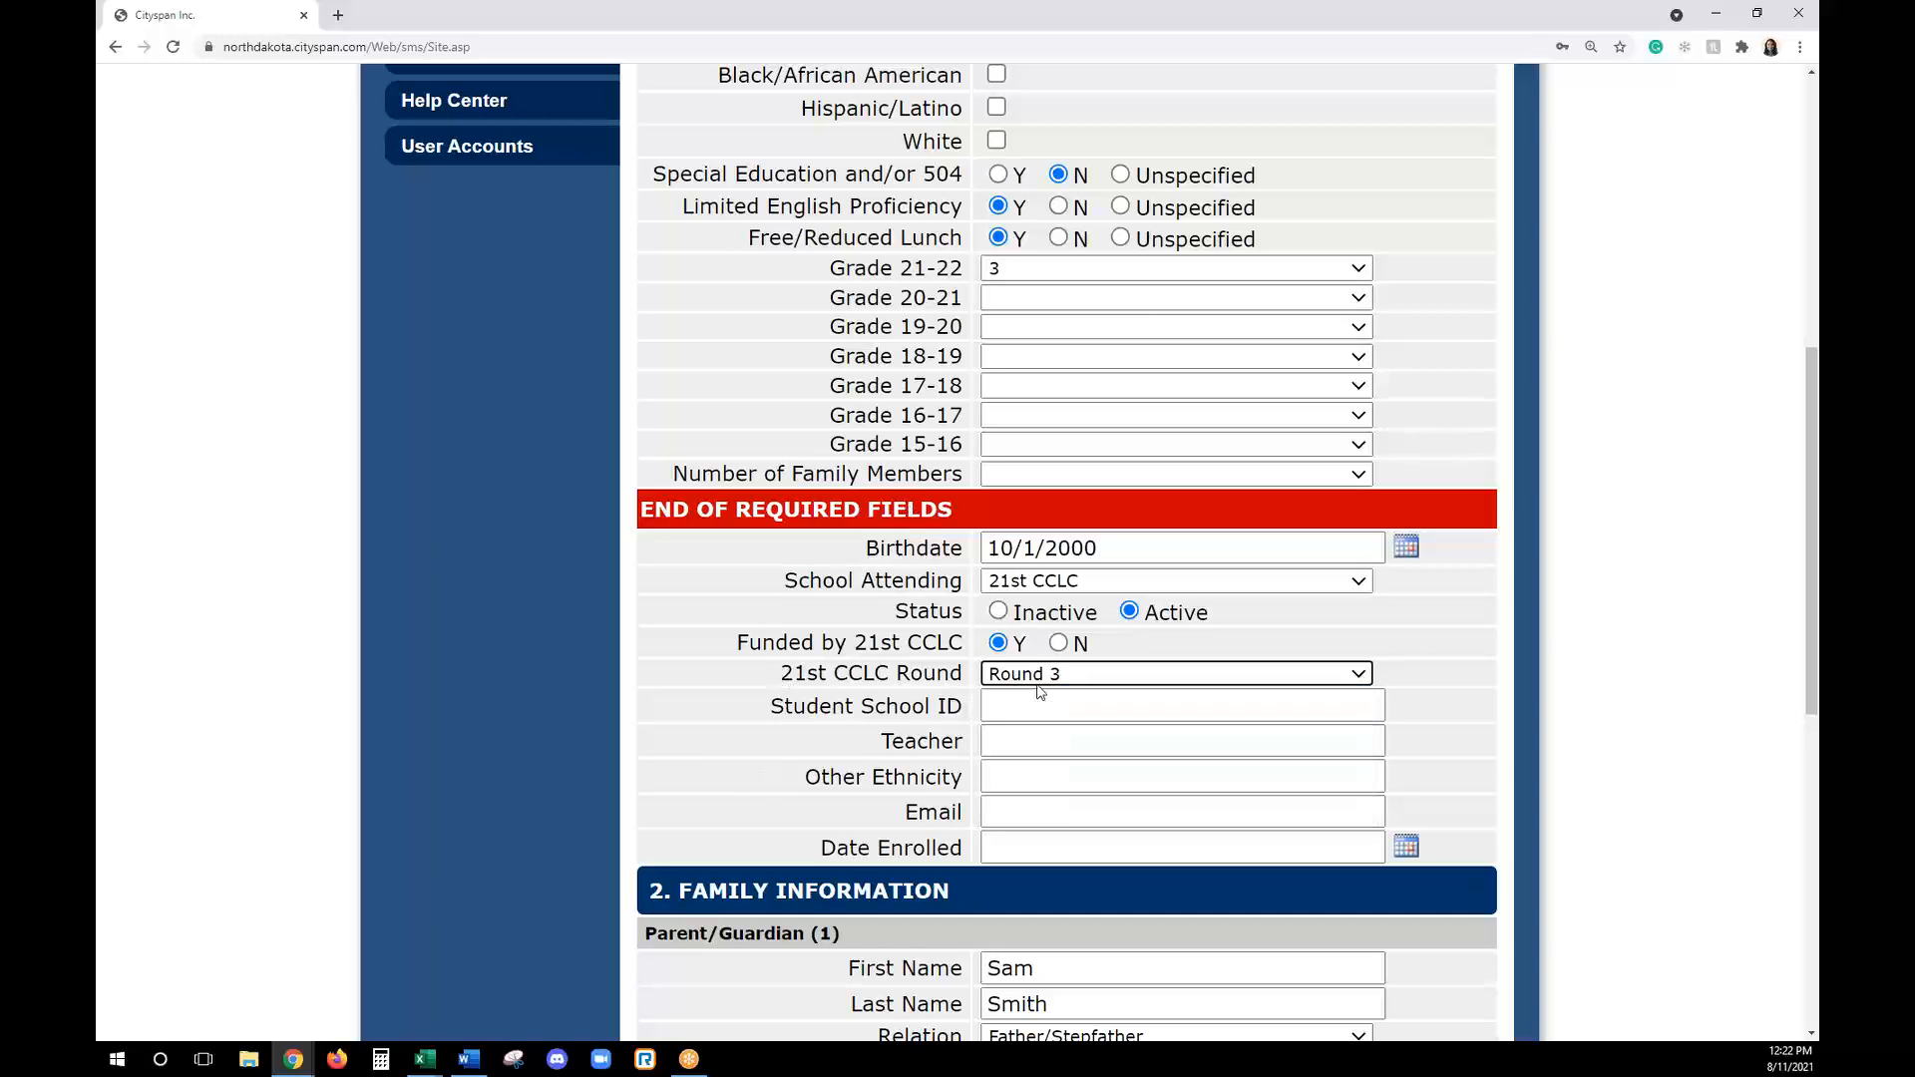
left_click(1039, 683)
left_click(1045, 698)
left_click(1042, 678)
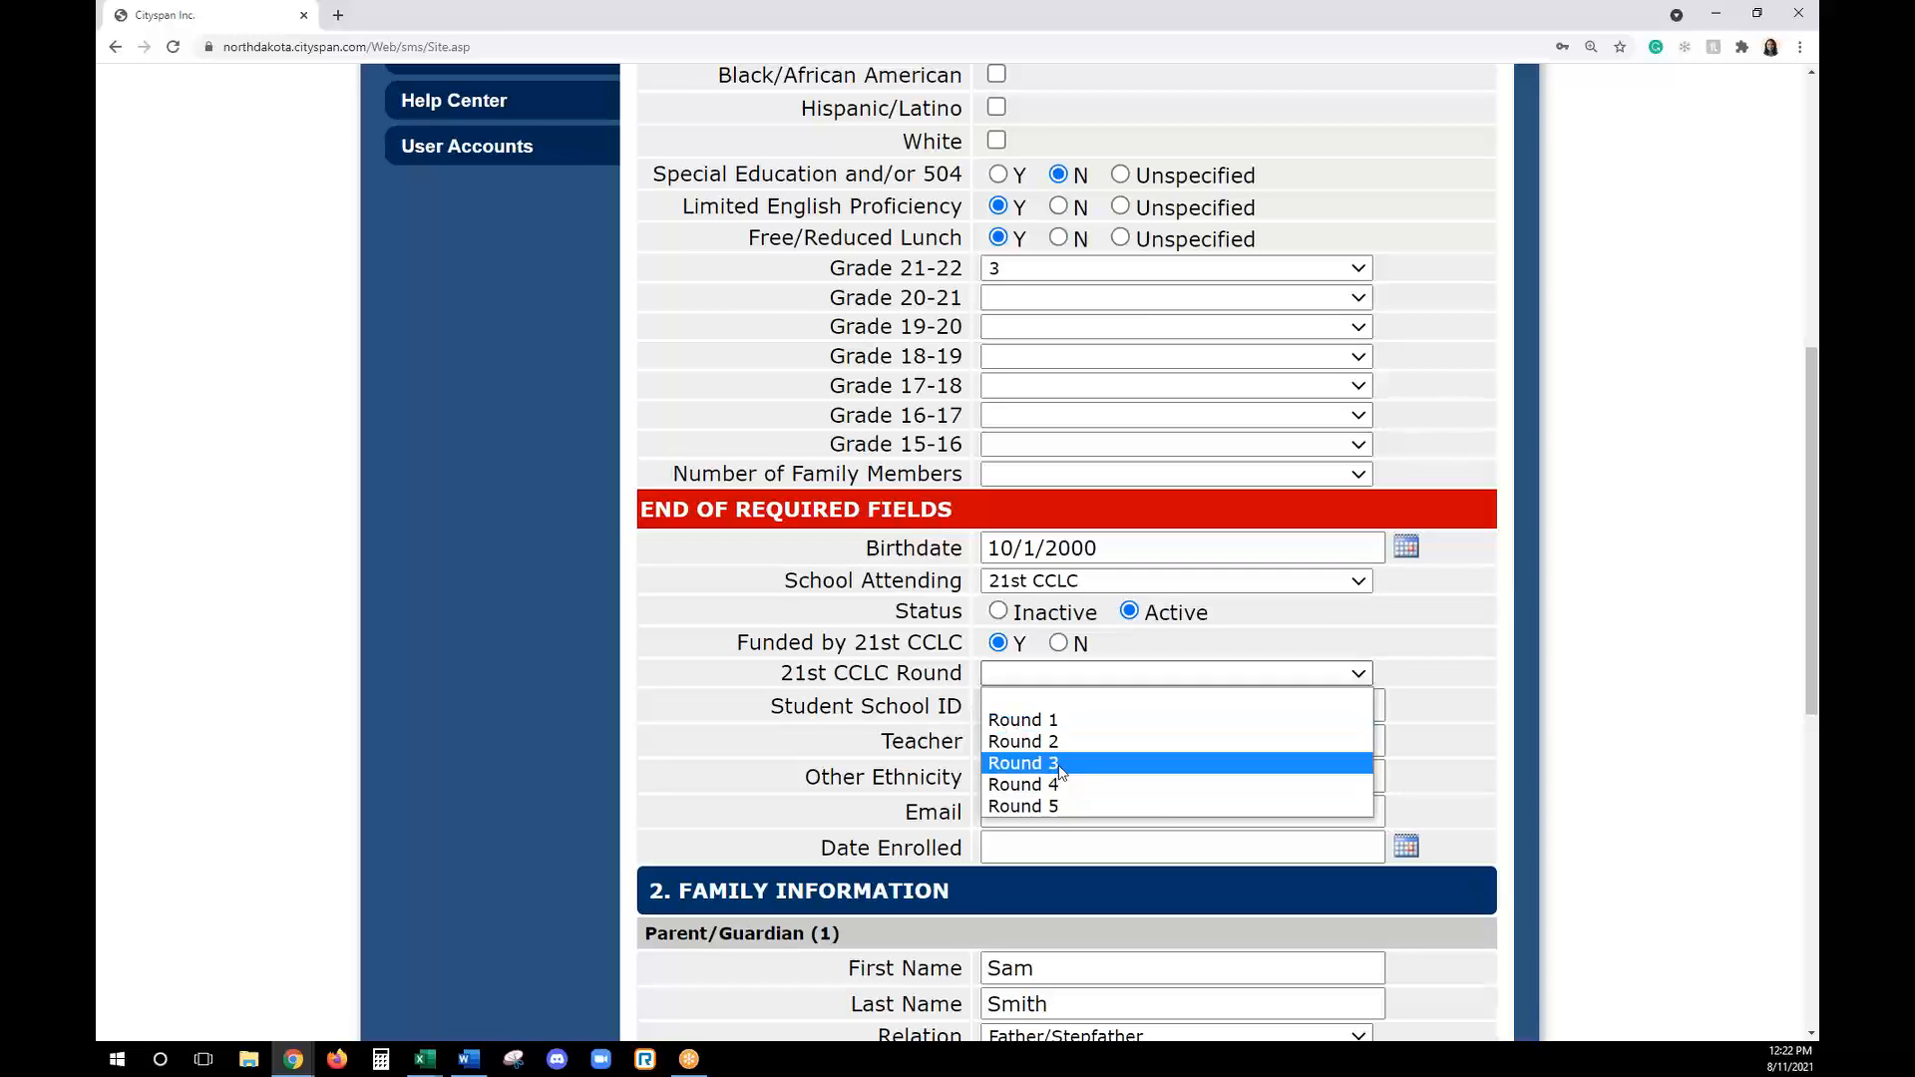
left_click(792, 704)
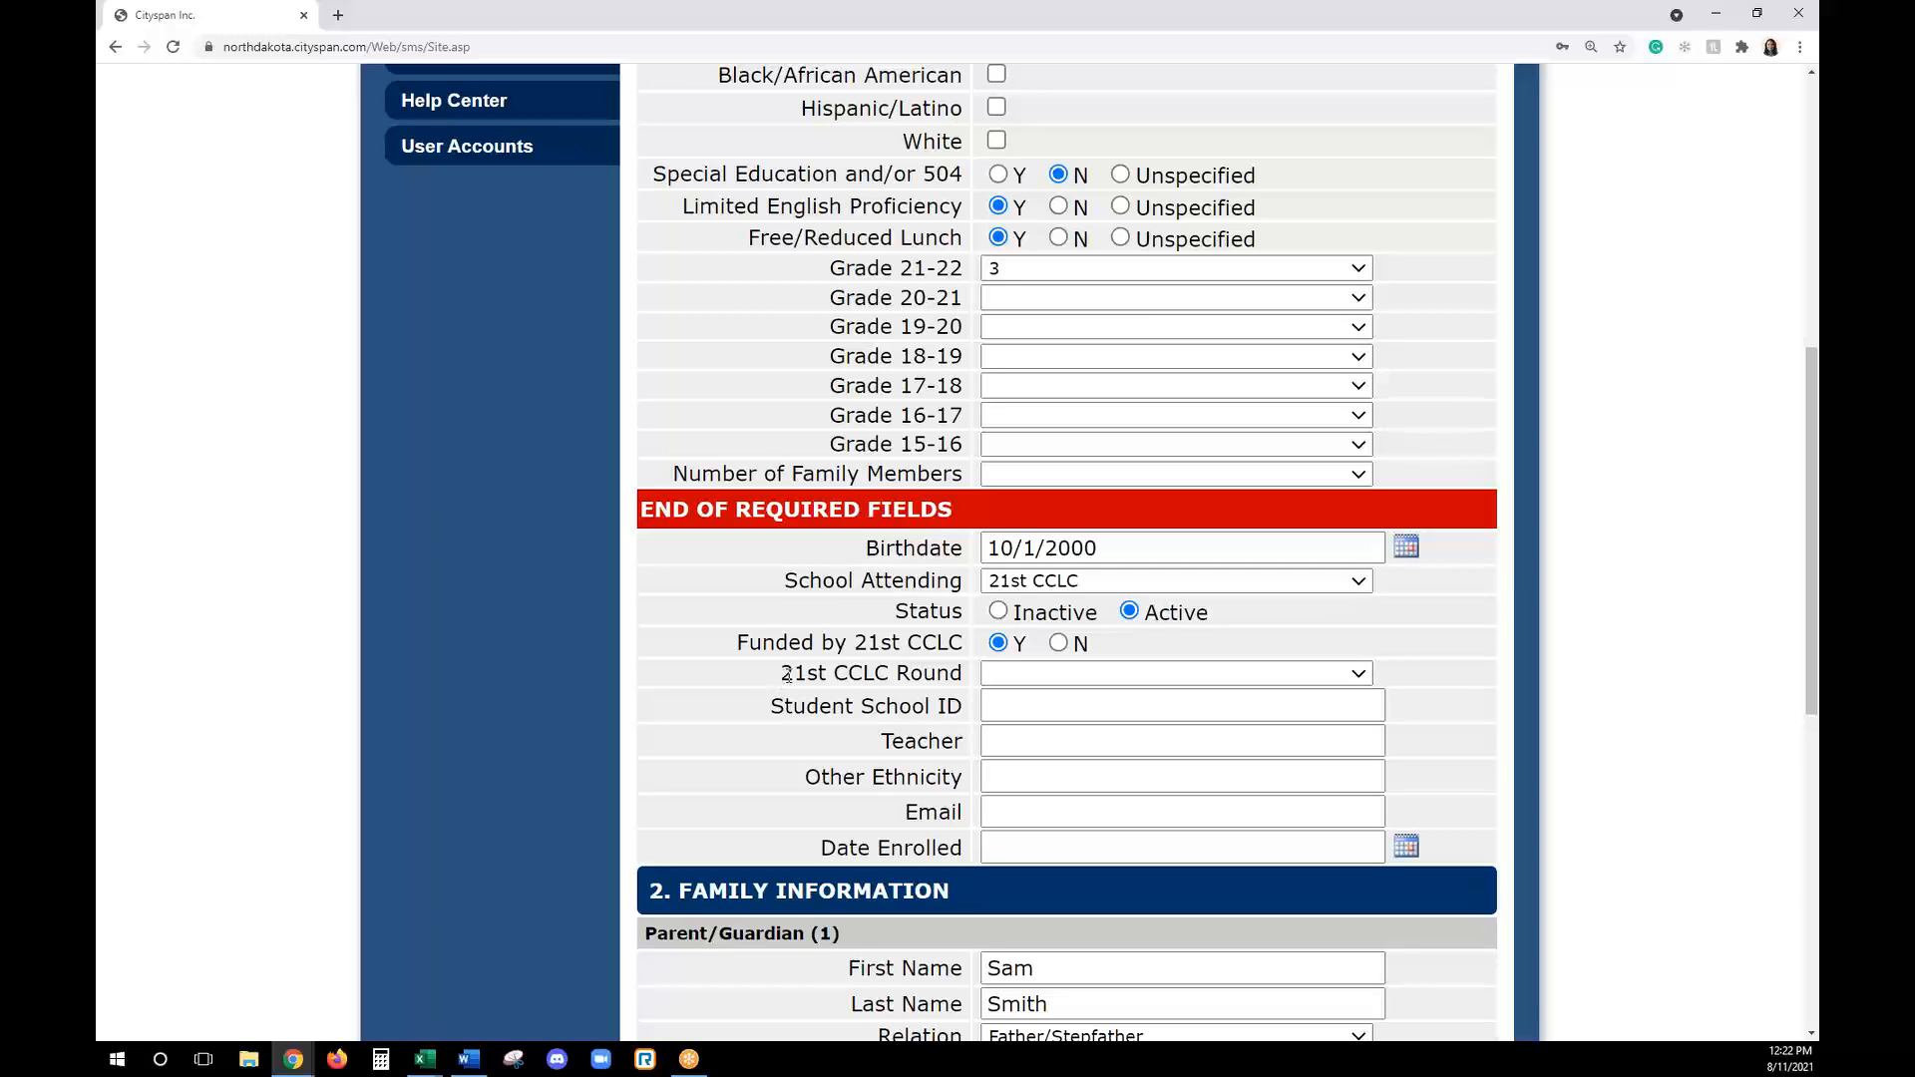
left_click(1022, 675)
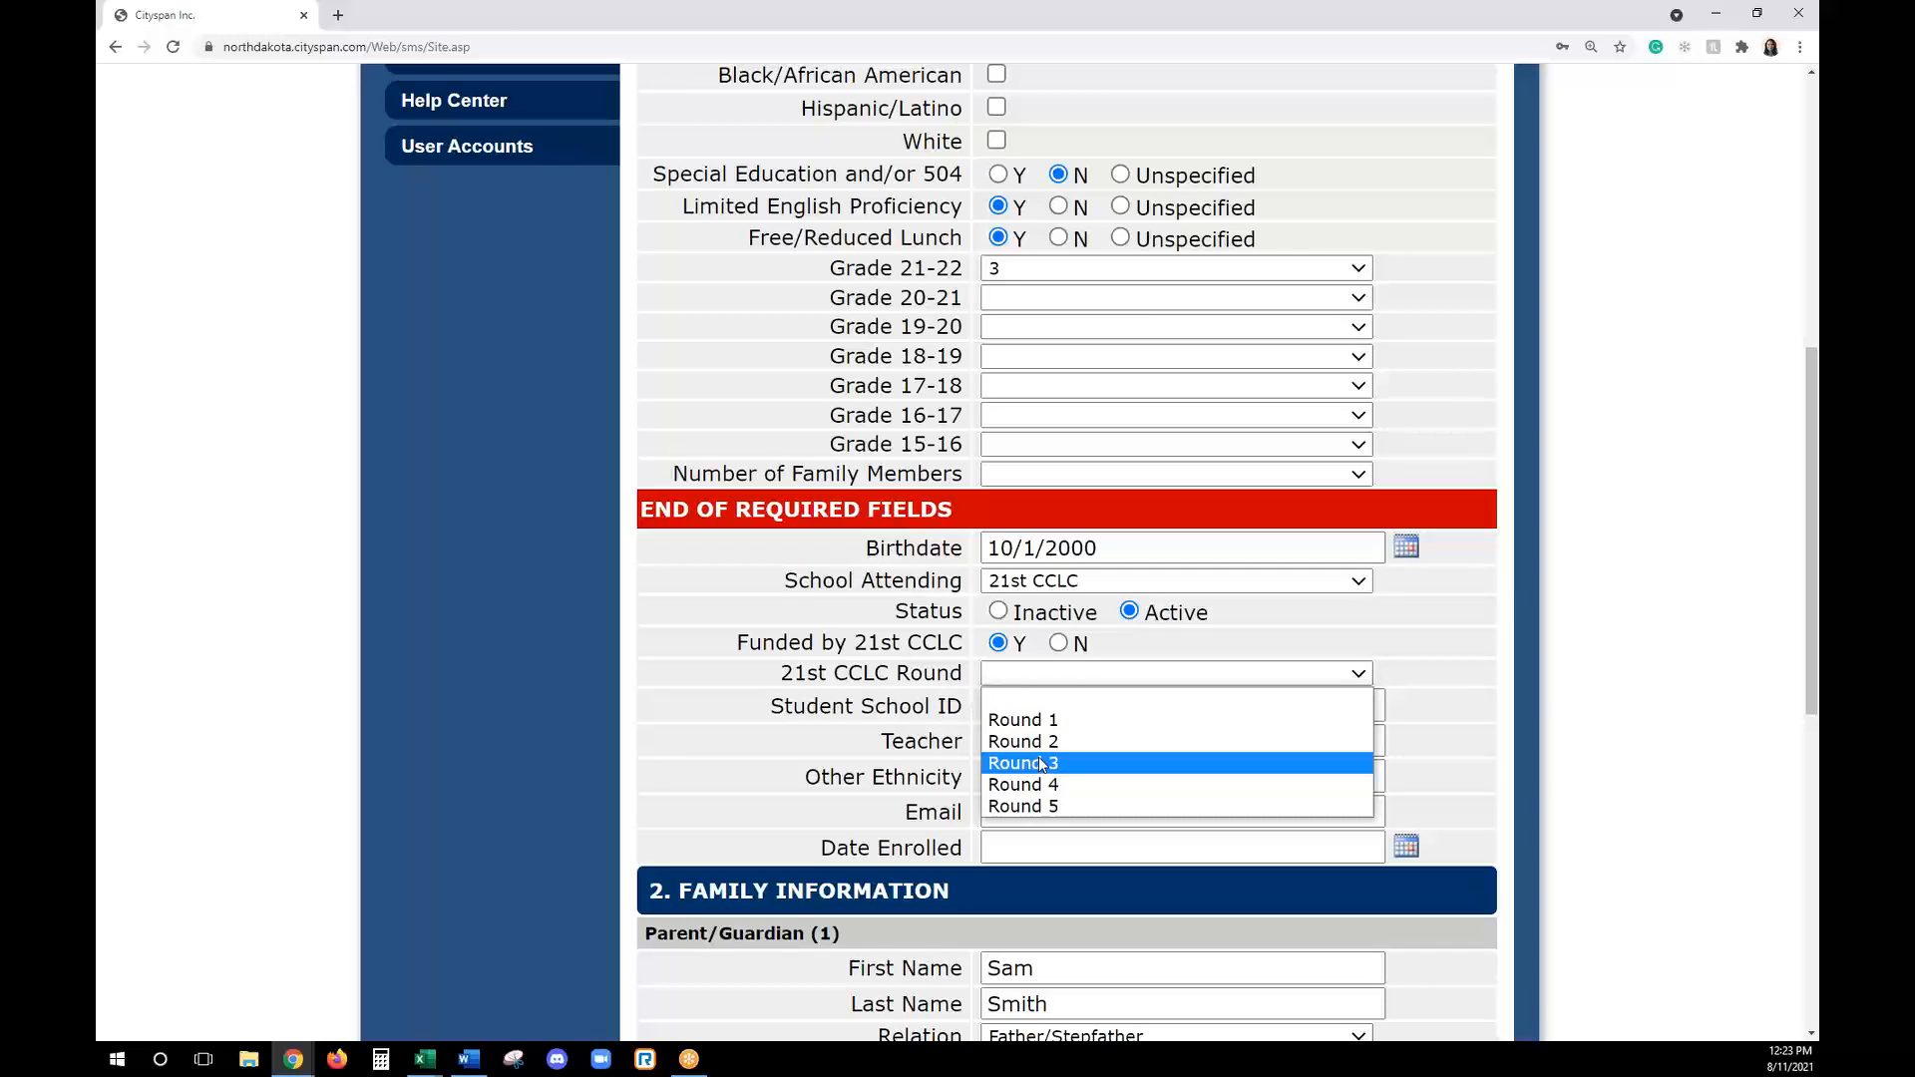
left_click(1053, 696)
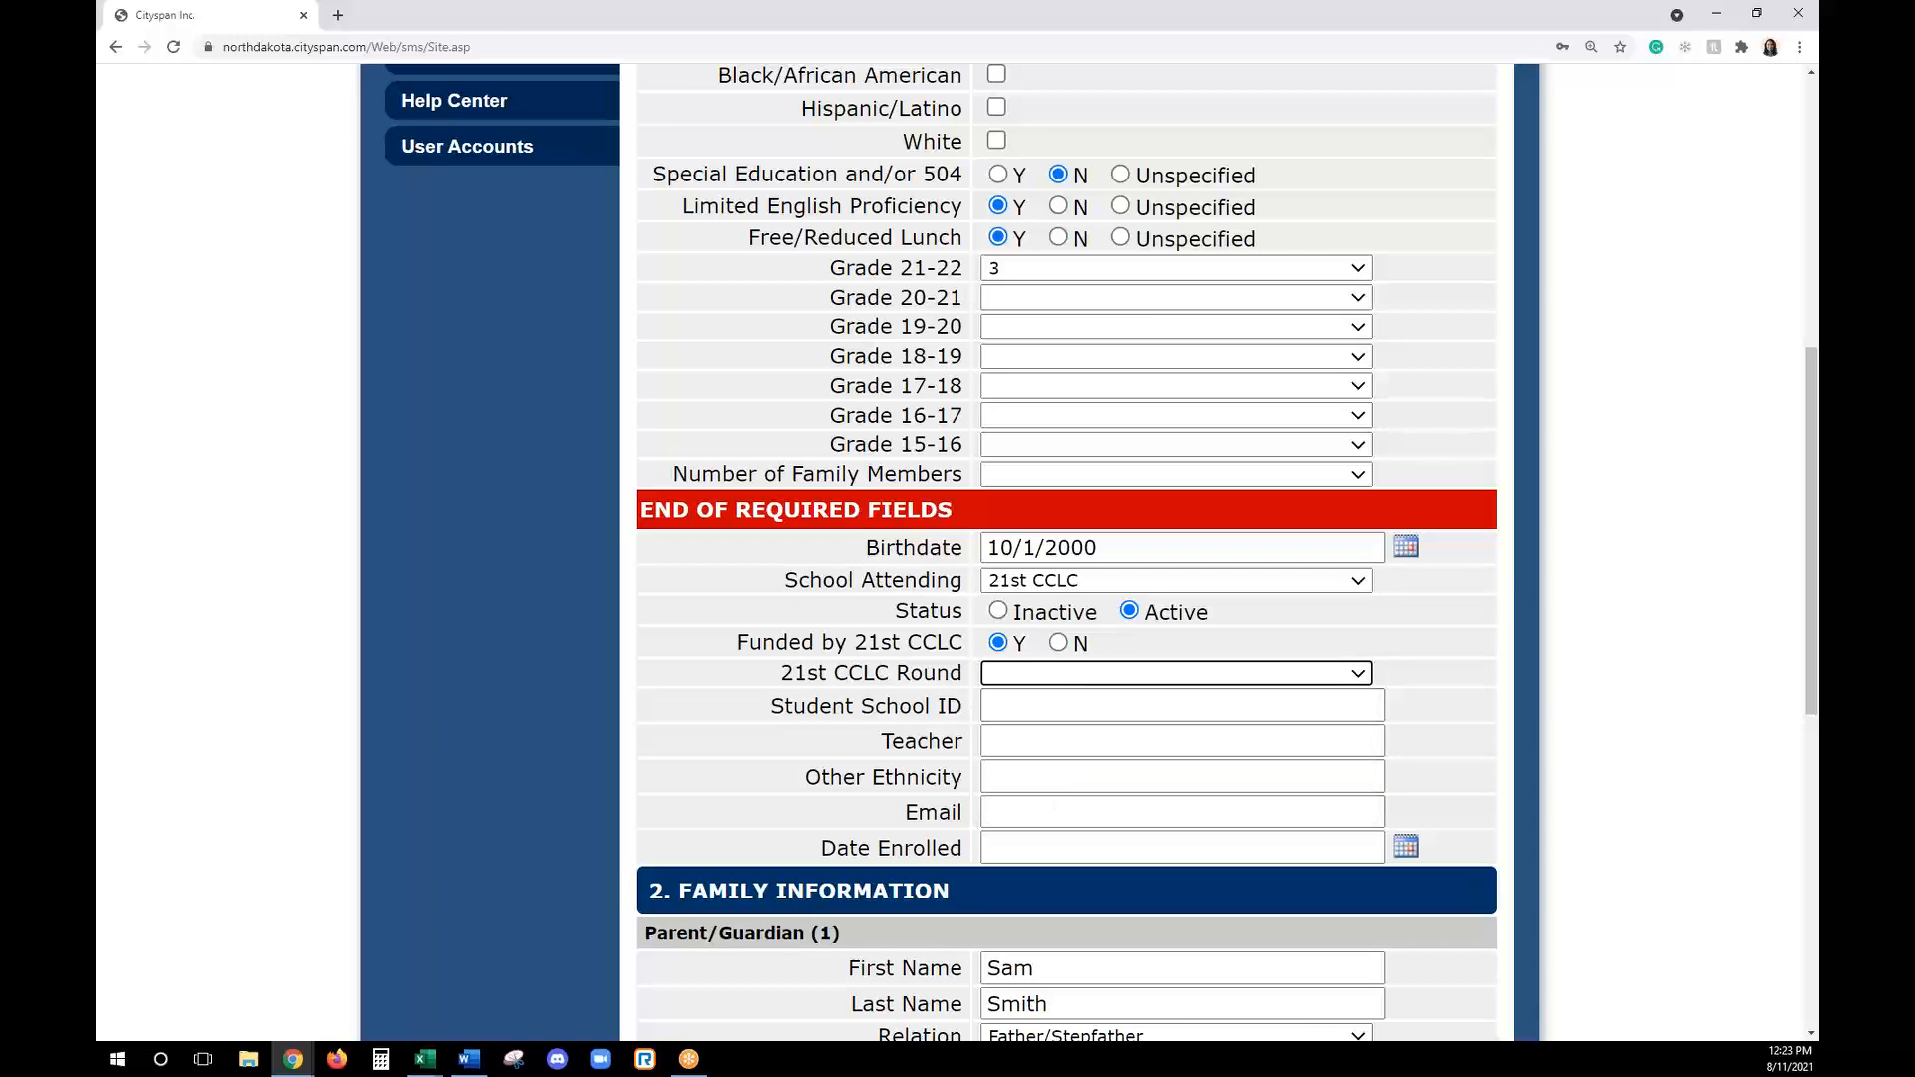
- Set the participant's 21st CCLC Round to Round 1
left_click(1175, 677)
left_click(1138, 715)
left_click(1491, 677)
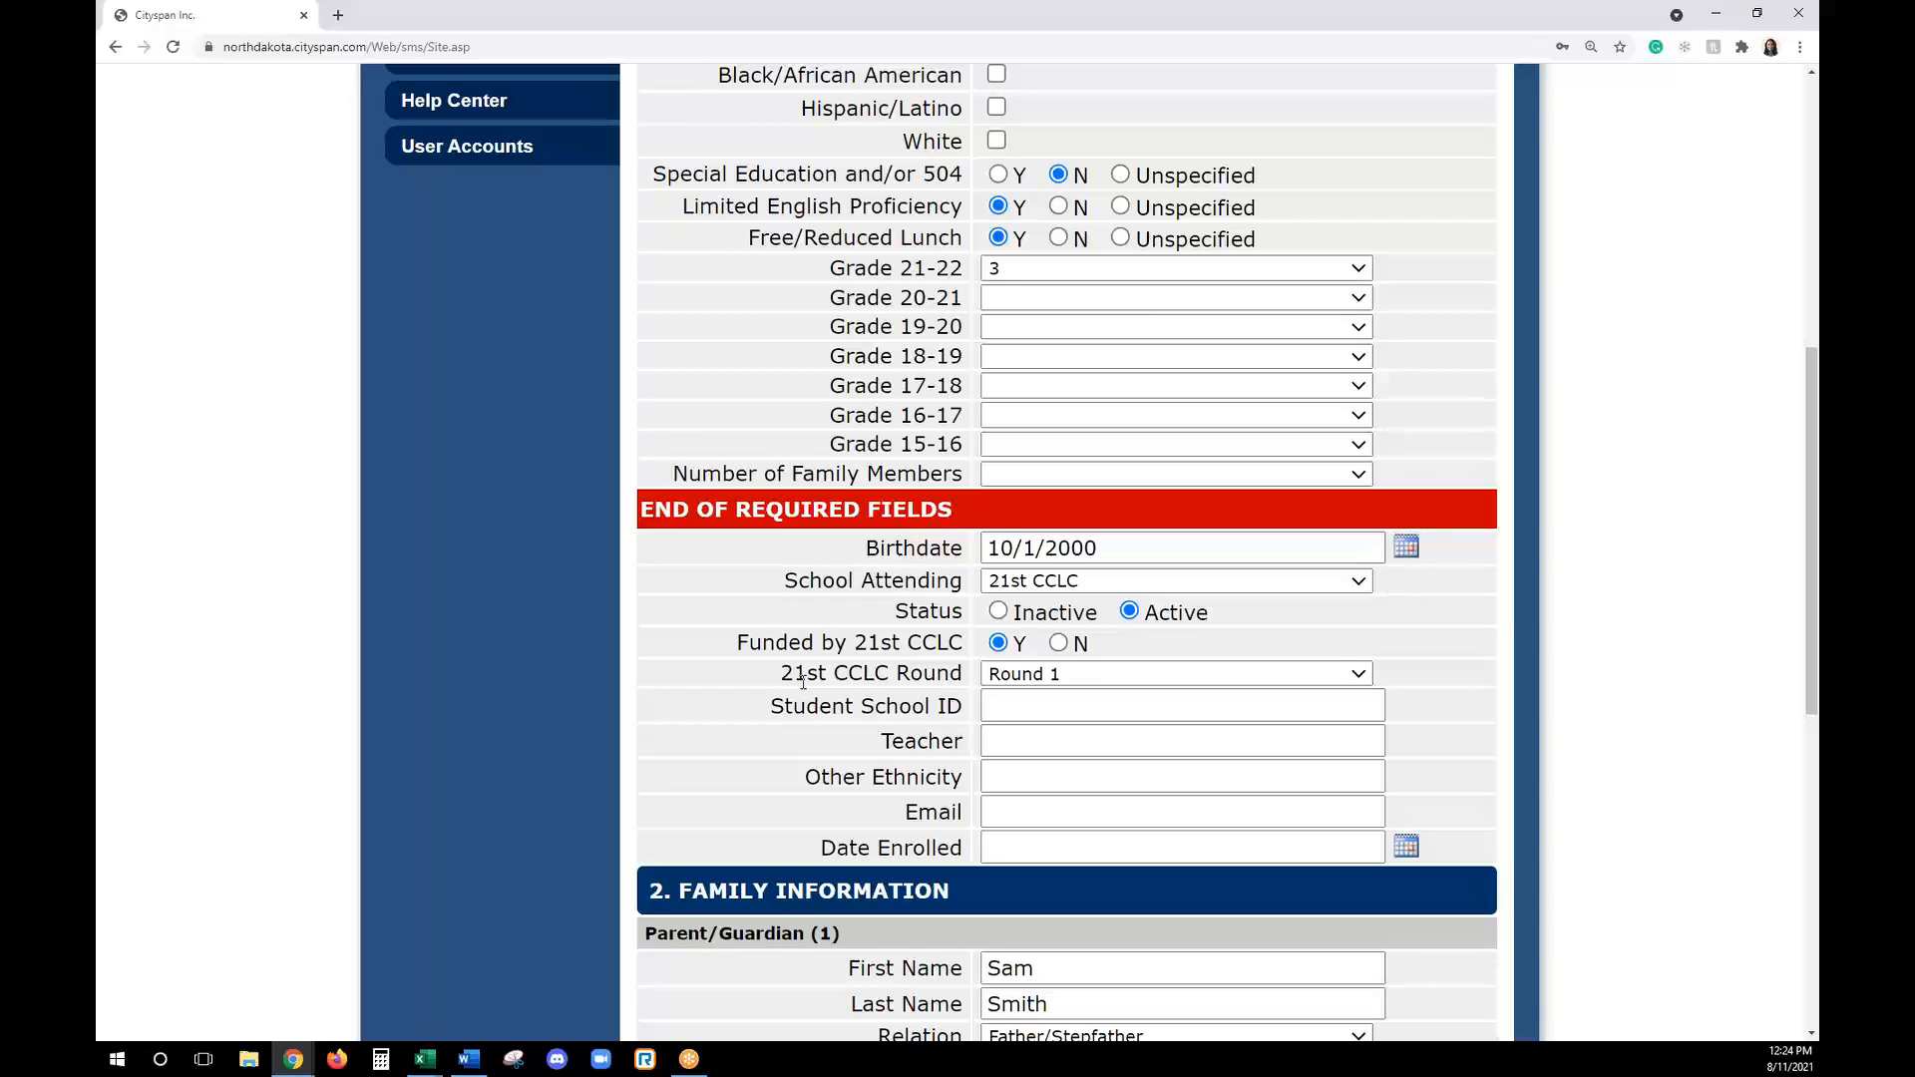
scroll(803, 681, "up", 5)
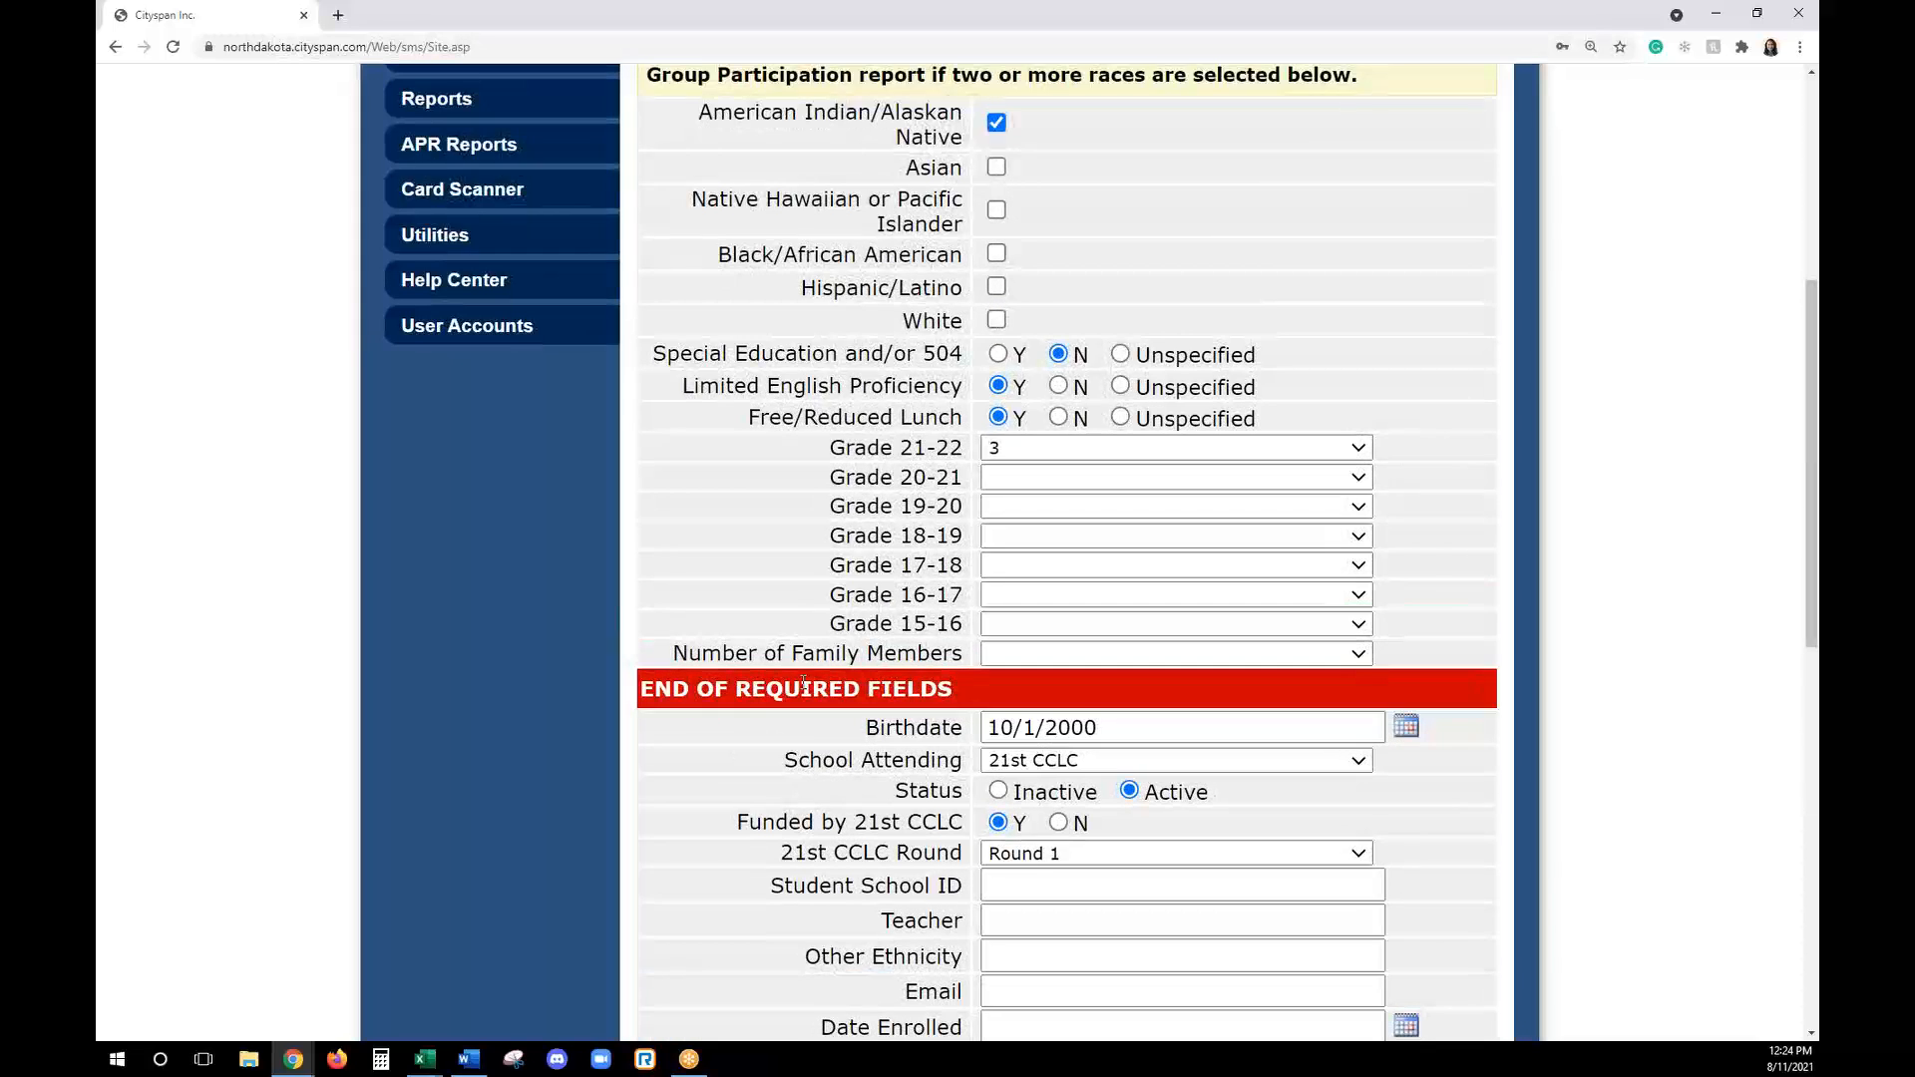
scroll(813, 669, "down", 1)
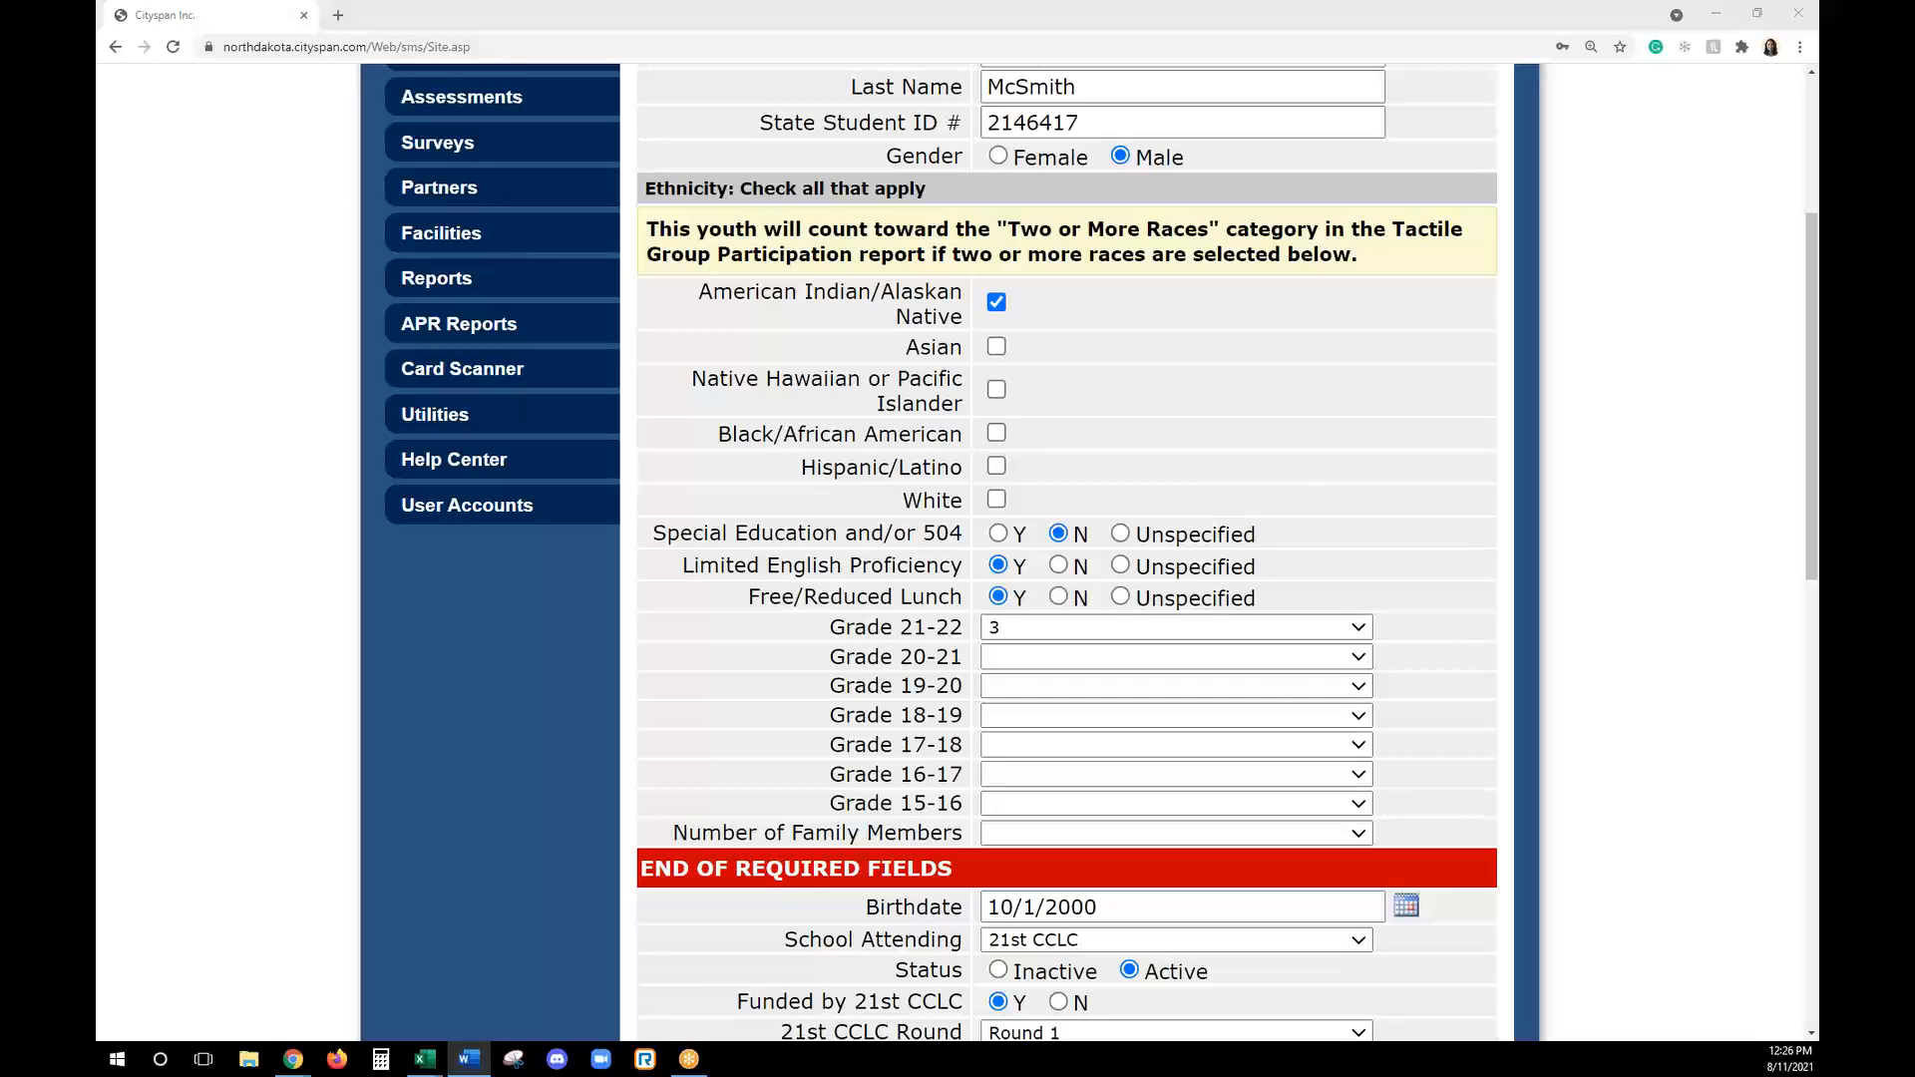
key("alt+Tab")
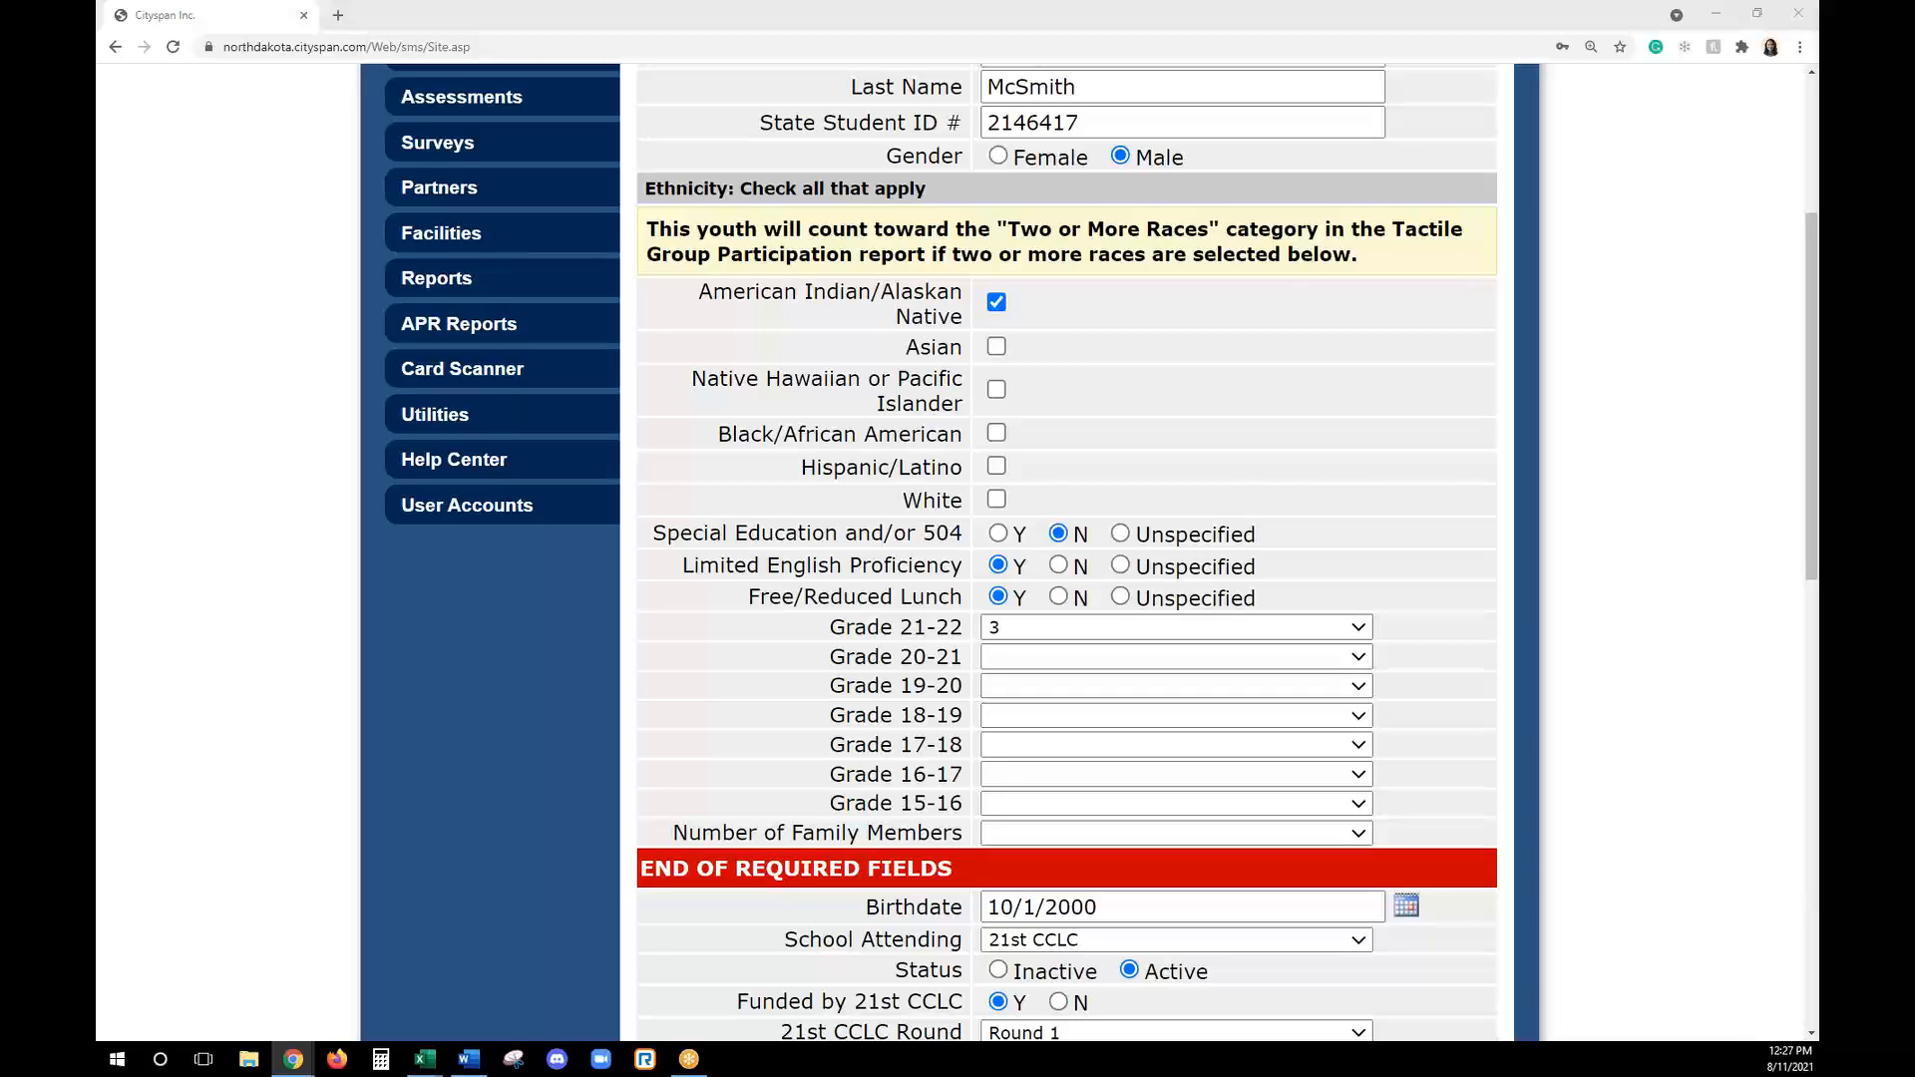
key("alt+Tab")
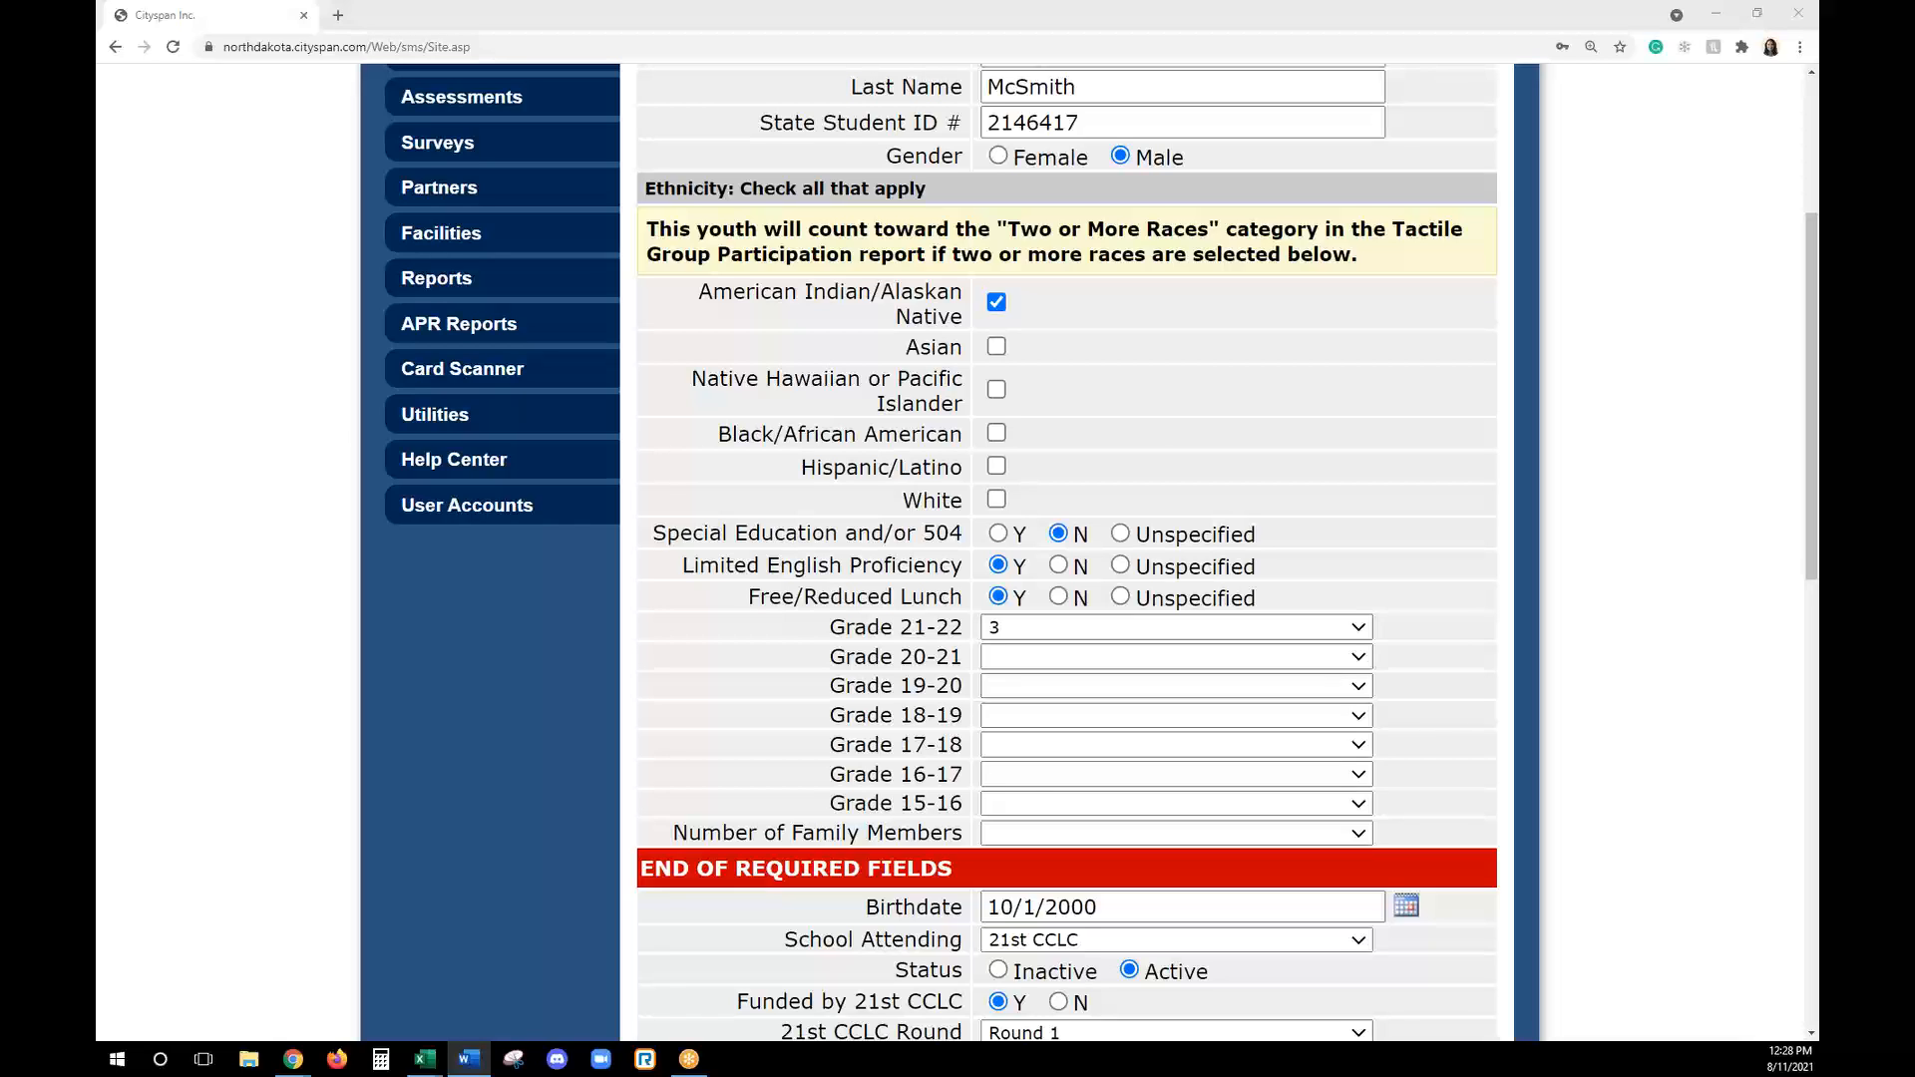
key("alt+Tab")
- Open the participant's Form 2 and review its transportation, pick-up permission, medical information and miscellaneous fields
scroll(1393, 561, "up", 3)
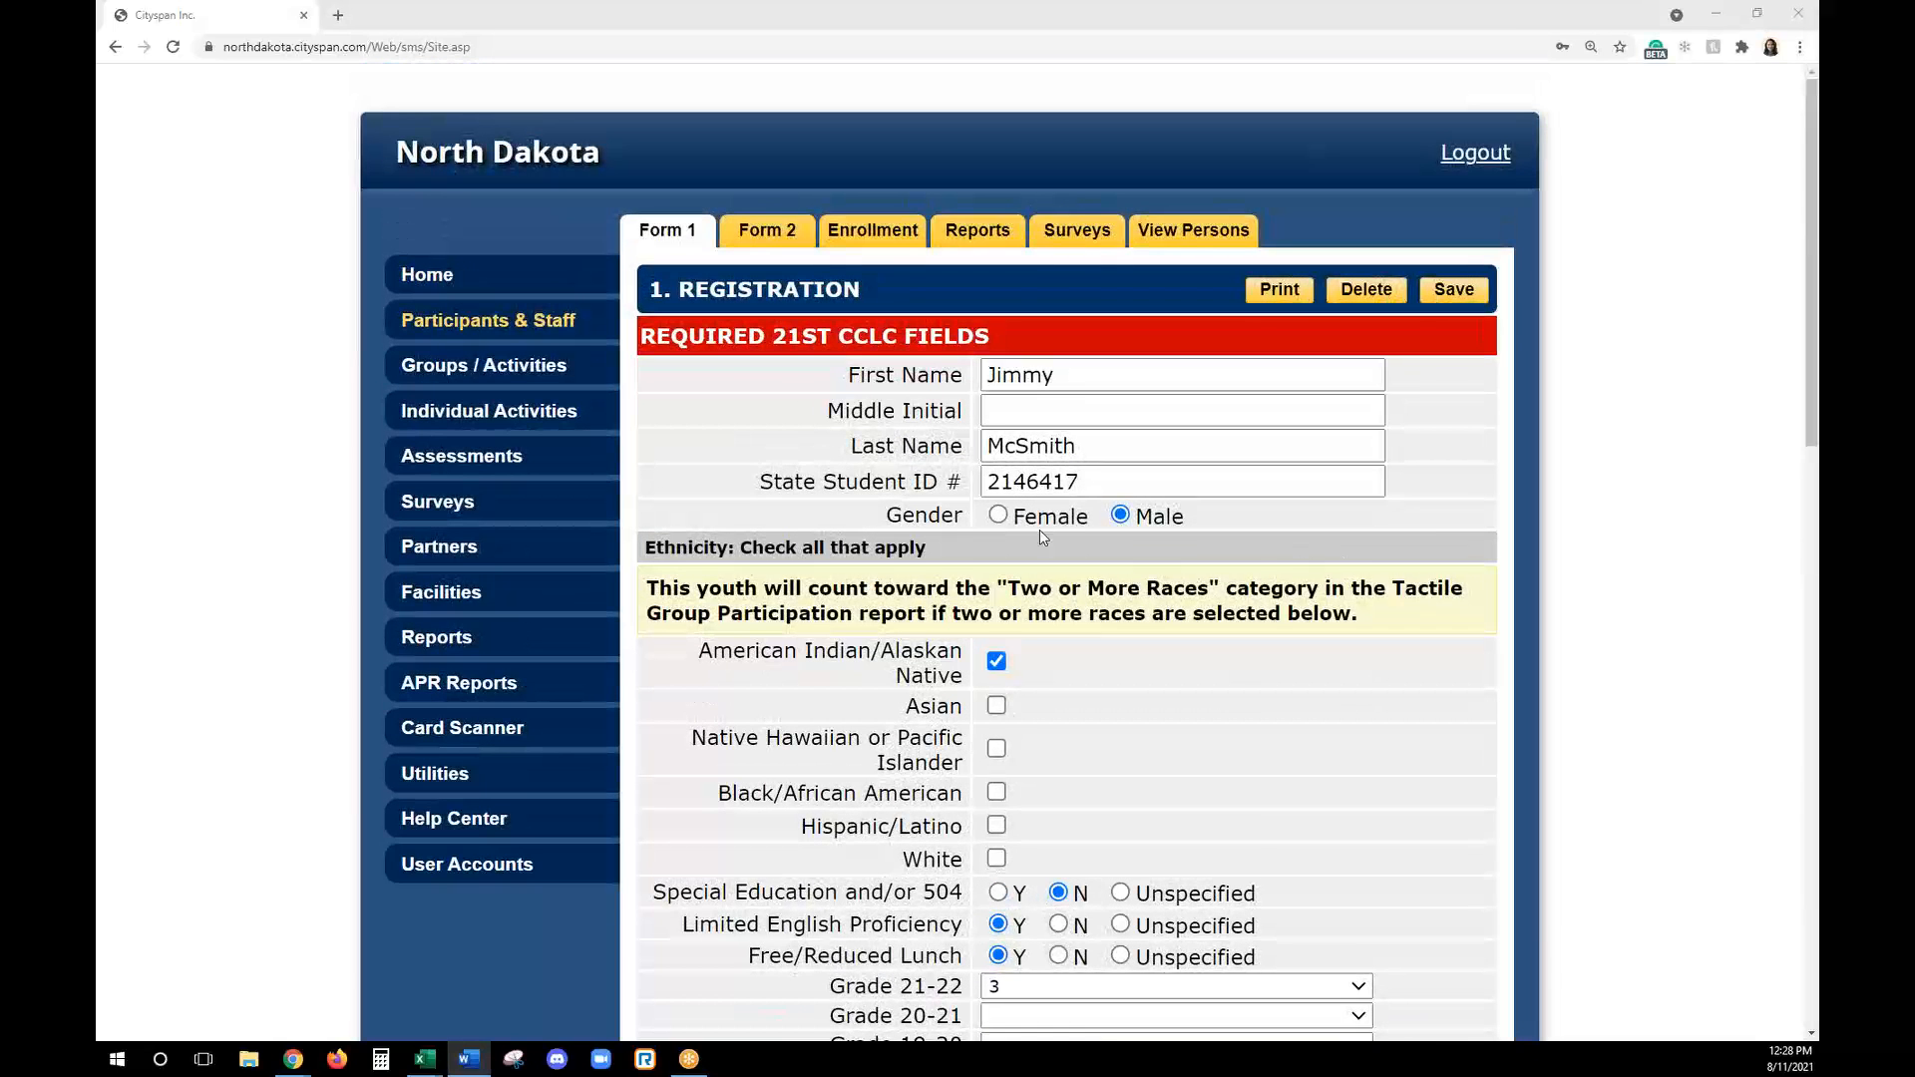
left_click(790, 232)
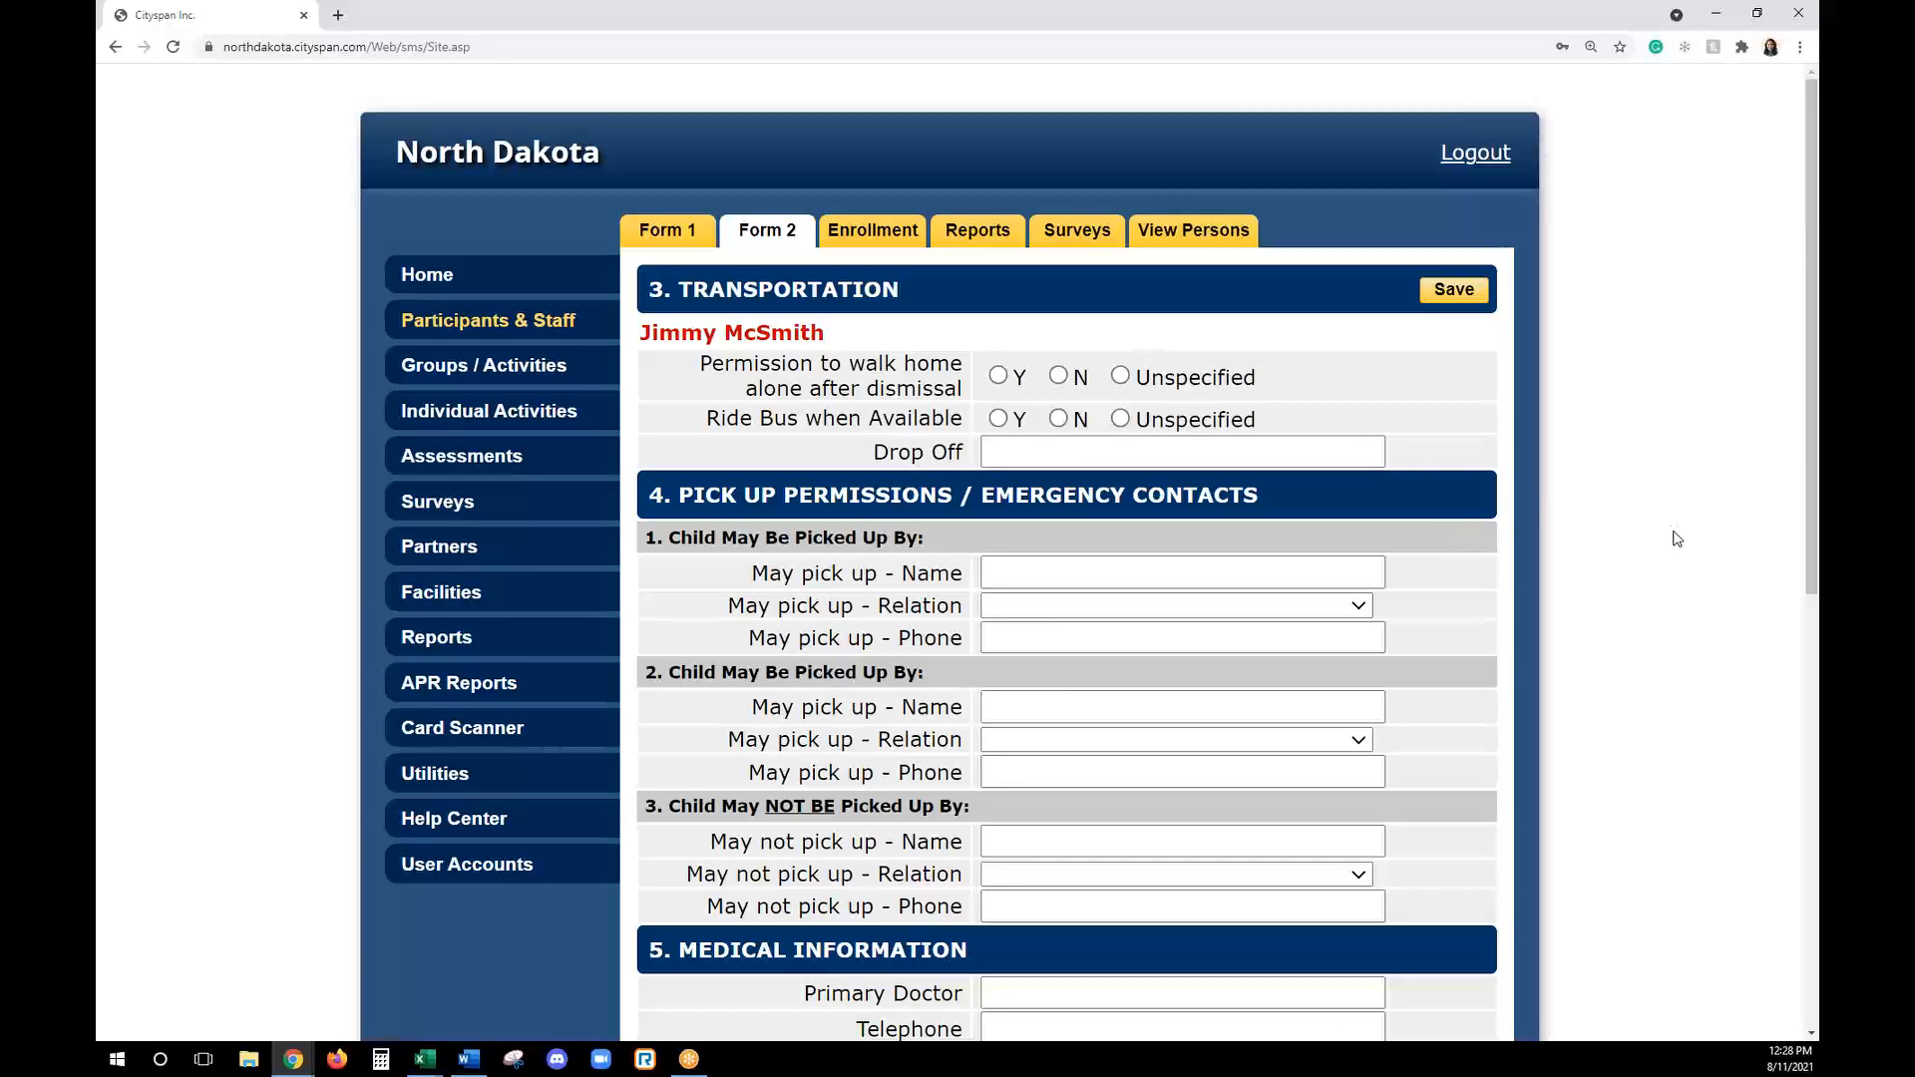
scroll(1677, 538, "down", 2)
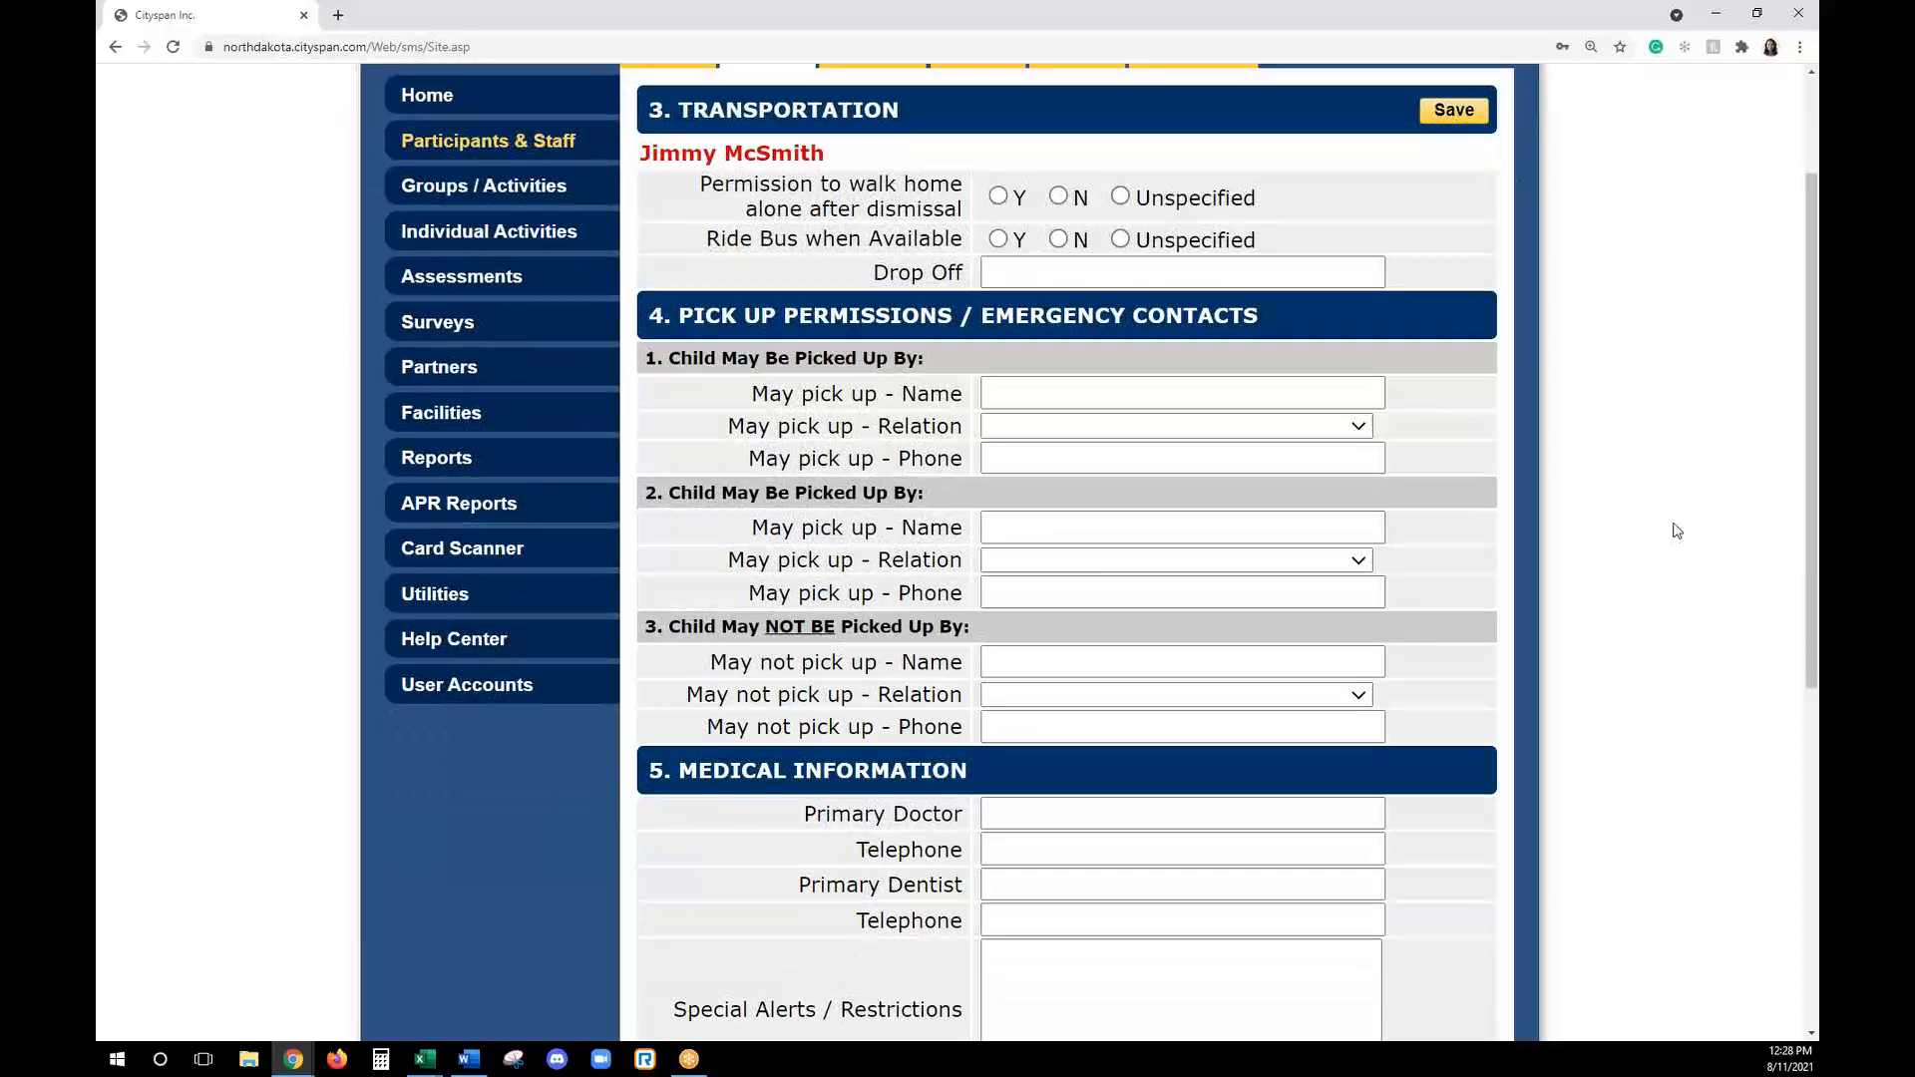
scroll(1677, 529, "down", 3)
scroll(1677, 529, "up", 1)
scroll(1676, 528, "down", 4)
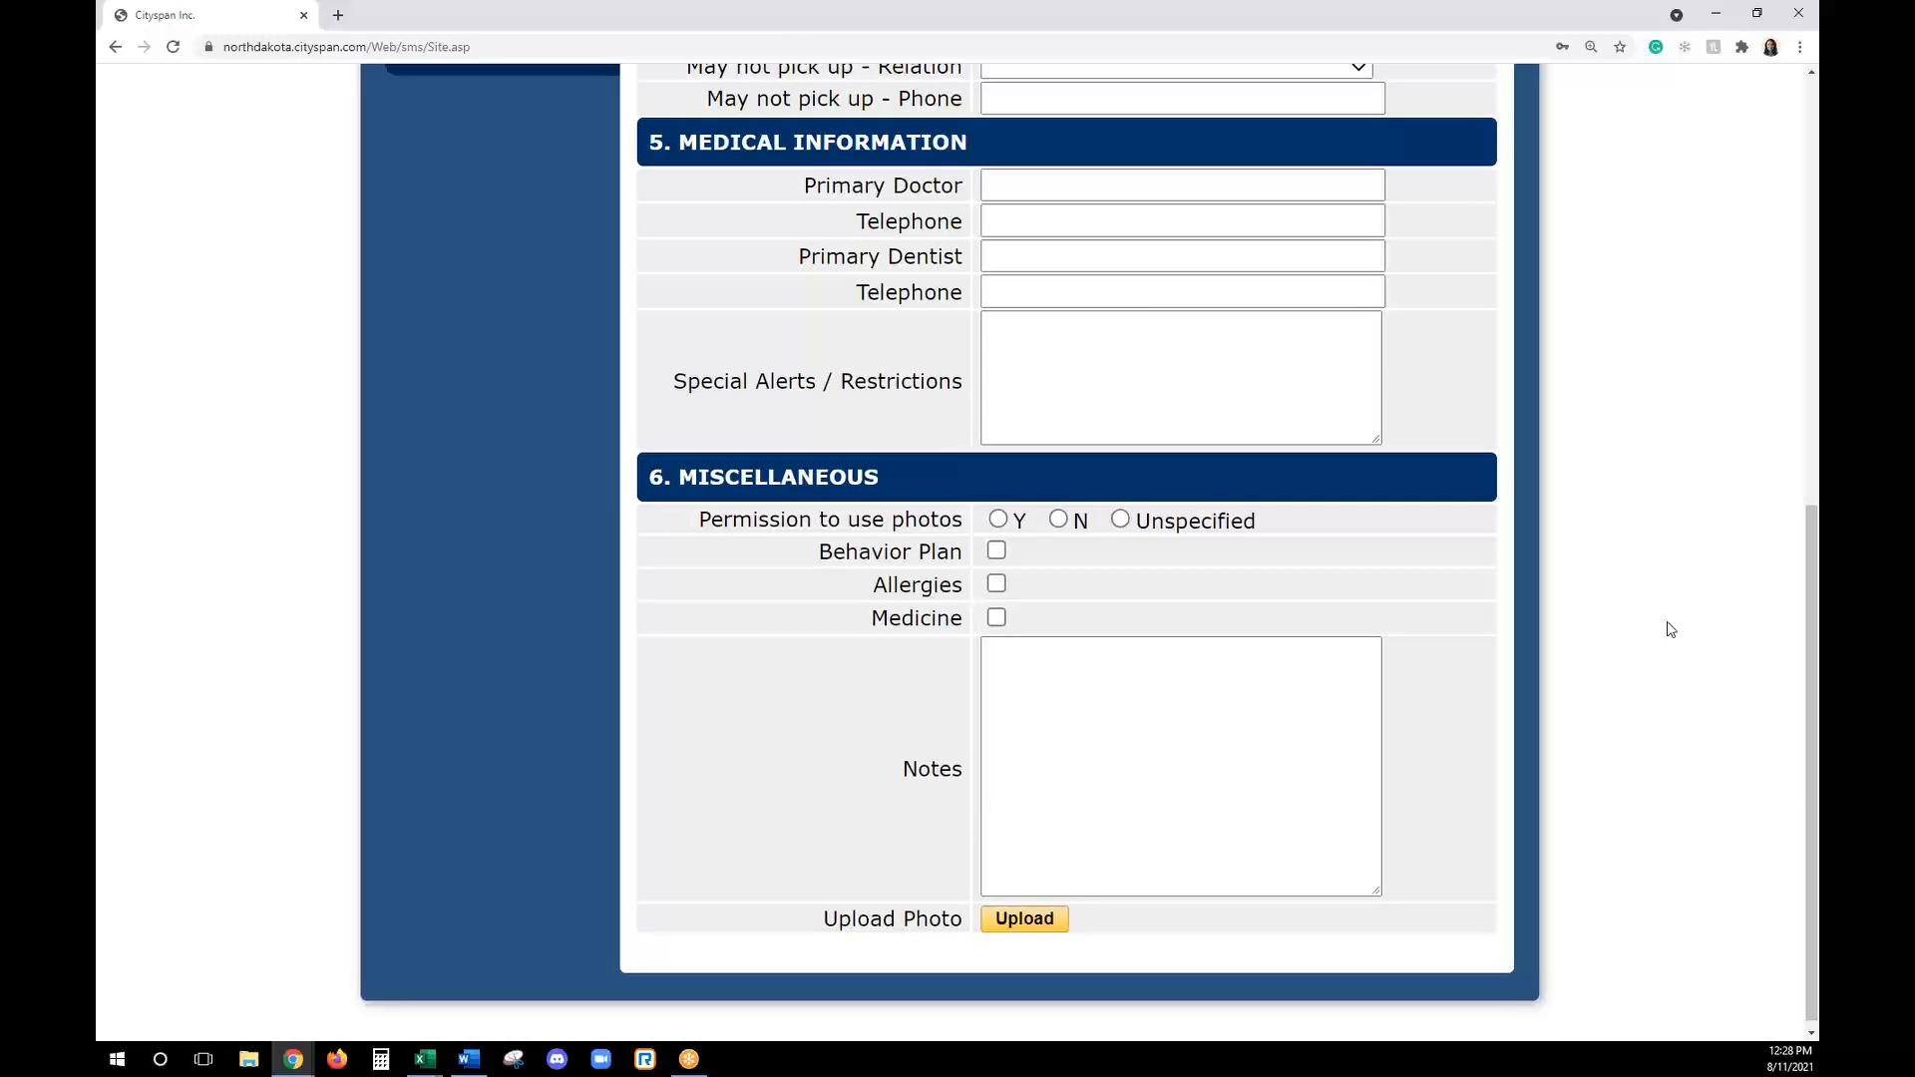
scroll(1653, 608, "up", 2)
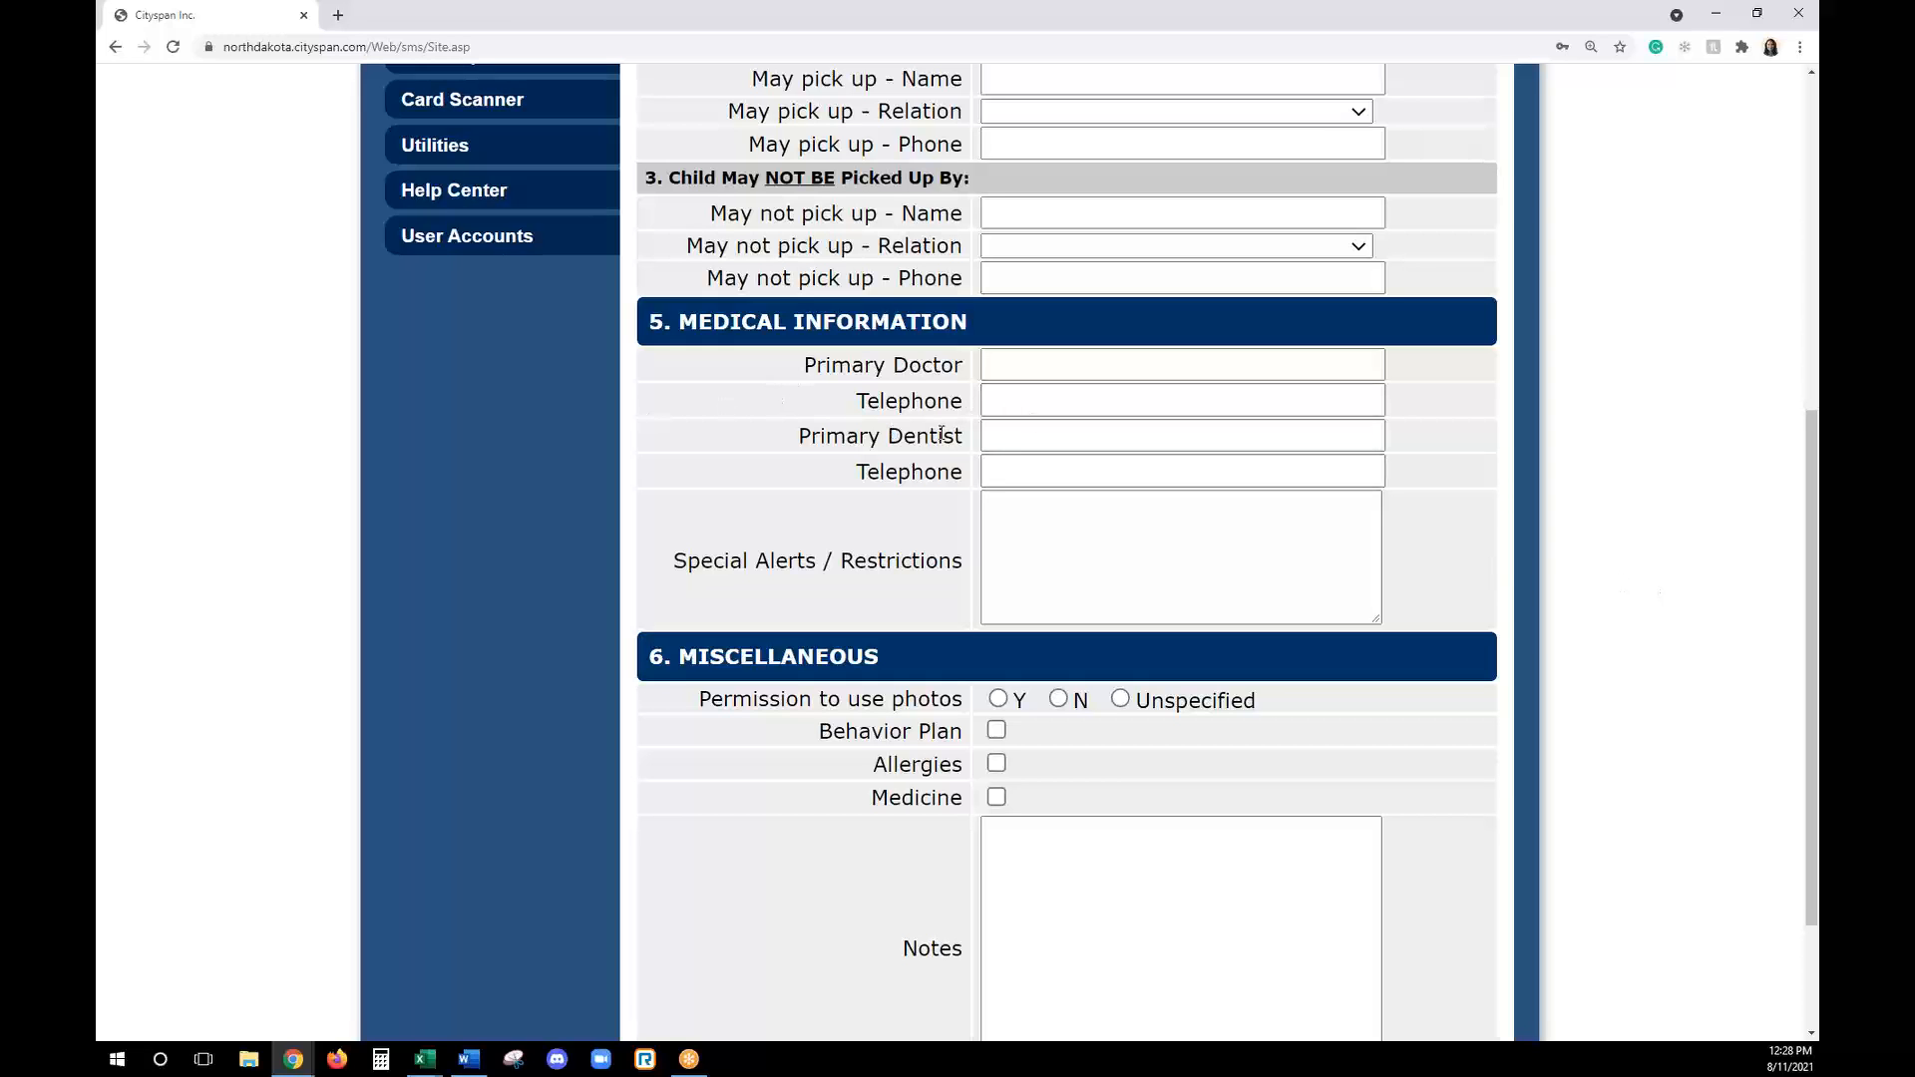
scroll(1022, 462, "up", 1)
scroll(1022, 463, "up", 4)
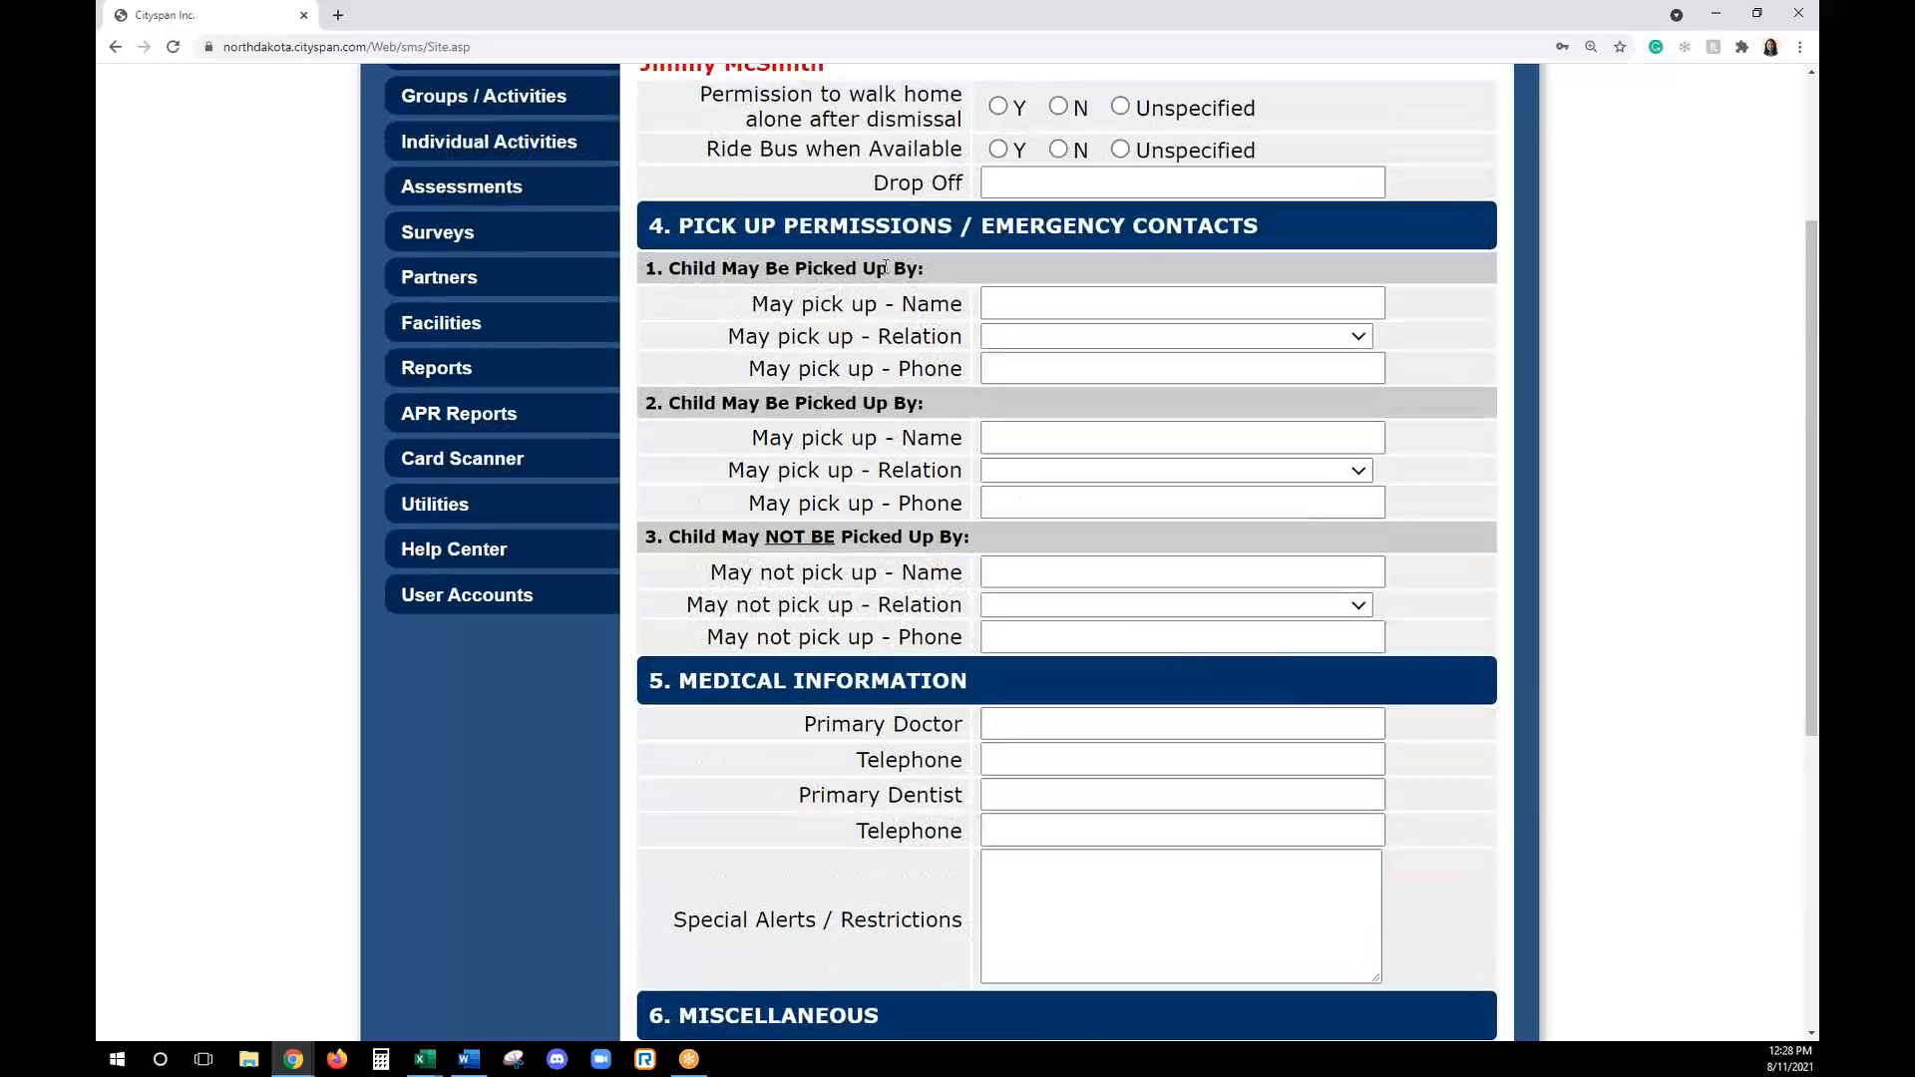
left_click(1091, 307)
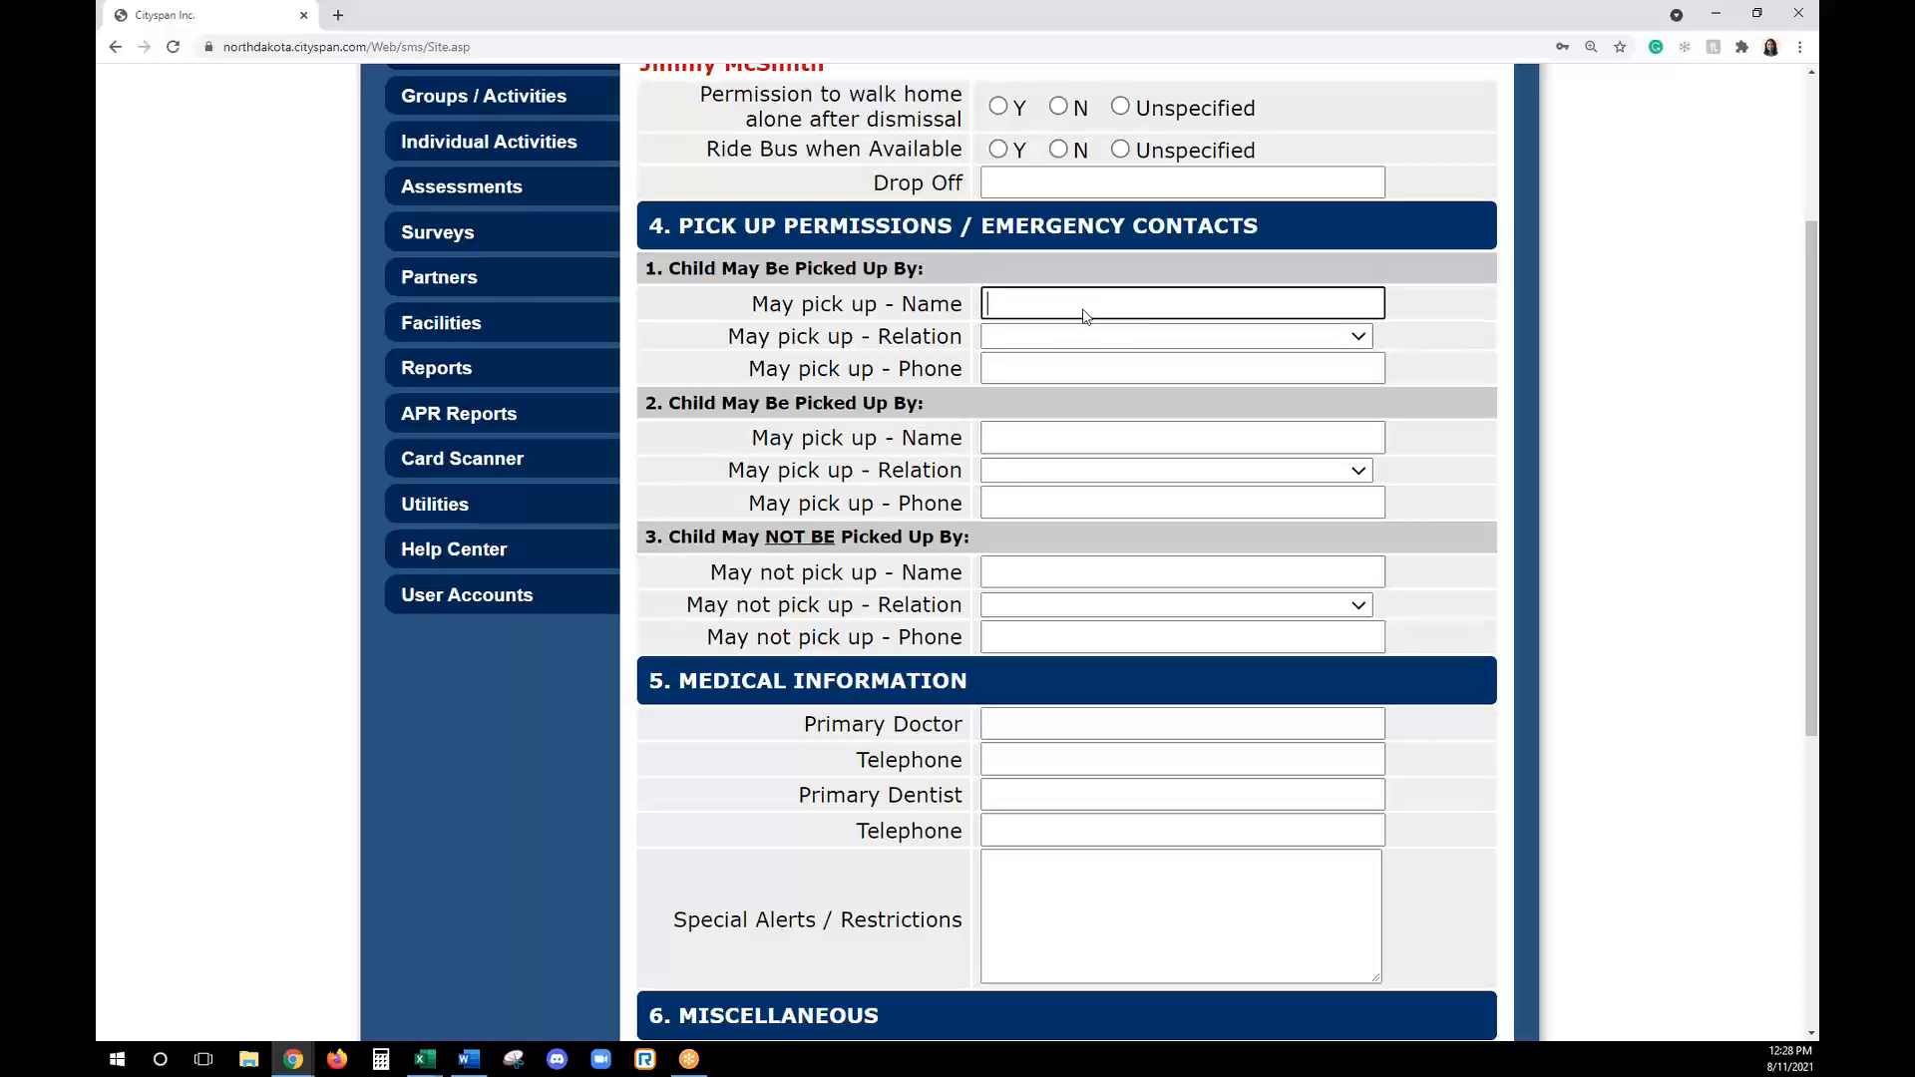
left_click(933, 435)
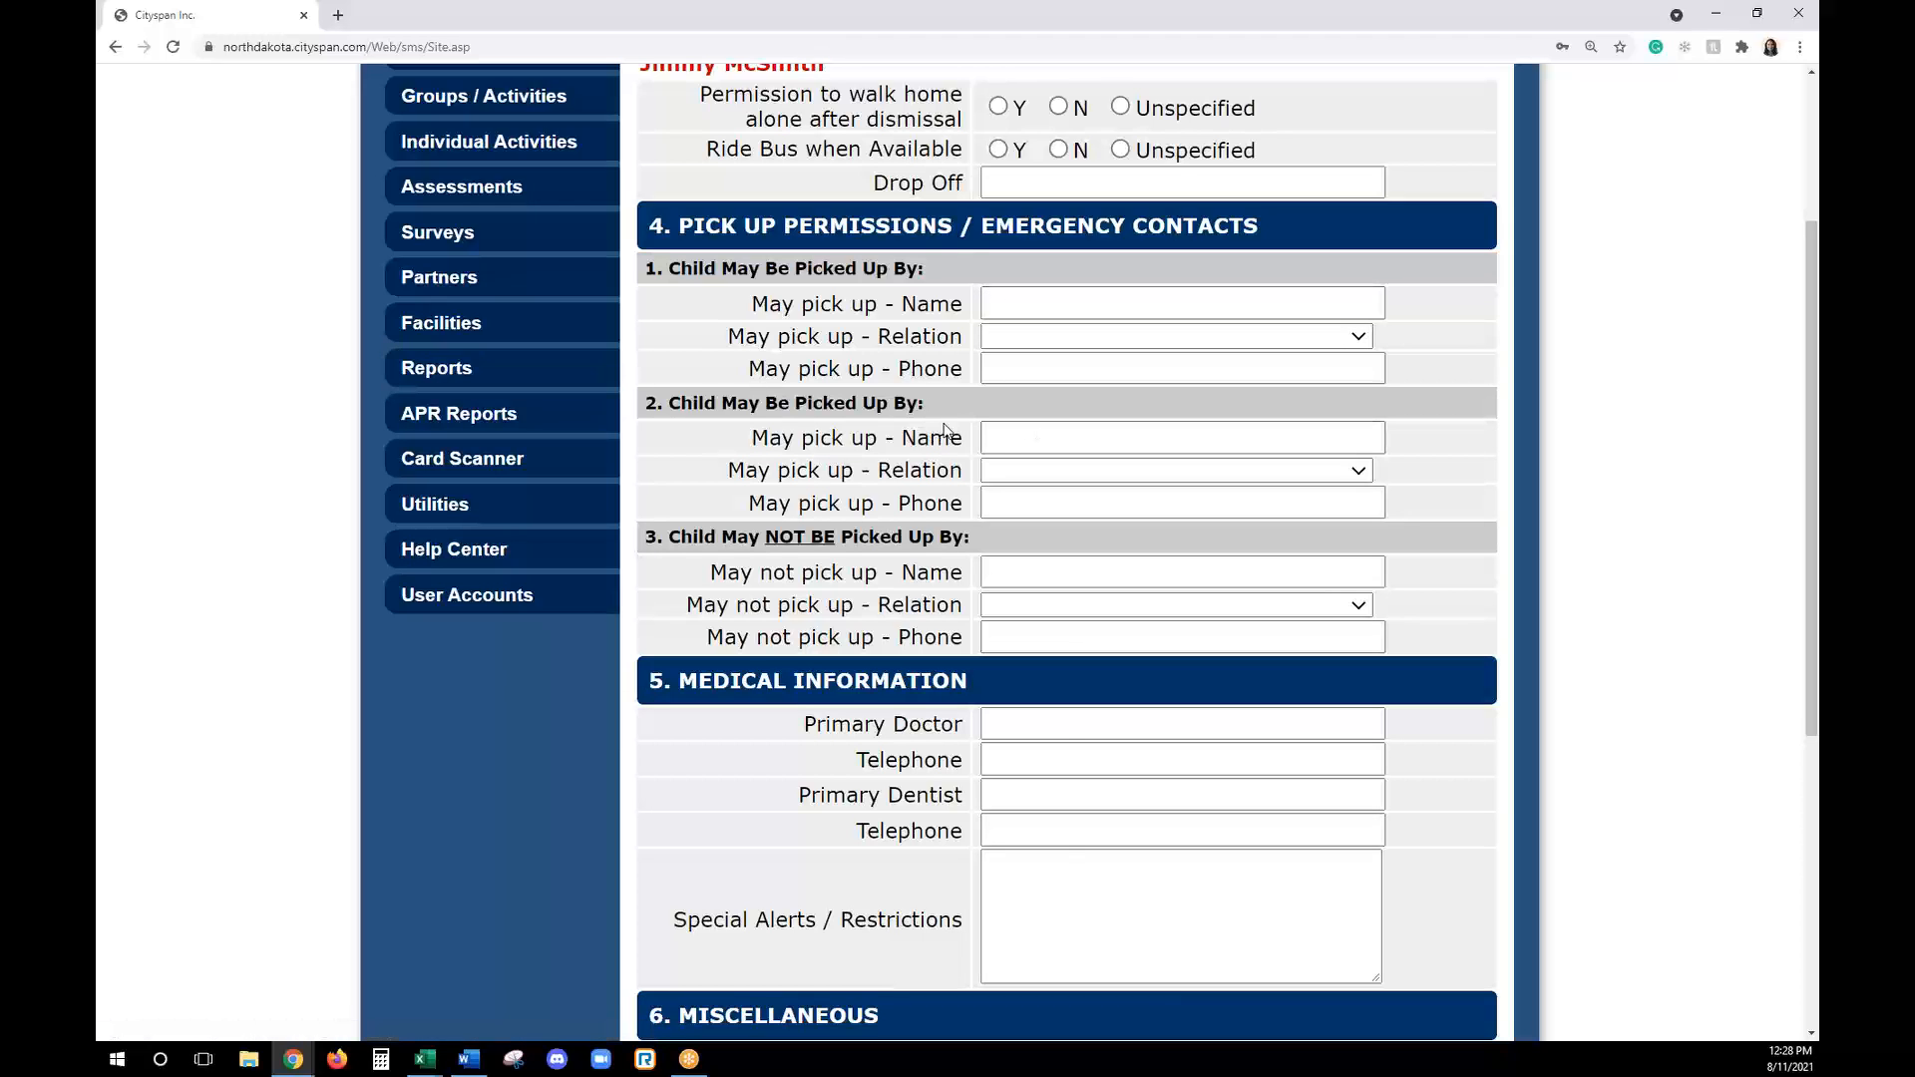
- Look through the participant's enrollment term options, available reports and teacher surveys
scroll(1090, 445, "up", 2)
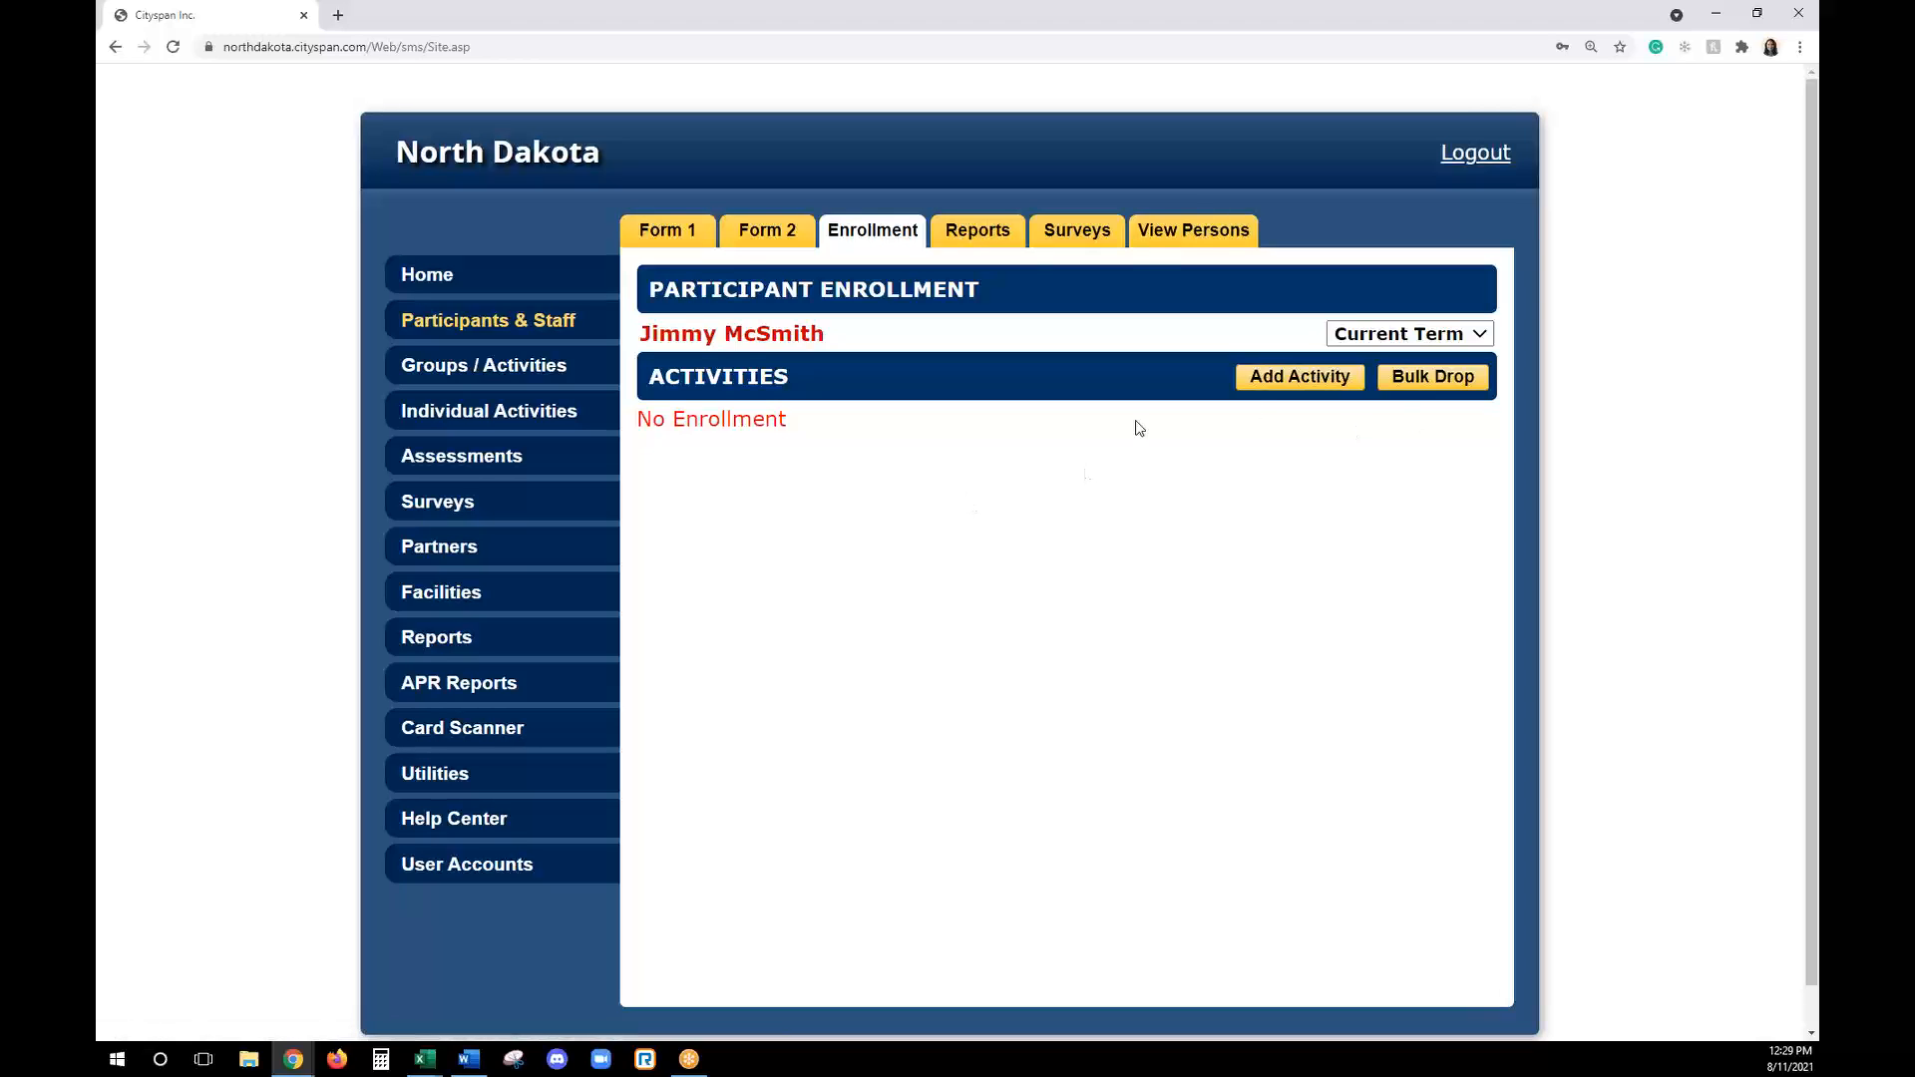
left_click(1396, 335)
left_click(1387, 374)
left_click(984, 249)
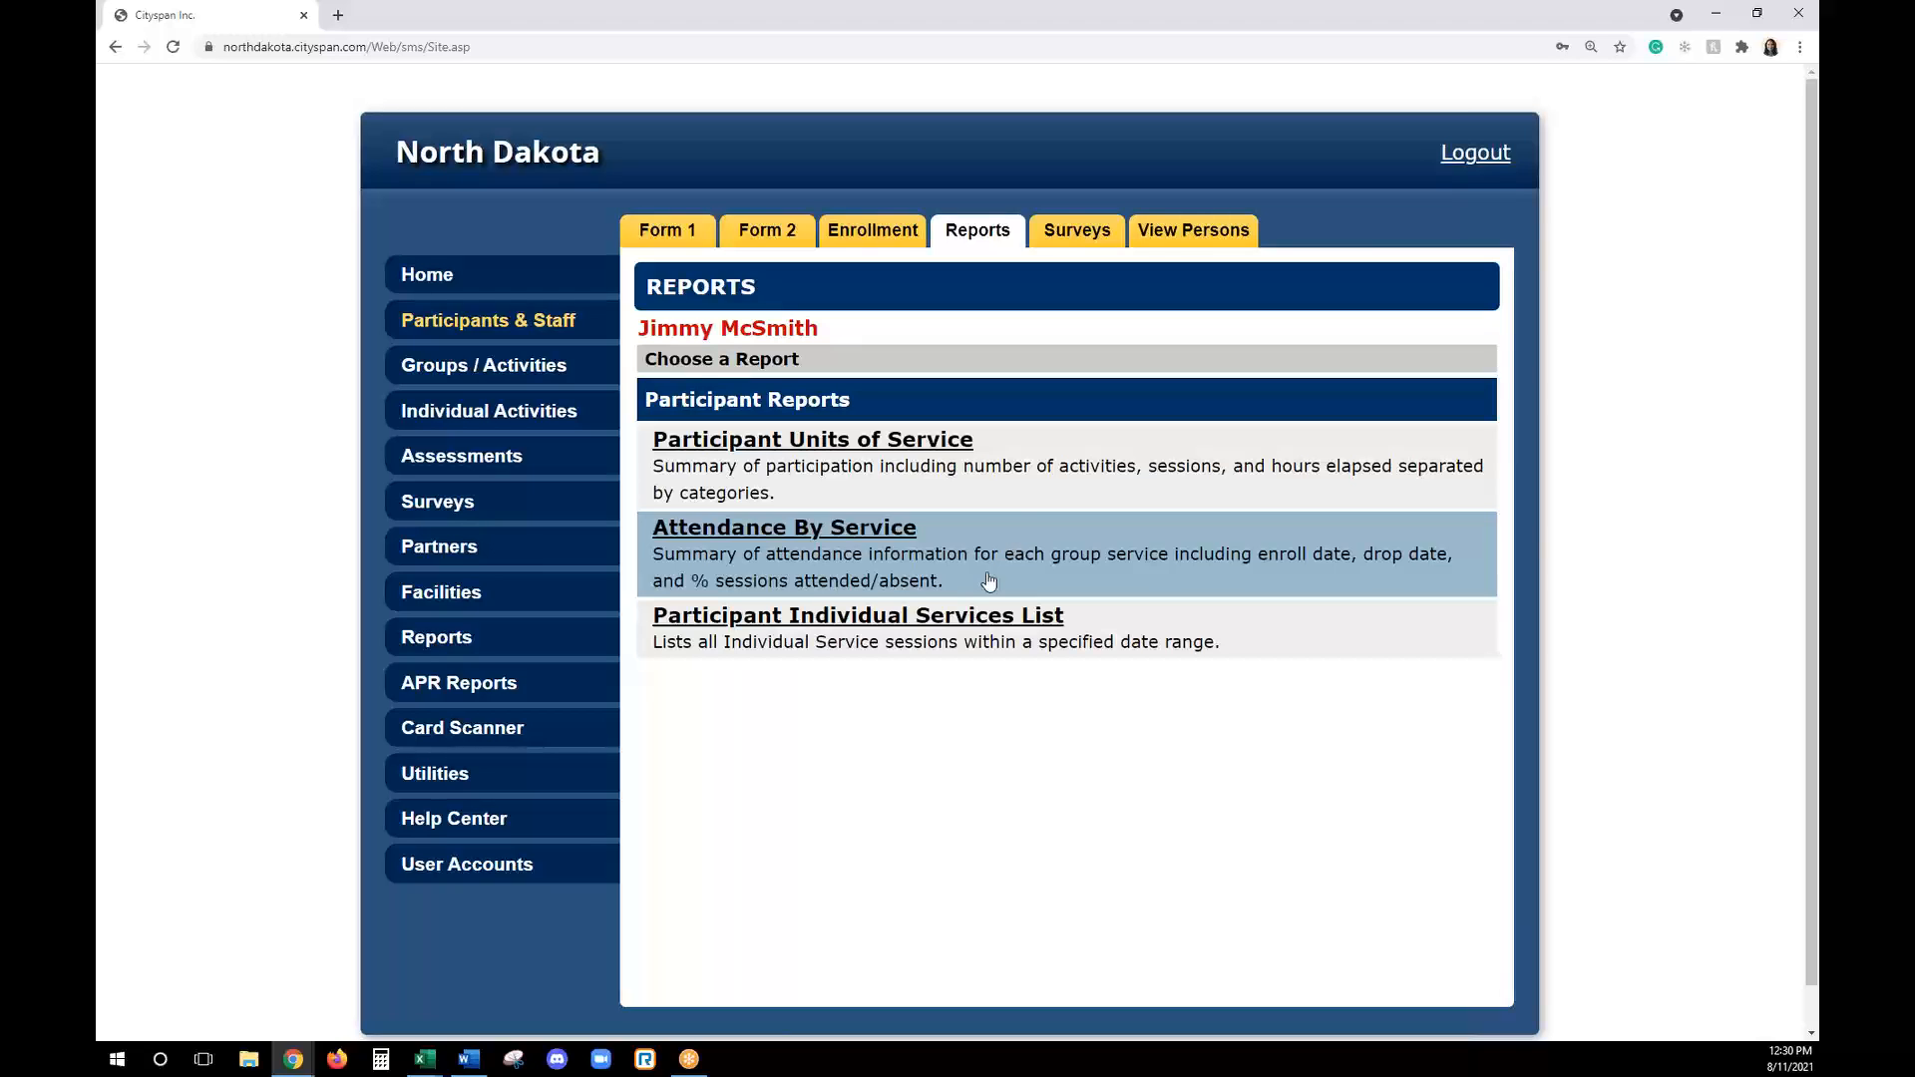
left_click(1070, 246)
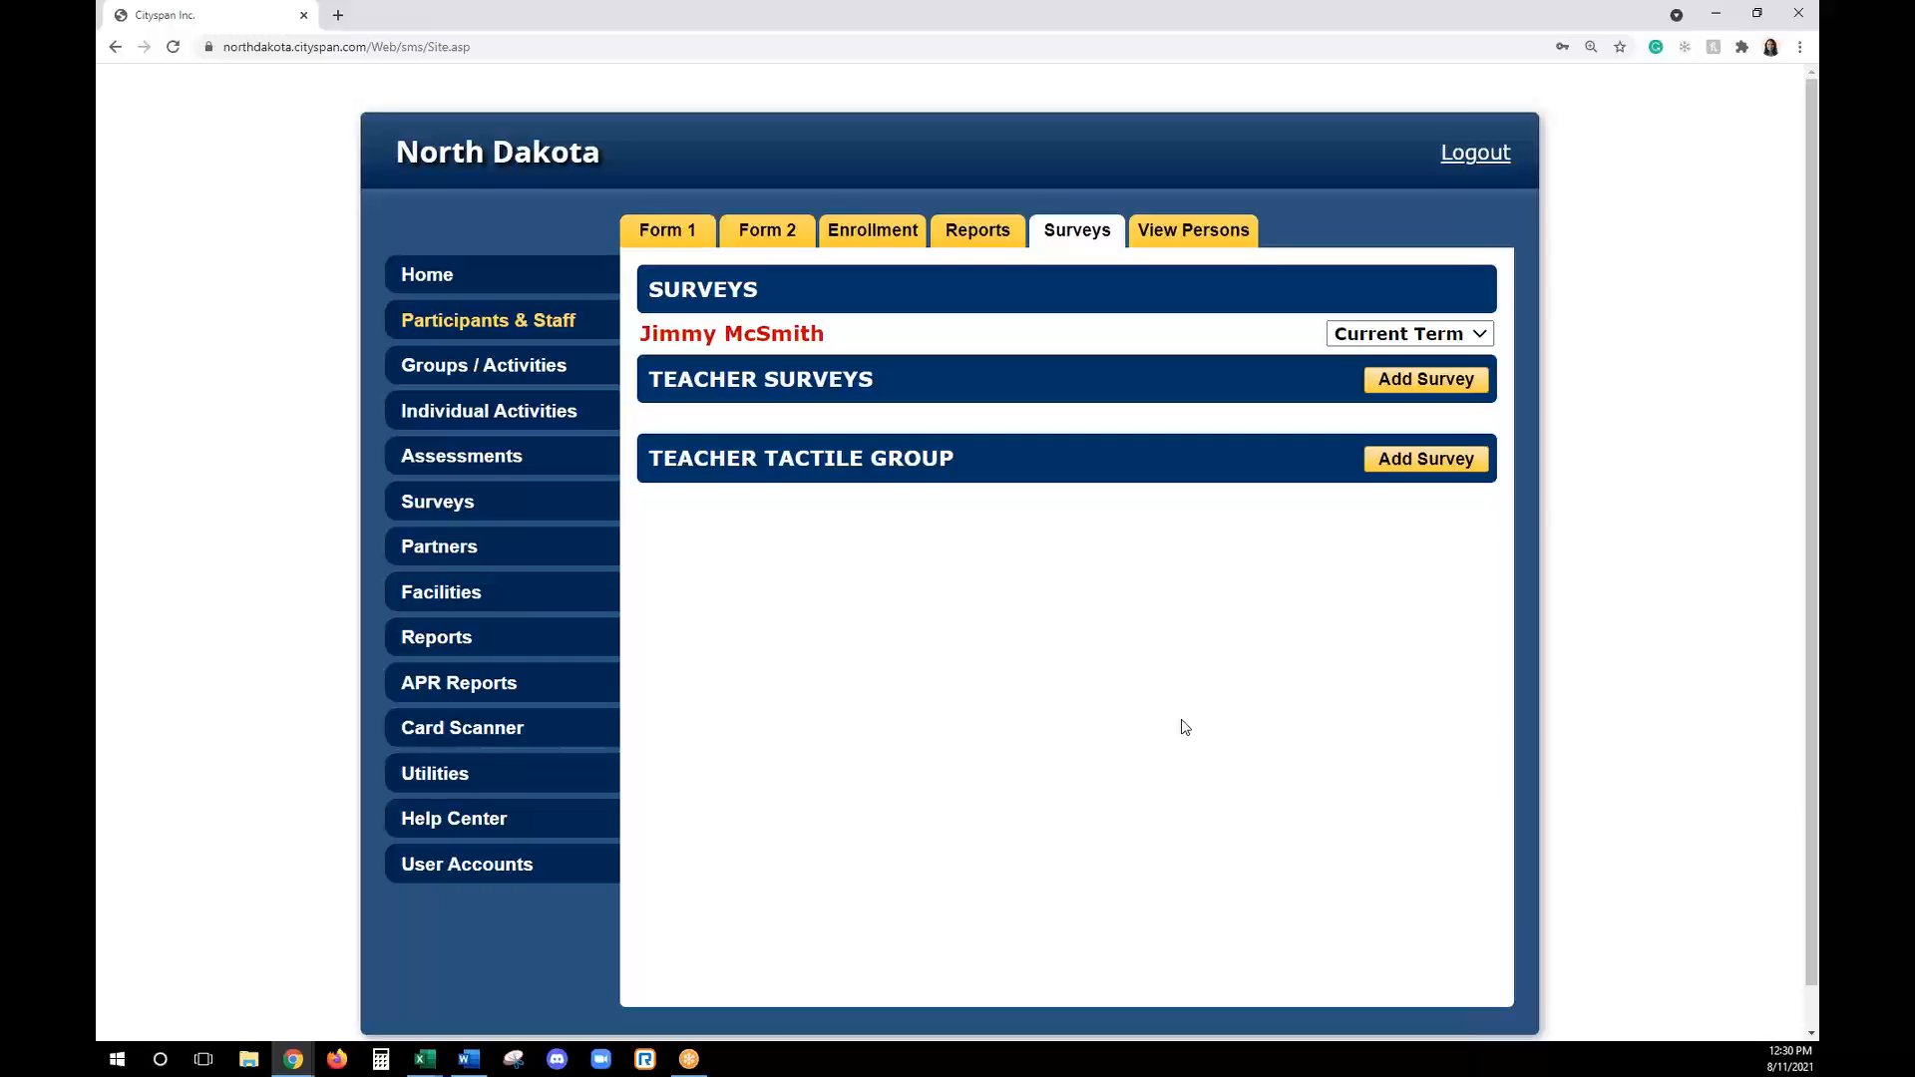
key("alt+Tab")
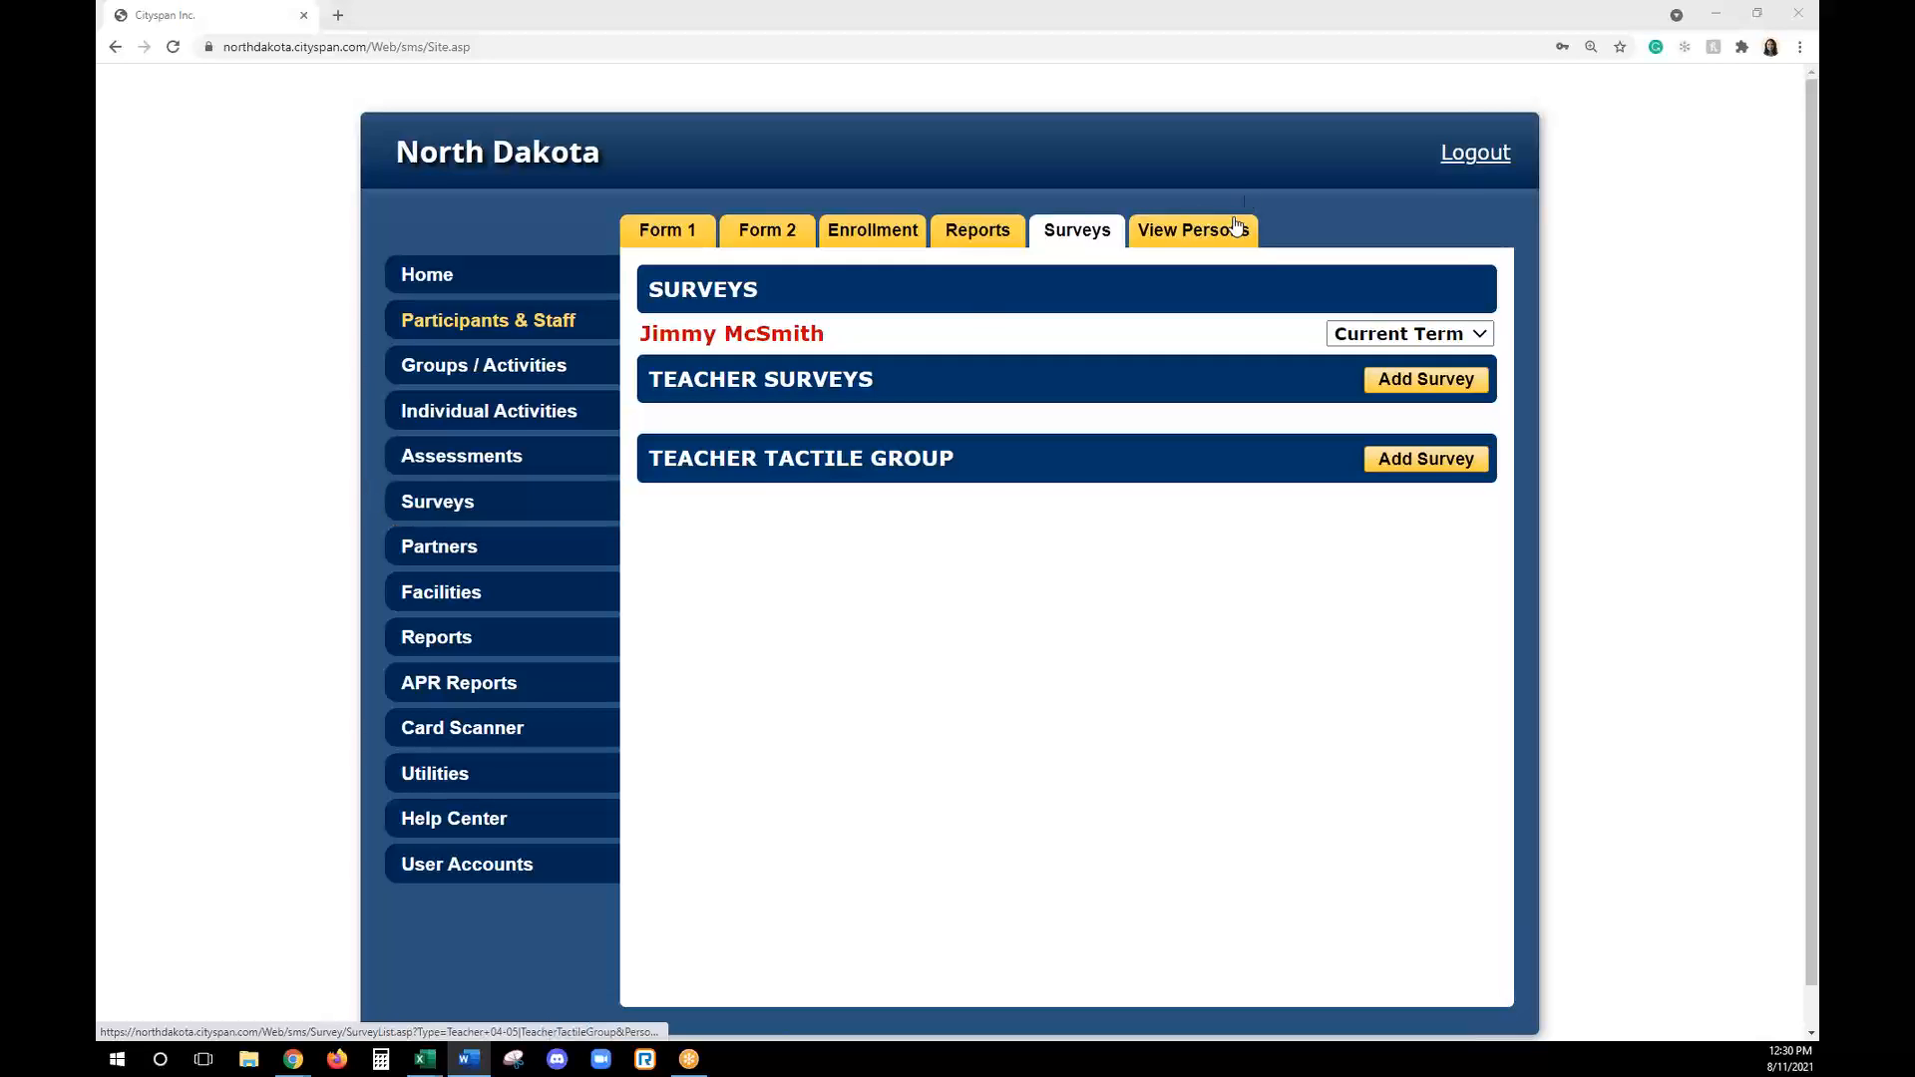
- Add a new person of type Program Staff, entering the staff member's first and last name
left_click(1180, 244)
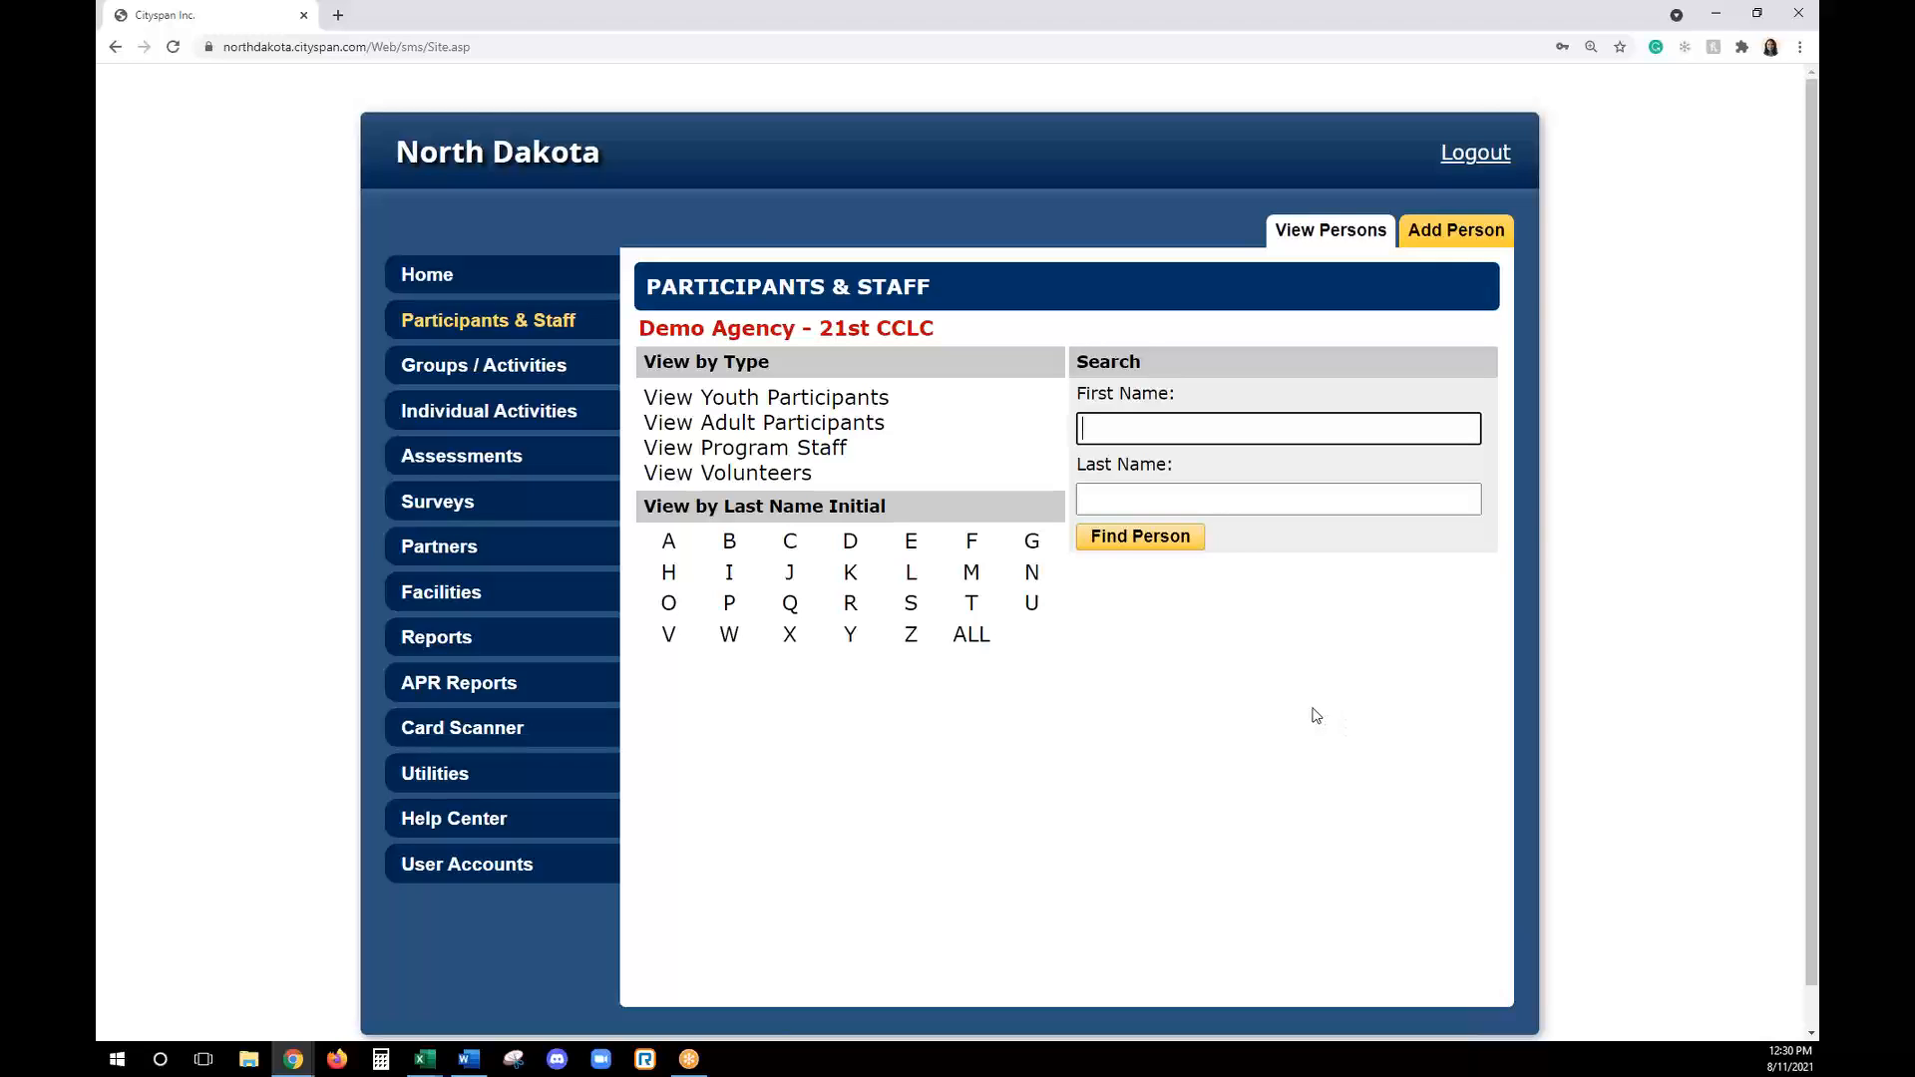
left_click(1462, 251)
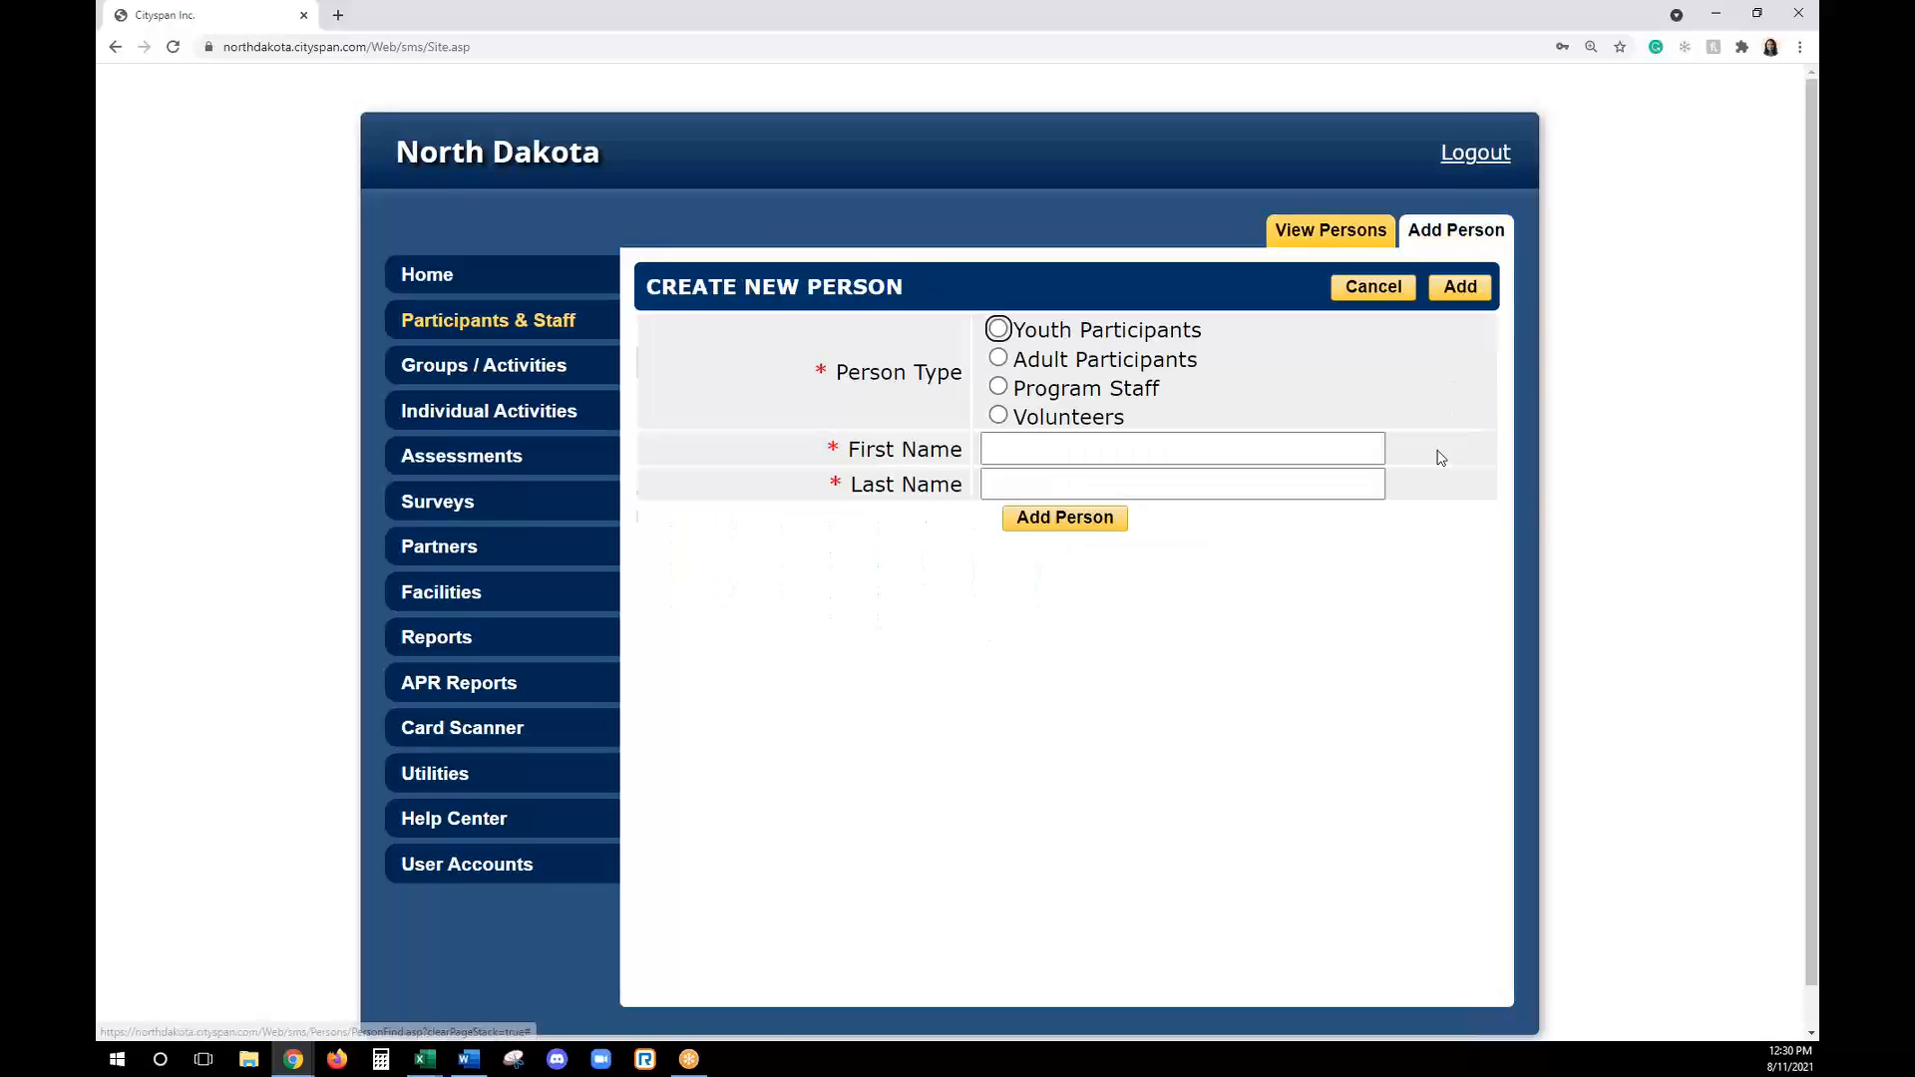
left_click(998, 389)
left_click(1056, 453)
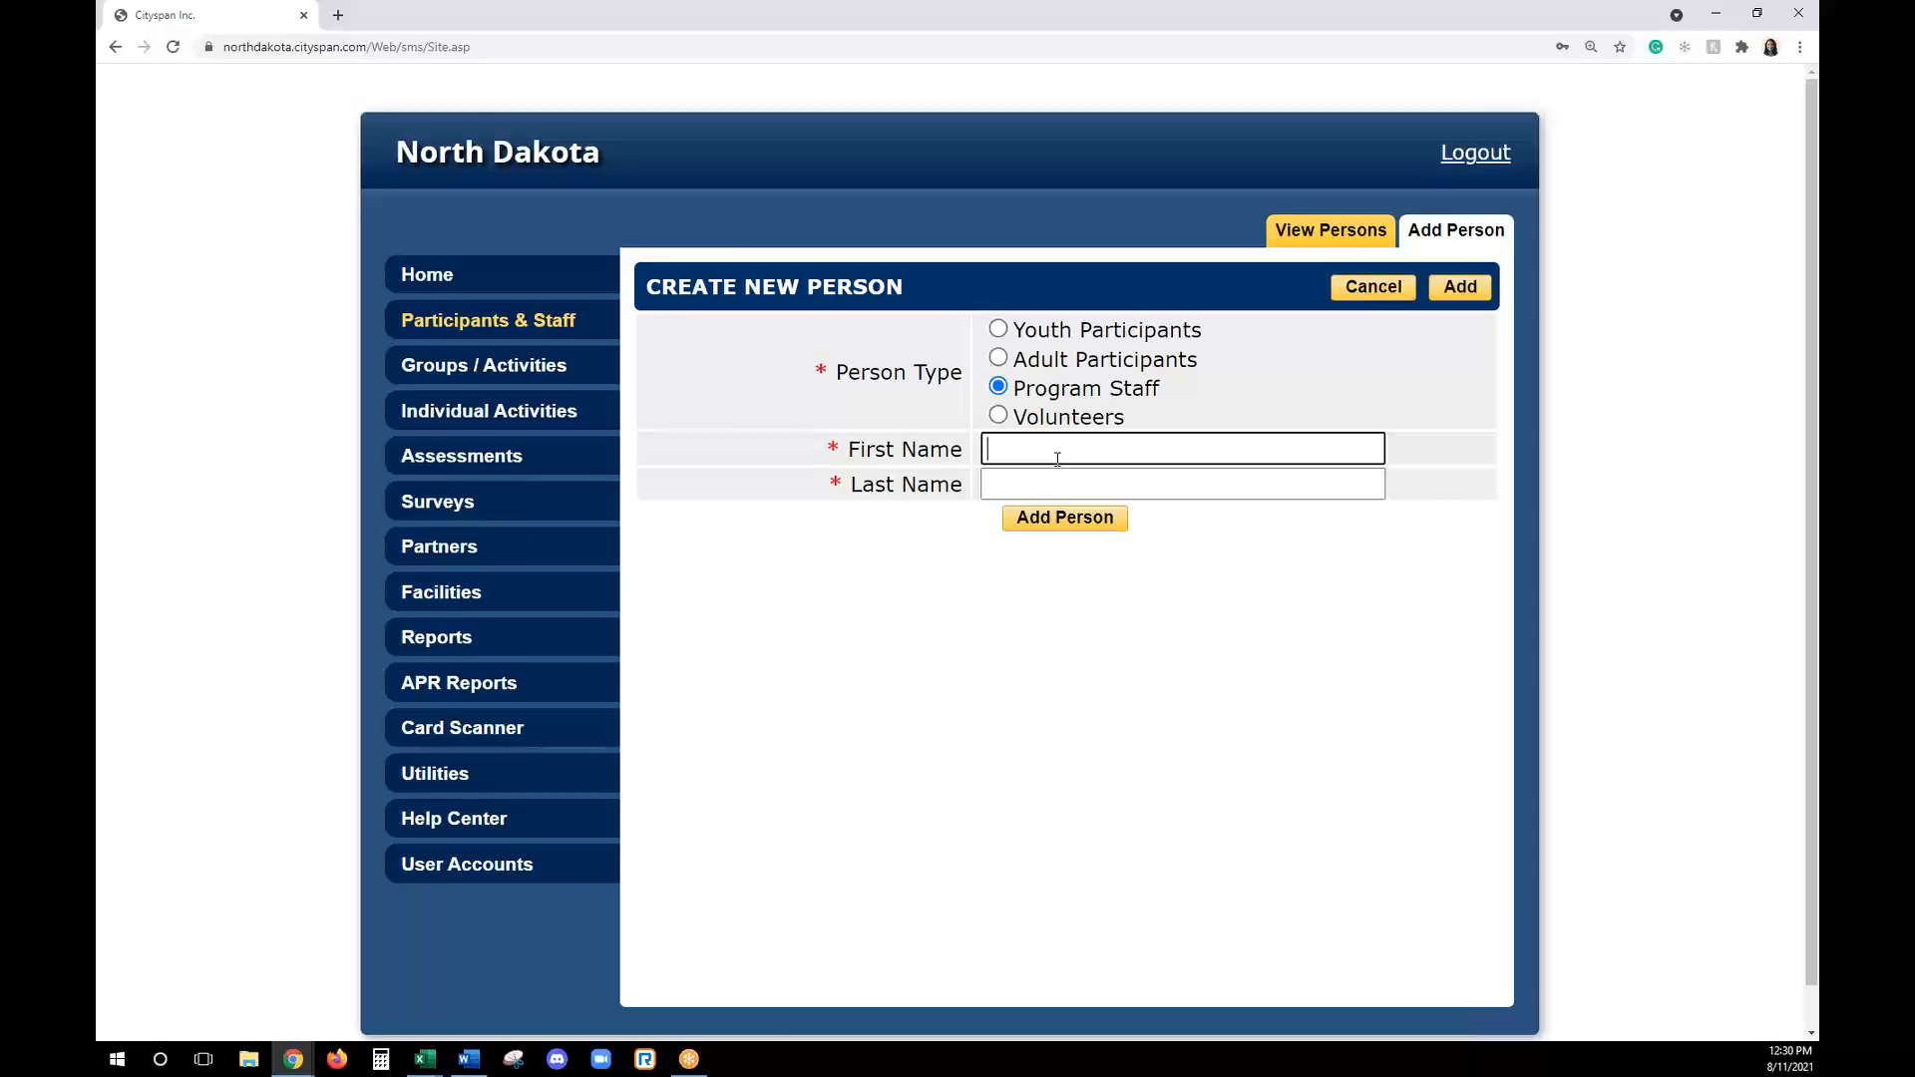
key("Tab")
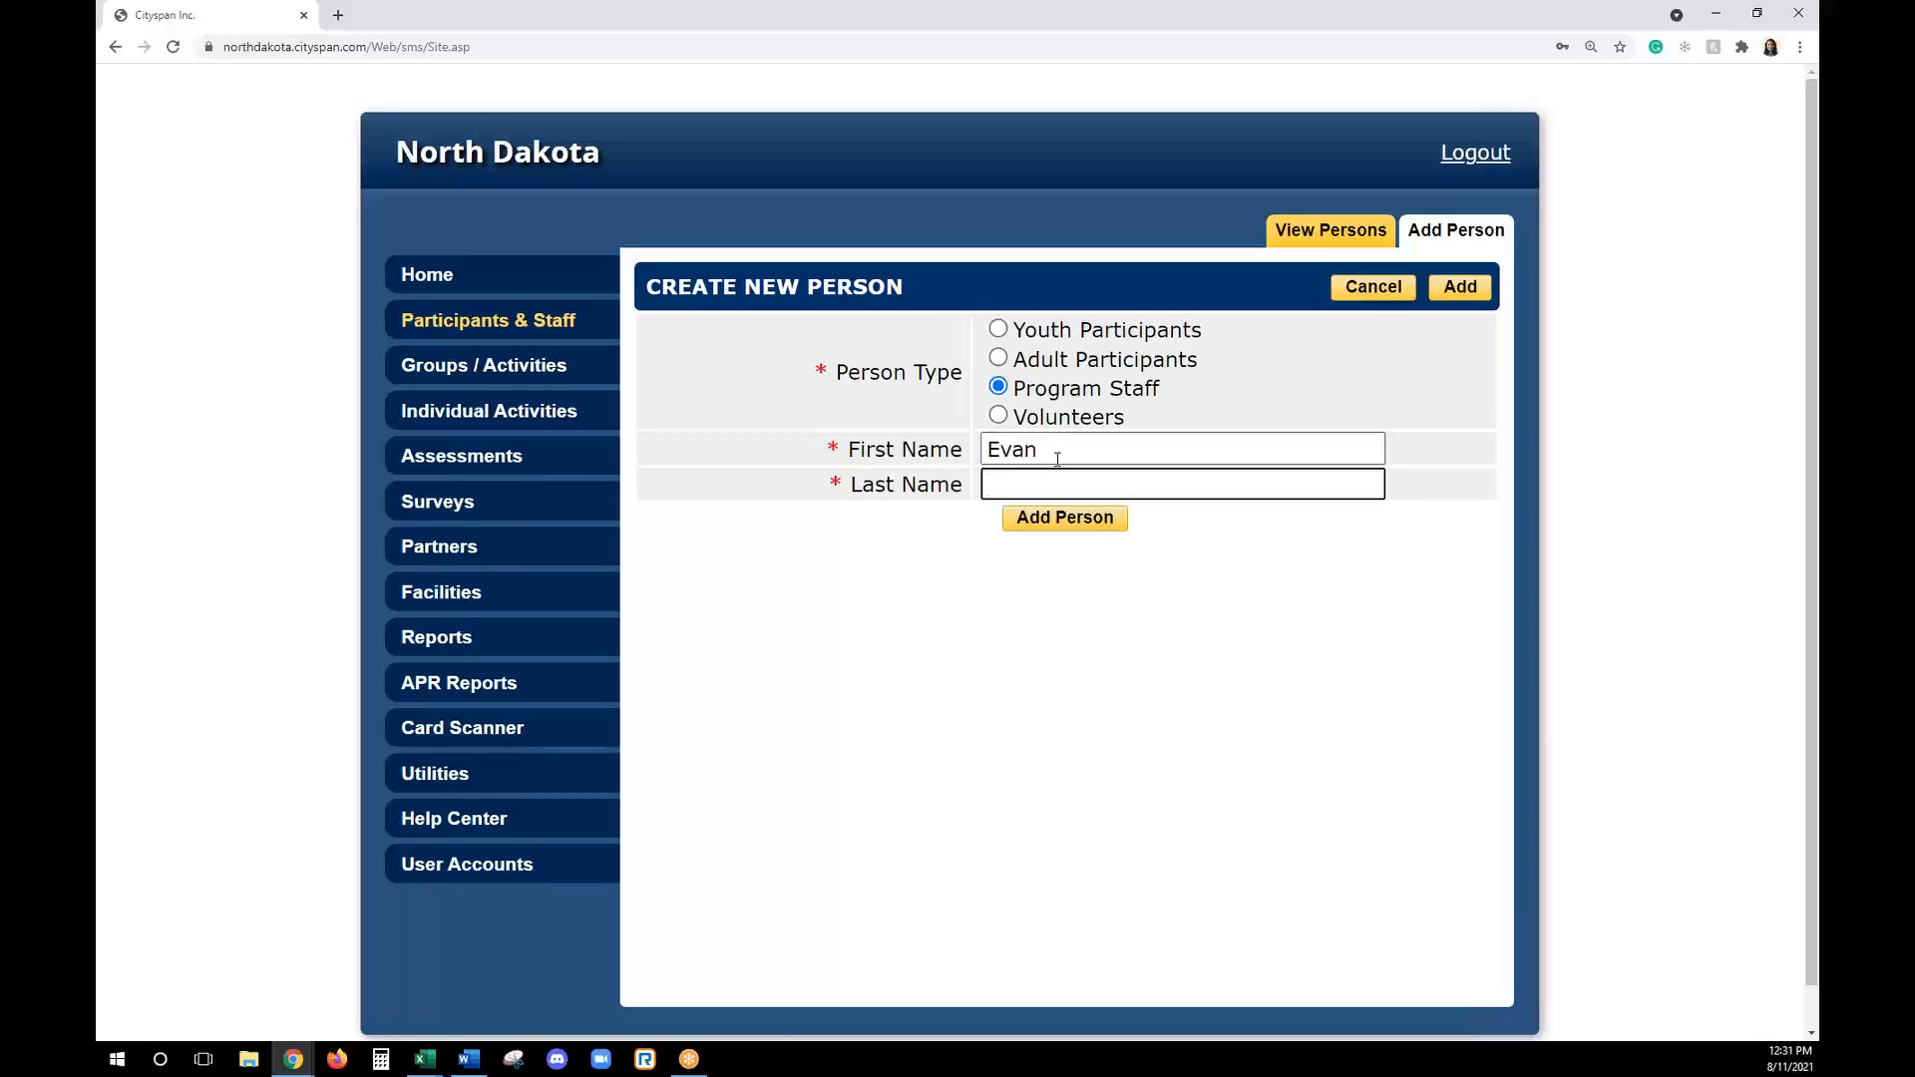
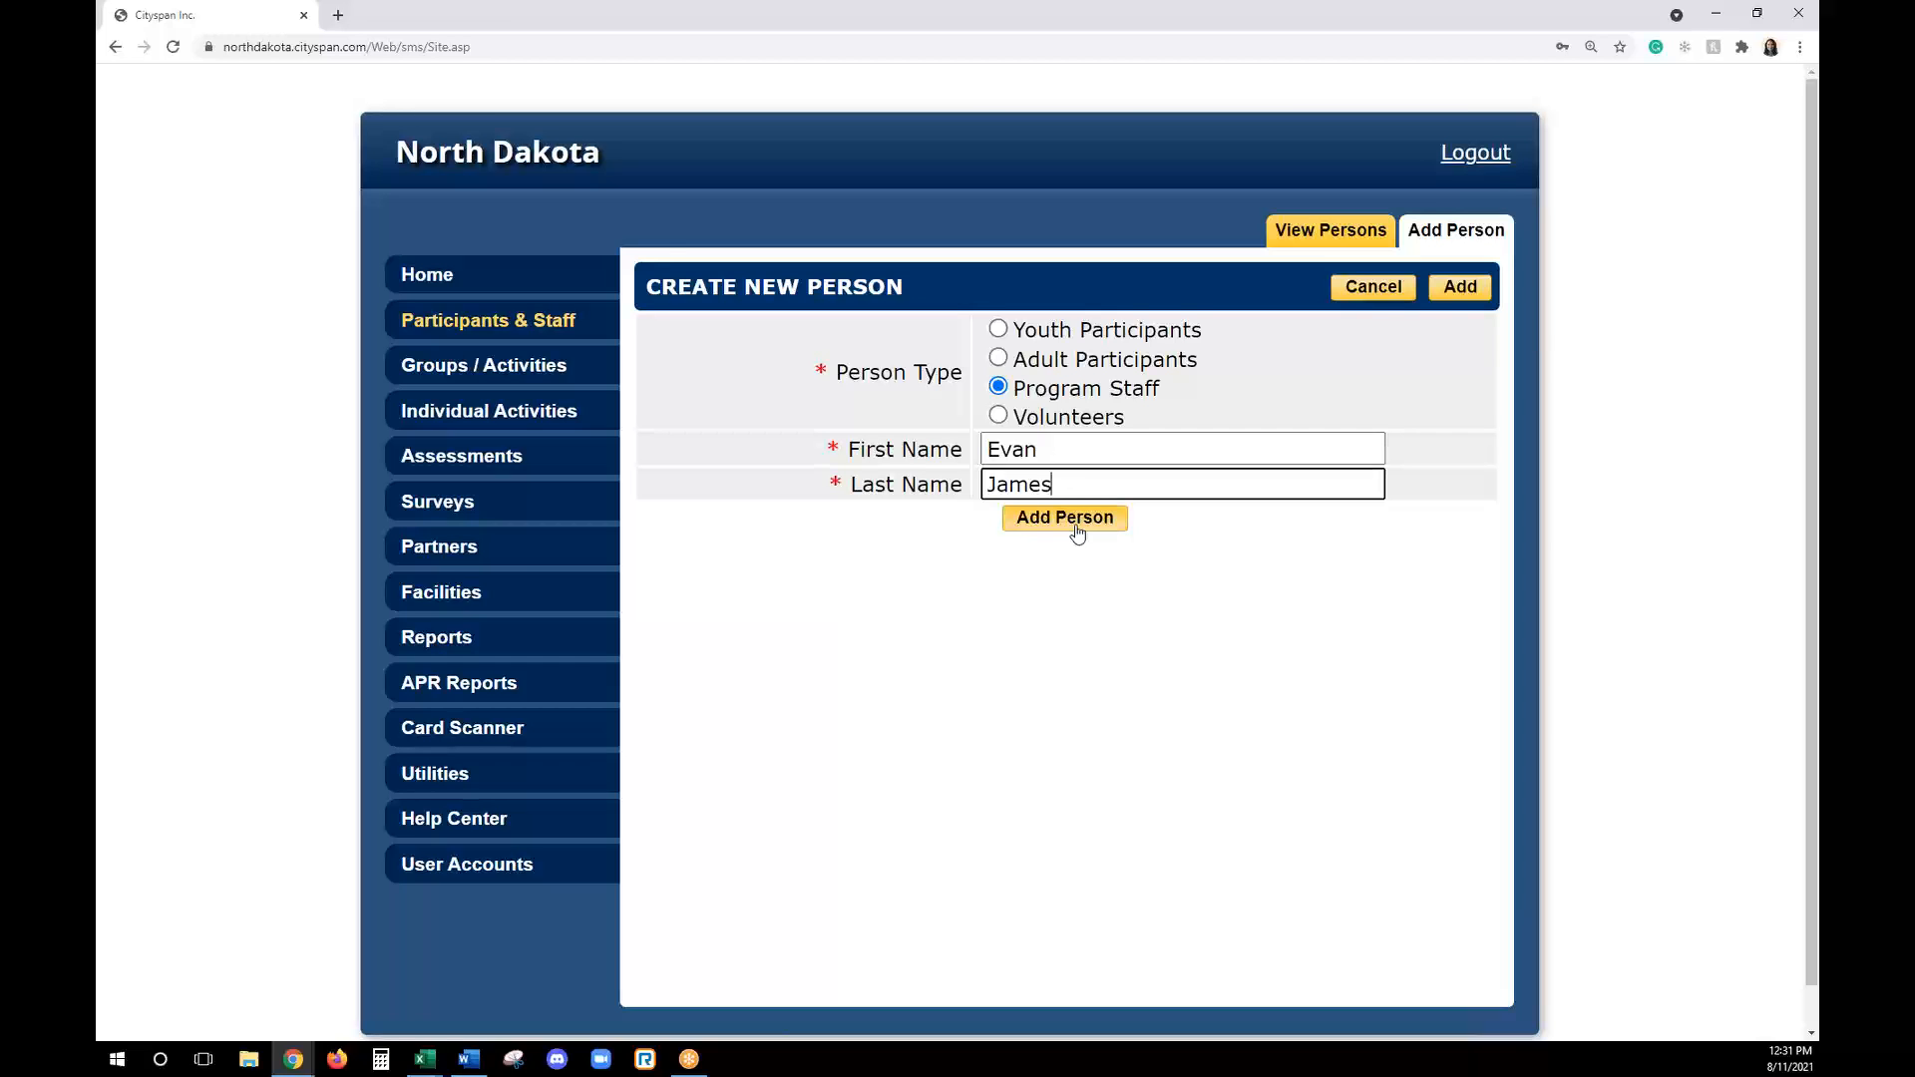
left_click(1075, 519)
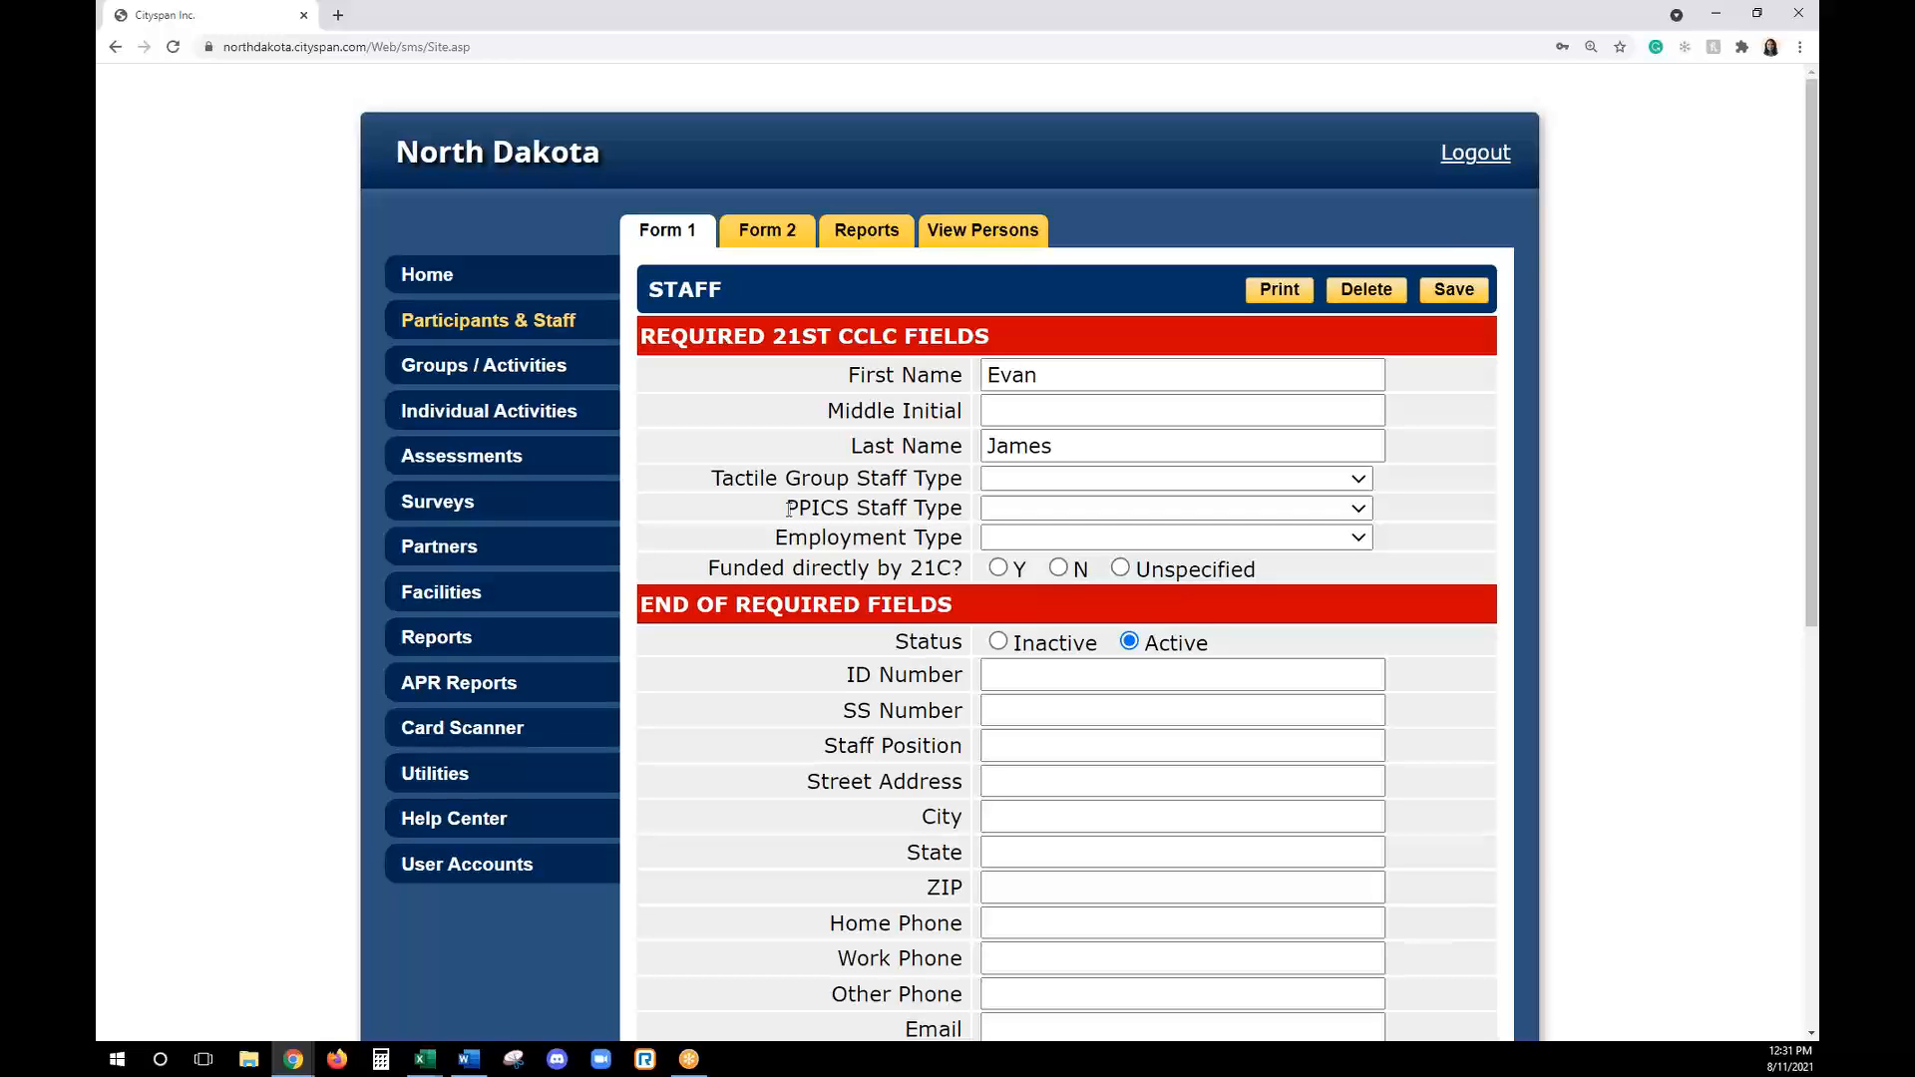
- Set the staff member's Tactile Group Staff Type to School Day Teachers, Employment Type to Paid and Funded directly by 21C to Y
left_click_drag(711, 480, 959, 481)
left_click(976, 475)
left_click(1008, 481)
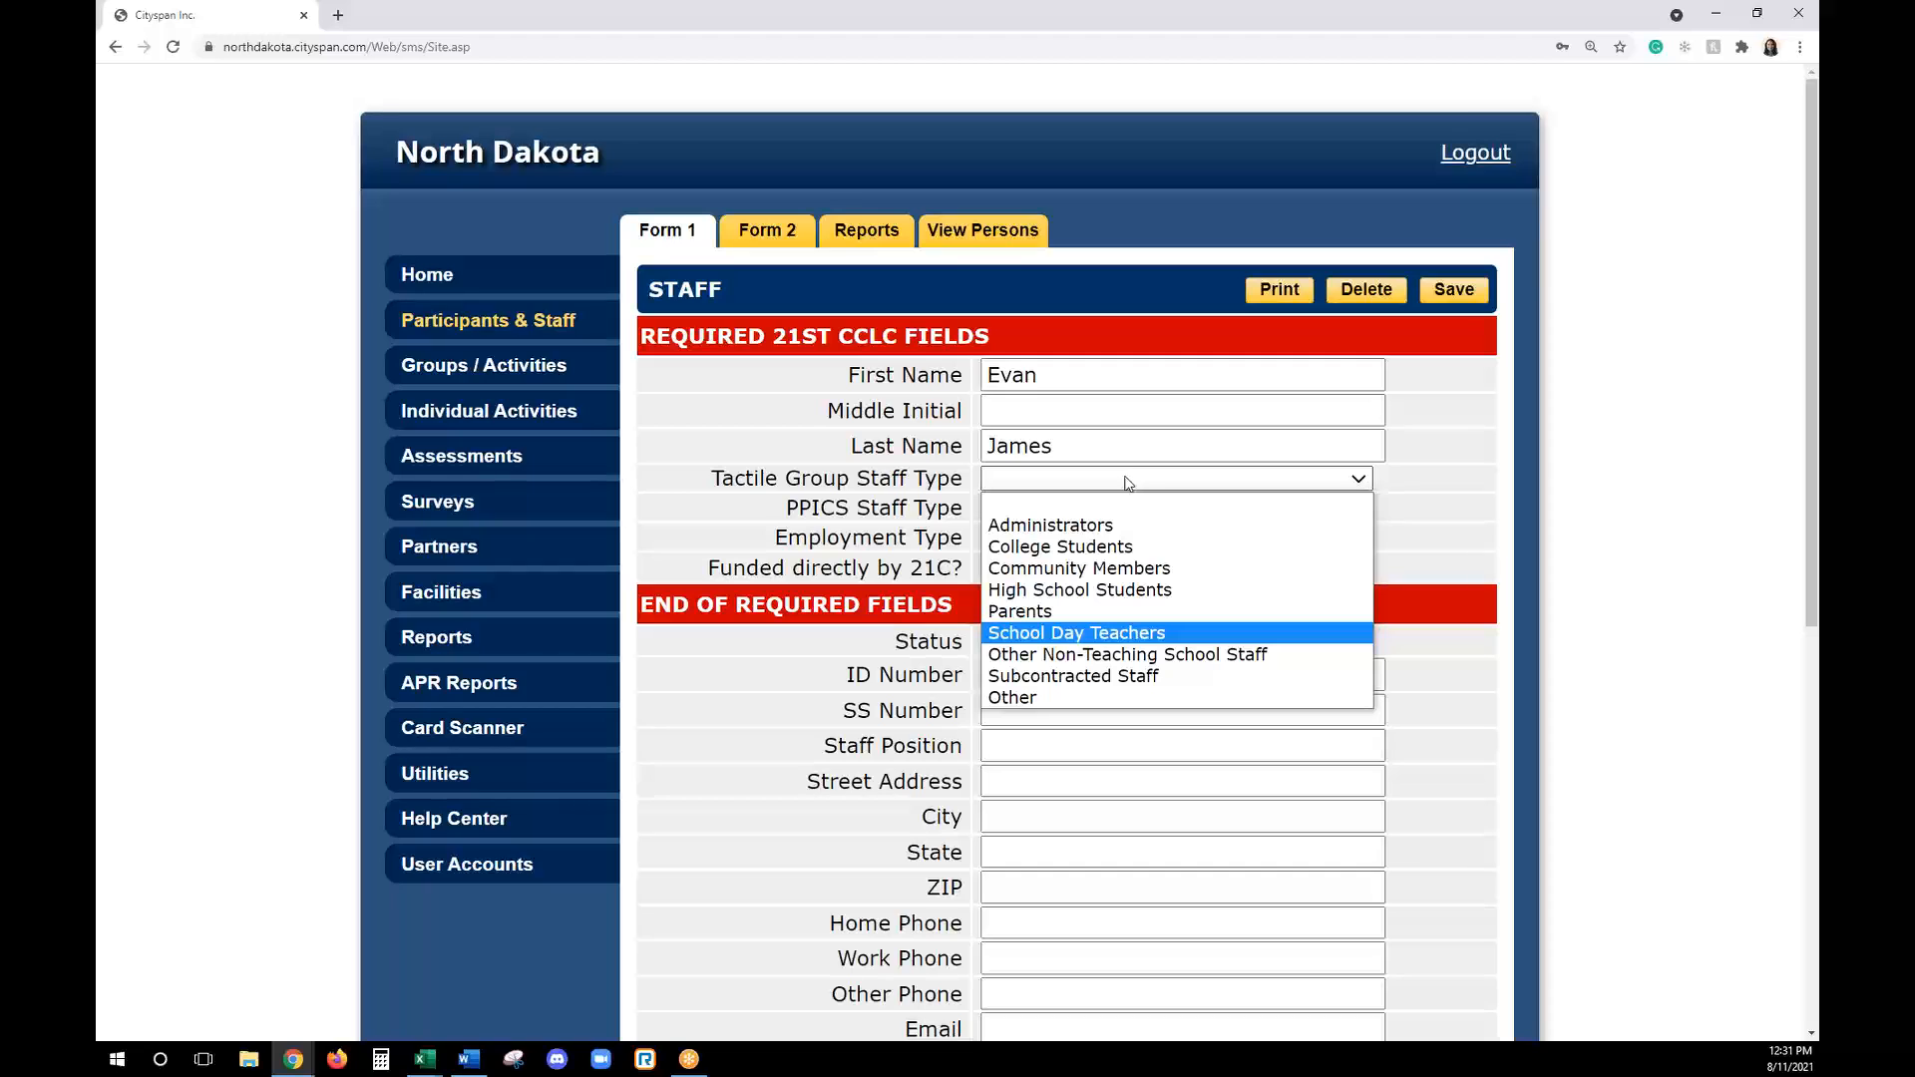
left_click(1033, 642)
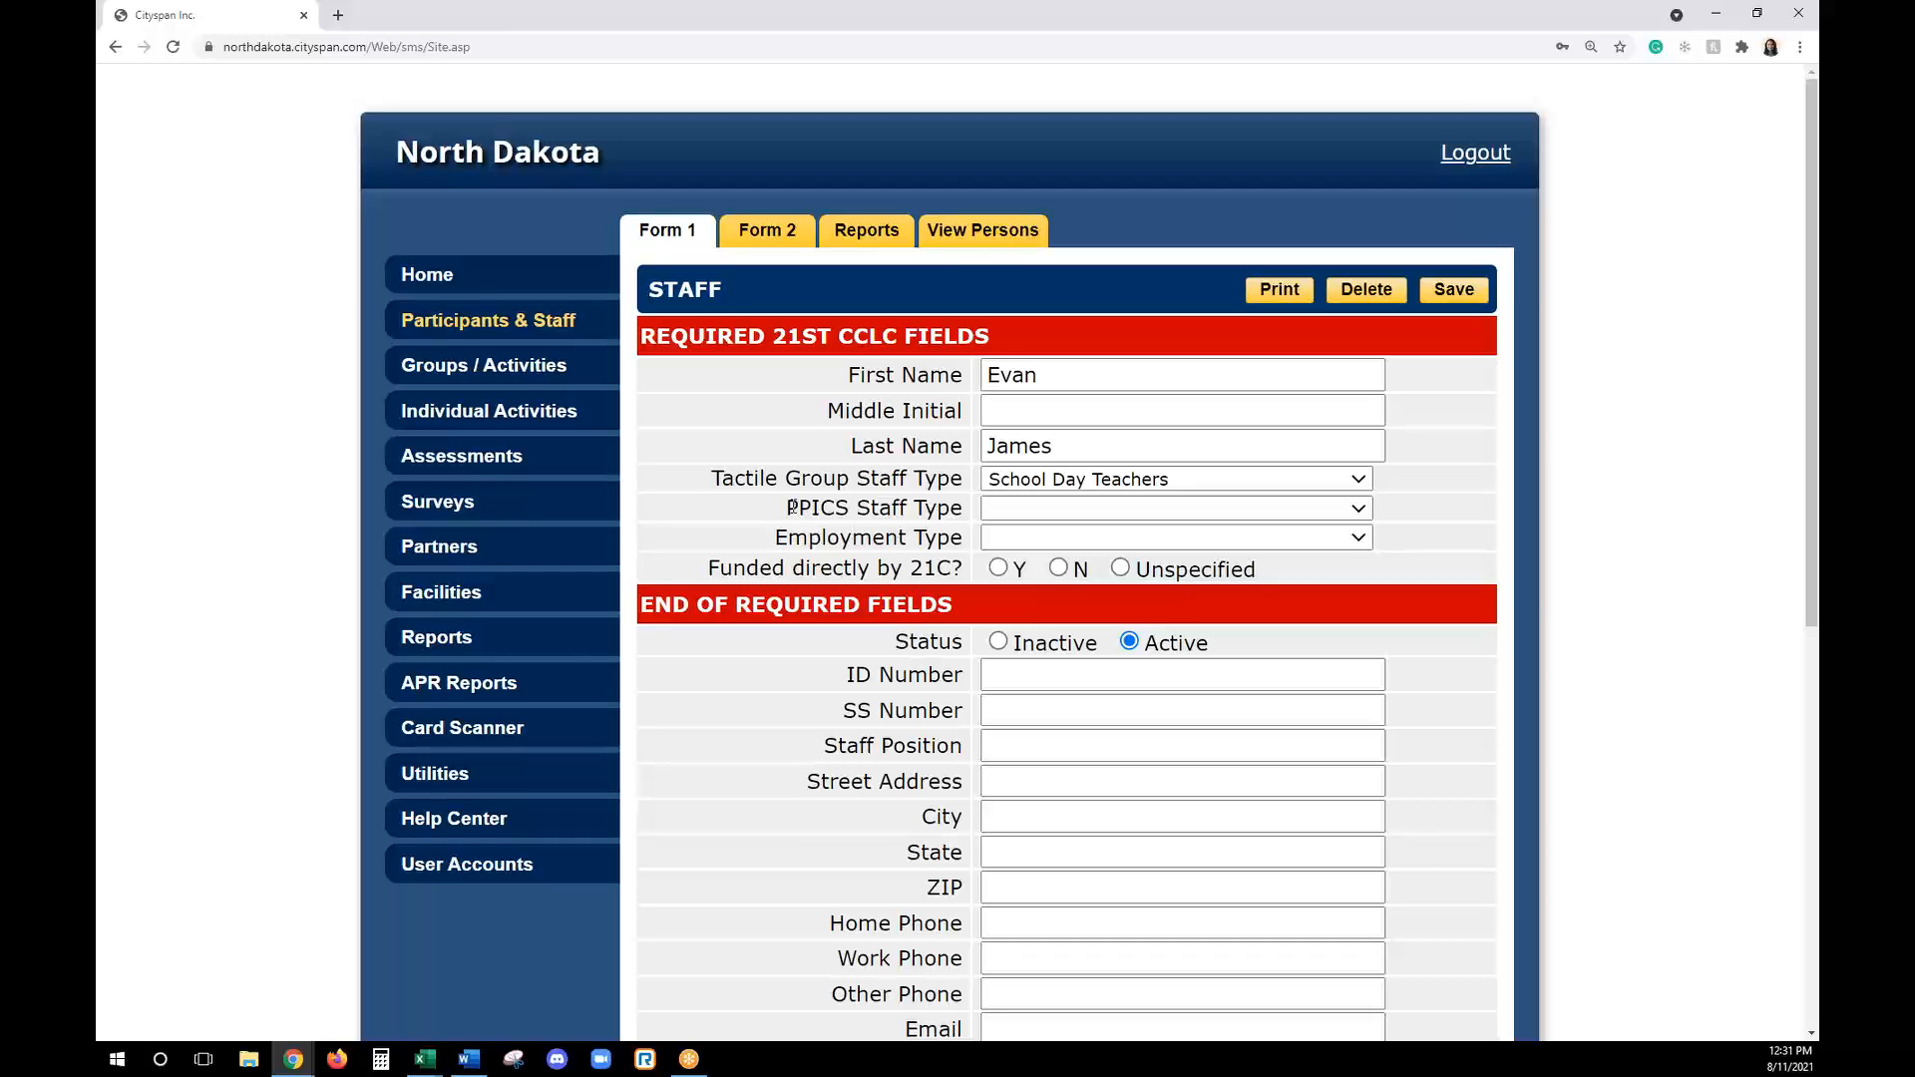
left_click(1004, 546)
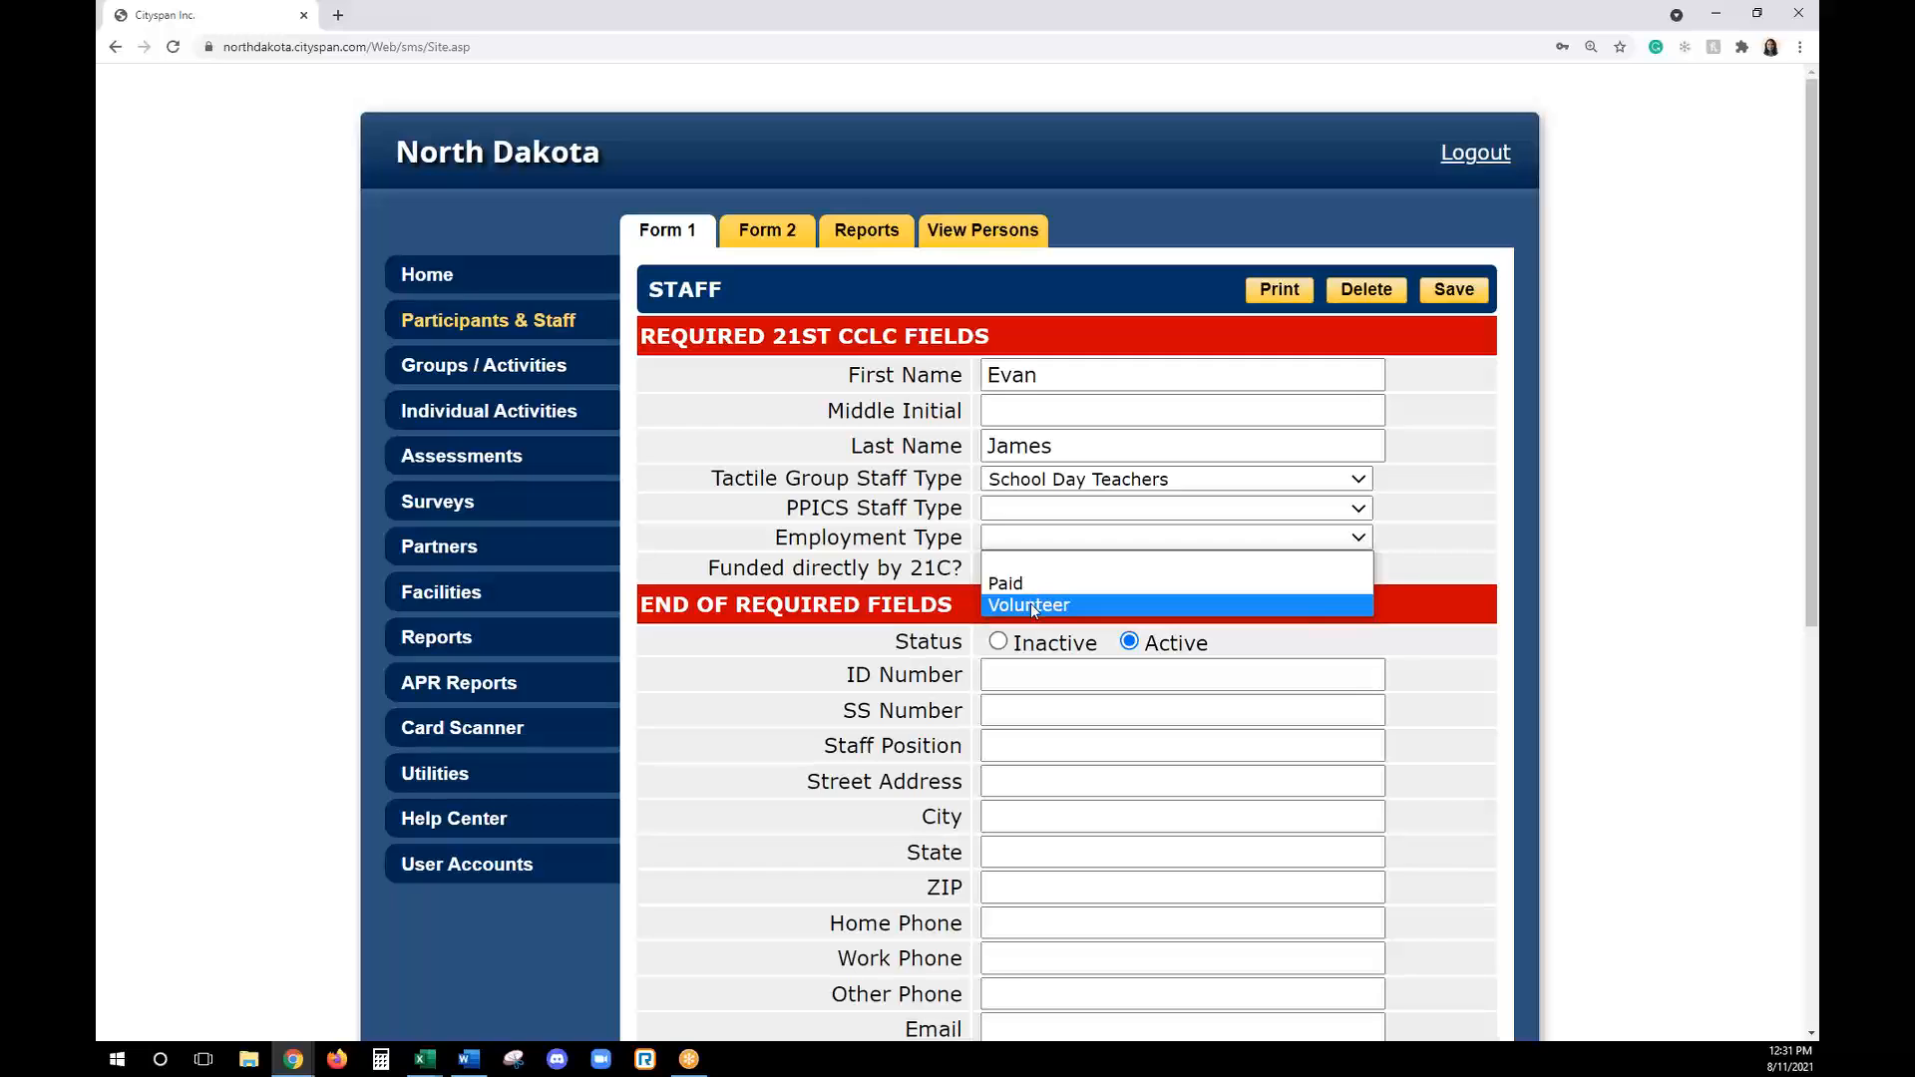
left_click(1027, 583)
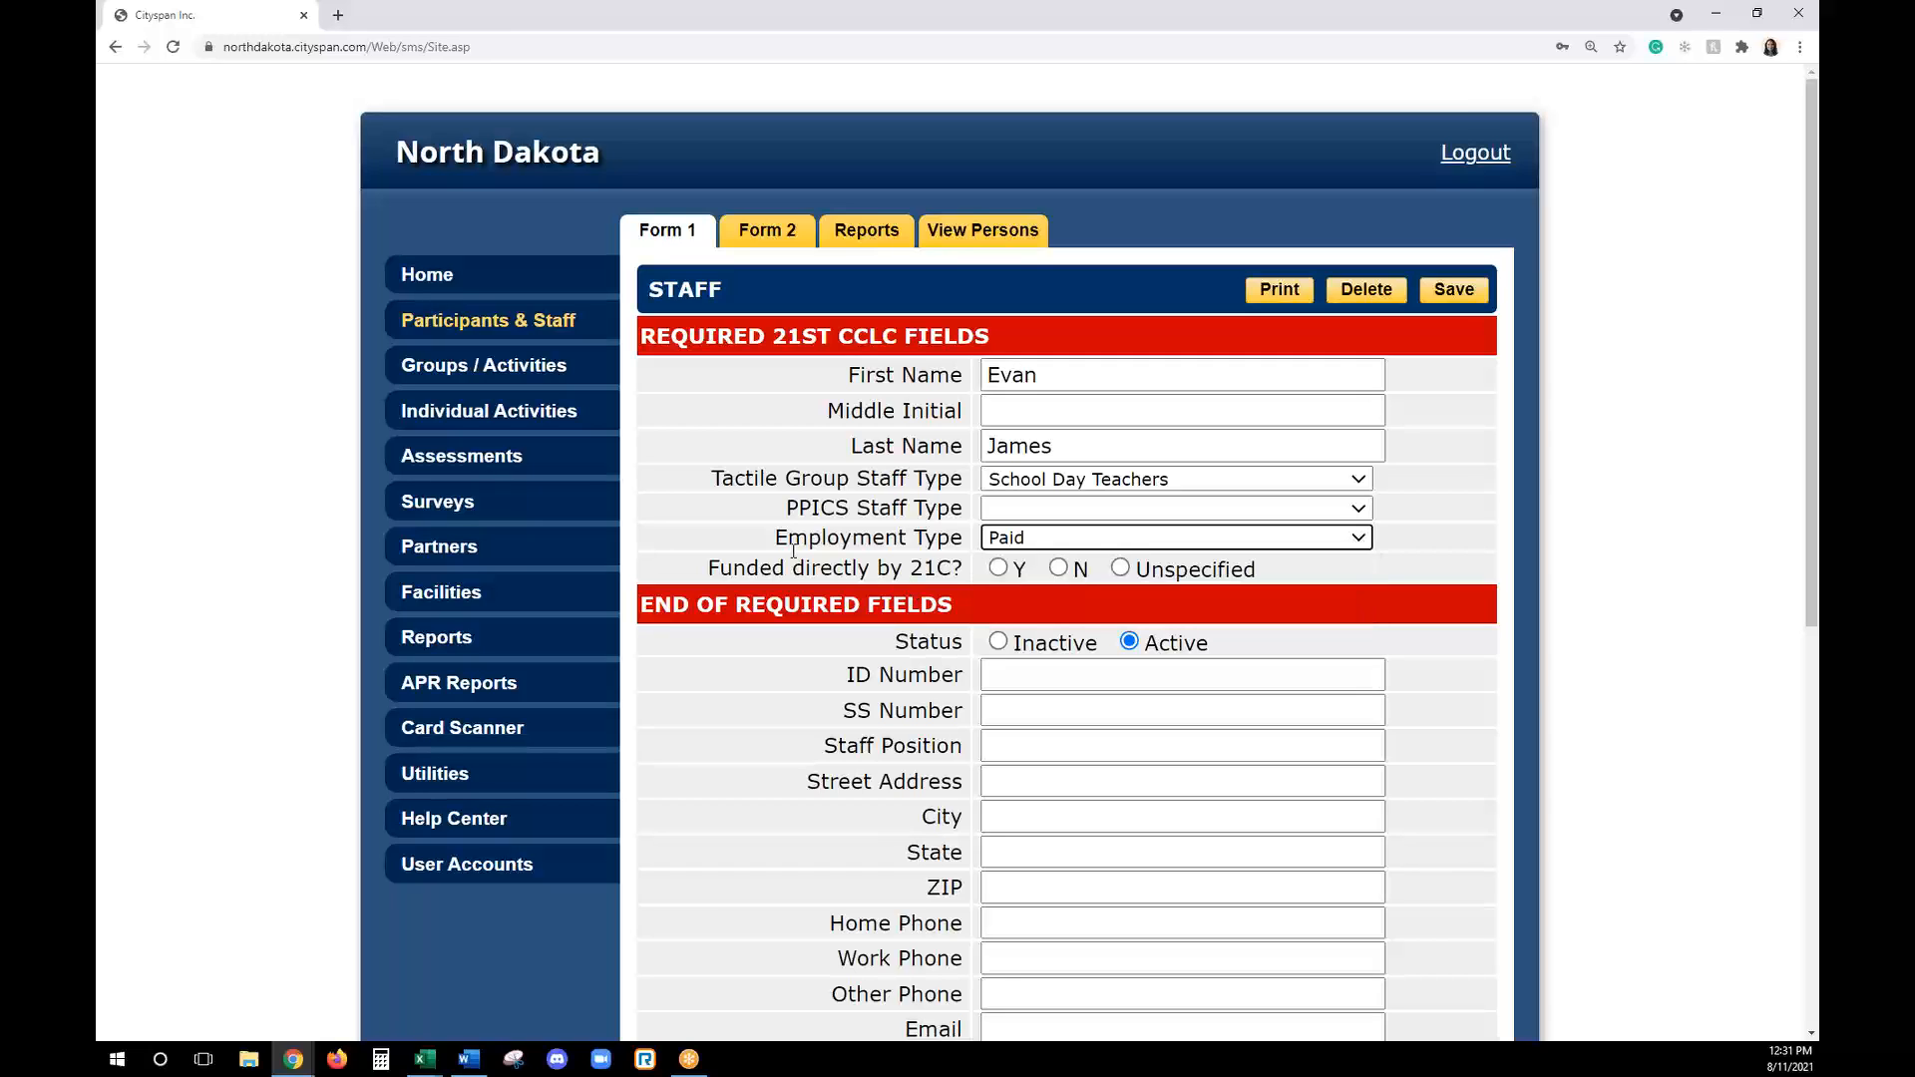
left_click(998, 568)
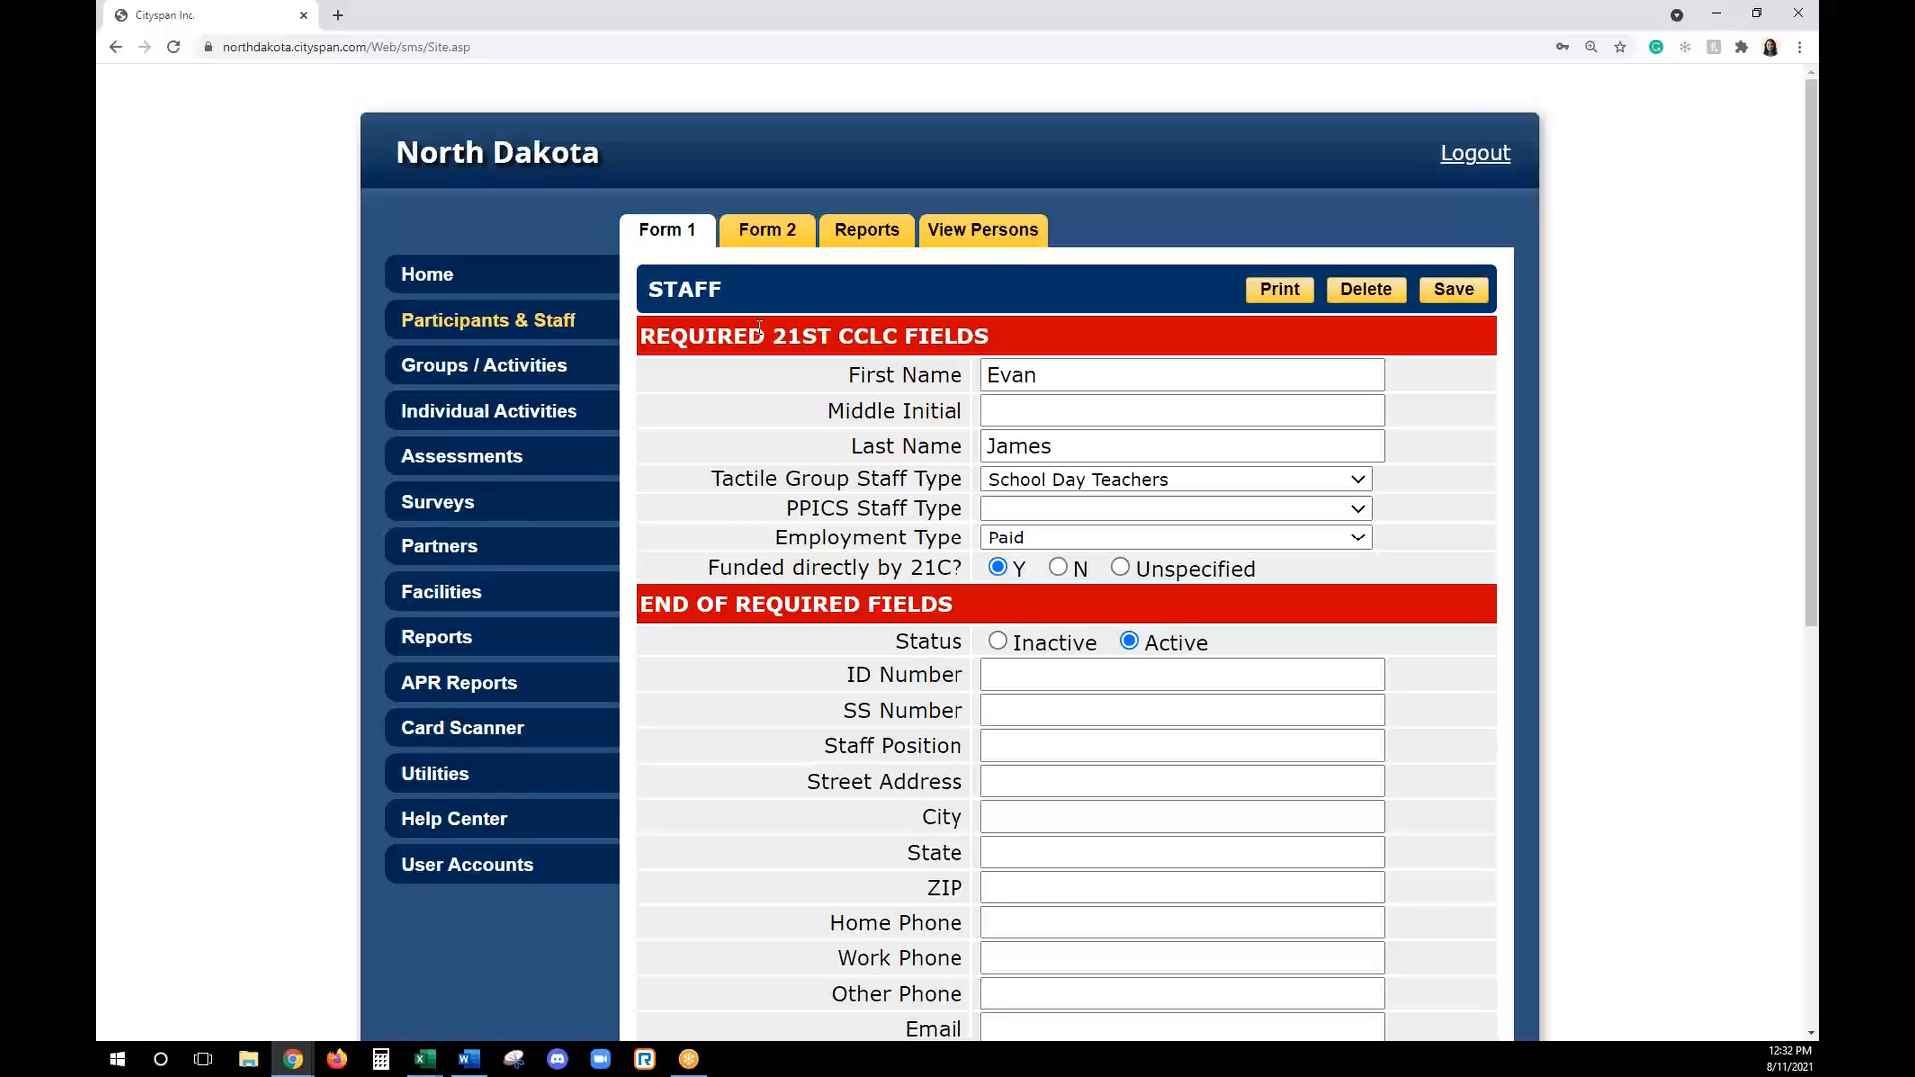
- Review the staff form's optional fields, and the Middle Initial and PPICS Staff Type entries in the required section
scroll(851, 611, "down", 3)
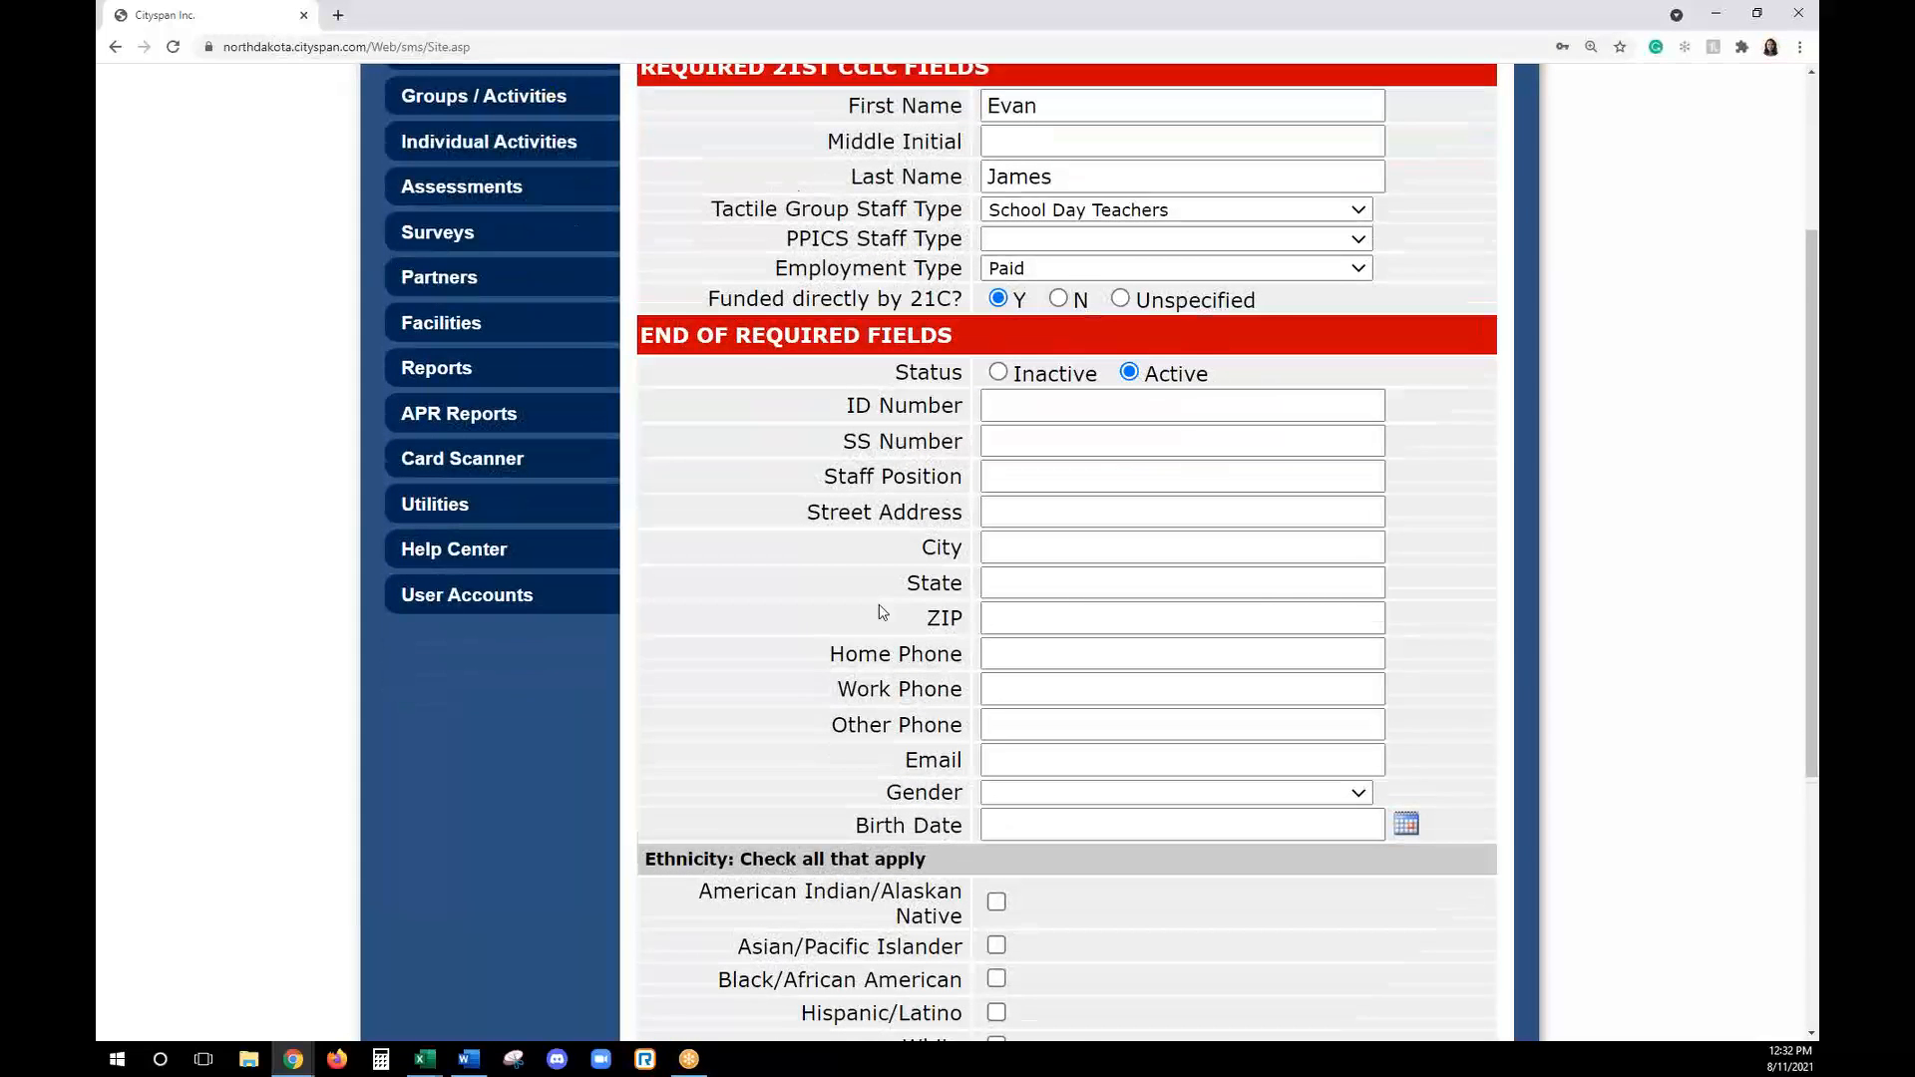
scroll(881, 611, "down", 2)
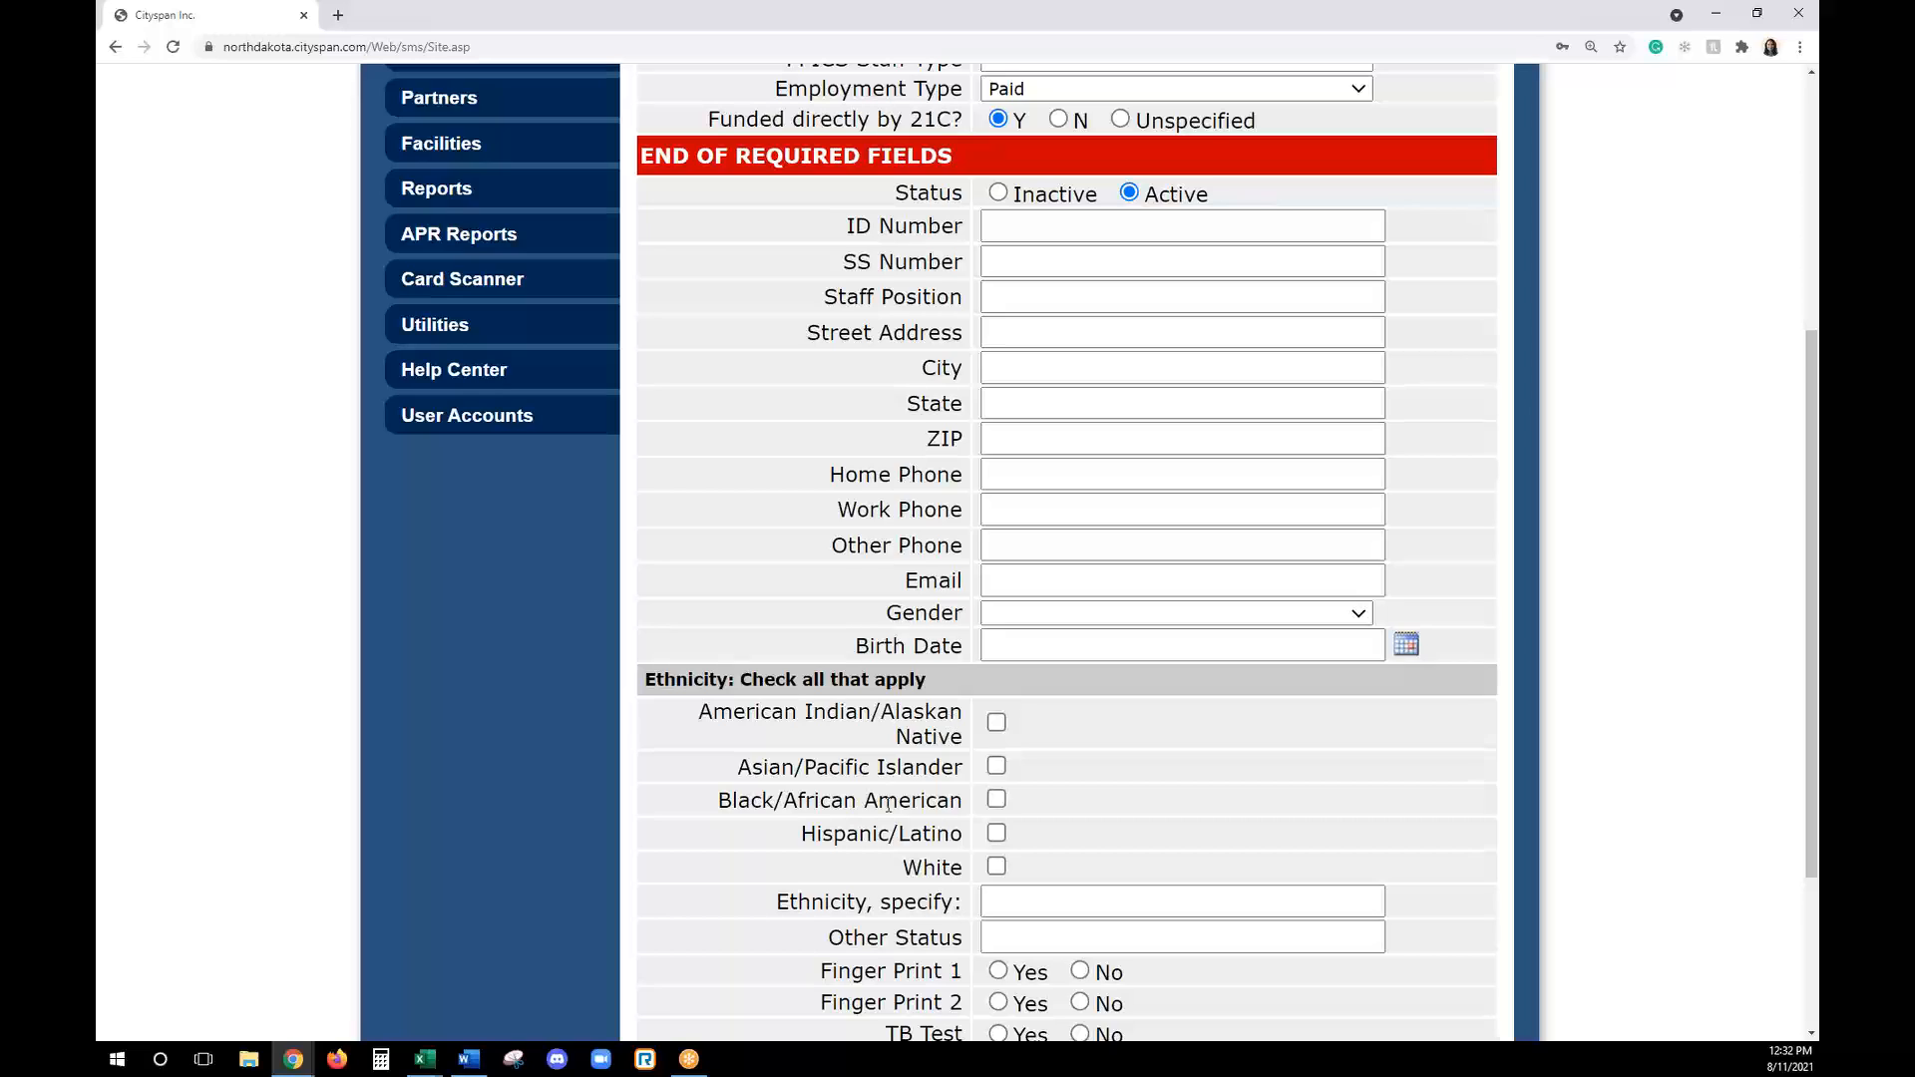
scroll(887, 804, "down", 3)
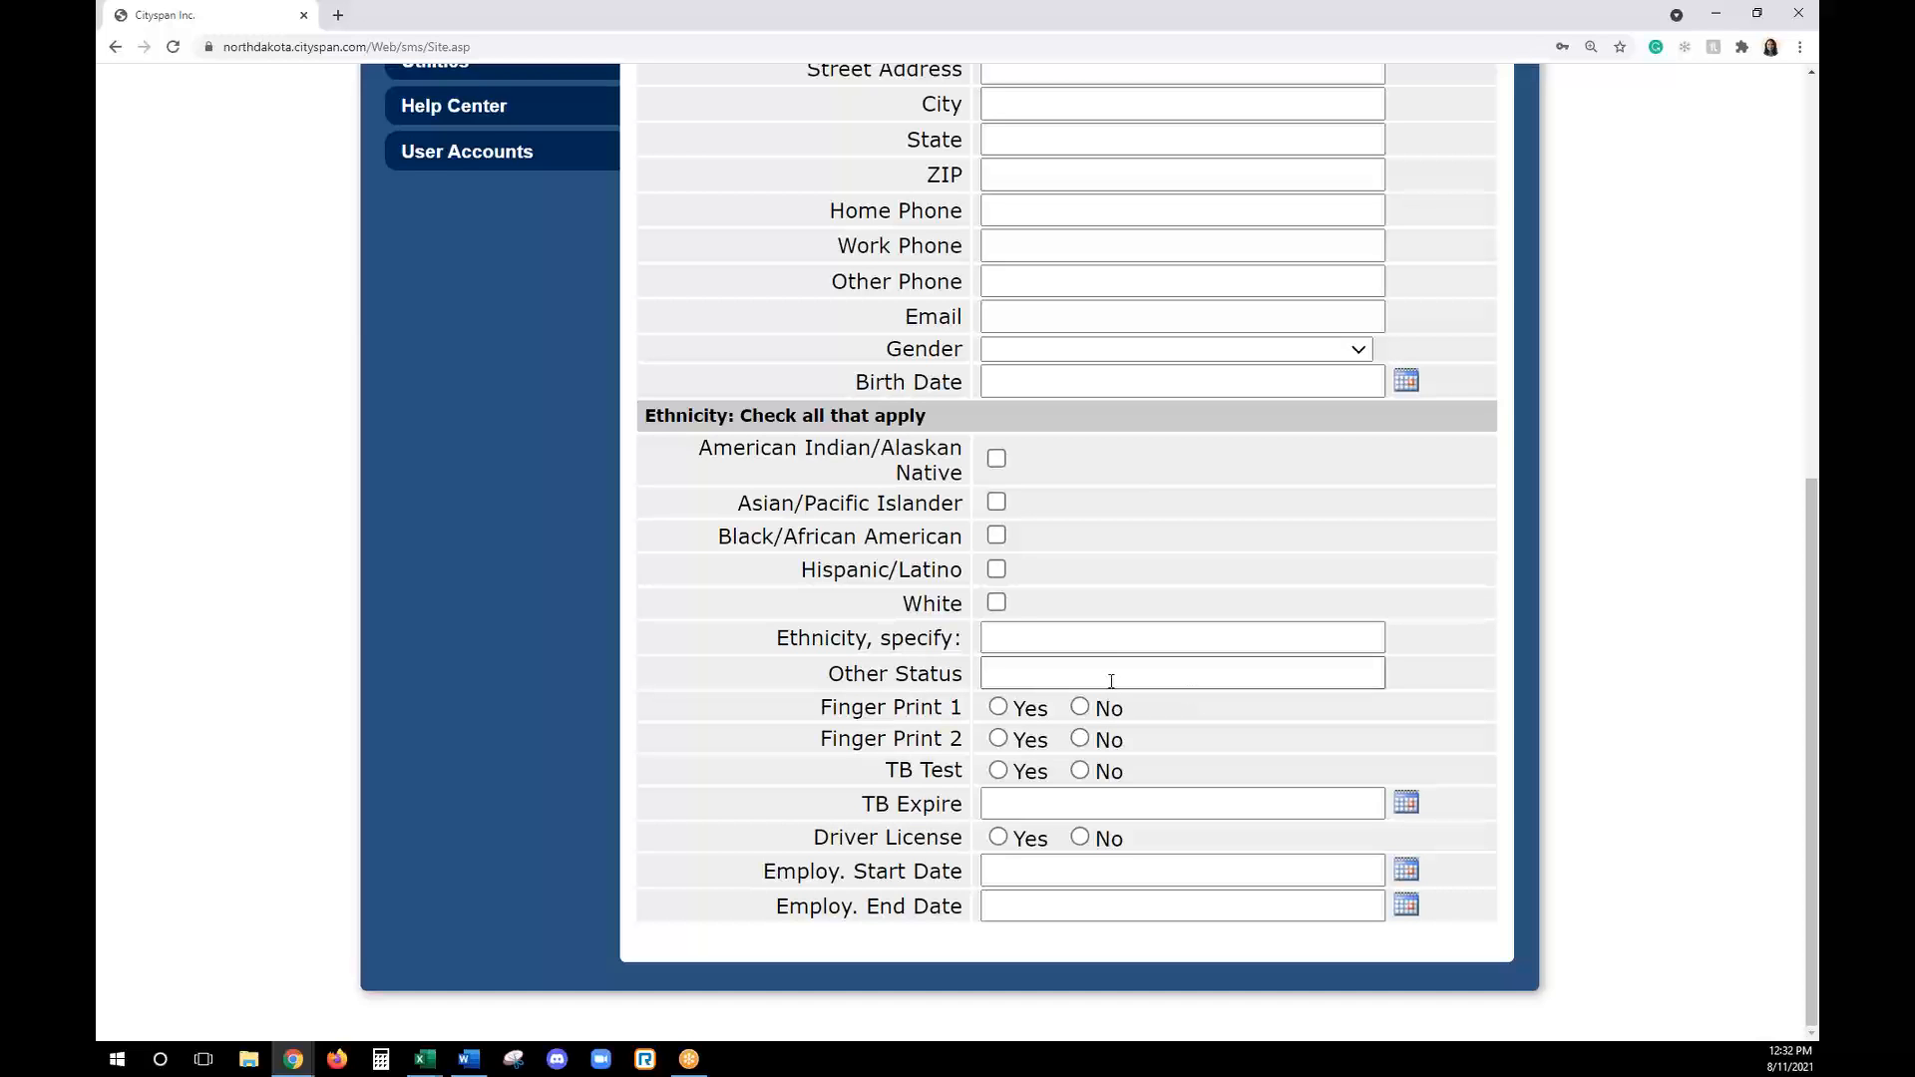
scroll(1111, 680, "up", 6)
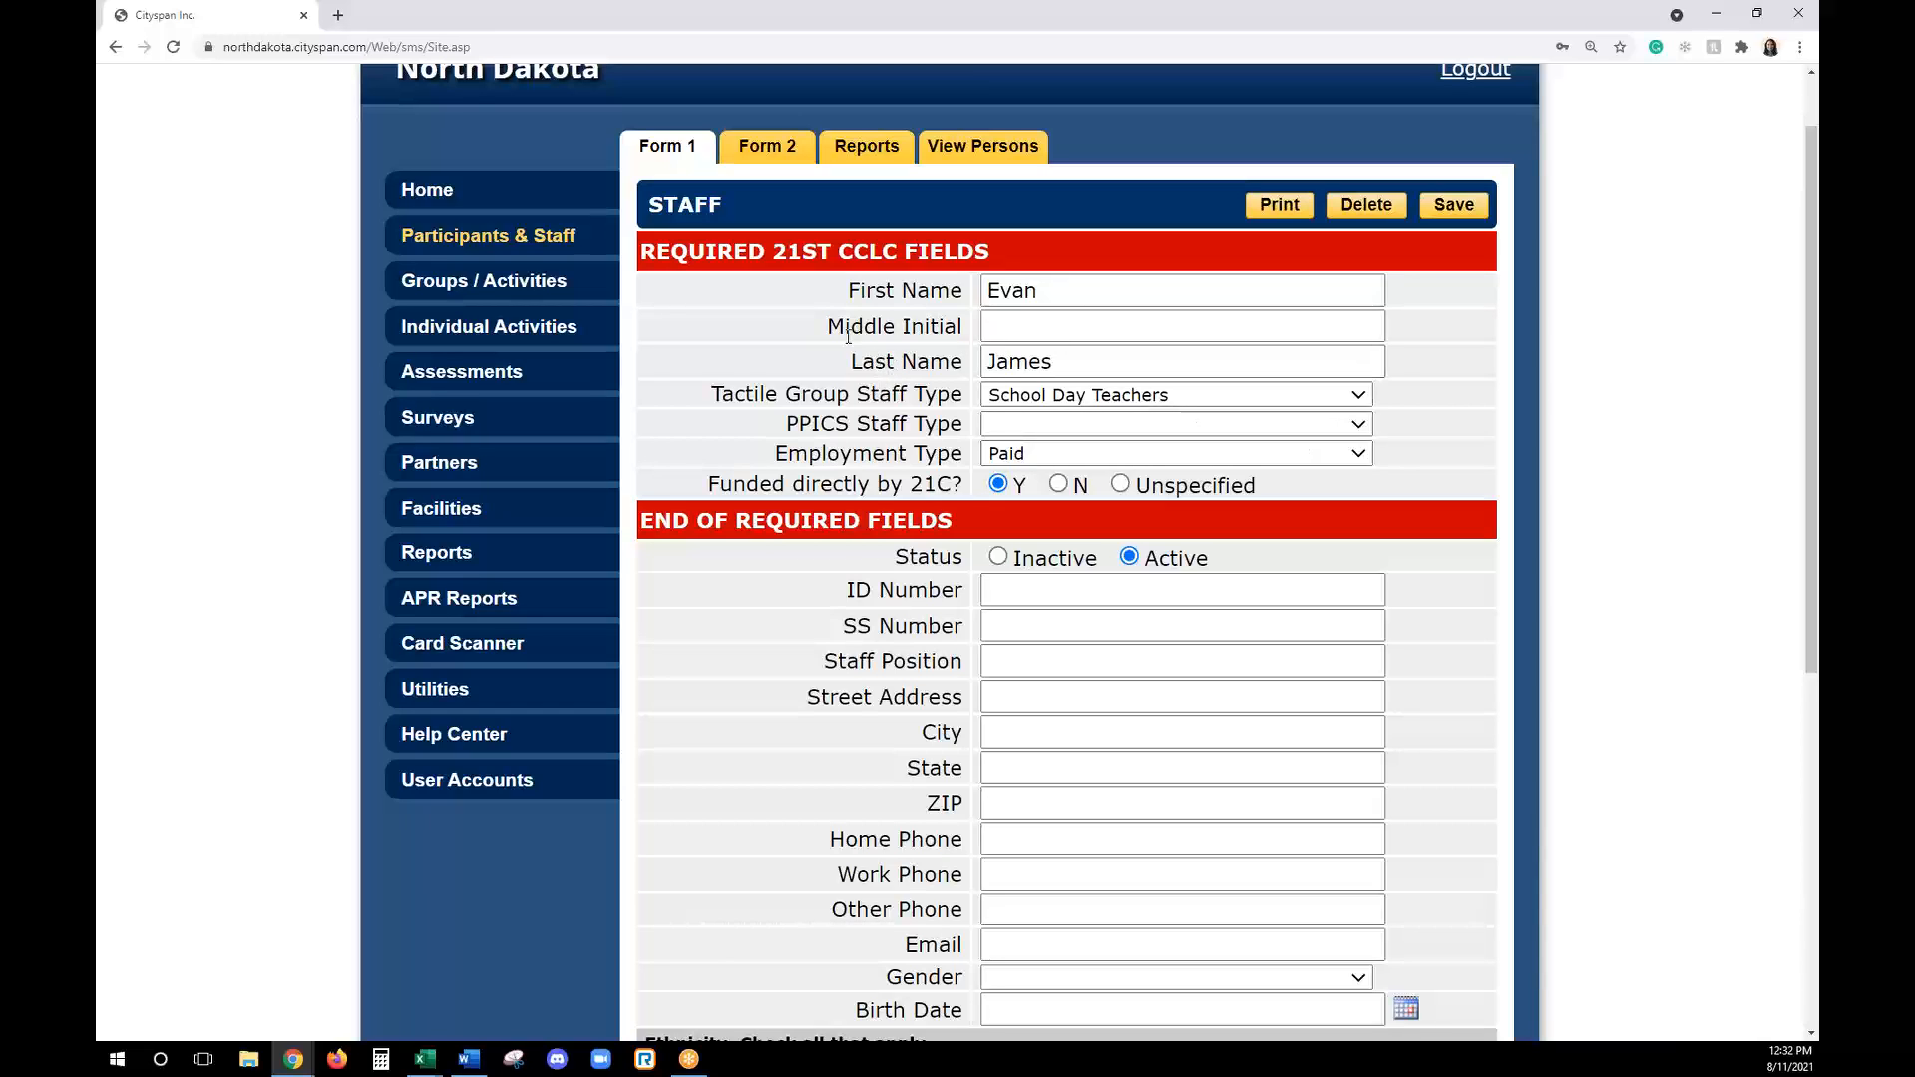
left_click_drag(831, 338, 980, 340)
left_click(977, 336)
left_click_drag(791, 423, 963, 425)
left_click(818, 428)
key("alt+Tab")
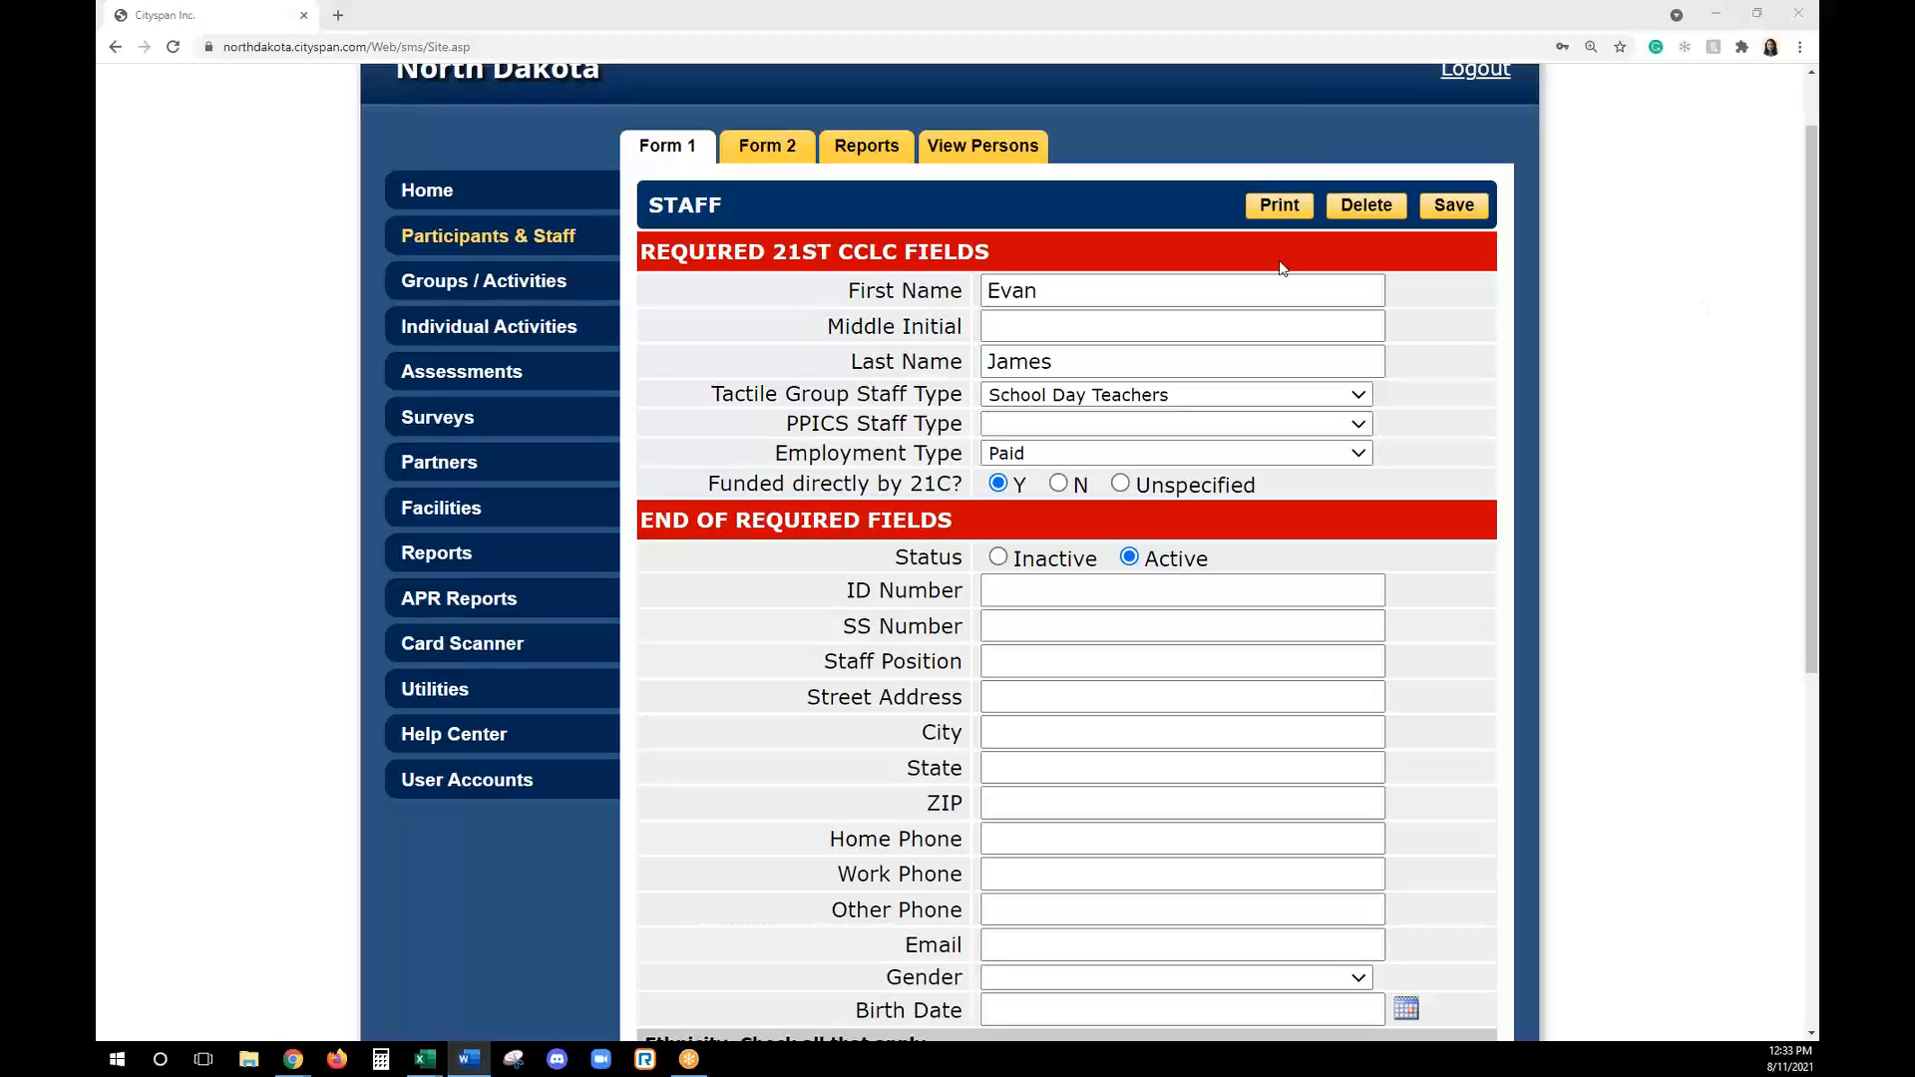
- Review the staff member's Form 2 emergency and medical fields and available staff reports, and return to the persons overview
left_click(788, 151)
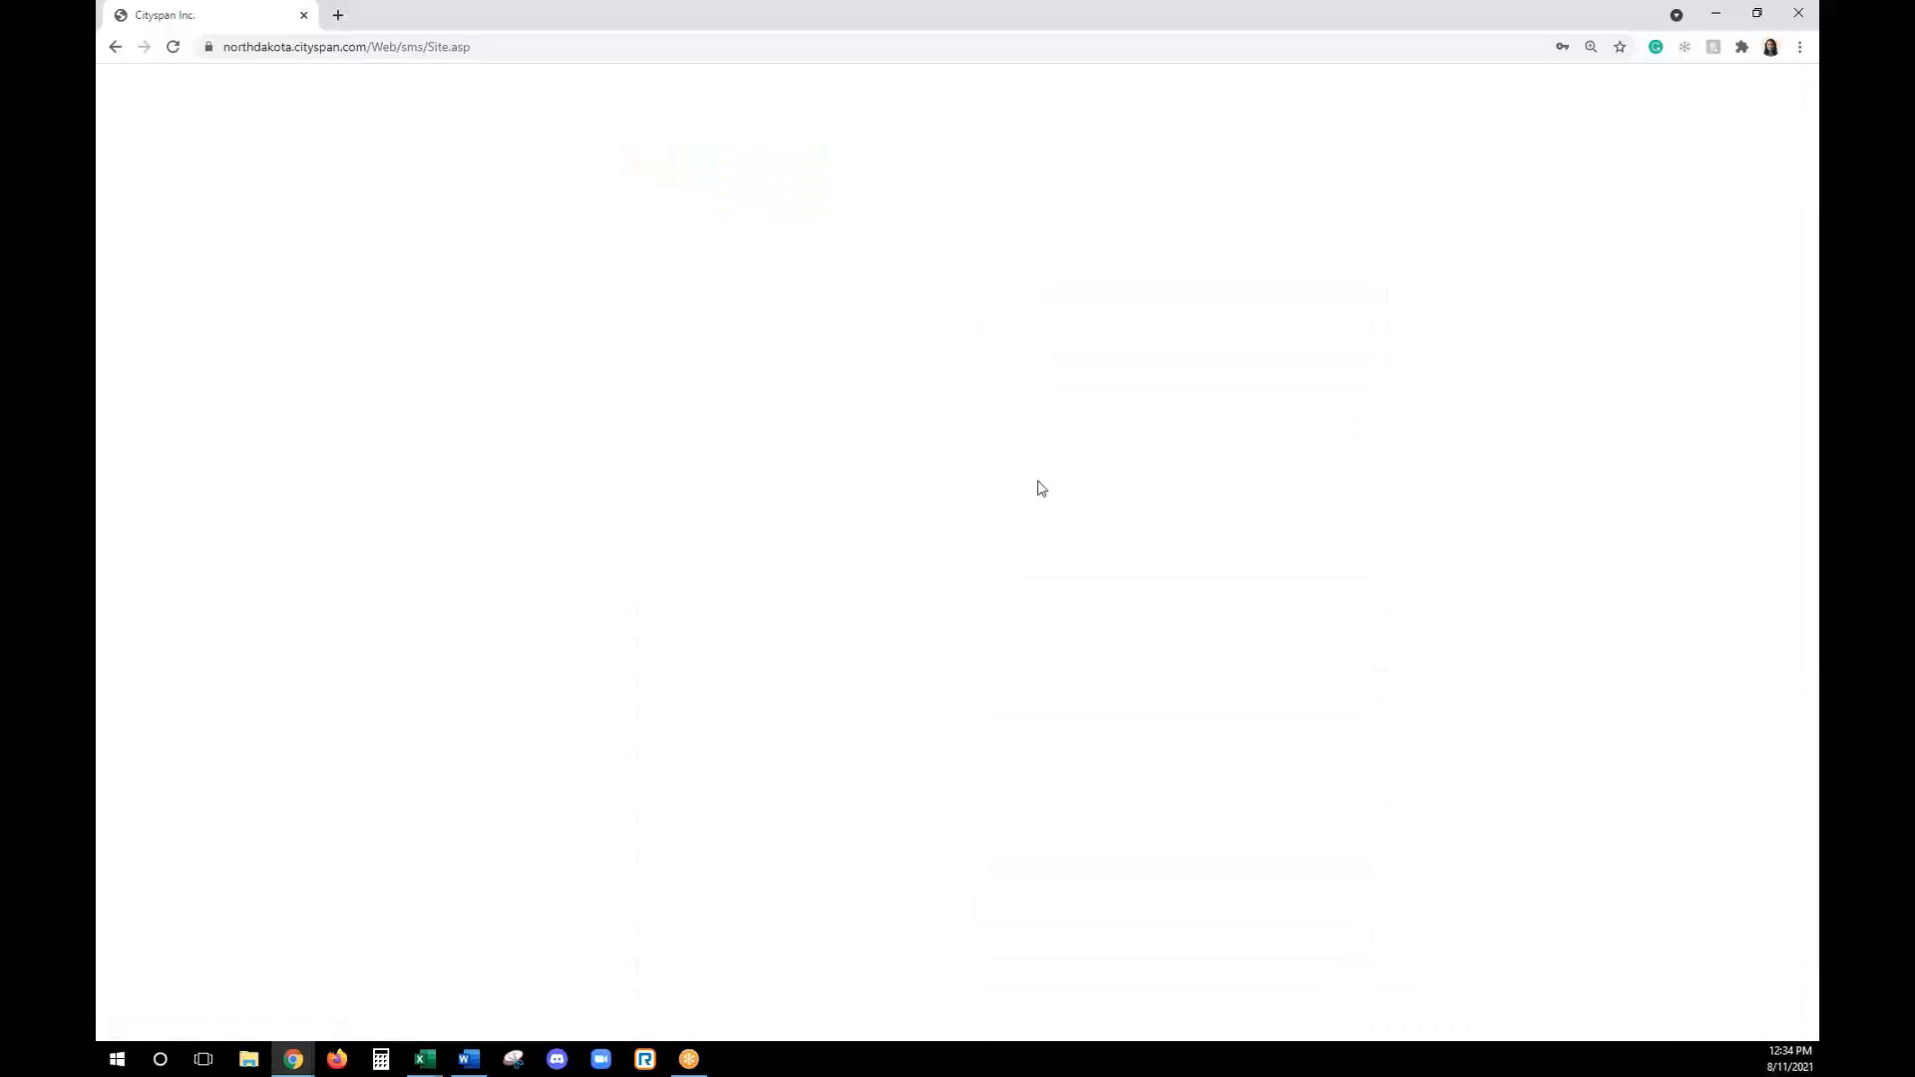
scroll(1556, 609, "down", 4)
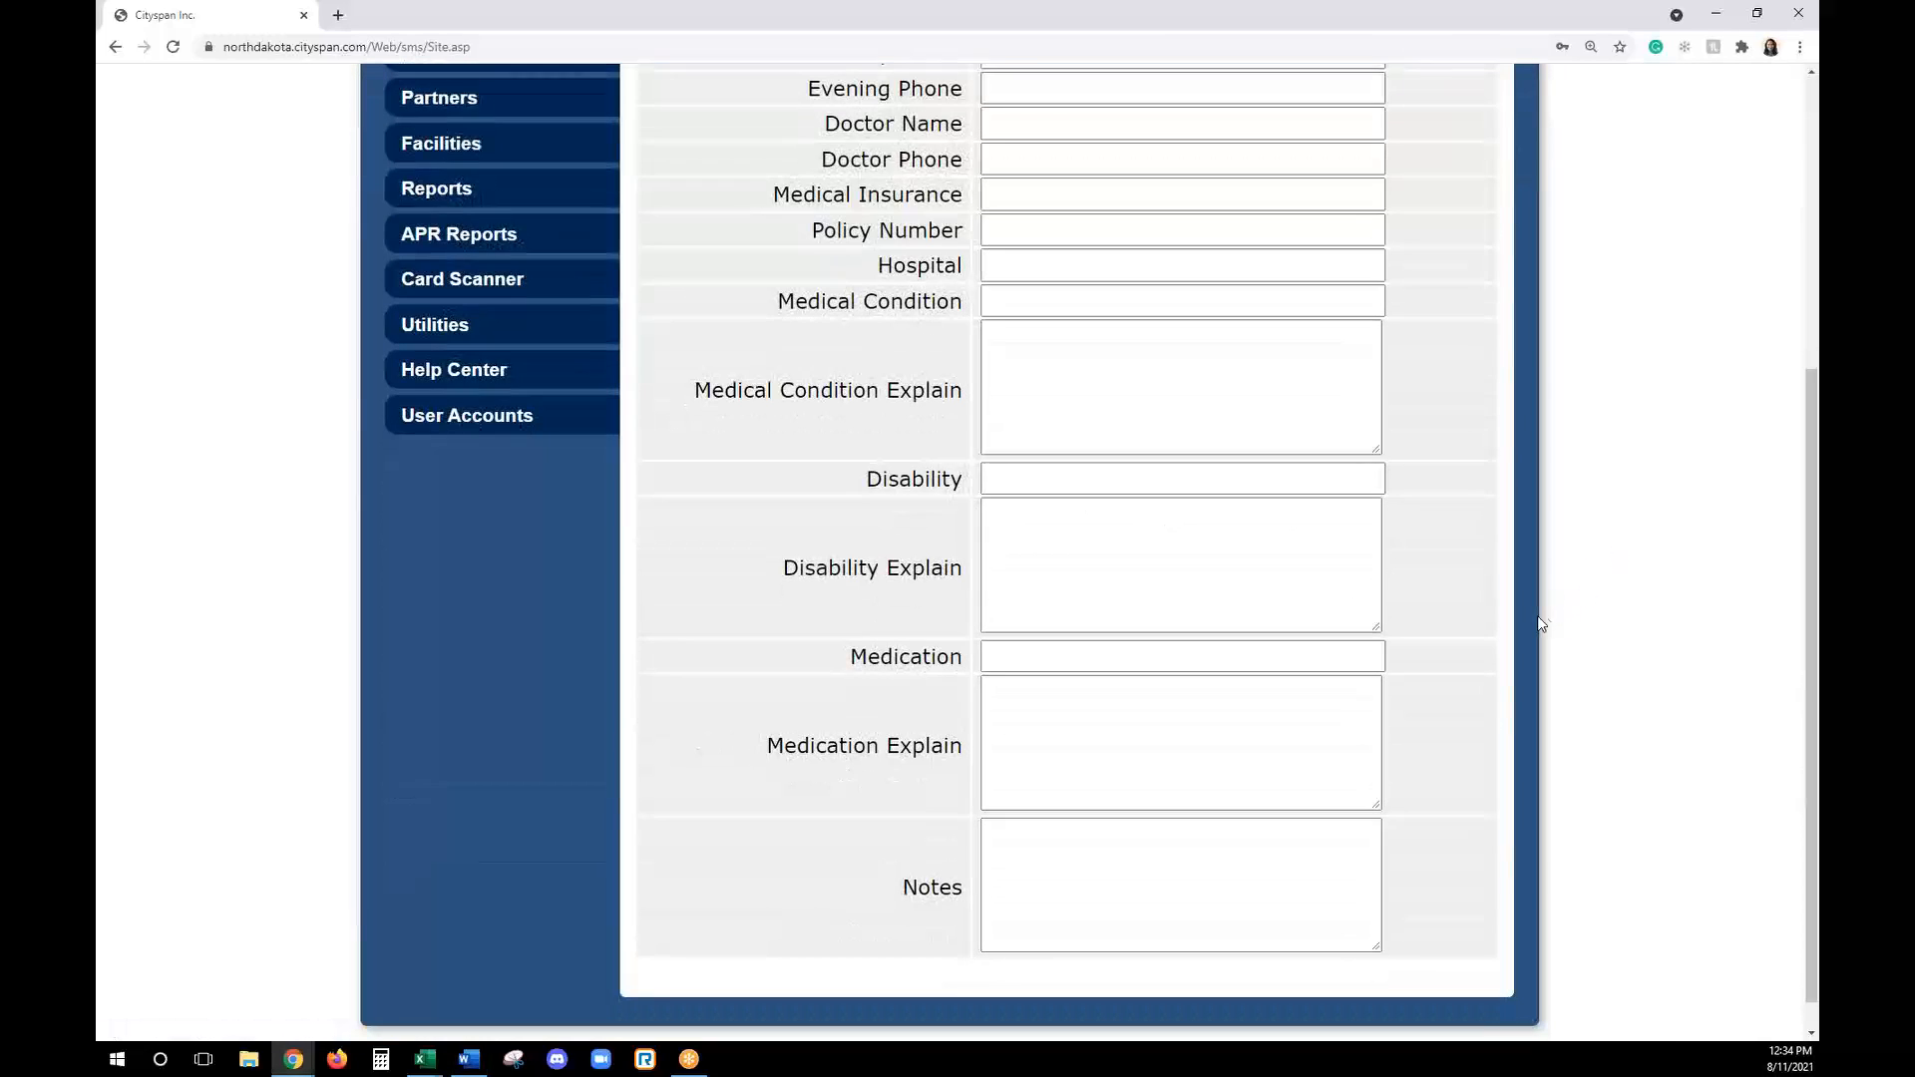
scroll(1538, 619, "up", 3)
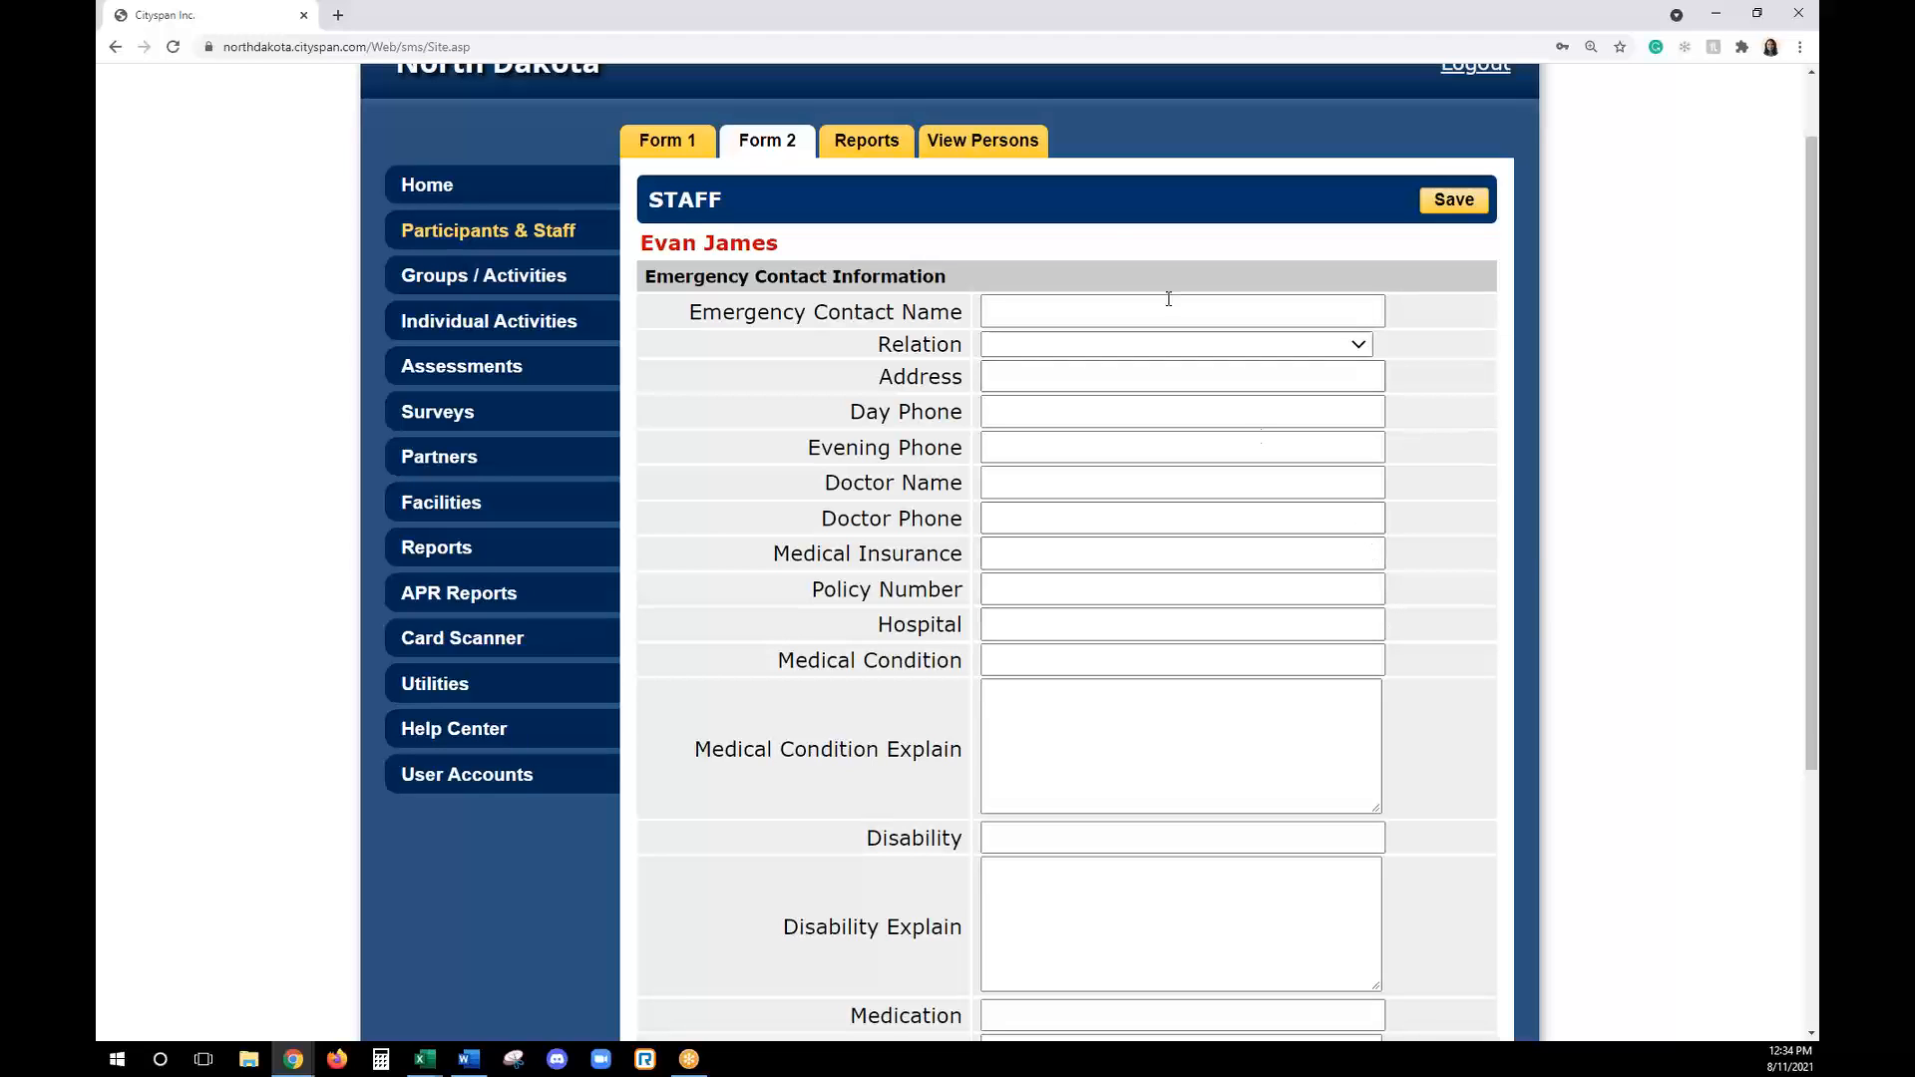
left_click(864, 144)
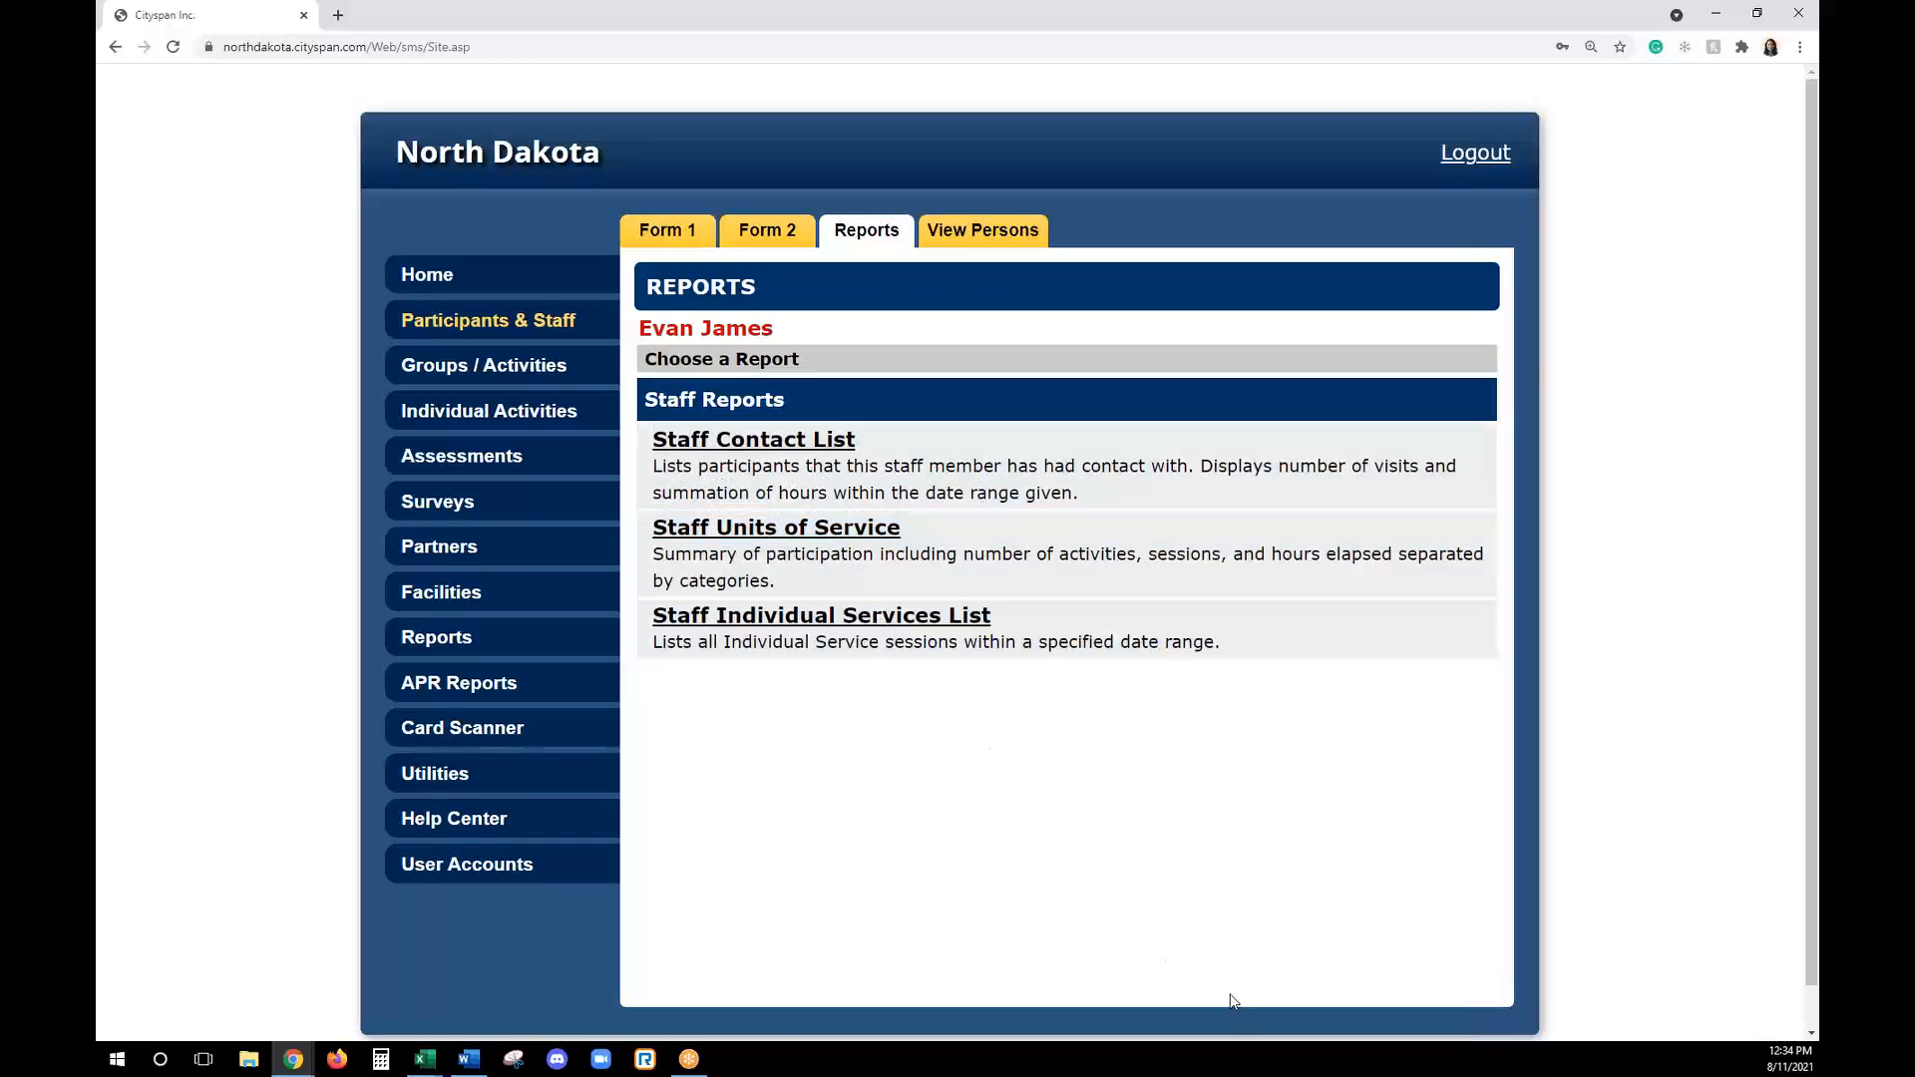
left_click(978, 253)
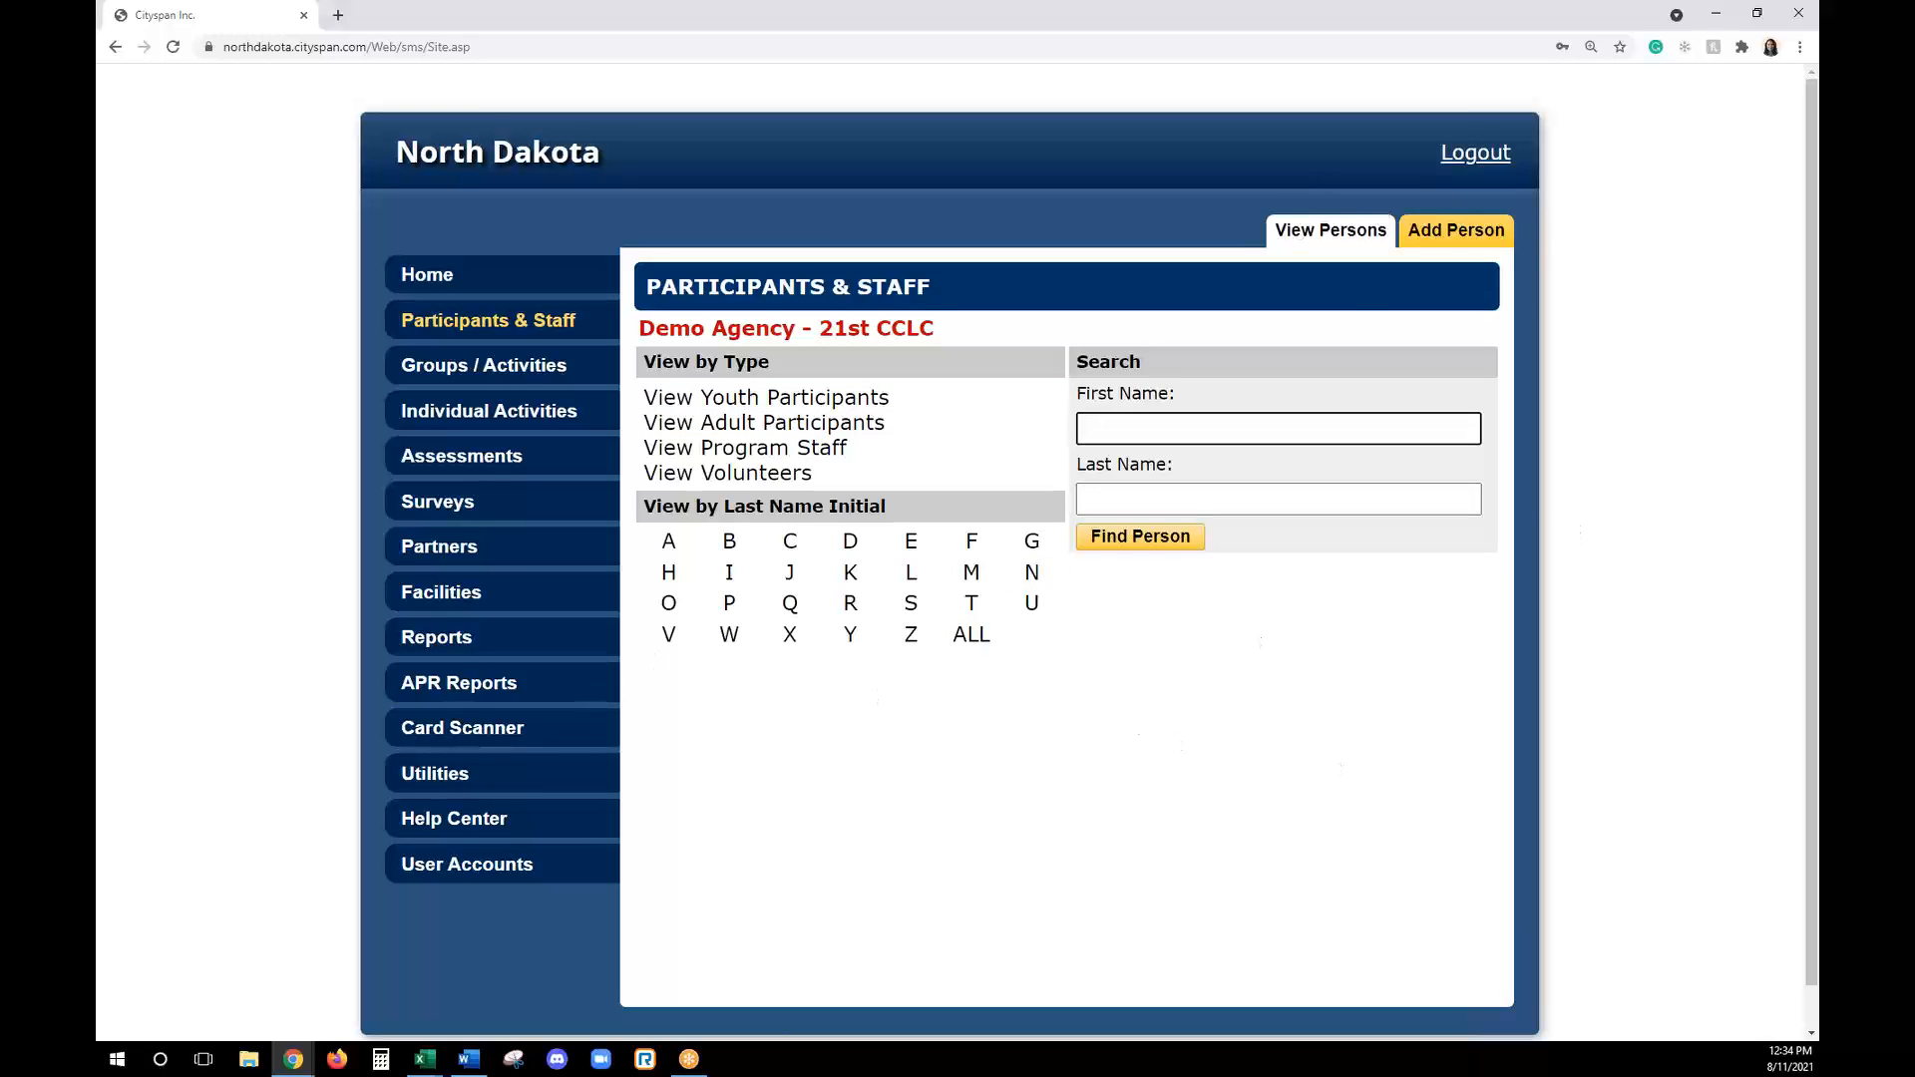
key("alt+Tab")
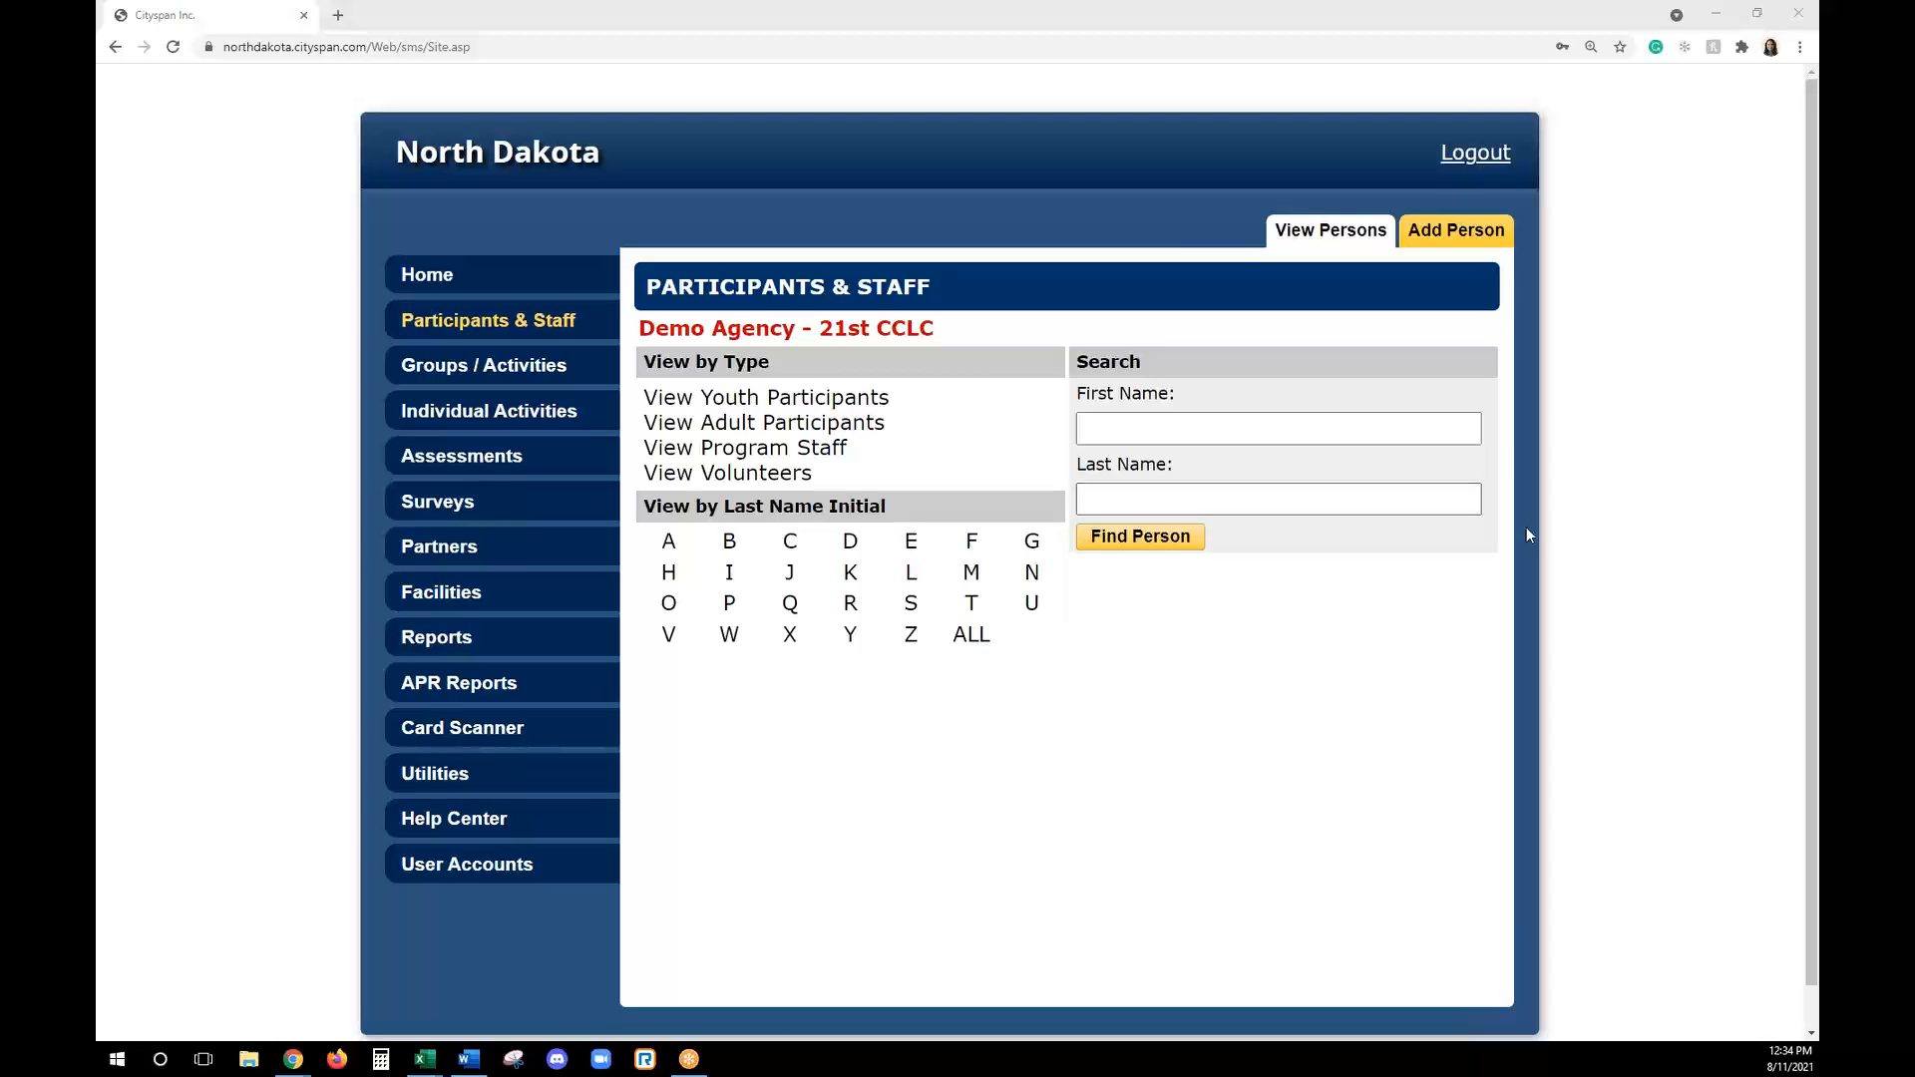
- Open the group activities list, view the activities of all terms and return the list to the current term
left_click(527, 371)
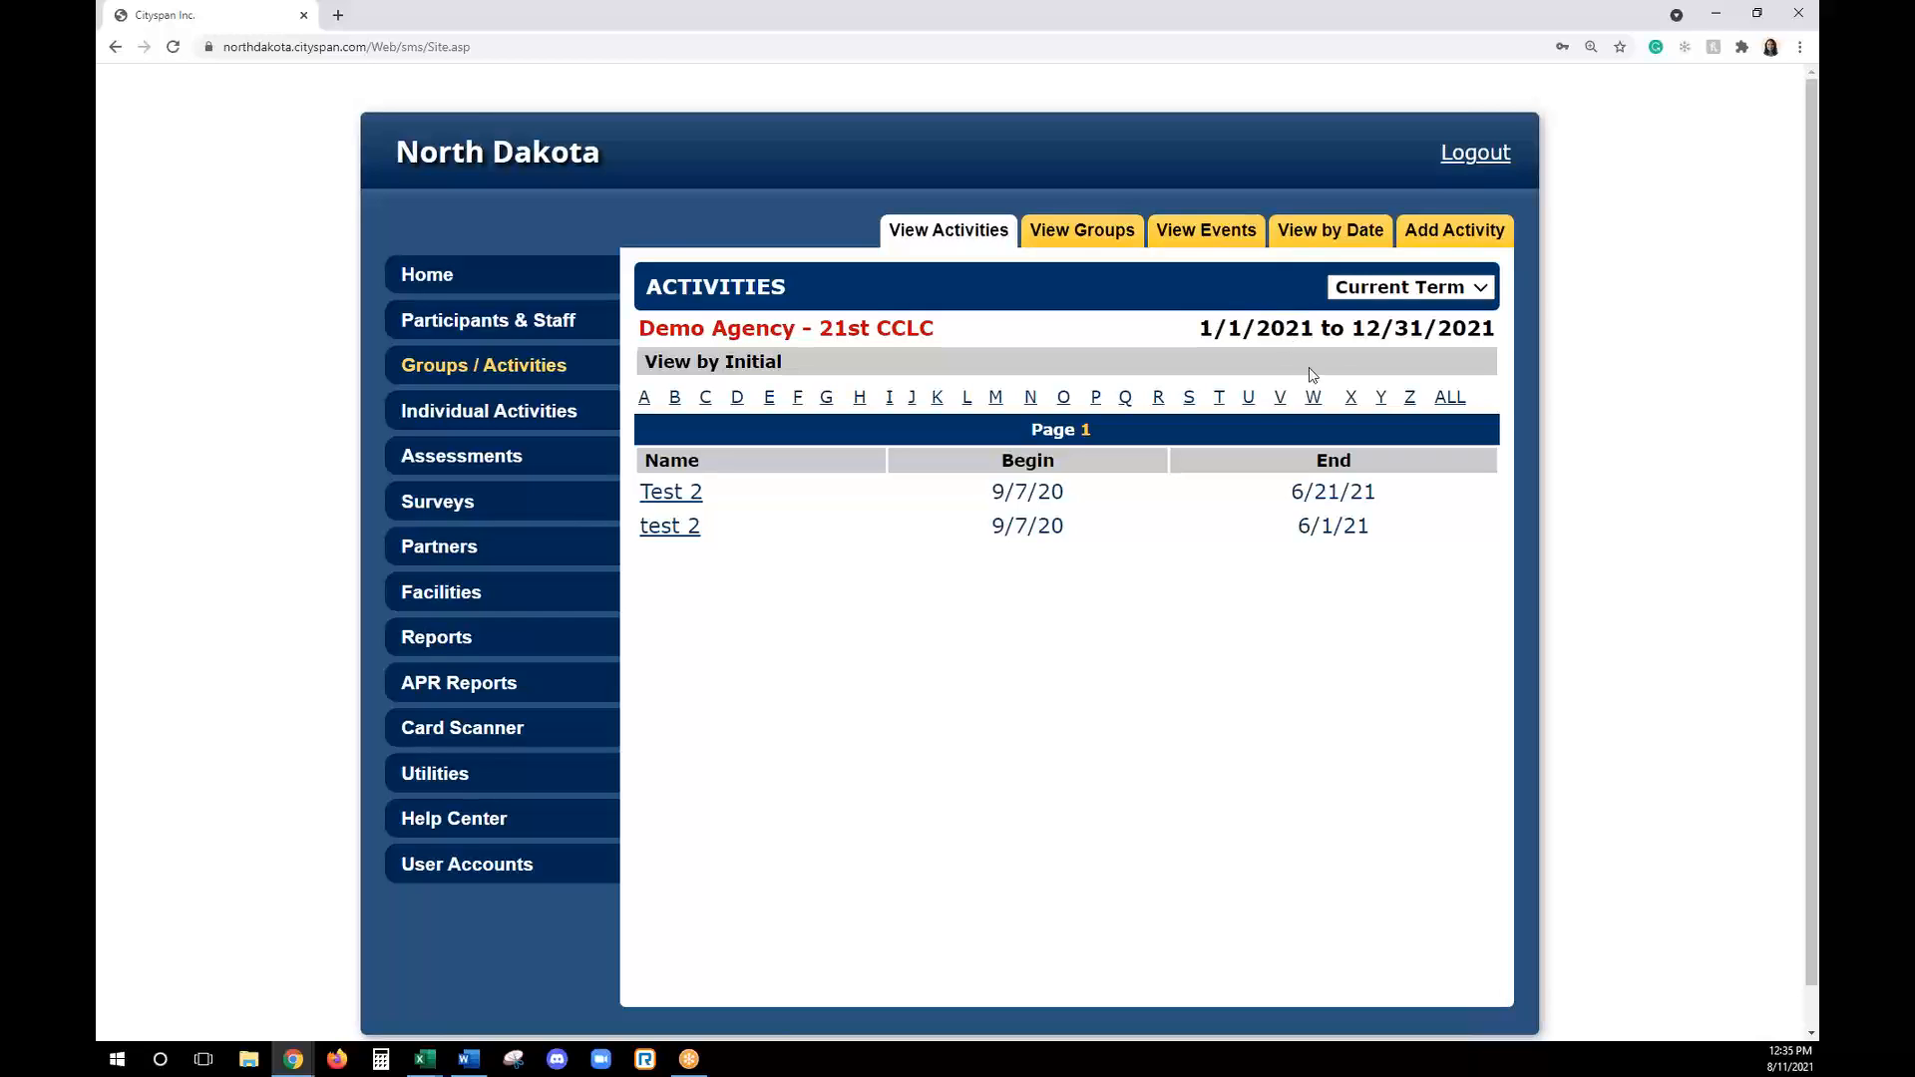
left_click(1362, 289)
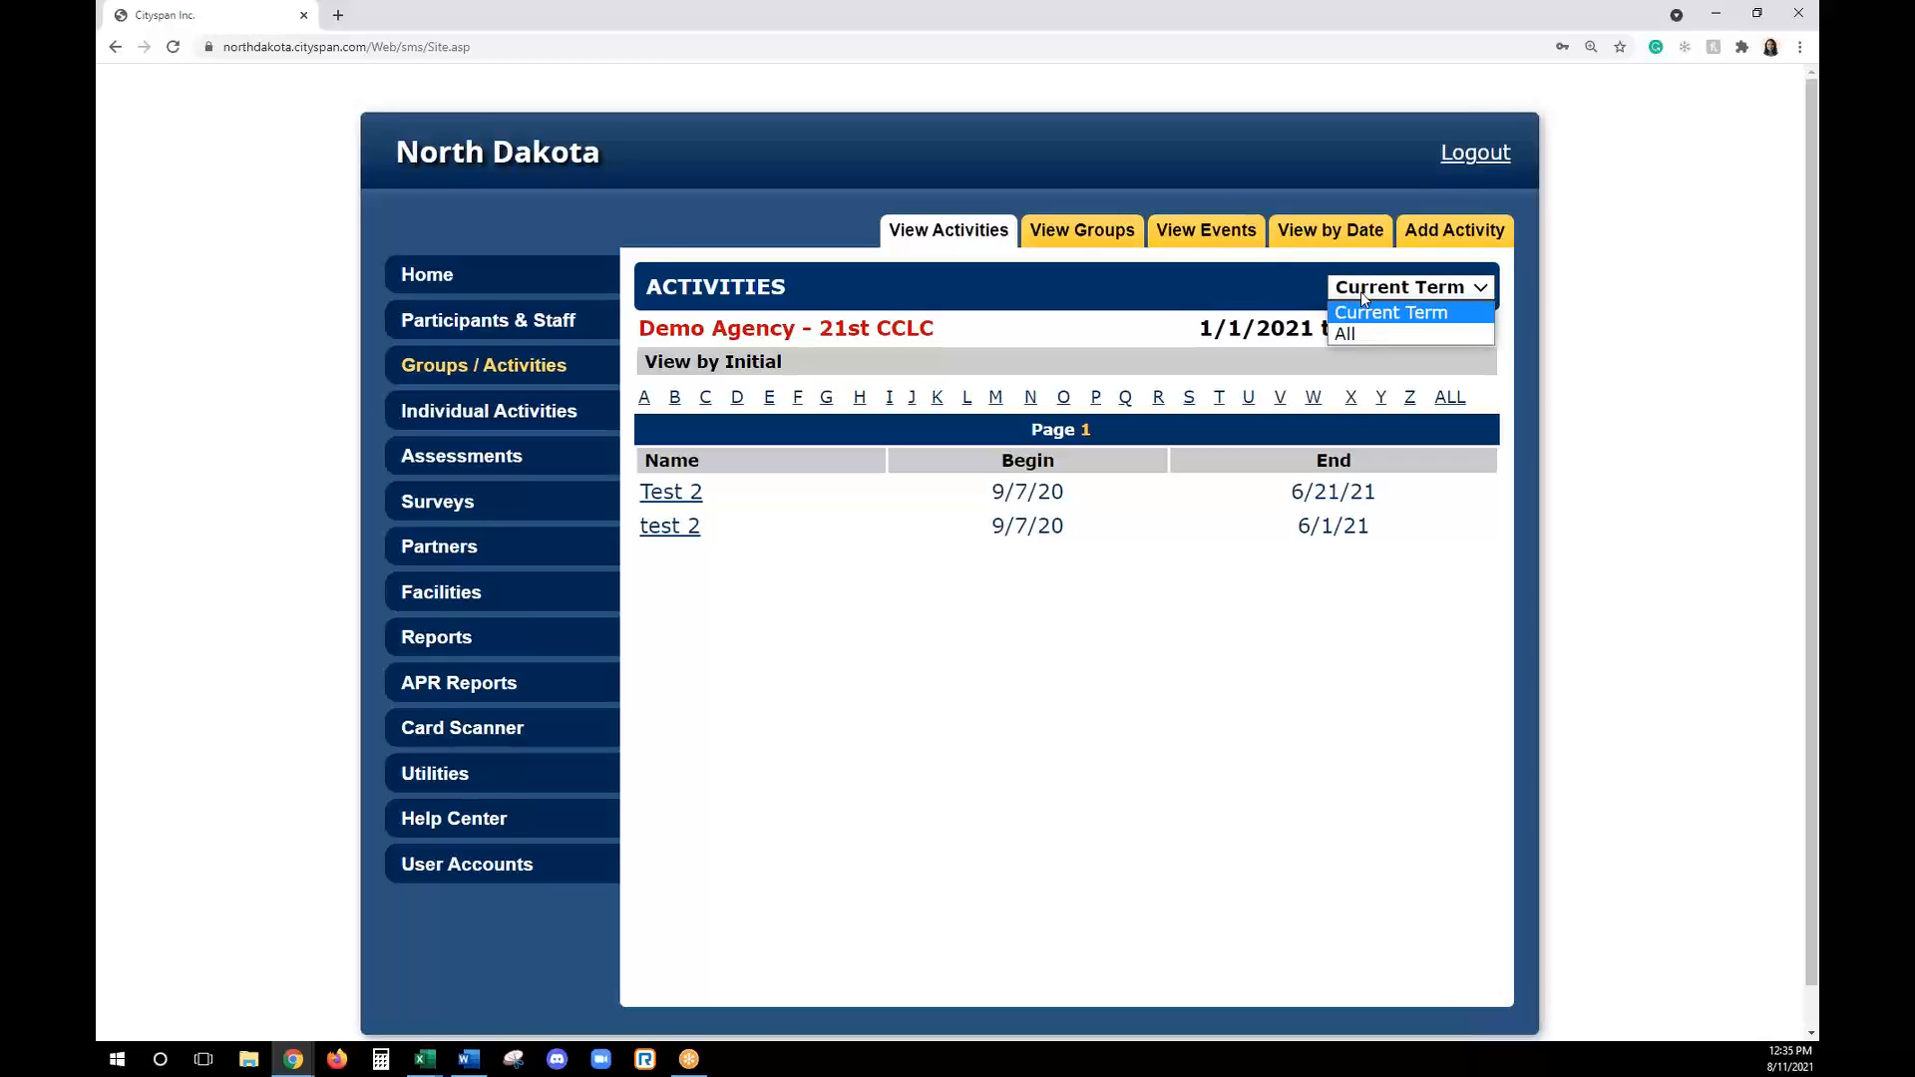
left_click(1361, 291)
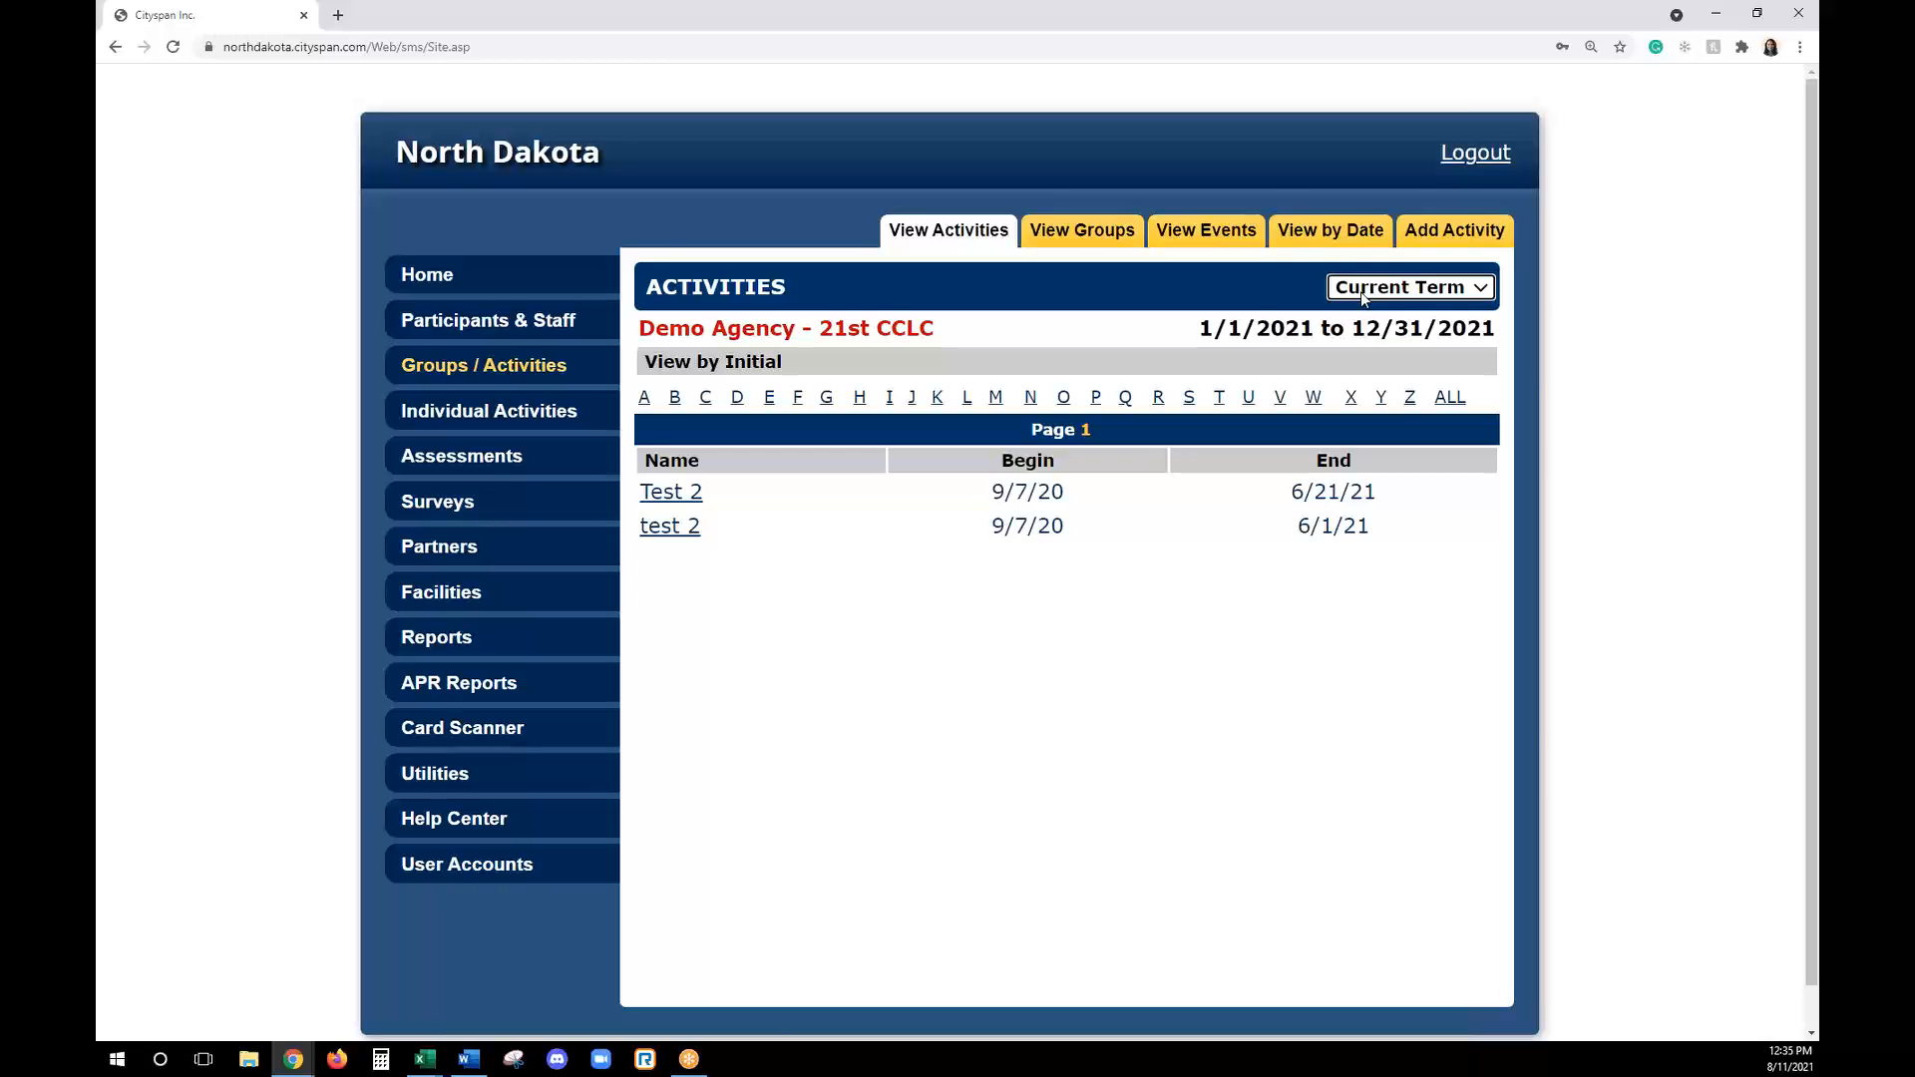
left_click(1361, 291)
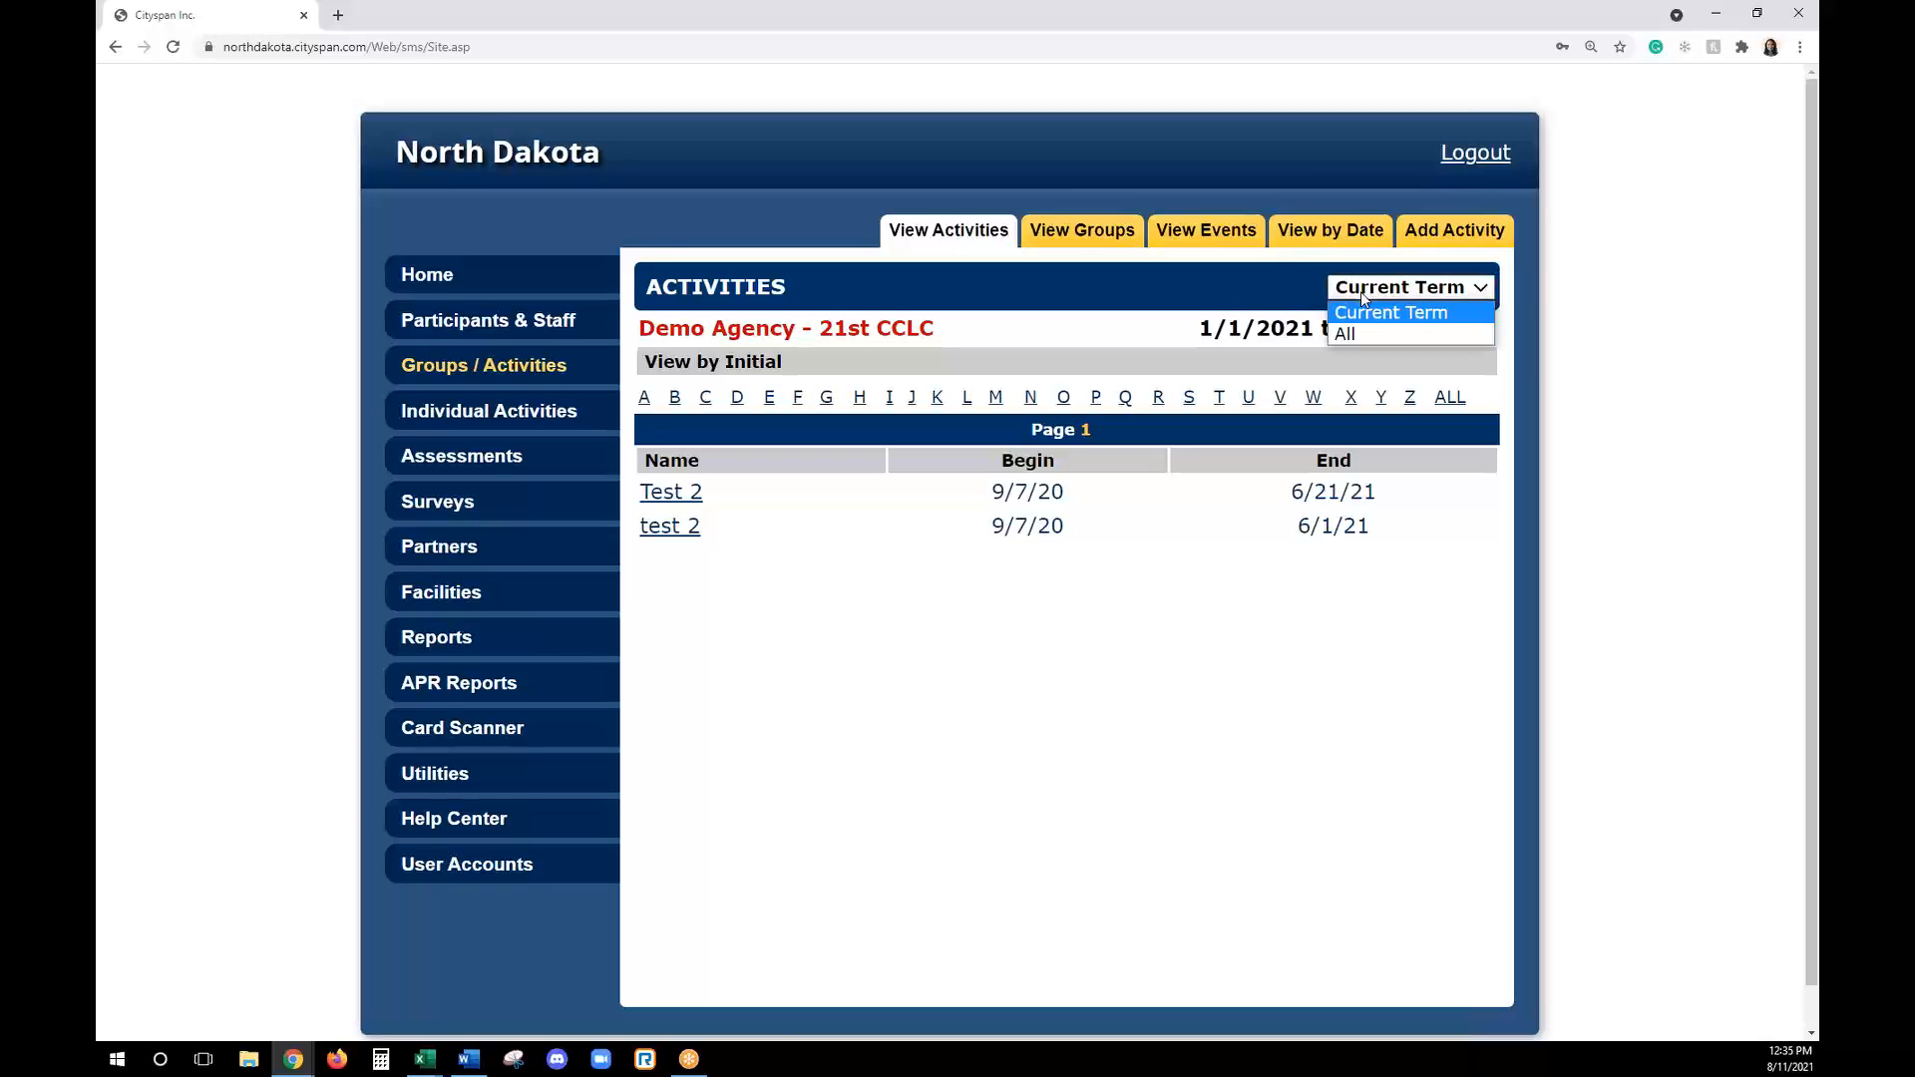
left_click(1393, 334)
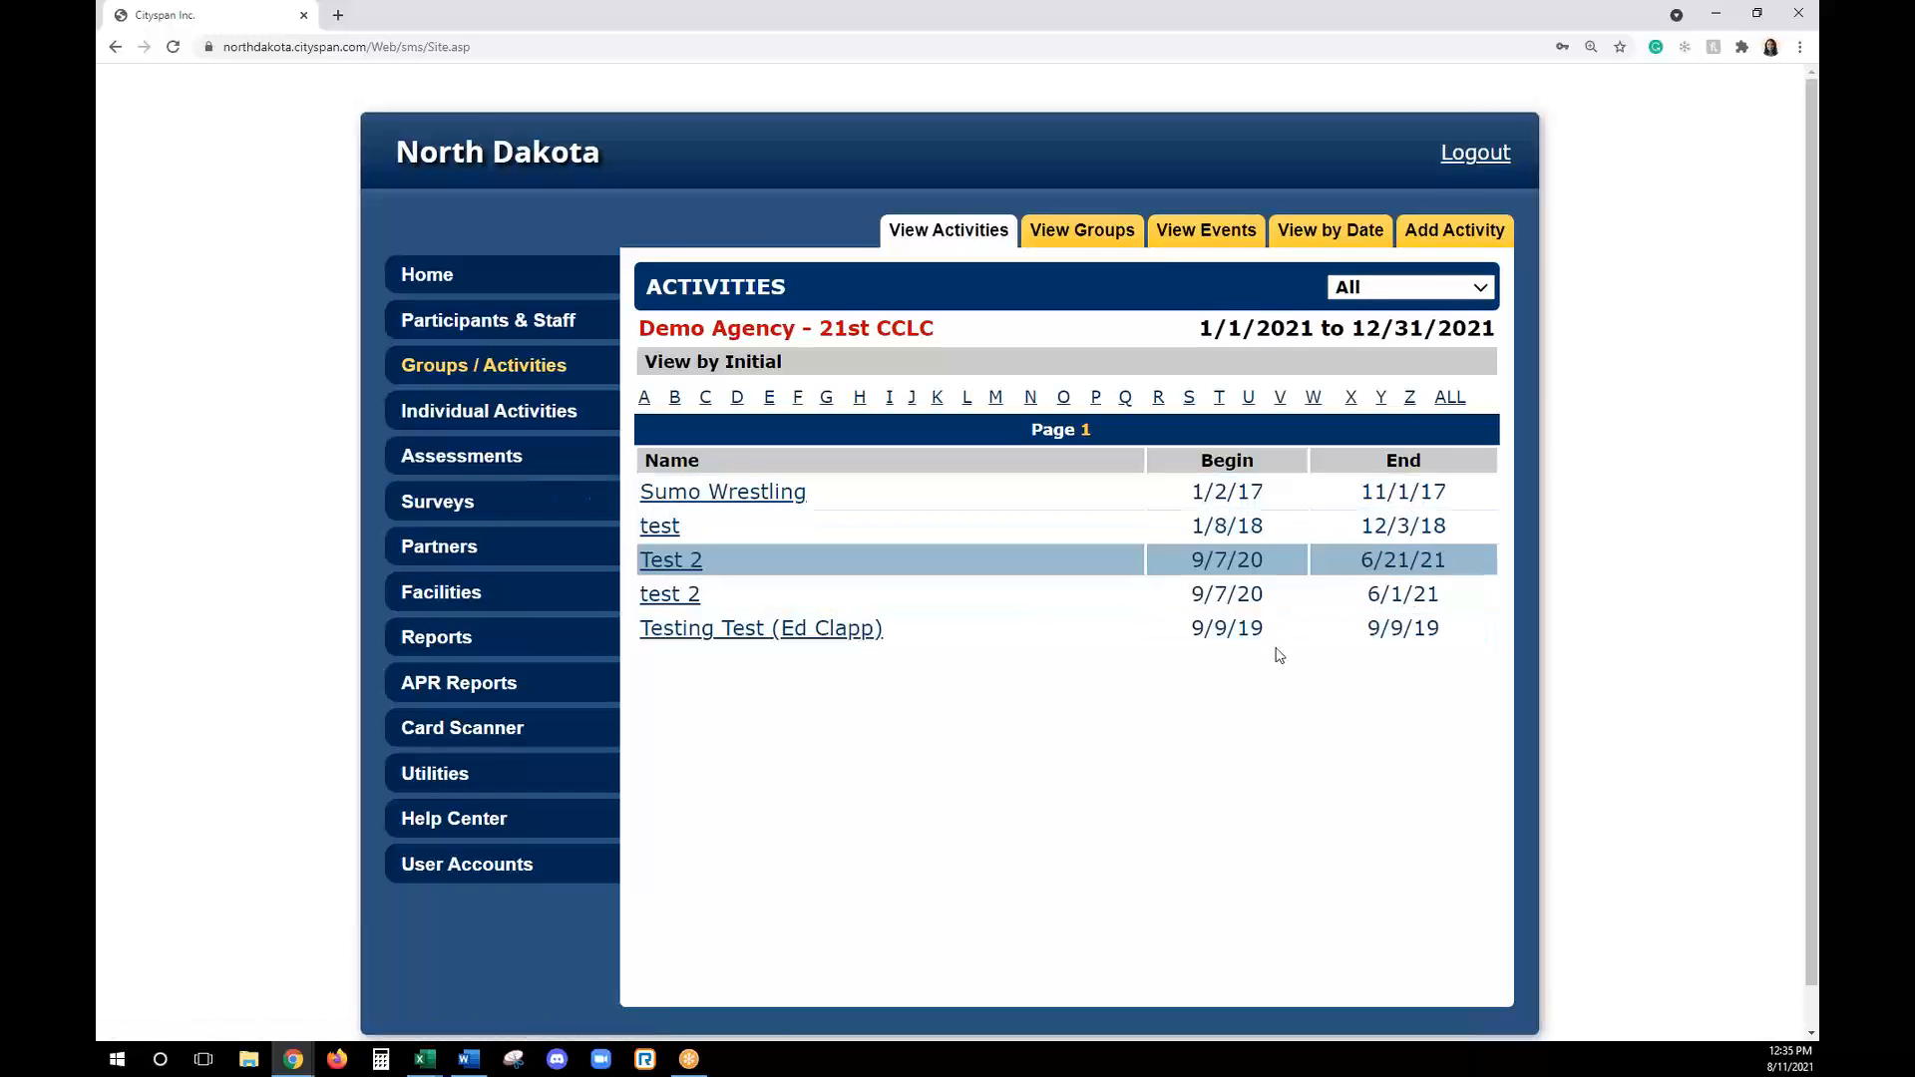
left_click(1406, 295)
left_click(1396, 312)
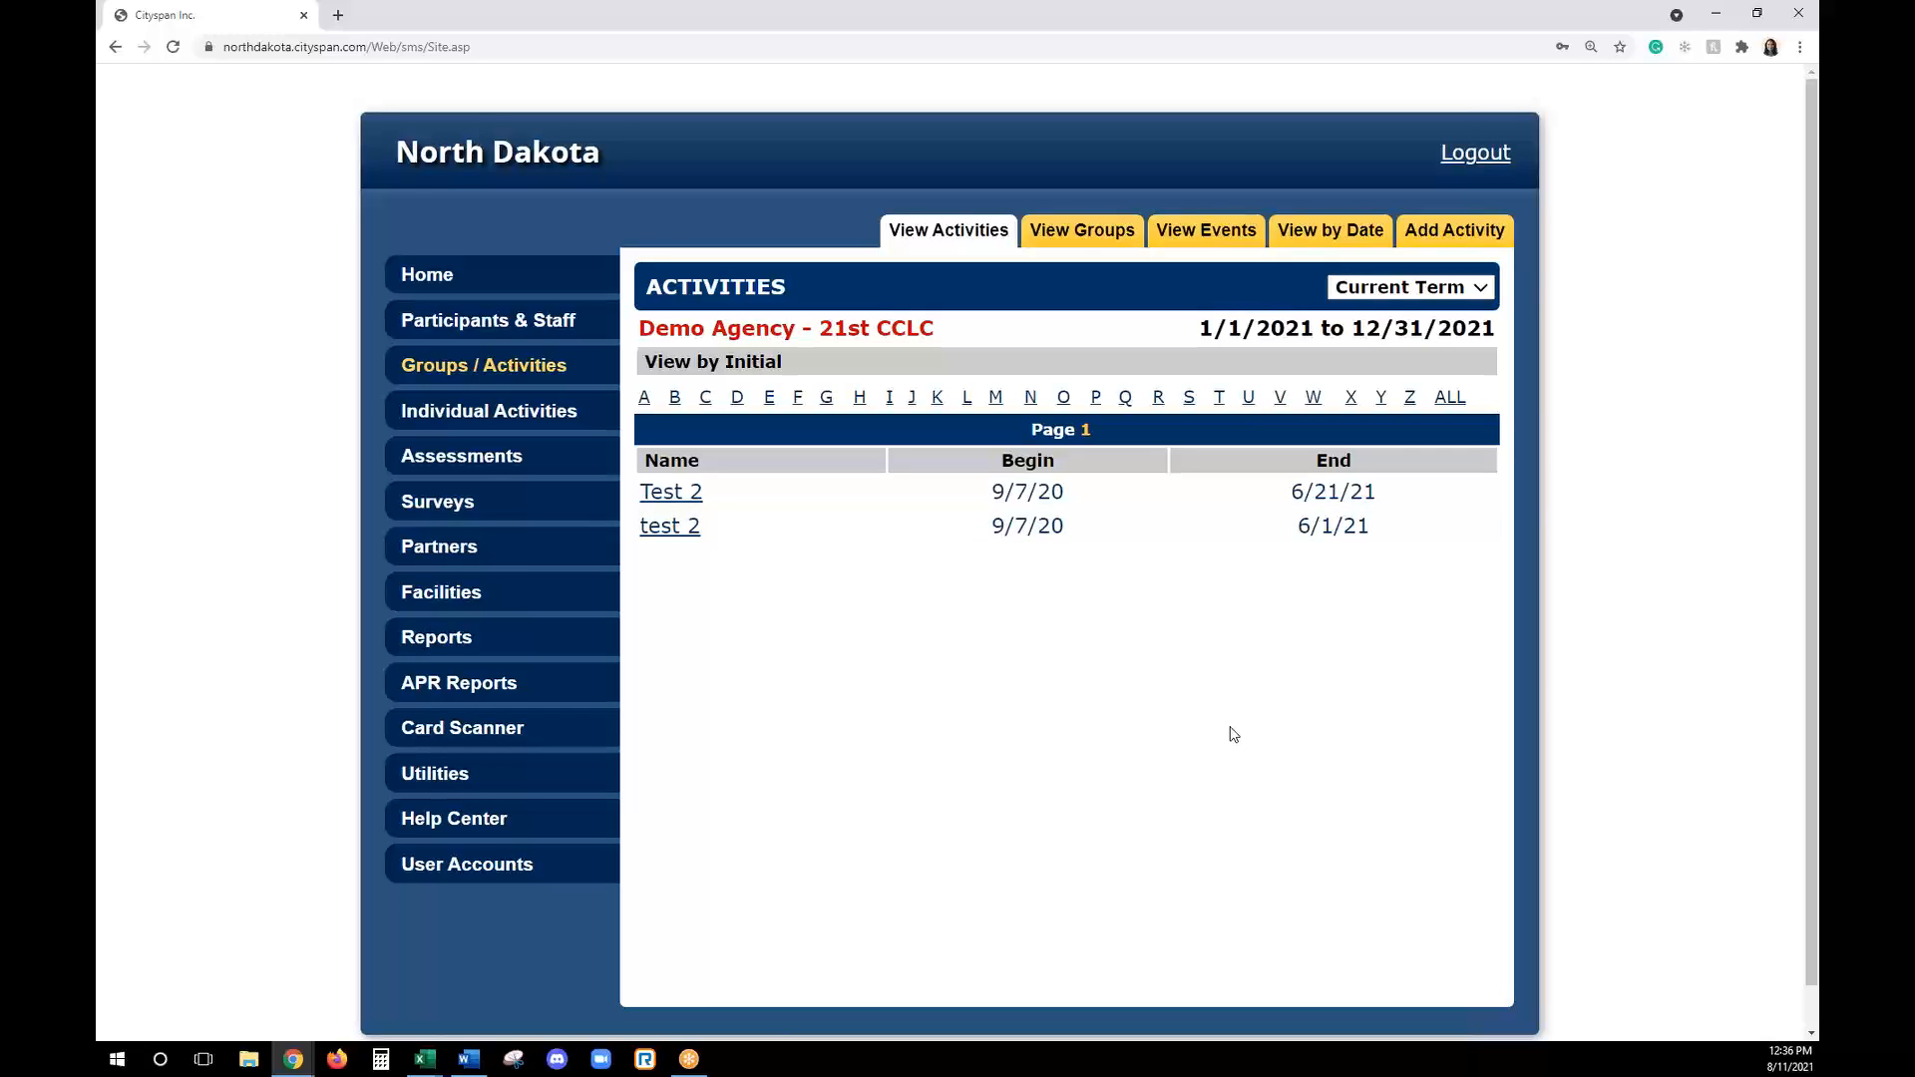
- Add a 21st Century group activity named "2021-2022 Math Testing" with College and Career Readiness contribution set to No
left_click(1463, 231)
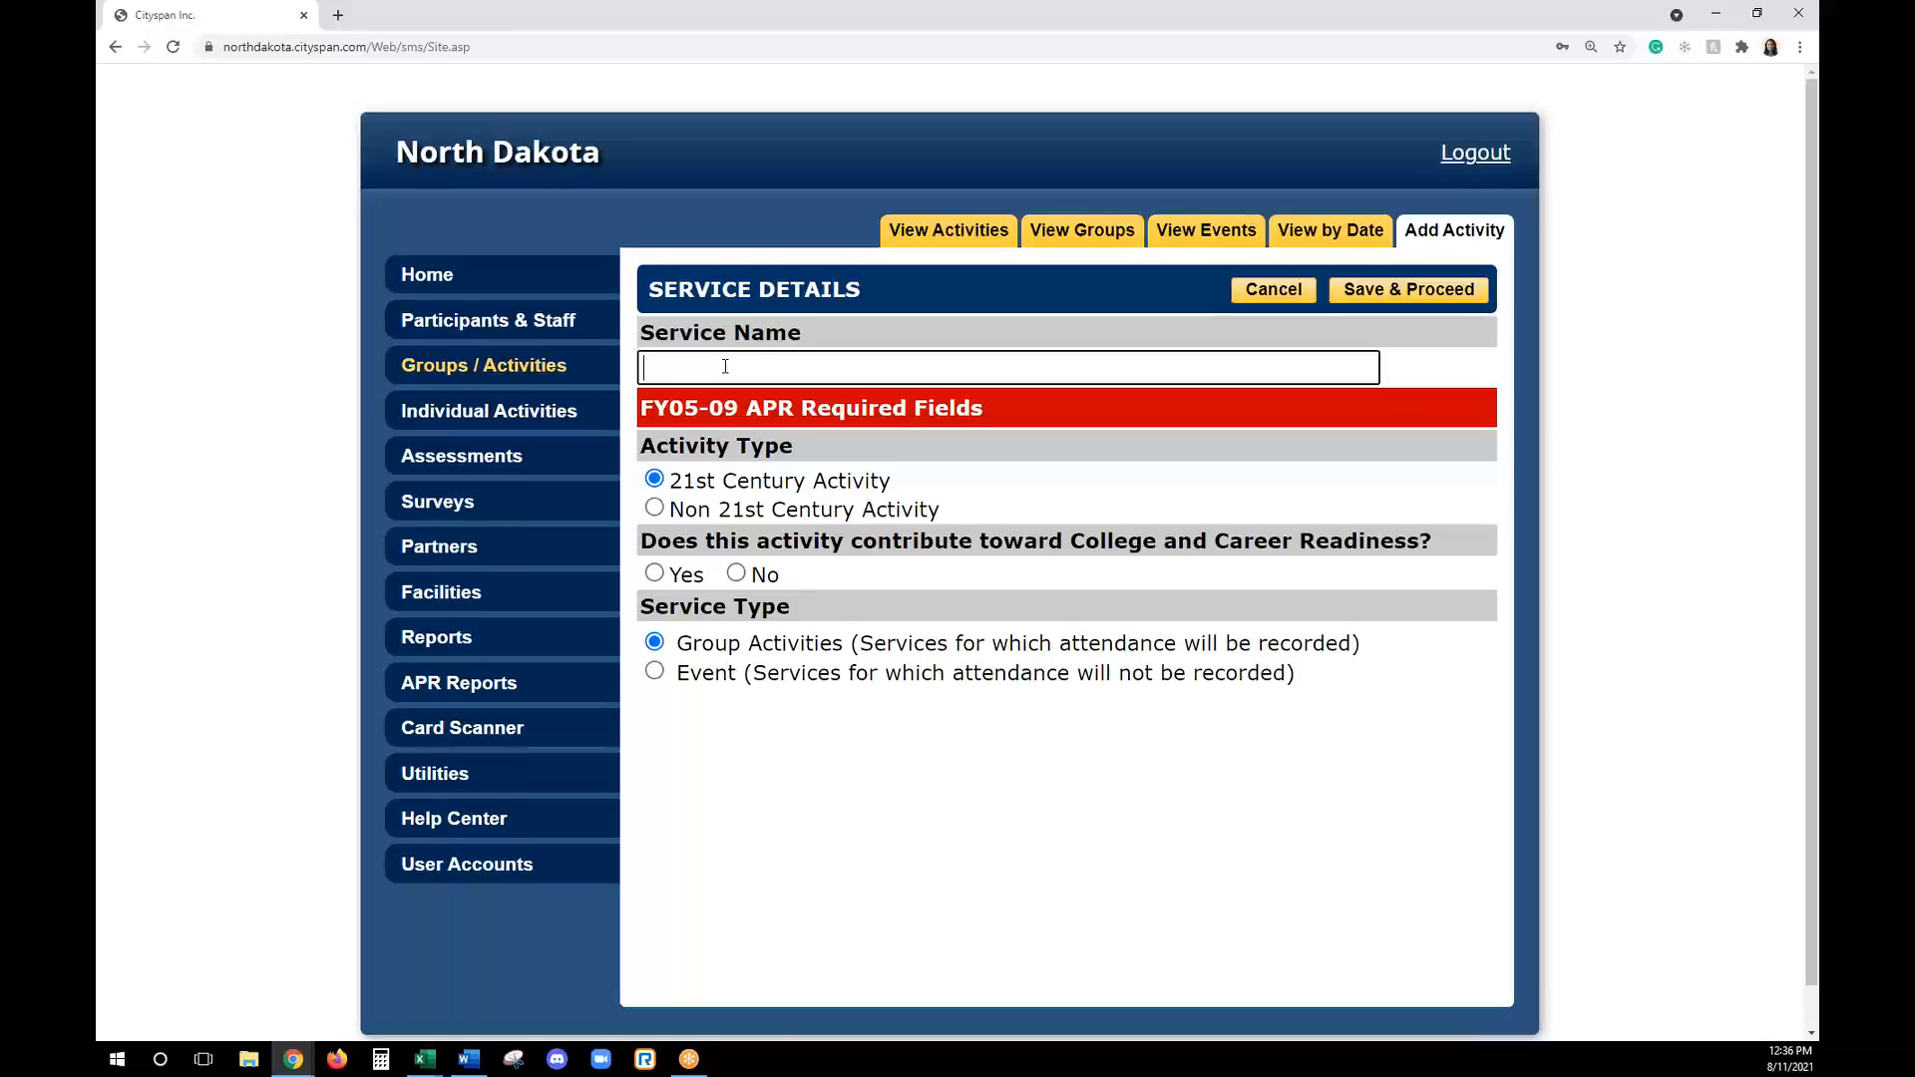
type("2021-2022 Math Testing")
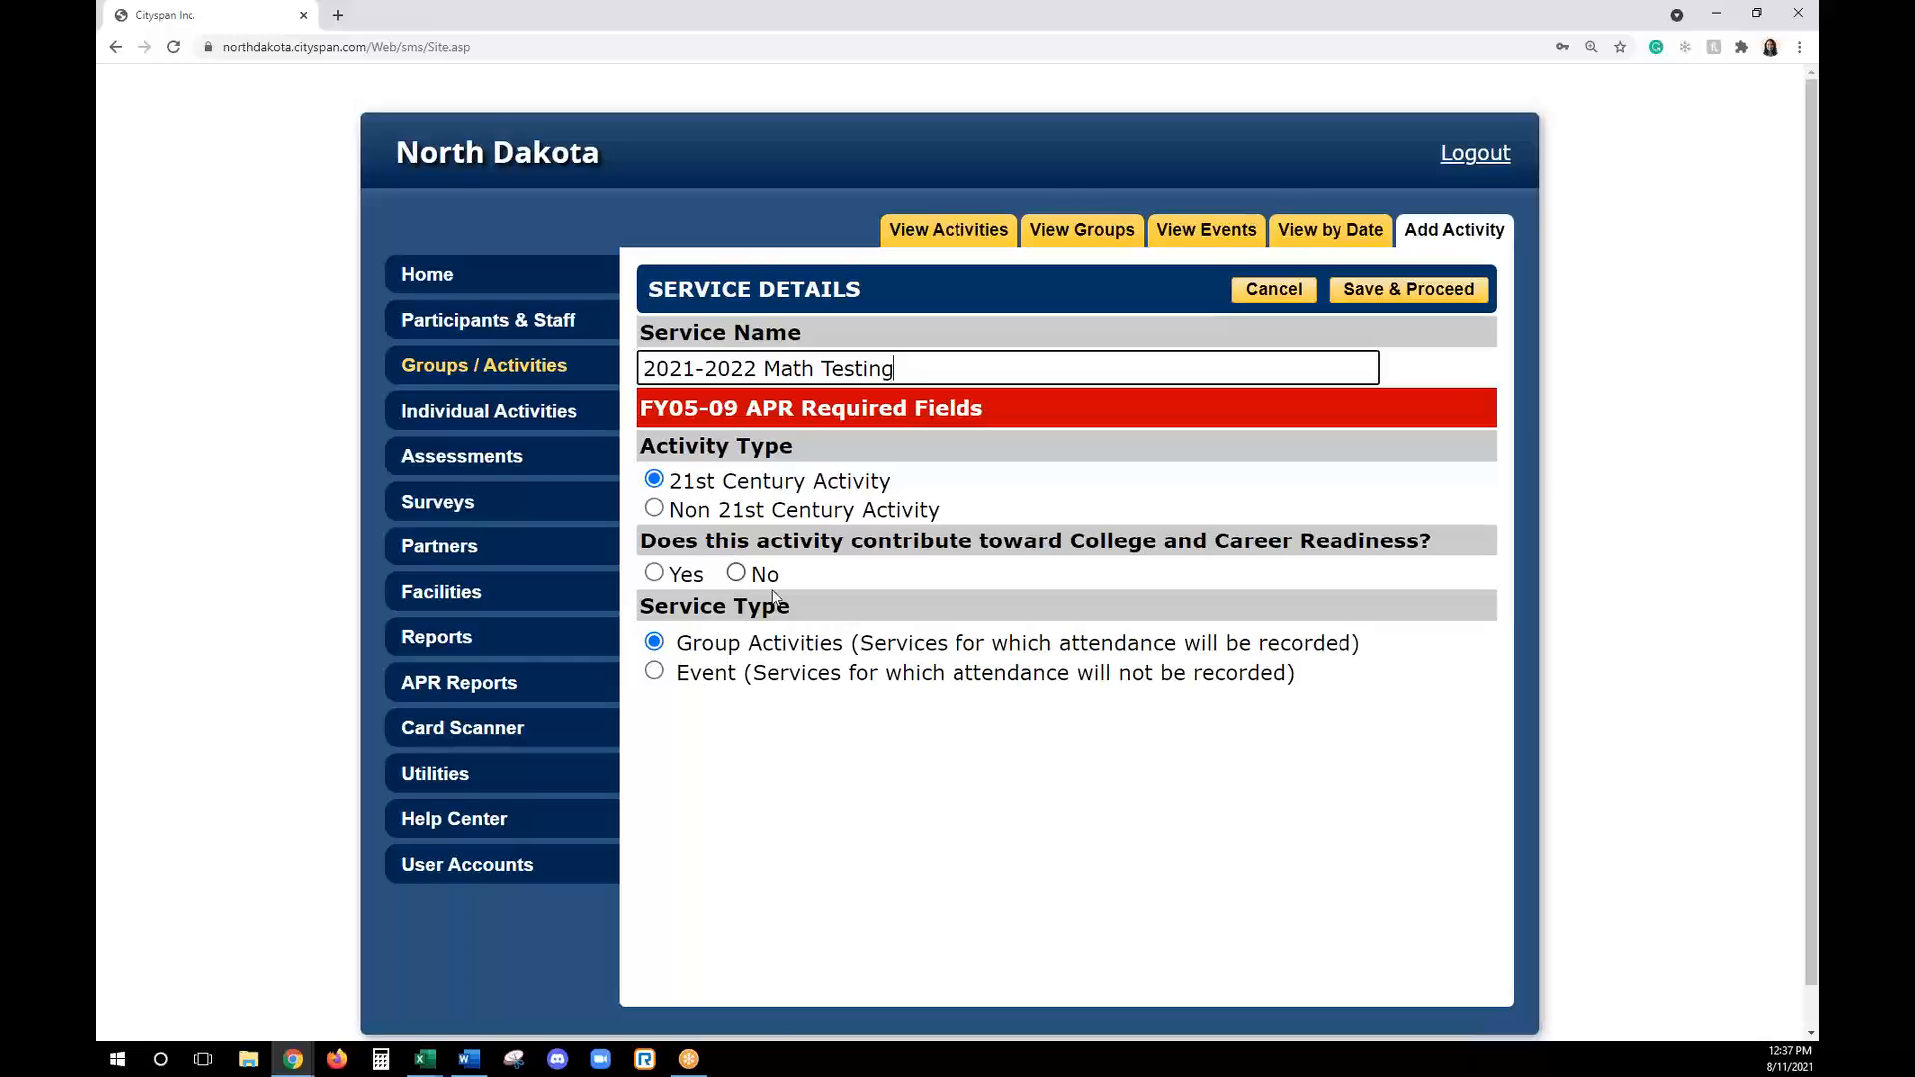
left_click(736, 573)
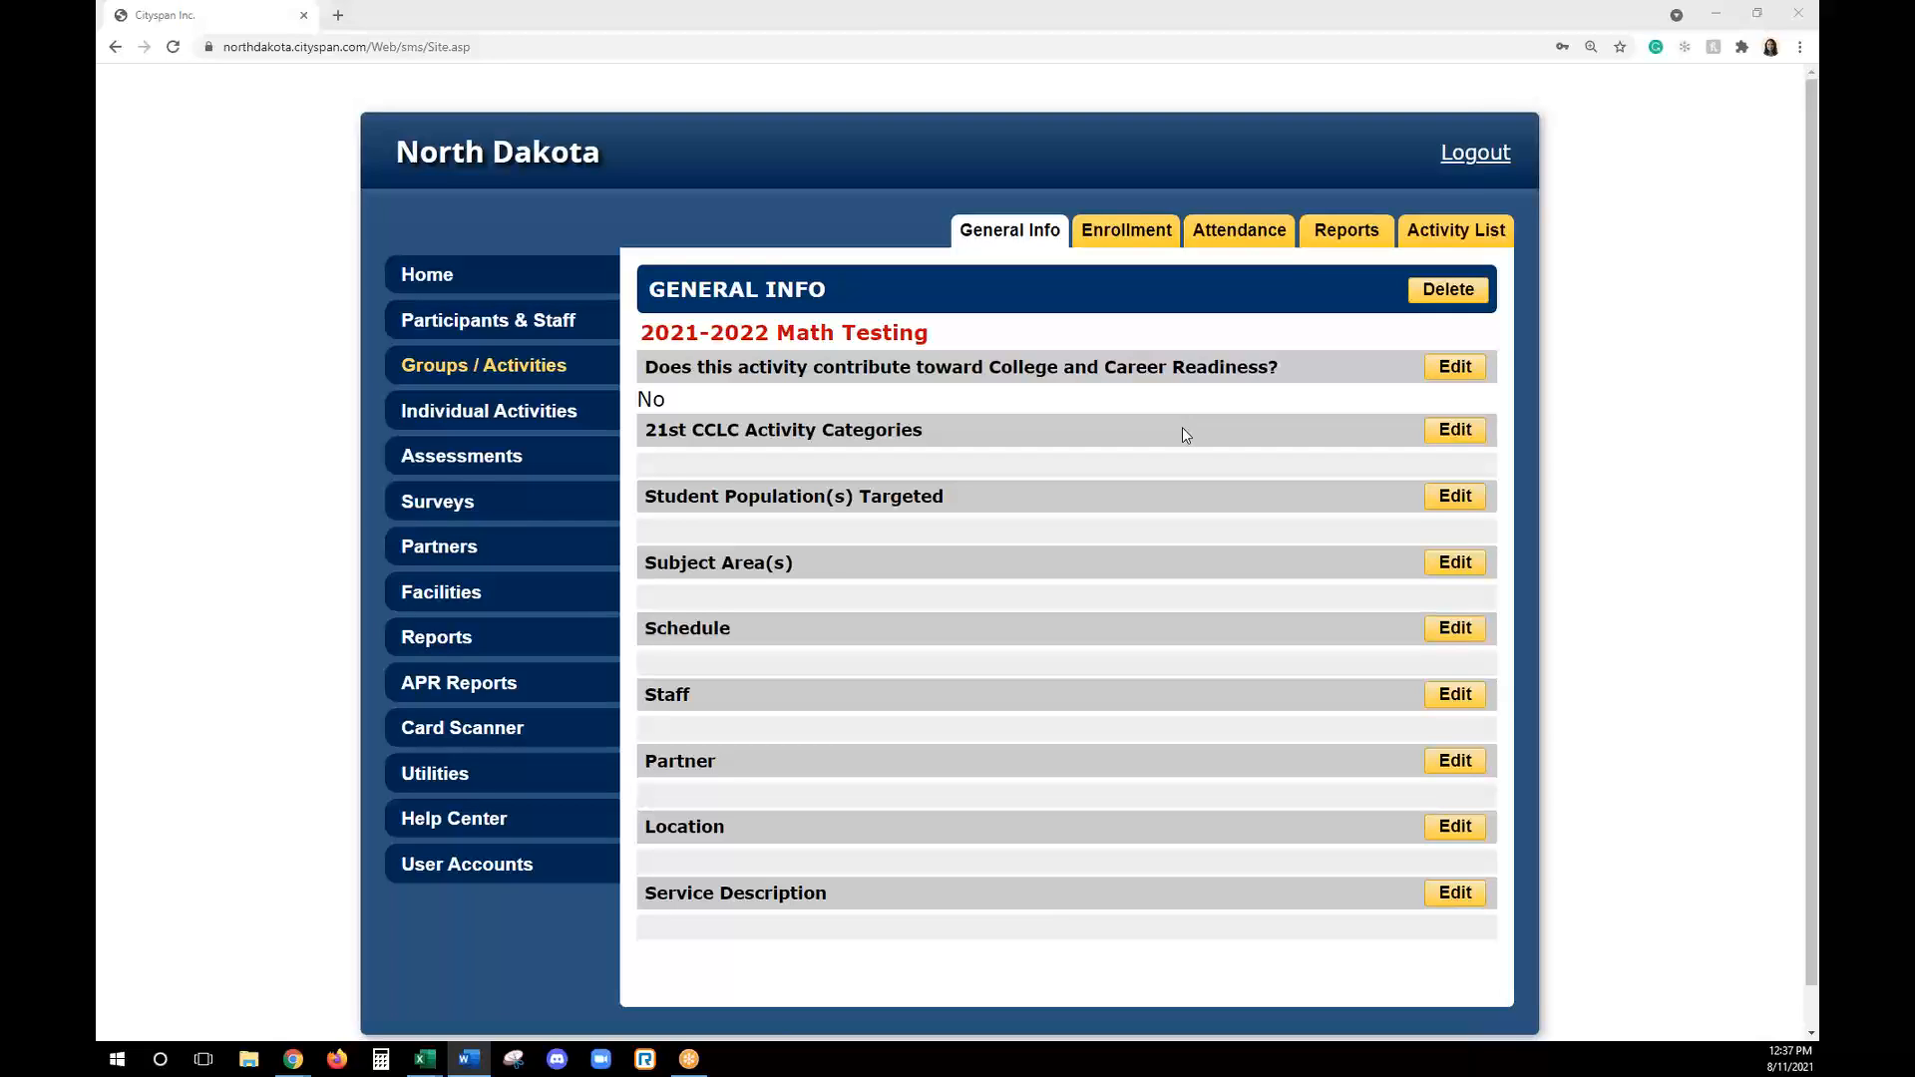
- Set the 2021-2022 Math Testing activity's 21st CCLC category to STEM
left_click(1455, 430)
scroll(1013, 748, "down", 3)
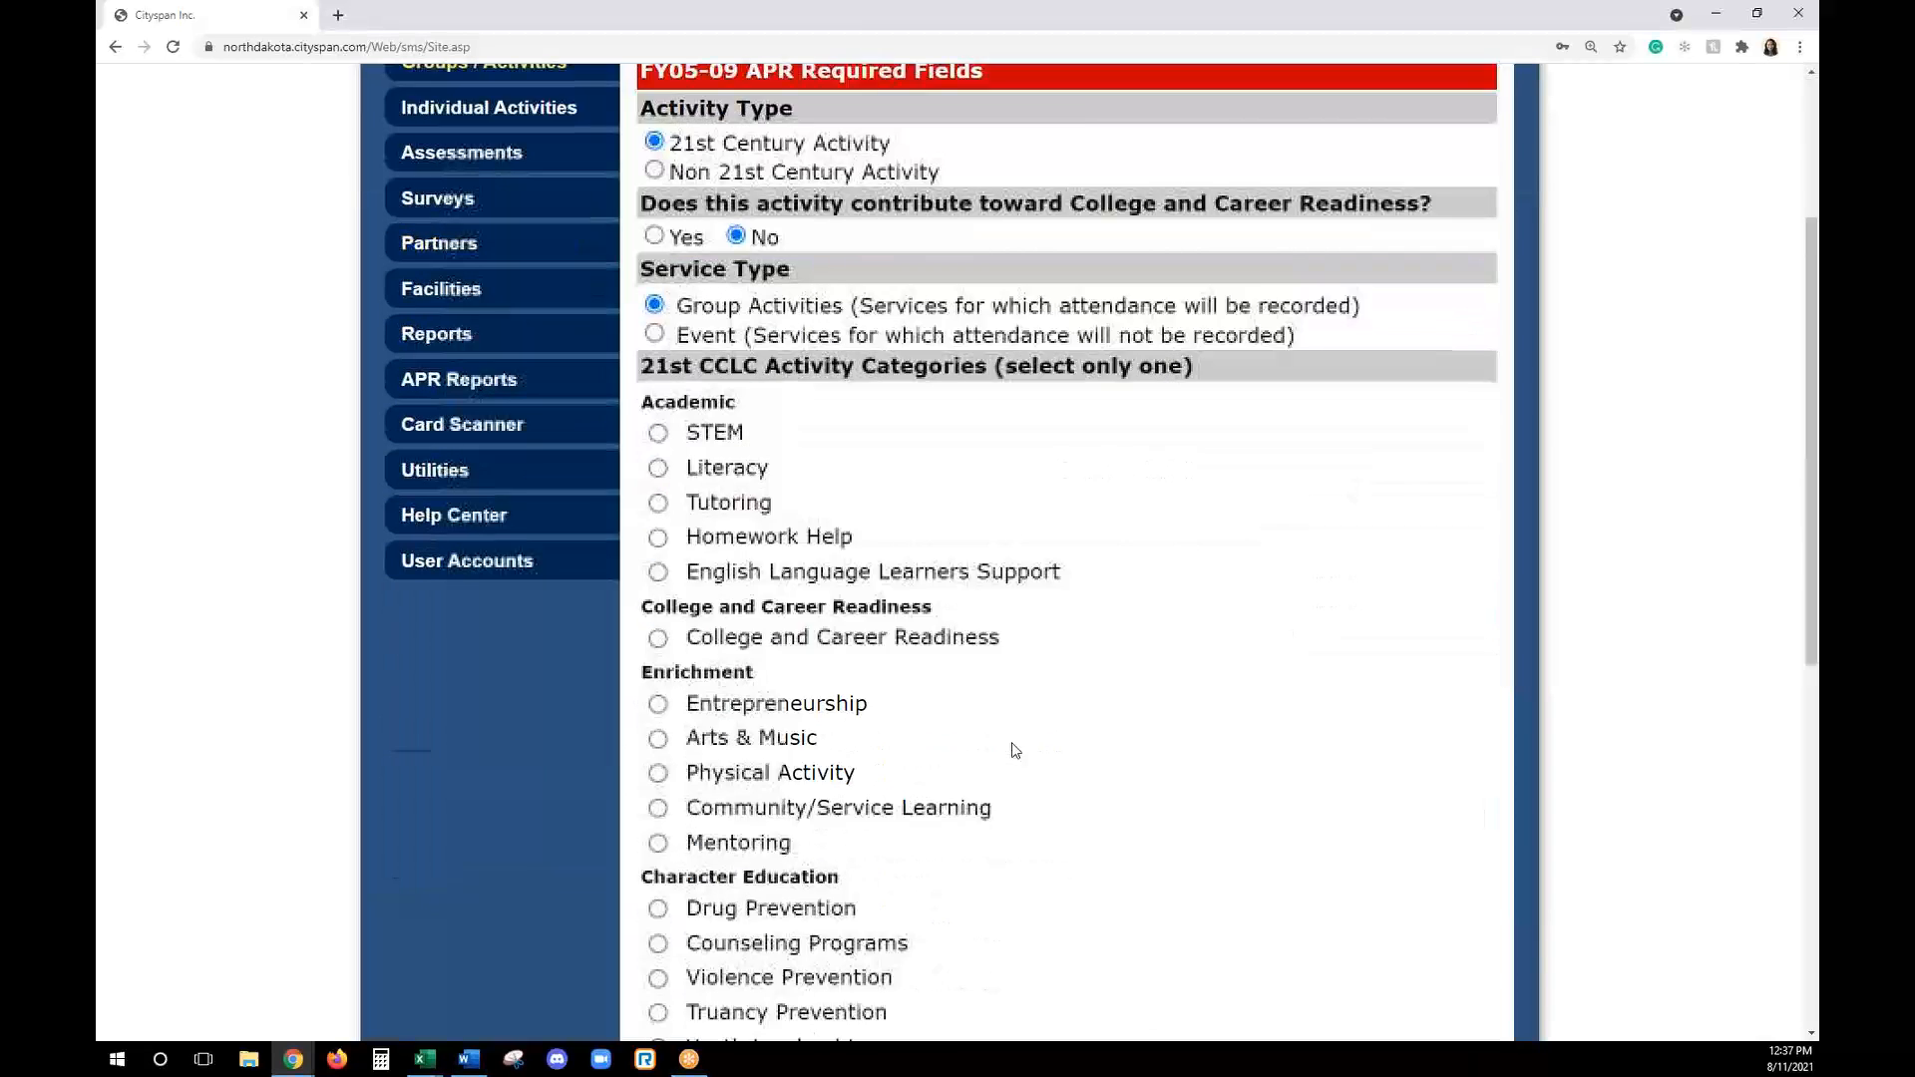
left_click(658, 377)
- Target students not performing at grade level and limited English proficient students, set Mathematics as the subject area, and save the activity details
scroll(1008, 743, "down", 4)
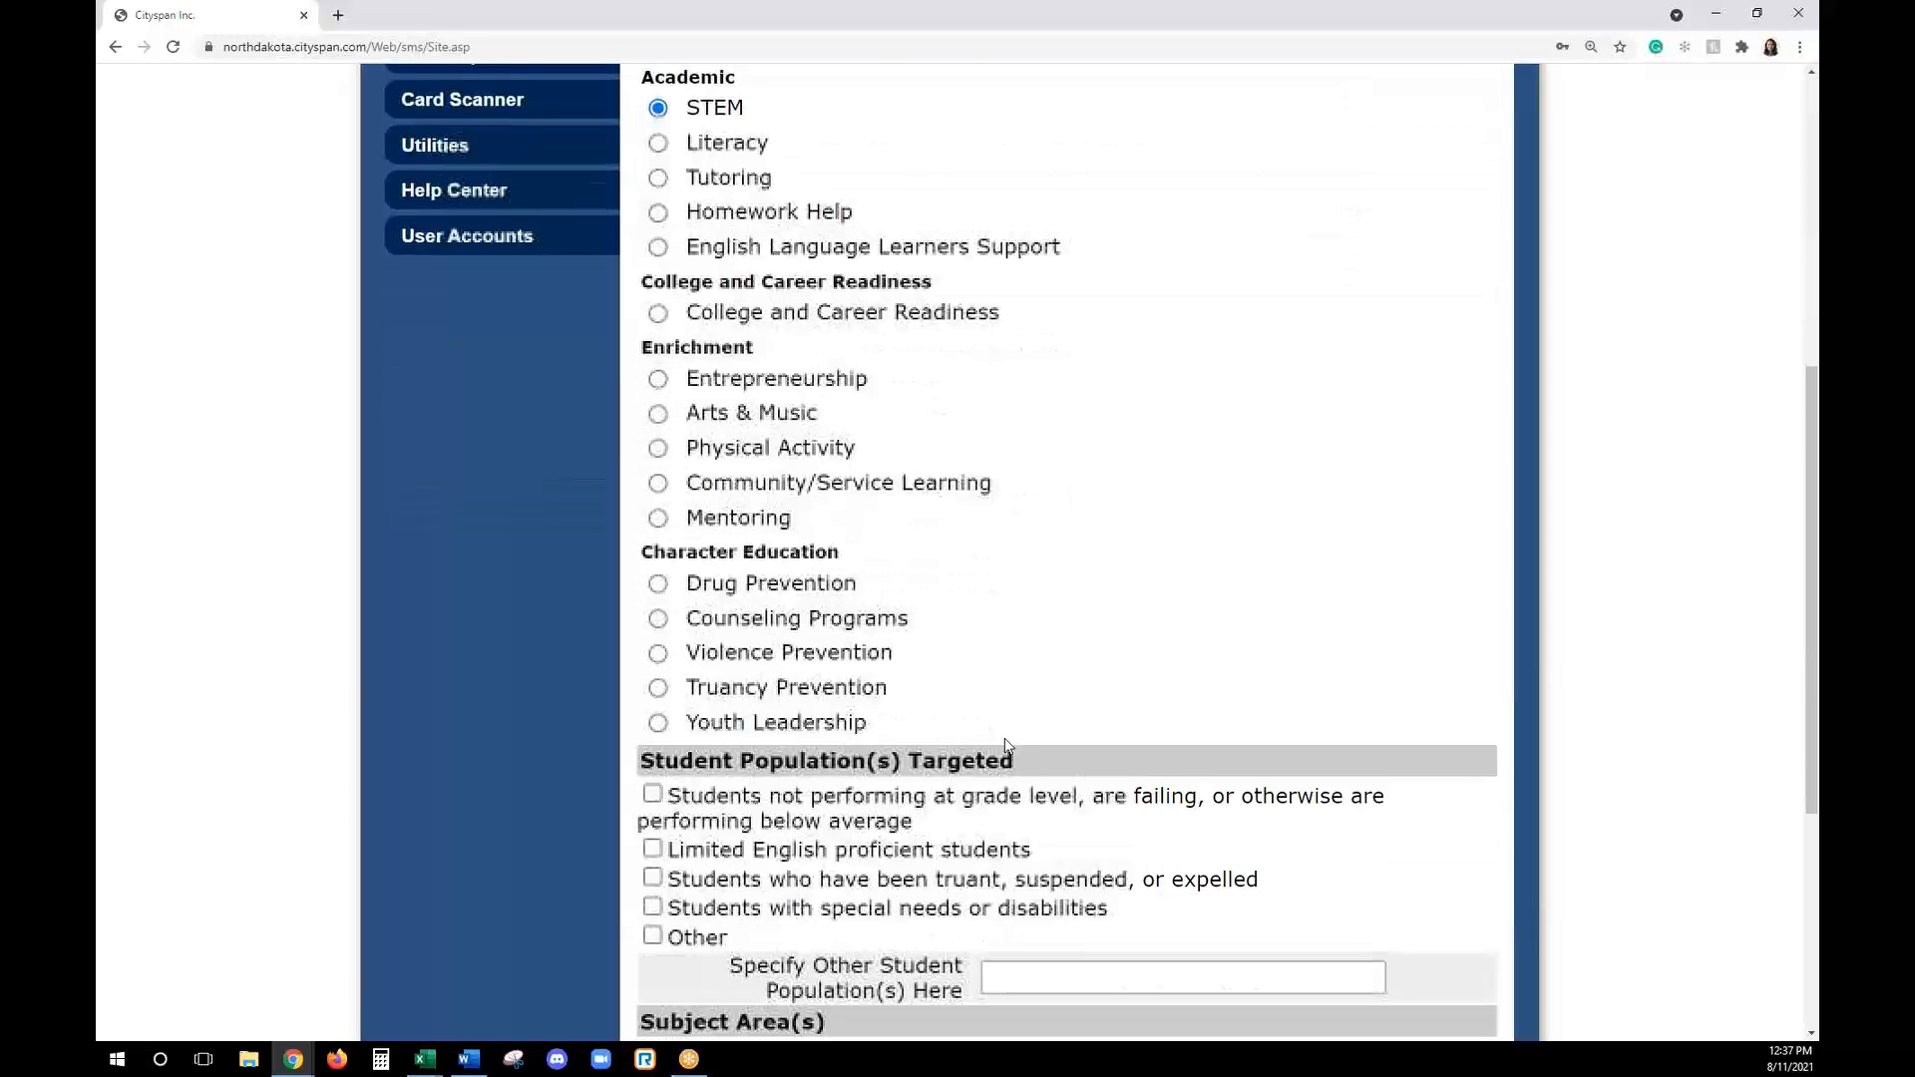
scroll(1007, 743, "down", 1)
left_click(653, 614)
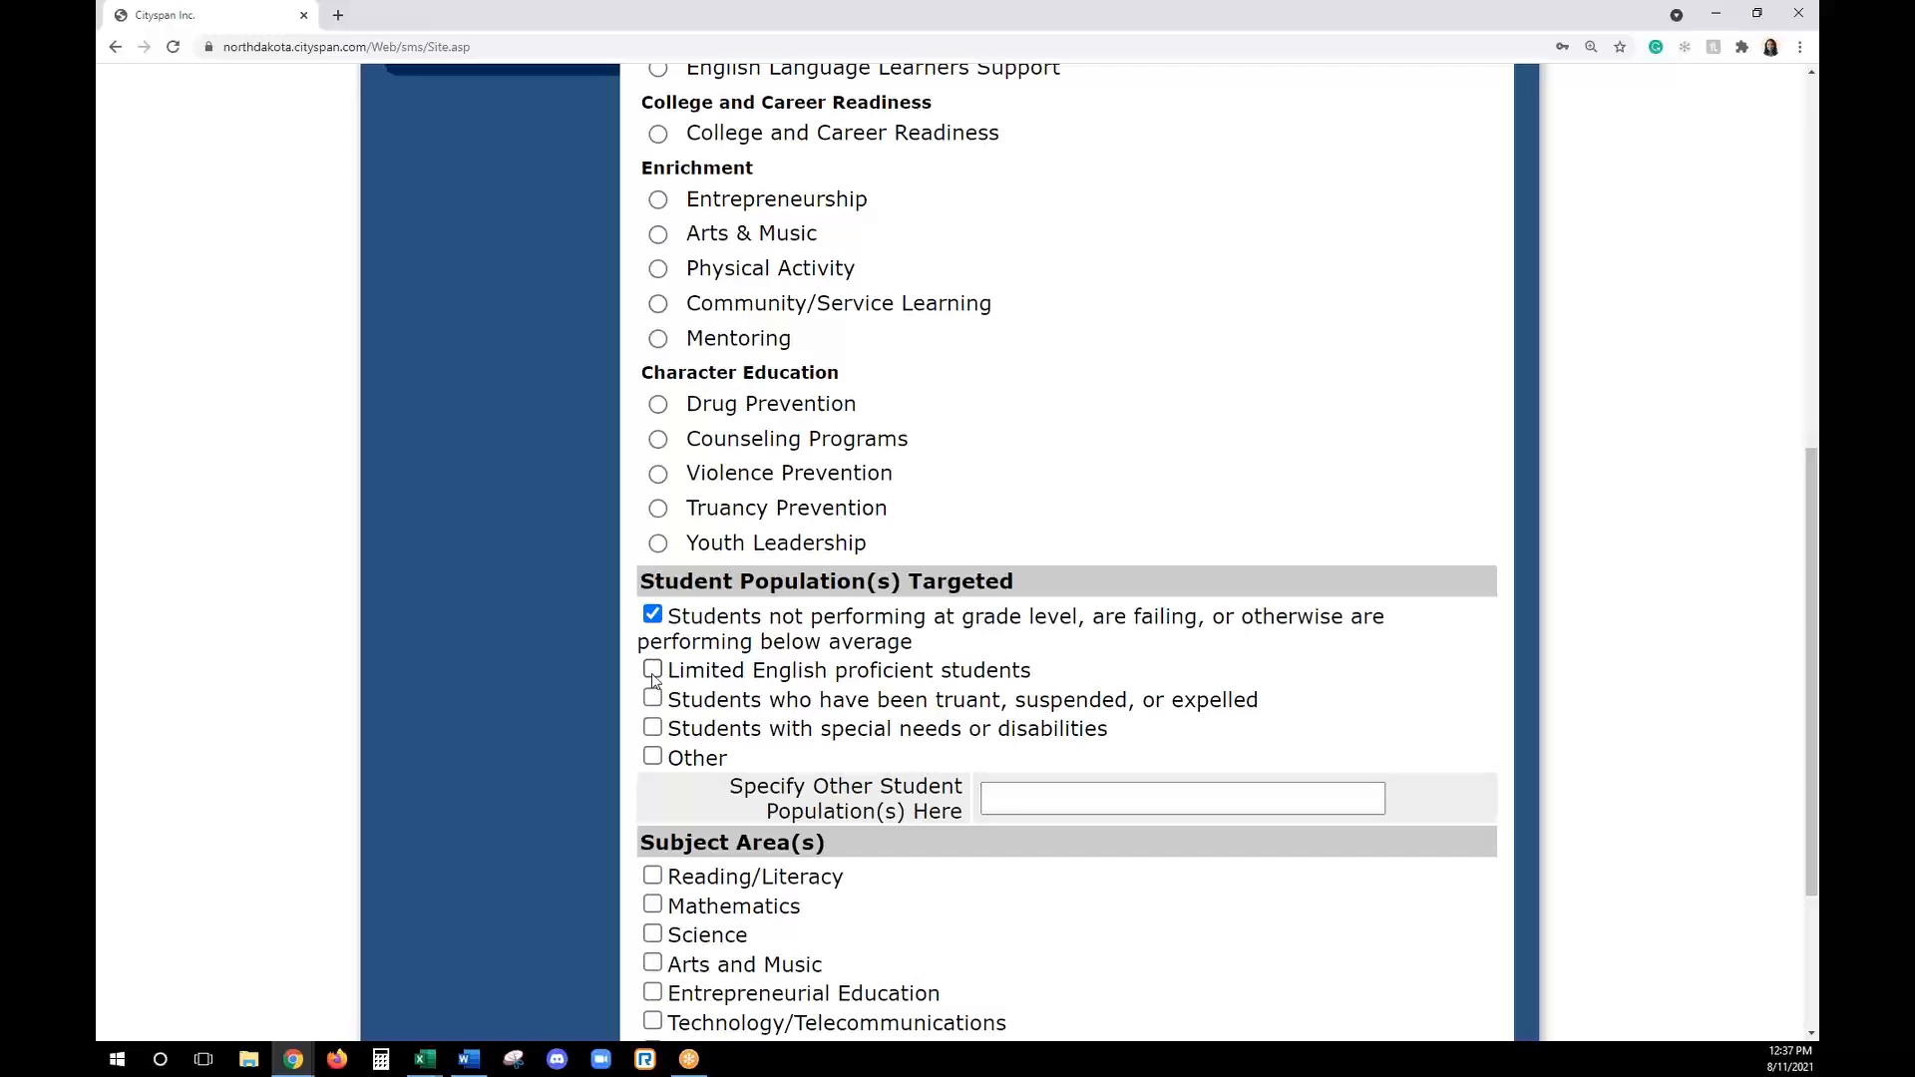
left_click(652, 669)
scroll(909, 748, "down", 3)
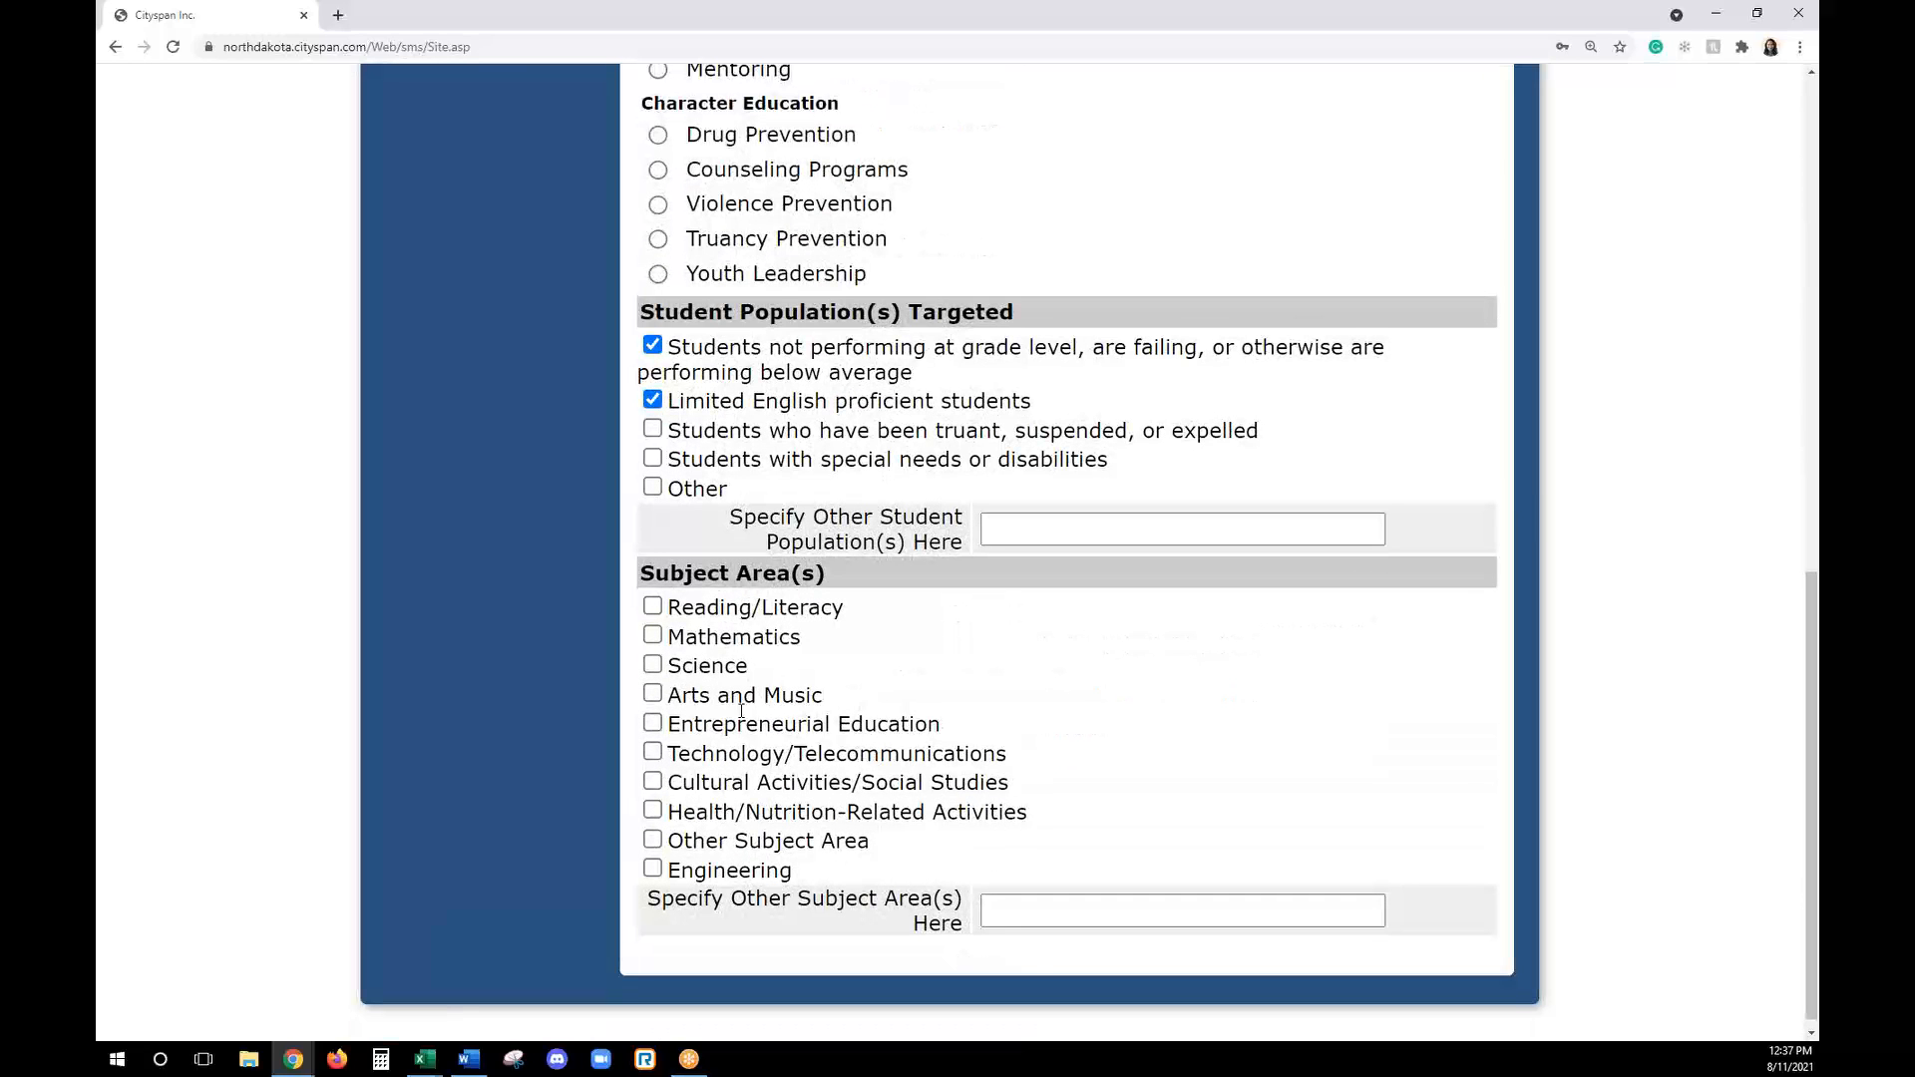
left_click(747, 639)
scroll(1124, 671, "up", 10)
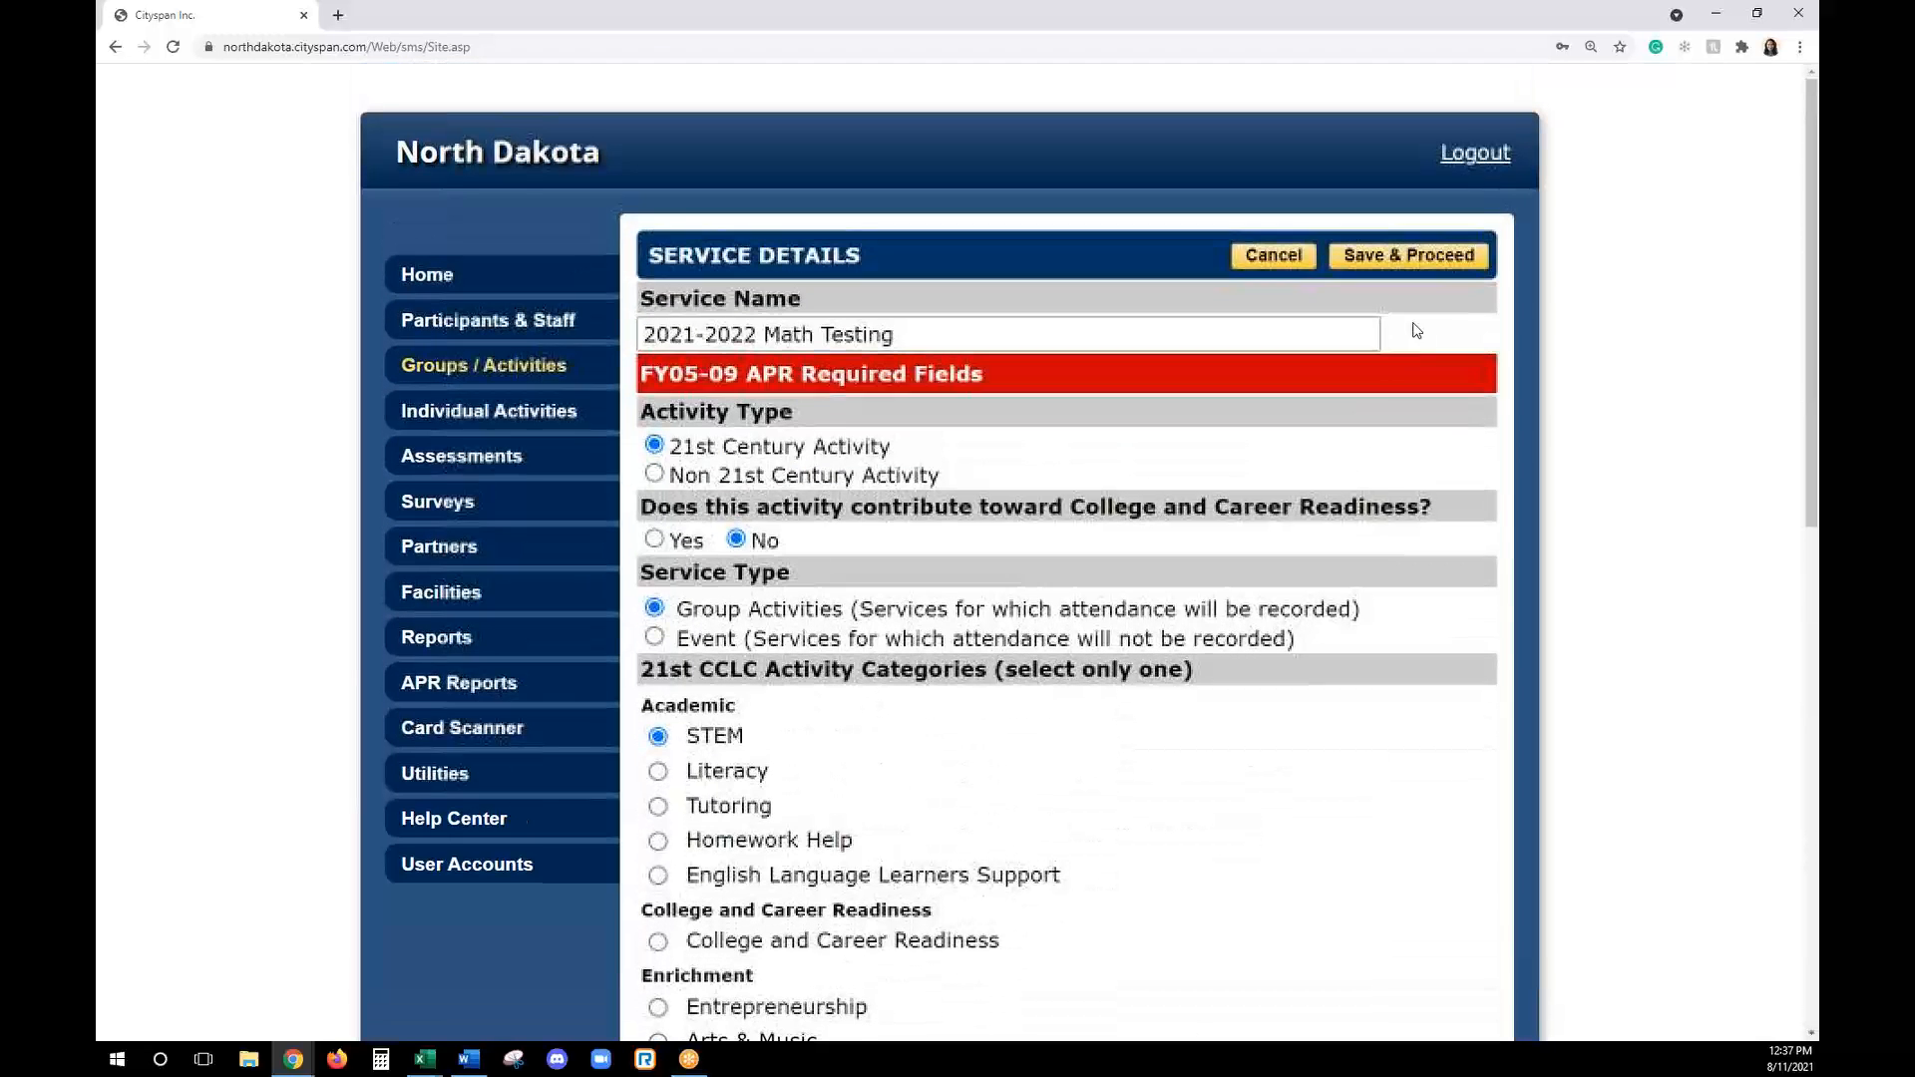
left_click(1397, 256)
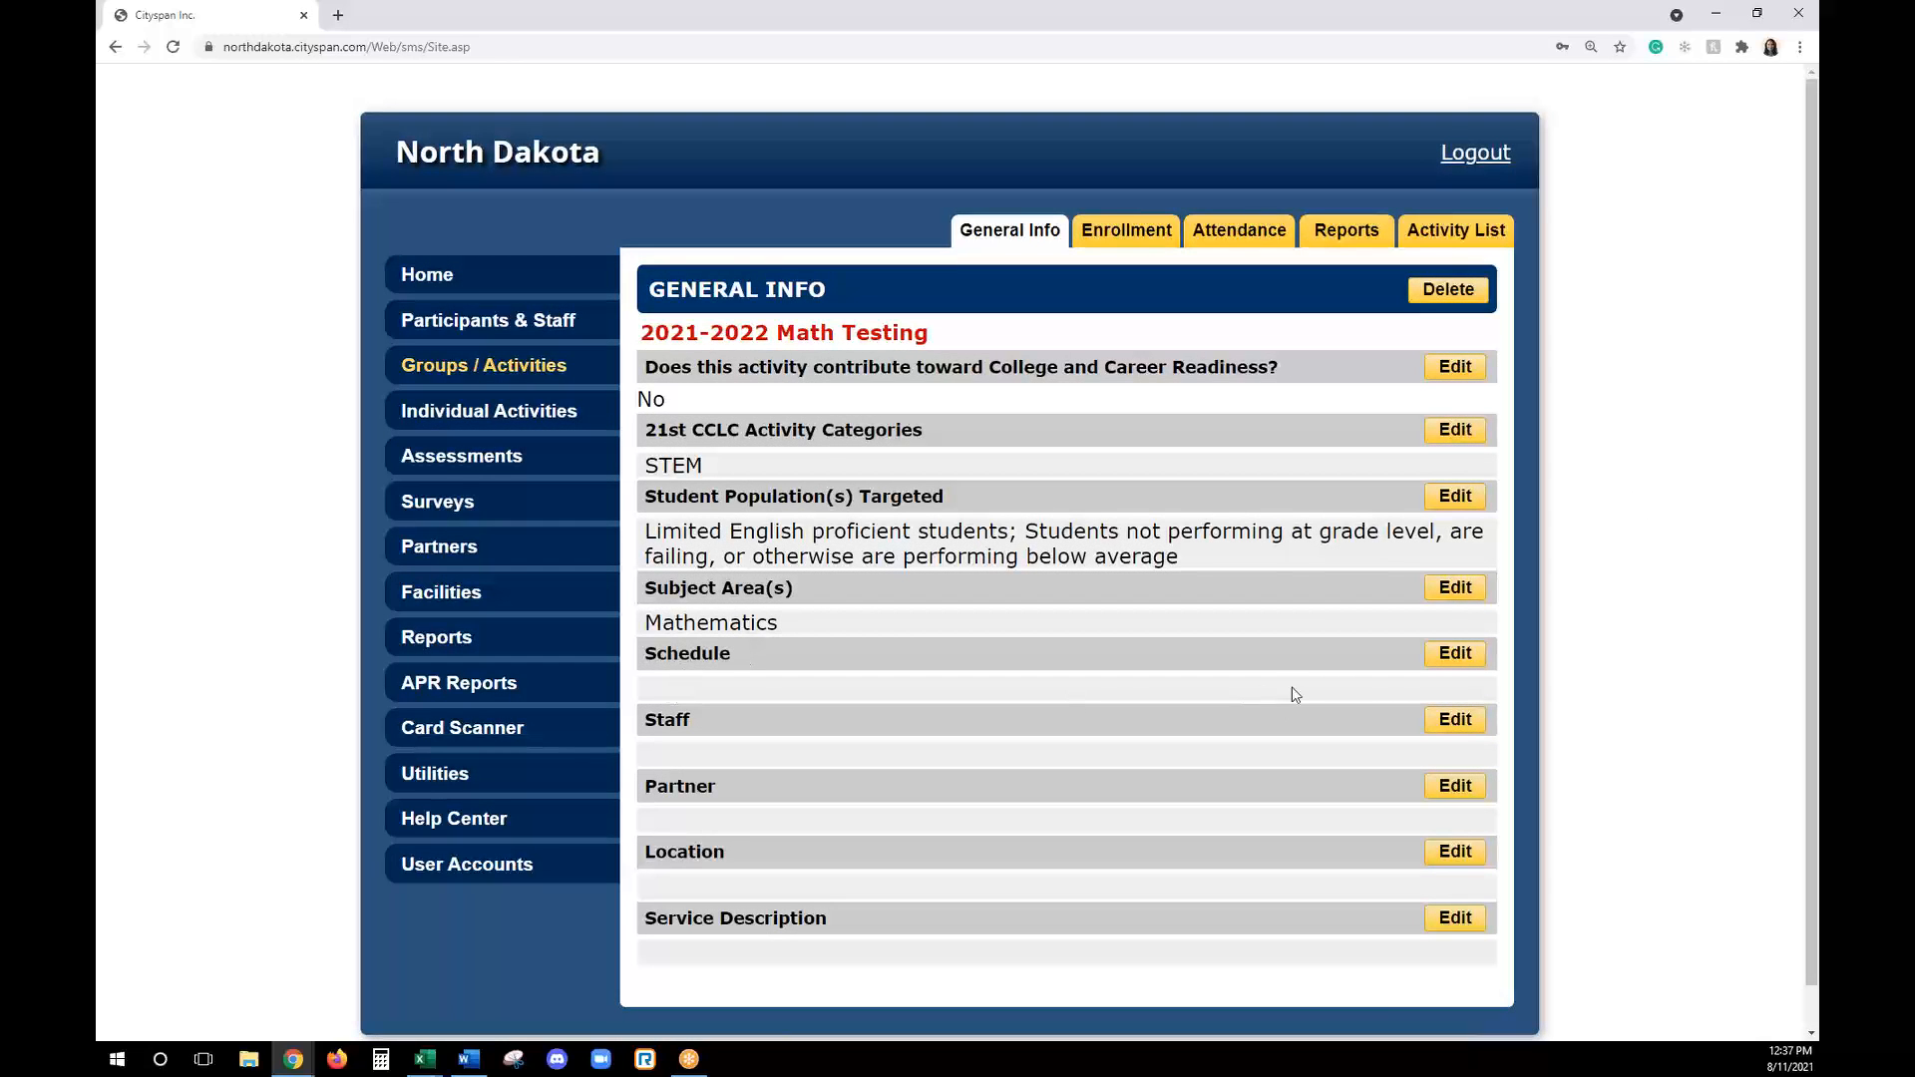
- Start adding multiple dates to the activity's schedule, with begin date 6/1/21 and end date 12/31/21
left_click(1456, 654)
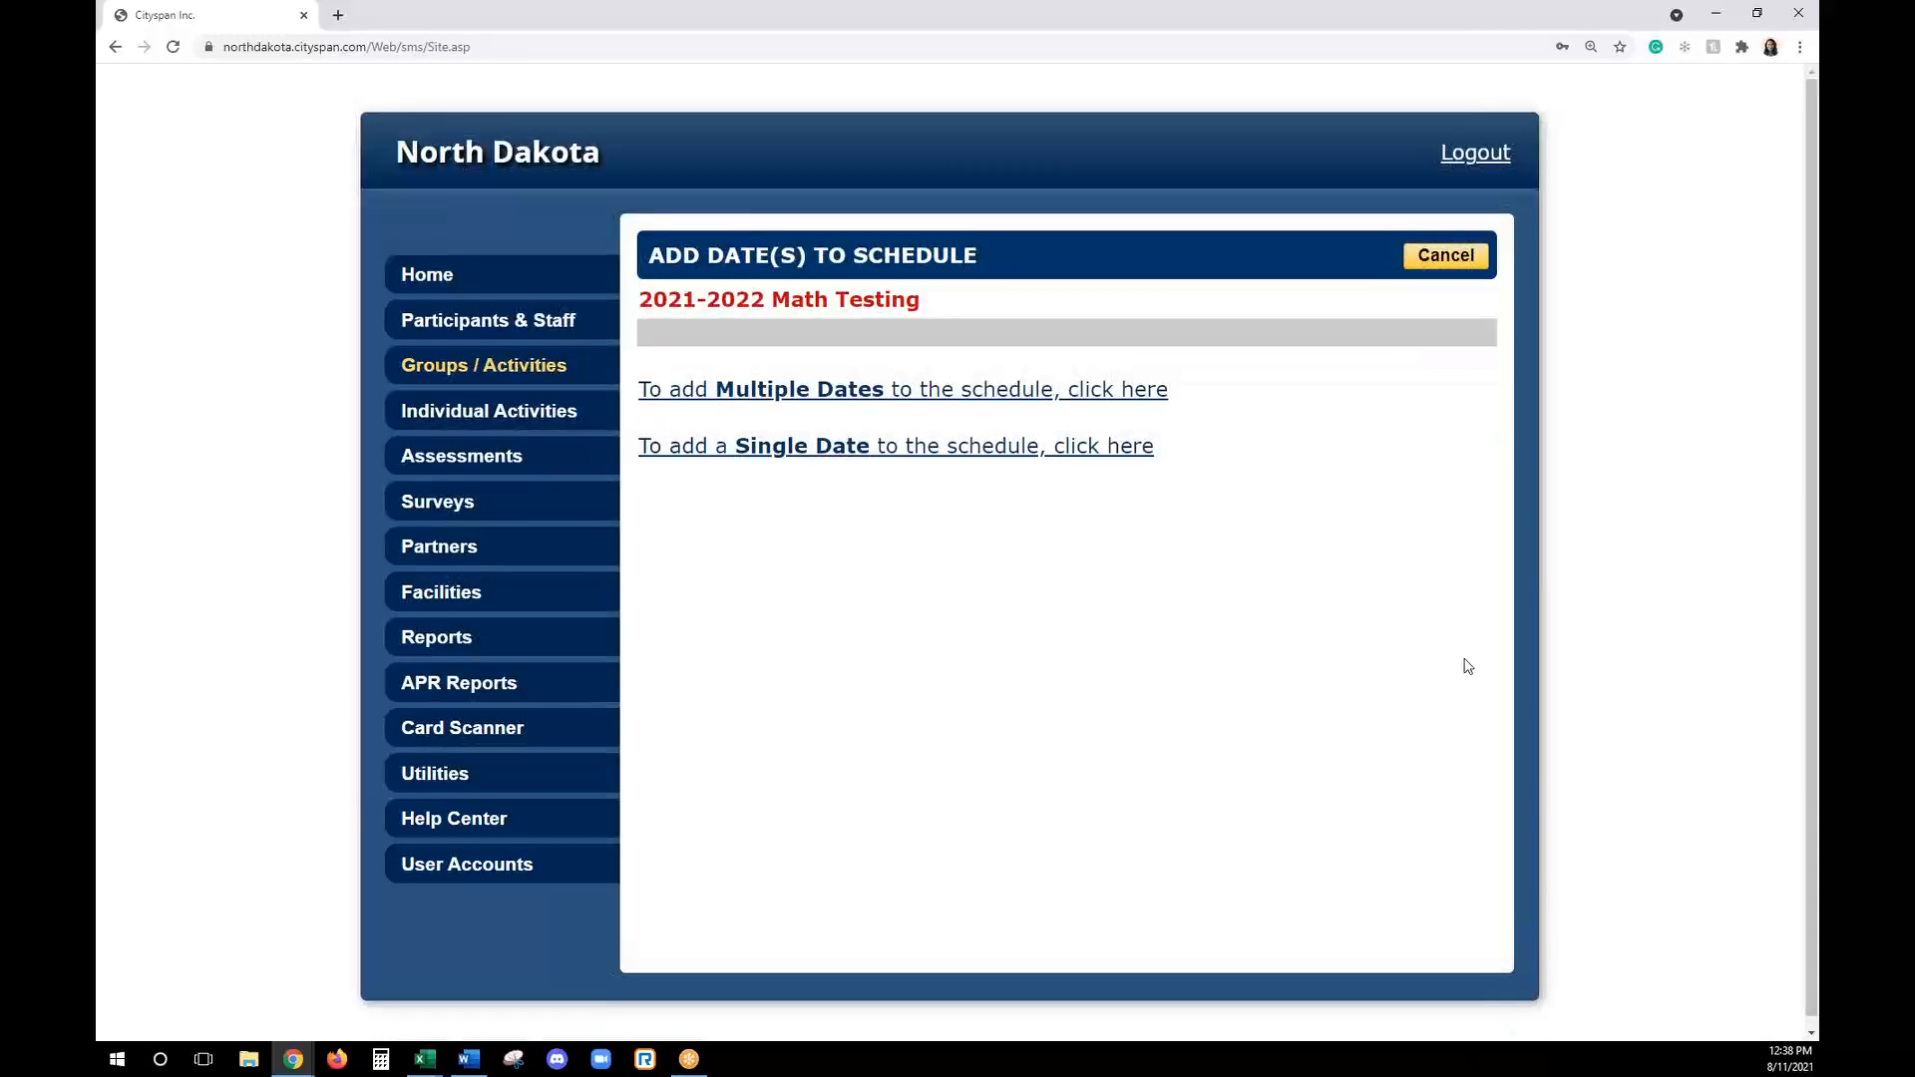
left_click(908, 401)
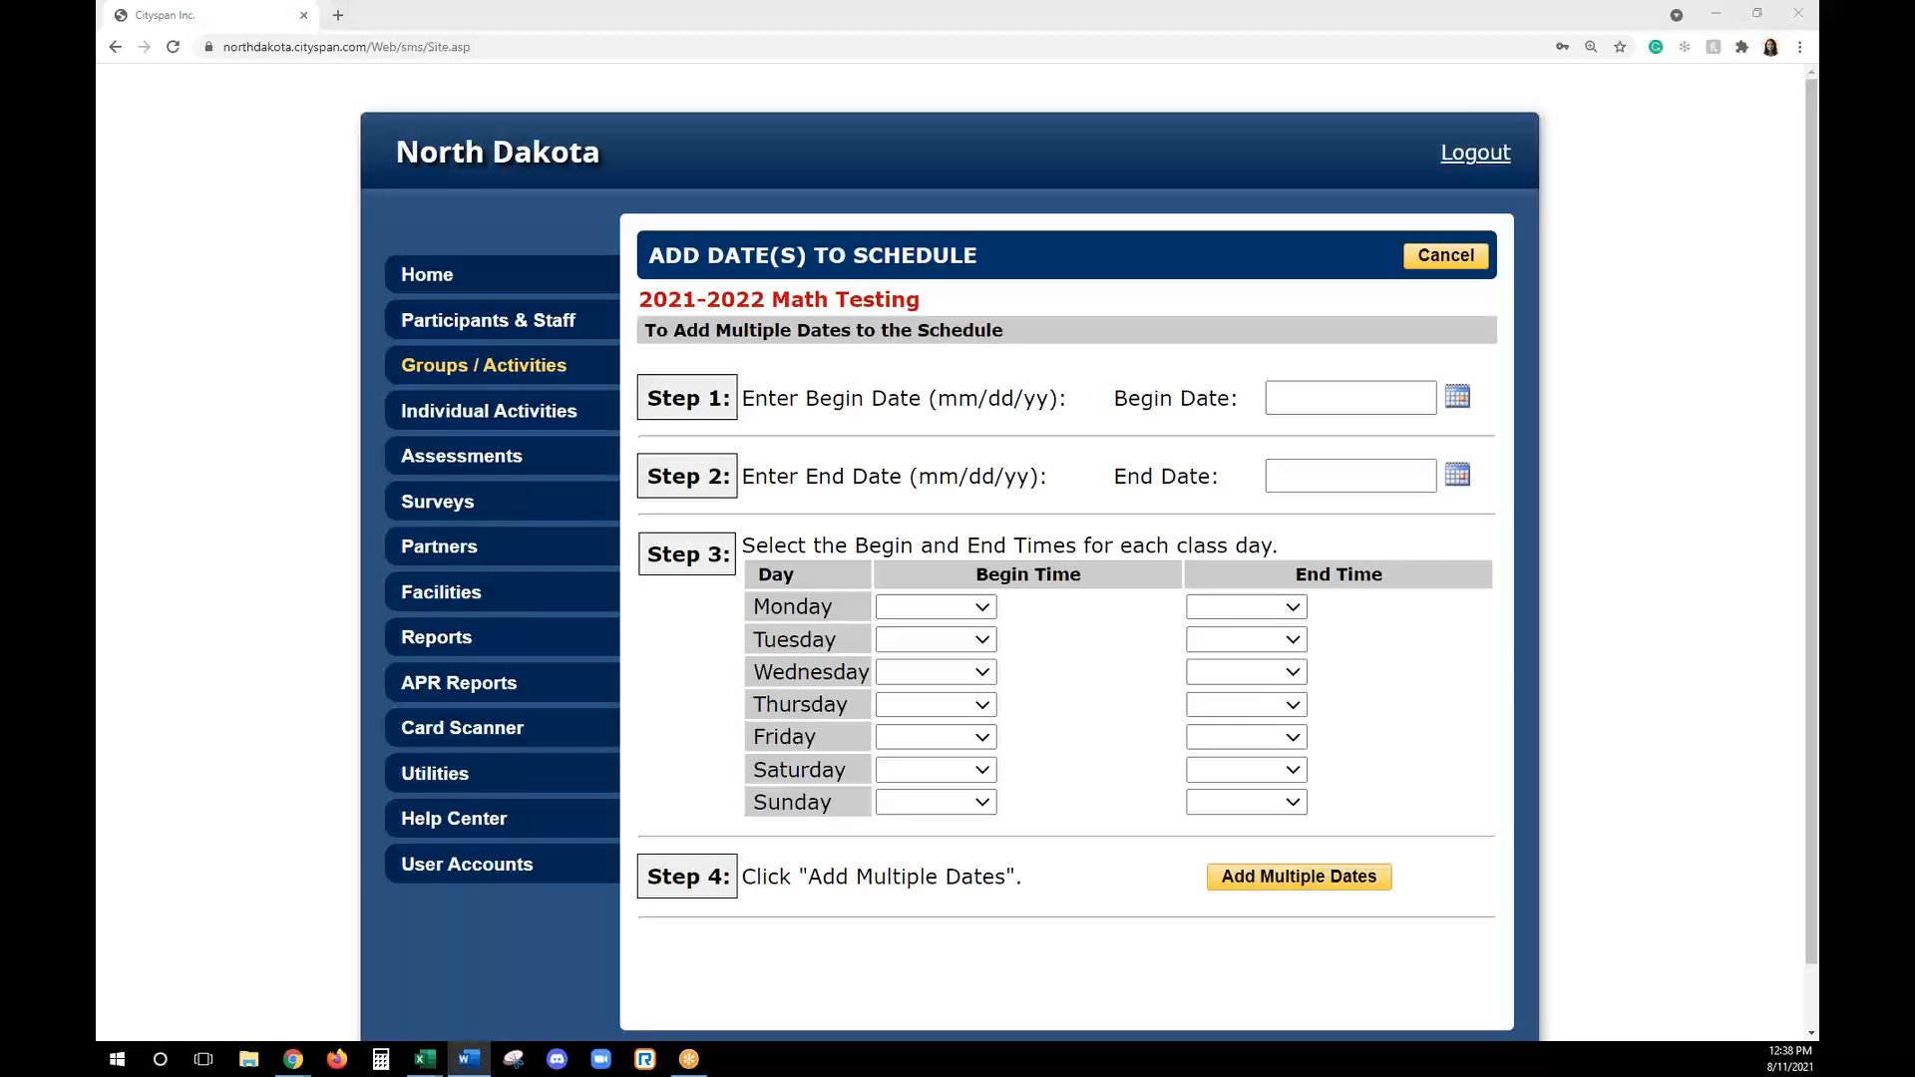
left_click(1393, 394)
type("6/1/")
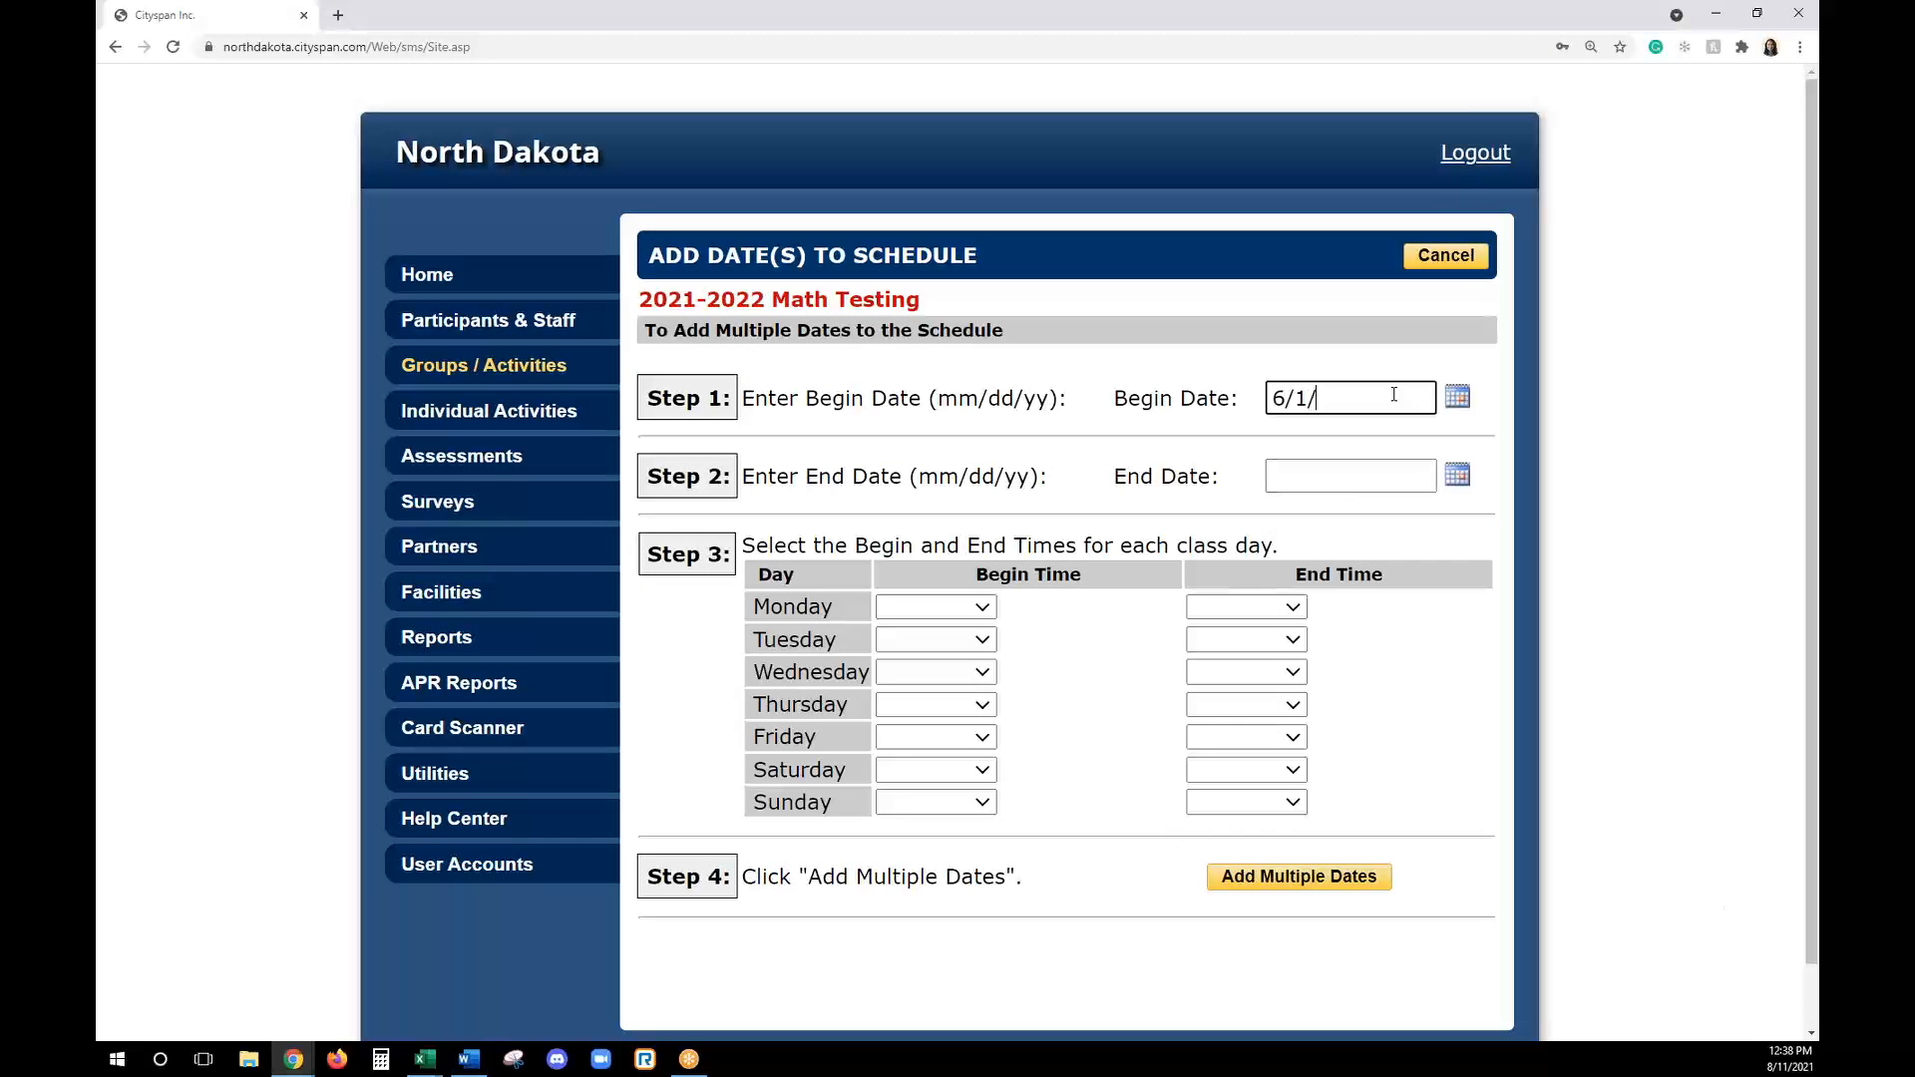
type("21")
key("Tab")
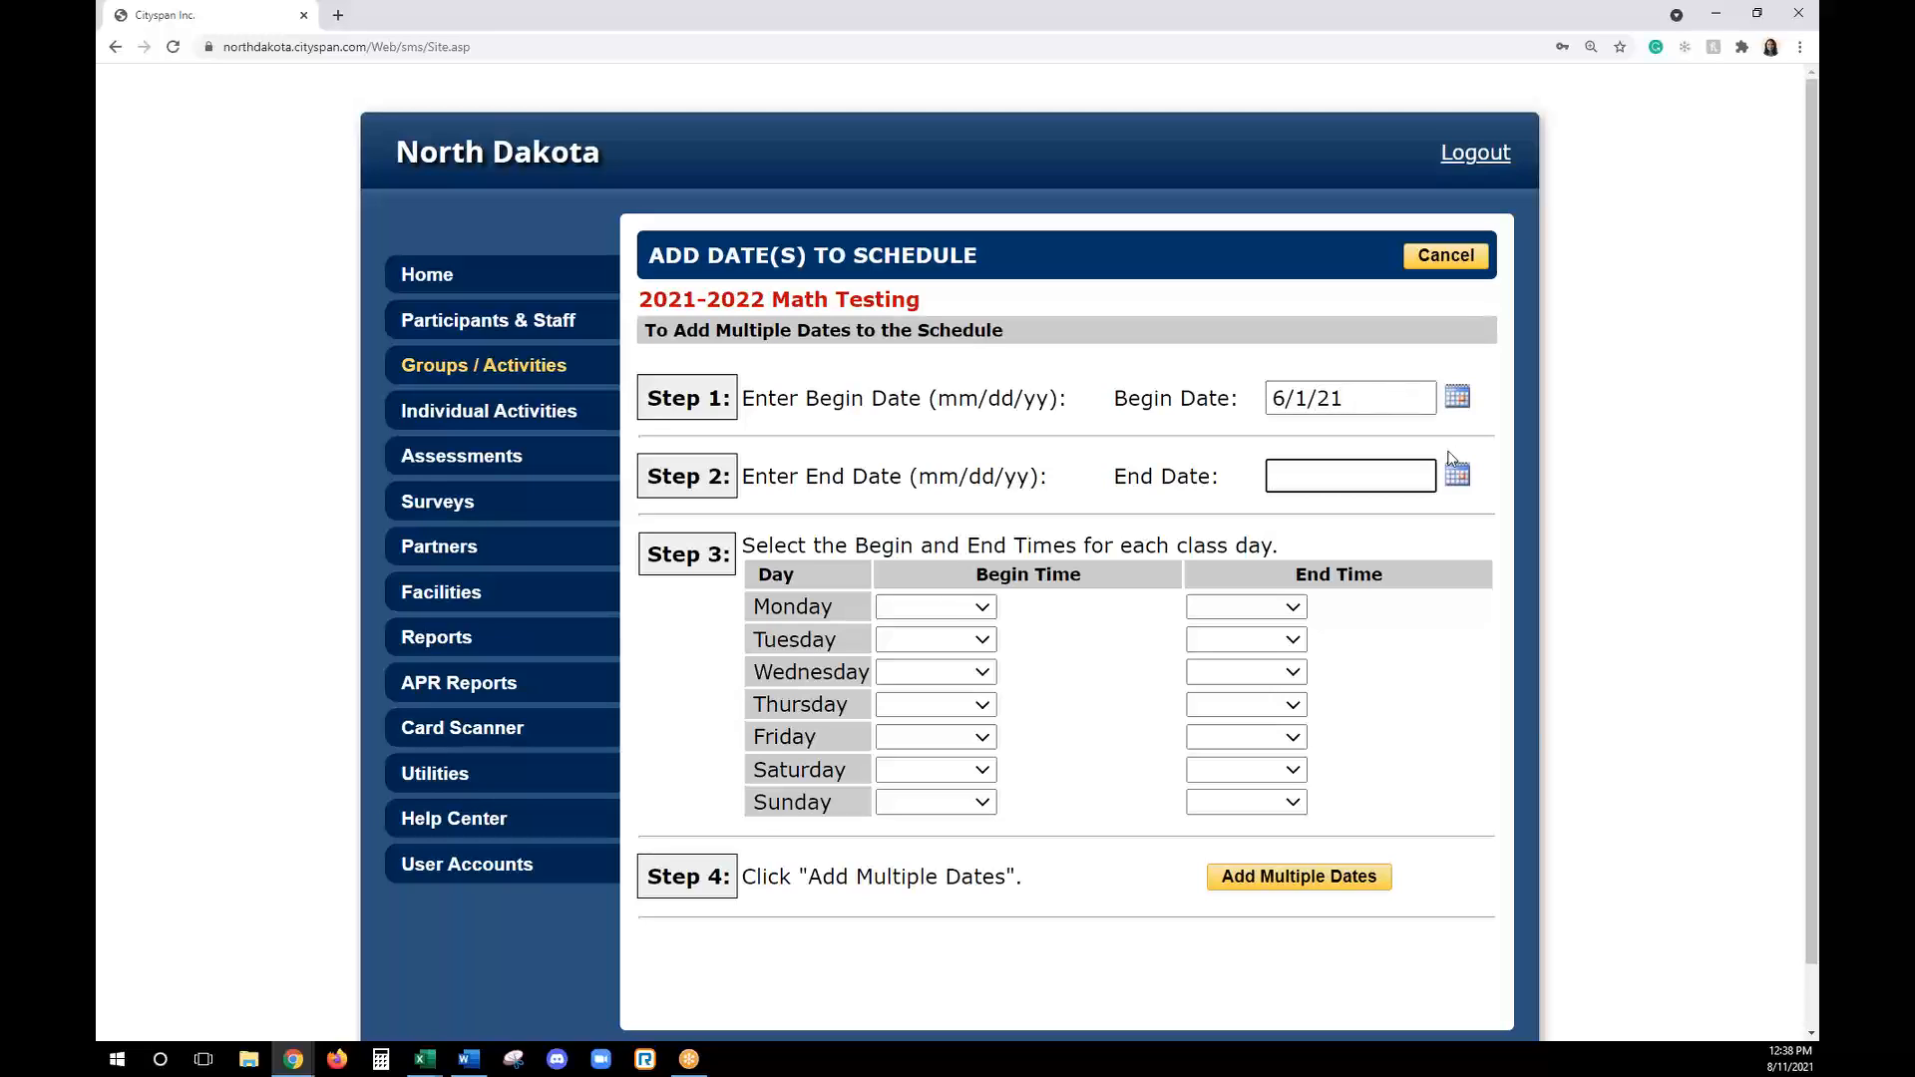
type("12/31/21")
- Set the class times to 8:00 AM–11:15 AM on Monday and 7:30 AM–11:00 AM on Wednesday
left_click(960, 611)
left_click(915, 376)
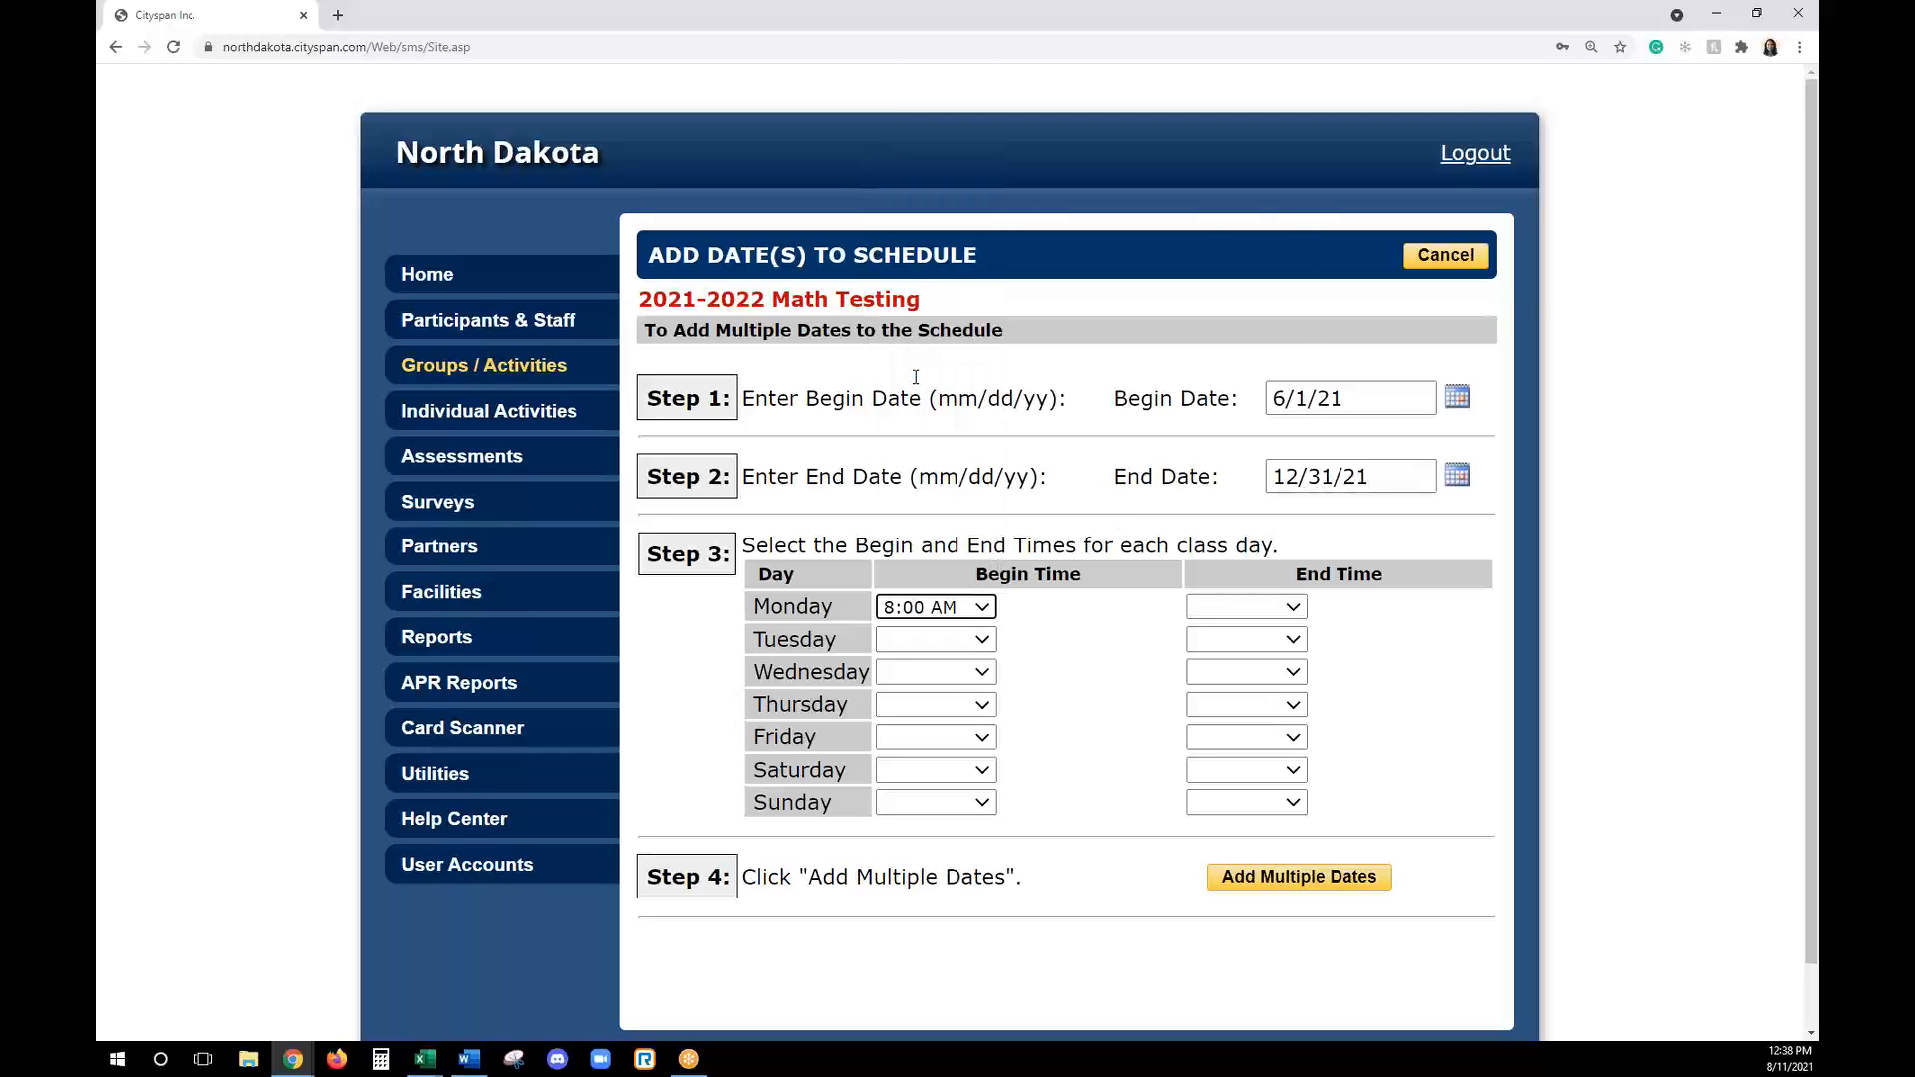
left_click(1247, 607)
left_click(1225, 579)
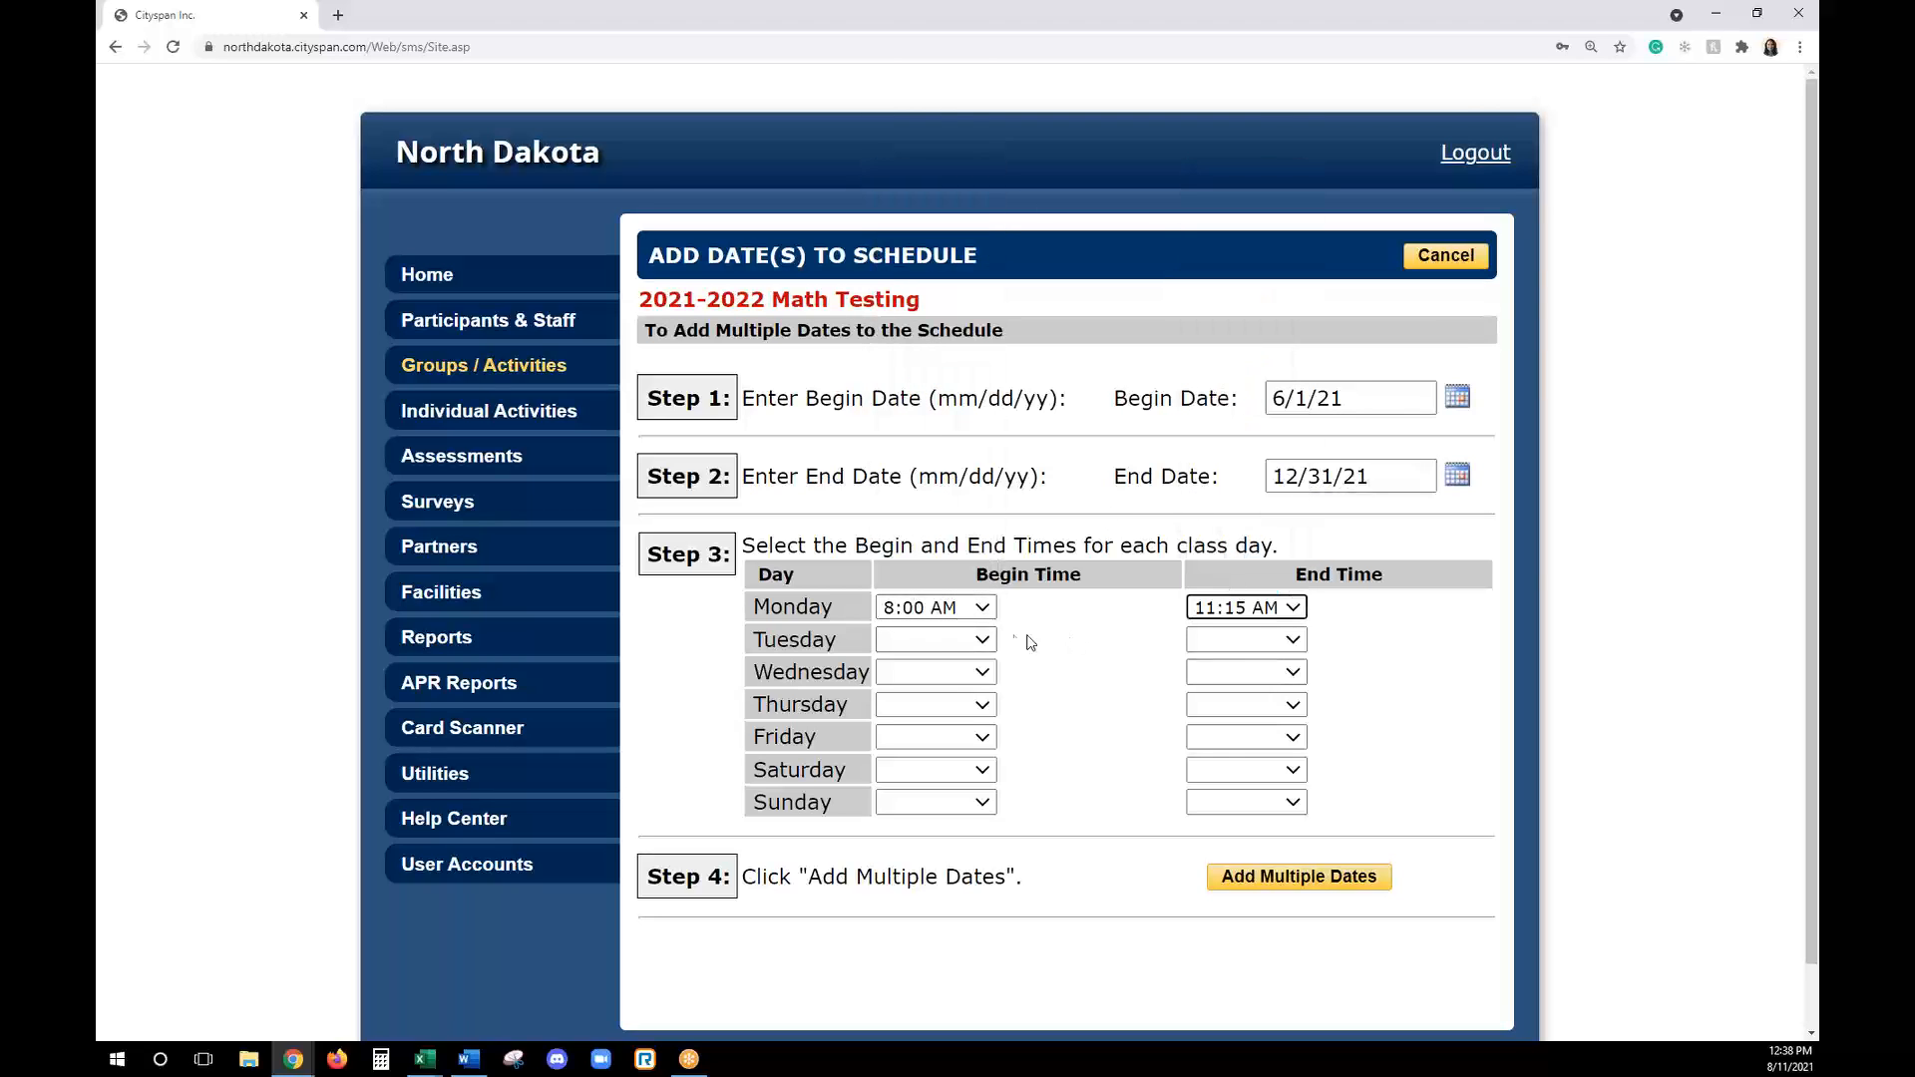
left_click(950, 673)
left_click(974, 387)
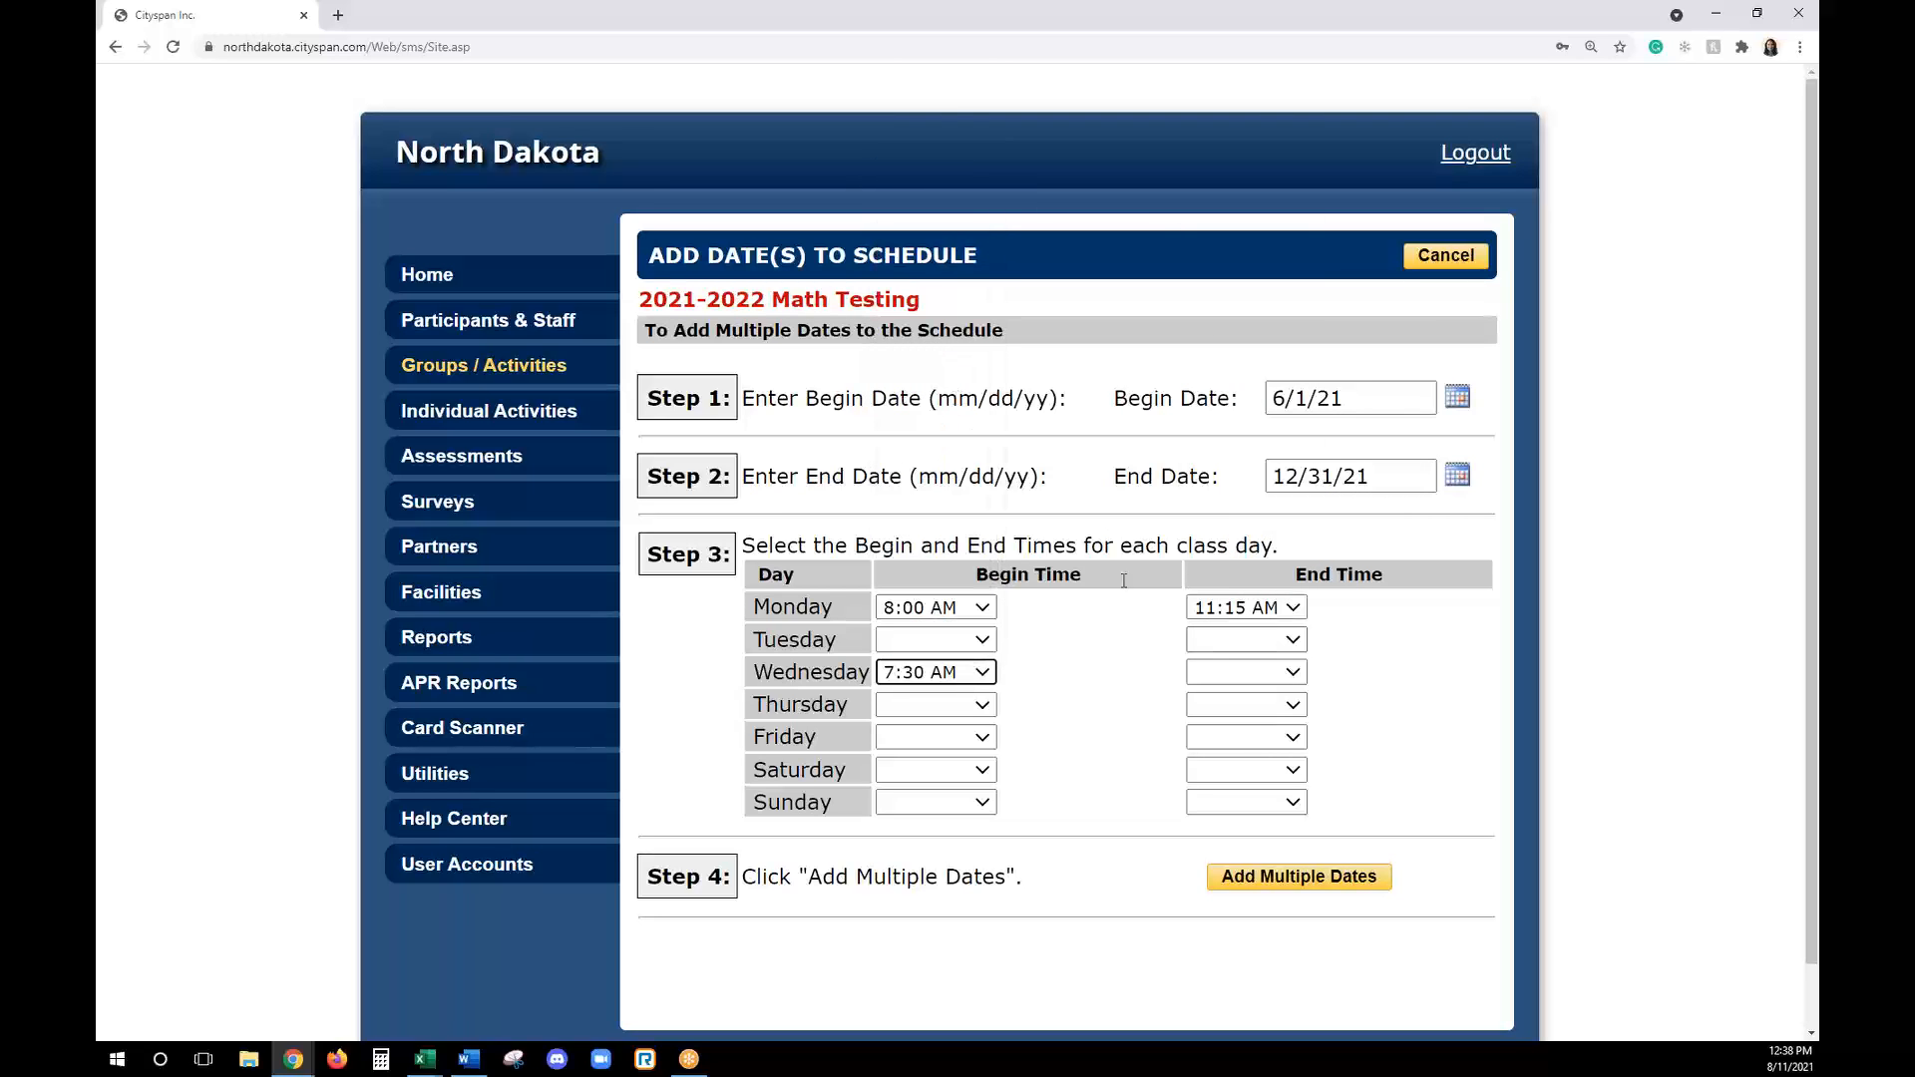
left_click(1217, 671)
scroll(1237, 598, "down", 1)
left_click(1232, 629)
- Set the Friday class time to 7:00 AM–10:00 AM and add the multiple dates to the schedule
left_click(938, 737)
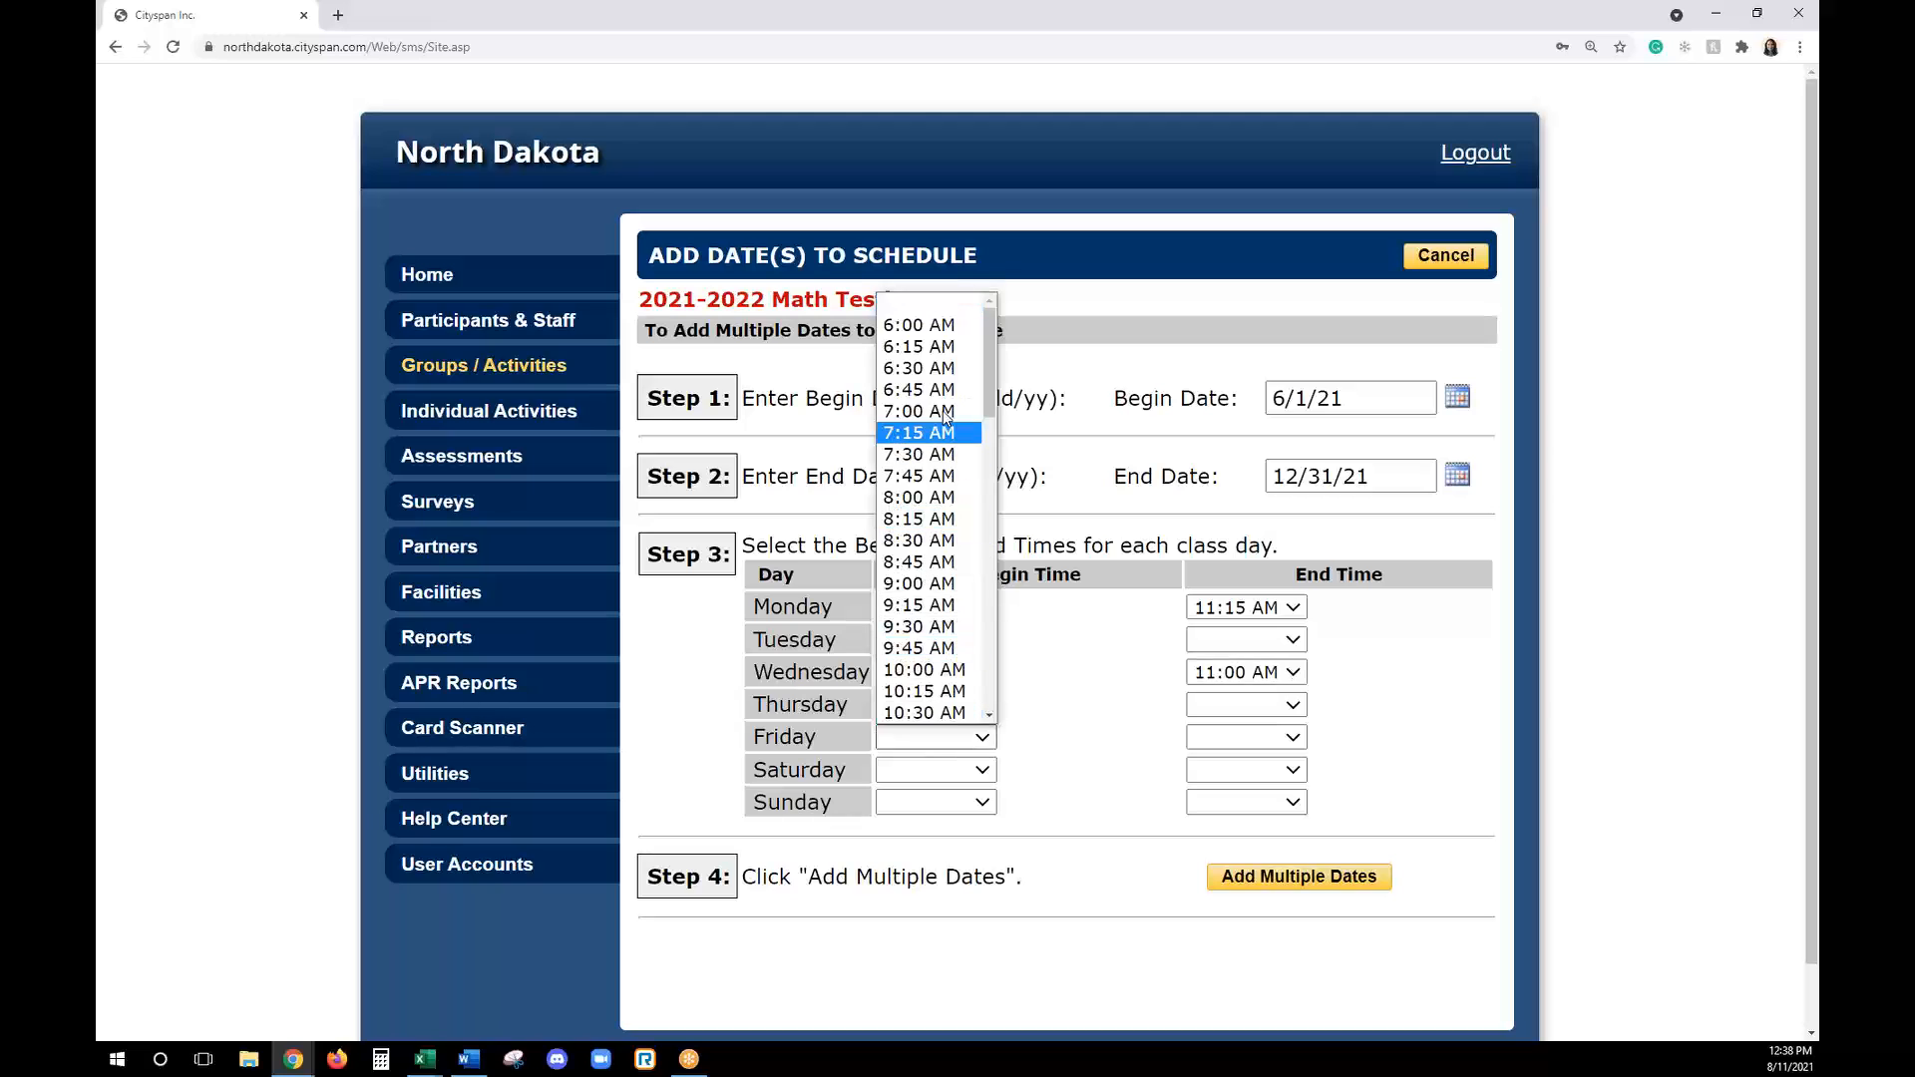
left_click(938, 406)
left_click(1242, 737)
left_click(1235, 667)
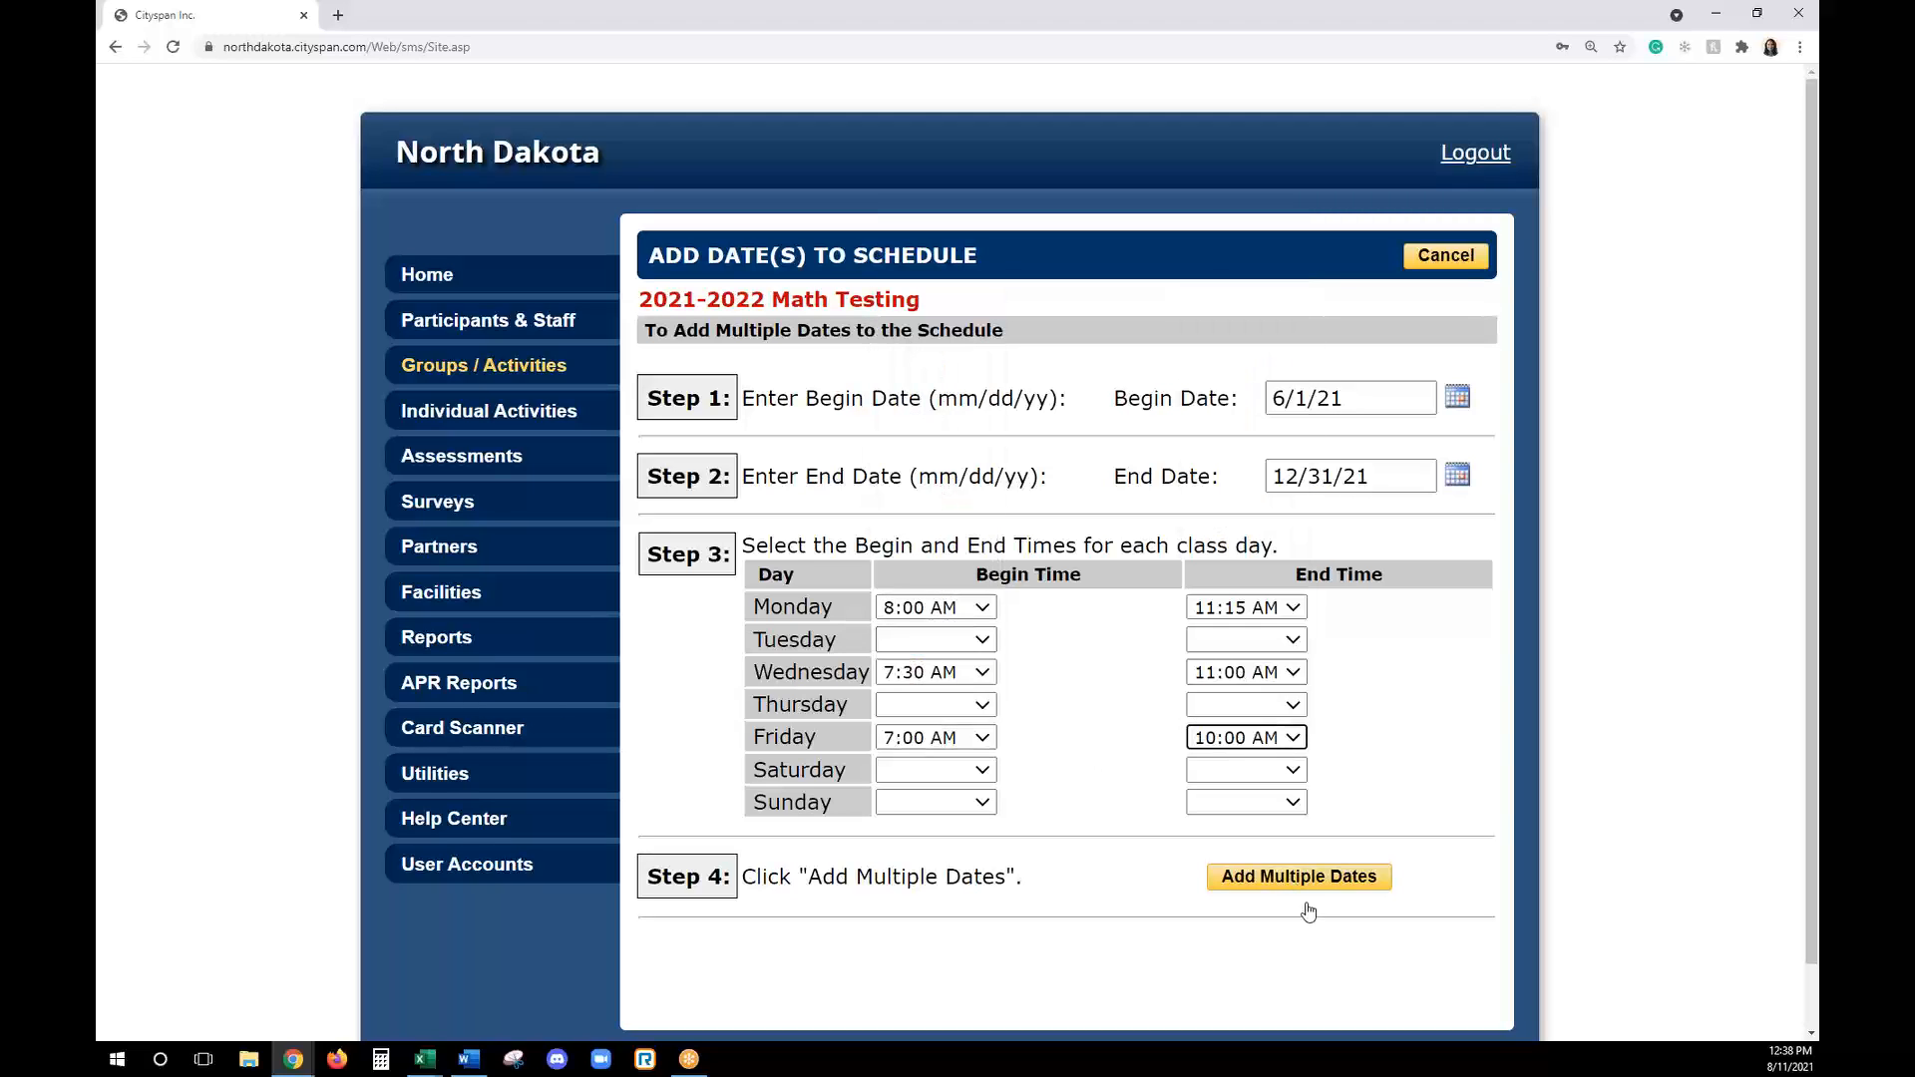
left_click(1309, 885)
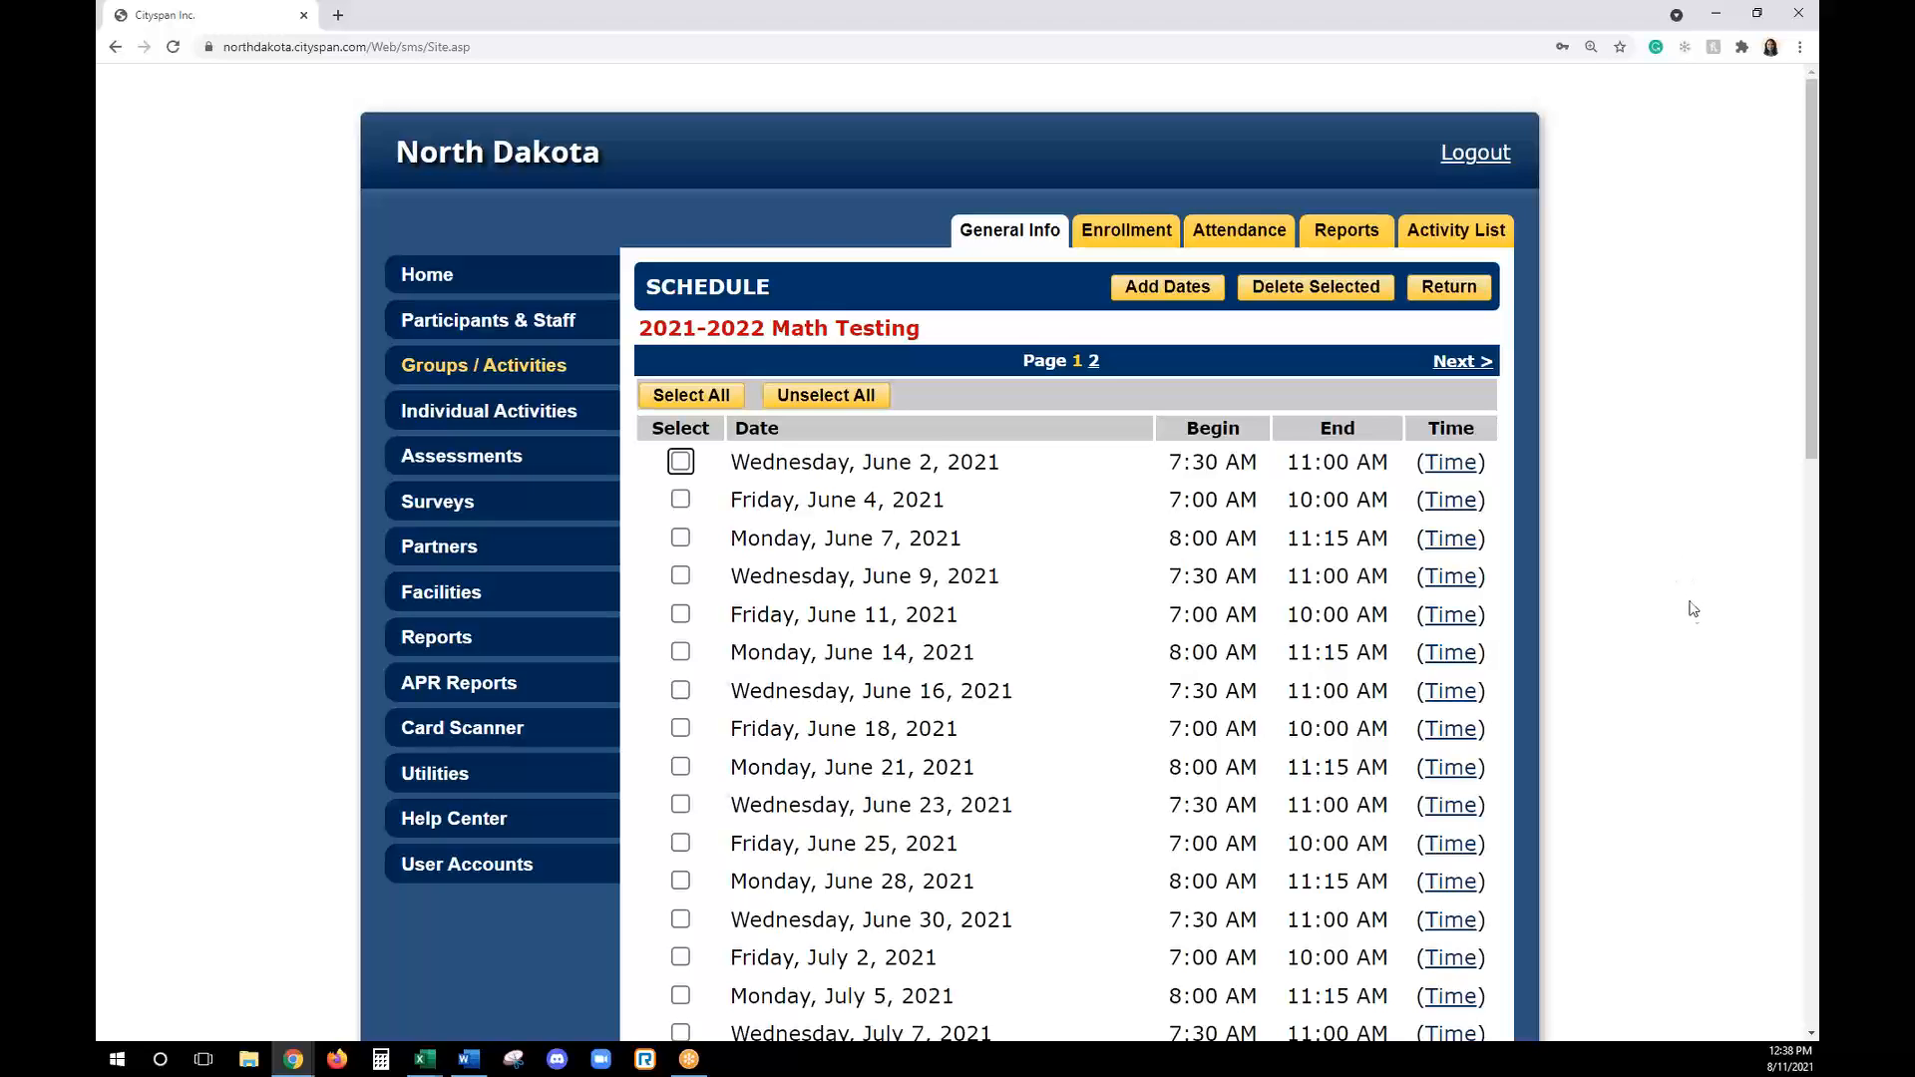
- Delete the Monday, July 5, 2021 session from the activity's schedule and check the remaining dates
scroll(1711, 711, "down", 1)
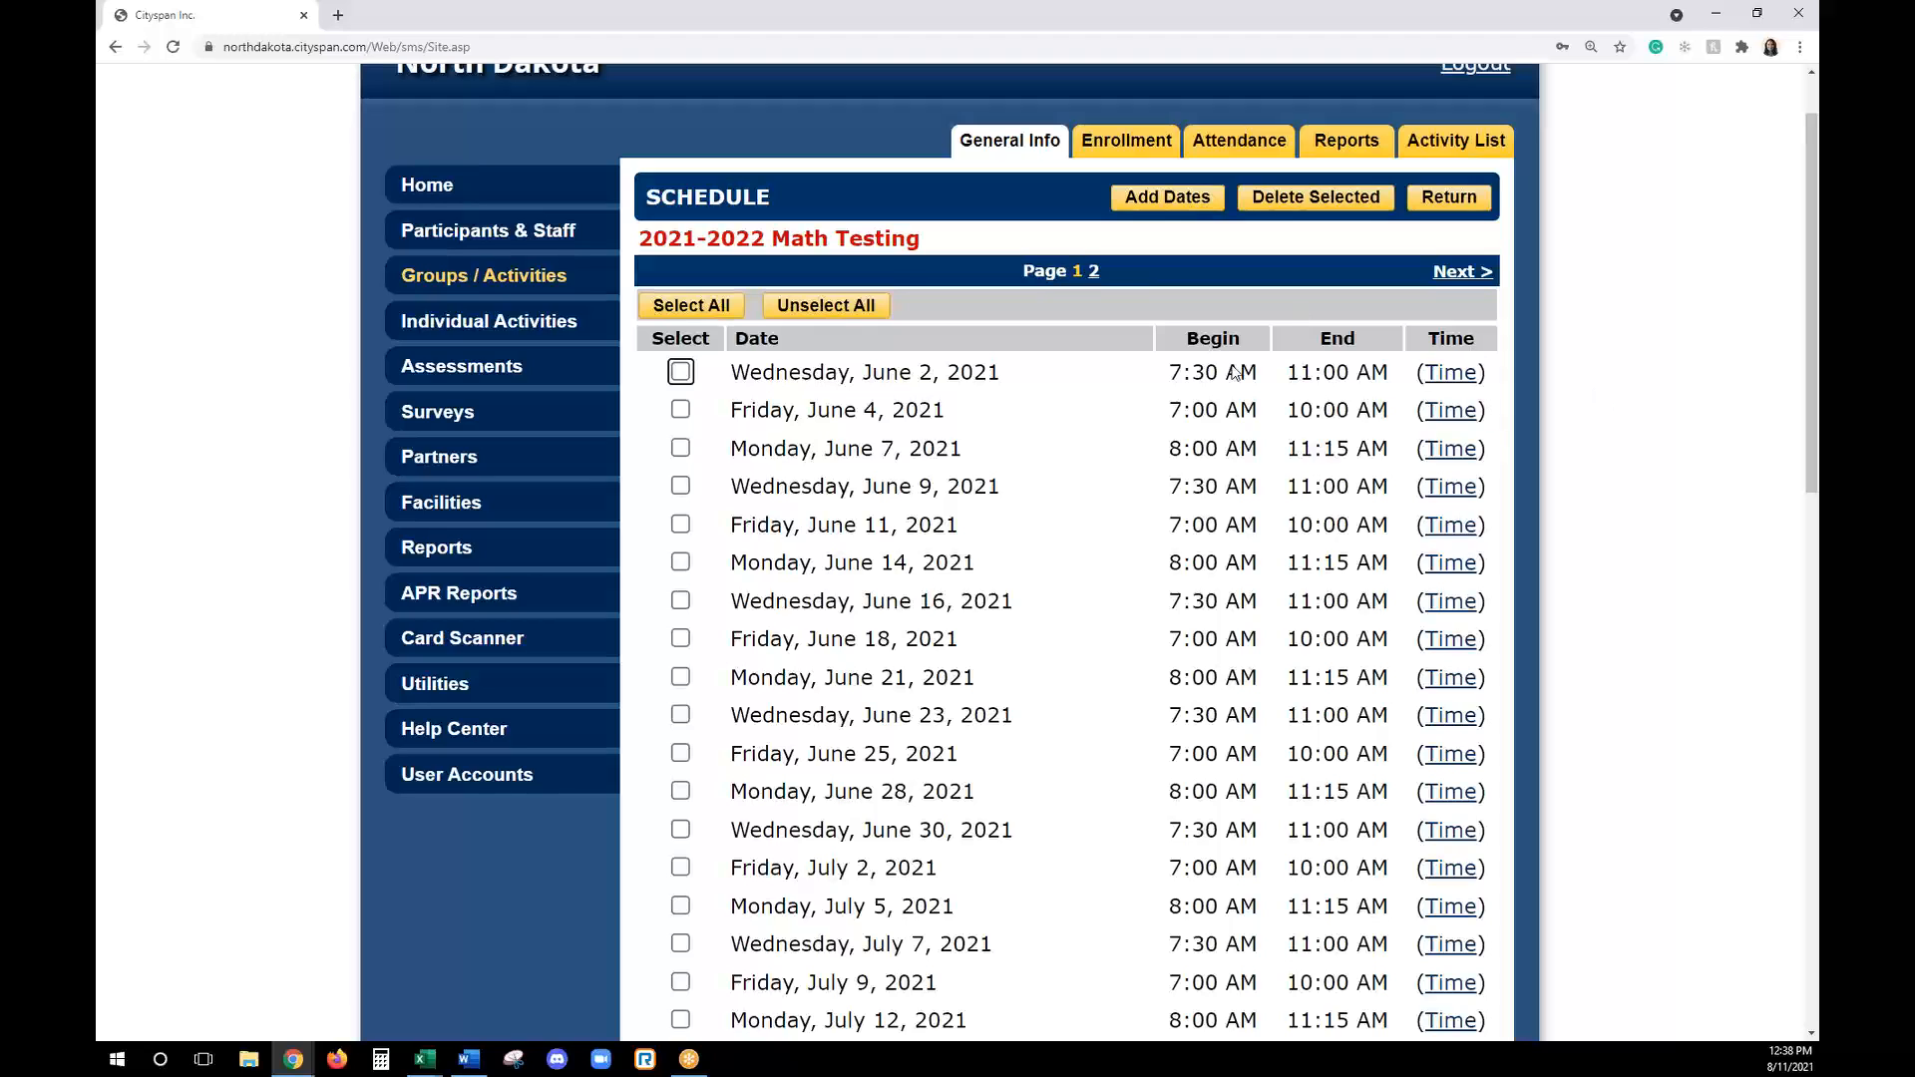
left_click(680, 410)
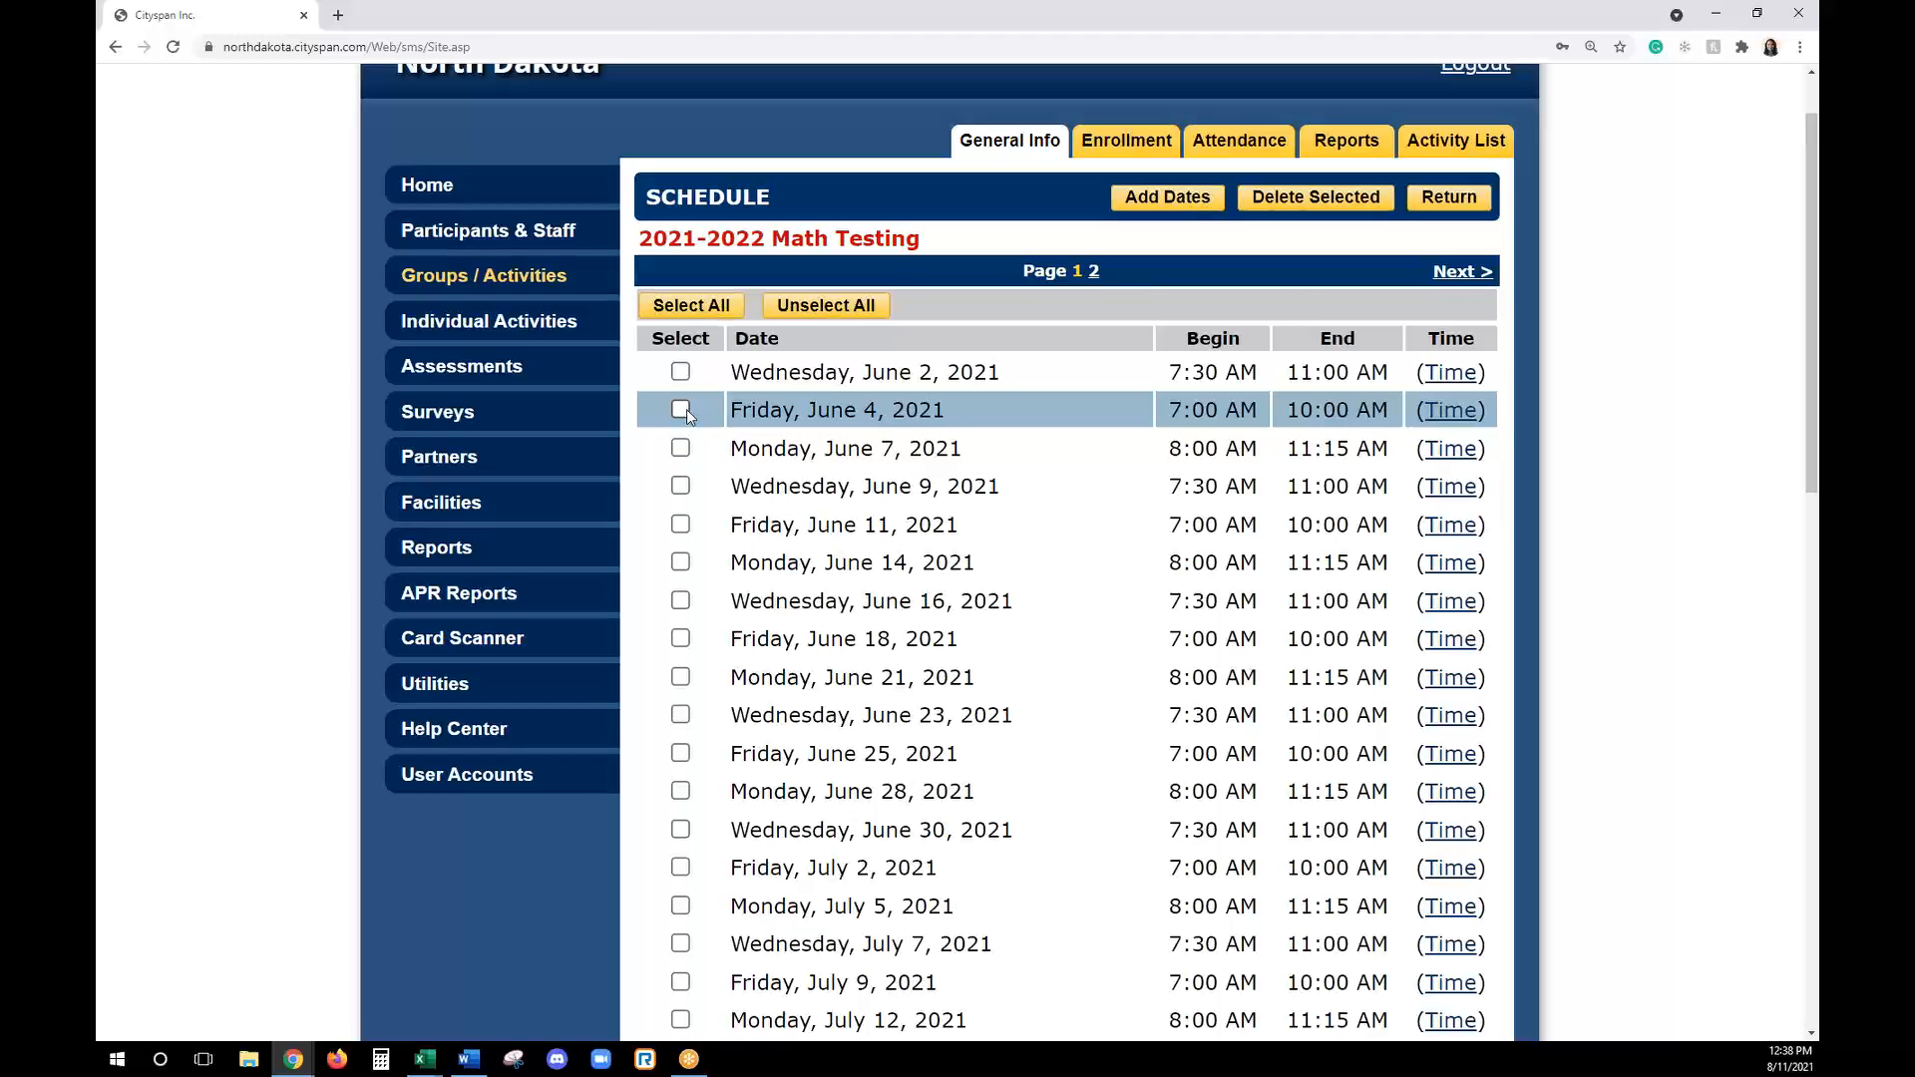
left_click(680, 906)
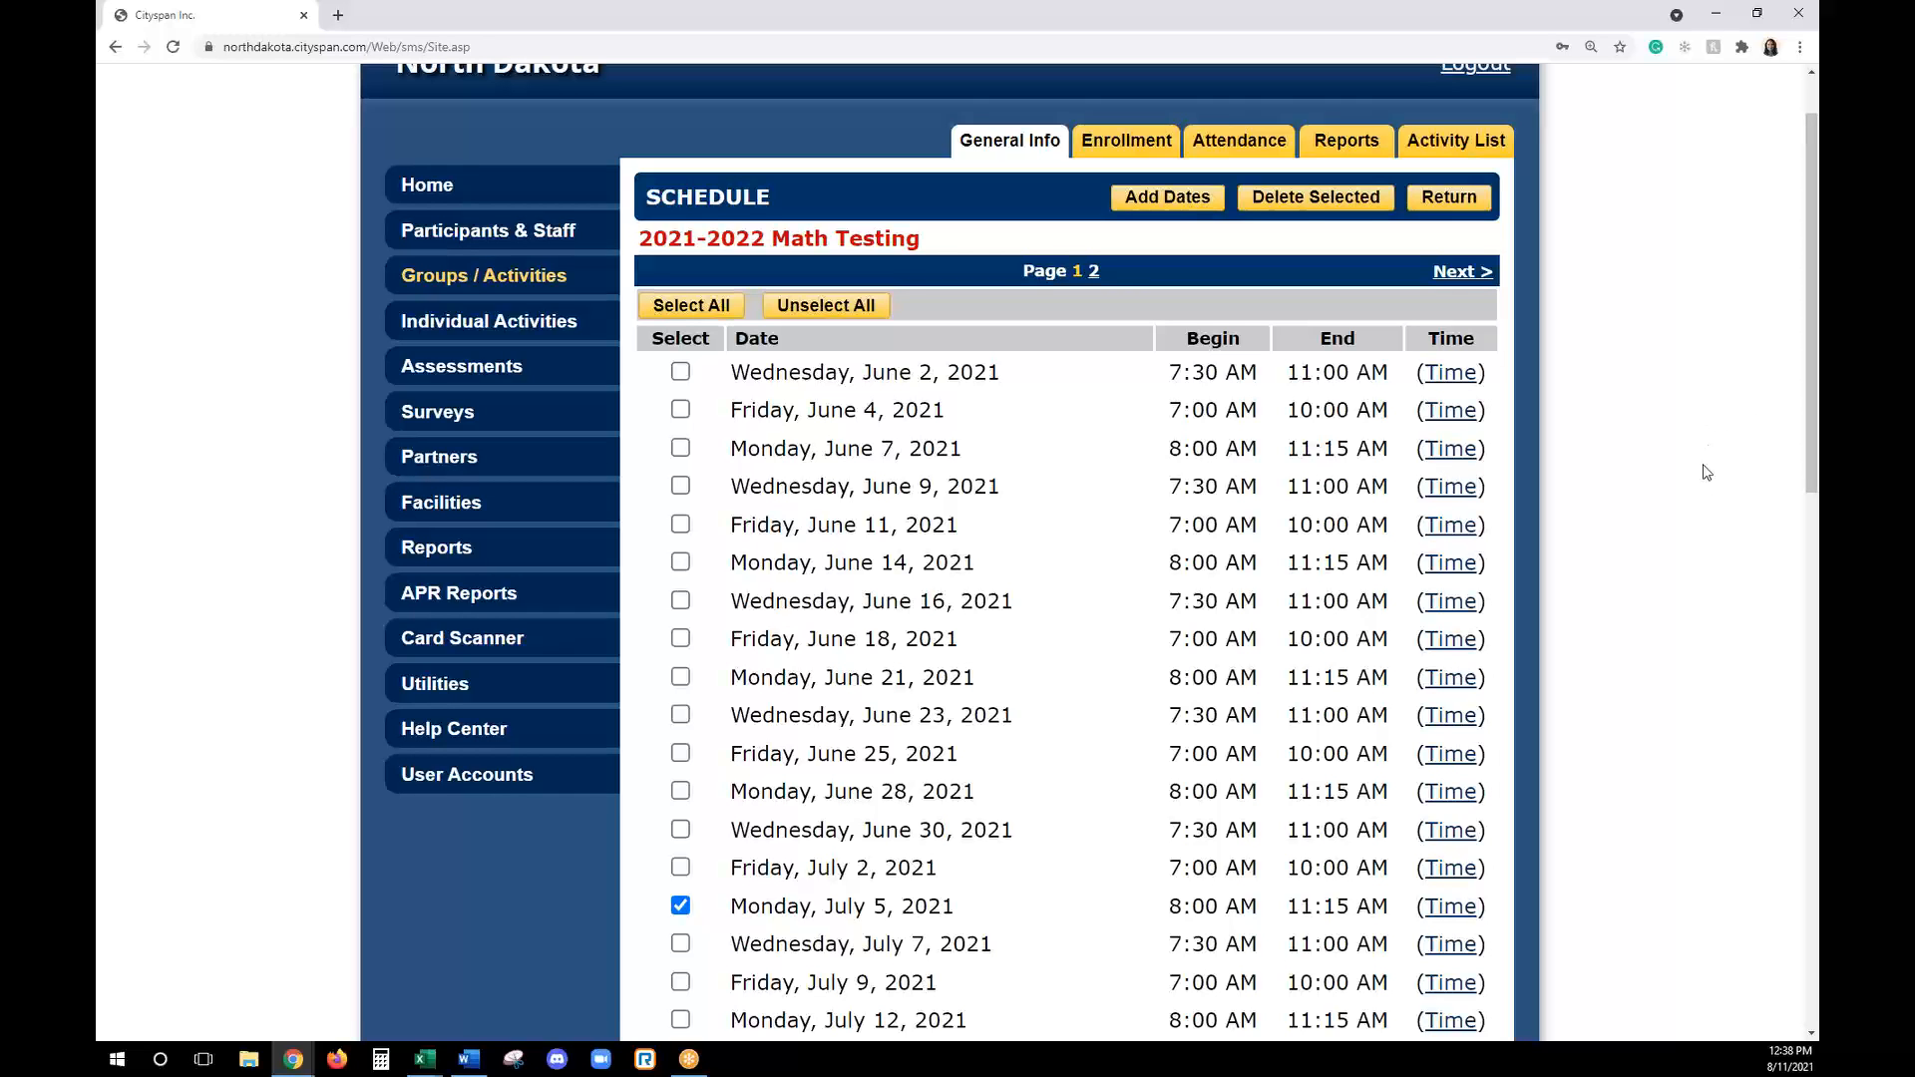
scroll(1713, 489, "down", 1)
scroll(1713, 489, "down", 3)
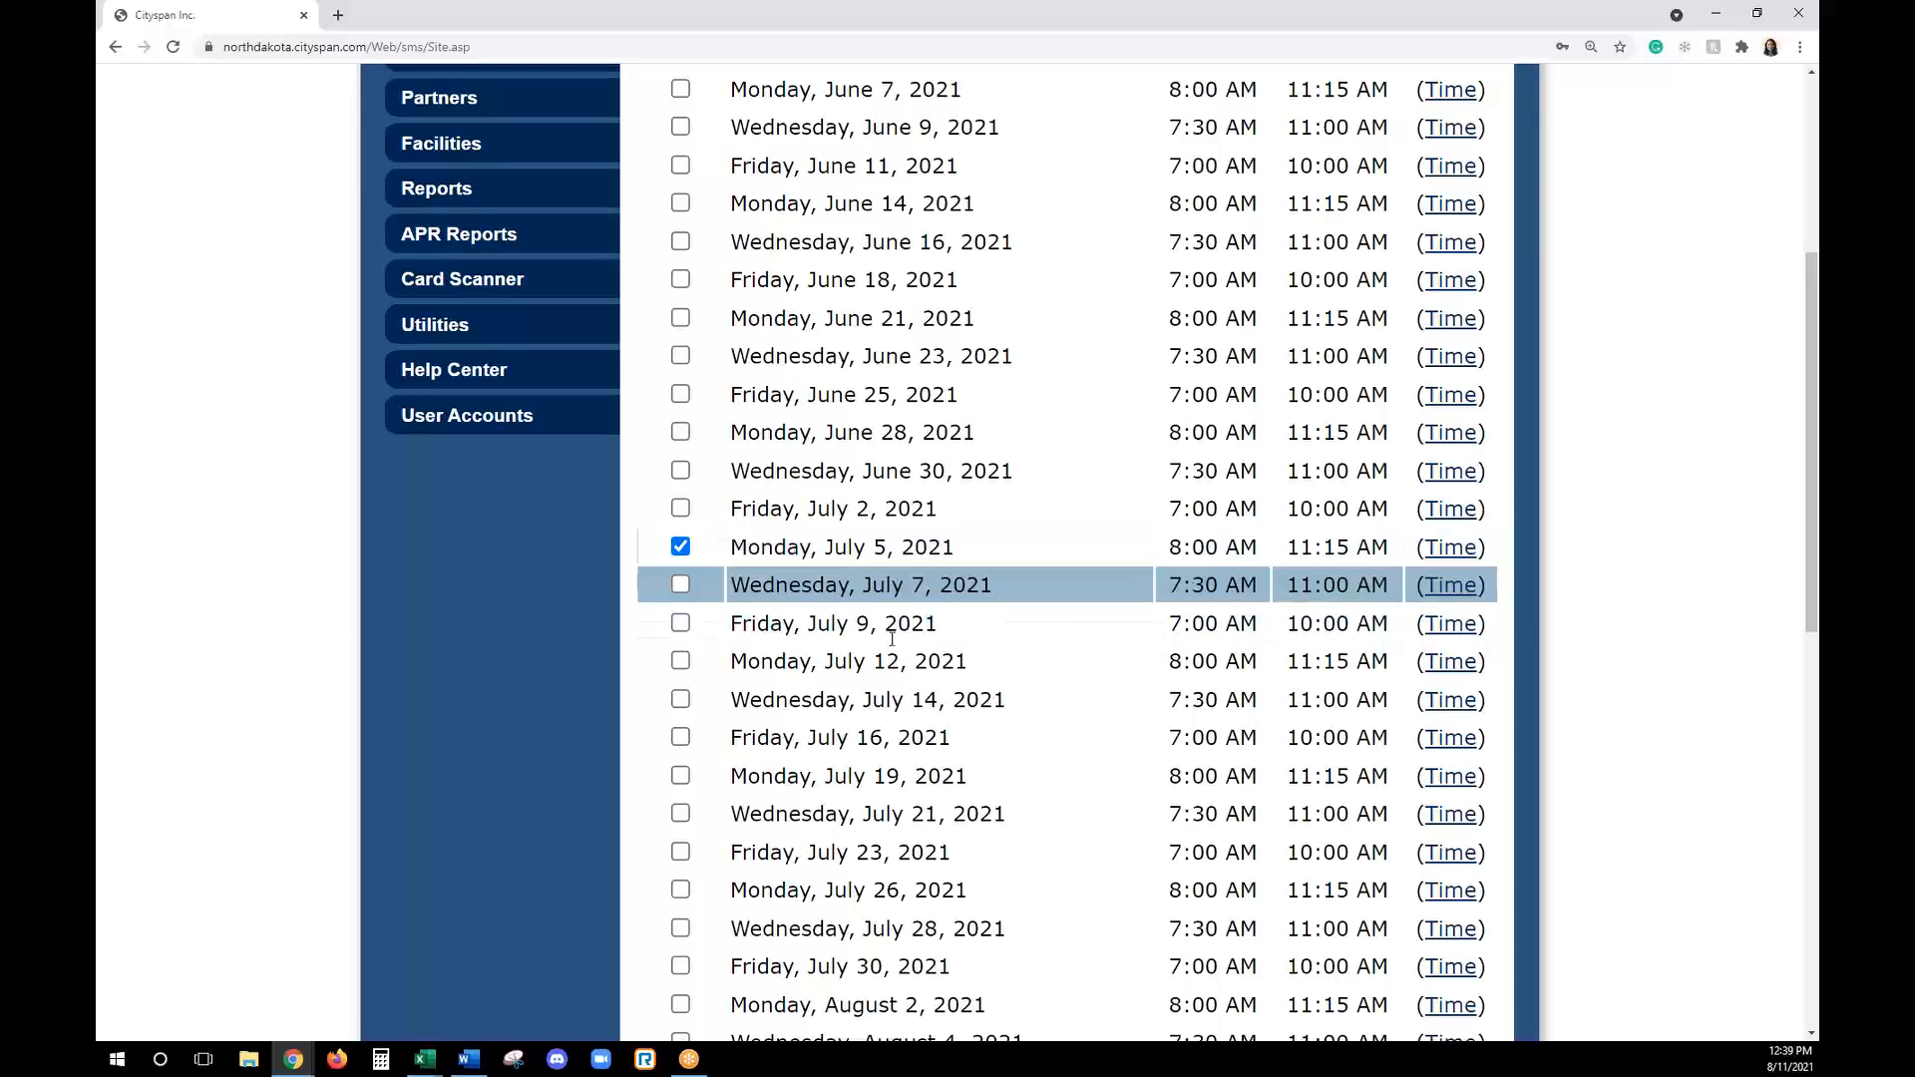
scroll(998, 638, "up", 5)
left_click(1316, 287)
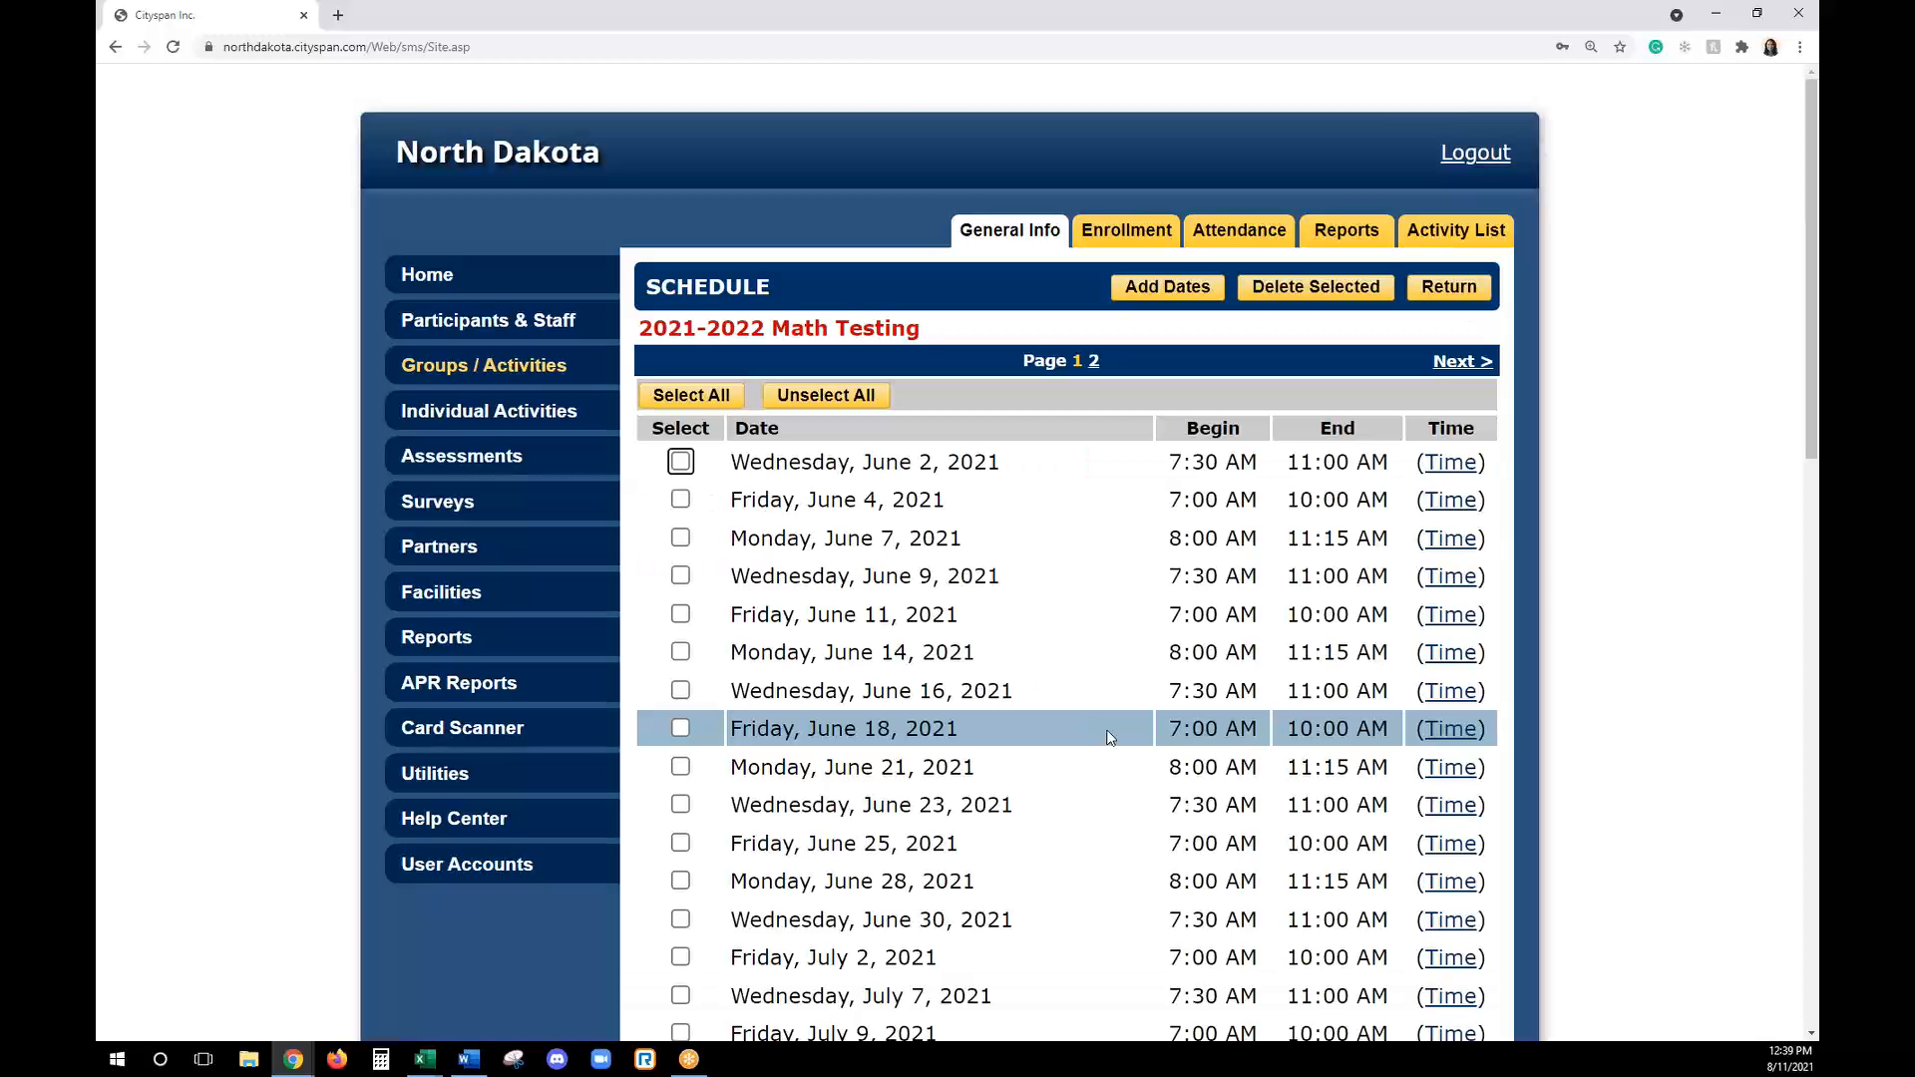
scroll(1478, 695, "down", 1)
scroll(1478, 695, "down", 2)
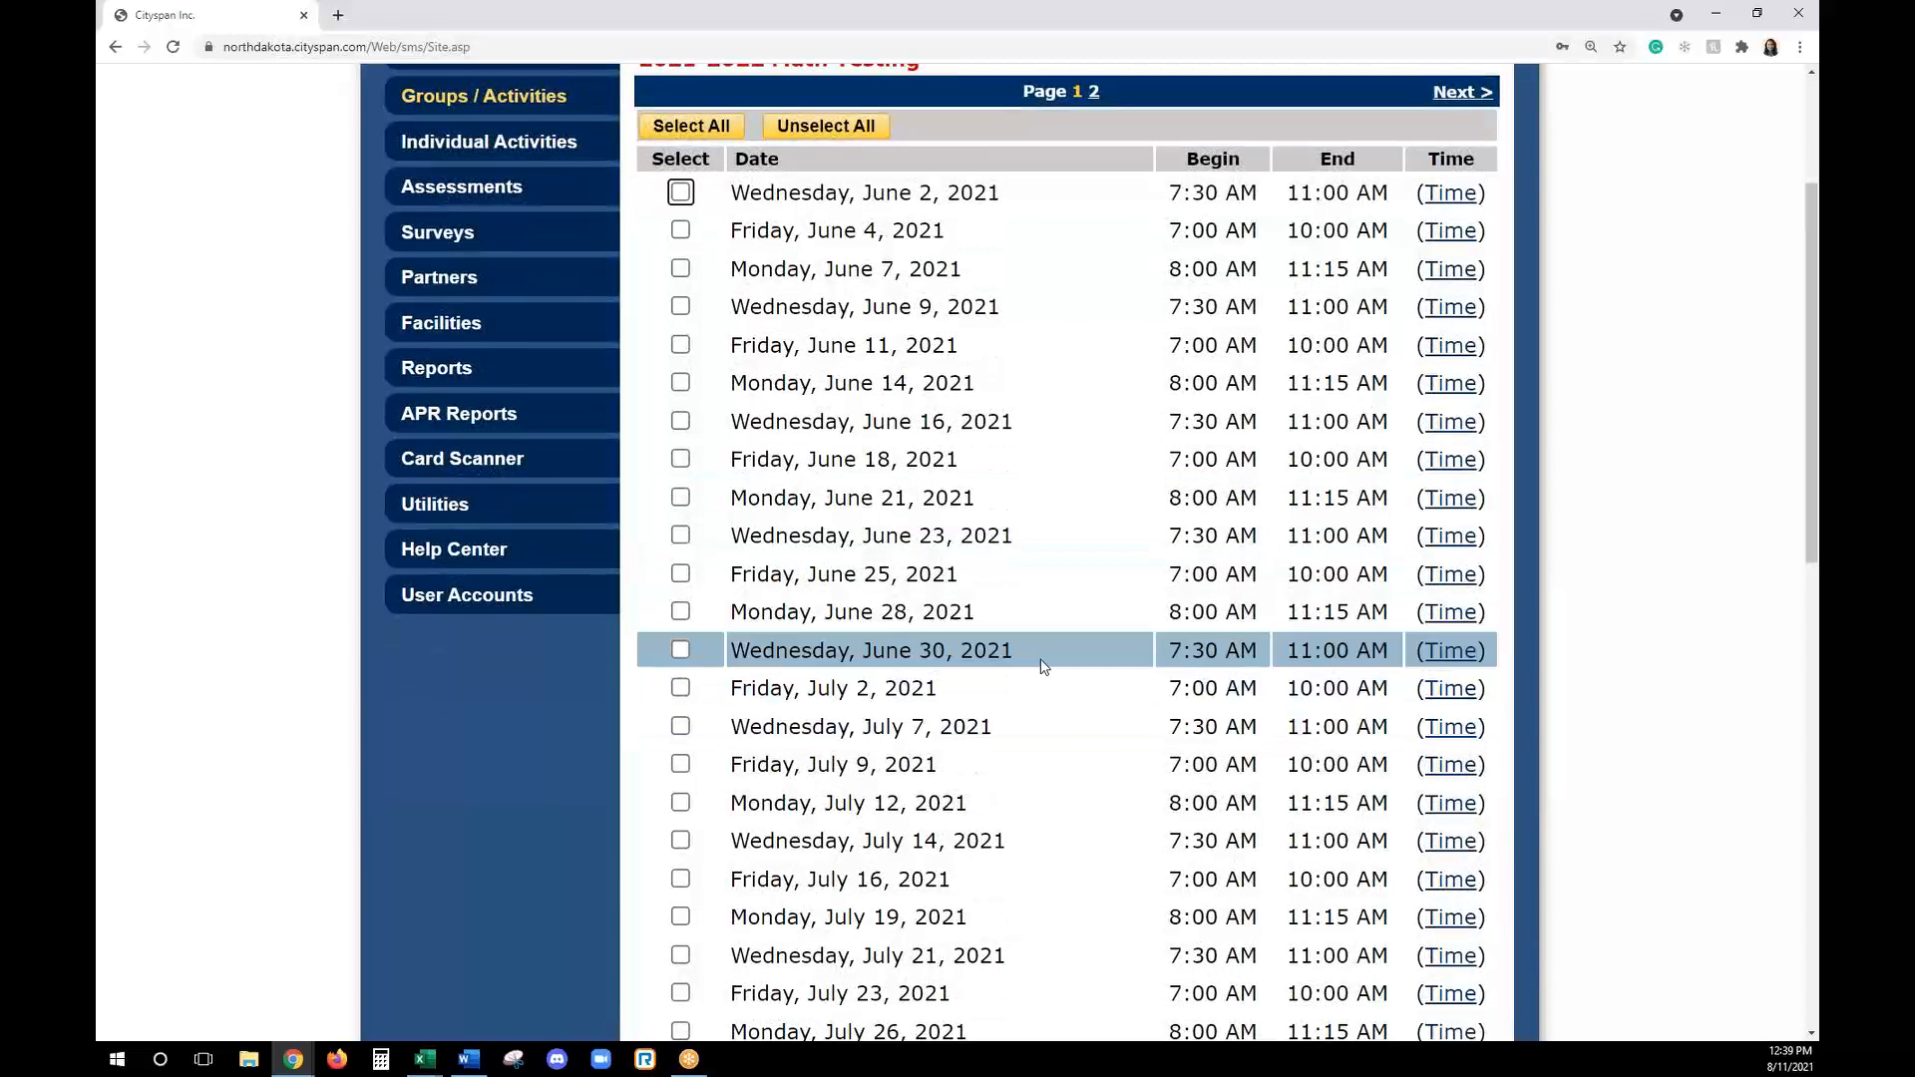
- Set the end time of the Wednesday, June 2, 2021 session to 9:00 AM, save it, and return to the activity's general information
scroll(1039, 664, "up", 2)
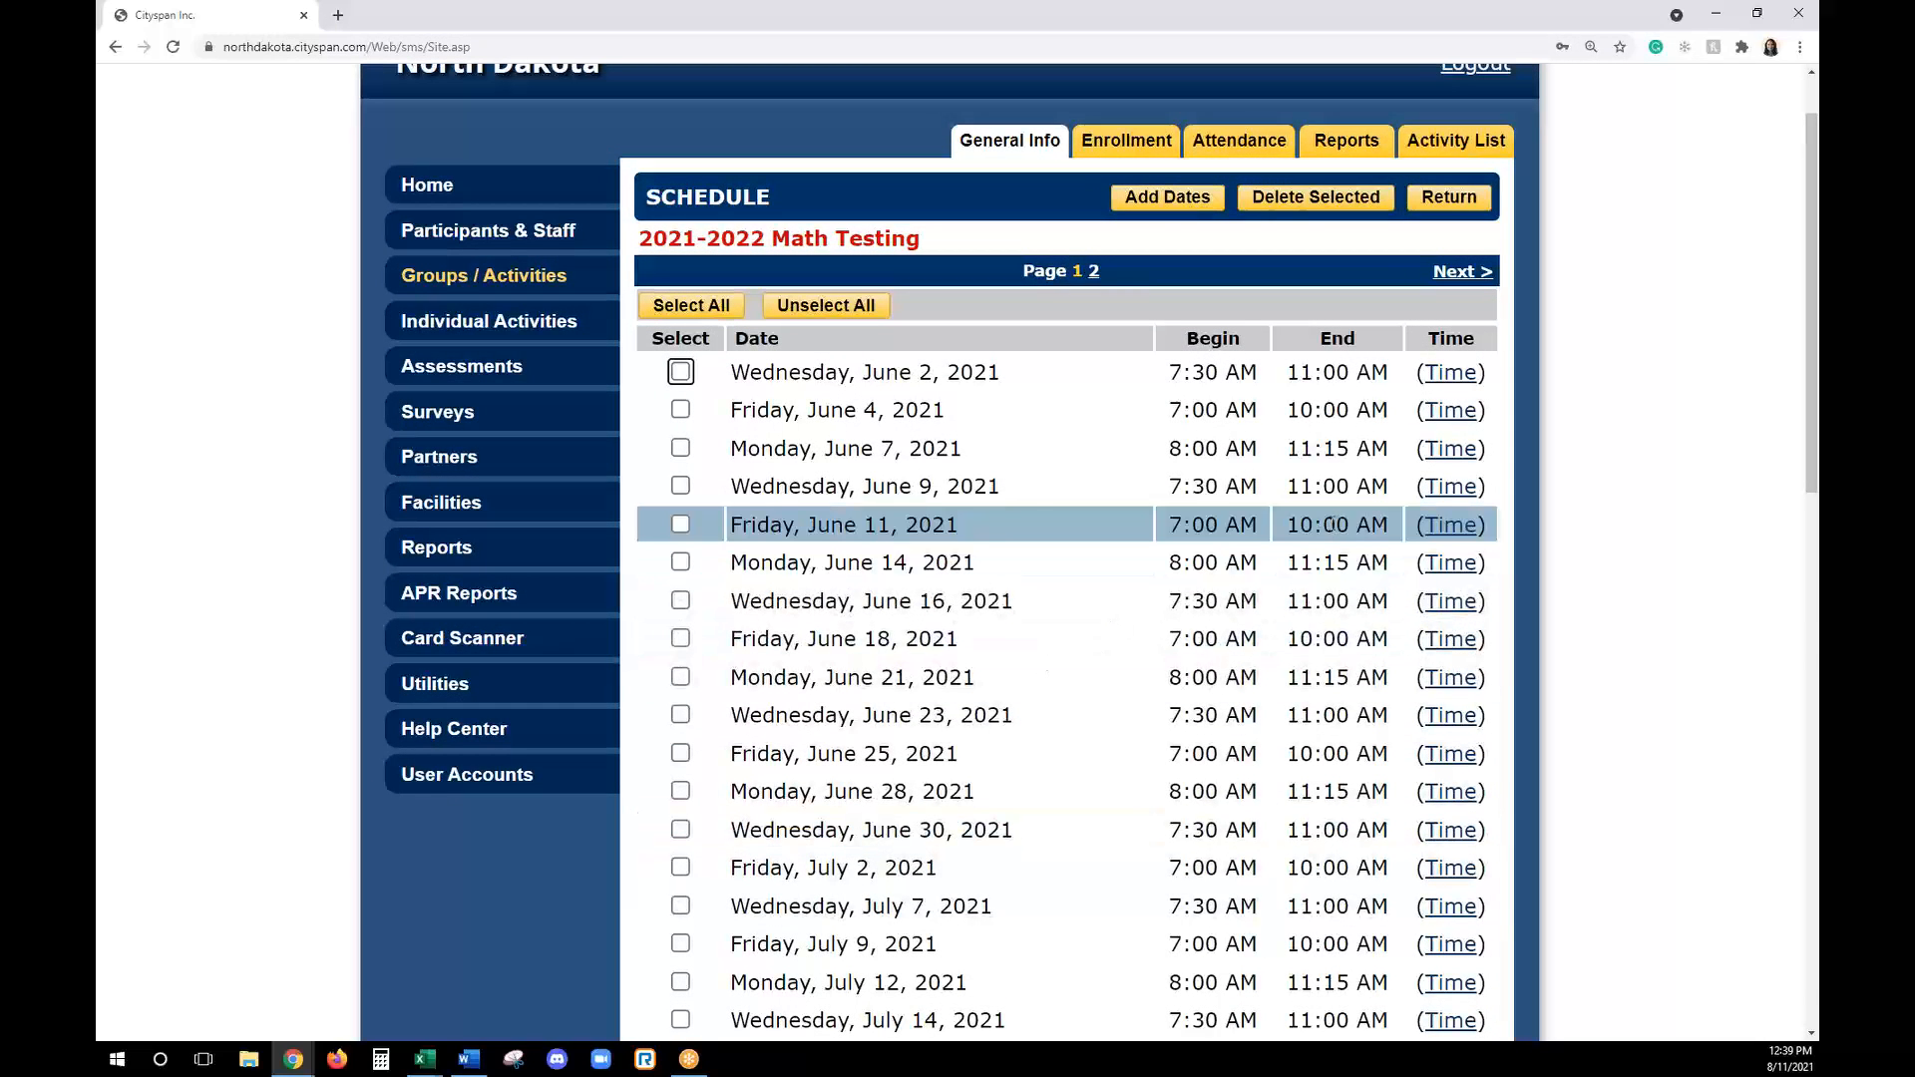
left_click(1458, 375)
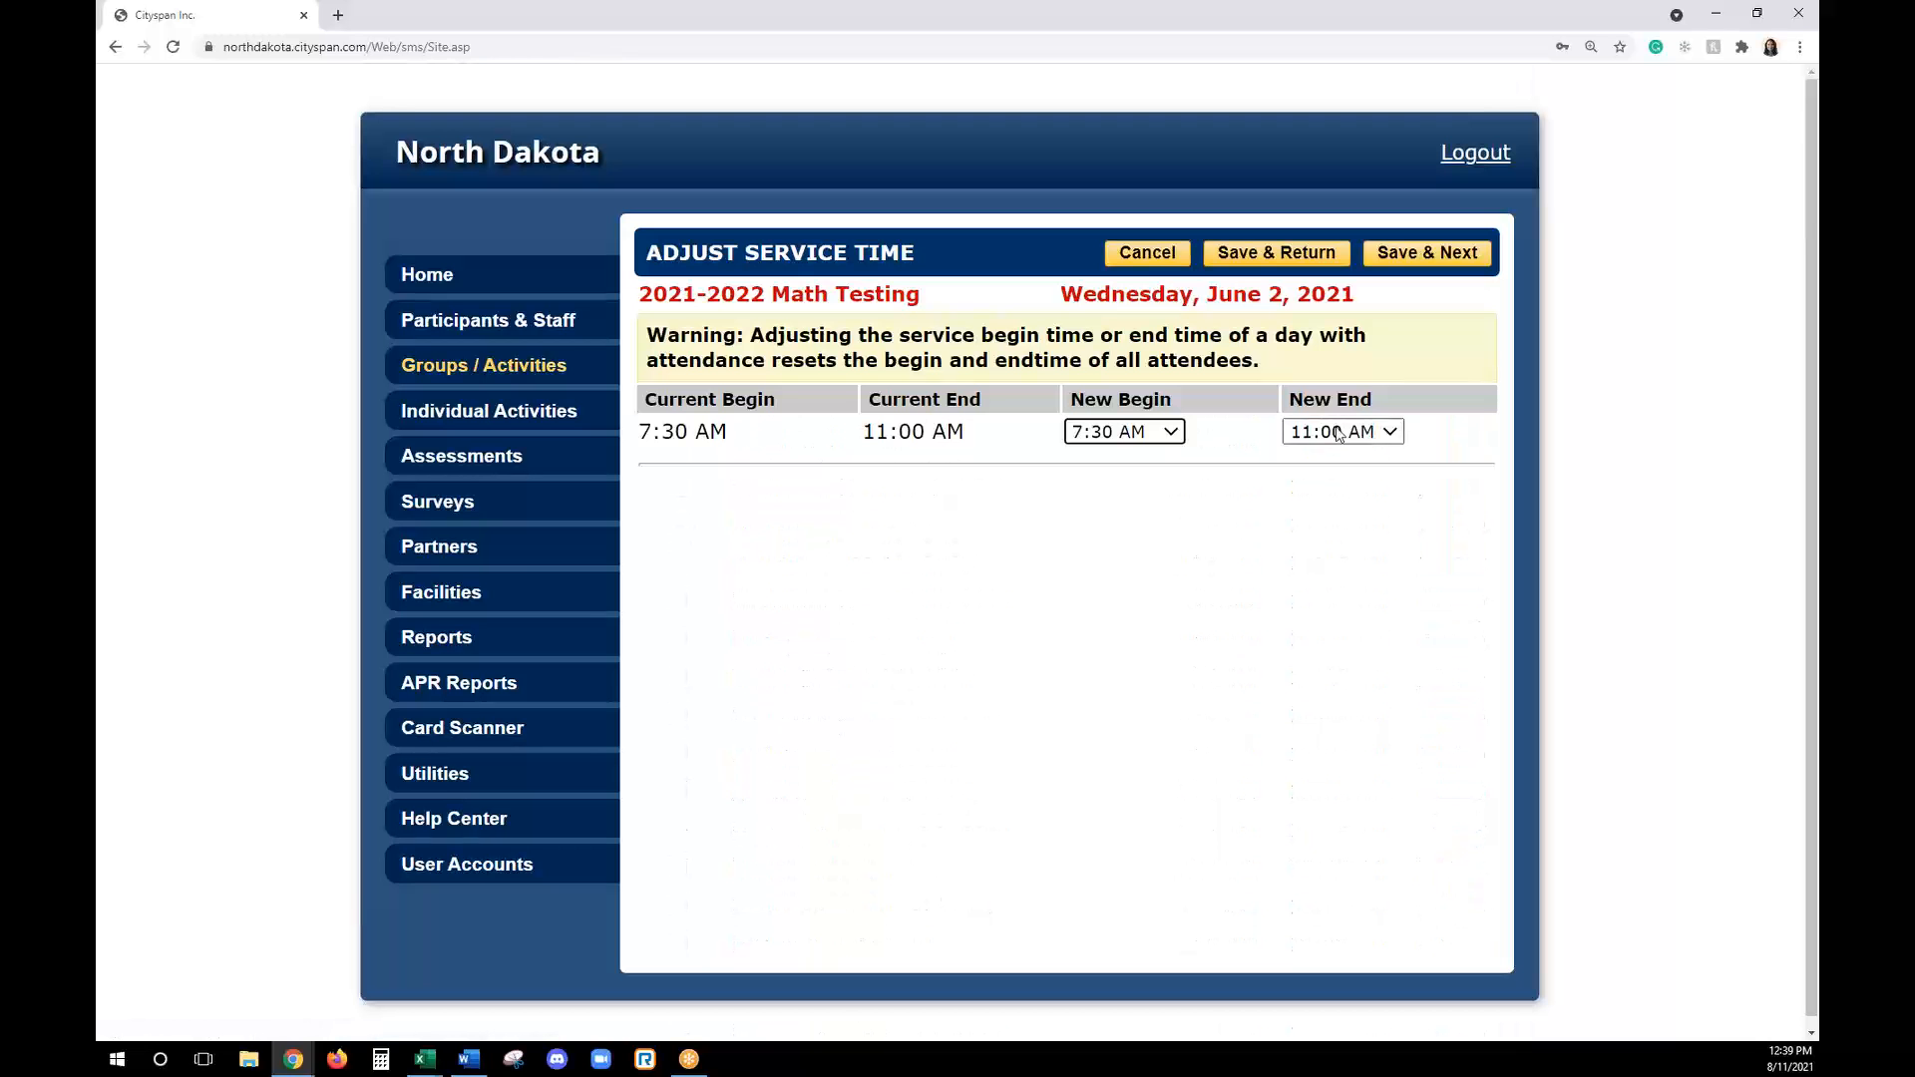
left_click(1343, 431)
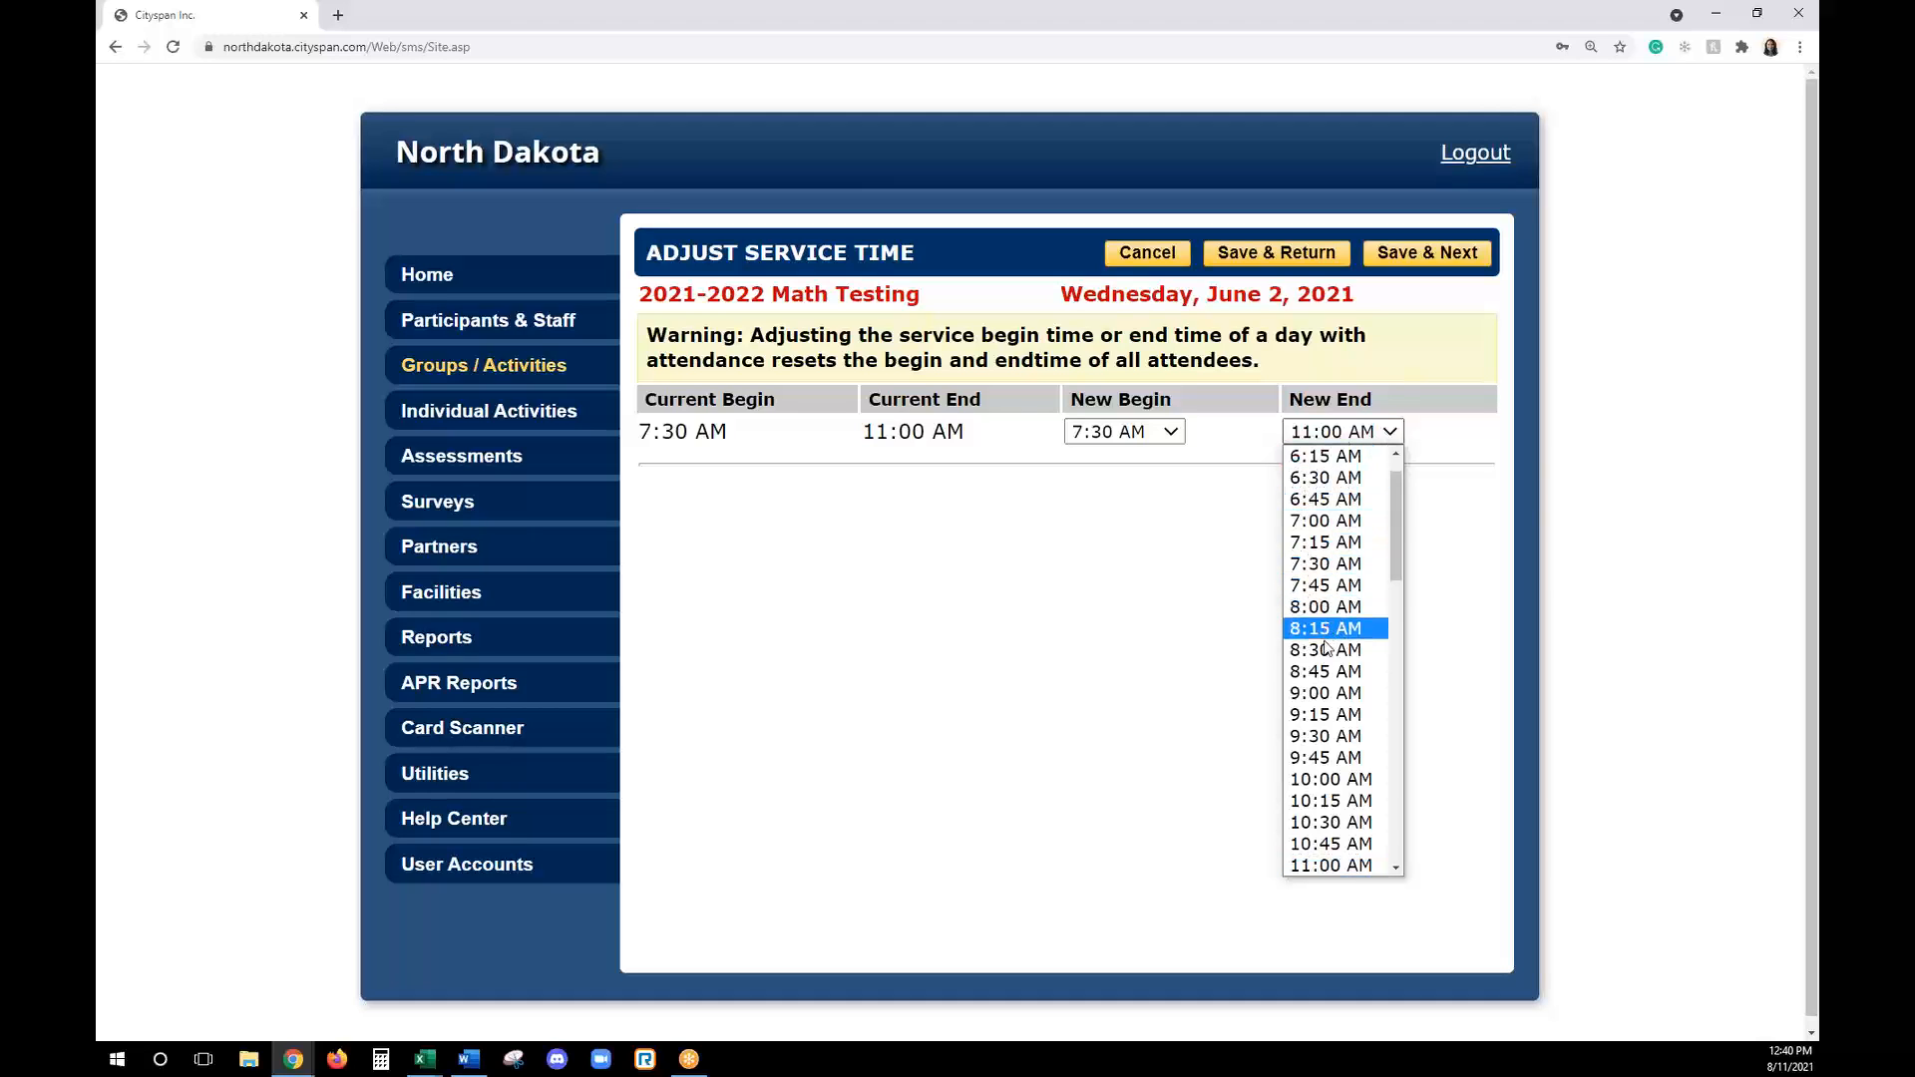
left_click(1322, 692)
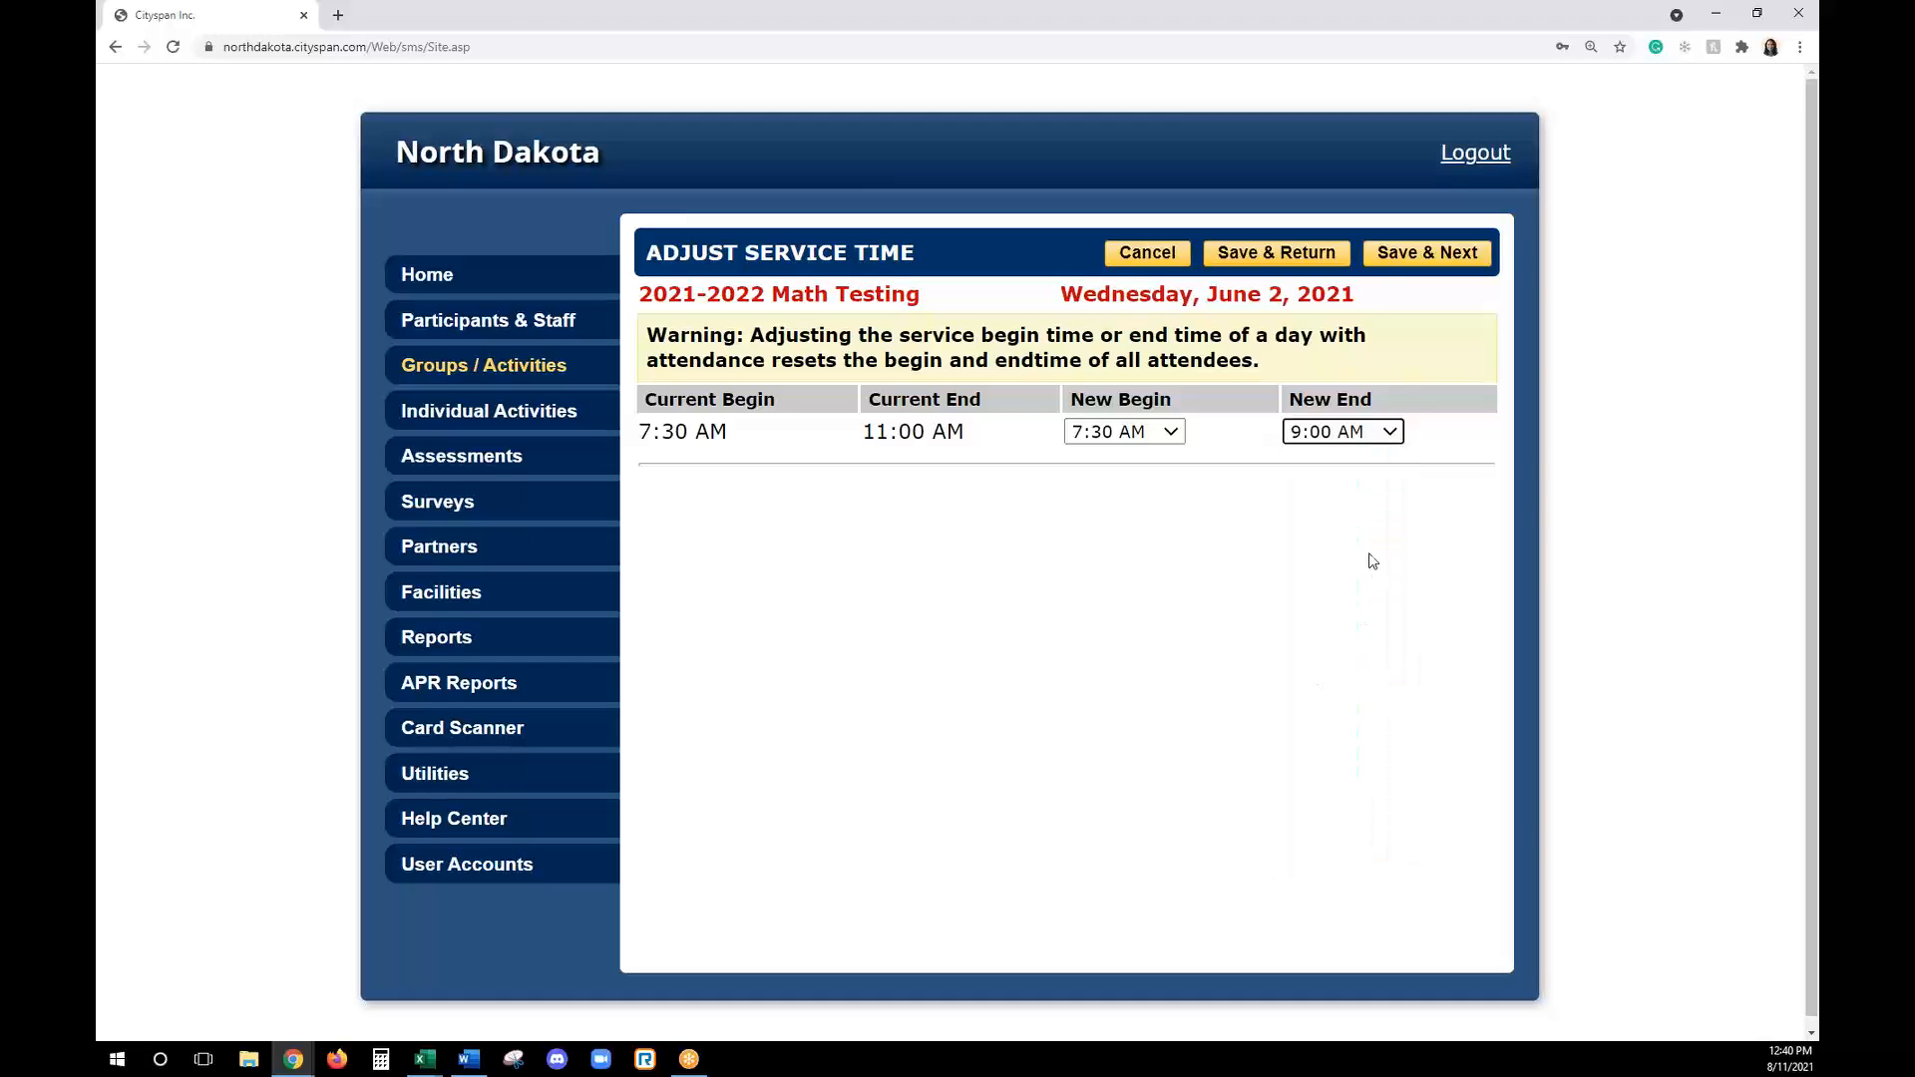
left_click(1281, 254)
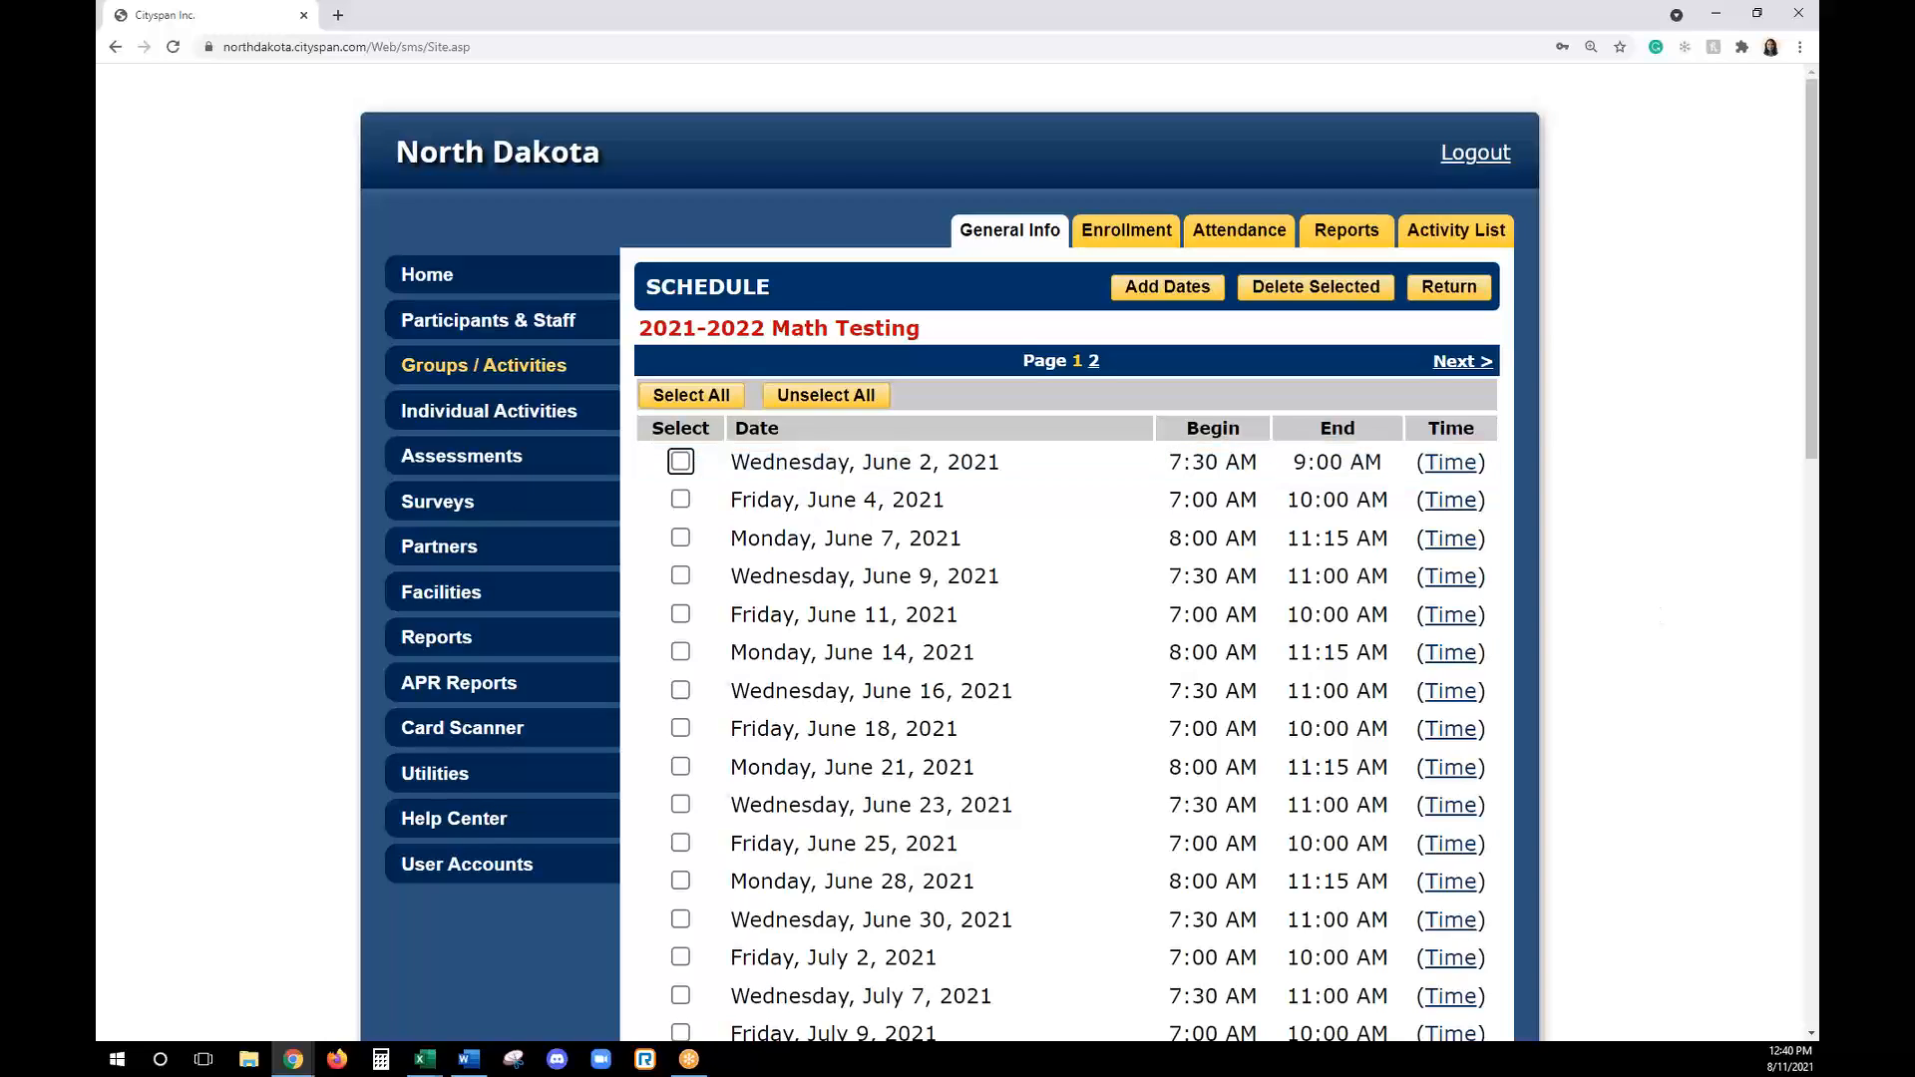
key("alt+Tab")
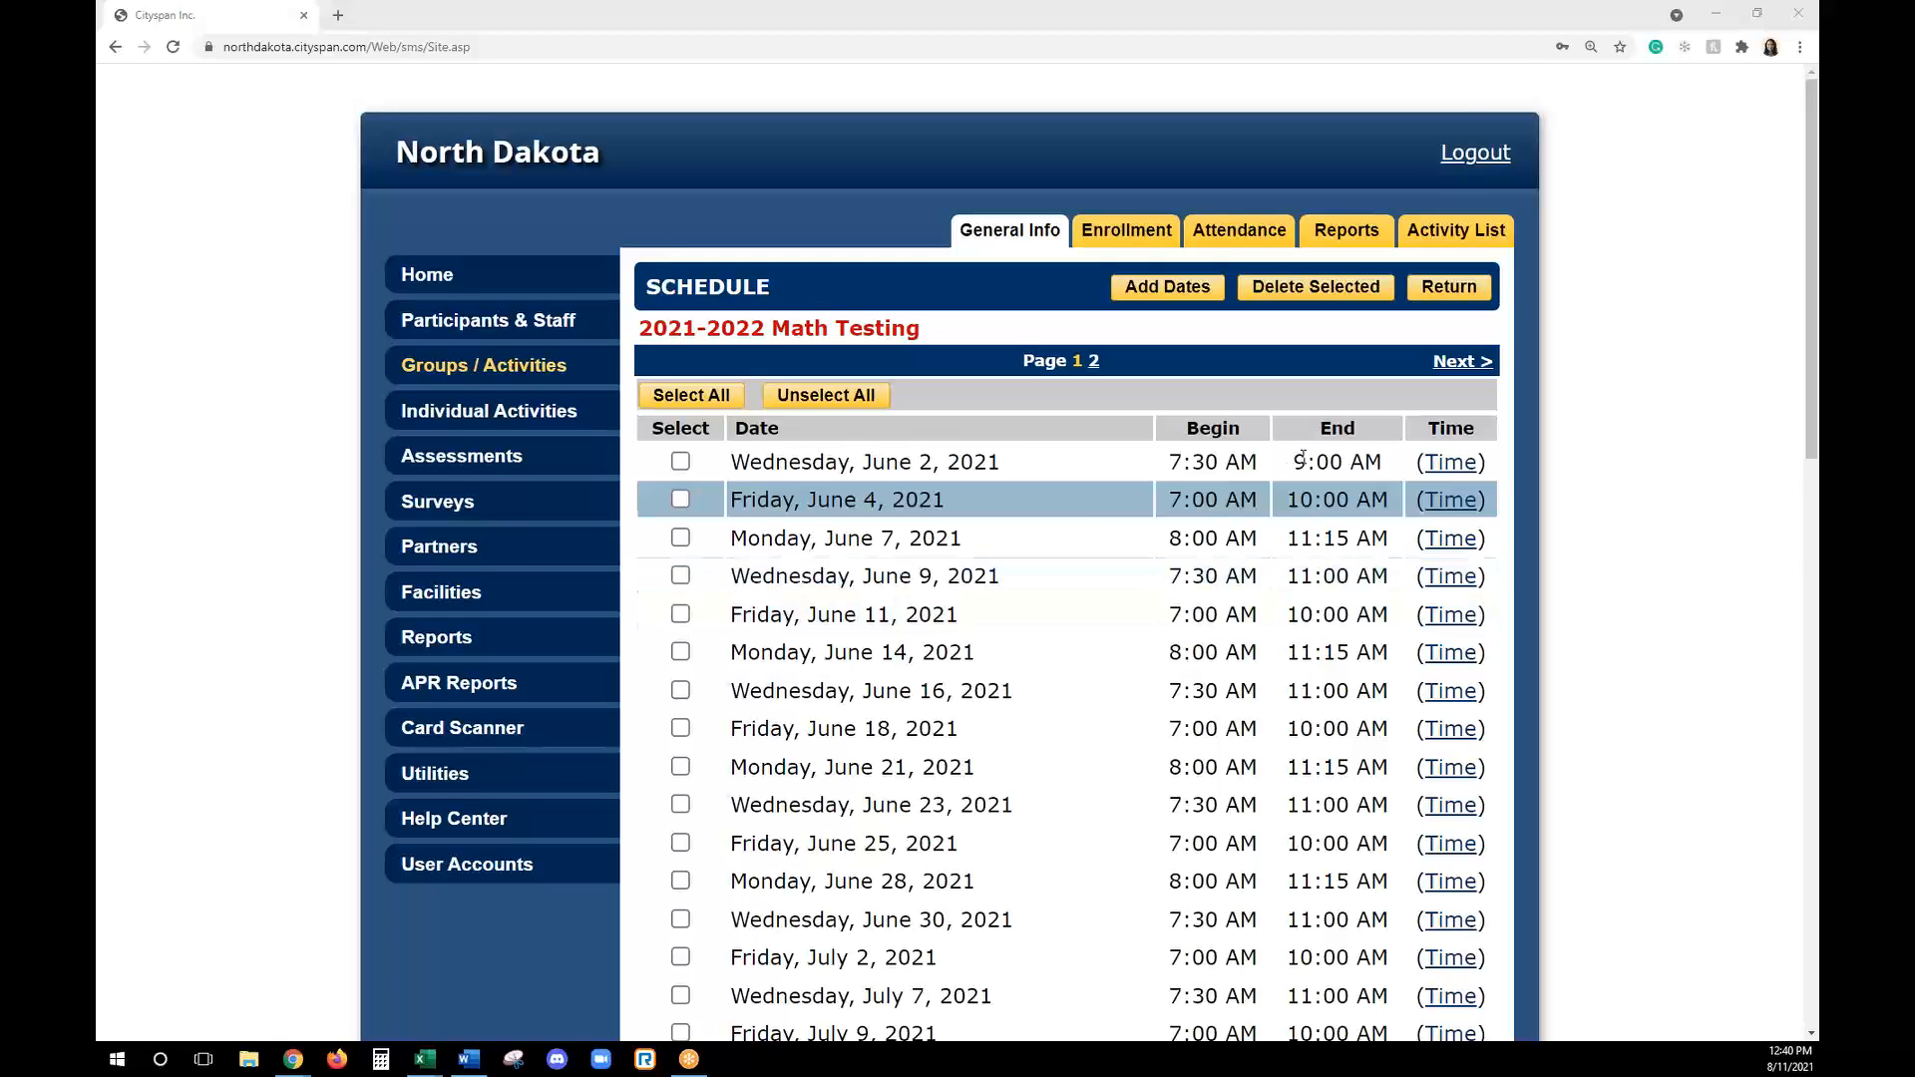
left_click(1449, 299)
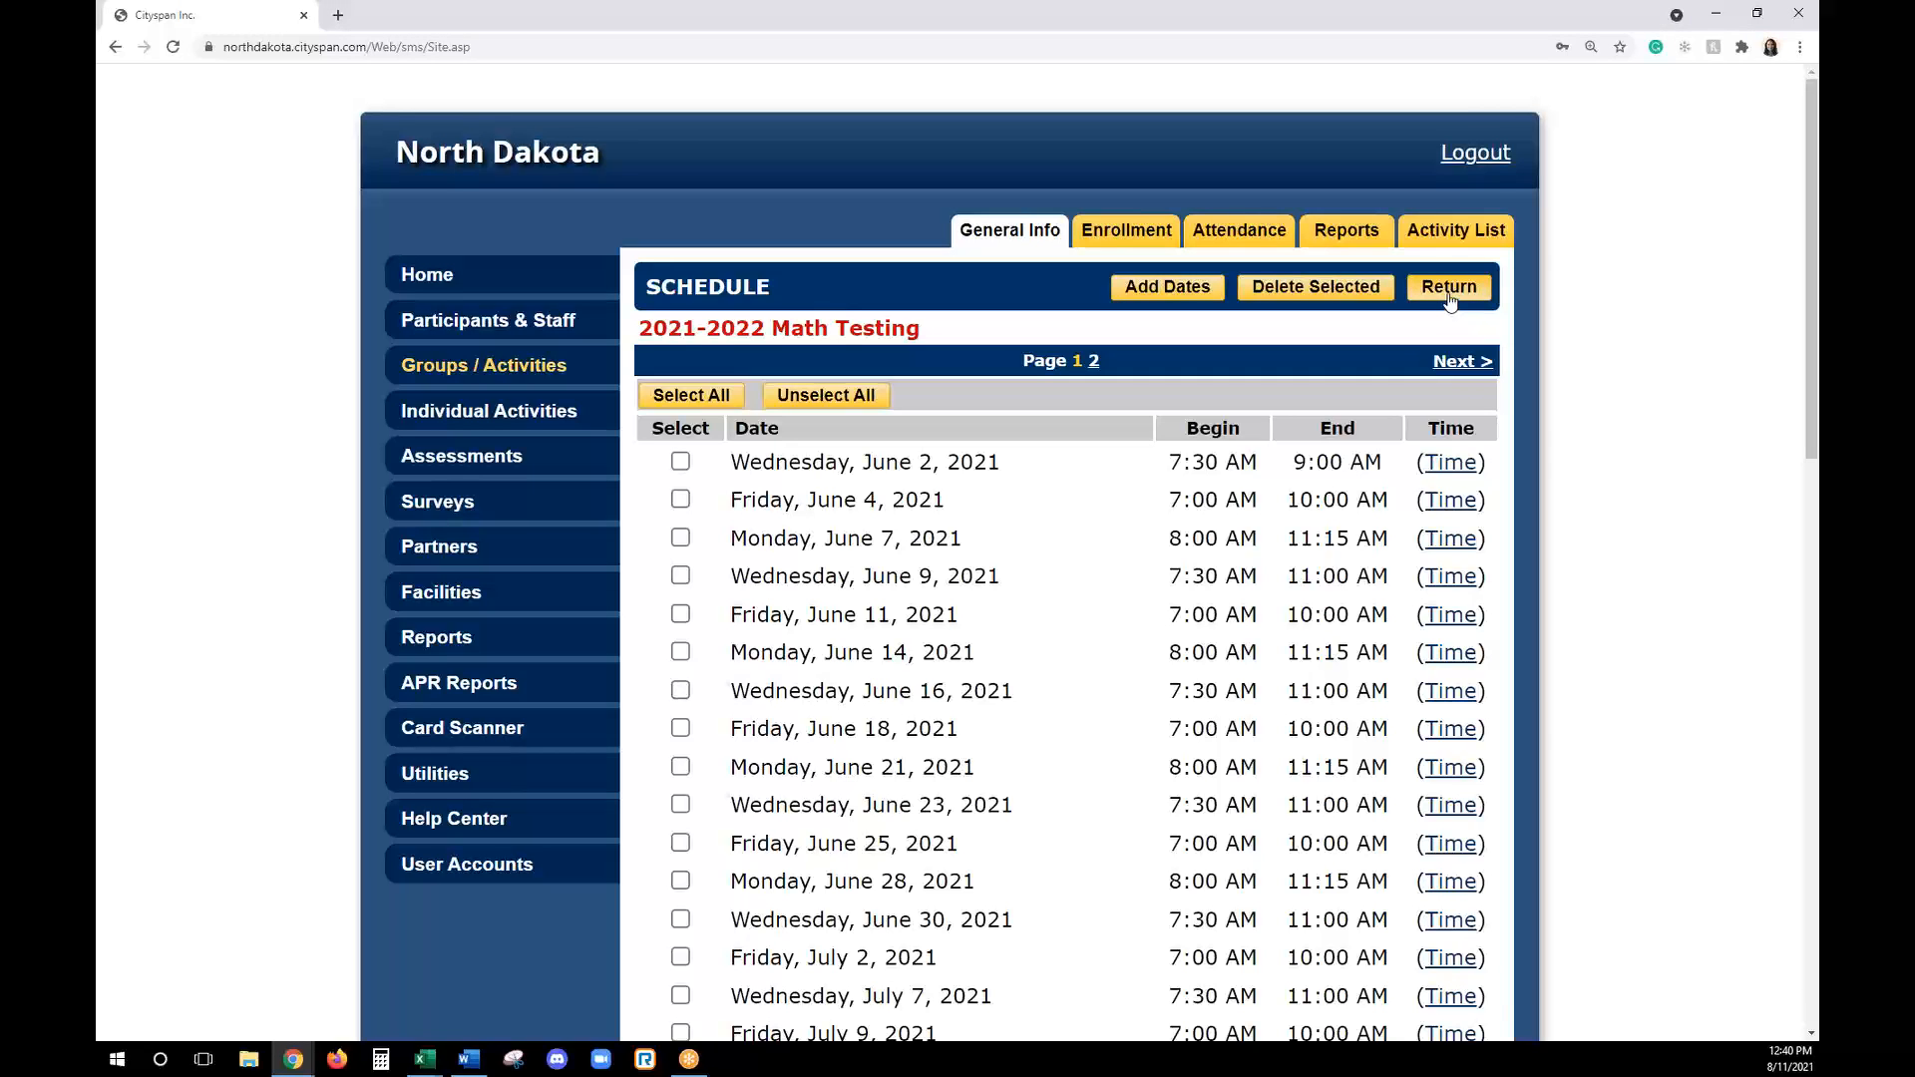
- Assign the third listed staff member to the activity as Lead Staff and return to the general information
scroll(1263, 727, "down", 2)
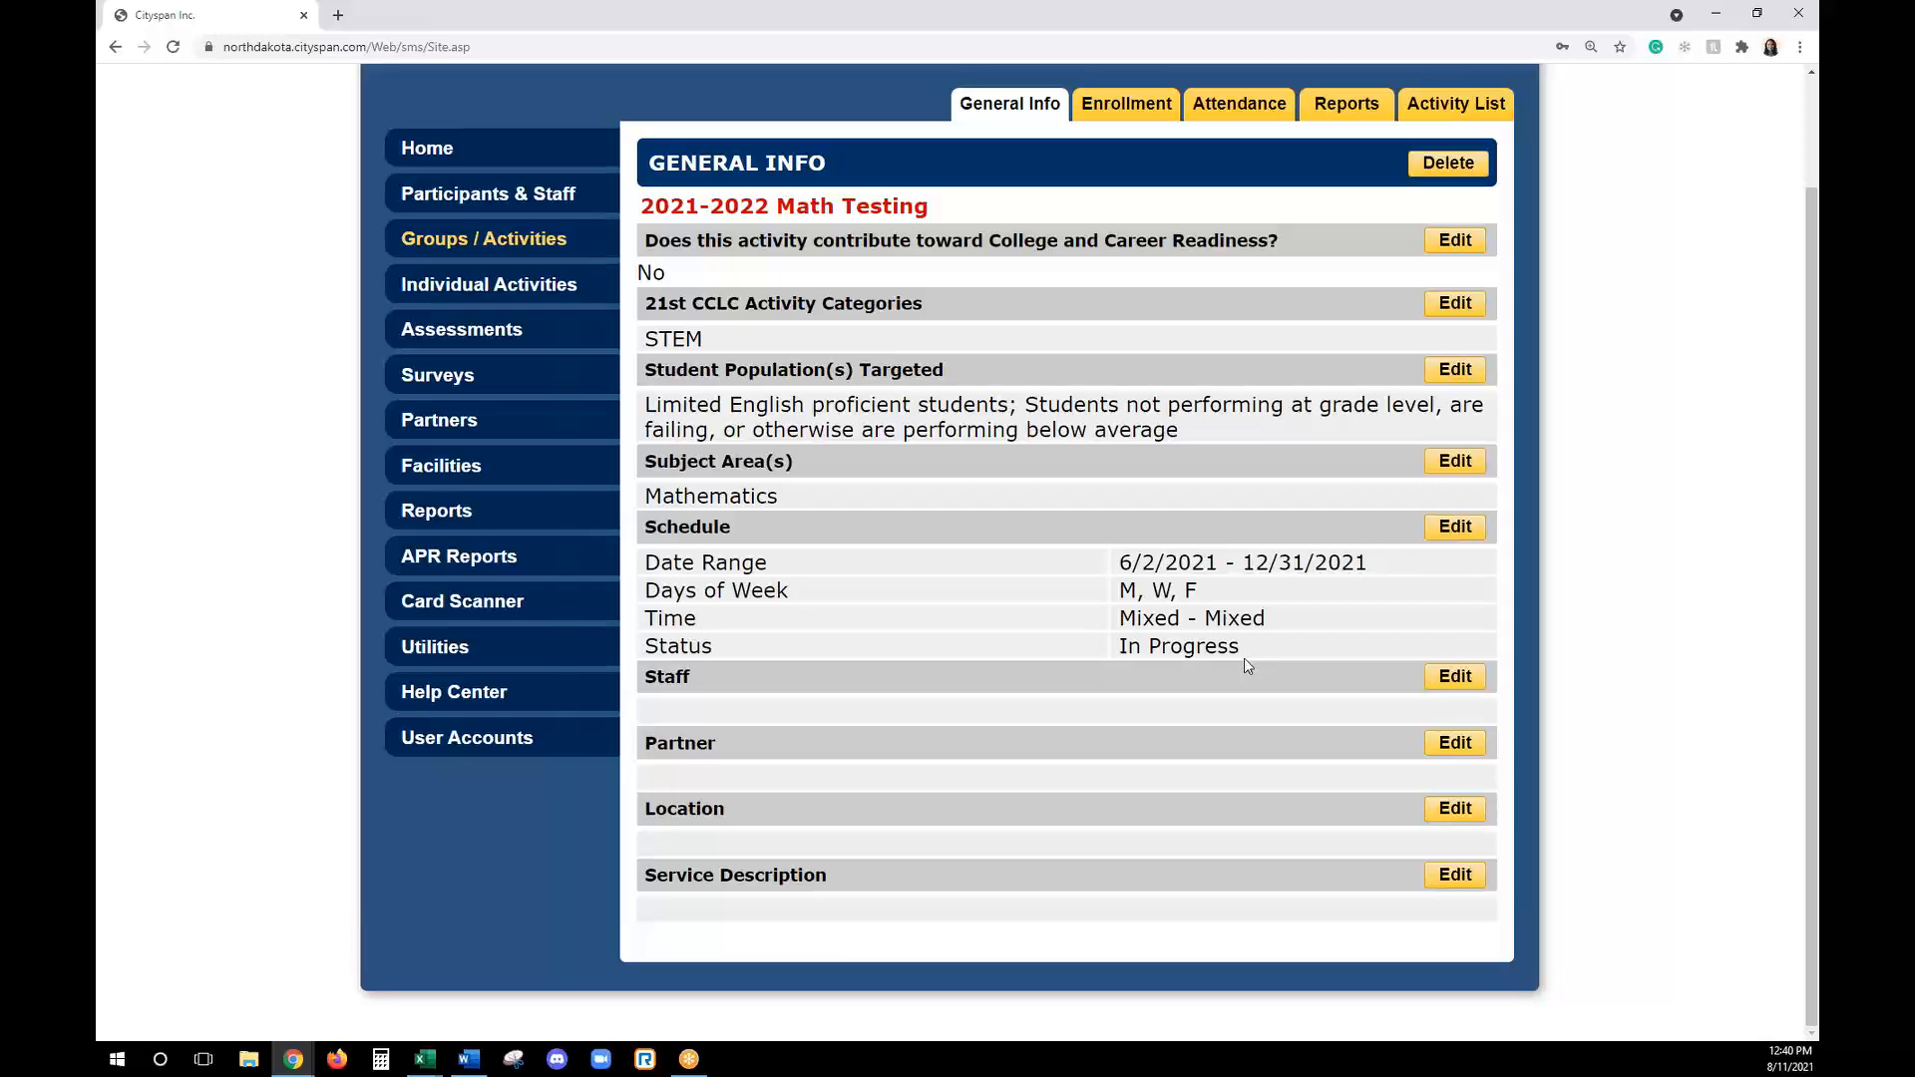
left_click(1455, 678)
left_click(962, 399)
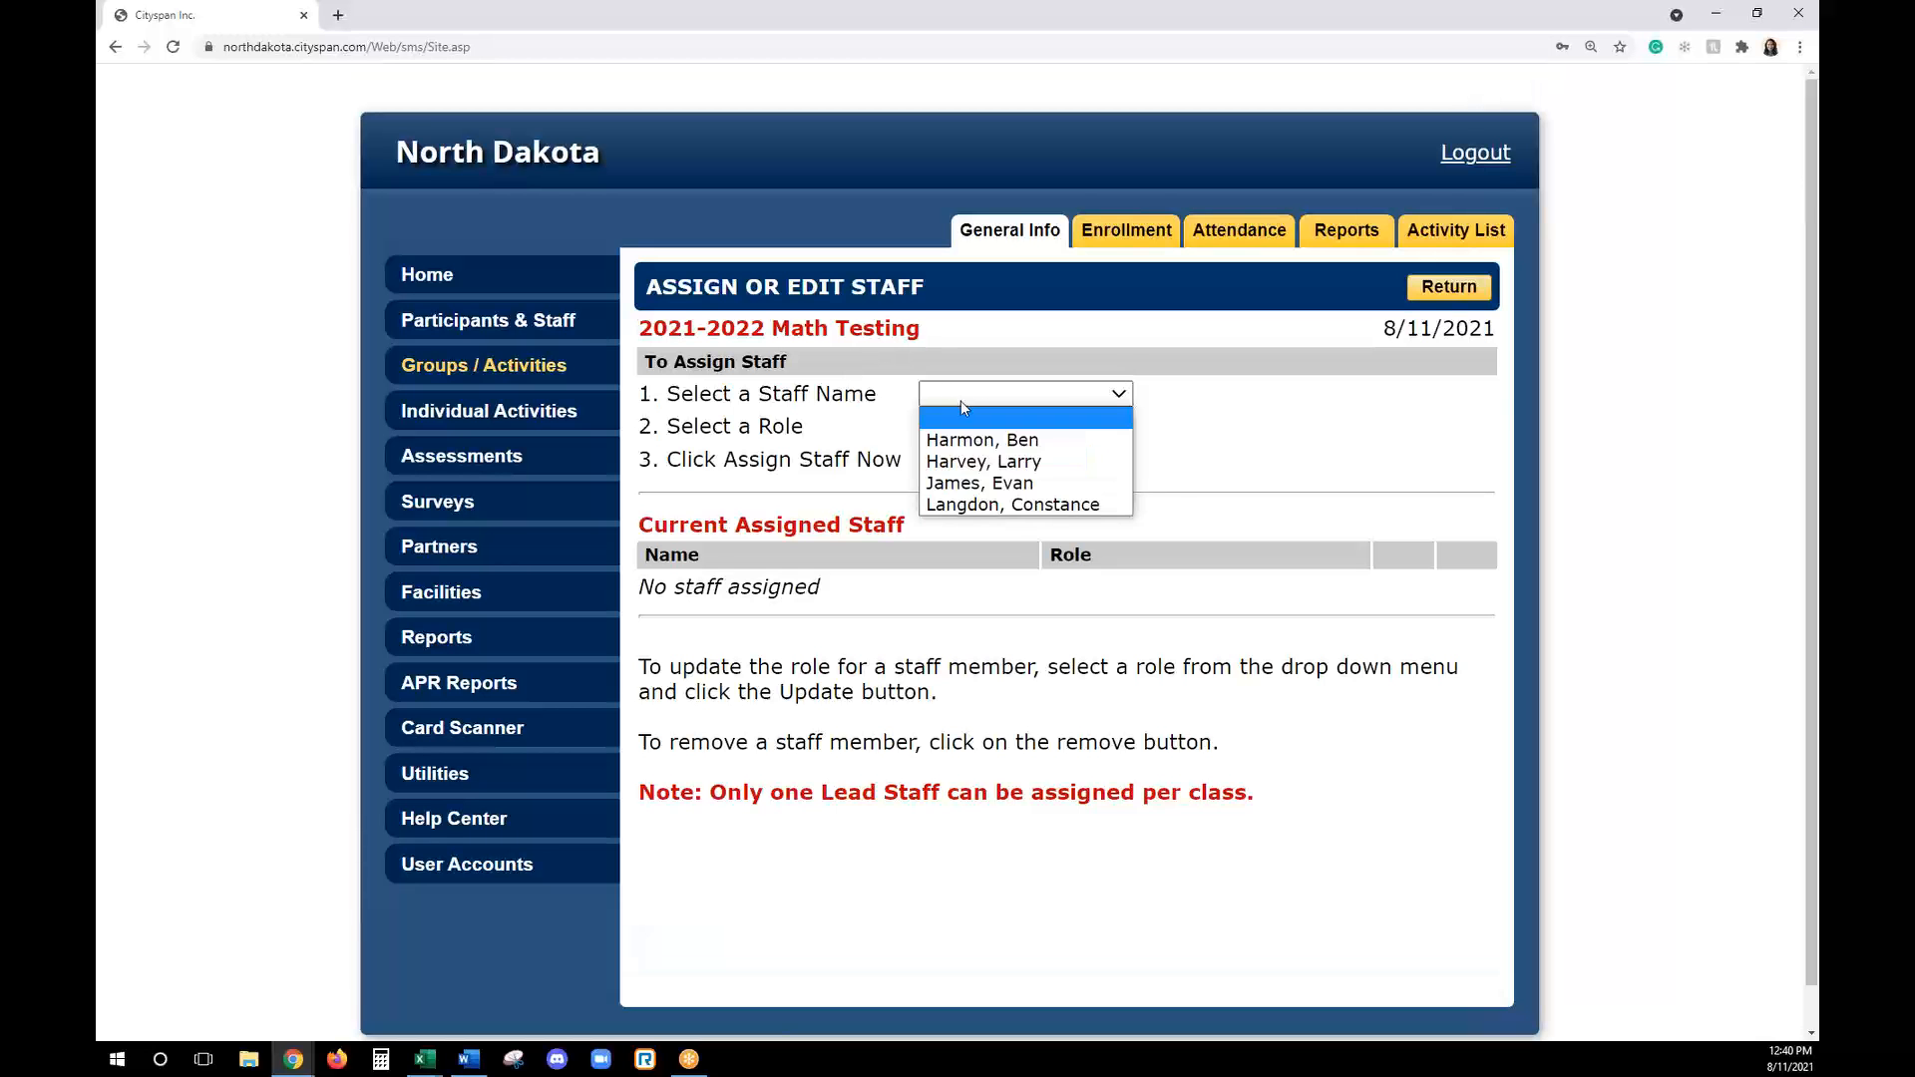
left_click(980, 483)
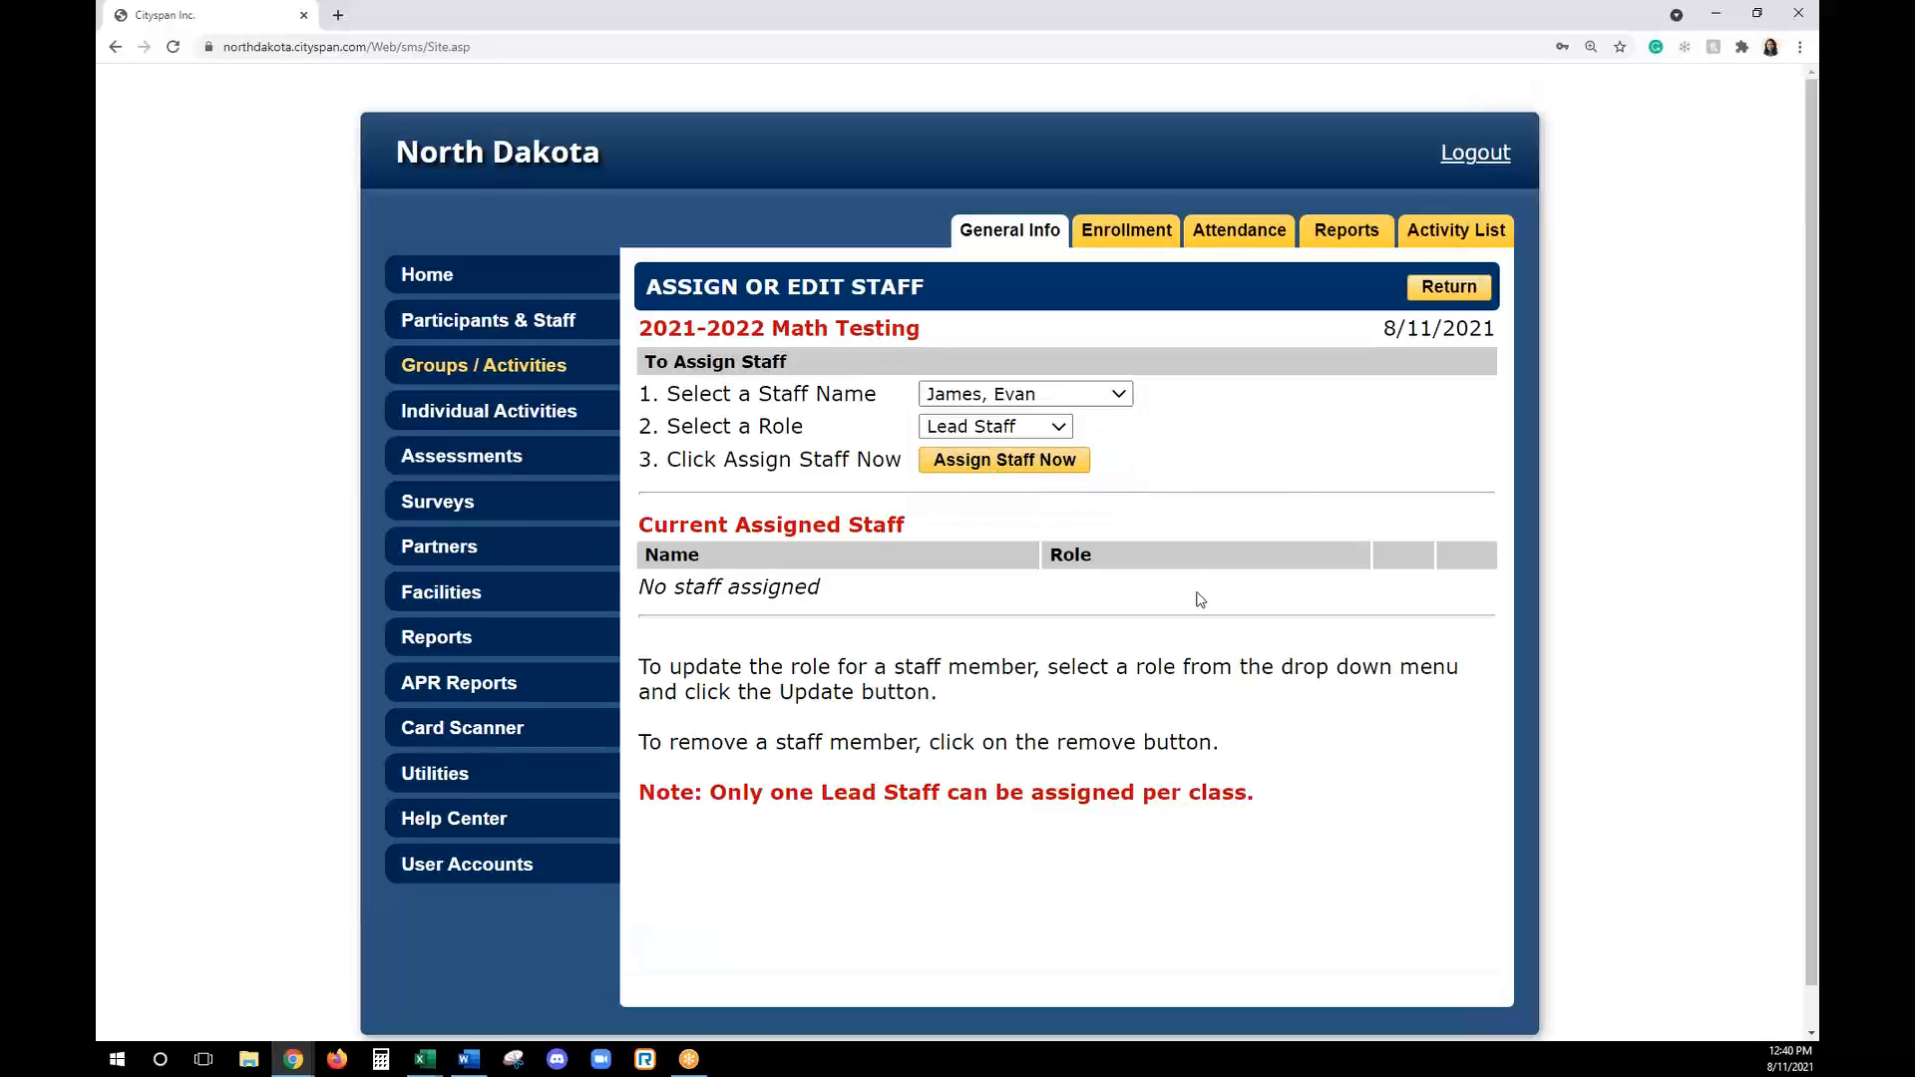
left_click(1441, 296)
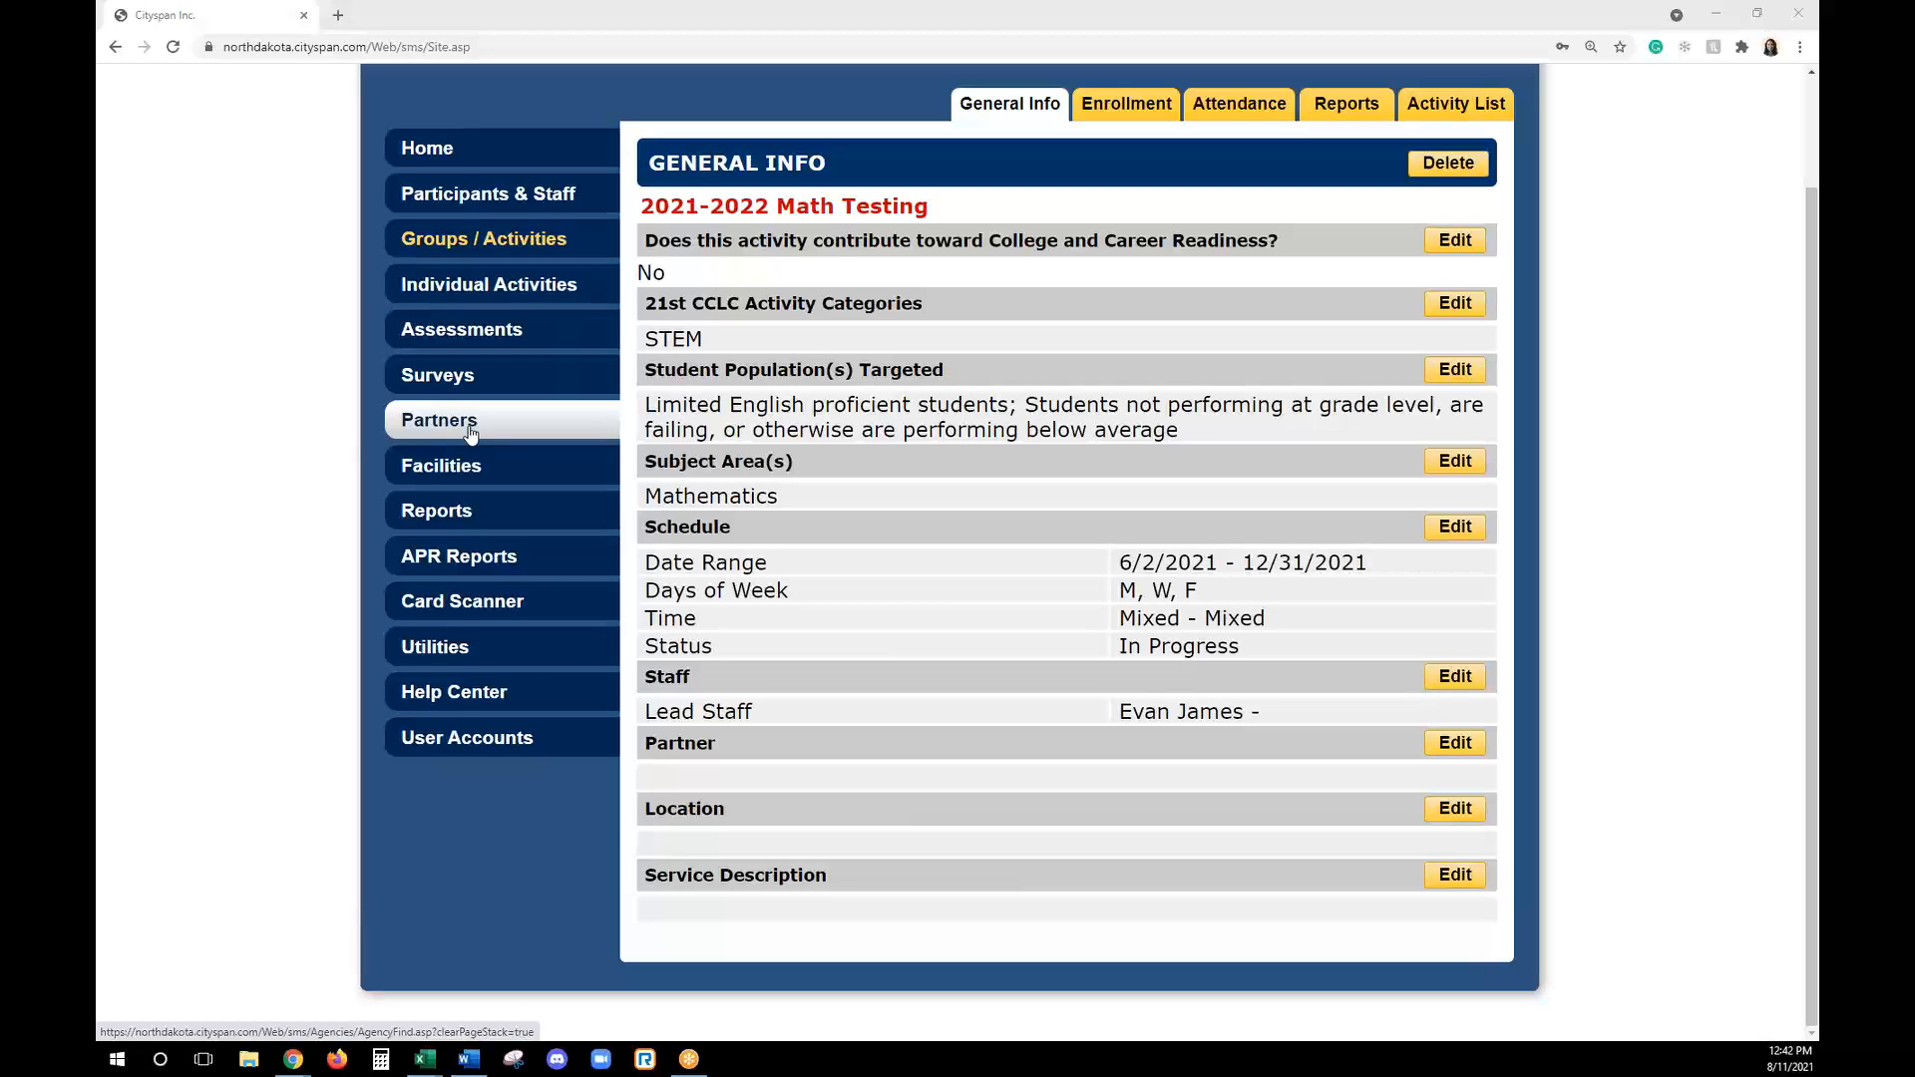
- Assign Testing Fargo Partner to the 2021-2022 Math Testing activity with the Funder role
left_click(1449, 746)
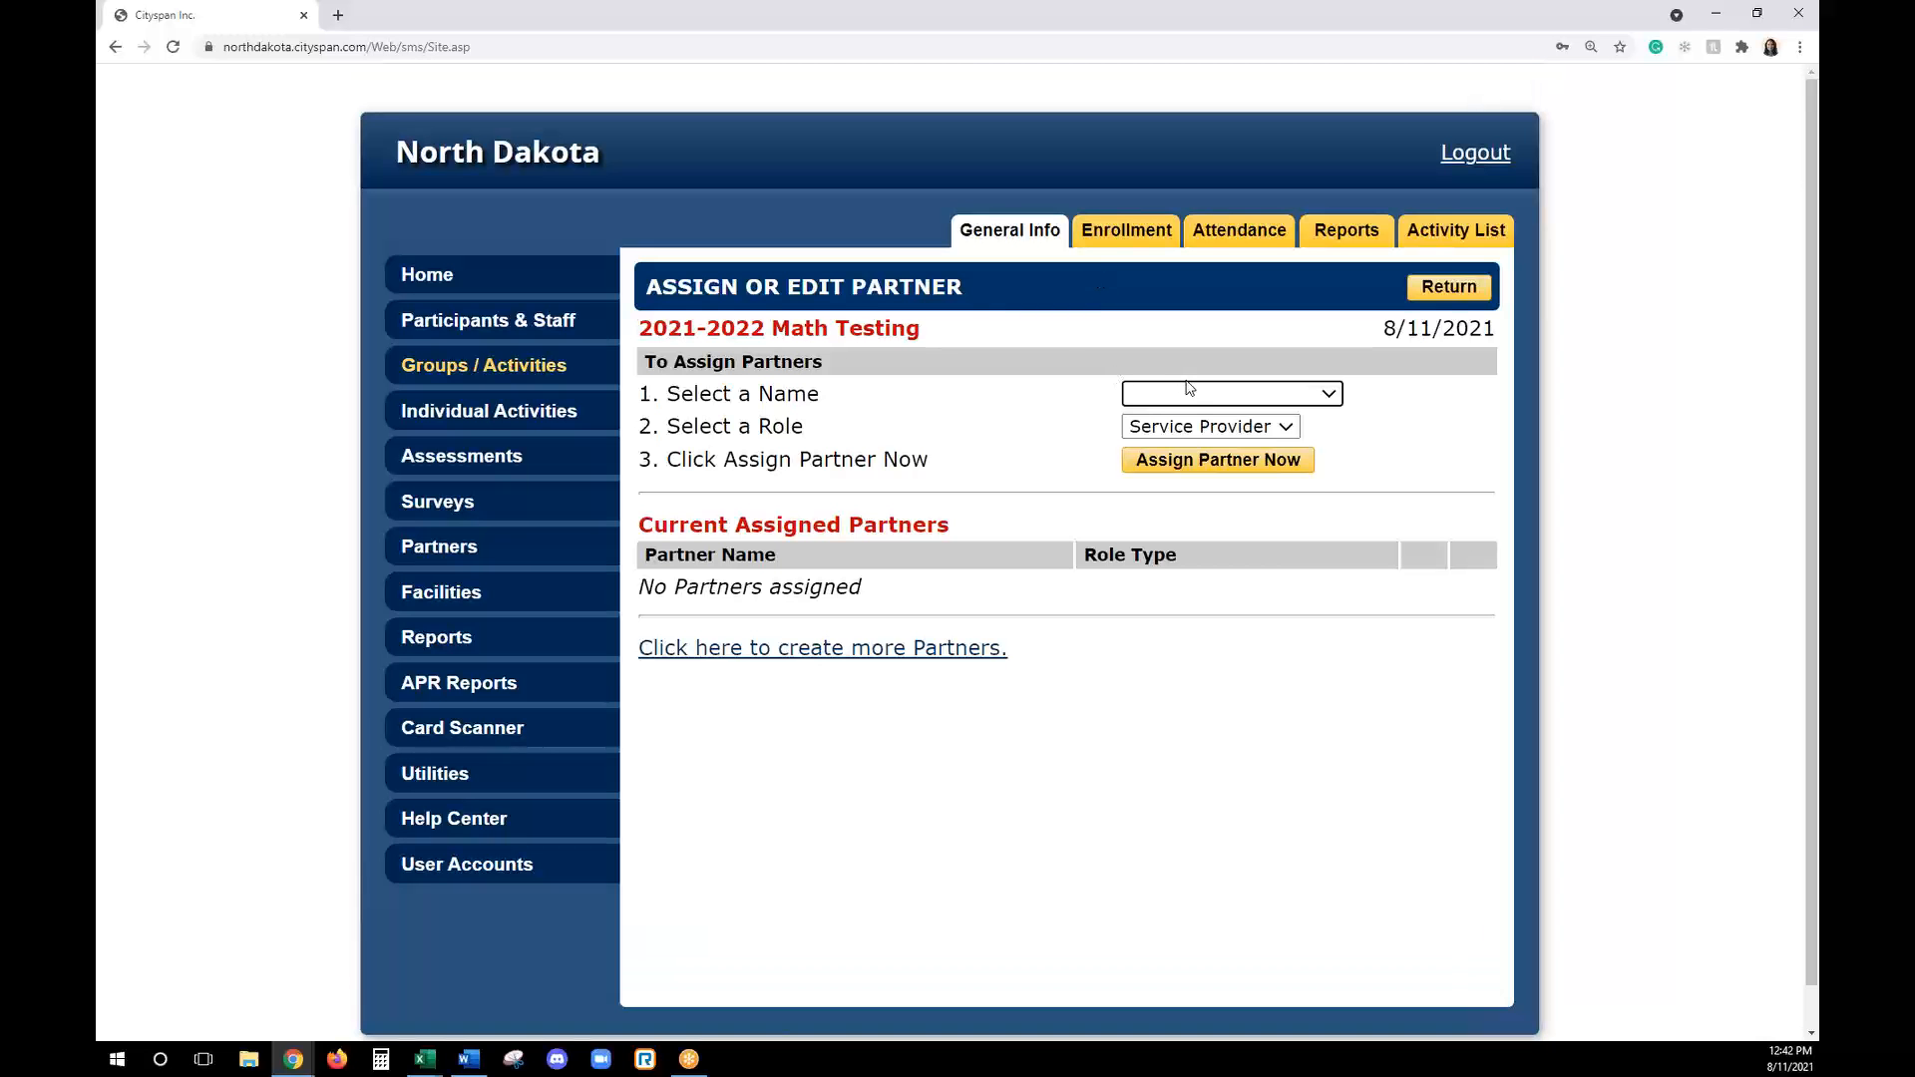
left_click(1189, 391)
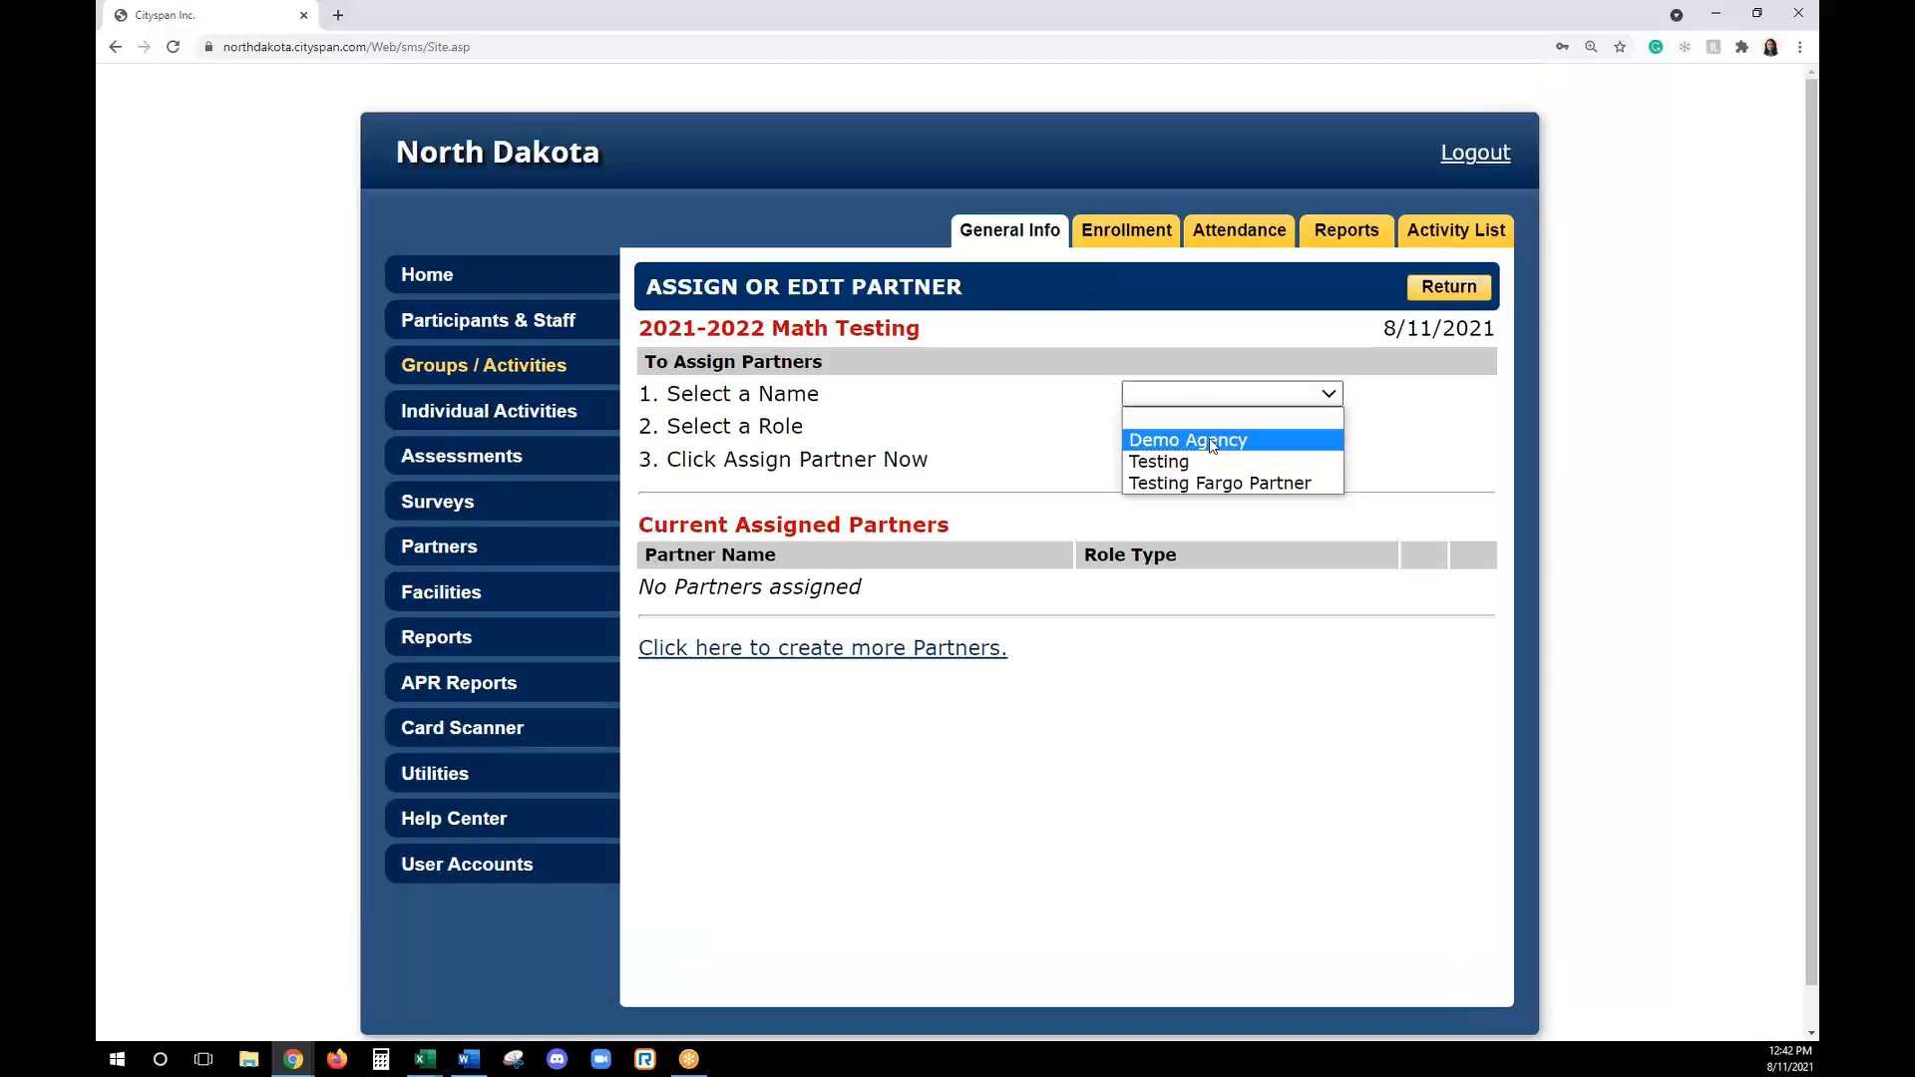
left_click(1240, 487)
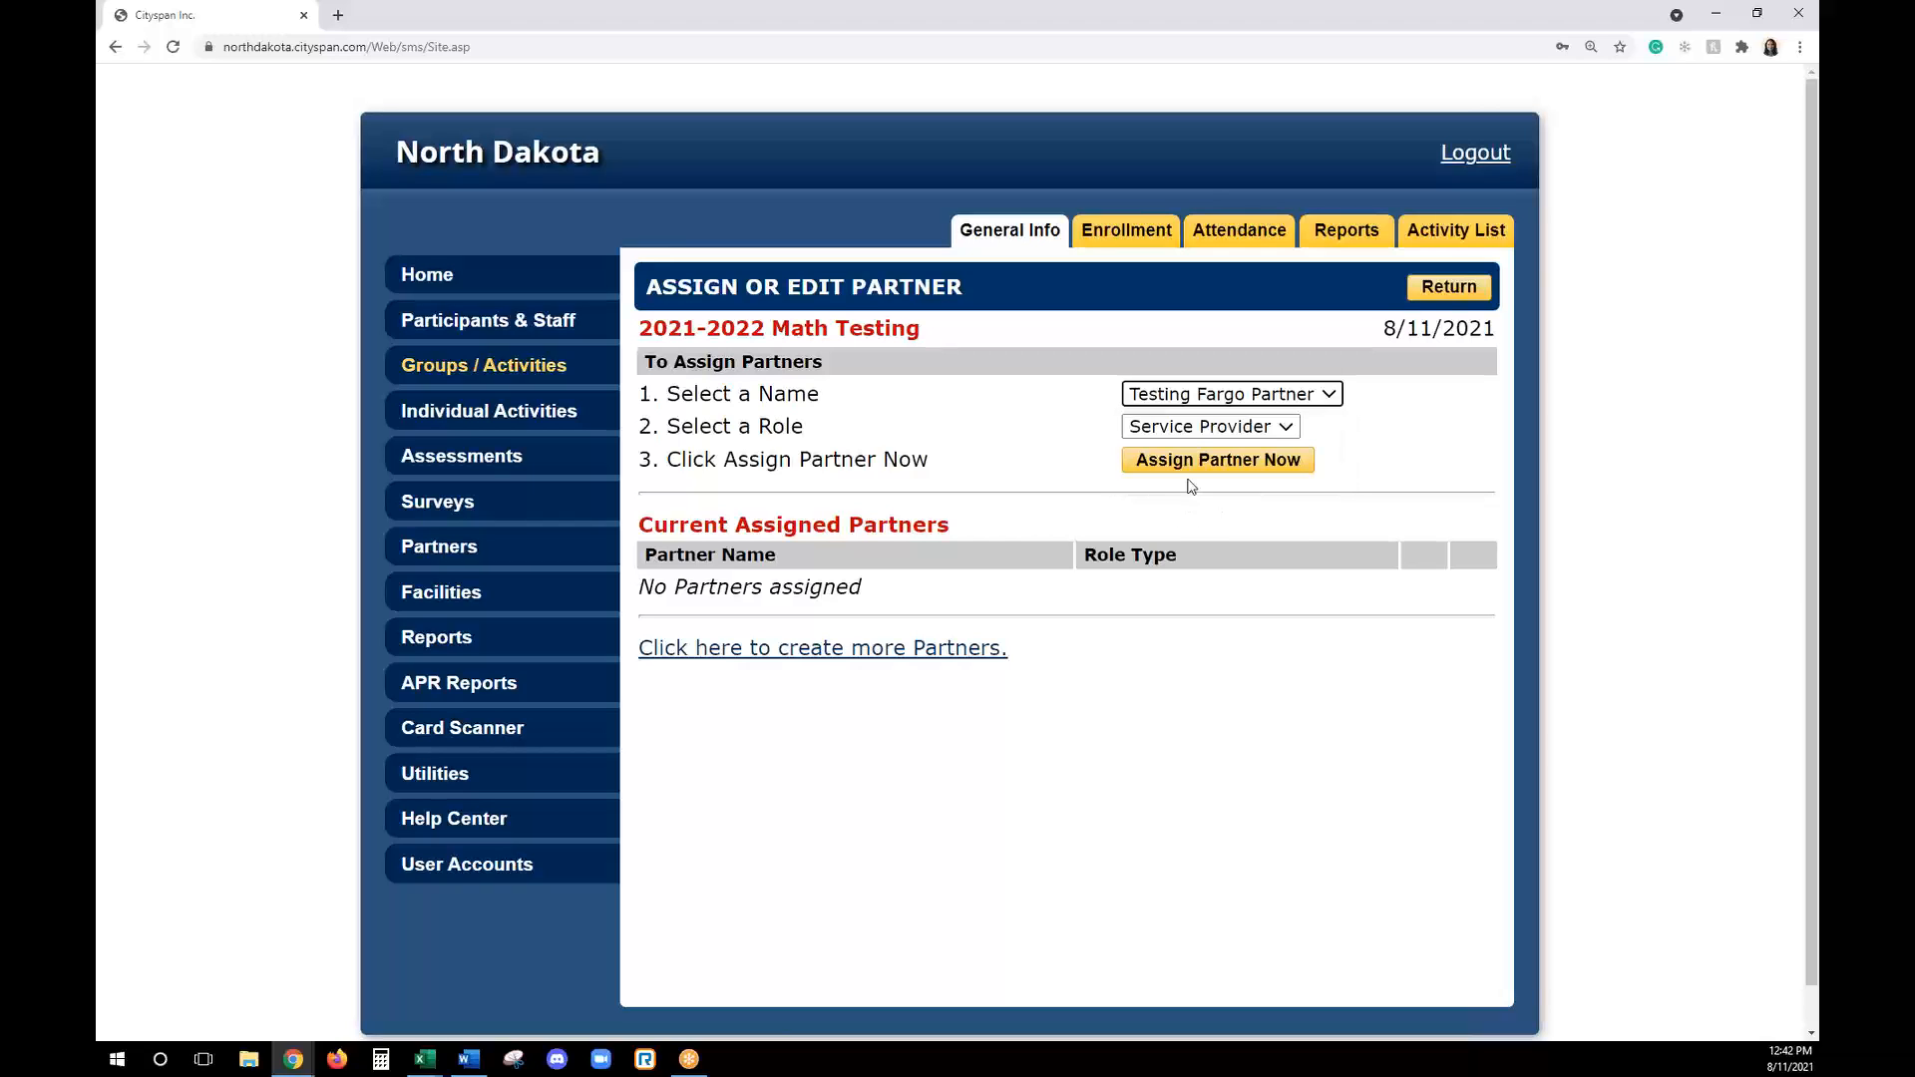
left_click(1207, 427)
left_click(1208, 473)
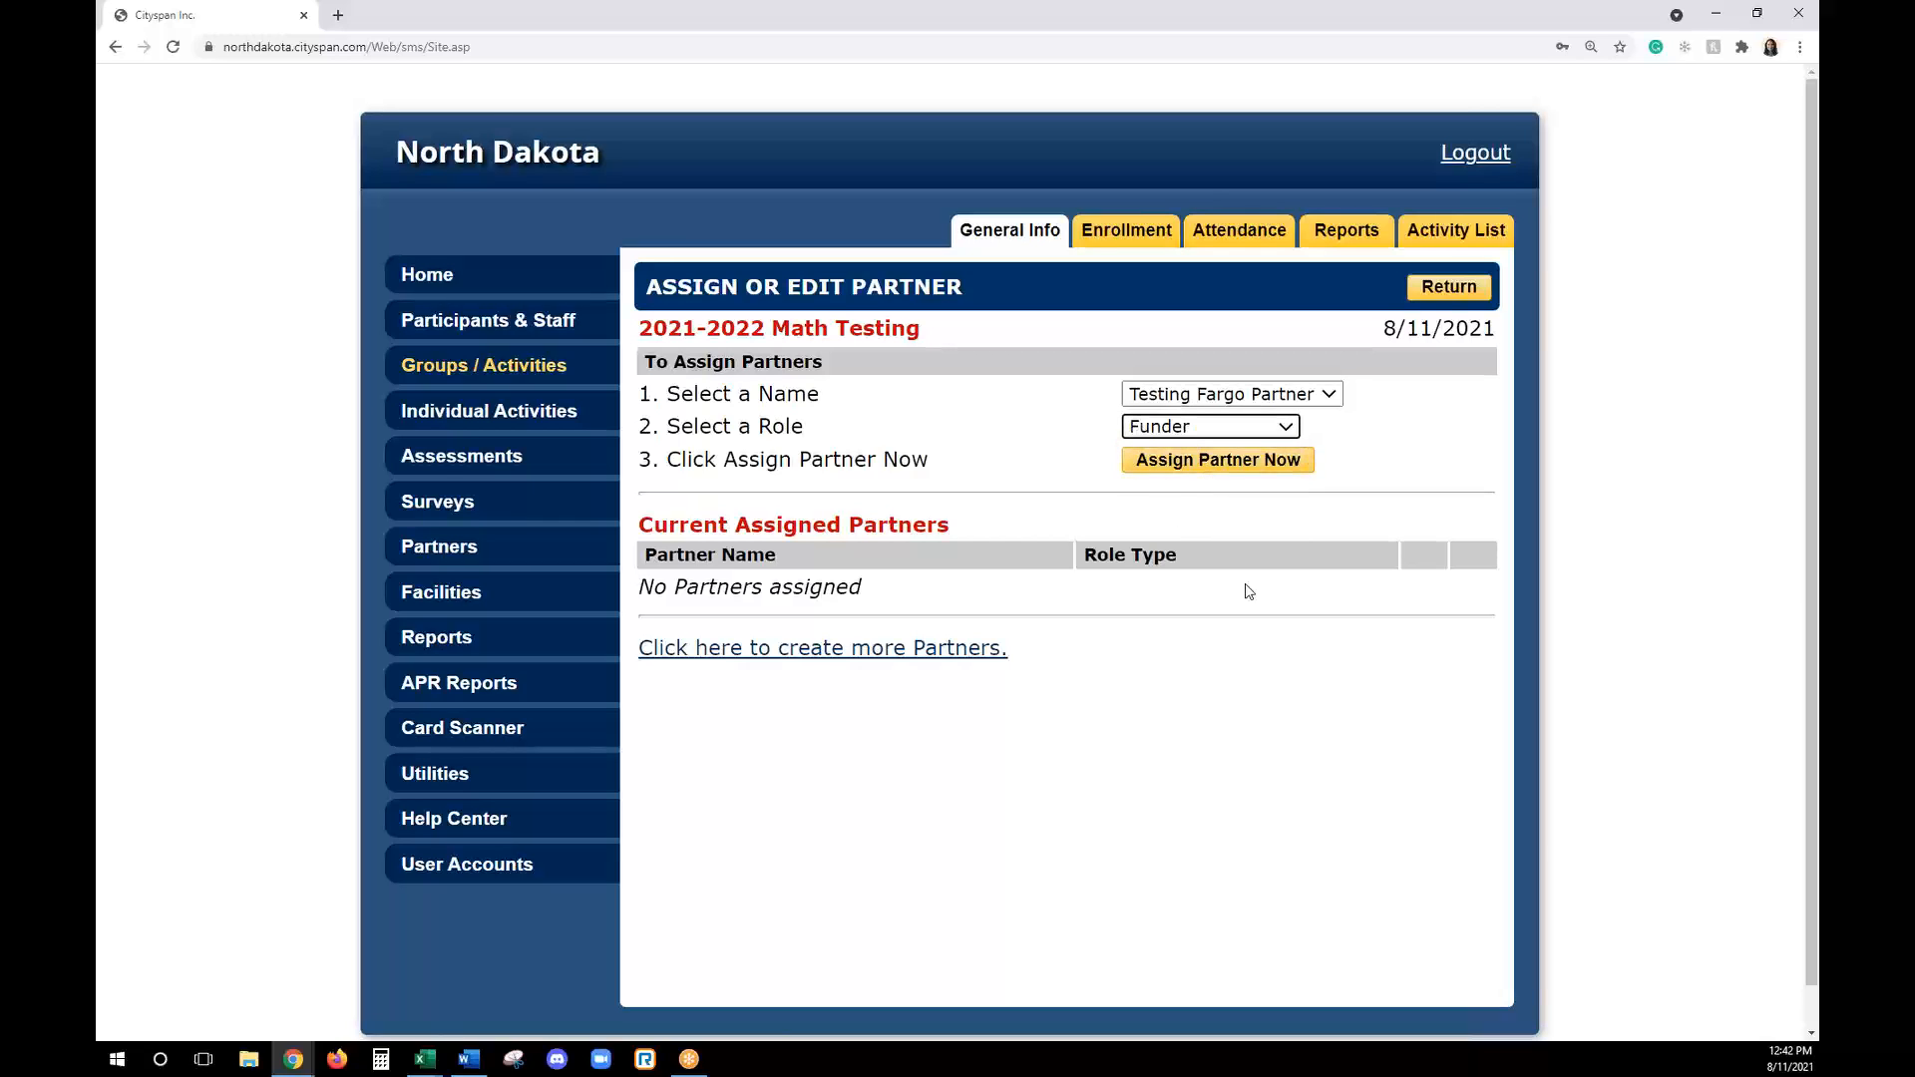
left_click(1240, 466)
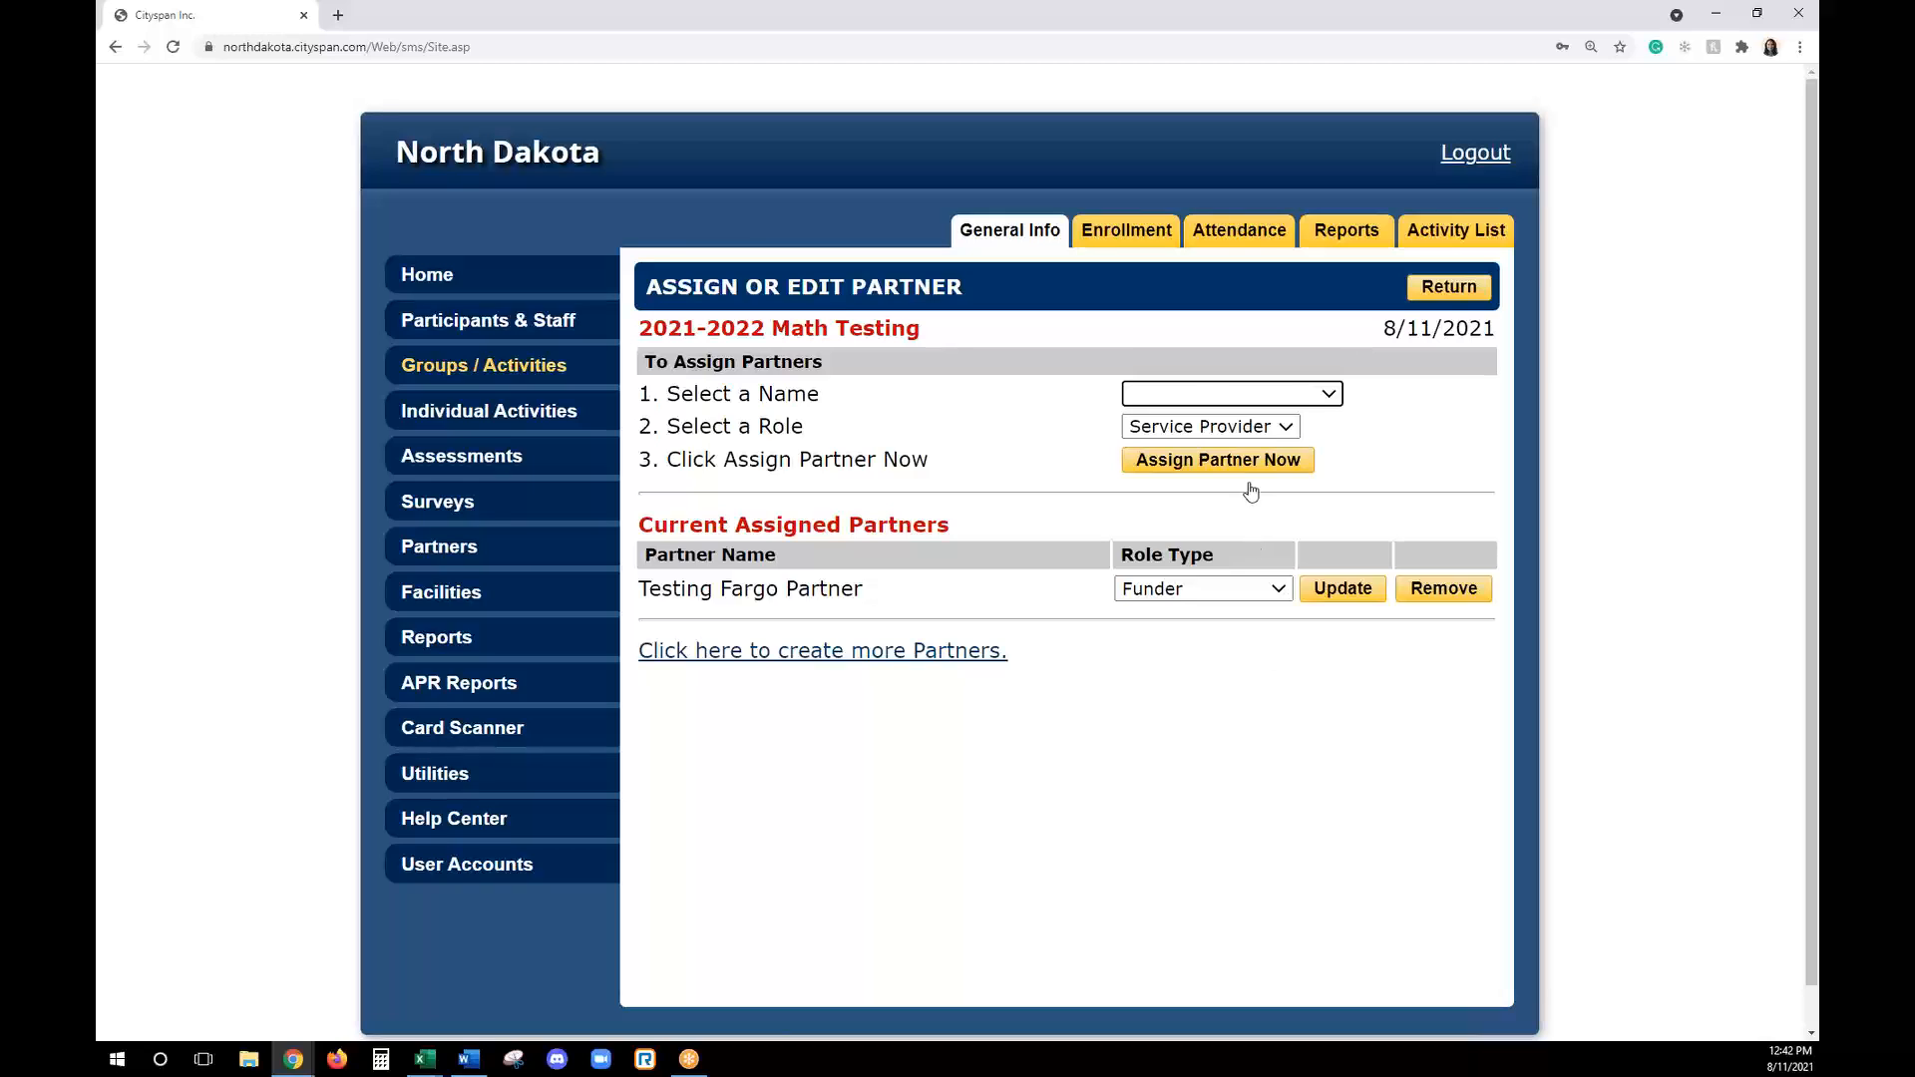
- Assign Demo Agency to the activity as Service Provider and return to the general information
left_click(1229, 394)
left_click(1205, 462)
left_click(1206, 394)
left_click(1217, 440)
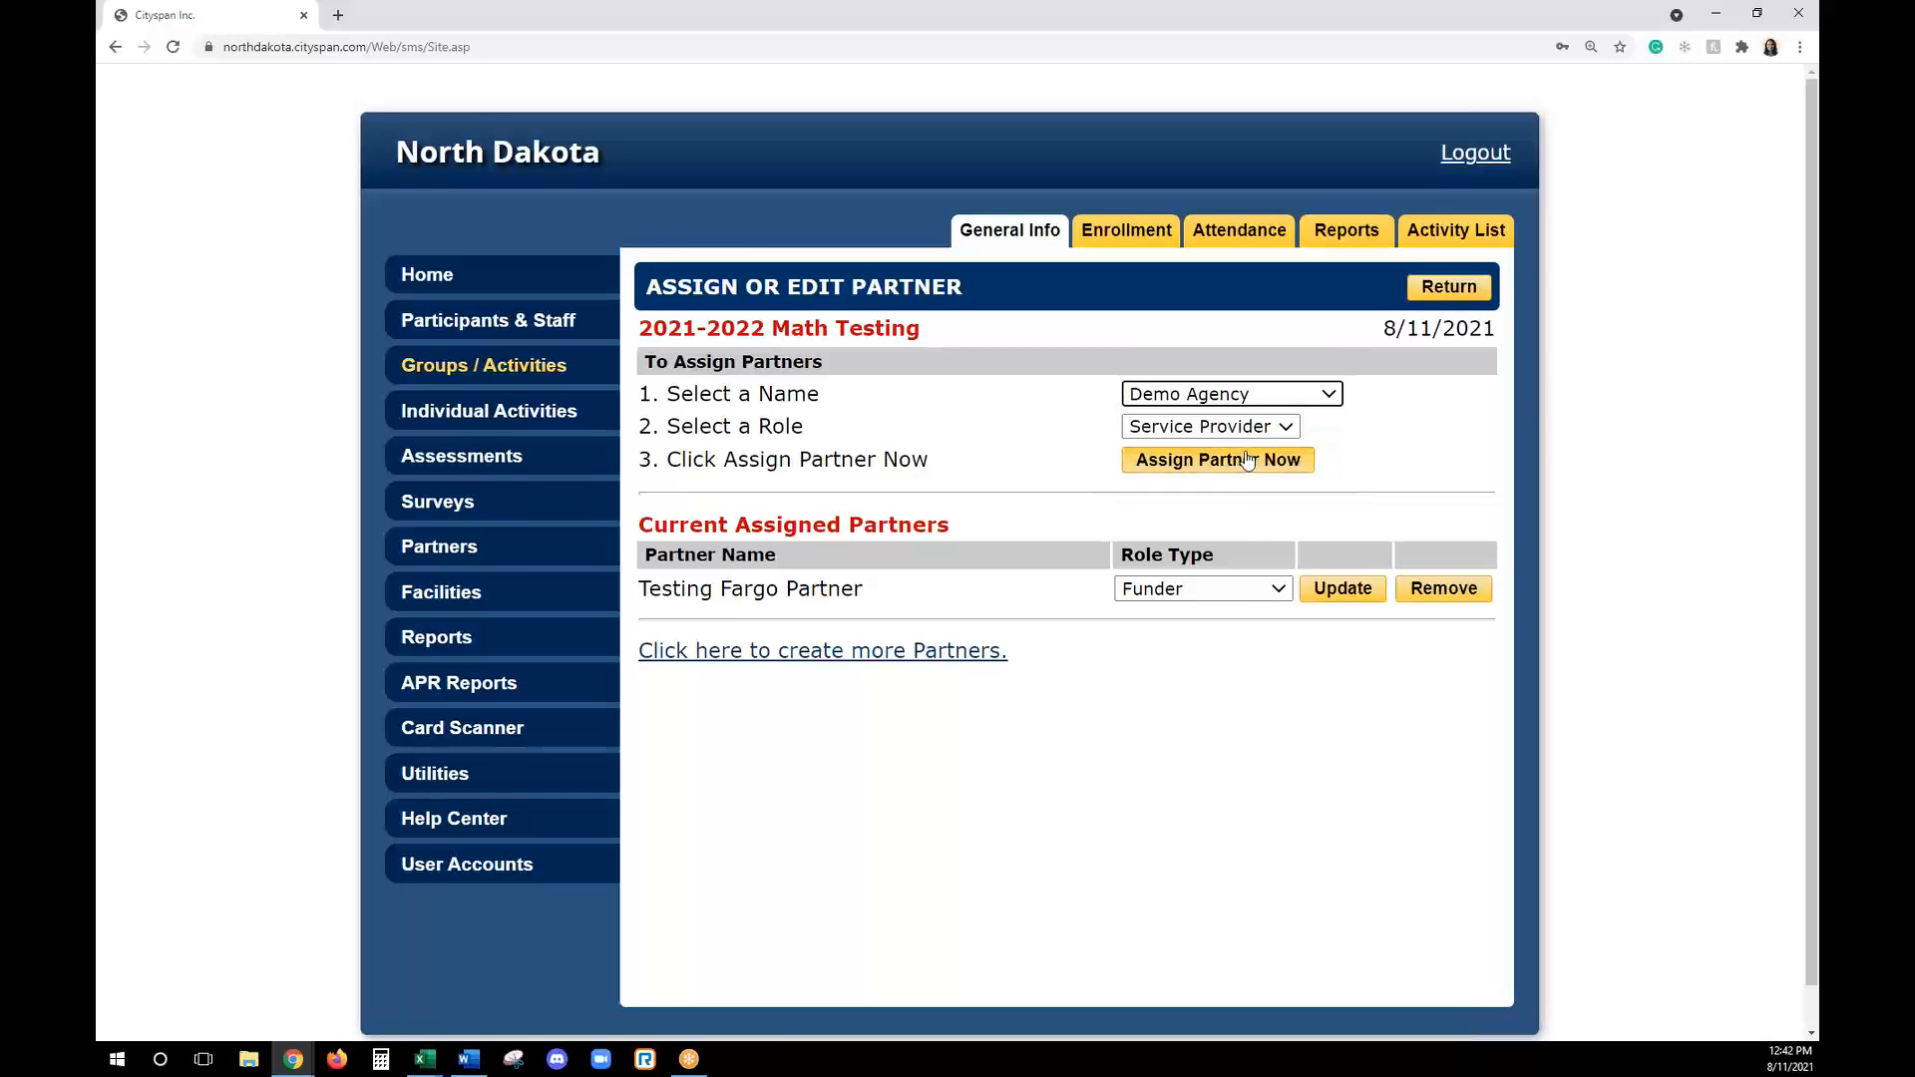
left_click(1239, 429)
left_click(1234, 460)
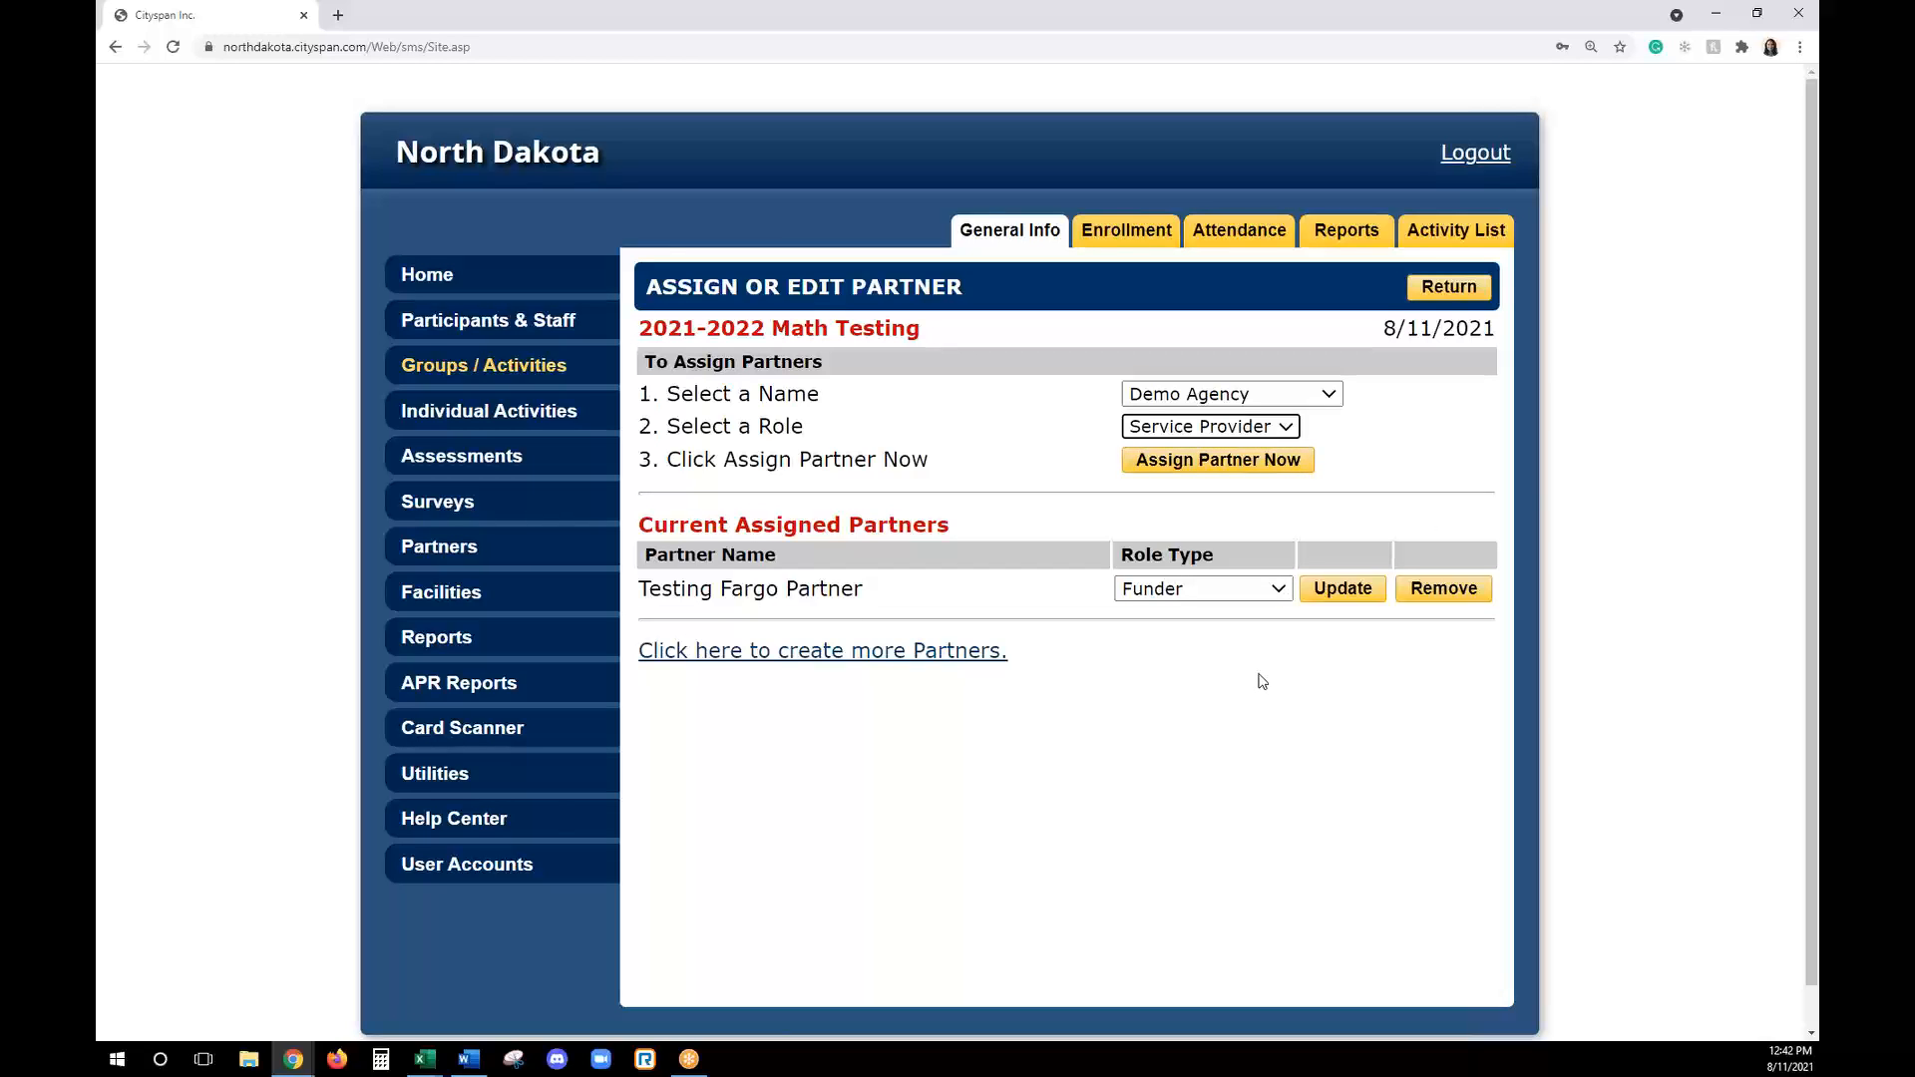
left_click(1207, 461)
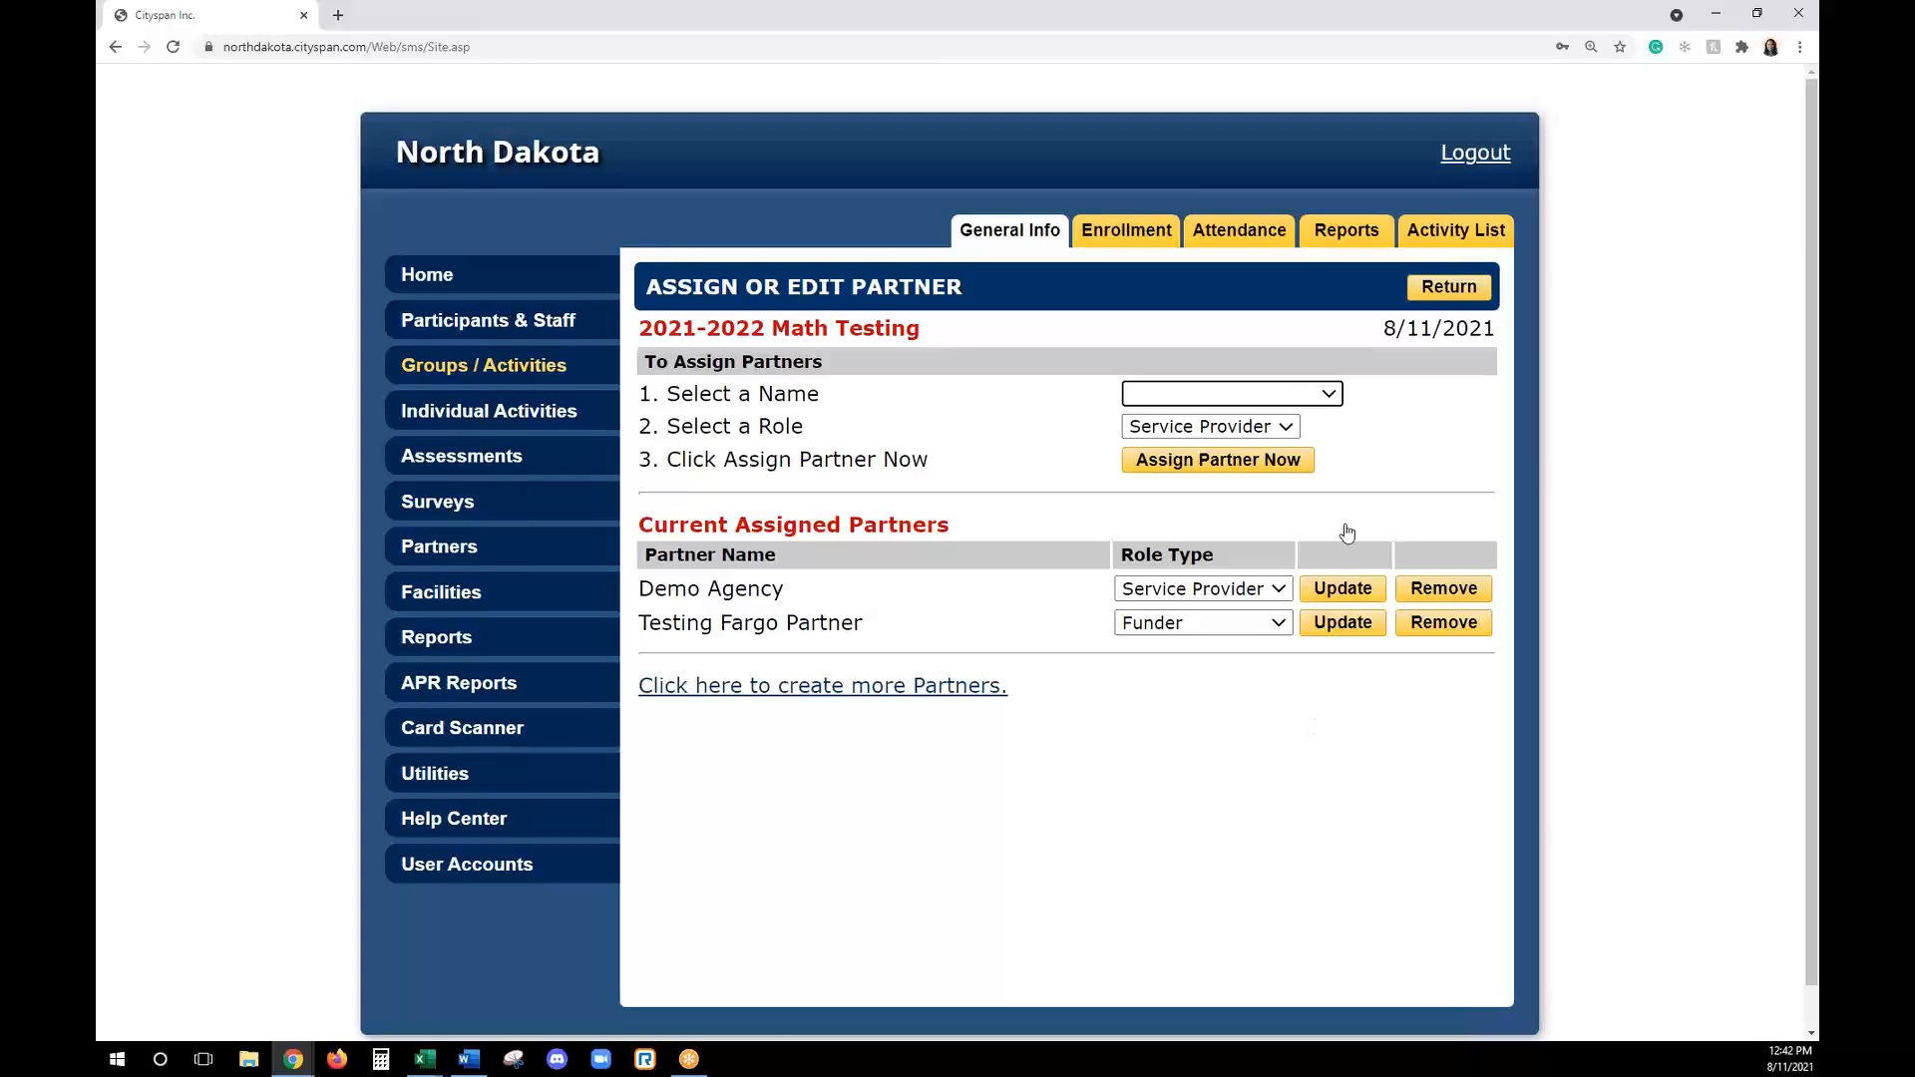
left_click(1449, 287)
scroll(1328, 587, "down", 1)
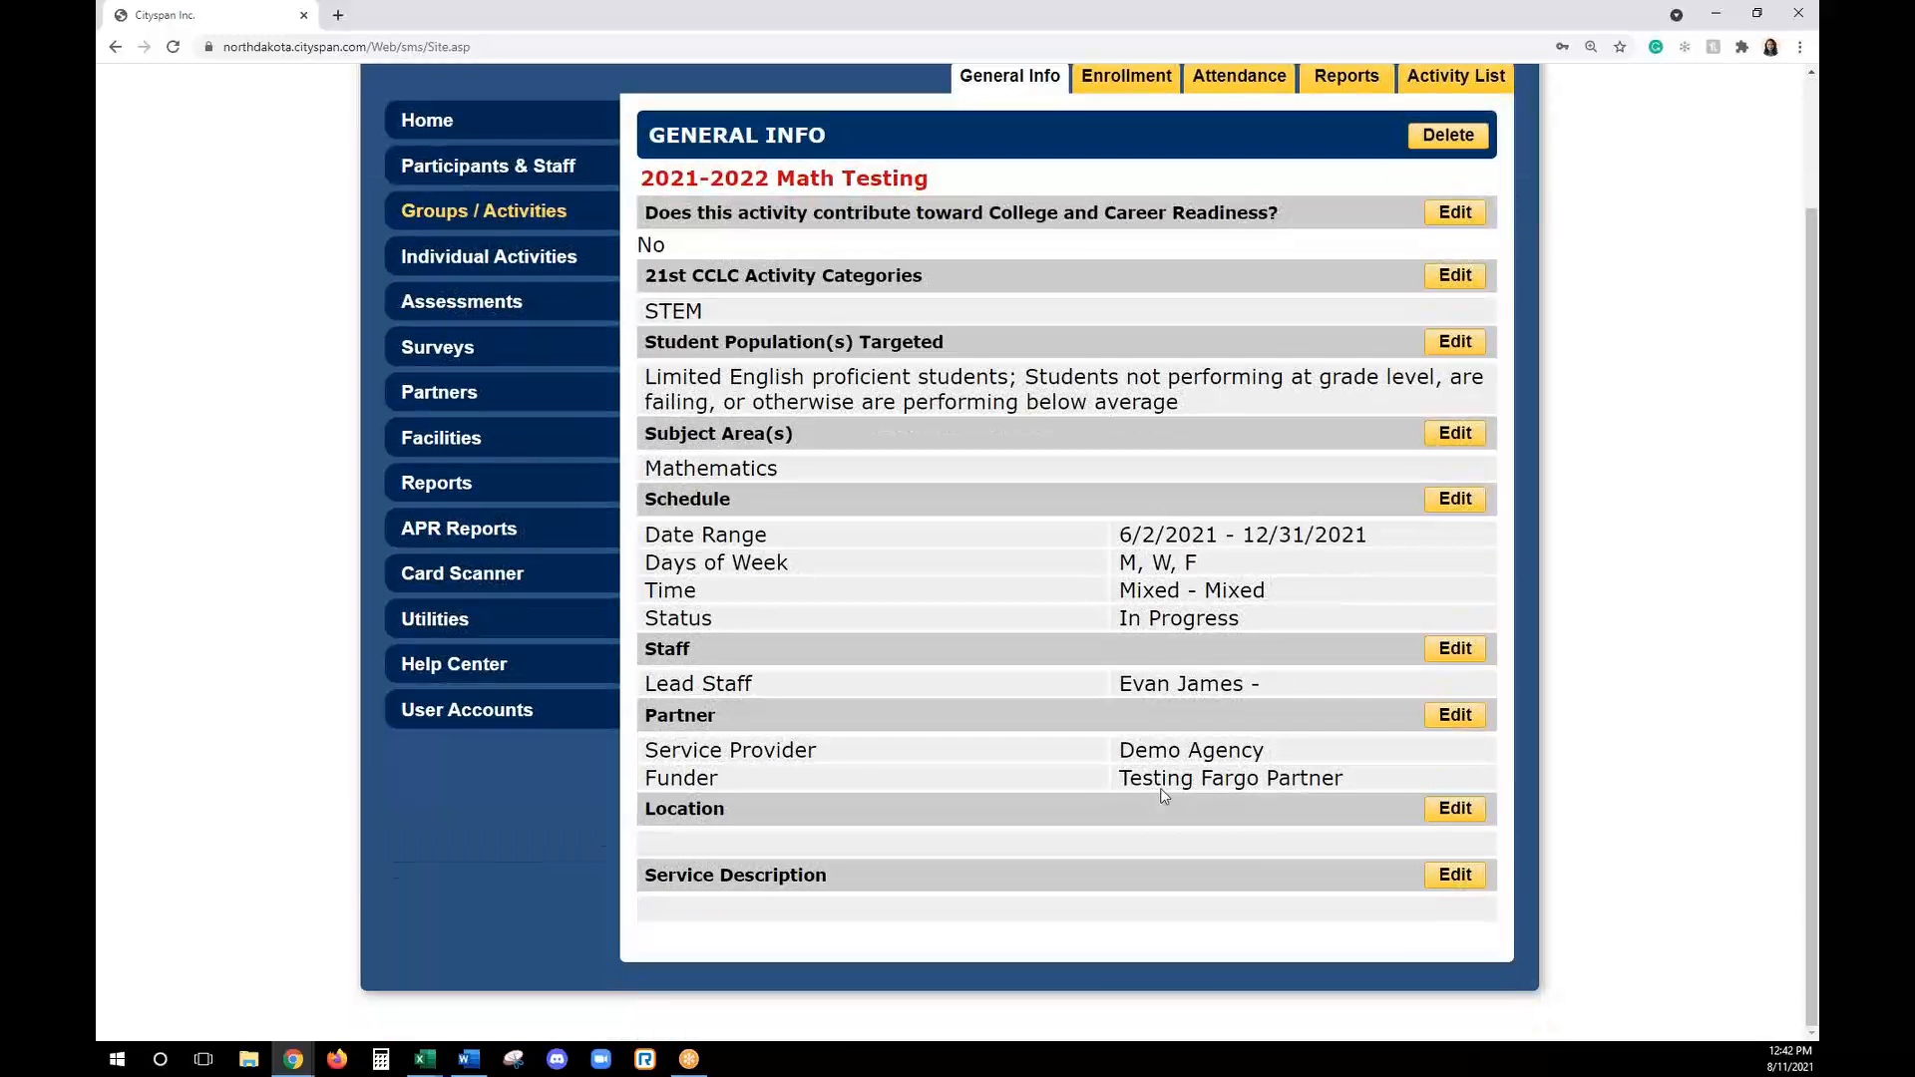
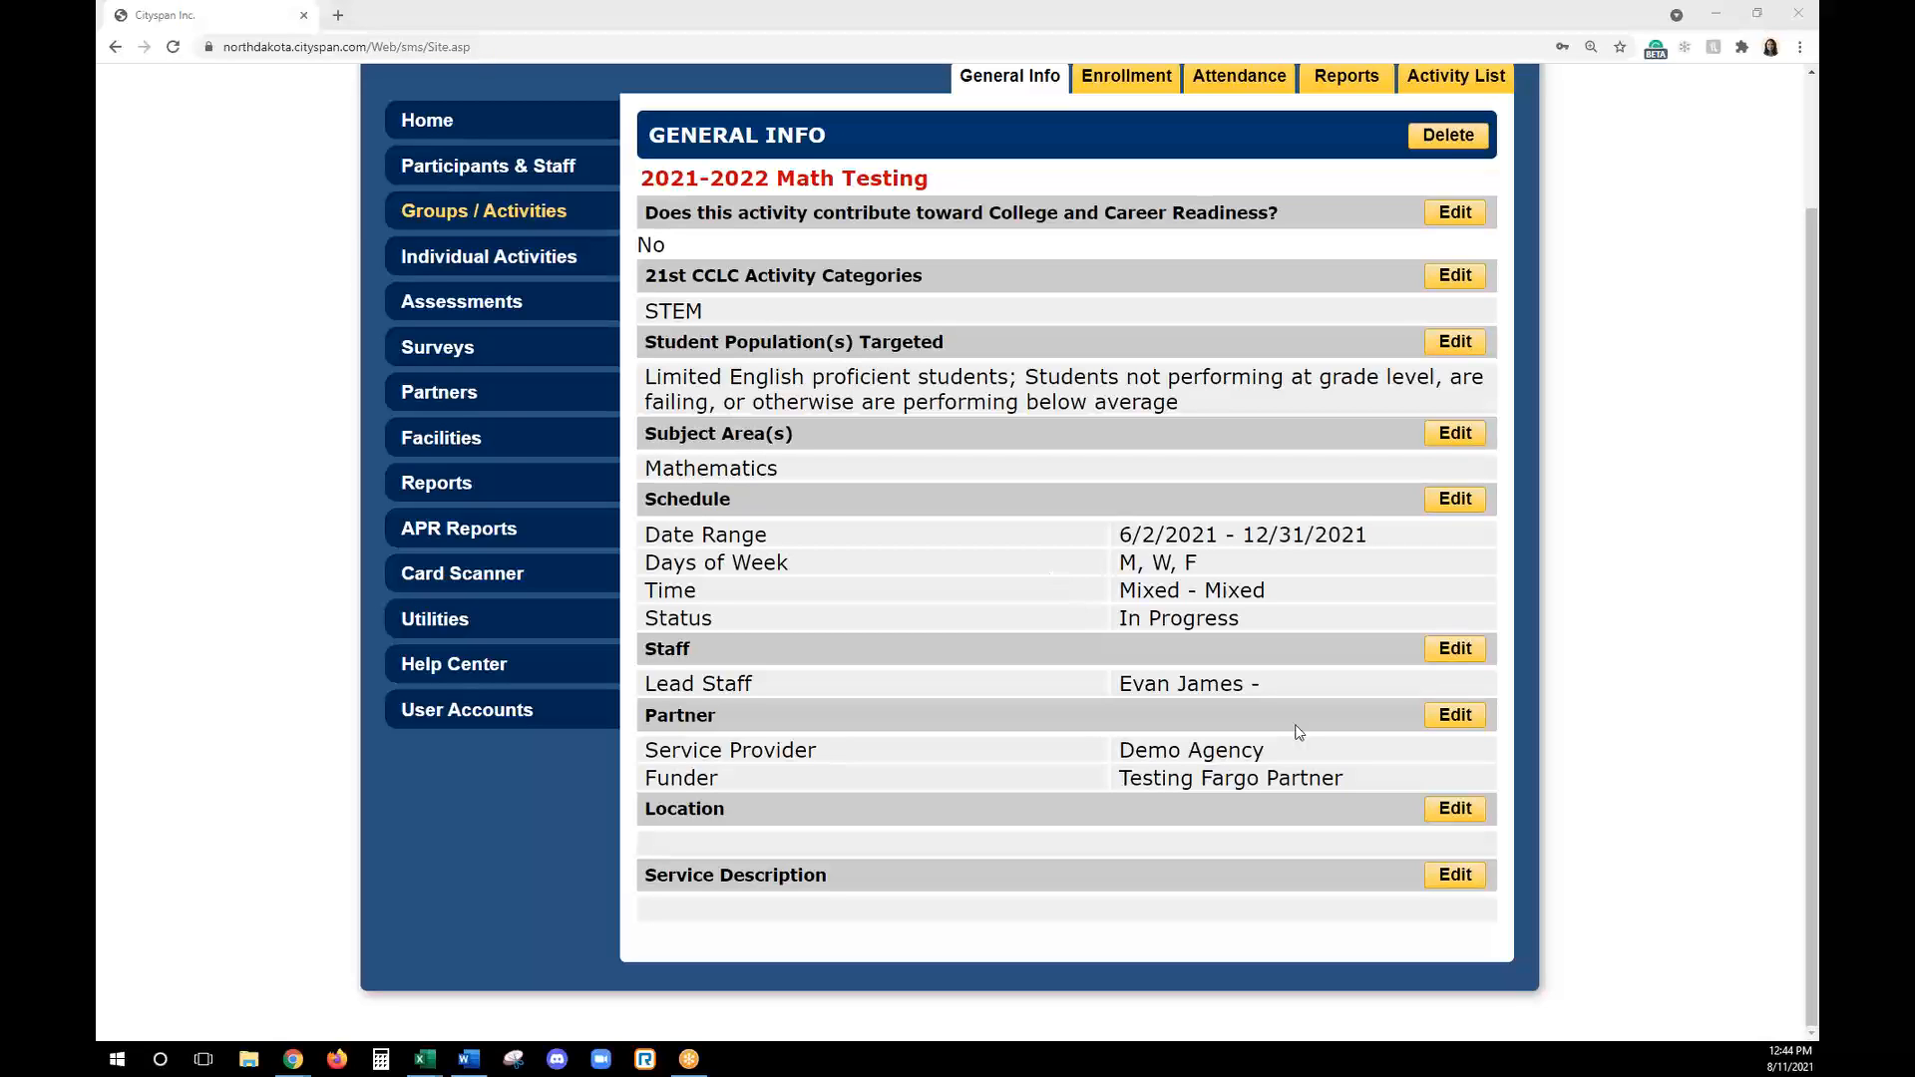
- Assign the testing location to the 2021-2022 Math Testing activity
left_click(1454, 809)
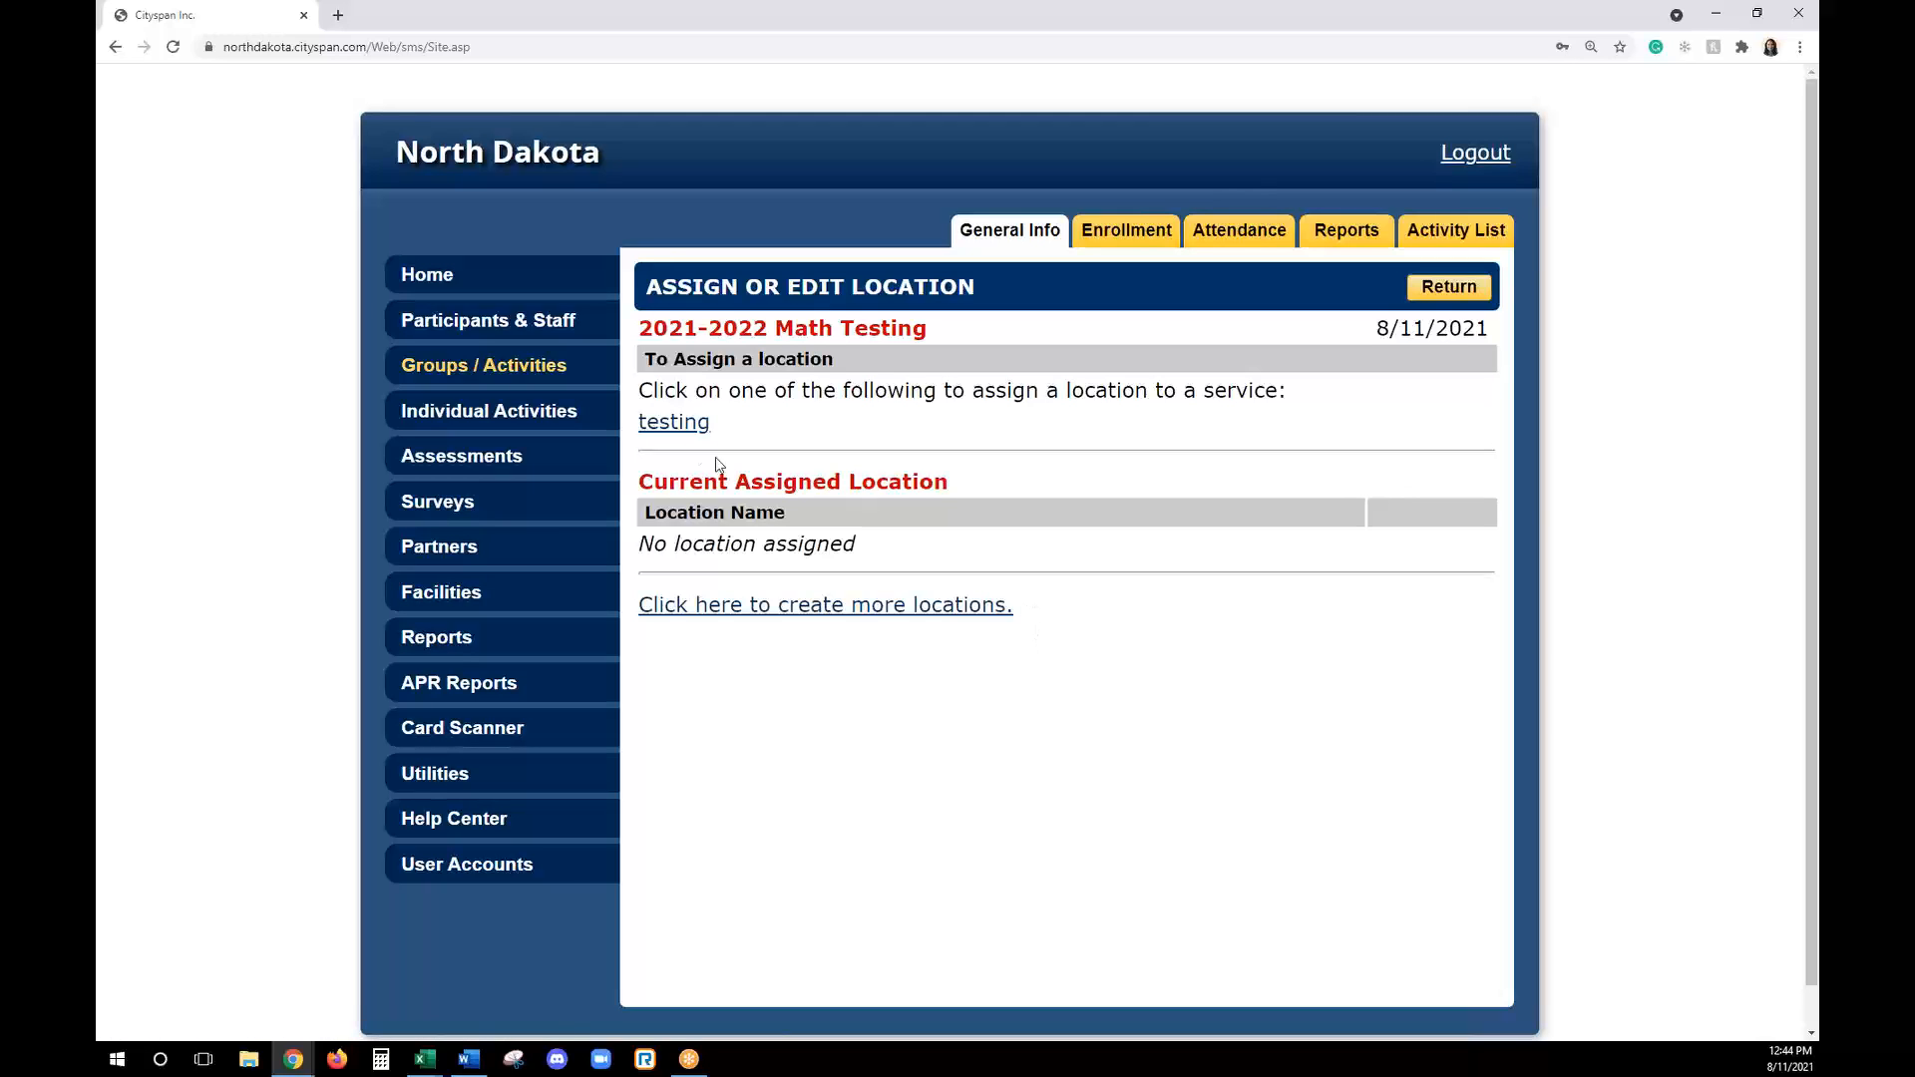
left_click(671, 424)
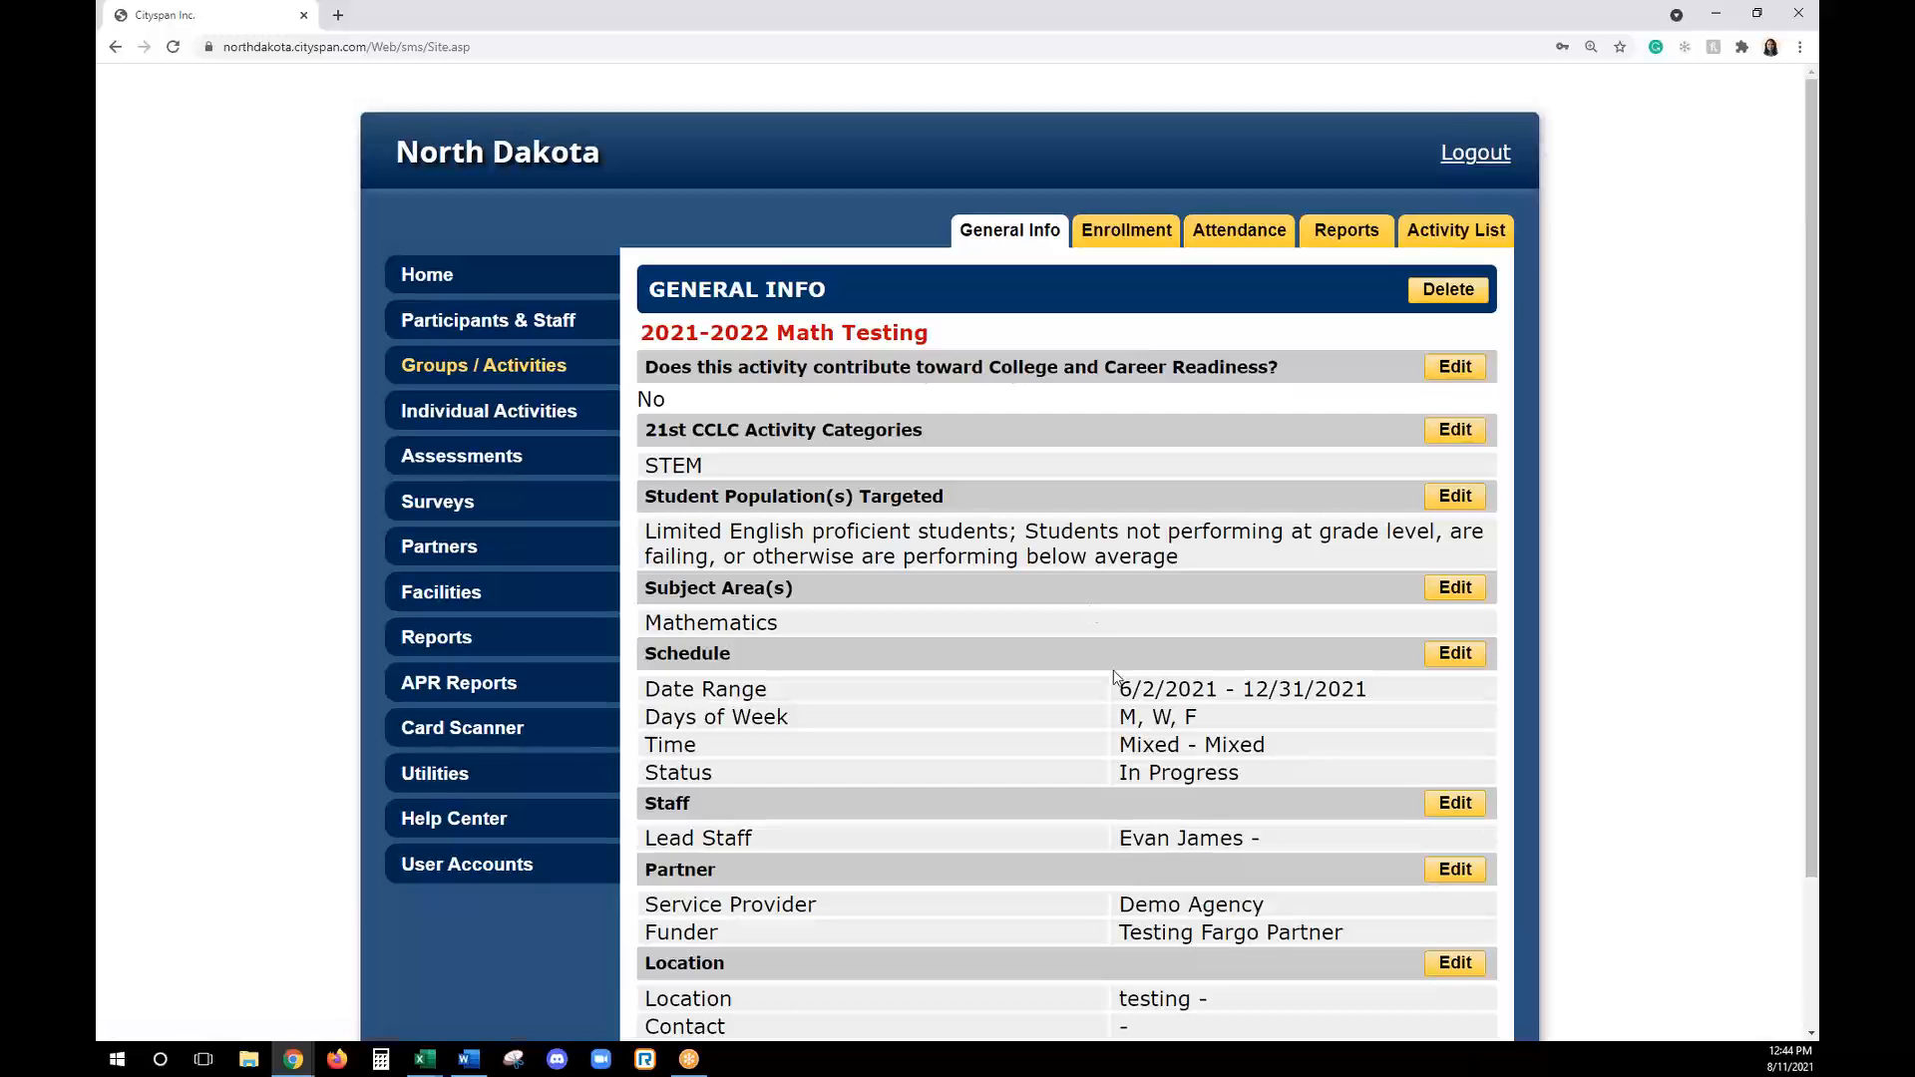
scroll(1124, 654, "down", 2)
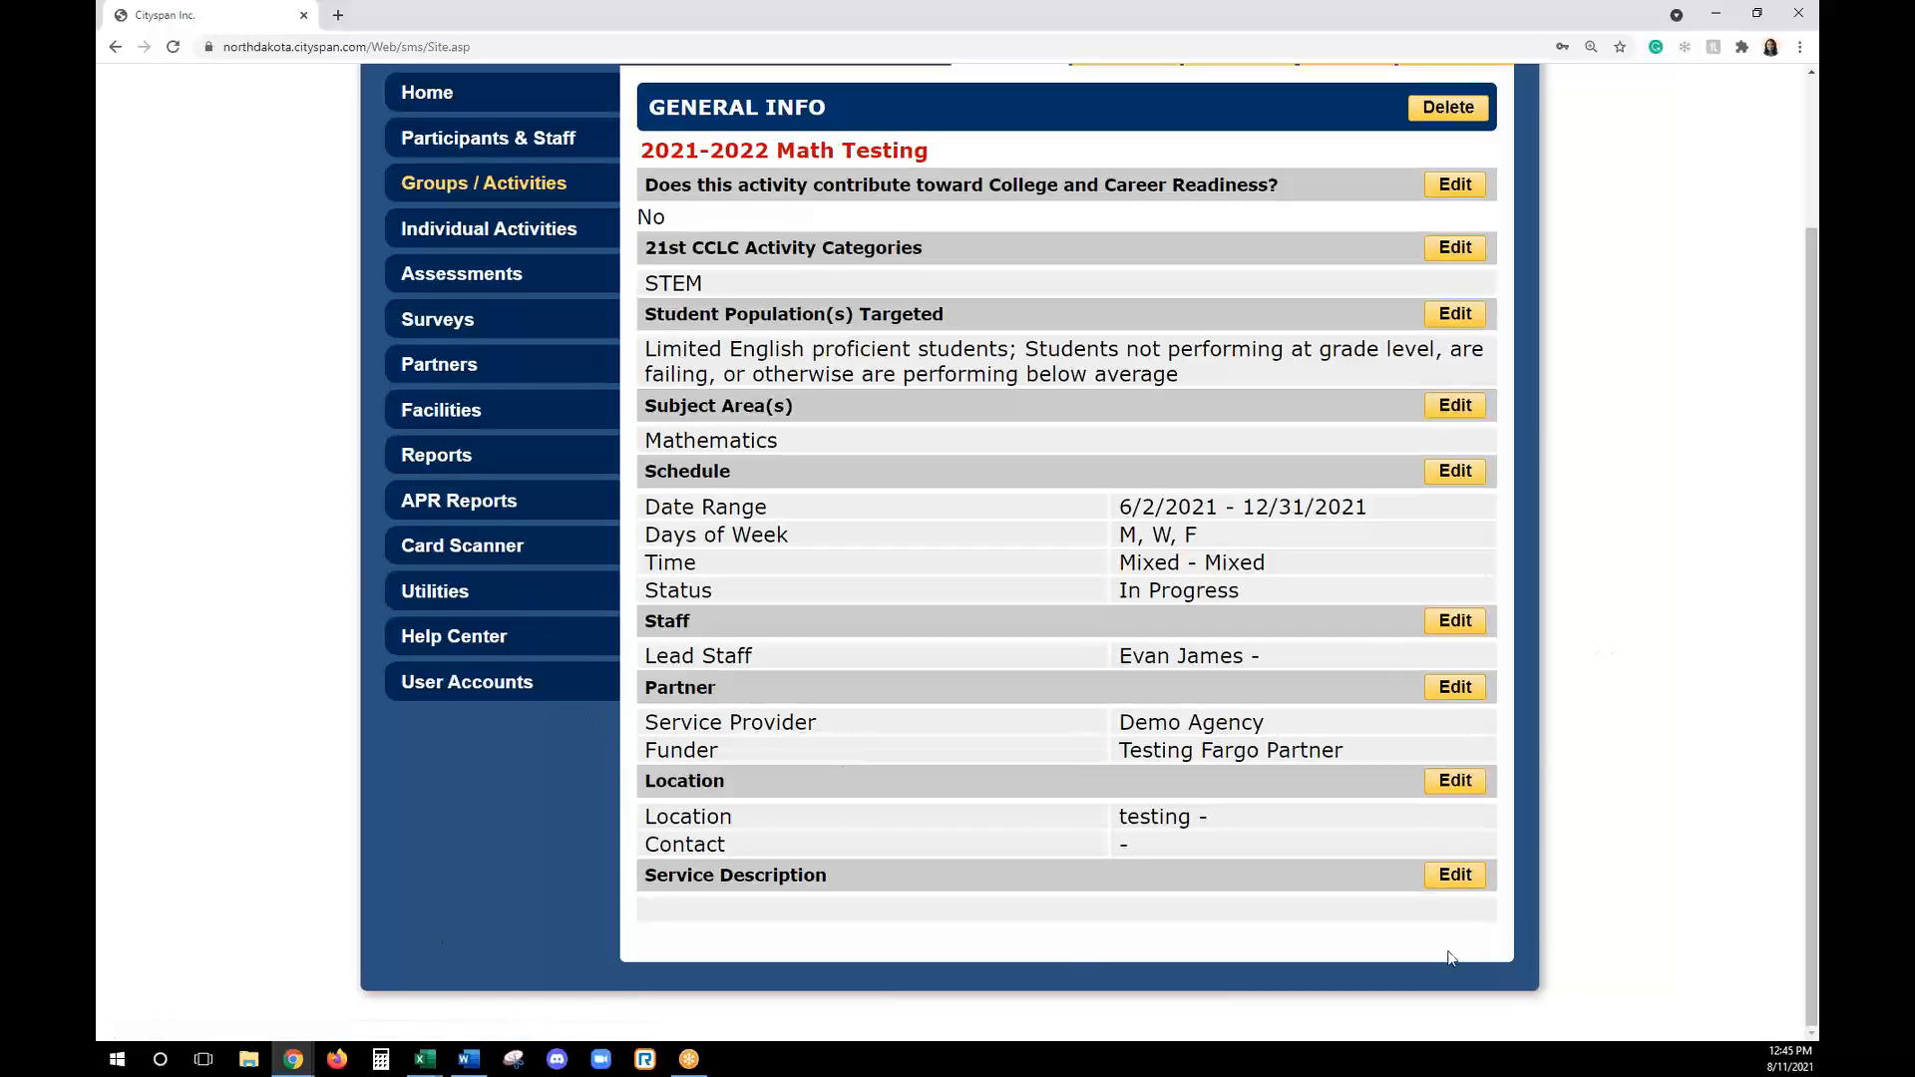
- Enter "Testing Math Activity for Training" as the activity's service description and return to the general information
left_click(1455, 875)
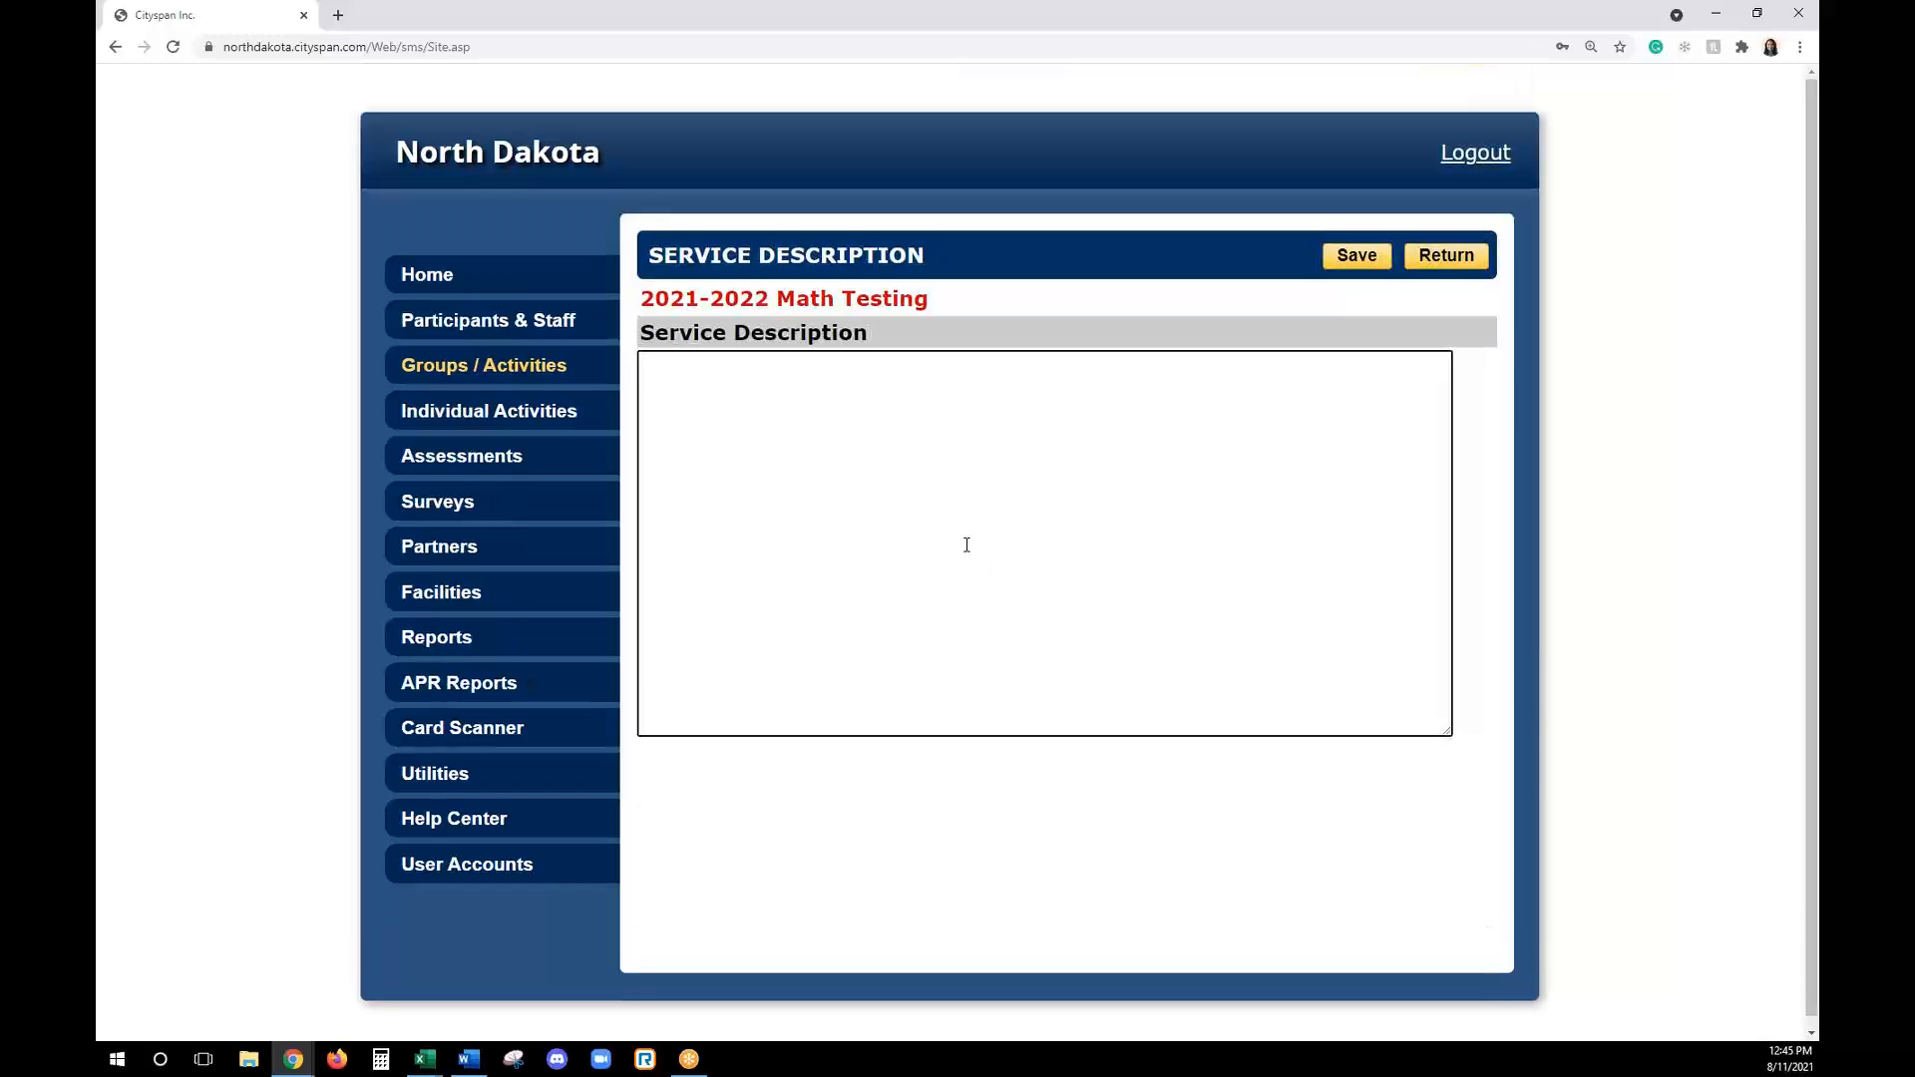
type("Testing Math Activity for Tr")
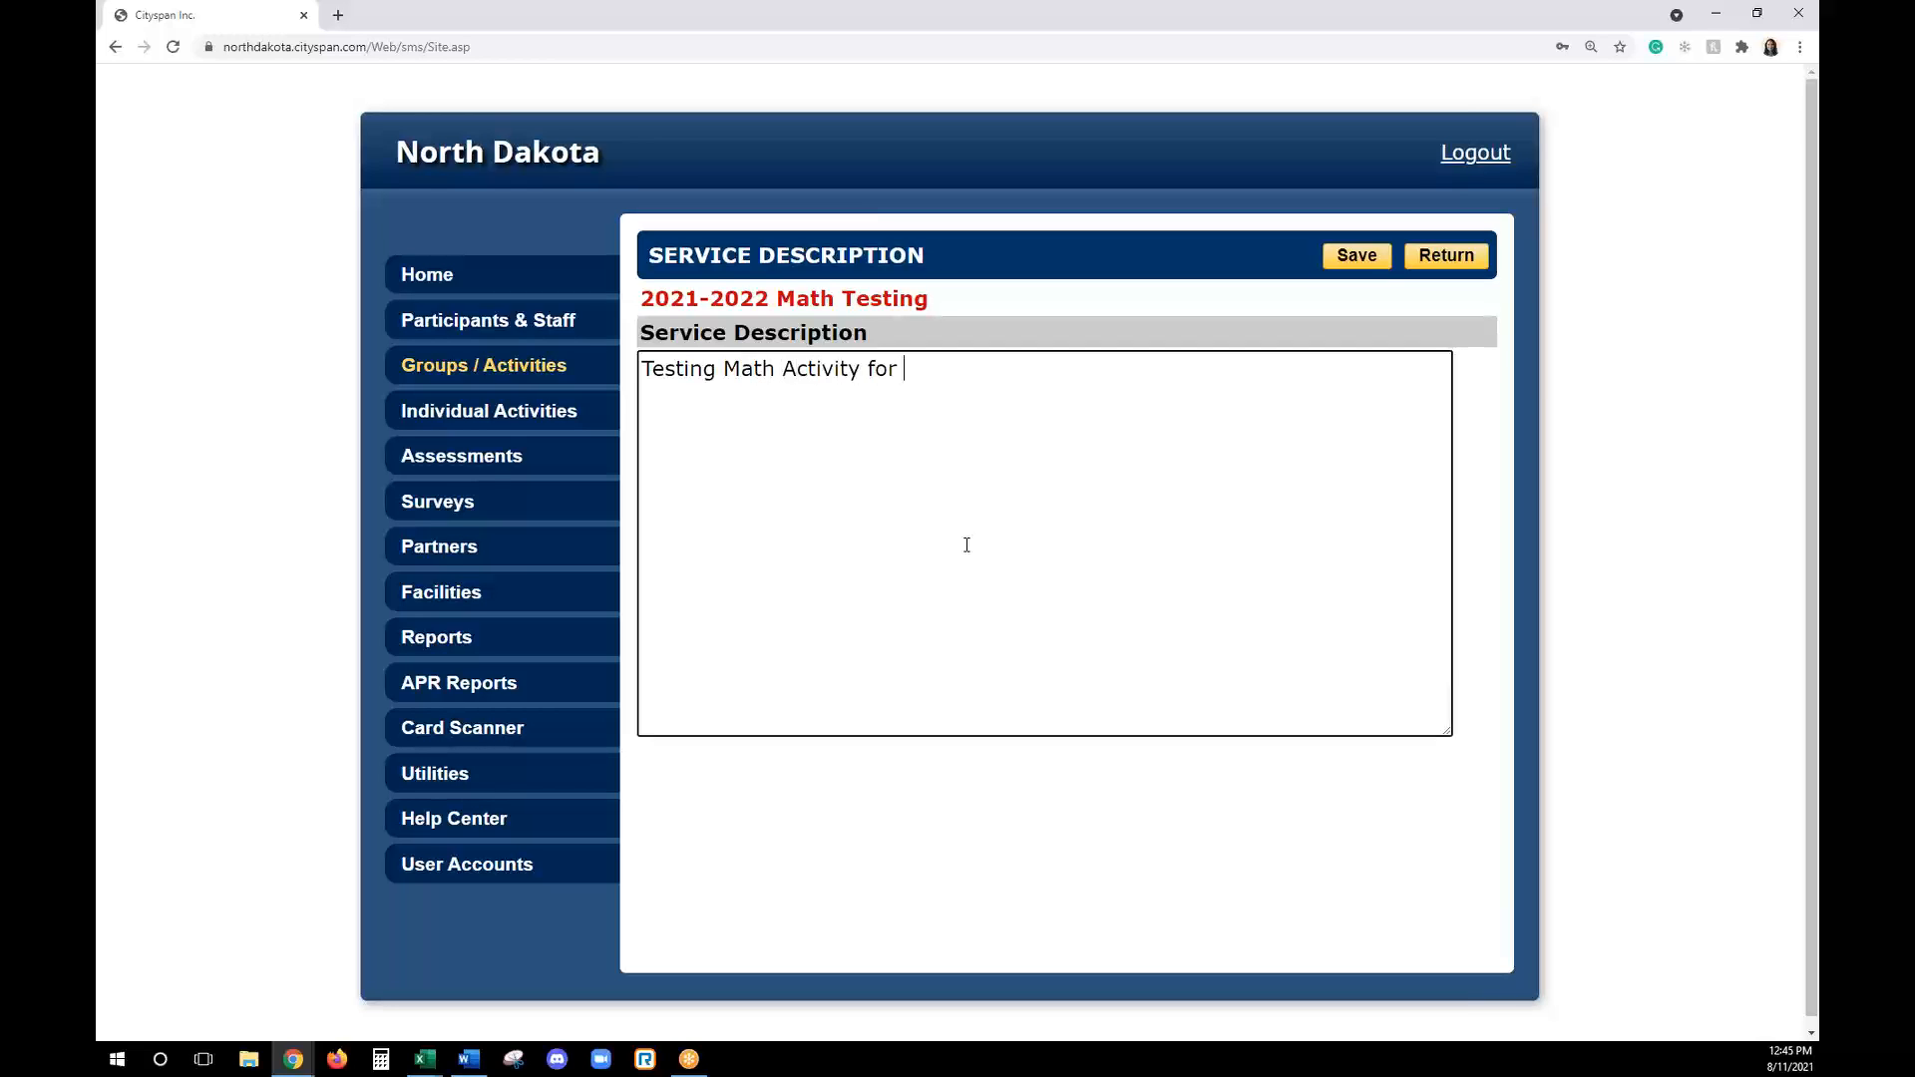
type("aining")
left_click(1436, 258)
scroll(1273, 645, "down", 2)
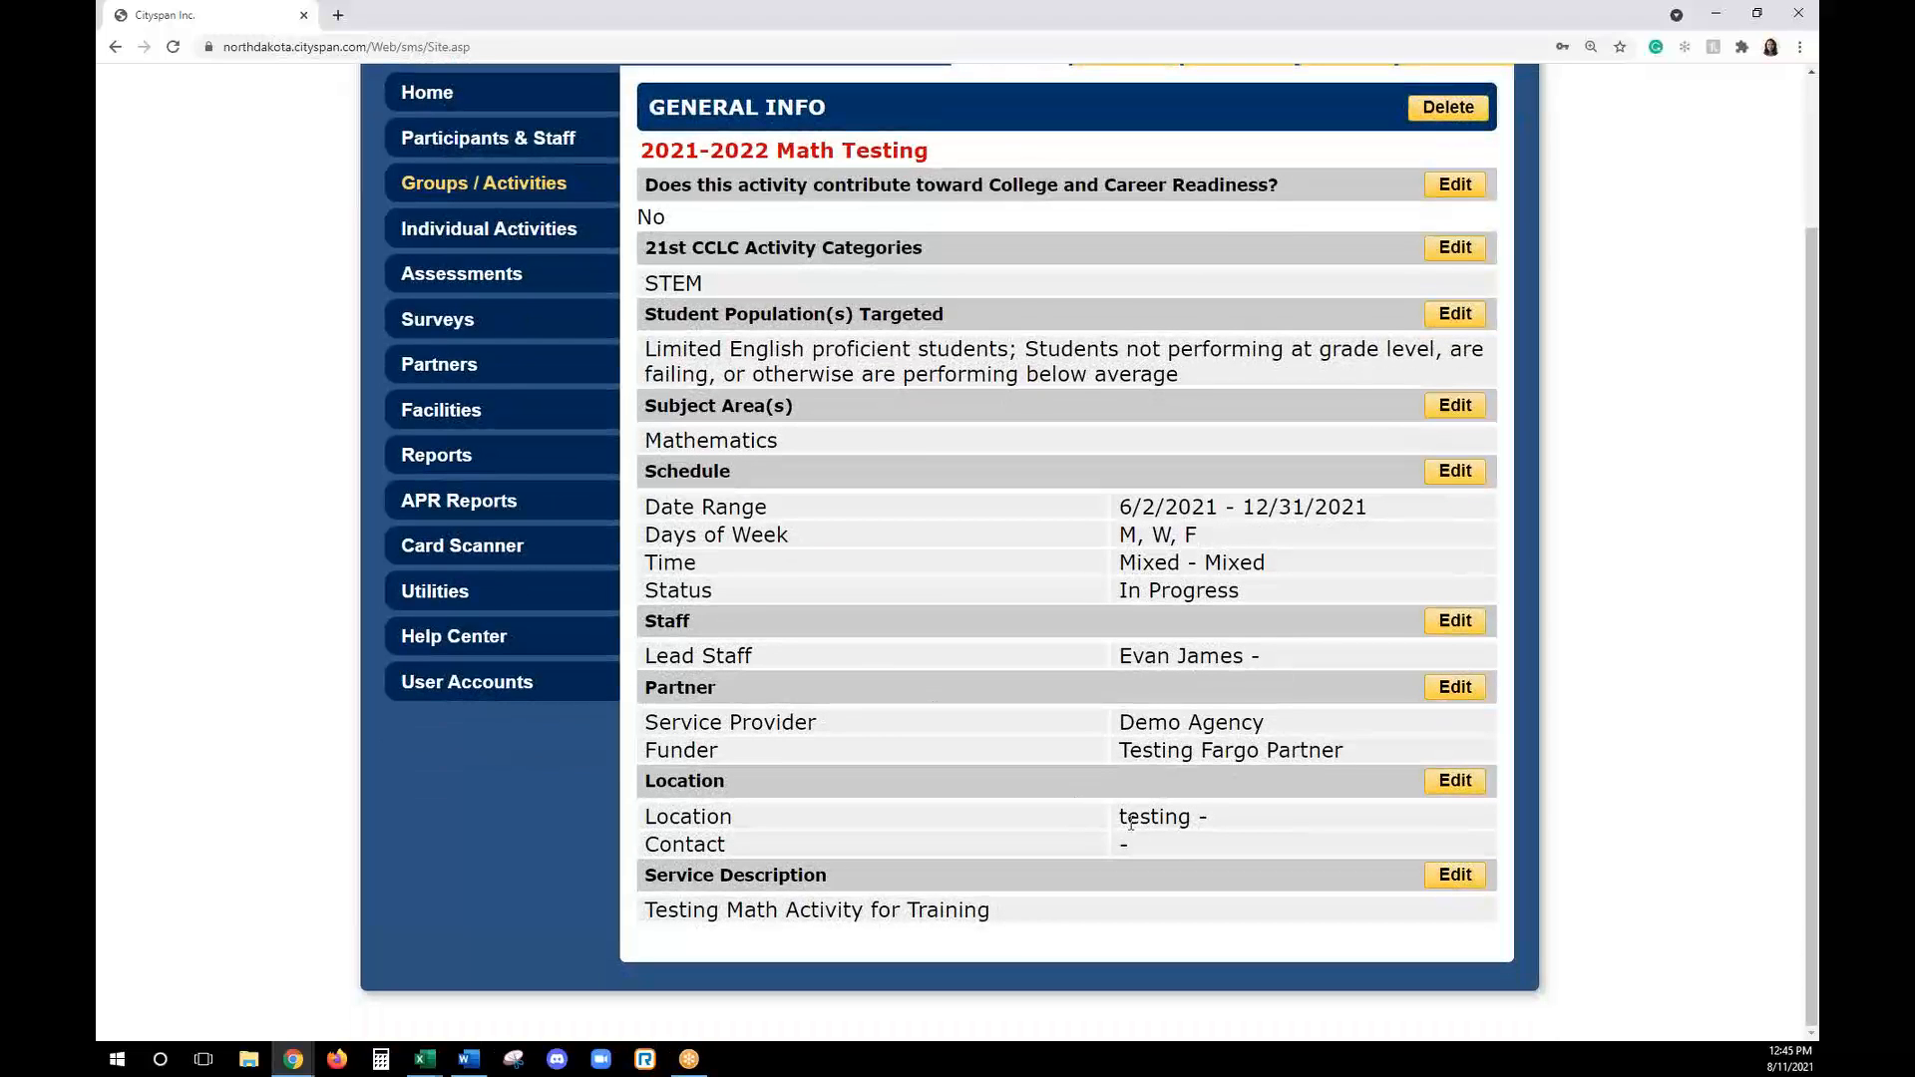
- Start enrolling participants in the 2021-2022 Math Testing activity and list all available persons
scroll(1131, 823, "up", 1)
scroll(1133, 808, "down", 1)
scroll(1097, 682, "up", 1)
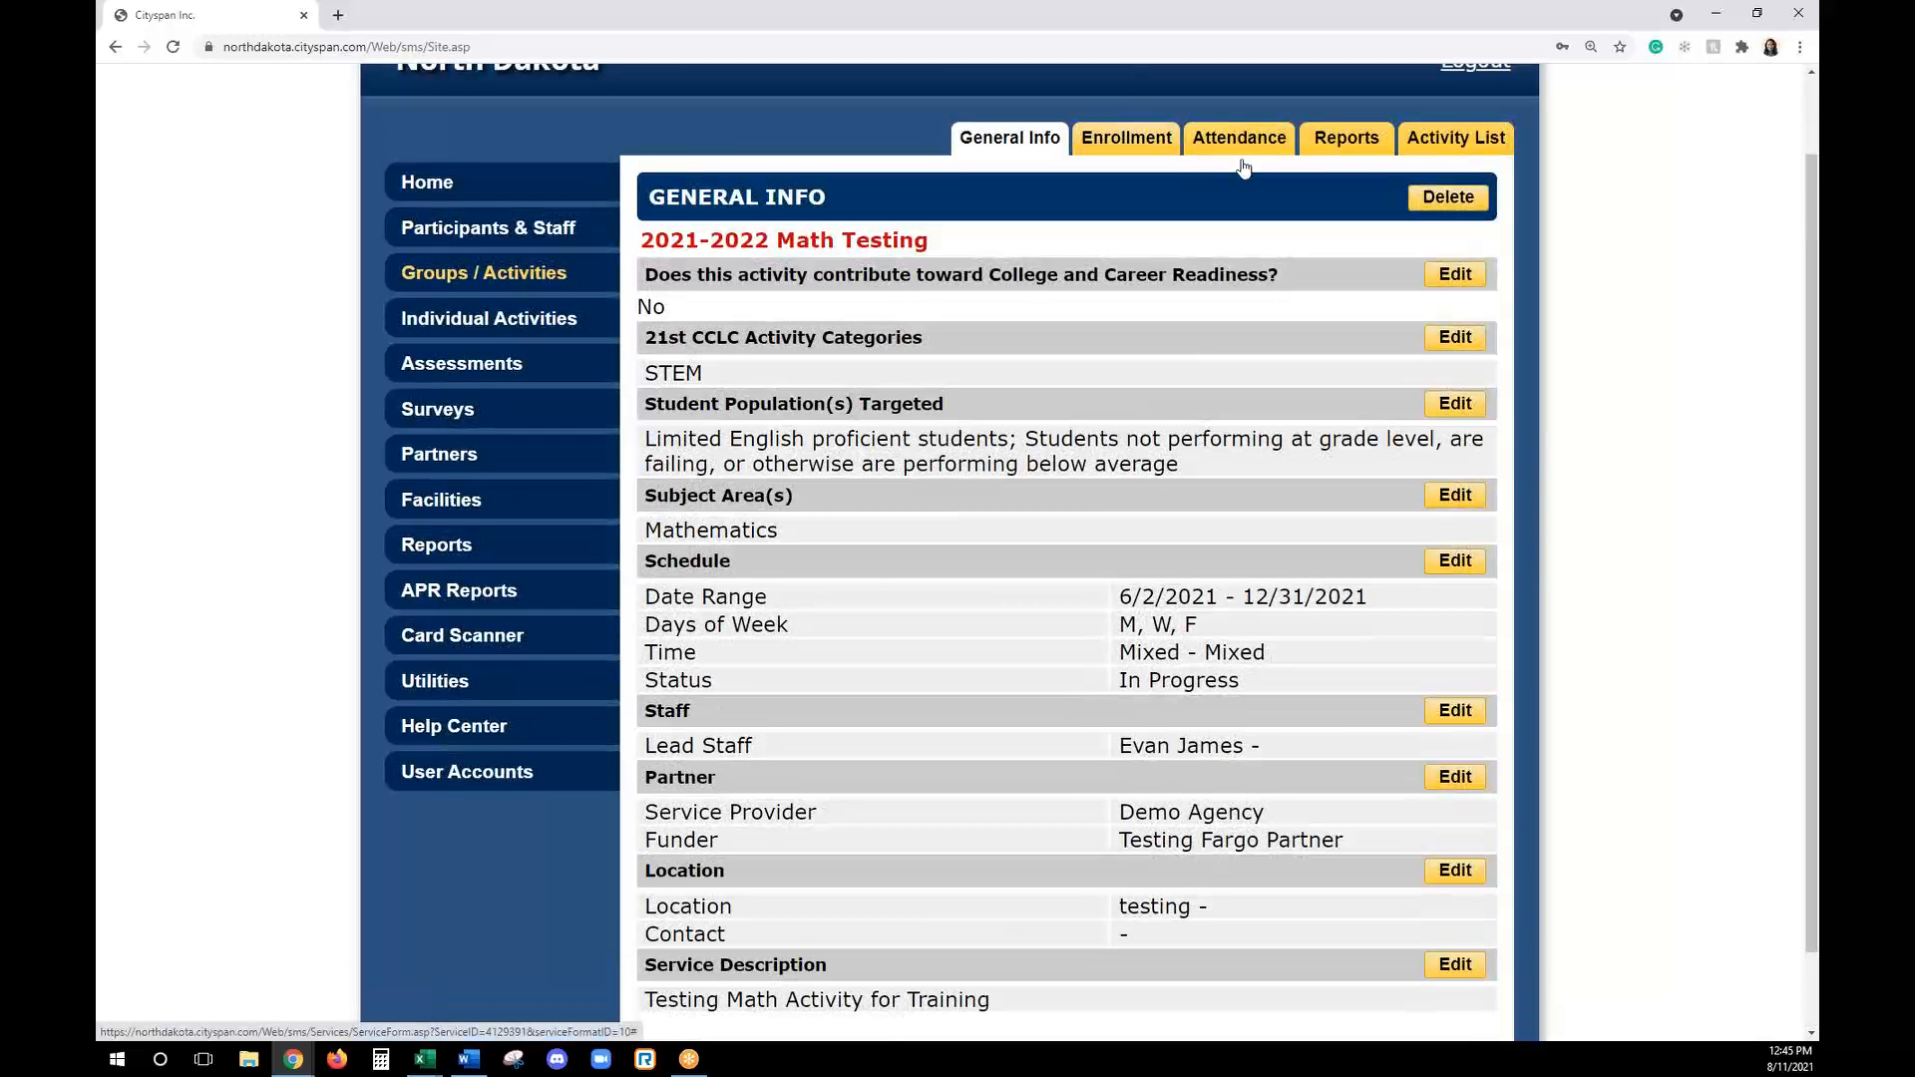
left_click(1136, 144)
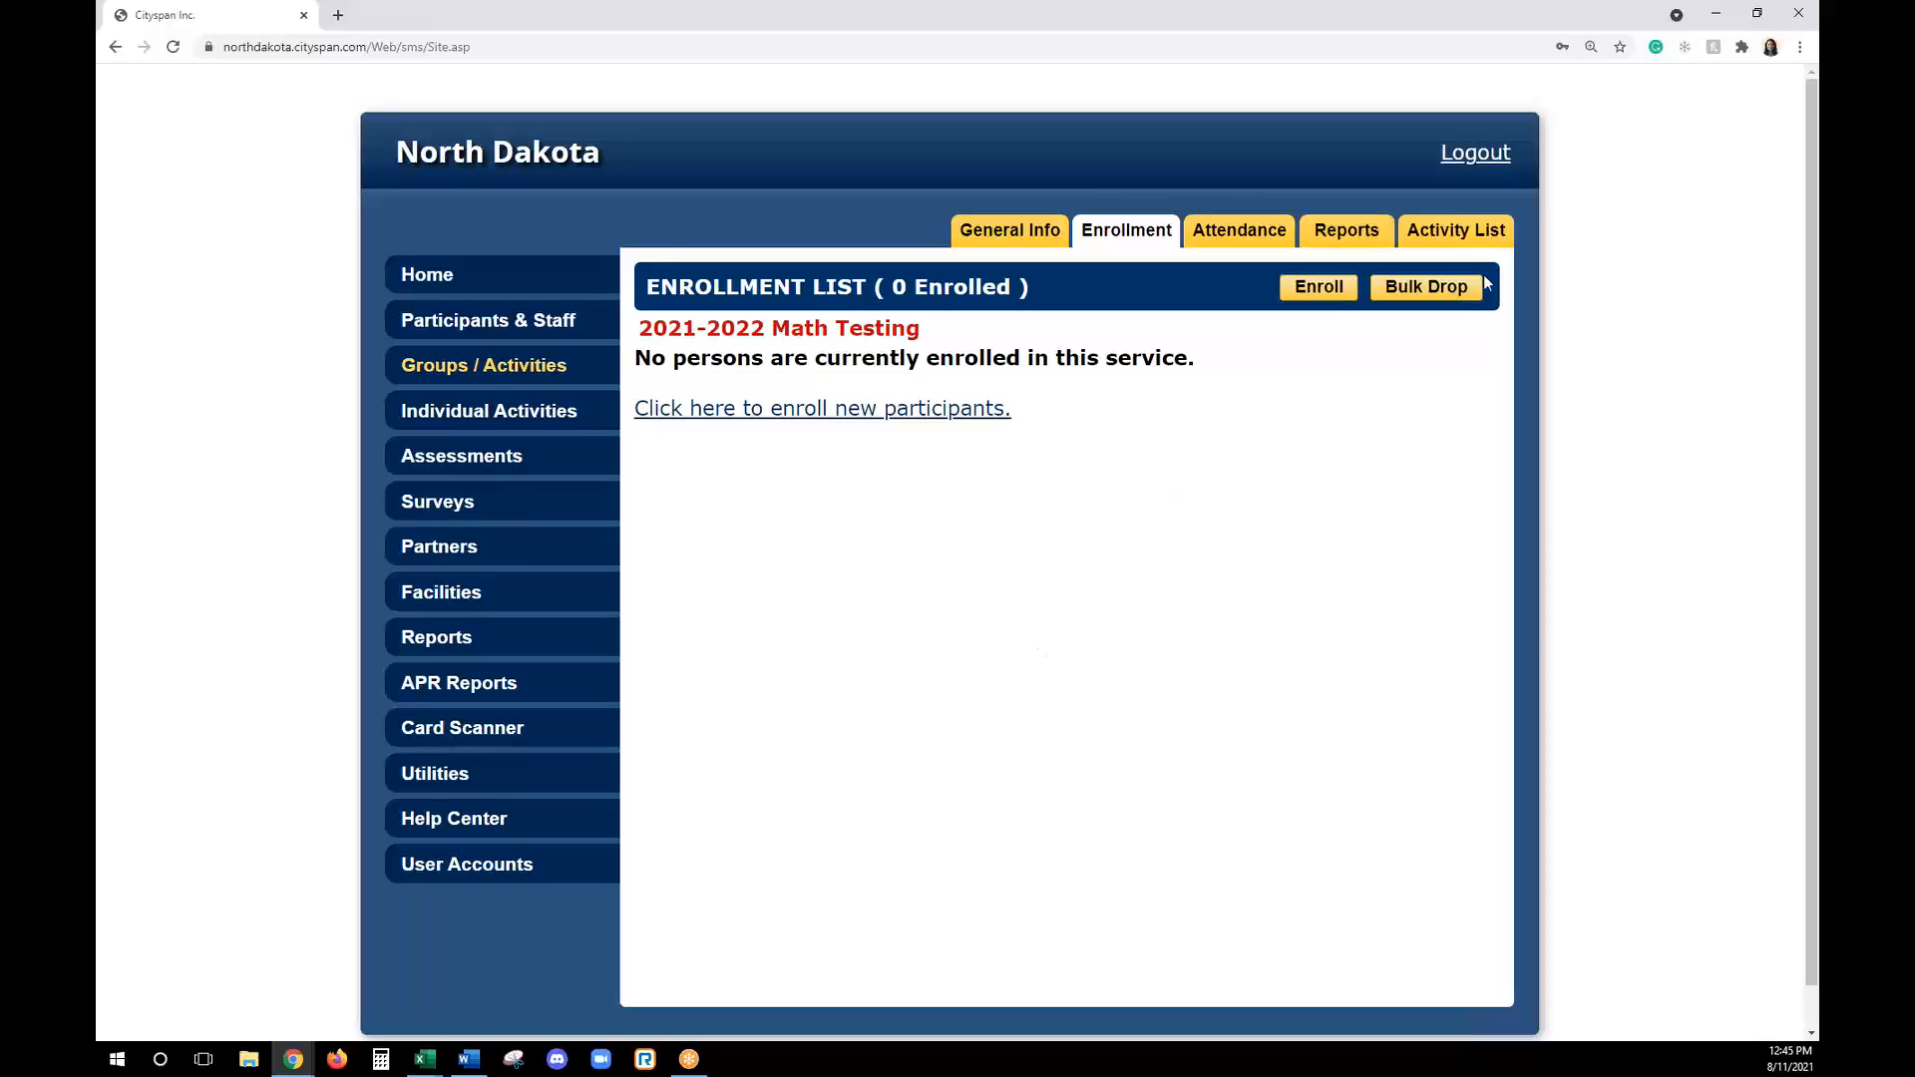
left_click(1335, 299)
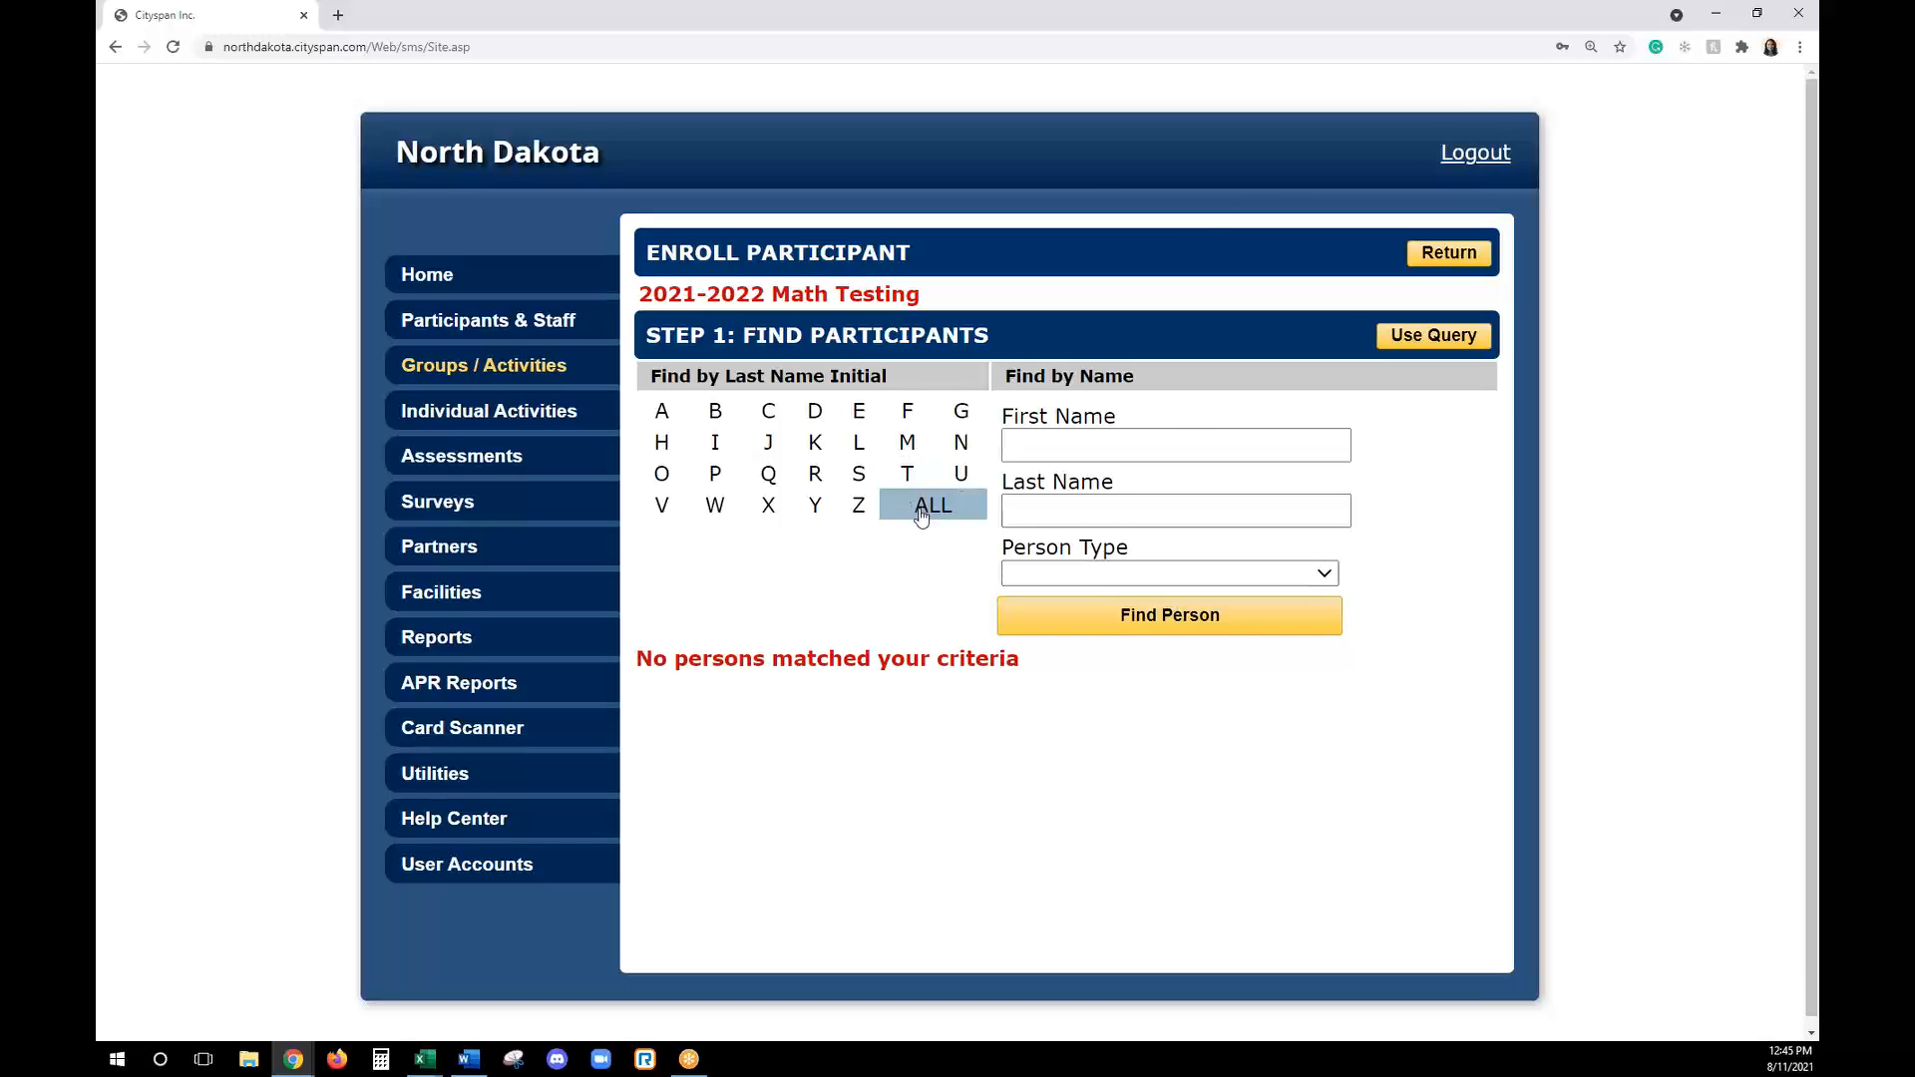
left_click(922, 508)
scroll(1584, 641, "down", 2)
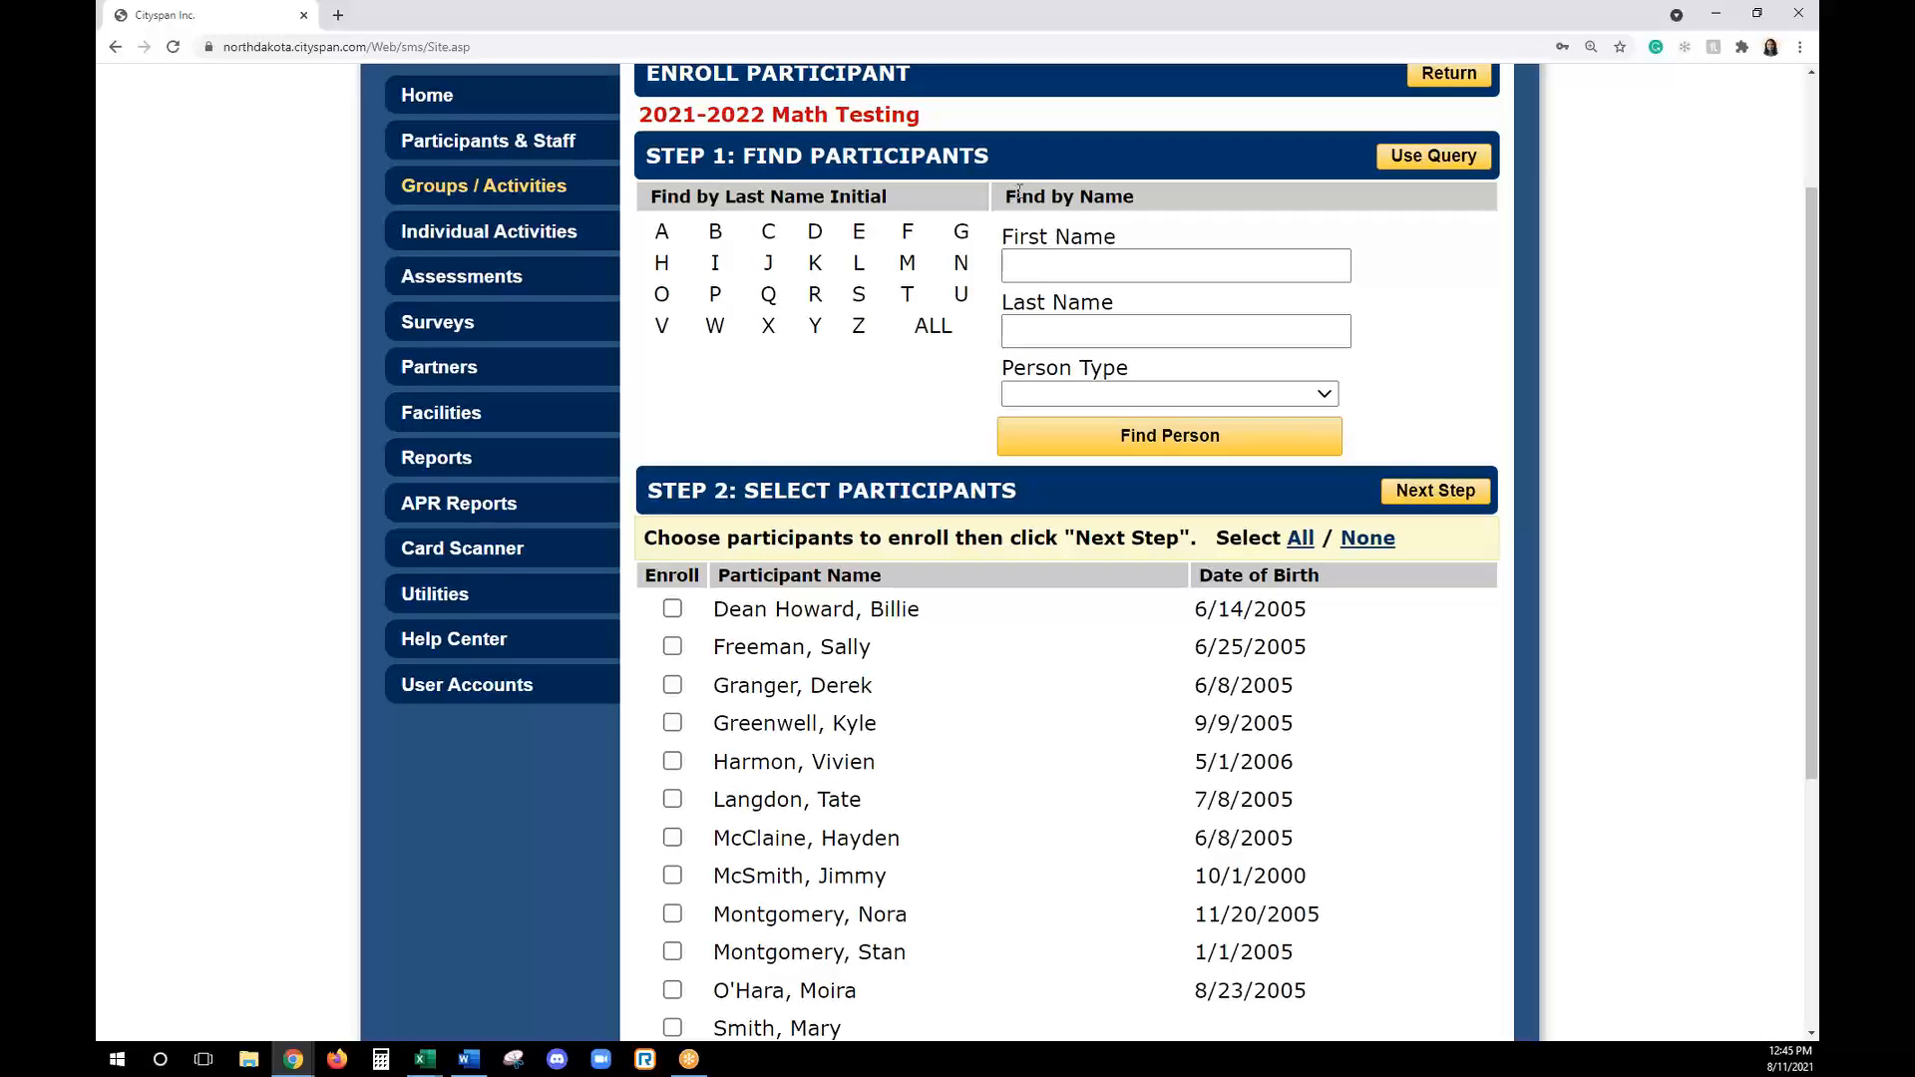
left_click(1119, 395)
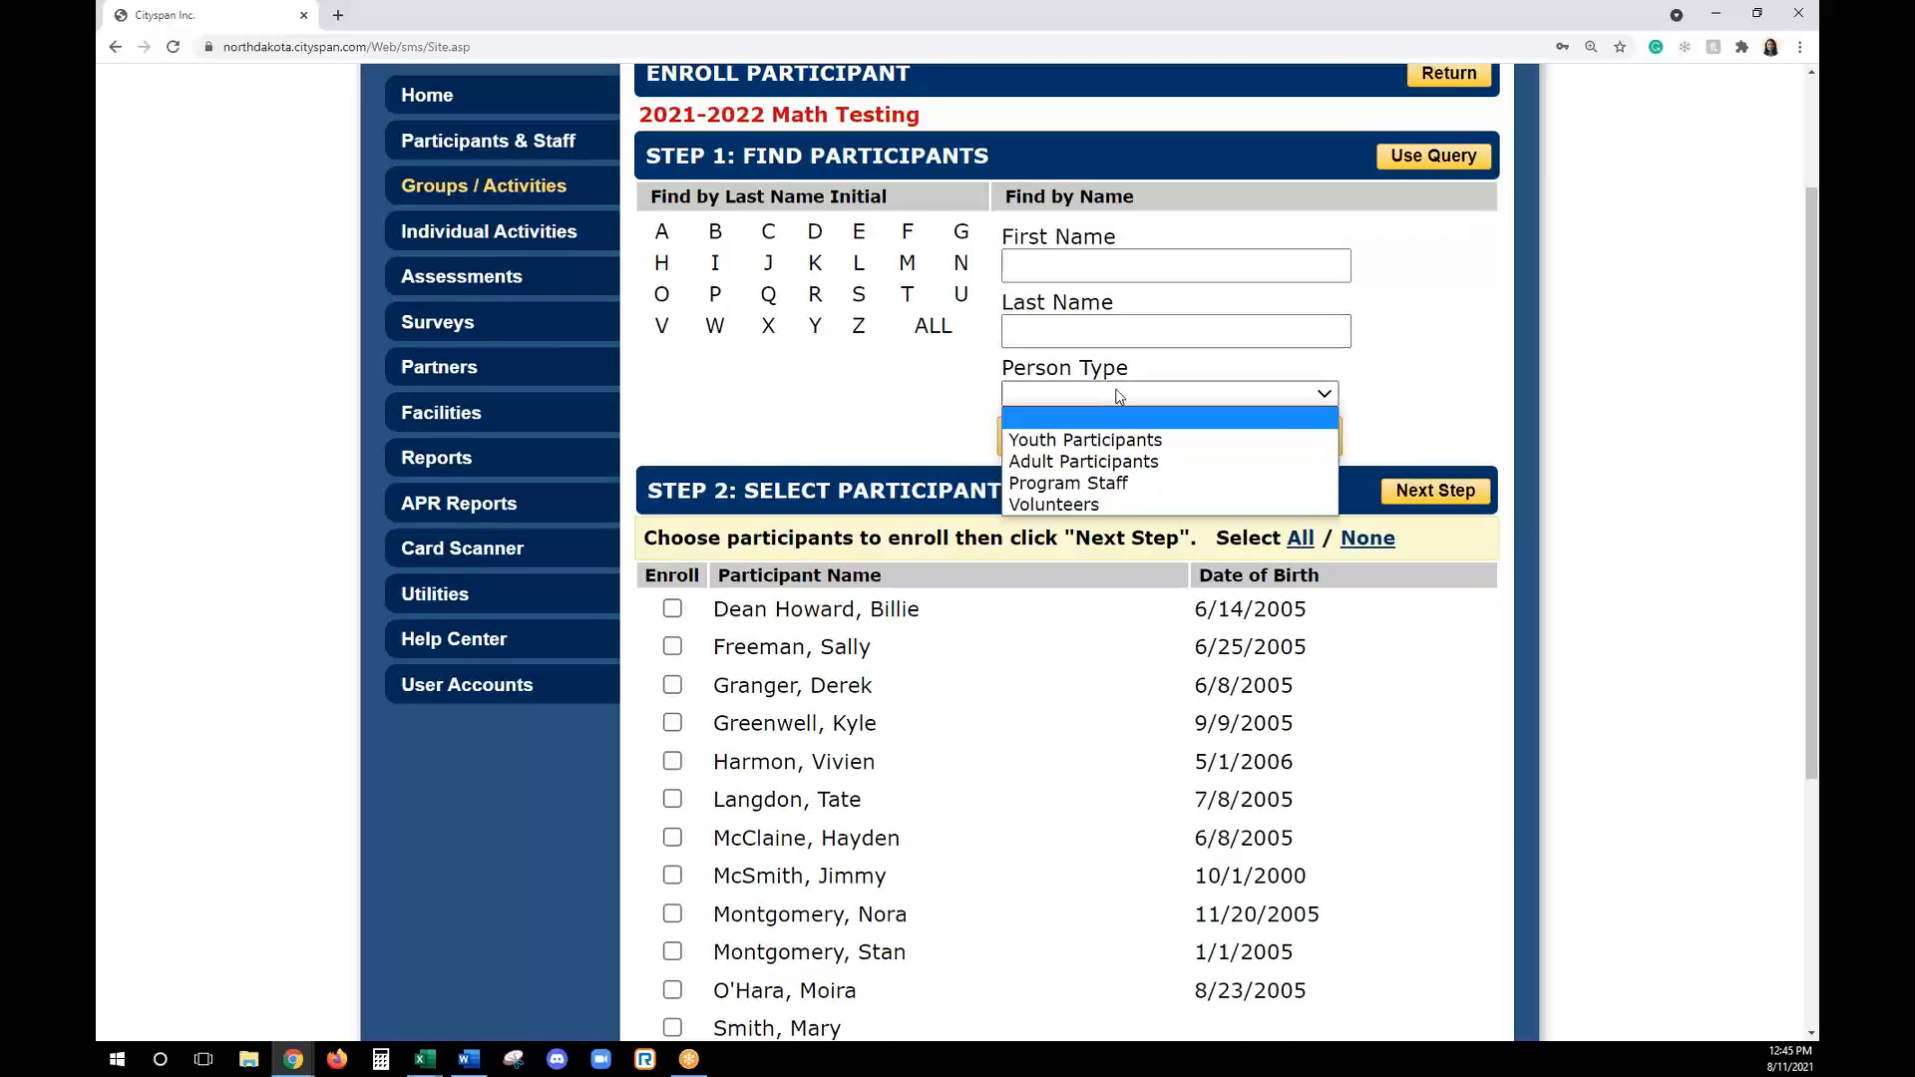
left_click(1119, 395)
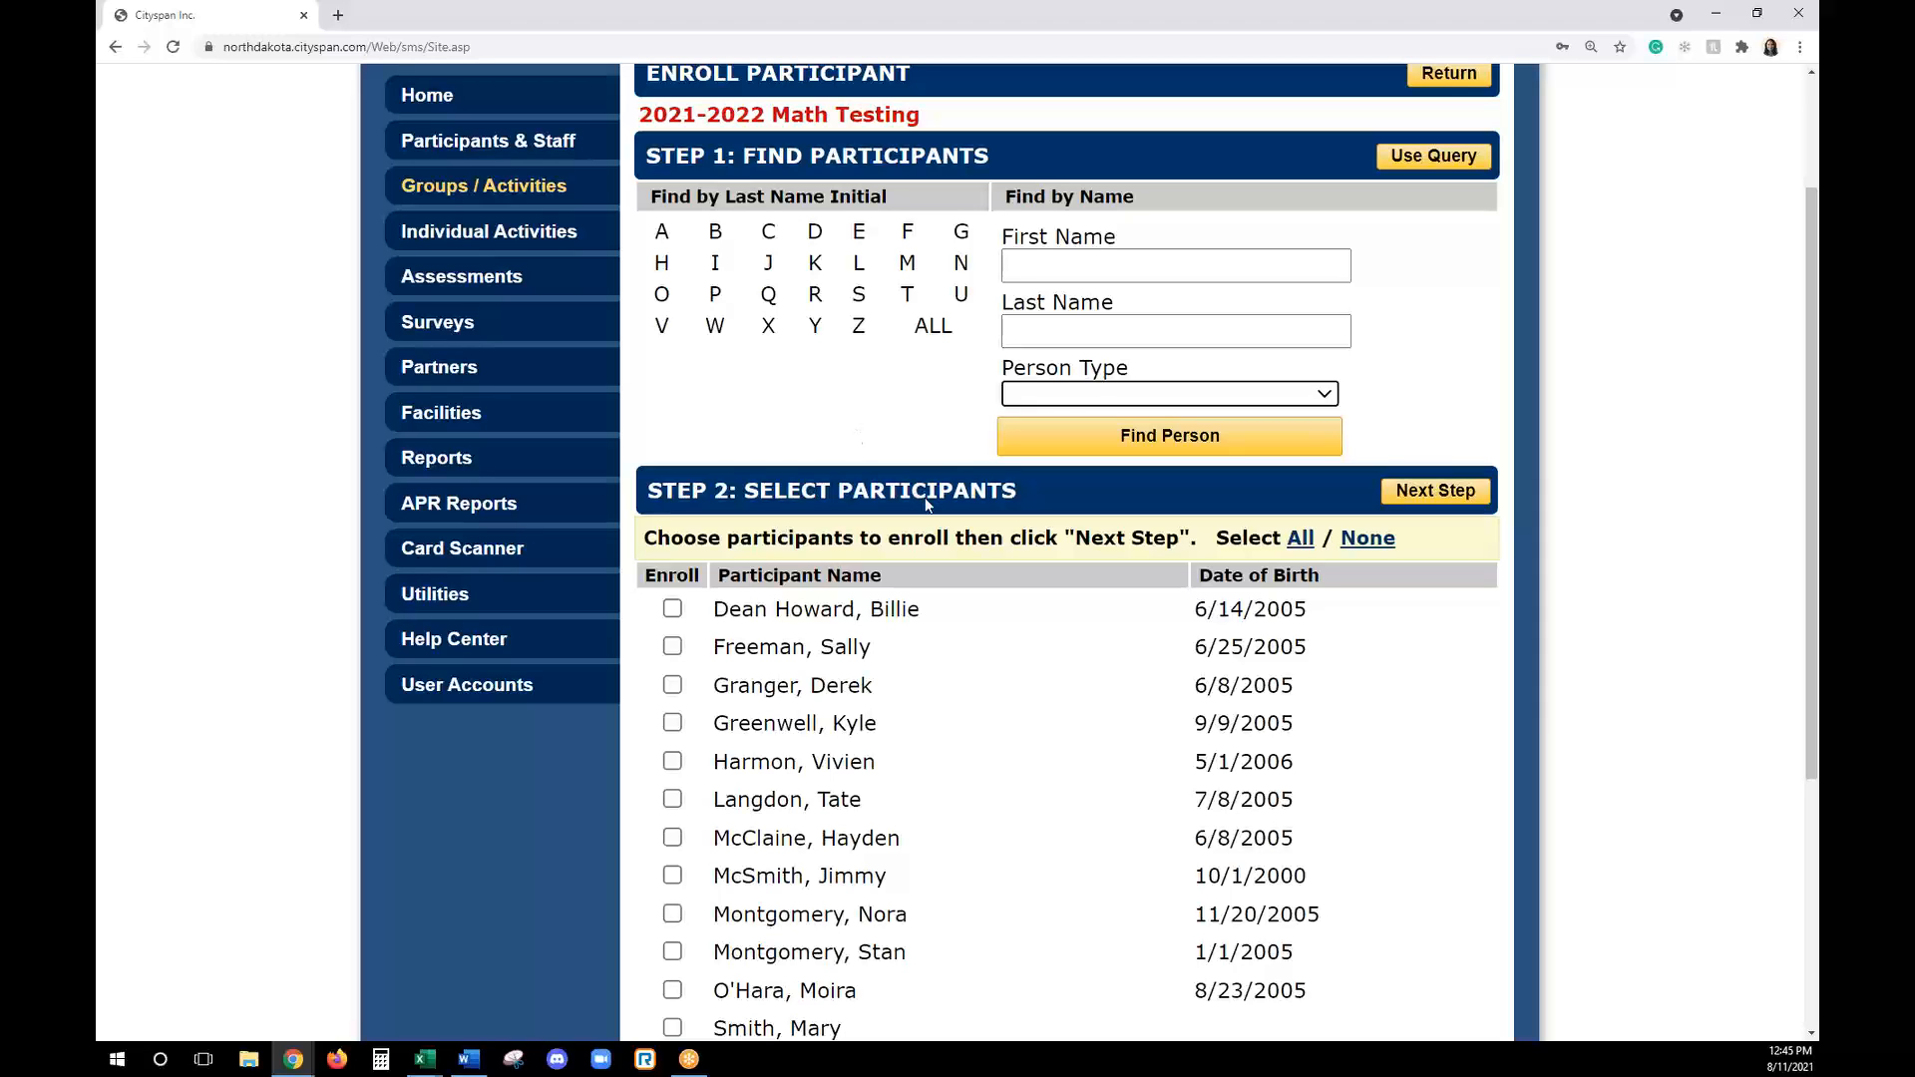
- Select the second through thirteenth listed participants for enrollment and proceed to the enroll dates
scroll(764, 677, "down", 1)
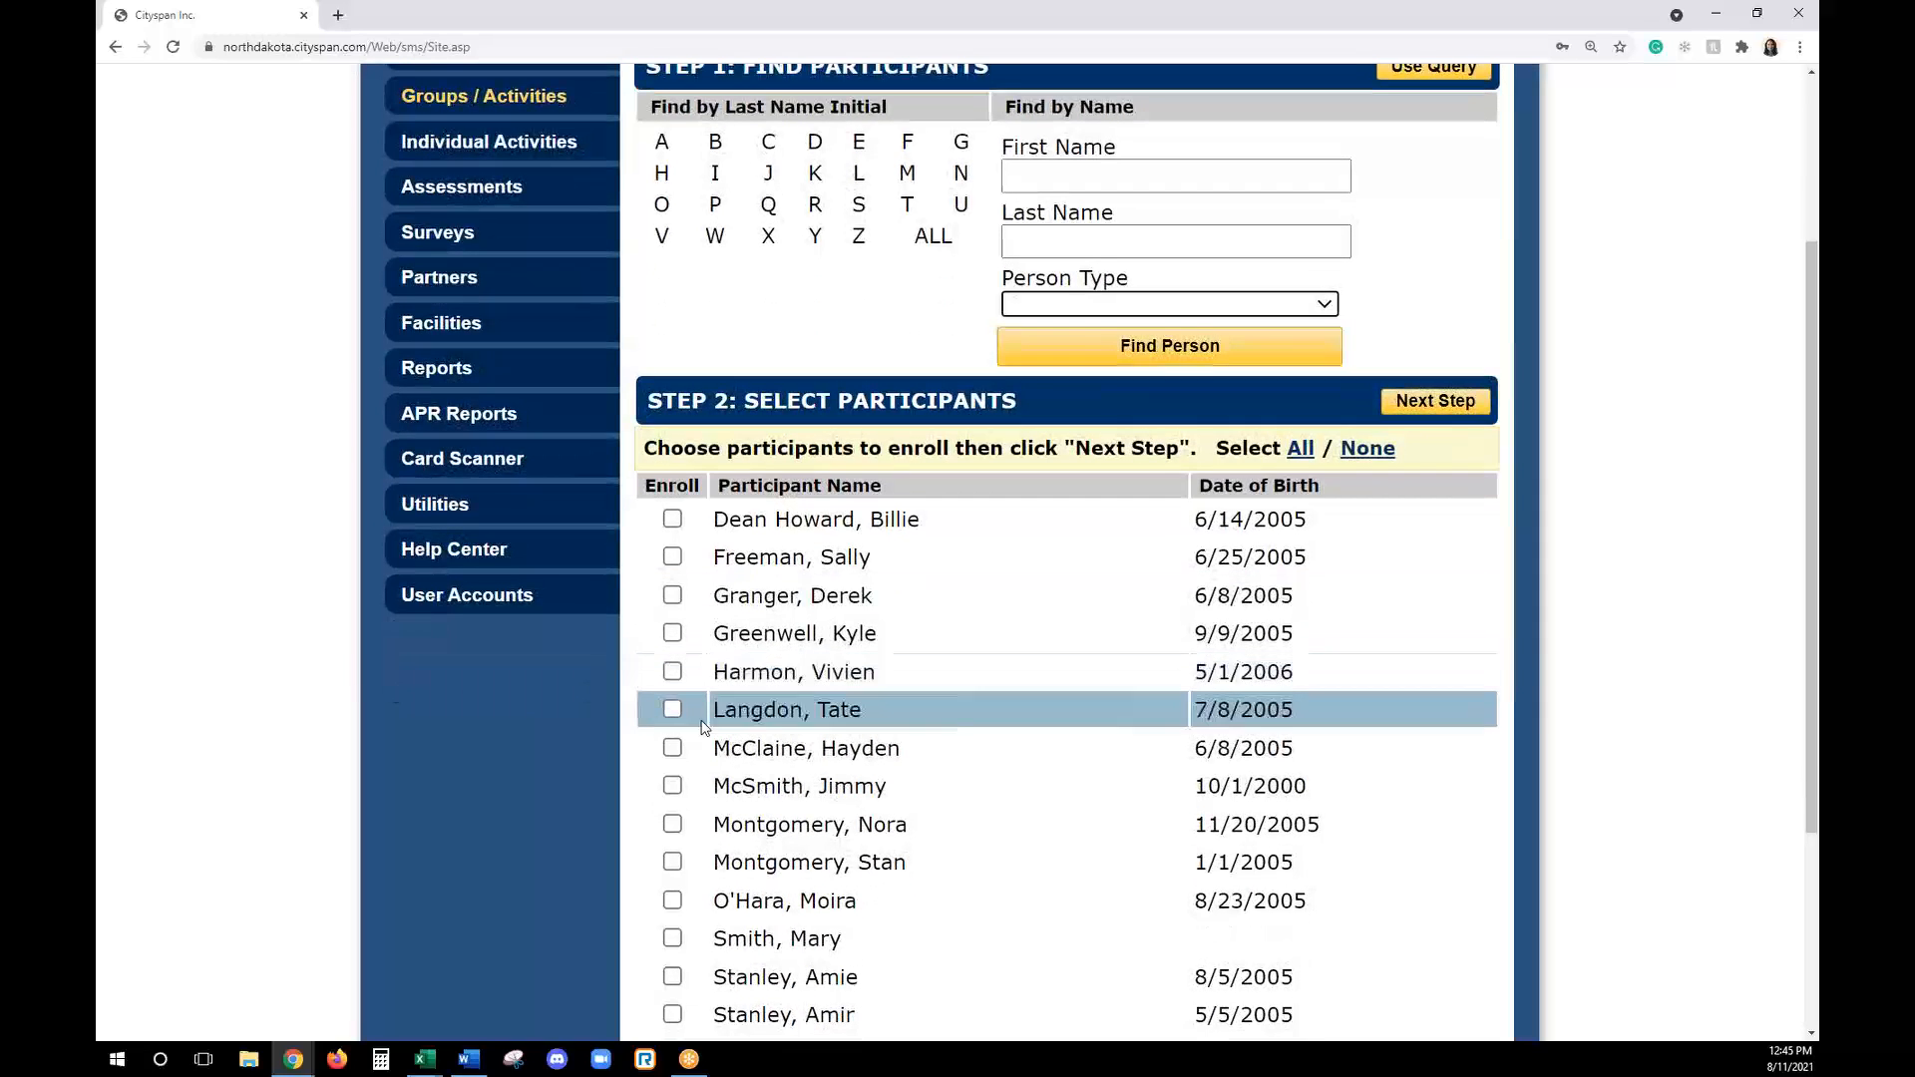
left_click(672, 671)
left_click(673, 596)
left_click(672, 632)
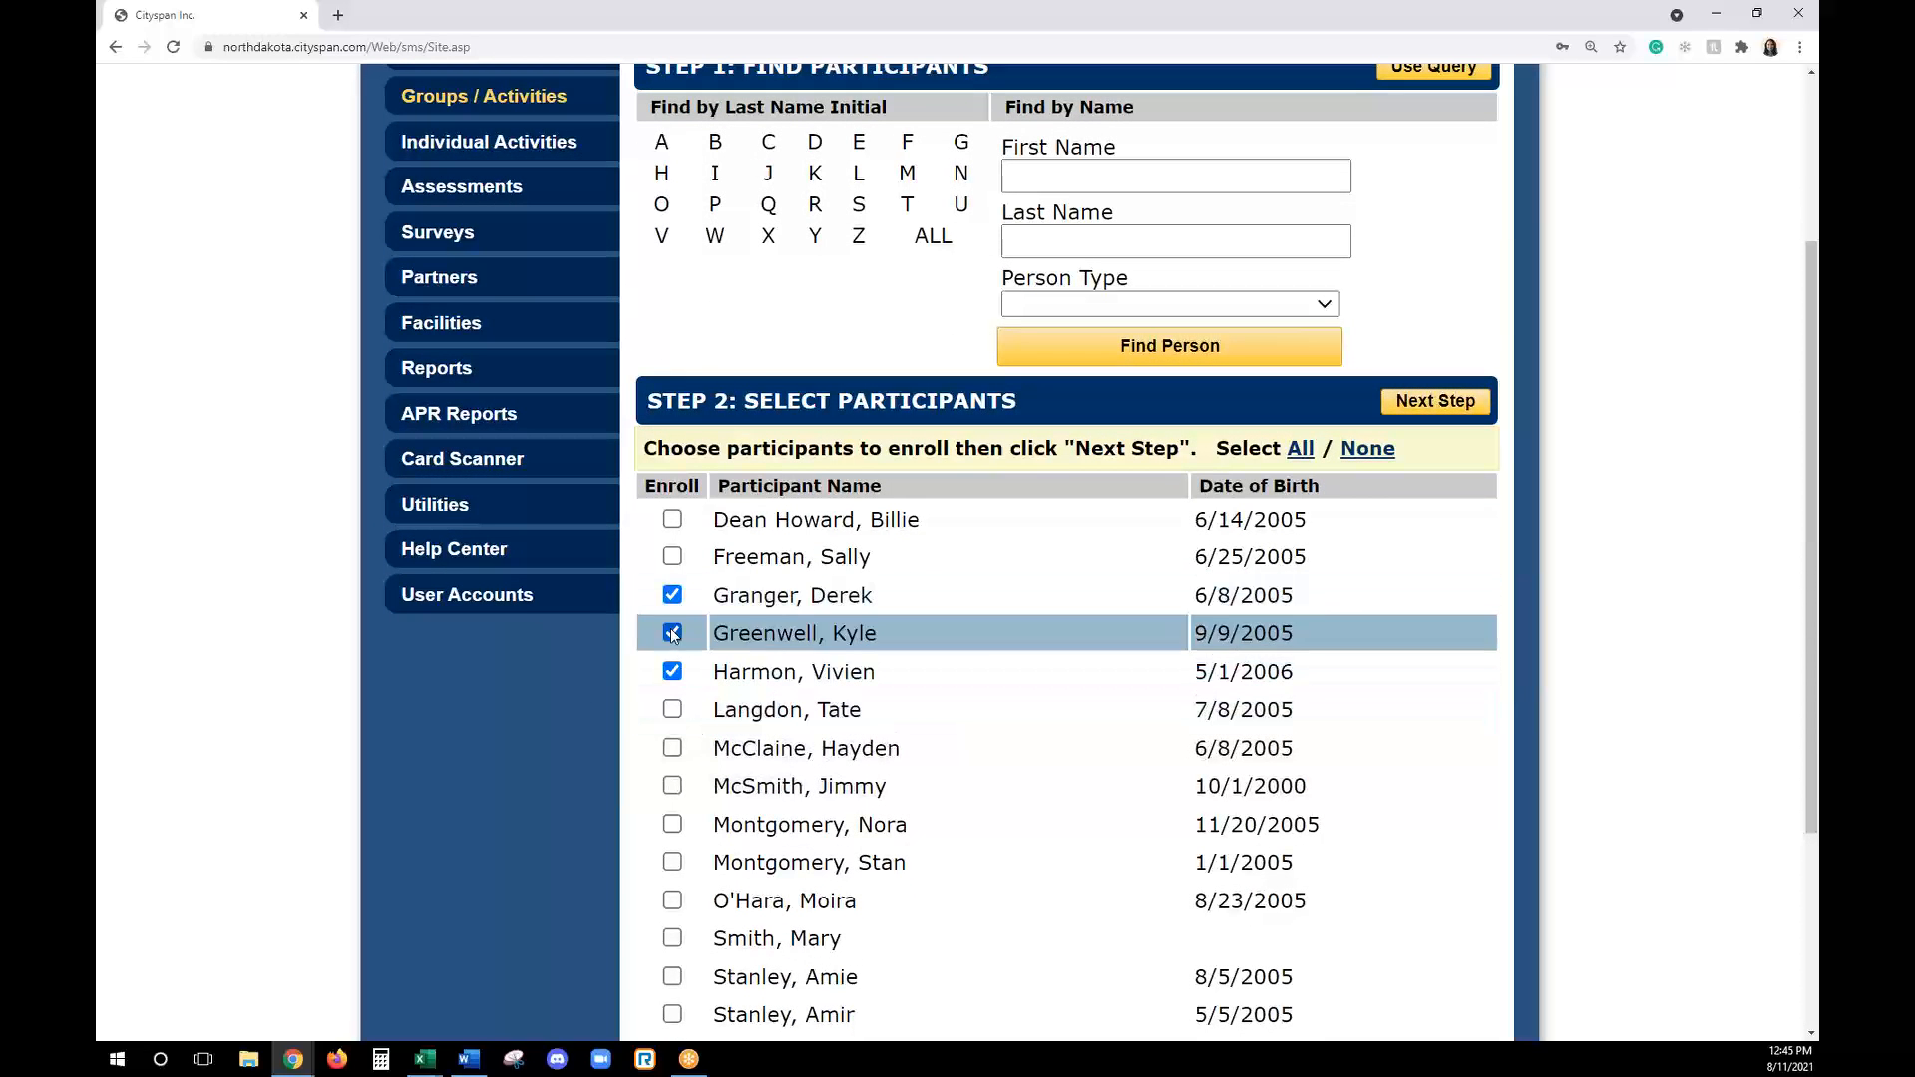
left_click(672, 557)
left_click(673, 709)
left_click(673, 748)
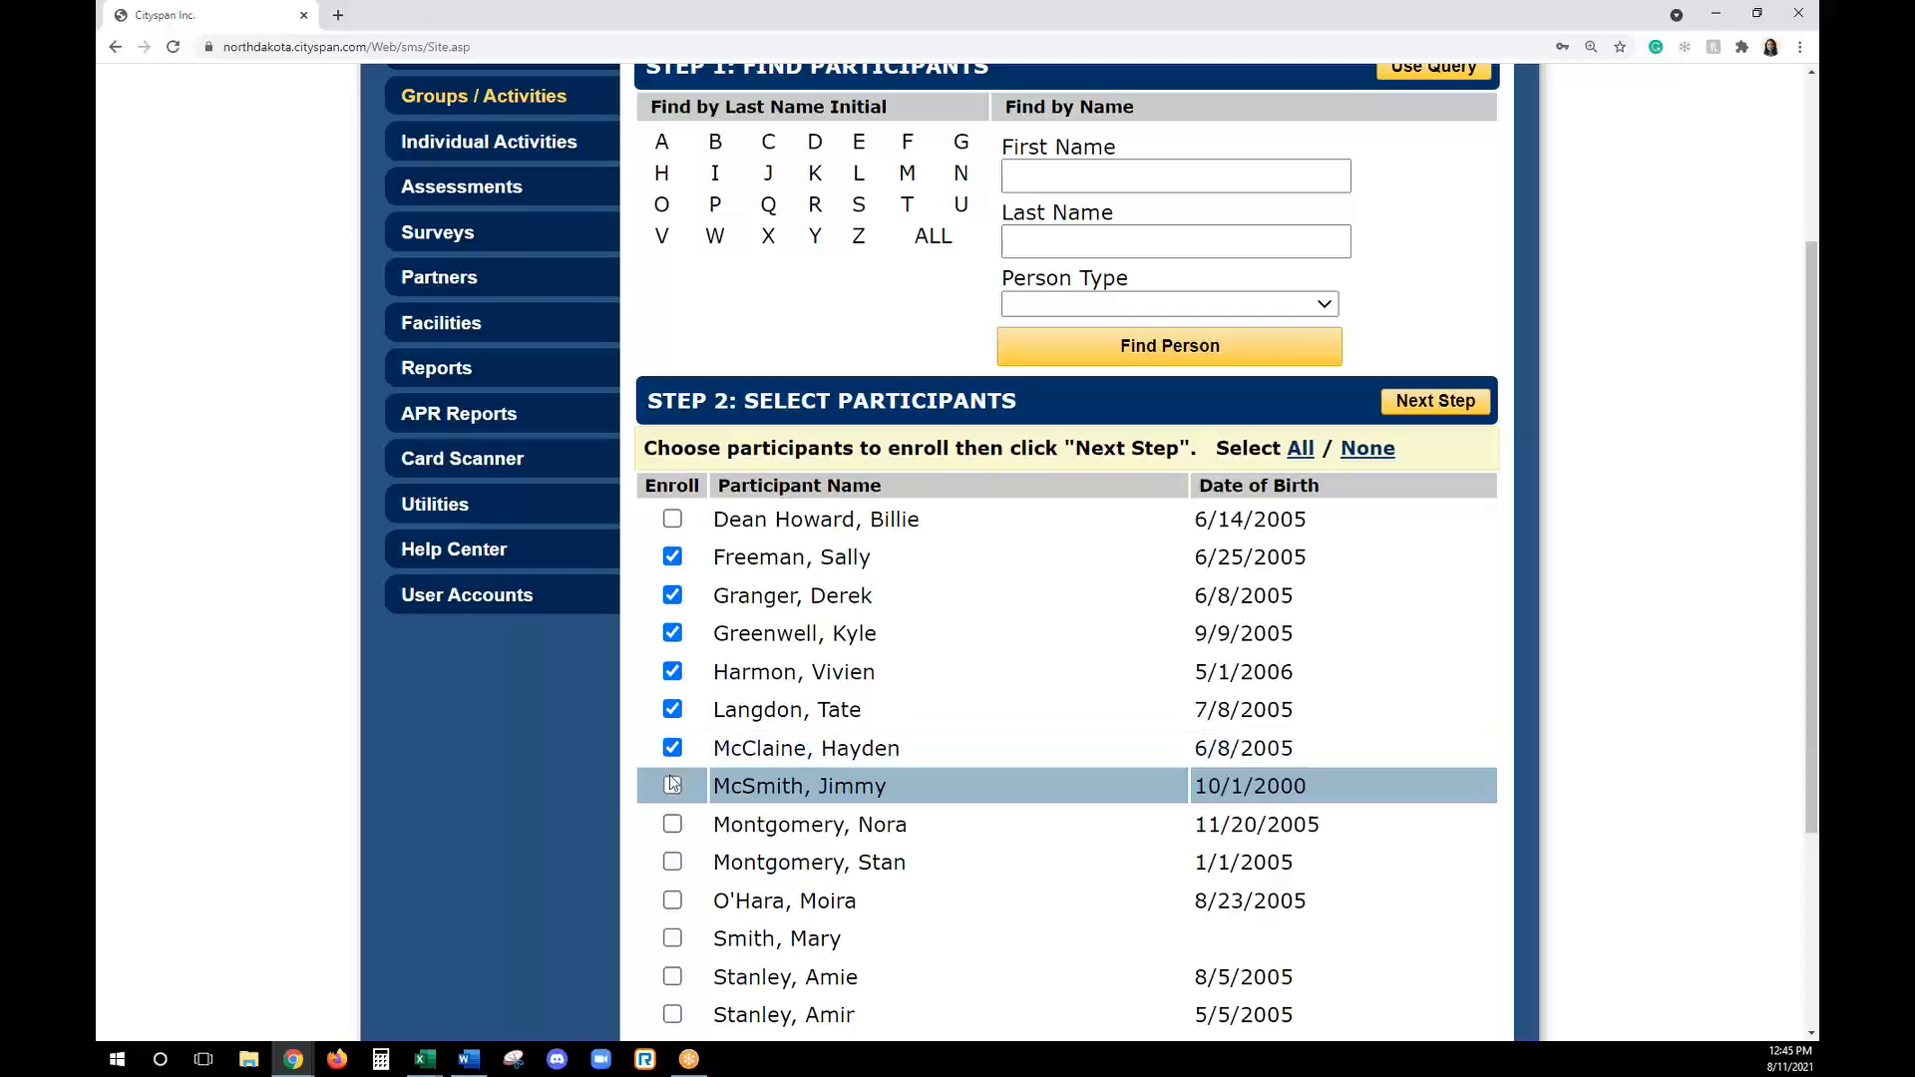
left_click(672, 786)
left_click(672, 823)
left_click(673, 862)
left_click(672, 900)
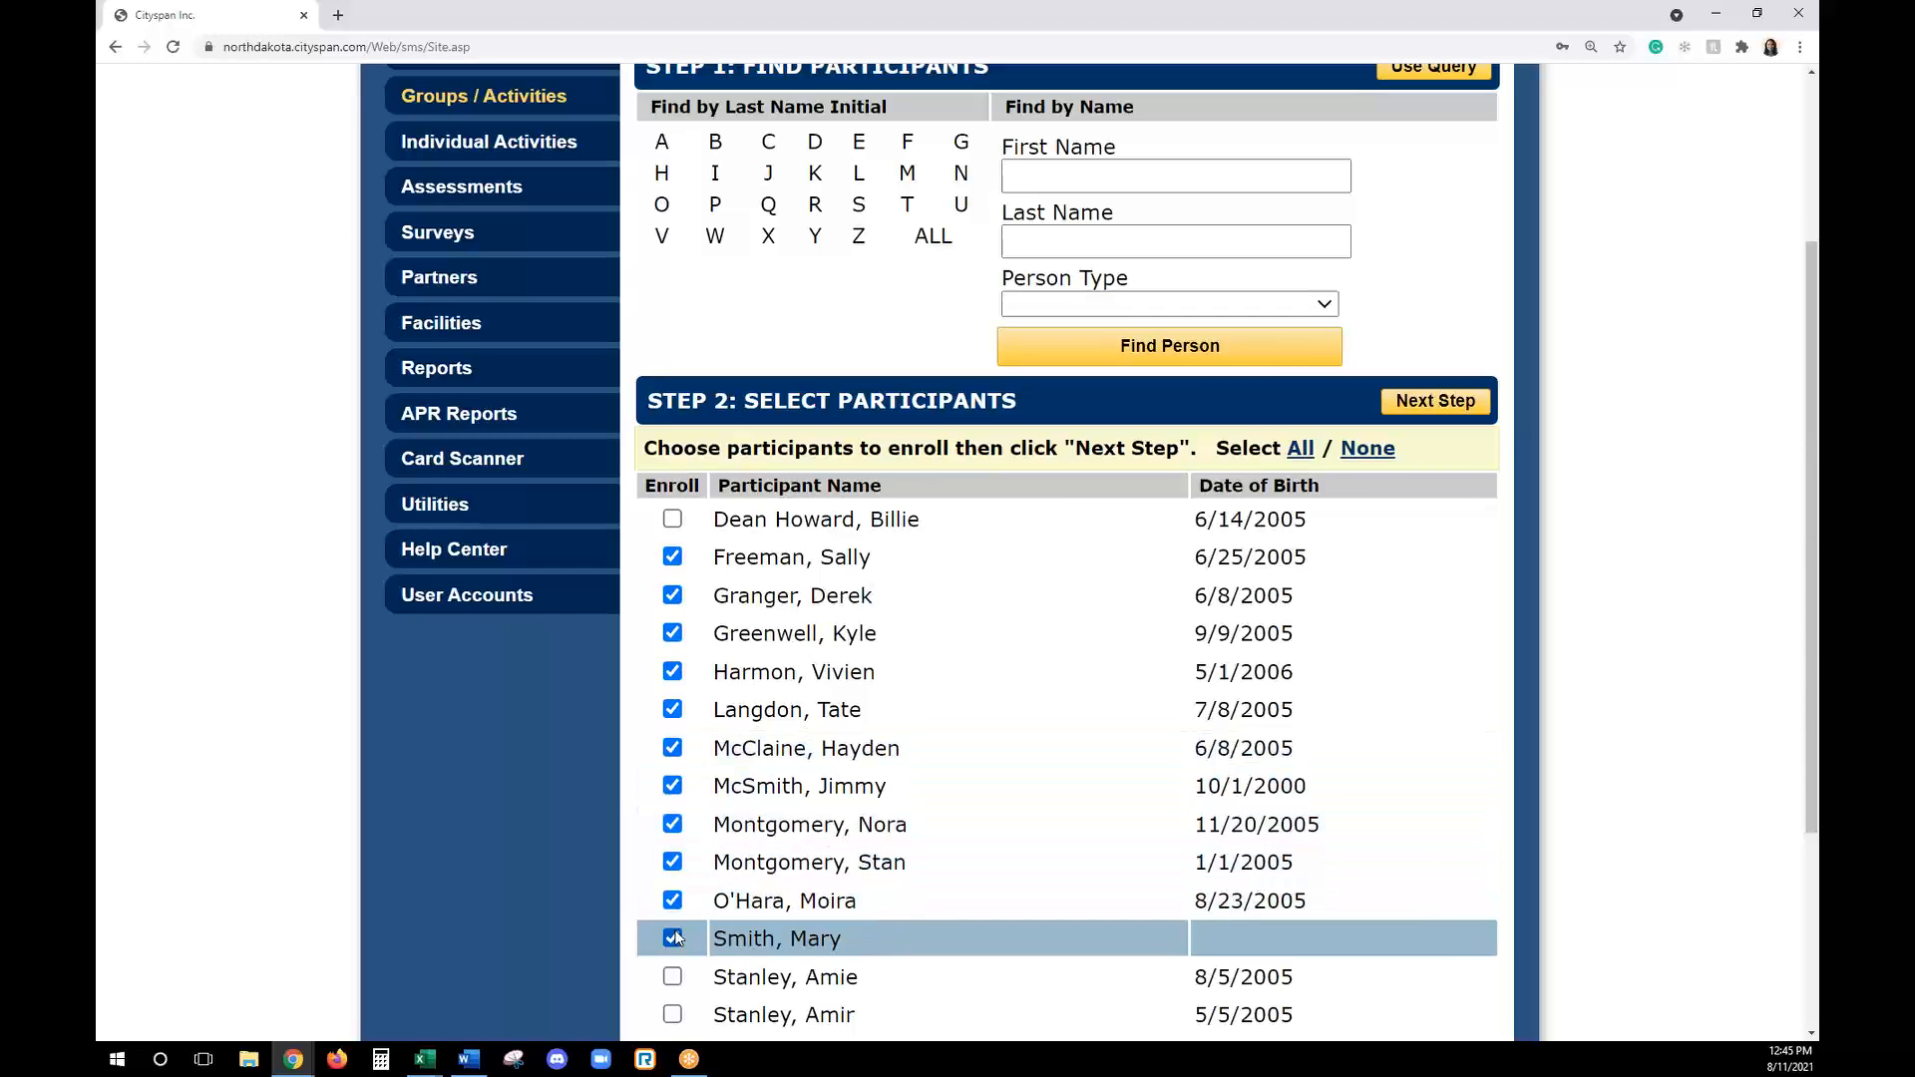
left_click(672, 938)
left_click(673, 976)
scroll(675, 983, "down", 4)
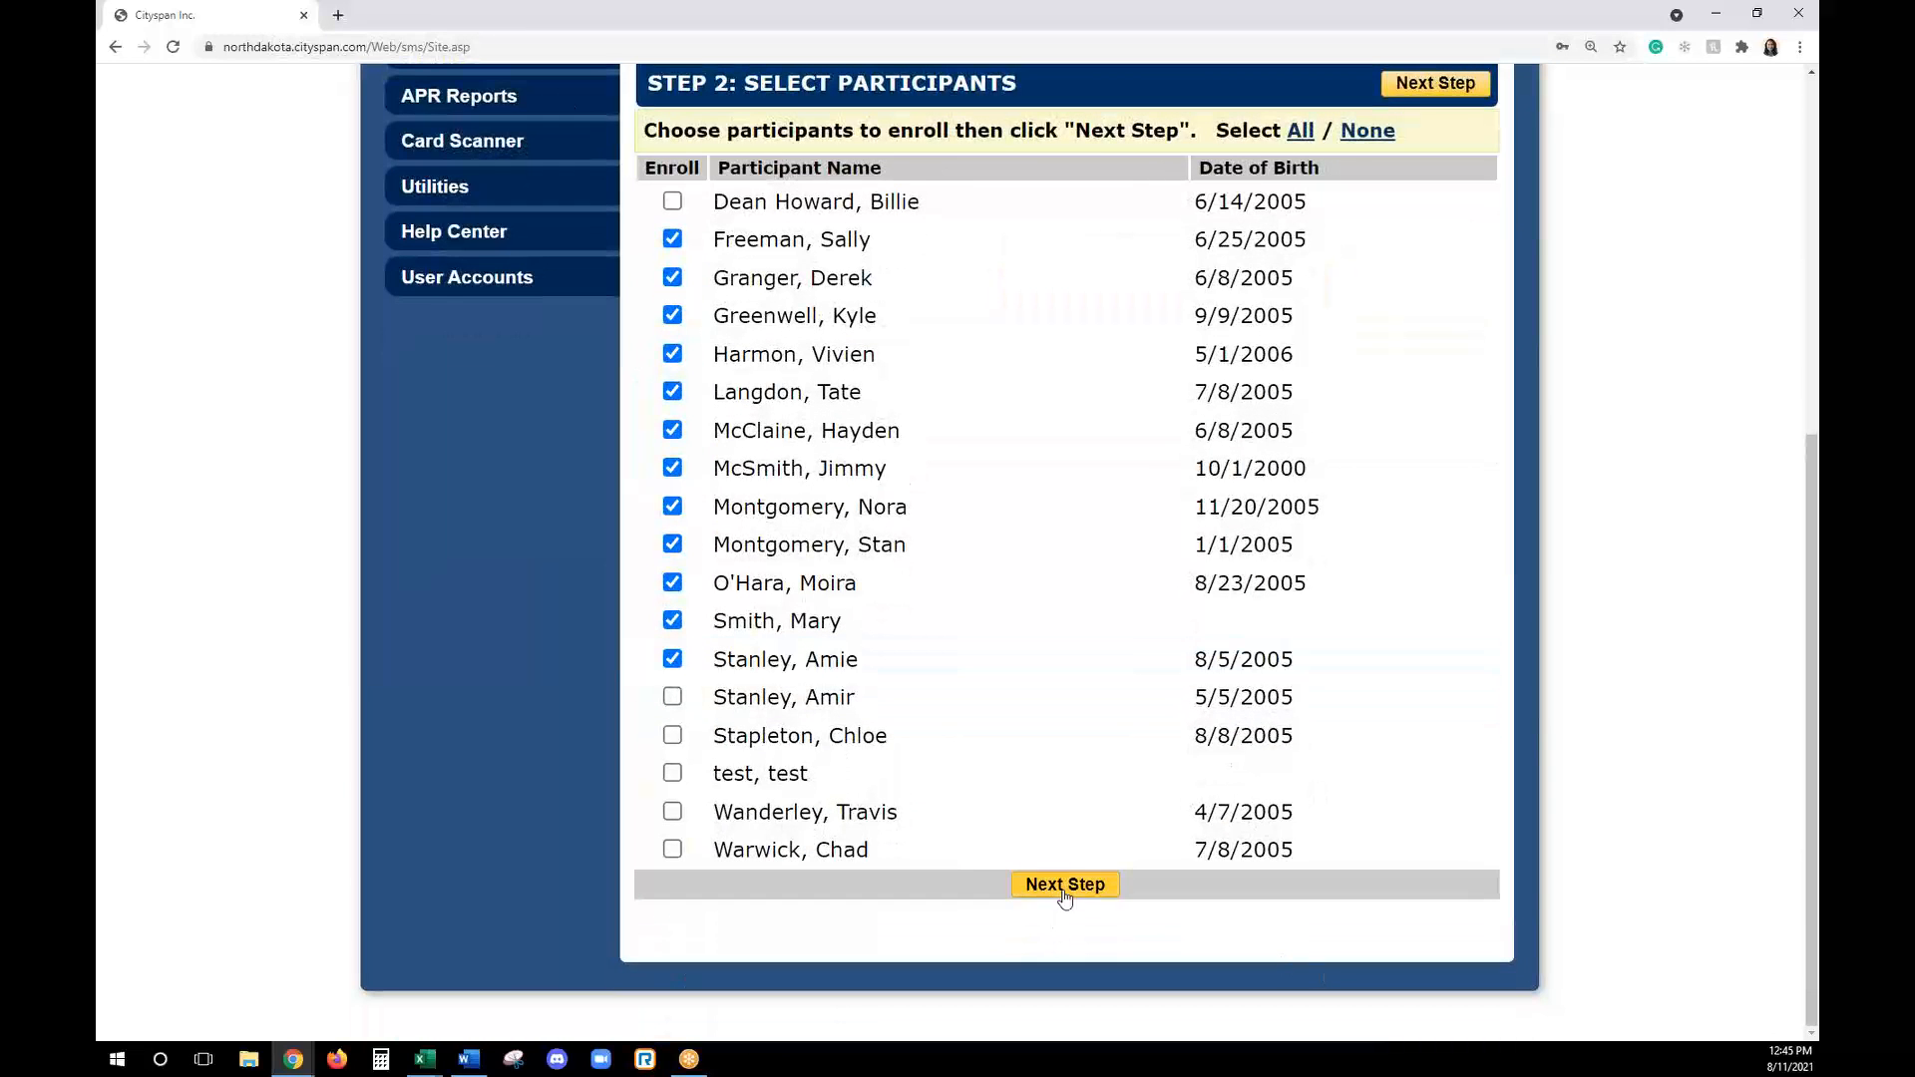
left_click(1063, 885)
- Set the enroll date of the seventh and eleventh listed participants to 6/8/2021 and continue to the schedule conflicts
scroll(1580, 496, "down", 1)
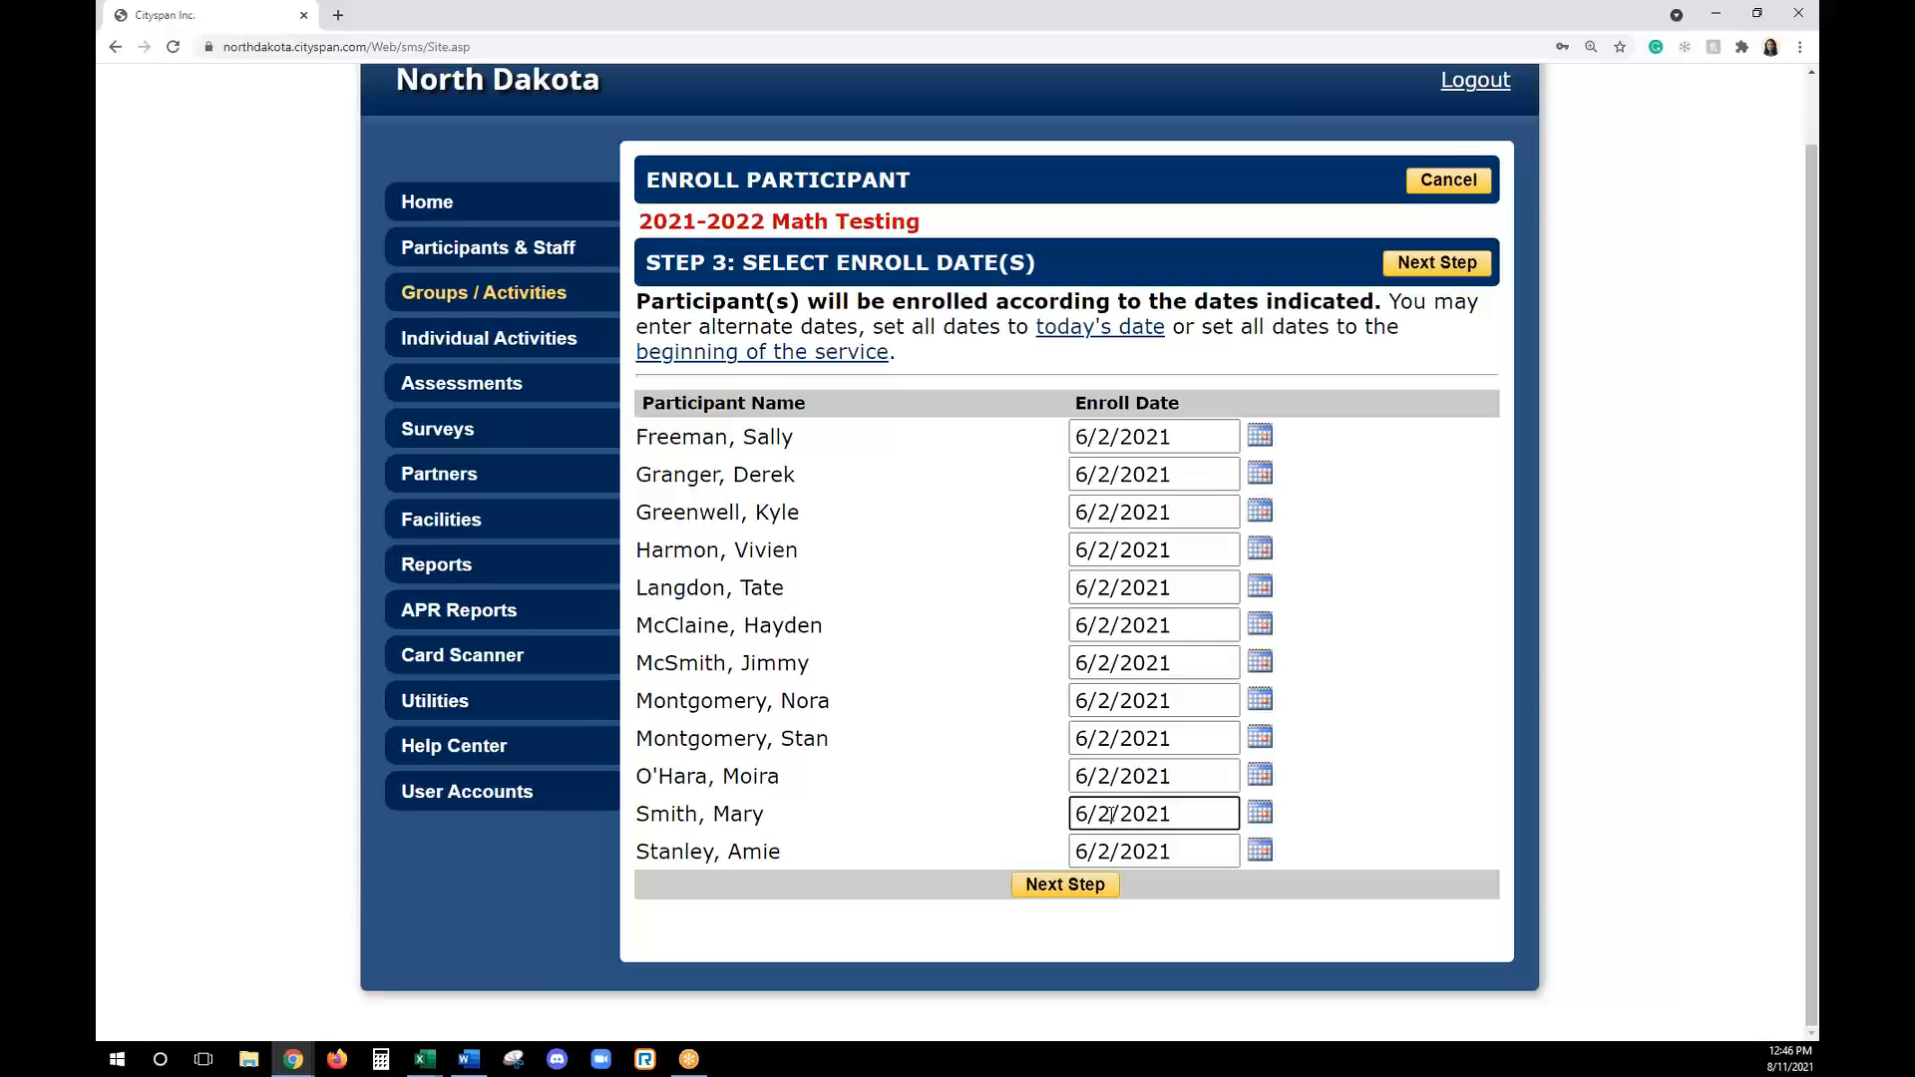
key("BackSpace")
type("8")
left_click(1110, 664)
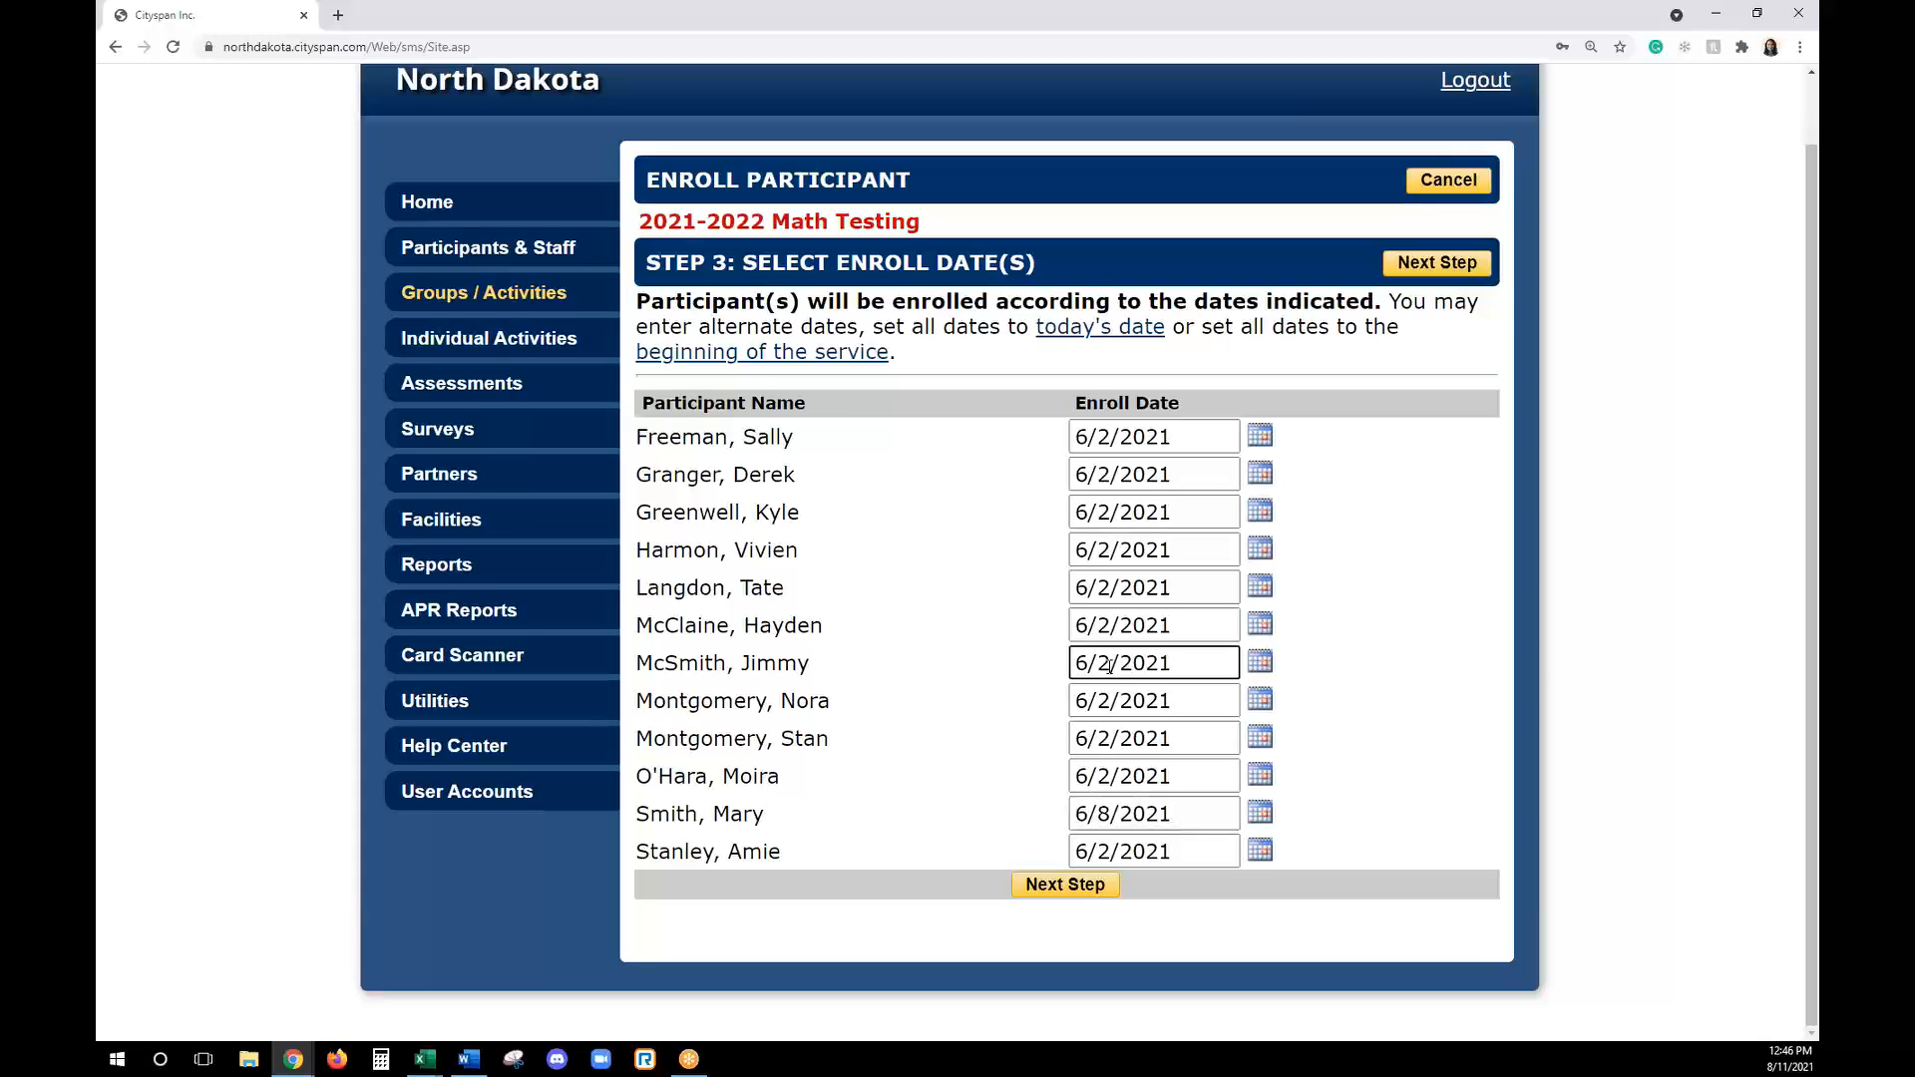
key("BackSpace")
type("8")
left_click(1434, 264)
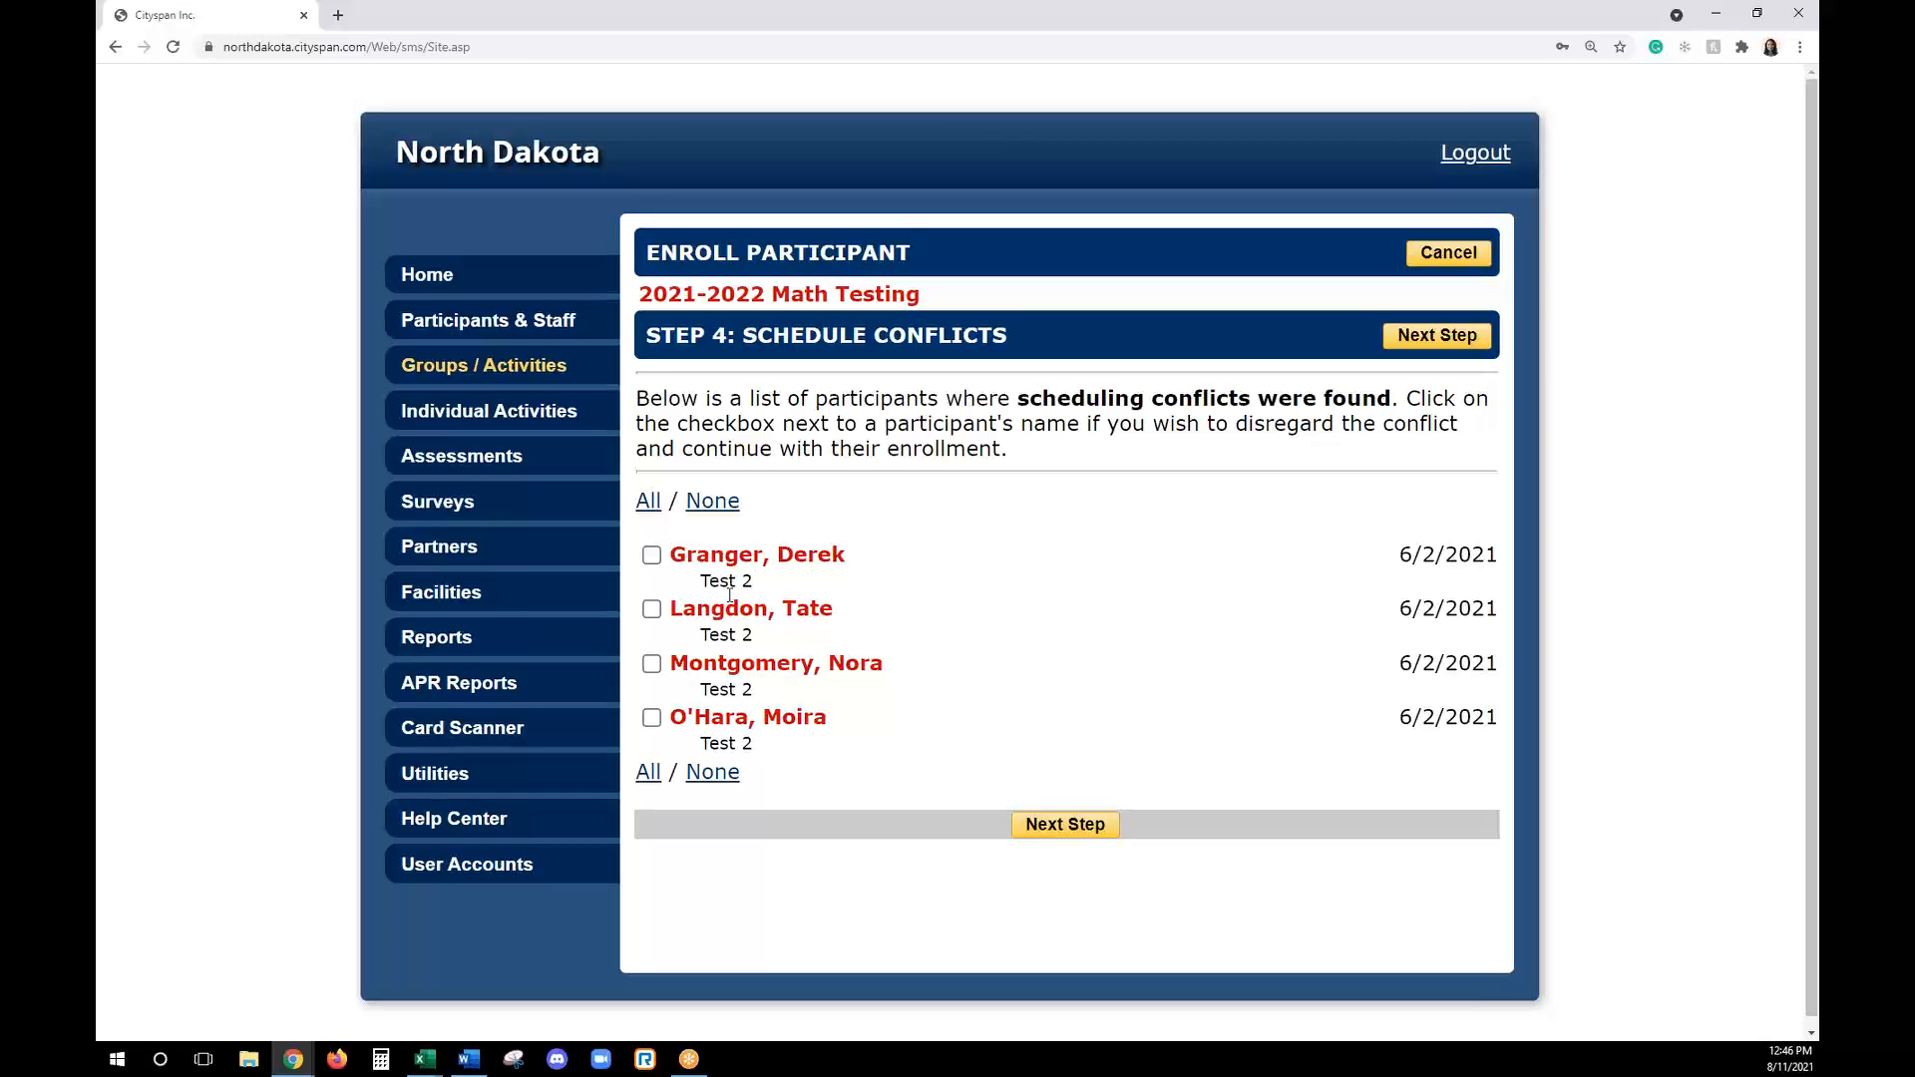
- Disregard the schedule conflicts for only the first two listed participants and complete the enrollment
left_click(652, 555)
left_click(651, 609)
left_click(653, 666)
left_click(651, 718)
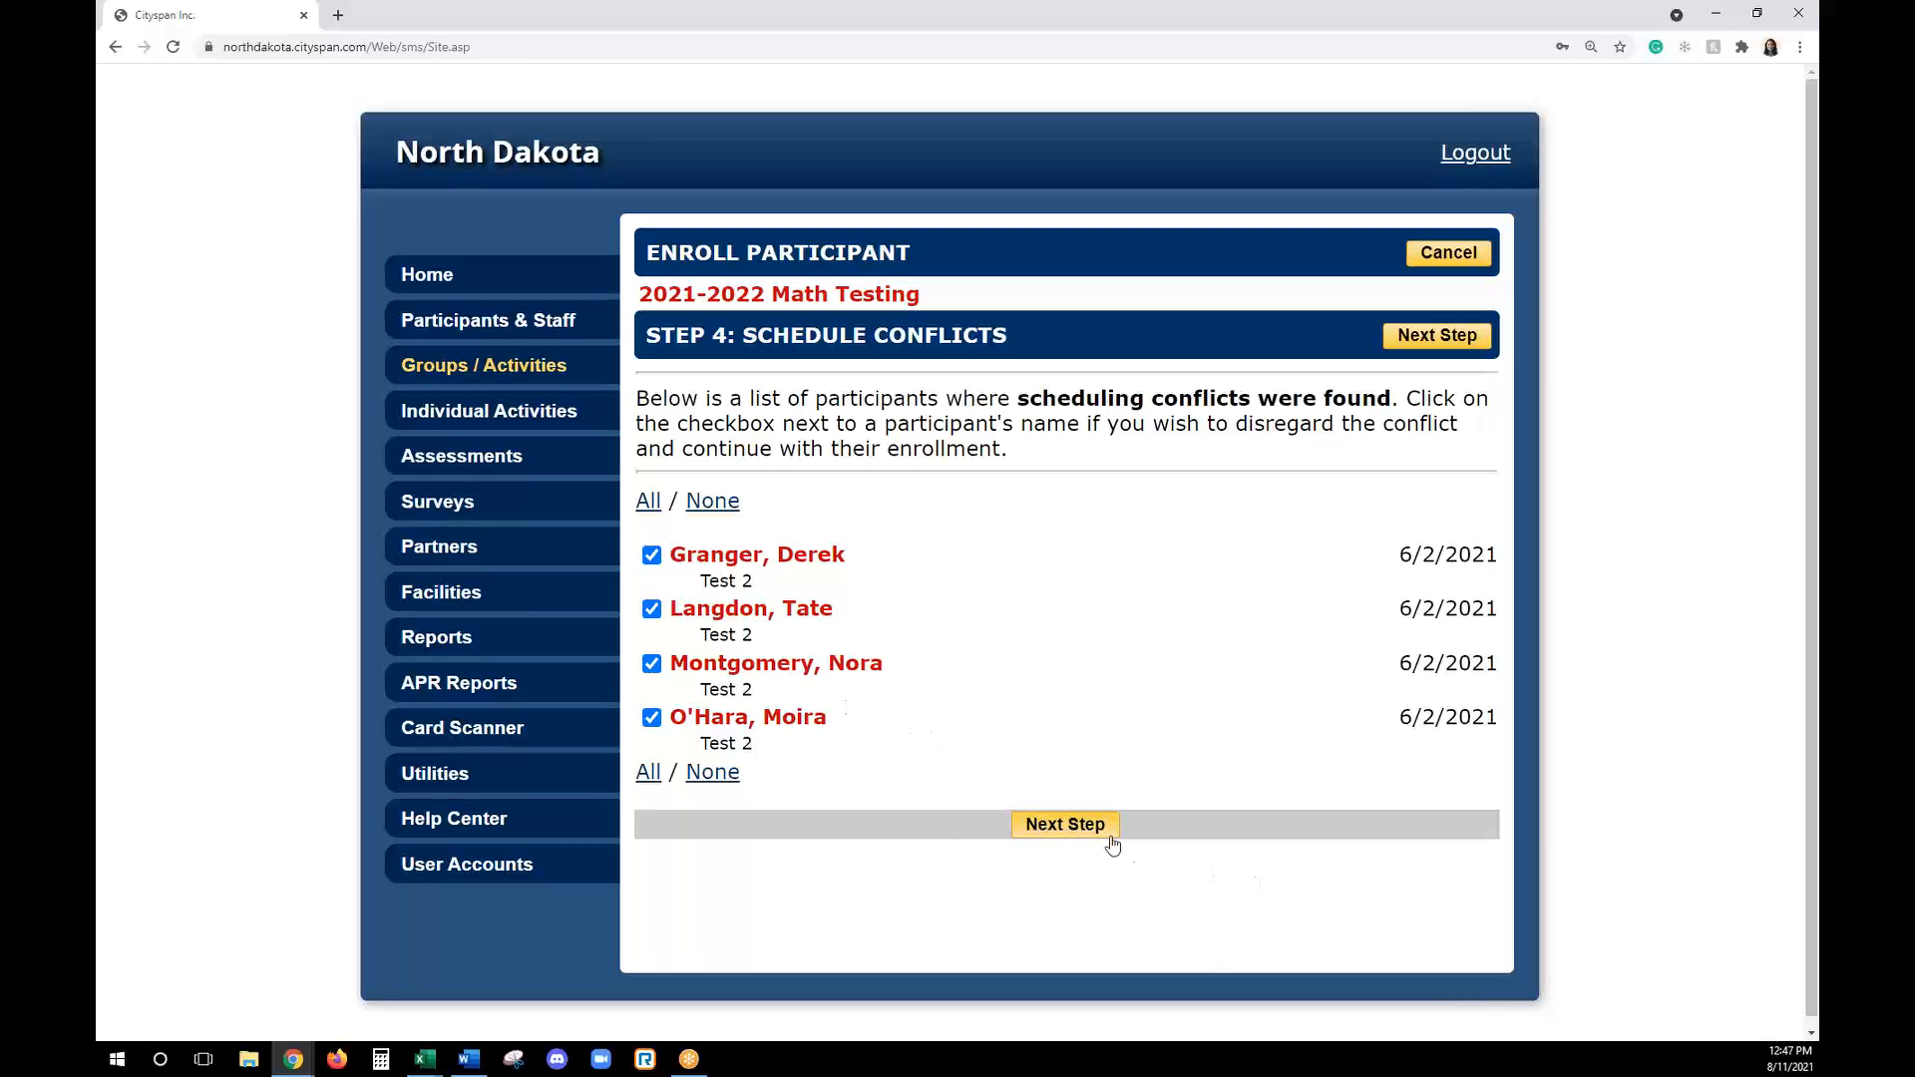
left_click(652, 718)
left_click(650, 665)
left_click(1063, 824)
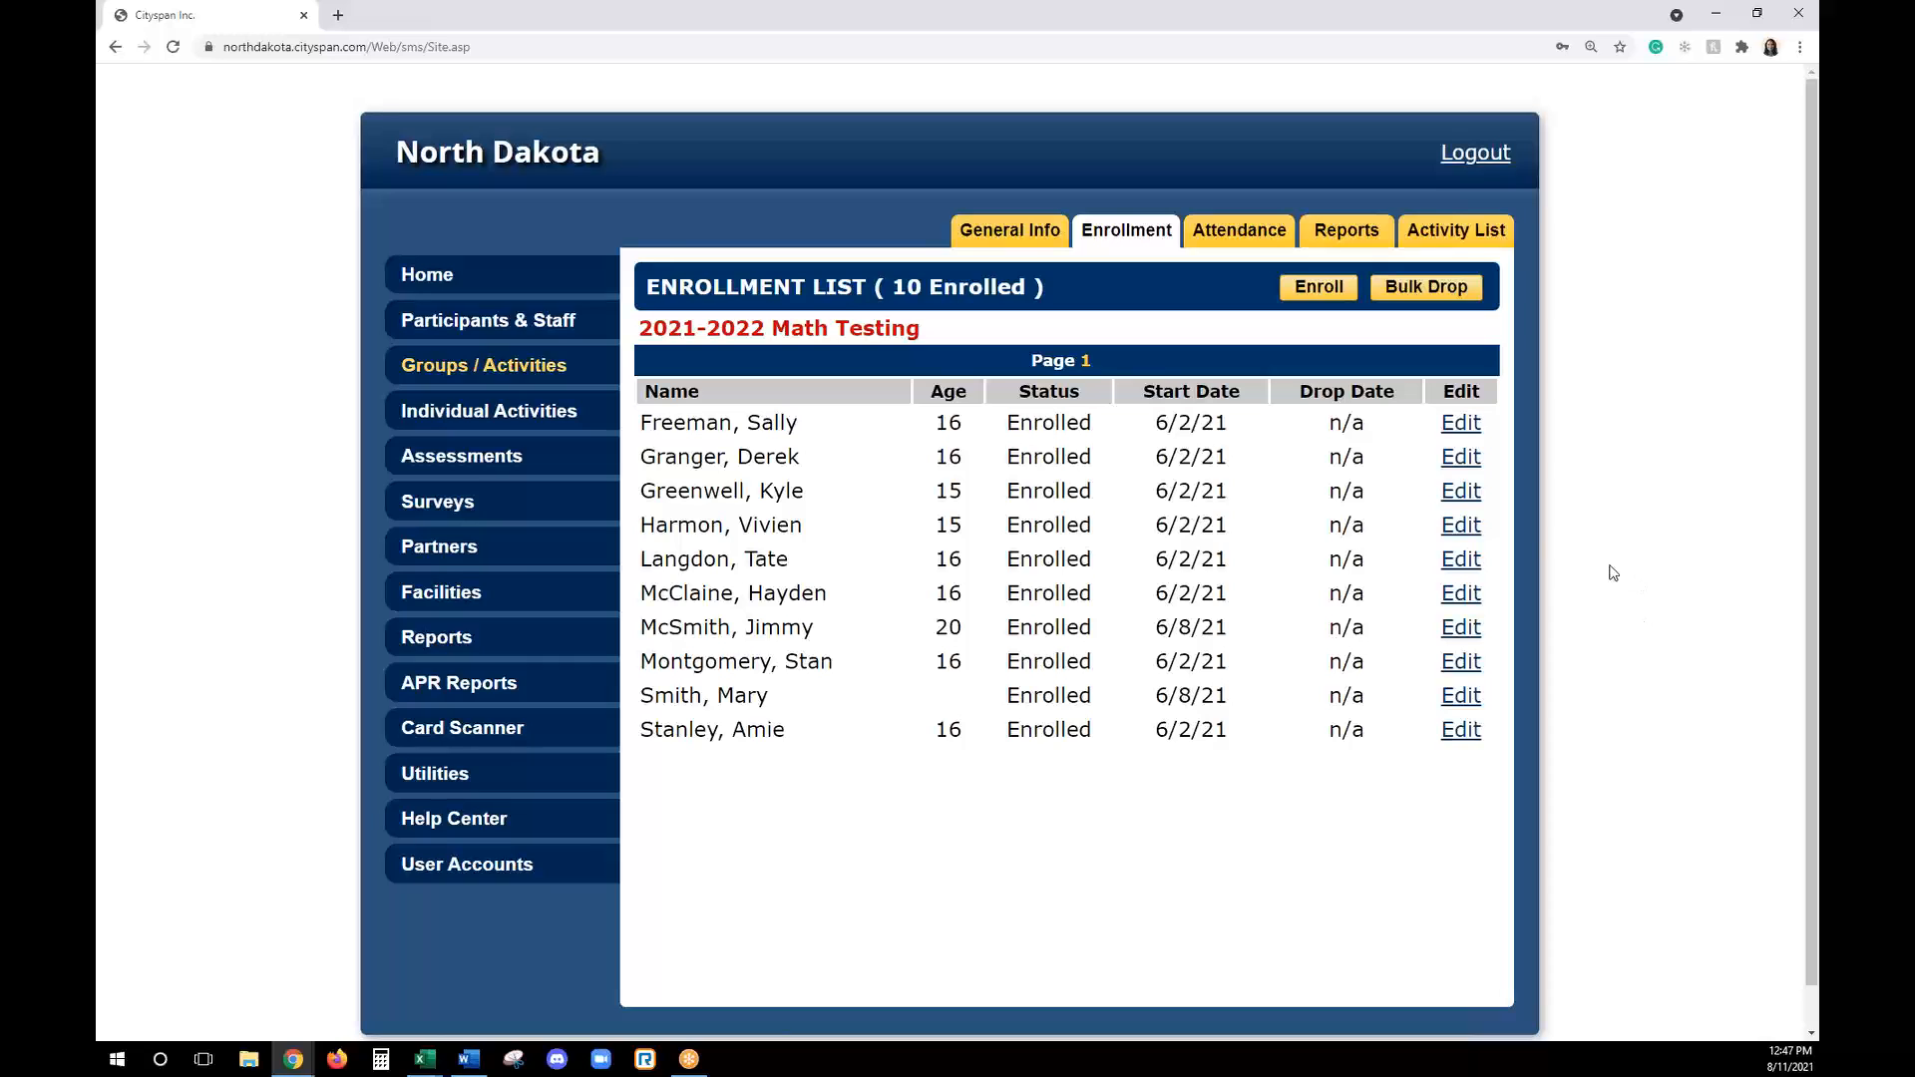
- Edit the first enrolled participant's enrollment history and enter 7/1/21 as the drop date
left_click(1473, 430)
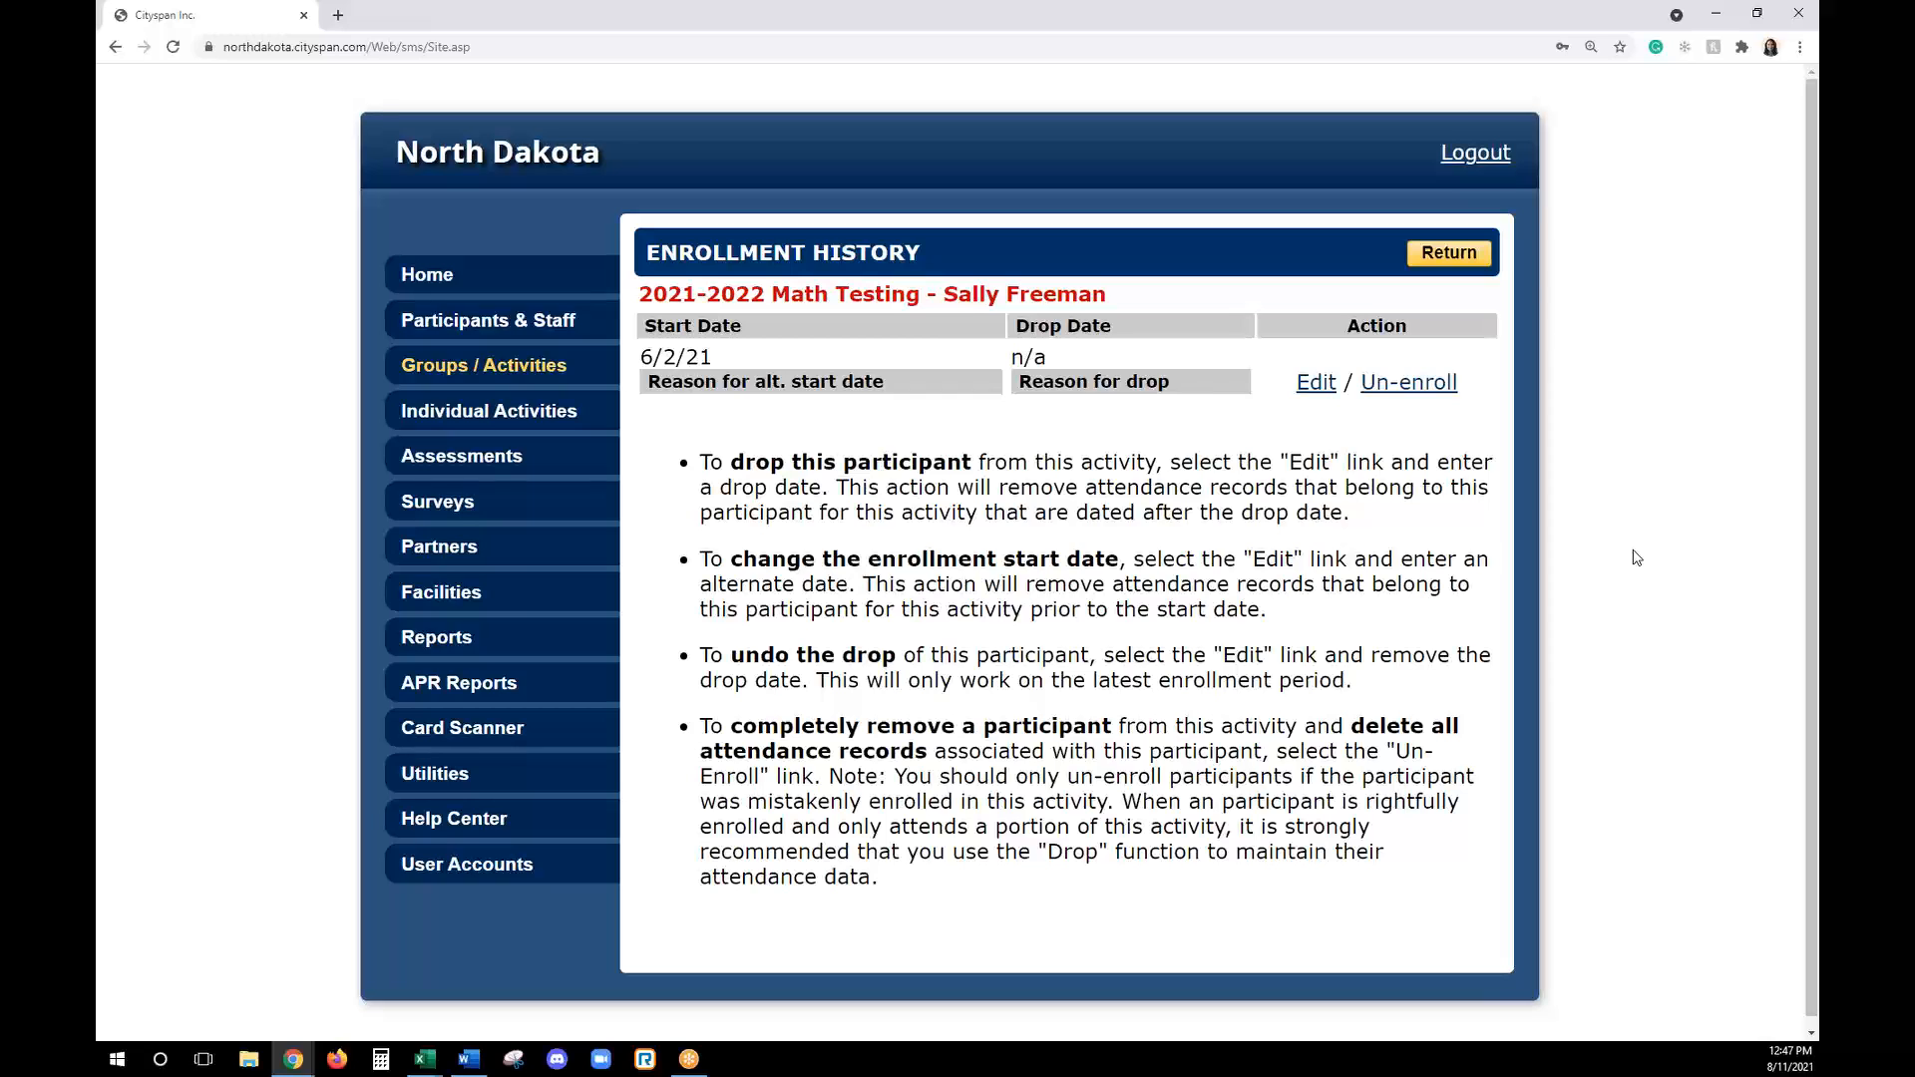
left_click(1316, 384)
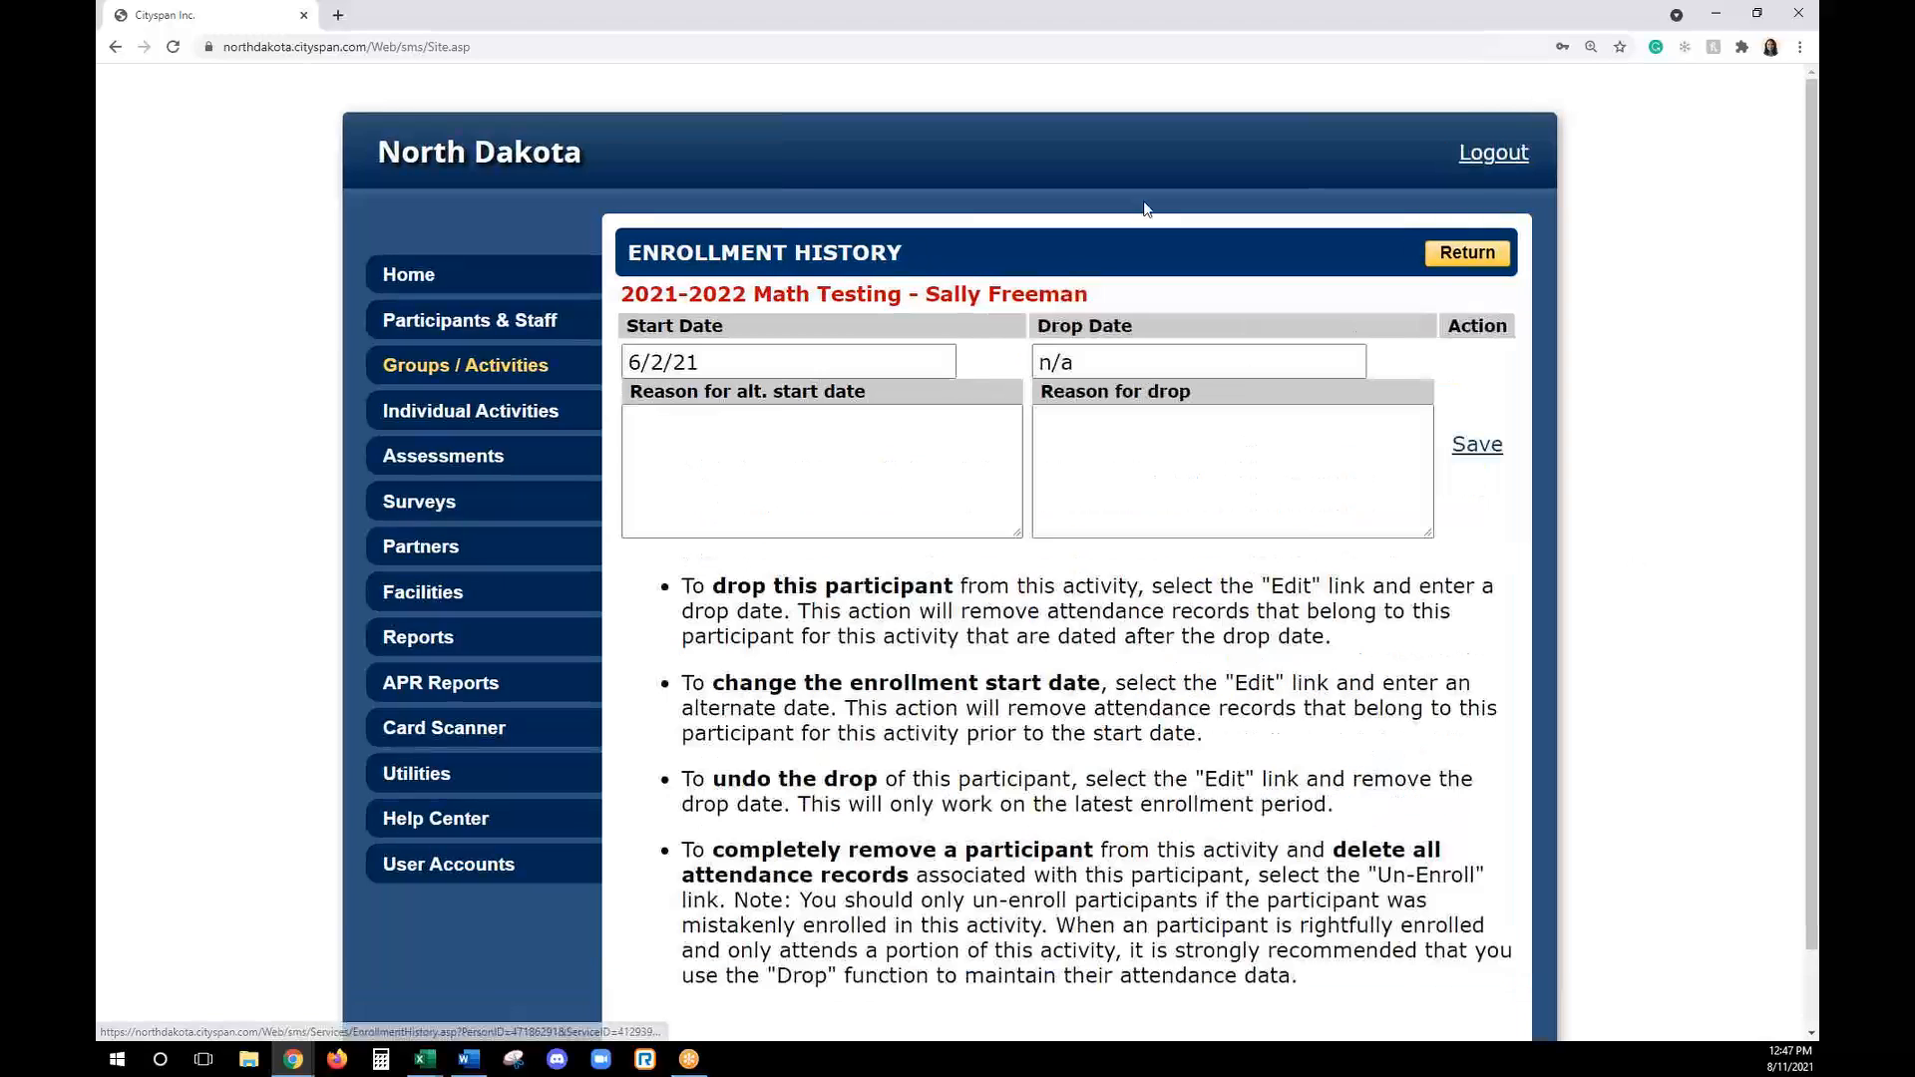
left_click(1102, 357)
key("BackSpace")
type("7/1/")
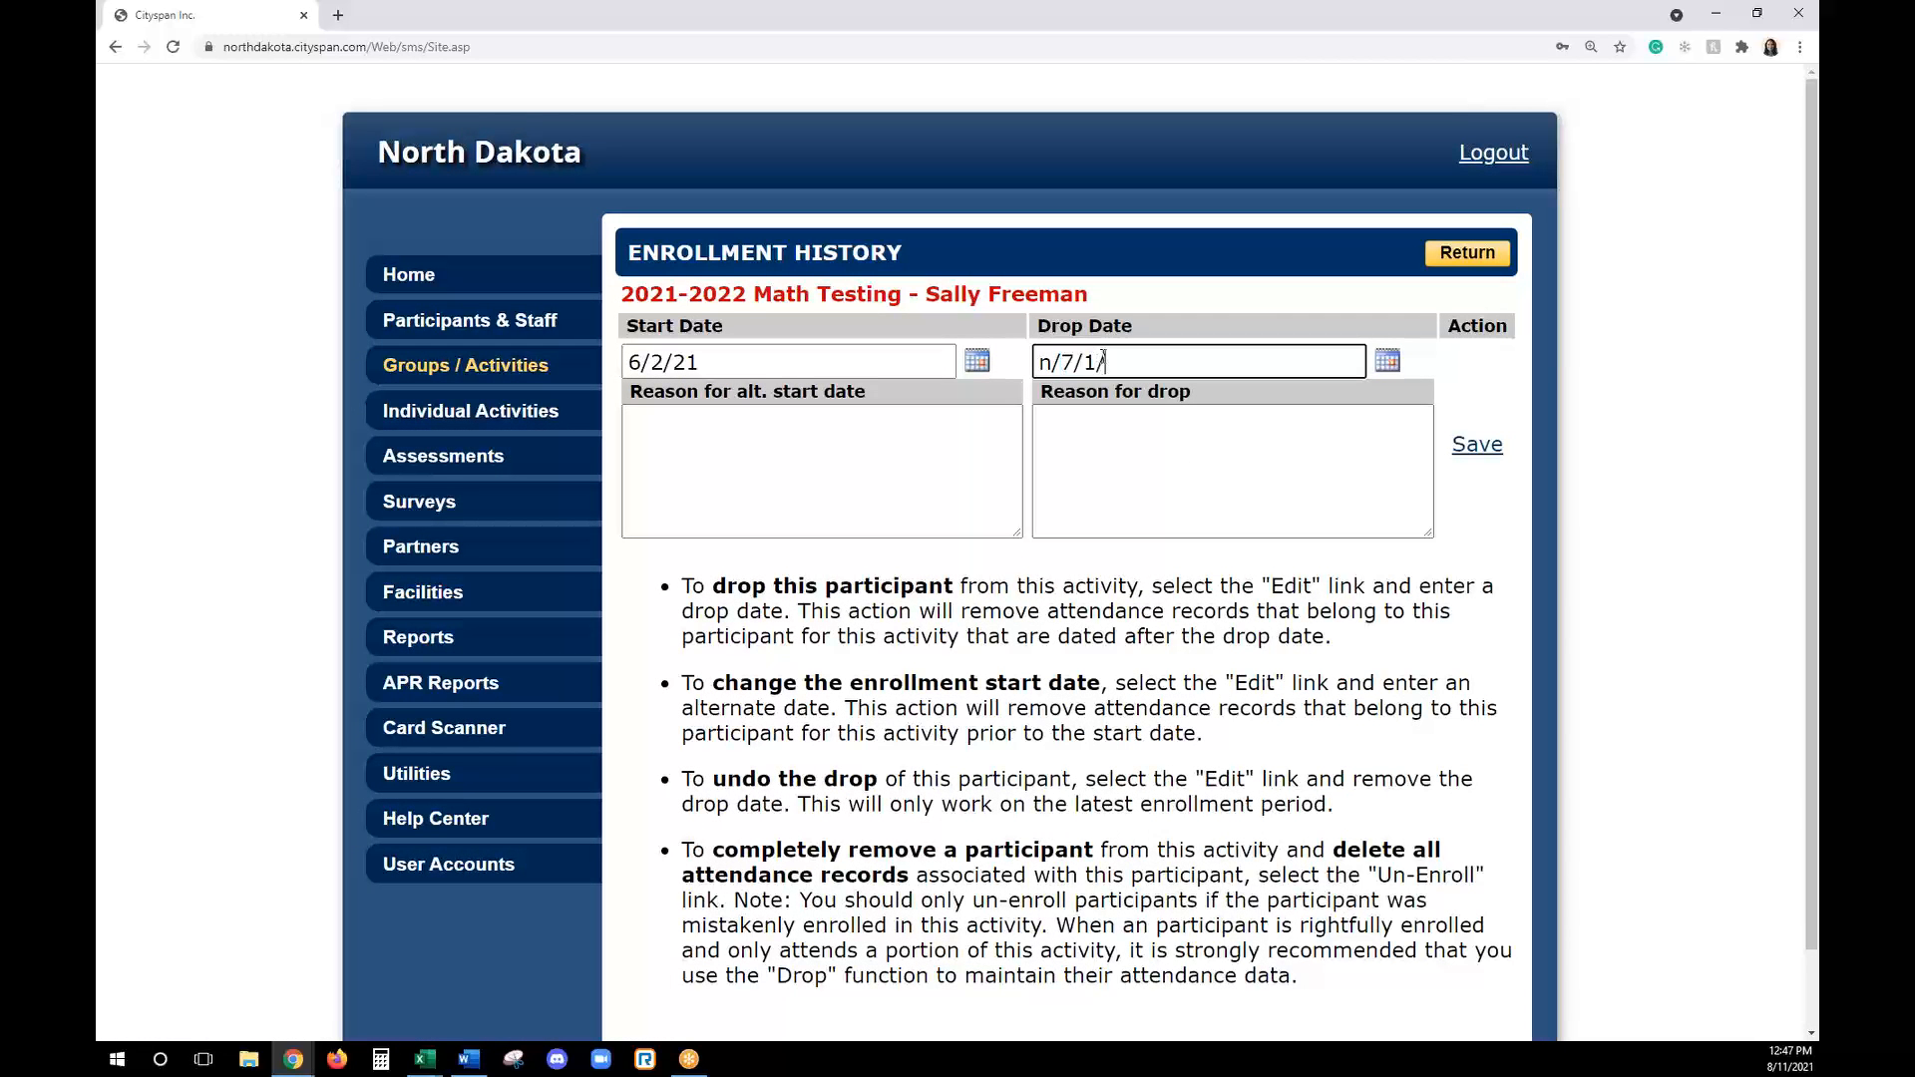
key("BackSpace")
key("BackSpace")
key("BackSpace")
key("BackSpace")
key("BackSpace")
key("BackSpace")
type("7/1/21")
- Enter as the drop reason that the participant's parents are unable to provide a ride, save, and return to the enrollment list
left_click(1094, 449)
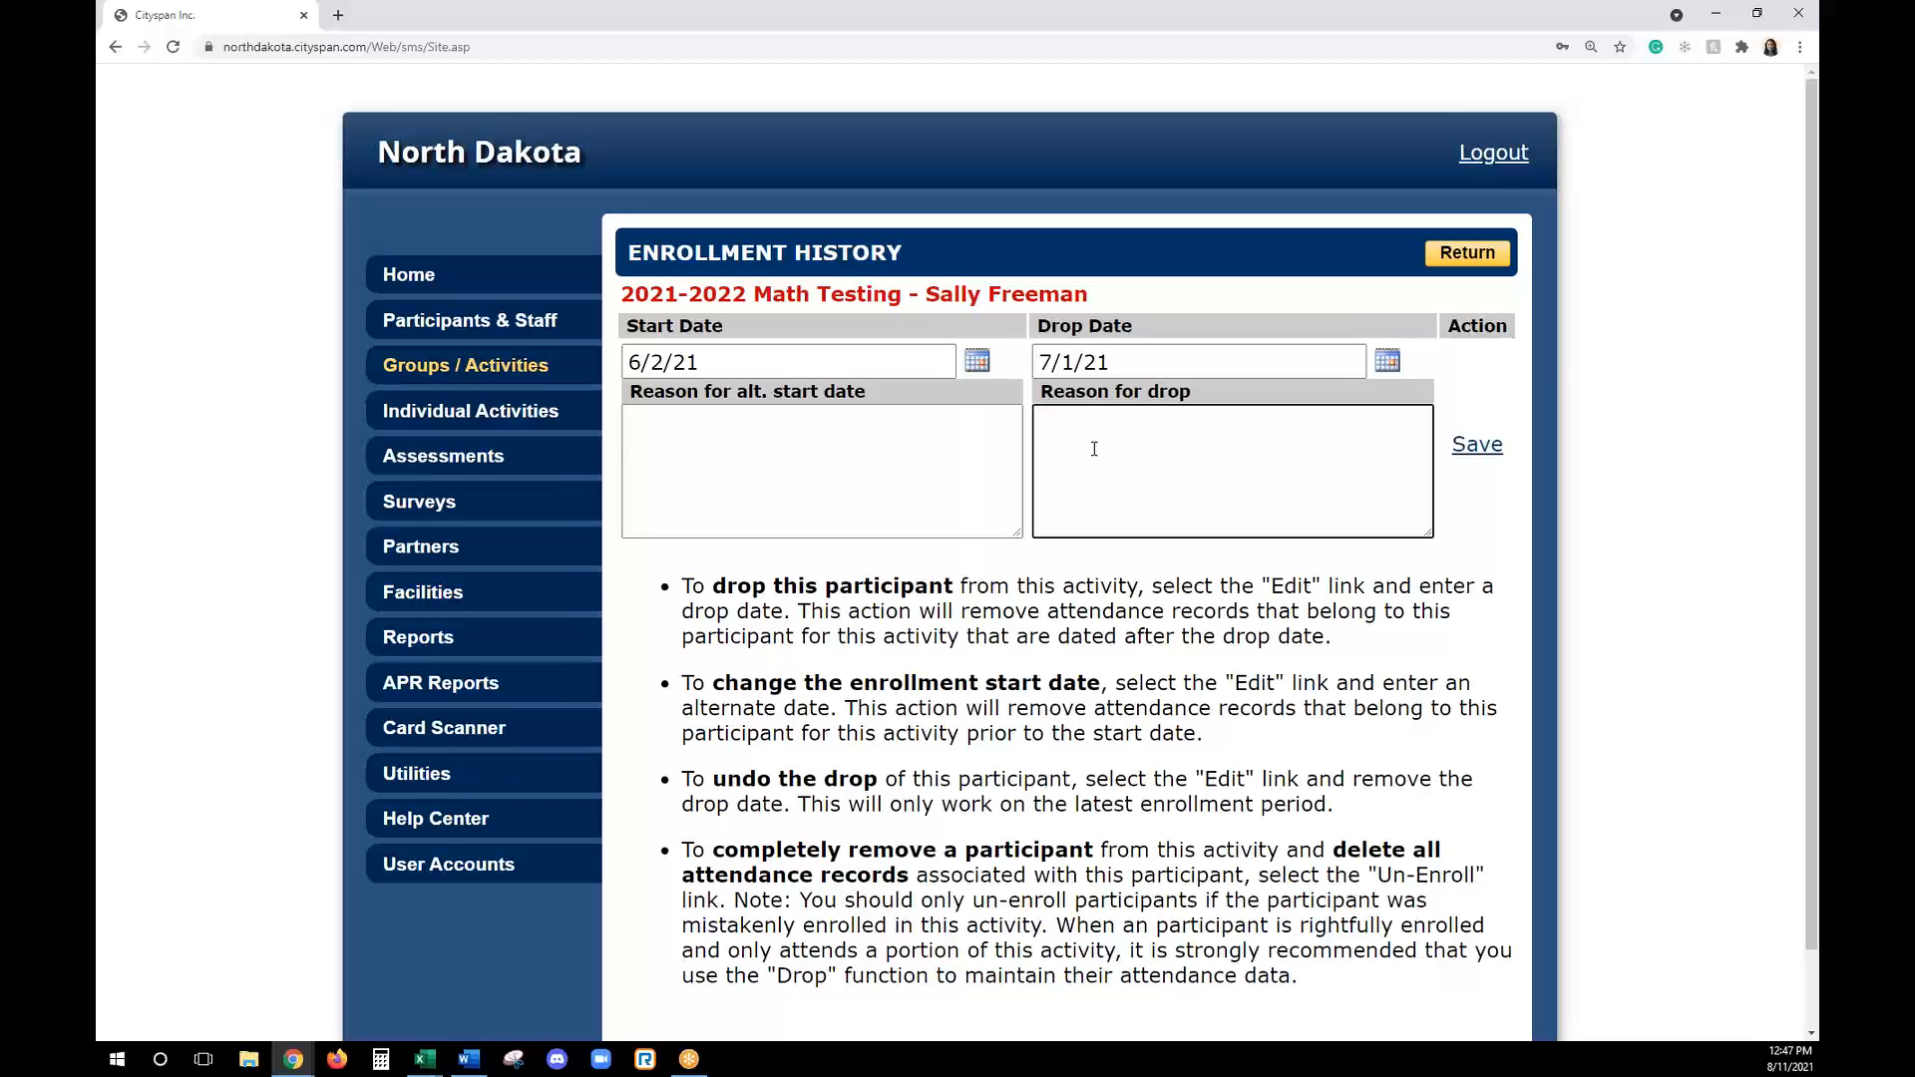
type("Sara")
key("BackSpace")
key("BackSpace")
type("lly's parents are unable to")
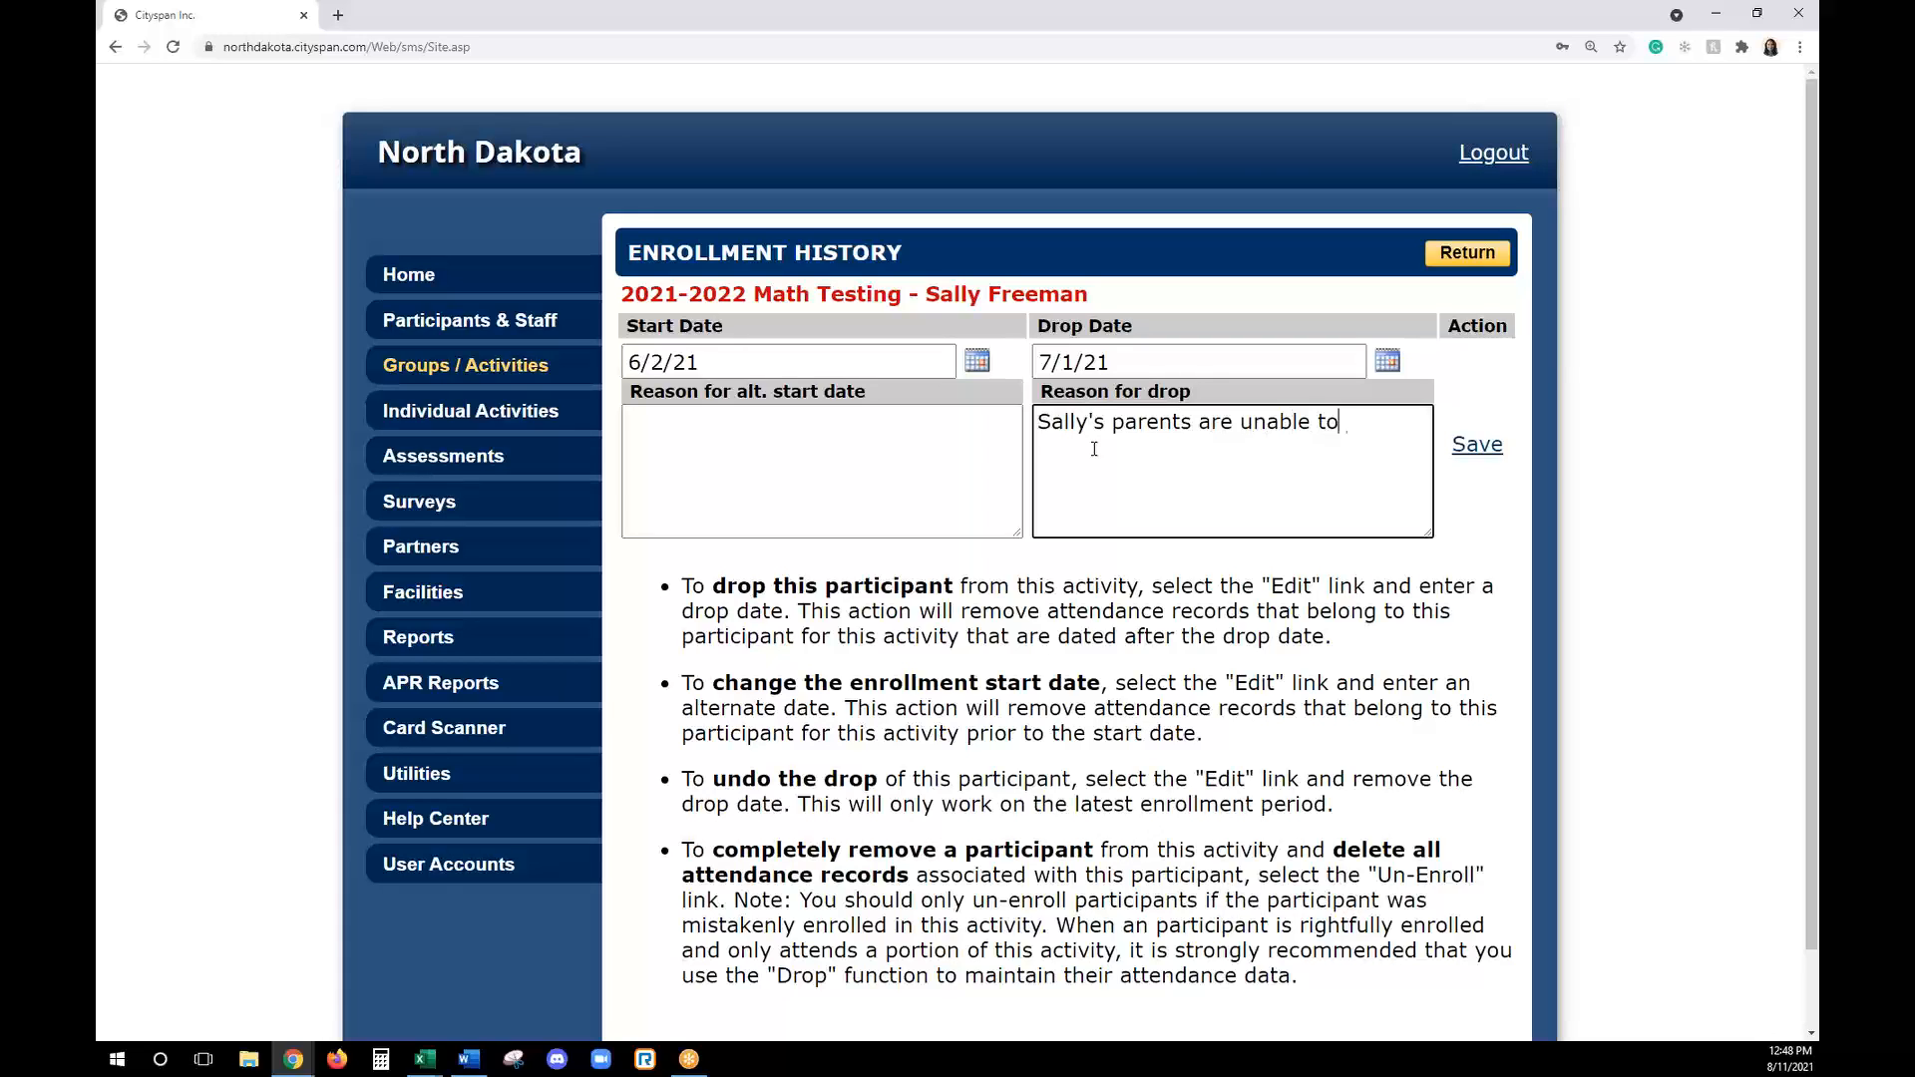
type(" provide a ride.")
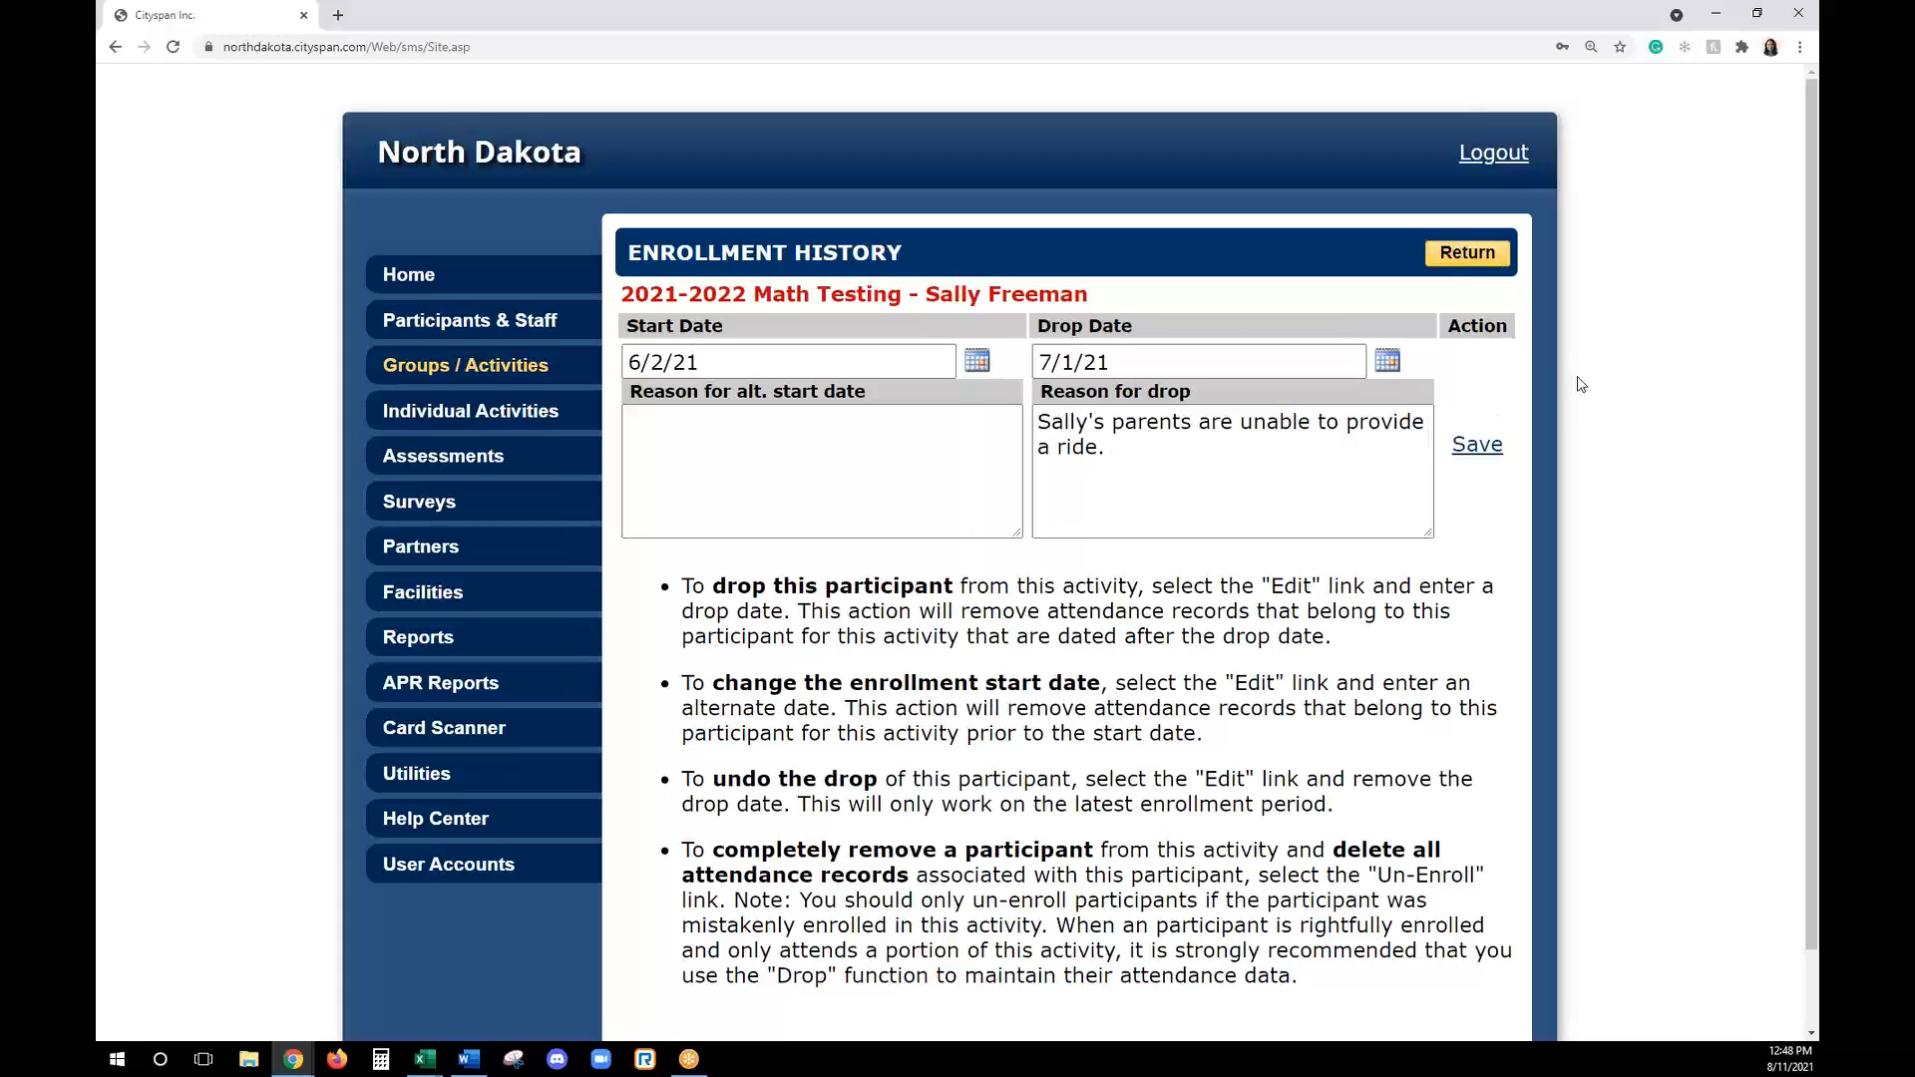
left_click(1477, 445)
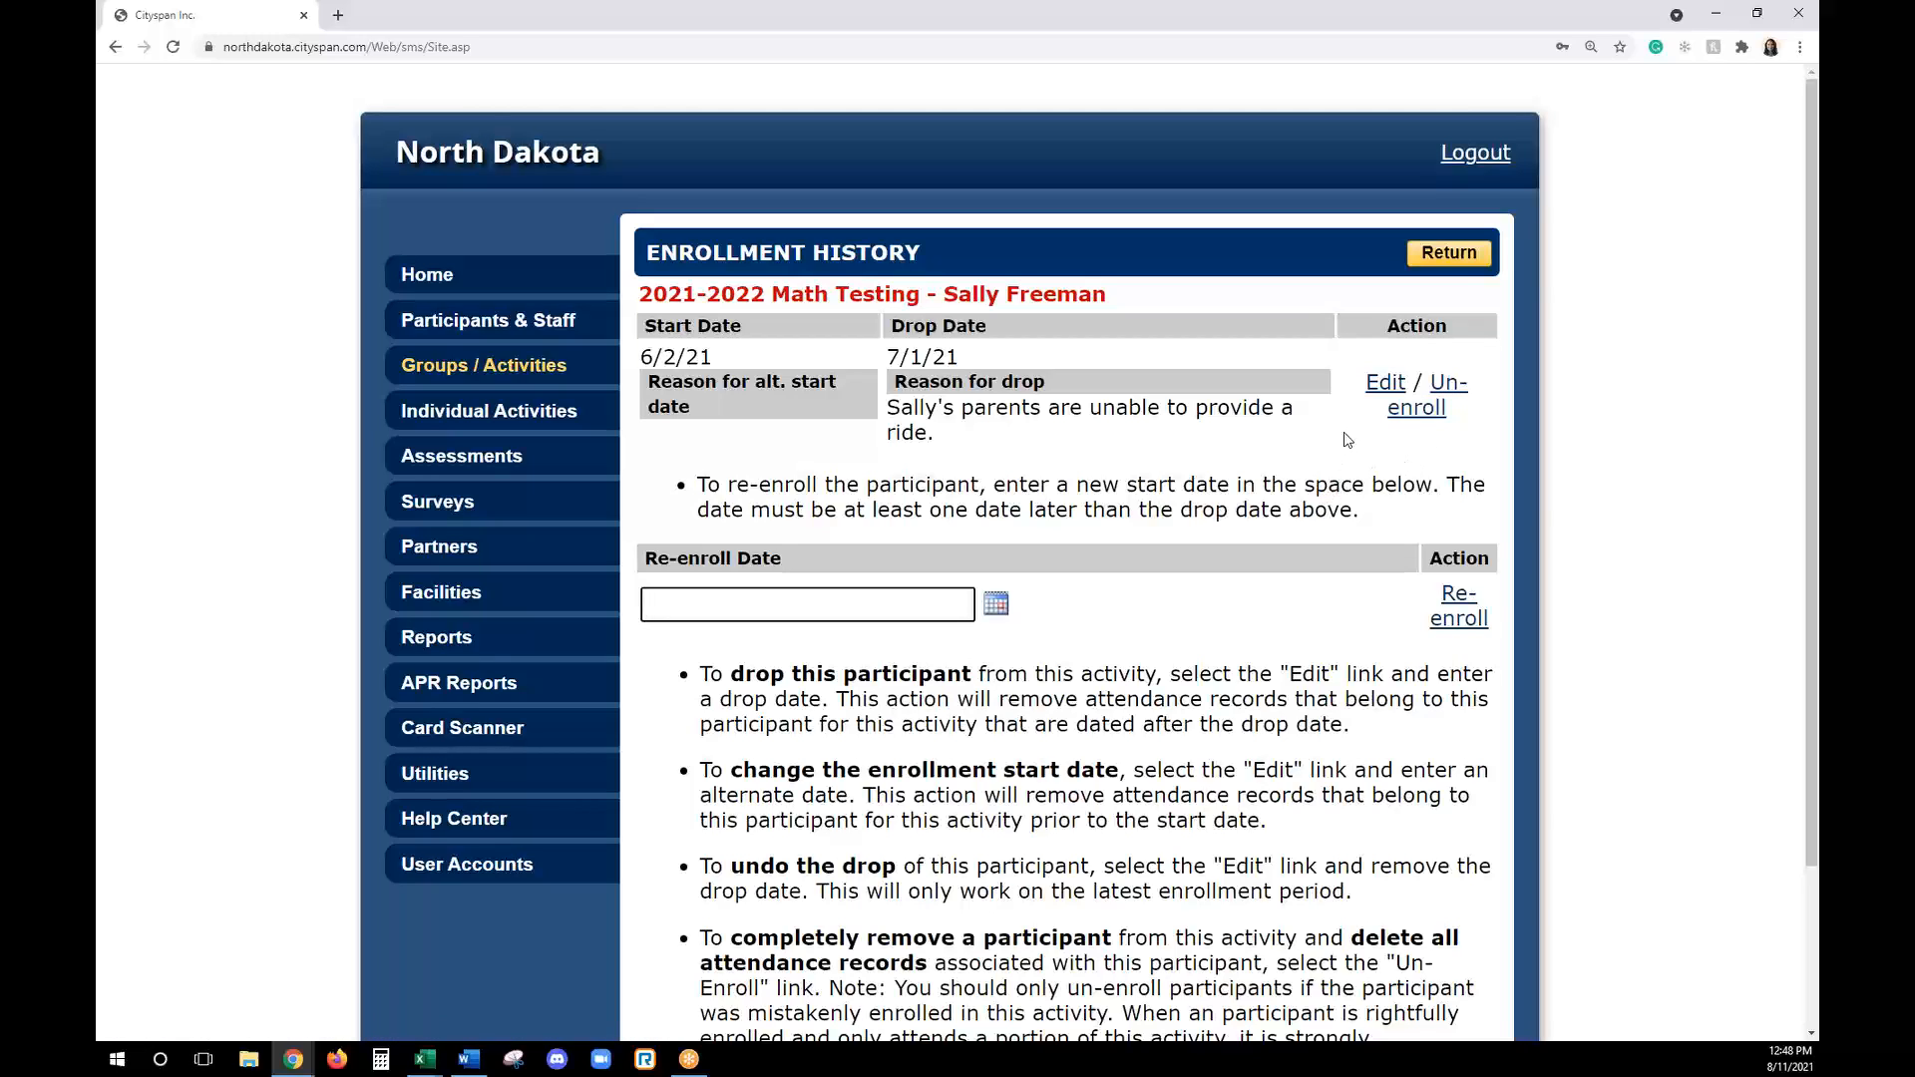
left_click(1454, 261)
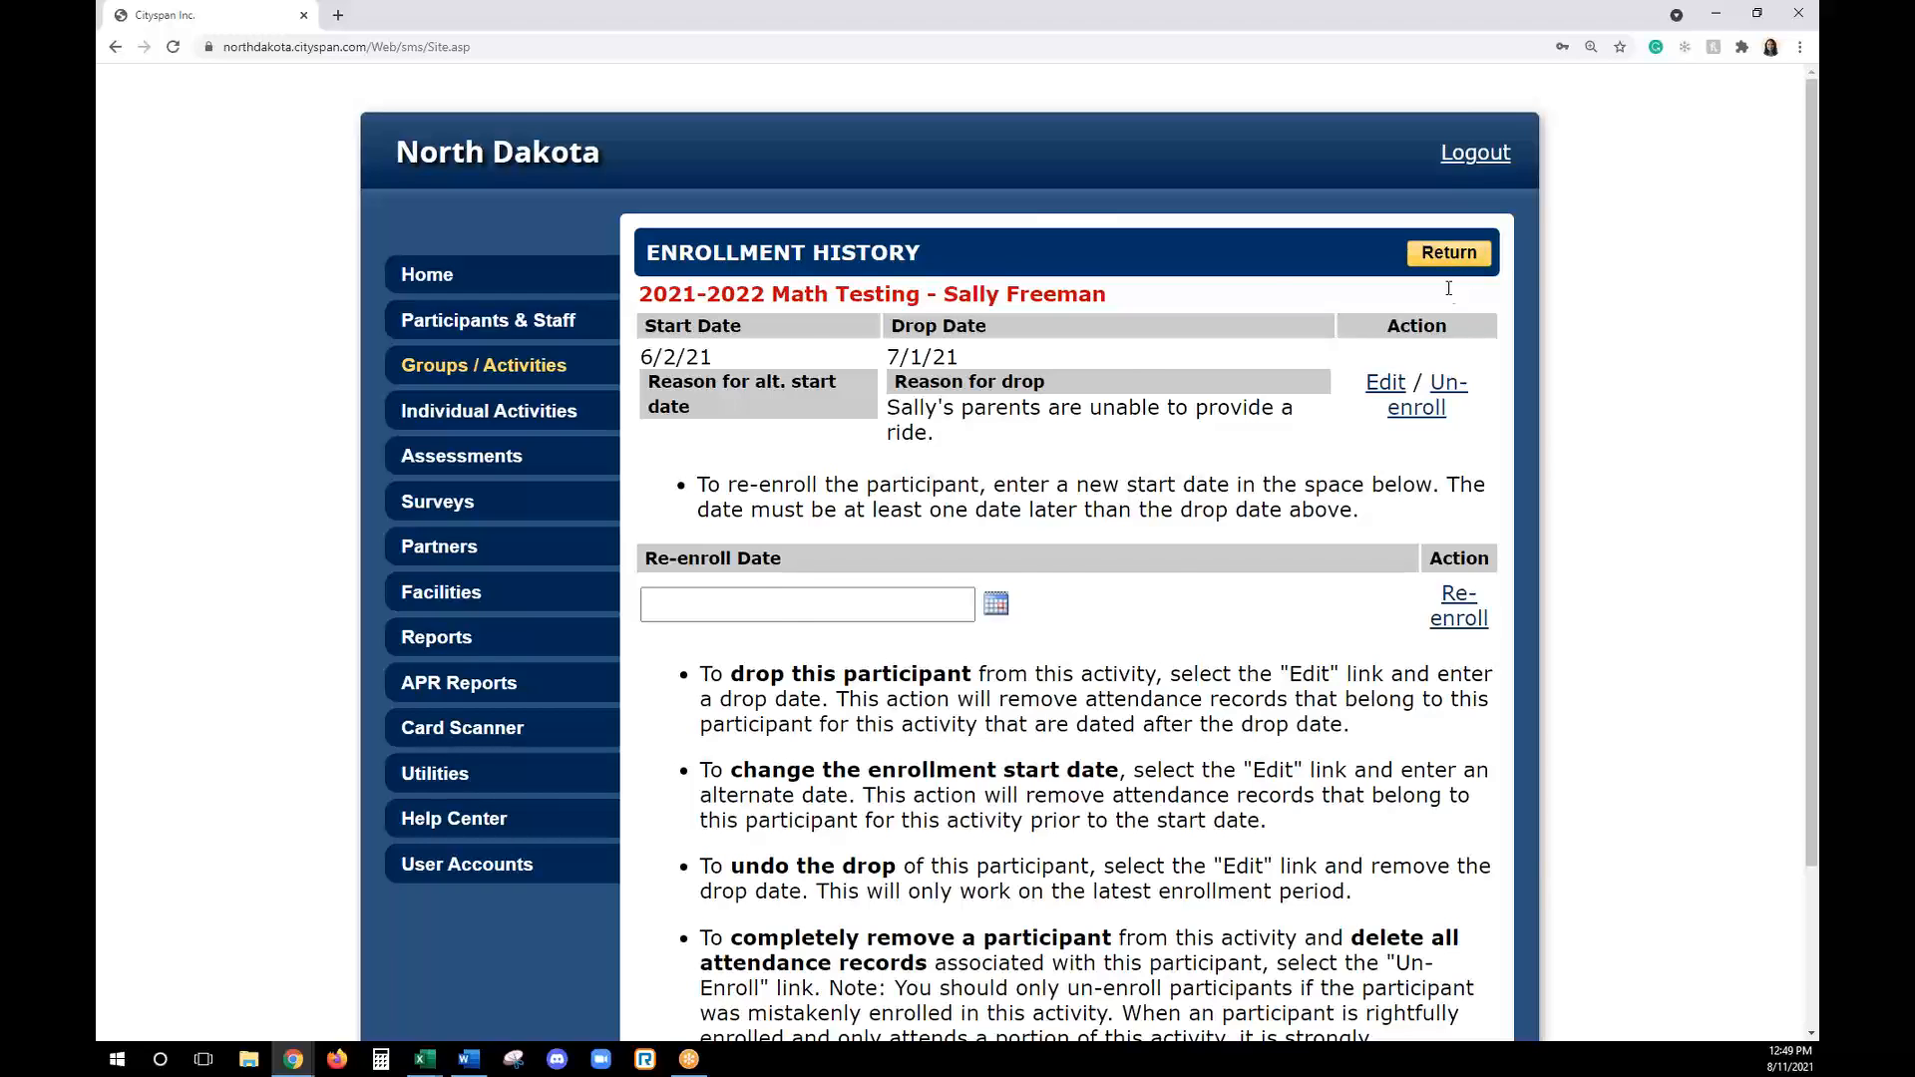
- Check the dropped participant's drop date in the enrollment list and review the activity's attendance dates and present totals
scroll(997, 749, "down", 1)
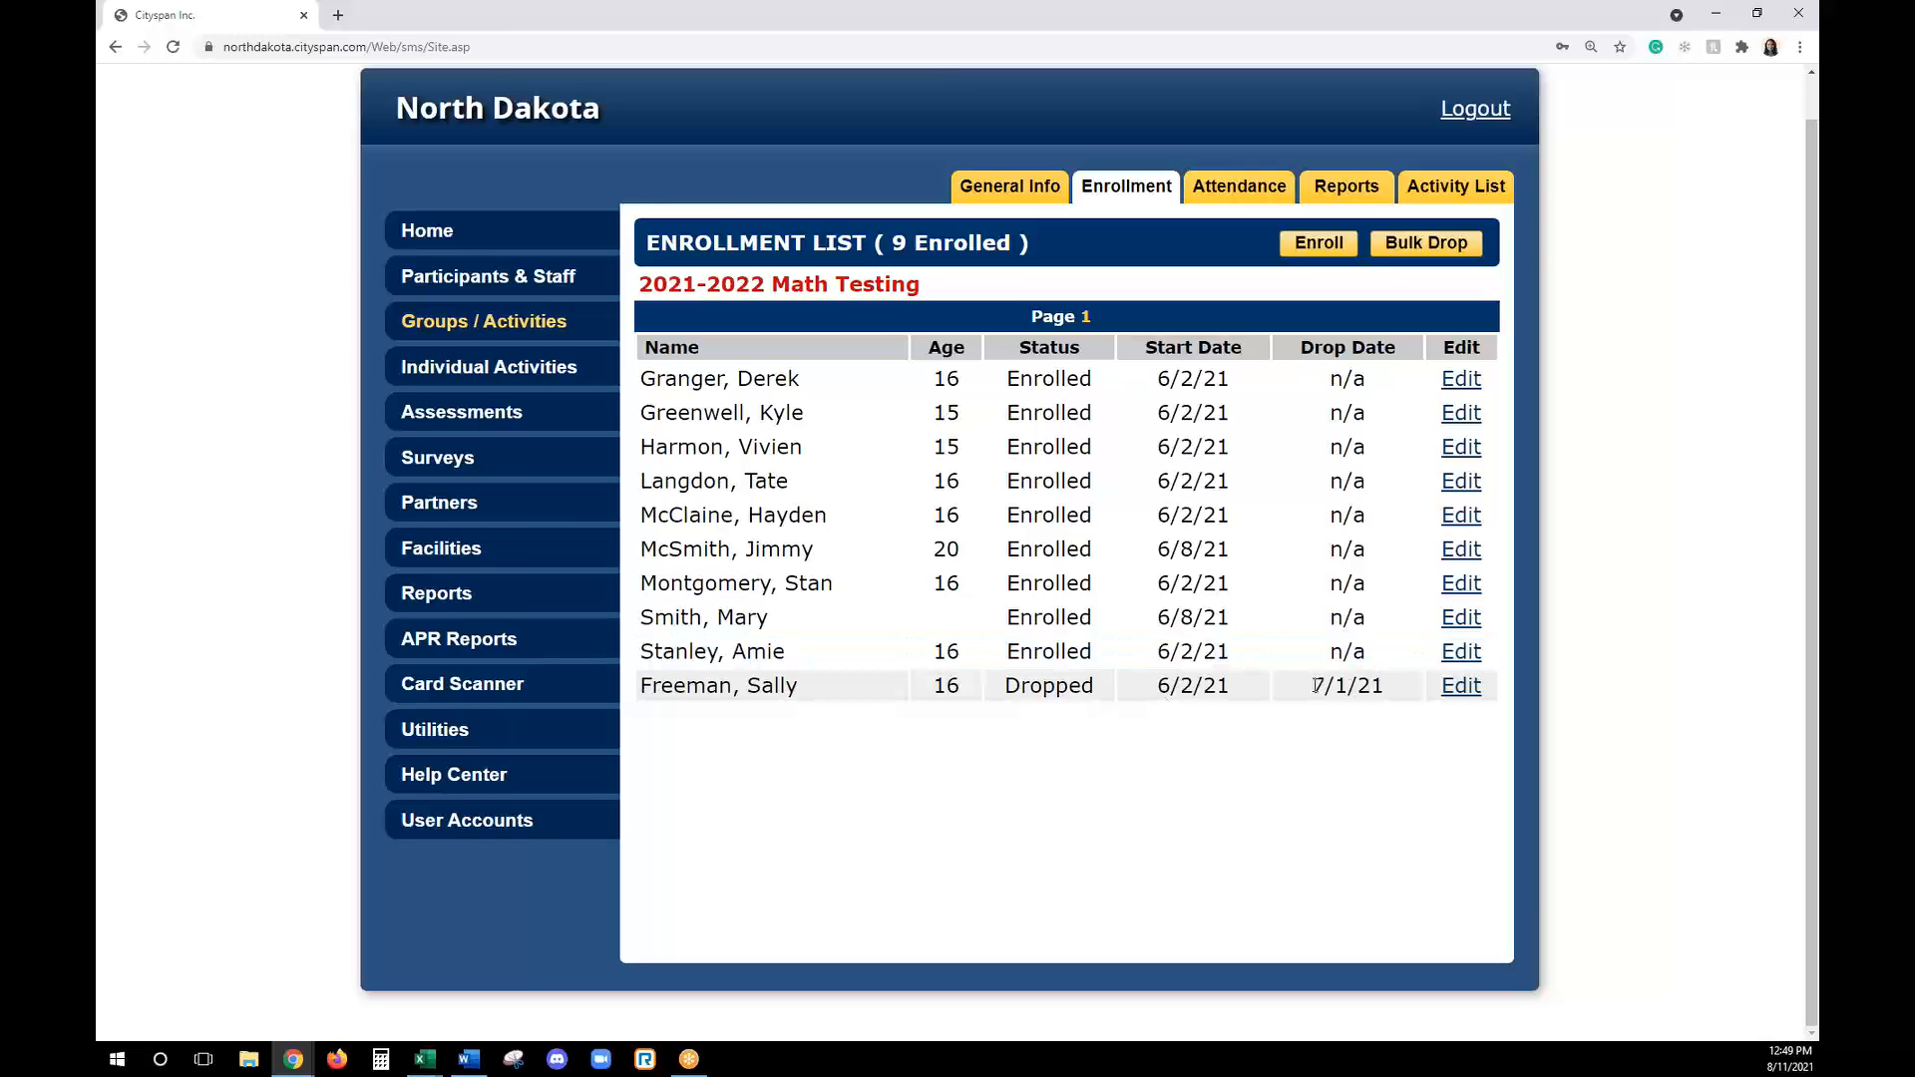
left_click_drag(1309, 686, 1384, 686)
left_click(1381, 688)
double_click(1318, 686)
left_click(1322, 808)
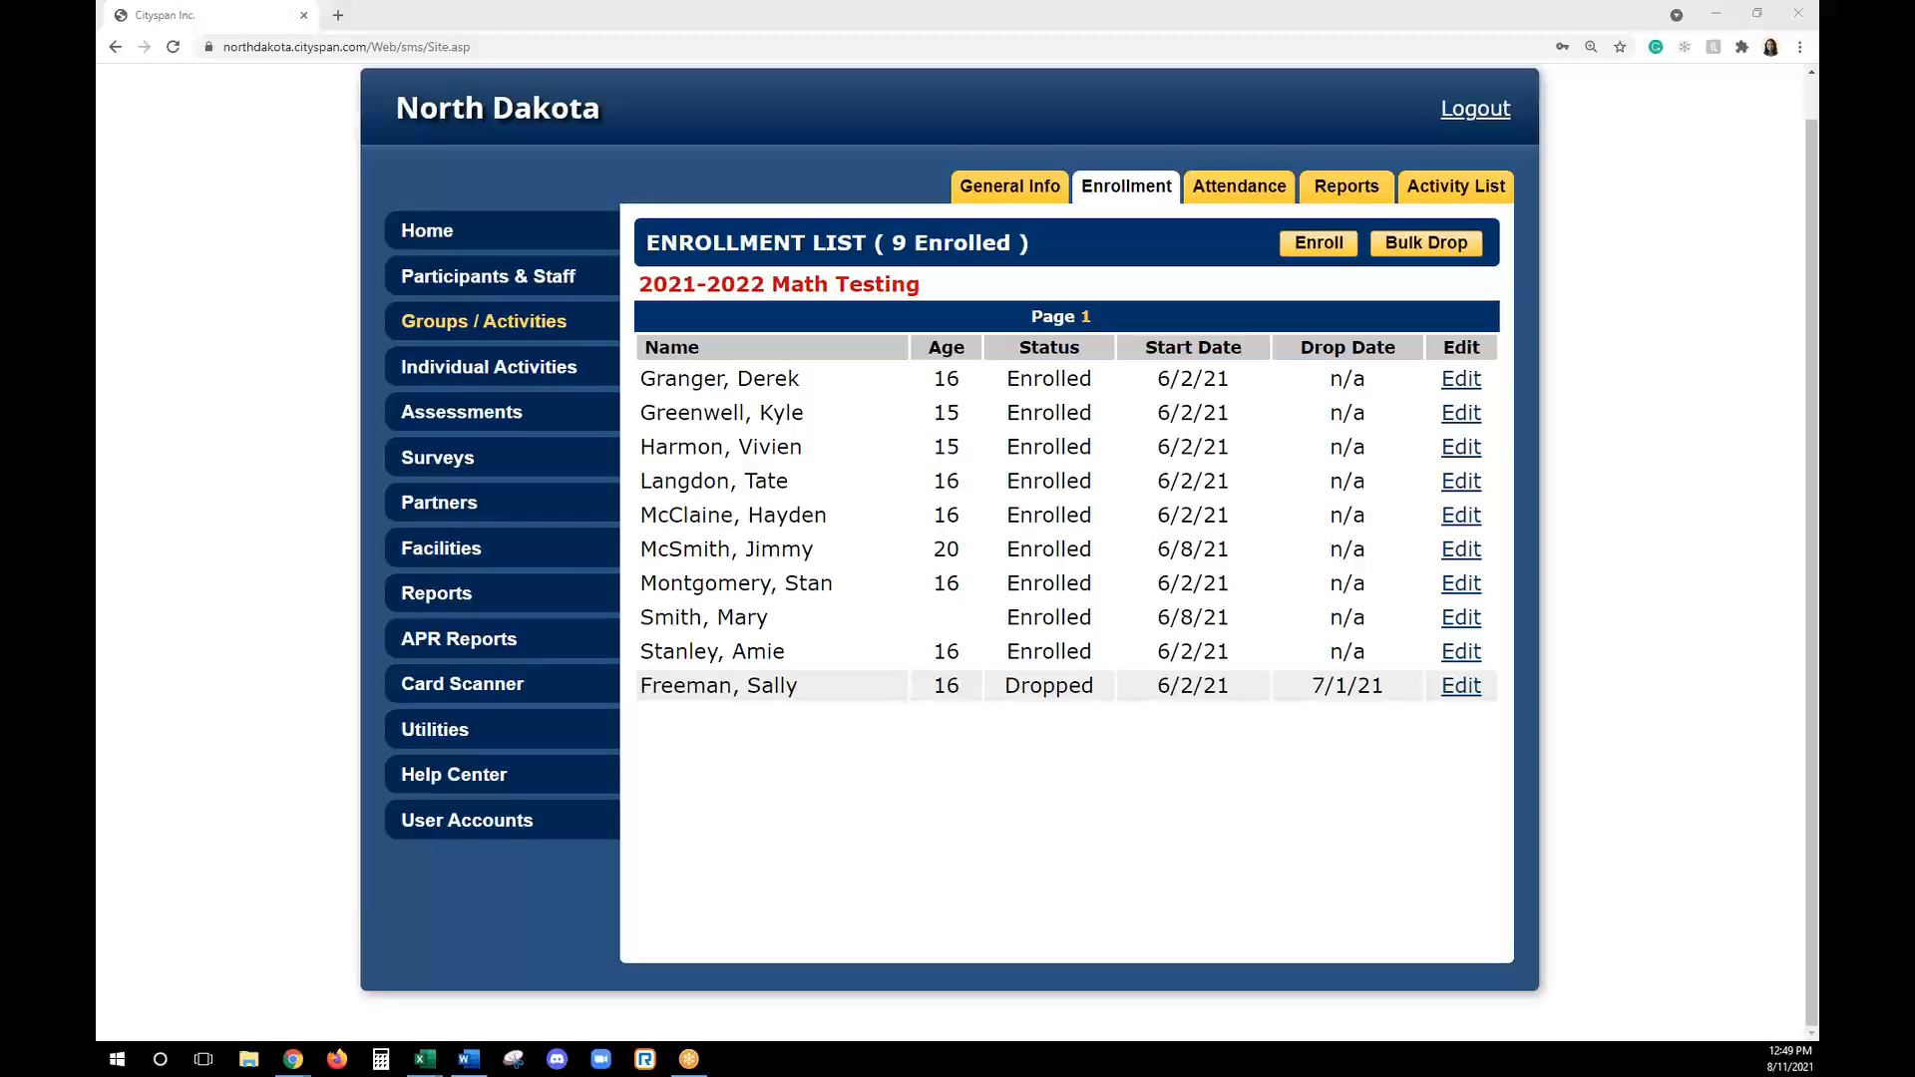
left_click(1228, 192)
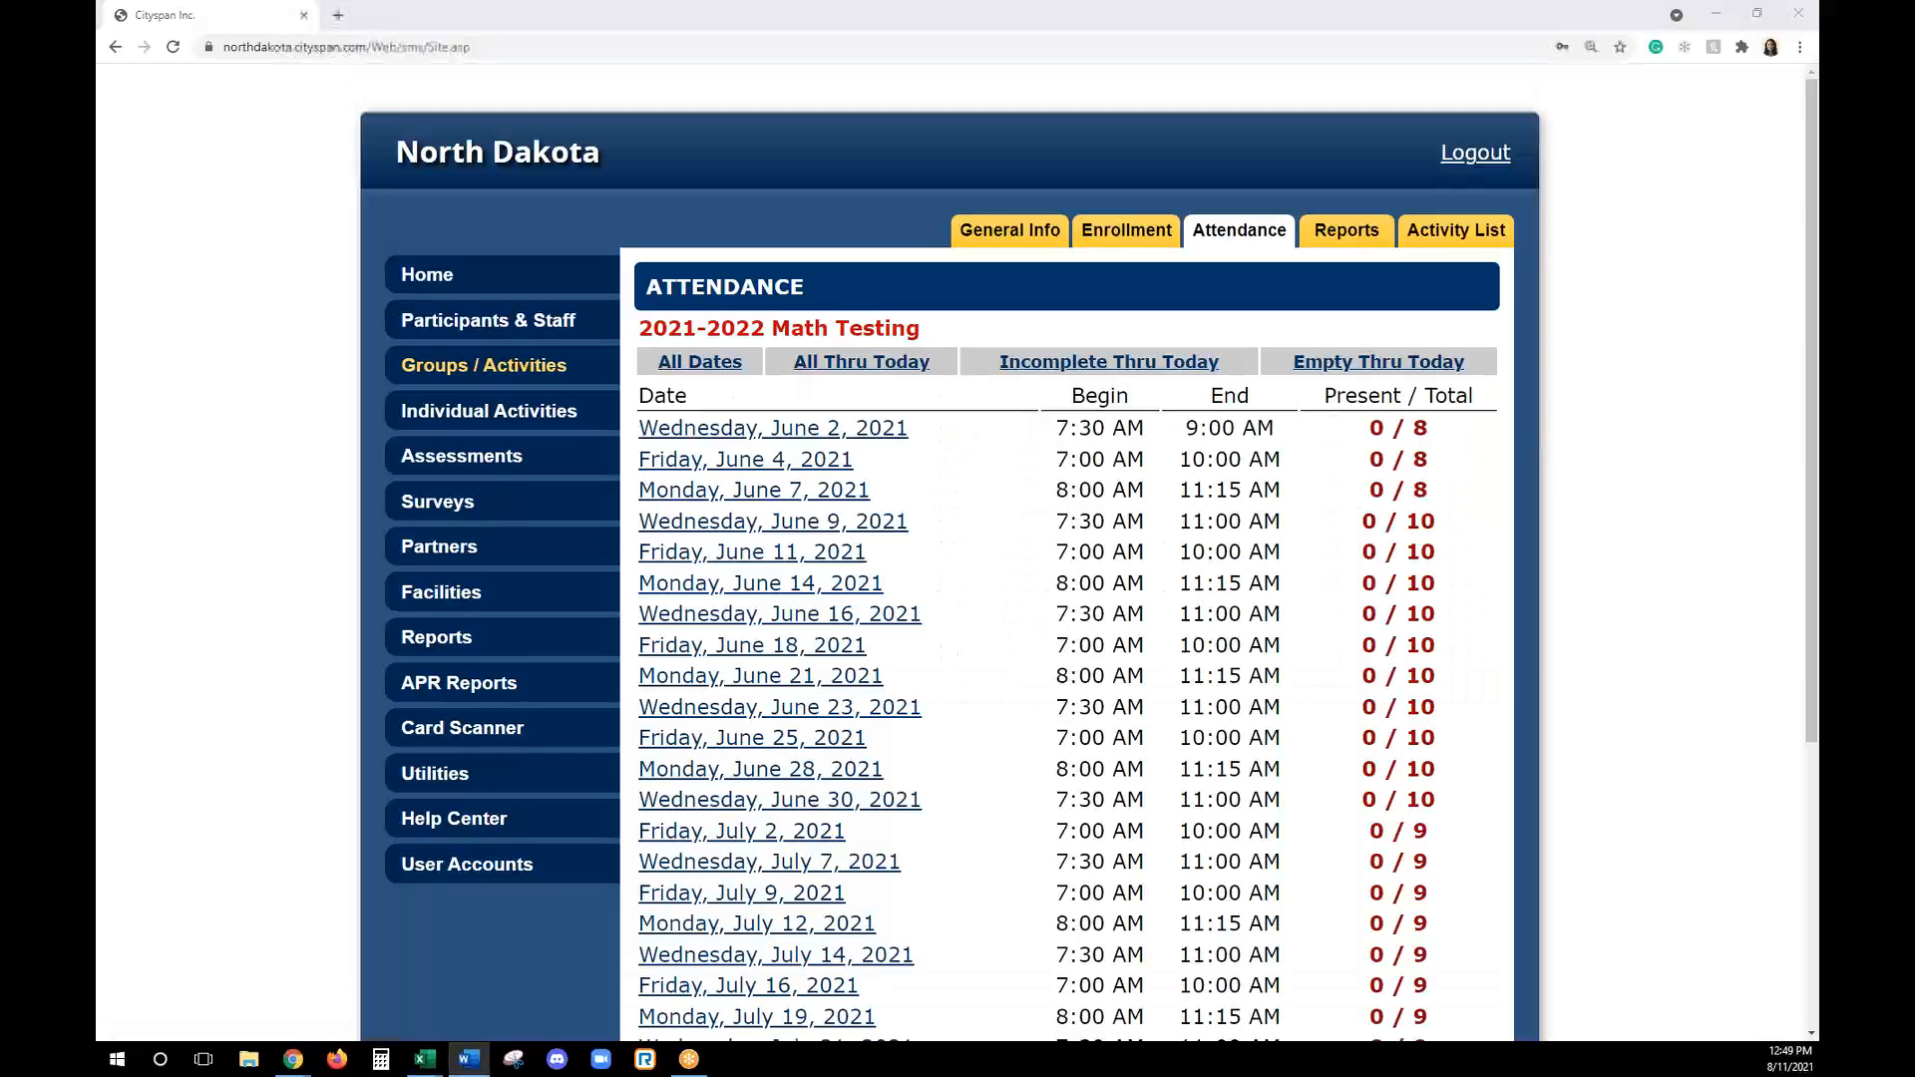
scroll(1202, 666, "down", 1)
scroll(1200, 666, "down", 1)
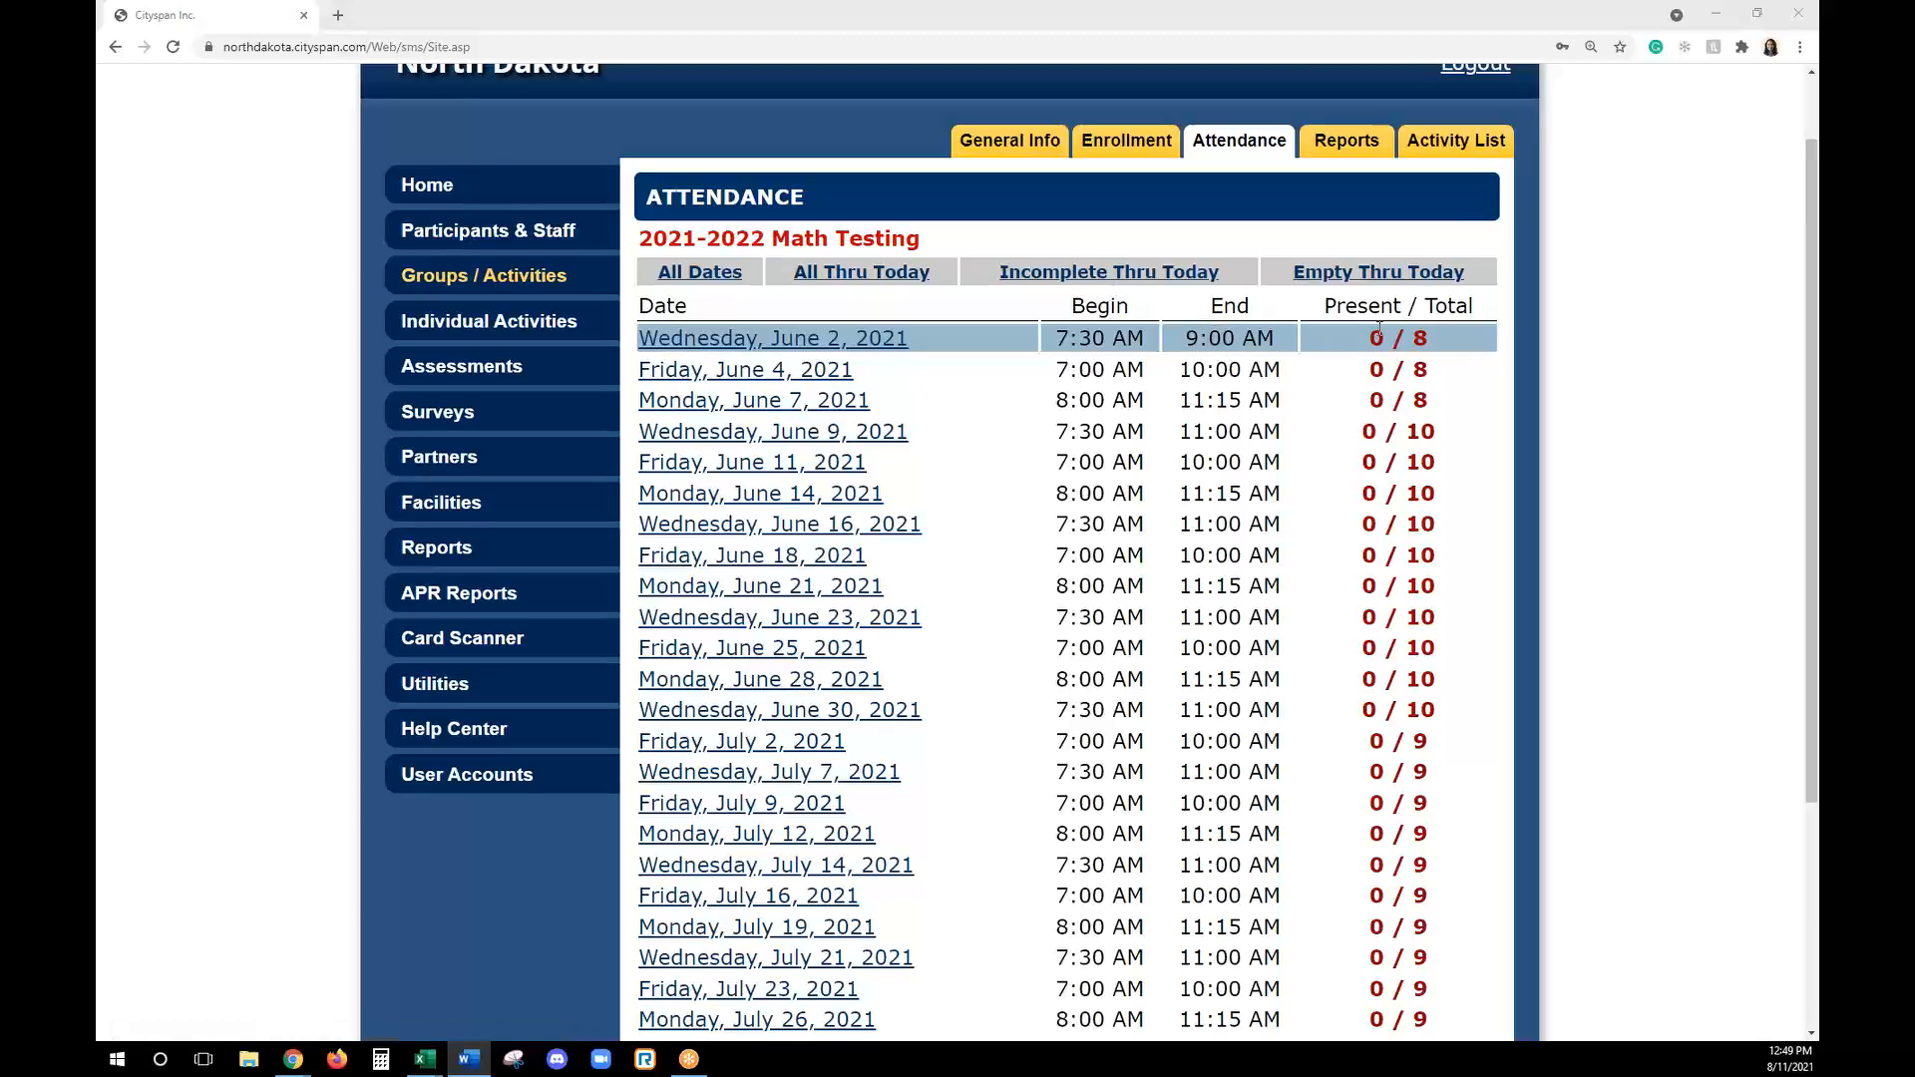
- Open the June 2, 2021 attendance, mark everyone present except the second, fourth and fifth participants as absent, and save to the next day
scroll(795, 419, "down", 1)
scroll(795, 419, "up", 1)
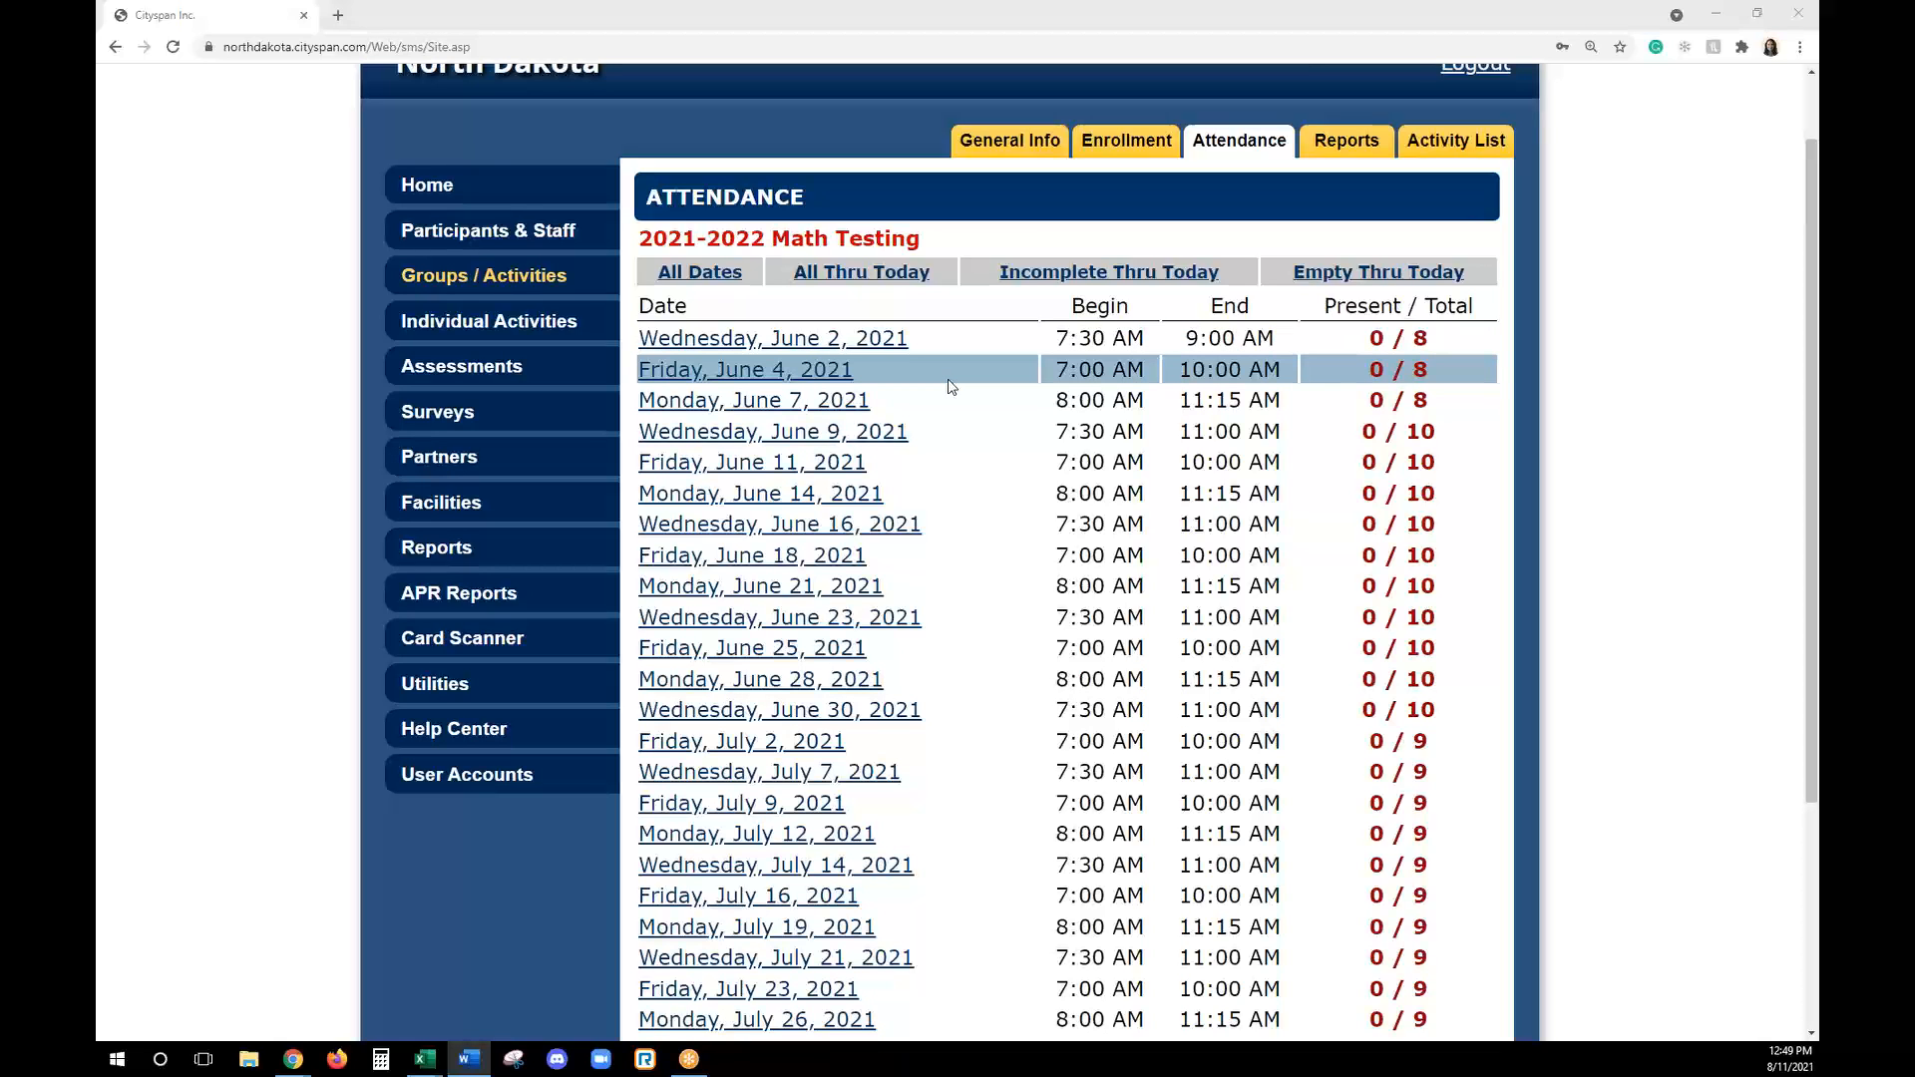
scroll(949, 619, "down", 3)
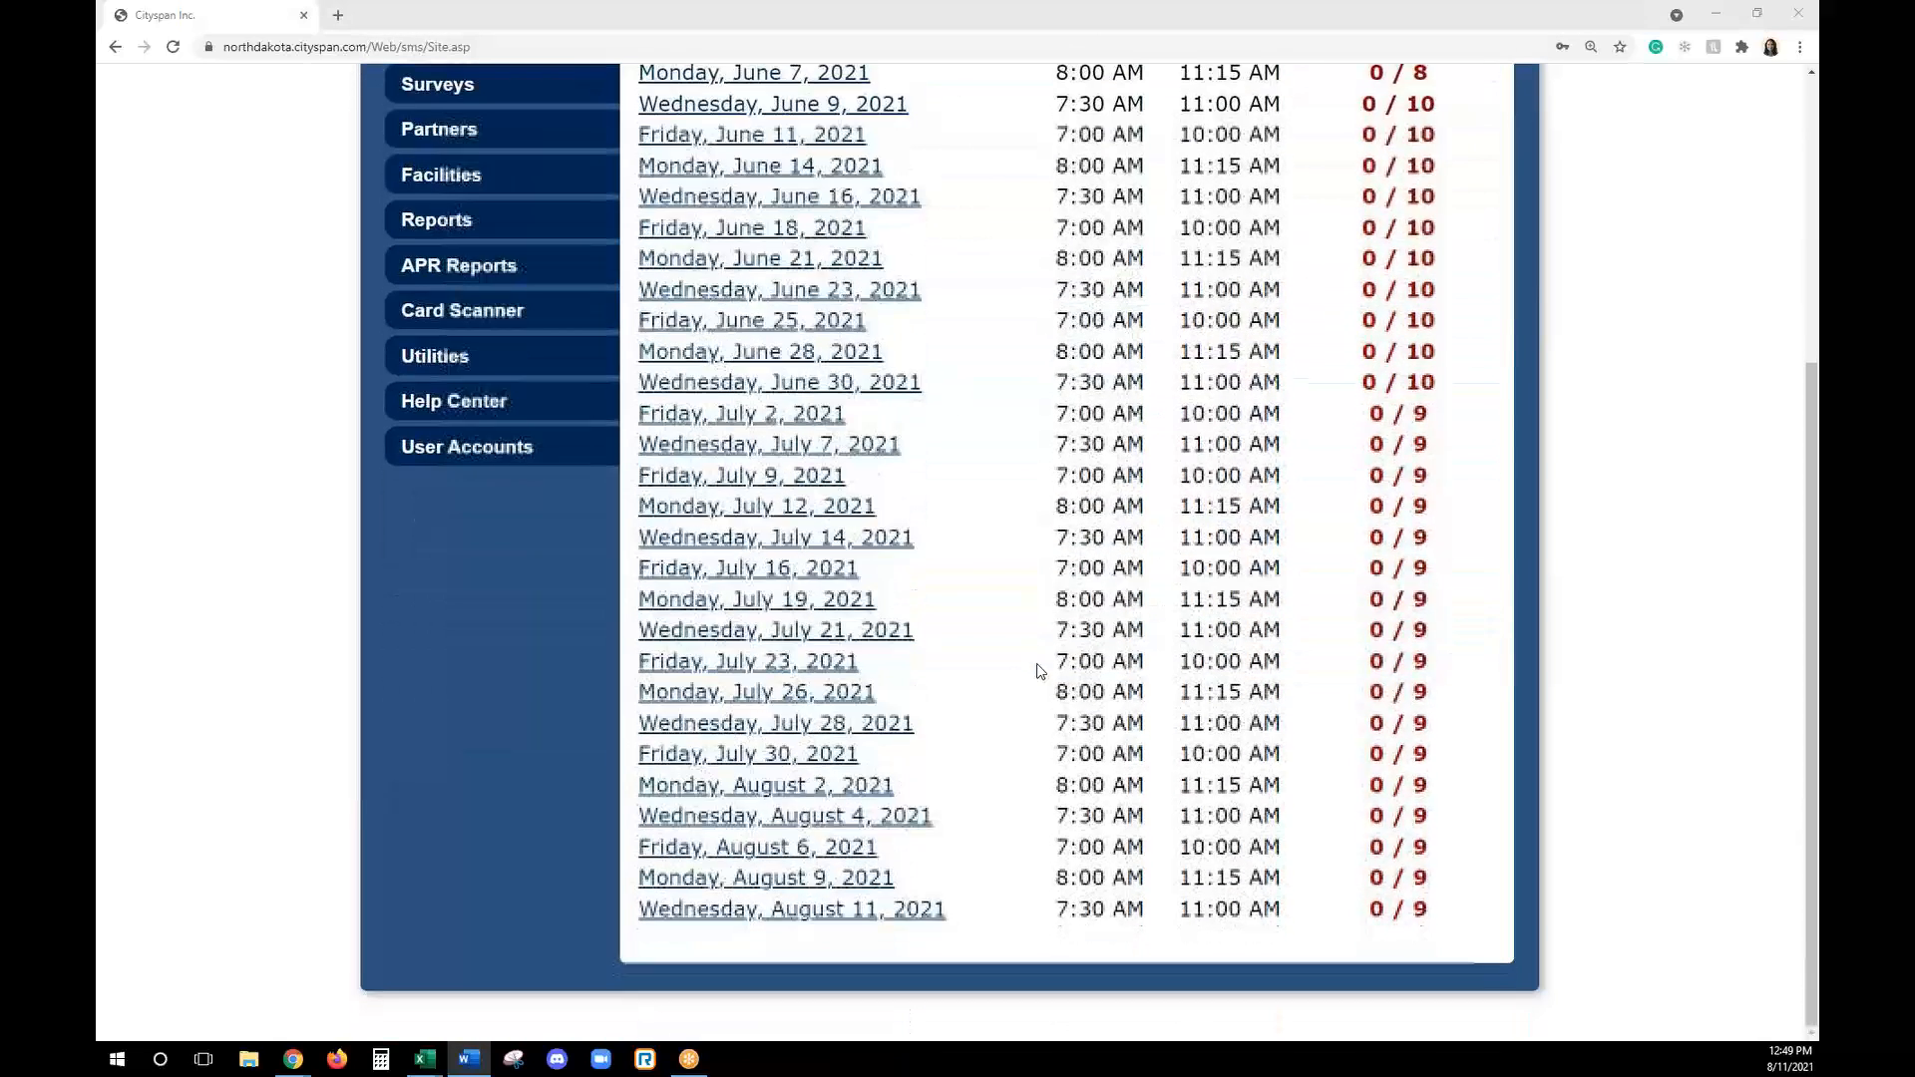
scroll(1037, 671, "up", 3)
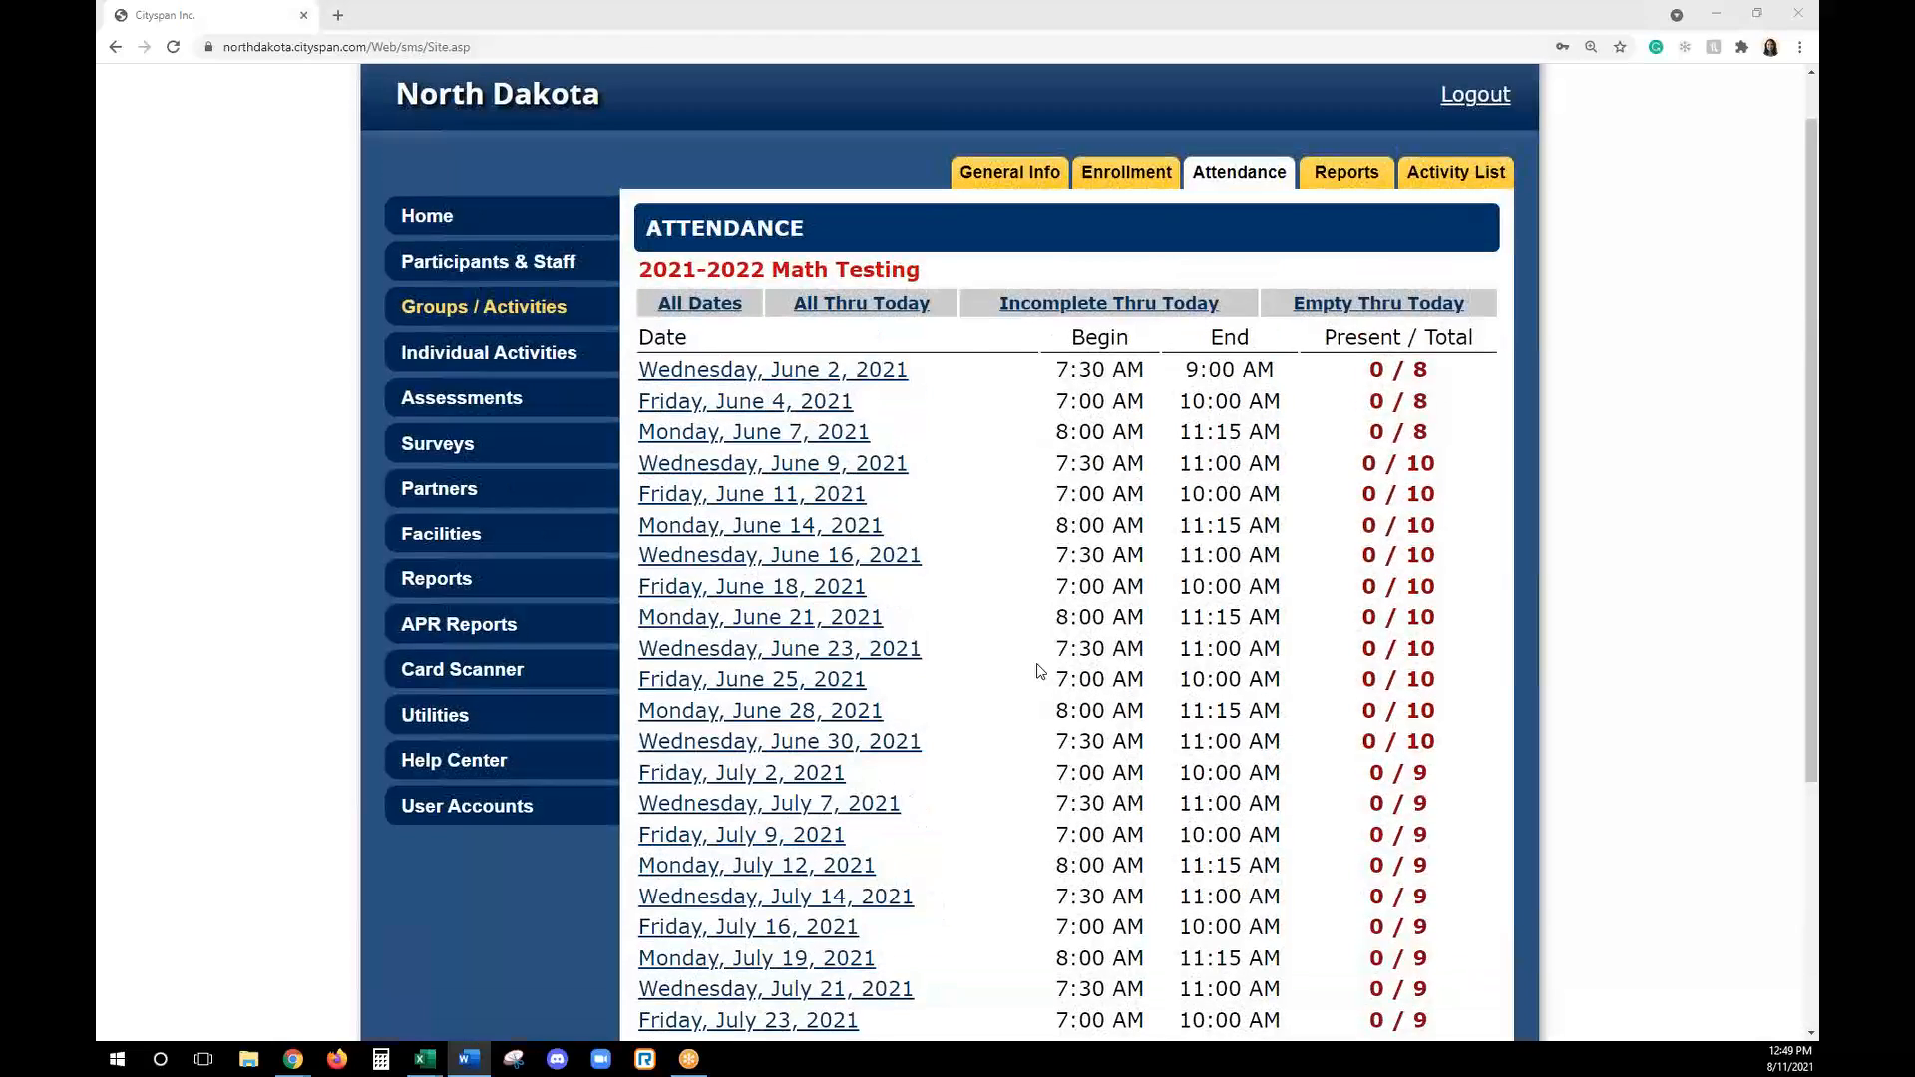
left_click(758, 372)
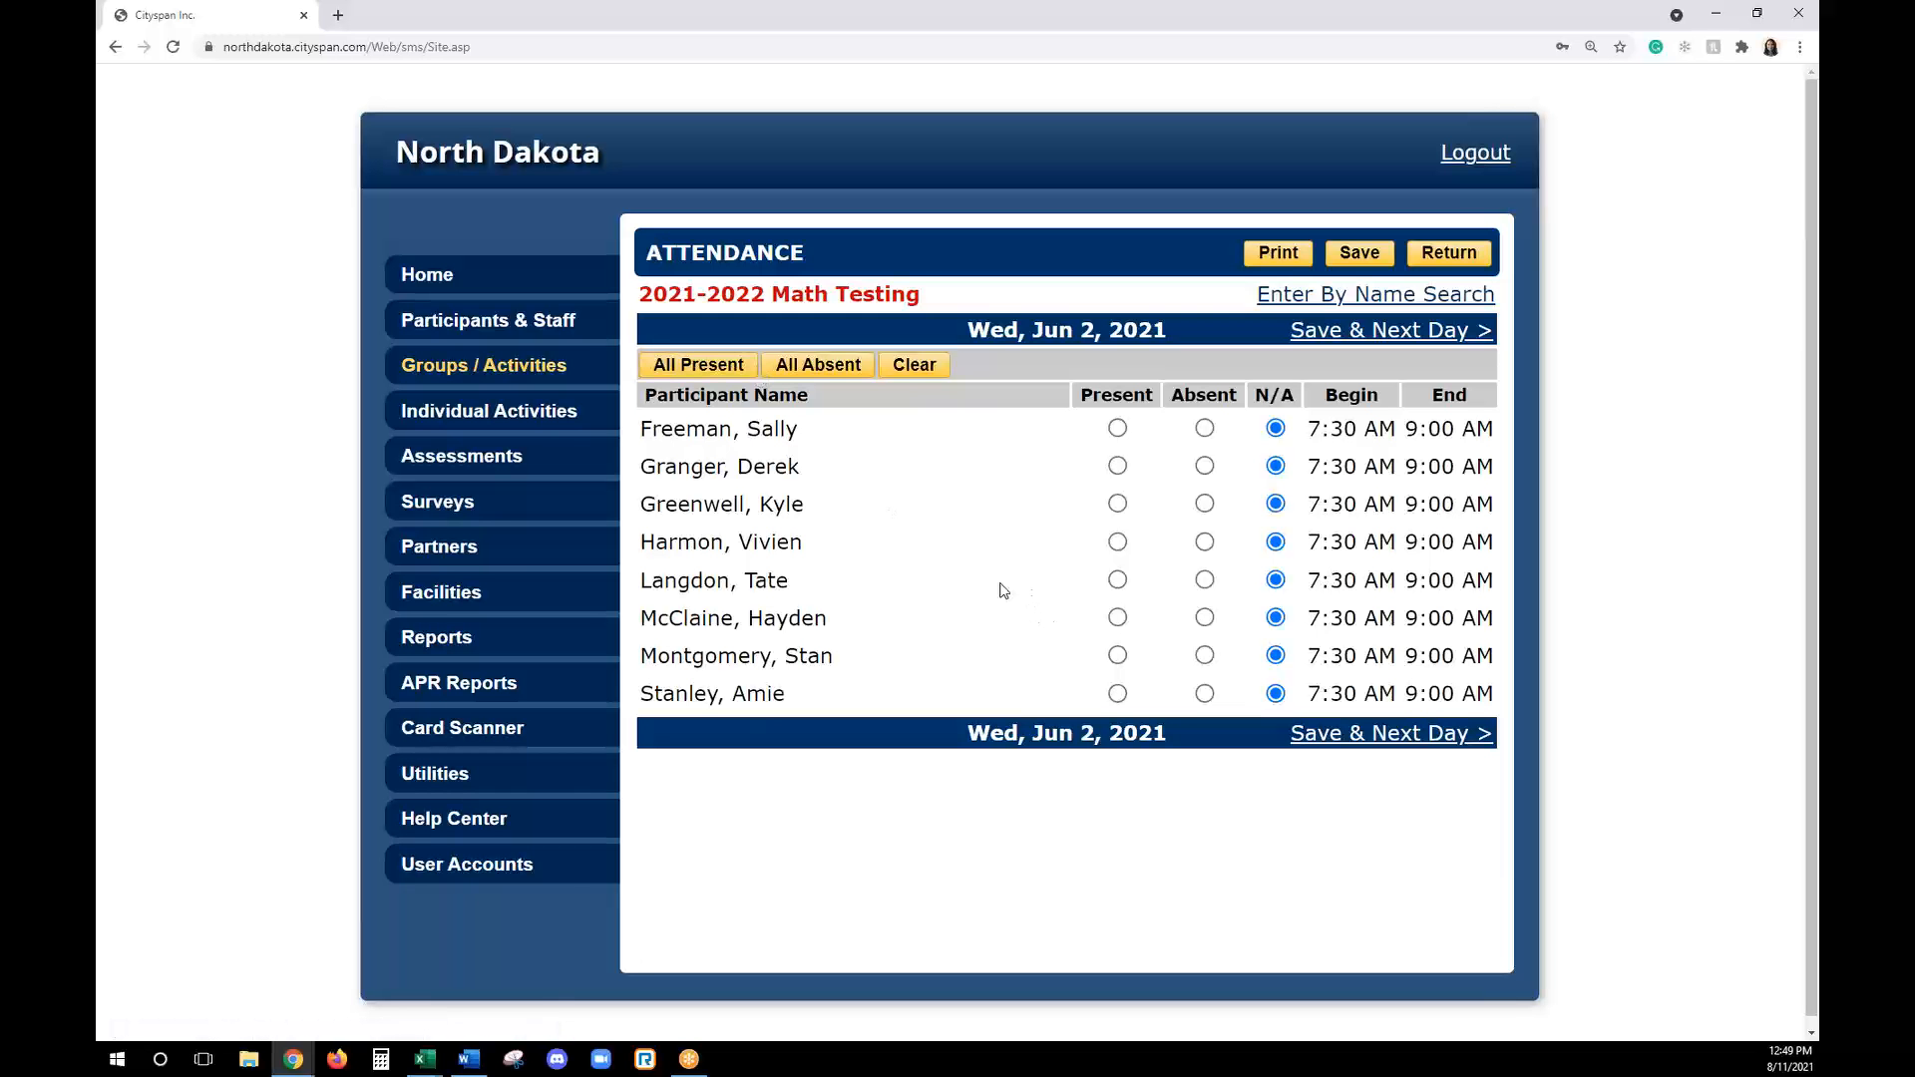
left_click(684, 368)
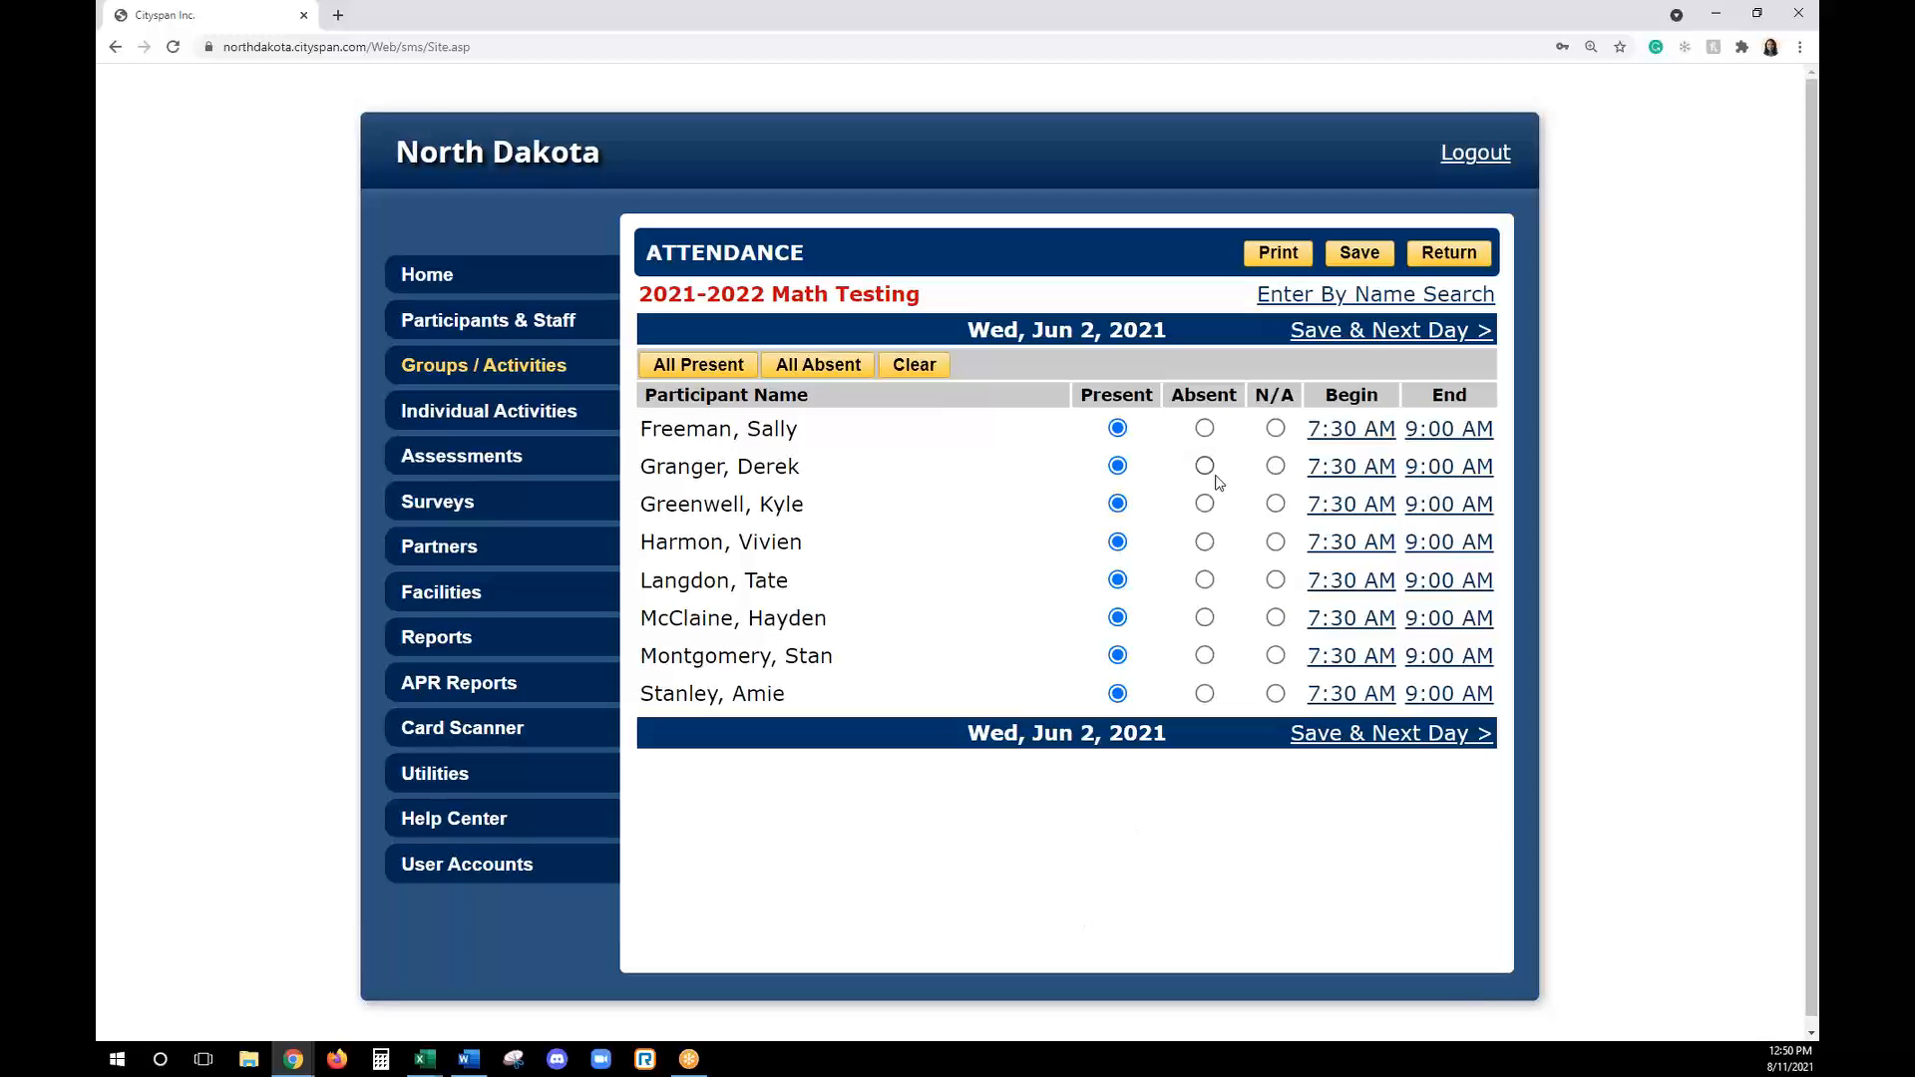
left_click(1205, 466)
left_click(1205, 542)
left_click(1205, 580)
left_click(1429, 332)
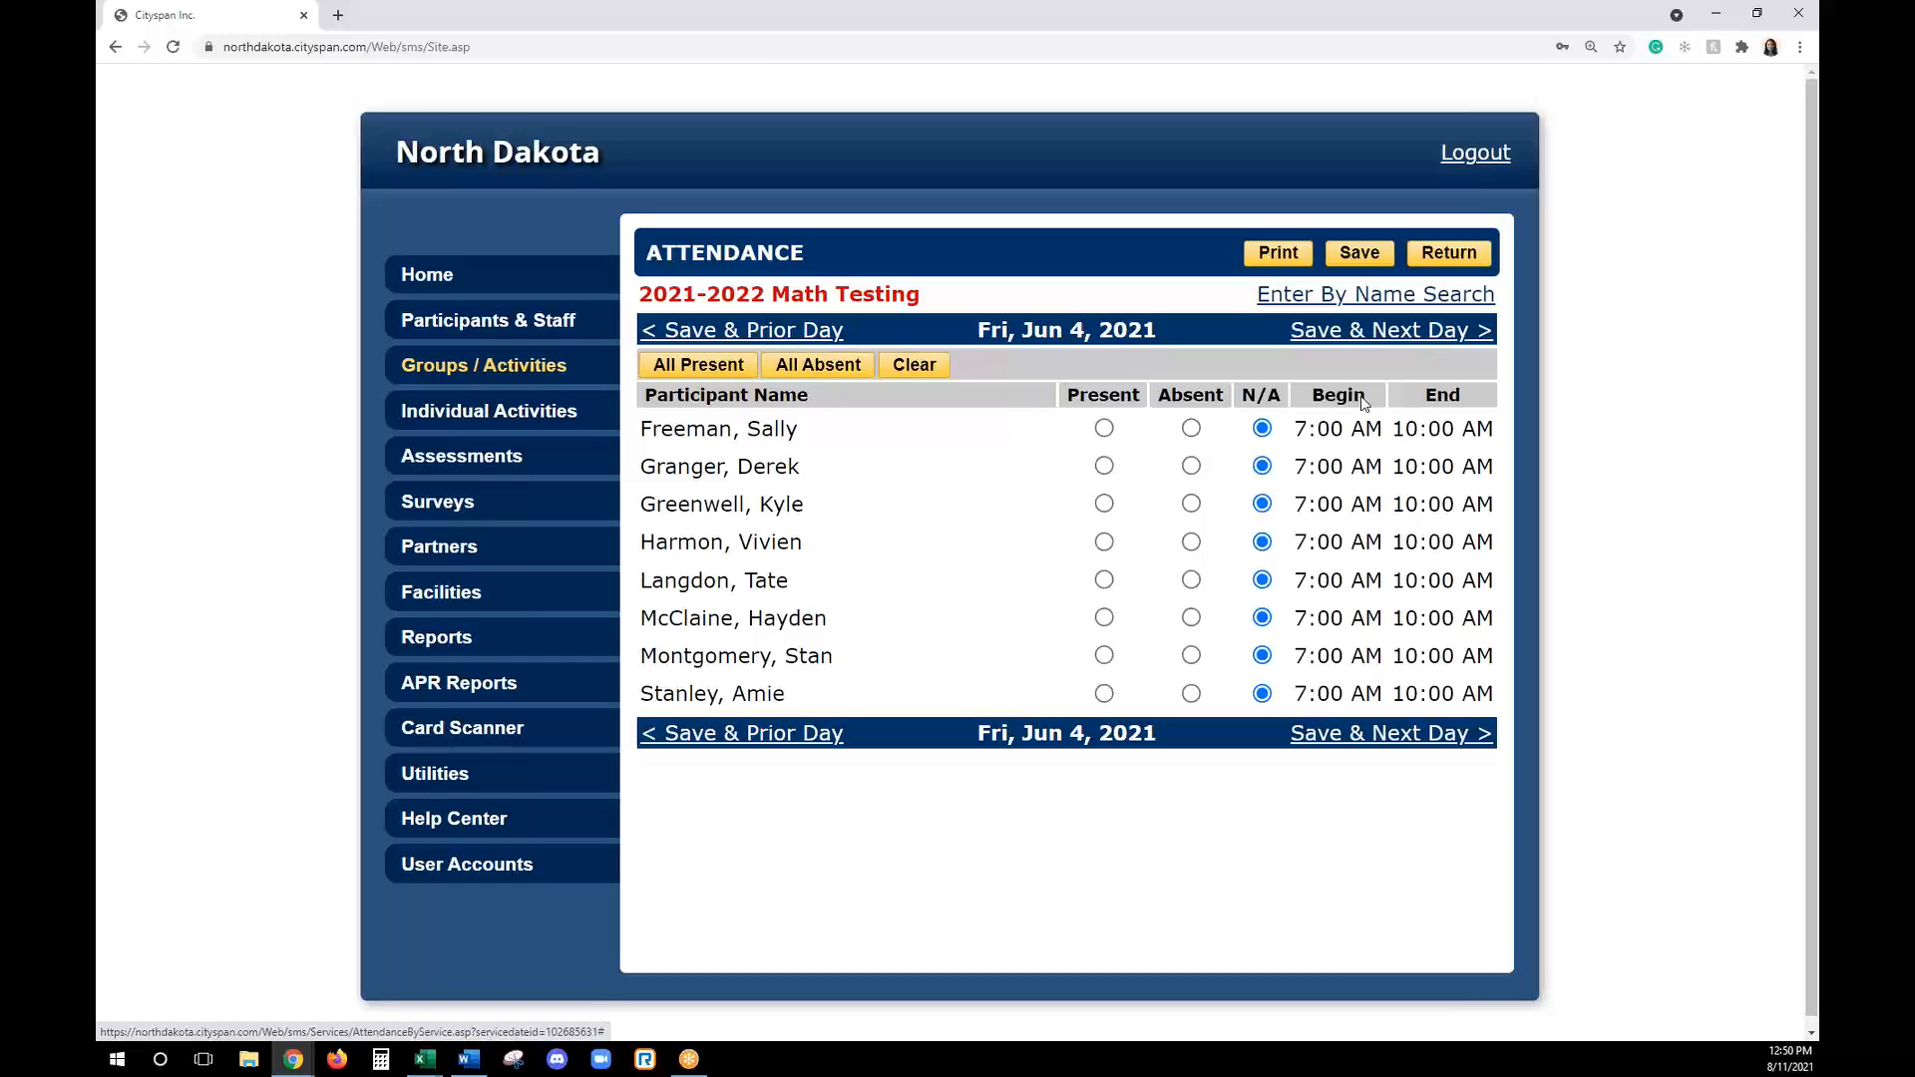
- For June 4, 2021, mark the first, third and fifth participants present and the fourth absent, and return to the attendance list
left_click(1104, 429)
left_click(1104, 504)
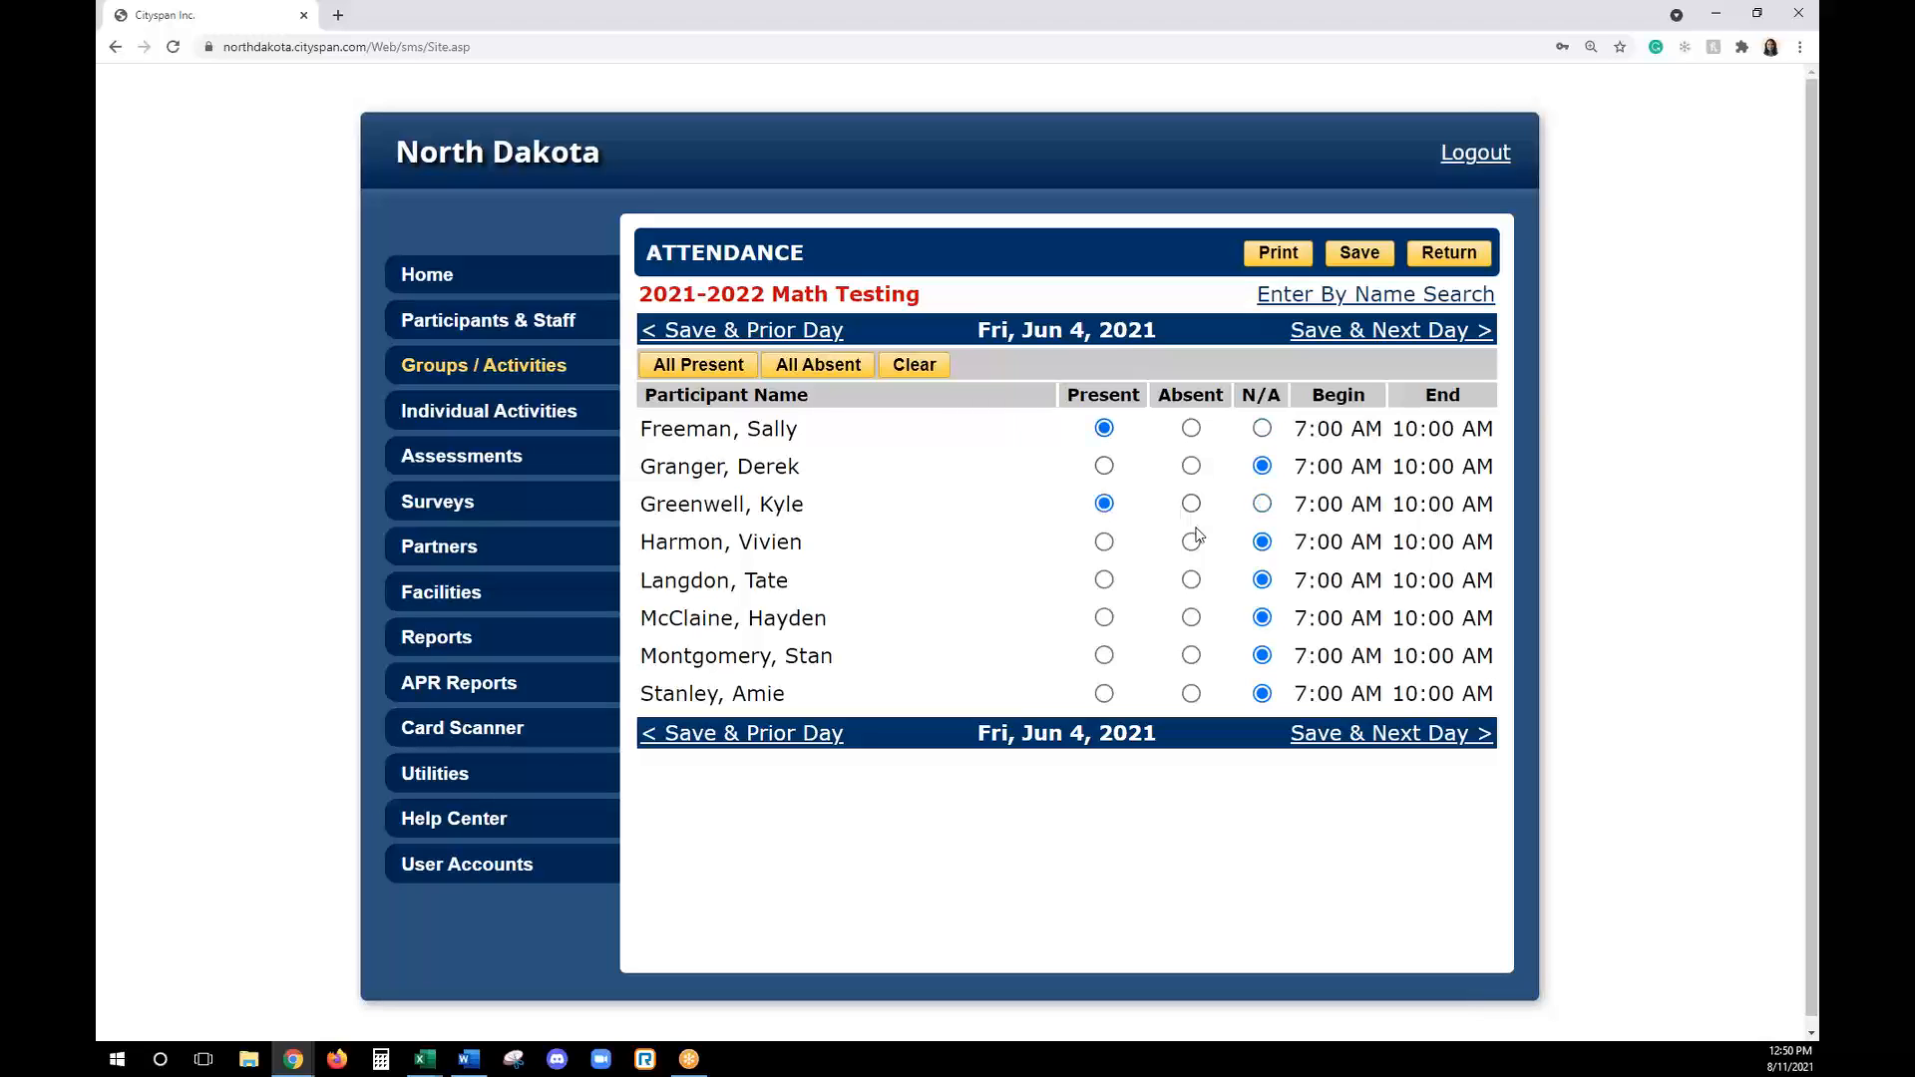
left_click(1191, 541)
left_click(1104, 580)
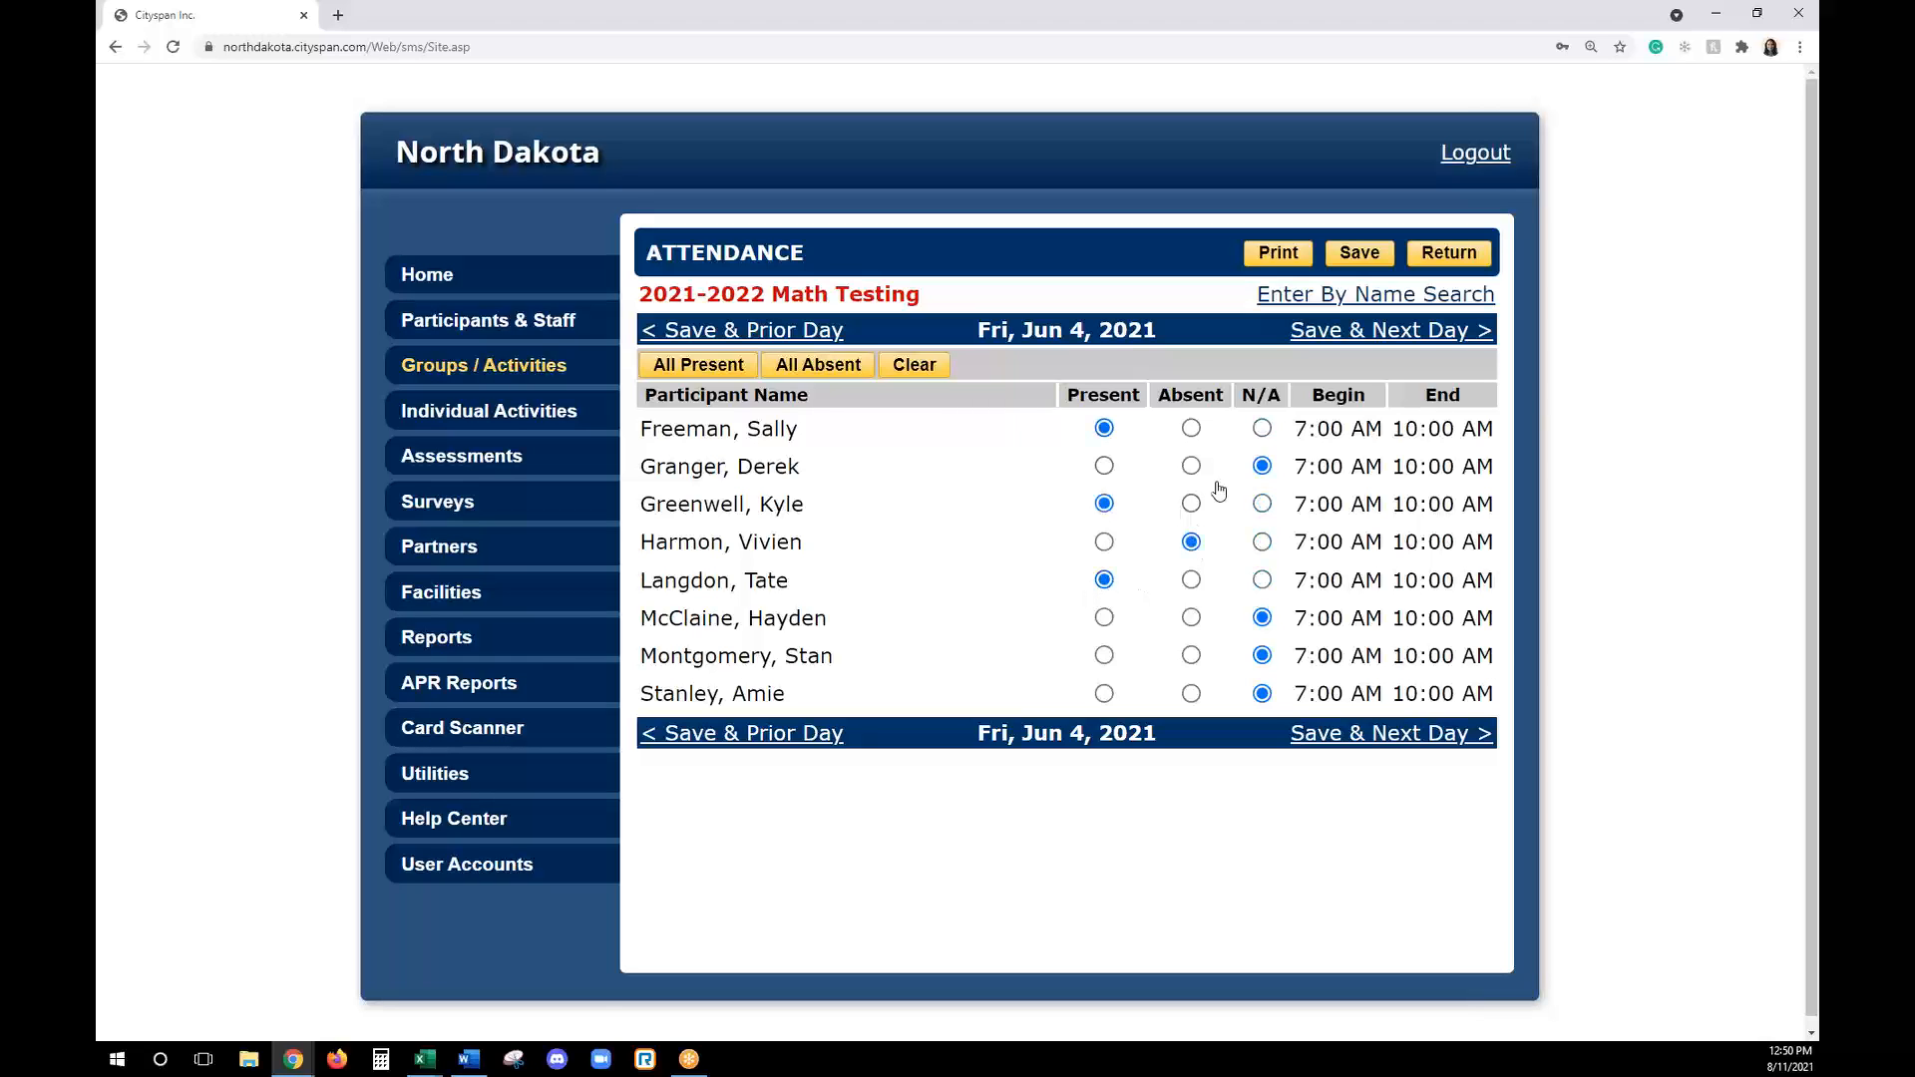
left_click(1477, 243)
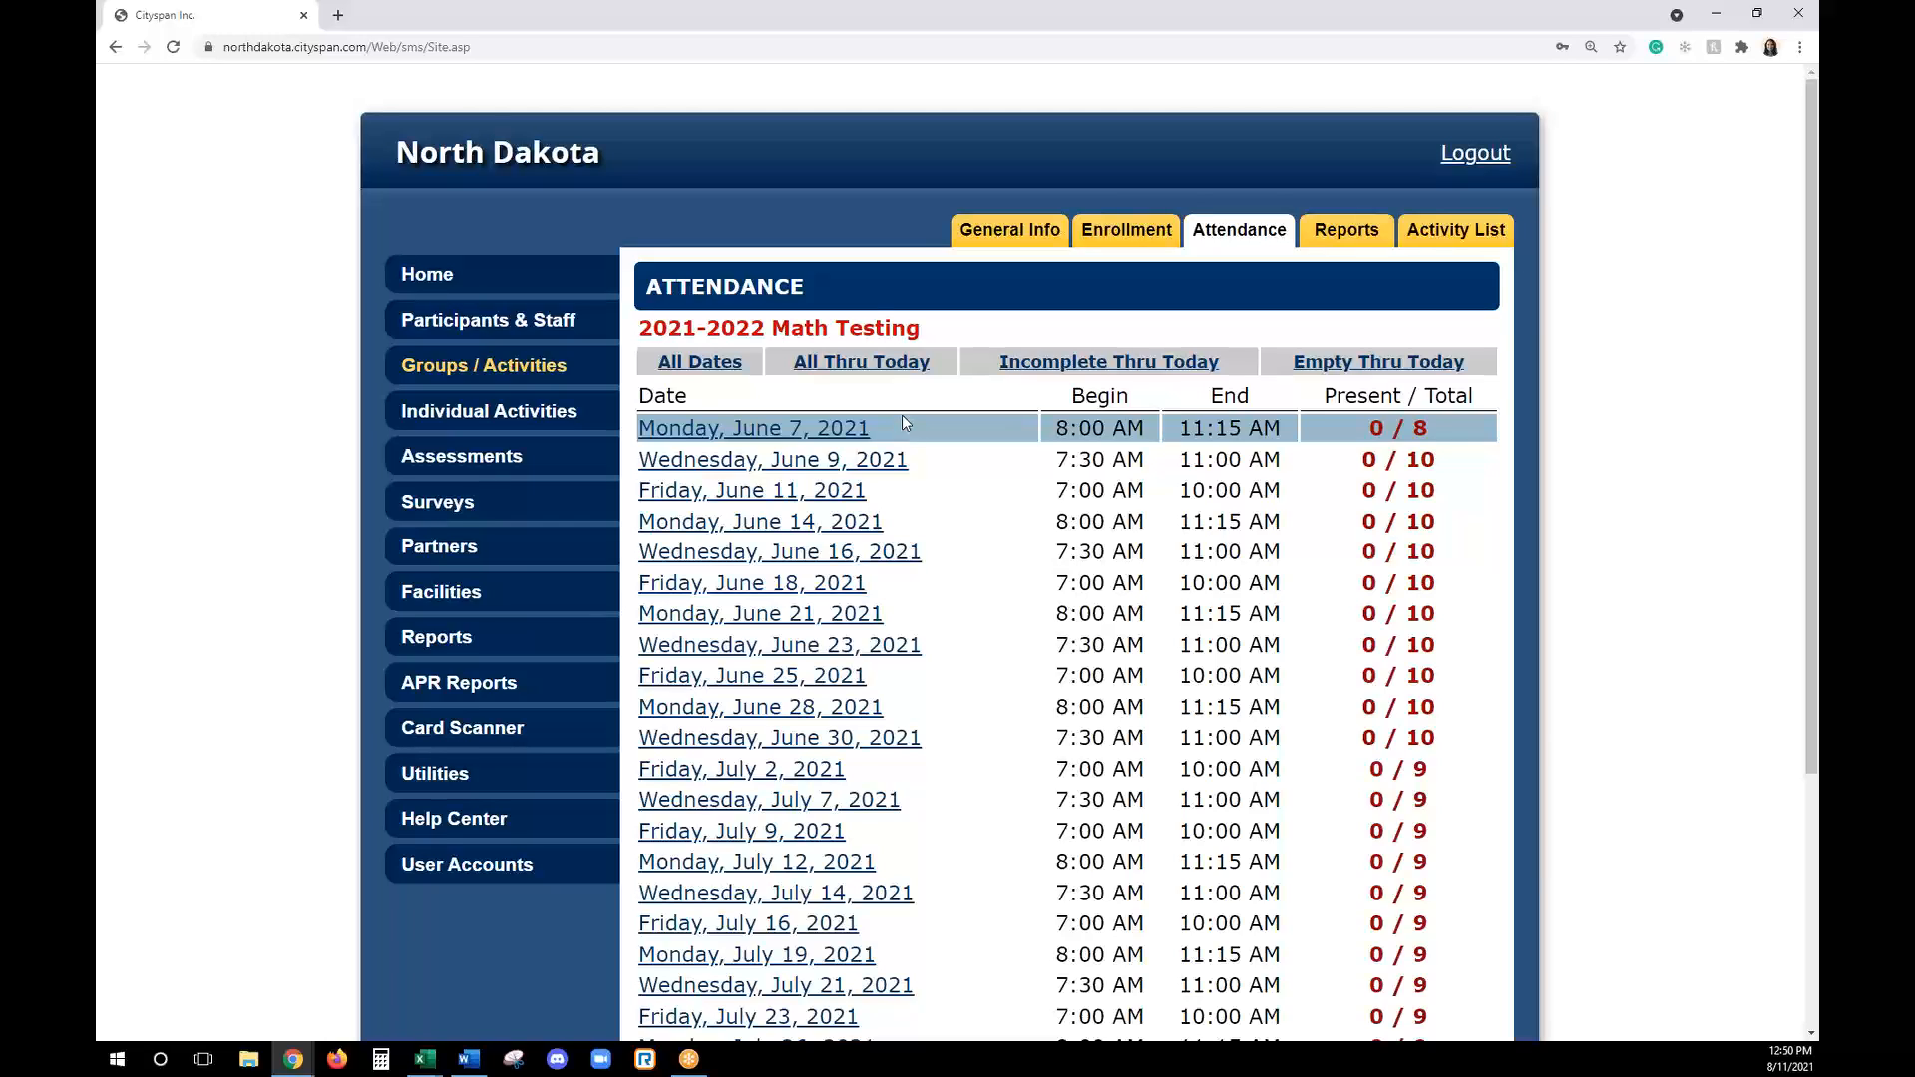
- Show all attendance dates, reopen June 4, 2021, mark the four N/A participants present, and go back to the default attendance list
left_click(720, 367)
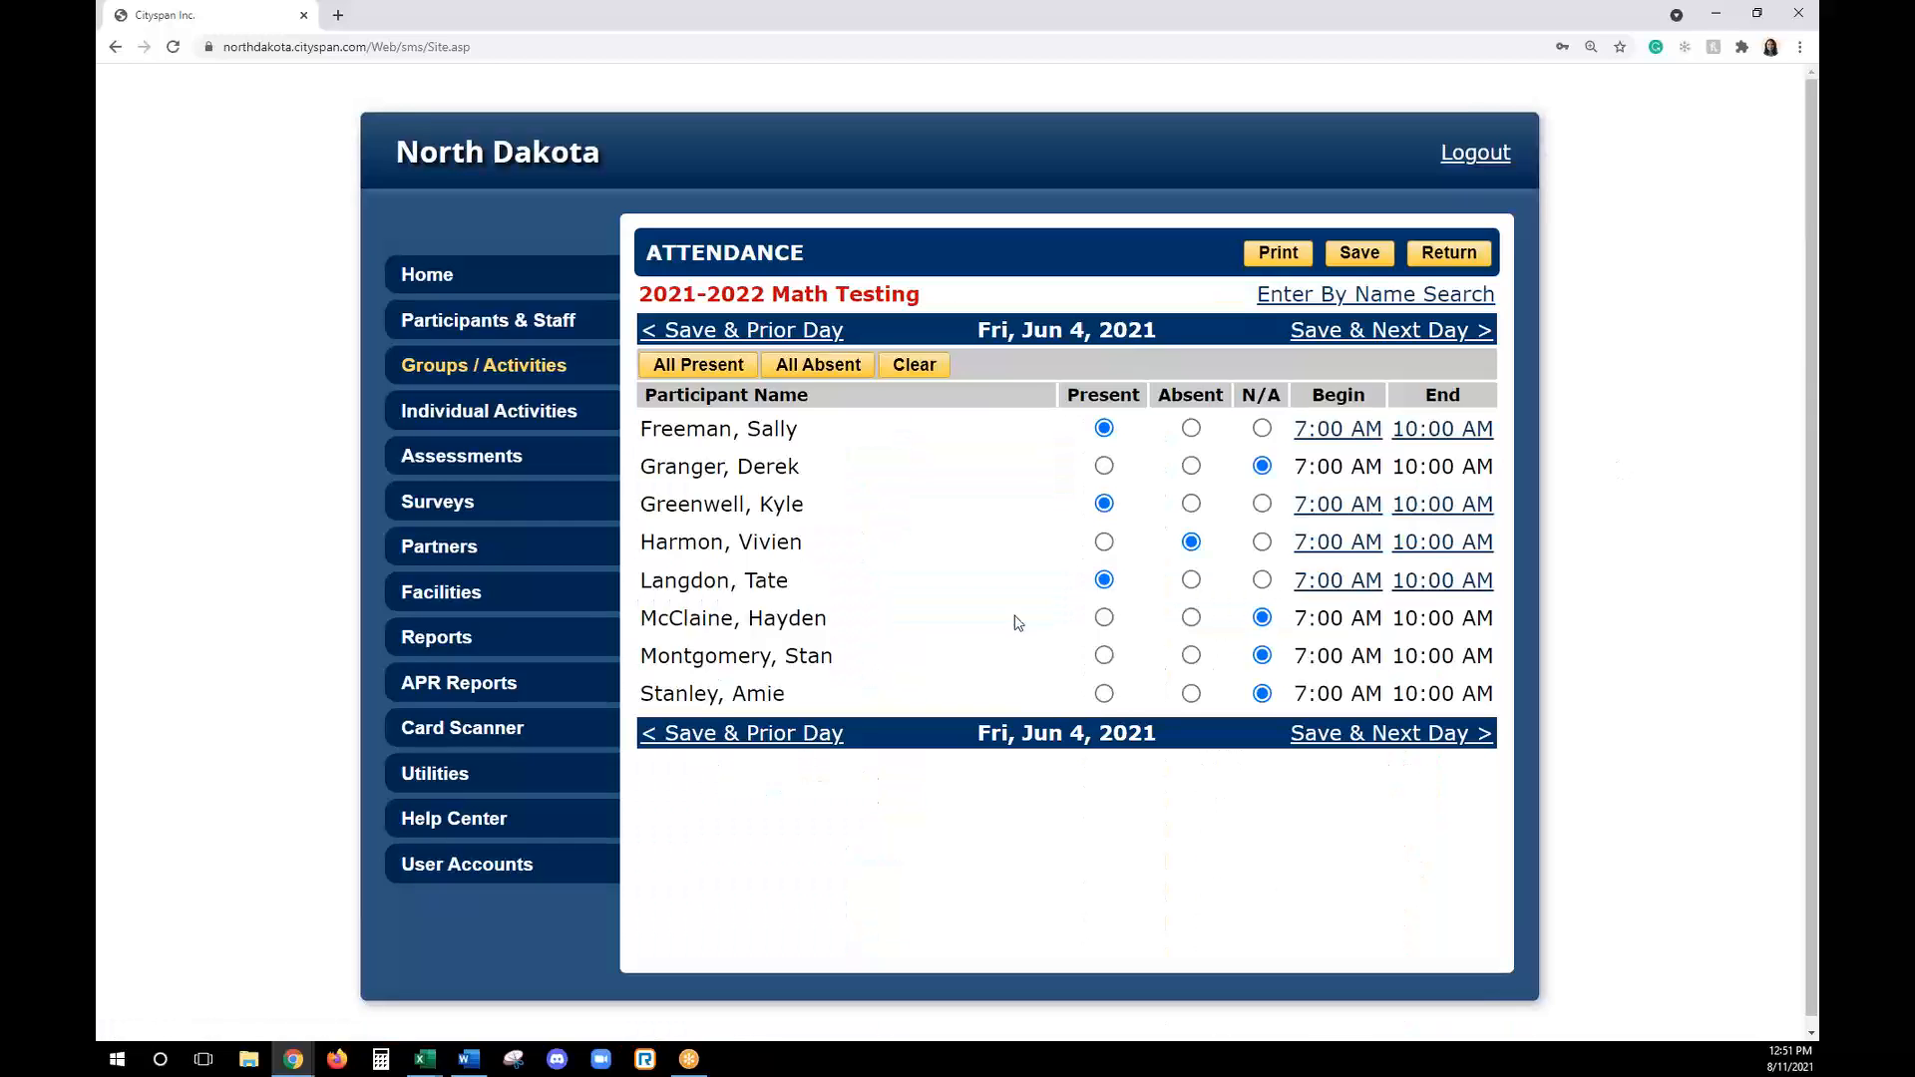
left_click(1104, 465)
left_click(1105, 617)
left_click(1104, 693)
left_click(1104, 656)
left_click(1436, 255)
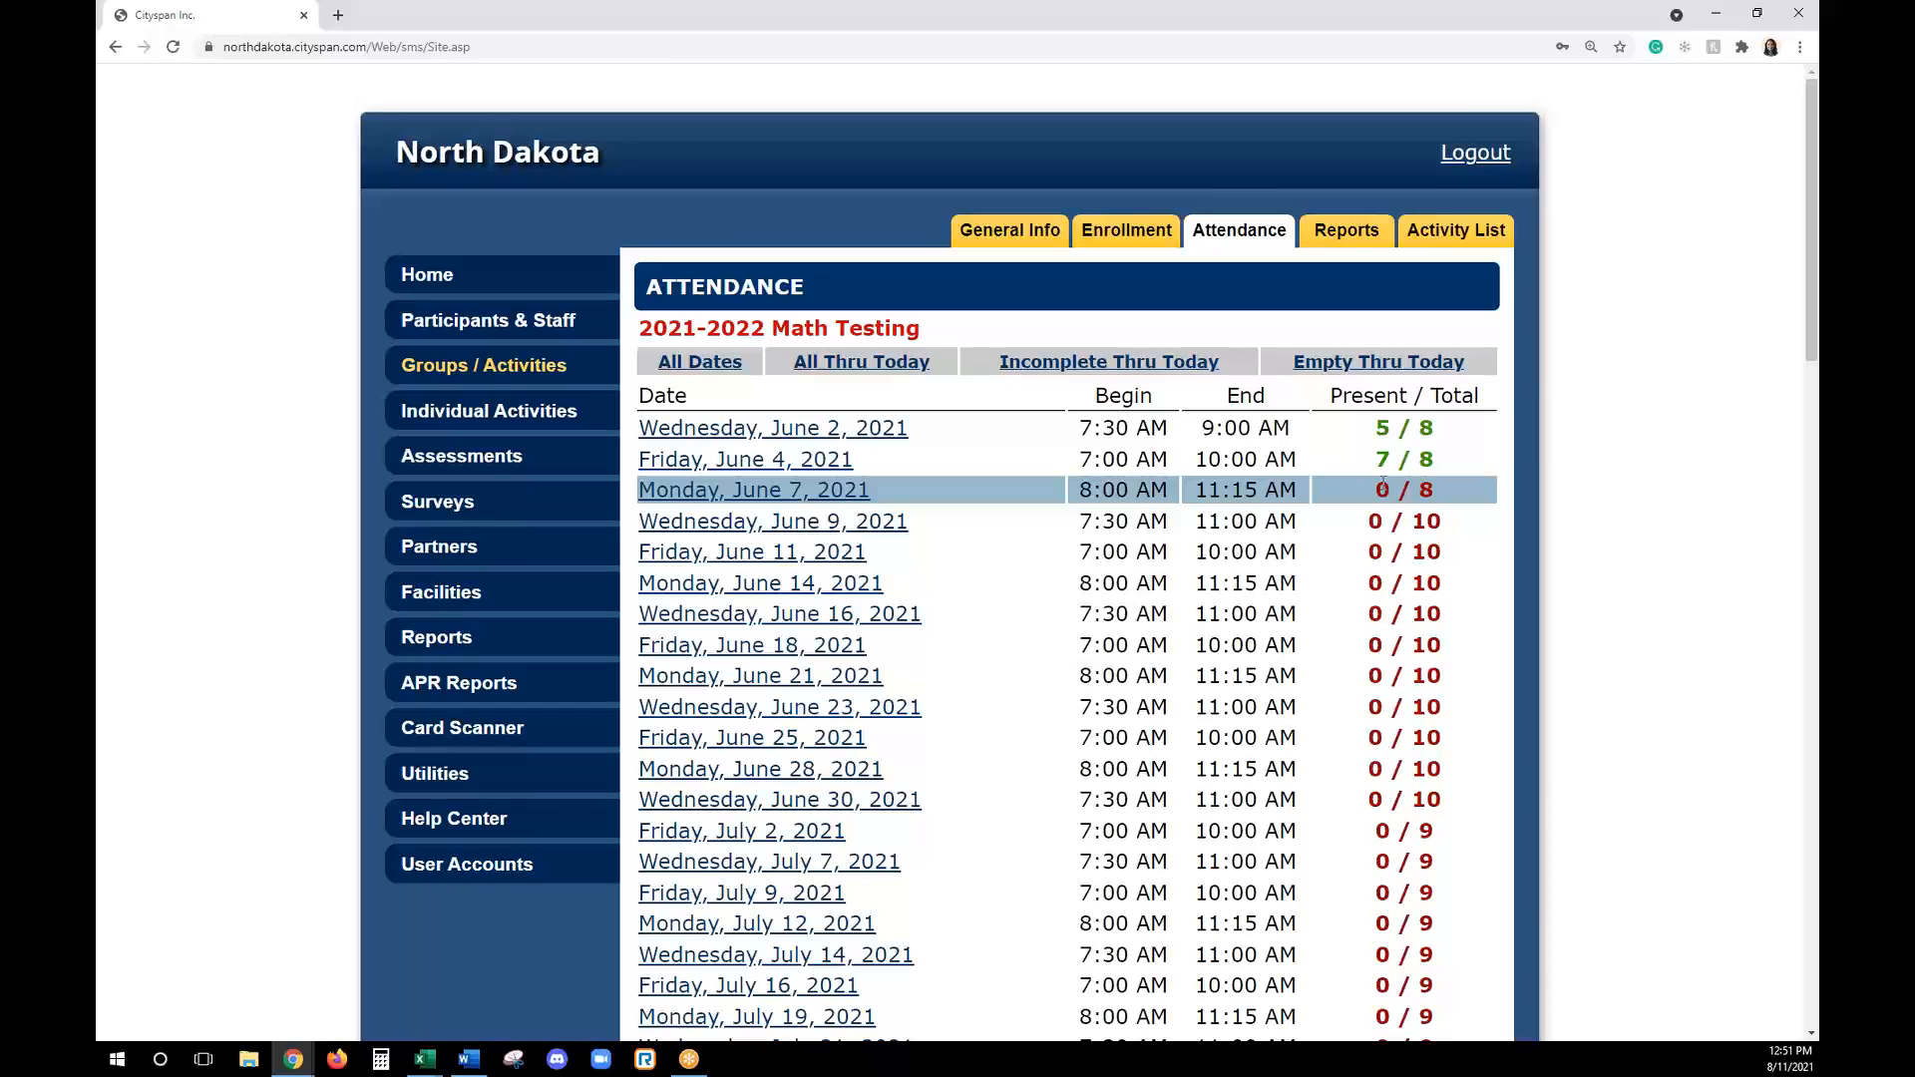
left_click(1248, 232)
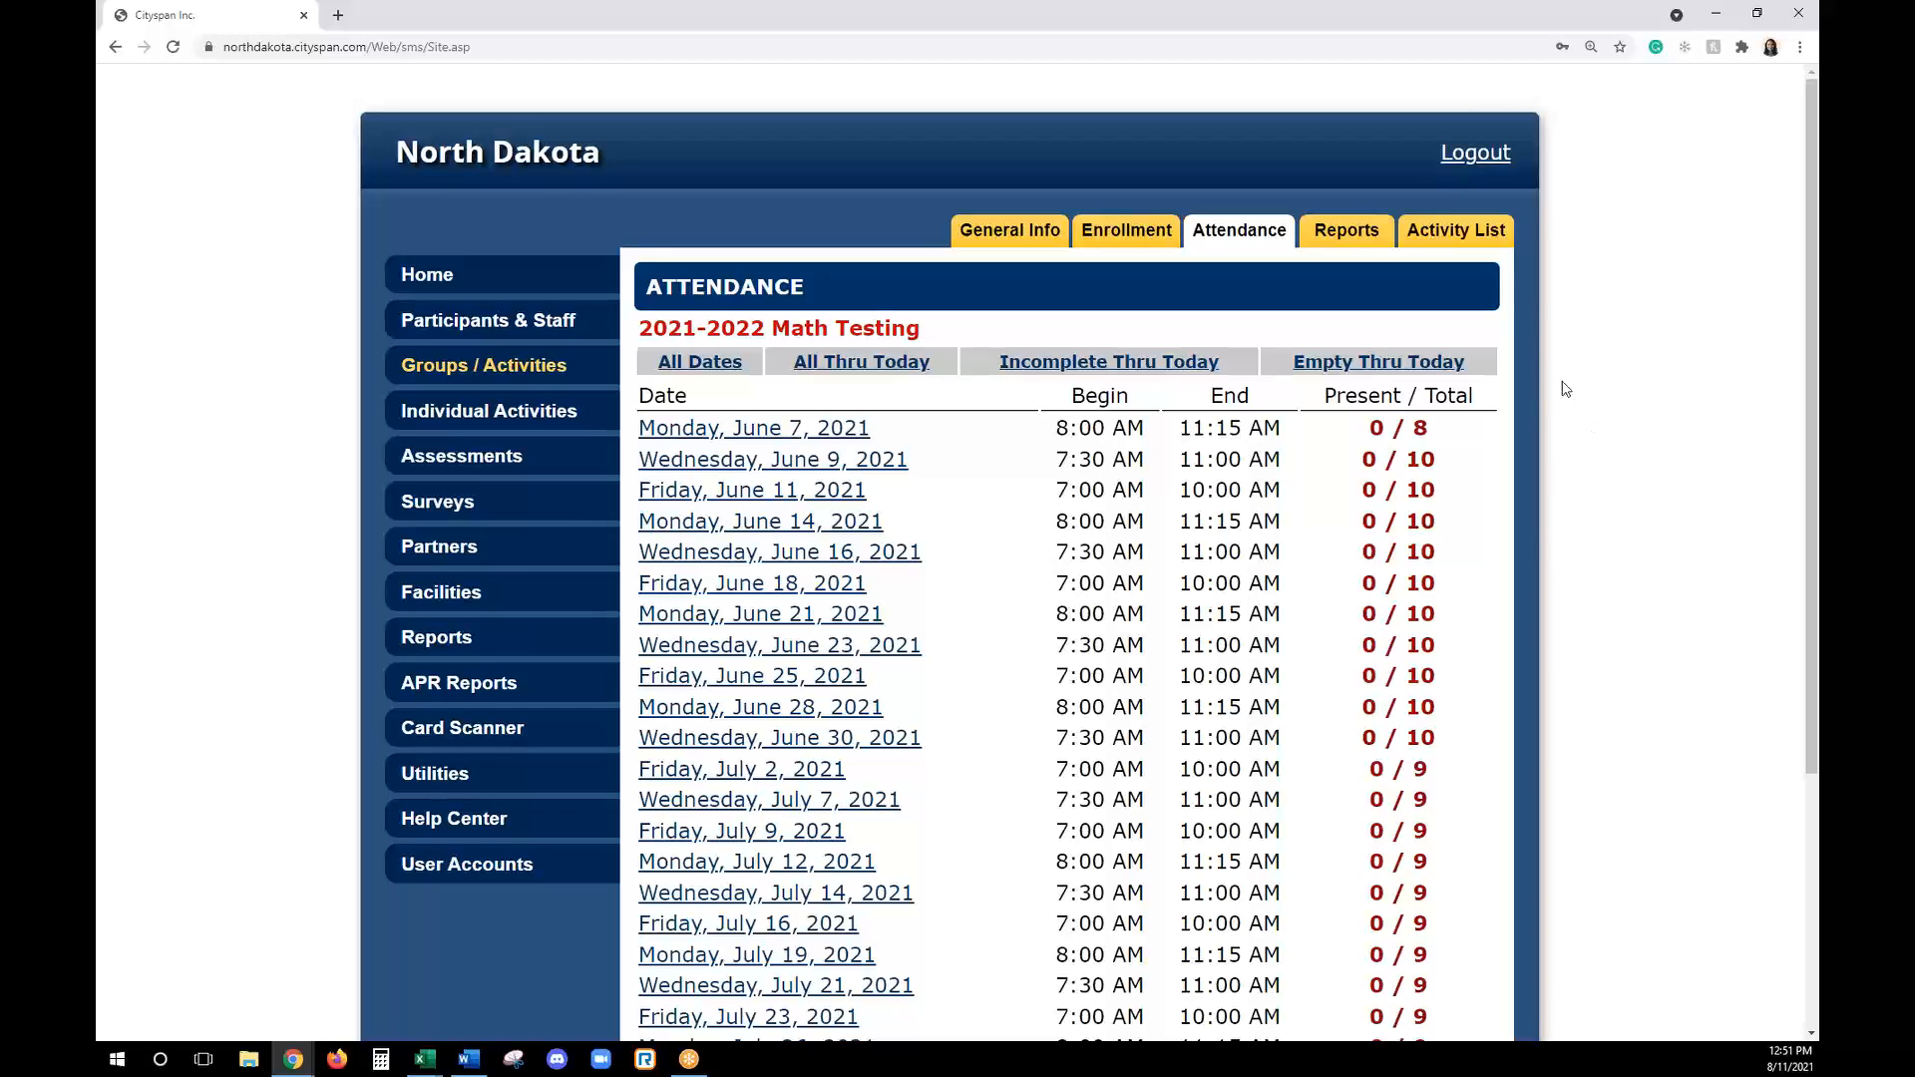
- Generate the Enrollment report for the 2021-2022 Math Testing activity, view it, and return to the activity's report list
left_click(1340, 246)
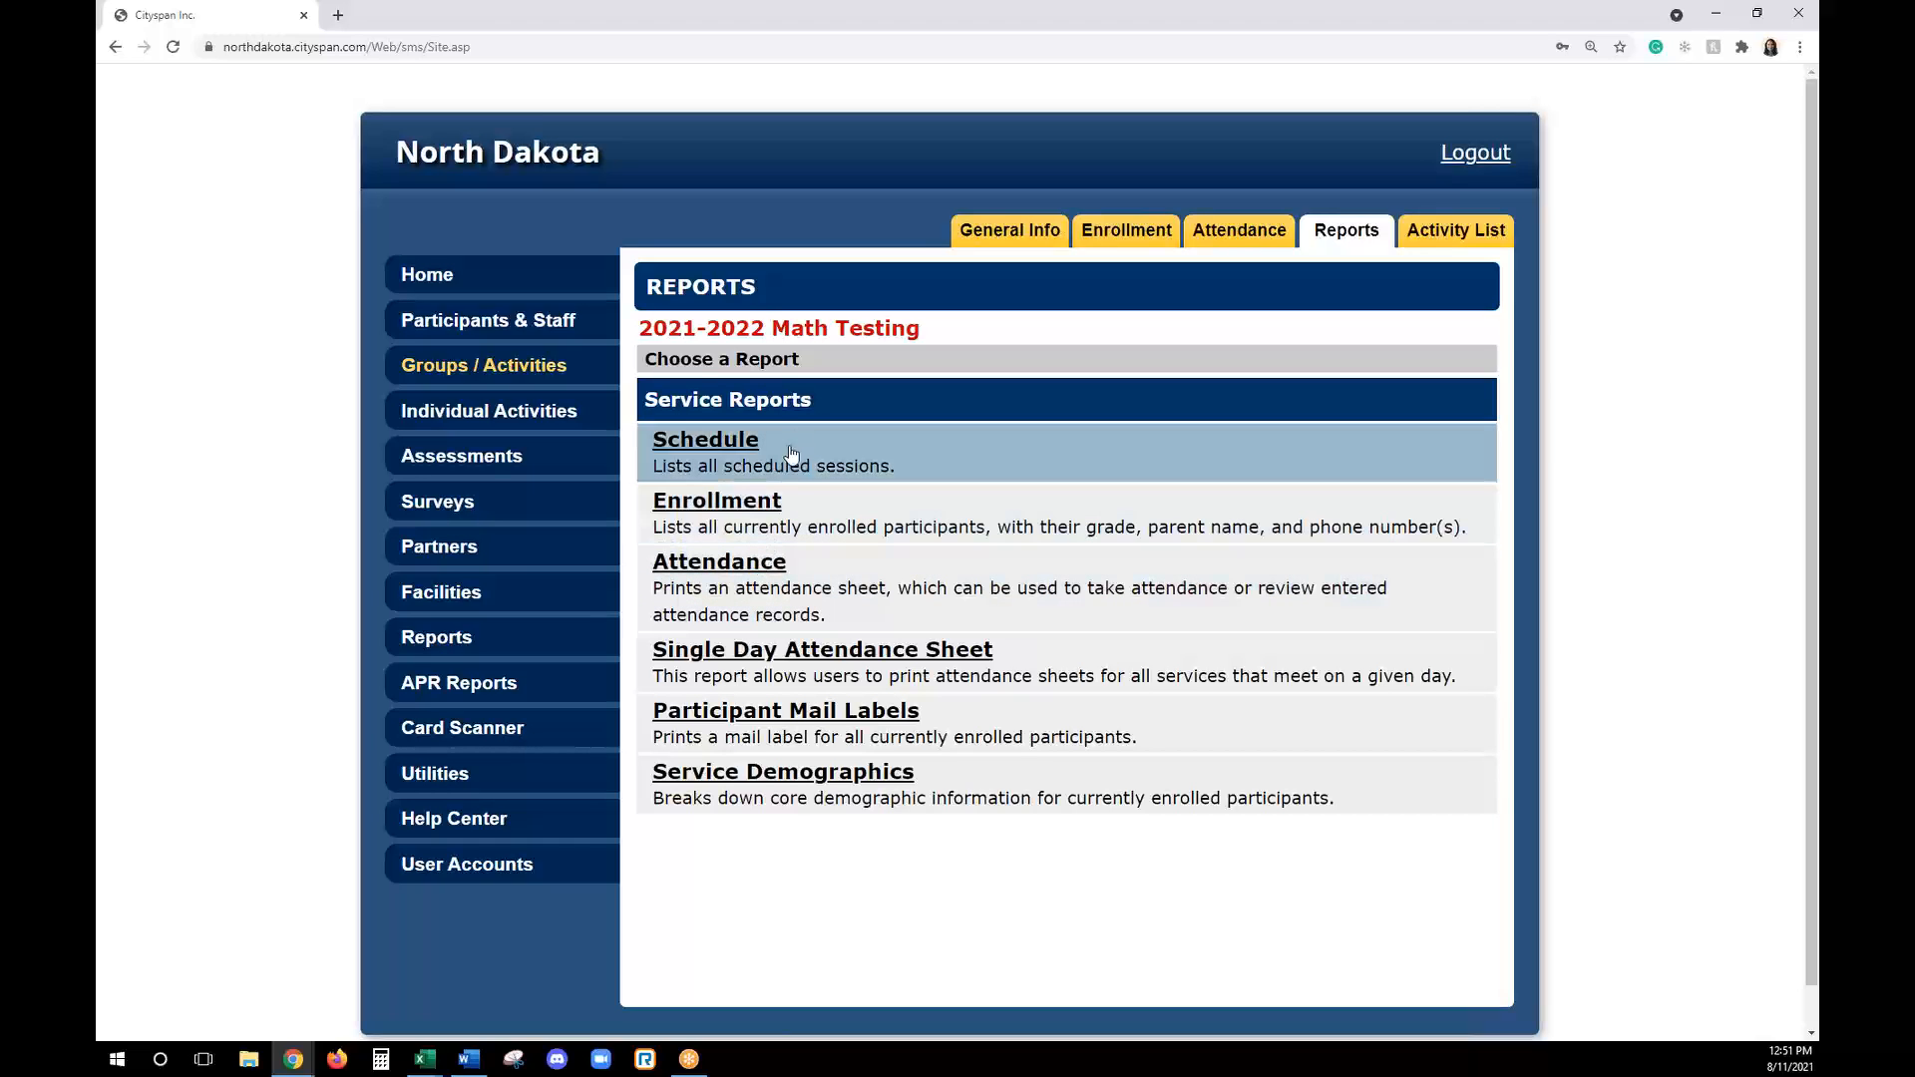
left_click(1242, 511)
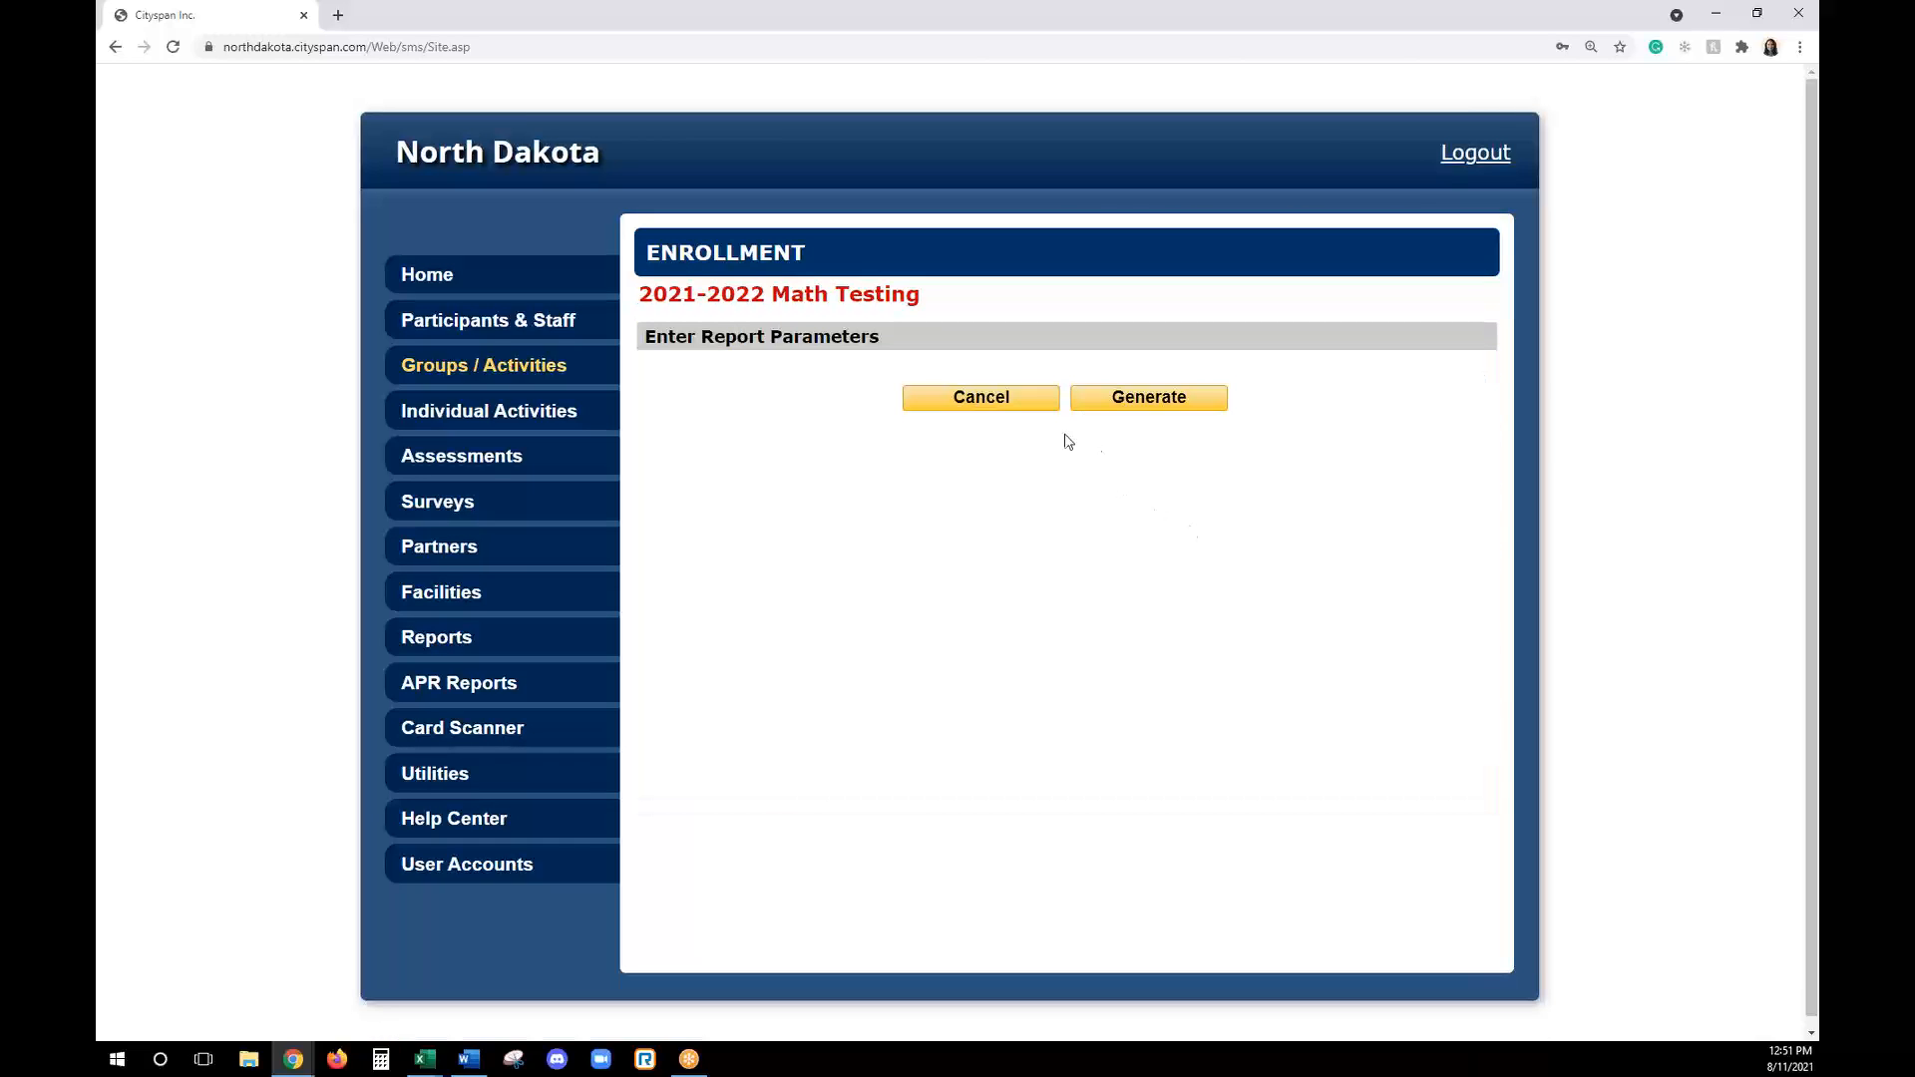
left_click(1138, 398)
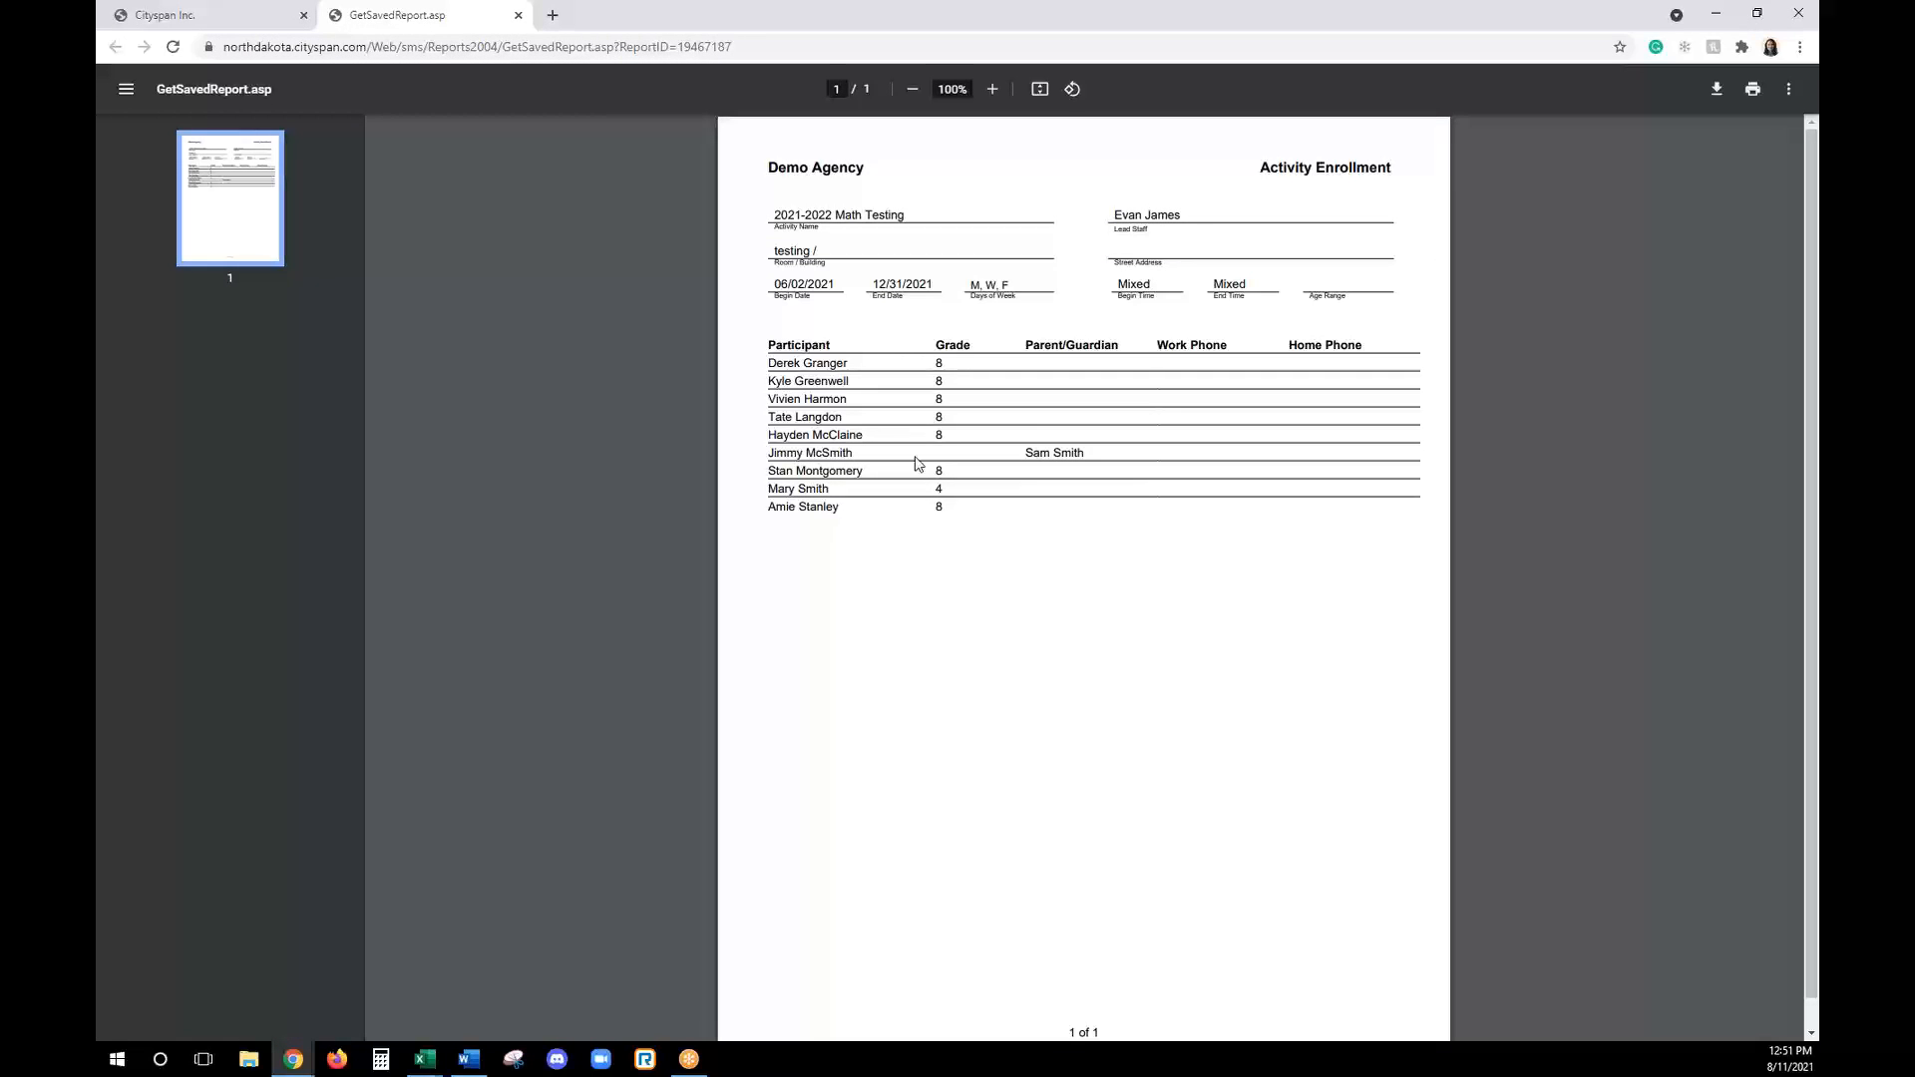
left_click(271, 16)
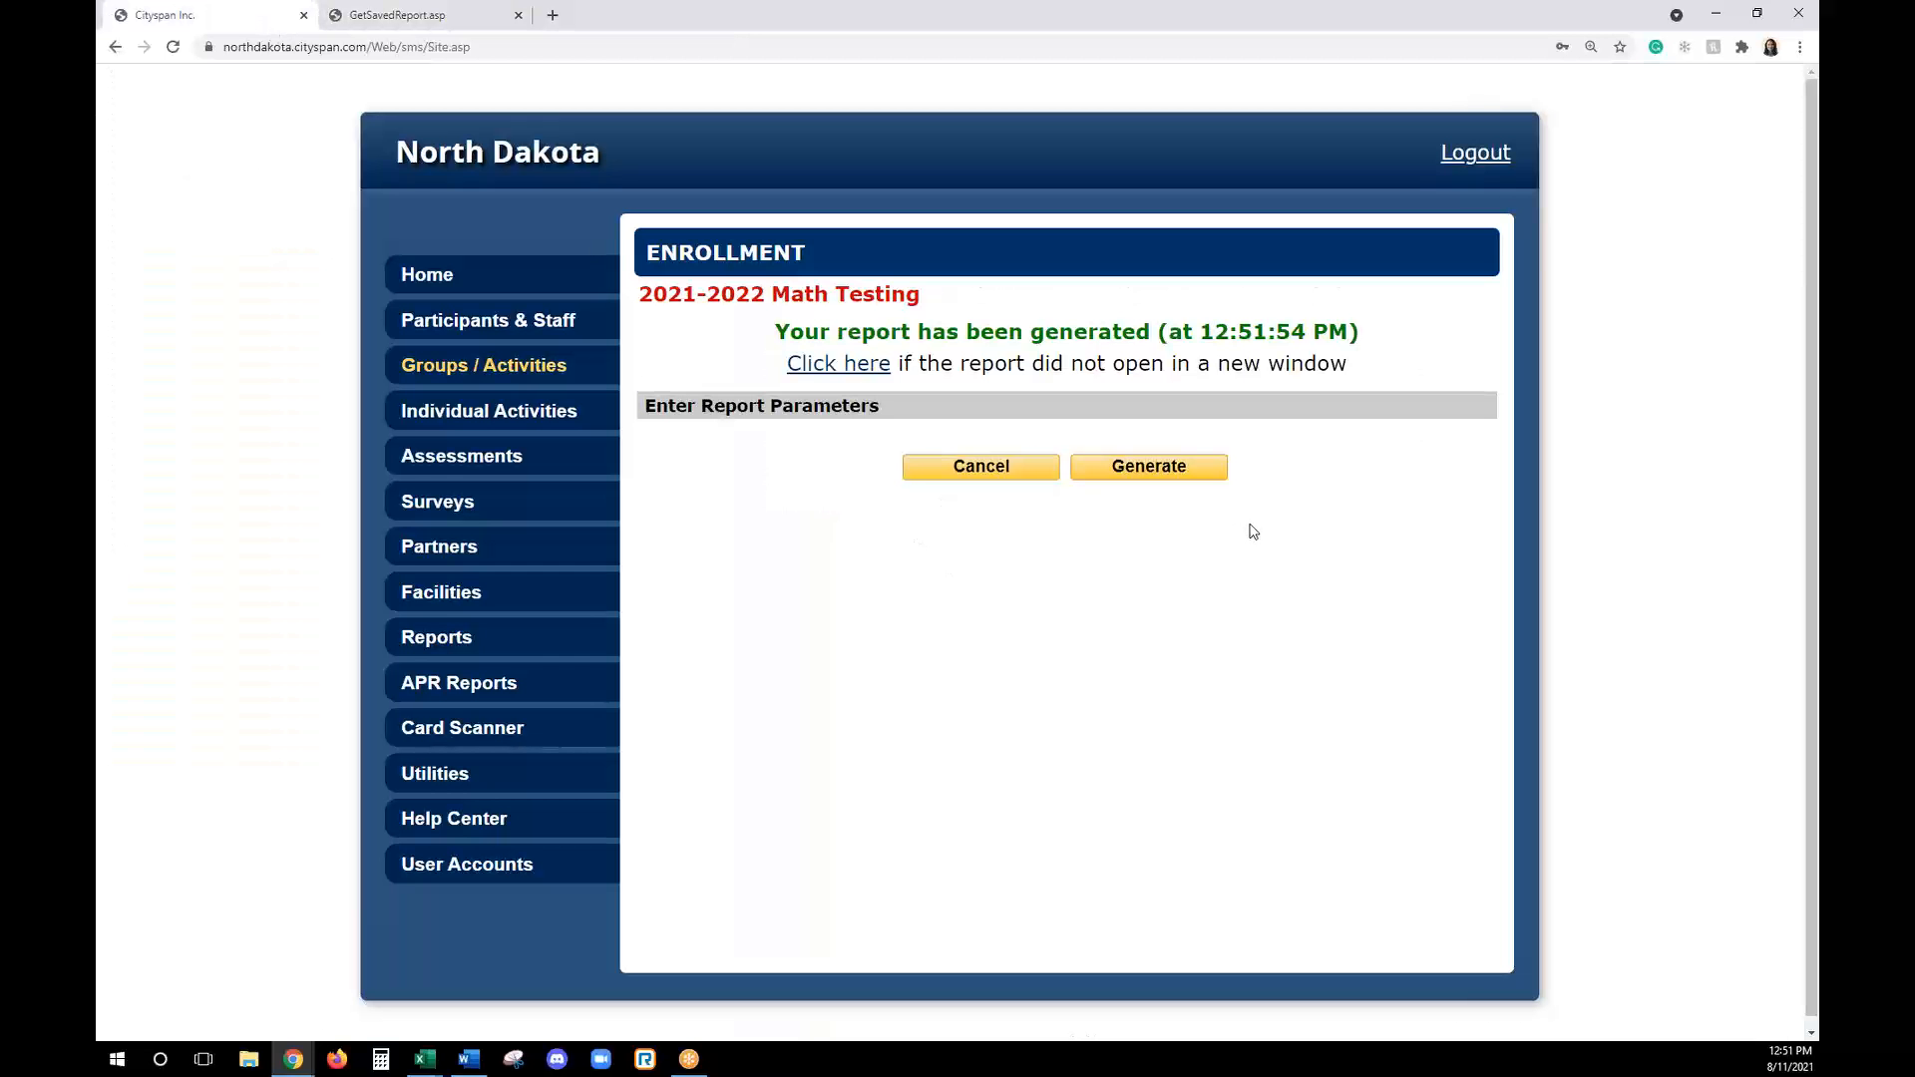
left_click(964, 471)
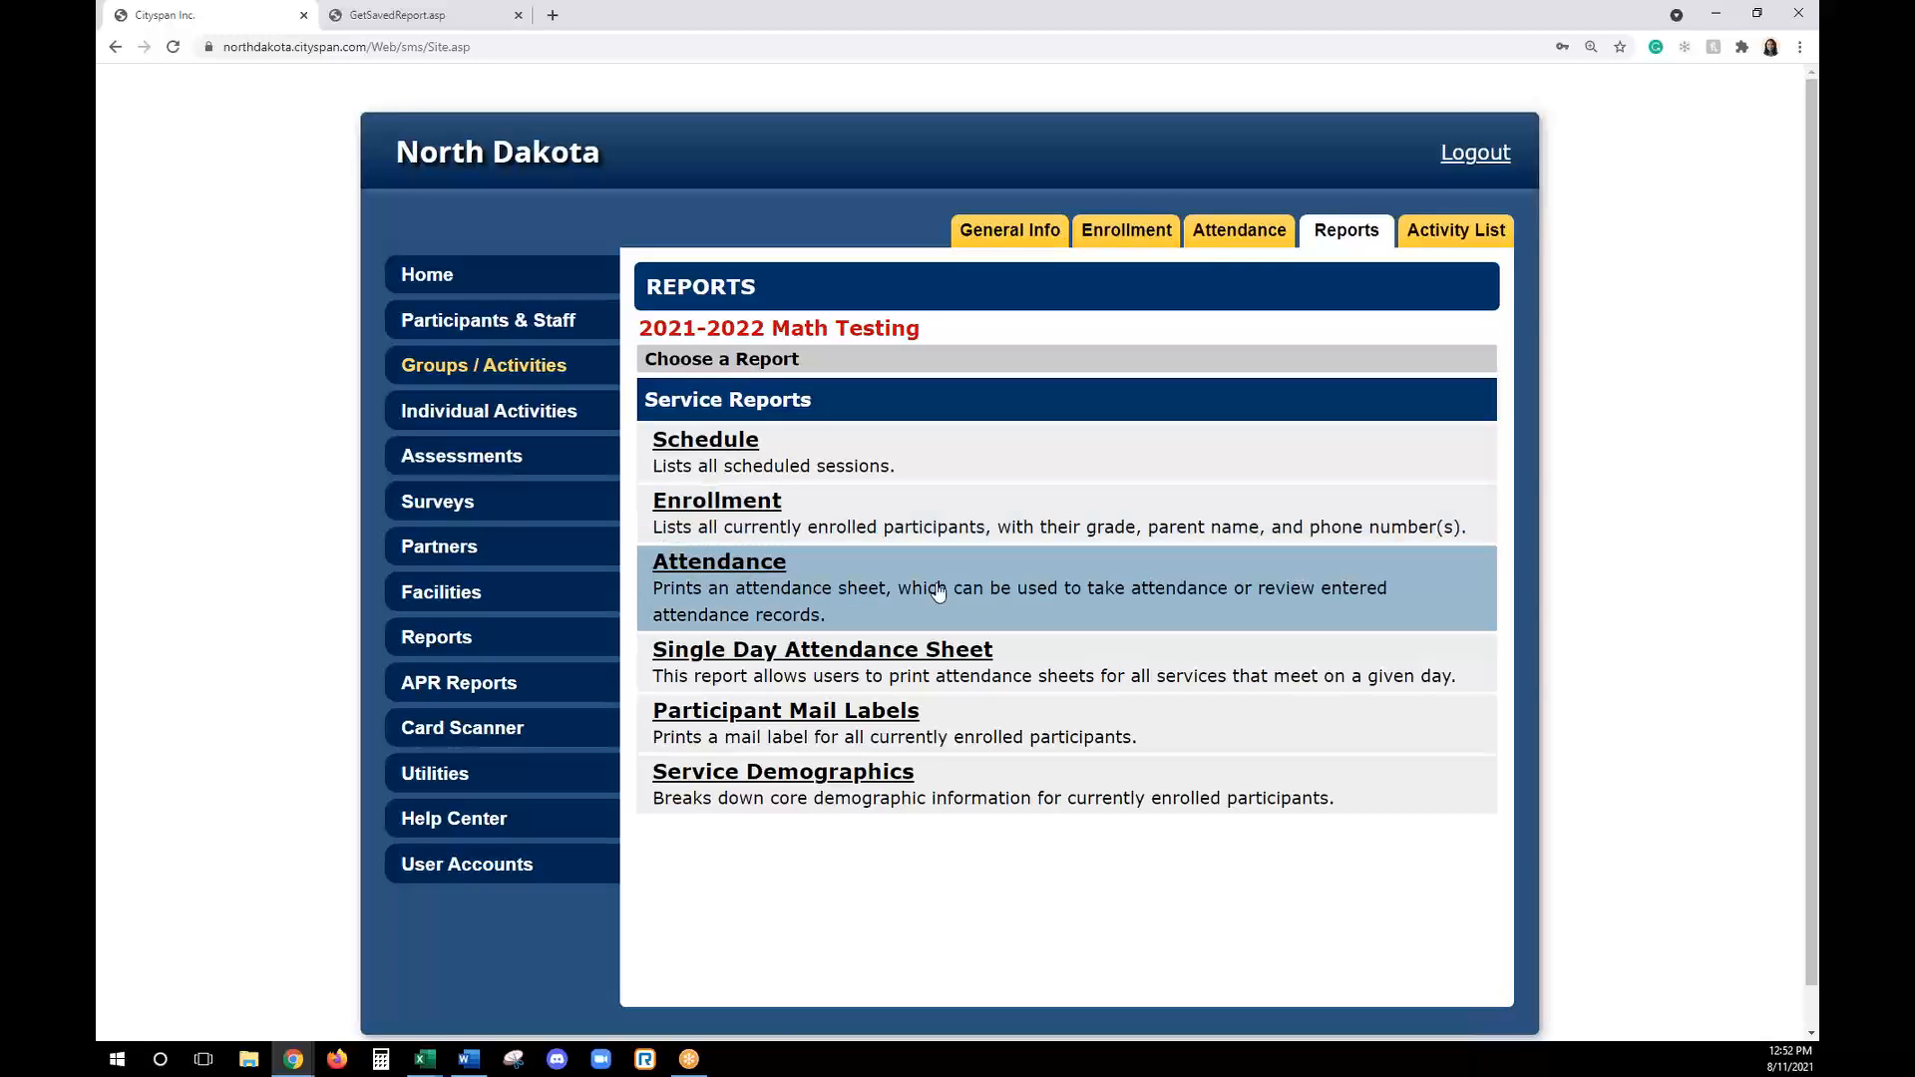
- Start a new activity and enter 2021-2022 Parent Night Event as its service name
left_click(1445, 245)
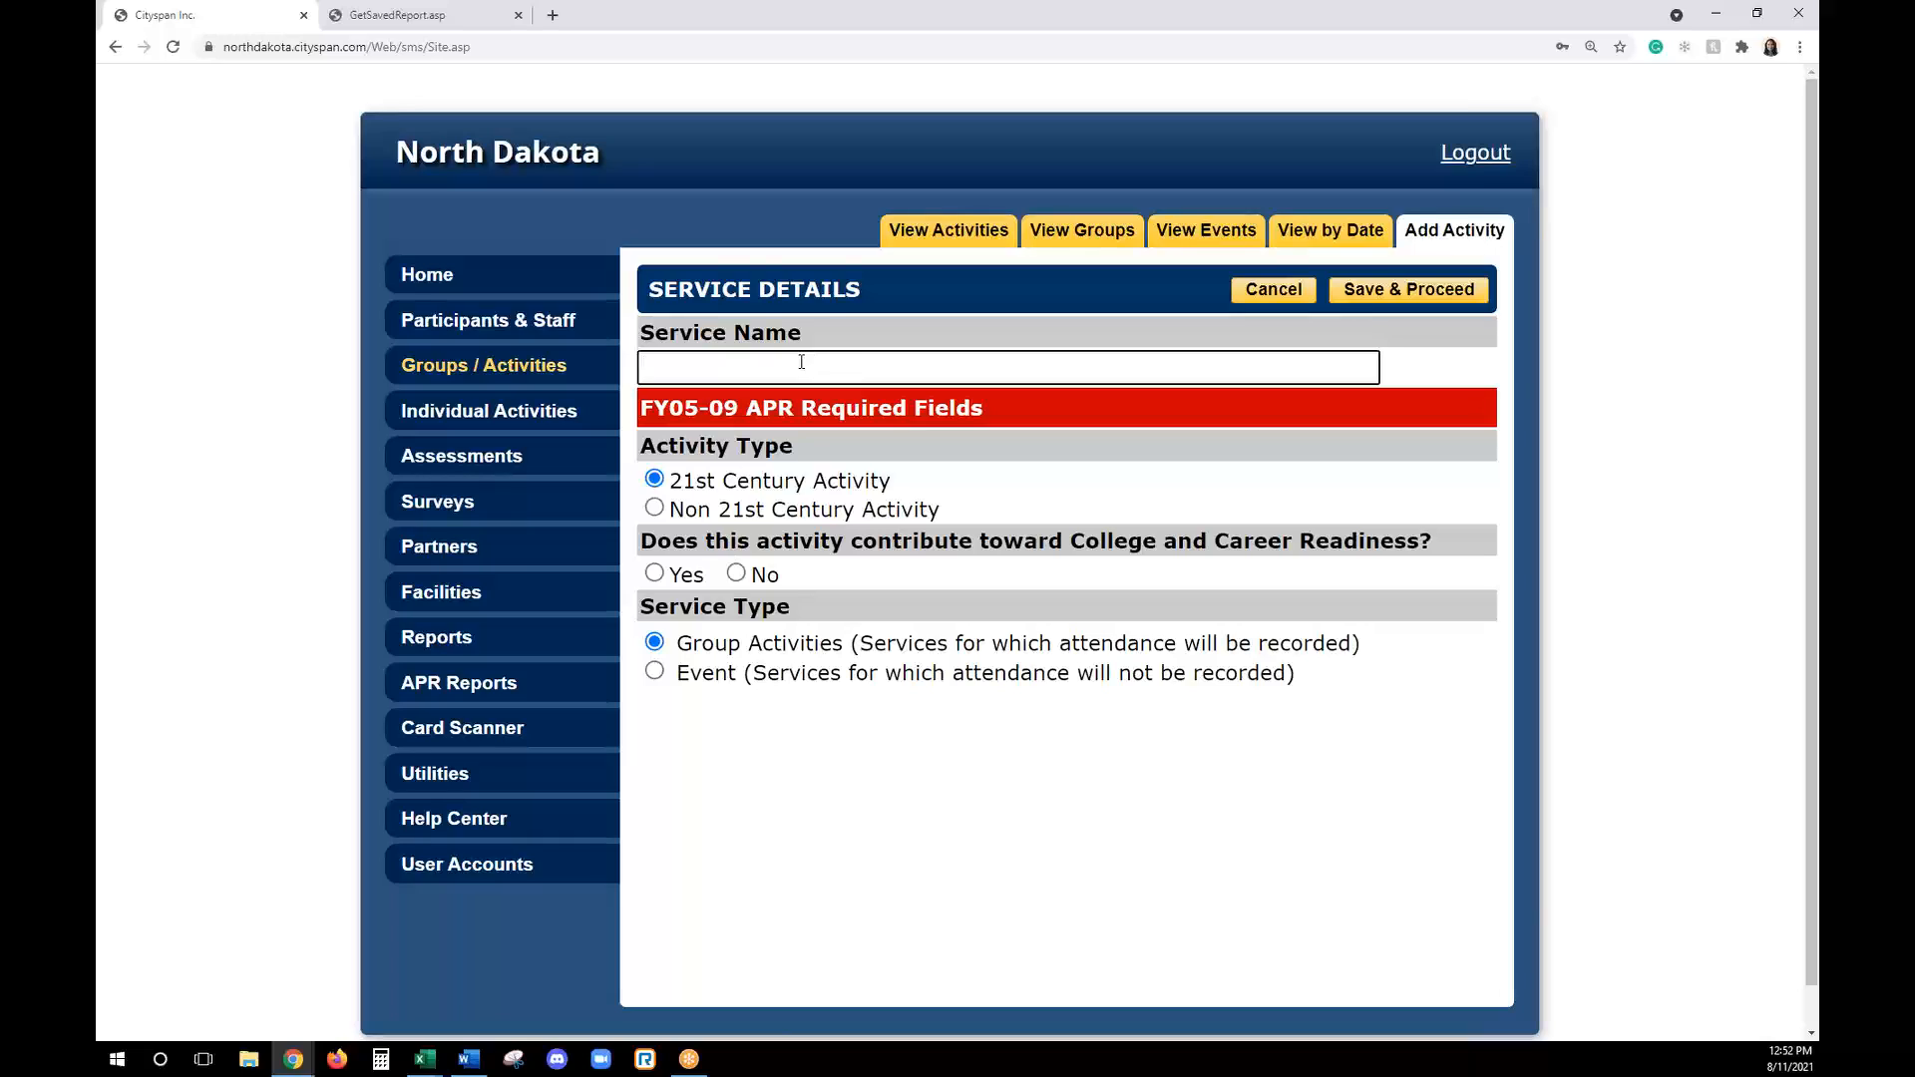
type("2021-2022 Parent Night Event")
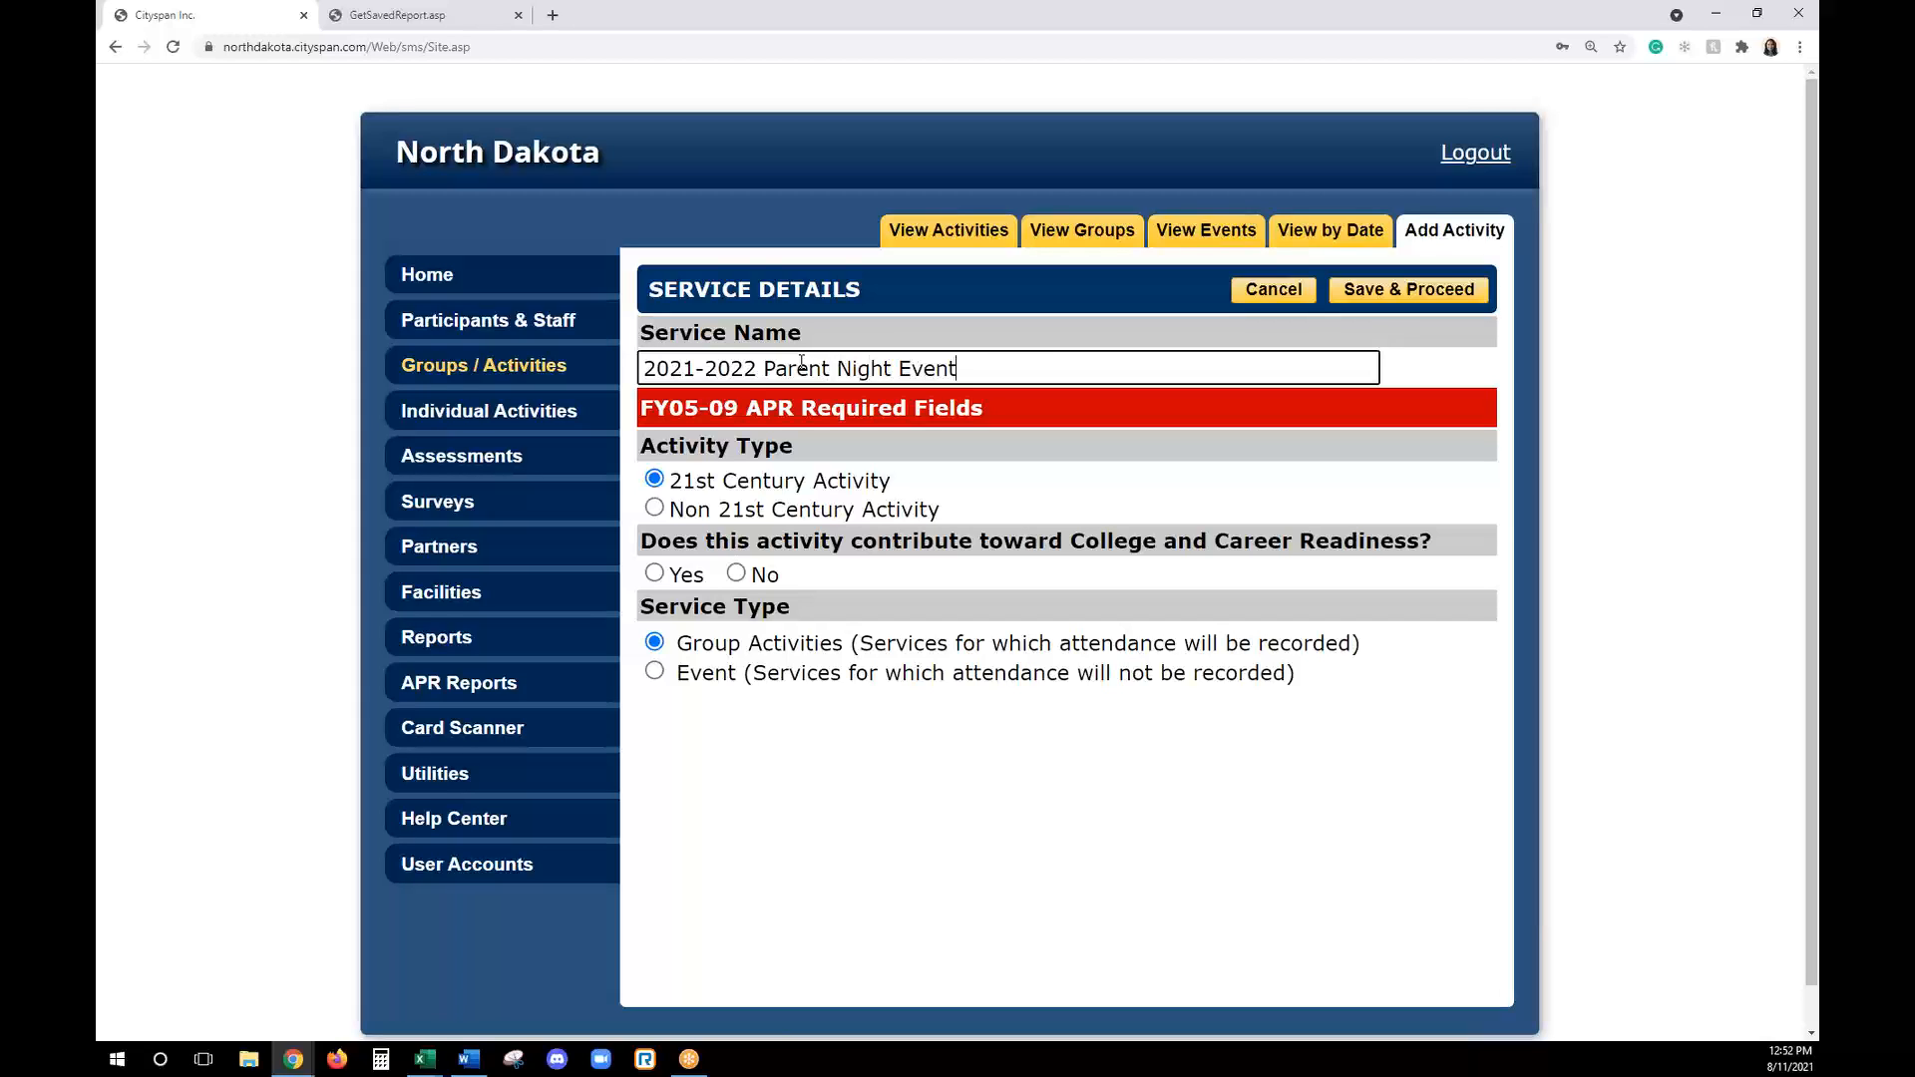
- Set the service type to Event, answer No to the College and Career Readiness question, and save the new service
left_click(654, 672)
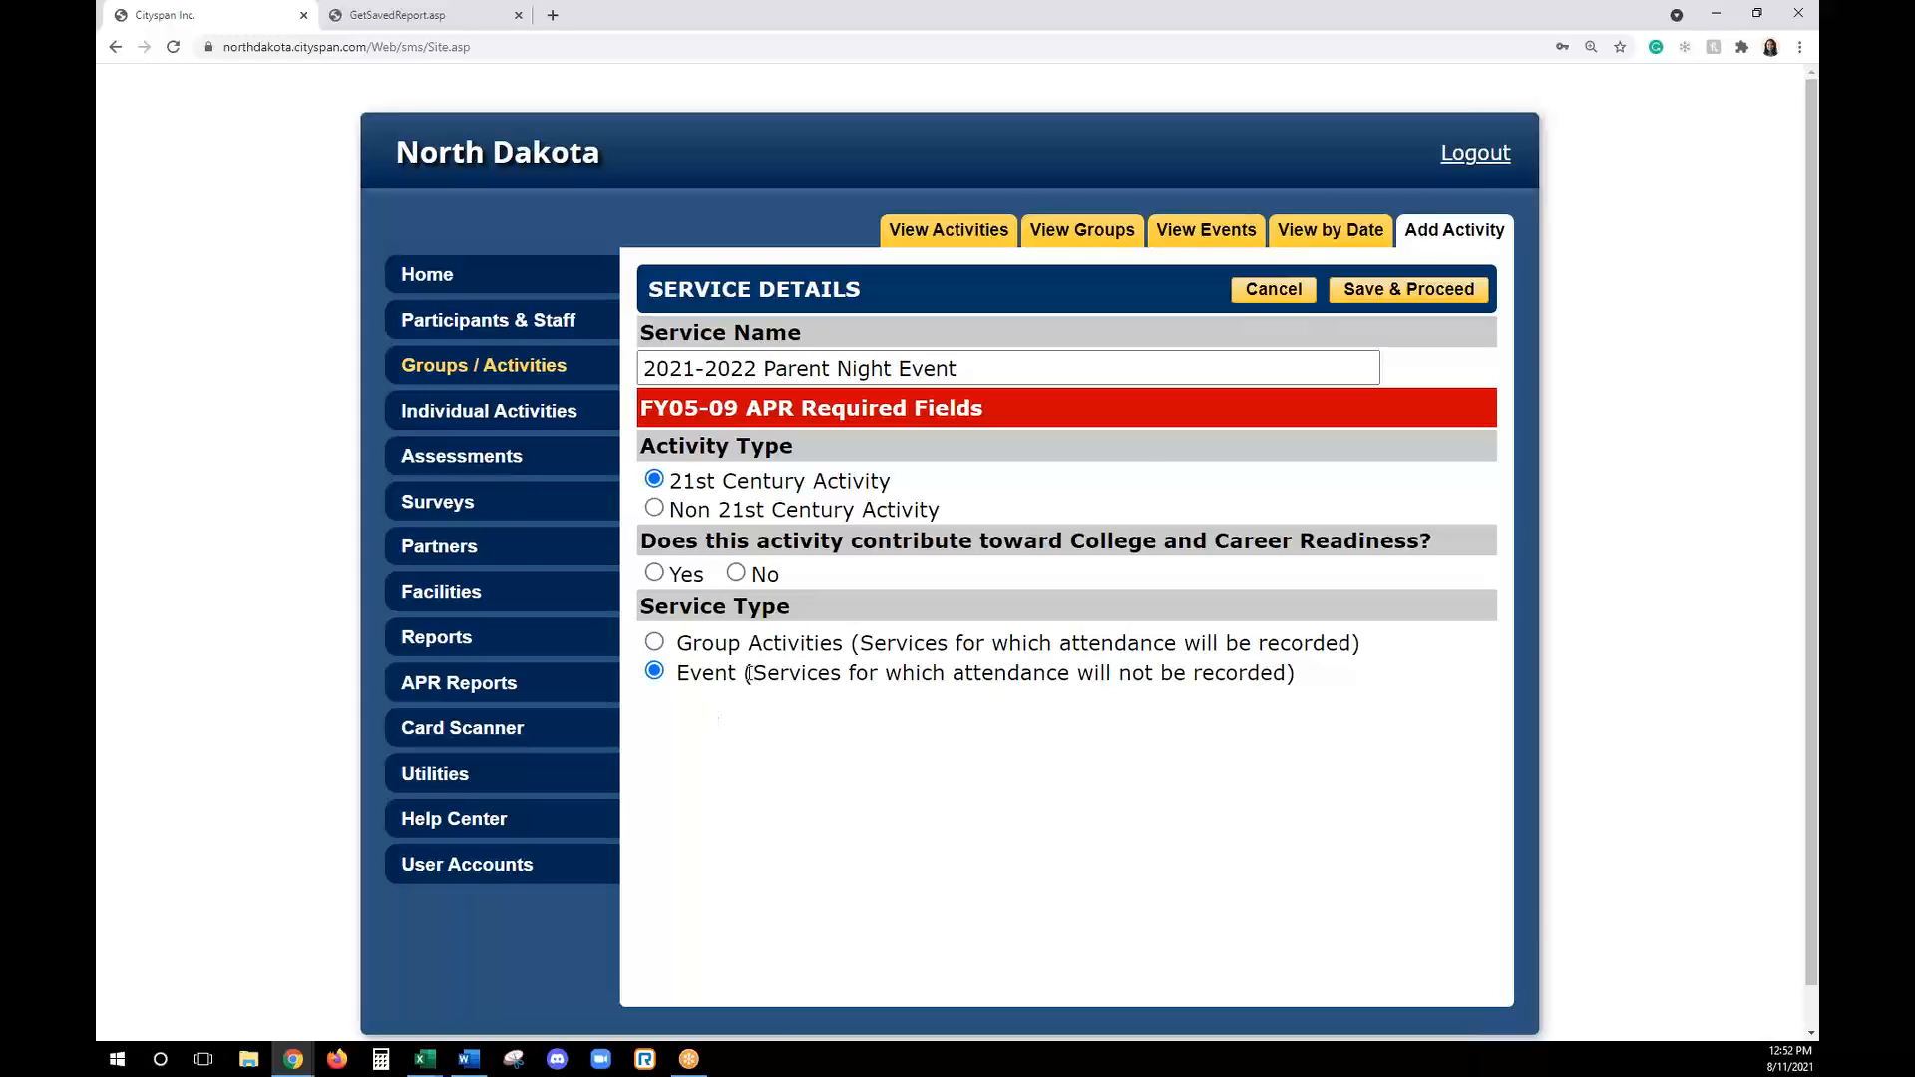
left_click(1409, 289)
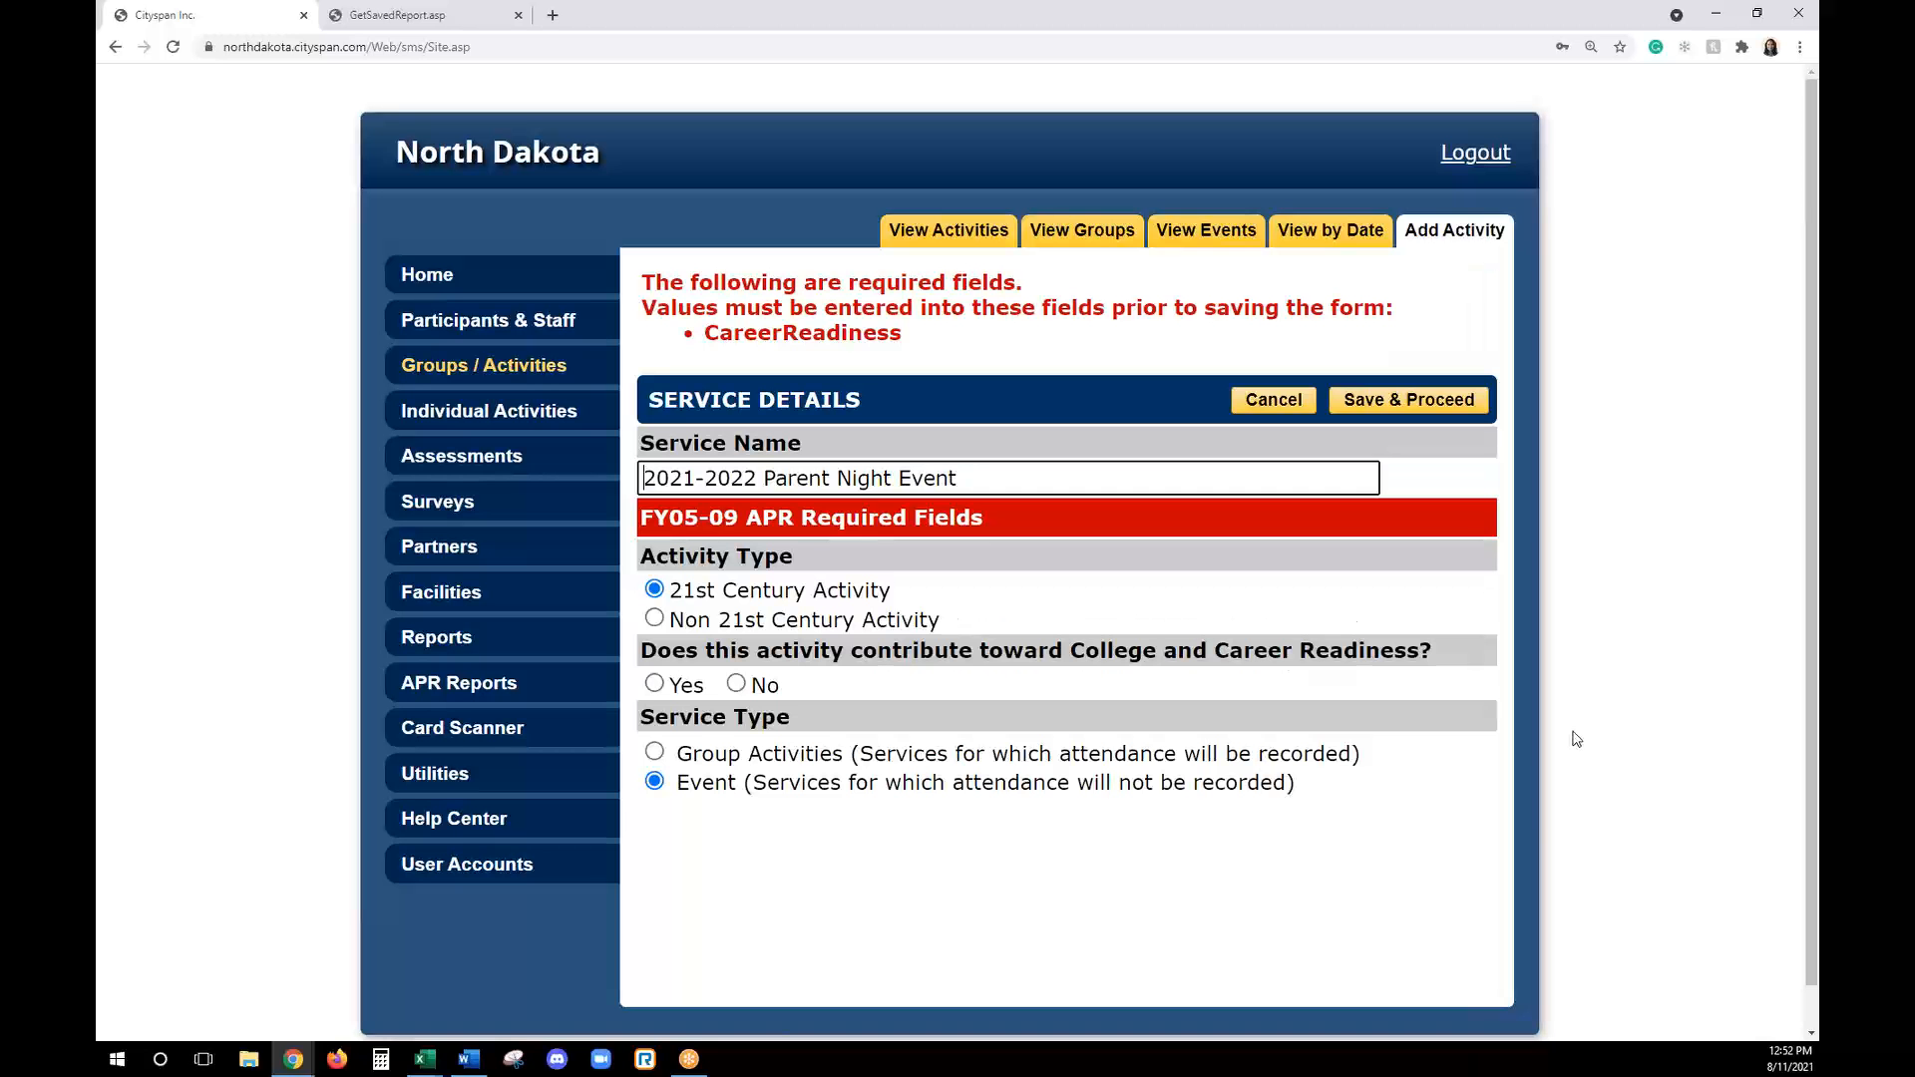
left_click(736, 683)
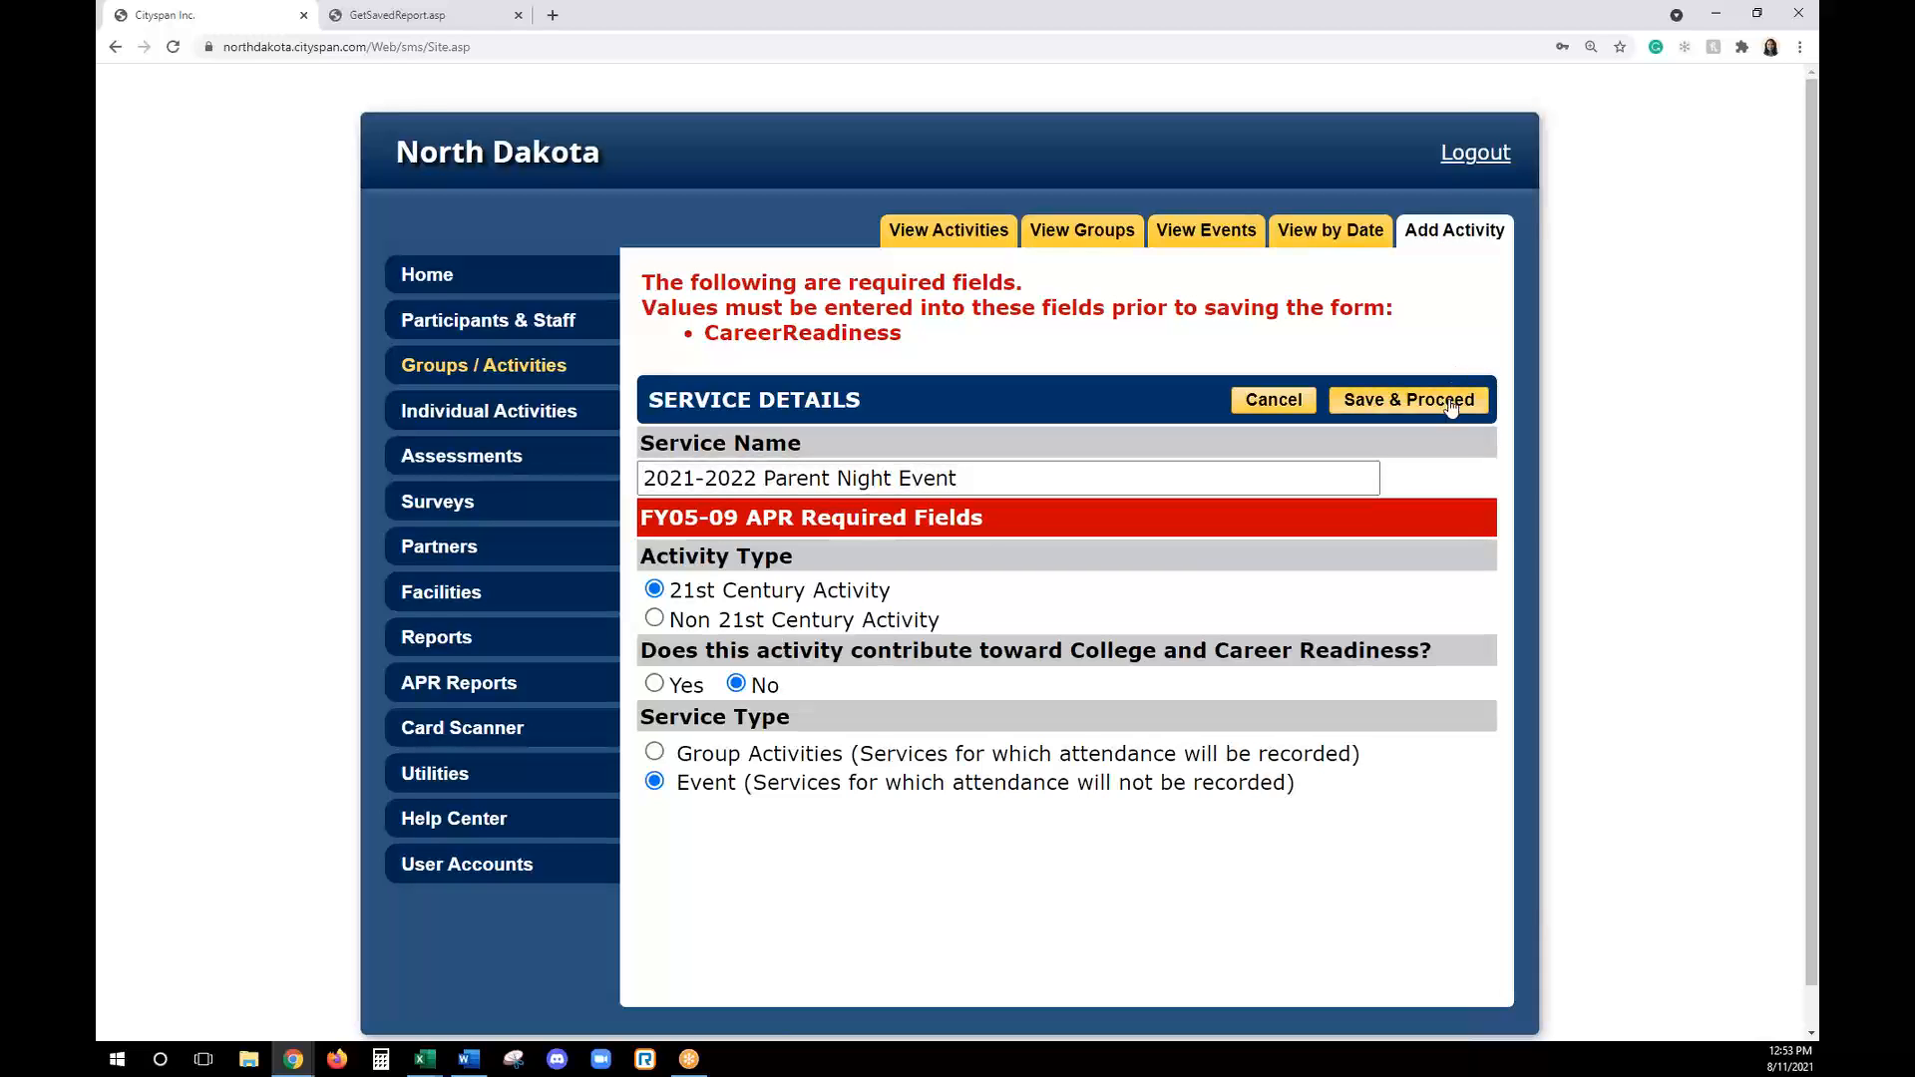
- Set the event's category to College and Career Readiness, targeted population to Other and subject area to Cultural Activities/Social Studies, and save
scroll(1624, 509, "down", 1)
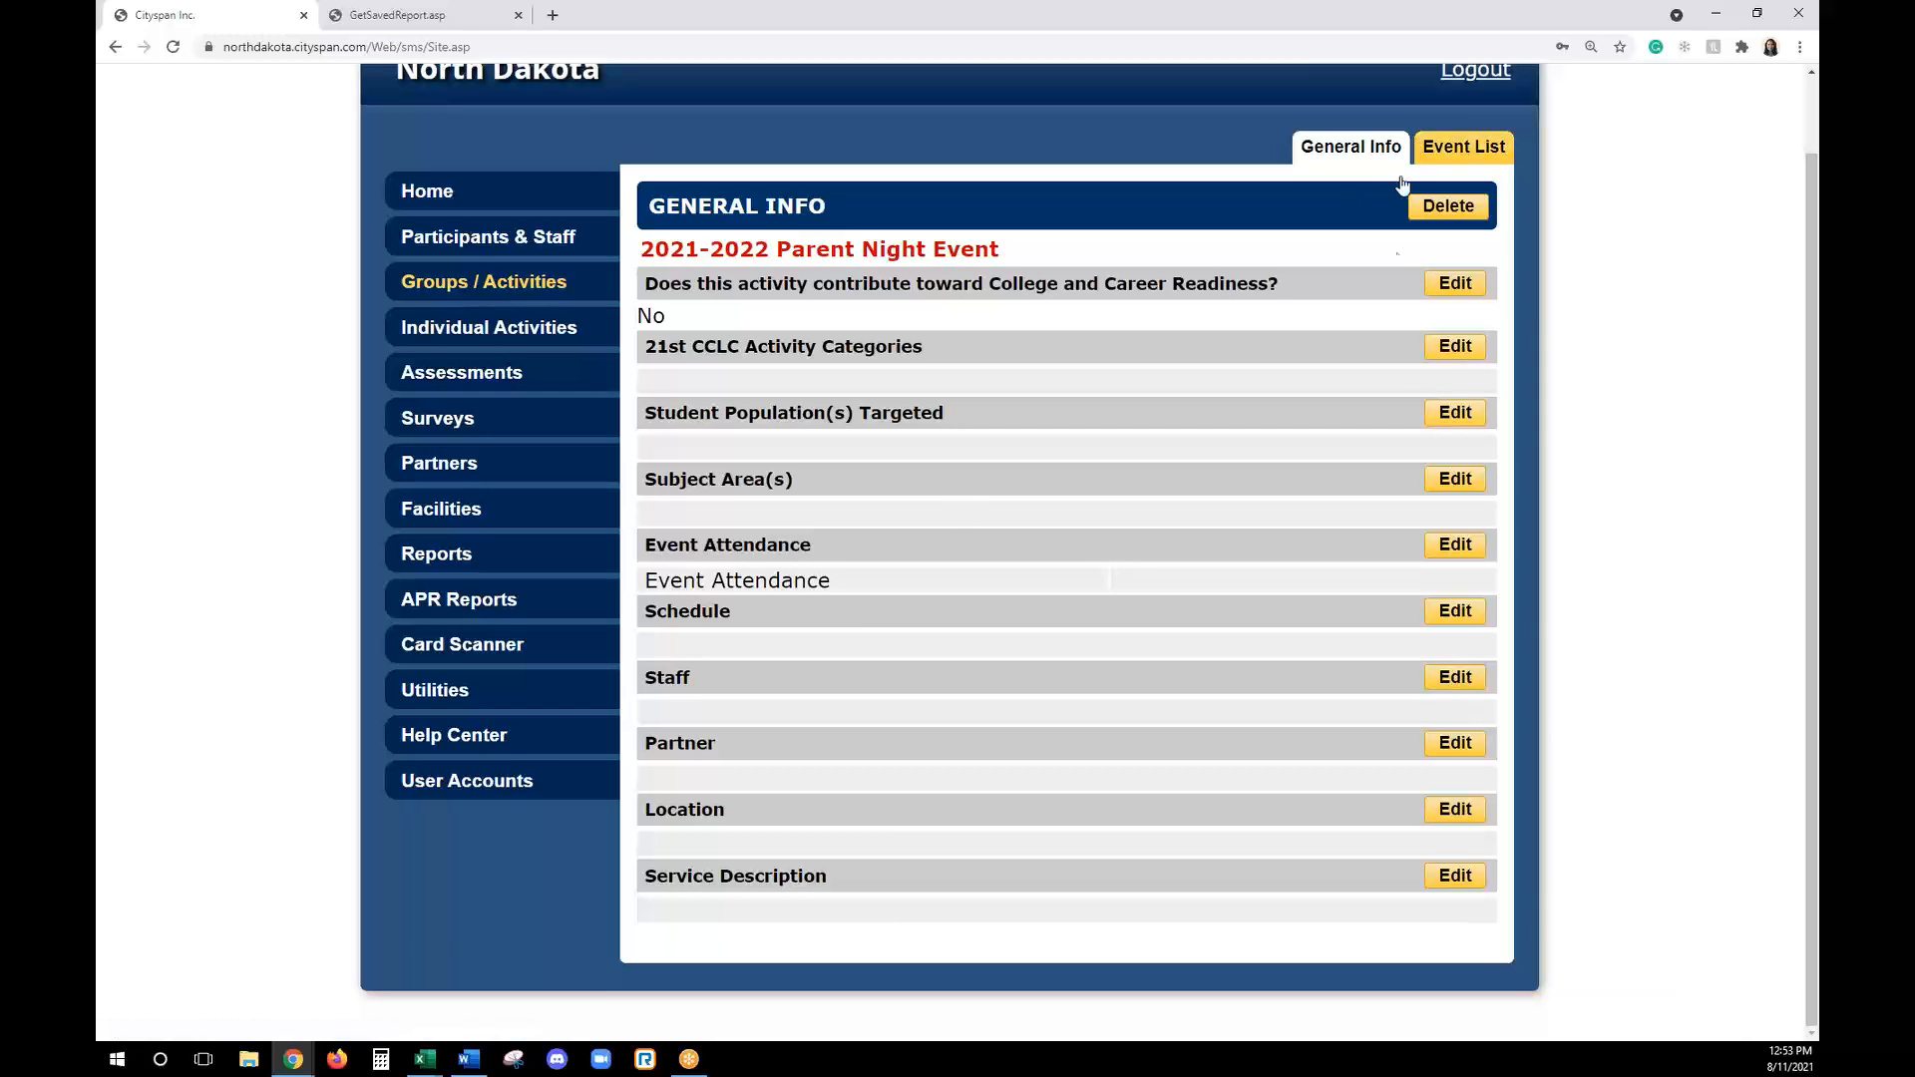
left_click(1455, 347)
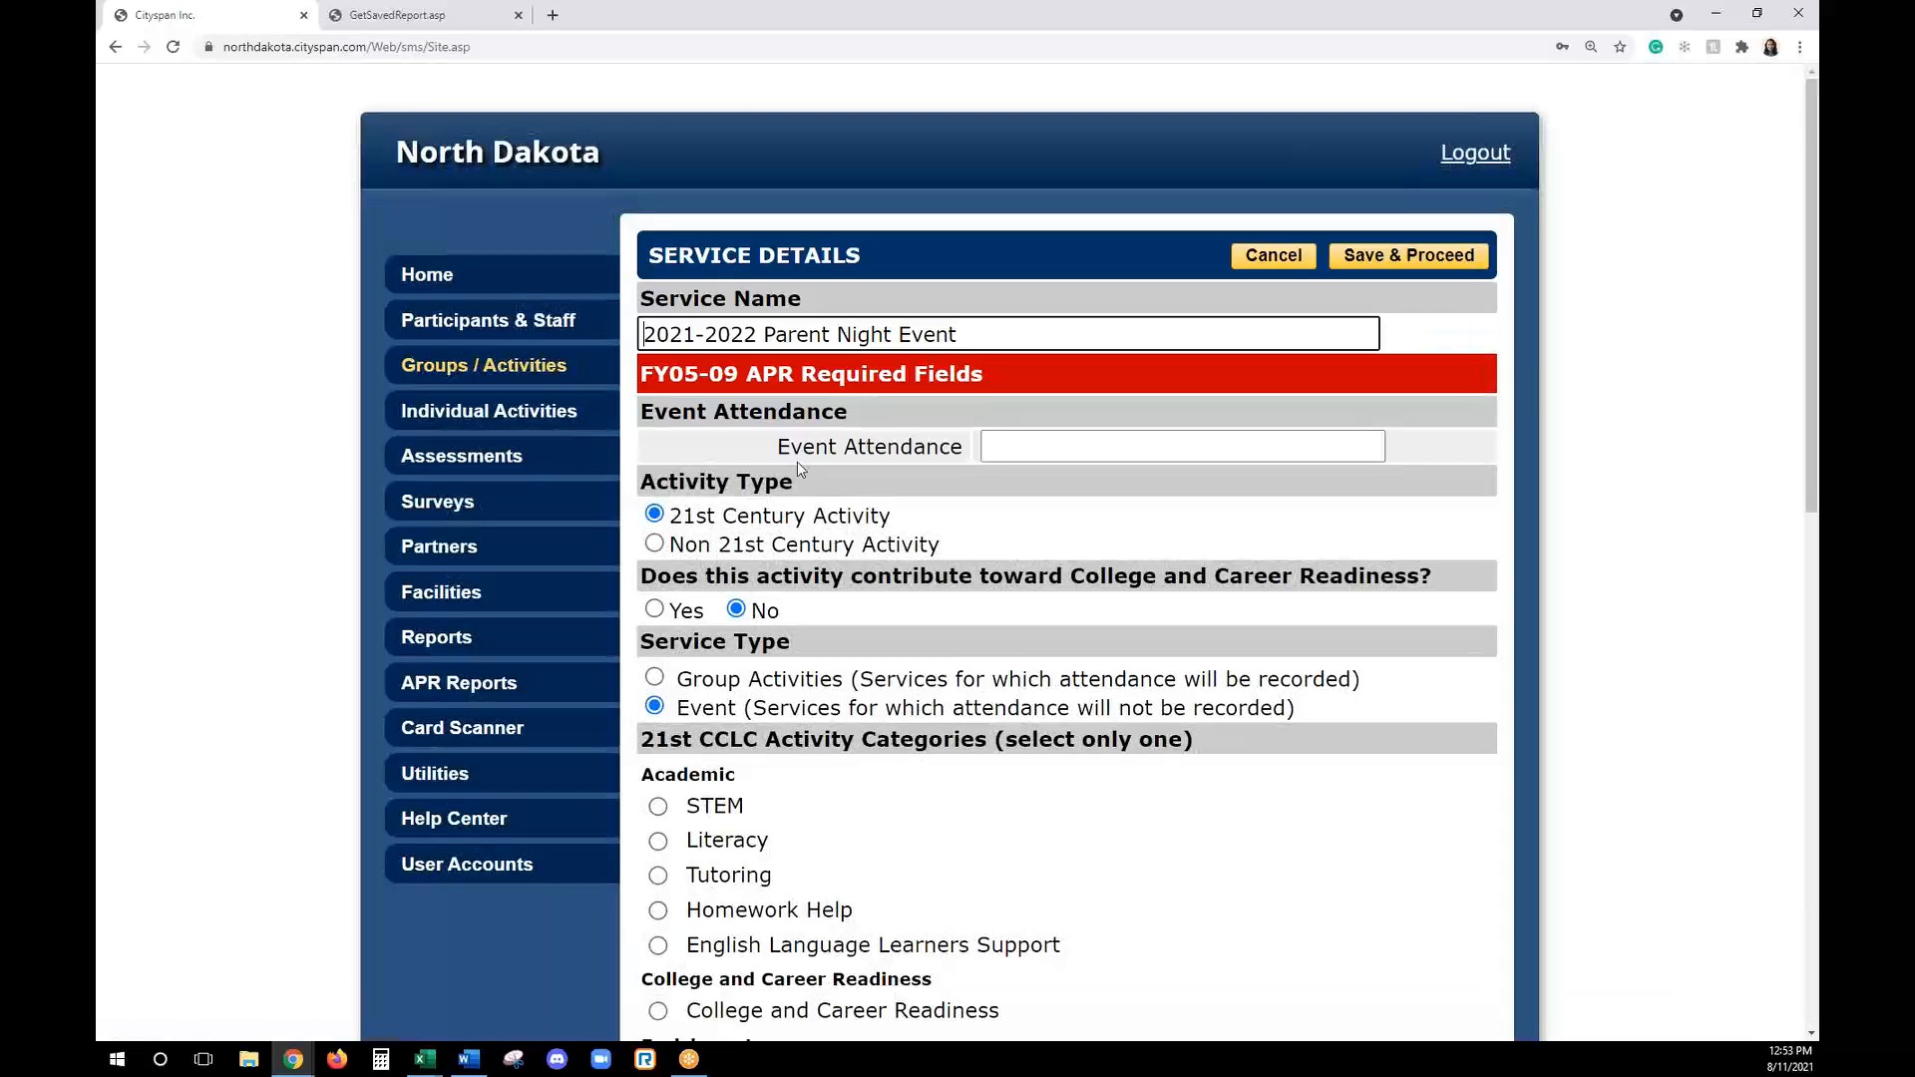
scroll(808, 559, "down", 3)
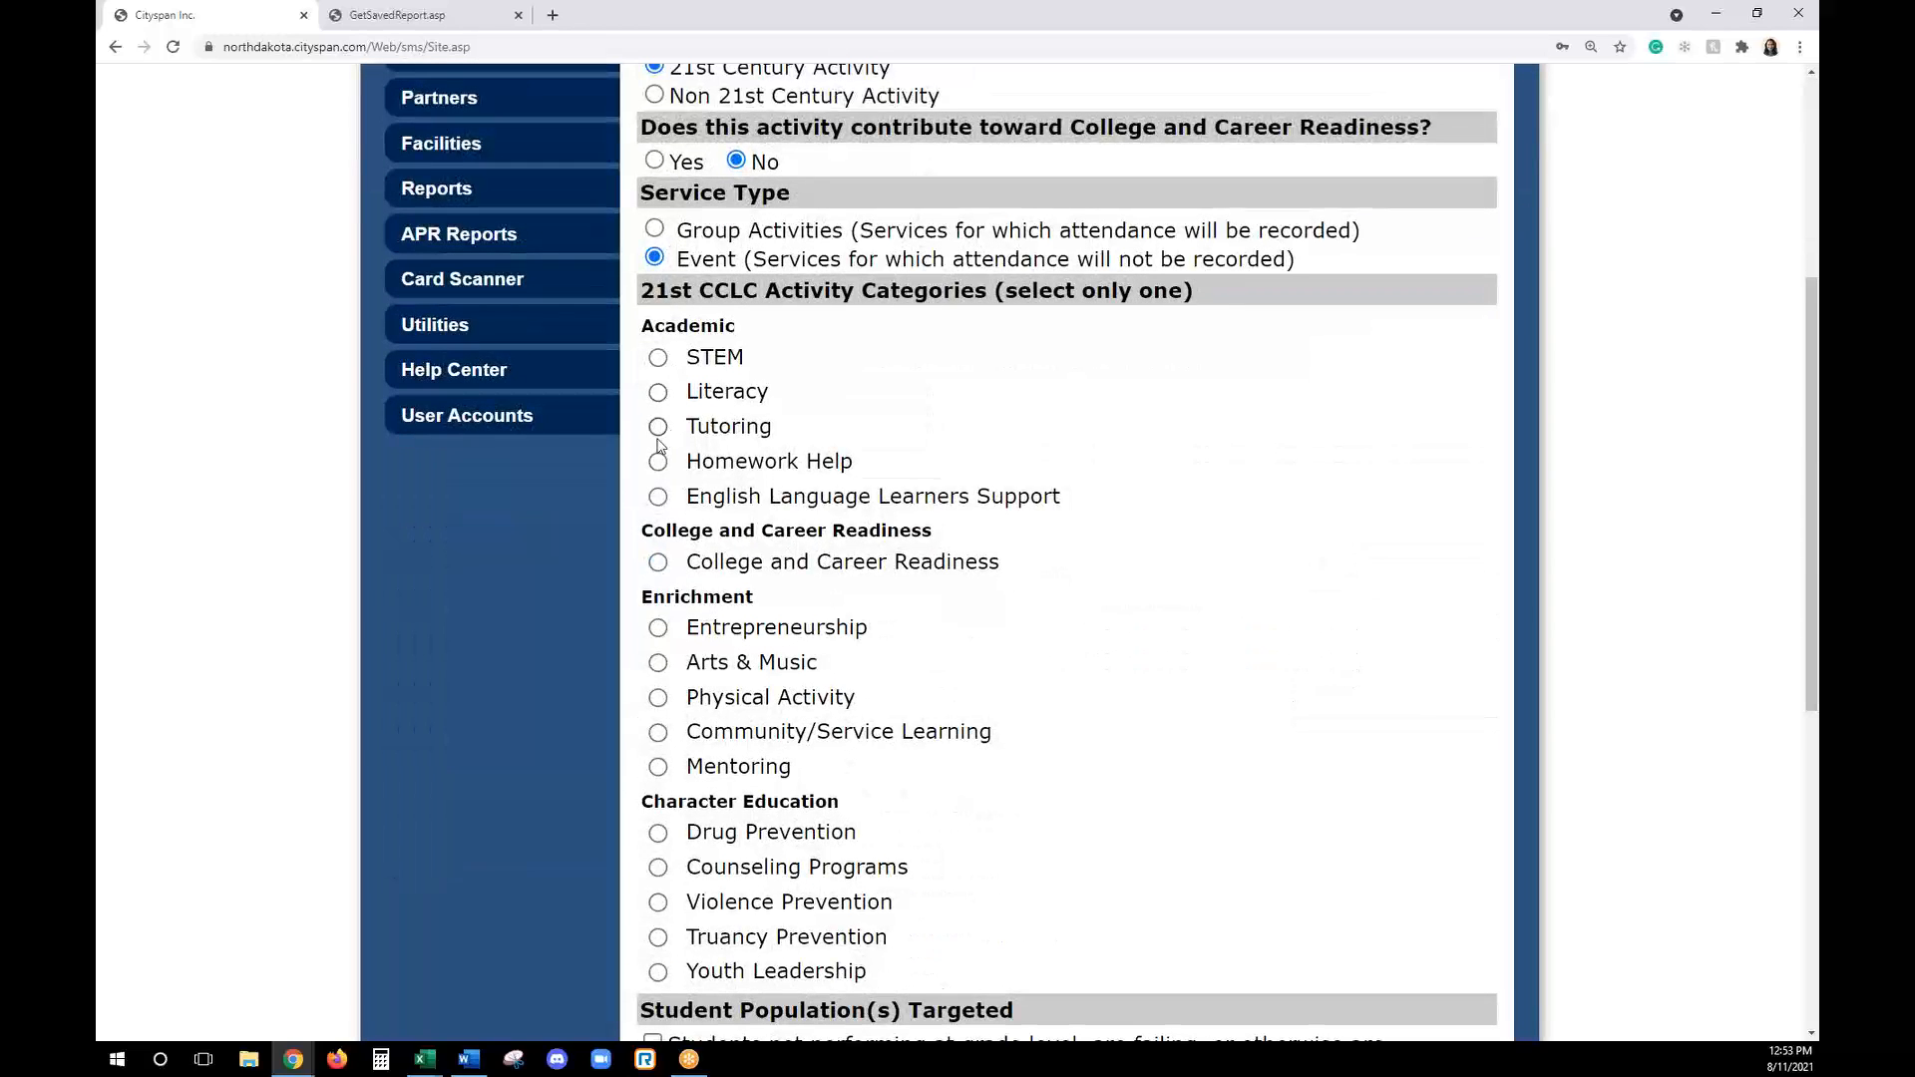
left_click(658, 562)
scroll(942, 700, "down", 6)
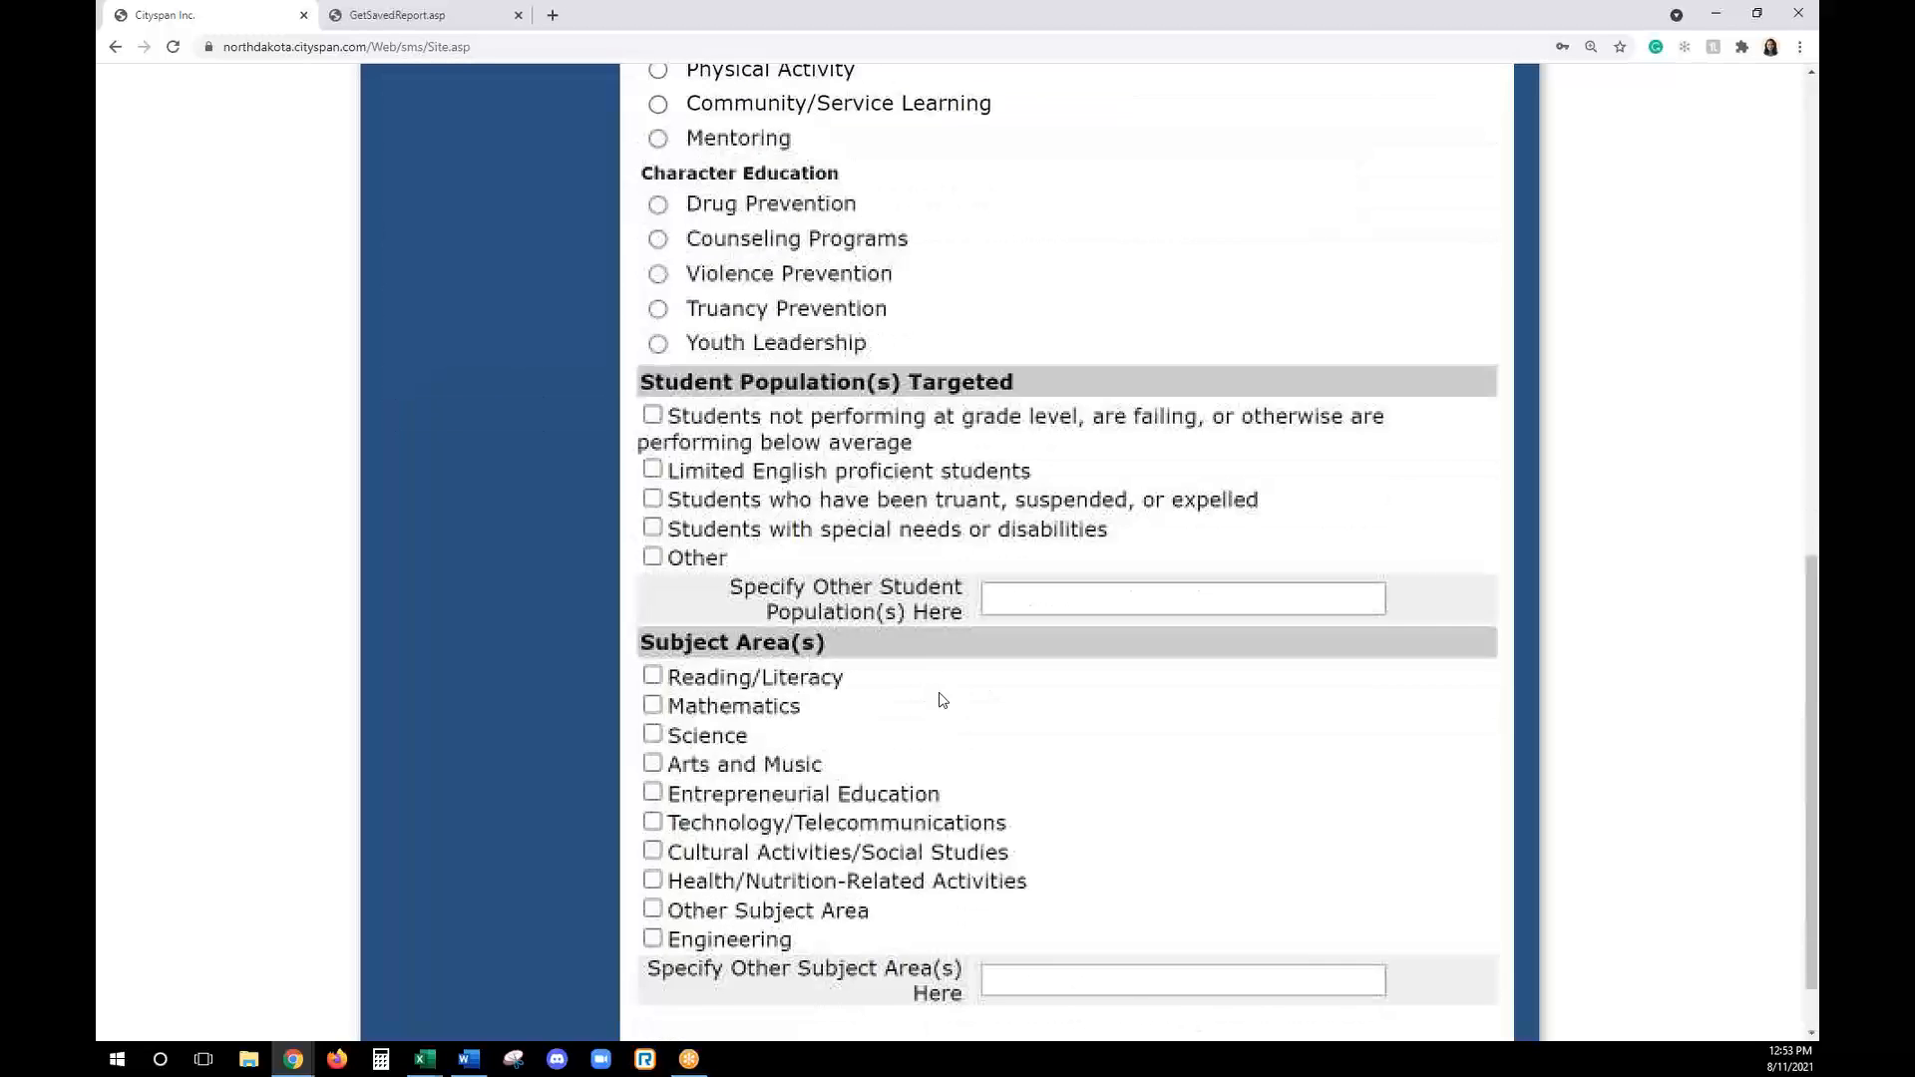
left_click(652, 556)
scroll(724, 626, "down", 1)
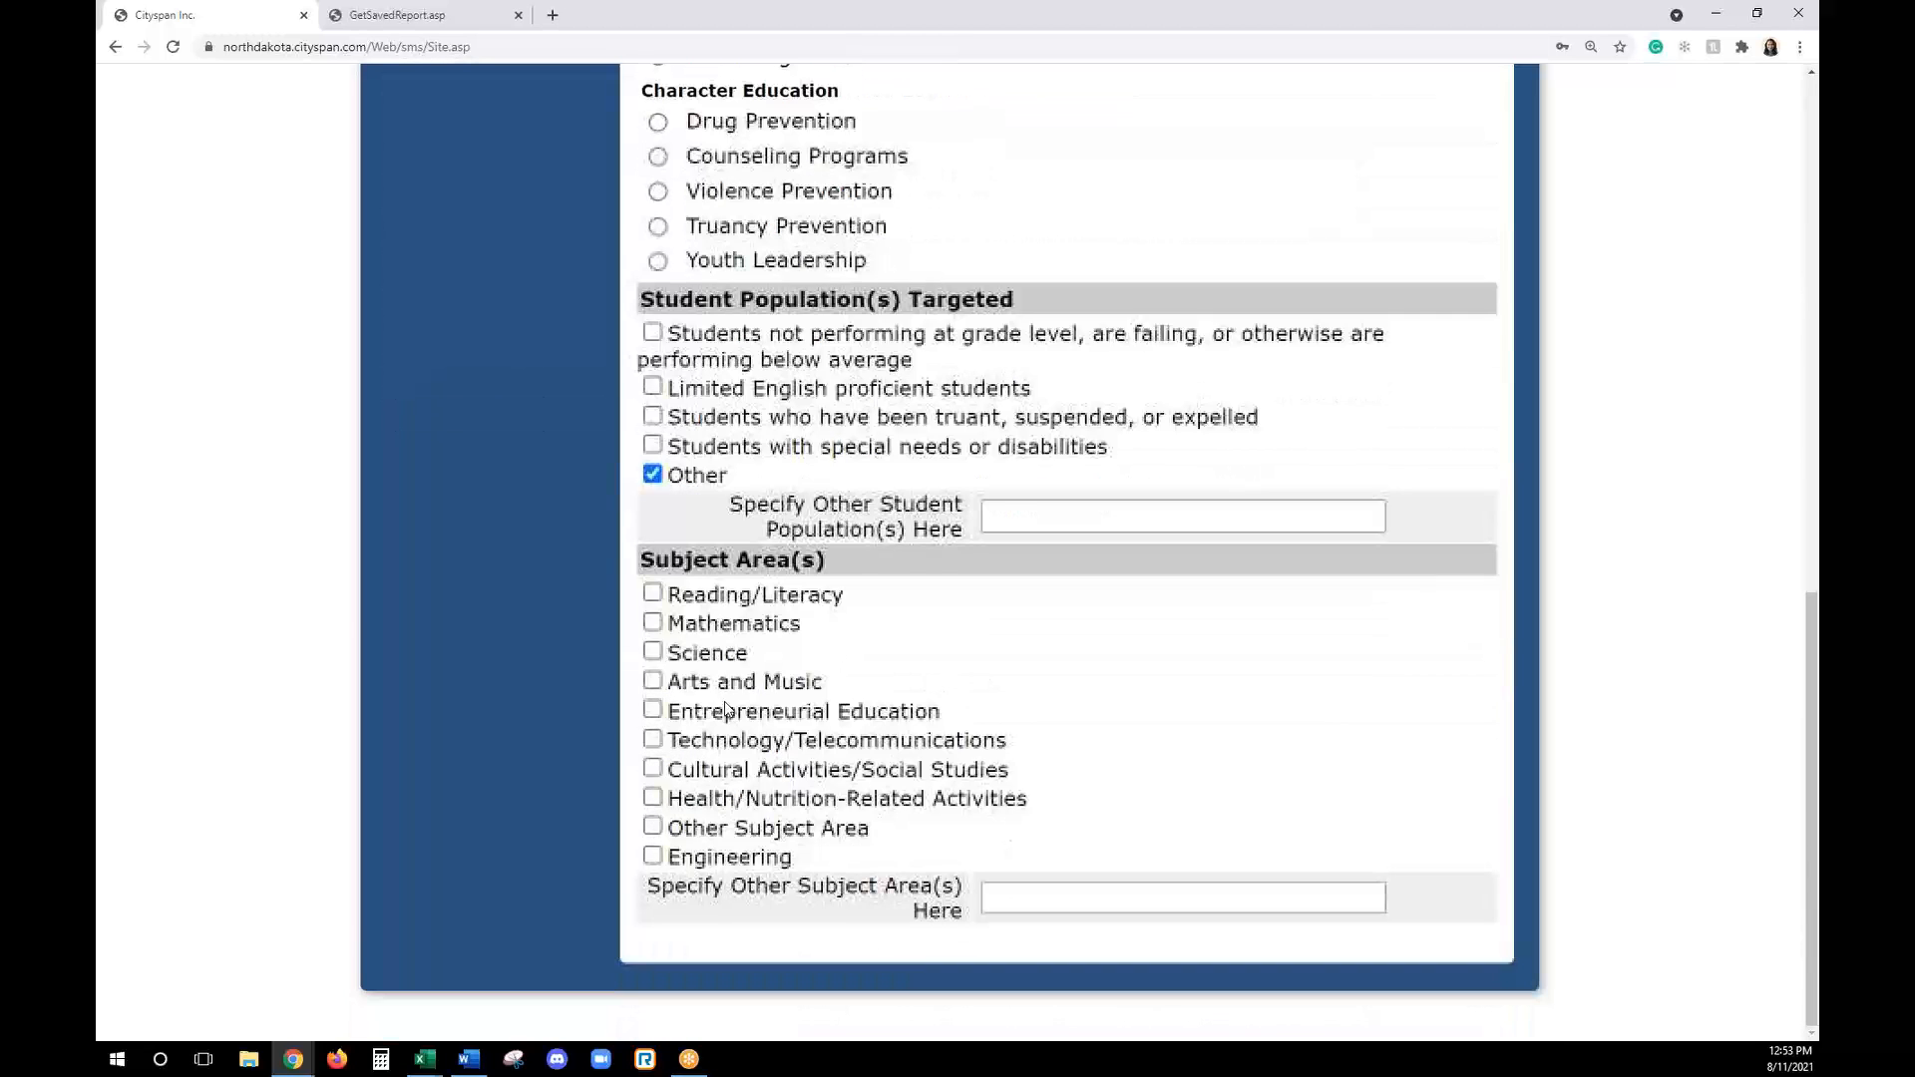
left_click(653, 768)
scroll(1141, 774, "up", 8)
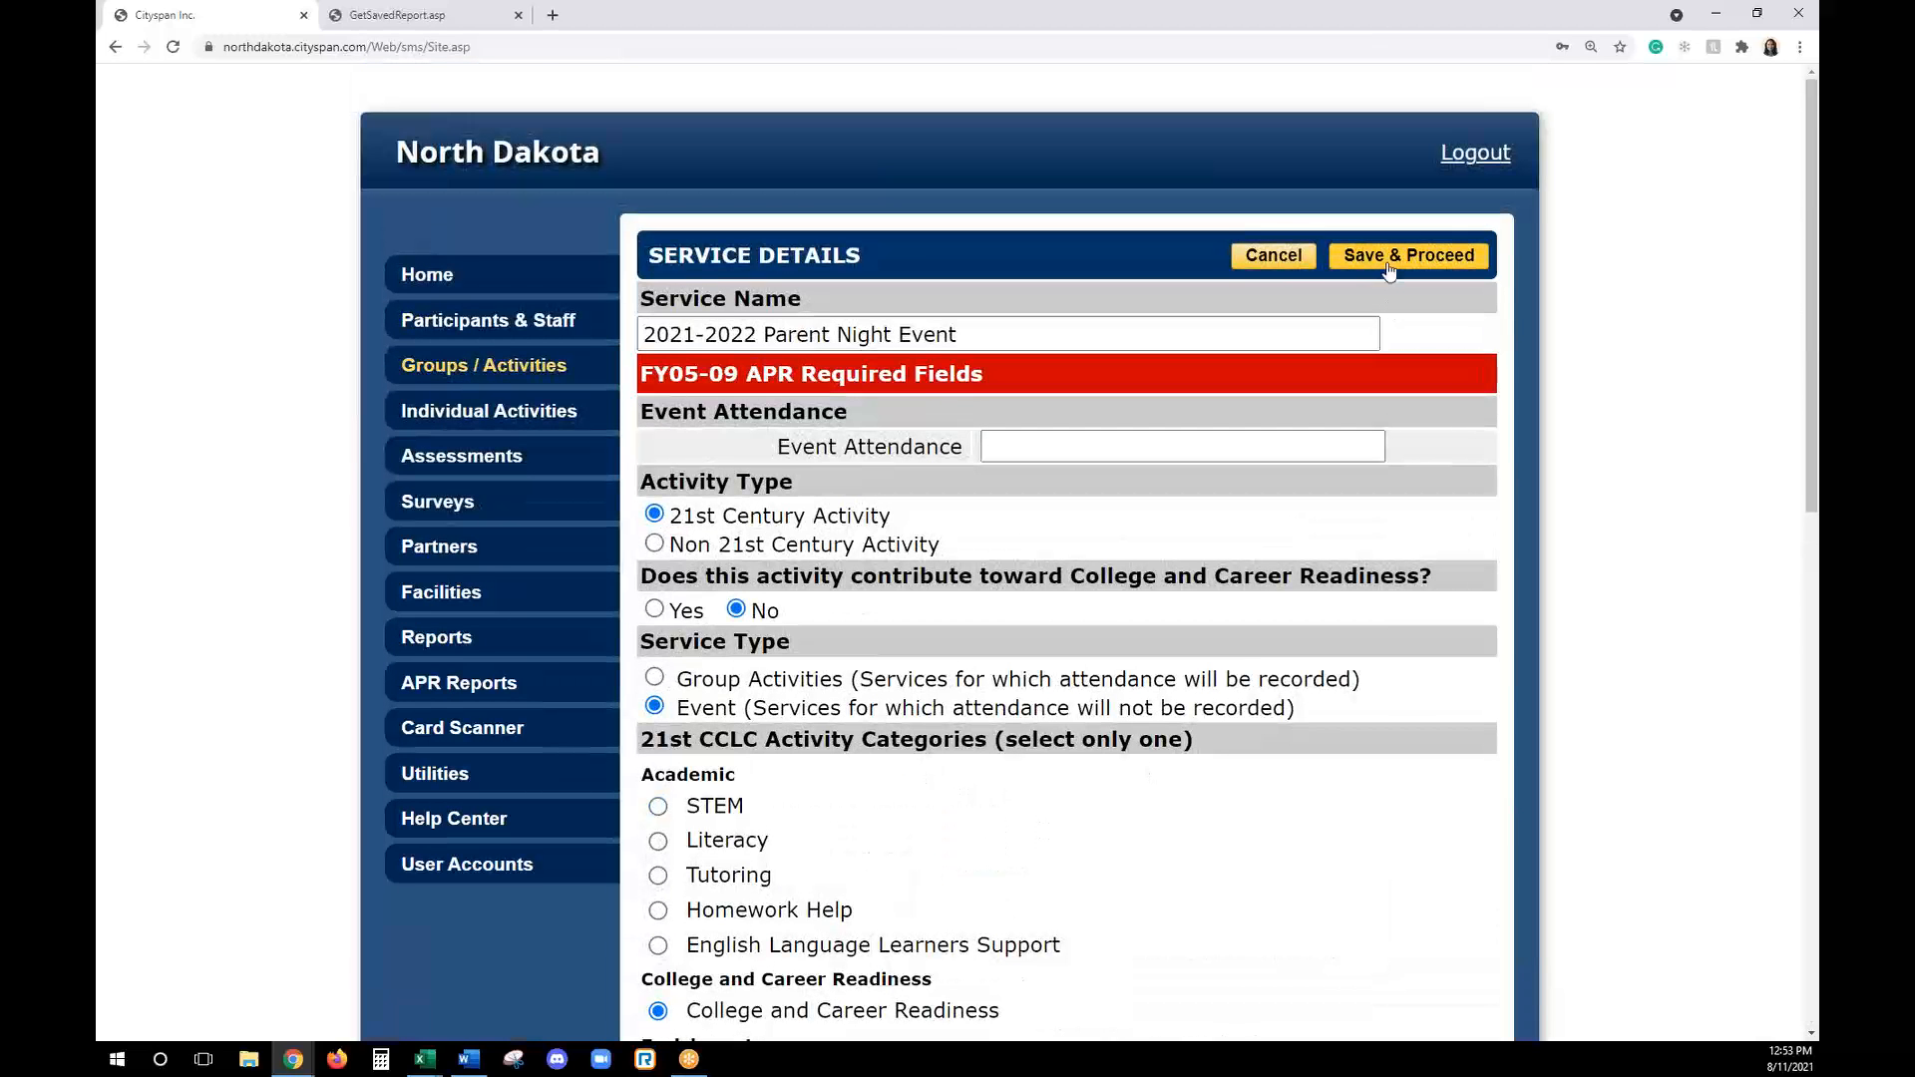
left_click(1388, 261)
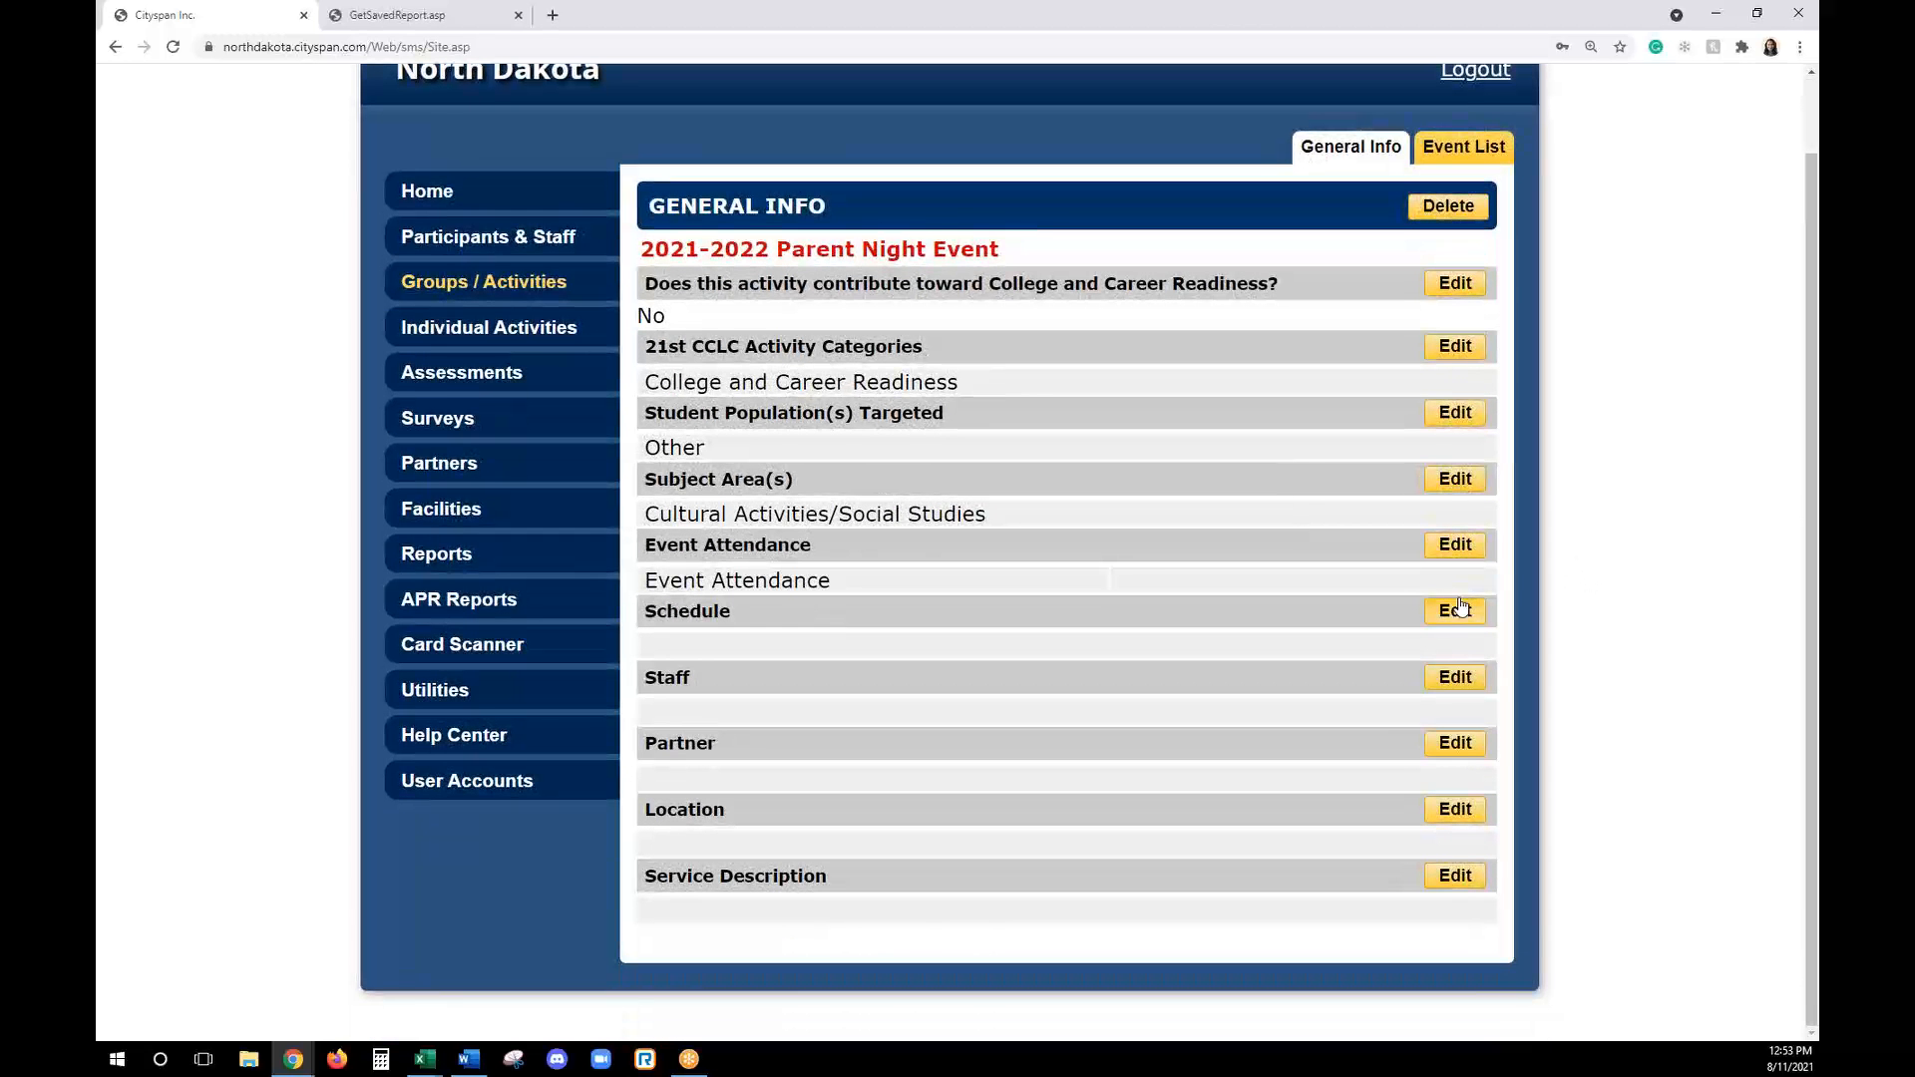
- Start adding multiple dates to the event's schedule, with begin date 6/1/21 and end date 12/31/21
left_click(1457, 608)
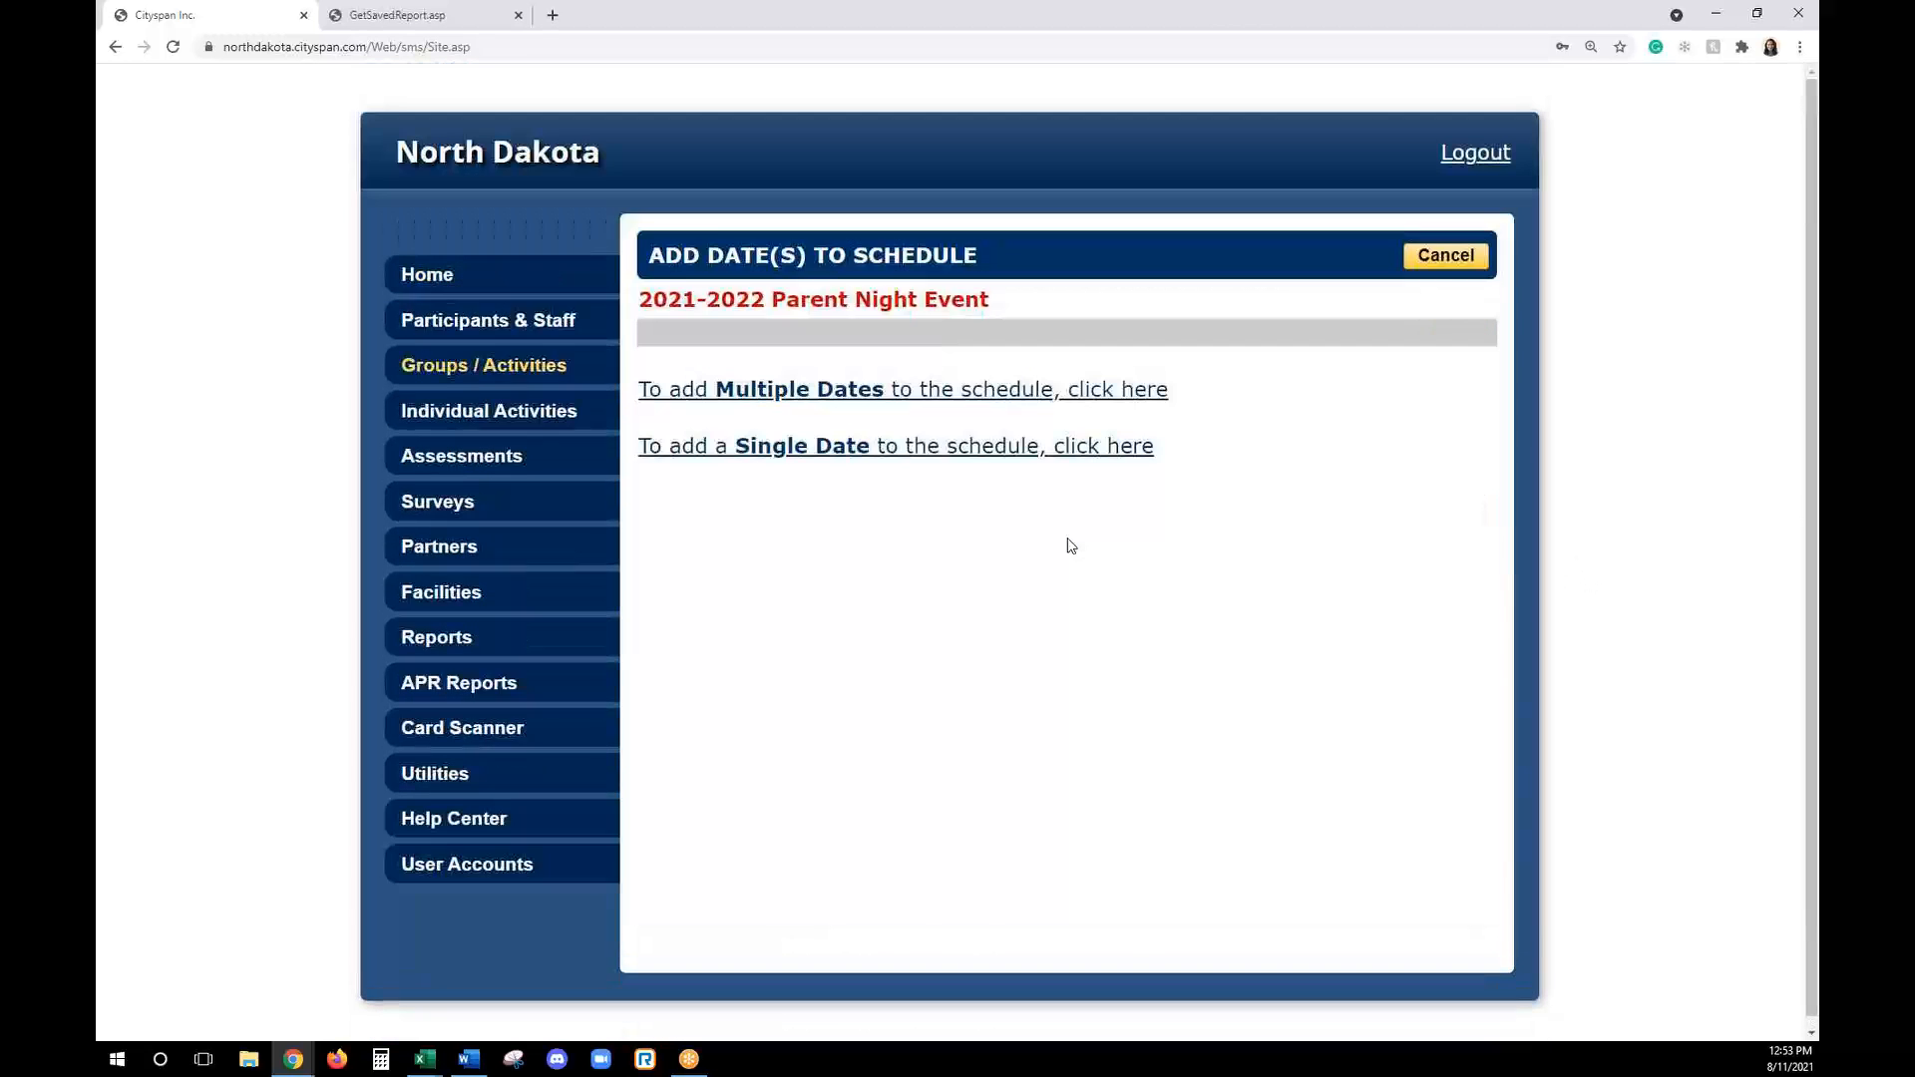
left_click(900, 392)
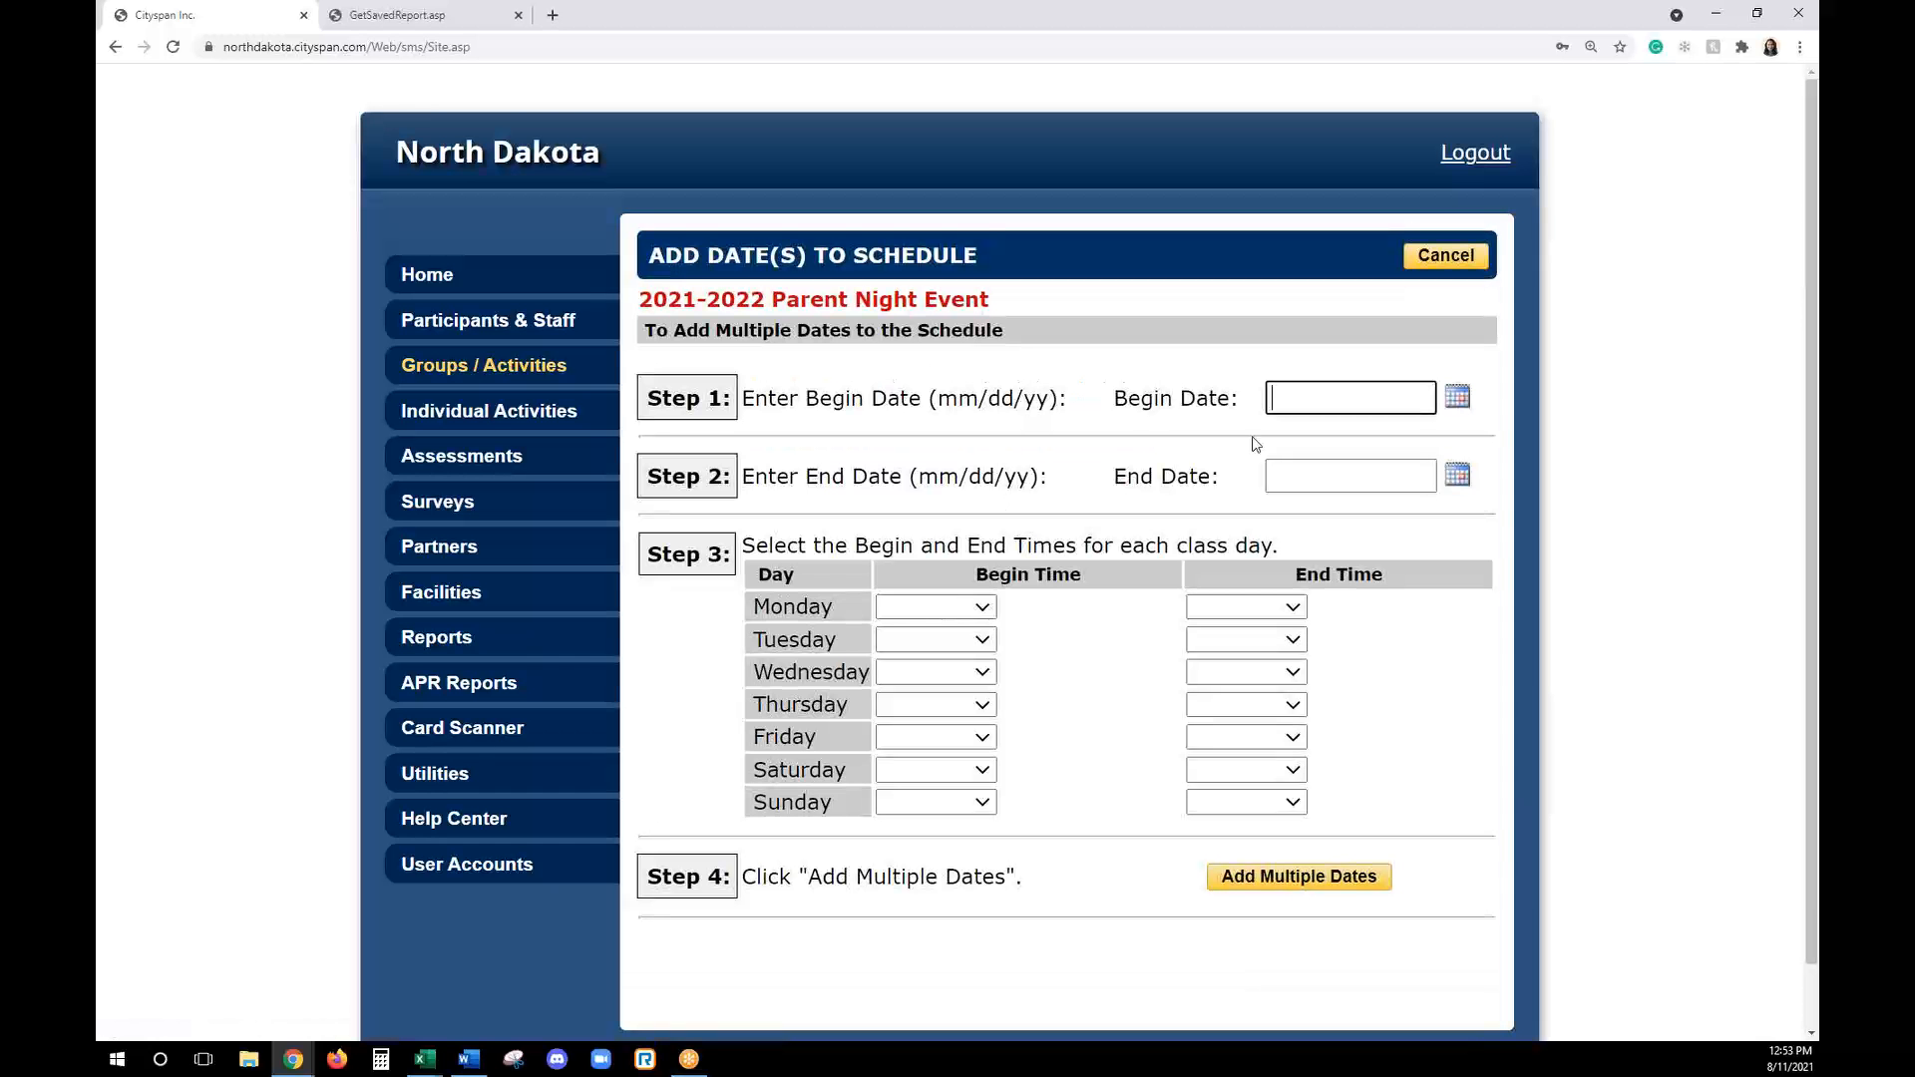
type("6/1/21")
left_click(1323, 475)
type("12/31/21")
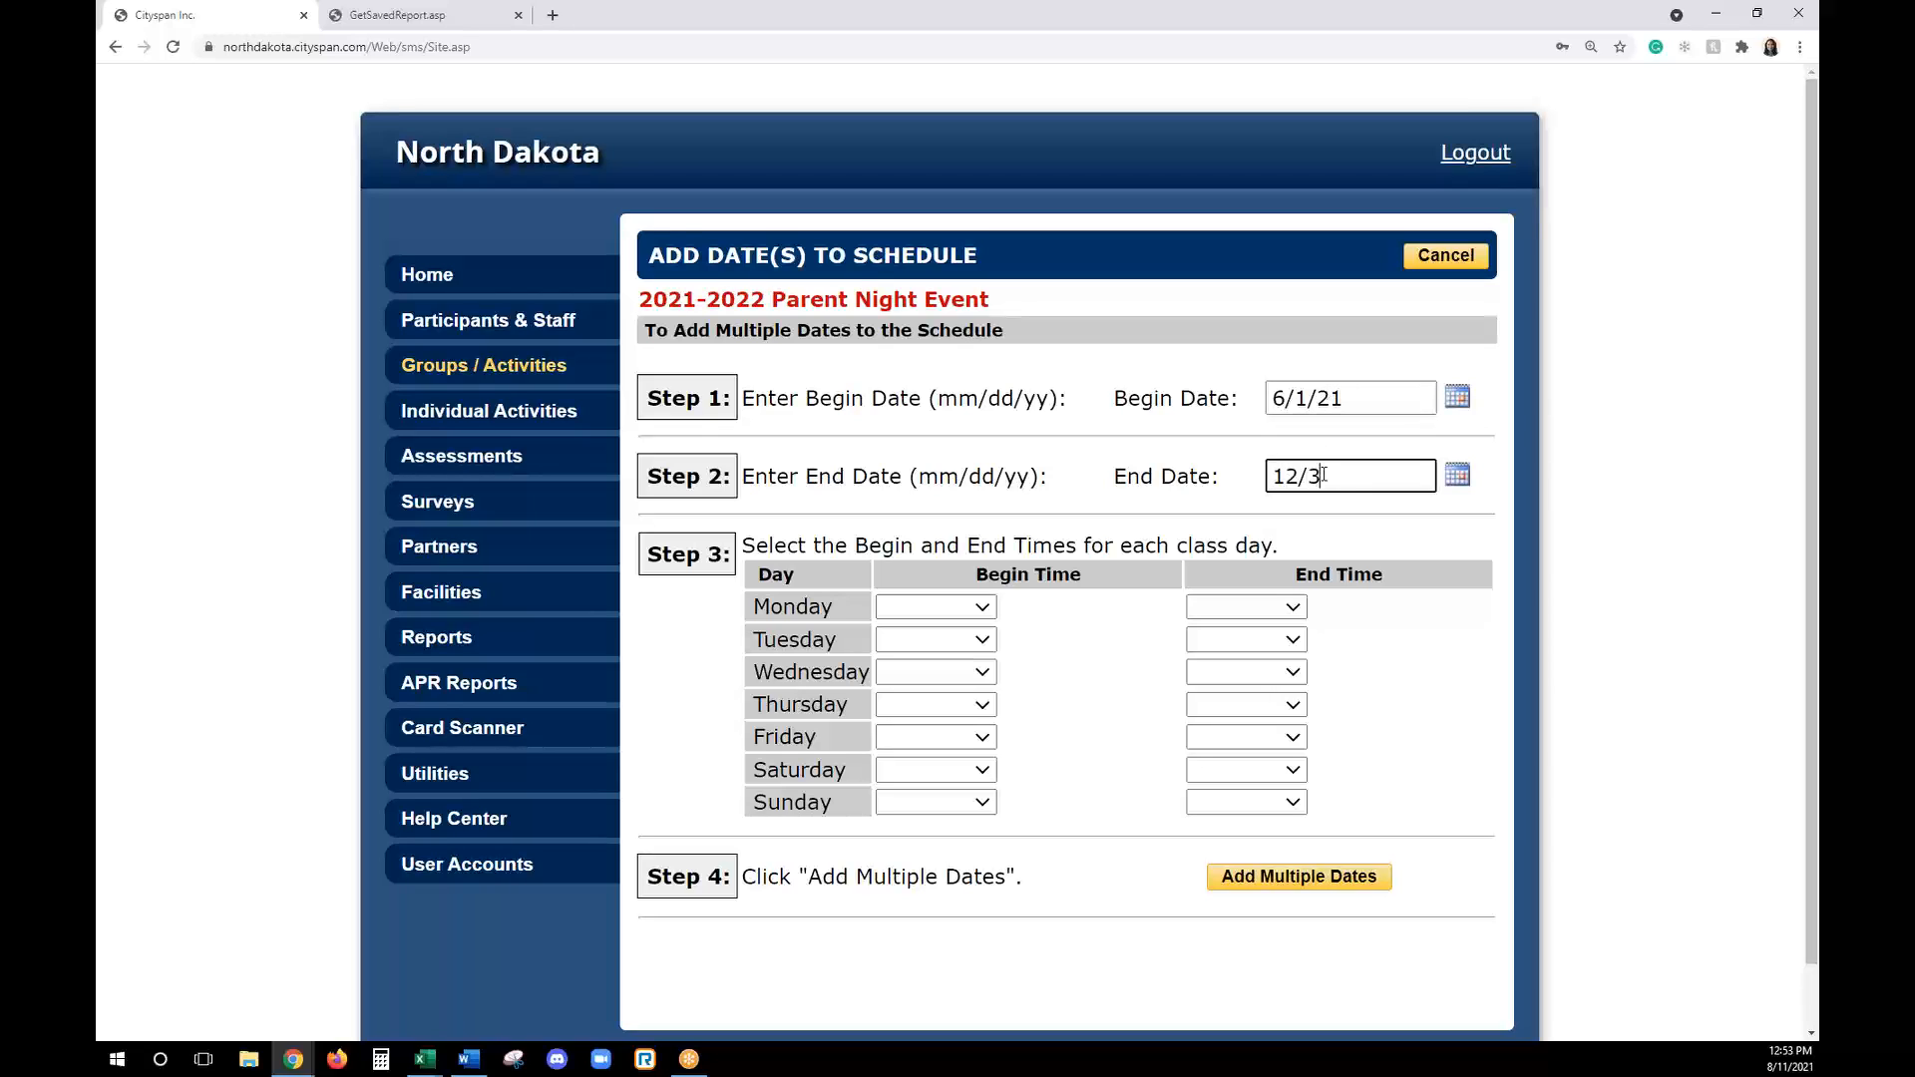
- Set Wednesday's begin time to 7:00 PM and end time to 9:00 PM, and add the multiple dates to the event's schedule
left_click(960, 680)
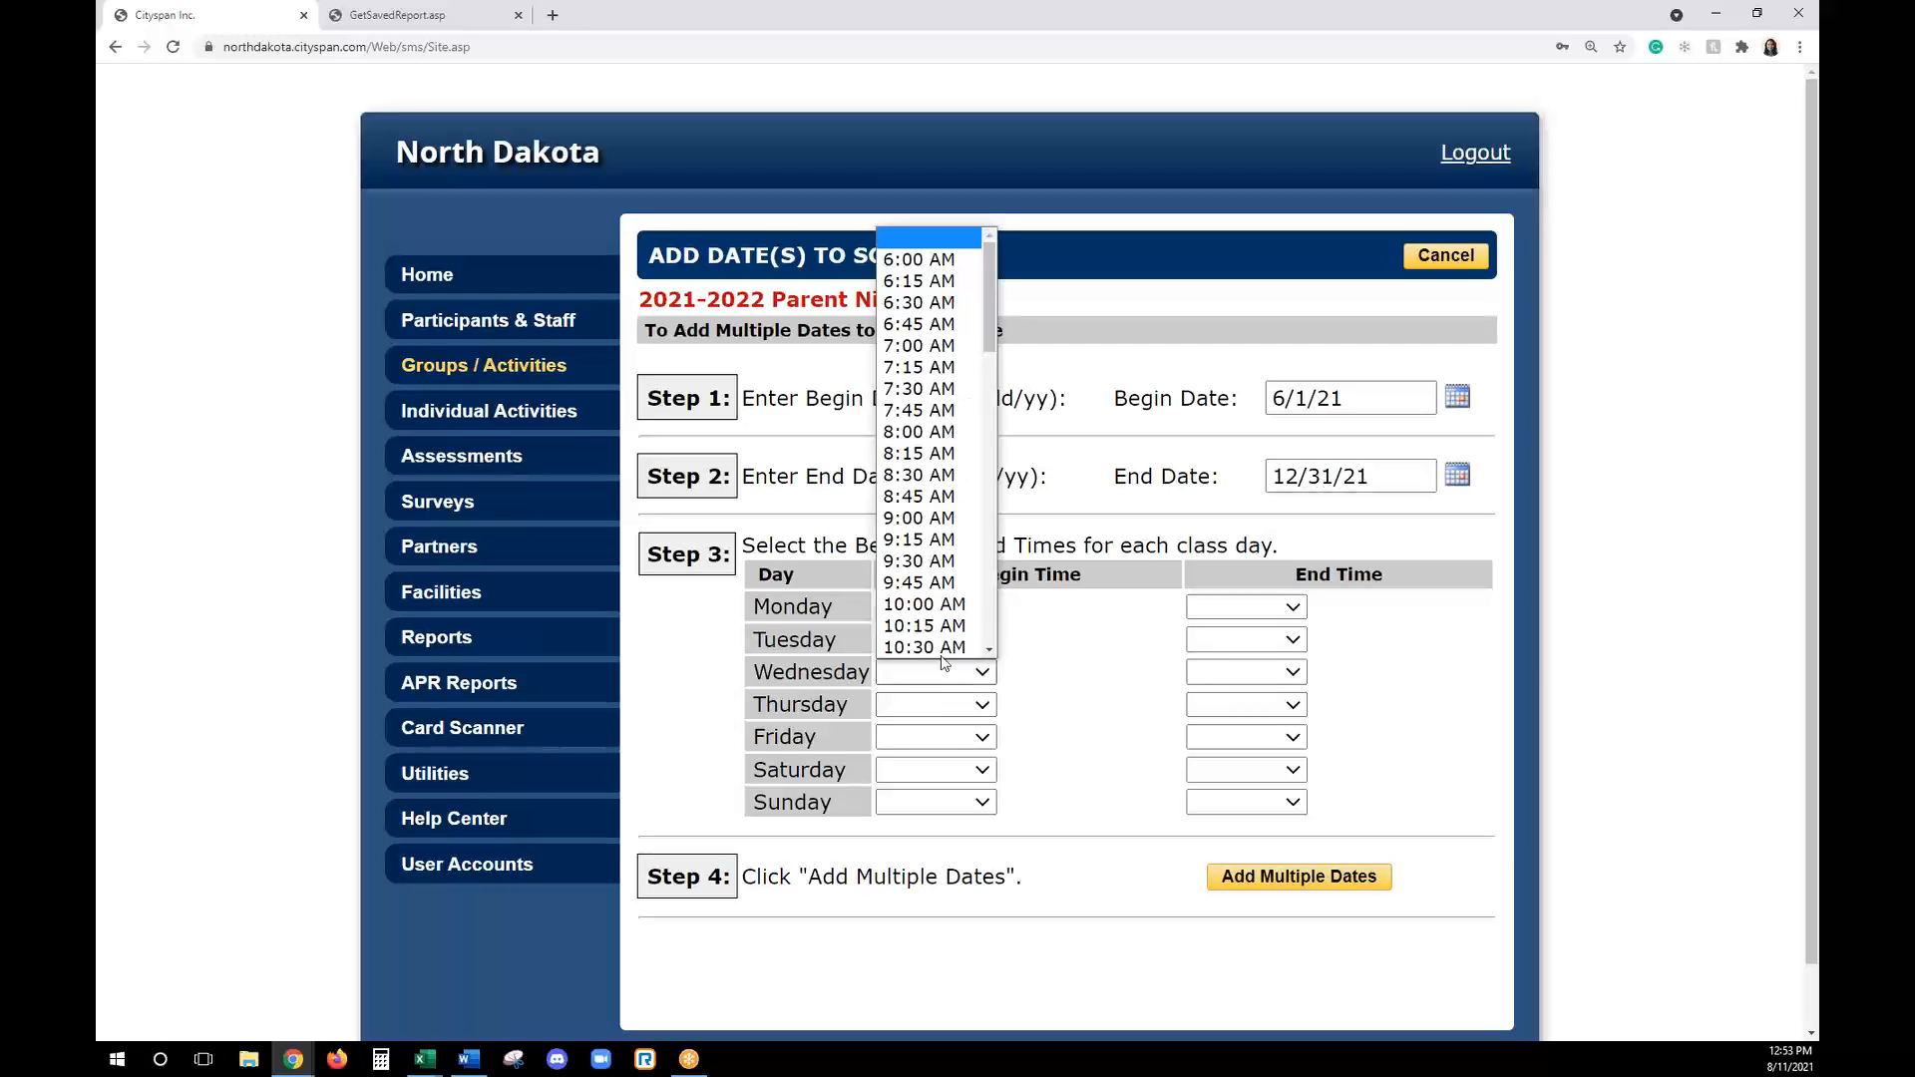
scroll(938, 599, "down", 10)
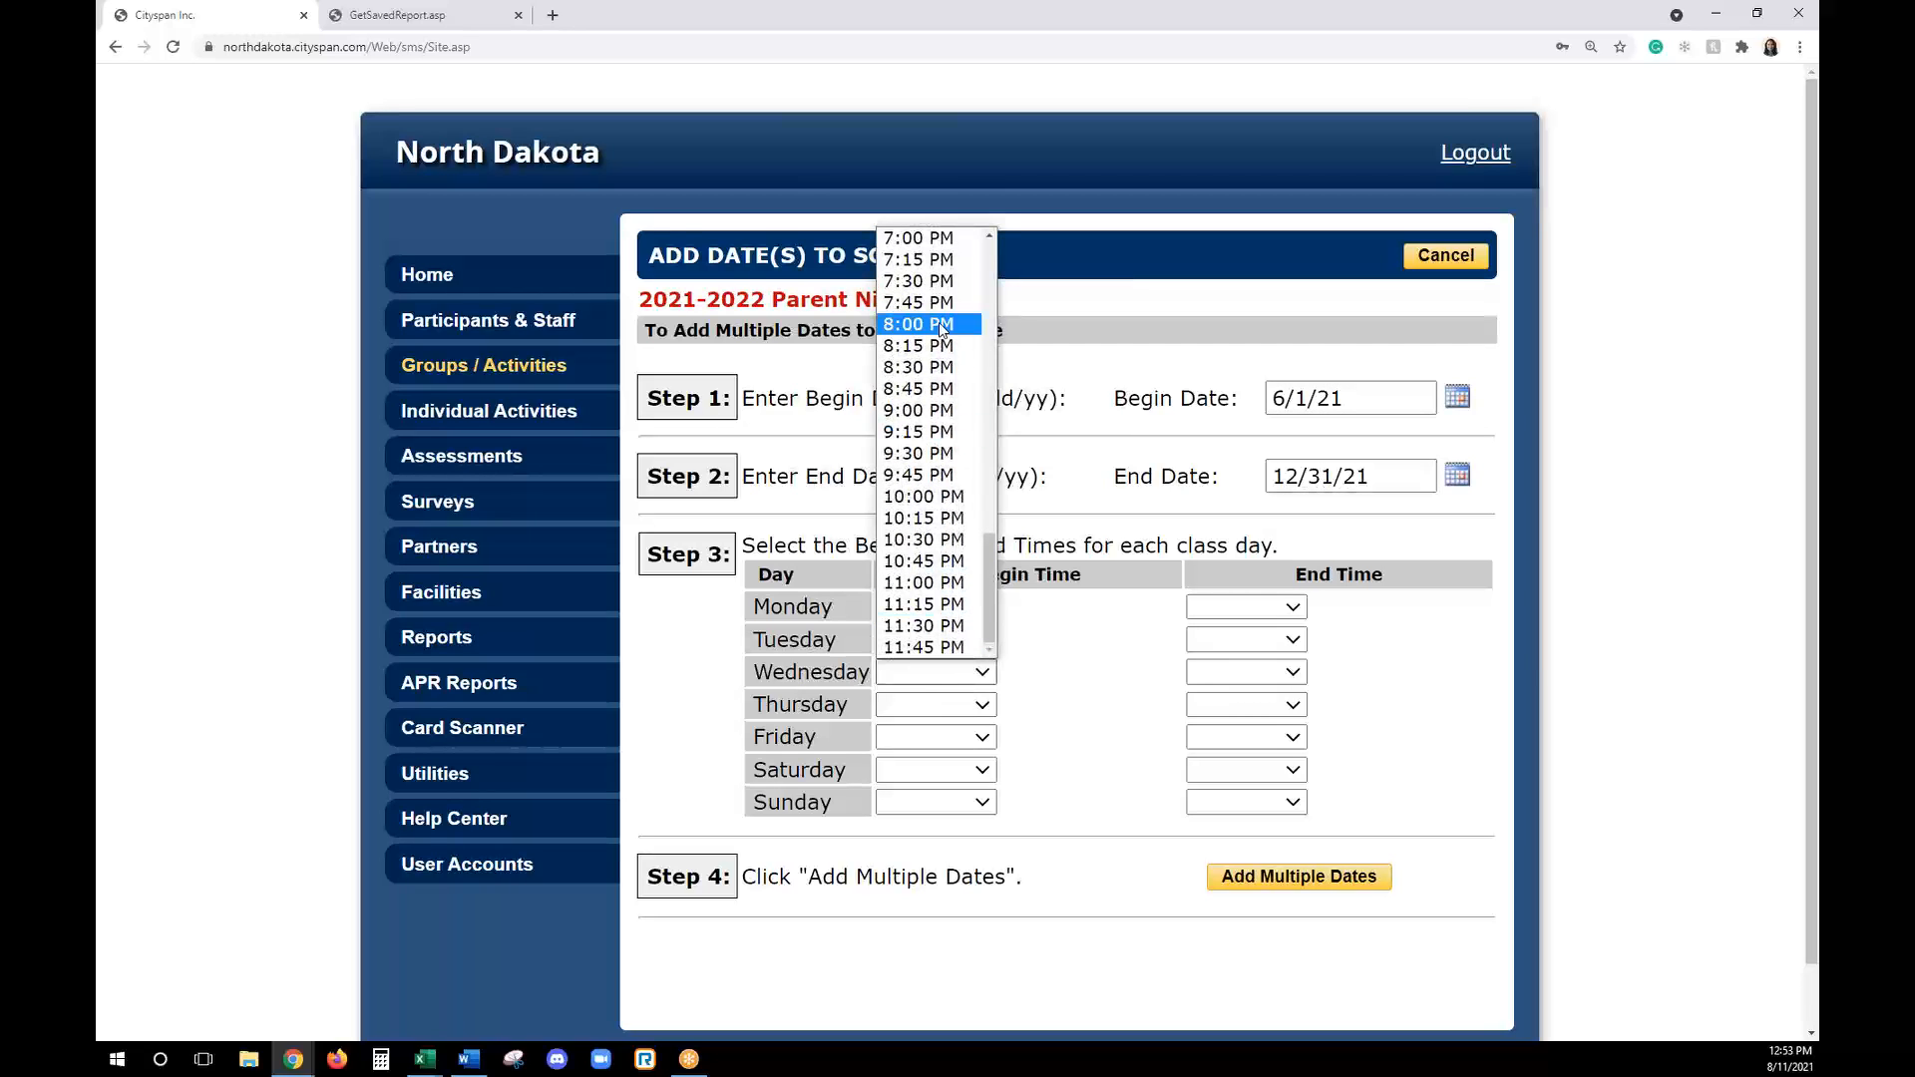
left_click(945, 241)
left_click(1202, 669)
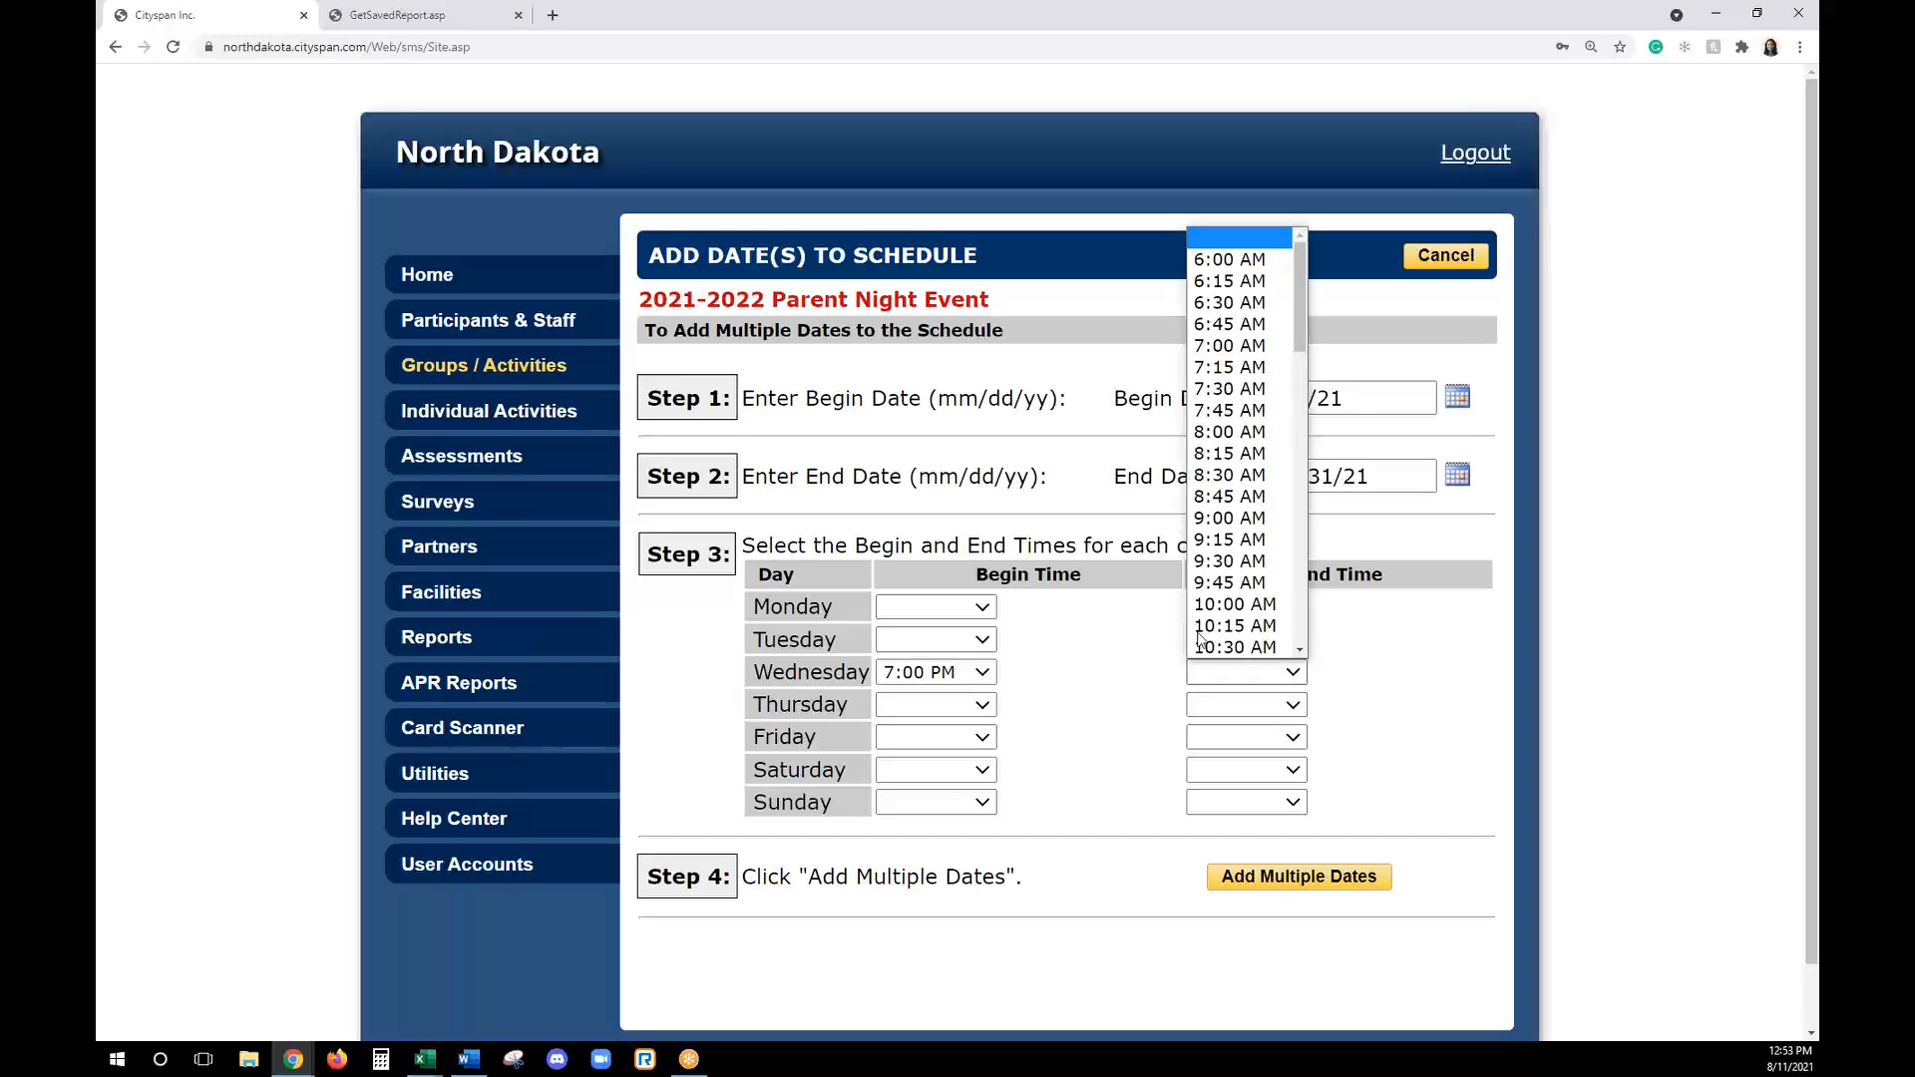
scroll(1242, 478, "down", 15)
left_click(1234, 410)
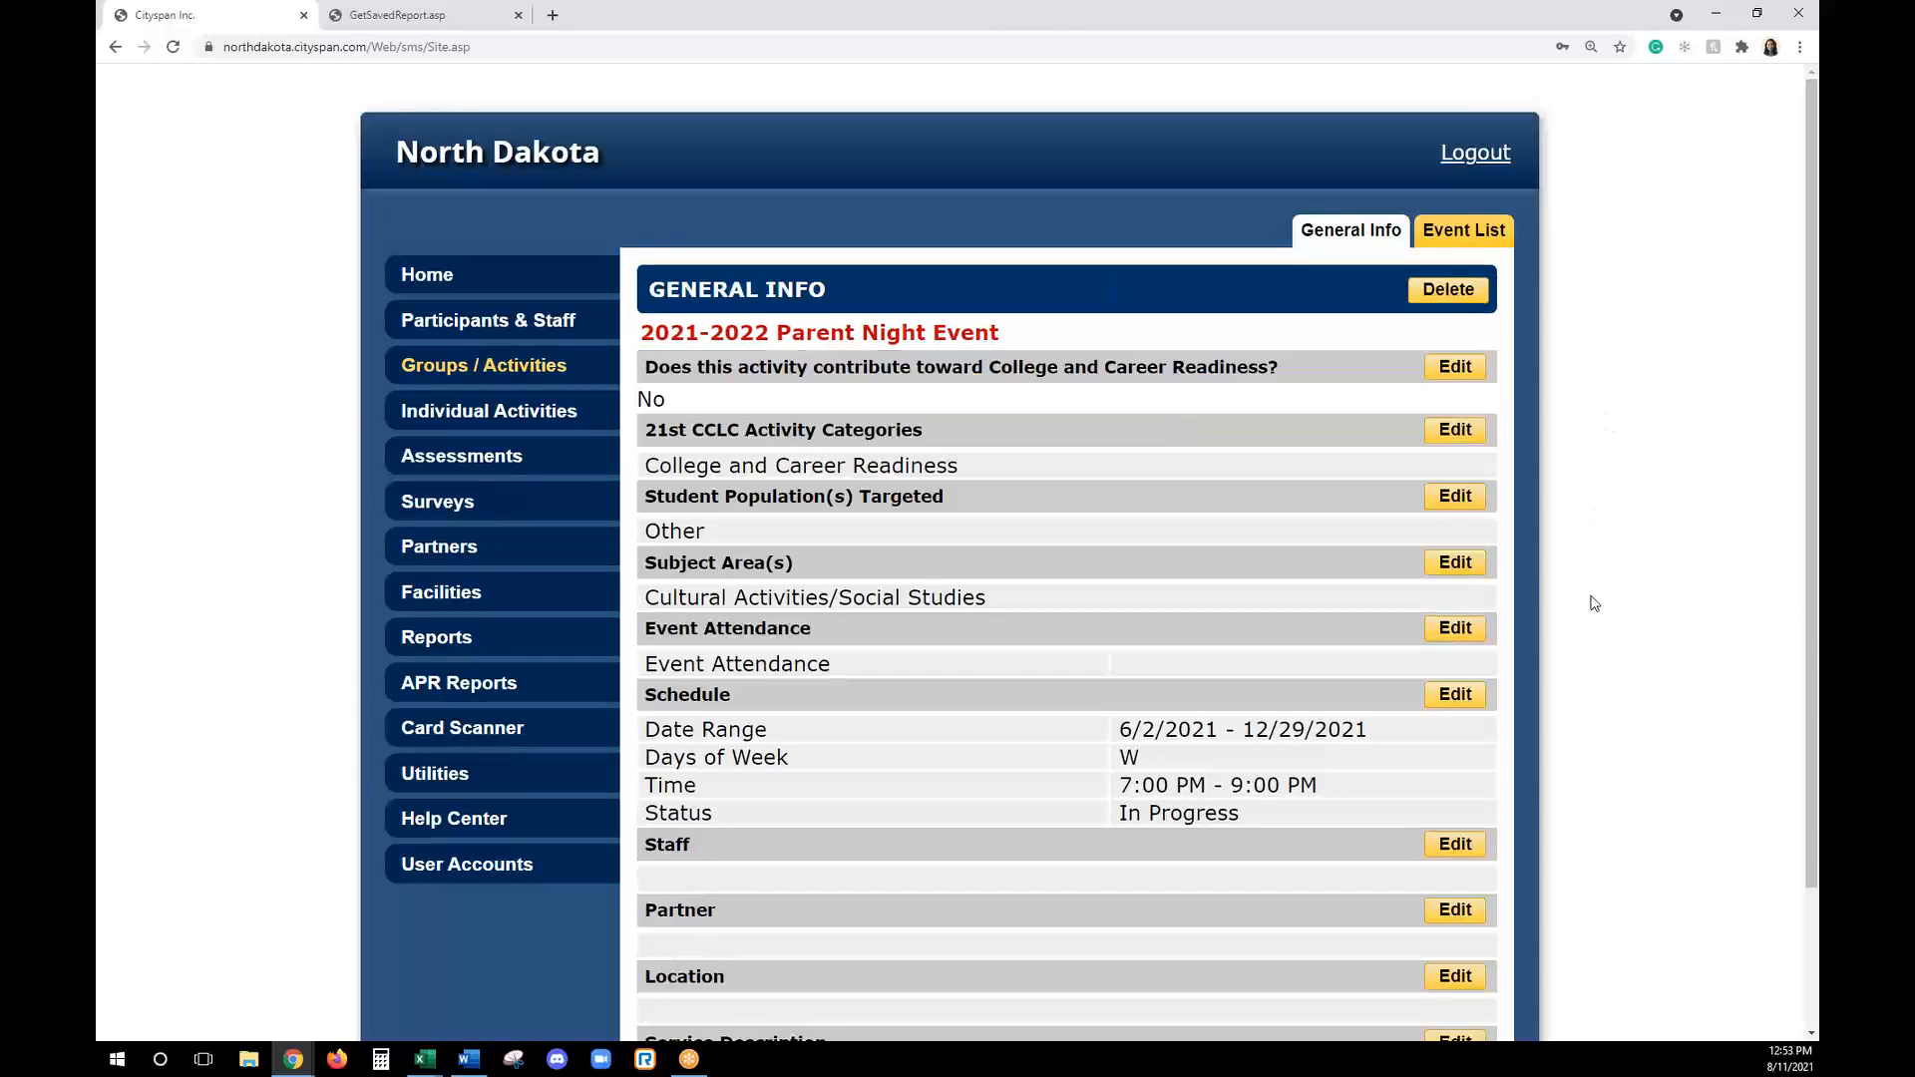
- Assign the first listed staff member to the Parent Night event as Lead Staff
scroll(1592, 603, "down", 1)
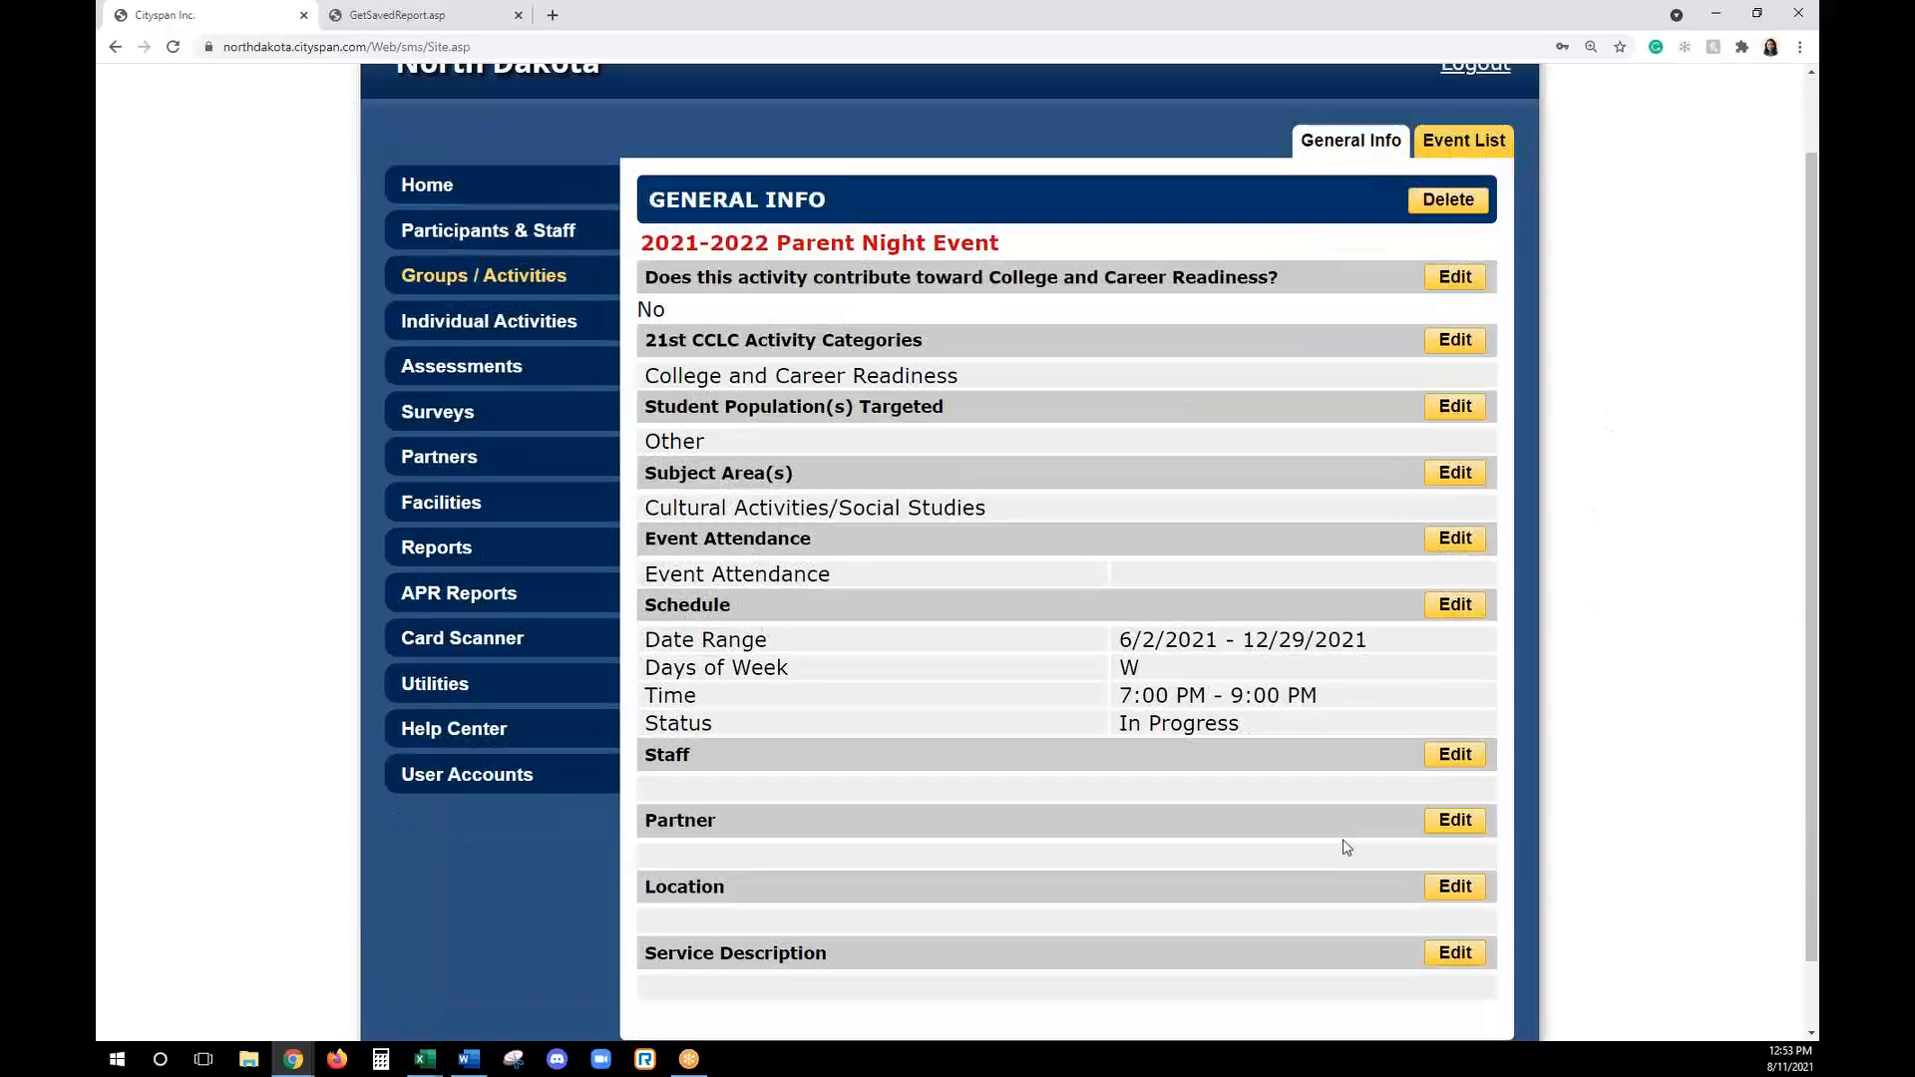
left_click(1461, 755)
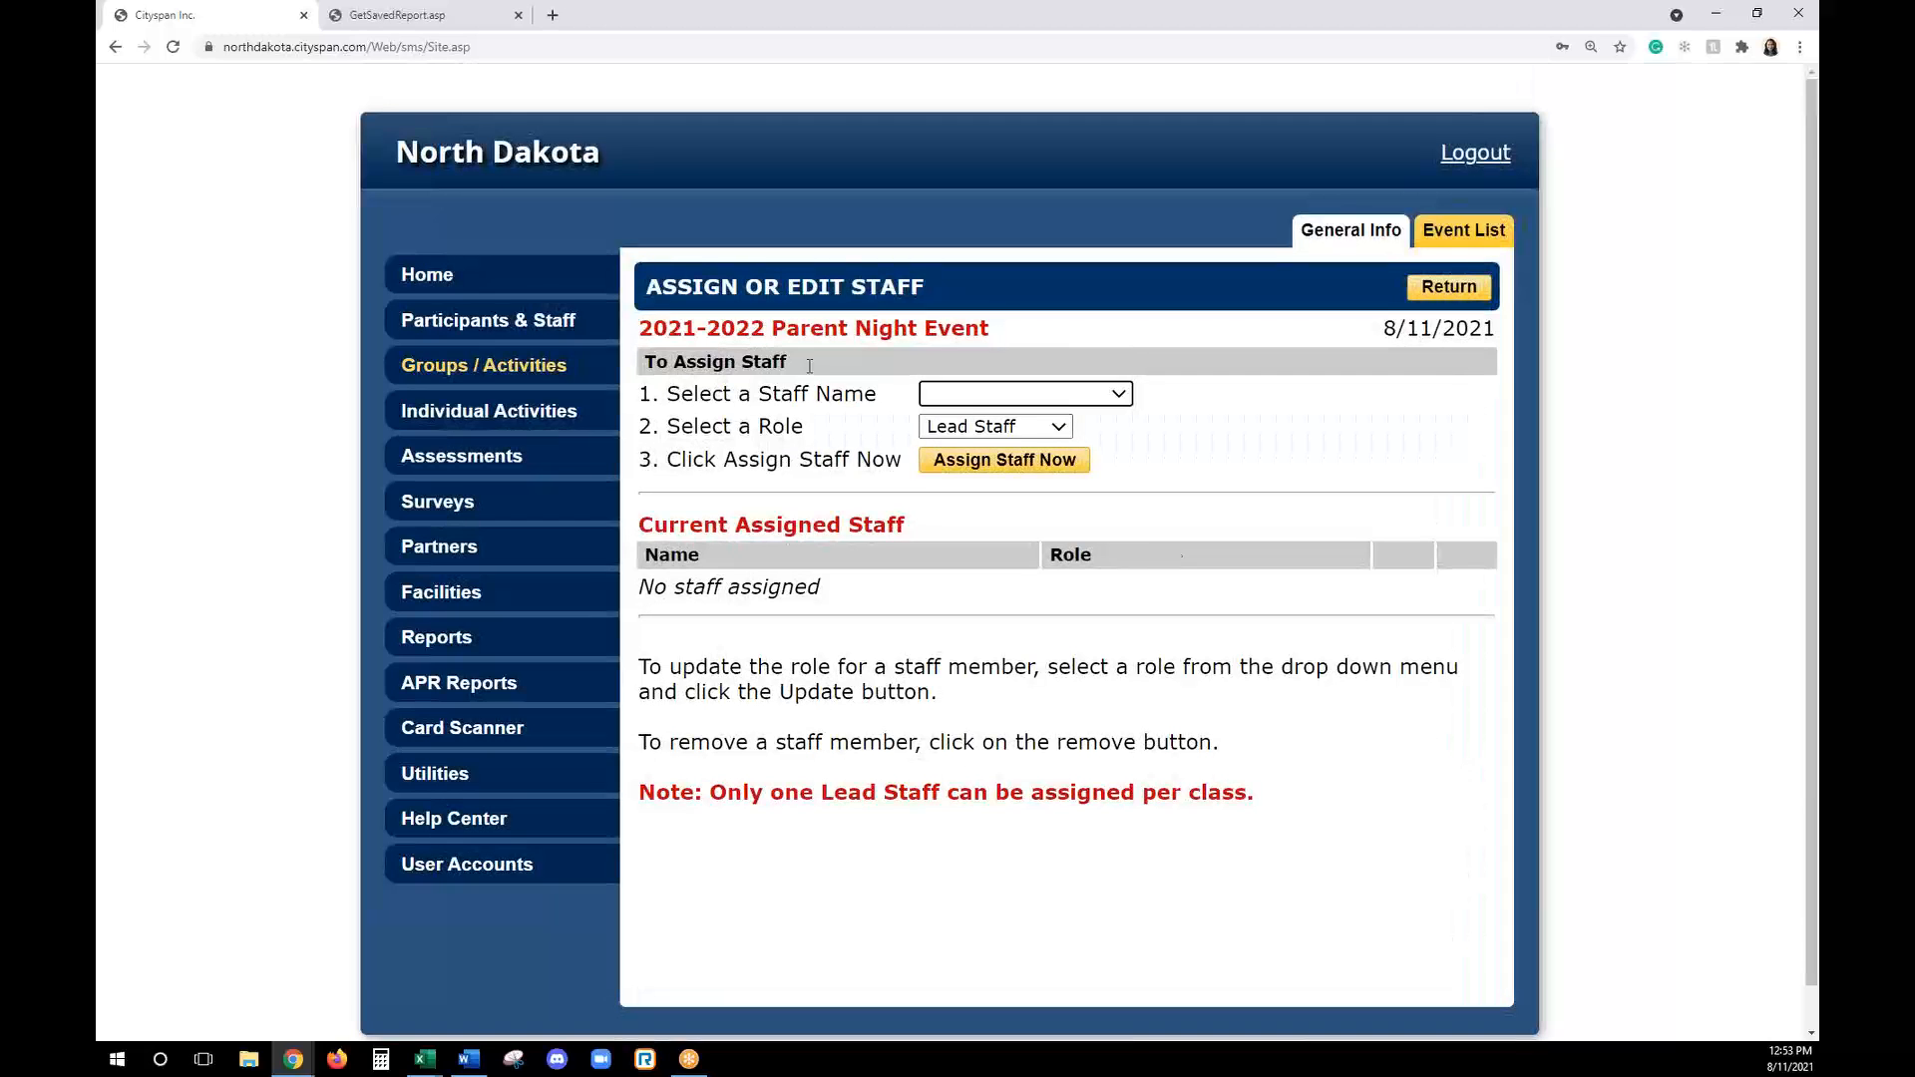
left_click(1025, 394)
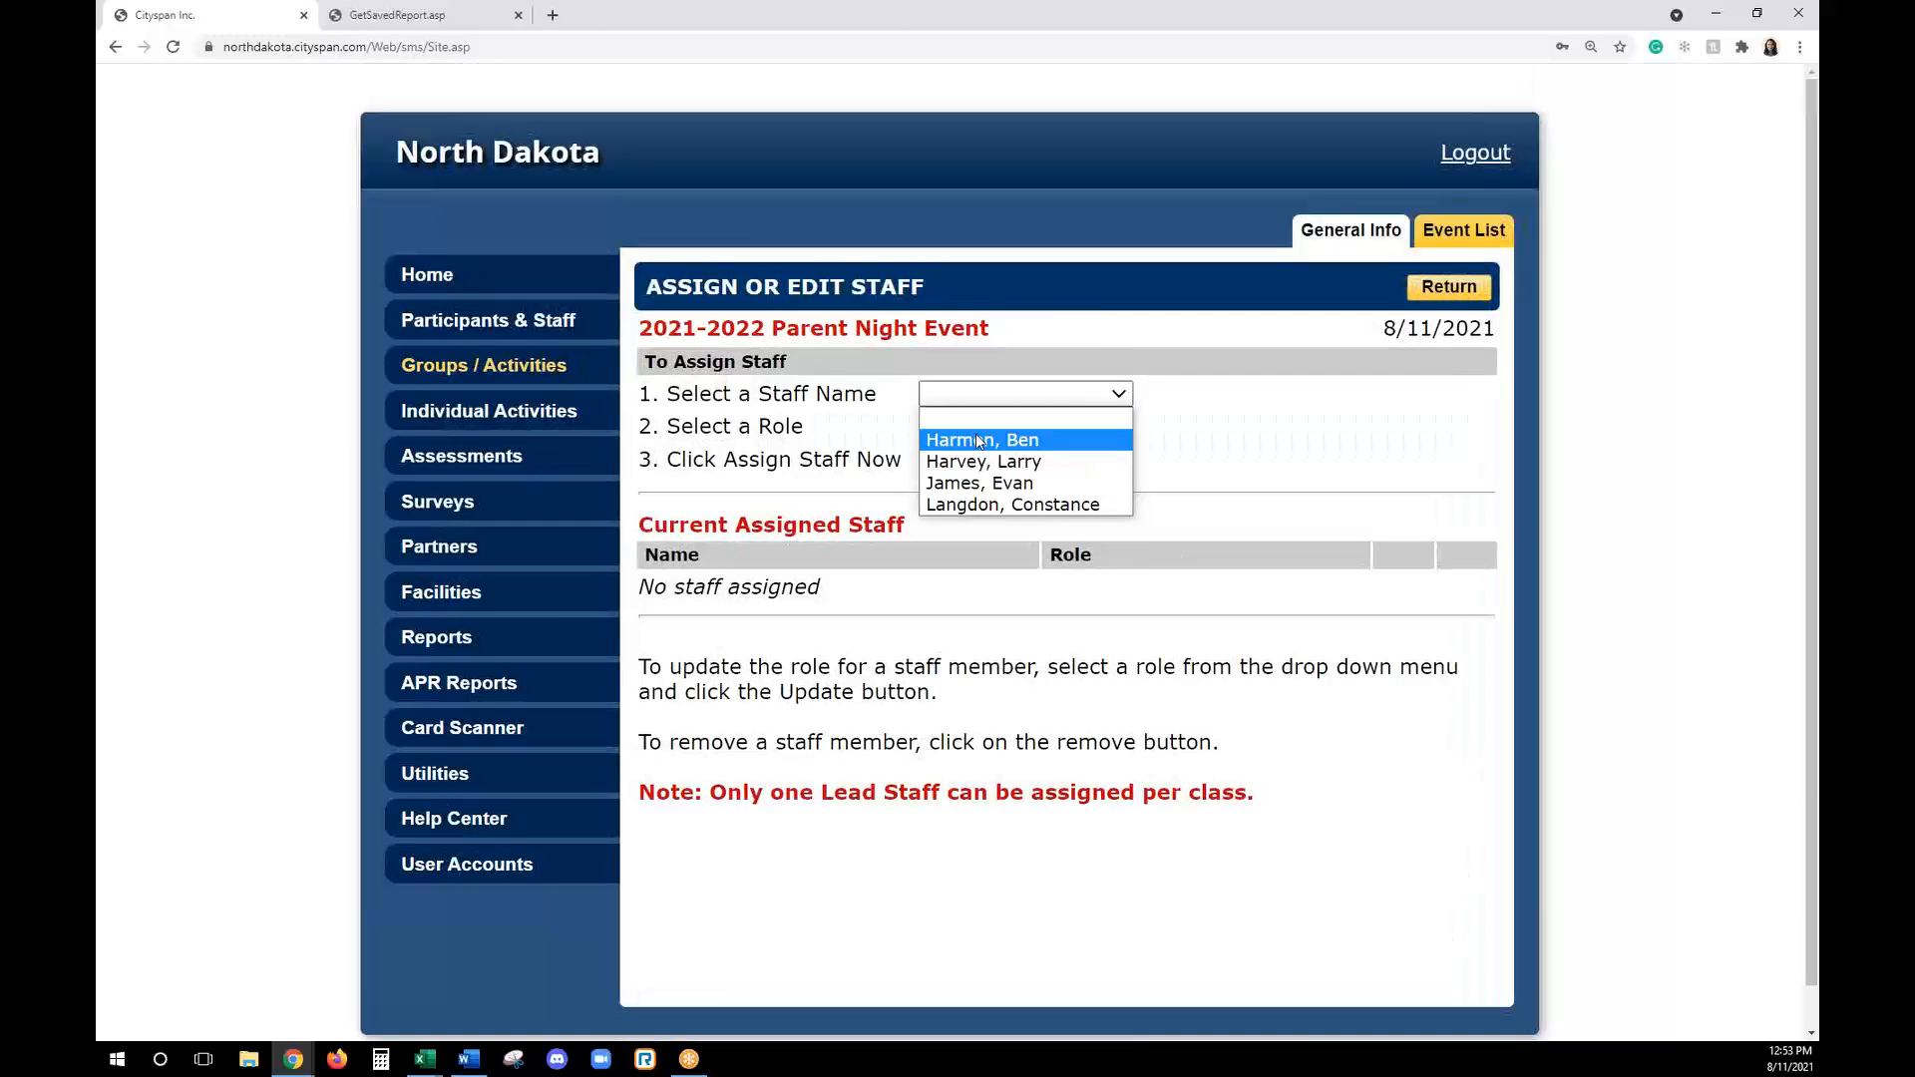
left_click(978, 436)
left_click(1003, 459)
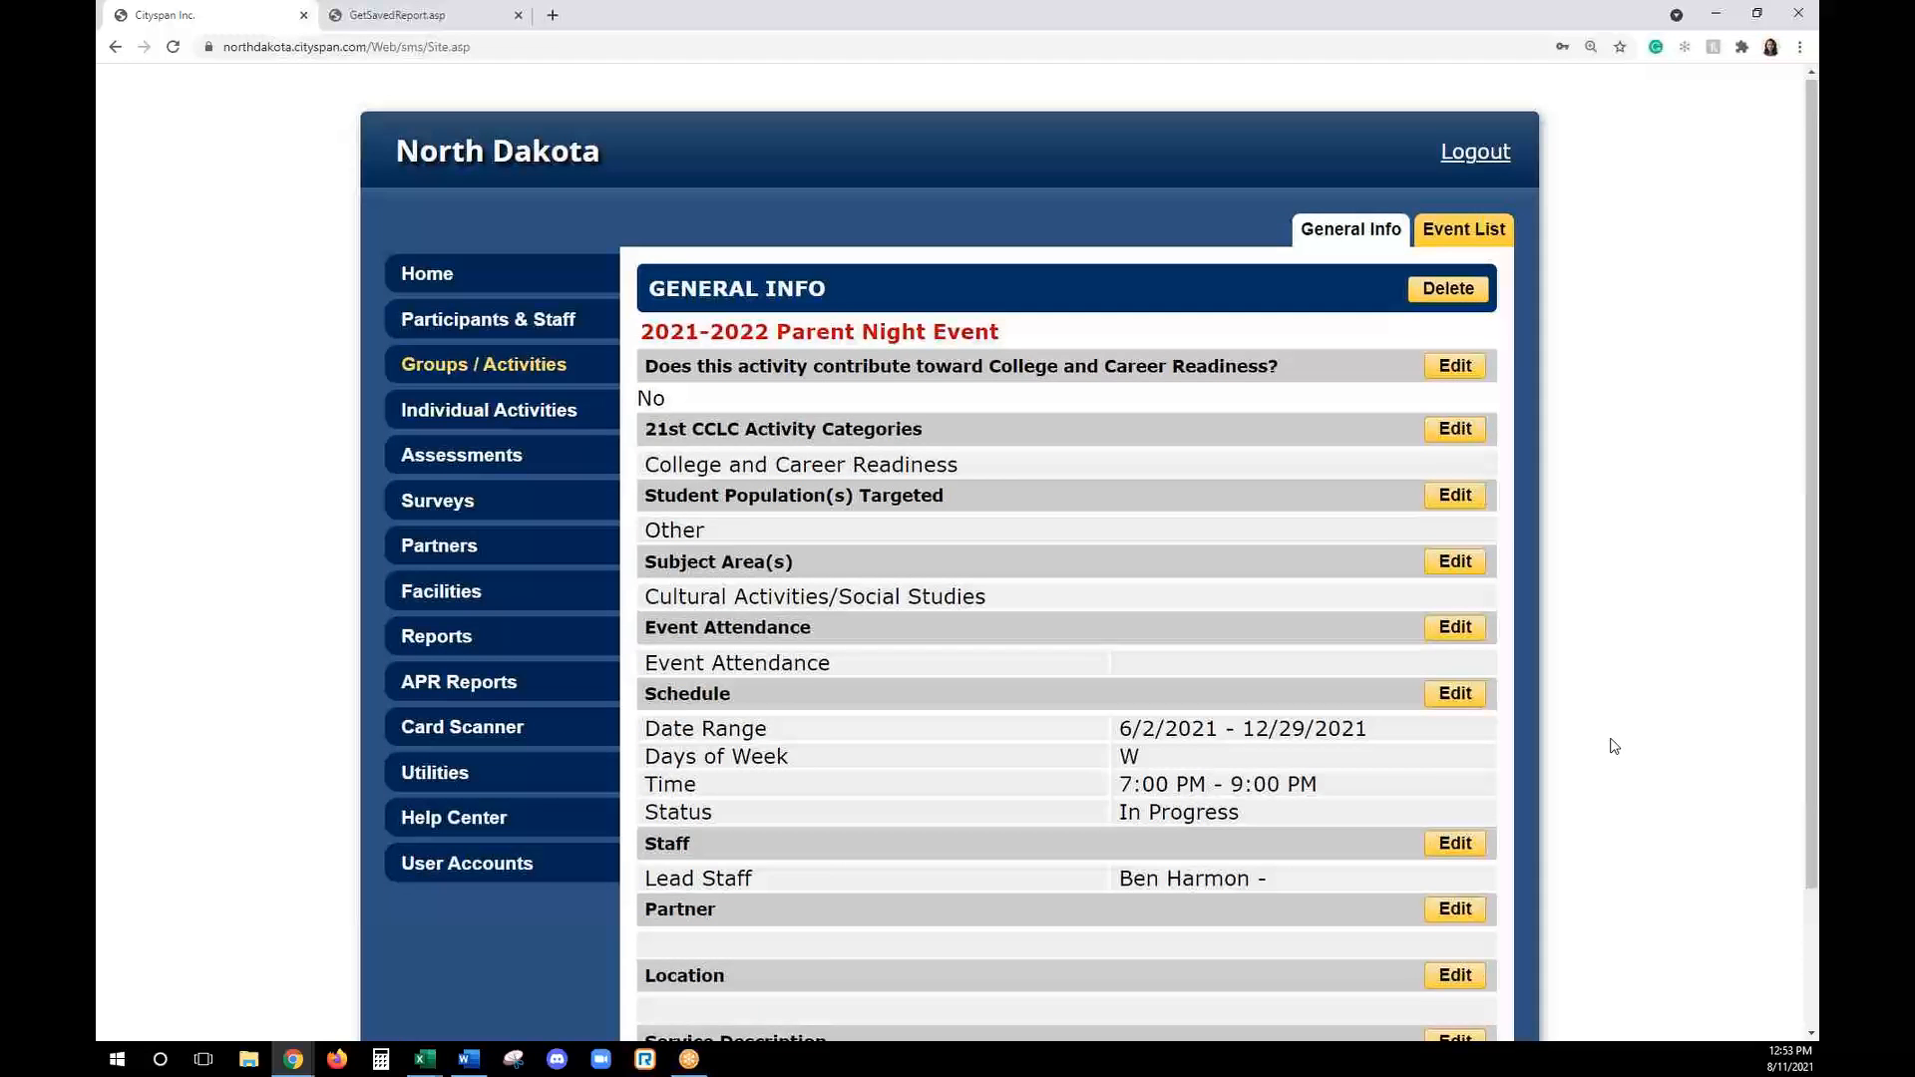
- Set the Parent Night event's Event Attendance to 45 in its service details and save
scroll(1607, 744, "down", 1)
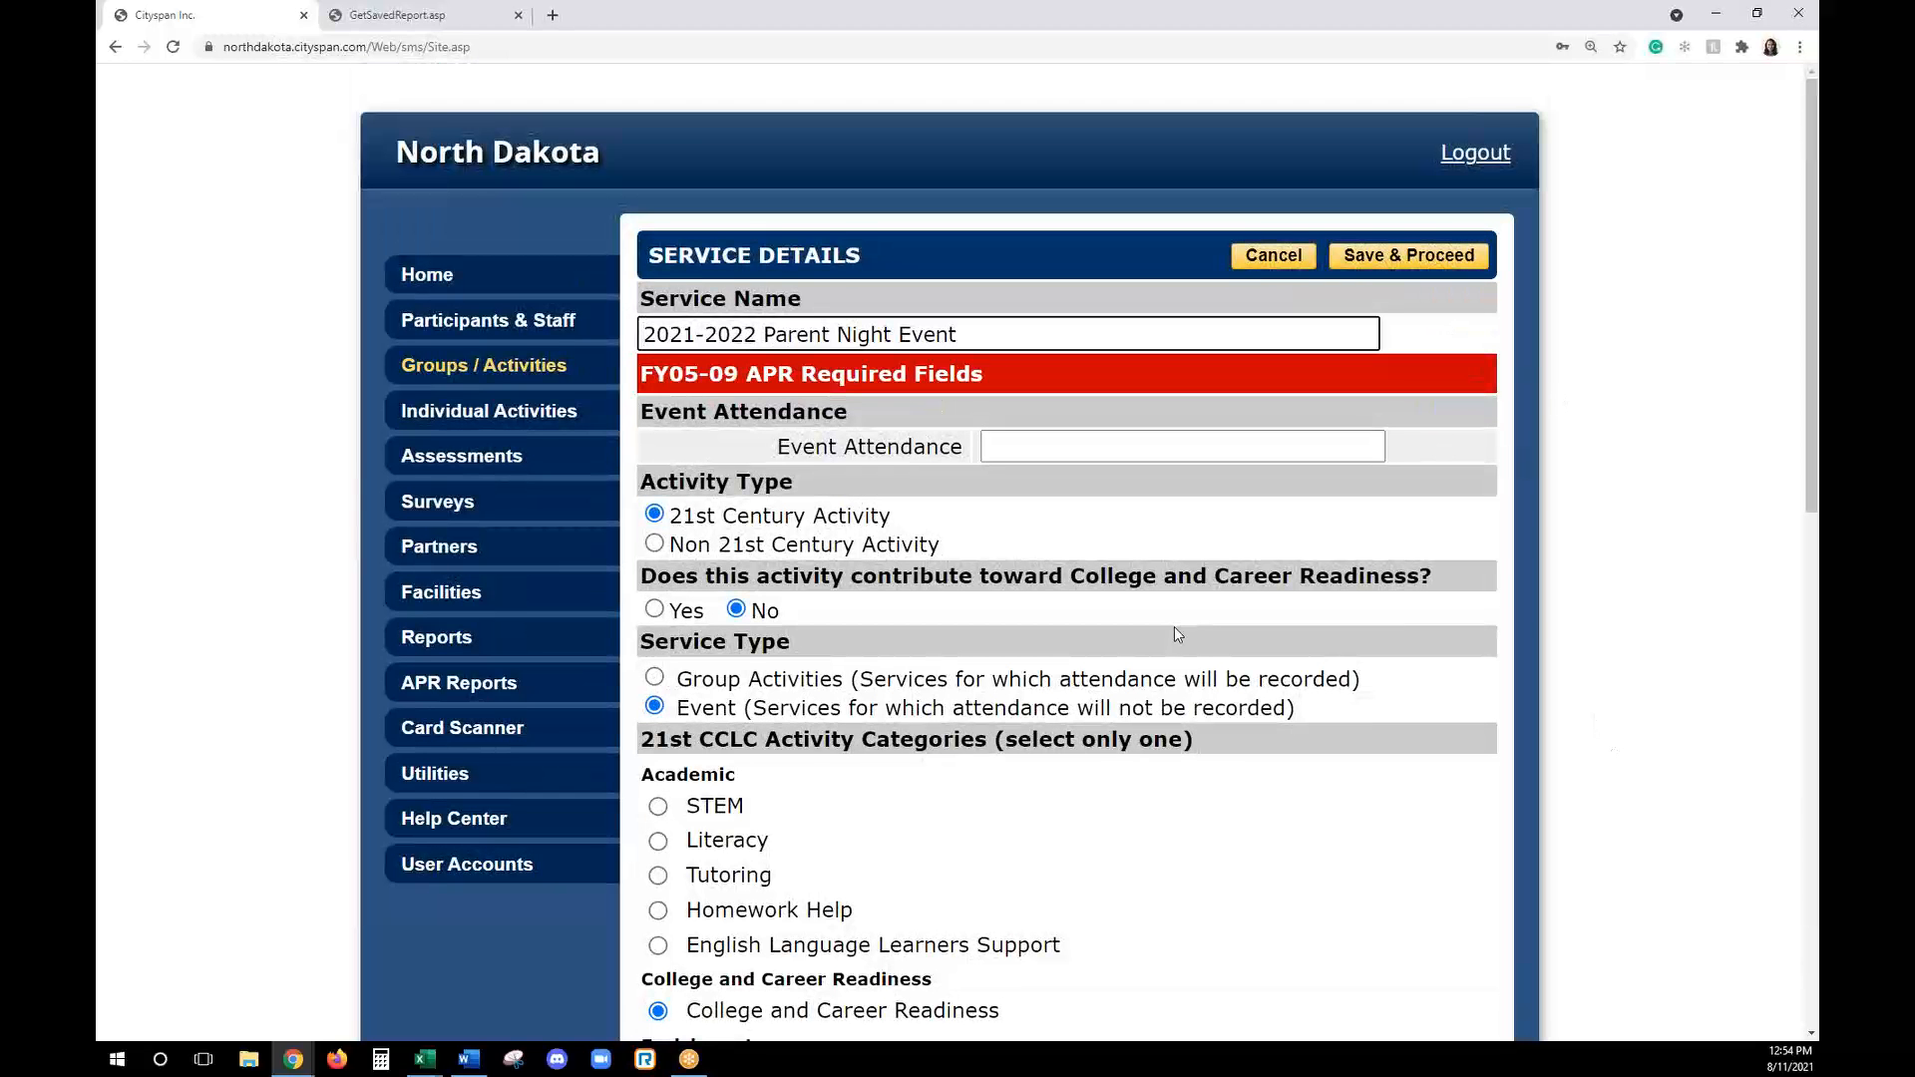
left_click(1274, 255)
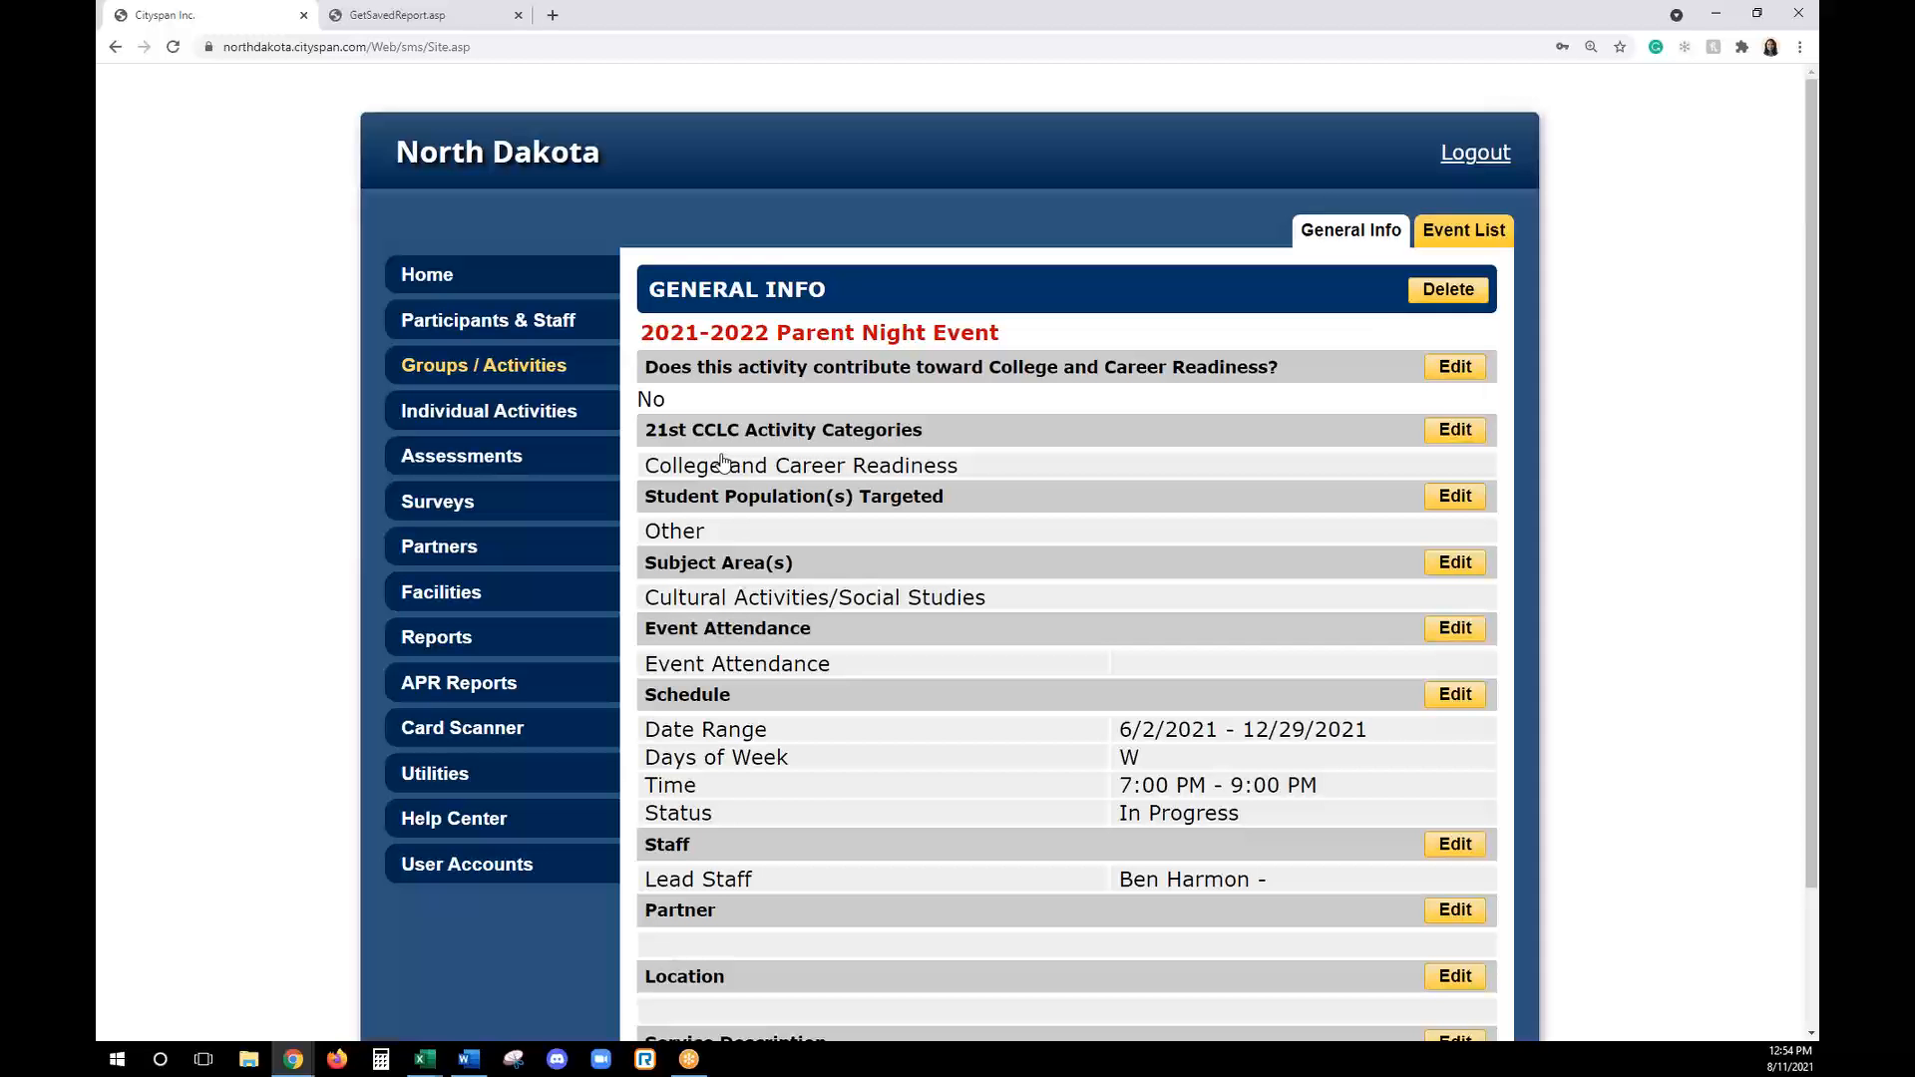
left_click(1452, 367)
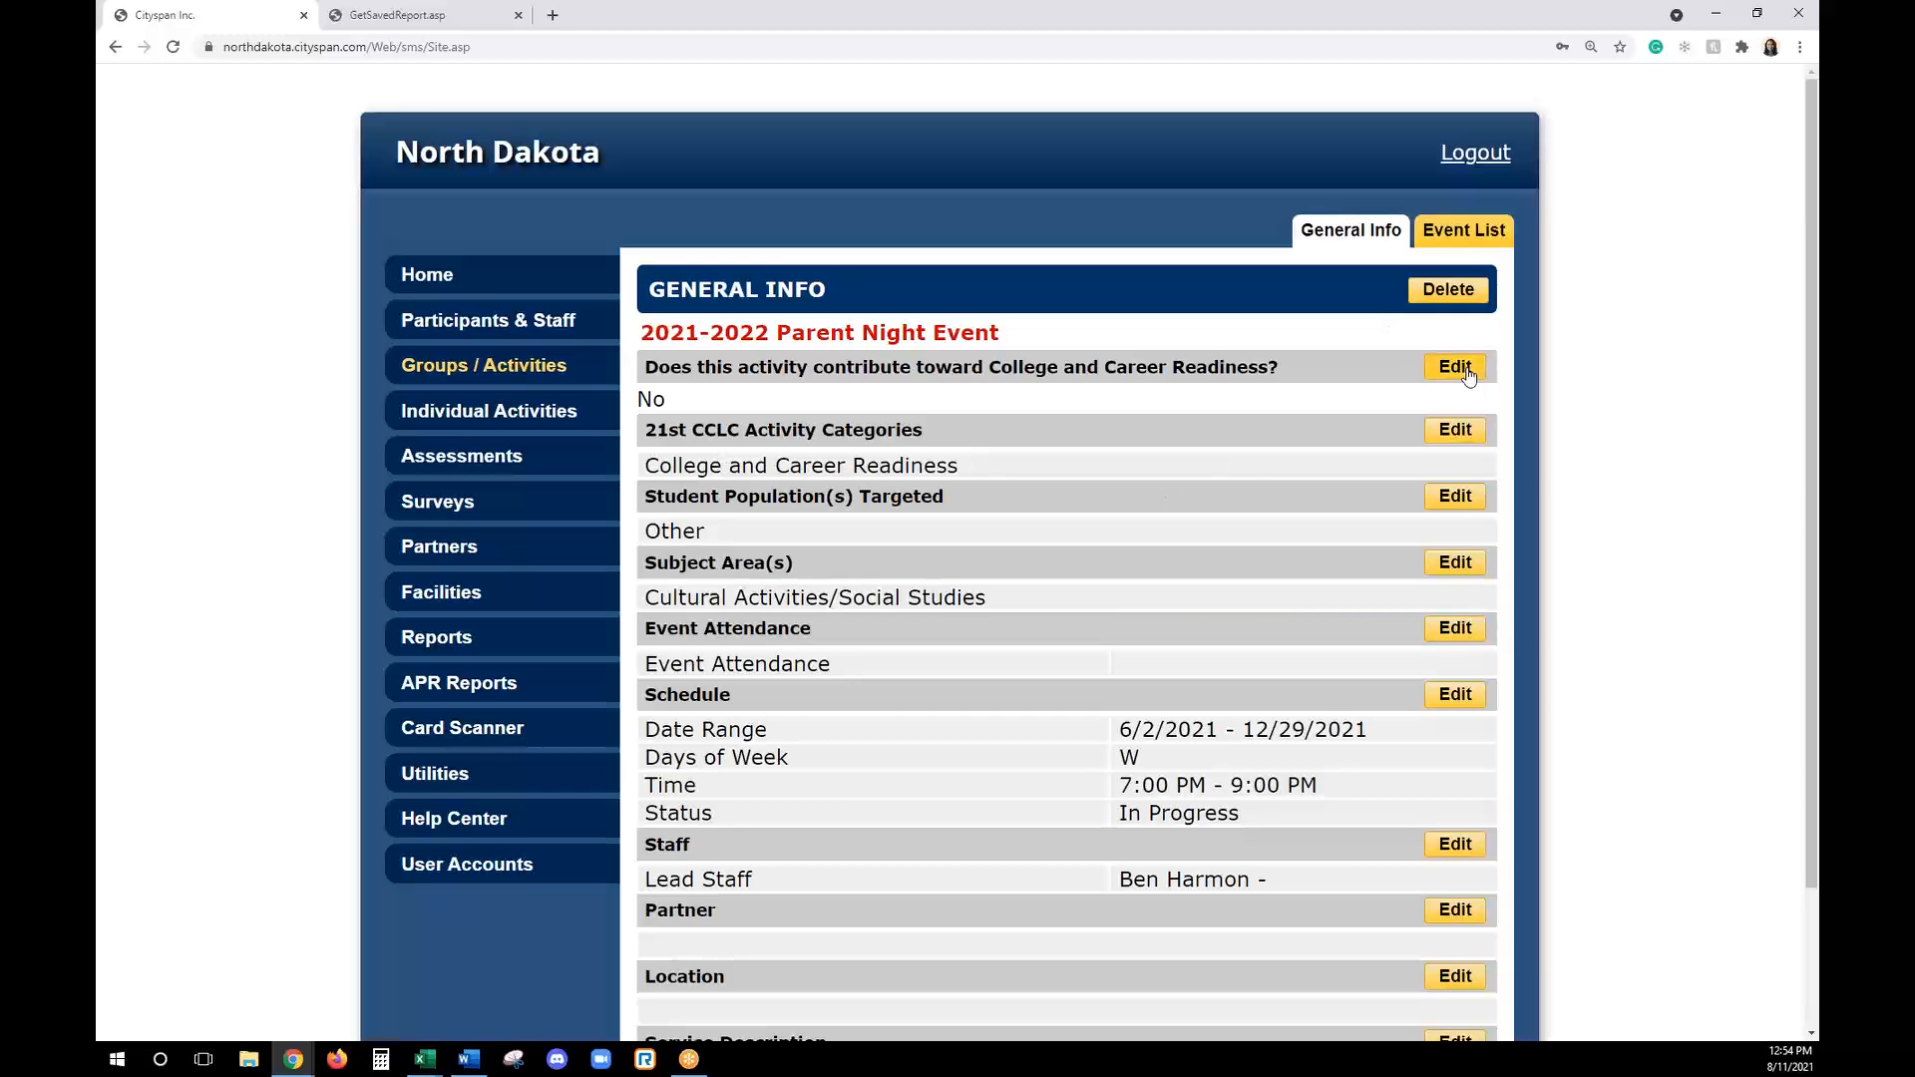
left_click_drag(805, 453, 992, 448)
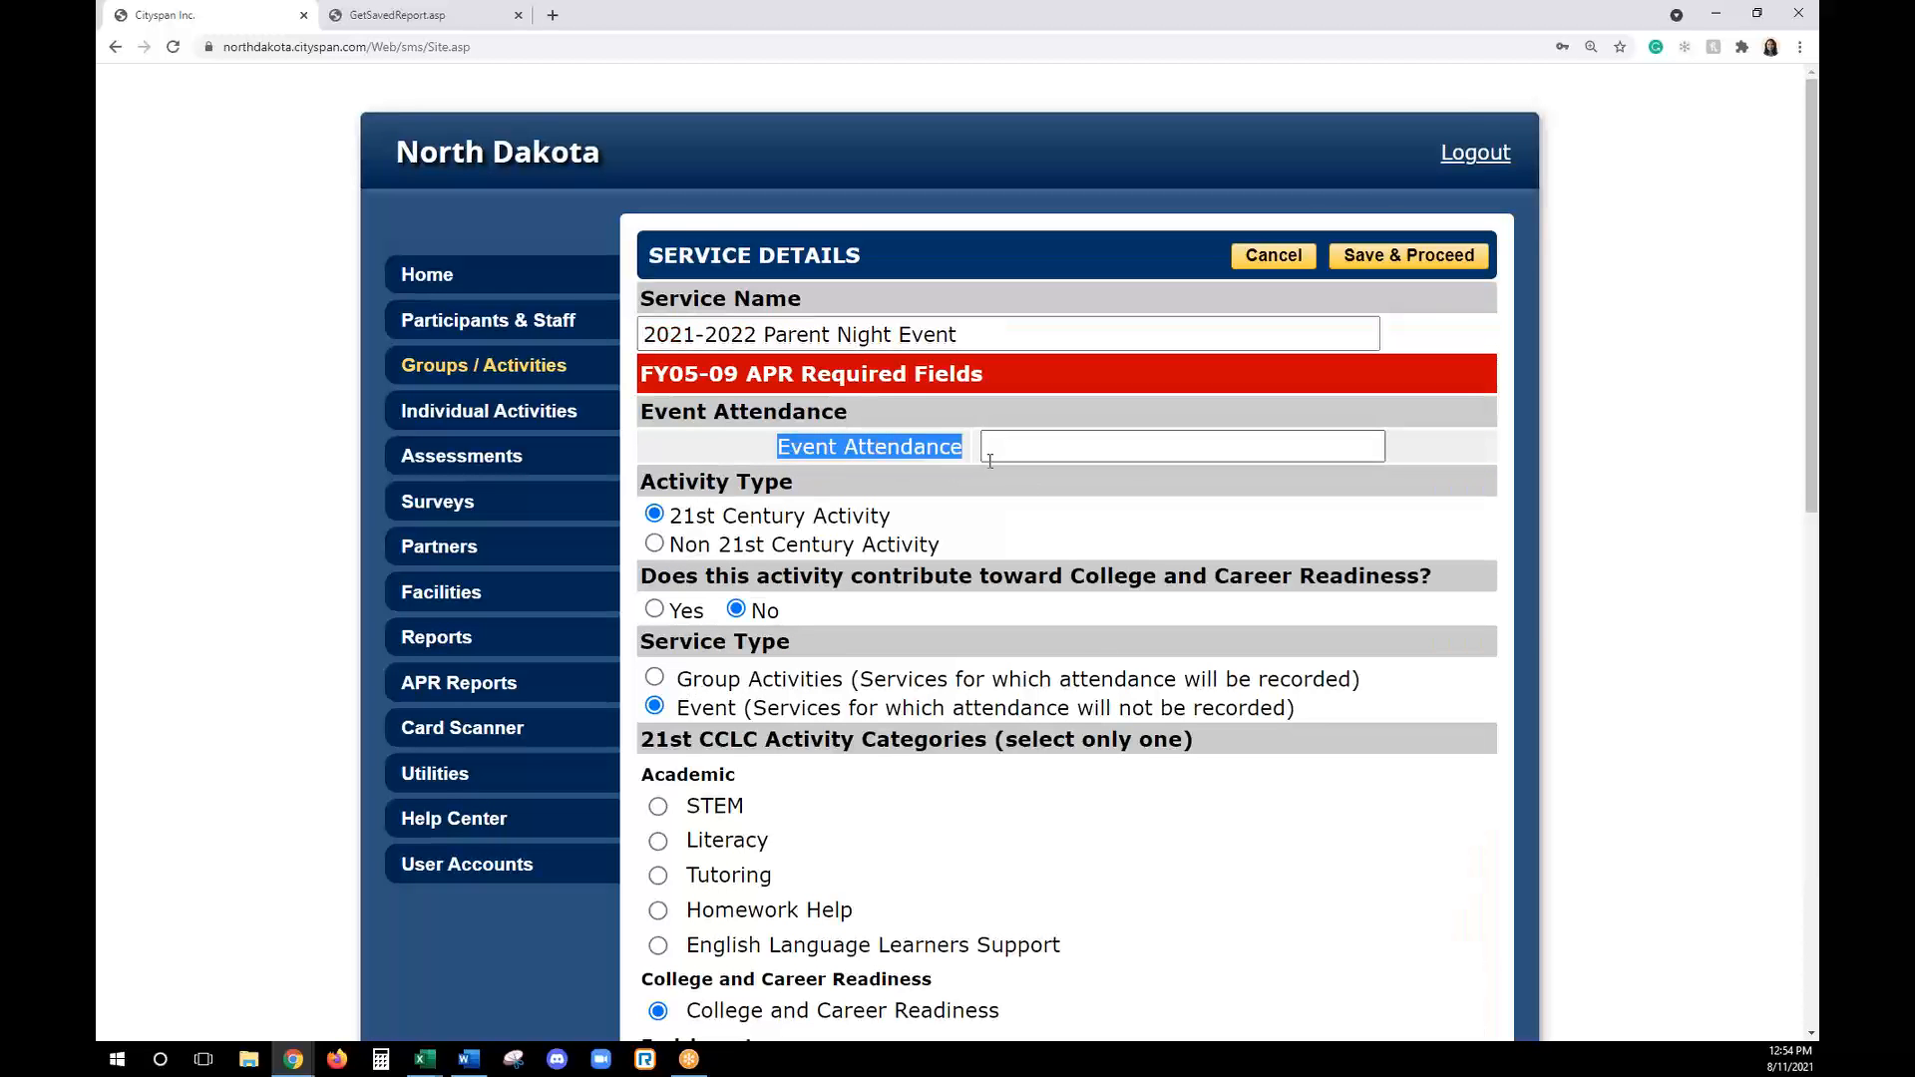
left_click(1067, 450)
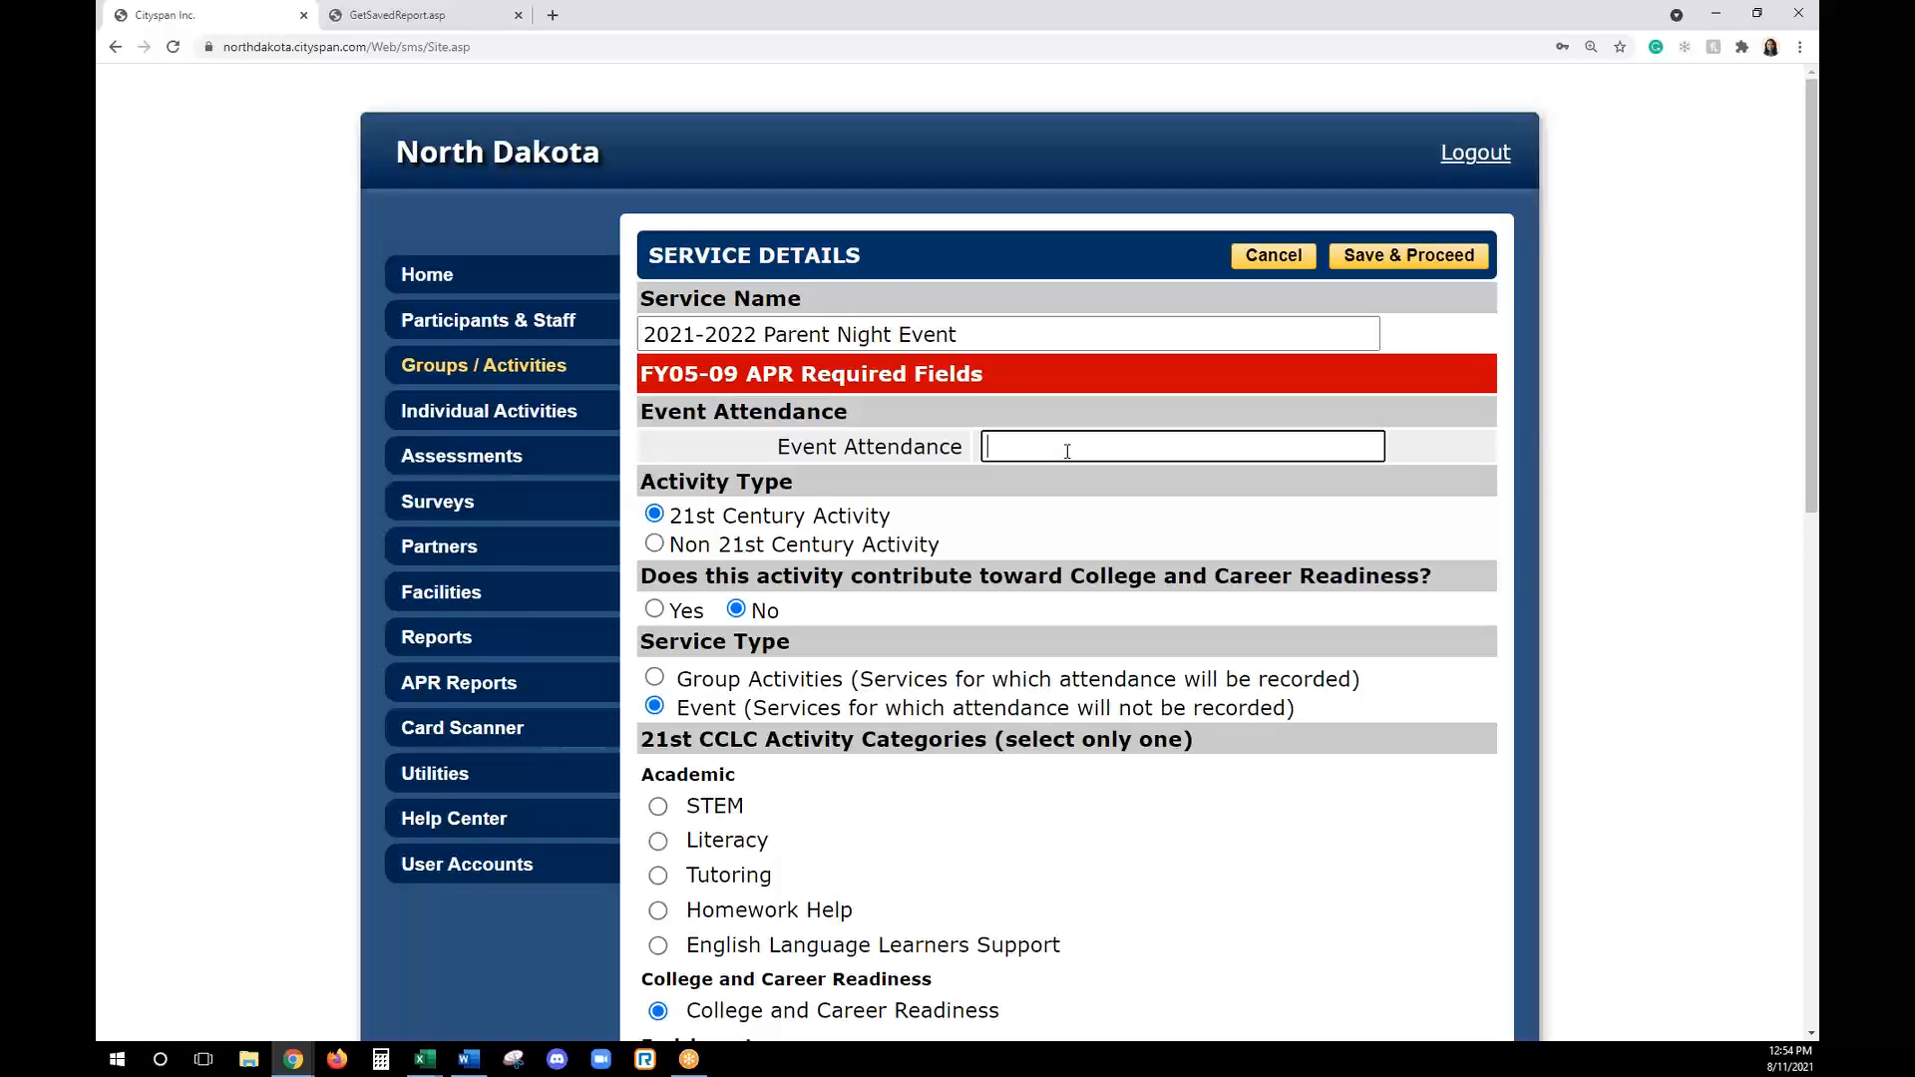
type("100")
left_click(1414, 260)
type("45")
key("Return")
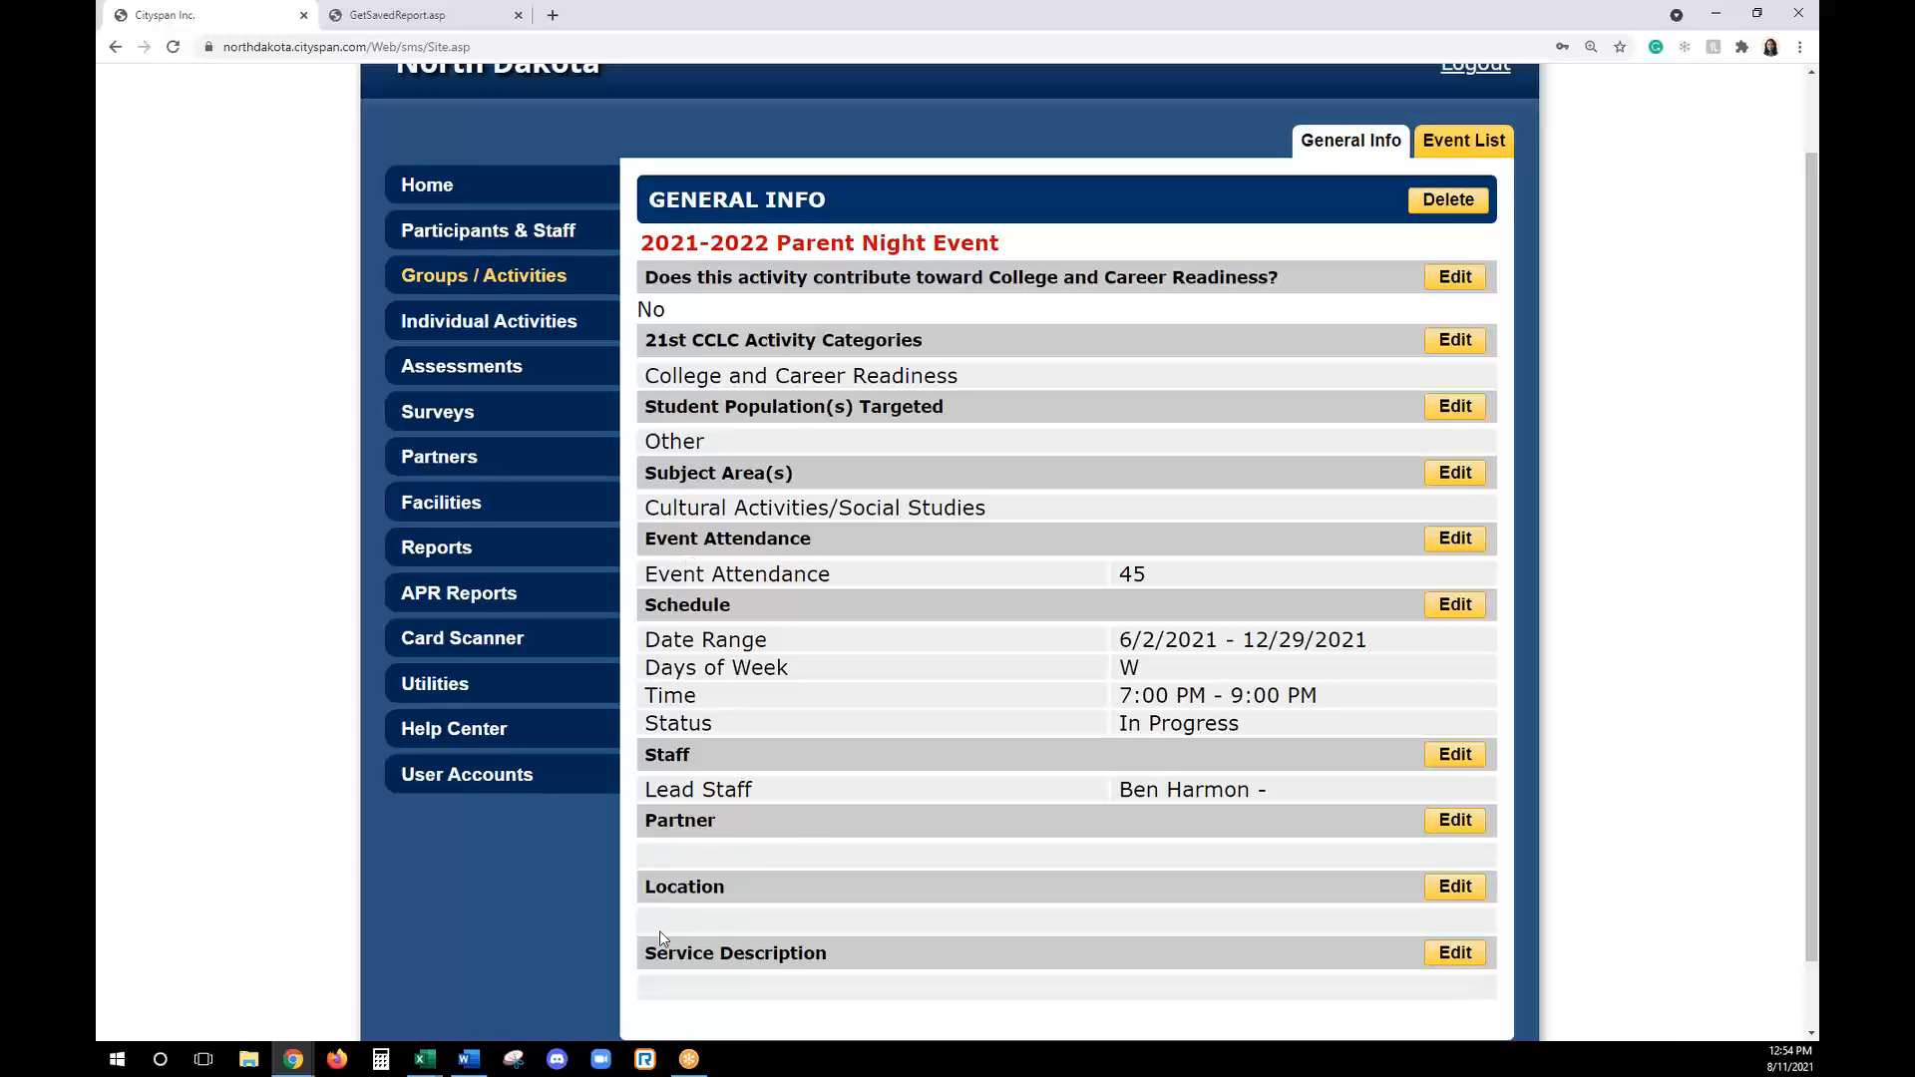
scroll(821, 790, "down", 1)
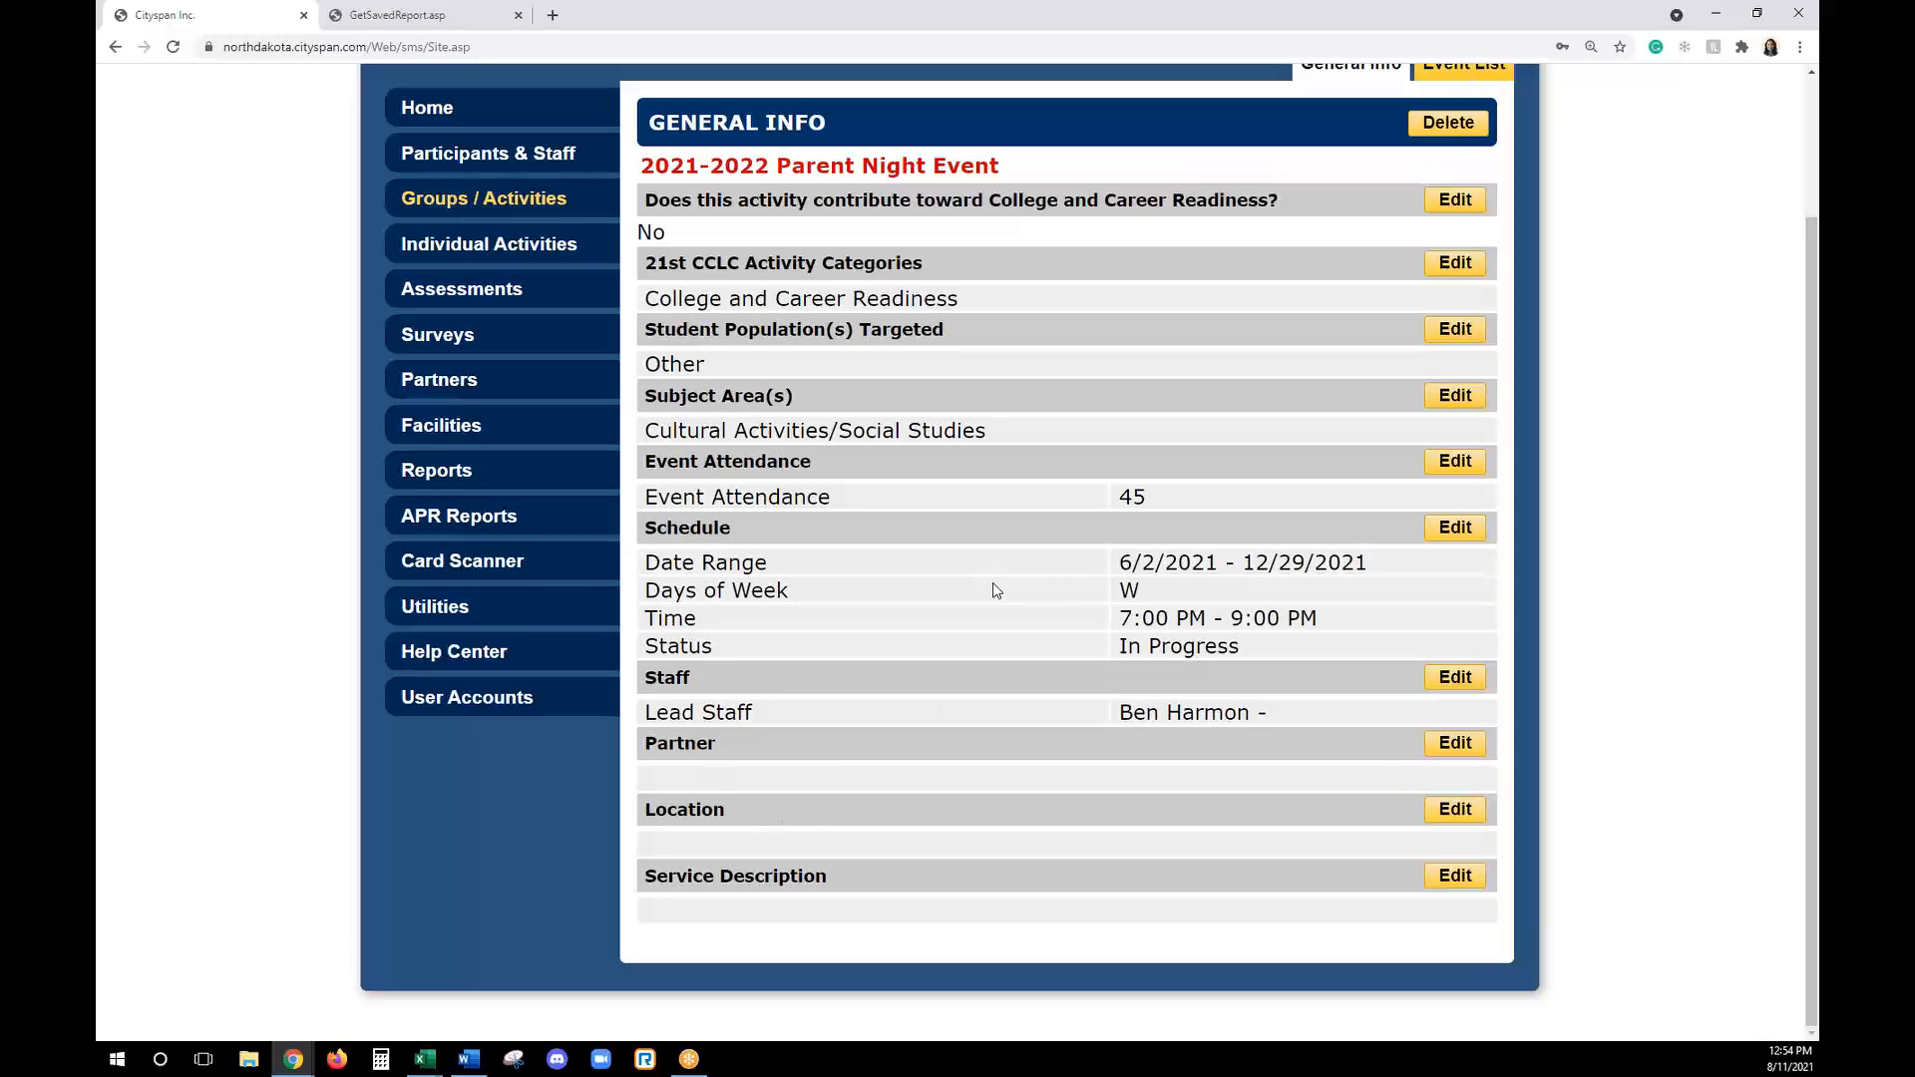
scroll(992, 590, "up", 2)
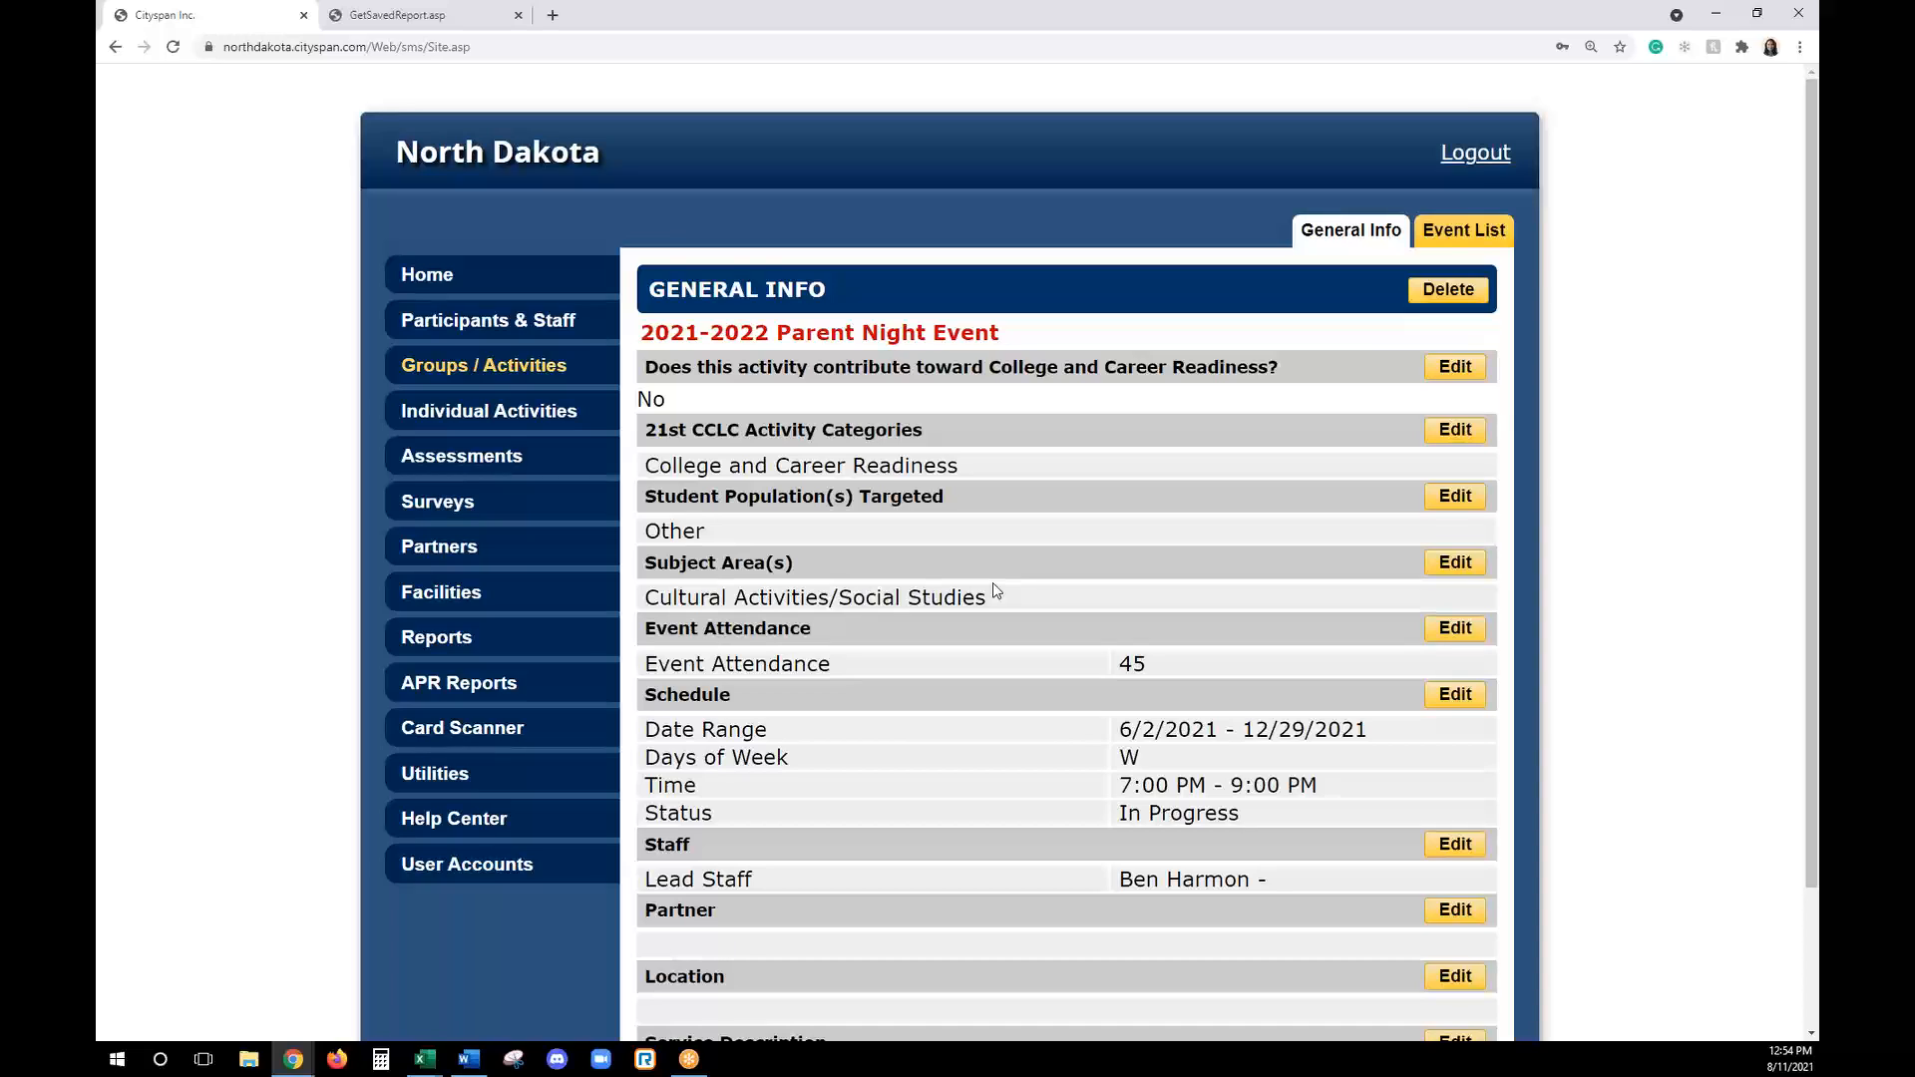
key("alt+Tab")
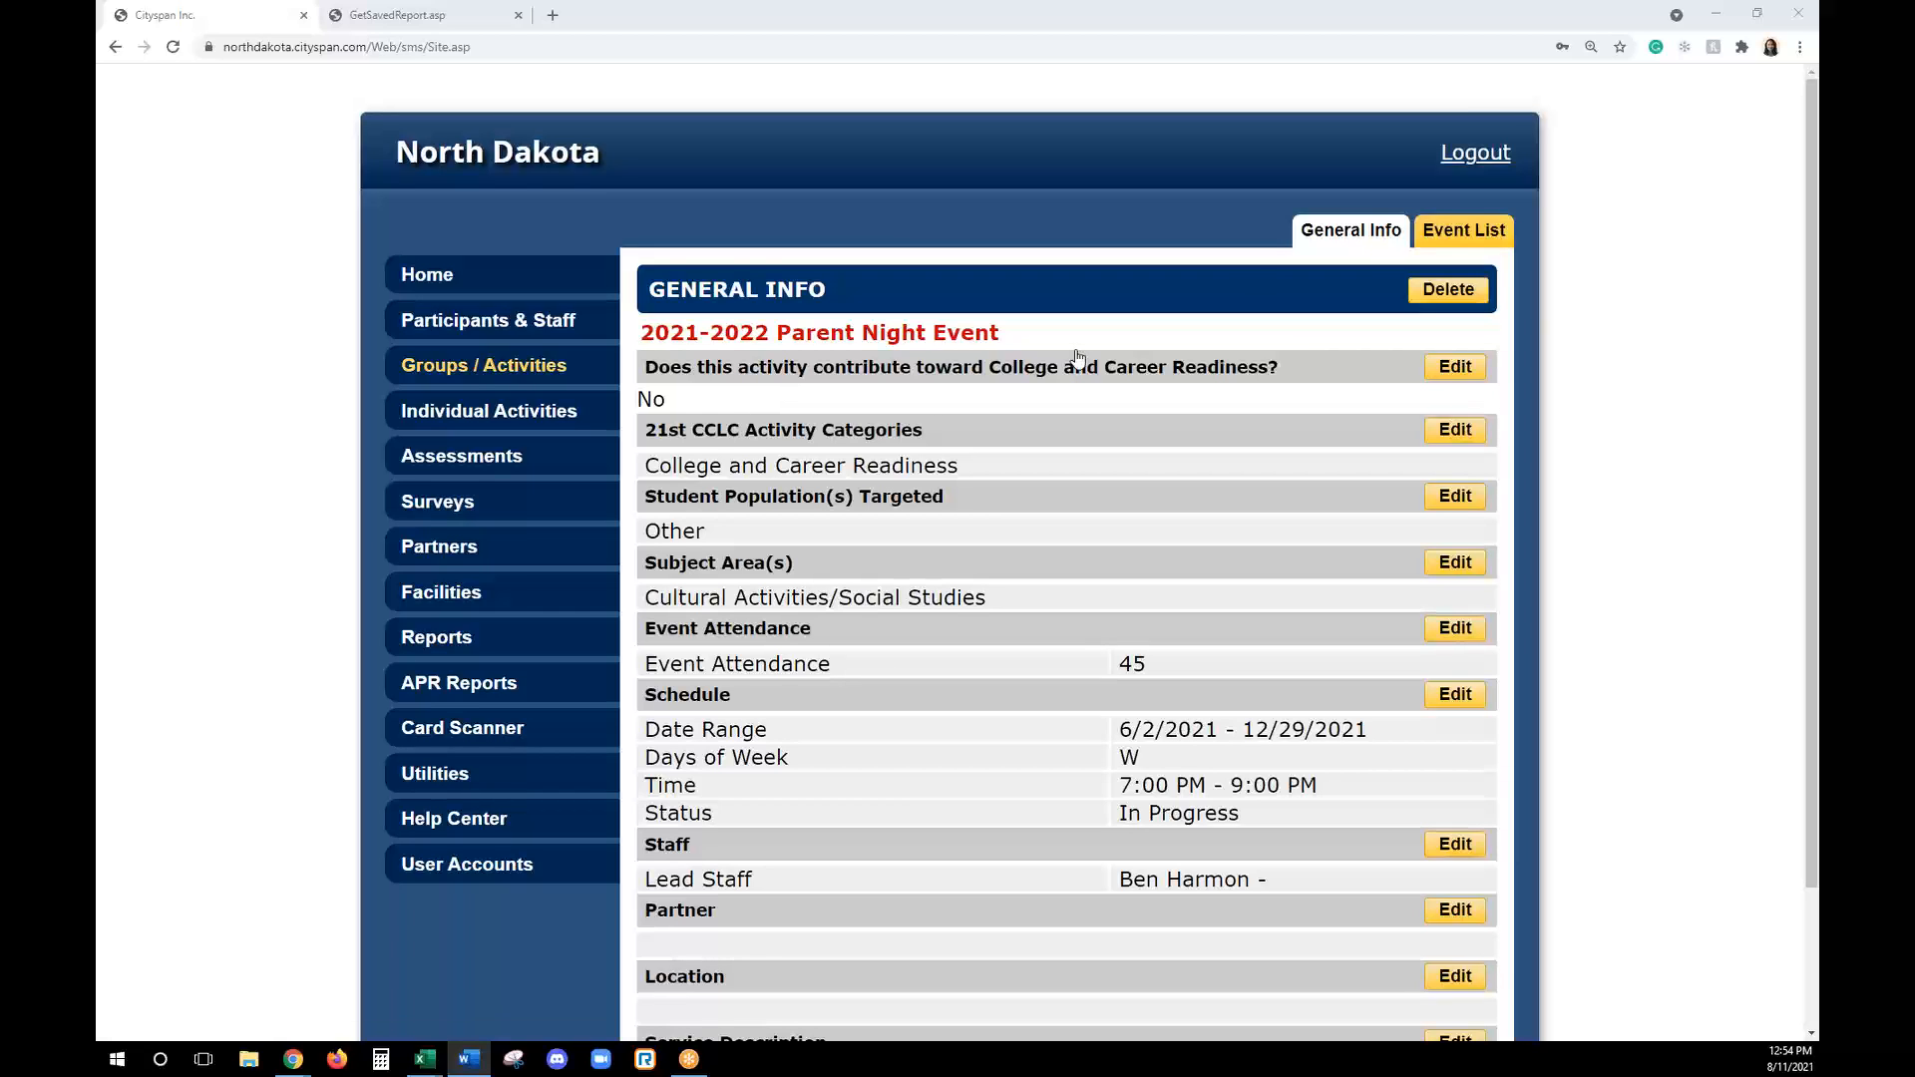
- Add an individual activity named 2021-2022 Mentoring Session, answer Yes to the College and Career Readiness question, and save it
left_click(470, 382)
left_click(470, 382)
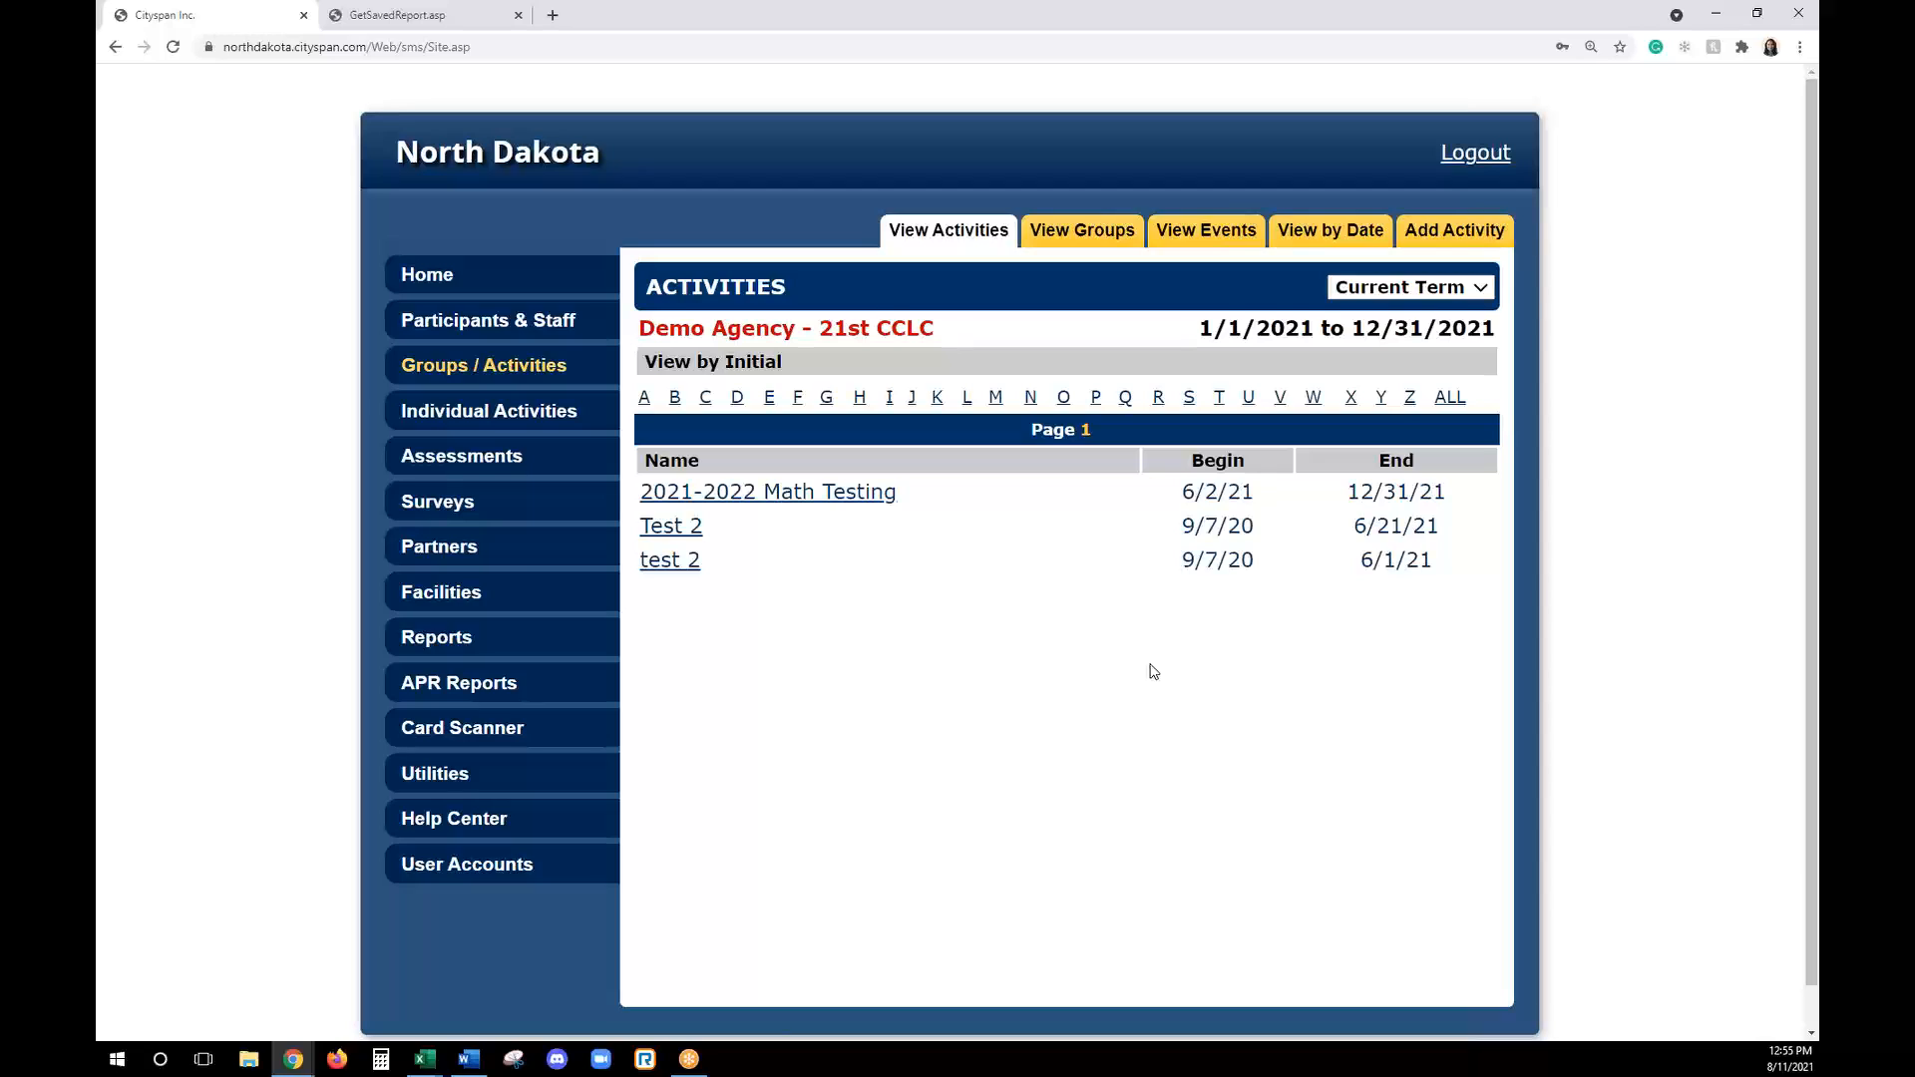
left_click(521, 420)
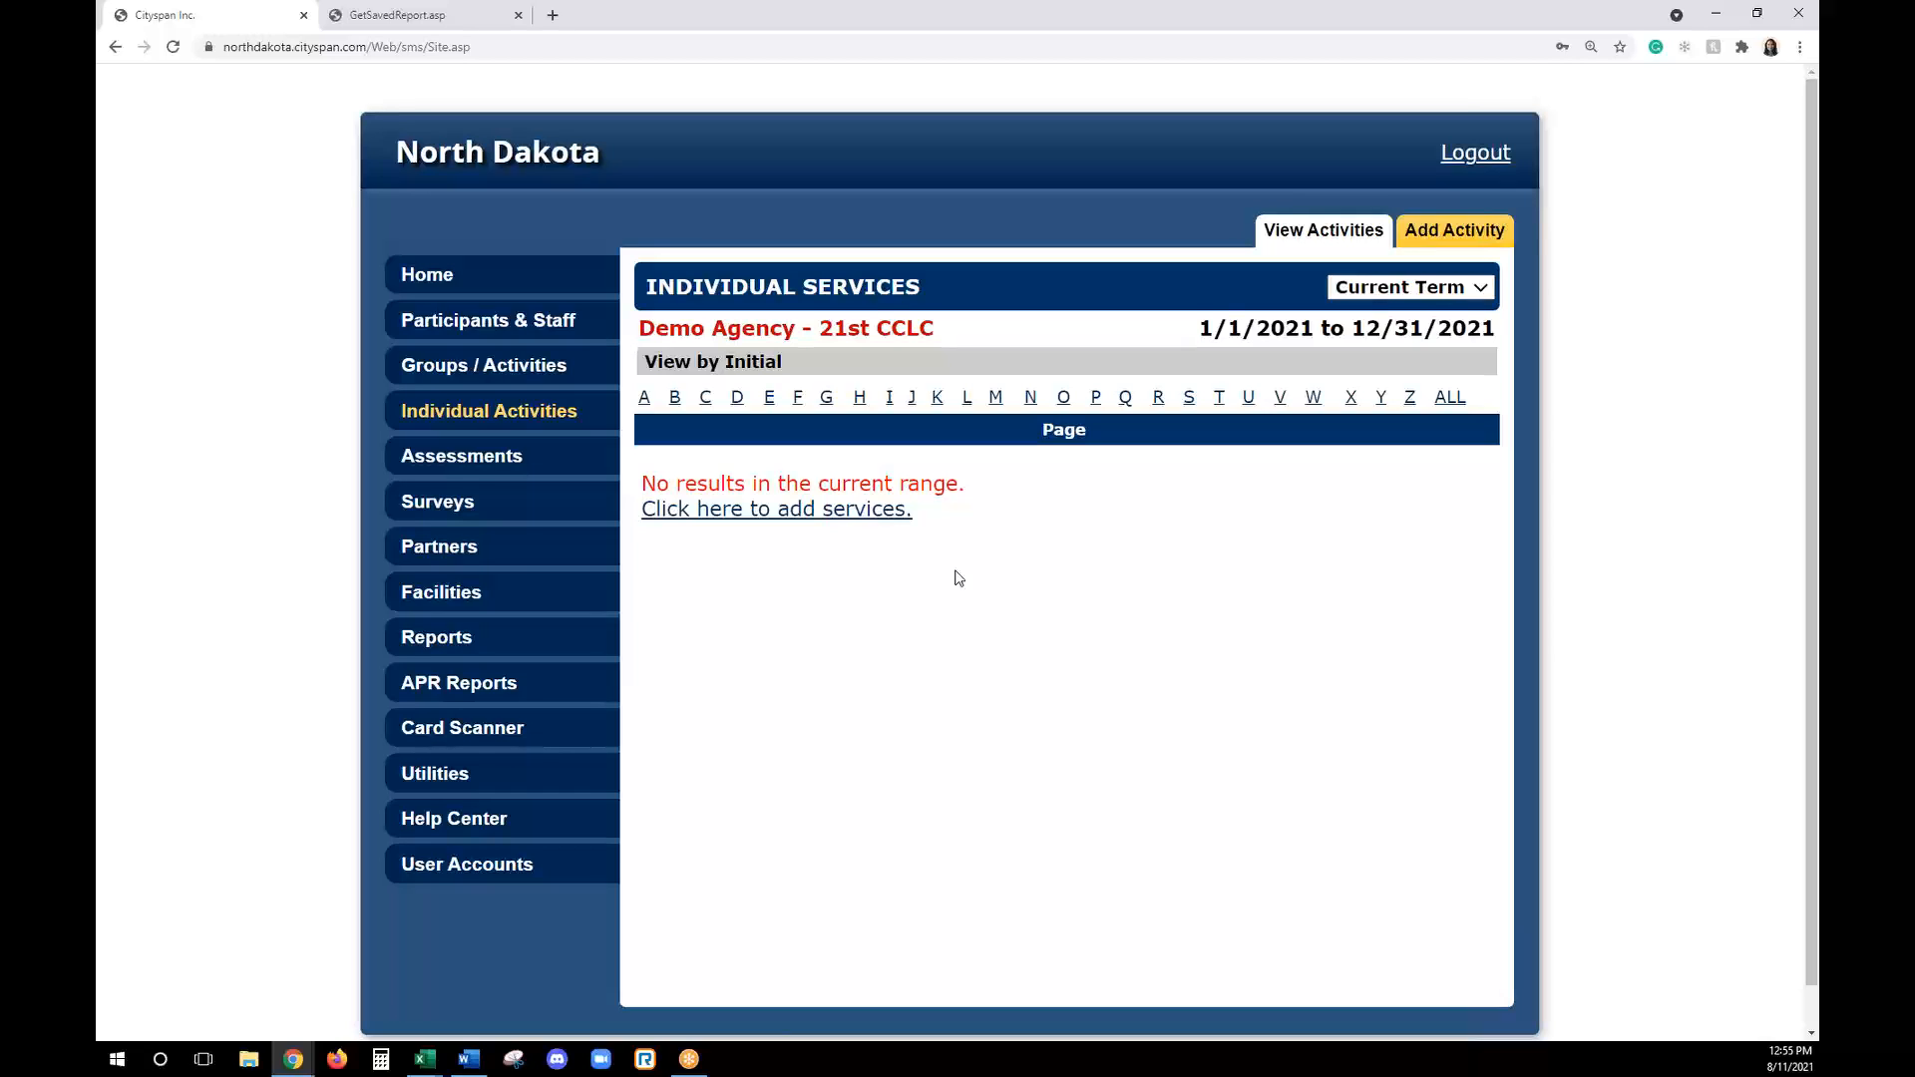
left_click(1448, 243)
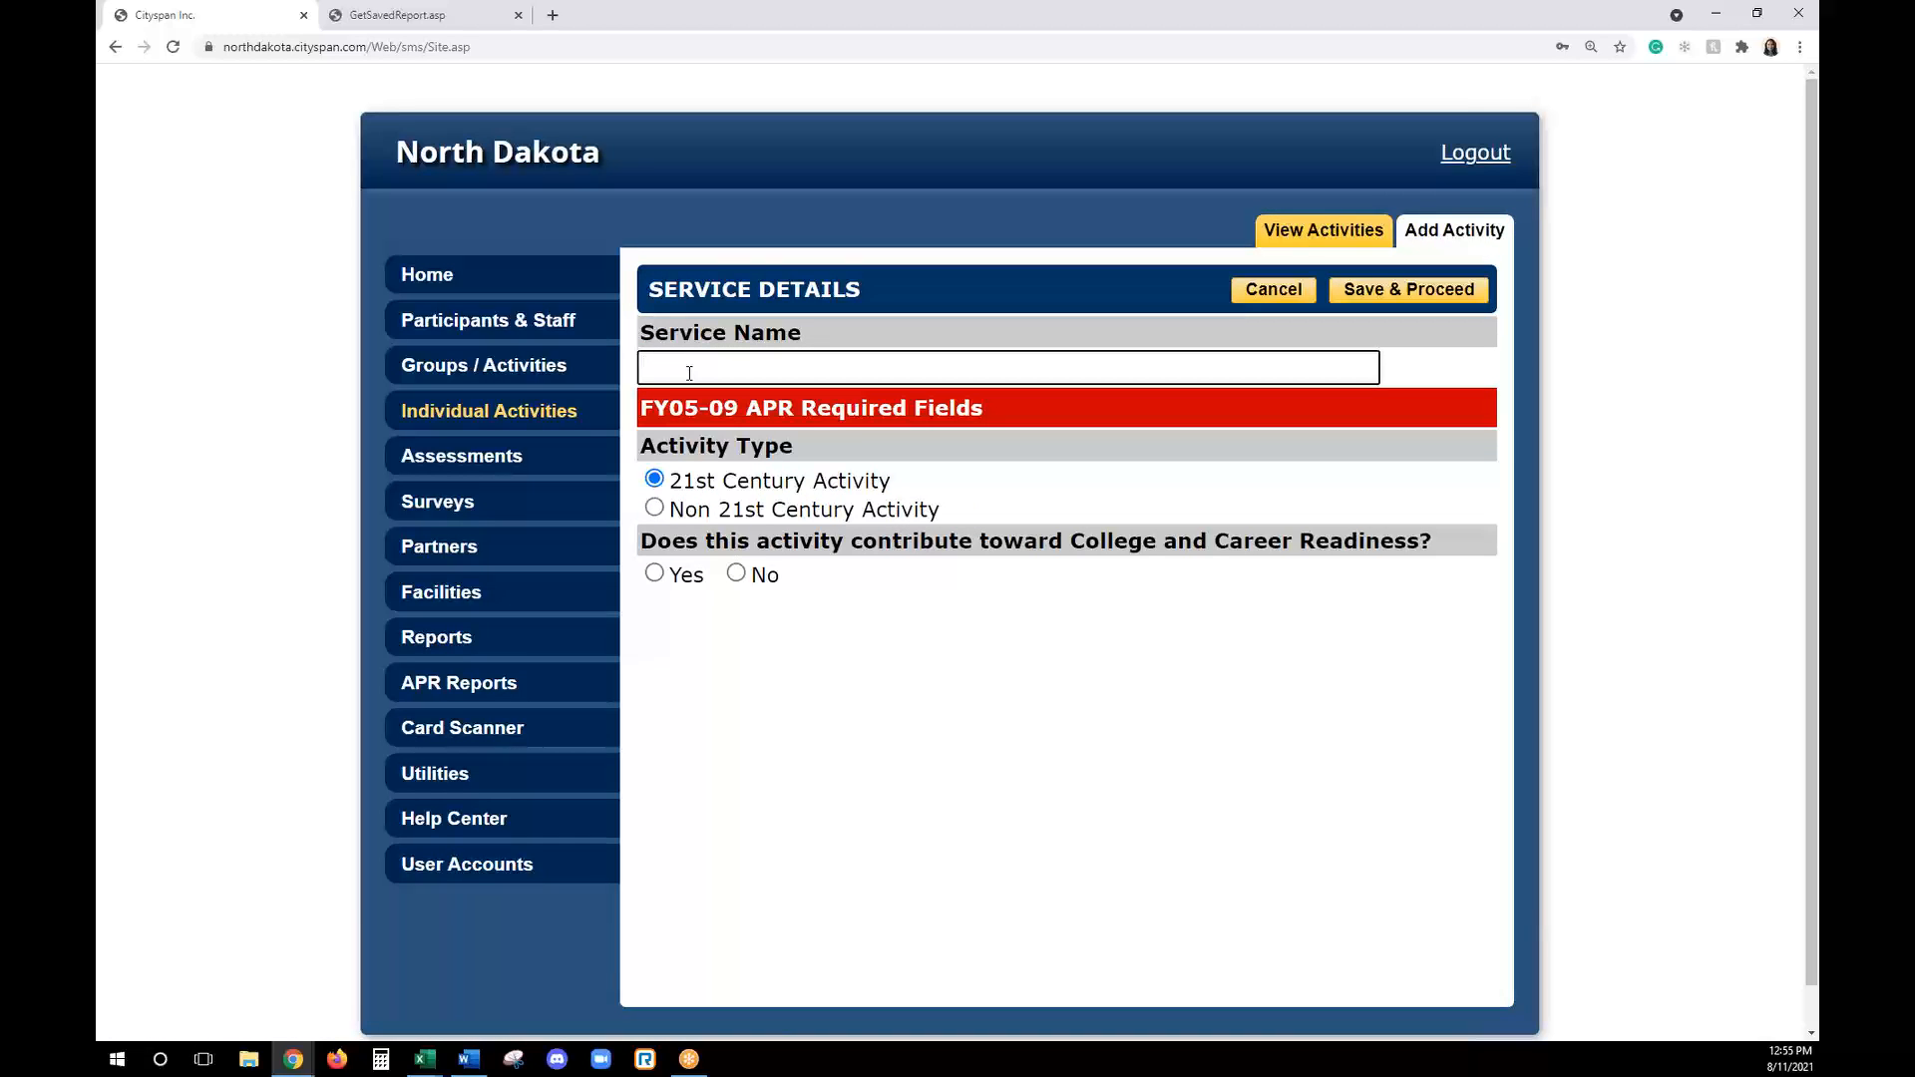
type("2021-2022 Mentoring Sessio")
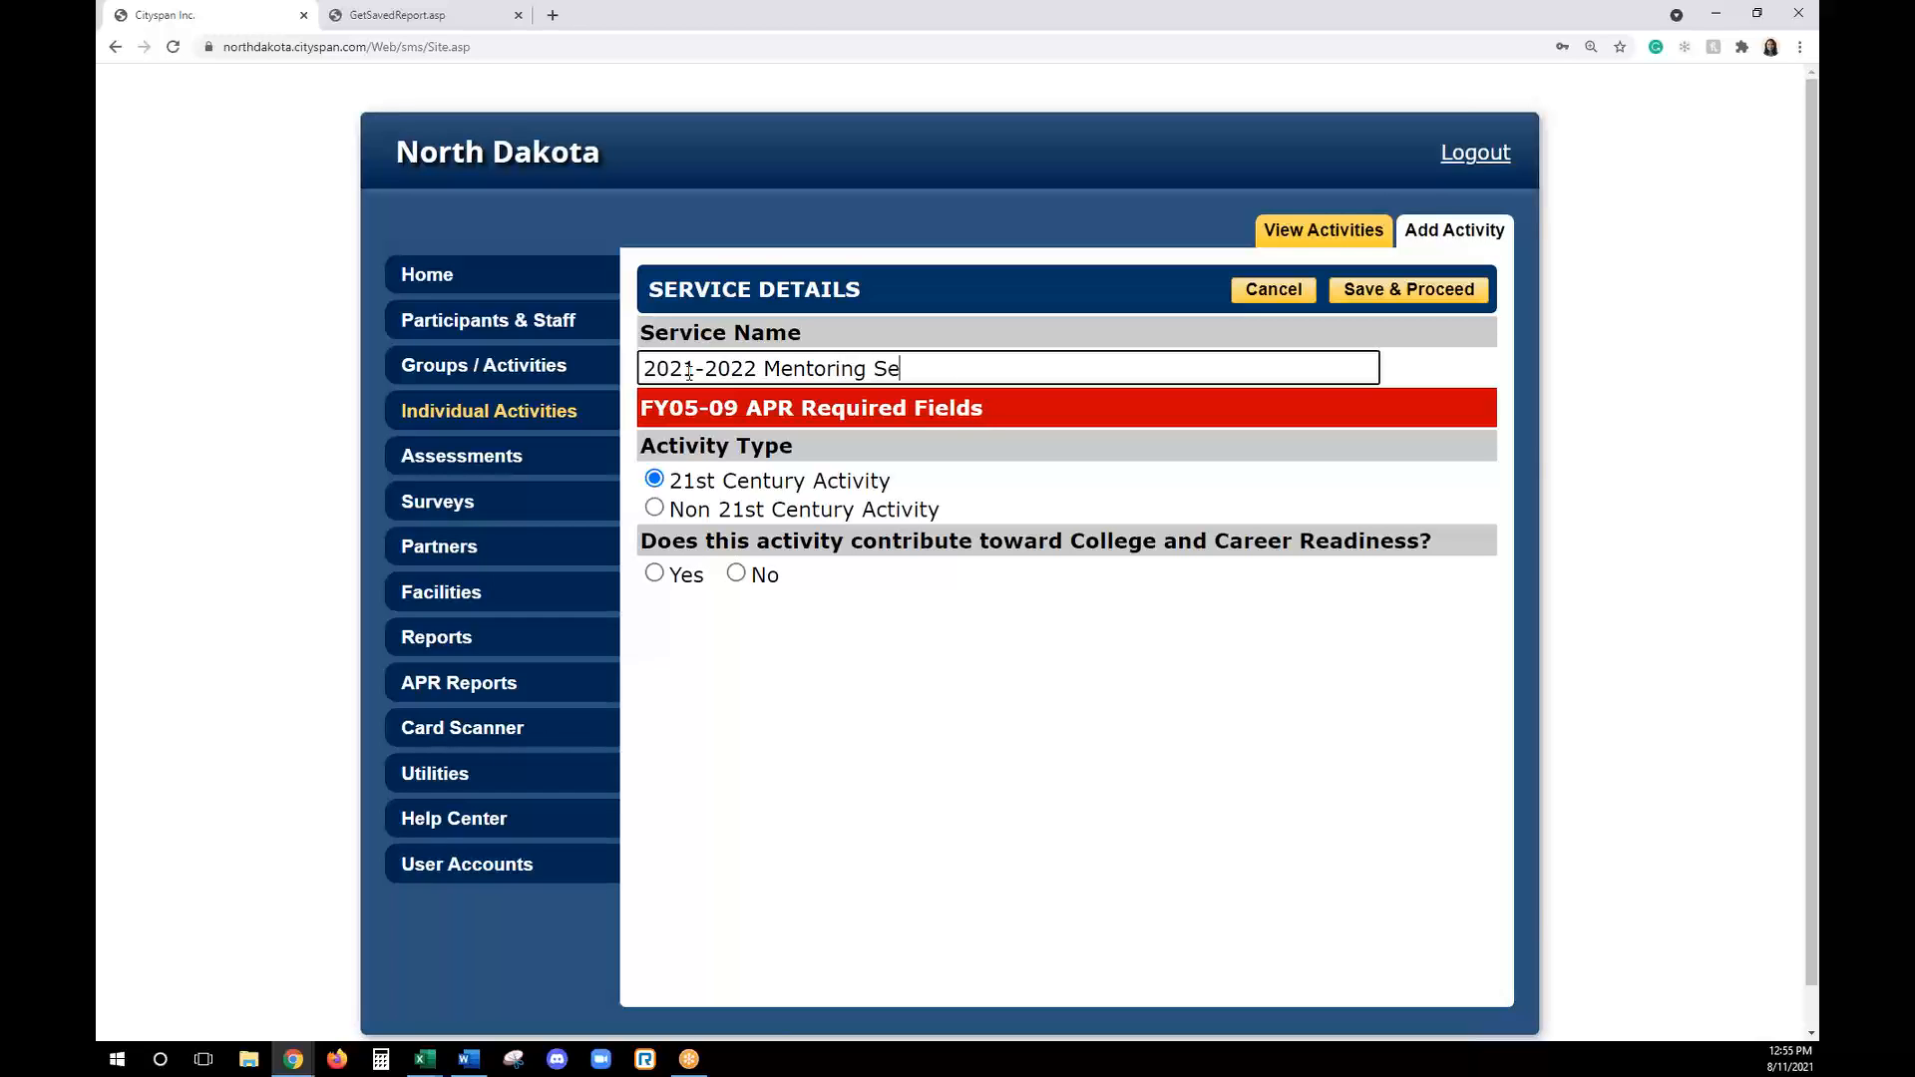
type("n")
left_click(675, 578)
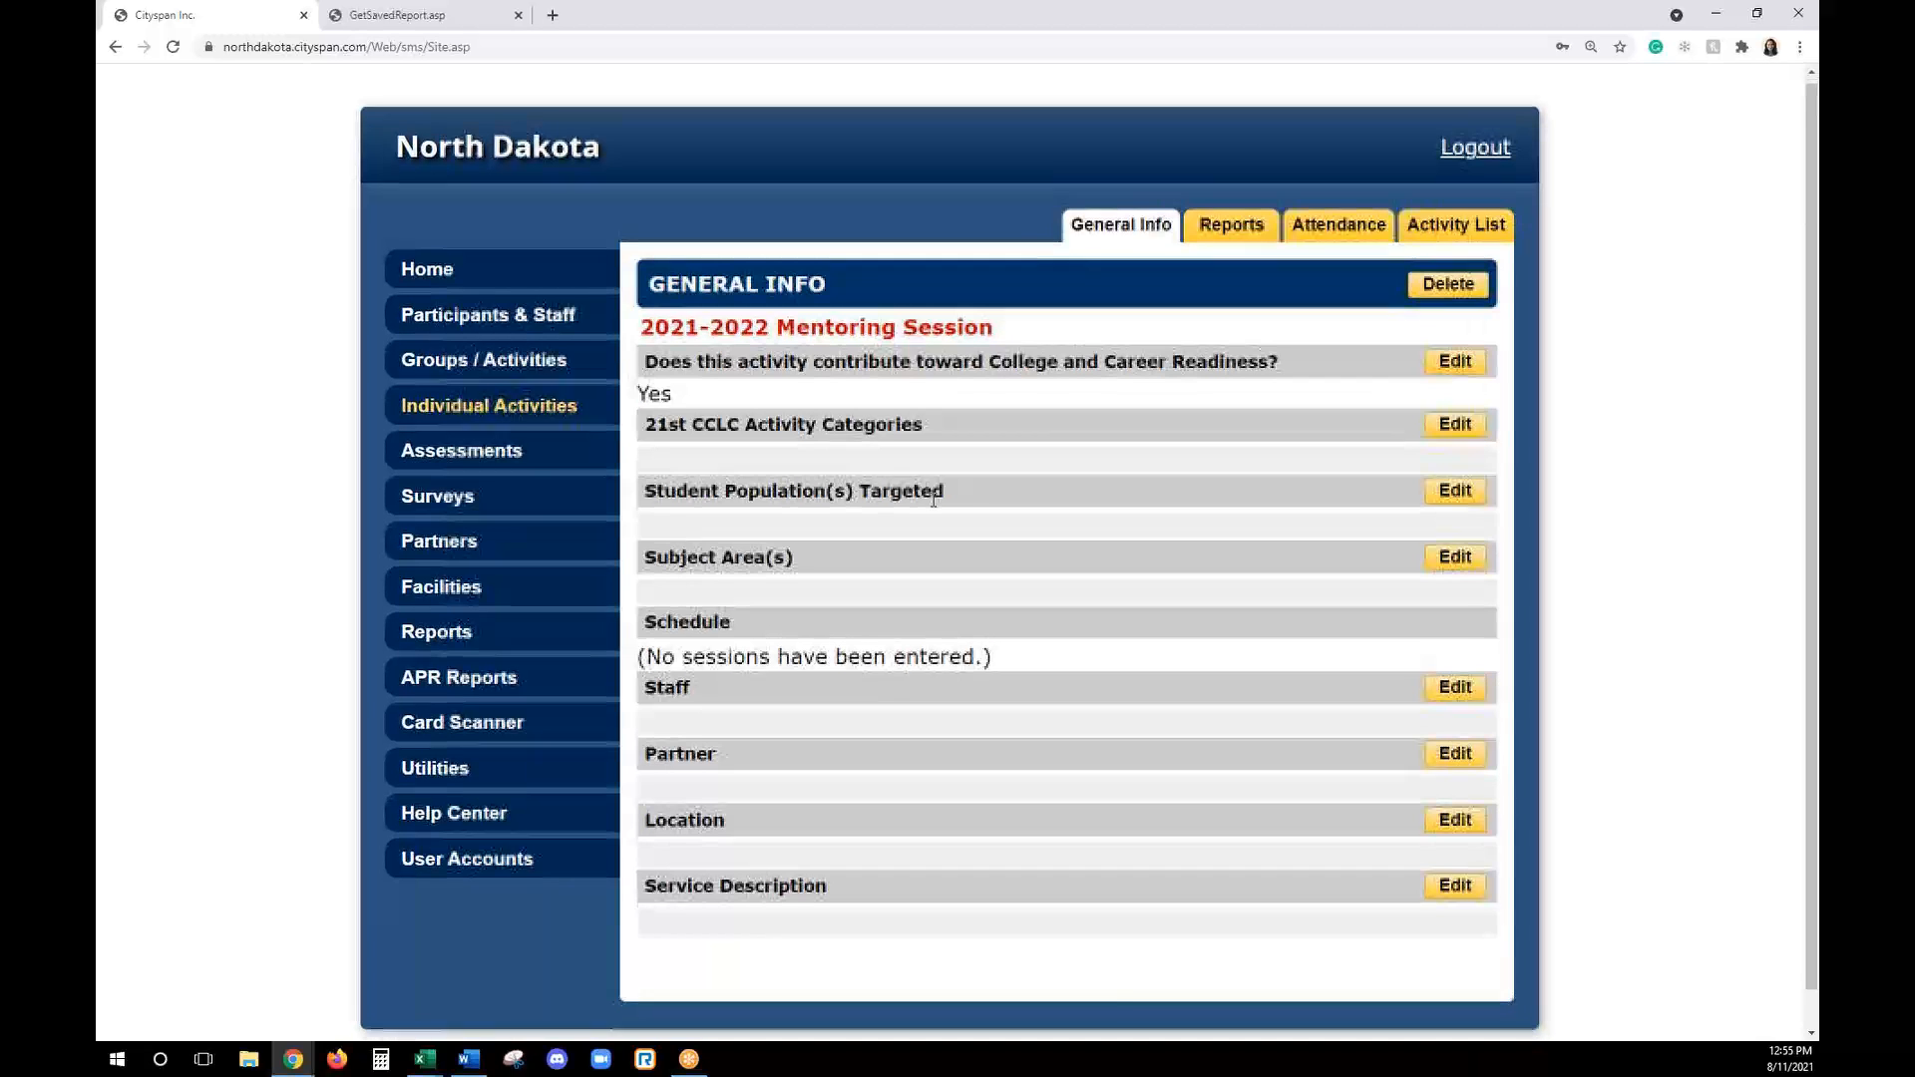
- Assign the first listed staff member to the Mentoring Session as Lead Staff and return to its general information
scroll(928, 696, "down", 1)
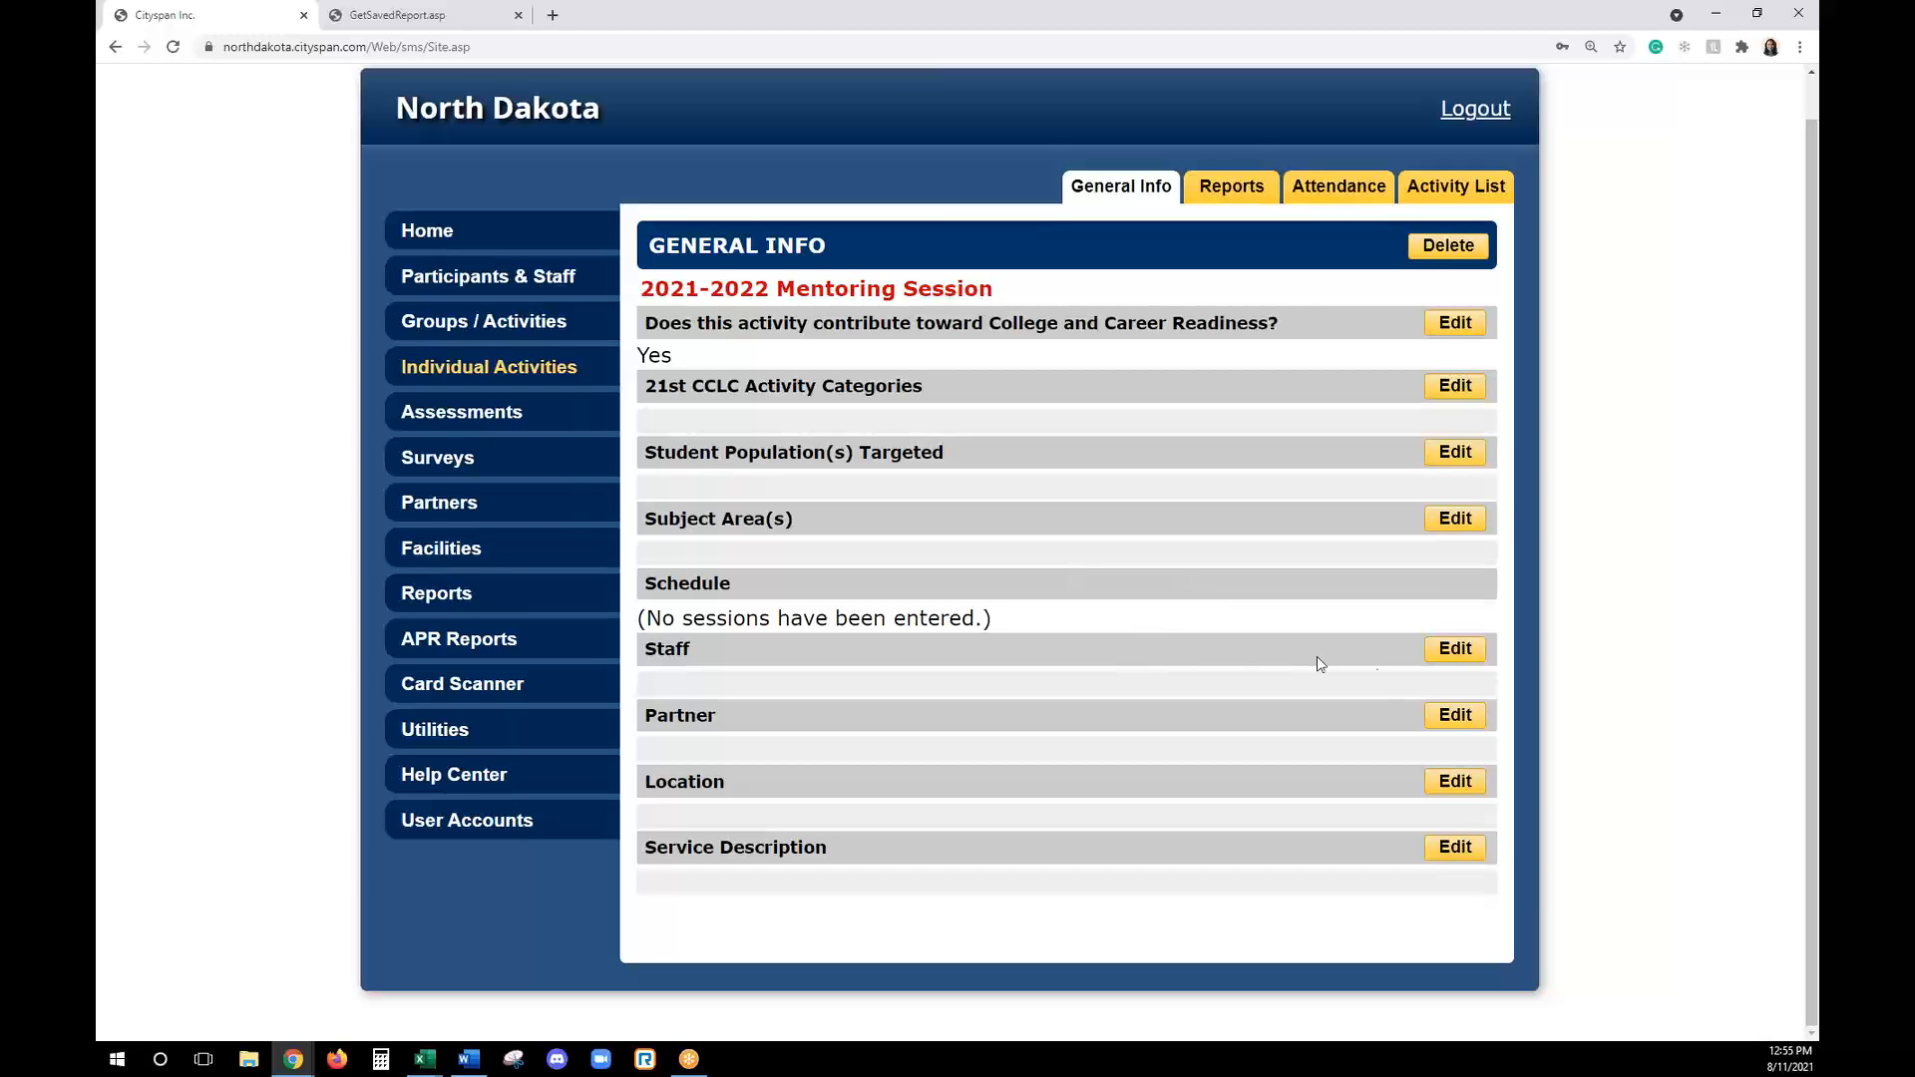
left_click(1455, 651)
left_click(997, 394)
left_click(988, 437)
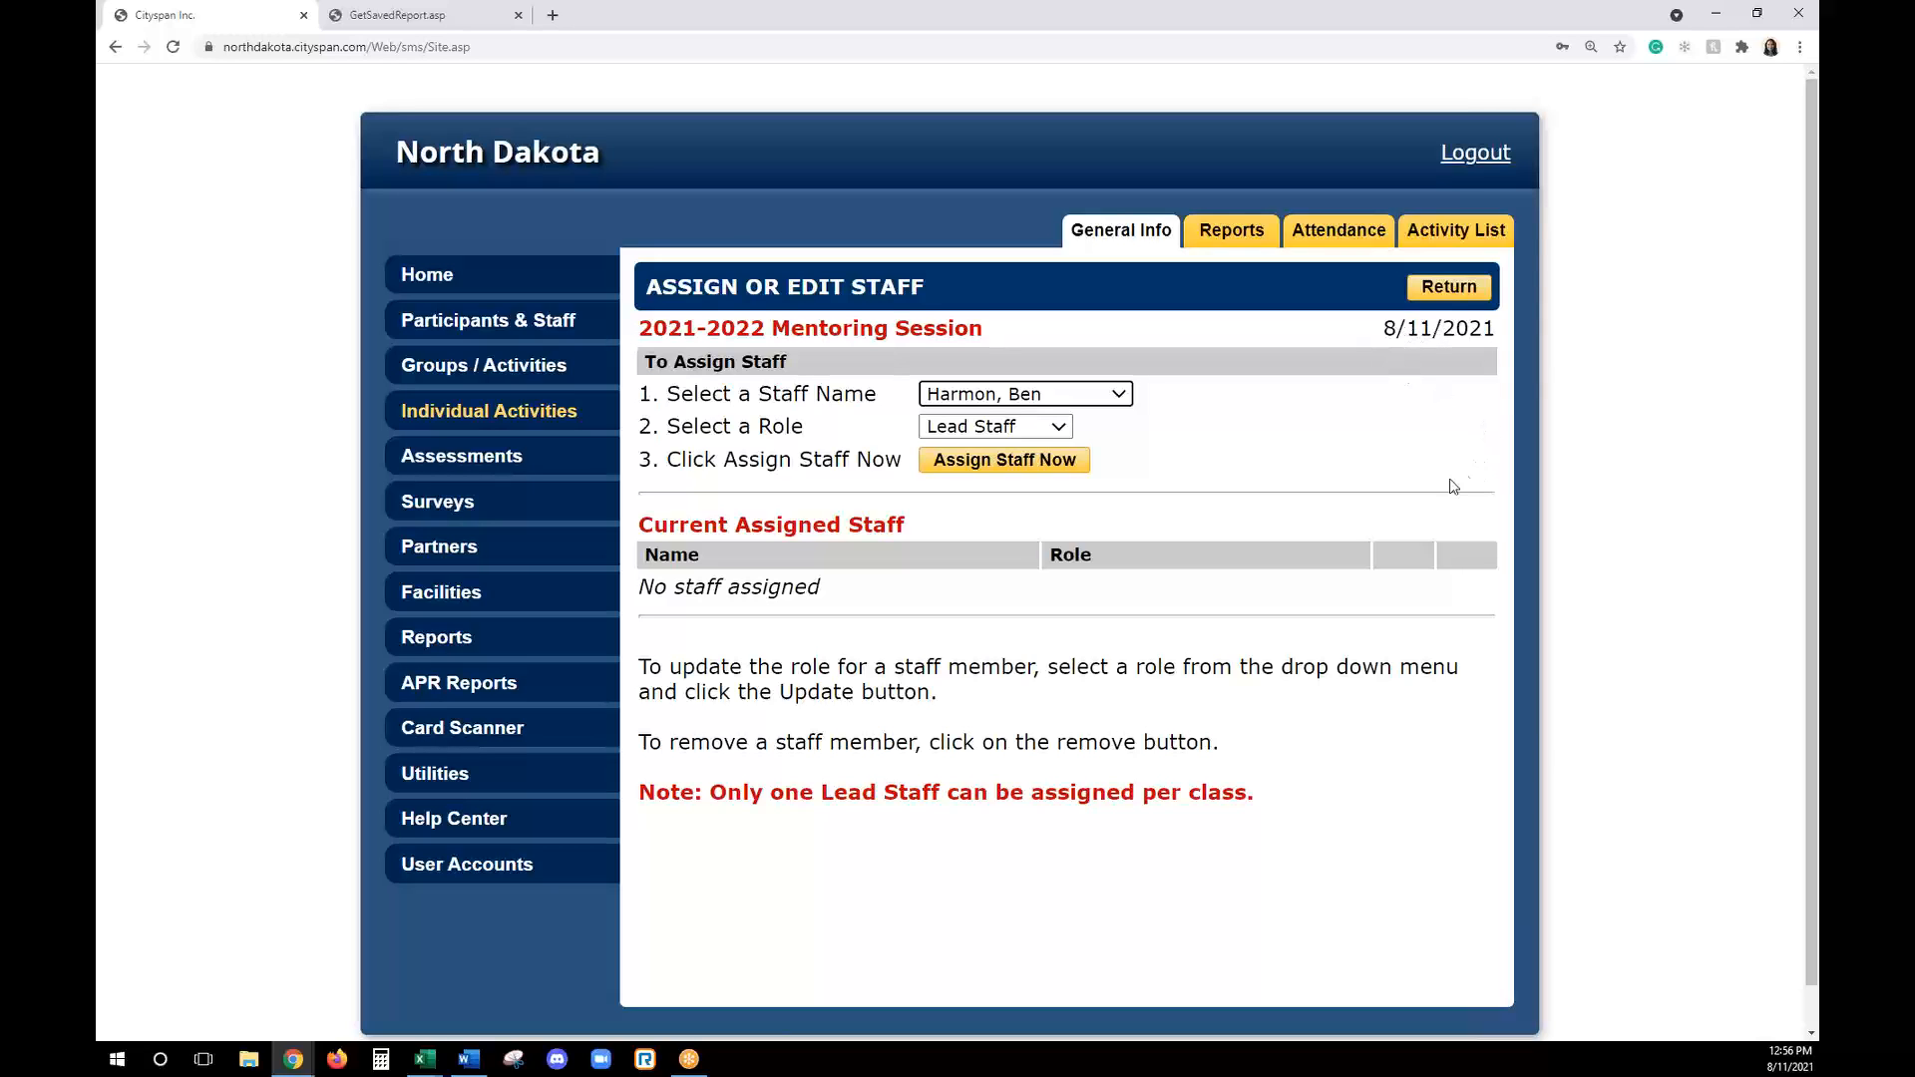
left_click(1006, 461)
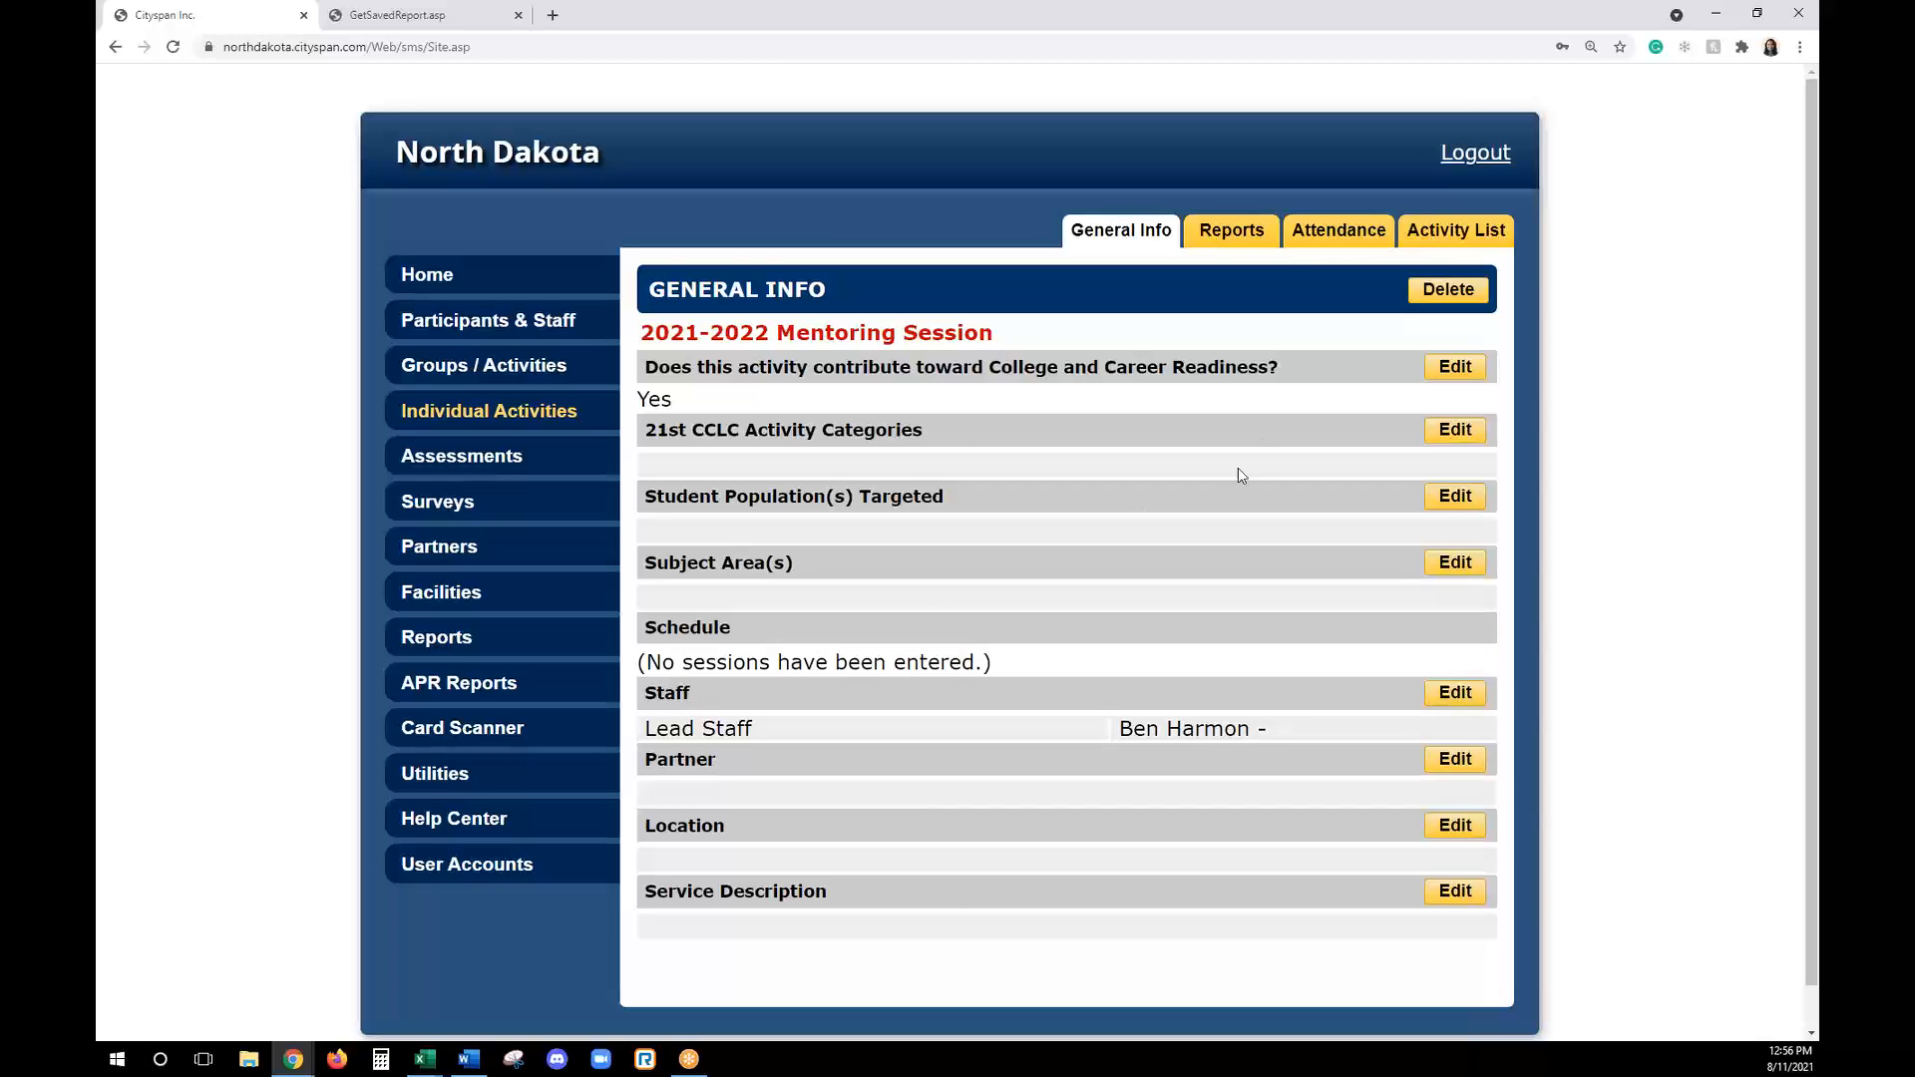
- Start a new attendance record for the Mentoring Session with the lead staff member, today's date 8/11/21 and 45 minutes
left_click(1337, 234)
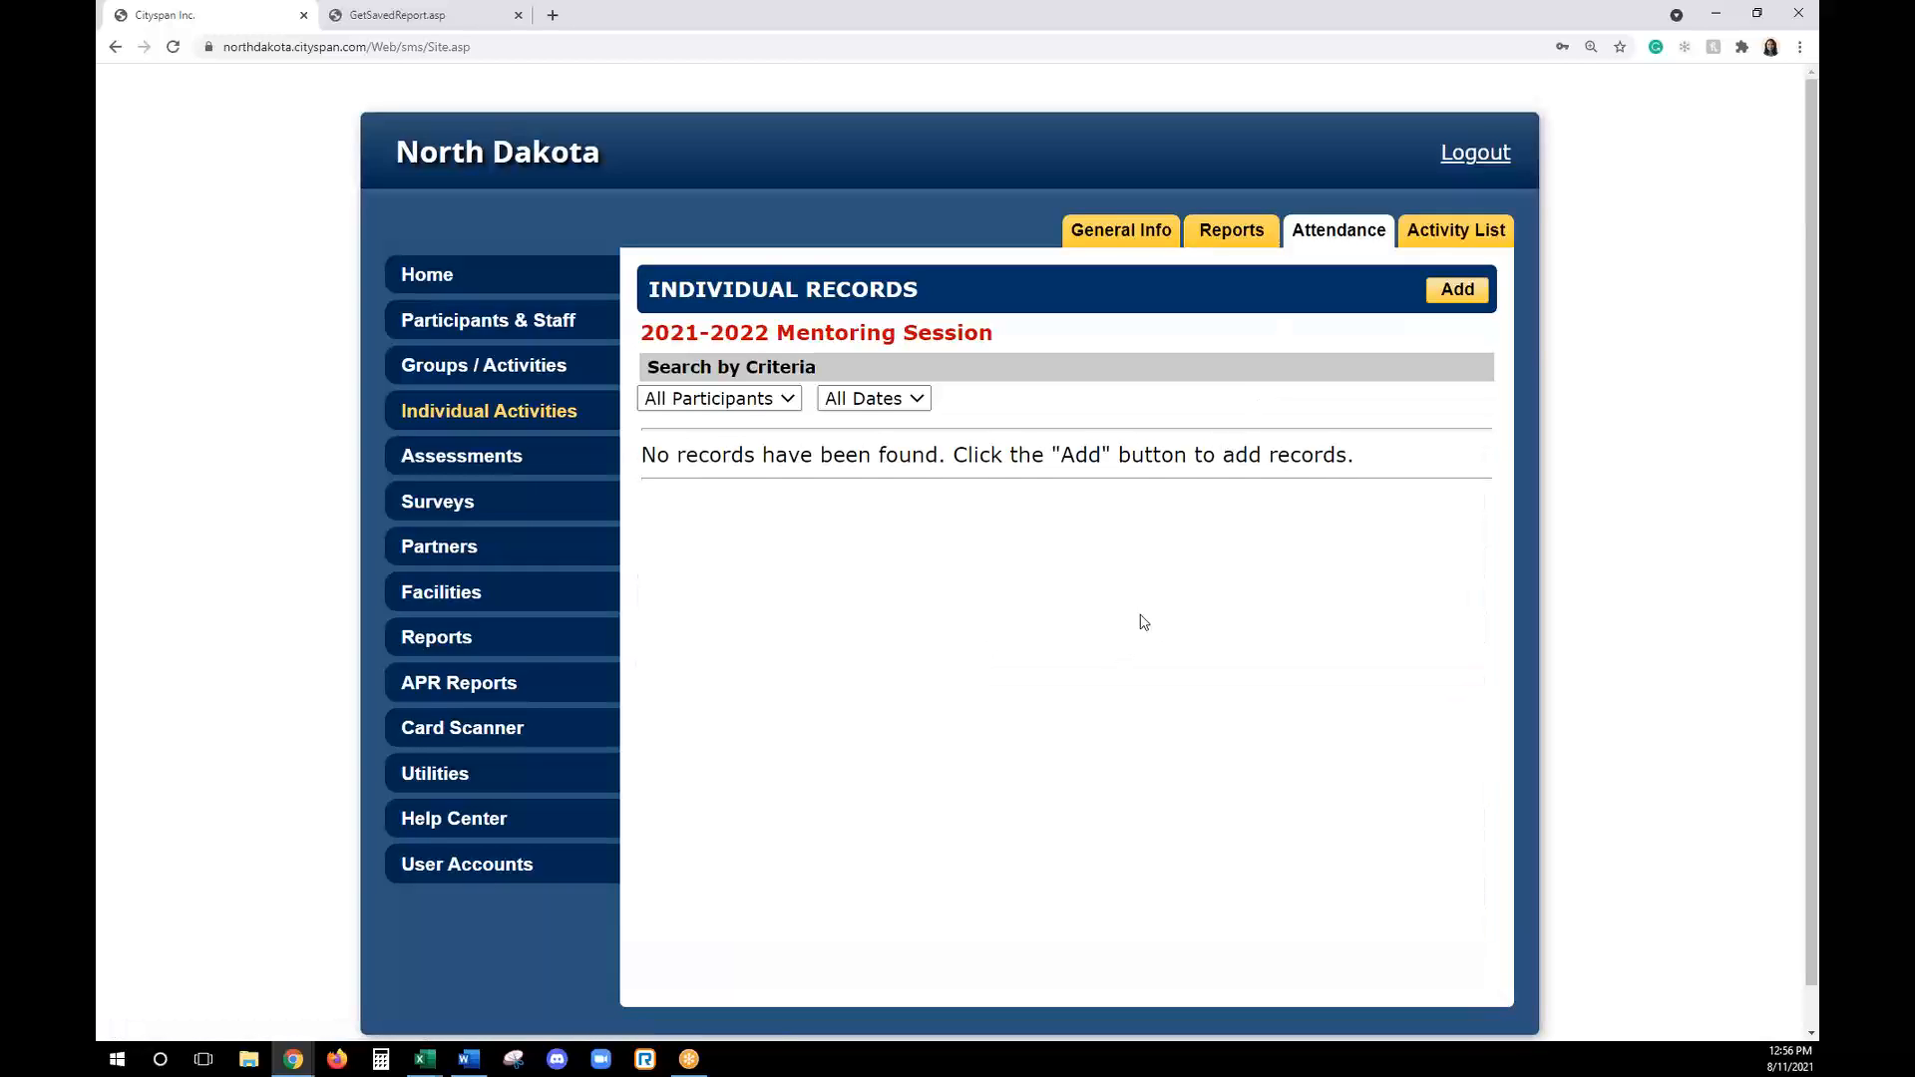
left_click(1456, 295)
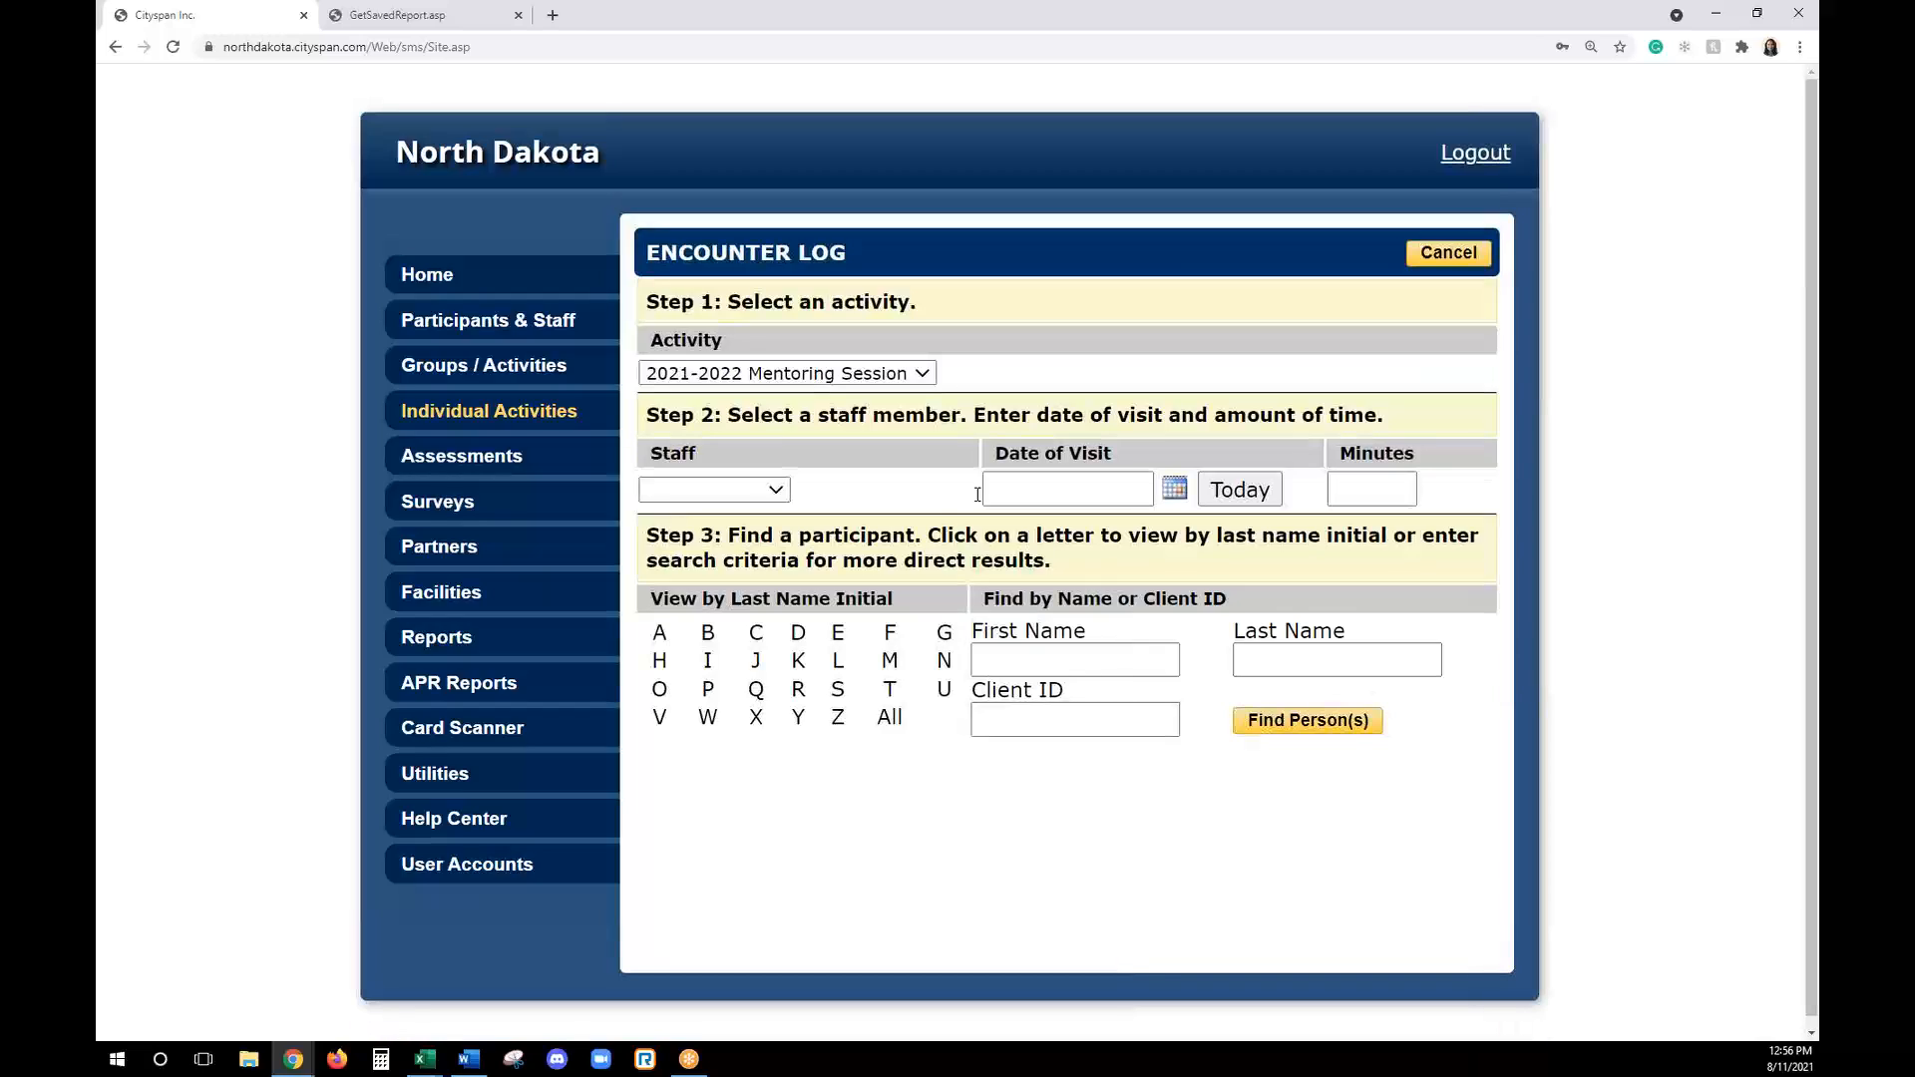
left_click(698, 534)
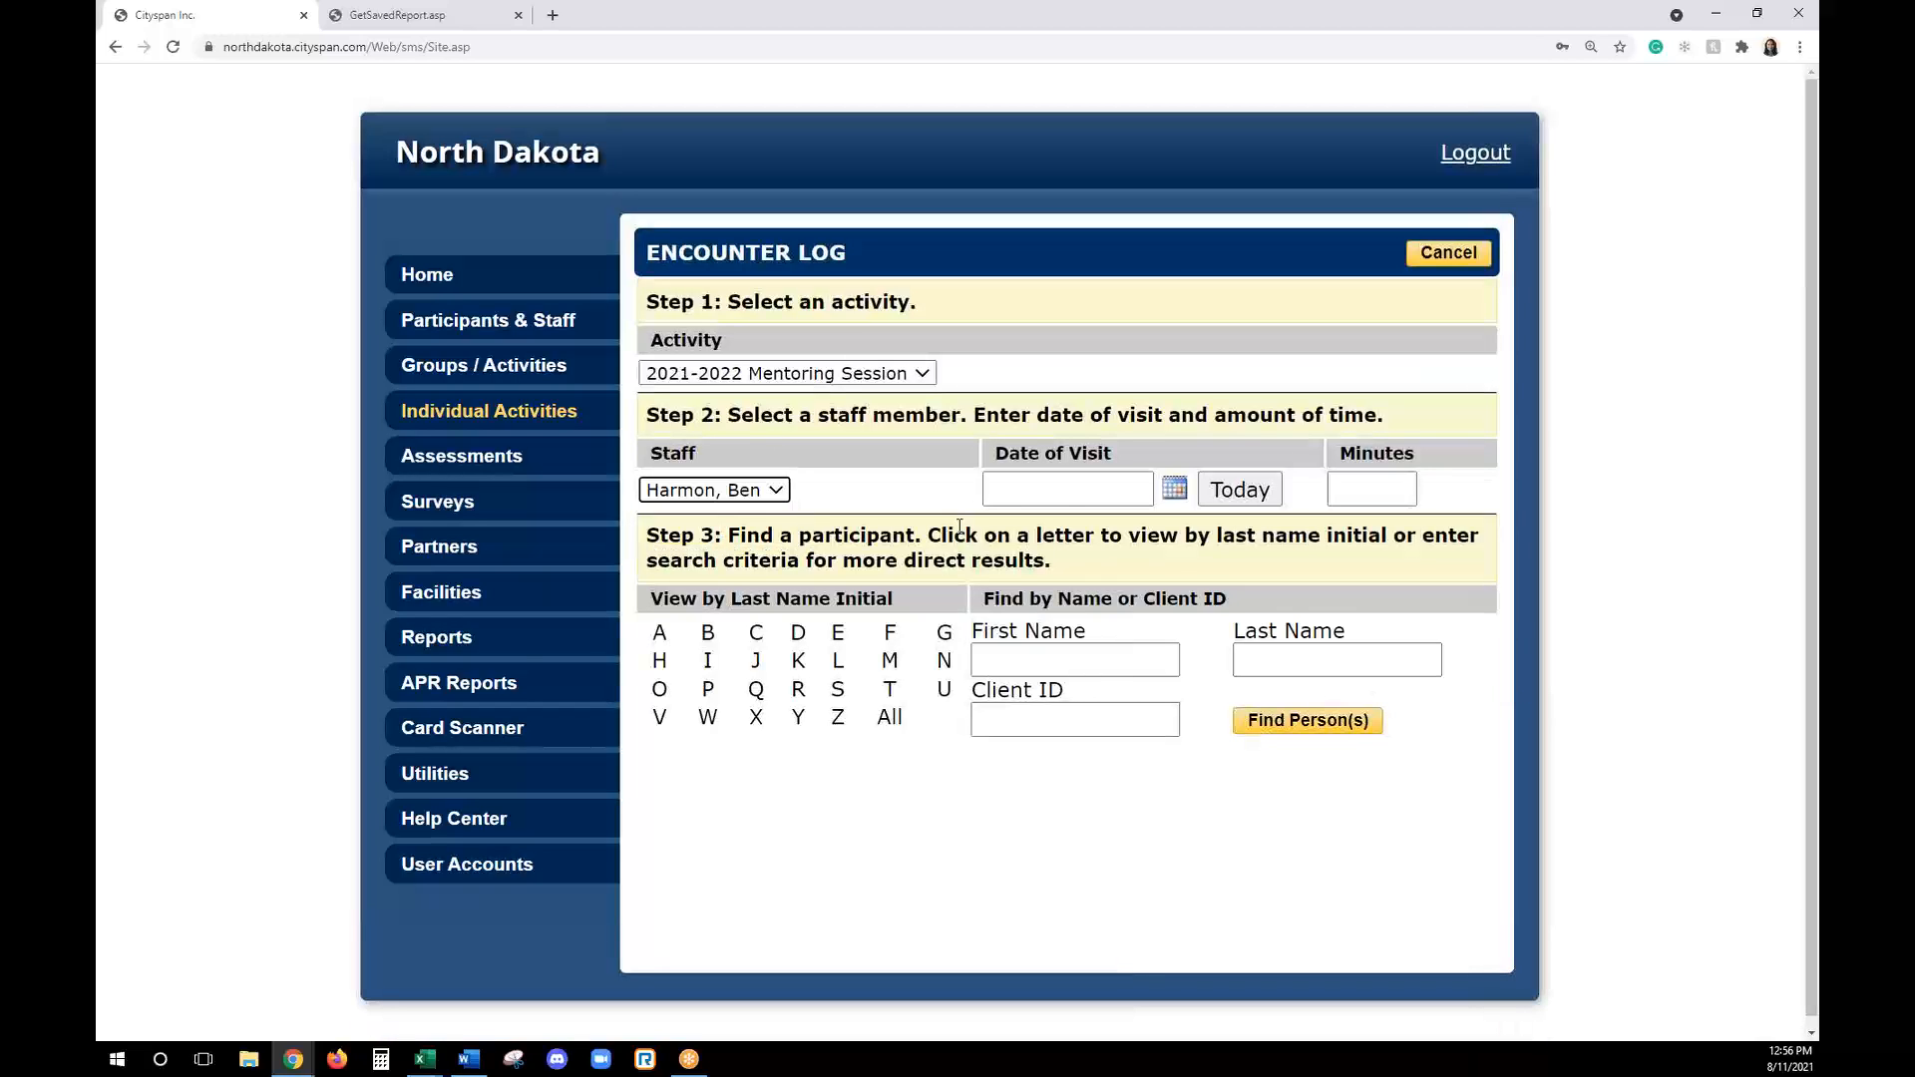
left_click(1240, 490)
left_click(1366, 490)
type("45")
- List all participants, choose the first one and add the encounter record for that participant
left_click(890, 717)
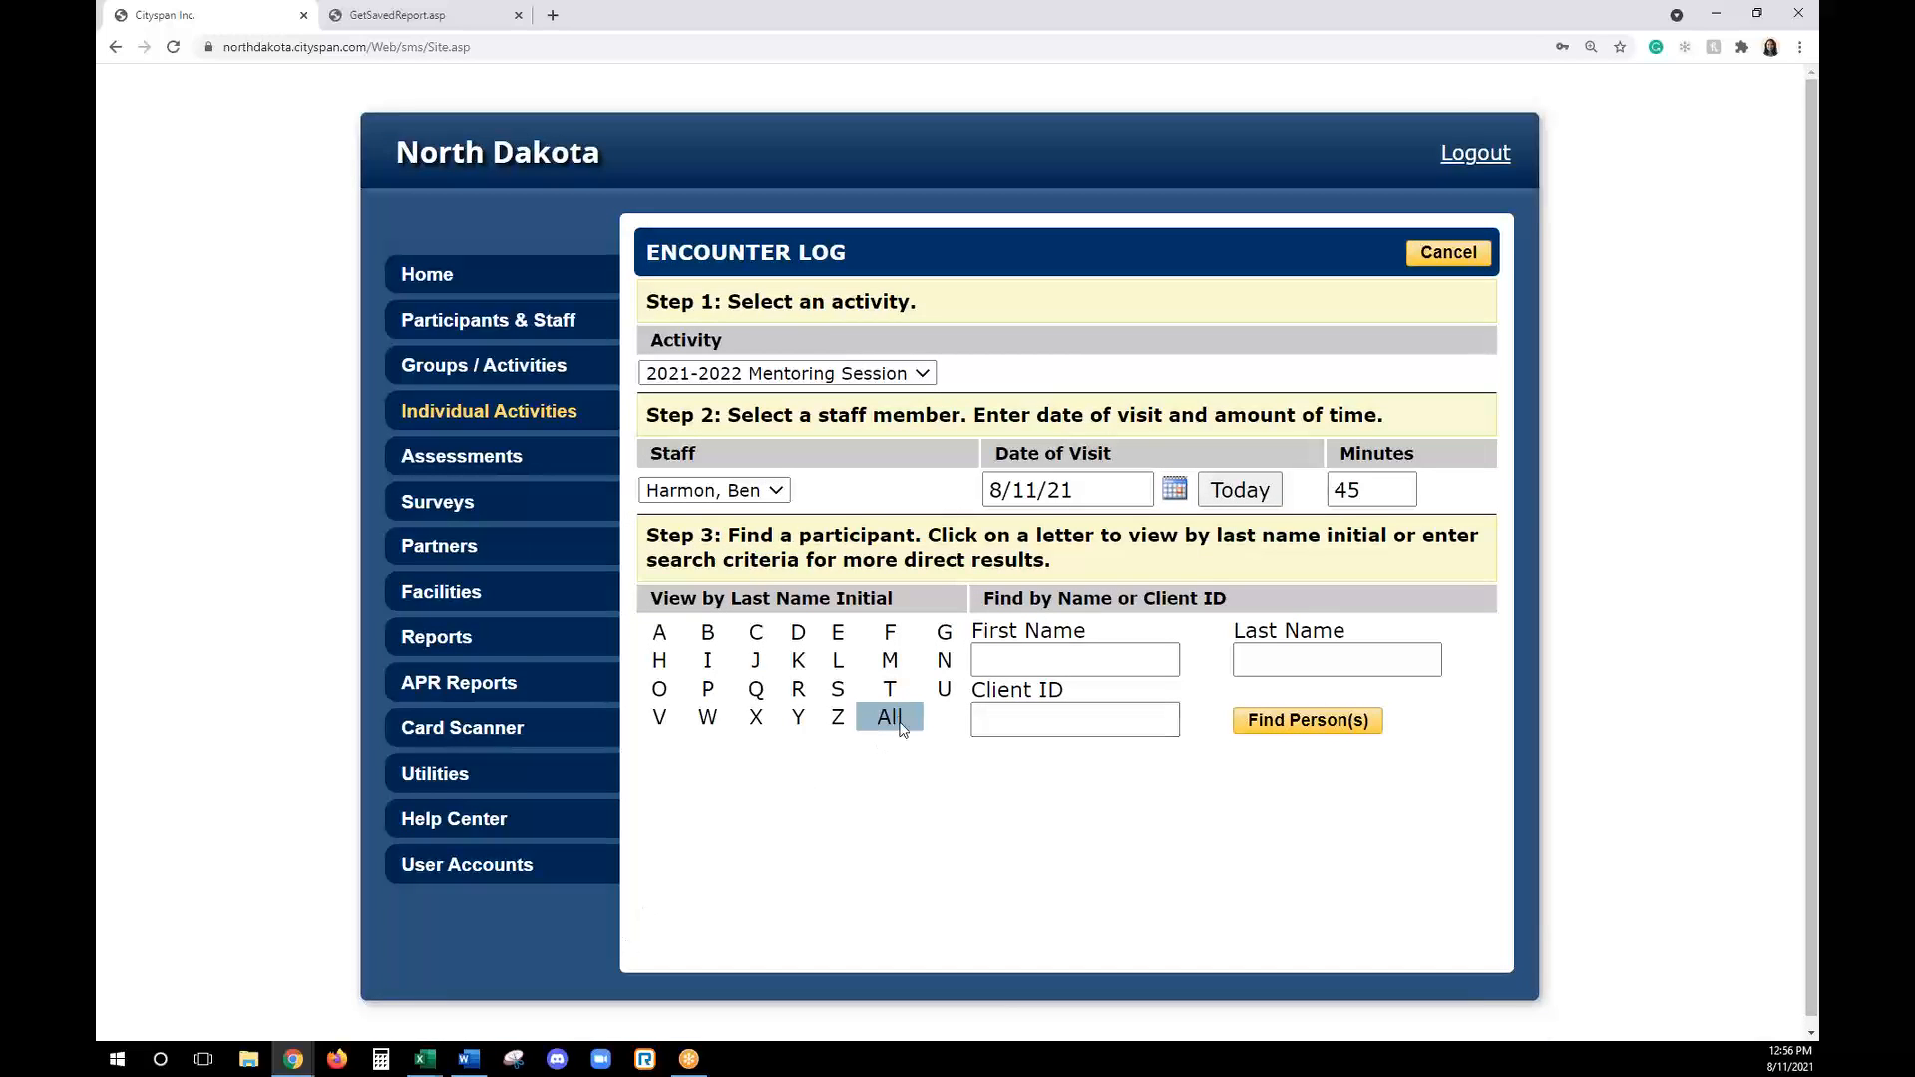
scroll(973, 724, "down", 1)
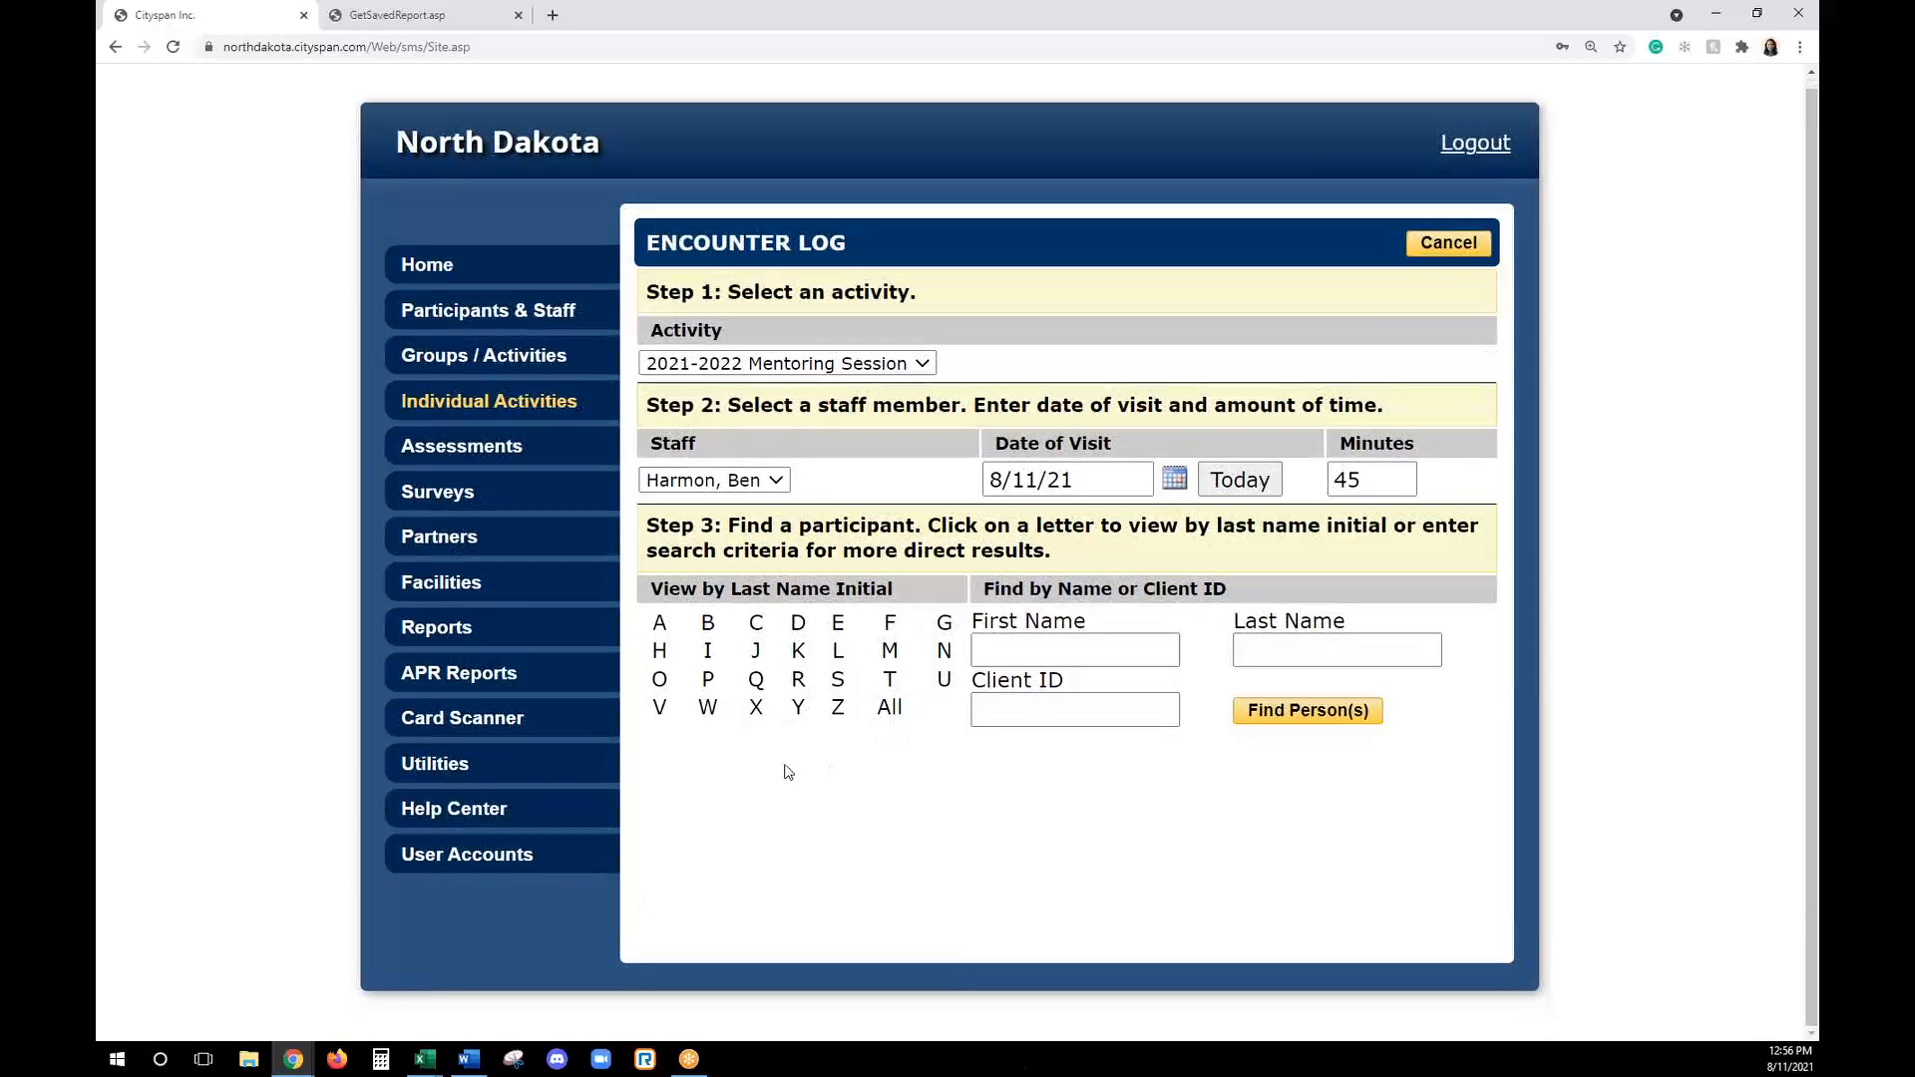
left_click(883, 710)
scroll(701, 603, "down", 4)
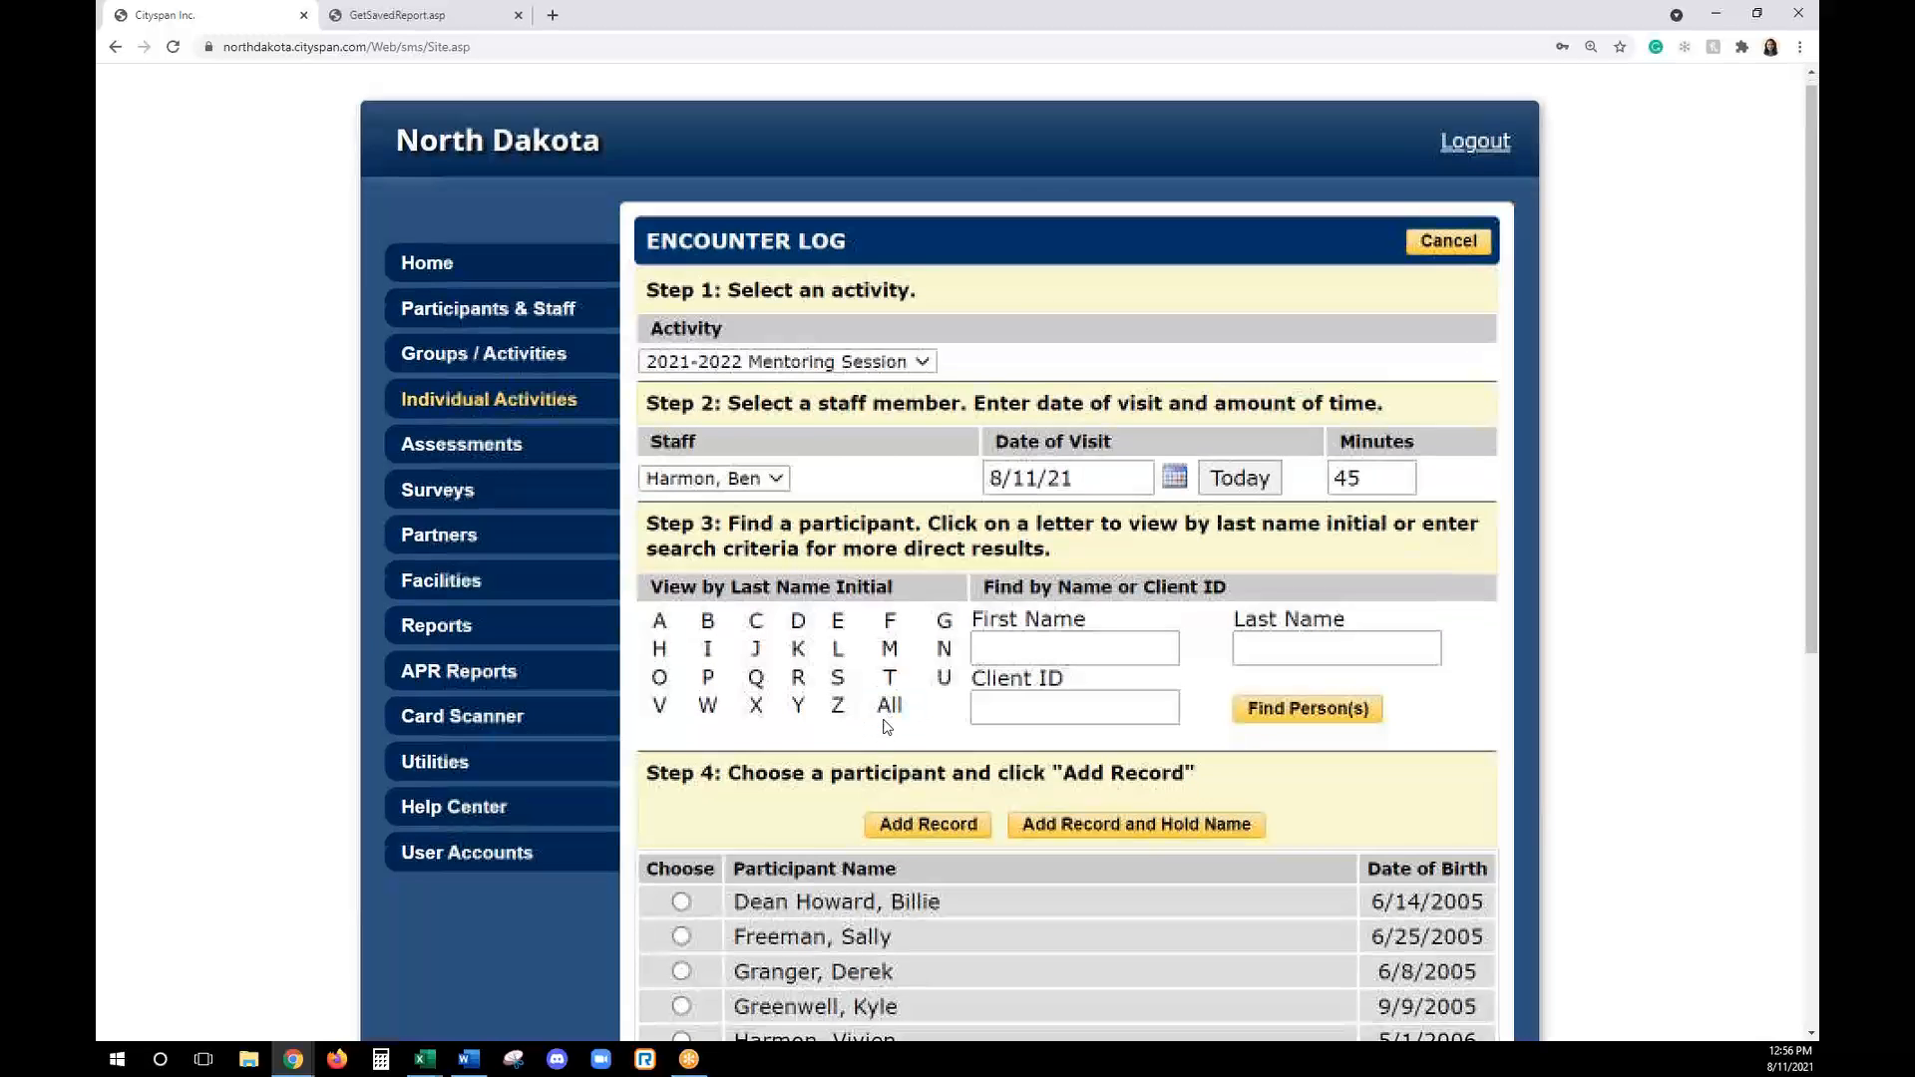
left_click(681, 555)
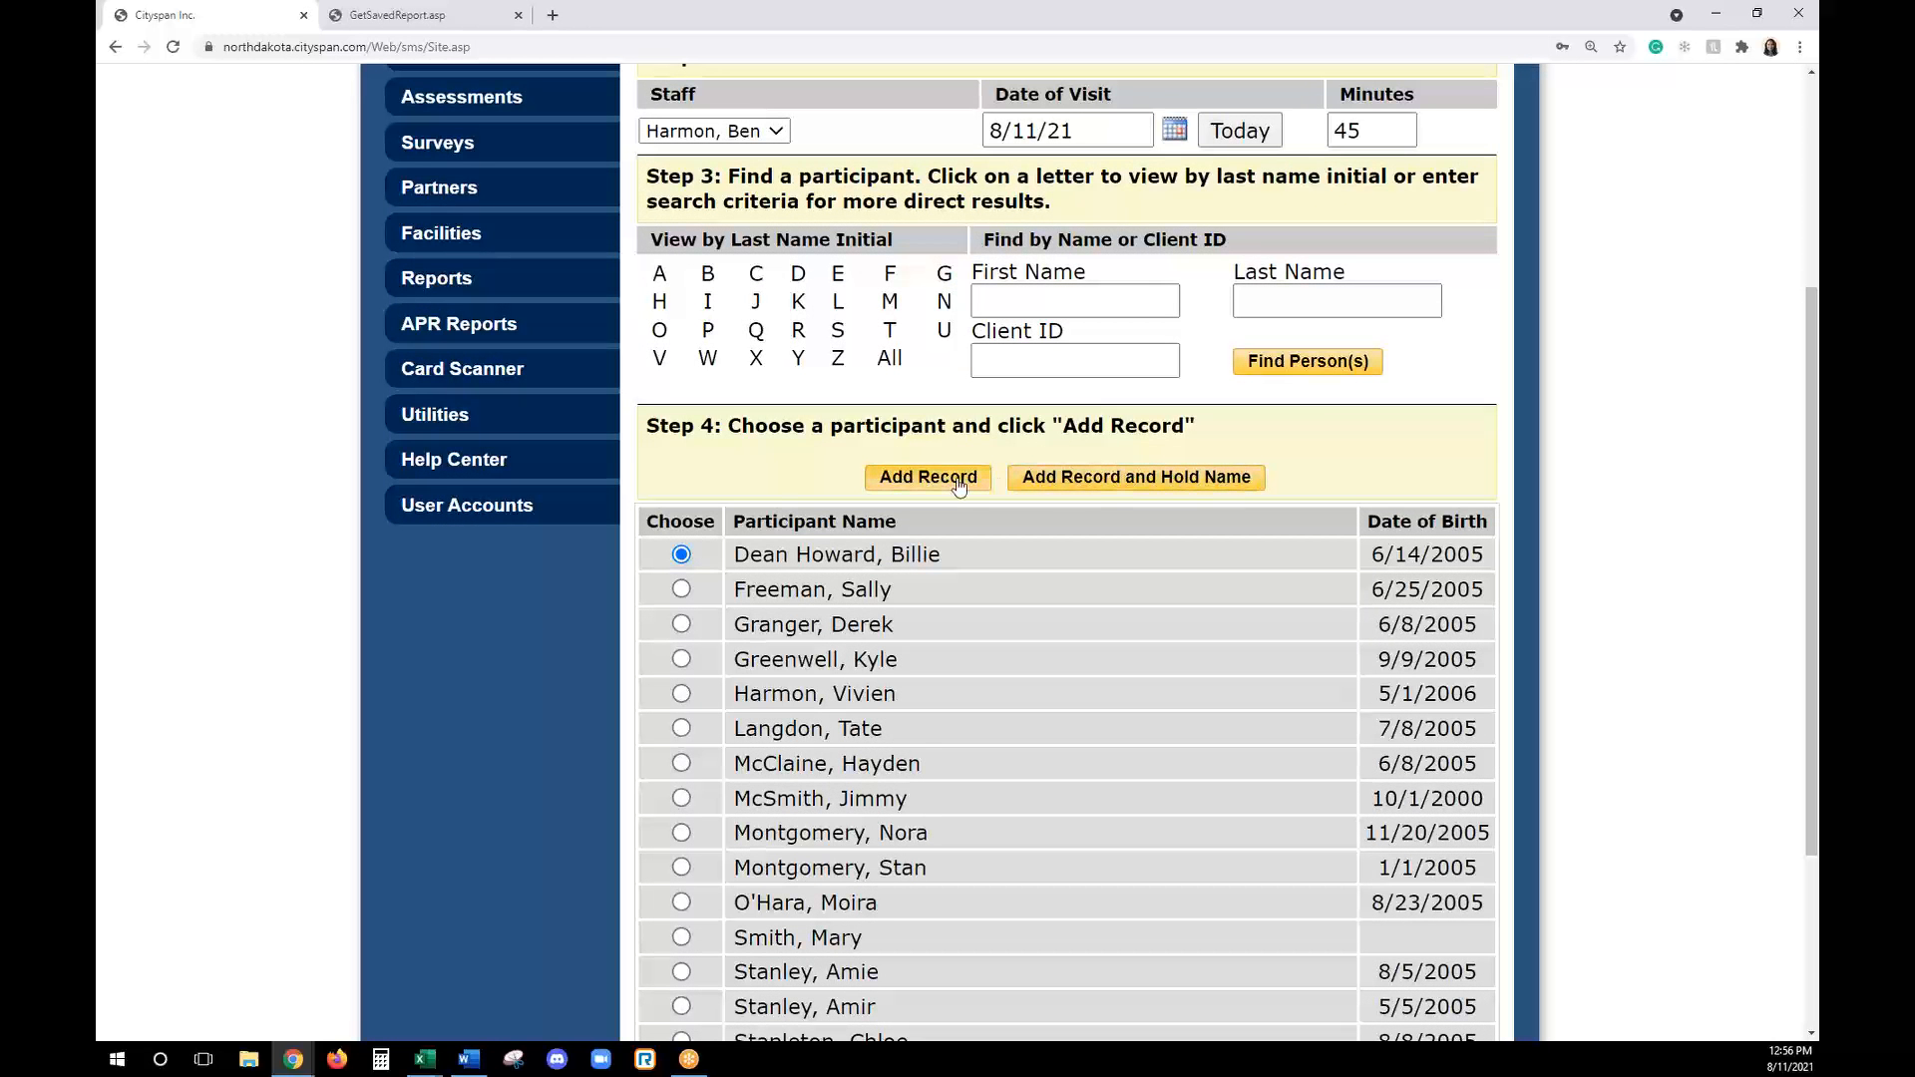
scroll(1137, 603, "down", 1)
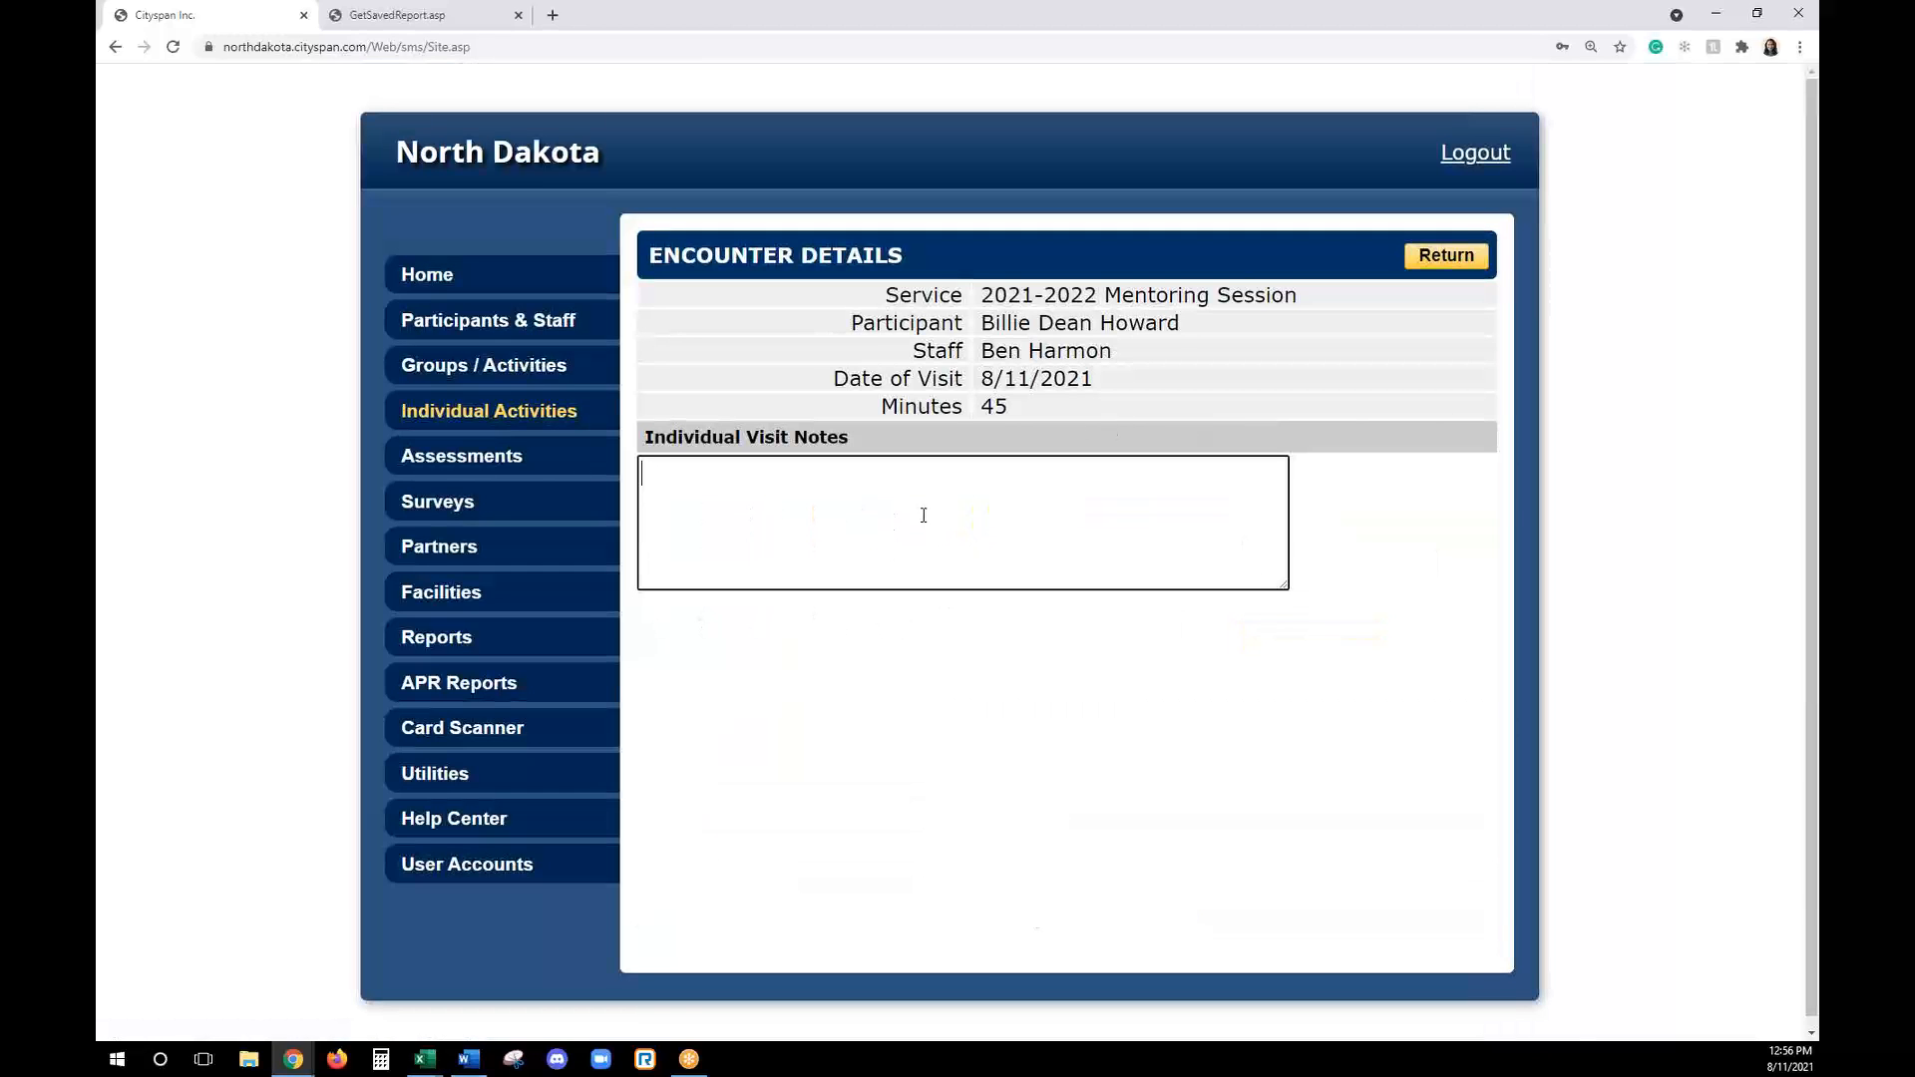
- Enter "testing notes" as the individual visit notes and return to the Mentoring Session's individual records
left_click_drag(934, 294, 963, 297)
left_click(962, 321)
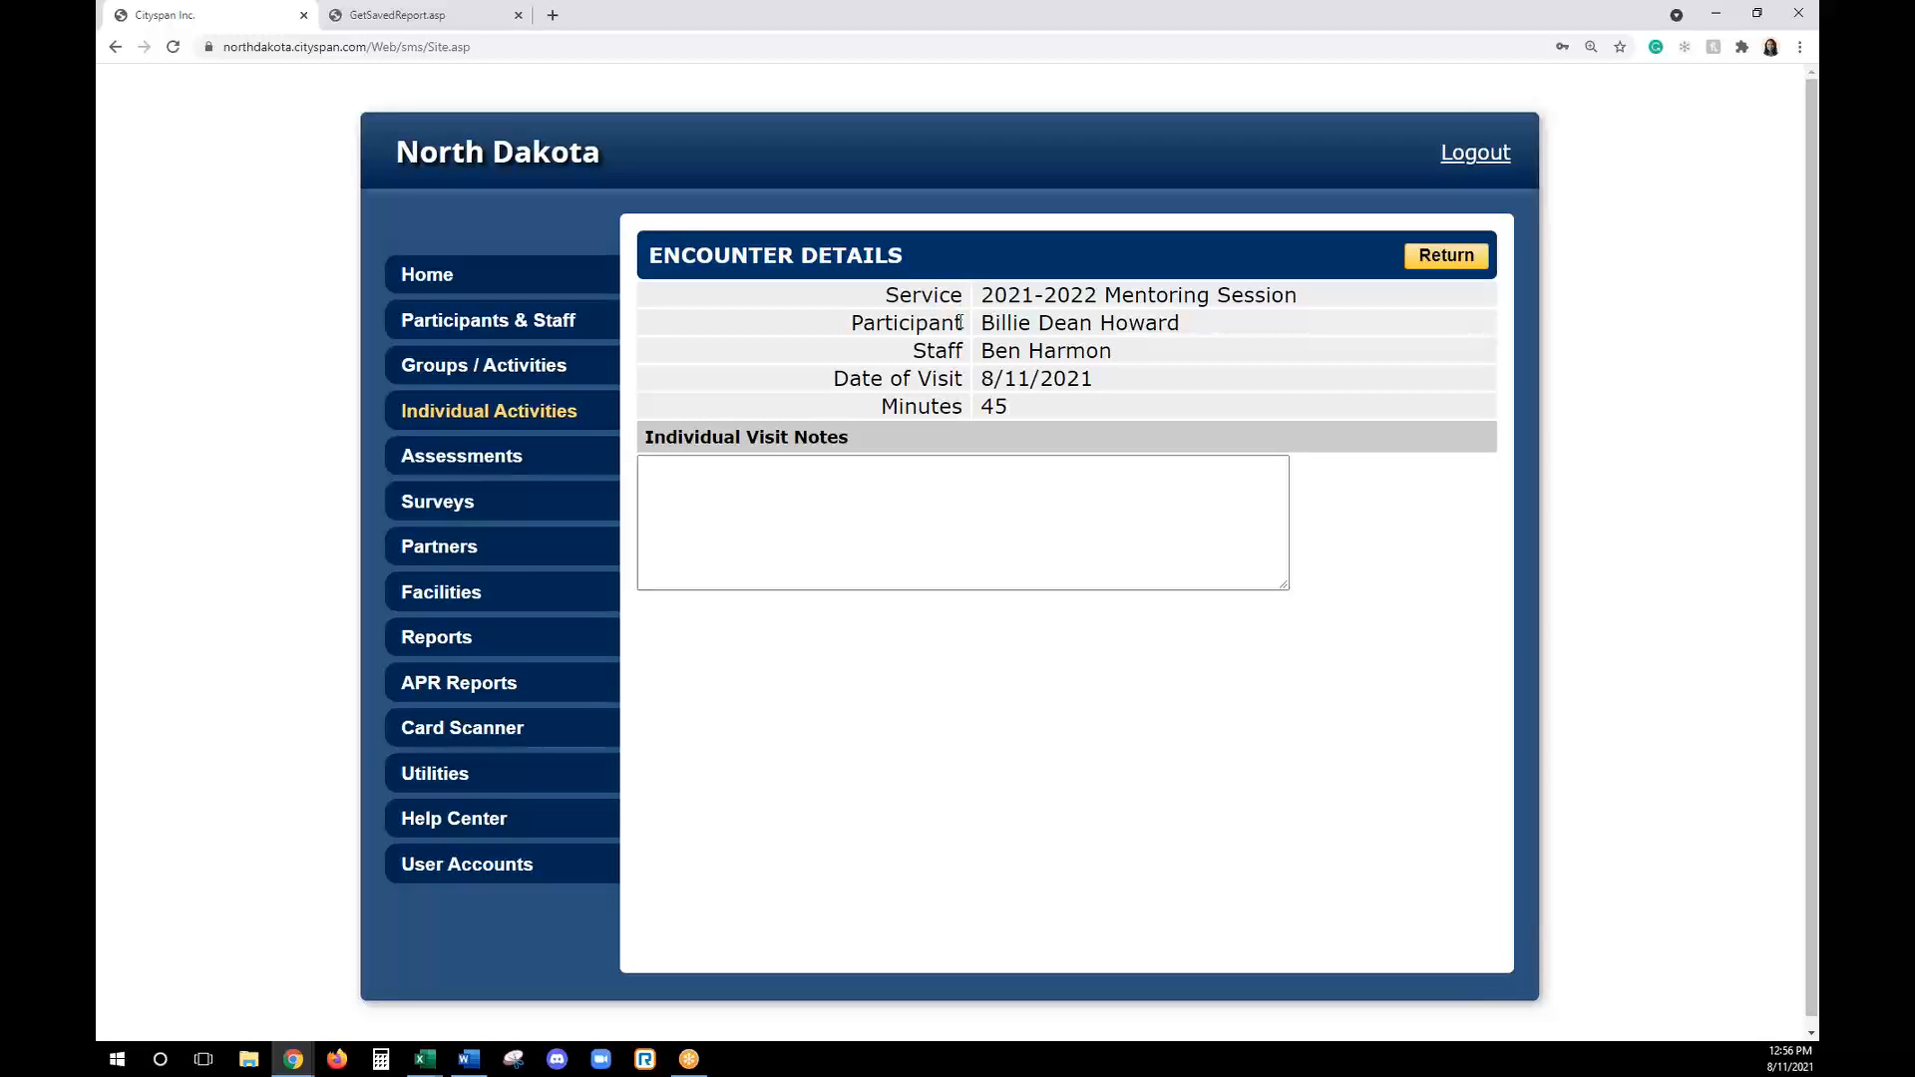
left_click(941, 513)
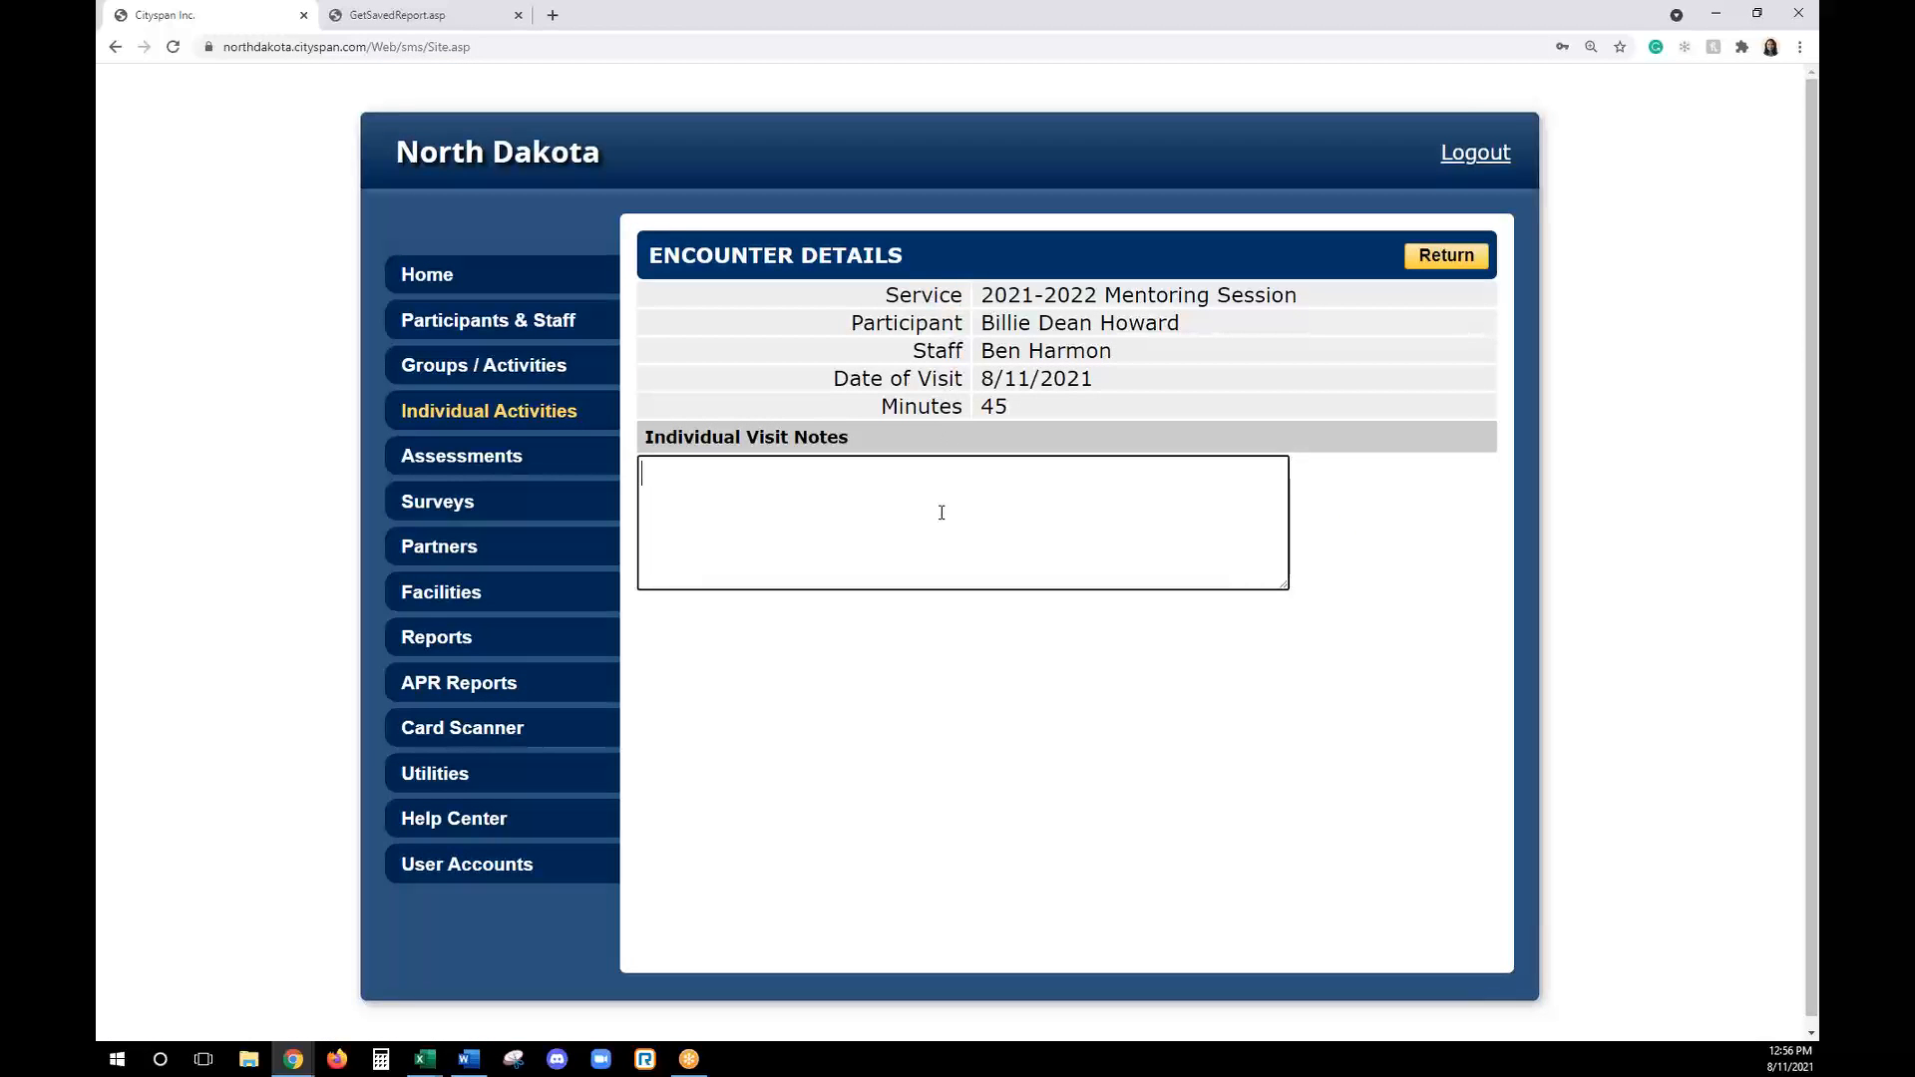
type("testing notes")
left_click(1423, 259)
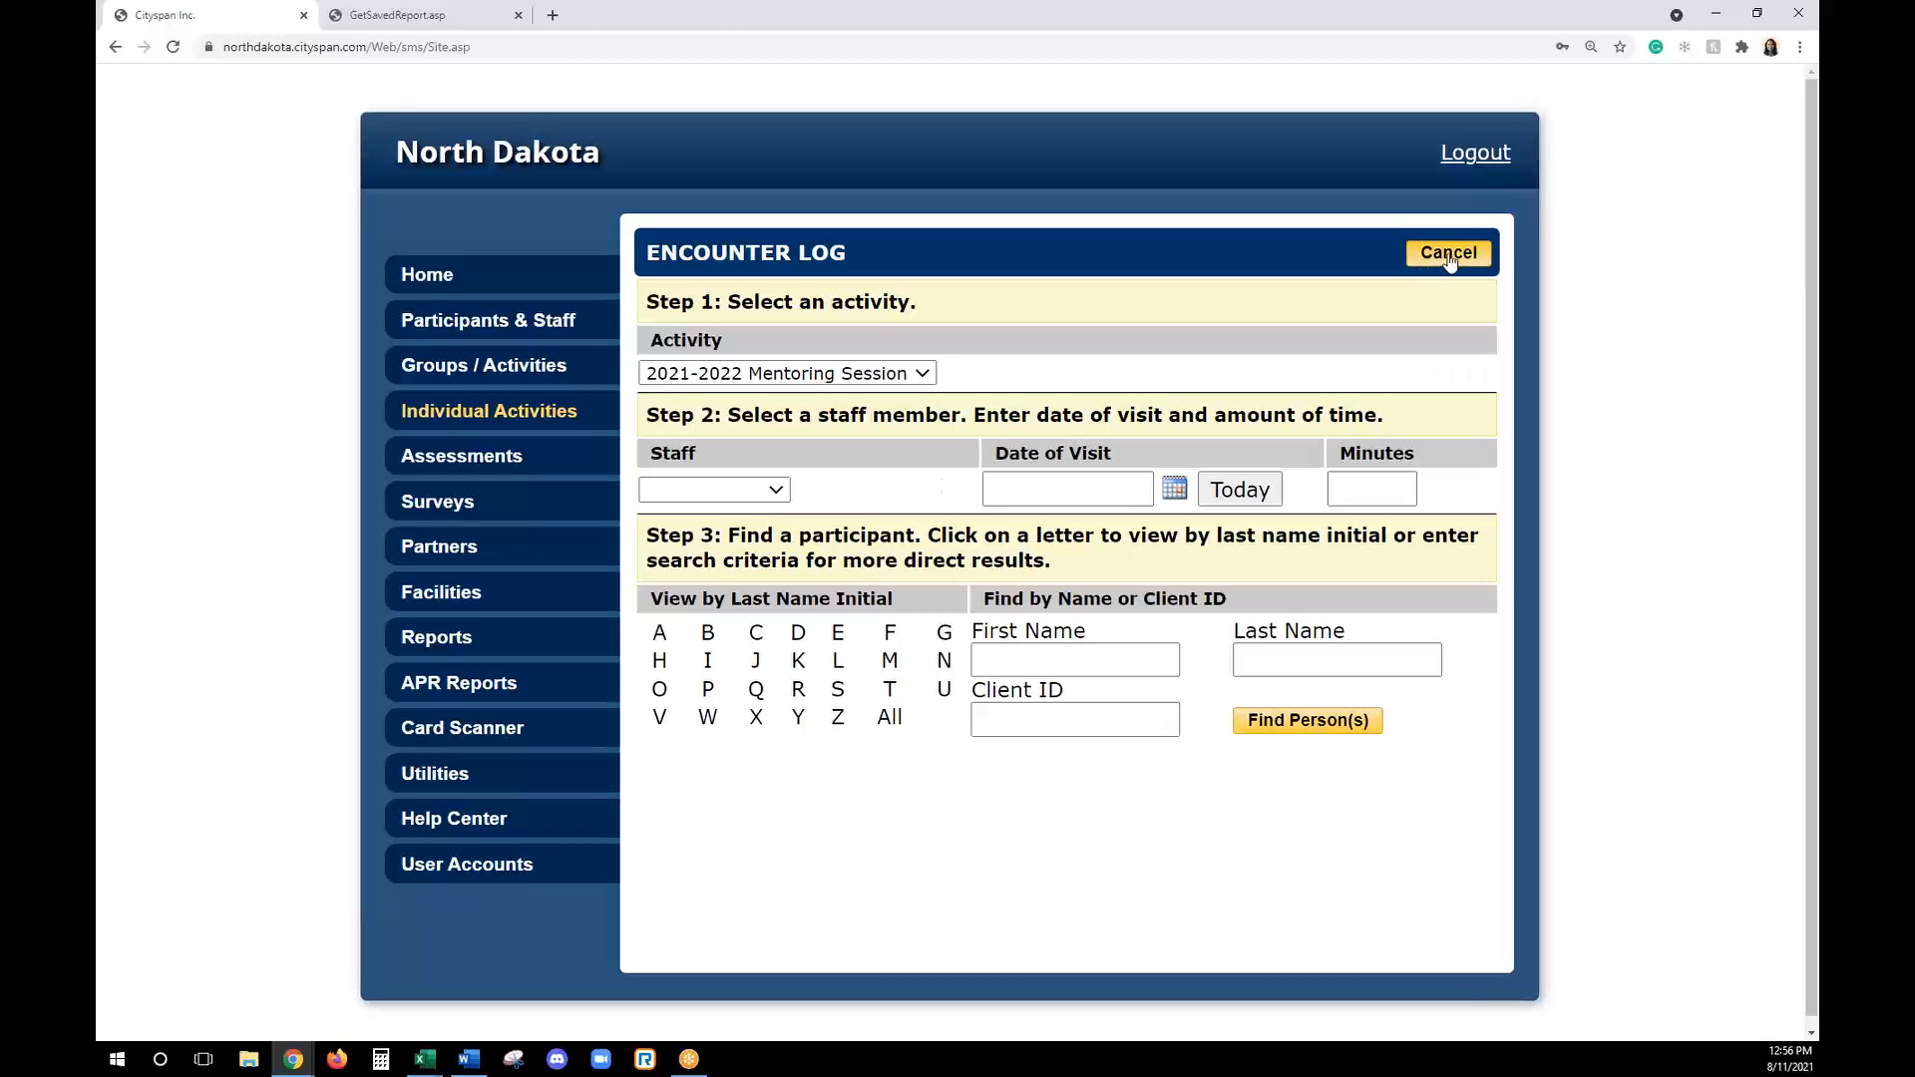
left_click(1448, 254)
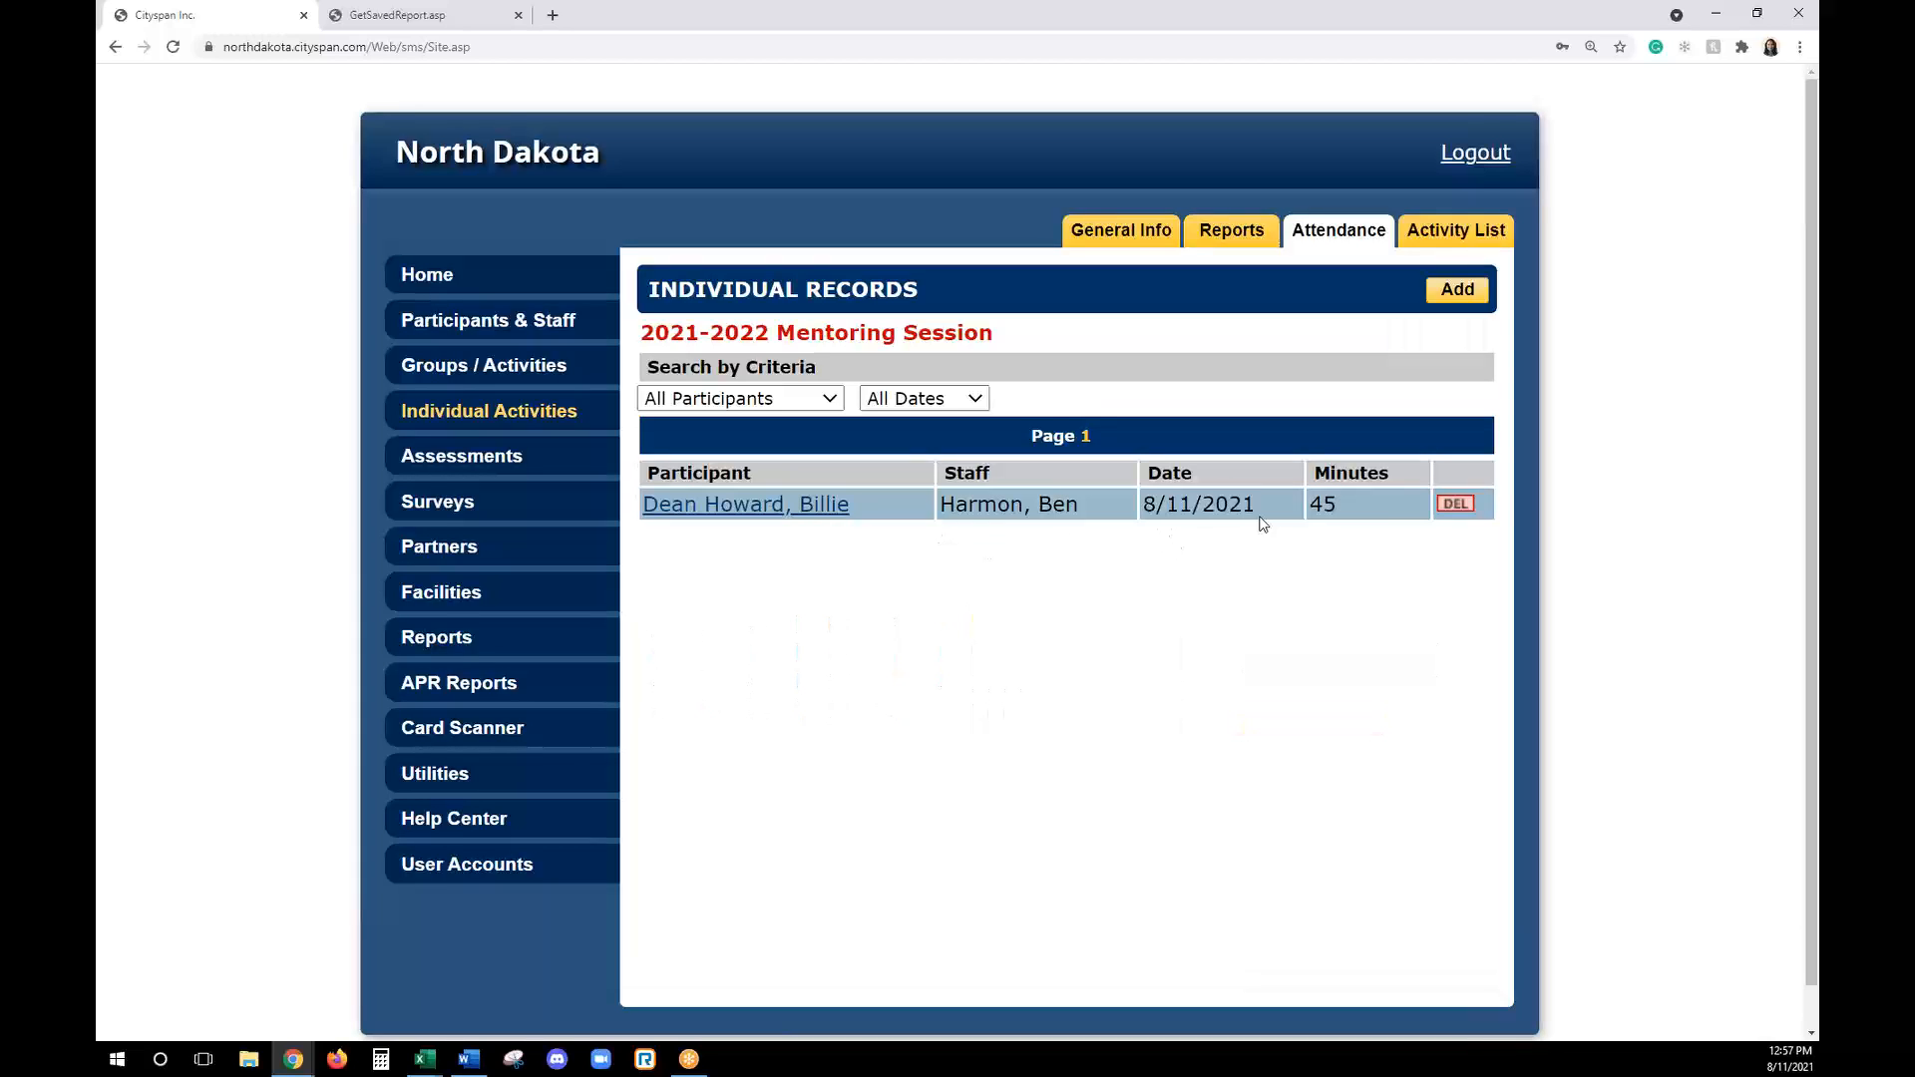
- Start a new assessment definition named "2021-2022 State Assessment (Math)"
left_click(1107, 252)
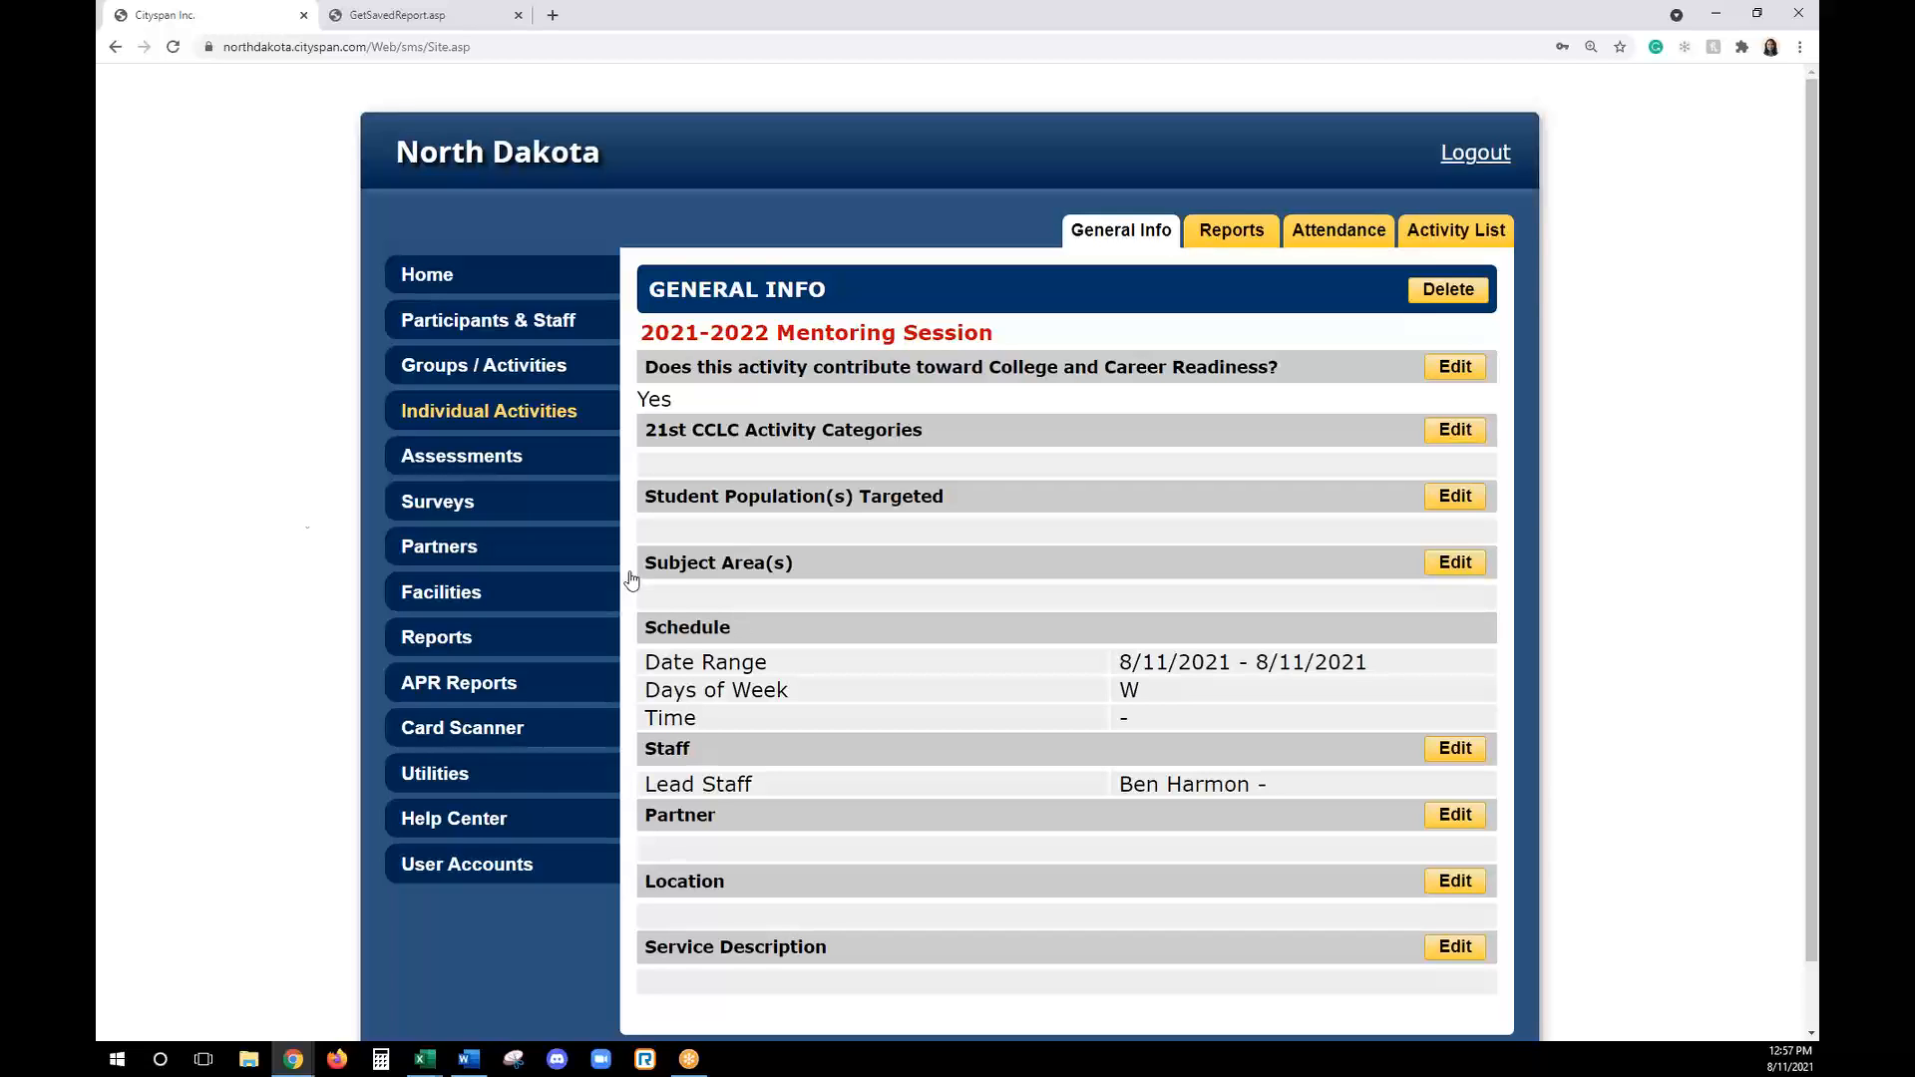
left_click(461, 458)
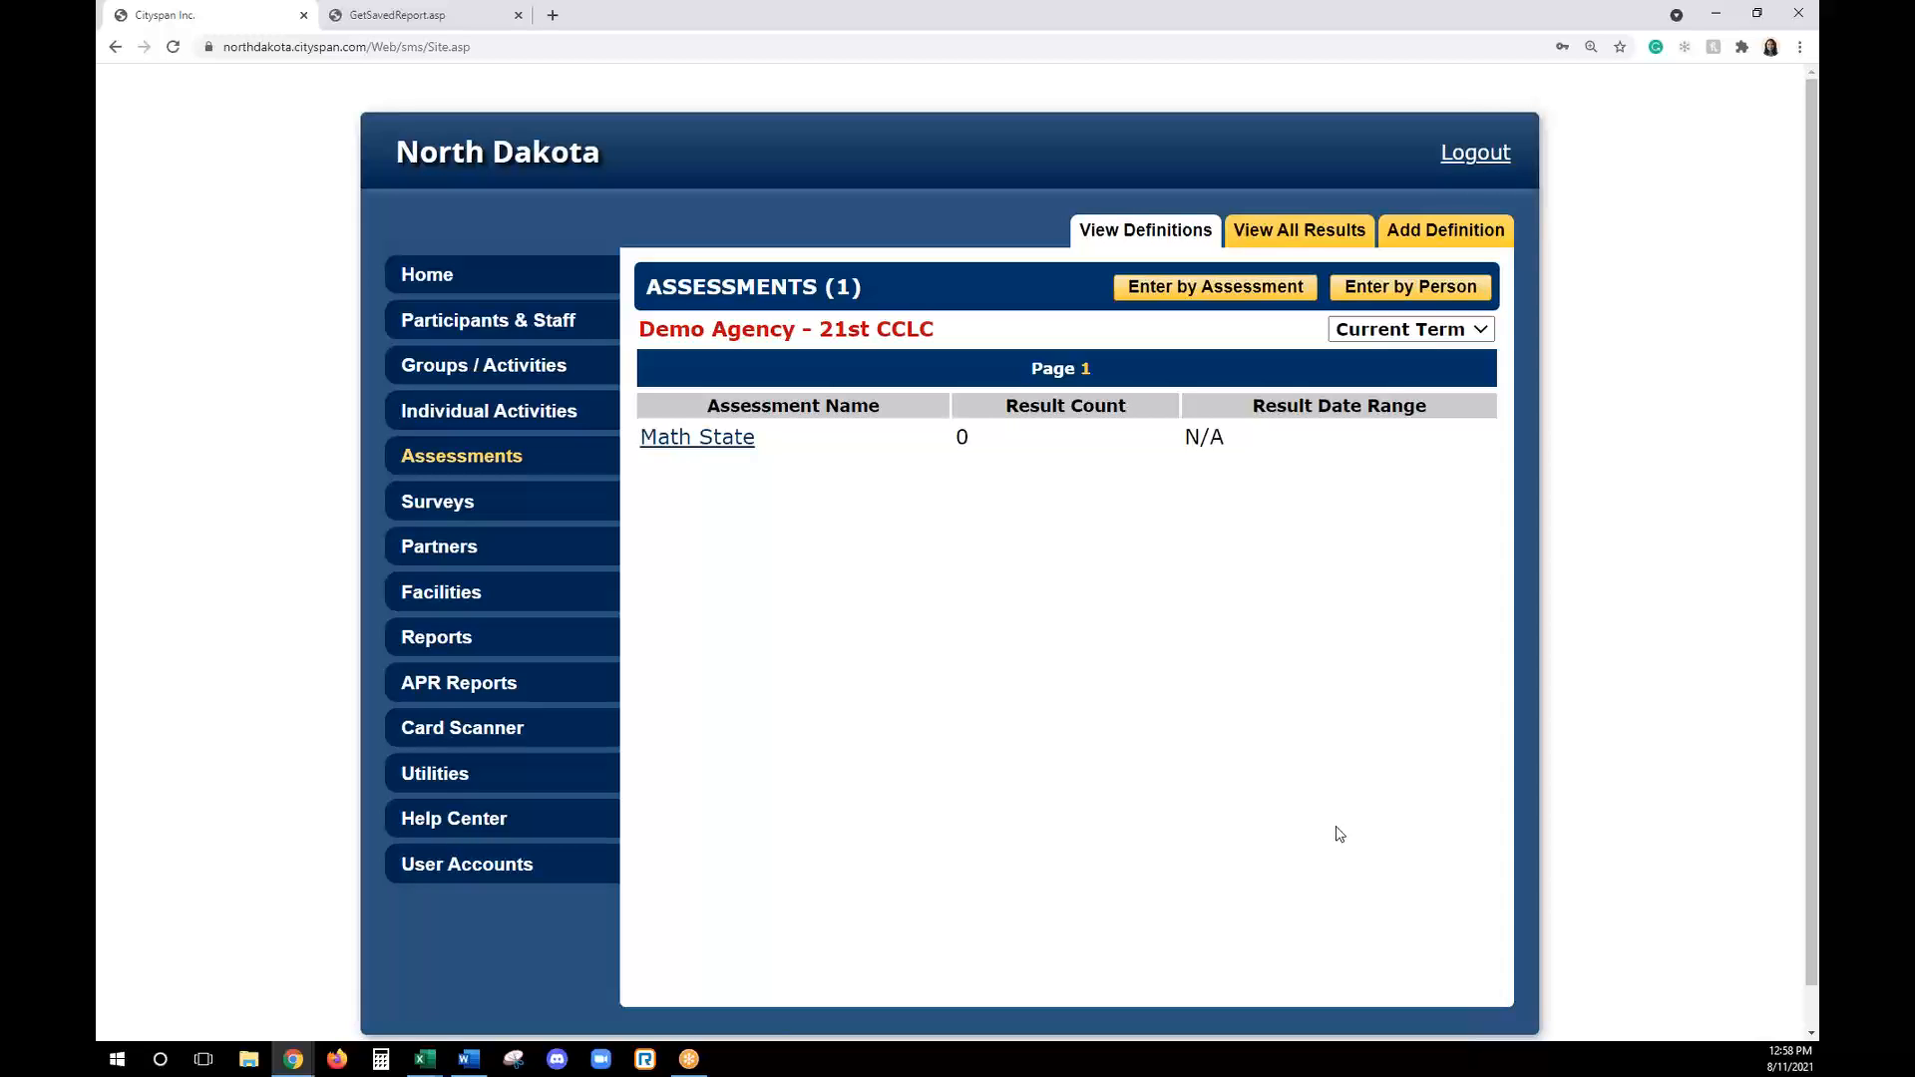
left_click(1443, 235)
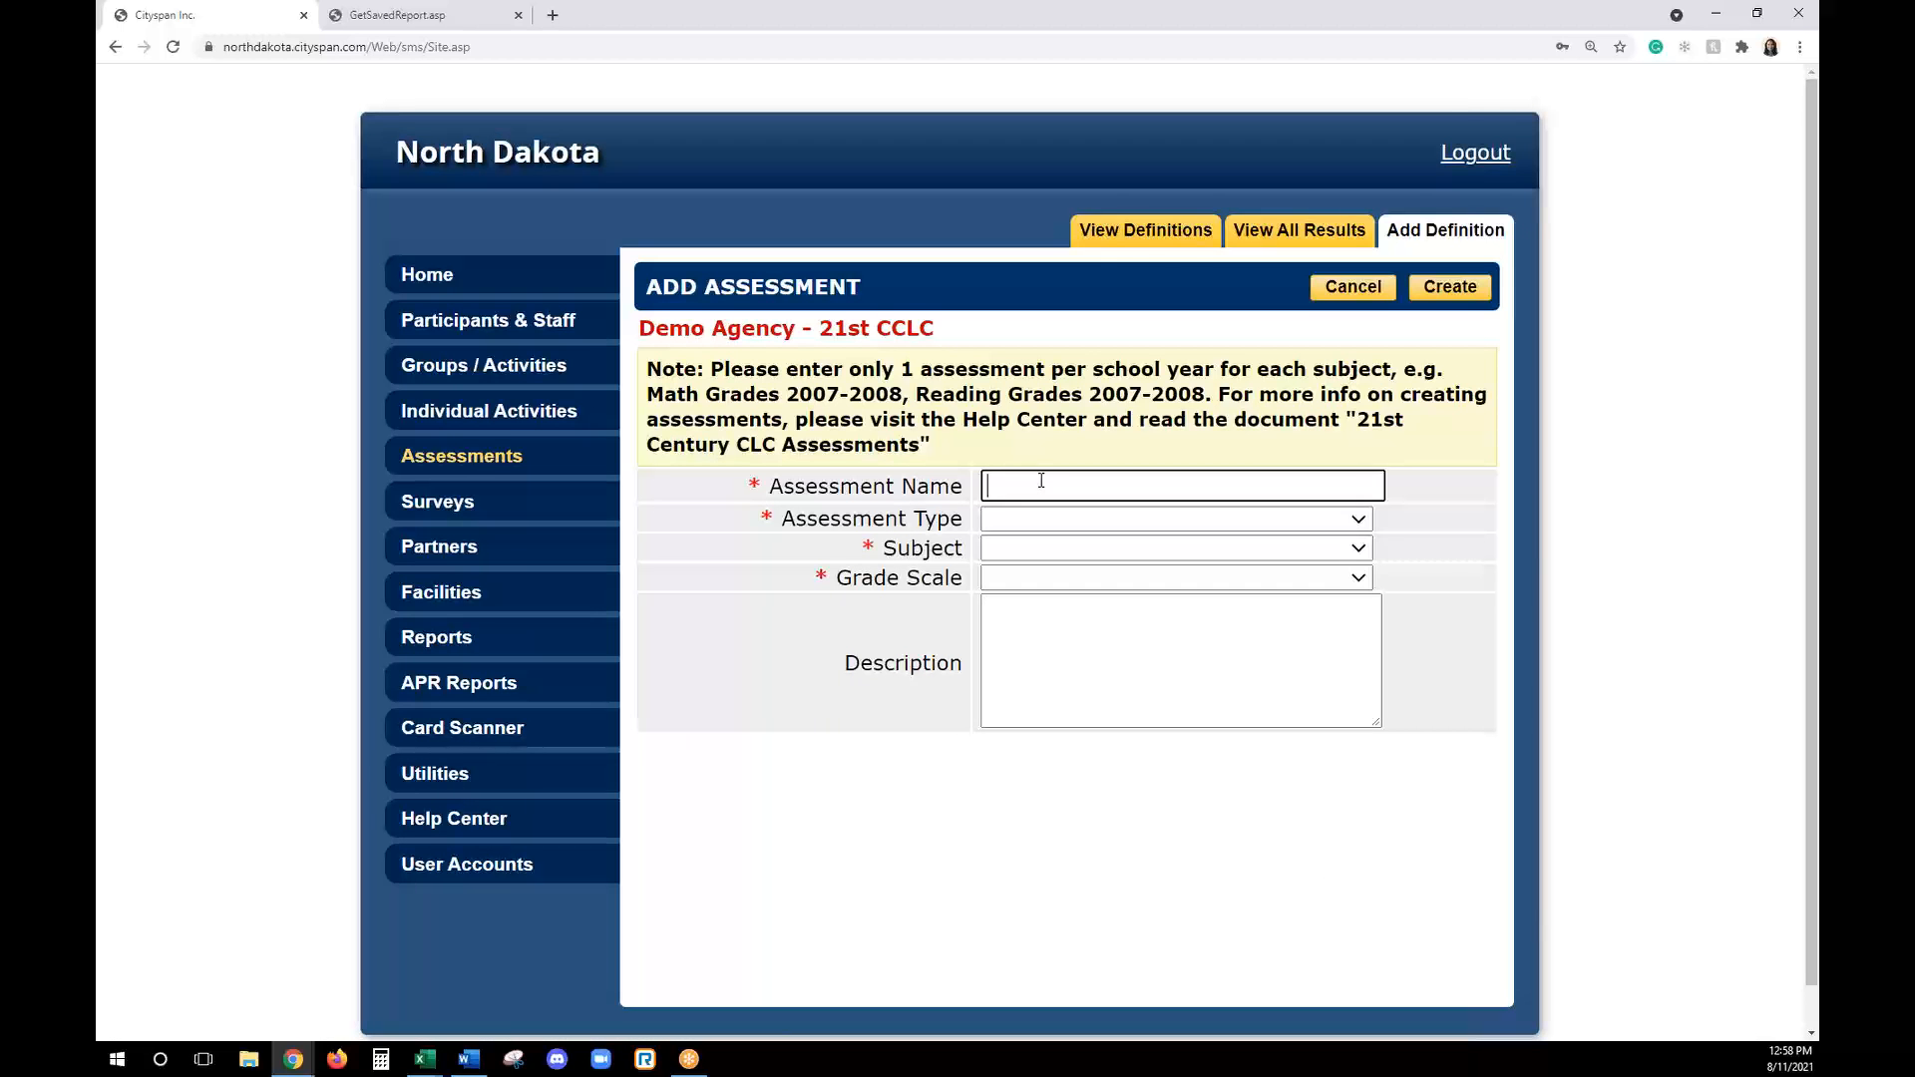
type("2021-2022 State Assessment (M")
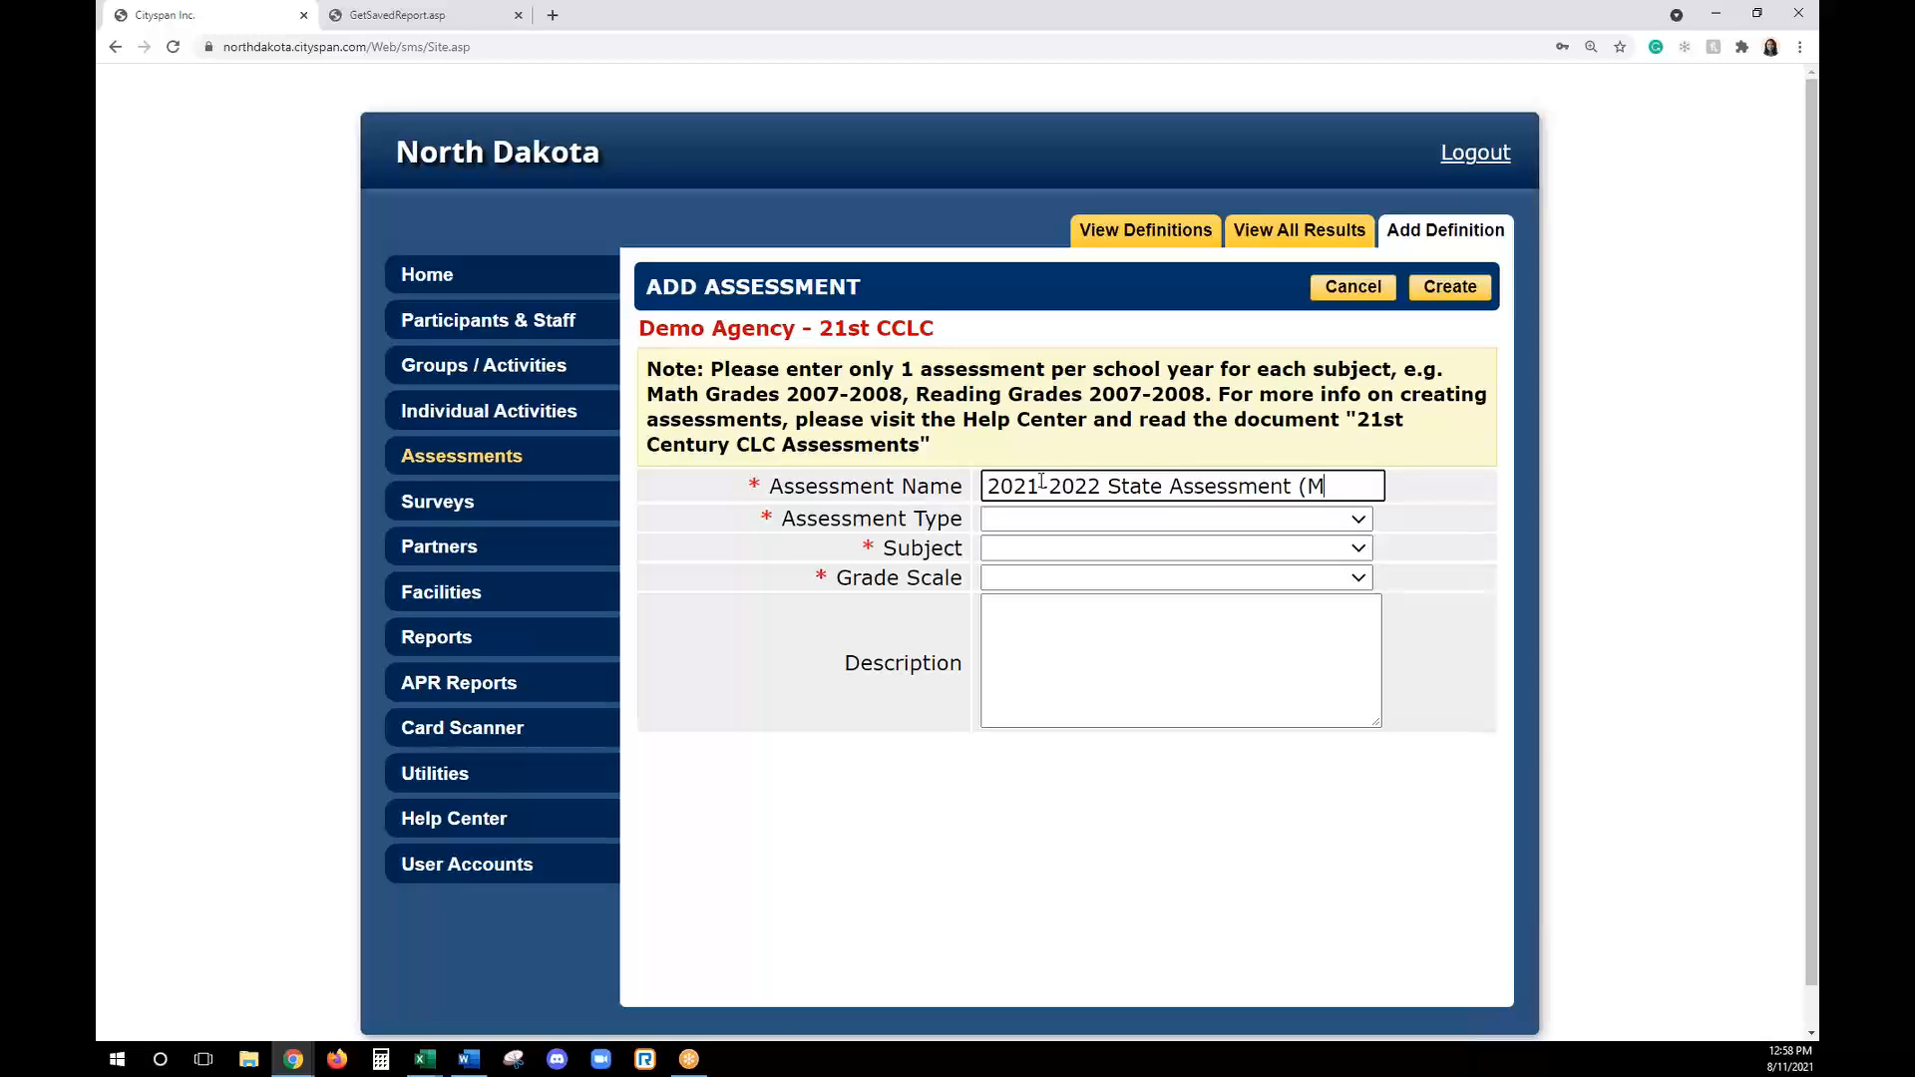
type("ath)")
left_click_drag(1119, 487, 1368, 489)
left_click(1302, 489)
left_click(1374, 489)
- Create the assessment with type State Assessment, subject Math, grade scale ND Proficiency Level and the description "Testing"
left_click(1048, 520)
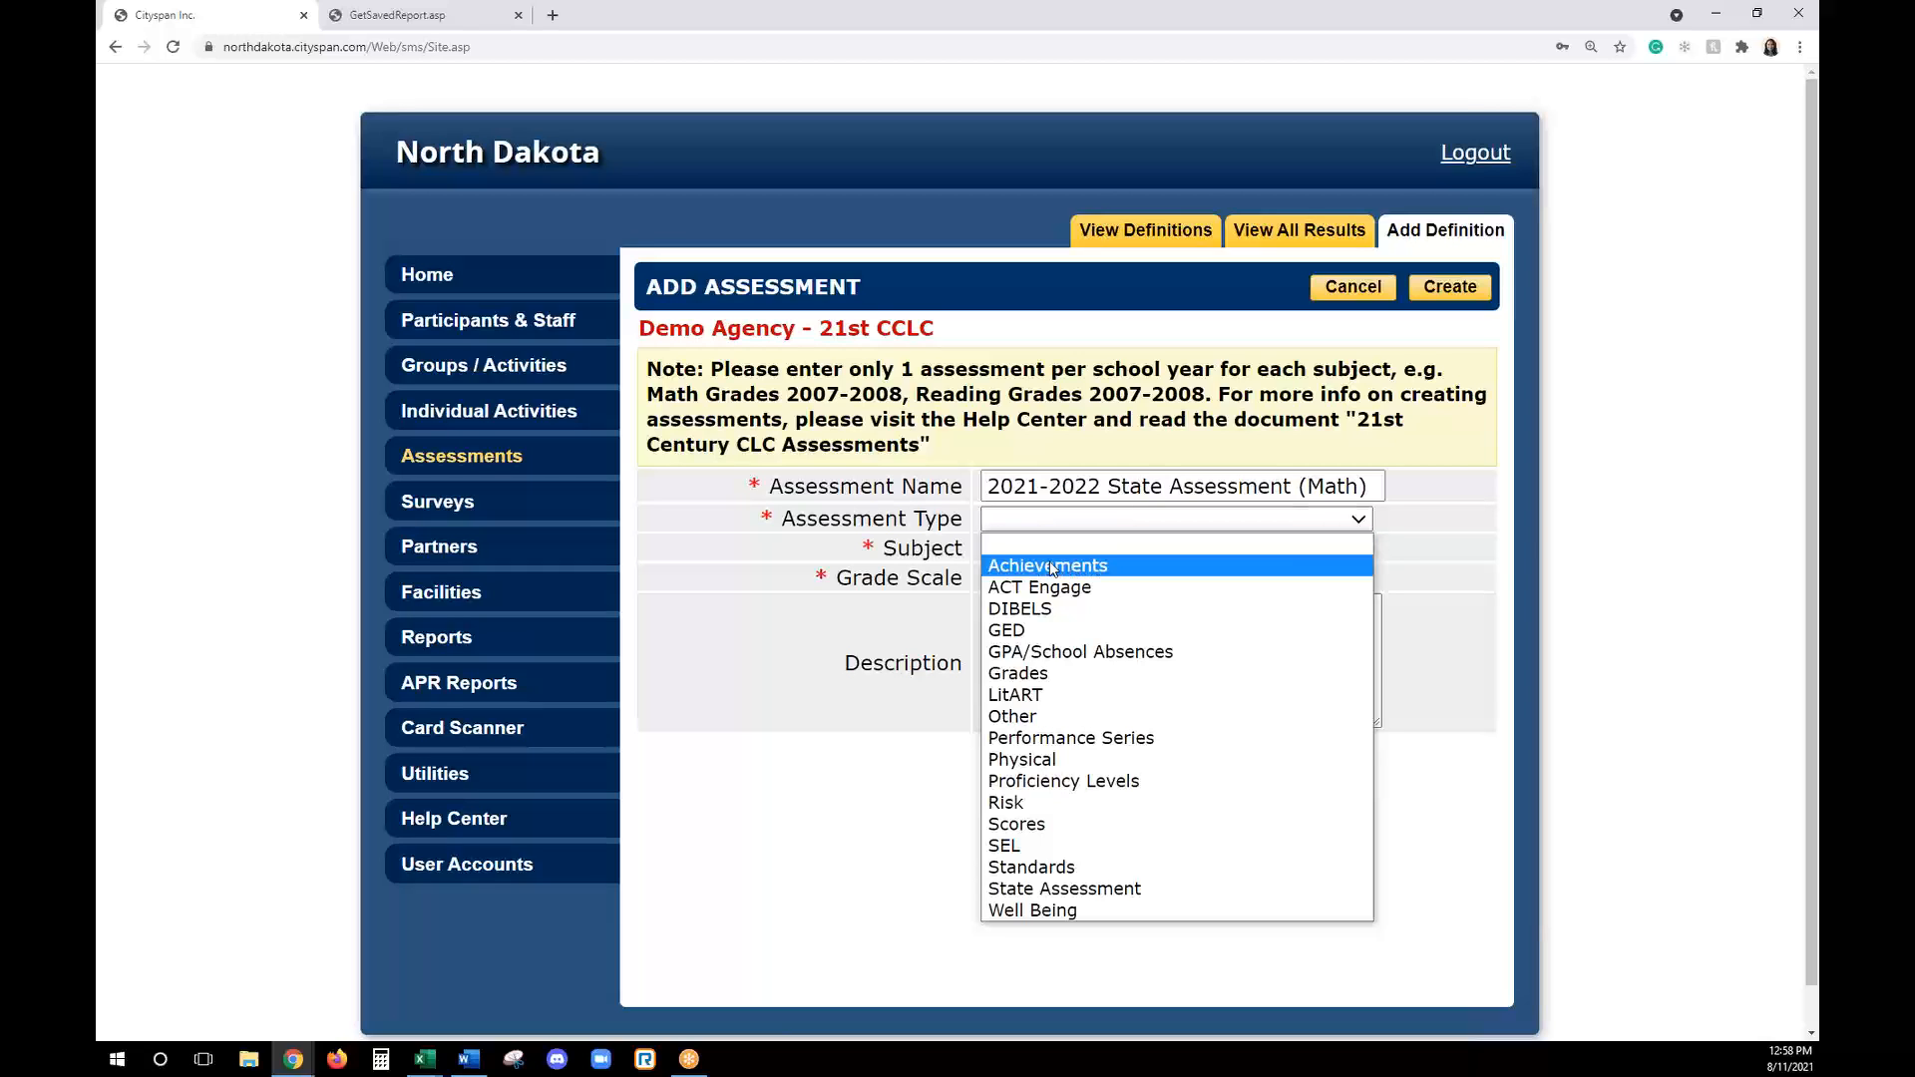
left_click(1065, 889)
left_click(1014, 549)
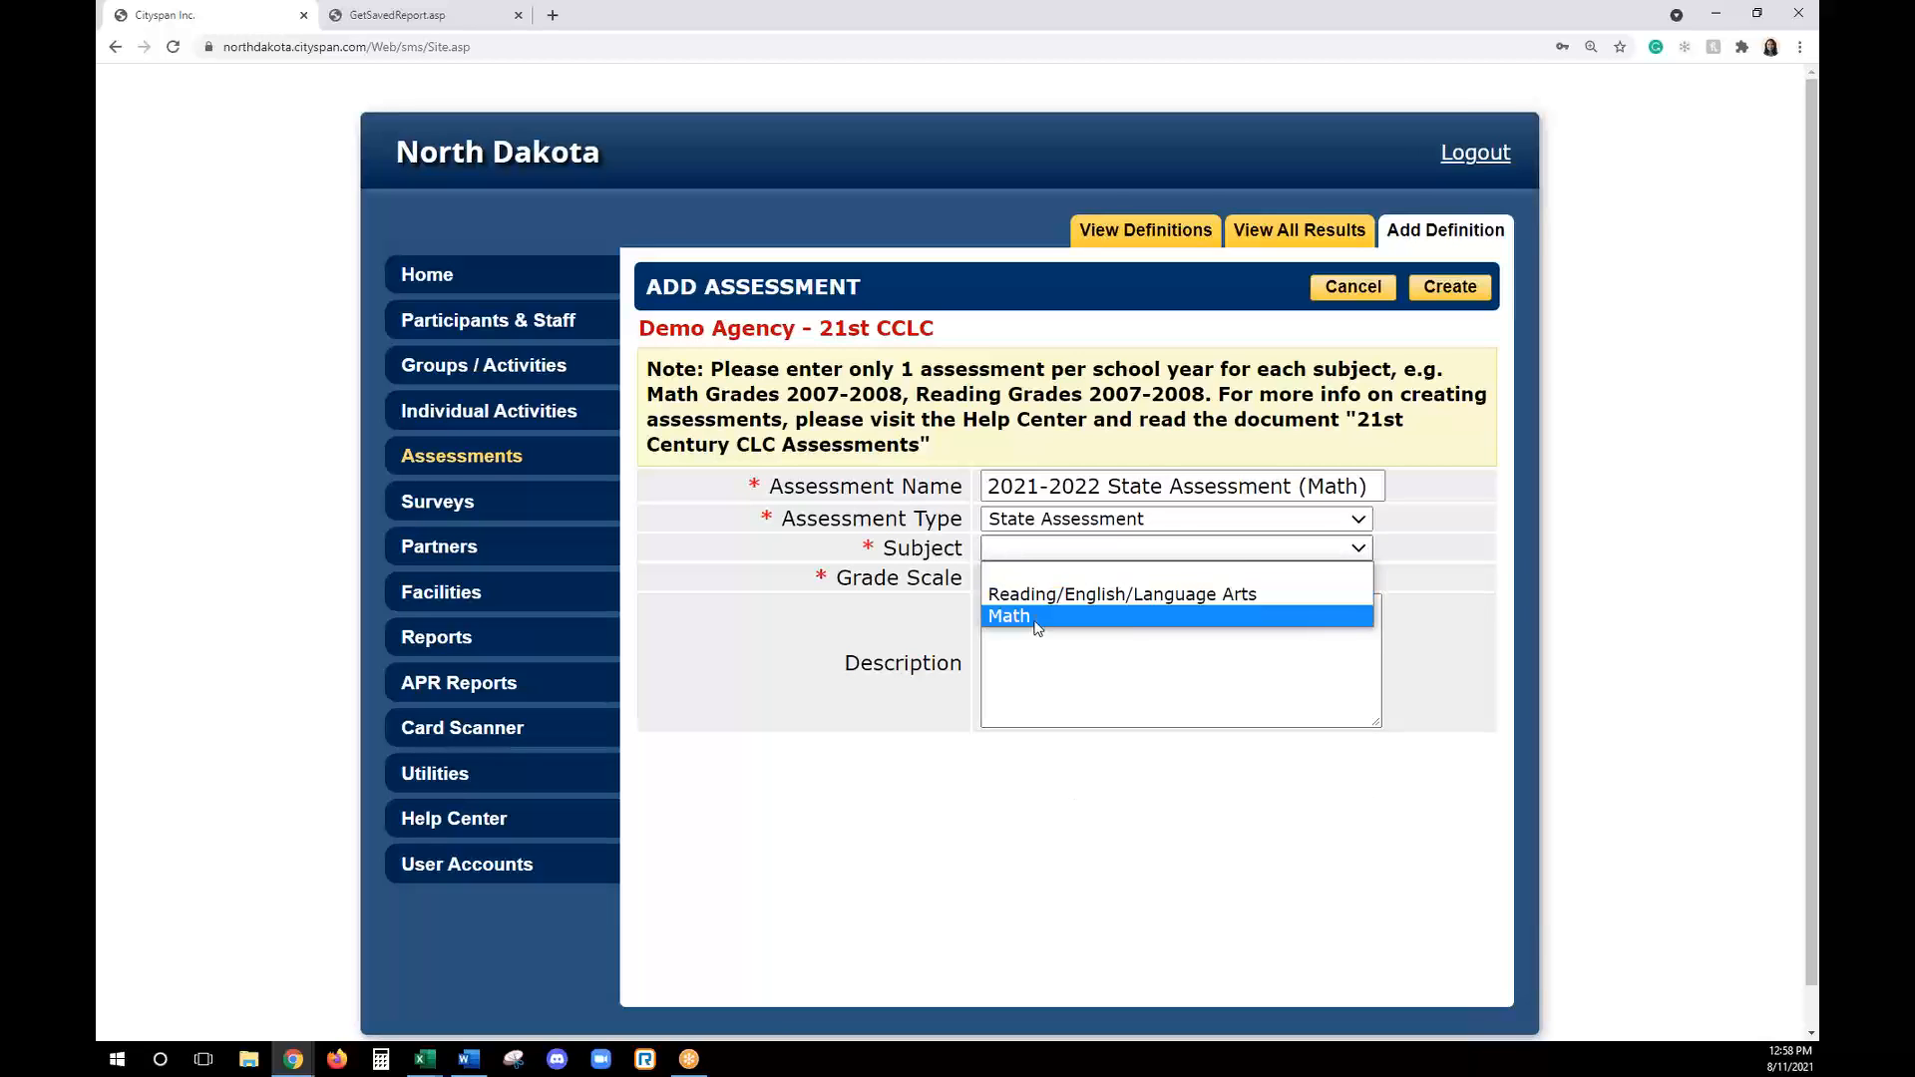
left_click(1036, 616)
left_click(1033, 580)
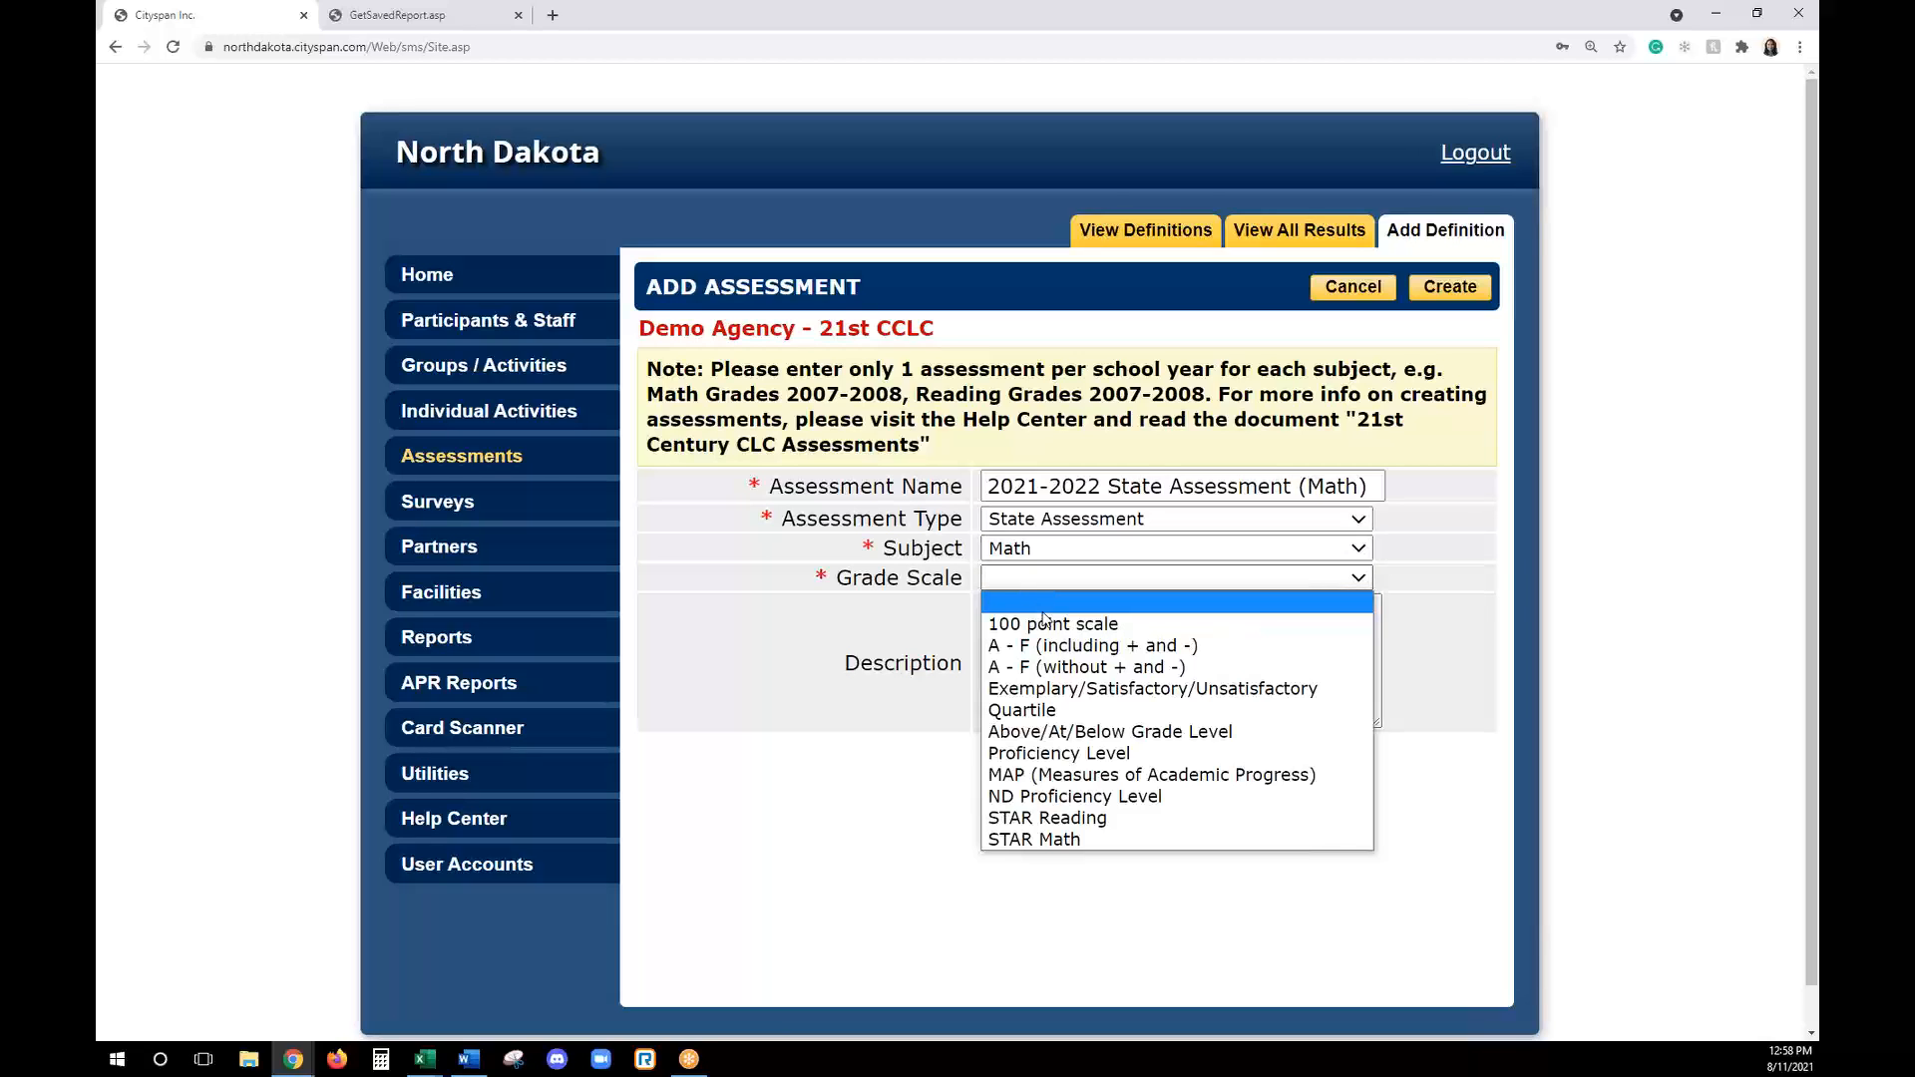
left_click(1110, 798)
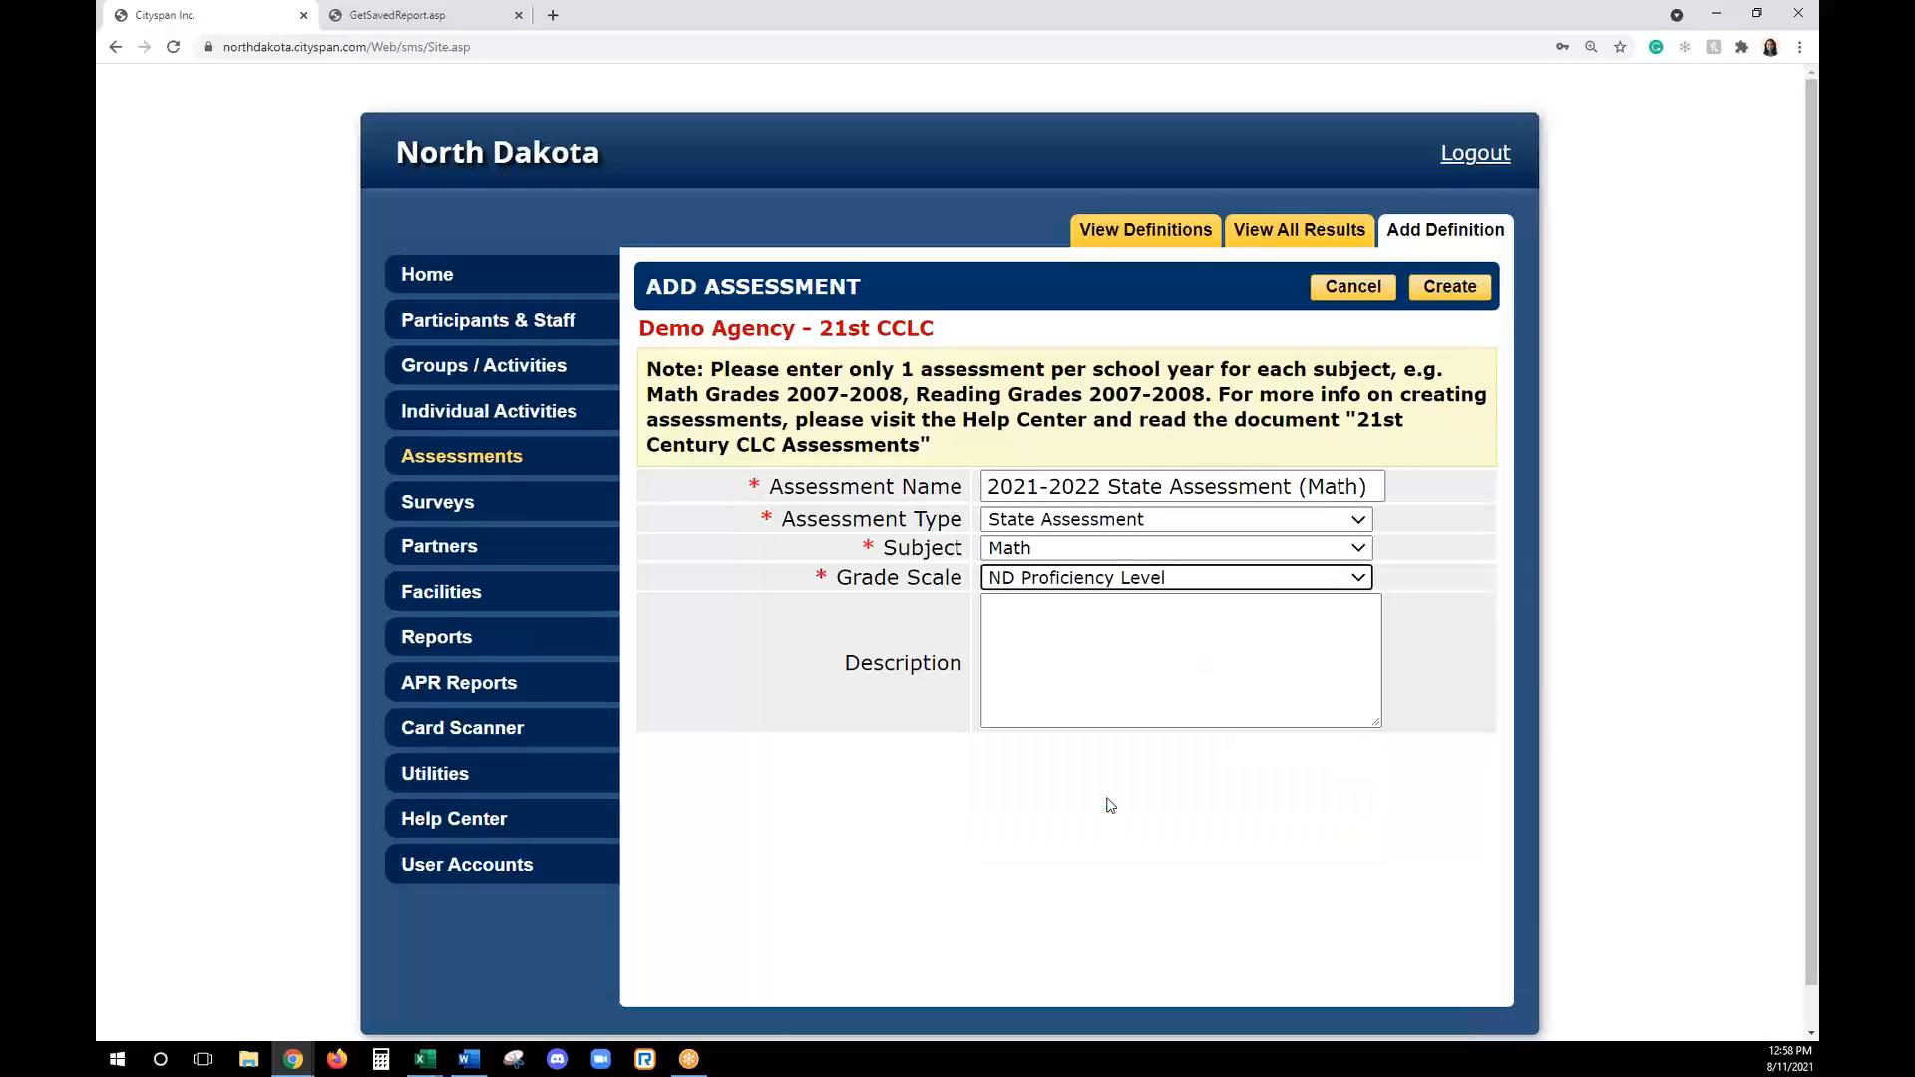
left_click(1102, 680)
type("Testing")
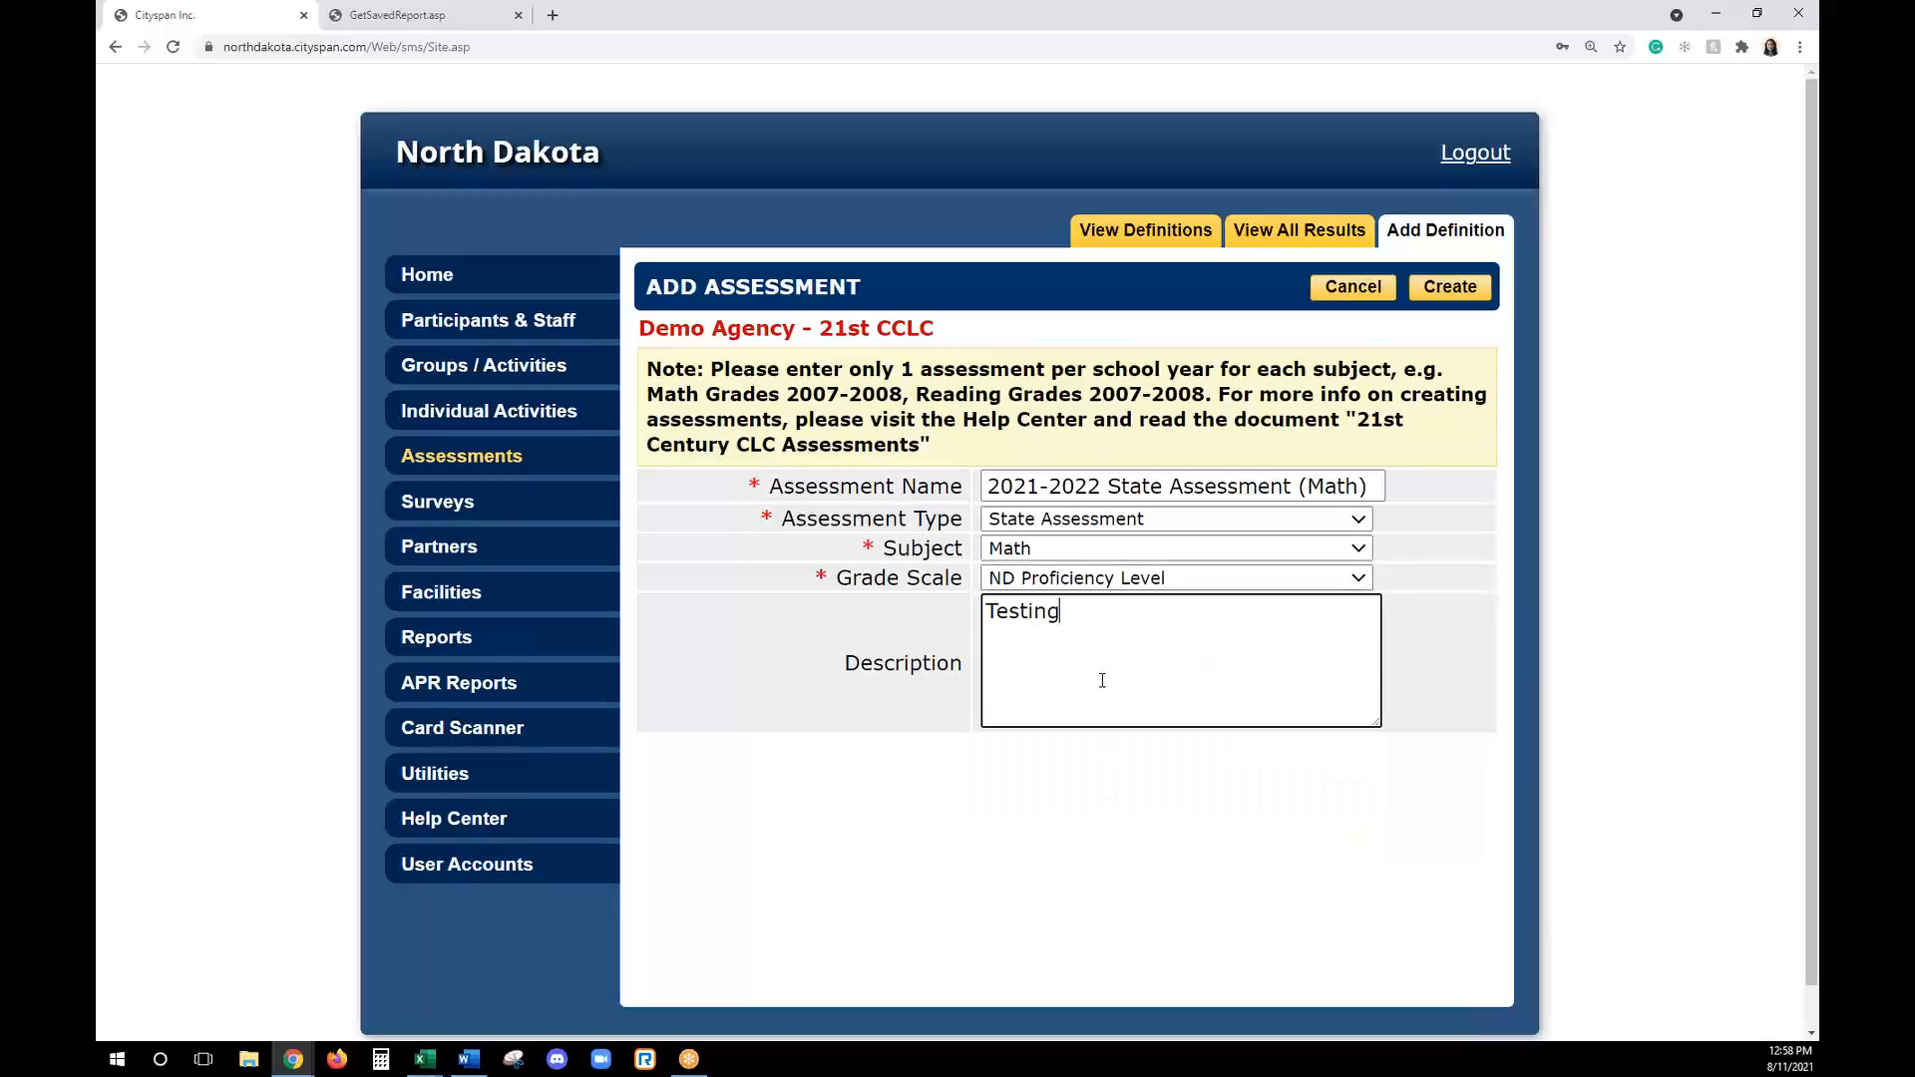
left_click(1449, 287)
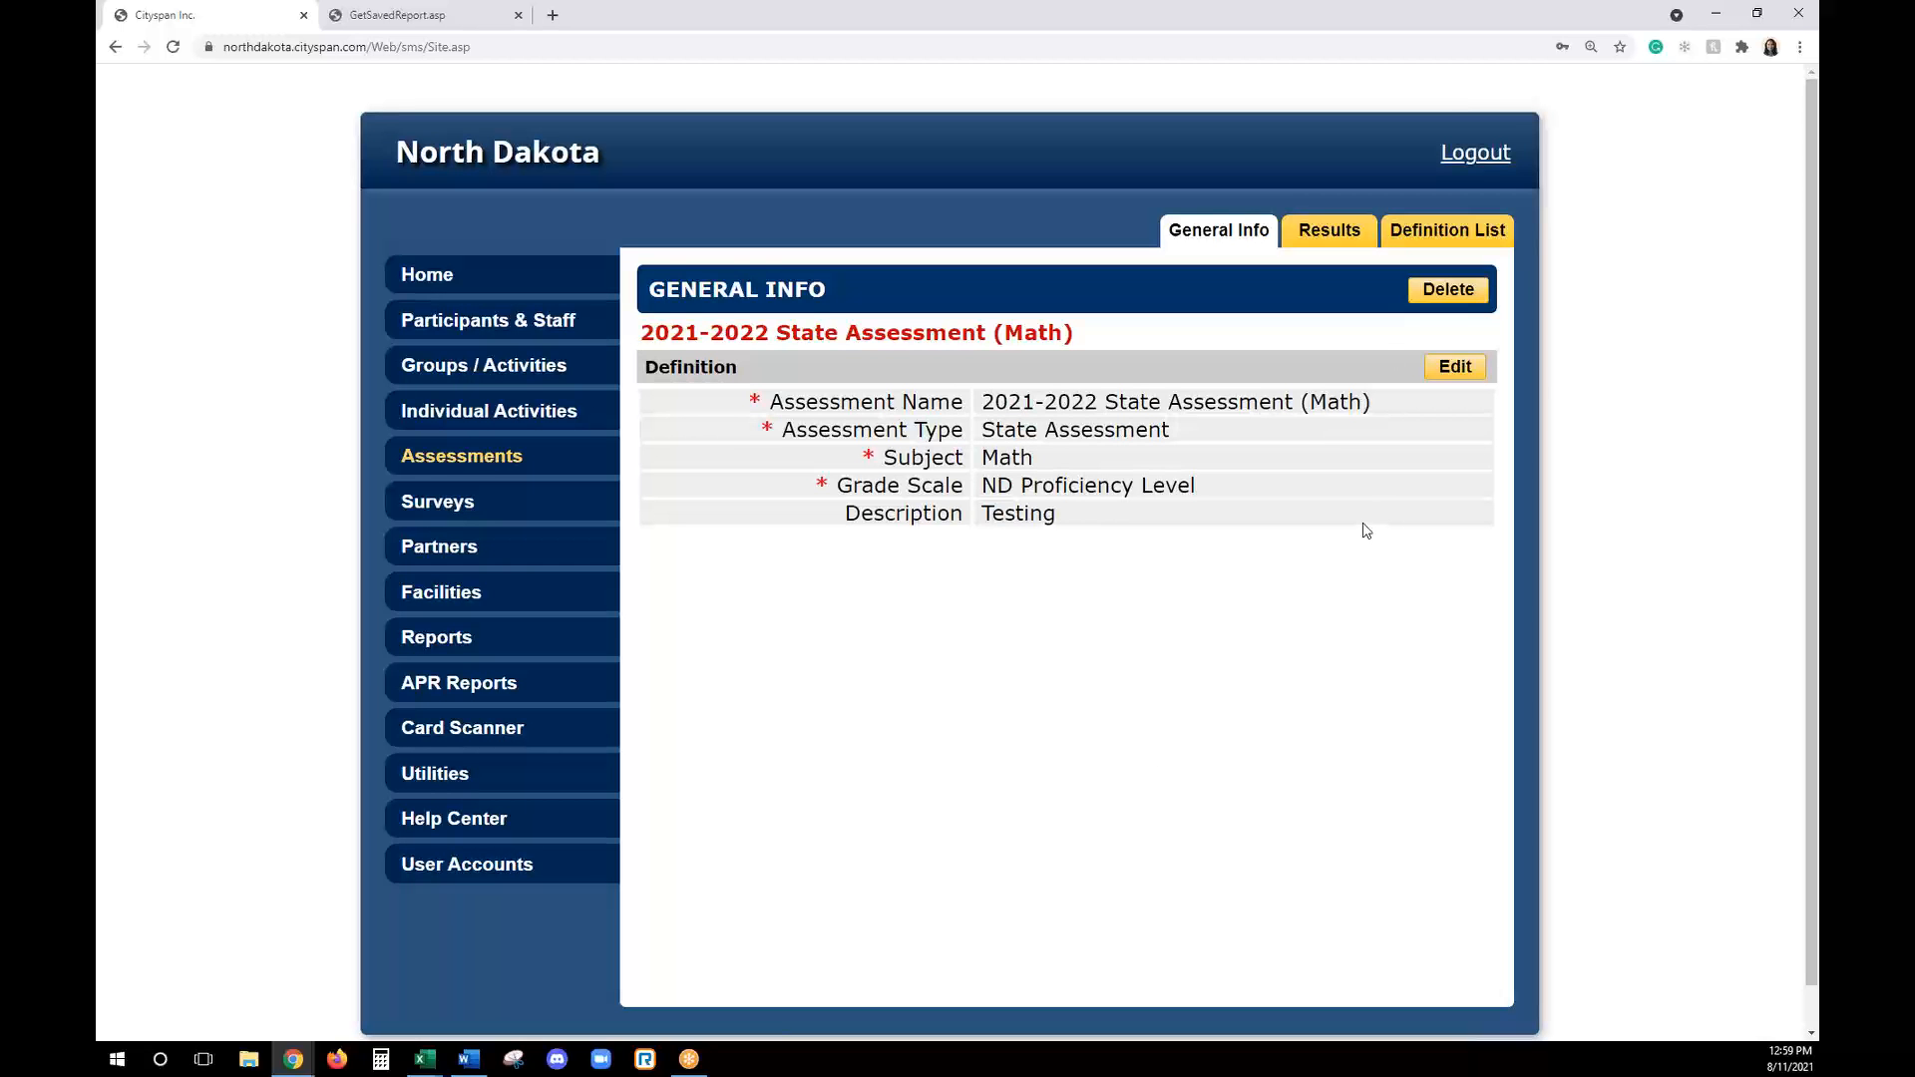
- Start a new result for the 2021-2022 State Assessment (Math) with the assessment date 8/11/21
left_click(1338, 252)
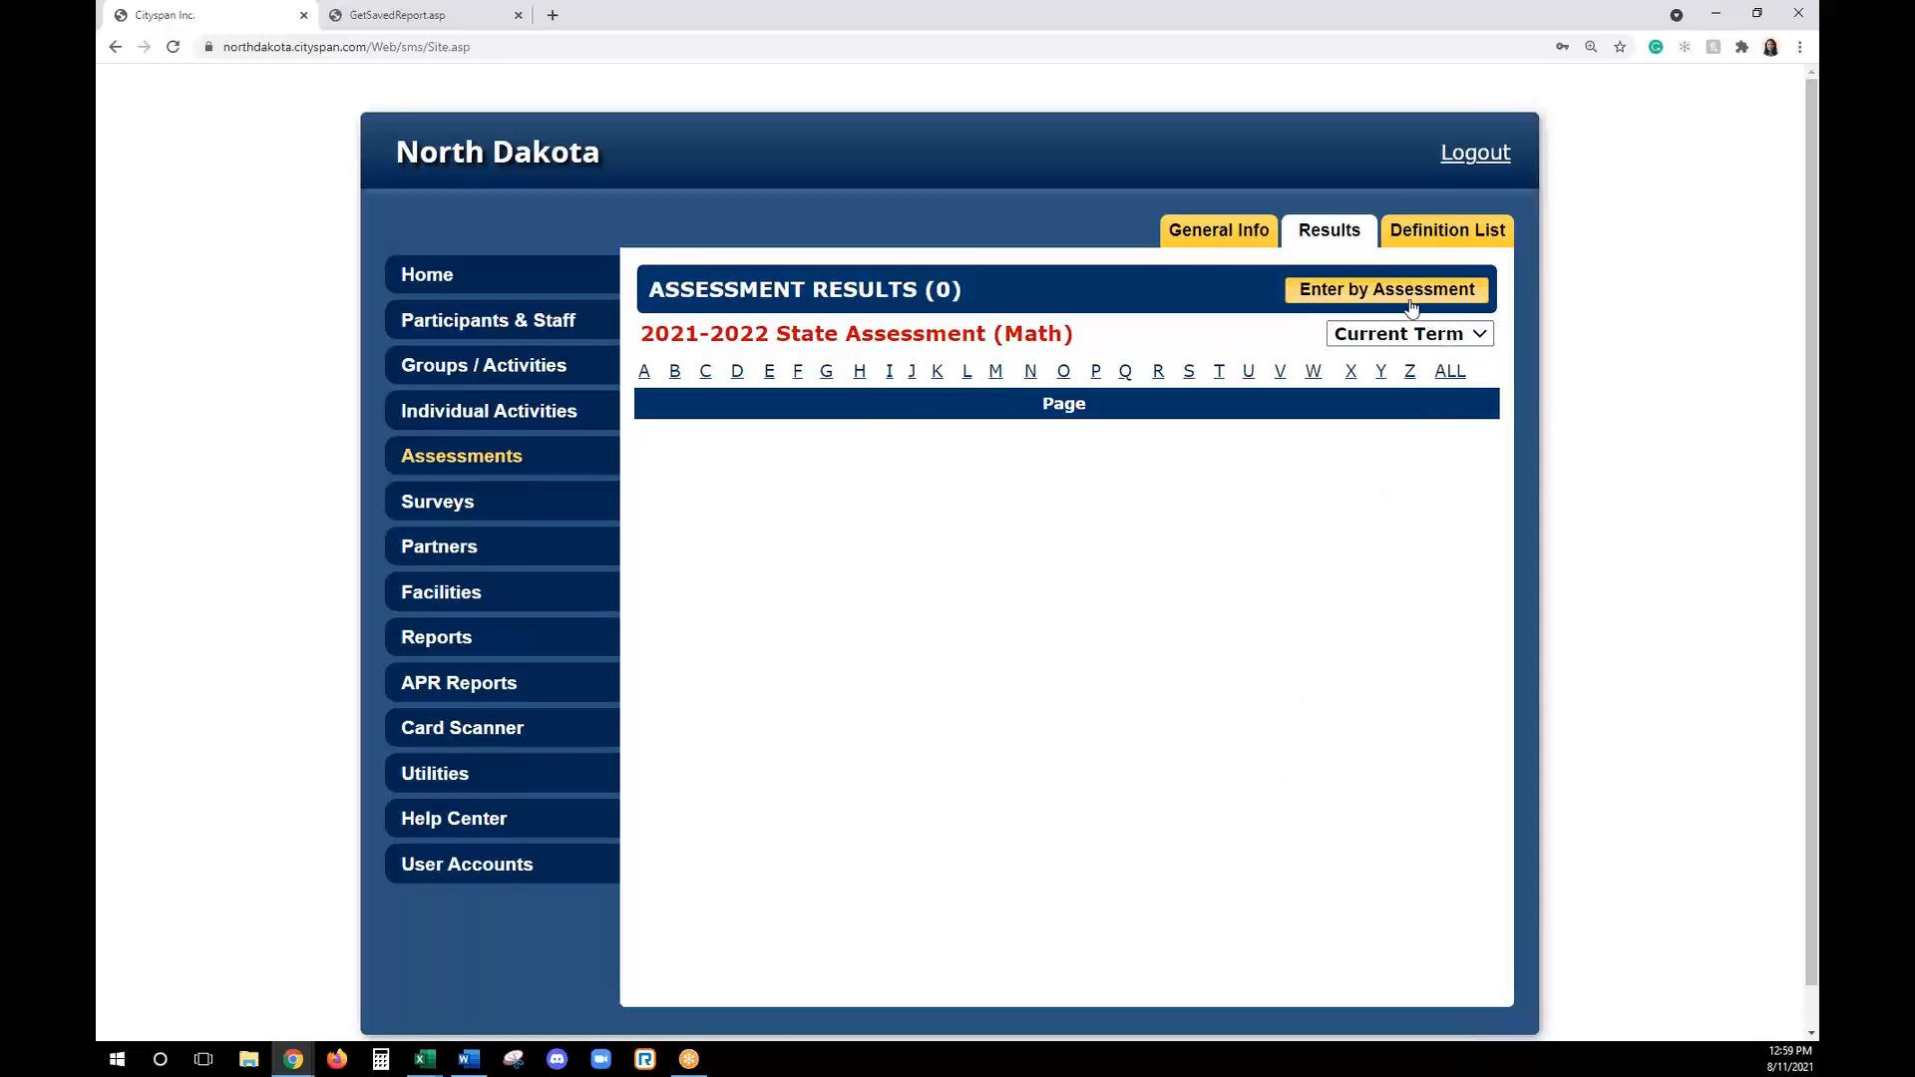
left_click(1412, 306)
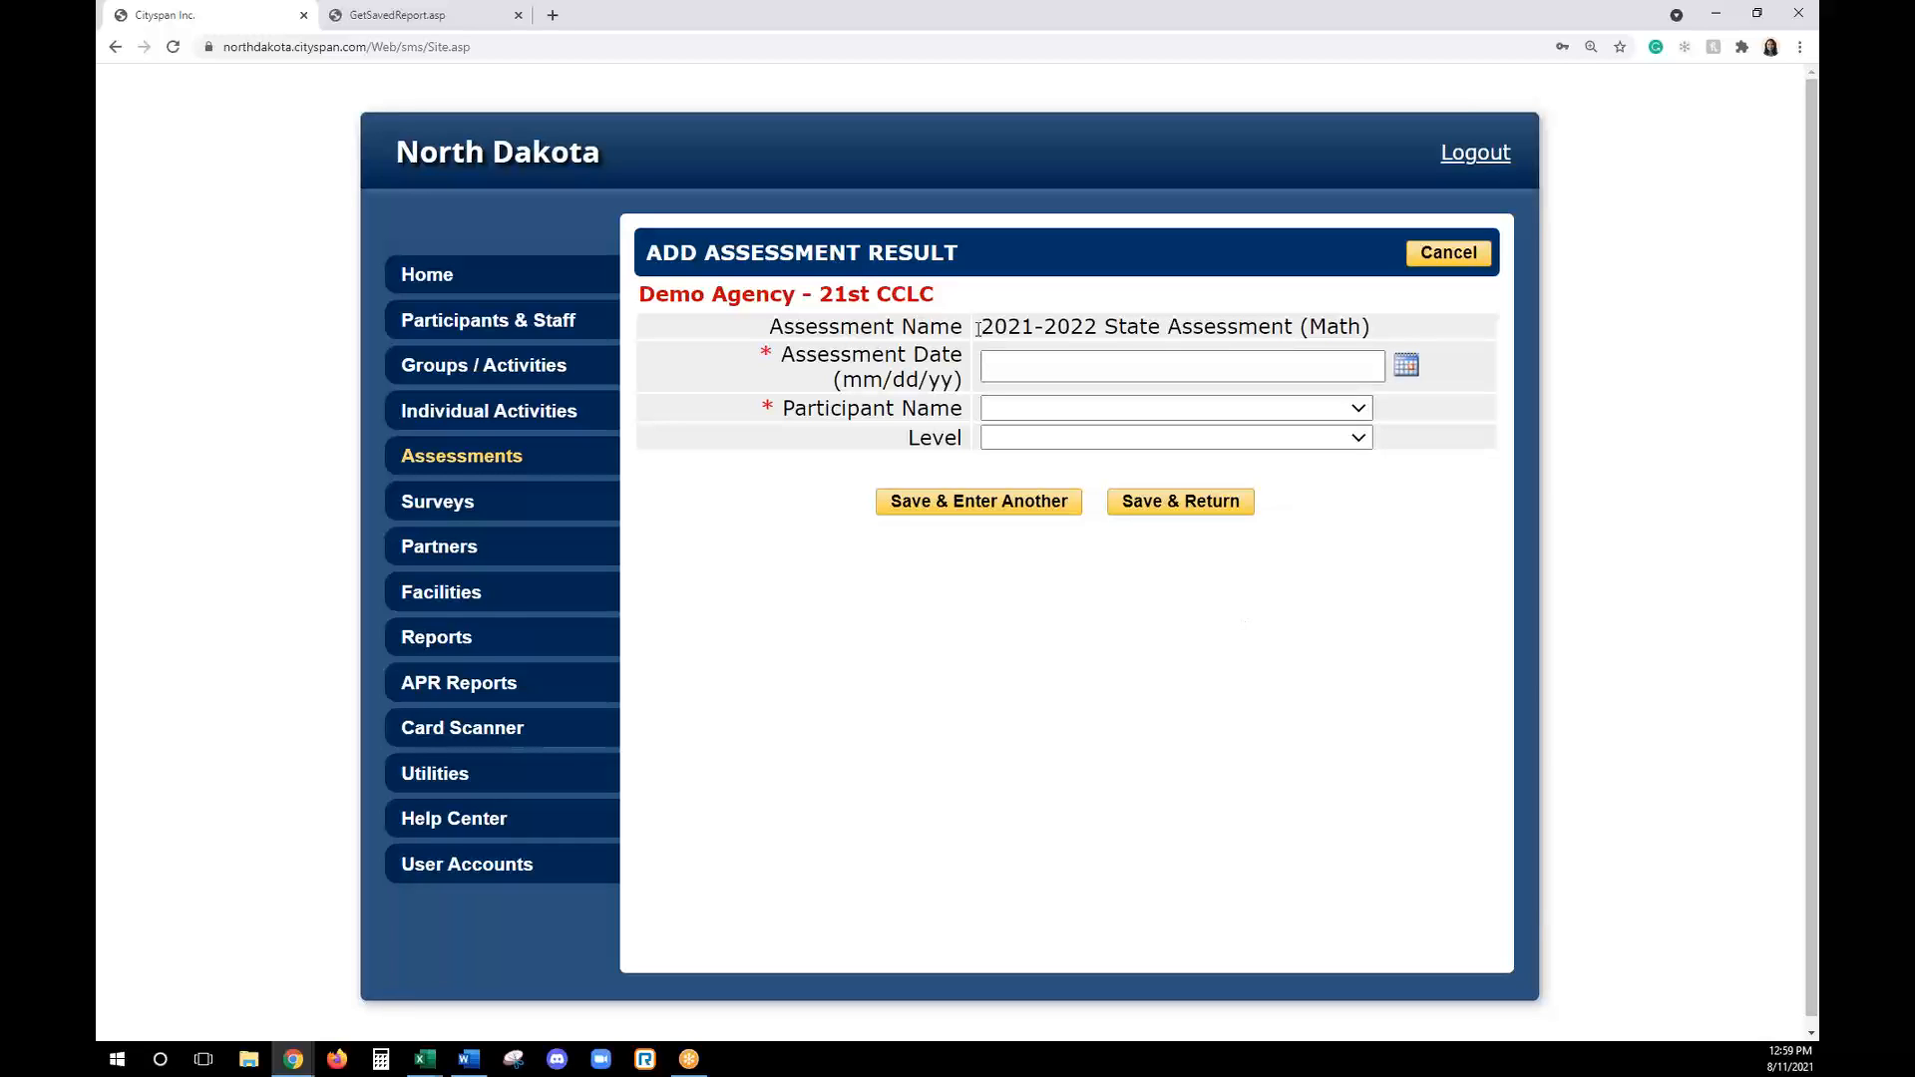
left_click_drag(977, 329, 1369, 337)
left_click(1186, 366)
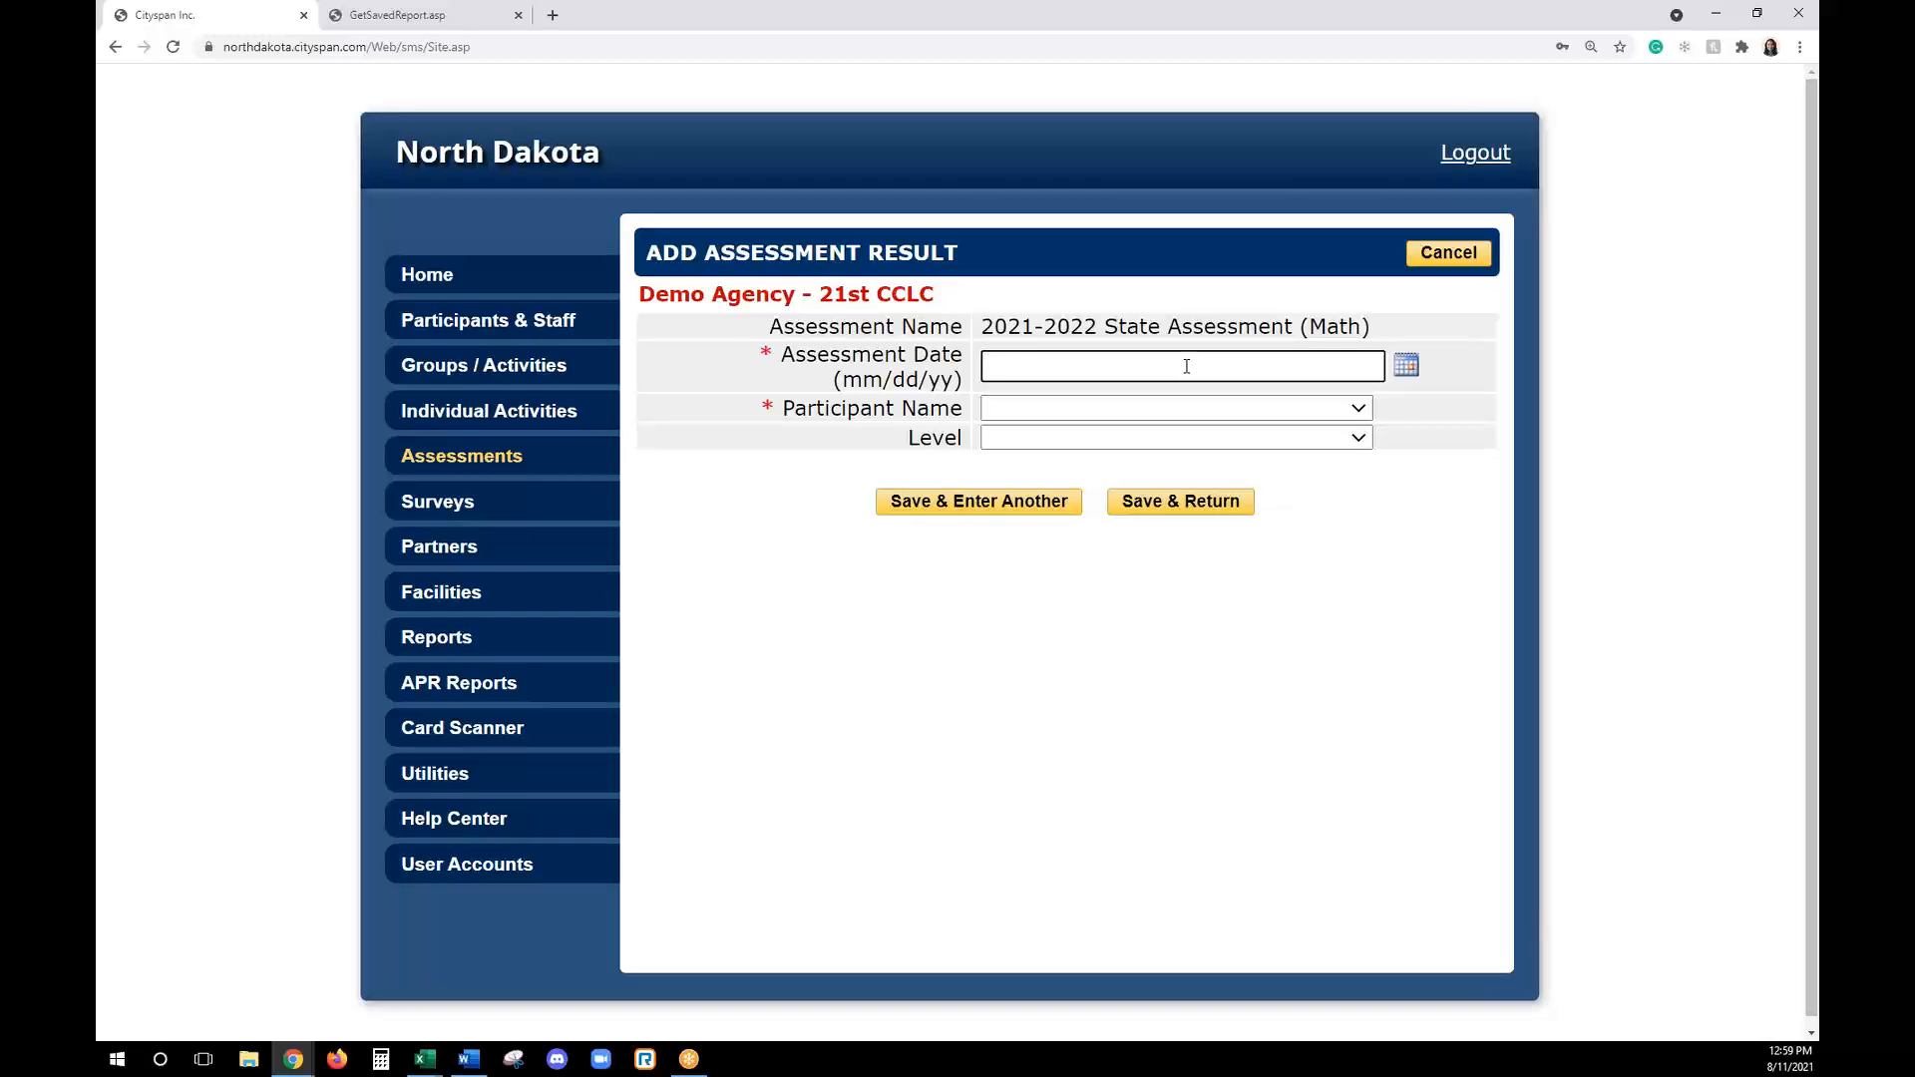
type("8/11/21")
- Choose the eighth listed participant, set the level to Proficient, save the result and return to the assessment definitions
left_click(1173, 409)
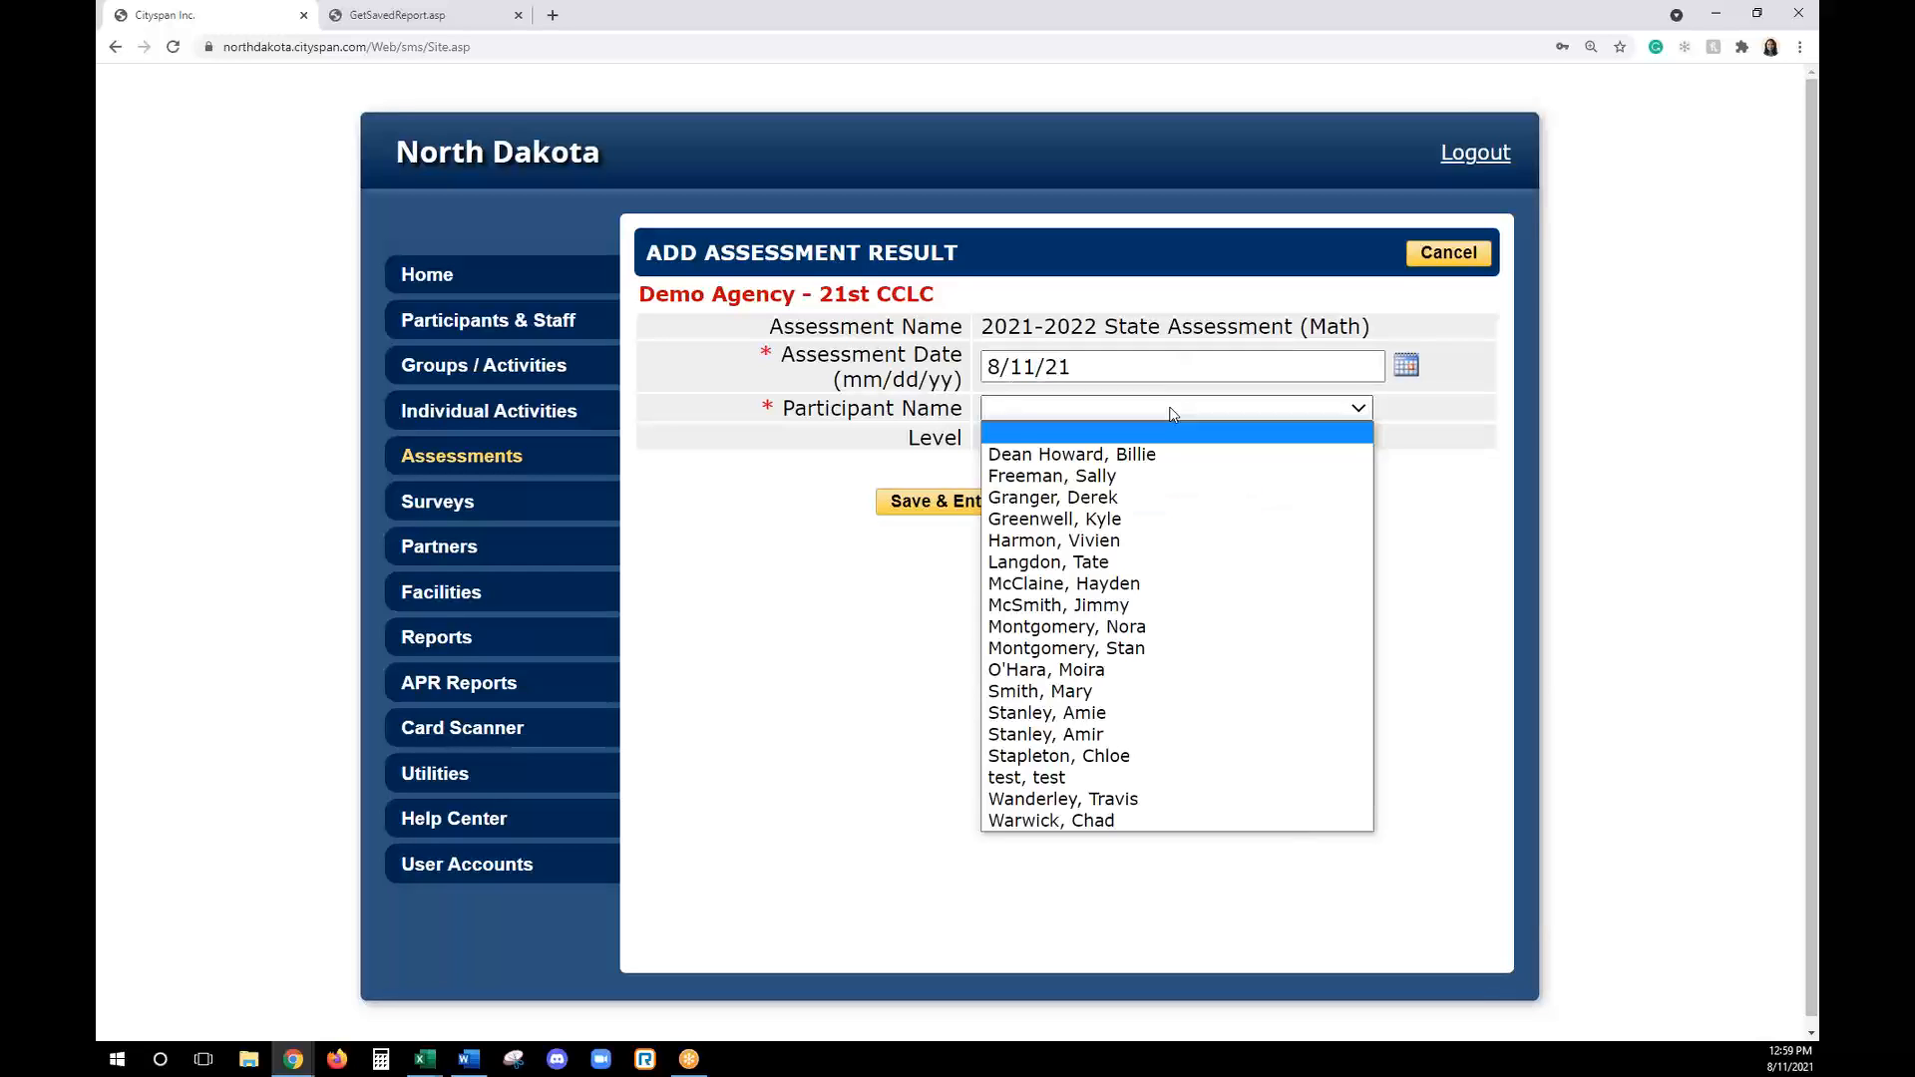
left_click(1130, 614)
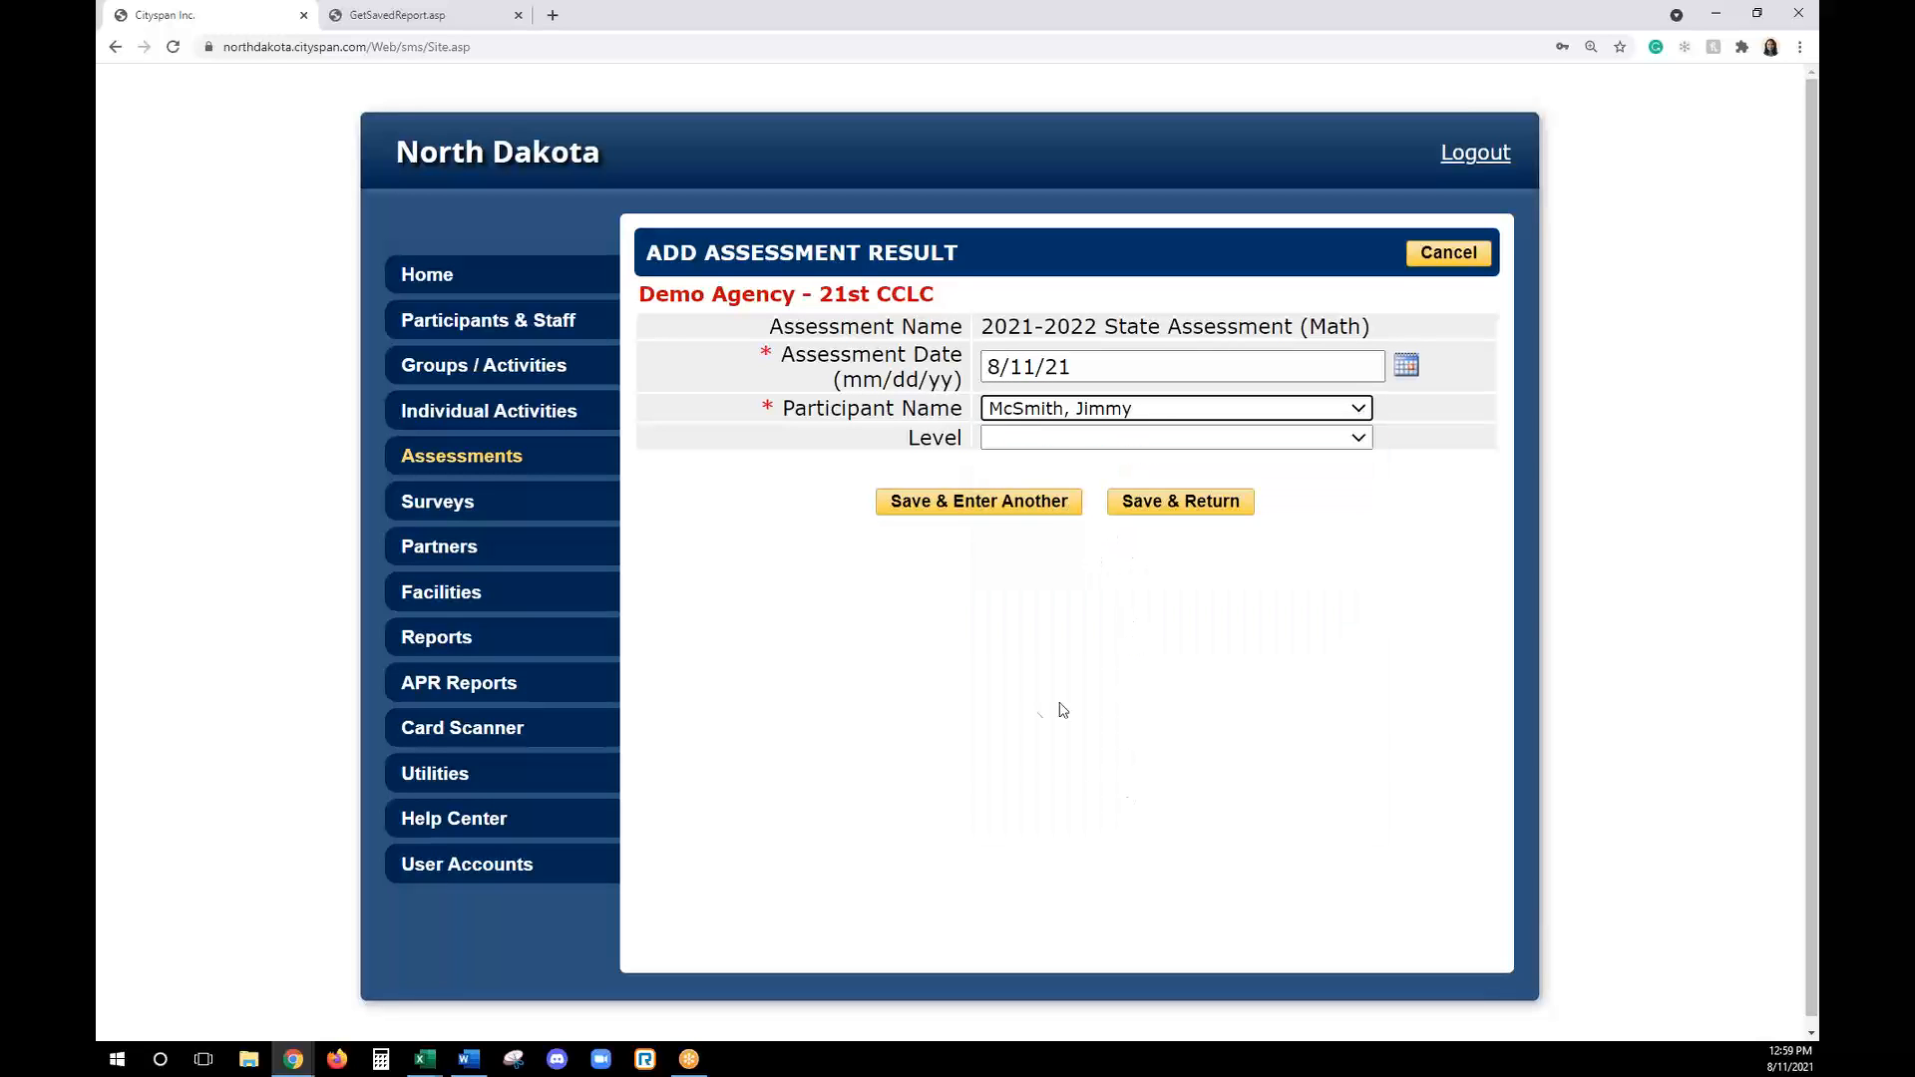
left_click(1061, 440)
left_click(1073, 505)
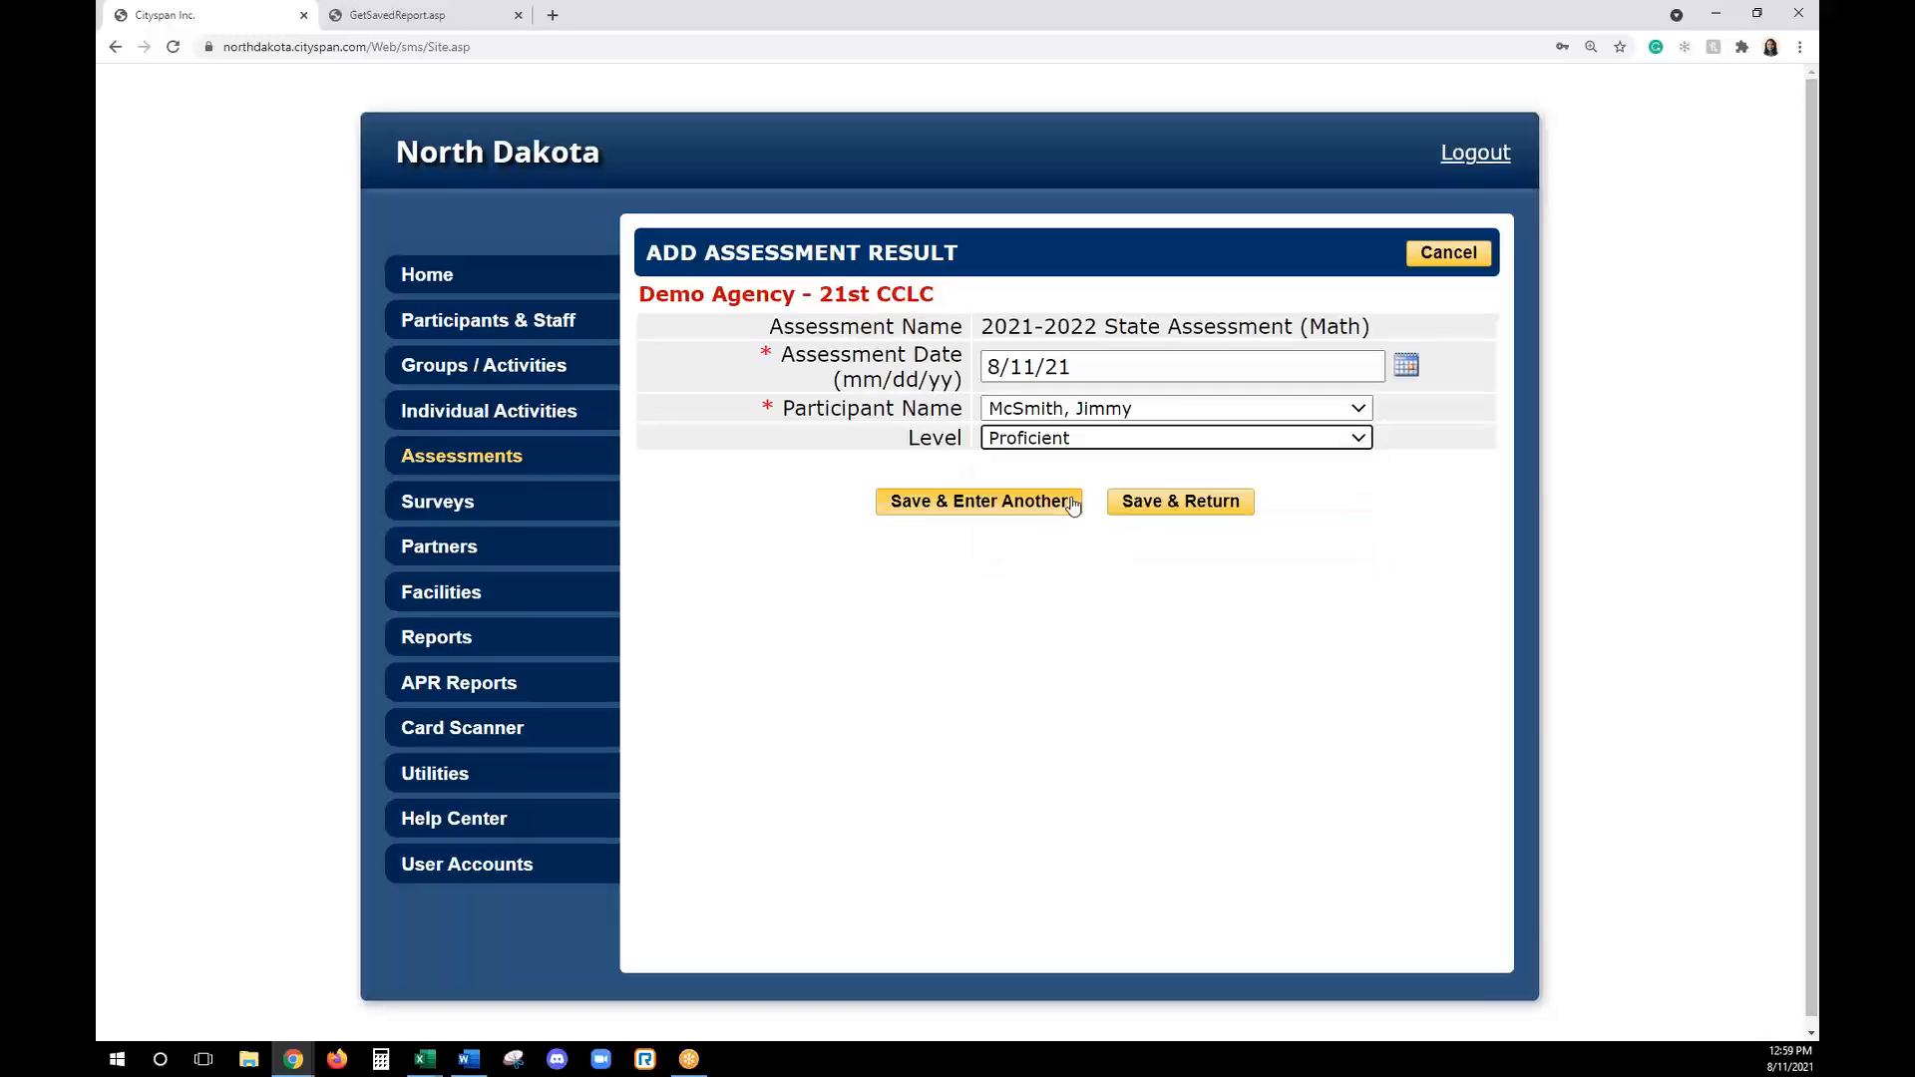
left_click(1207, 503)
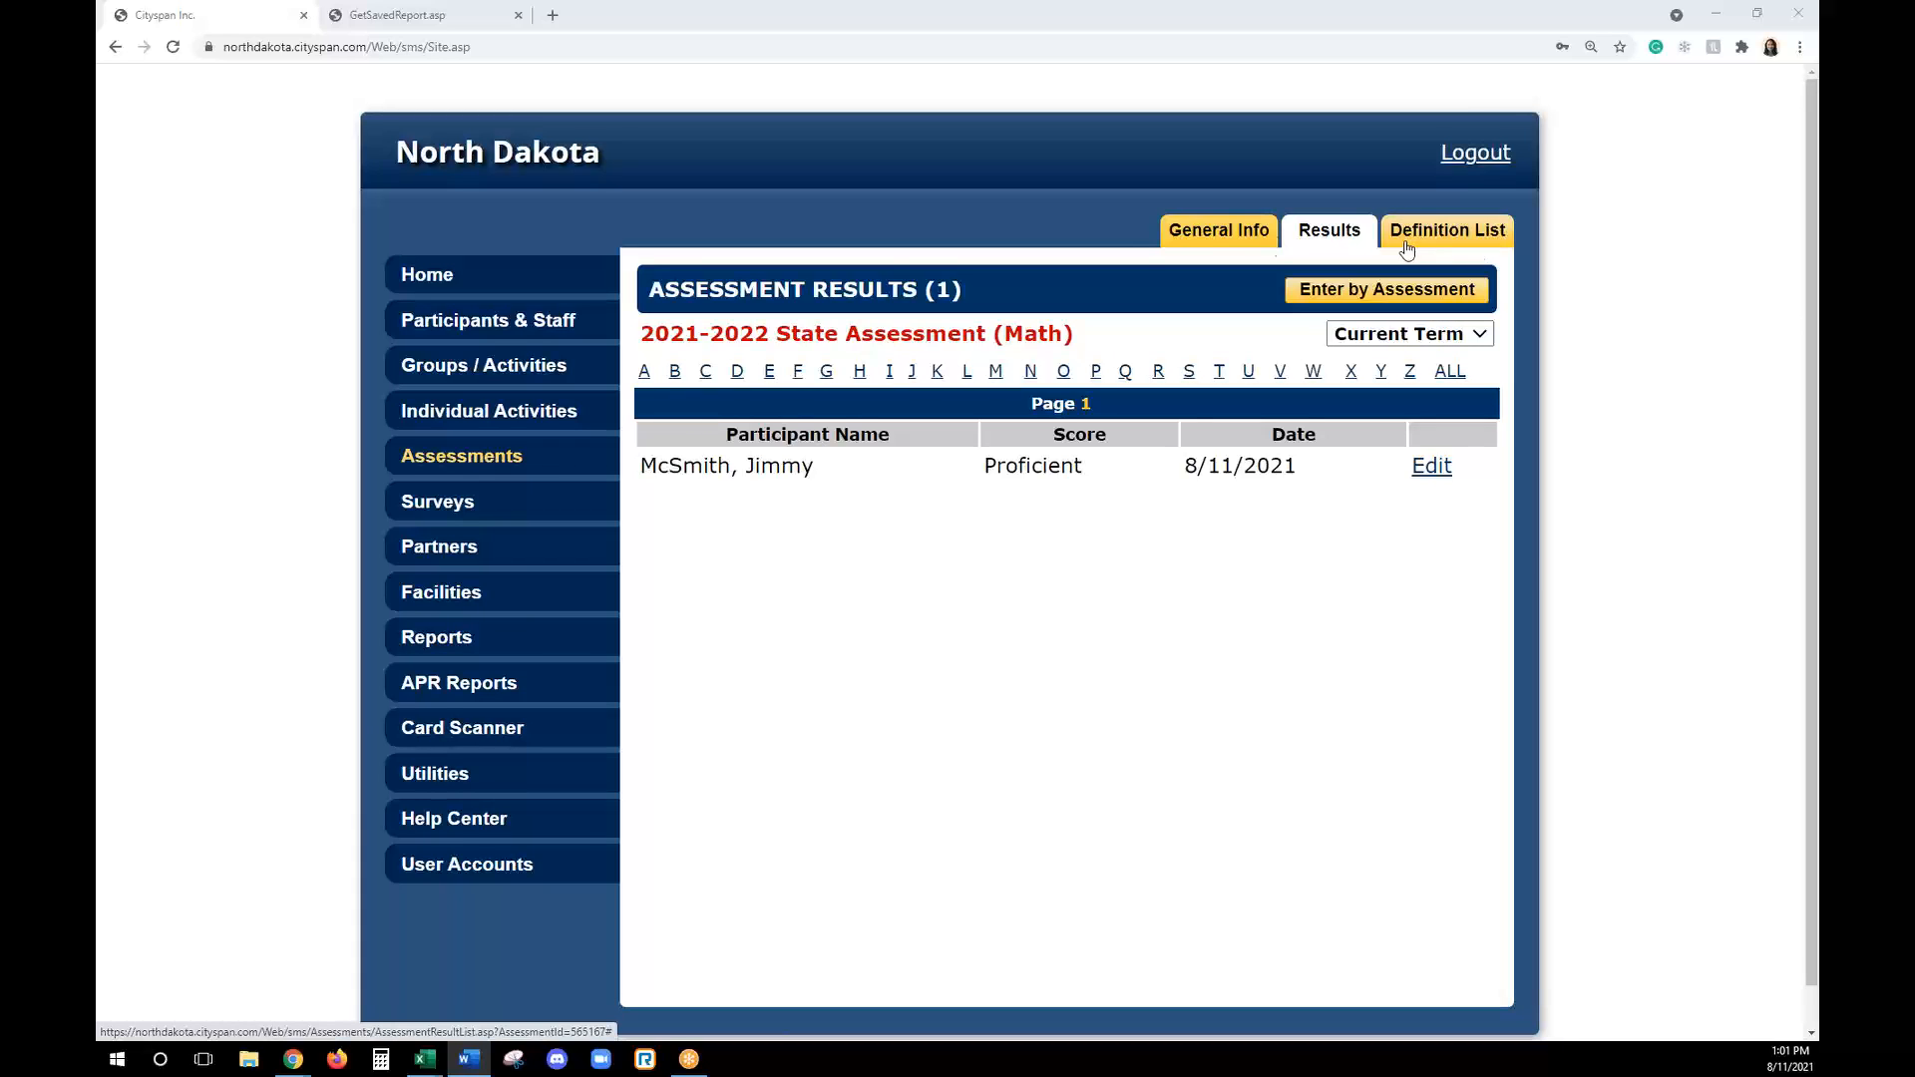
left_click(1199, 230)
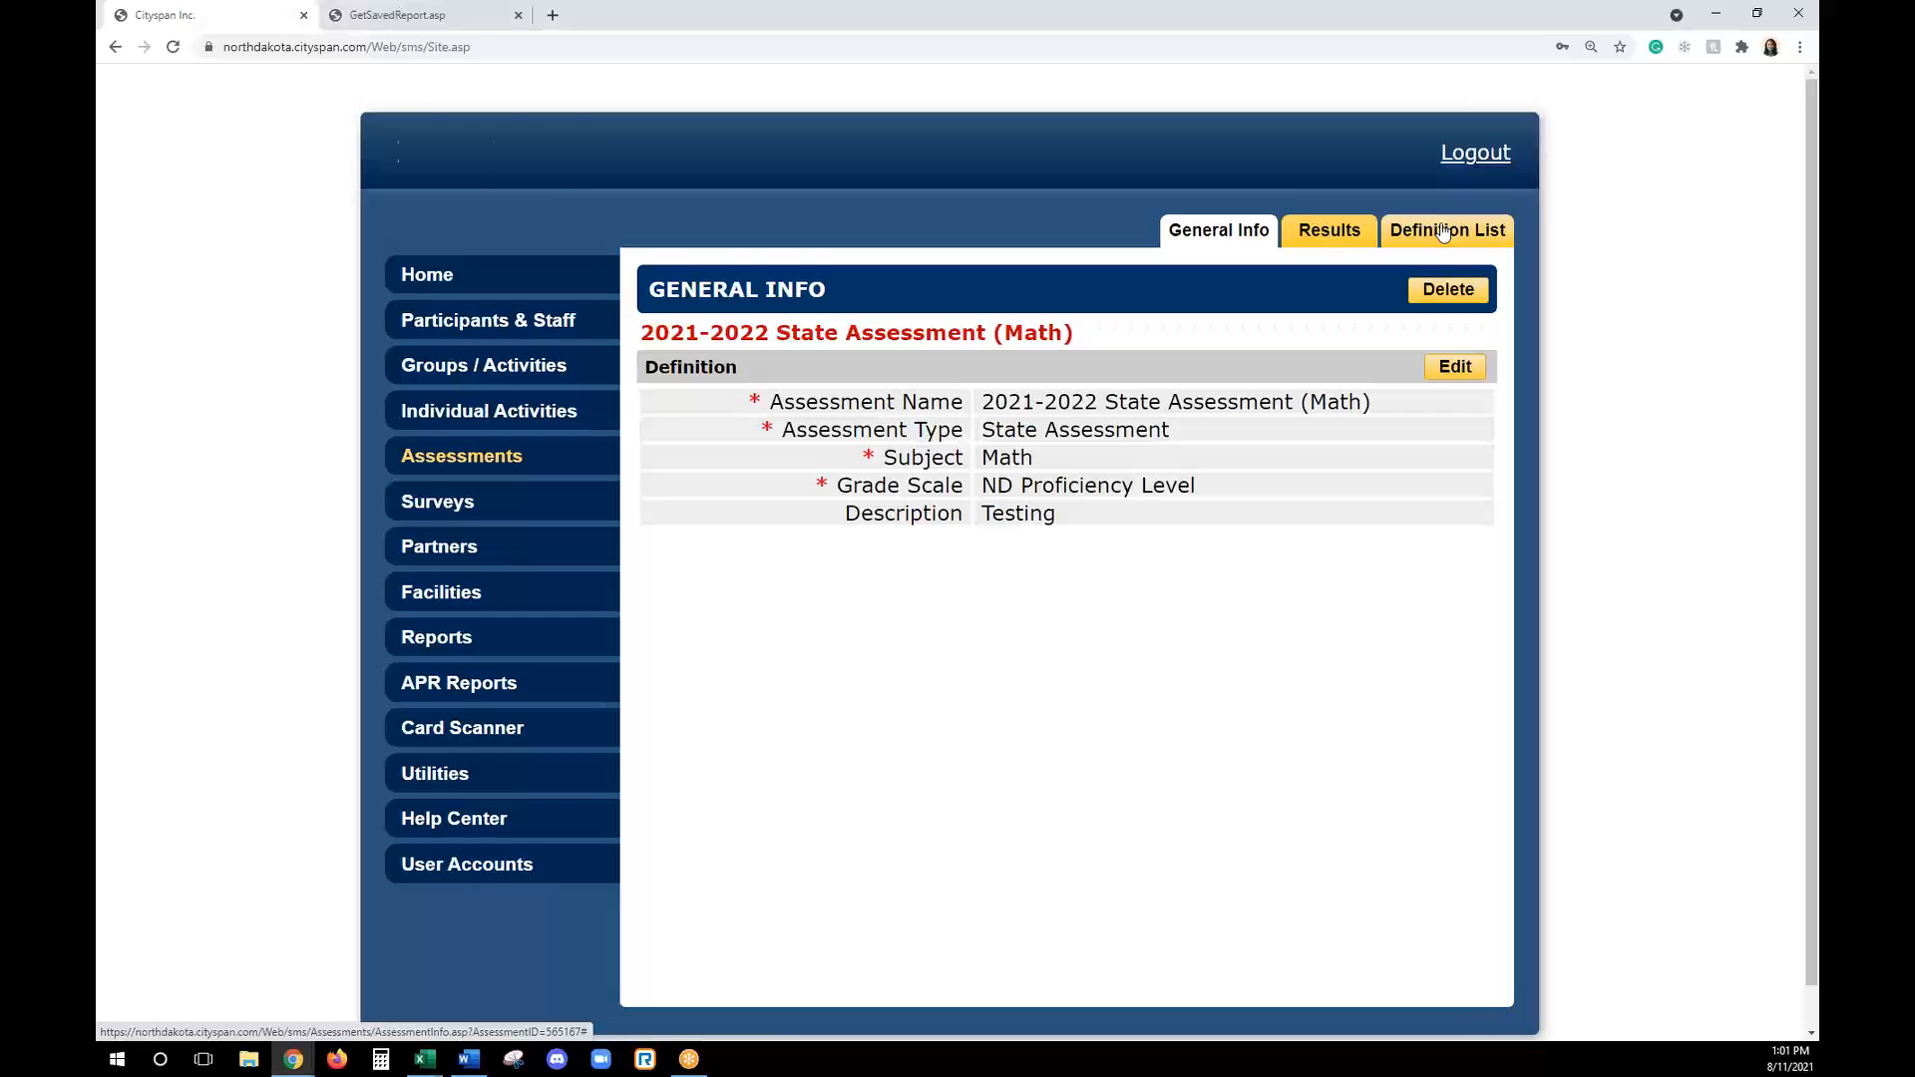
left_click(1443, 231)
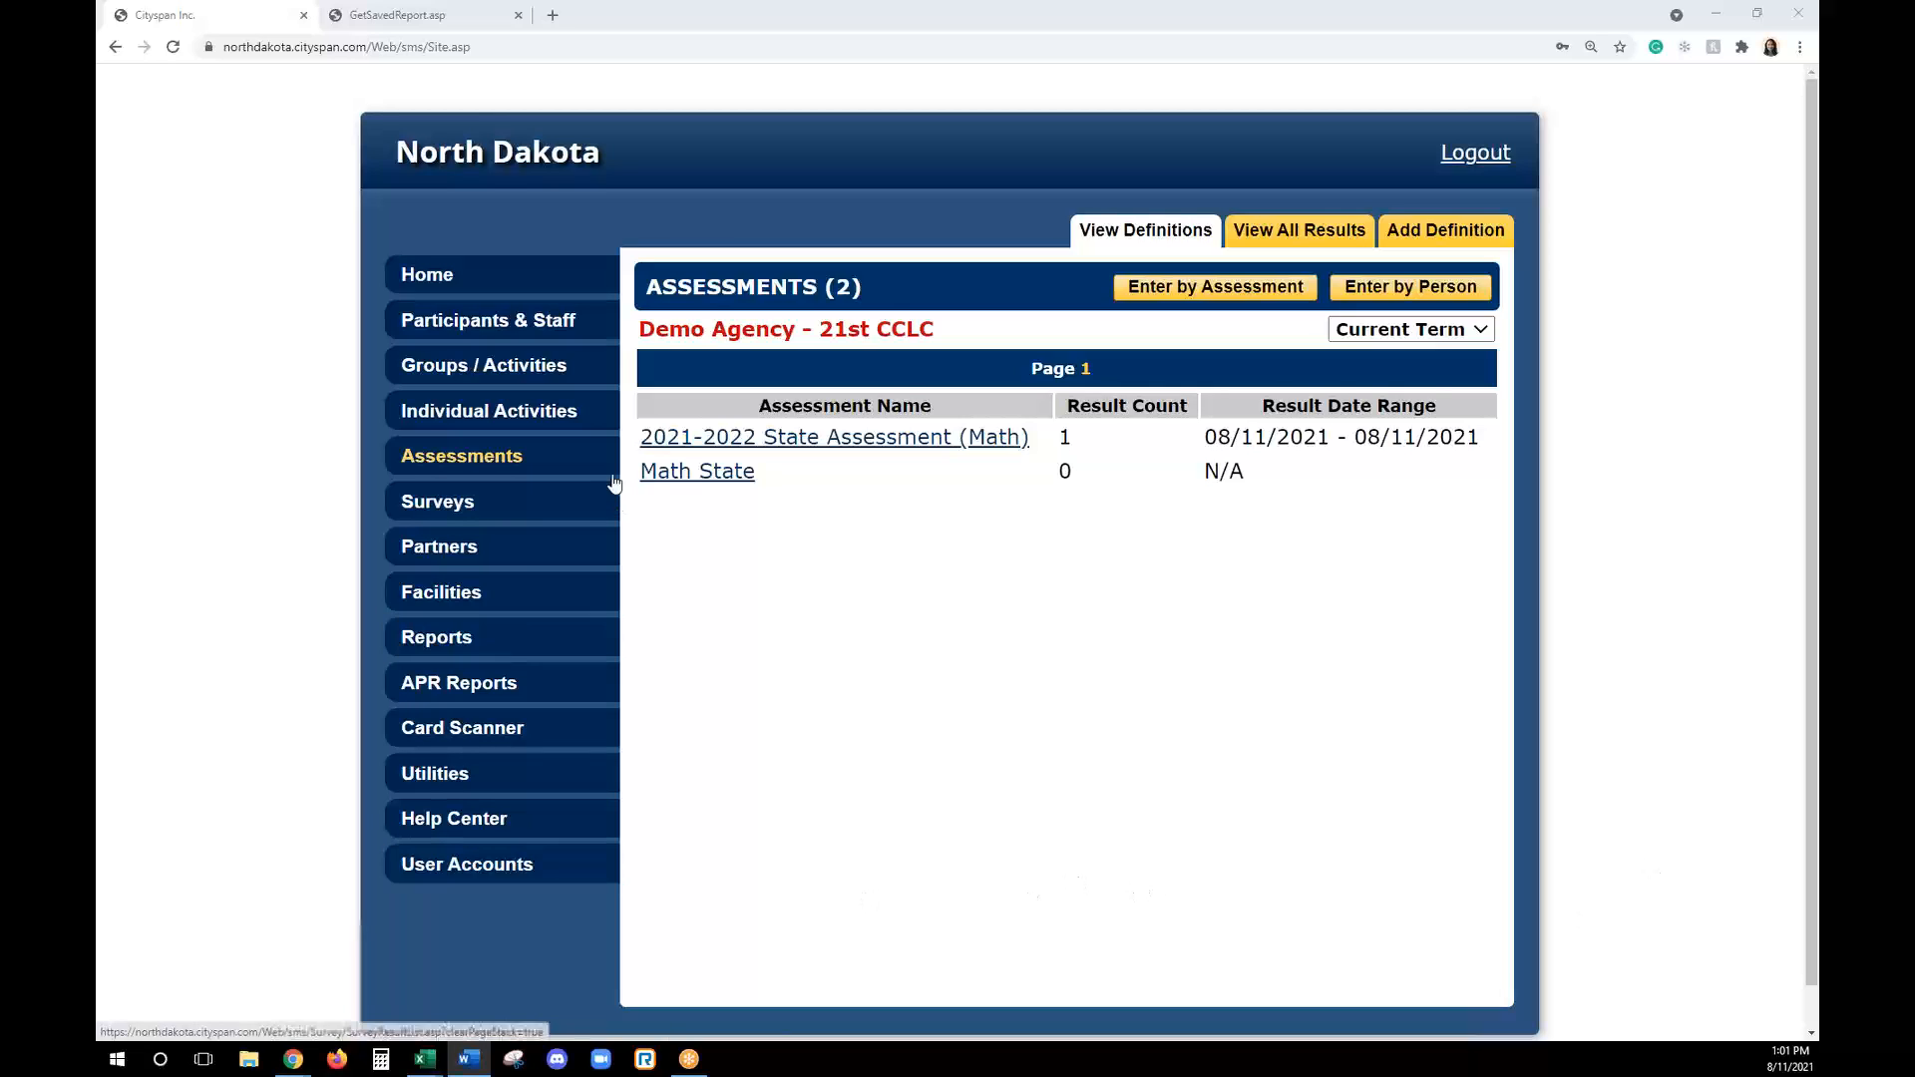
- Start a new survey of the type Teacher Tactile Group
left_click(574, 498)
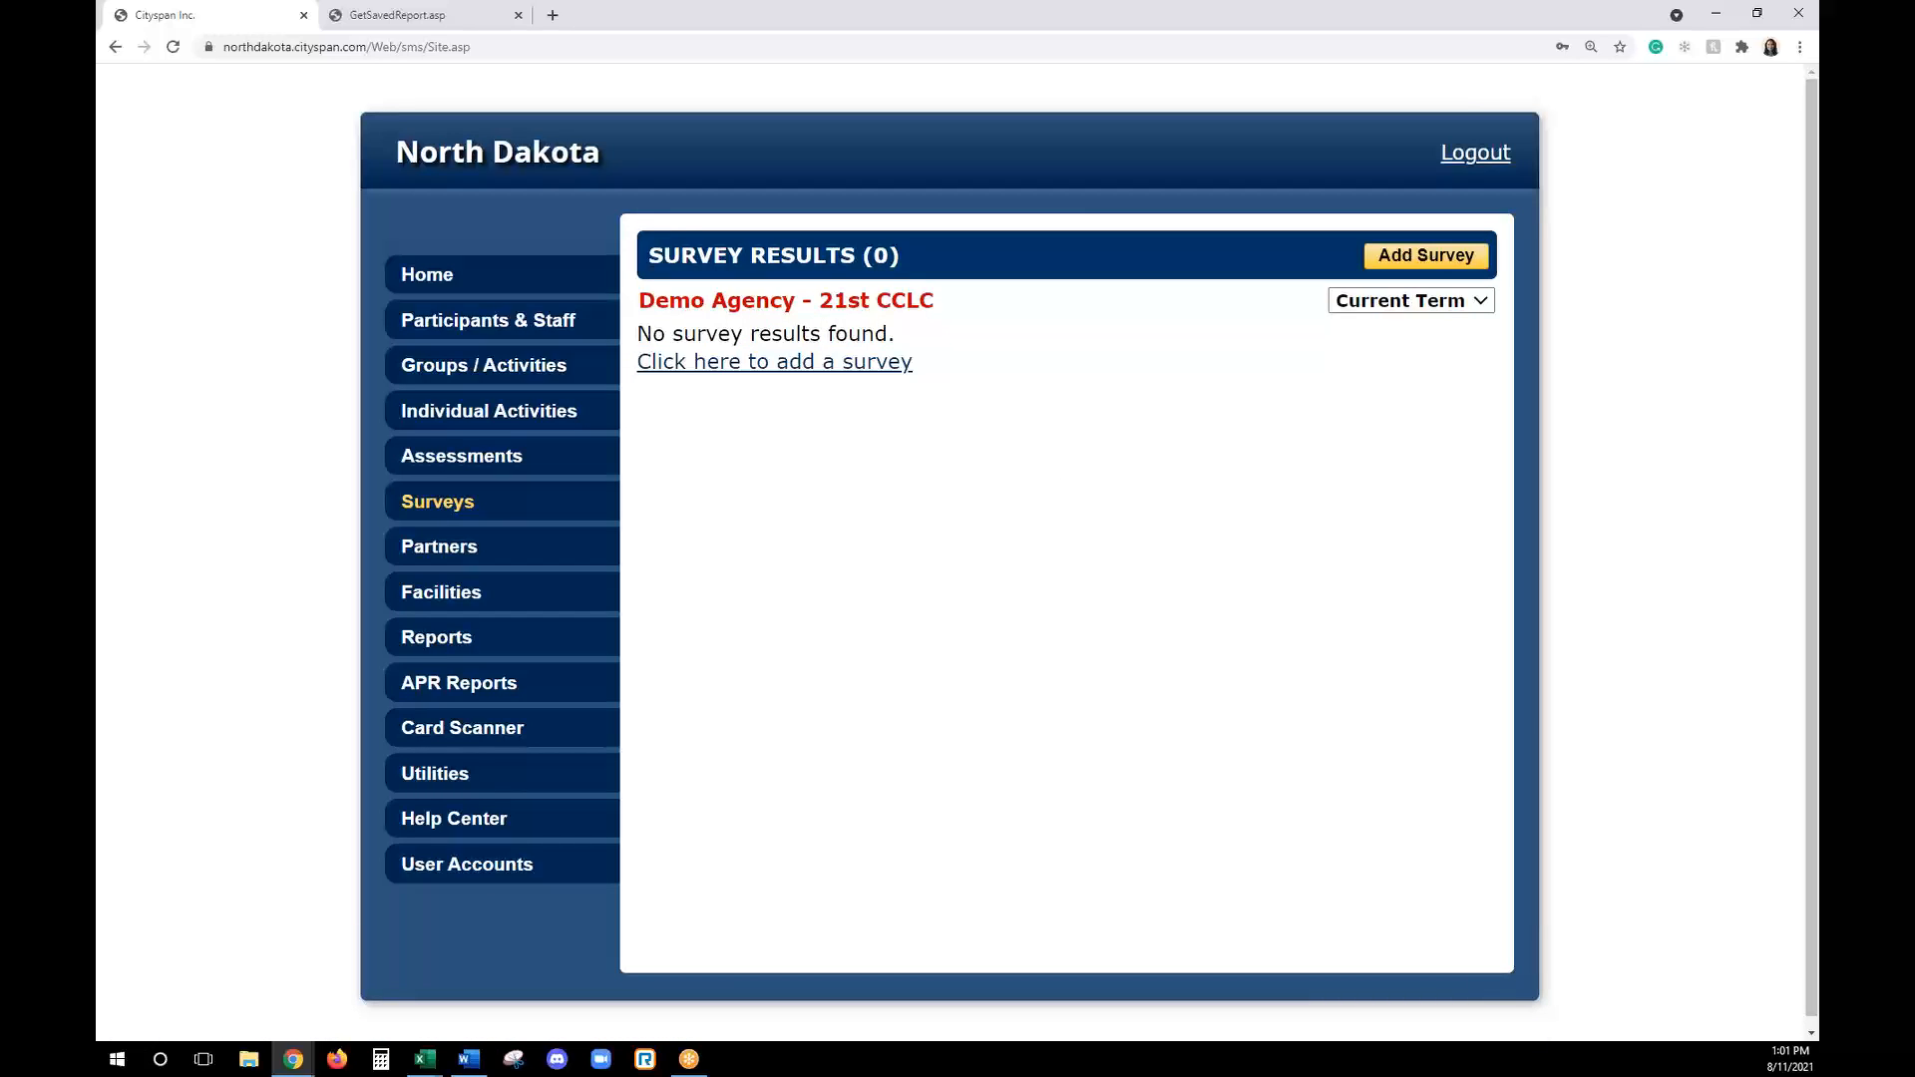
key("alt+Tab")
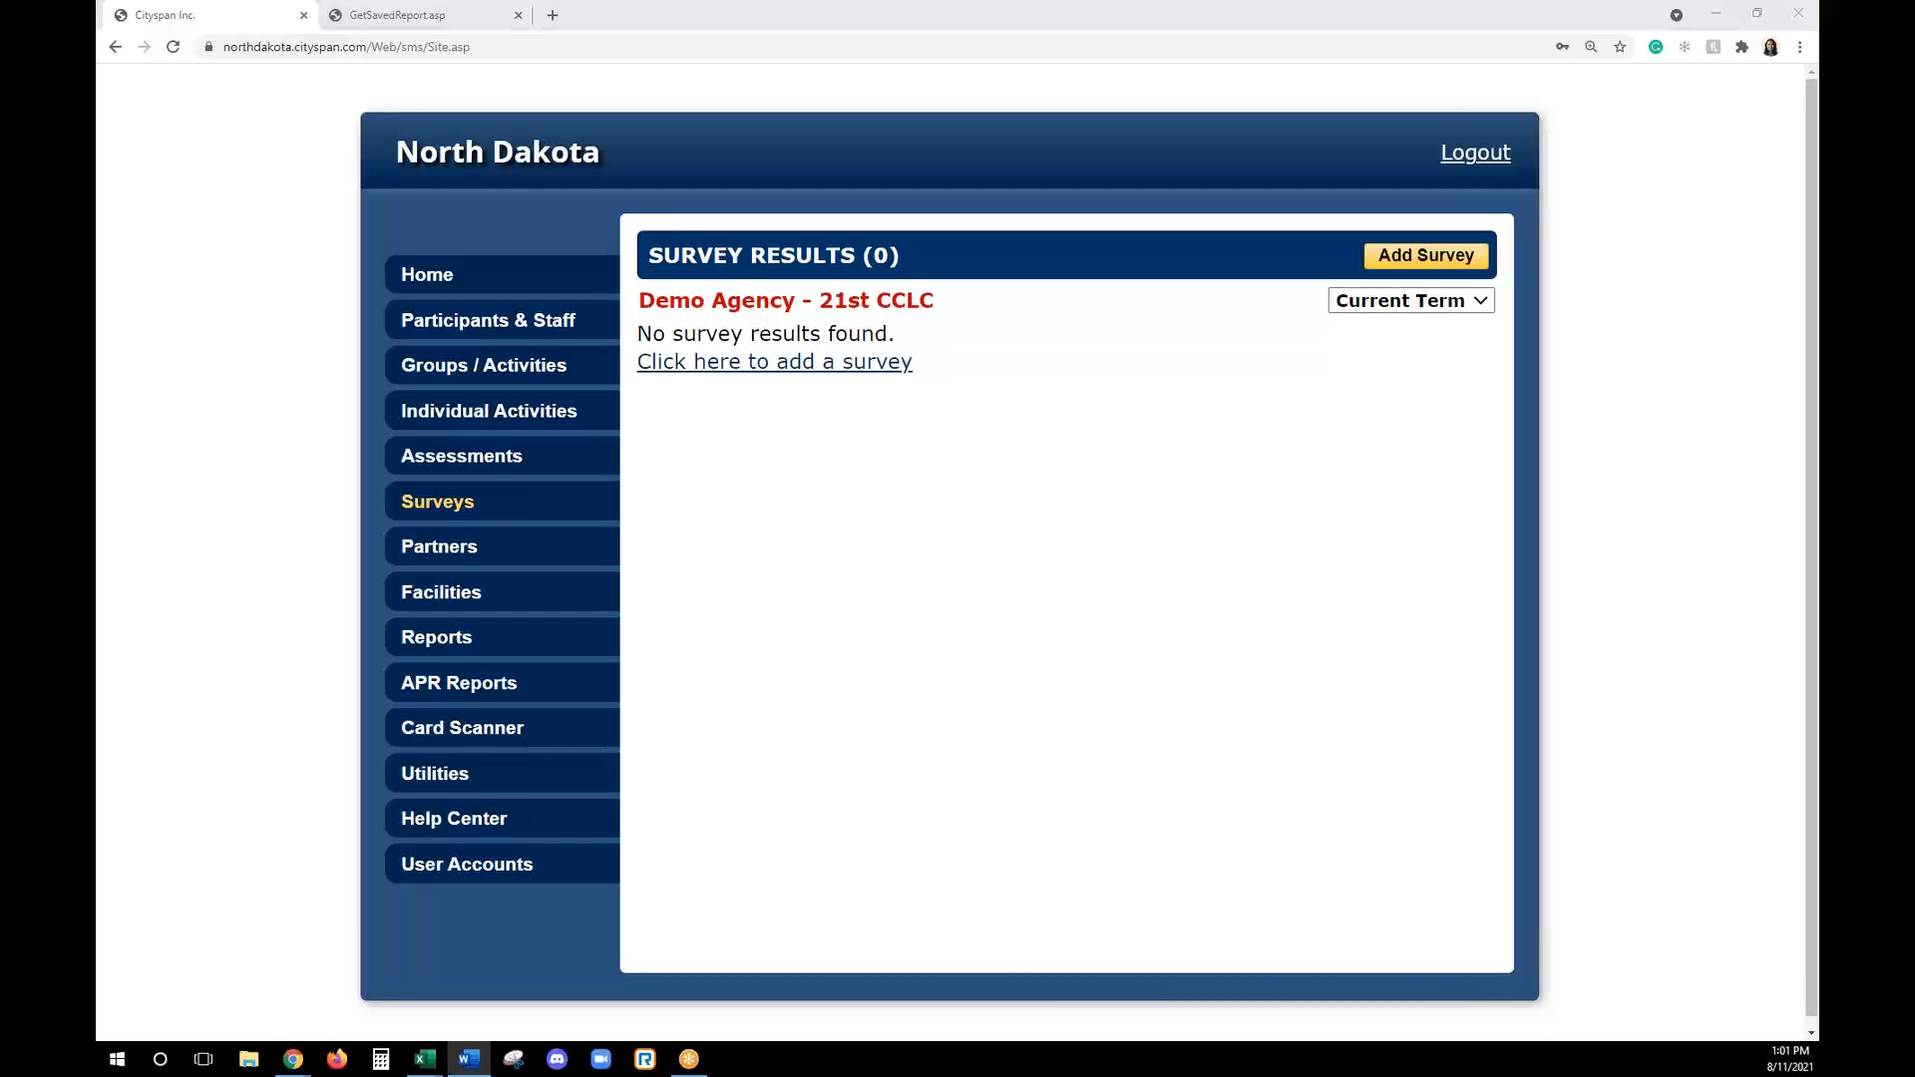
left_click(1445, 260)
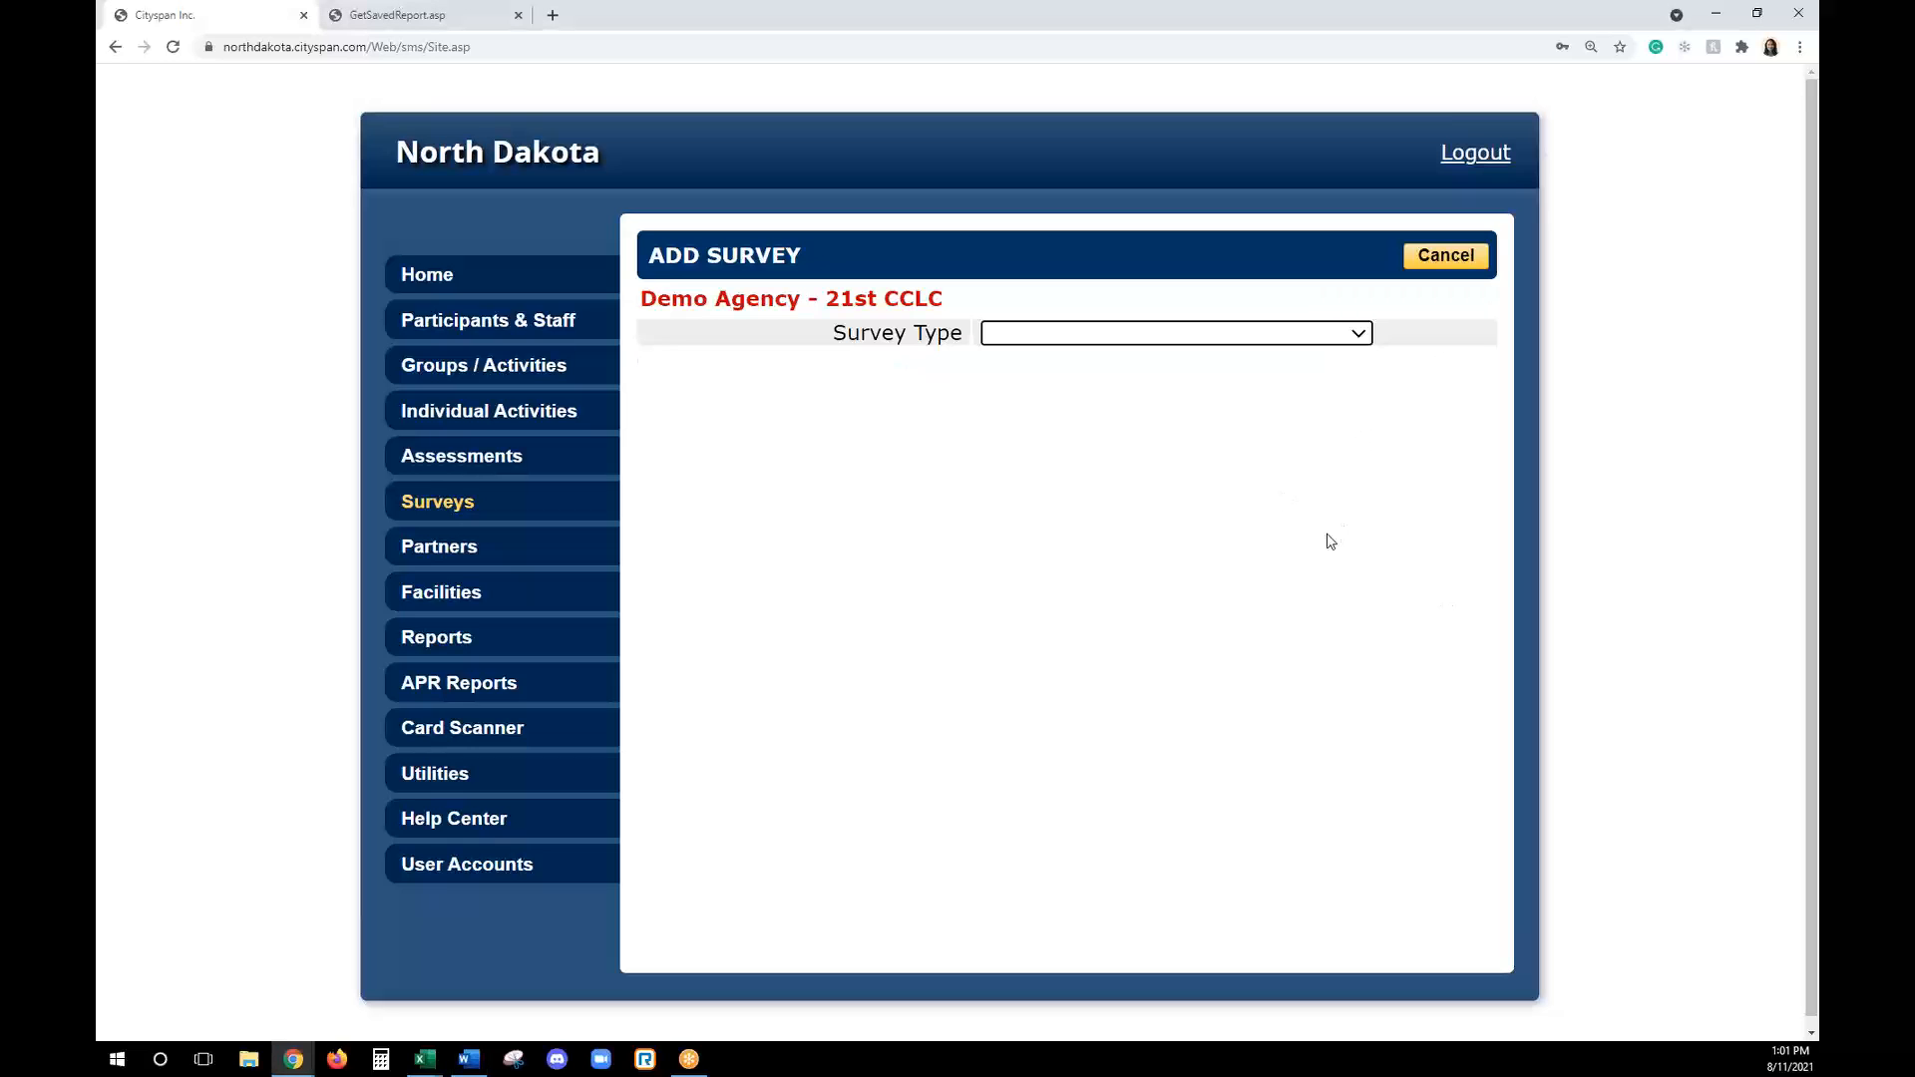
left_click(1134, 336)
left_click(1144, 381)
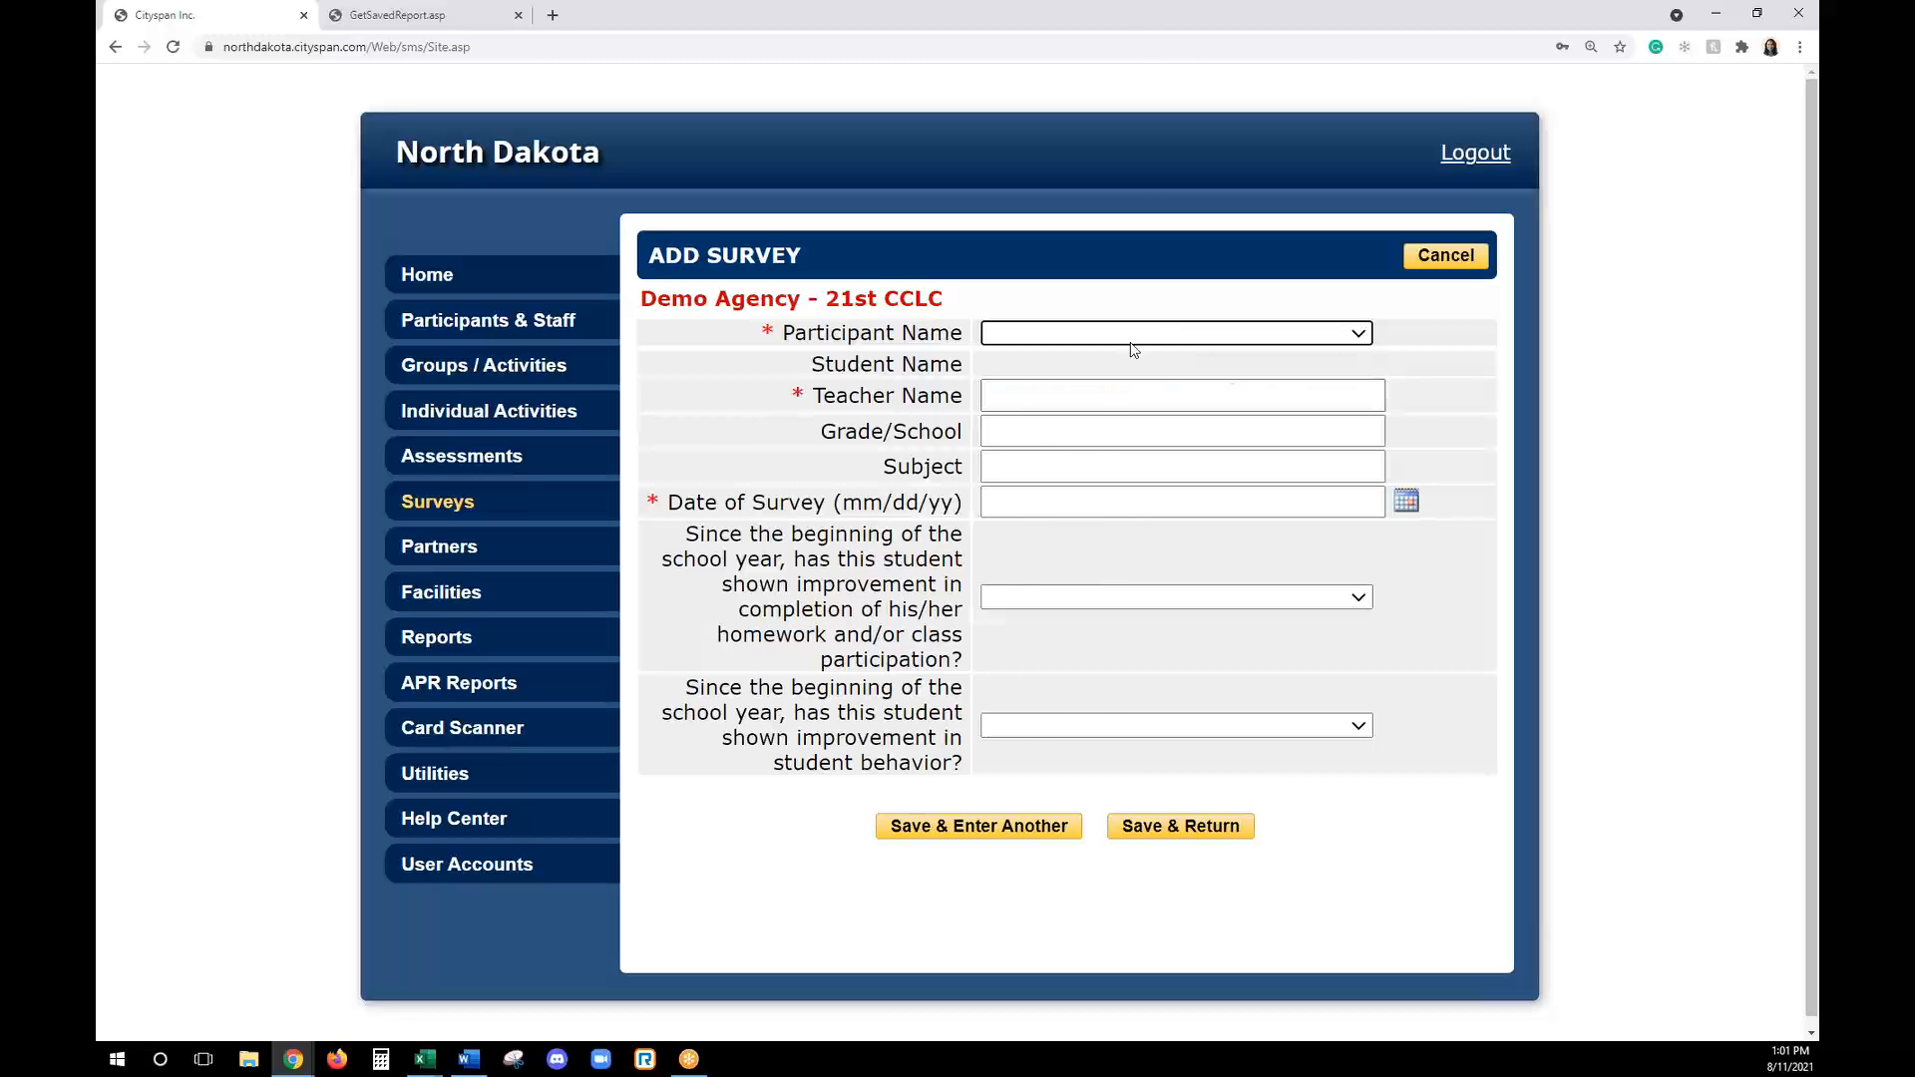
- Choose the first listed participant for the survey and enter teacher name "Testing", grade/school "4 / Testing" and subject "Math"
left_click(1131, 339)
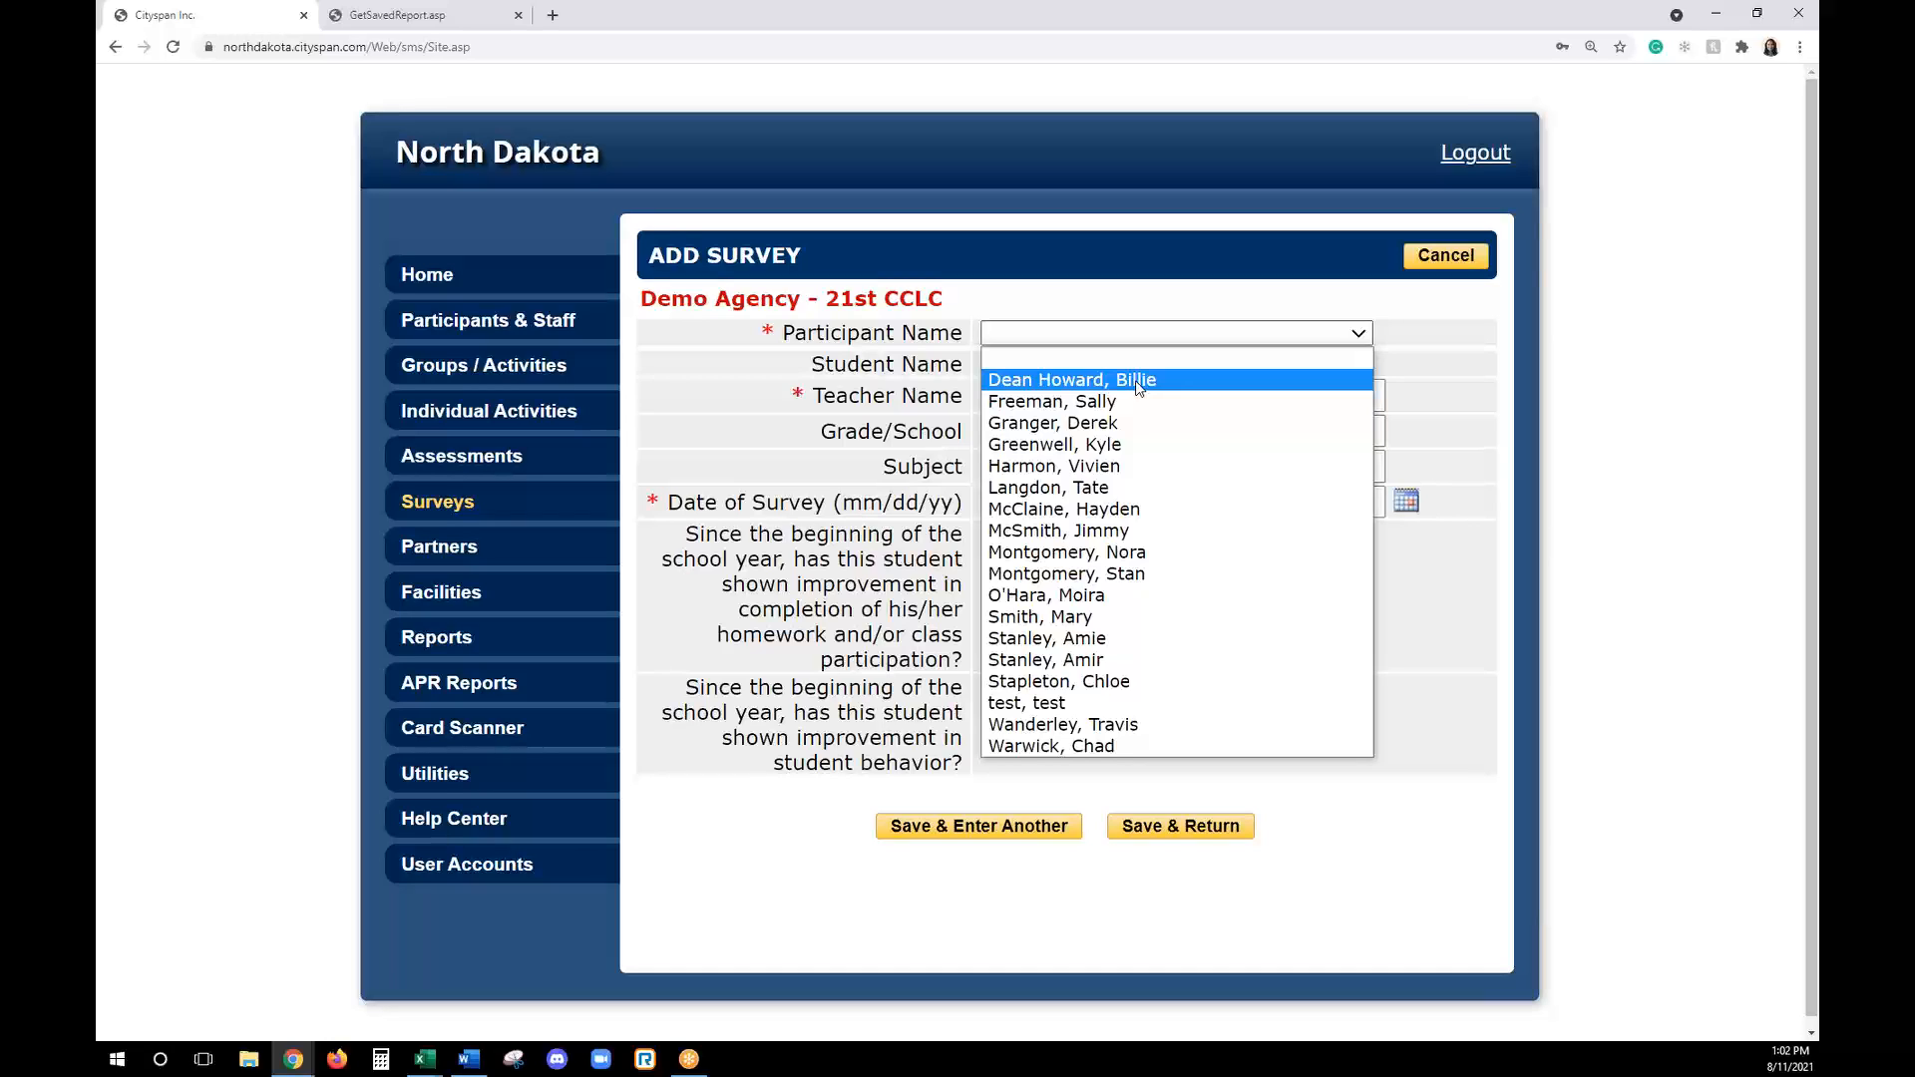
left_click(1138, 385)
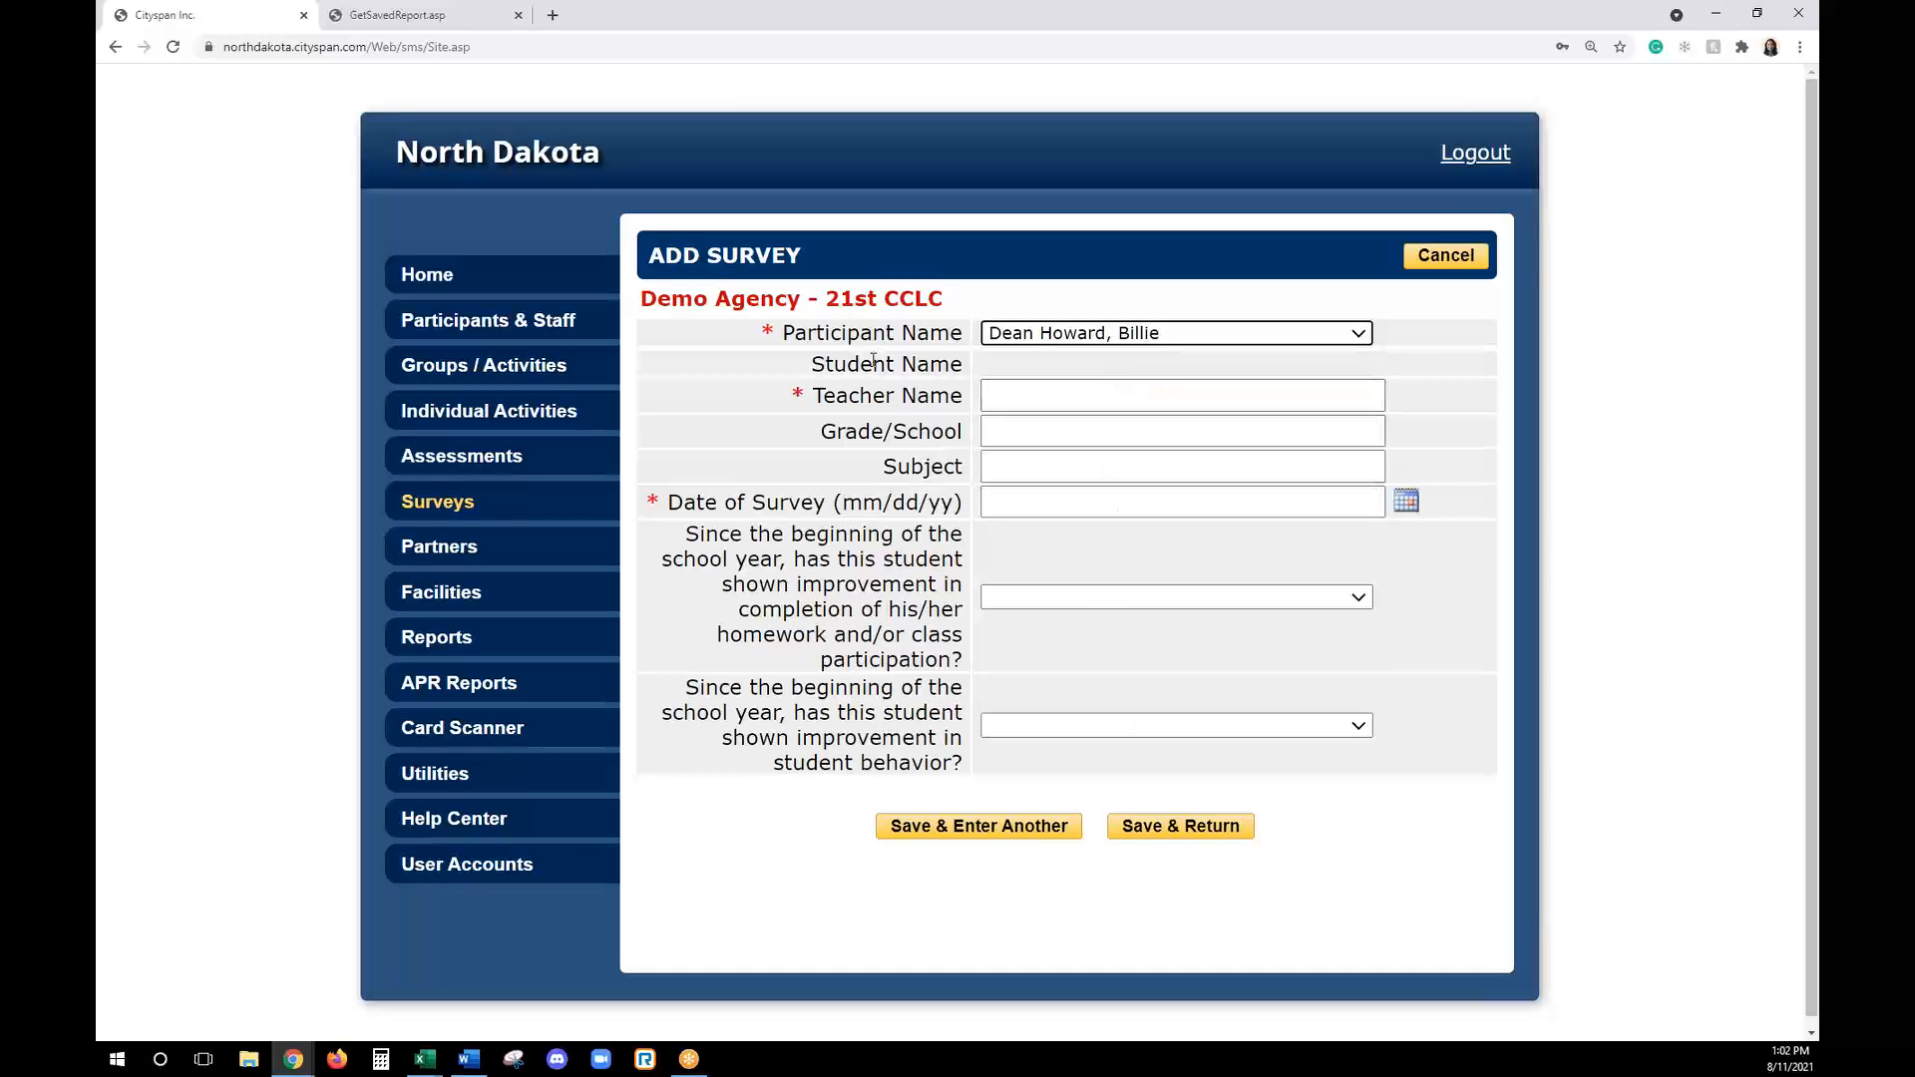
left_click(1018, 395)
type("Testing")
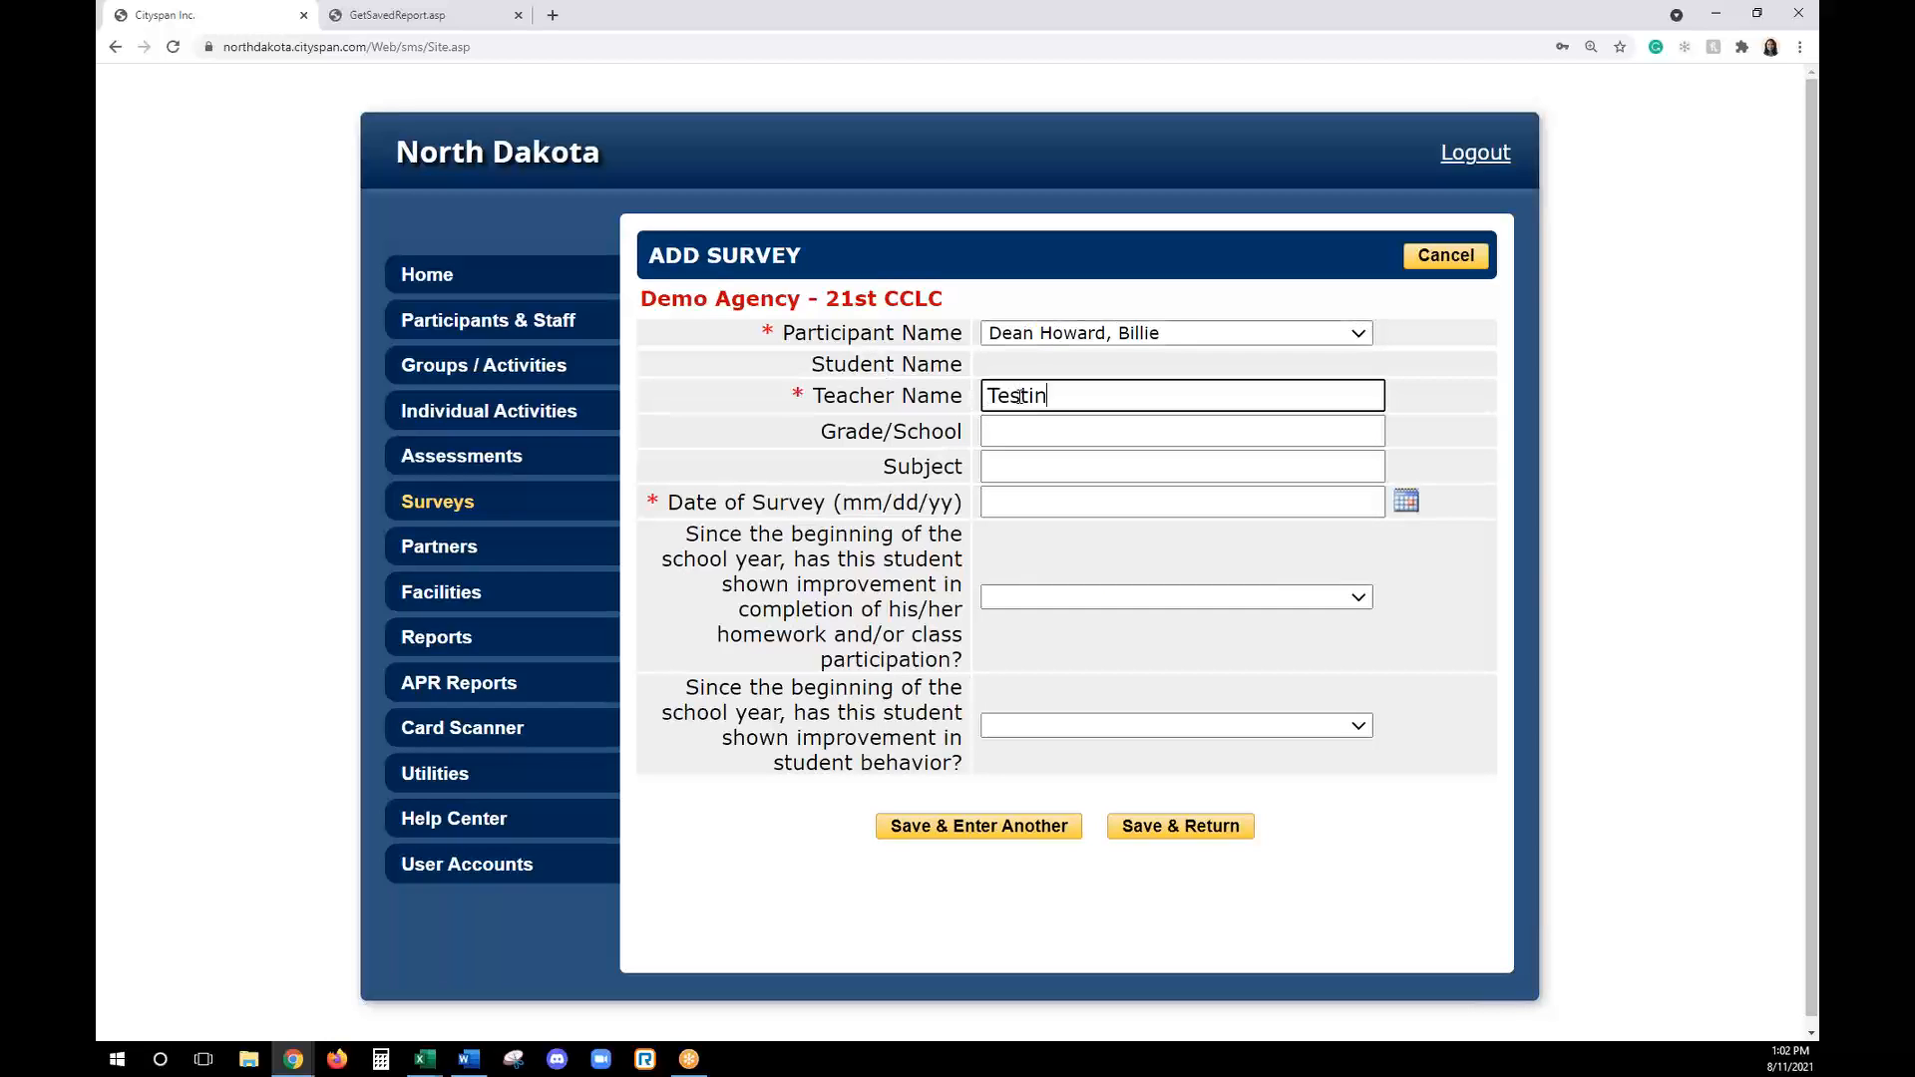
key("Tab")
type("4 / Testing")
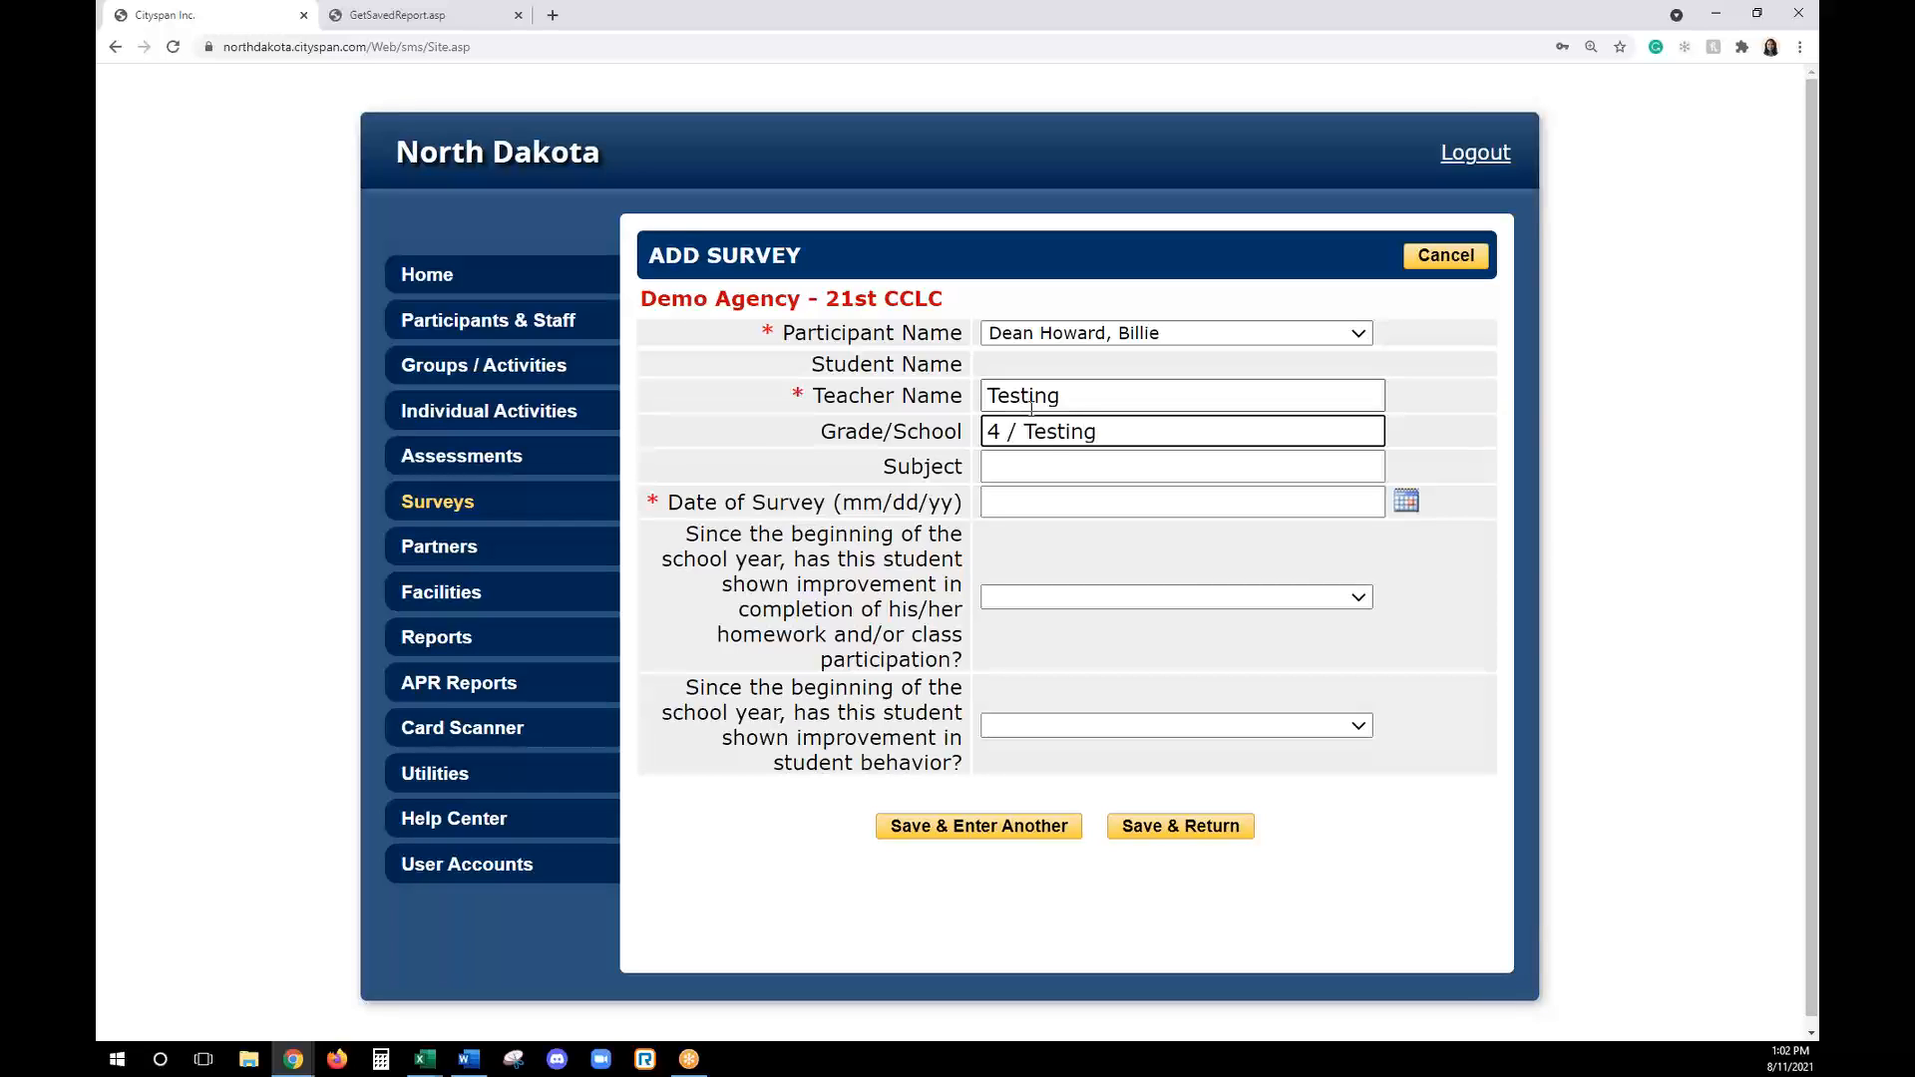
left_click(1051, 460)
type("Math")
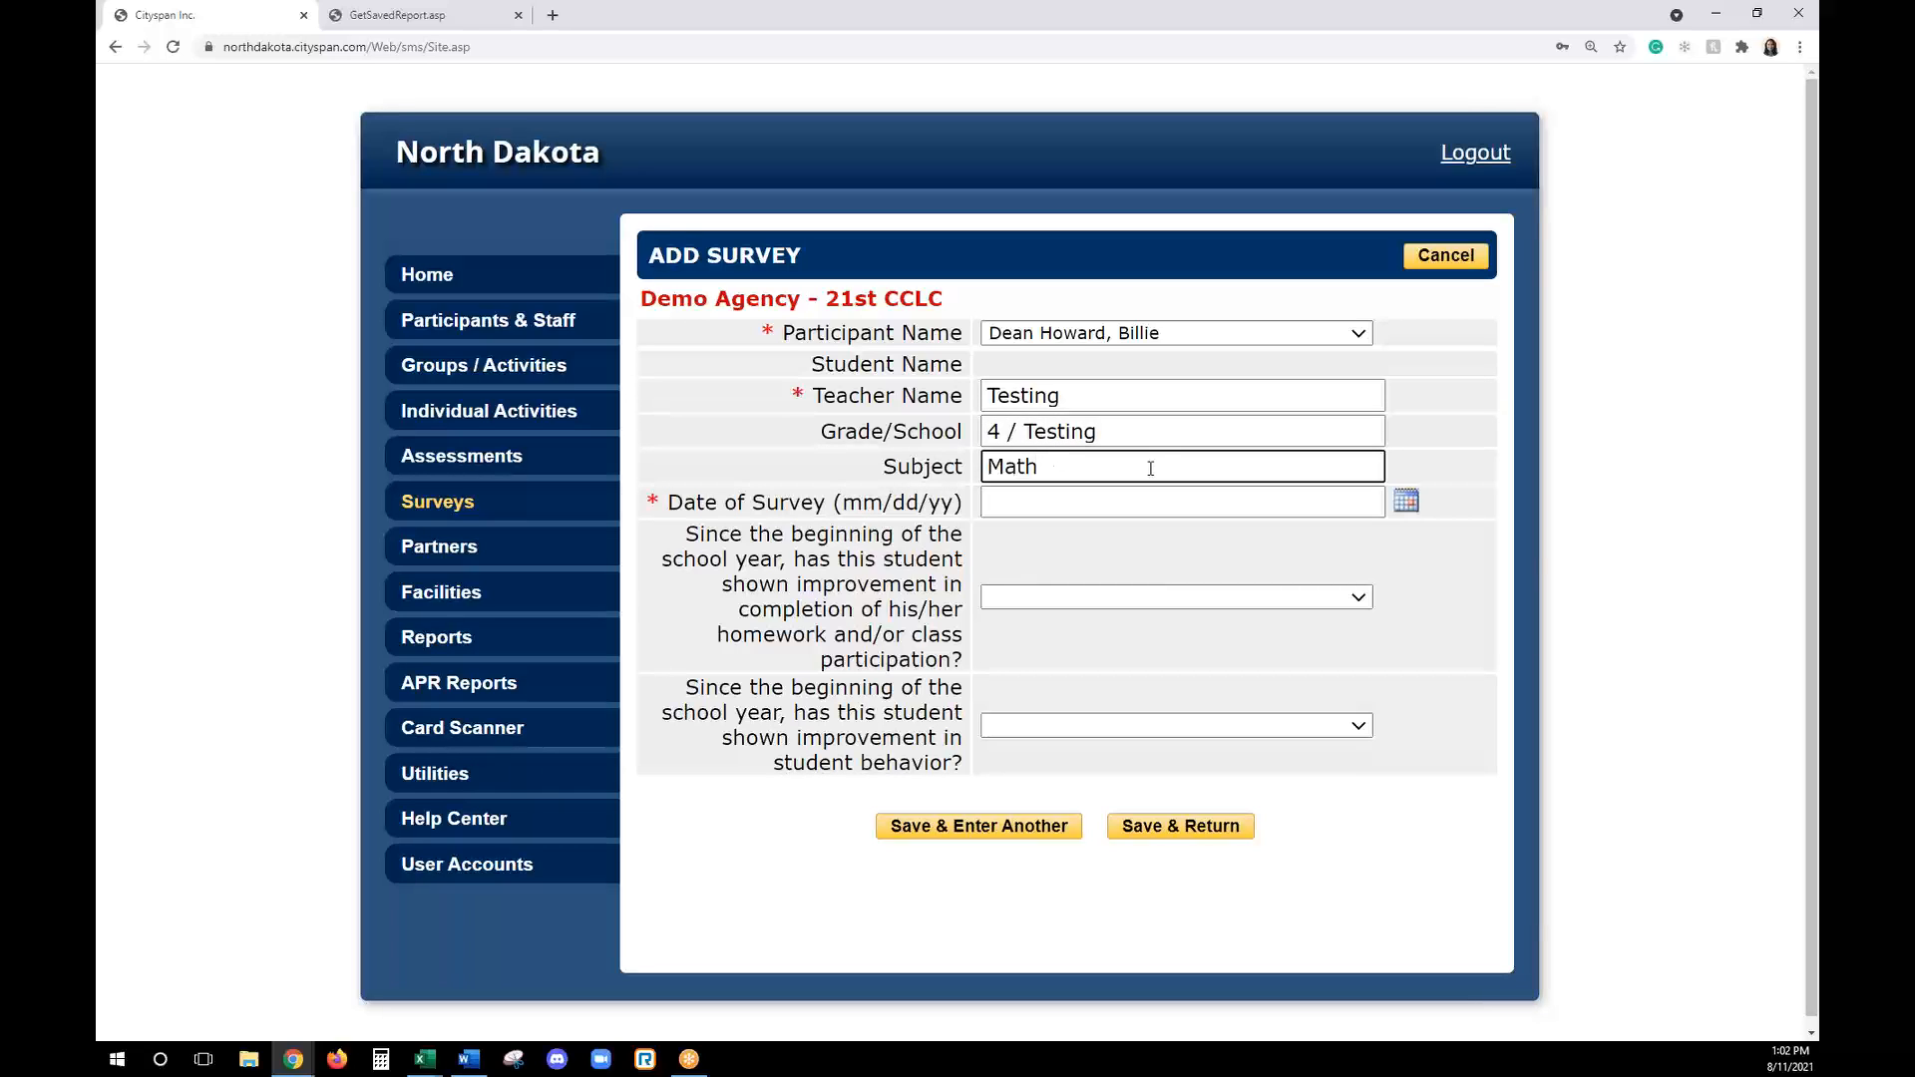
- Set the survey date to 8/11/2021, answer Yes to both improvement questions, and save the survey
left_click(1407, 500)
left_click(1165, 674)
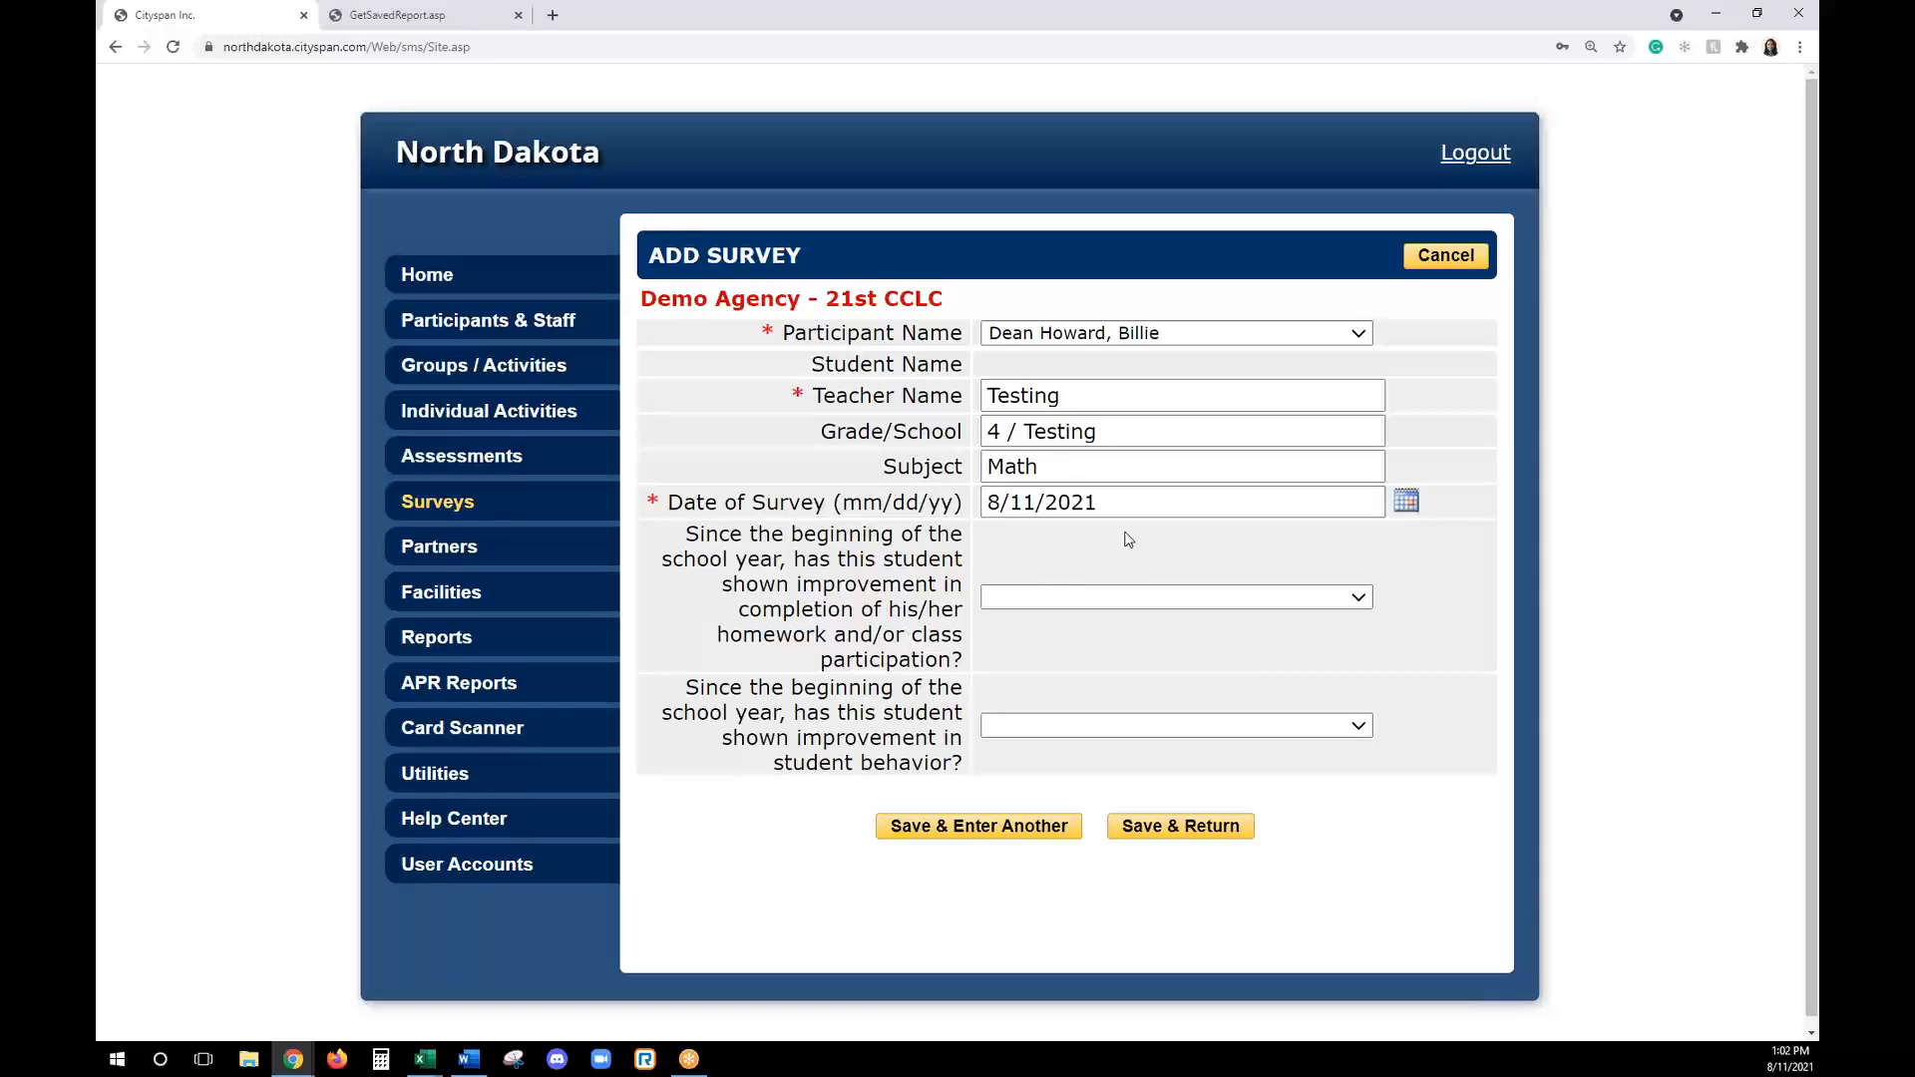
left_click(1212, 602)
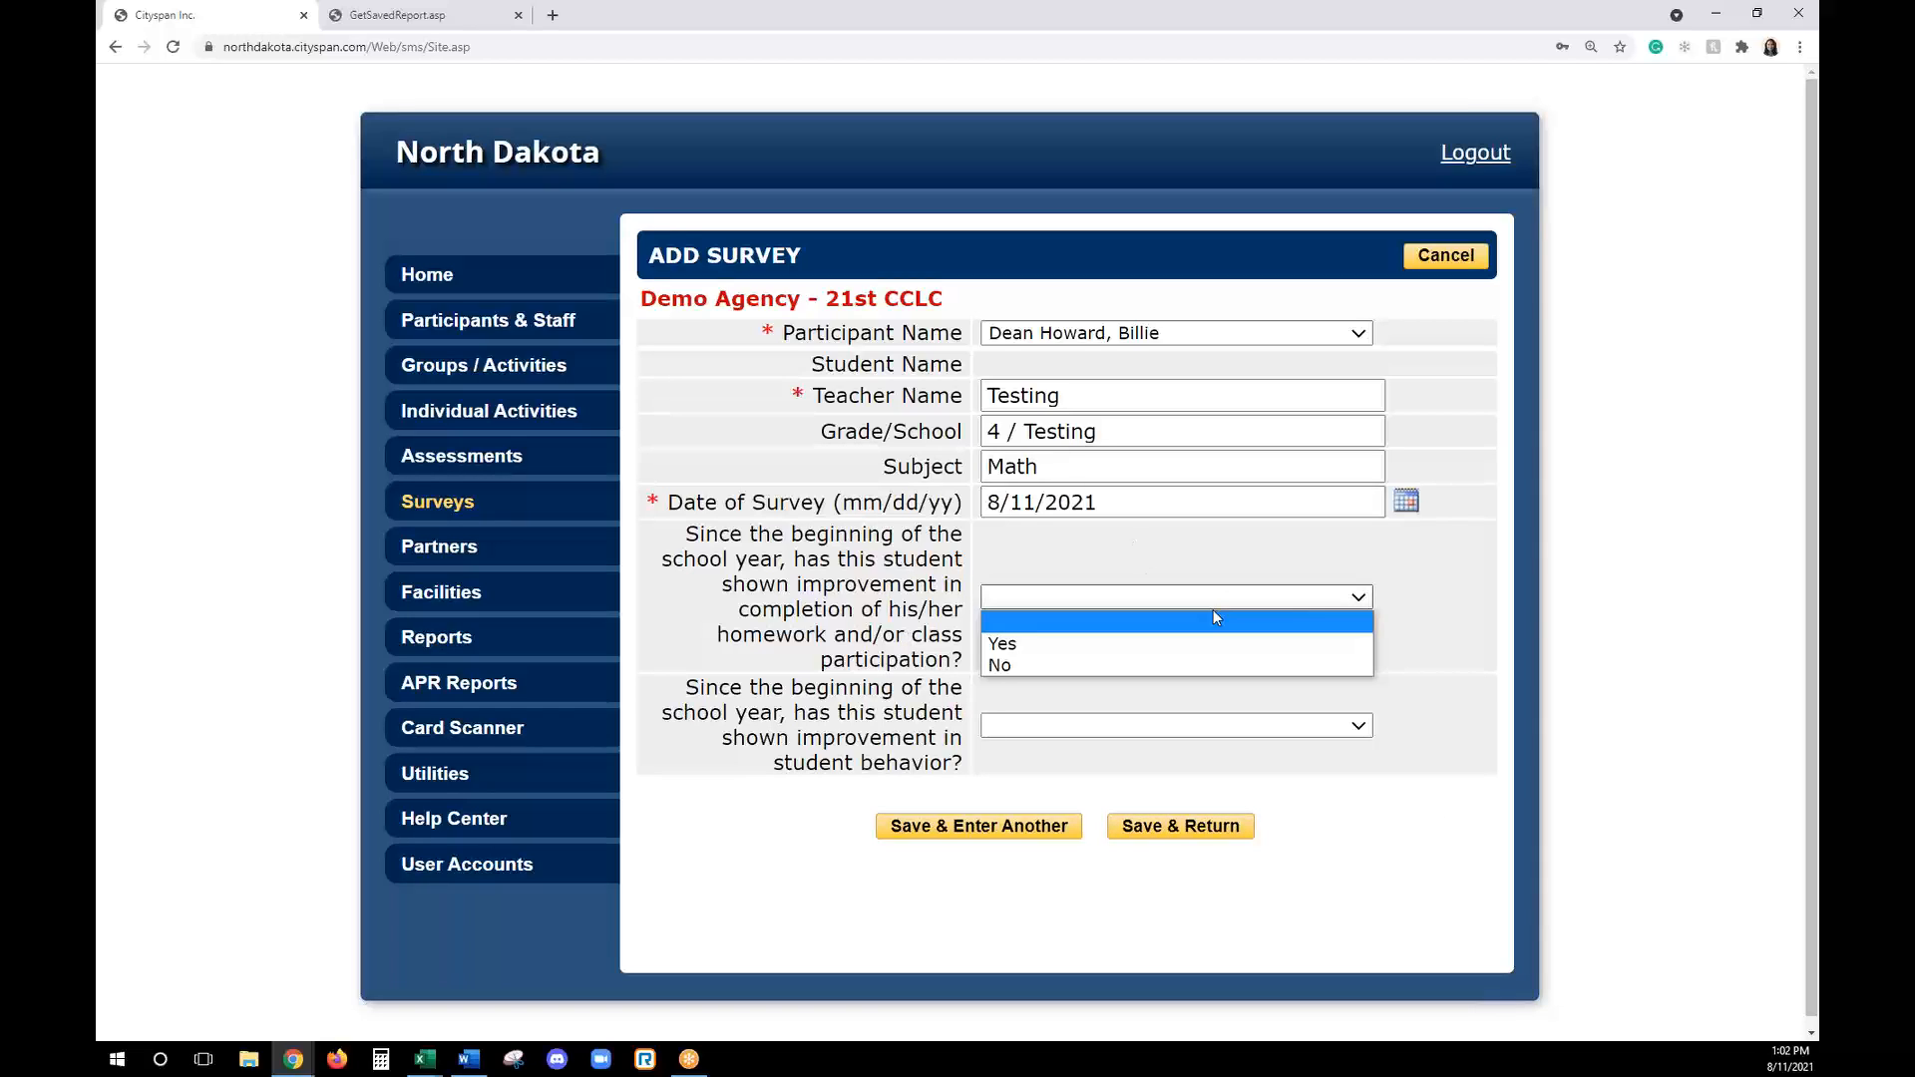
left_click(1210, 640)
left_click(1119, 727)
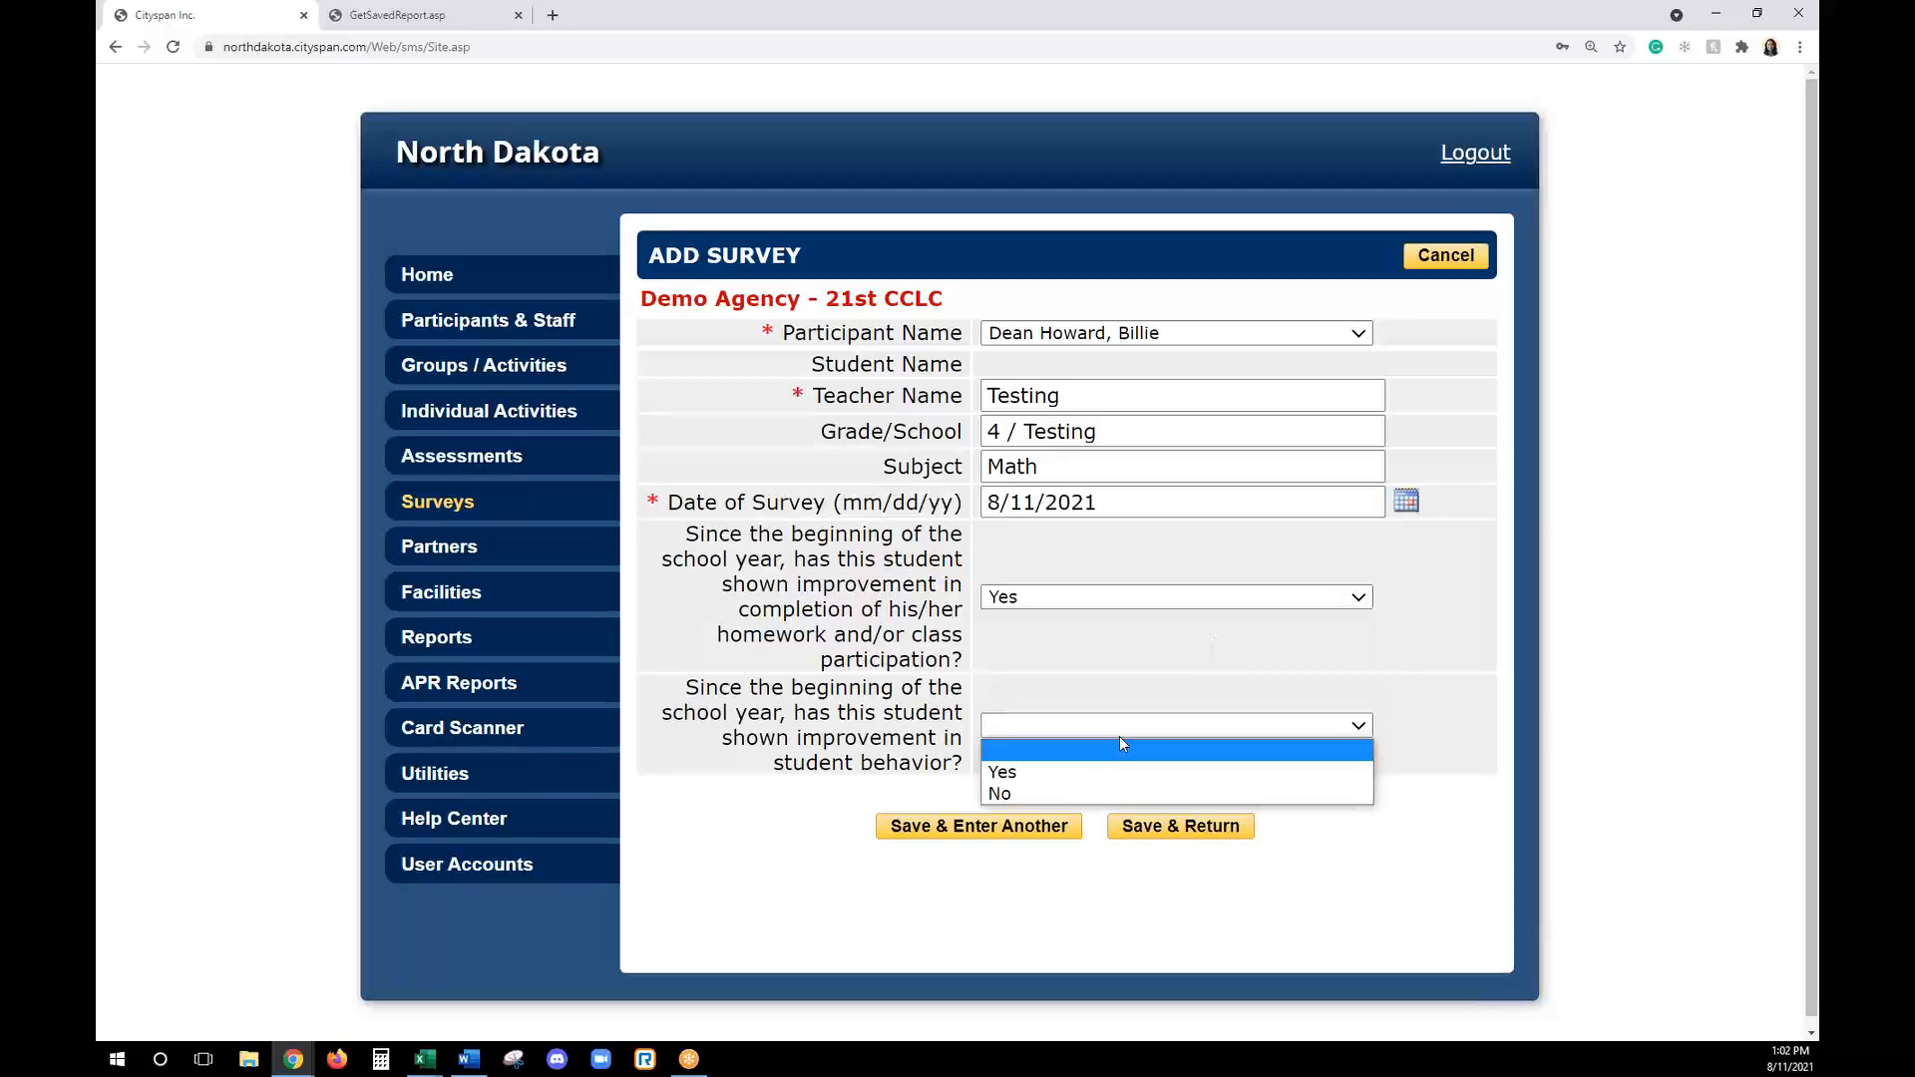
left_click(1038, 773)
left_click(1200, 828)
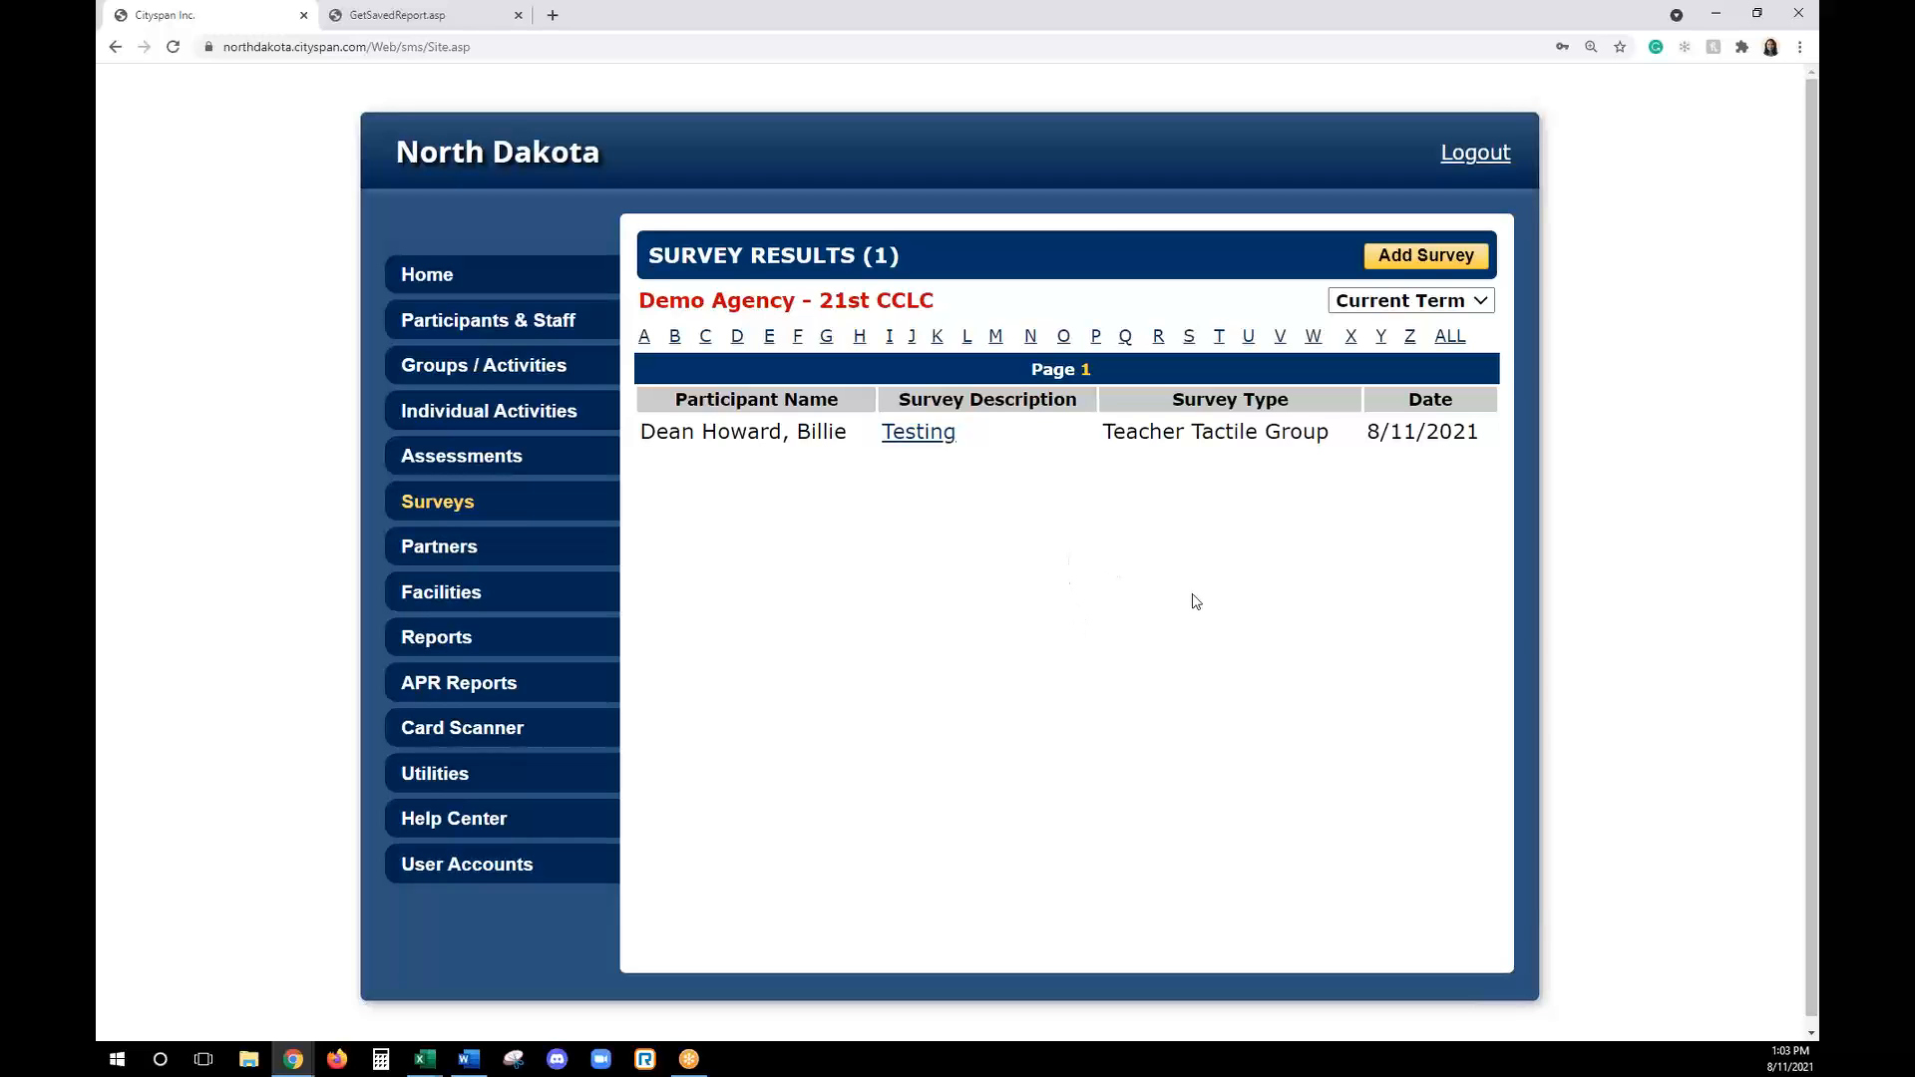
- Start a new partner record with agency name "Spartan Center" and program name "Testing"
left_click(468, 552)
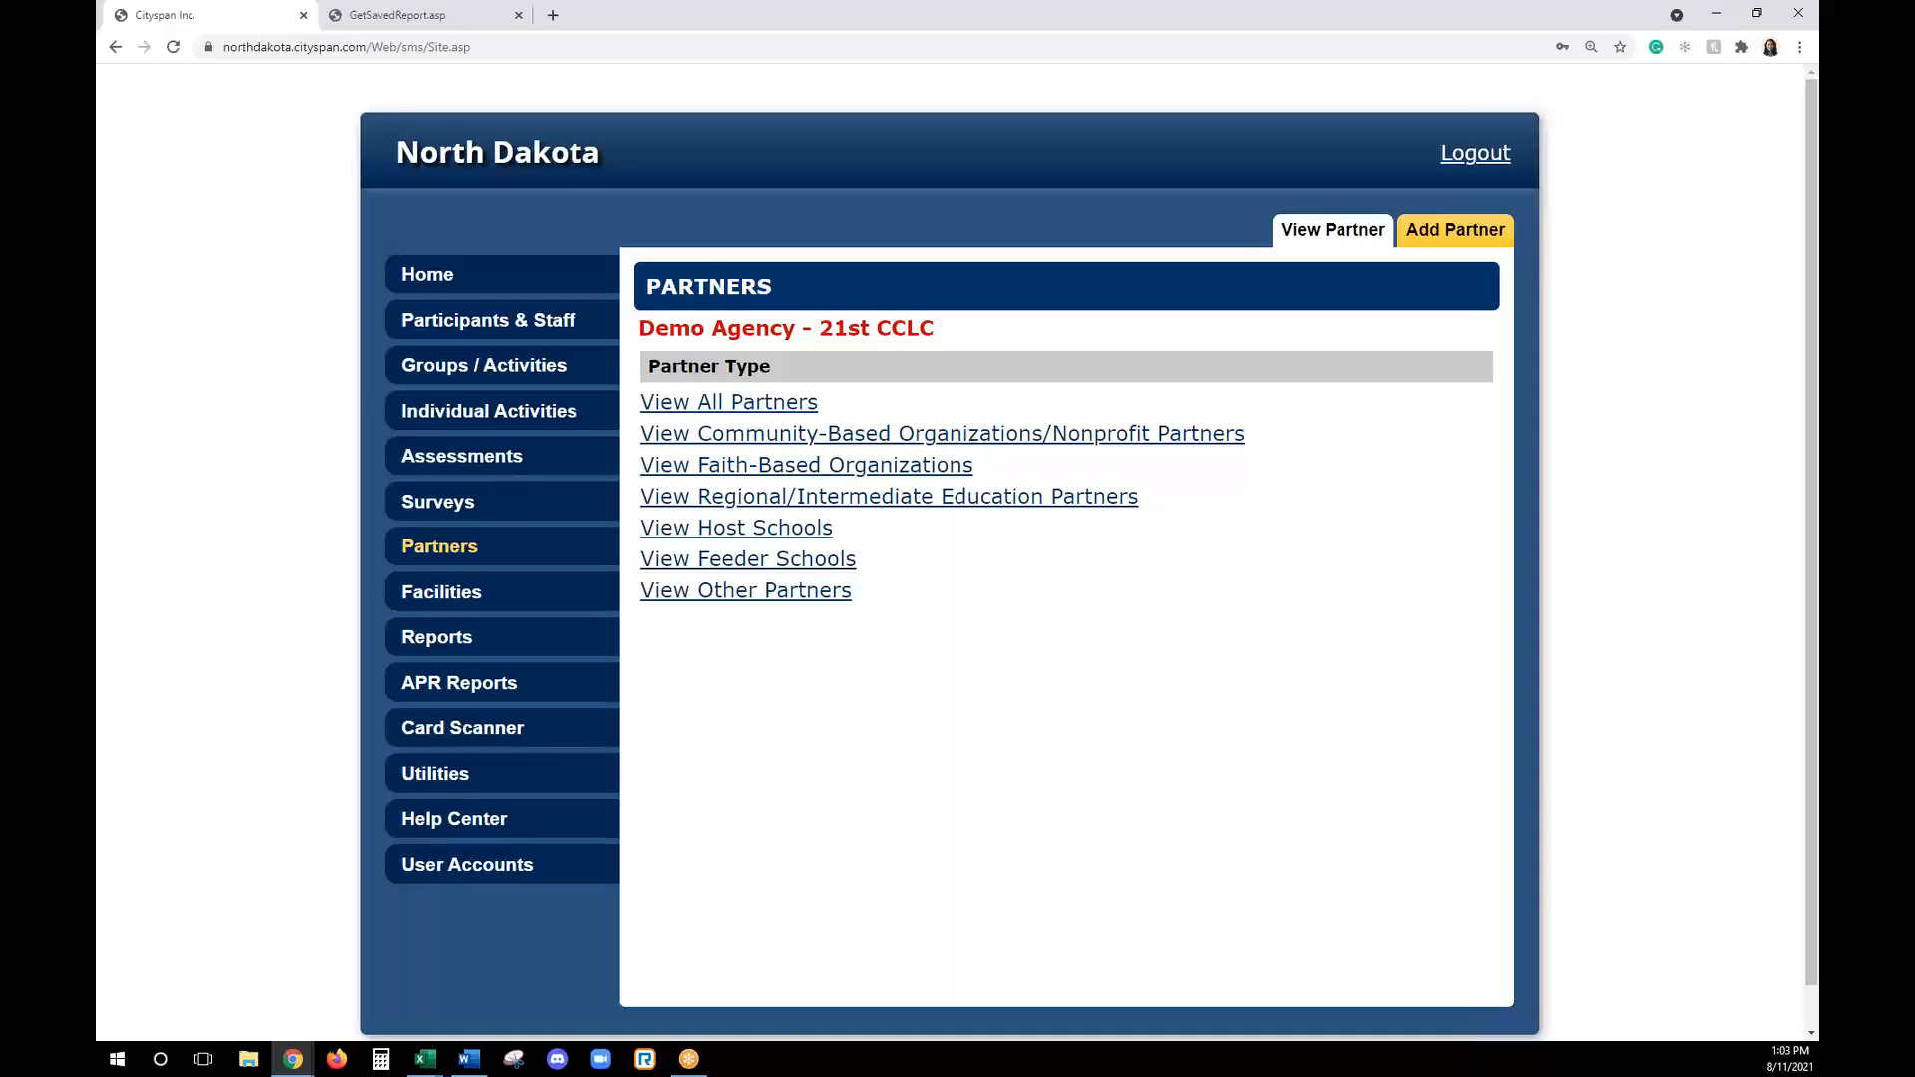
key("alt+Tab")
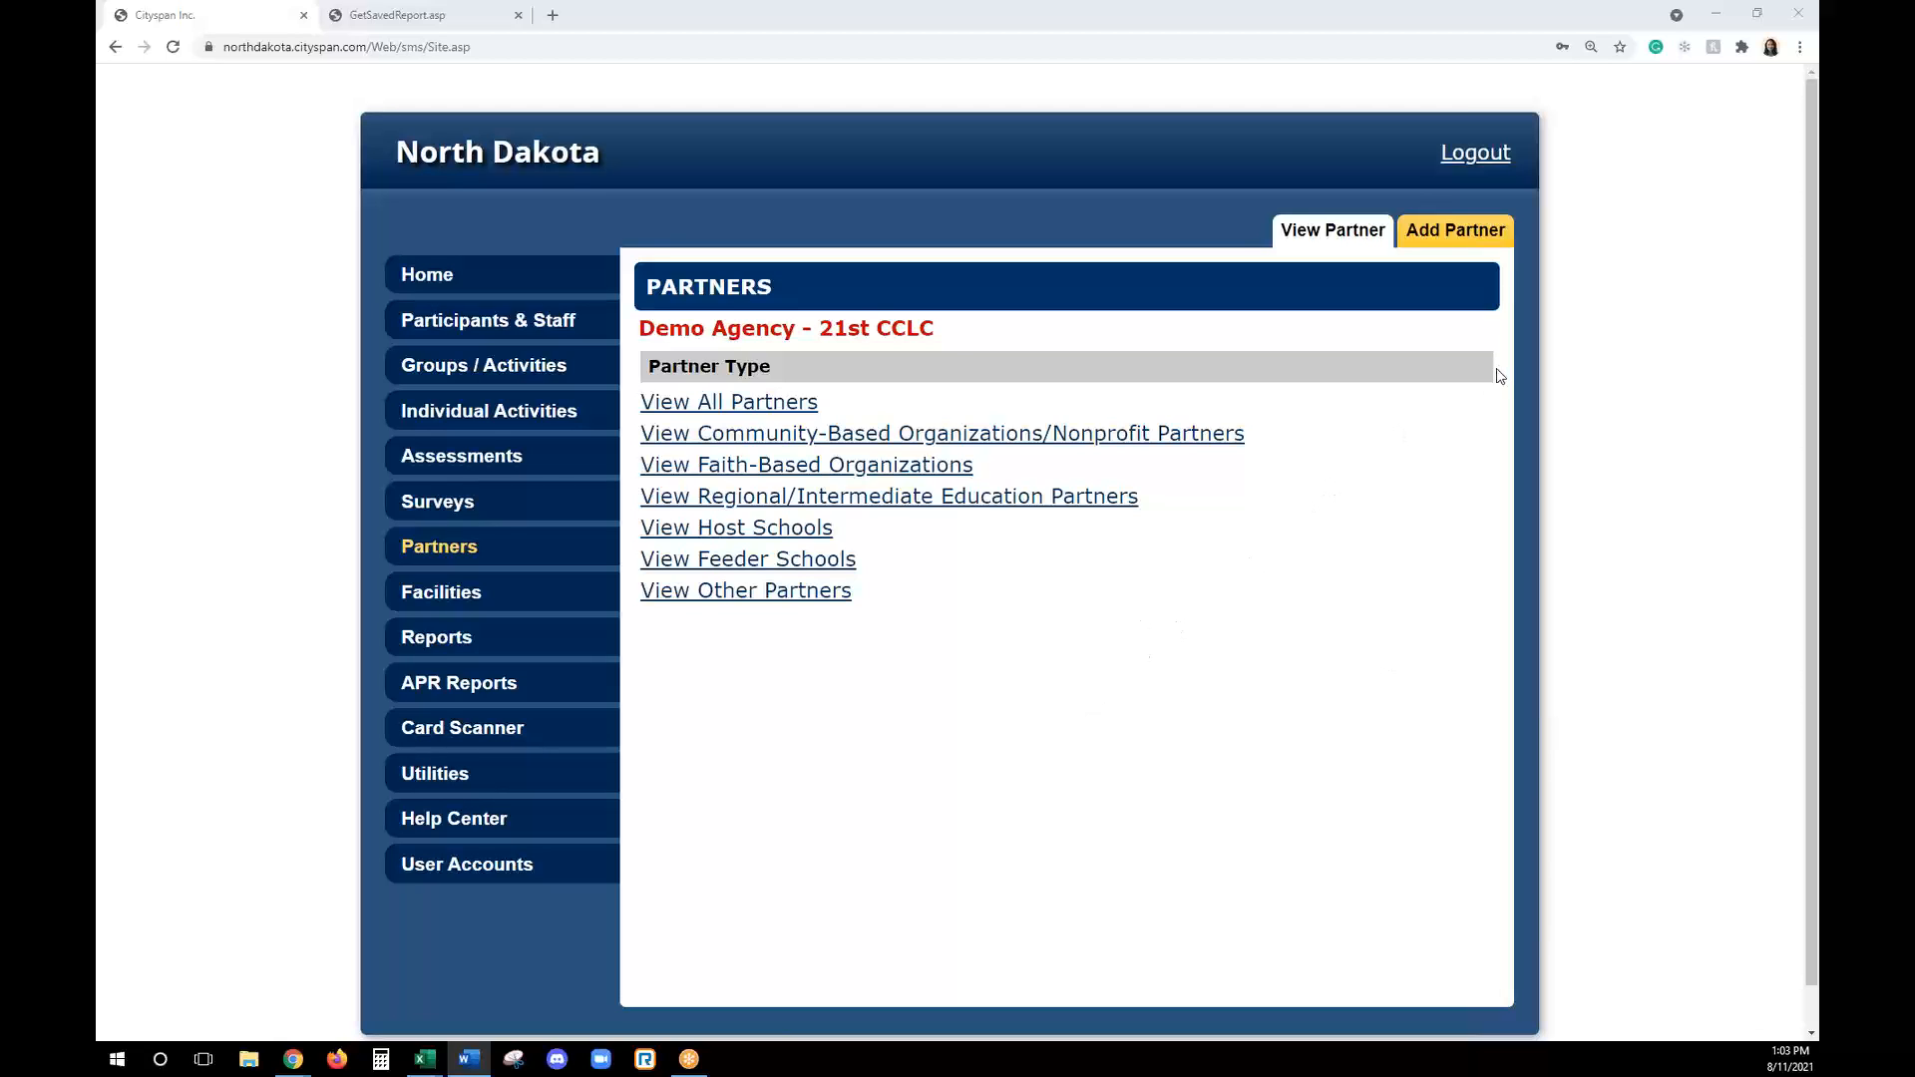
left_click(1484, 235)
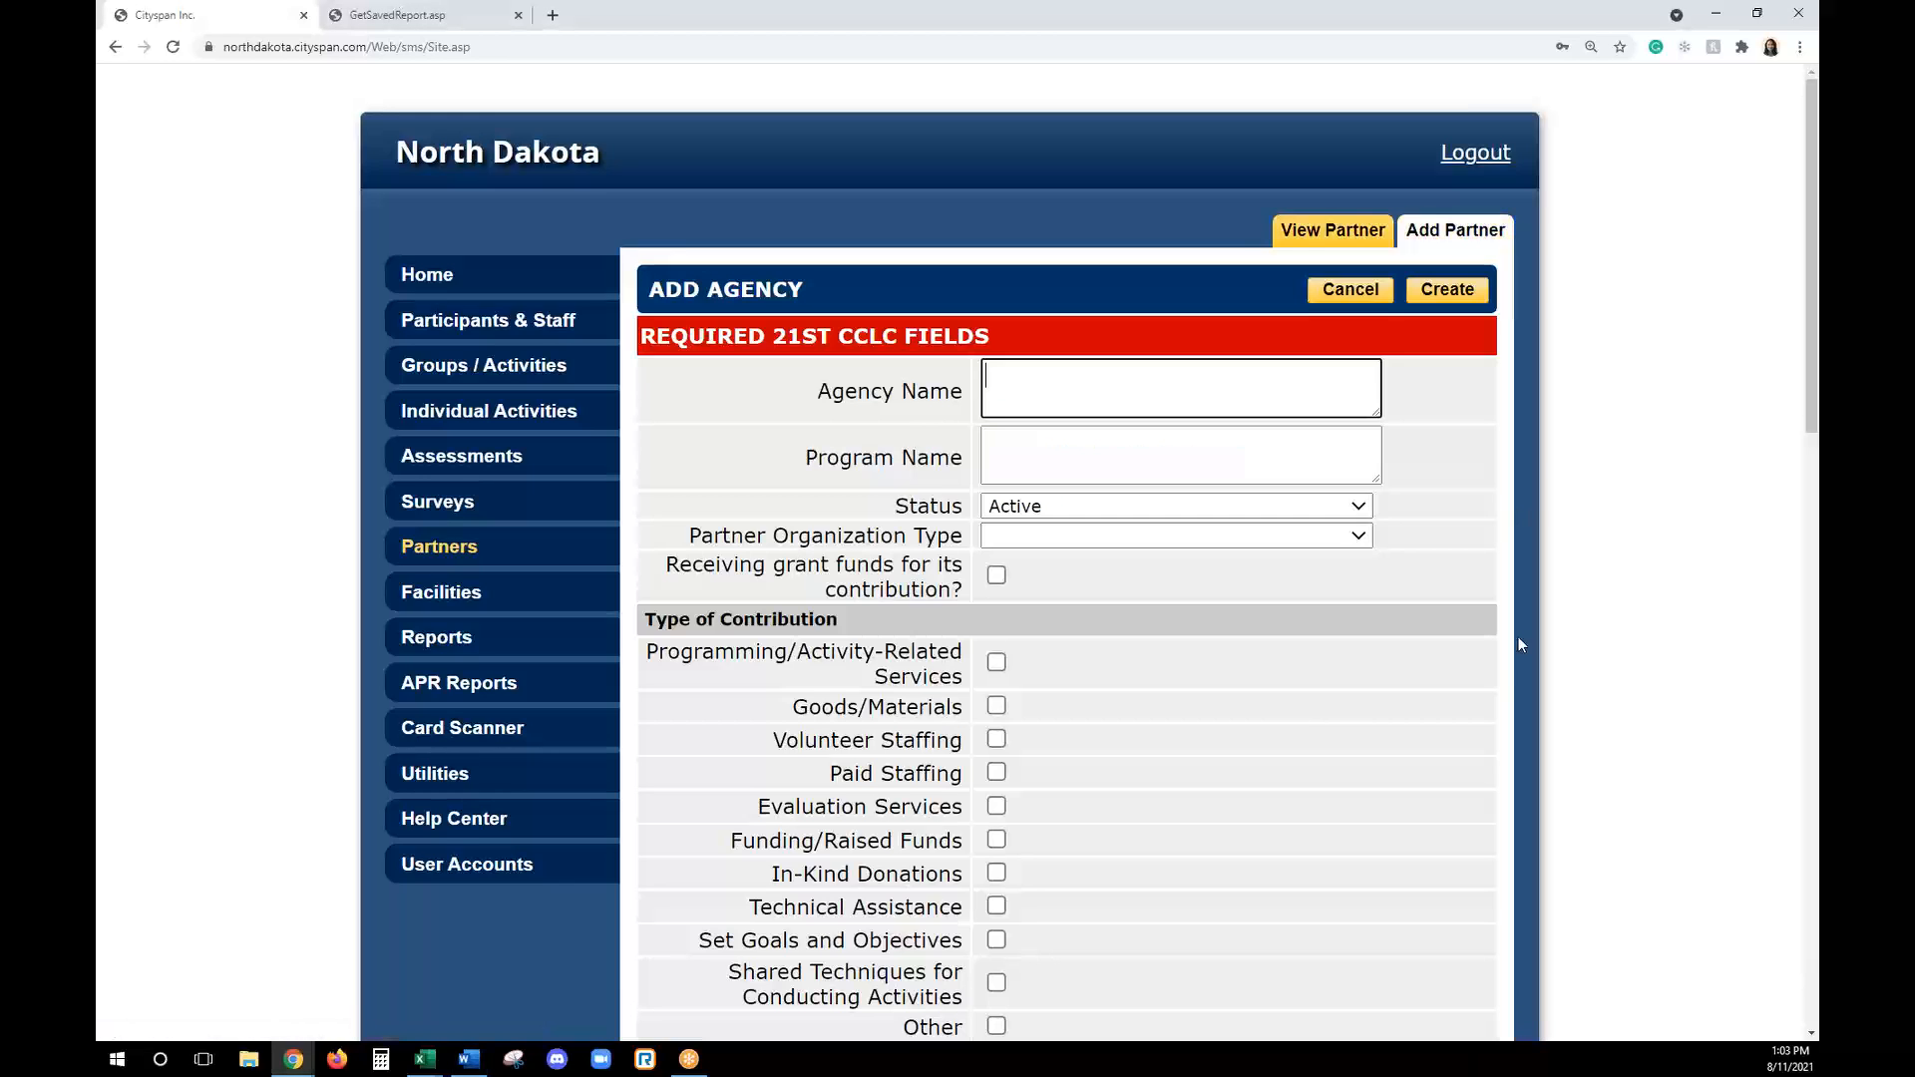
scroll(1286, 727, "down", 5)
scroll(1287, 727, "up", 3)
scroll(1287, 727, "down", 1)
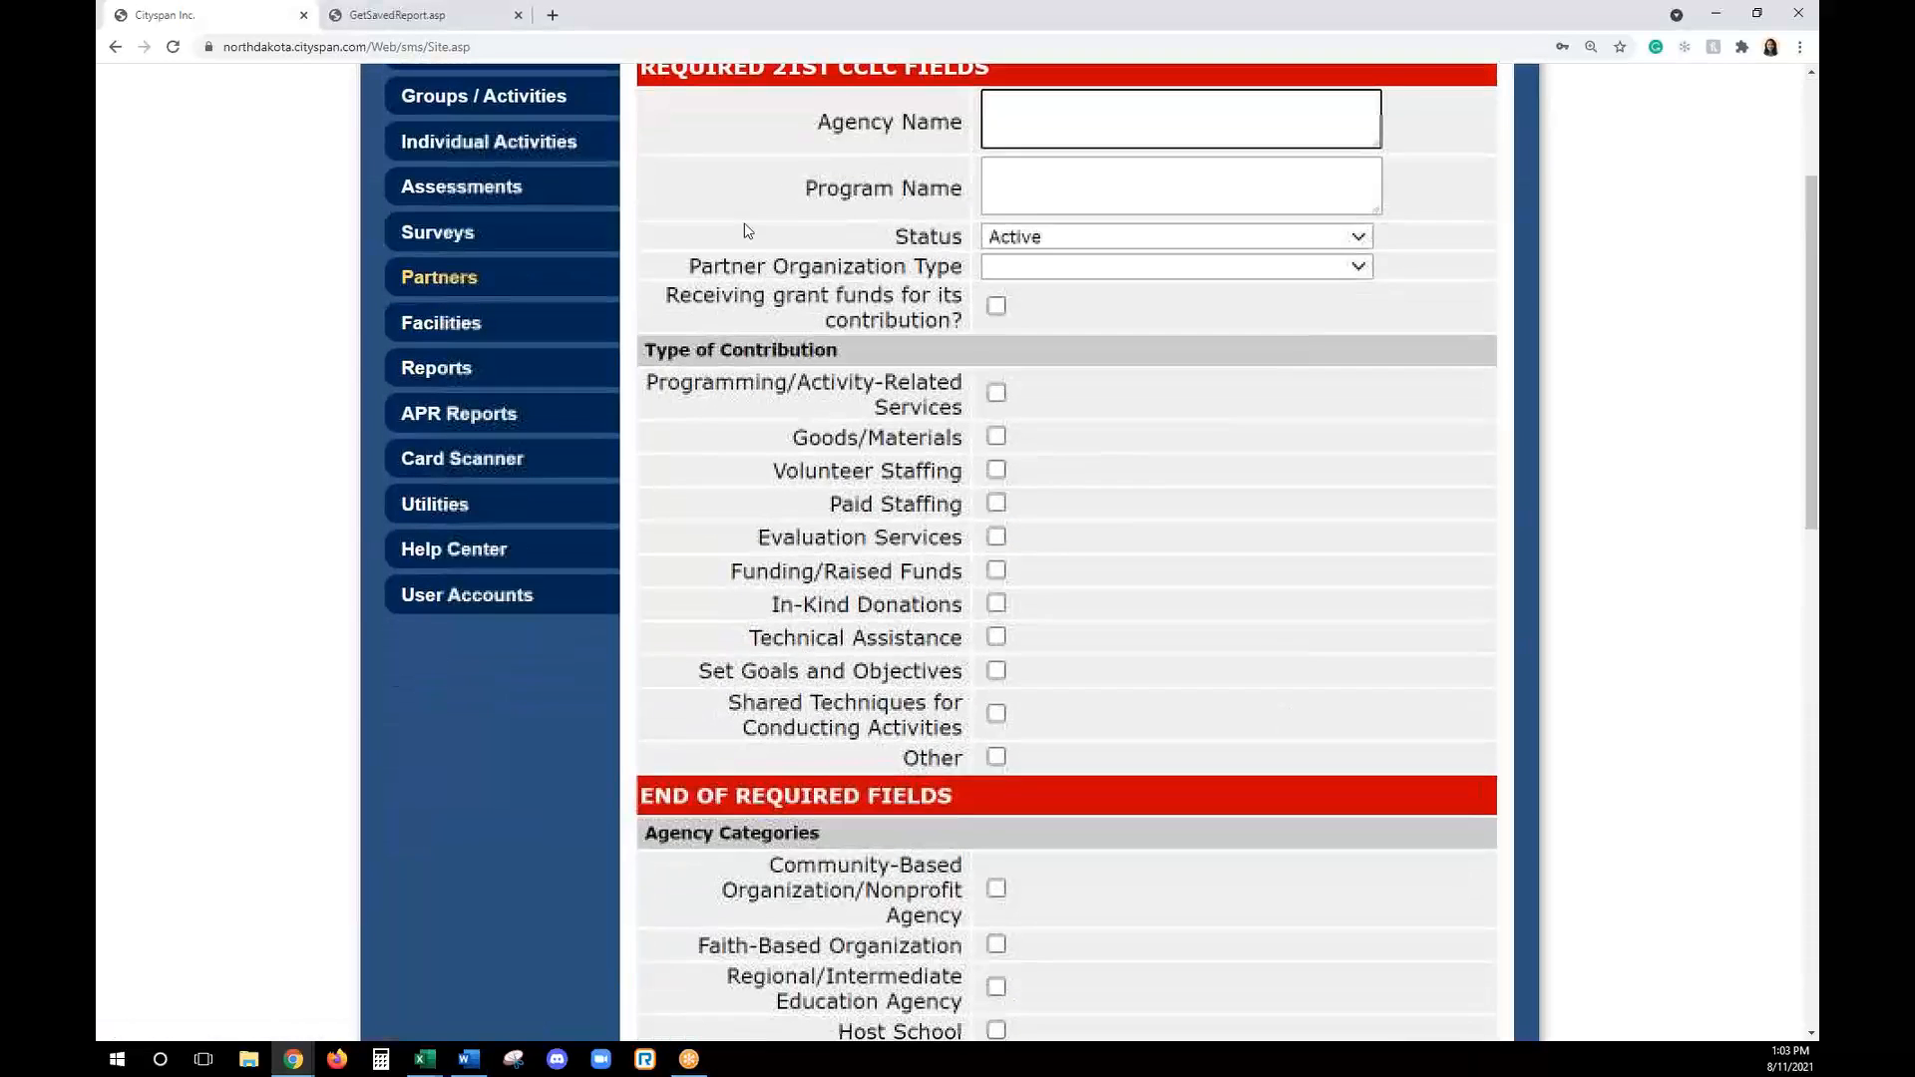
scroll(744, 232, "up", 1)
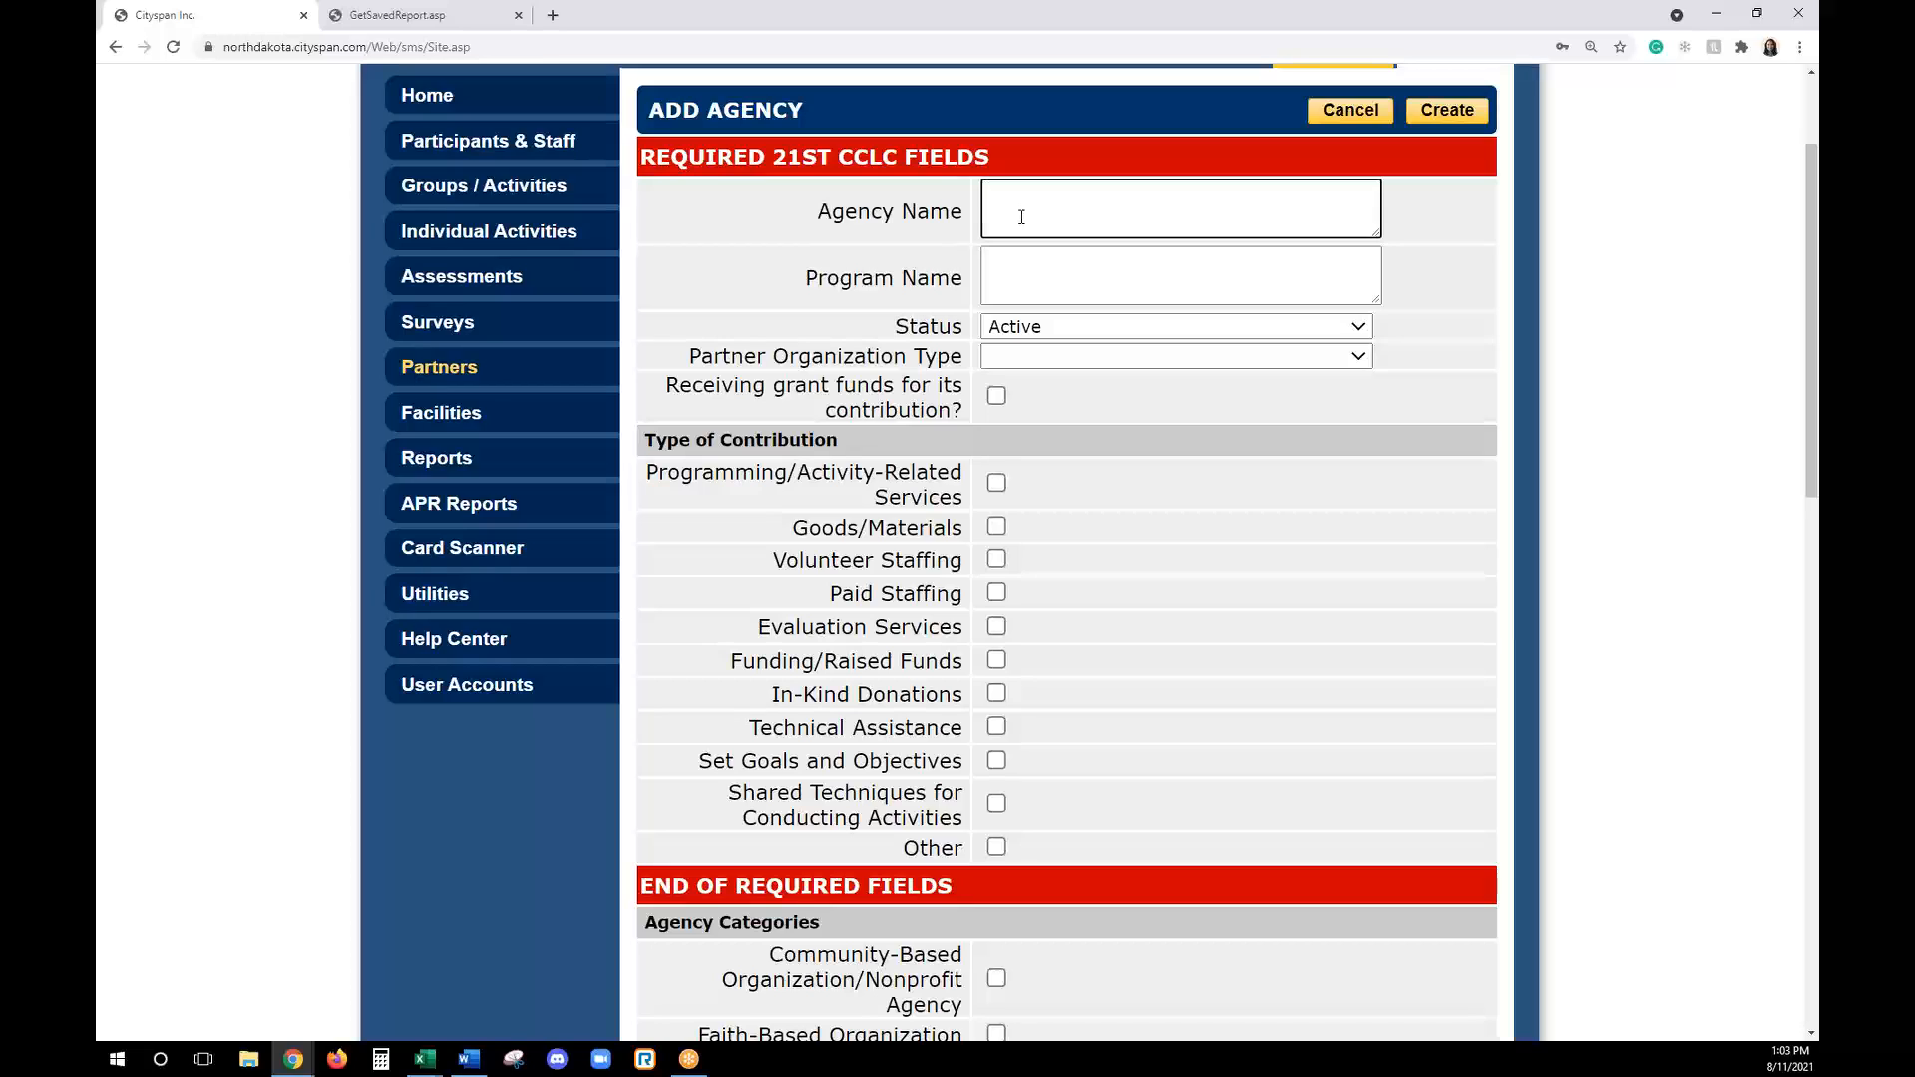
type("Spartan Center")
left_click(1064, 290)
type("Testing")
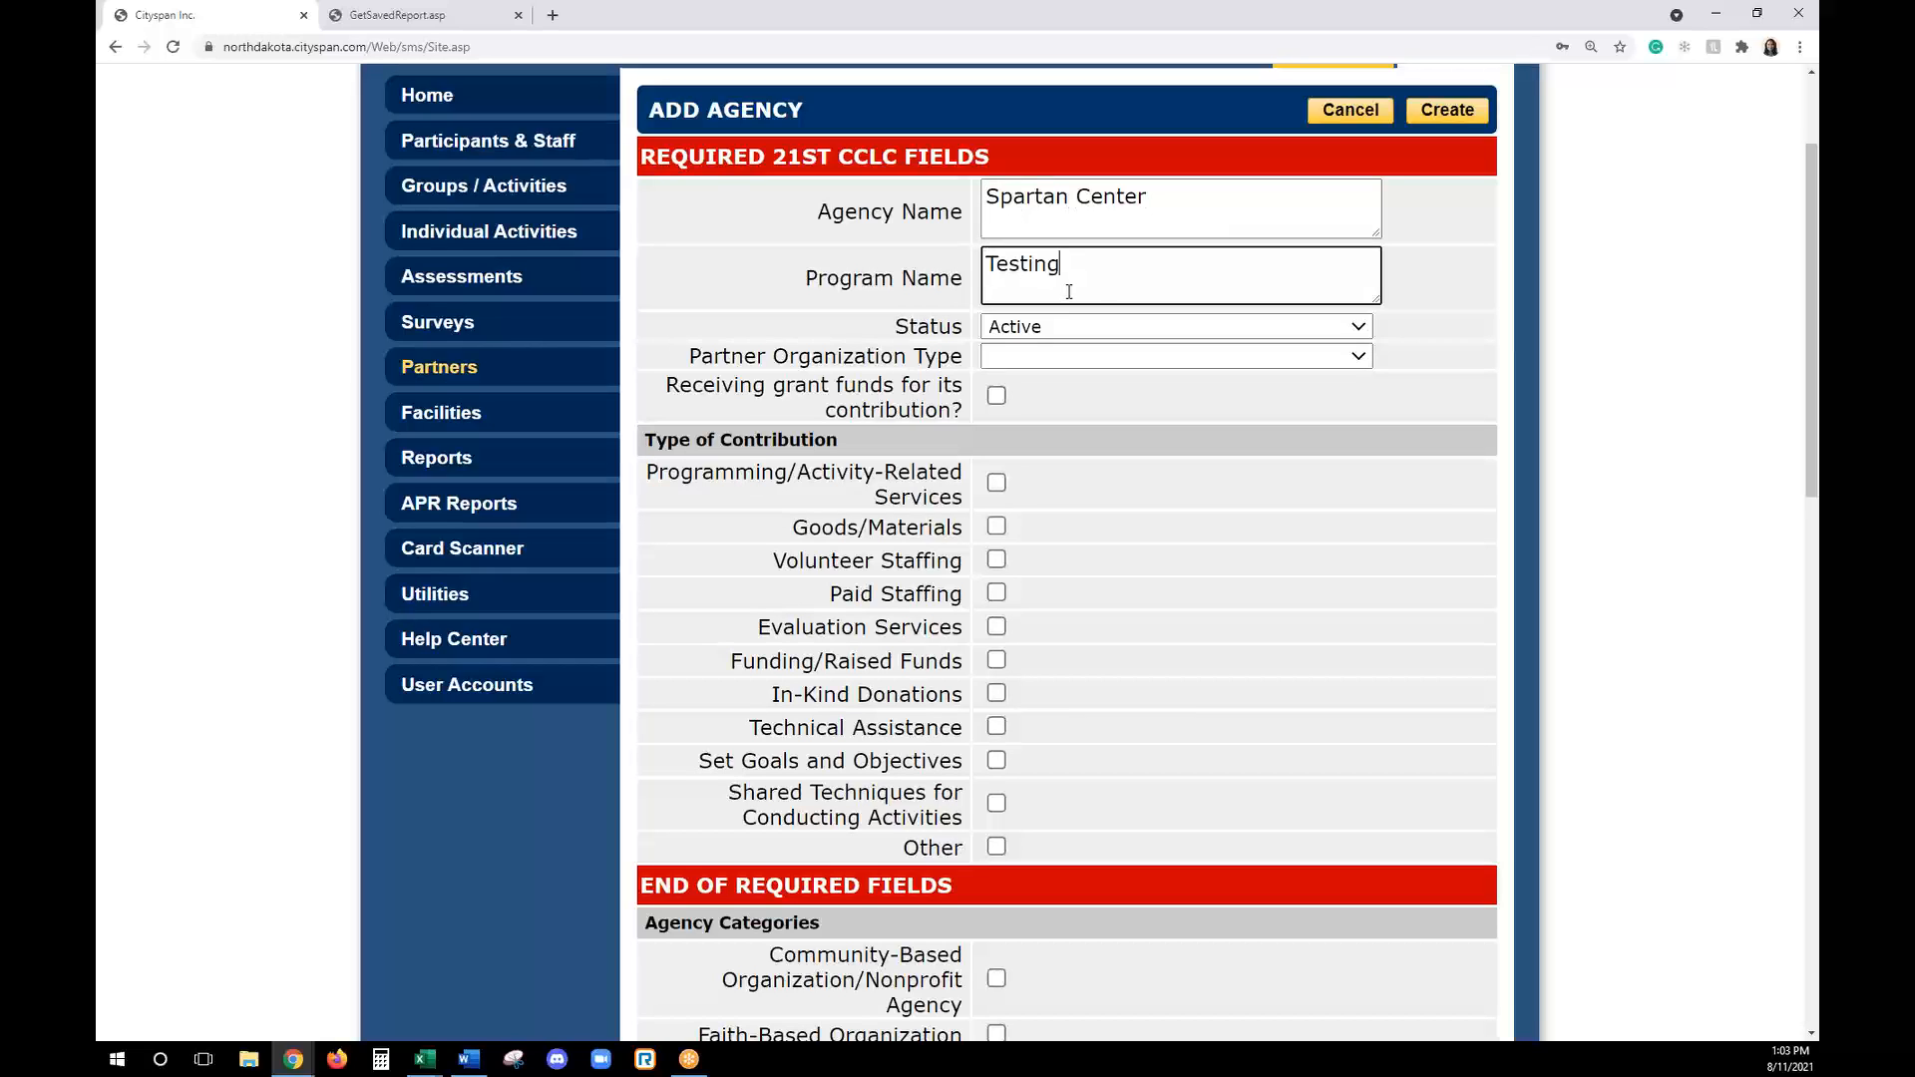
- Set the partner organization type to School and mark it as receiving grant funds for its contribution
left_click(1040, 359)
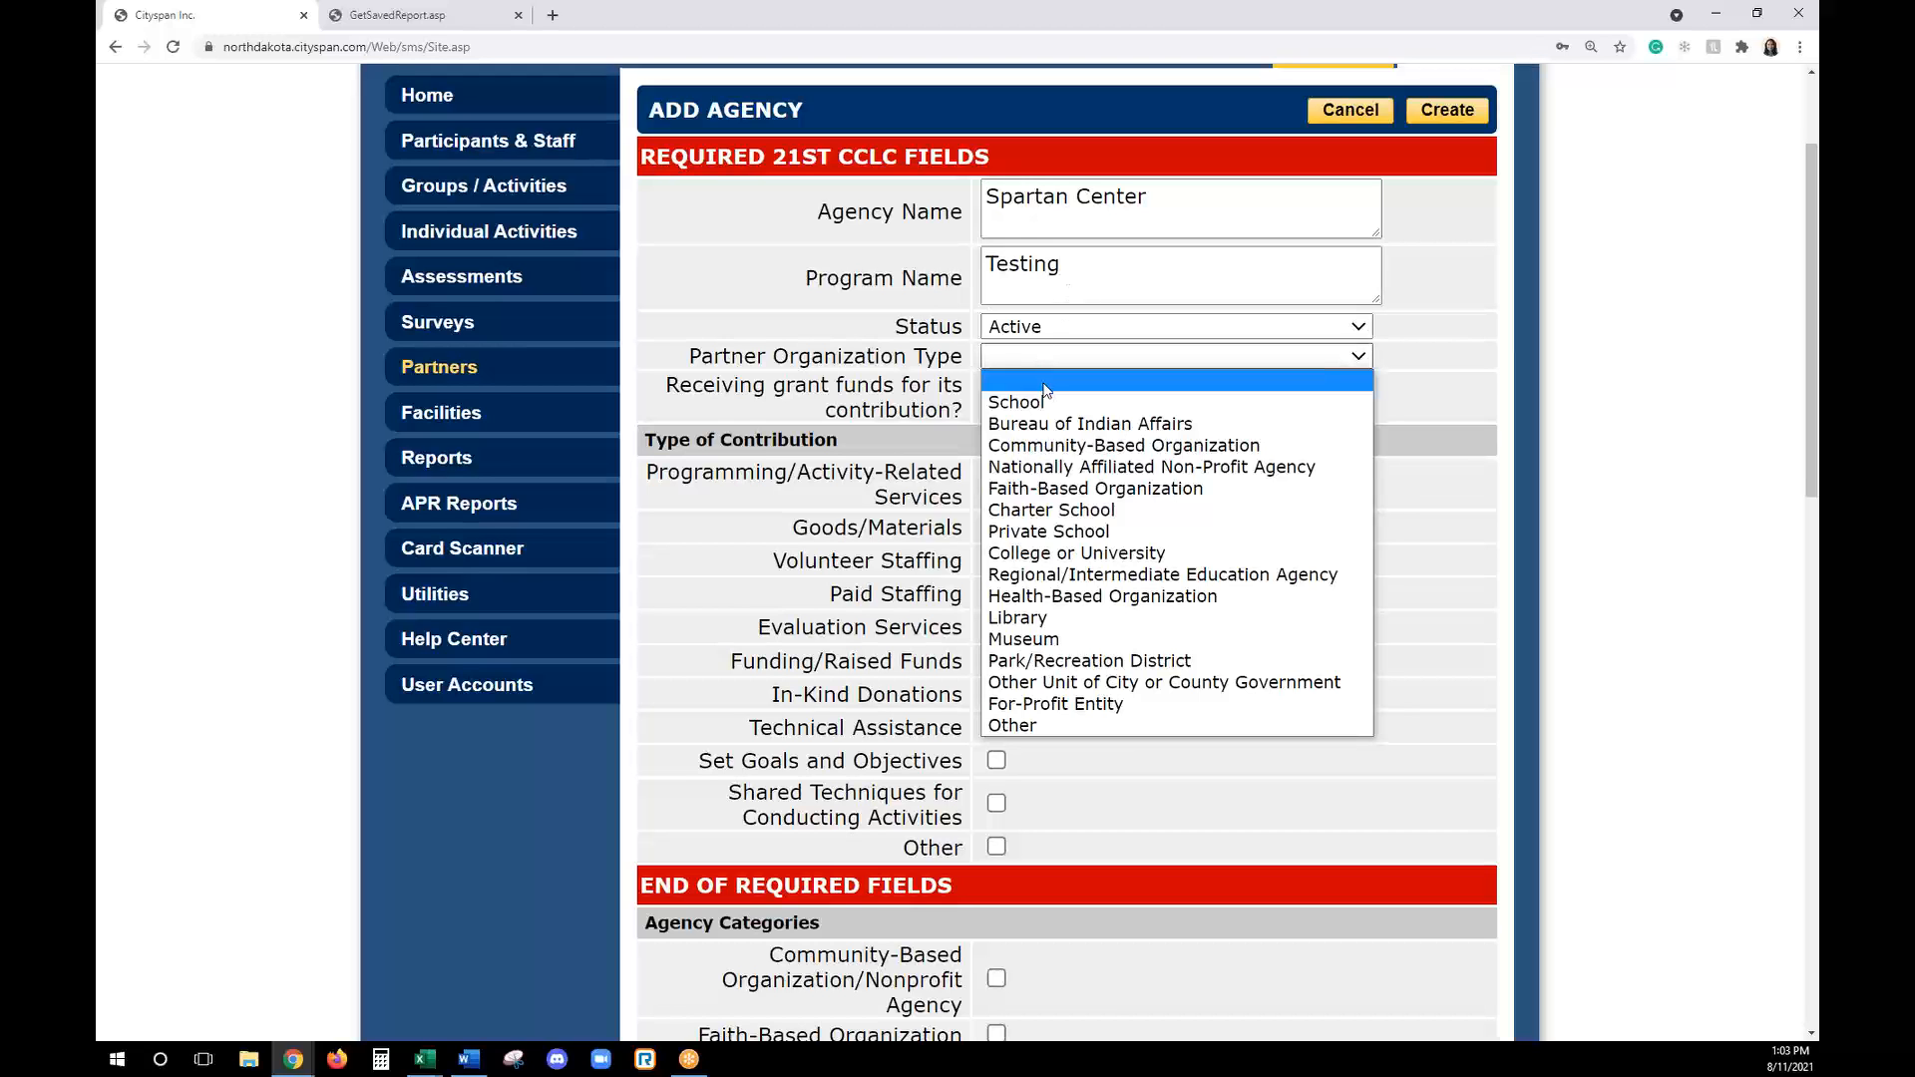
left_click(1047, 397)
left_click(1046, 365)
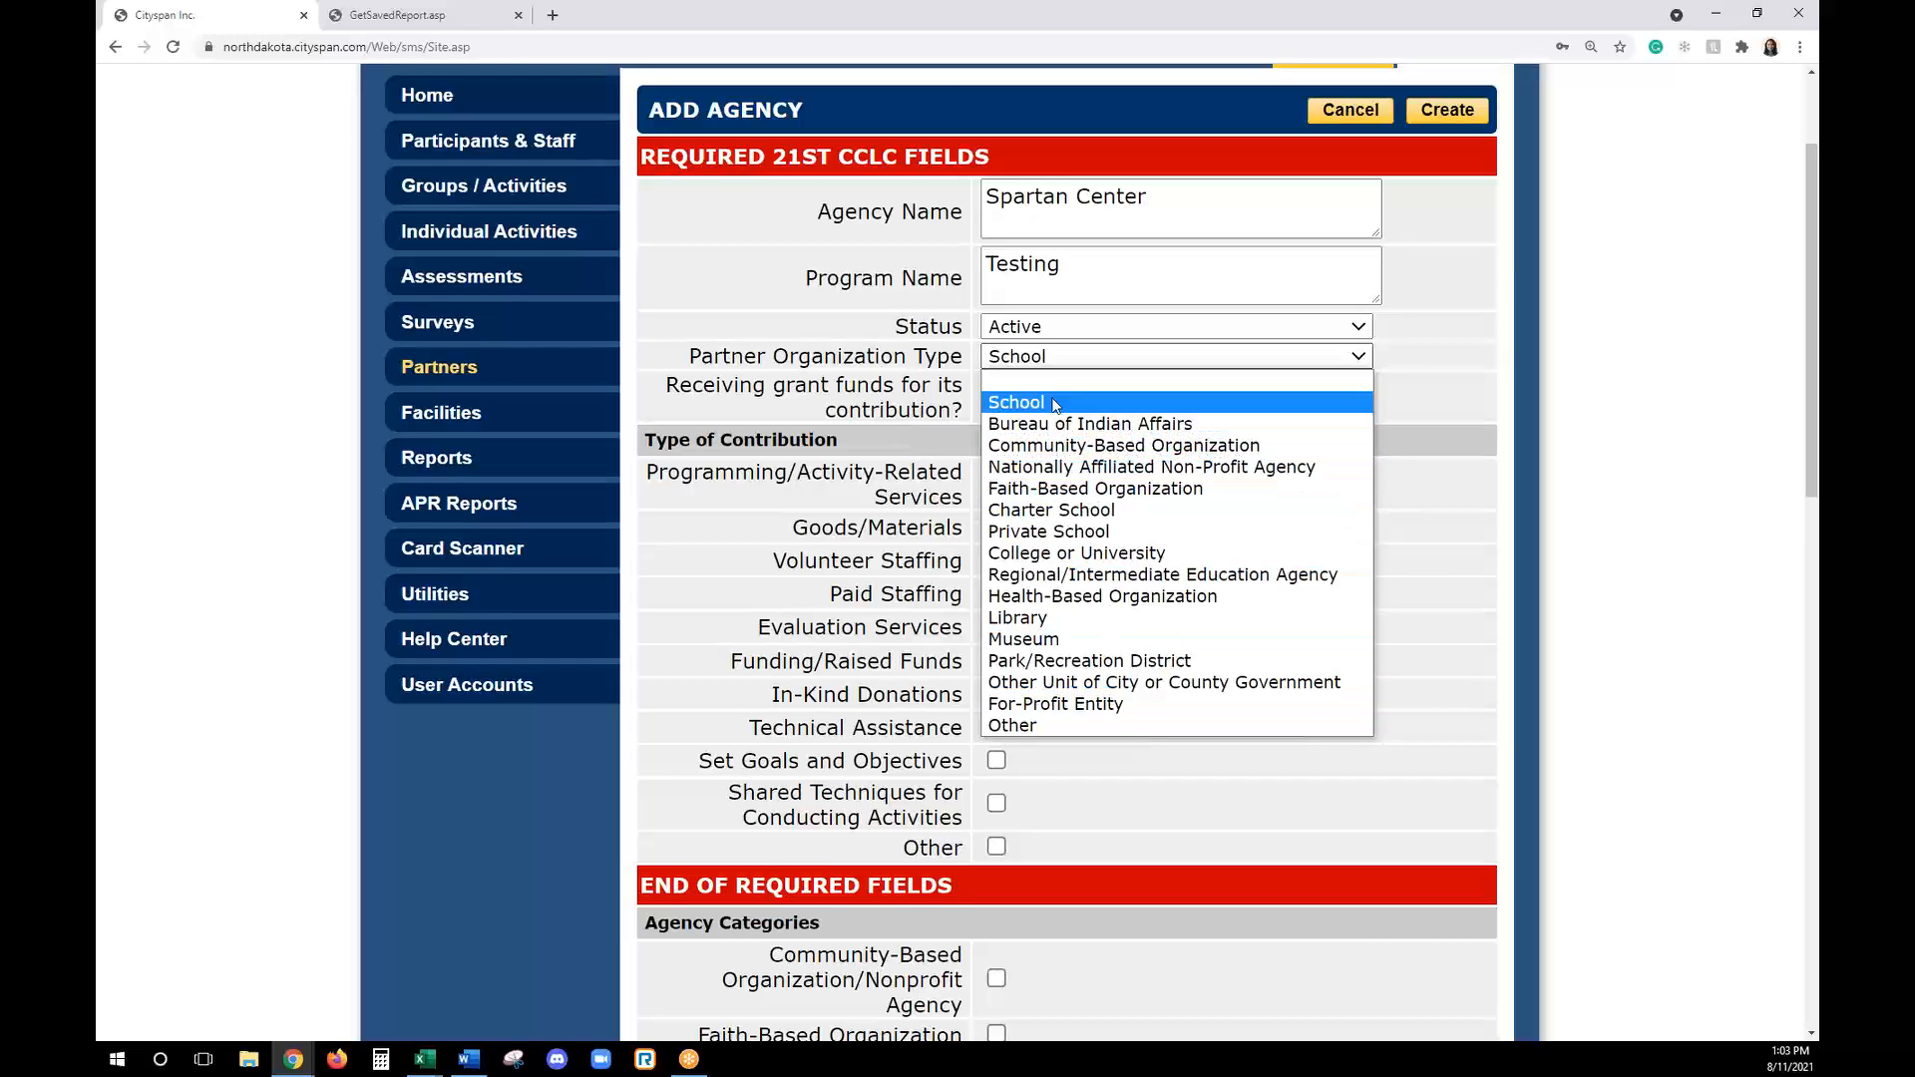
left_click(1020, 402)
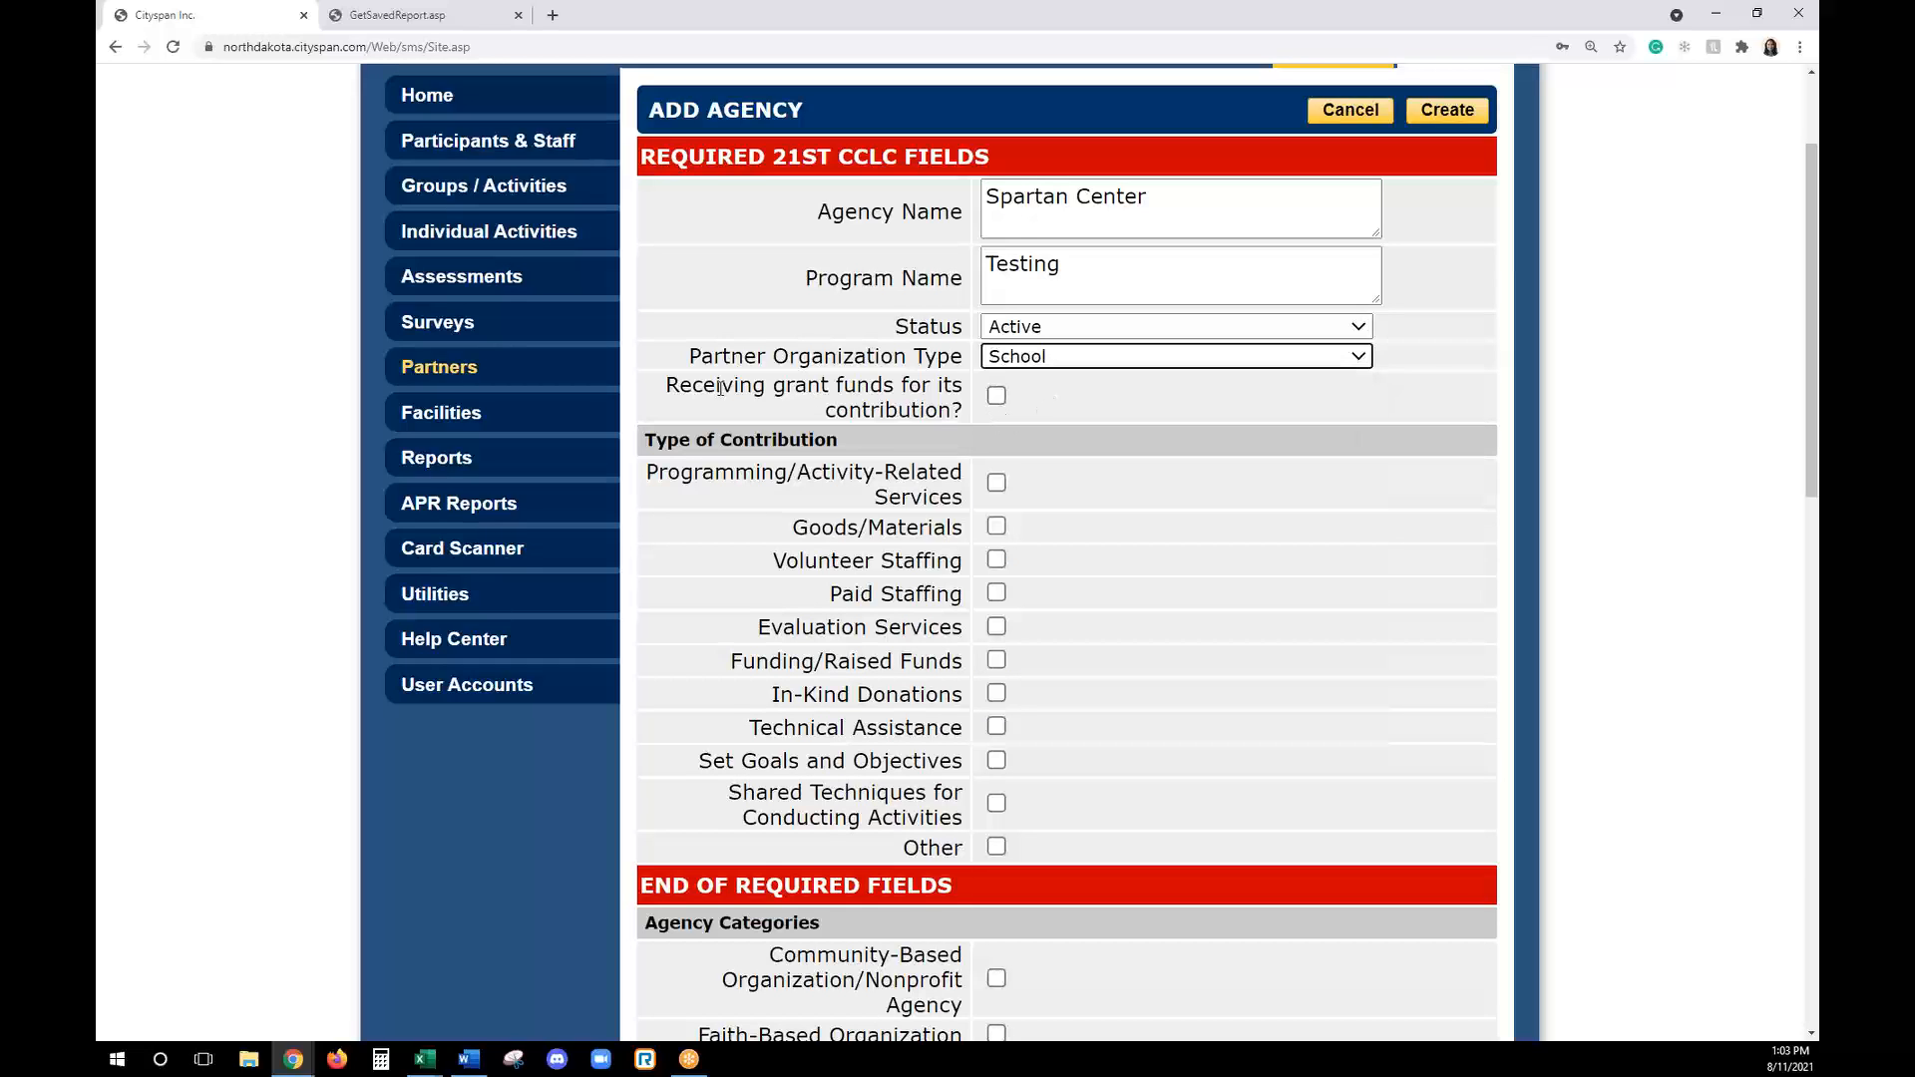
left_click(996, 397)
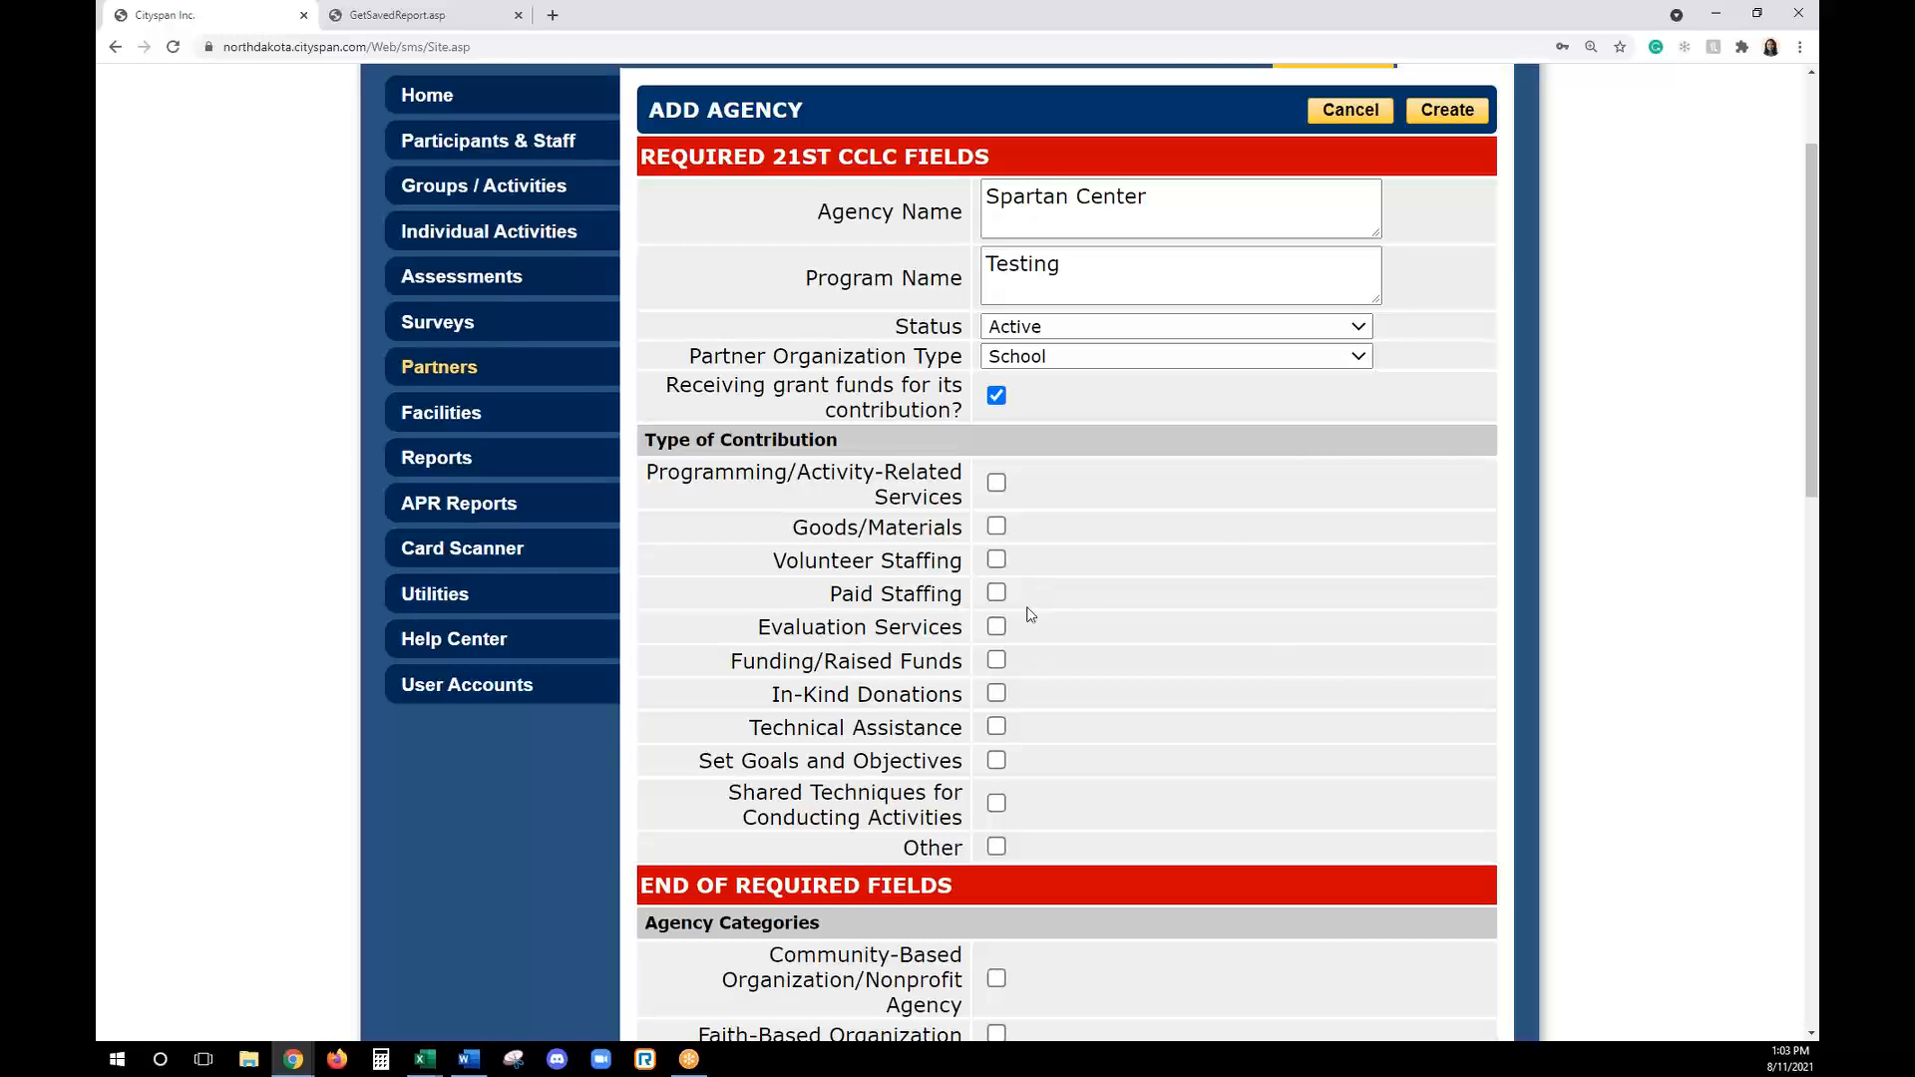
- Select Goods/Materials, Technical Assistance and Other as the partner's contribution types, and Host School as its agency category
left_click(997, 525)
left_click(996, 850)
left_click(995, 728)
scroll(1177, 629, "down", 3)
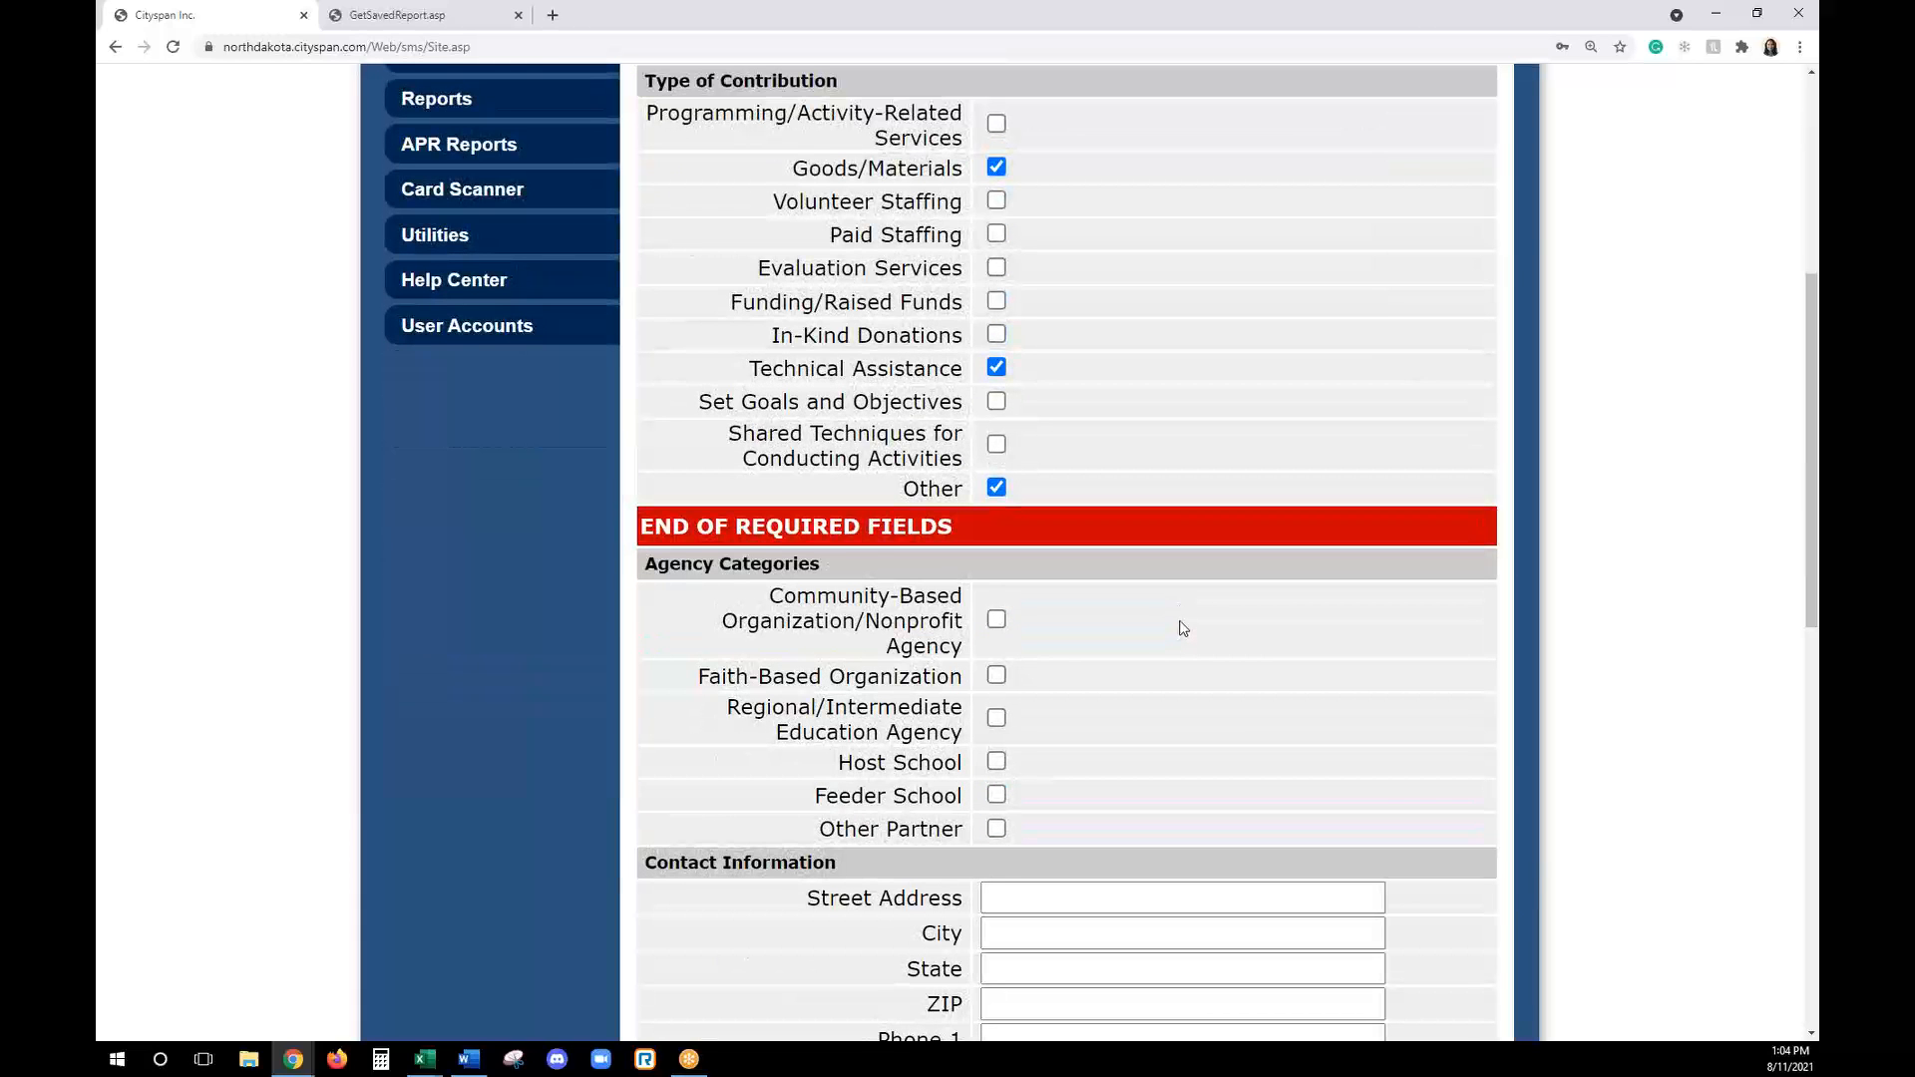
scroll(1180, 624, "down", 1)
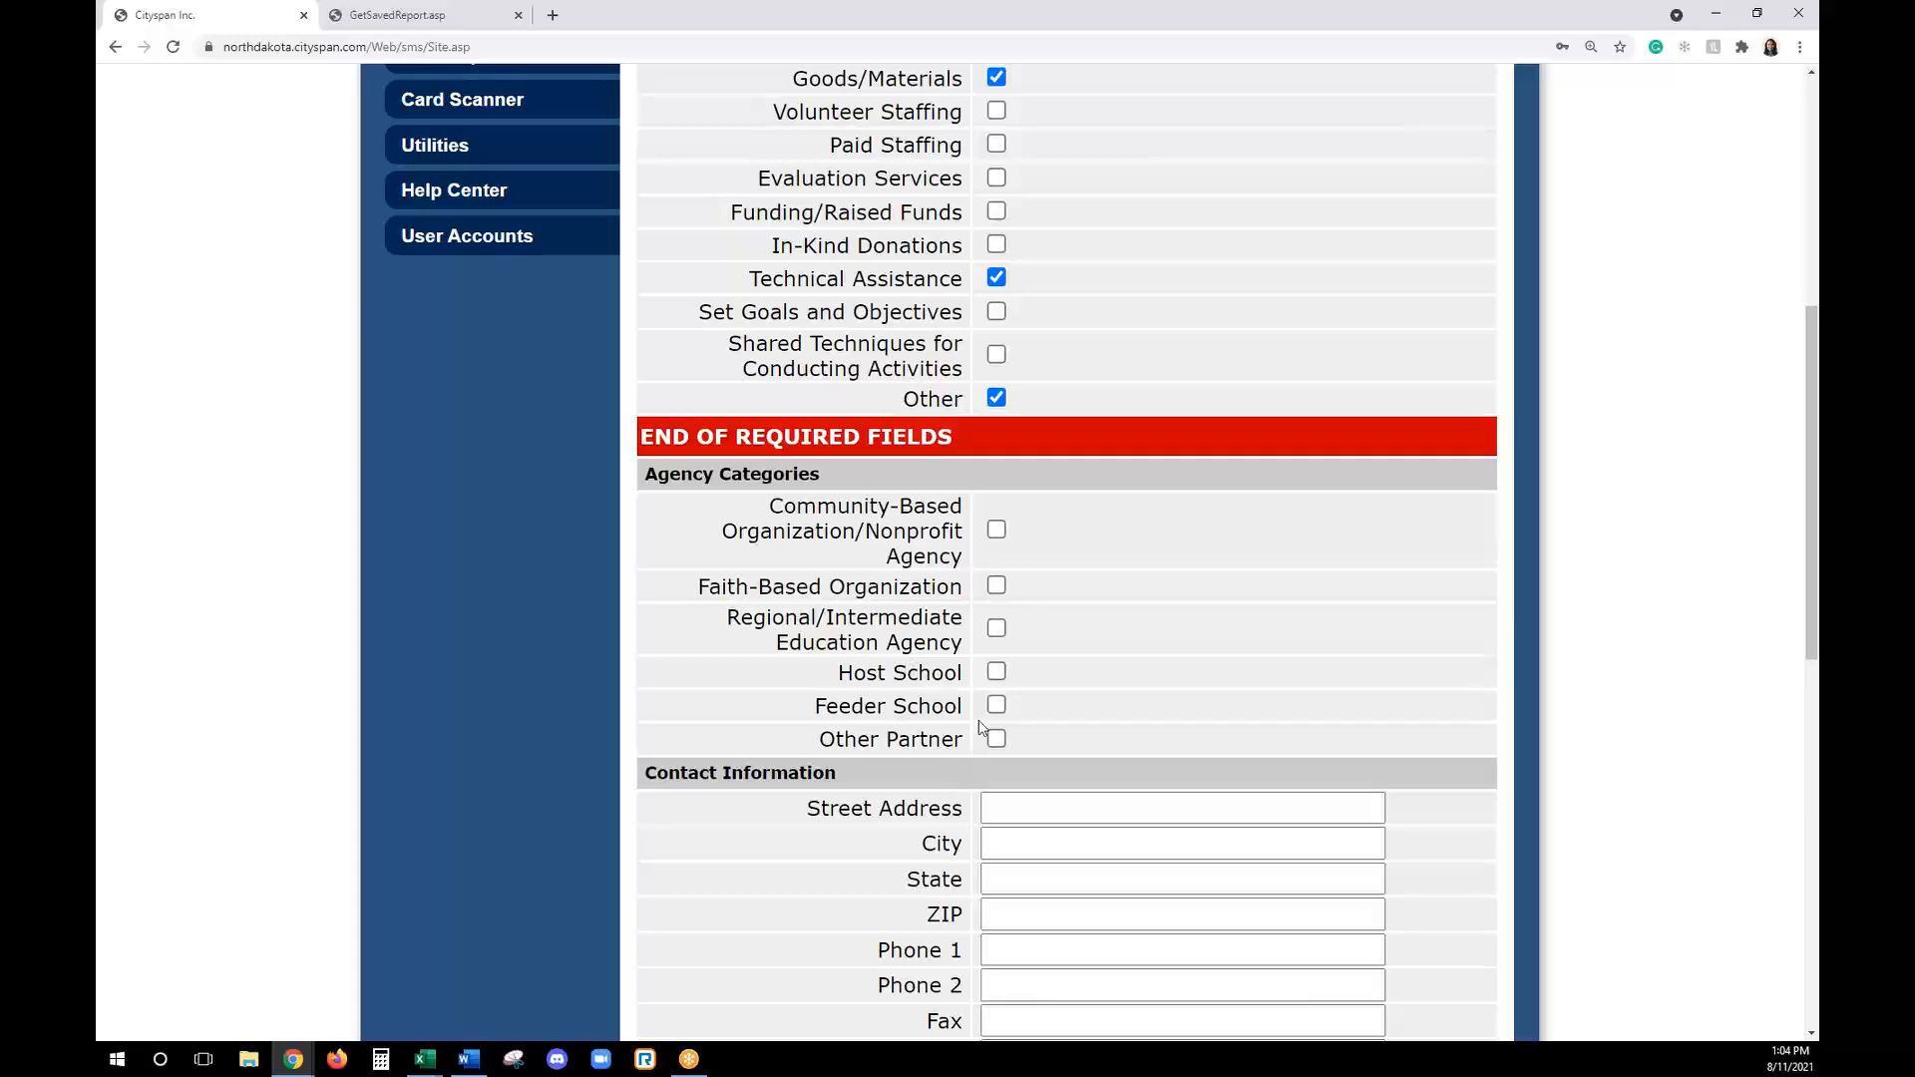
left_click(996, 671)
- Review the optional contact and other information fields, then create the partner and view the list of all partners
scroll(1246, 738, "down", 2)
scroll(1244, 738, "down", 2)
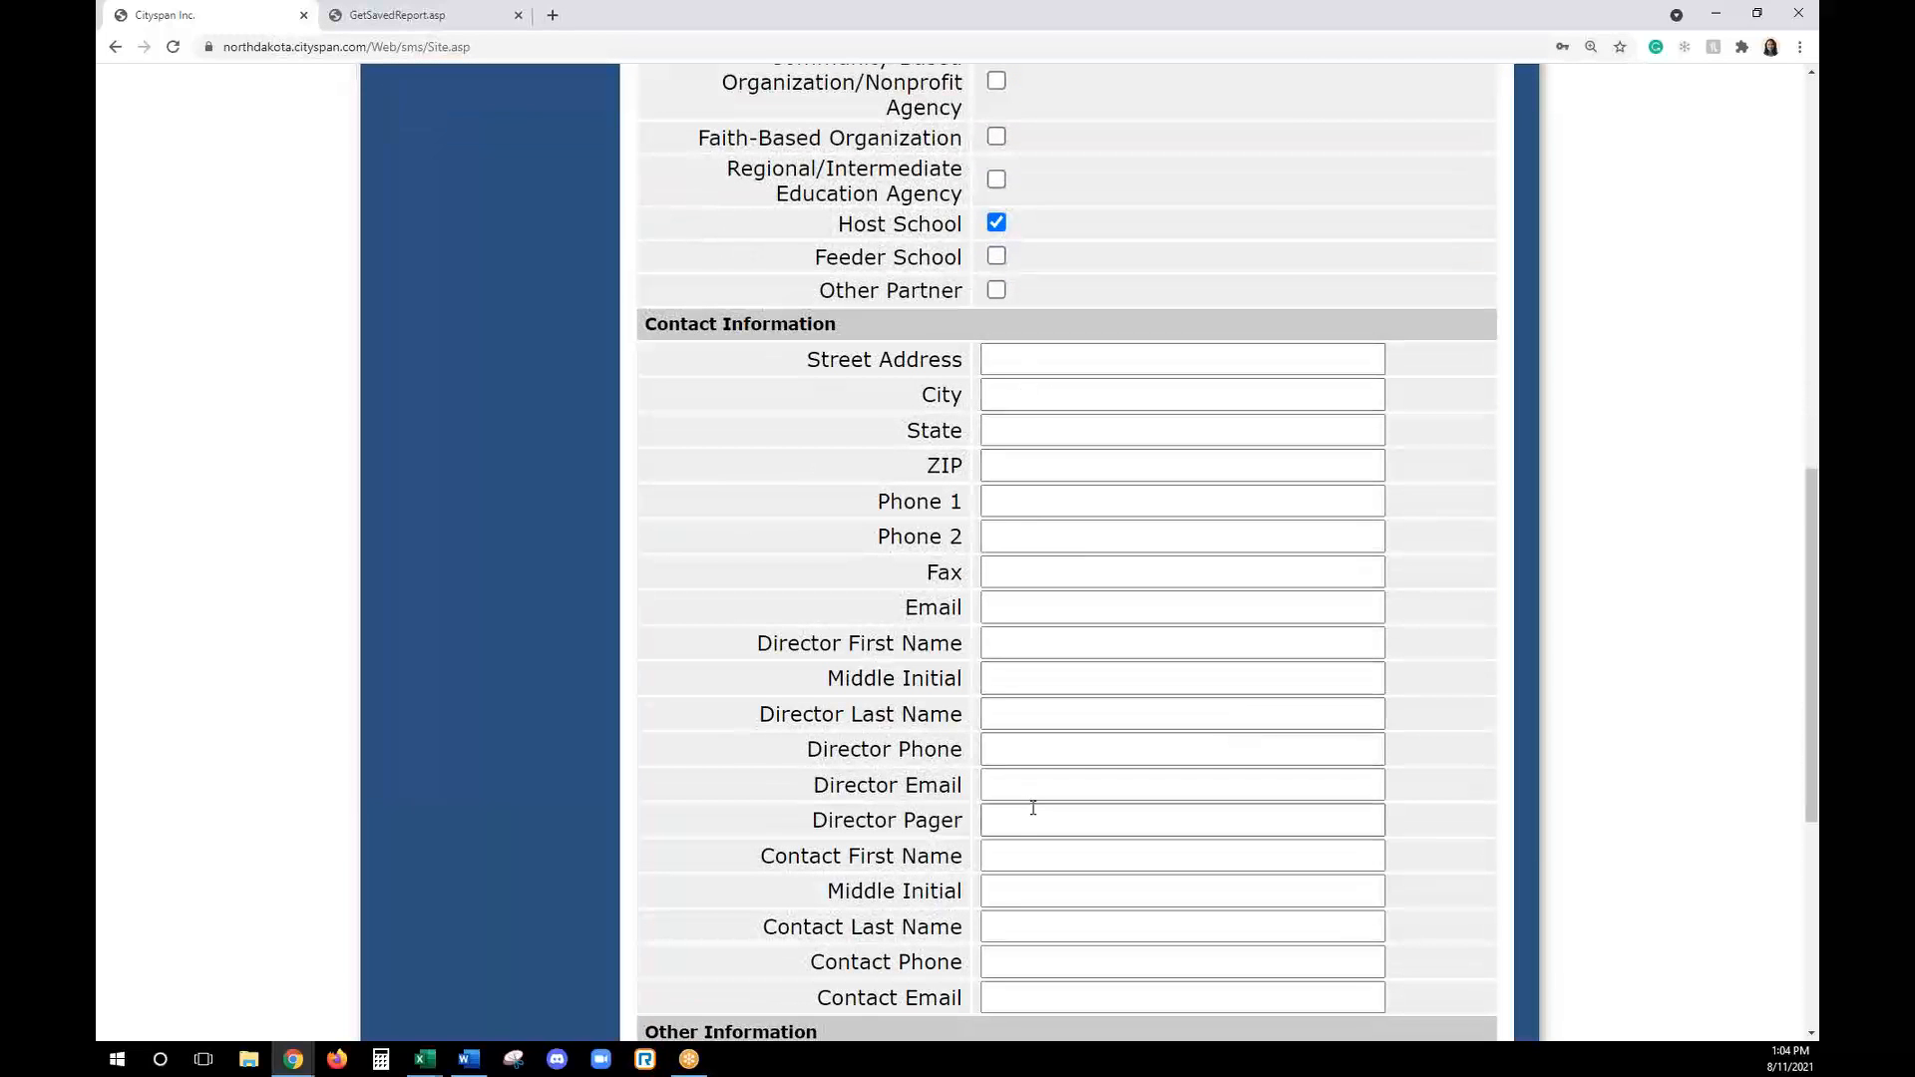
scroll(1032, 804, "down", 1)
scroll(1032, 805, "down", 4)
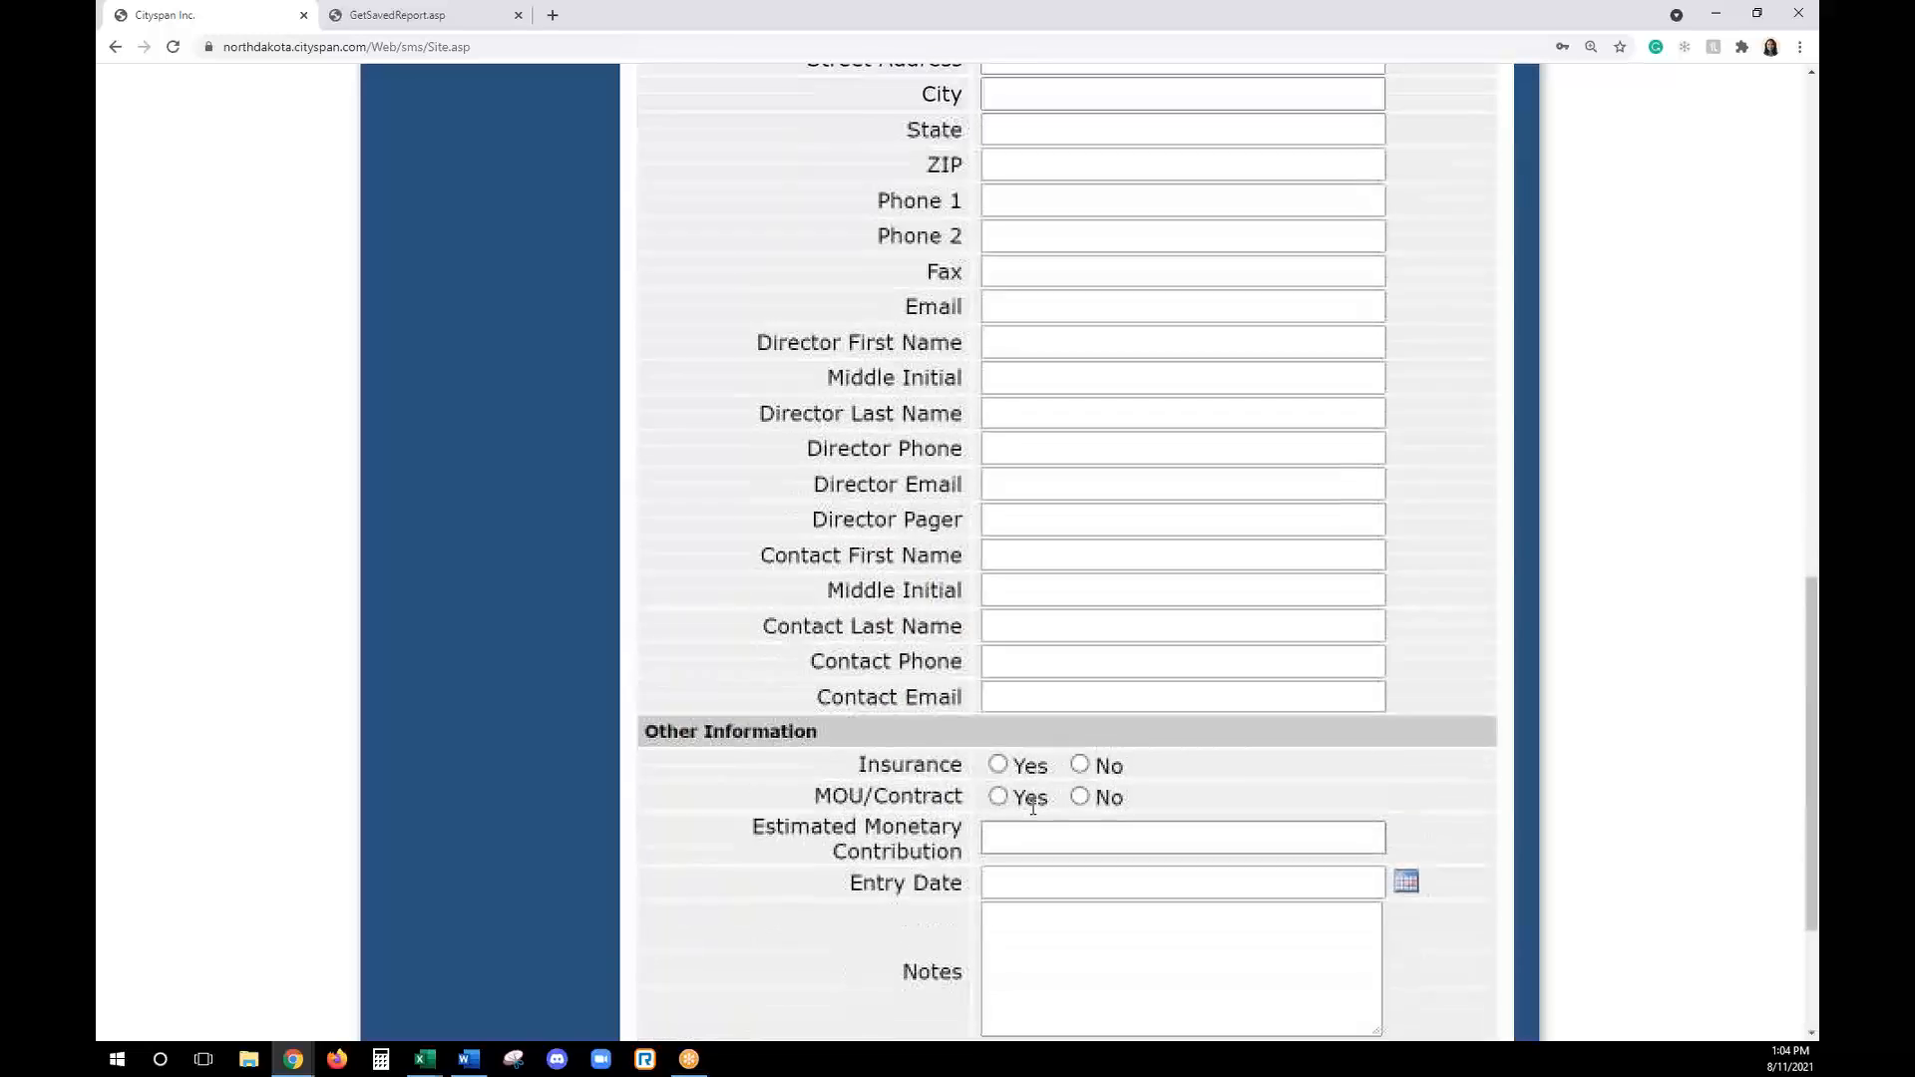
scroll(1033, 806, "up", 14)
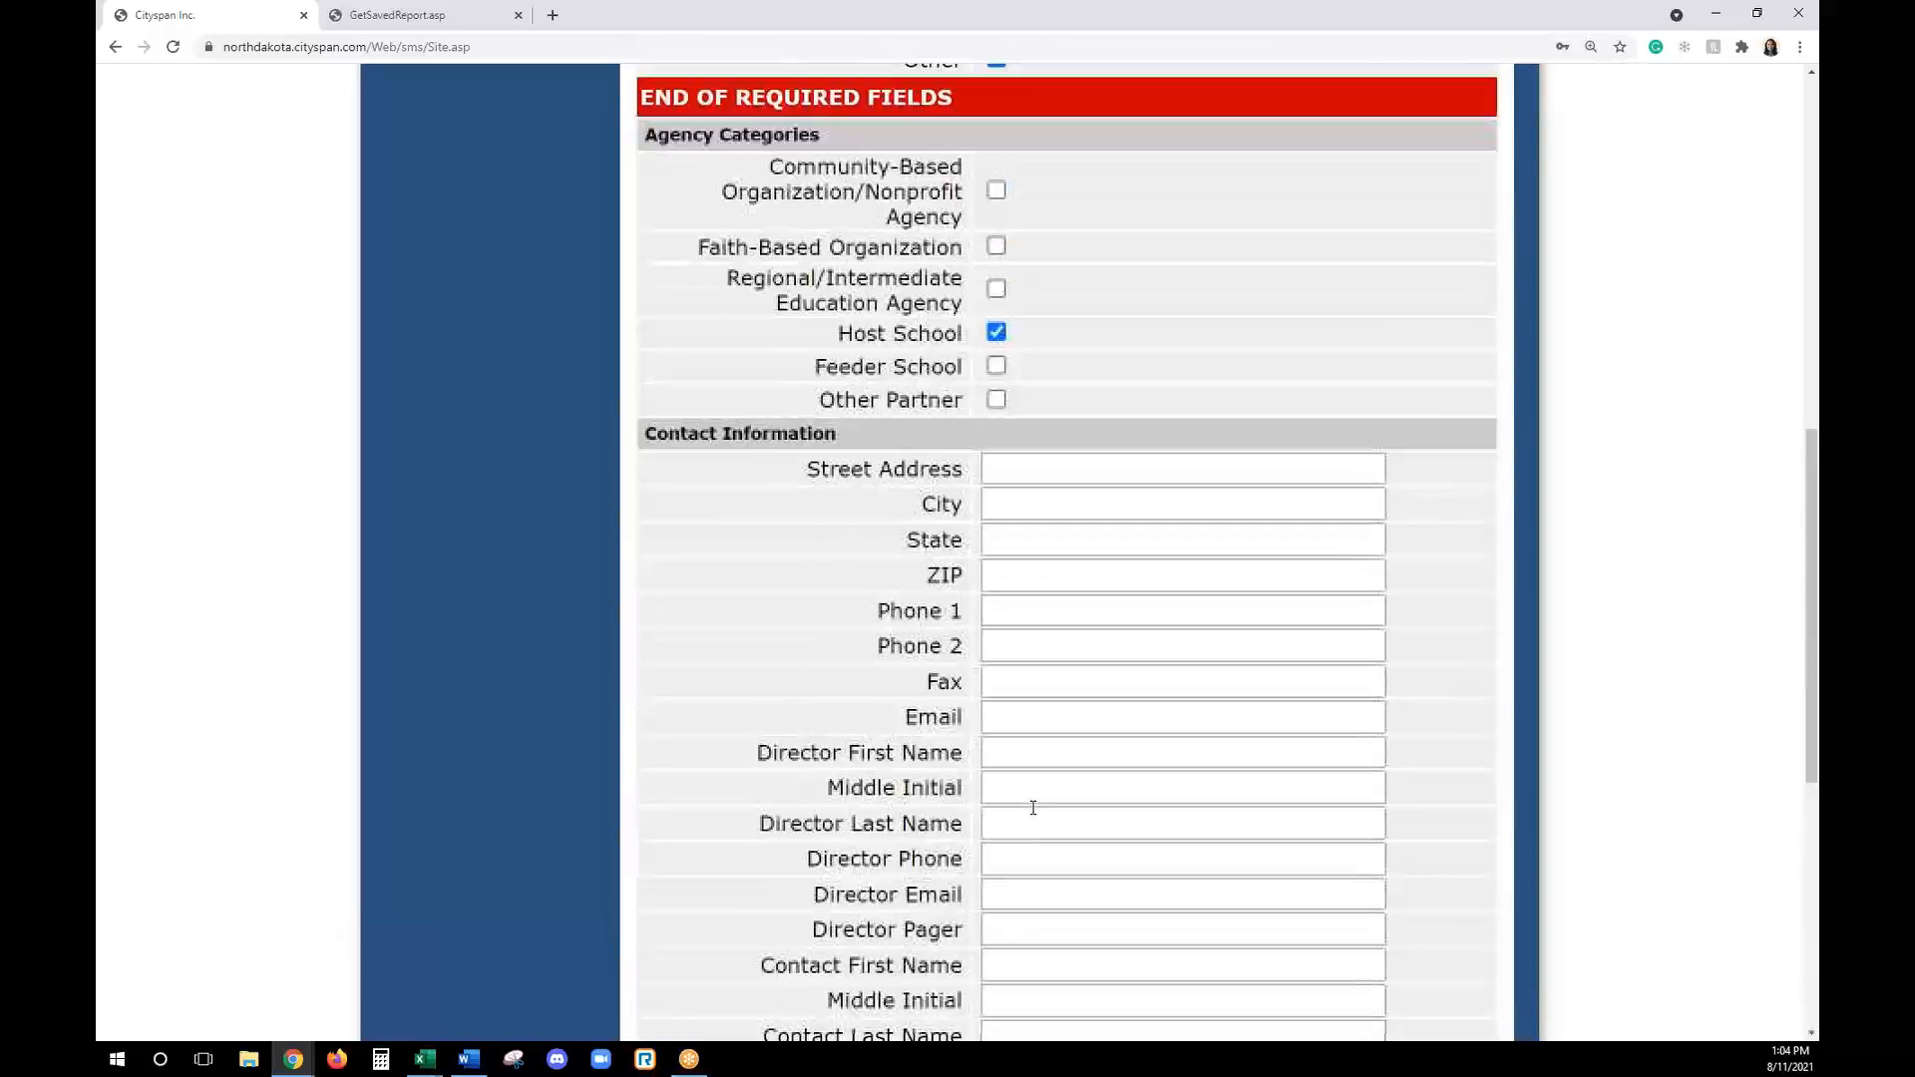
scroll(1031, 806, "up", 2)
scroll(1032, 806, "down", 1)
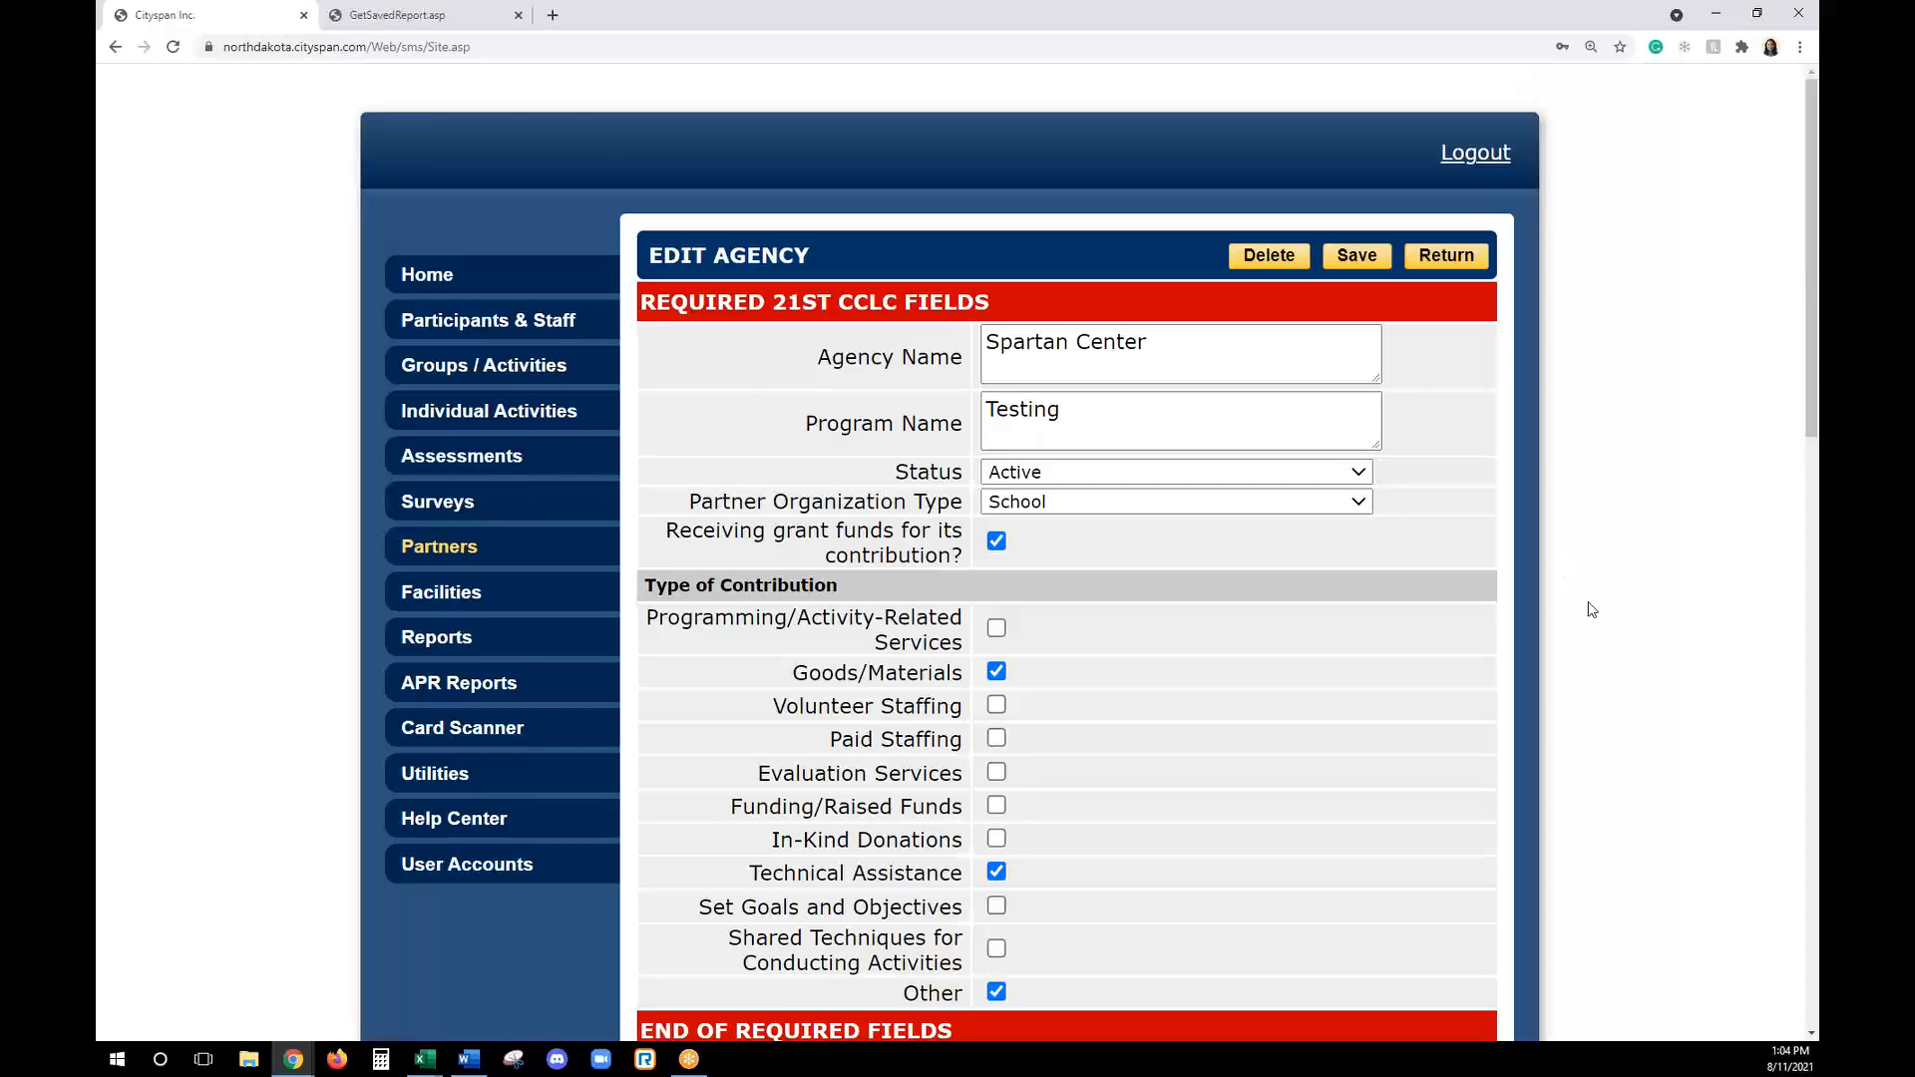
left_click(1453, 261)
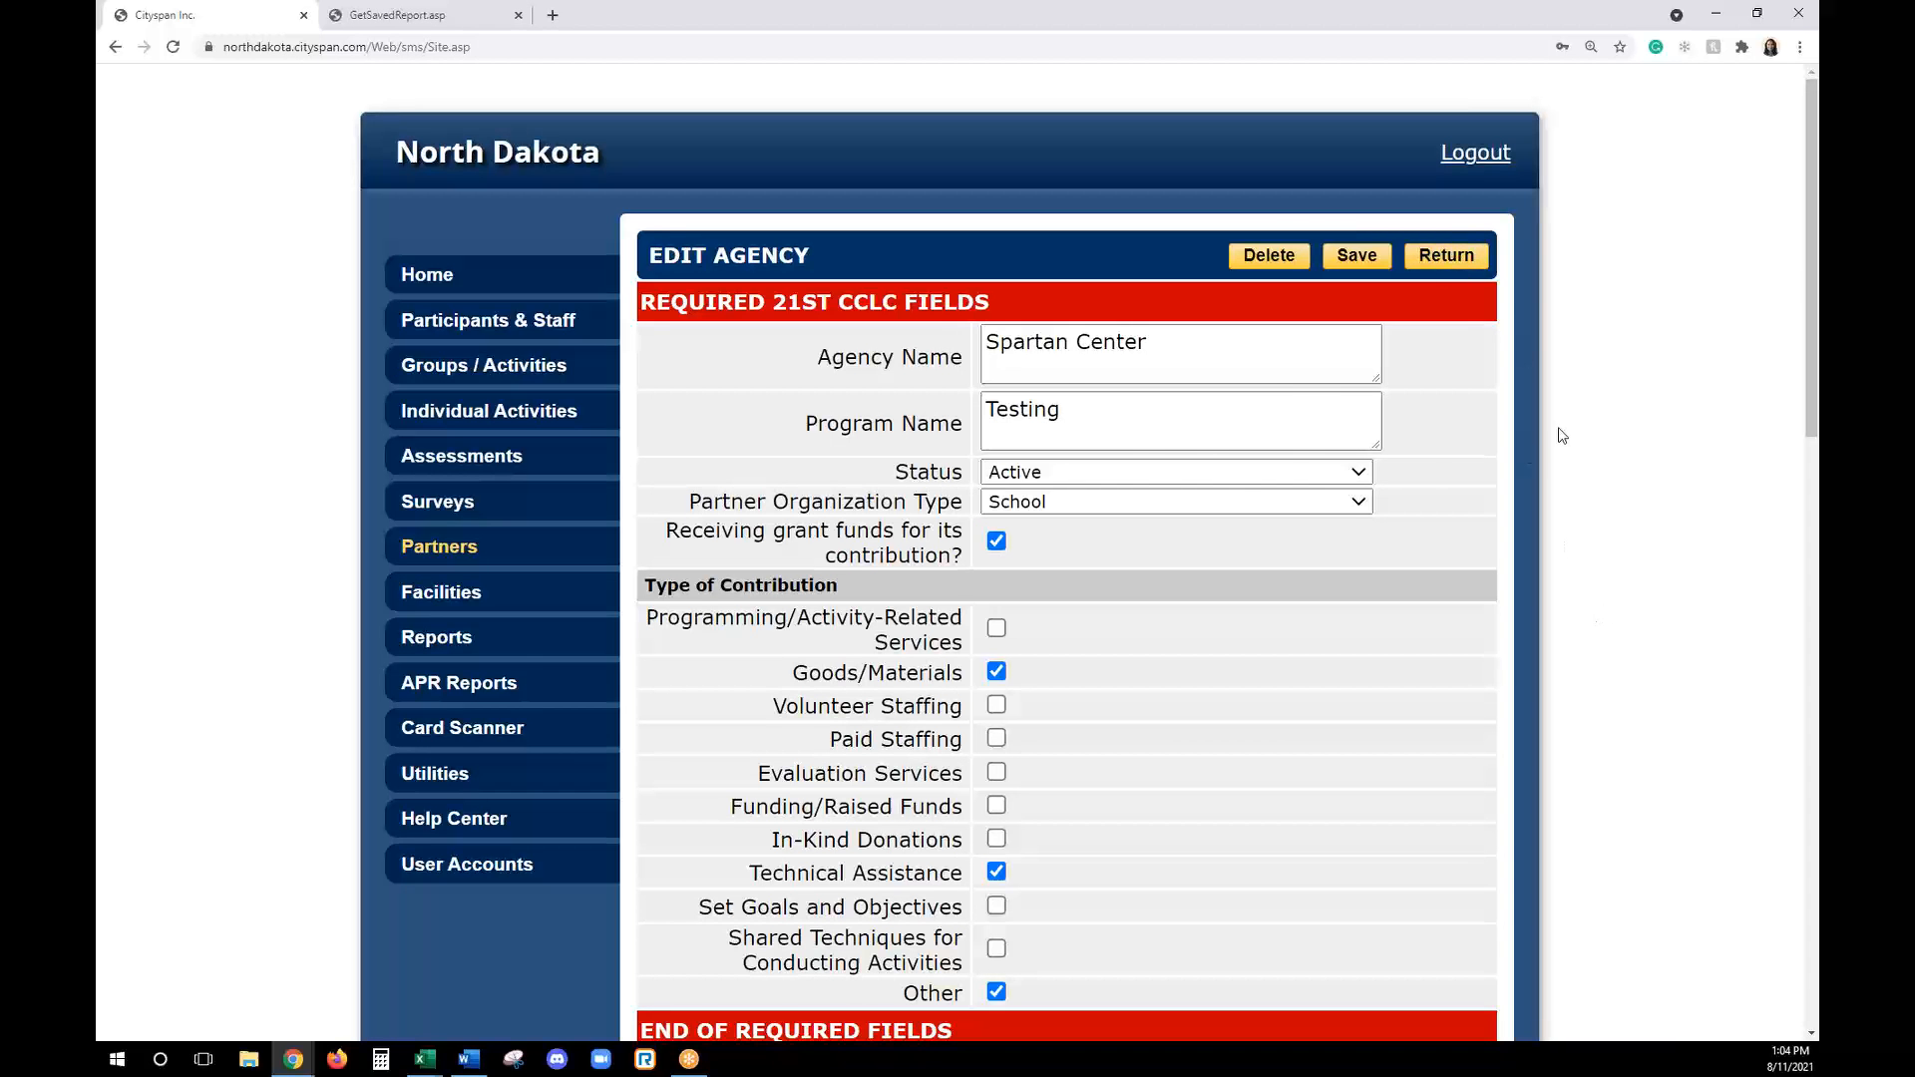
left_click(805, 407)
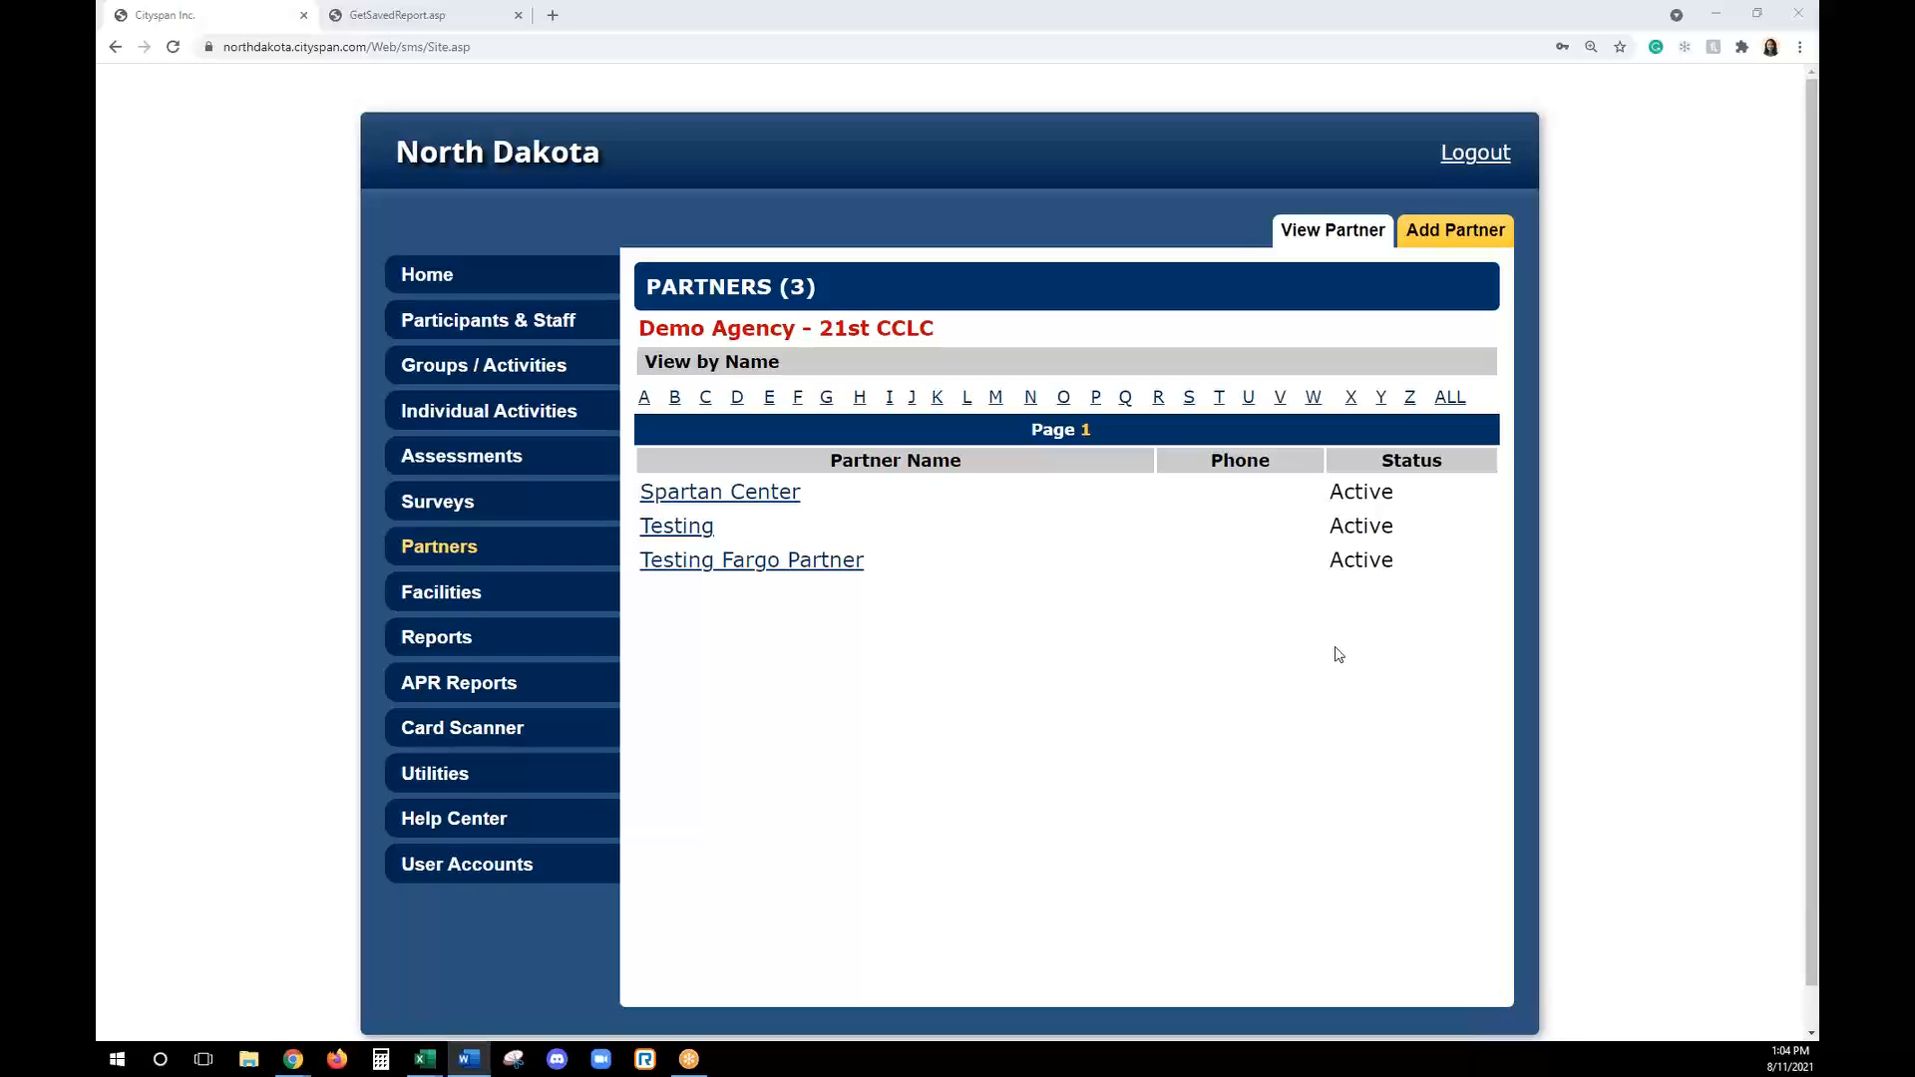
- Start a new facility location named "Homeroom @ Link"
left_click(561, 606)
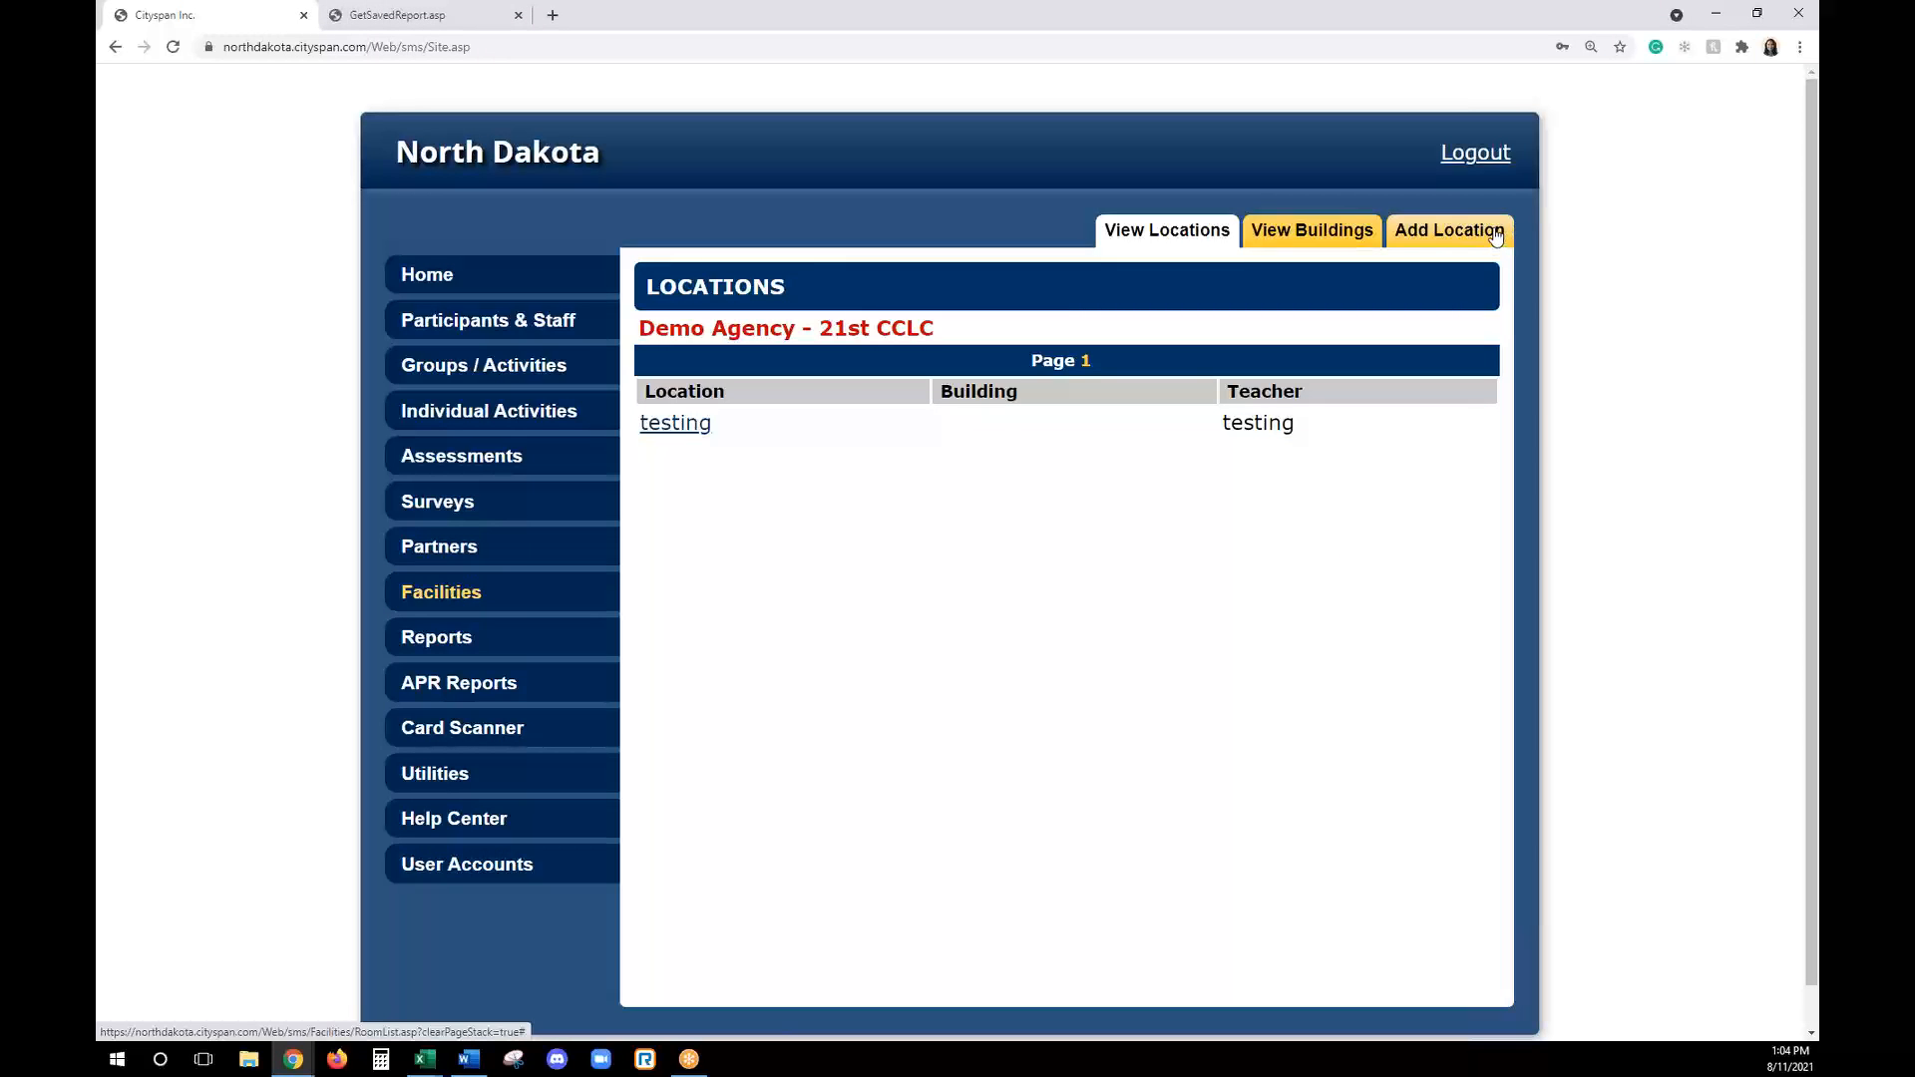
left_click(1446, 237)
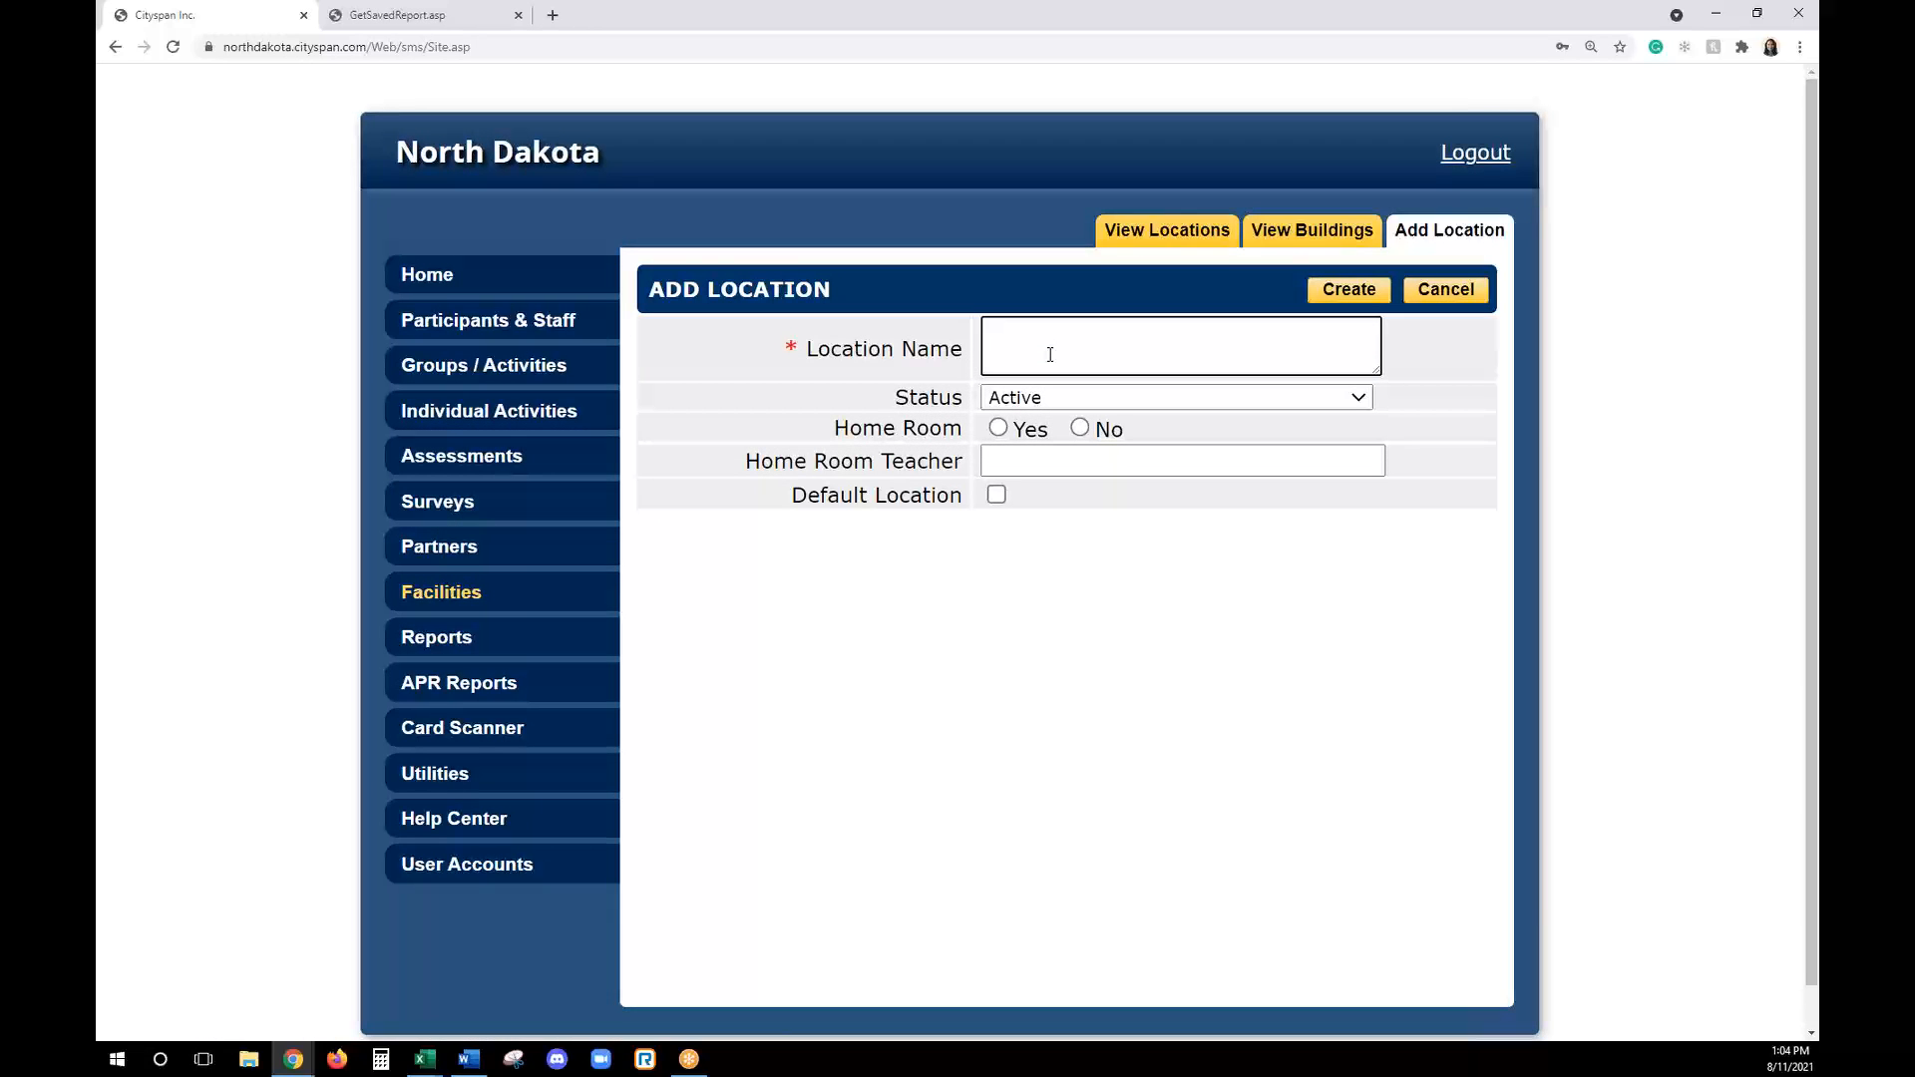
type("Homeroom")
type(" @ Lincol")
key("BackSpace")
key("BackSpace")
type("k")
- Mark the location as a home room with teacher "Testing", make it the default location, create it and return to the locations list
left_click(1043, 420)
left_click(1028, 460)
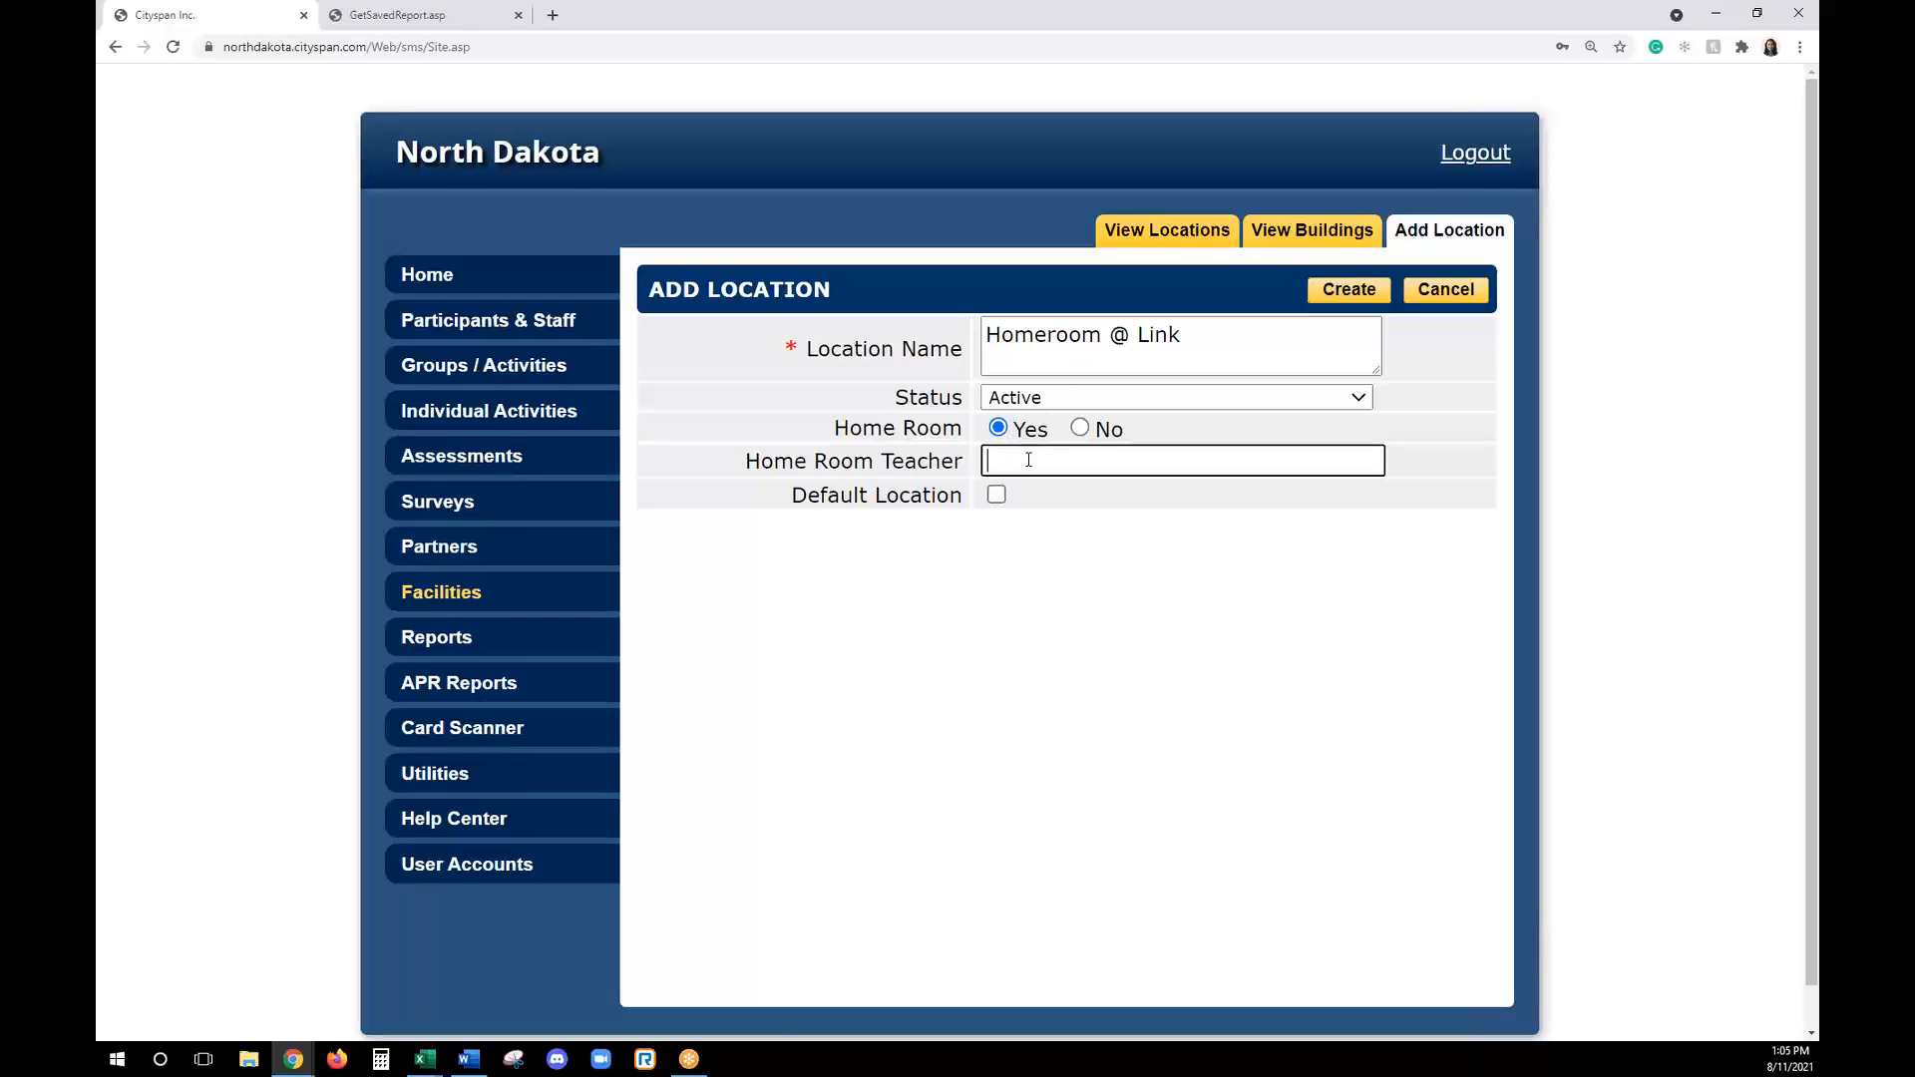
type("Testing")
left_click(996, 494)
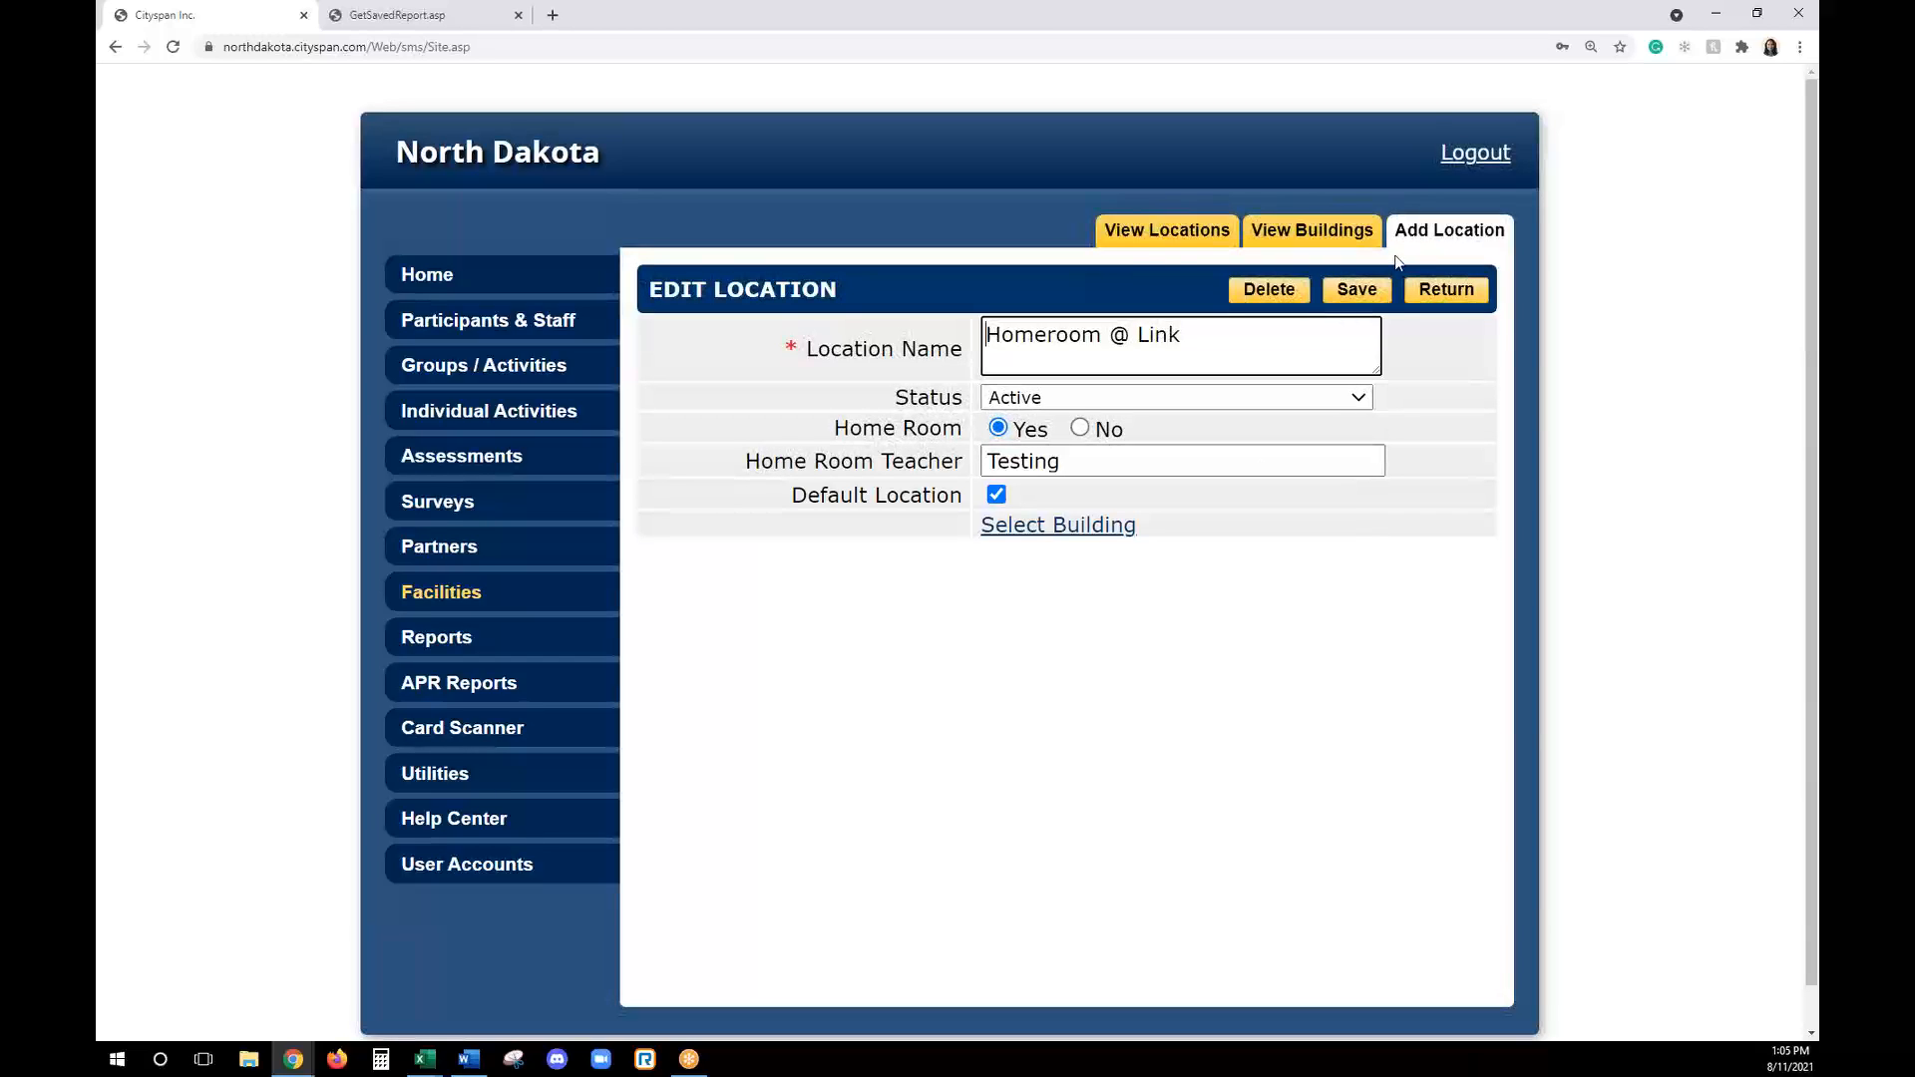
left_click(1146, 239)
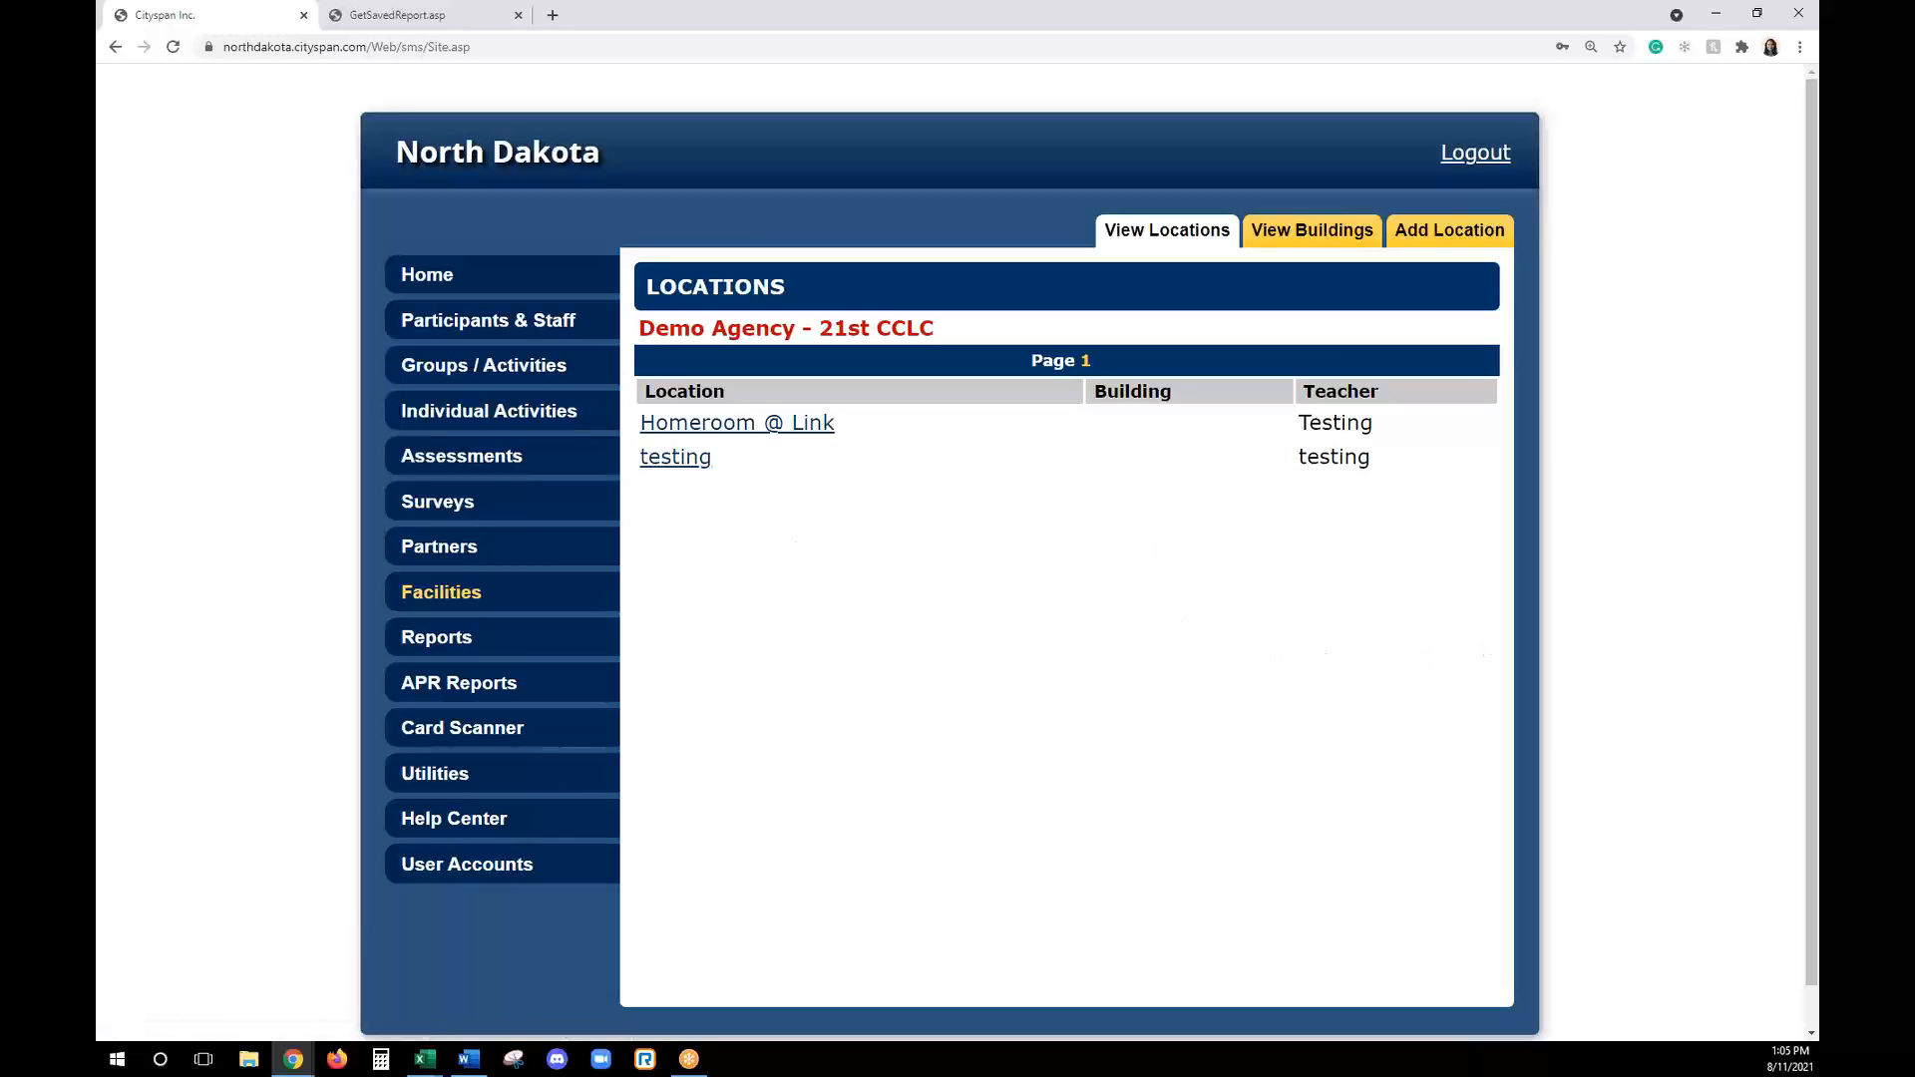
key("alt+Tab")
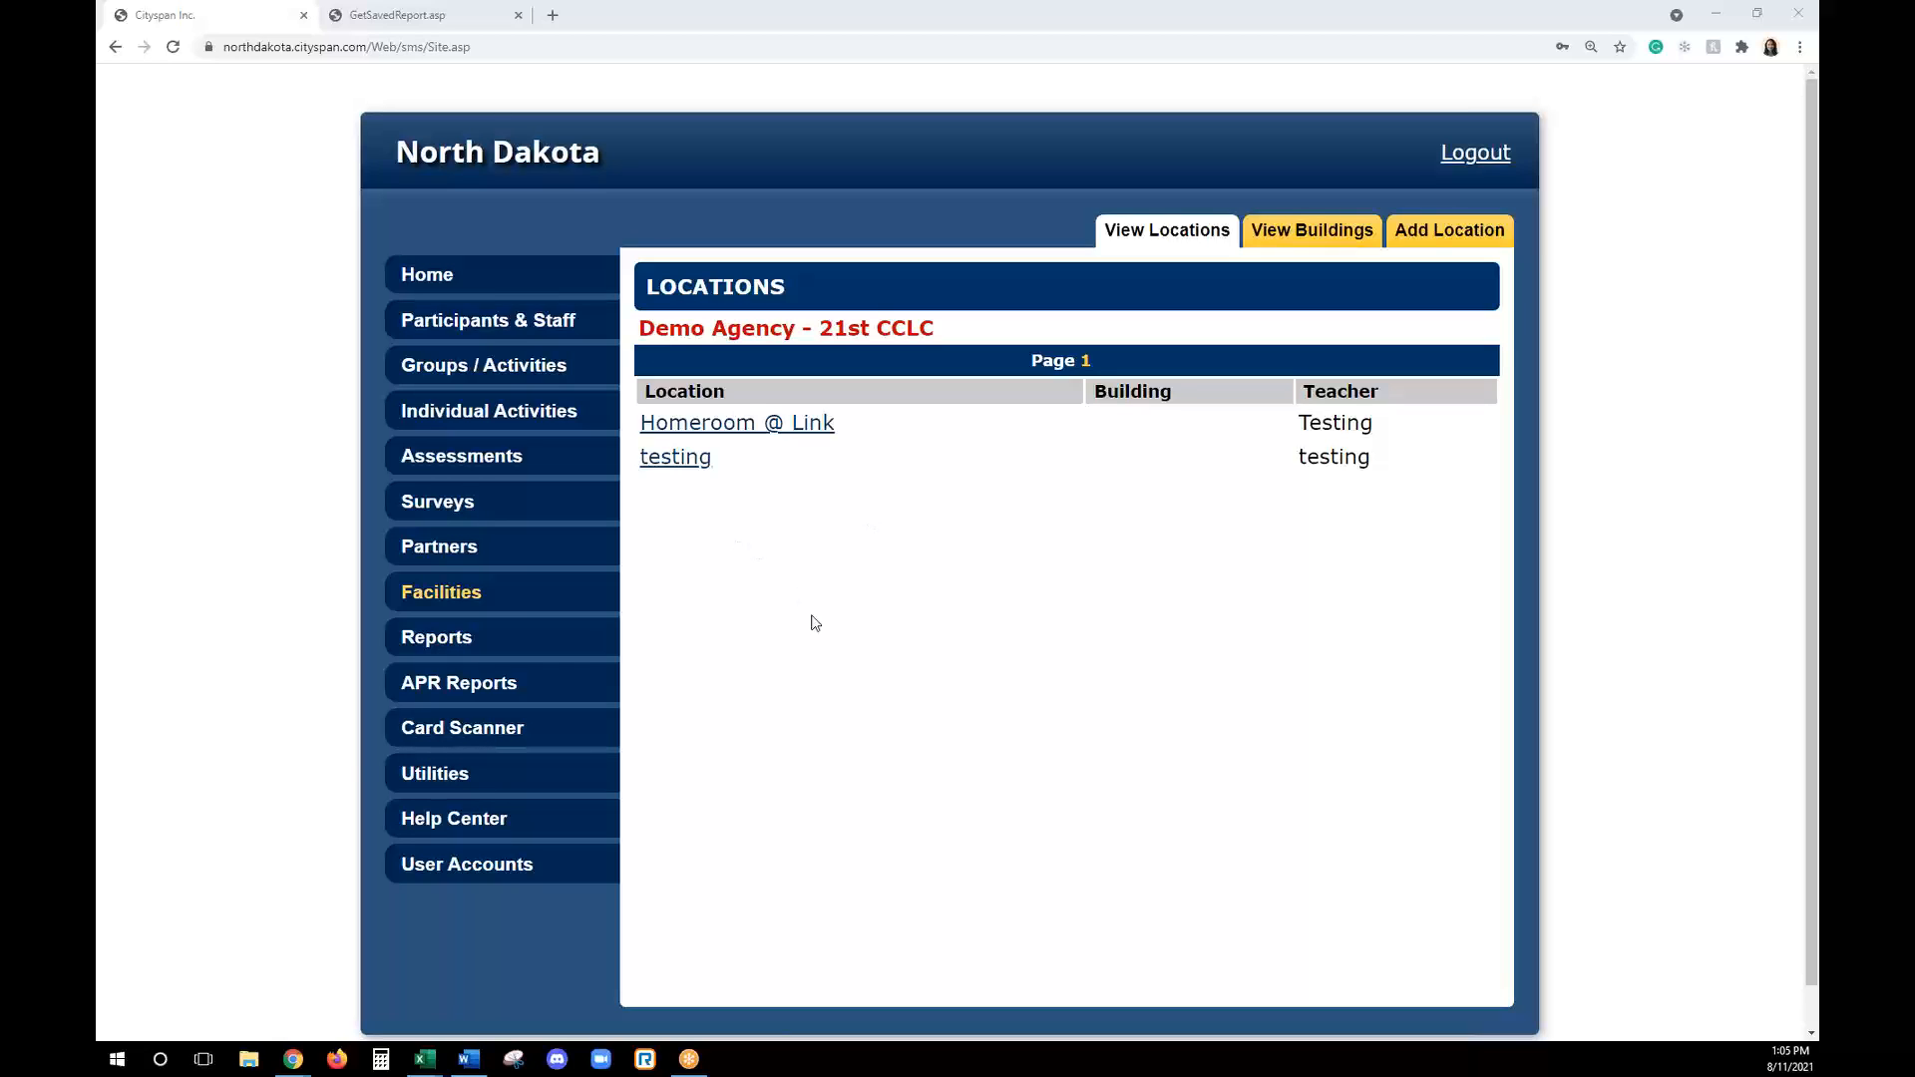
- Open the service term settings in the utilities and enter 6/1/21 as the begin date
left_click(506, 777)
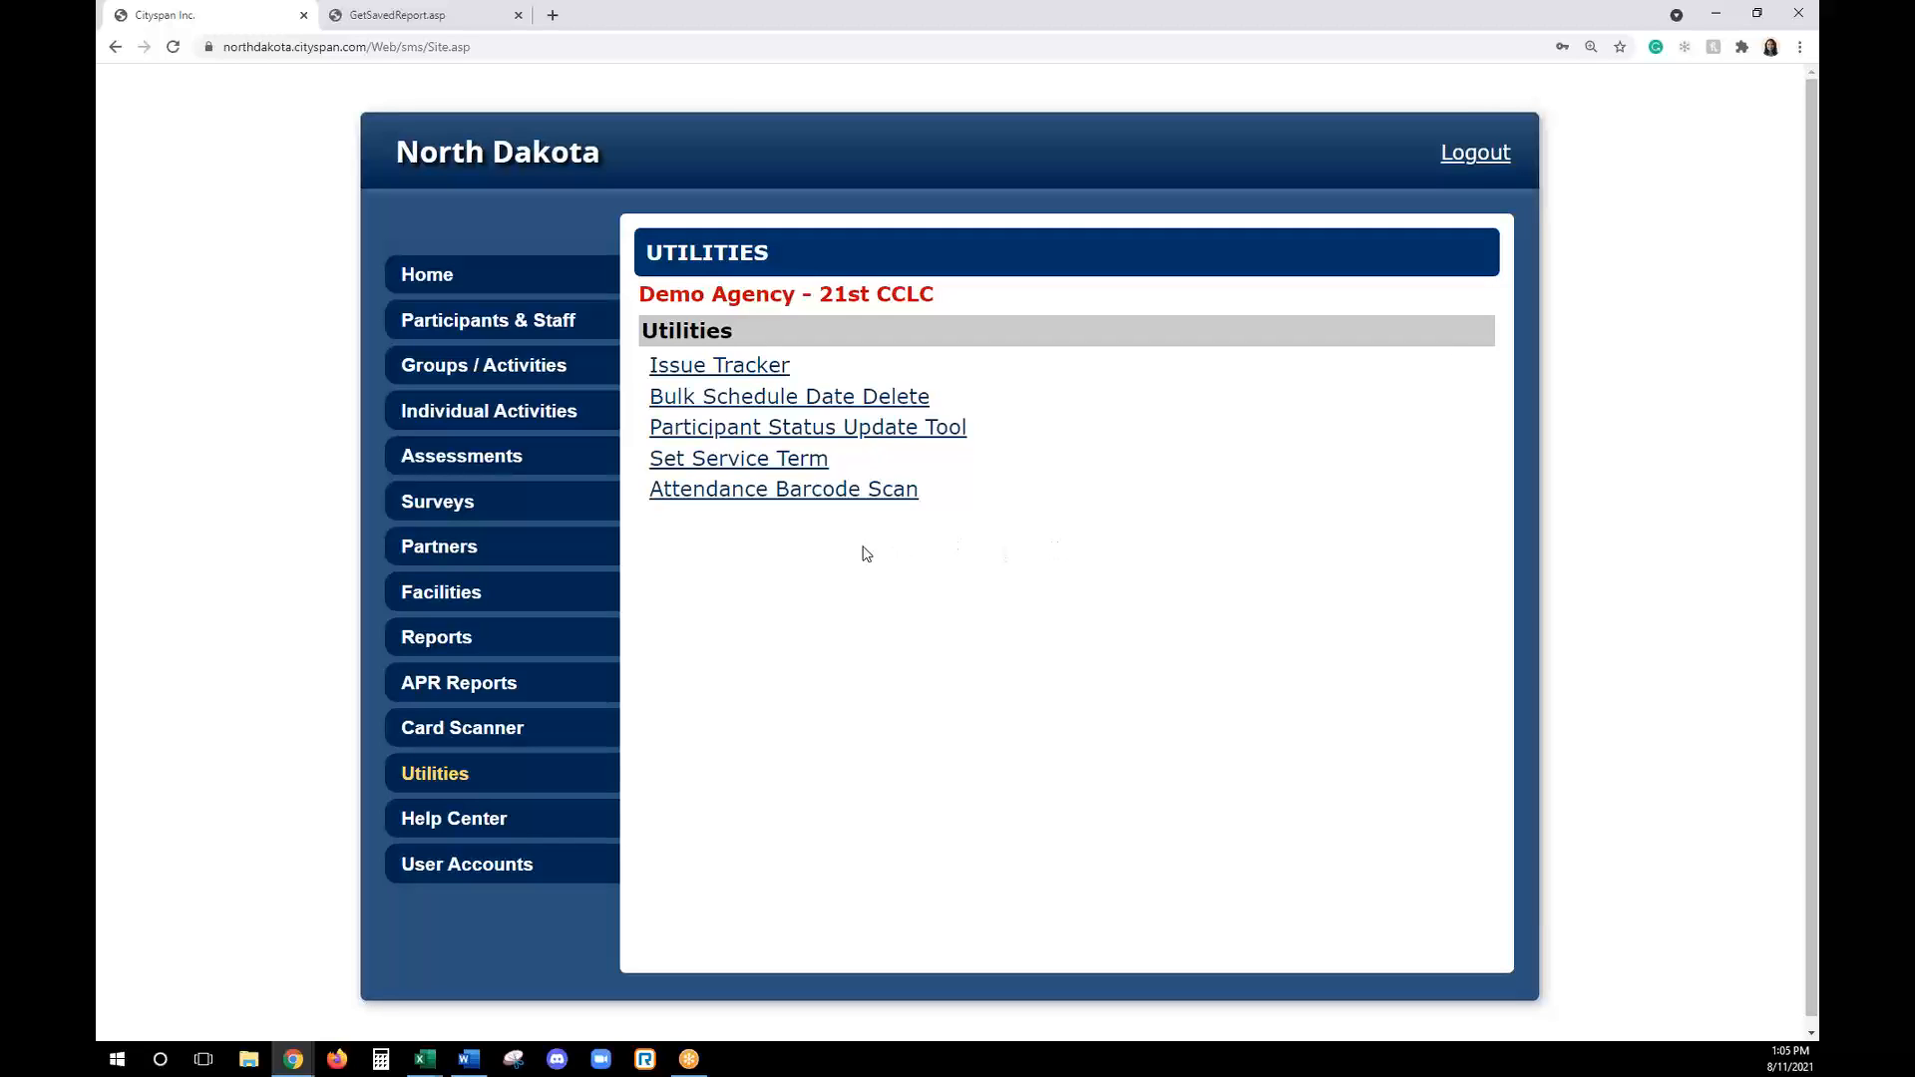
left_click(731, 471)
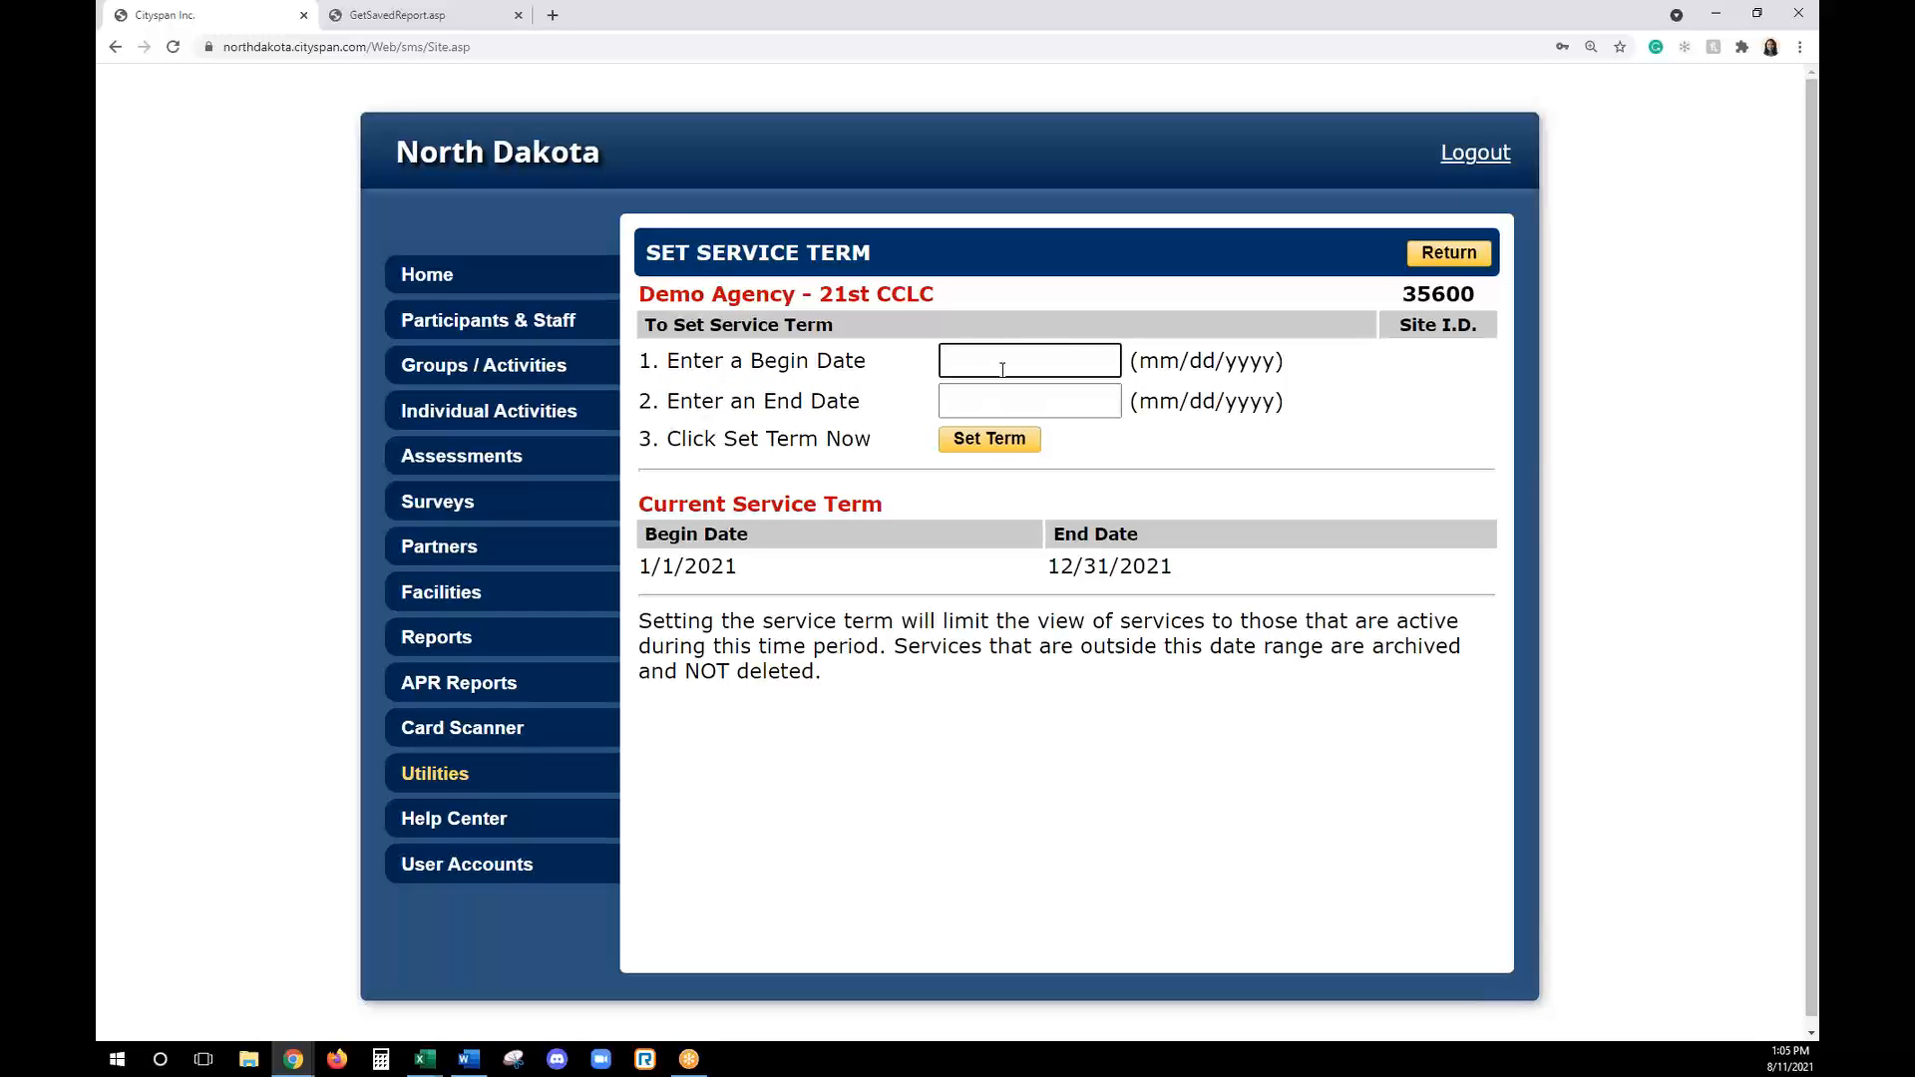
type("6/1/")
type("30")
key("Tab")
left_click(1018, 354)
key("BackSpace")
key("BackSpace")
type("21")
- Enter 12/31/21 as the service term's end date, apply the term and check the group activities list
left_click(1068, 406)
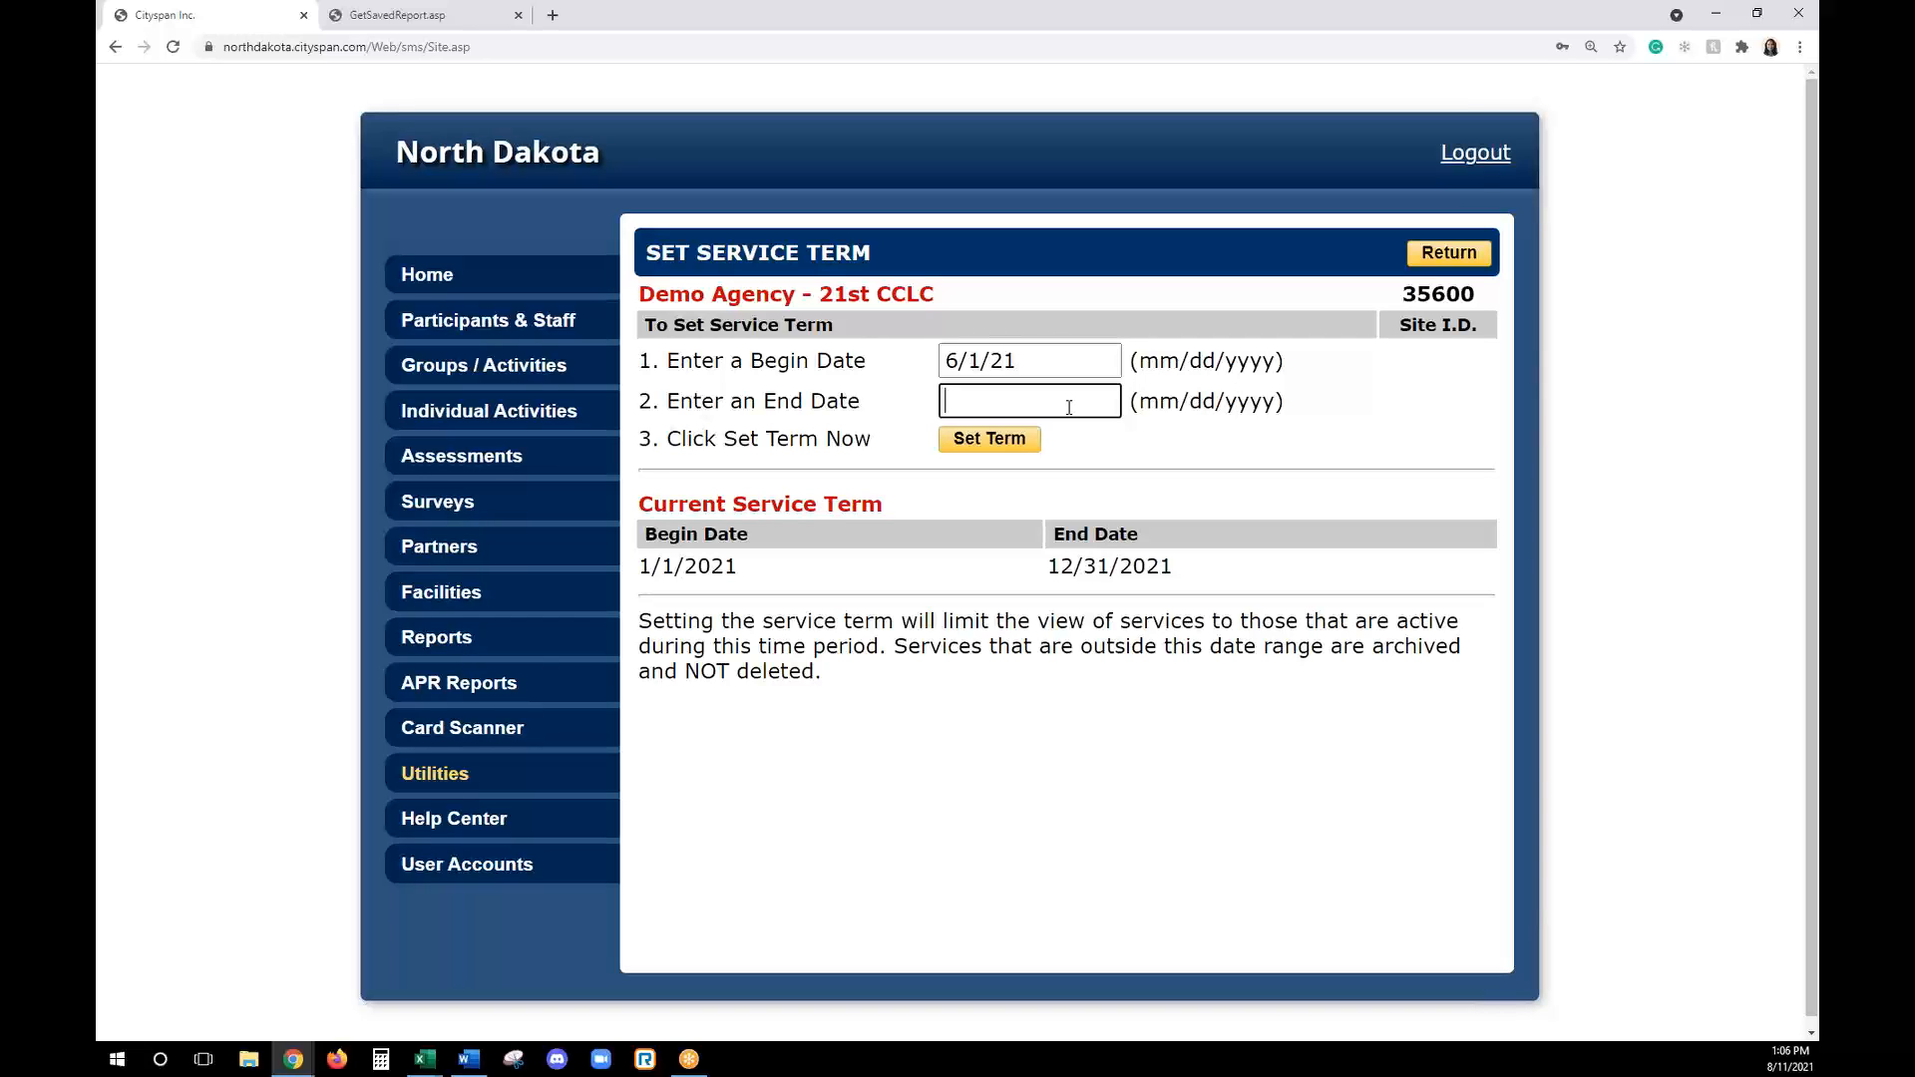
type("12/31/21")
left_click(1019, 439)
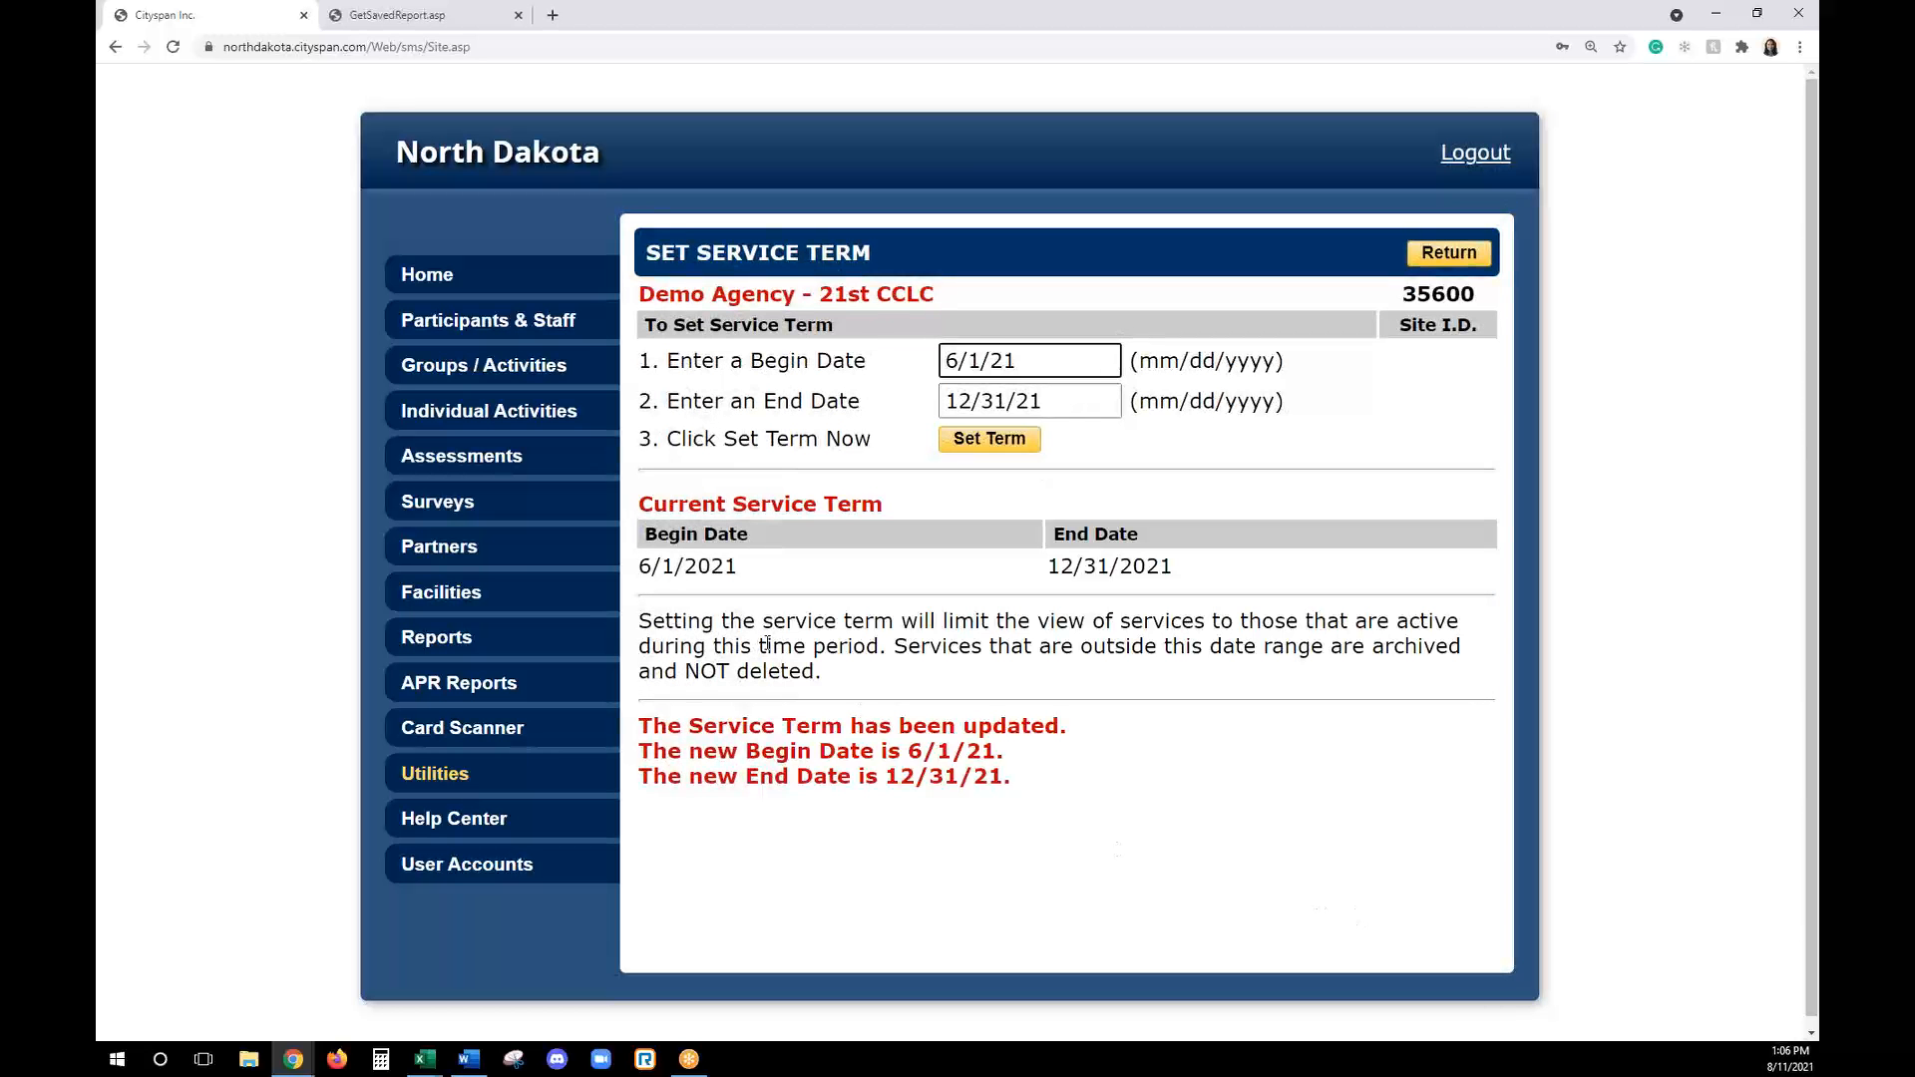
left_click(534, 369)
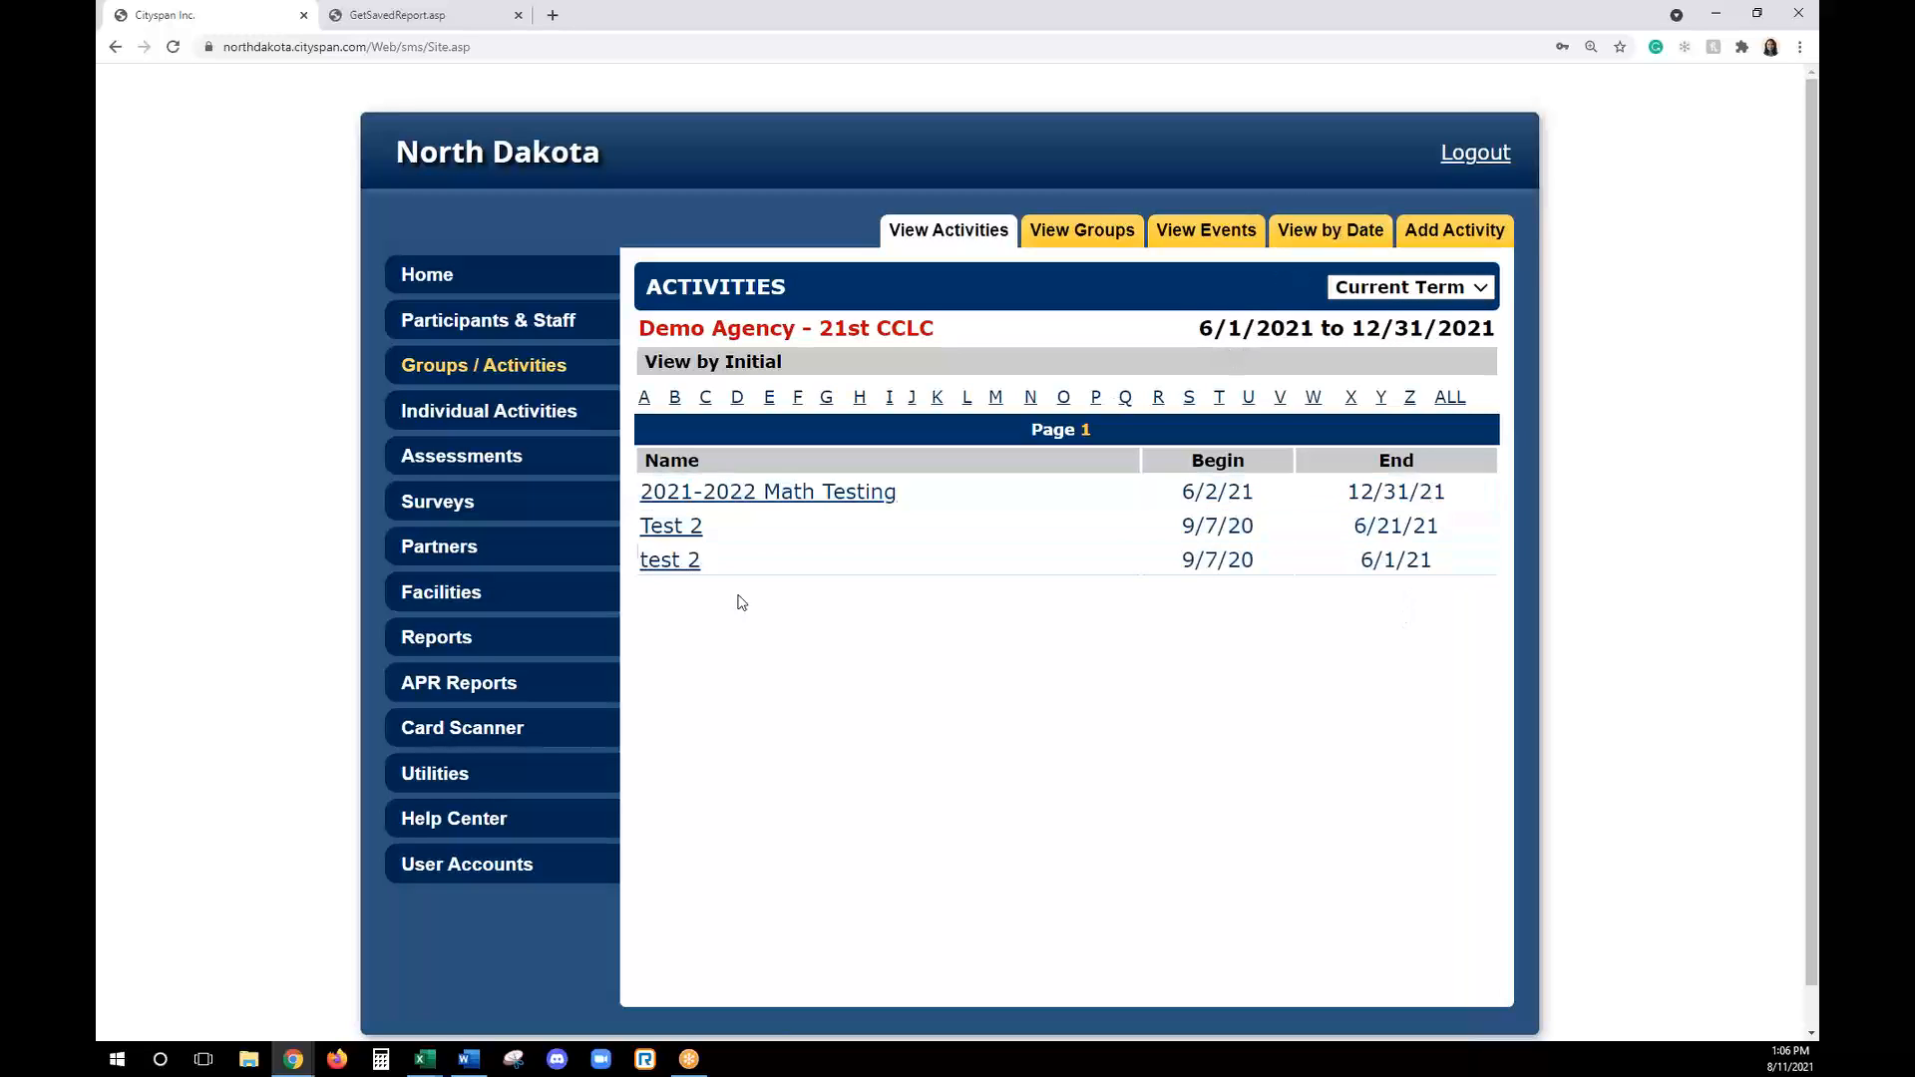
- Use Bulk Schedule Date Delete to find services scheduled on 12/31/21 and delete that date for 2021-2022 Math Testing
left_click(537, 763)
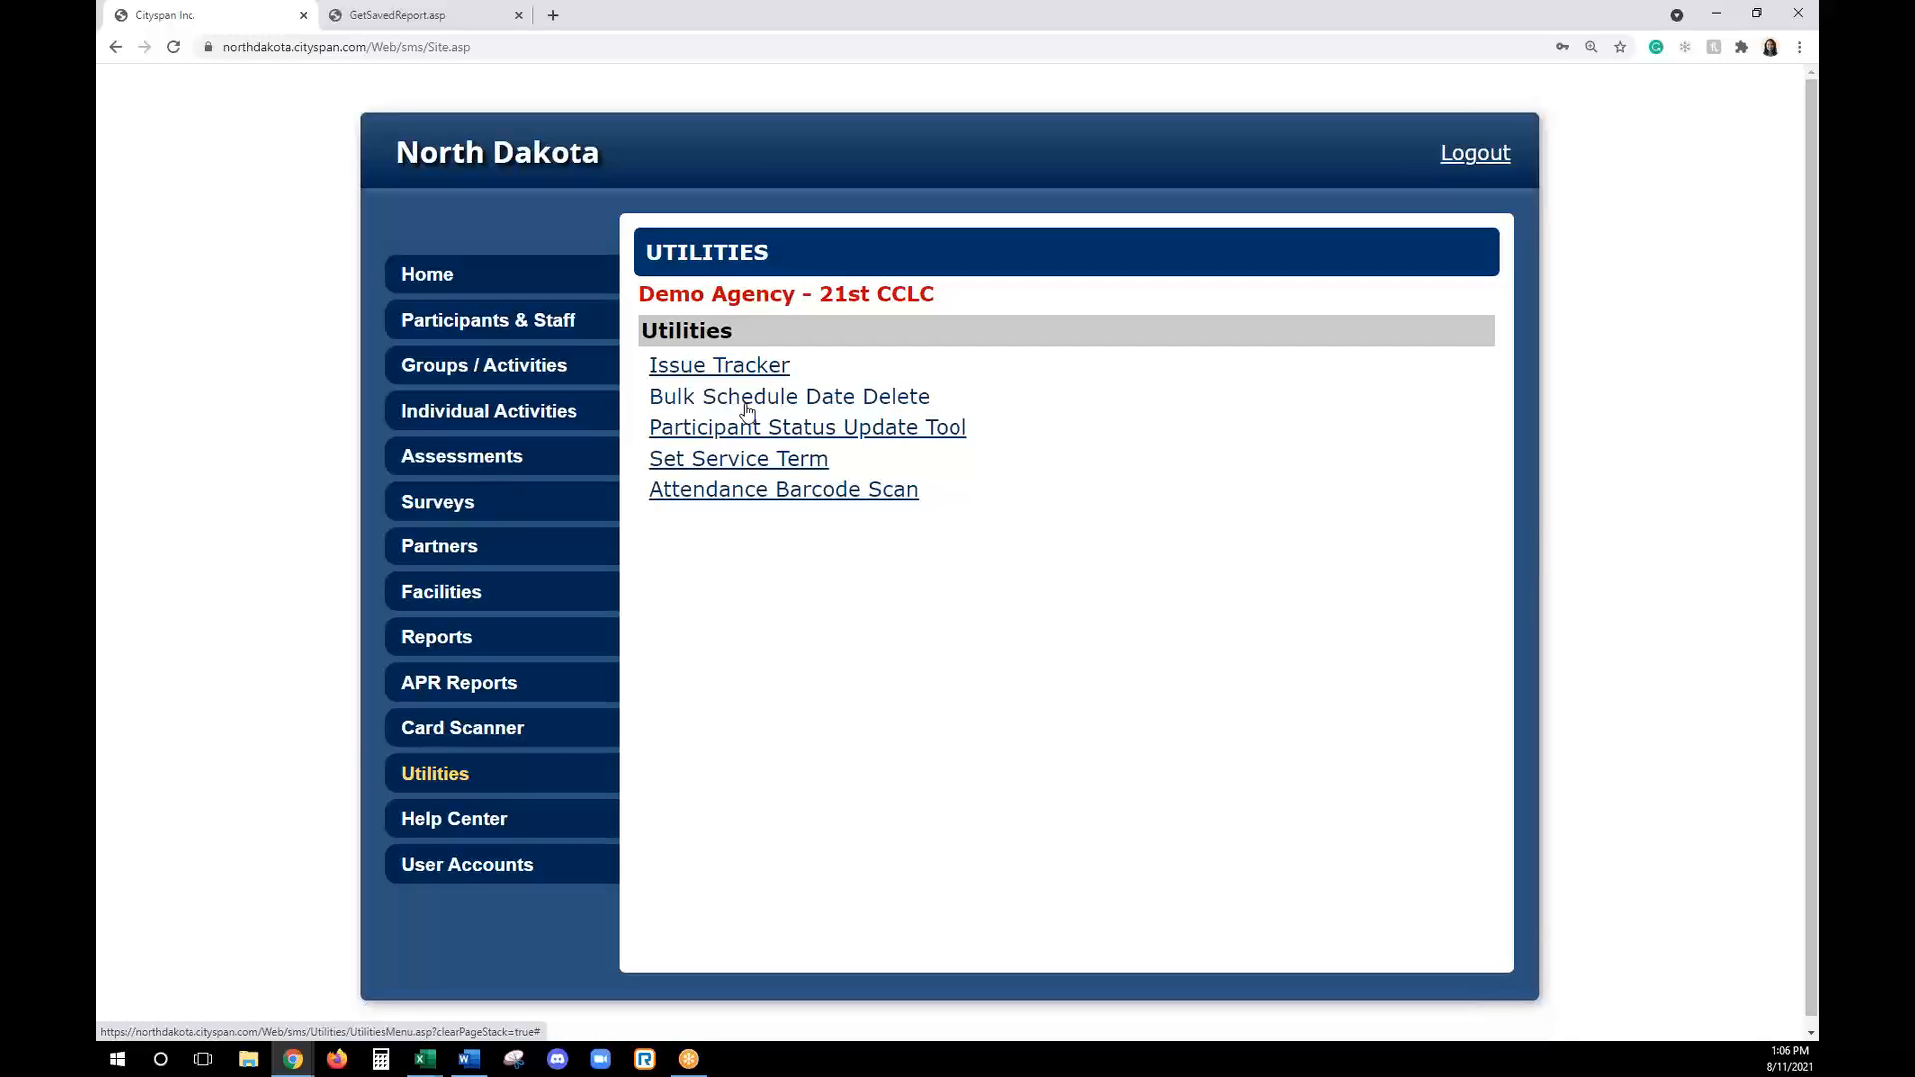
left_click(747, 399)
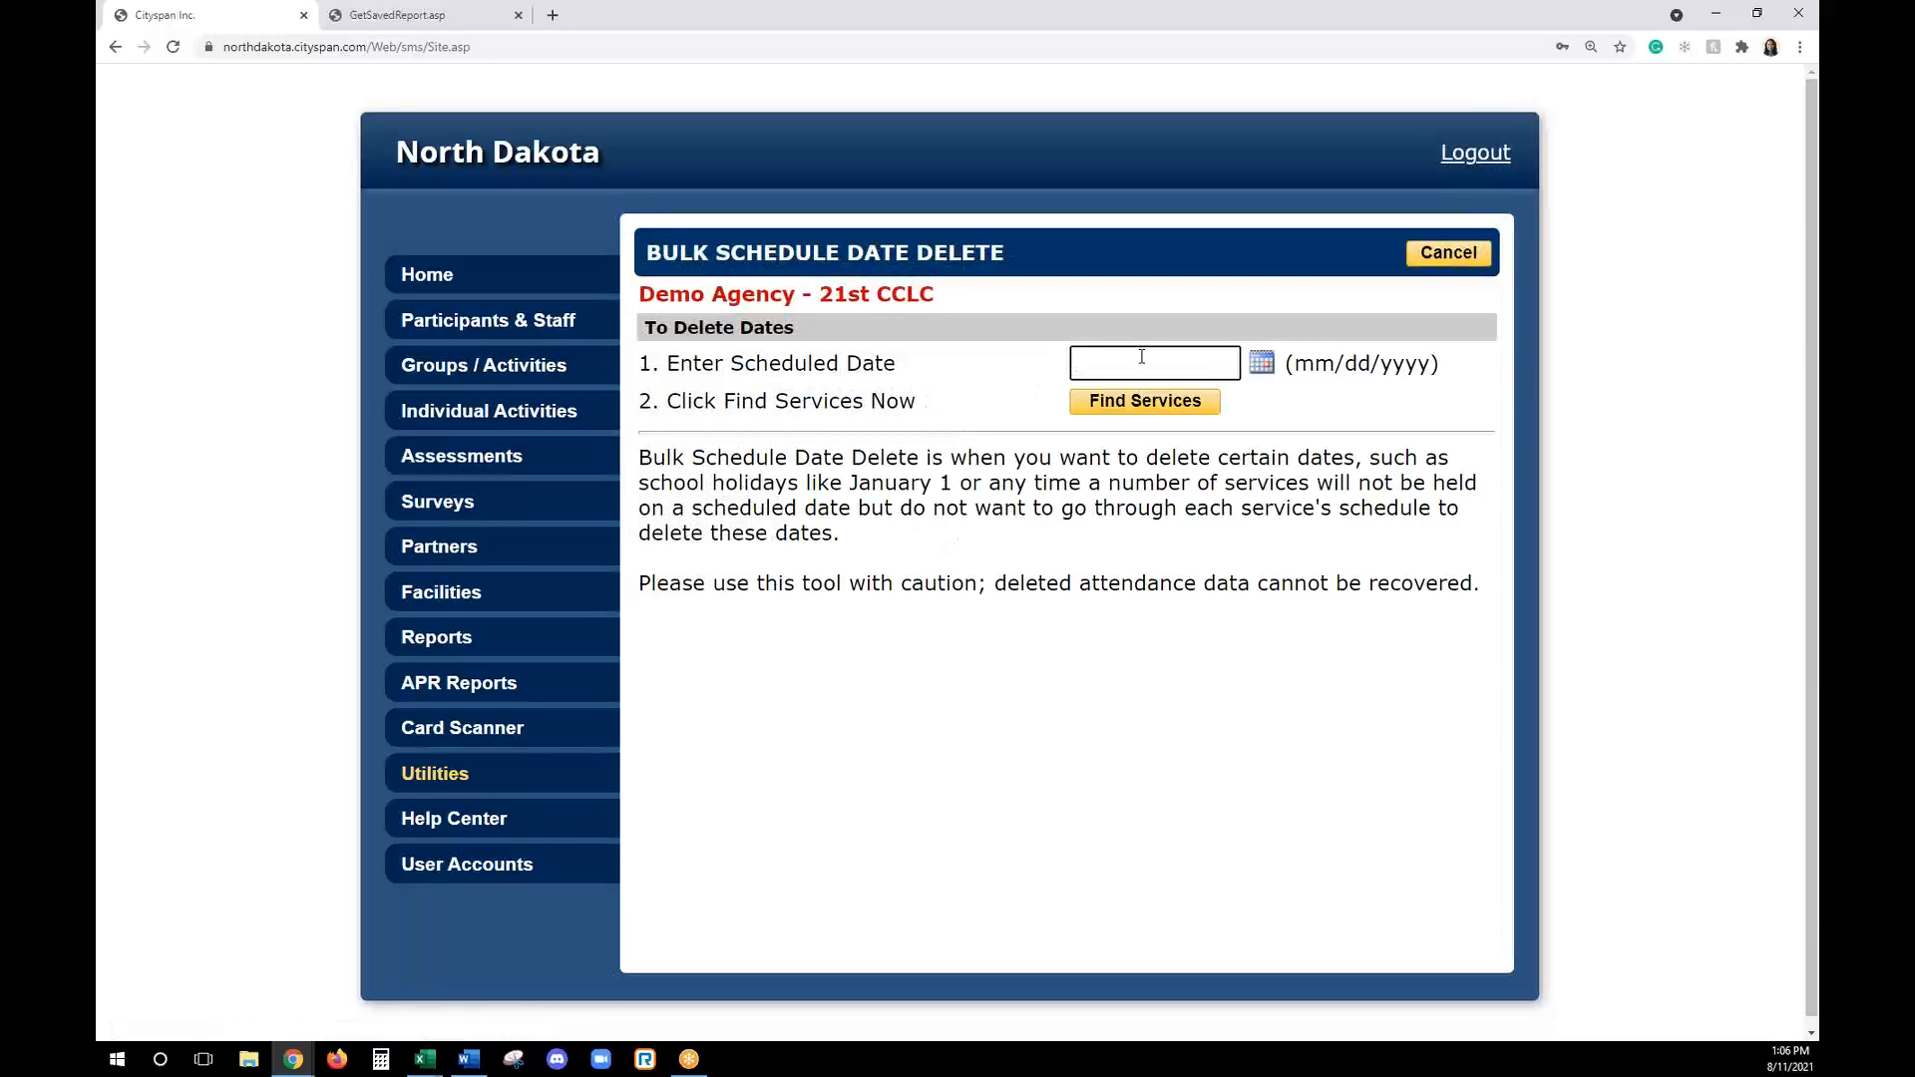
type("12/31/21")
left_click(1145, 401)
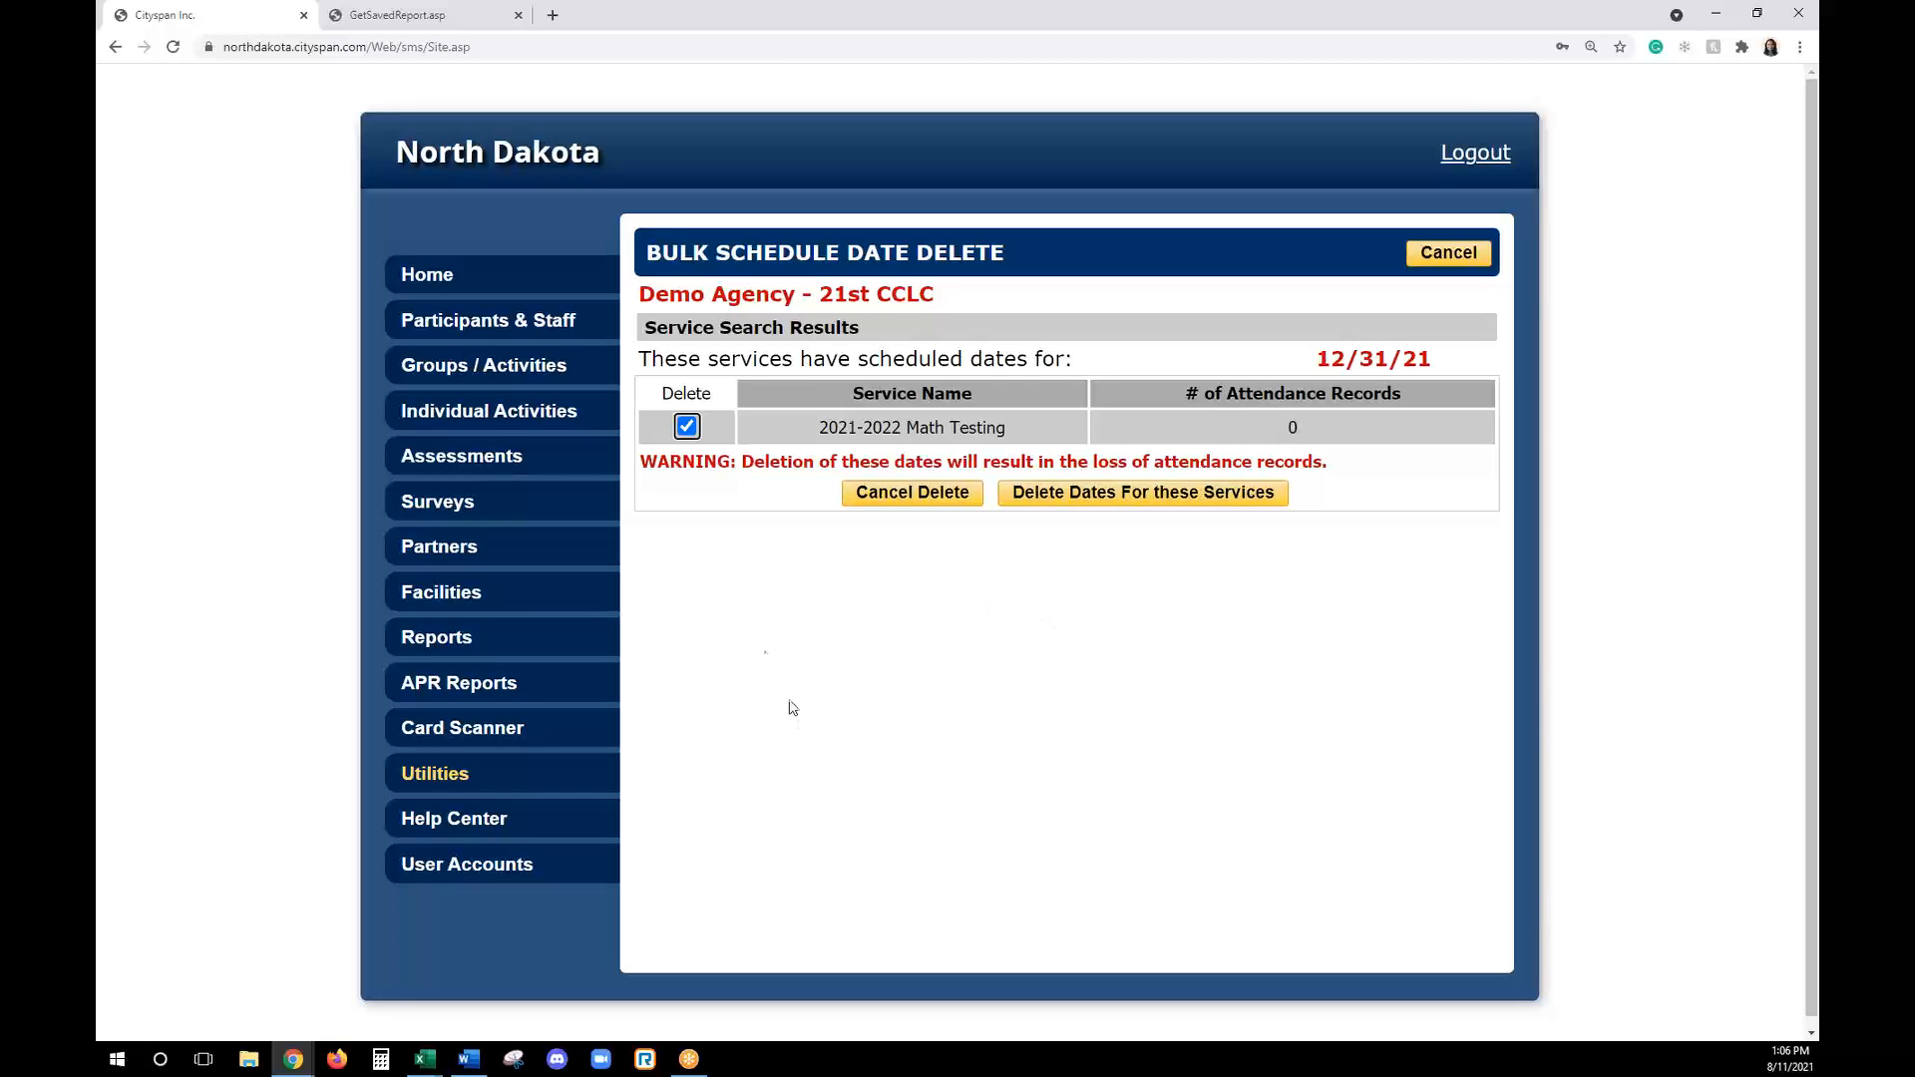
left_click(1130, 499)
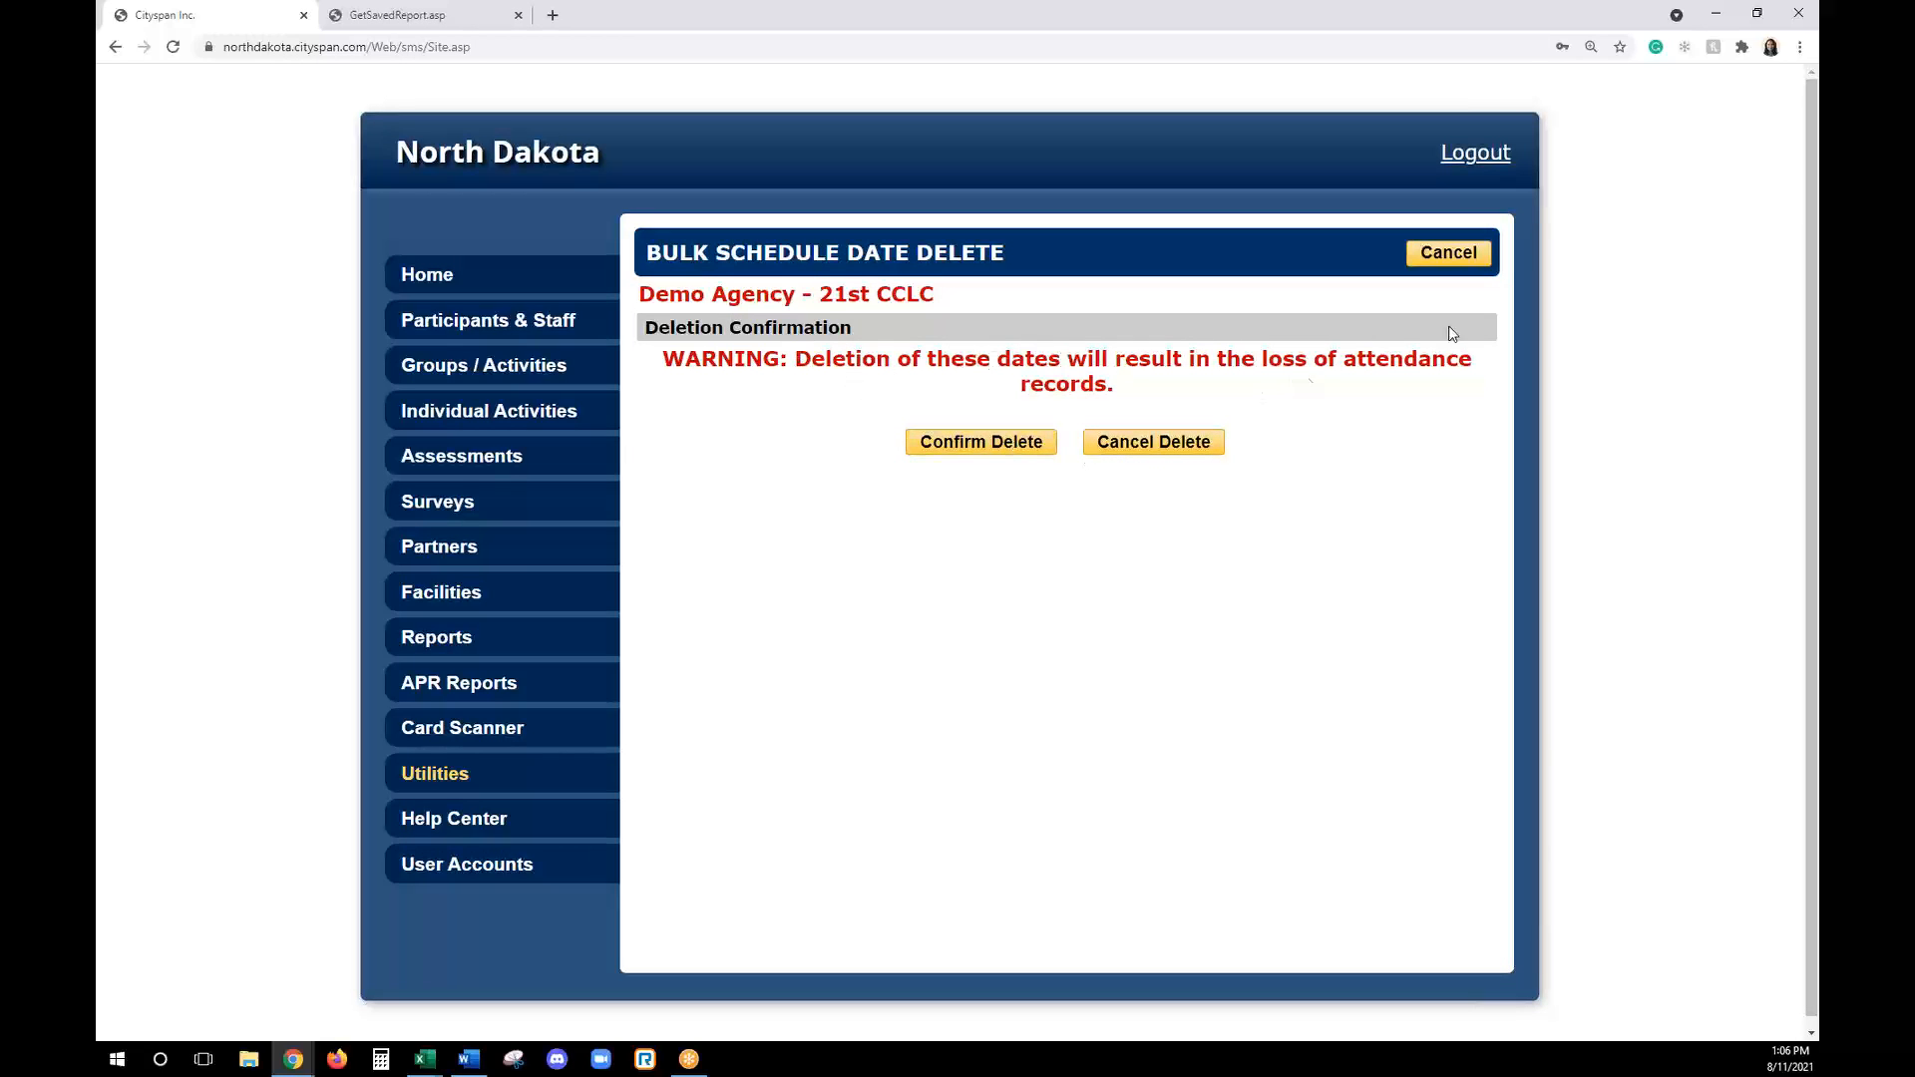
left_click(973, 440)
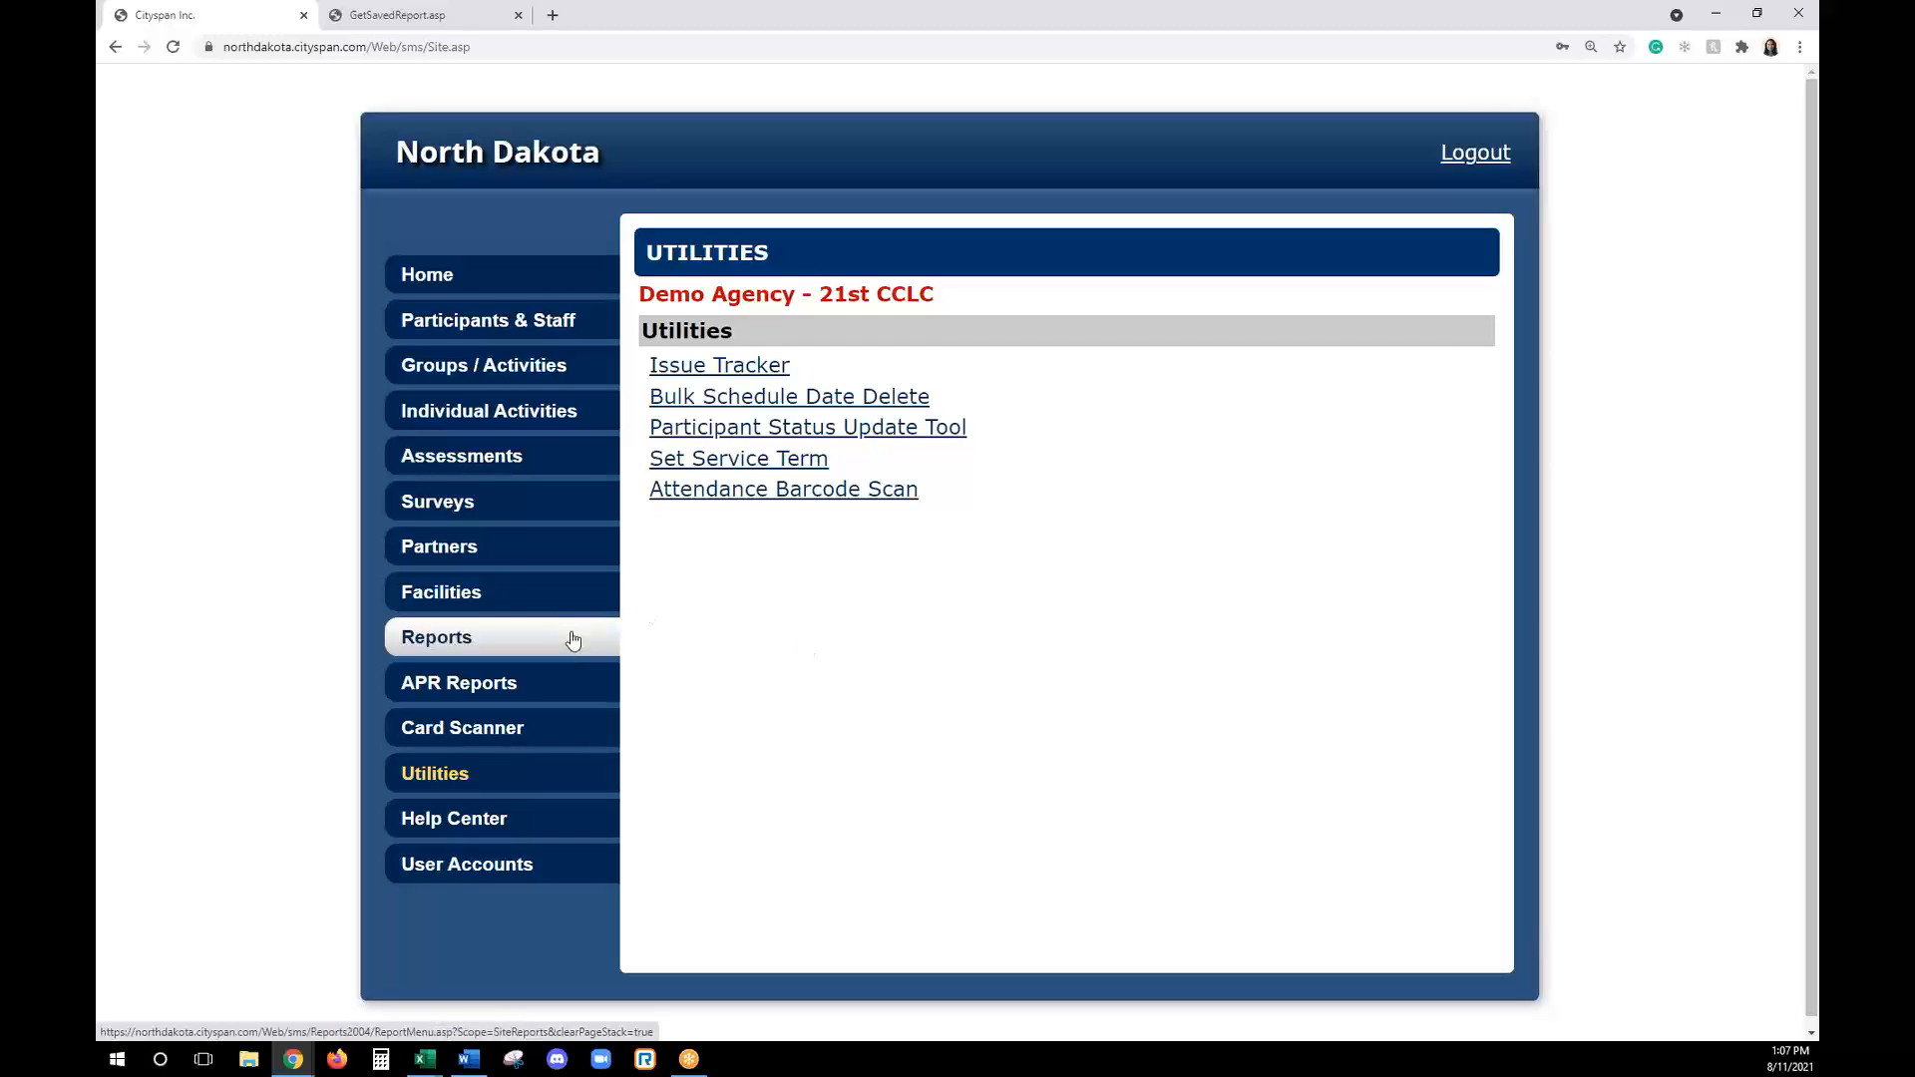
- Open the reports page and look through the available report categories, from the fidelity checklist to the additional reports
left_click(508, 643)
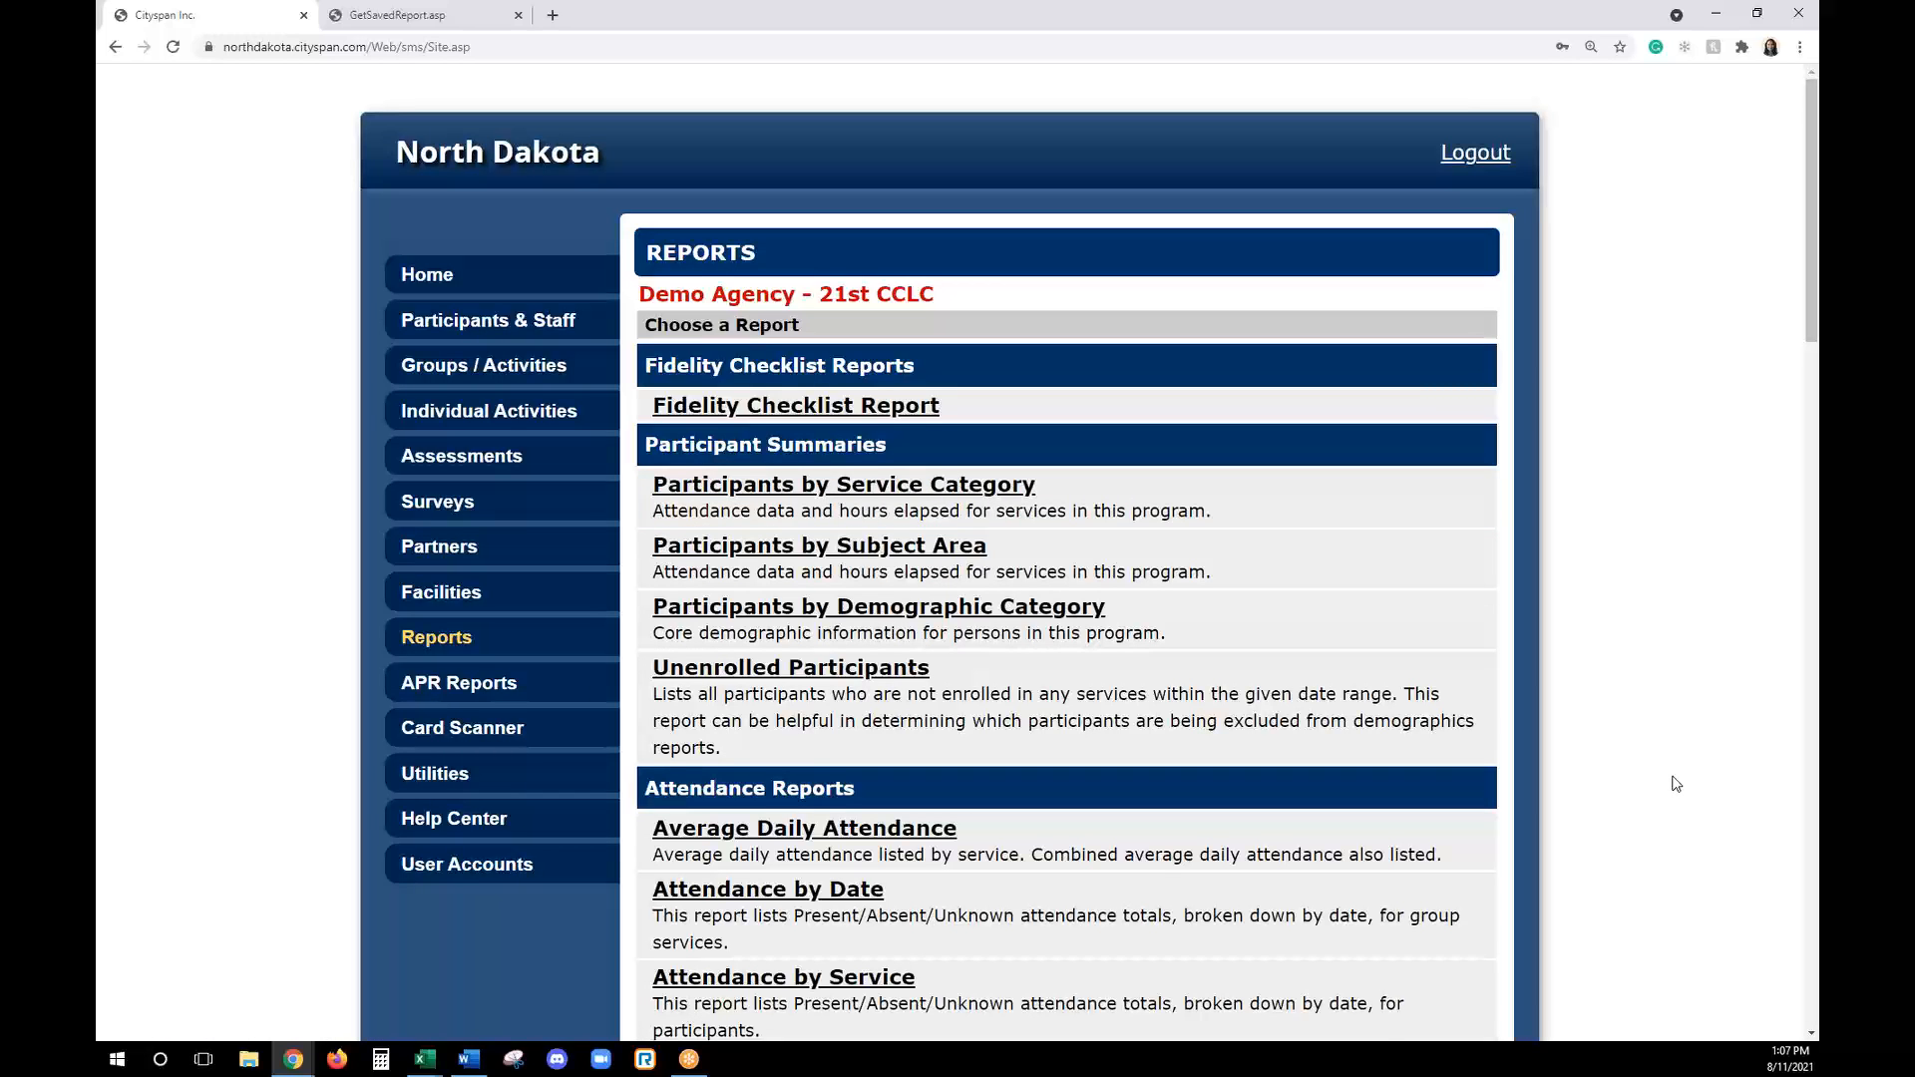
scroll(1675, 784, "down", 10)
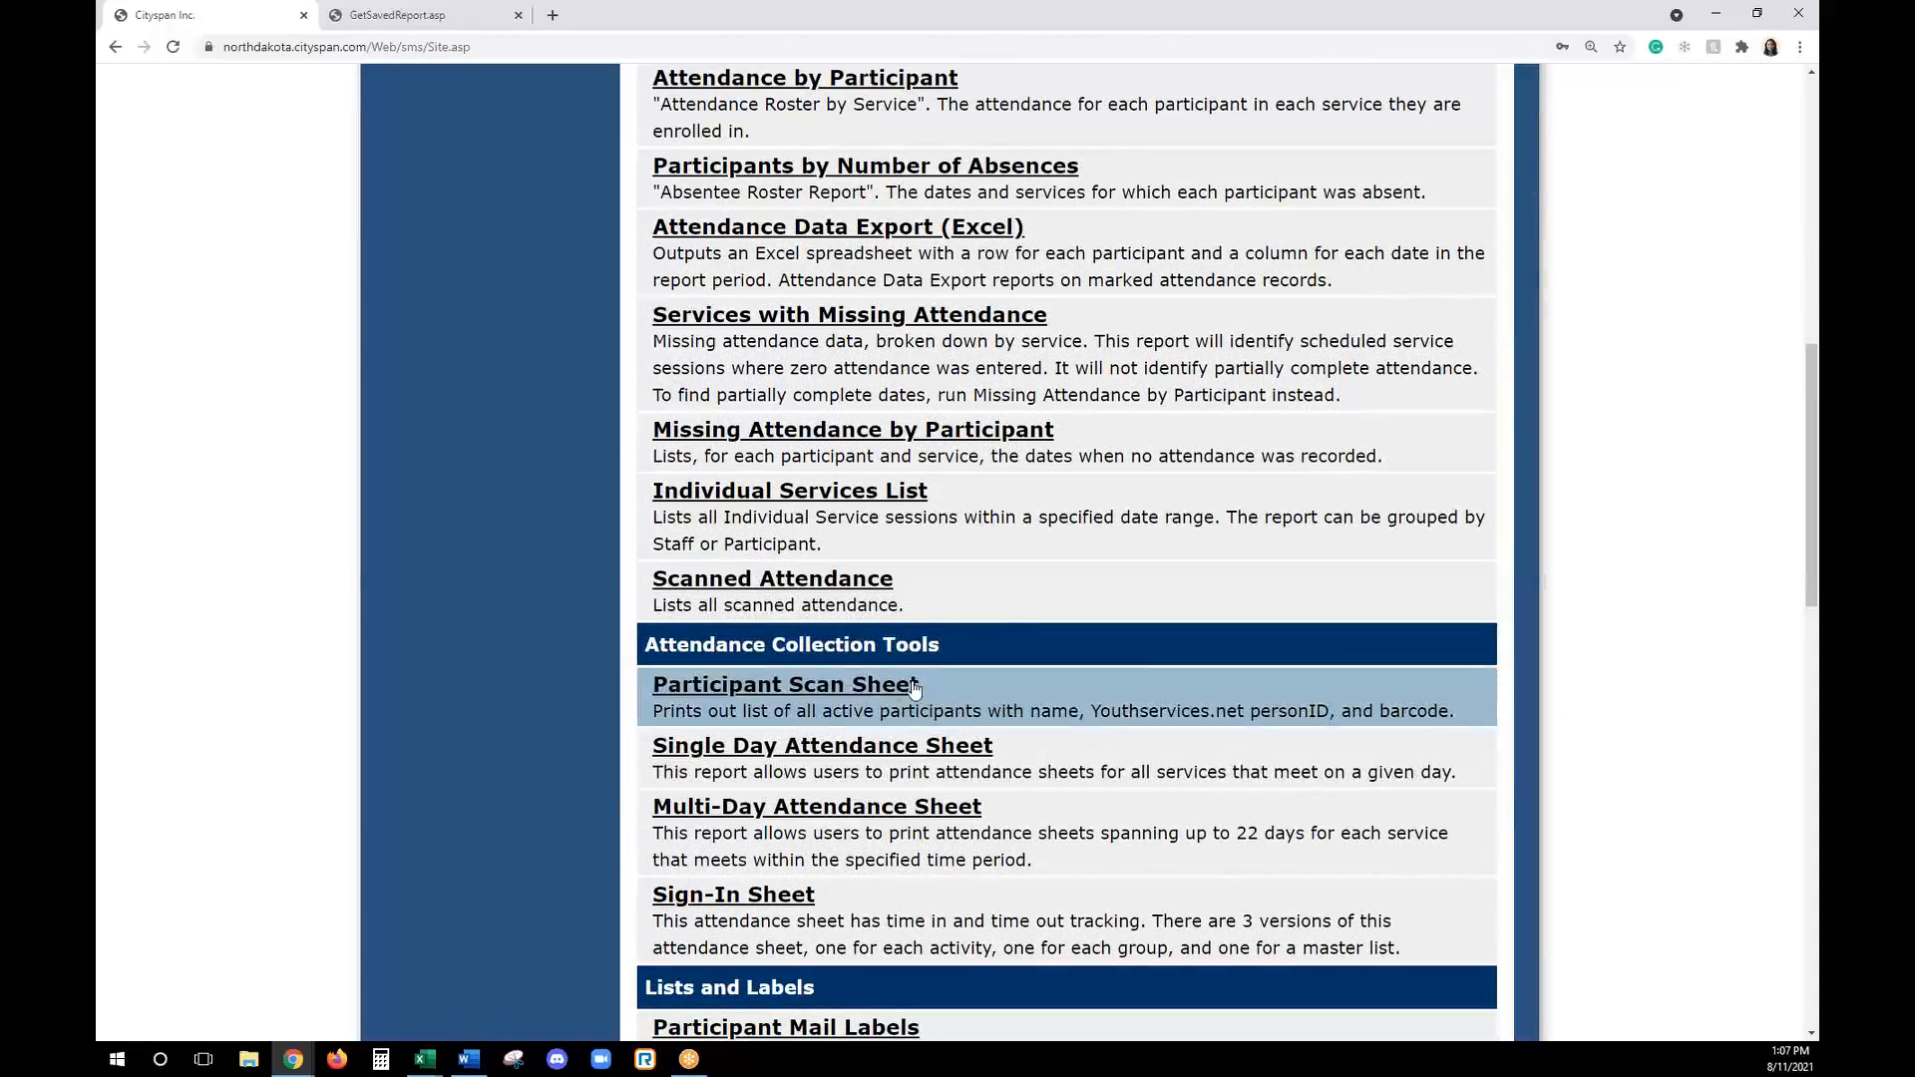
scroll(945, 803, "down", 3)
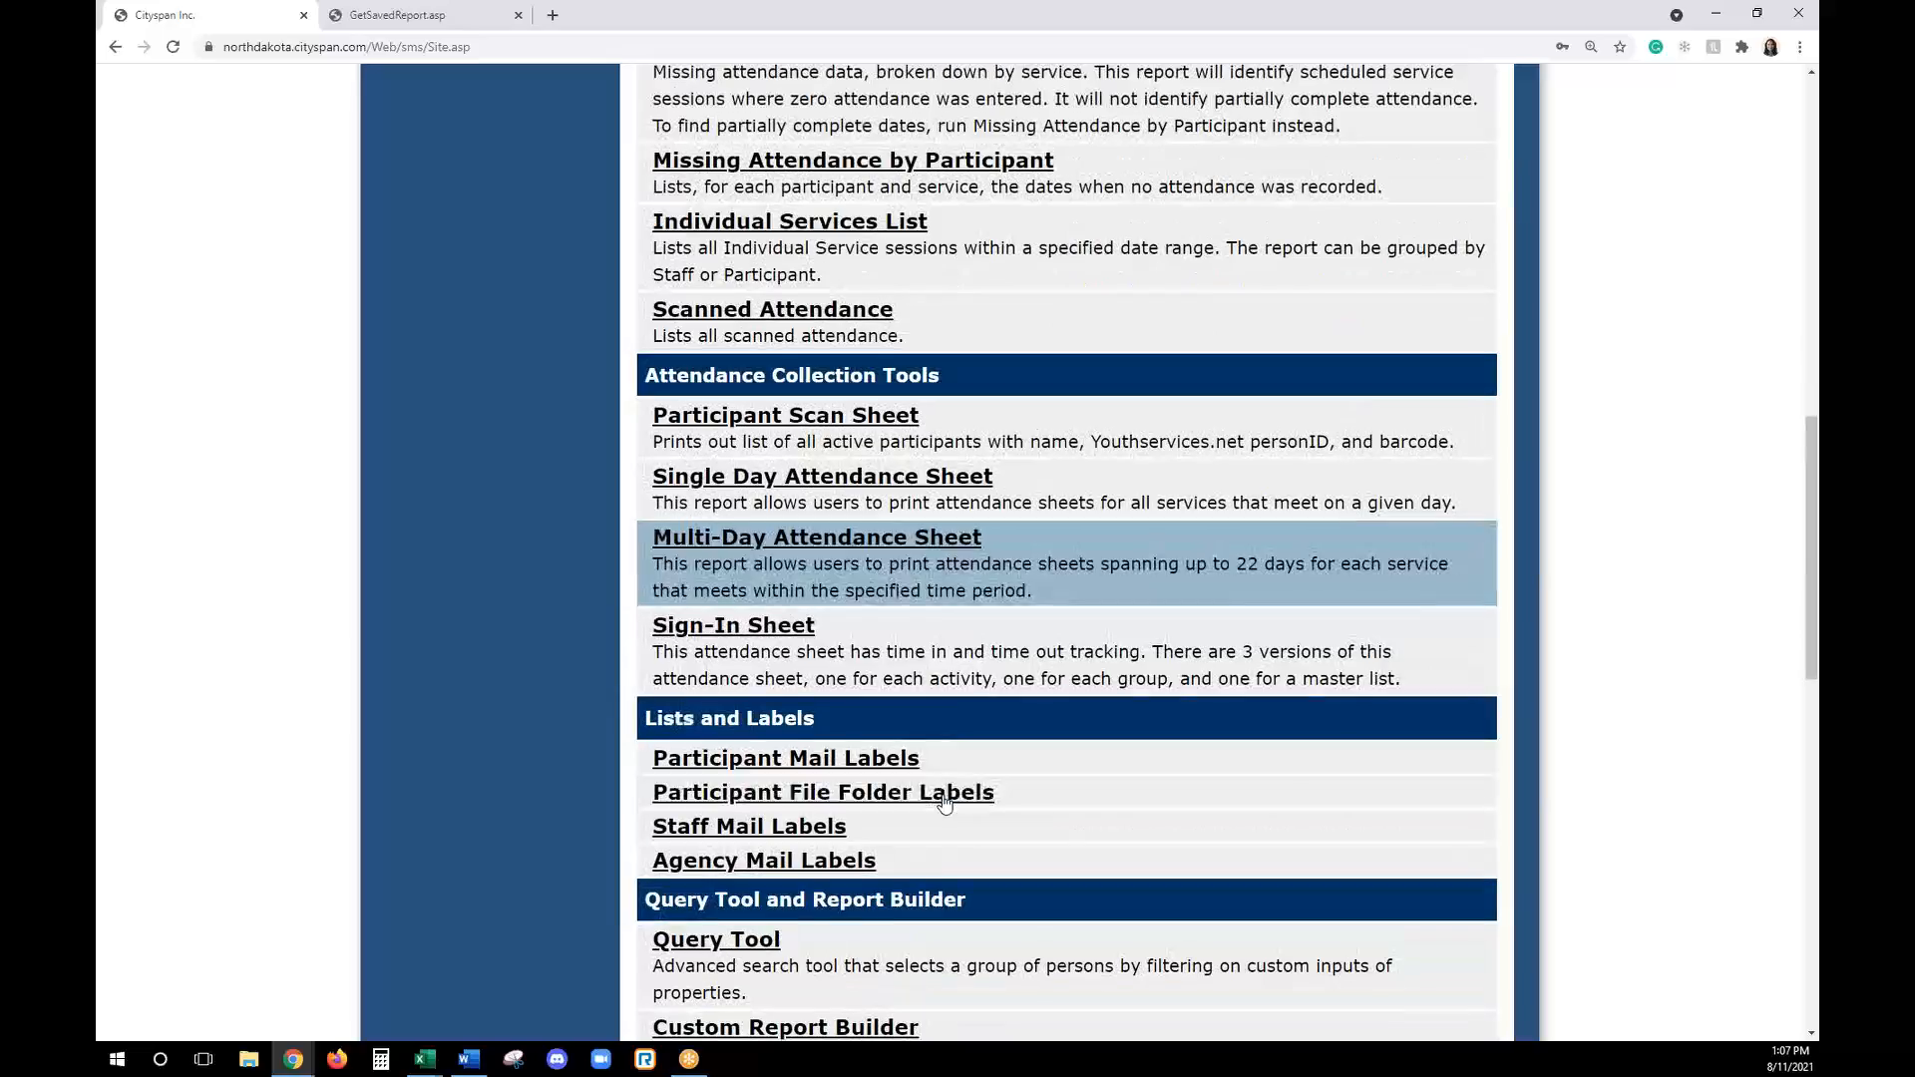
scroll(787, 656, "down", 3)
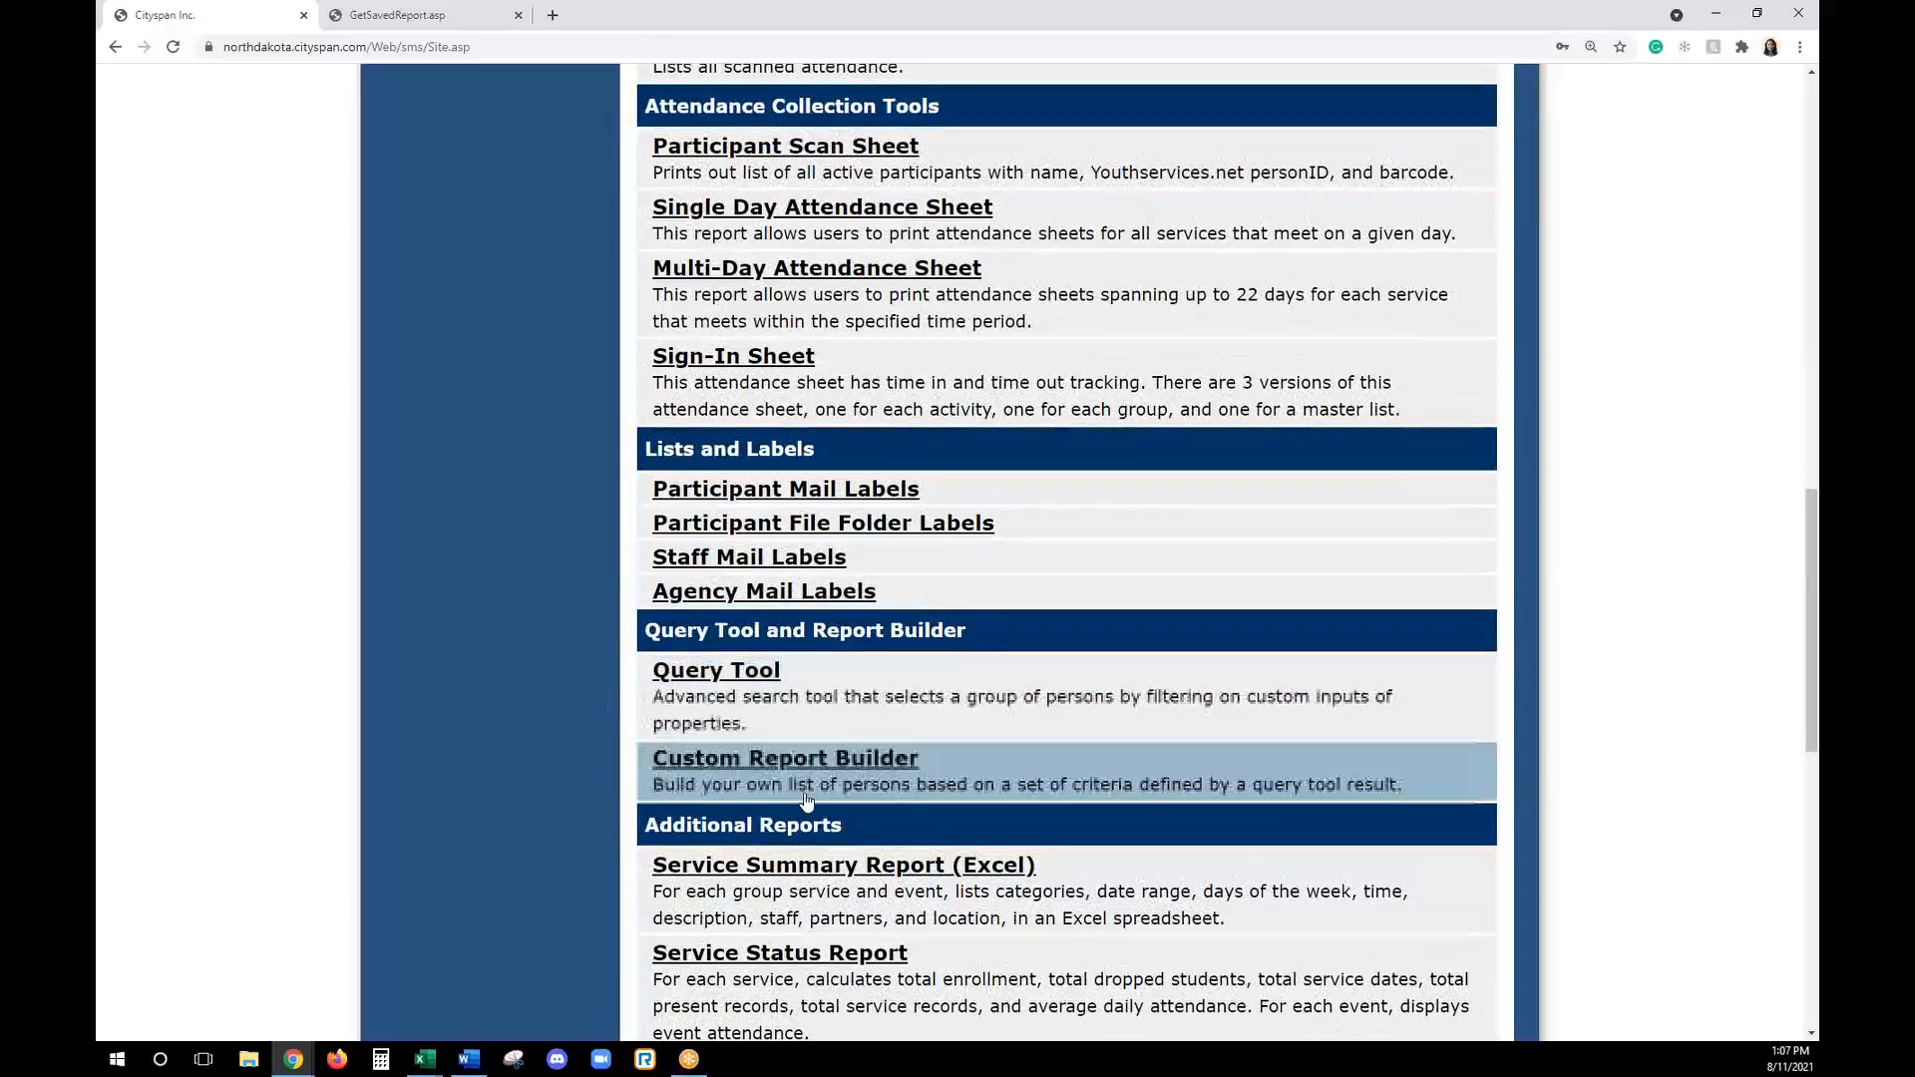
scroll(828, 758, "down", 5)
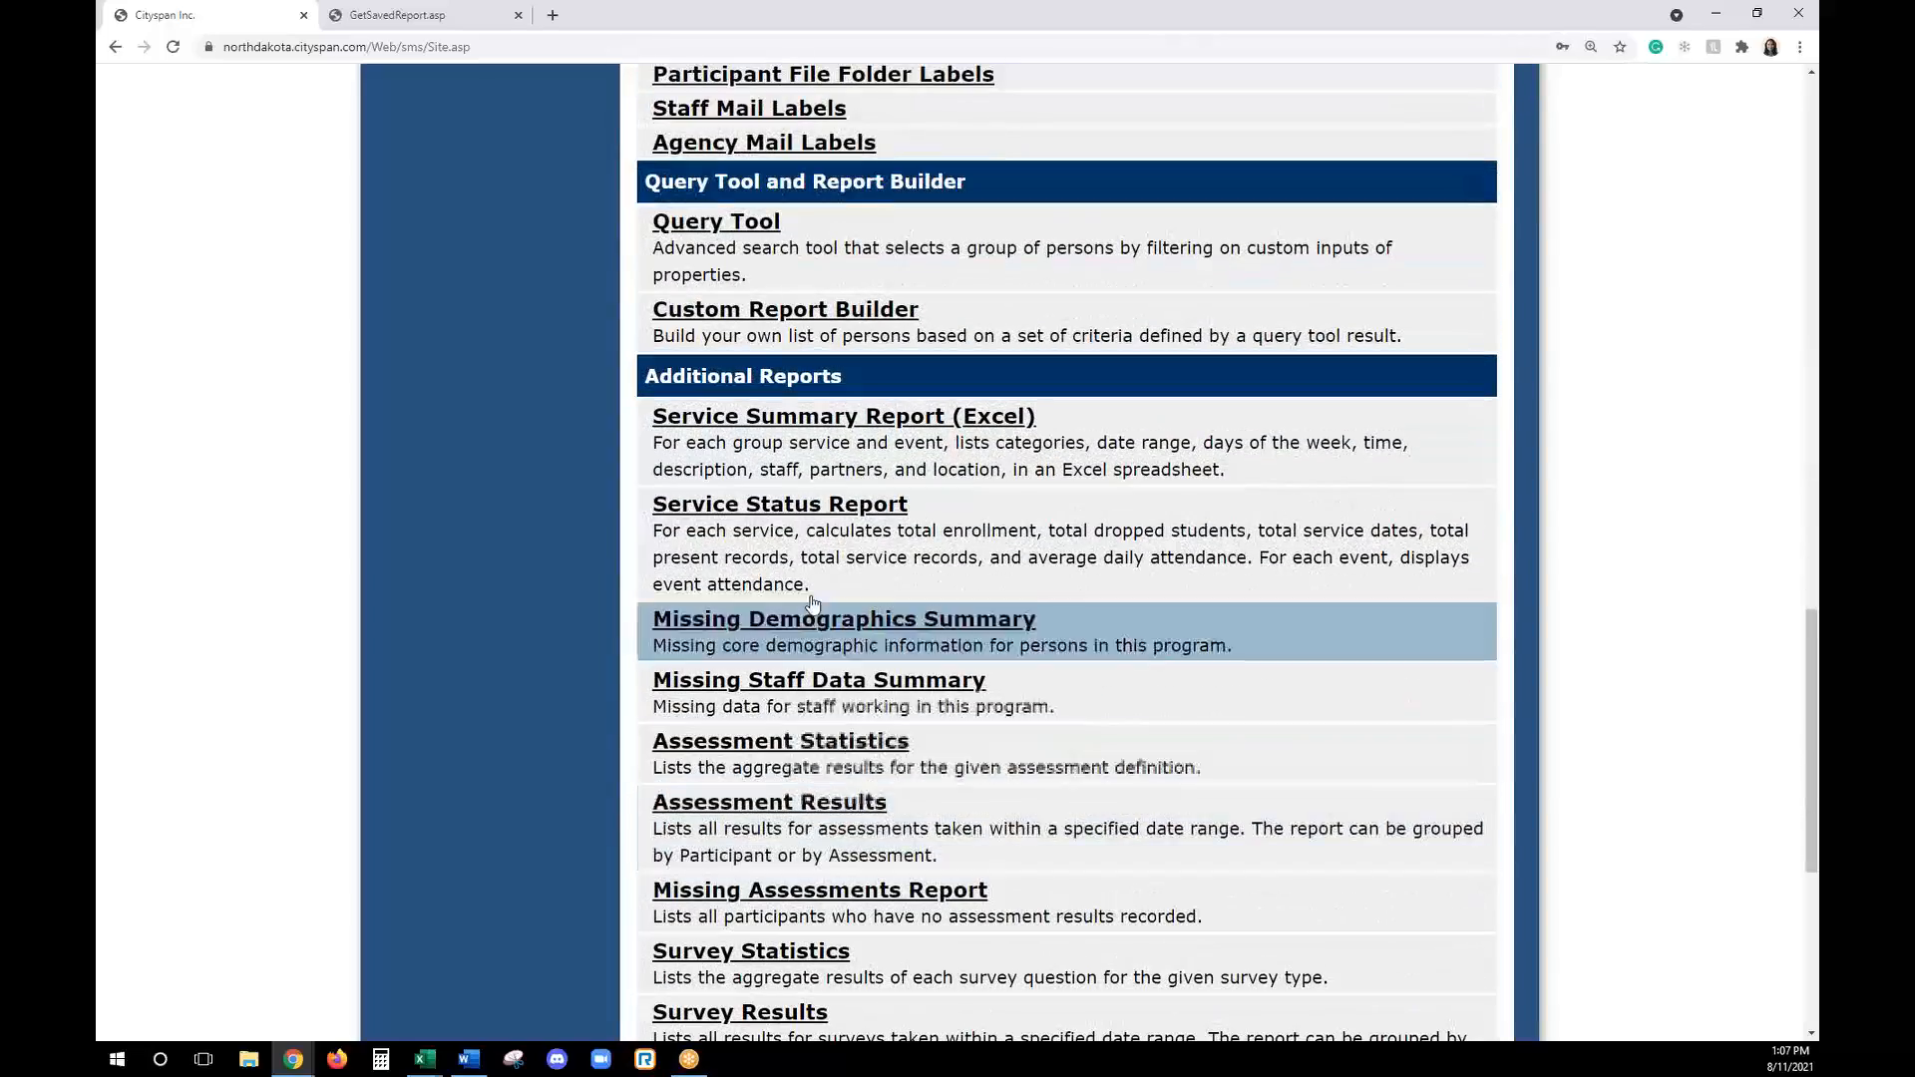
scroll(836, 648, "down", 4)
scroll(841, 711, "down", 2)
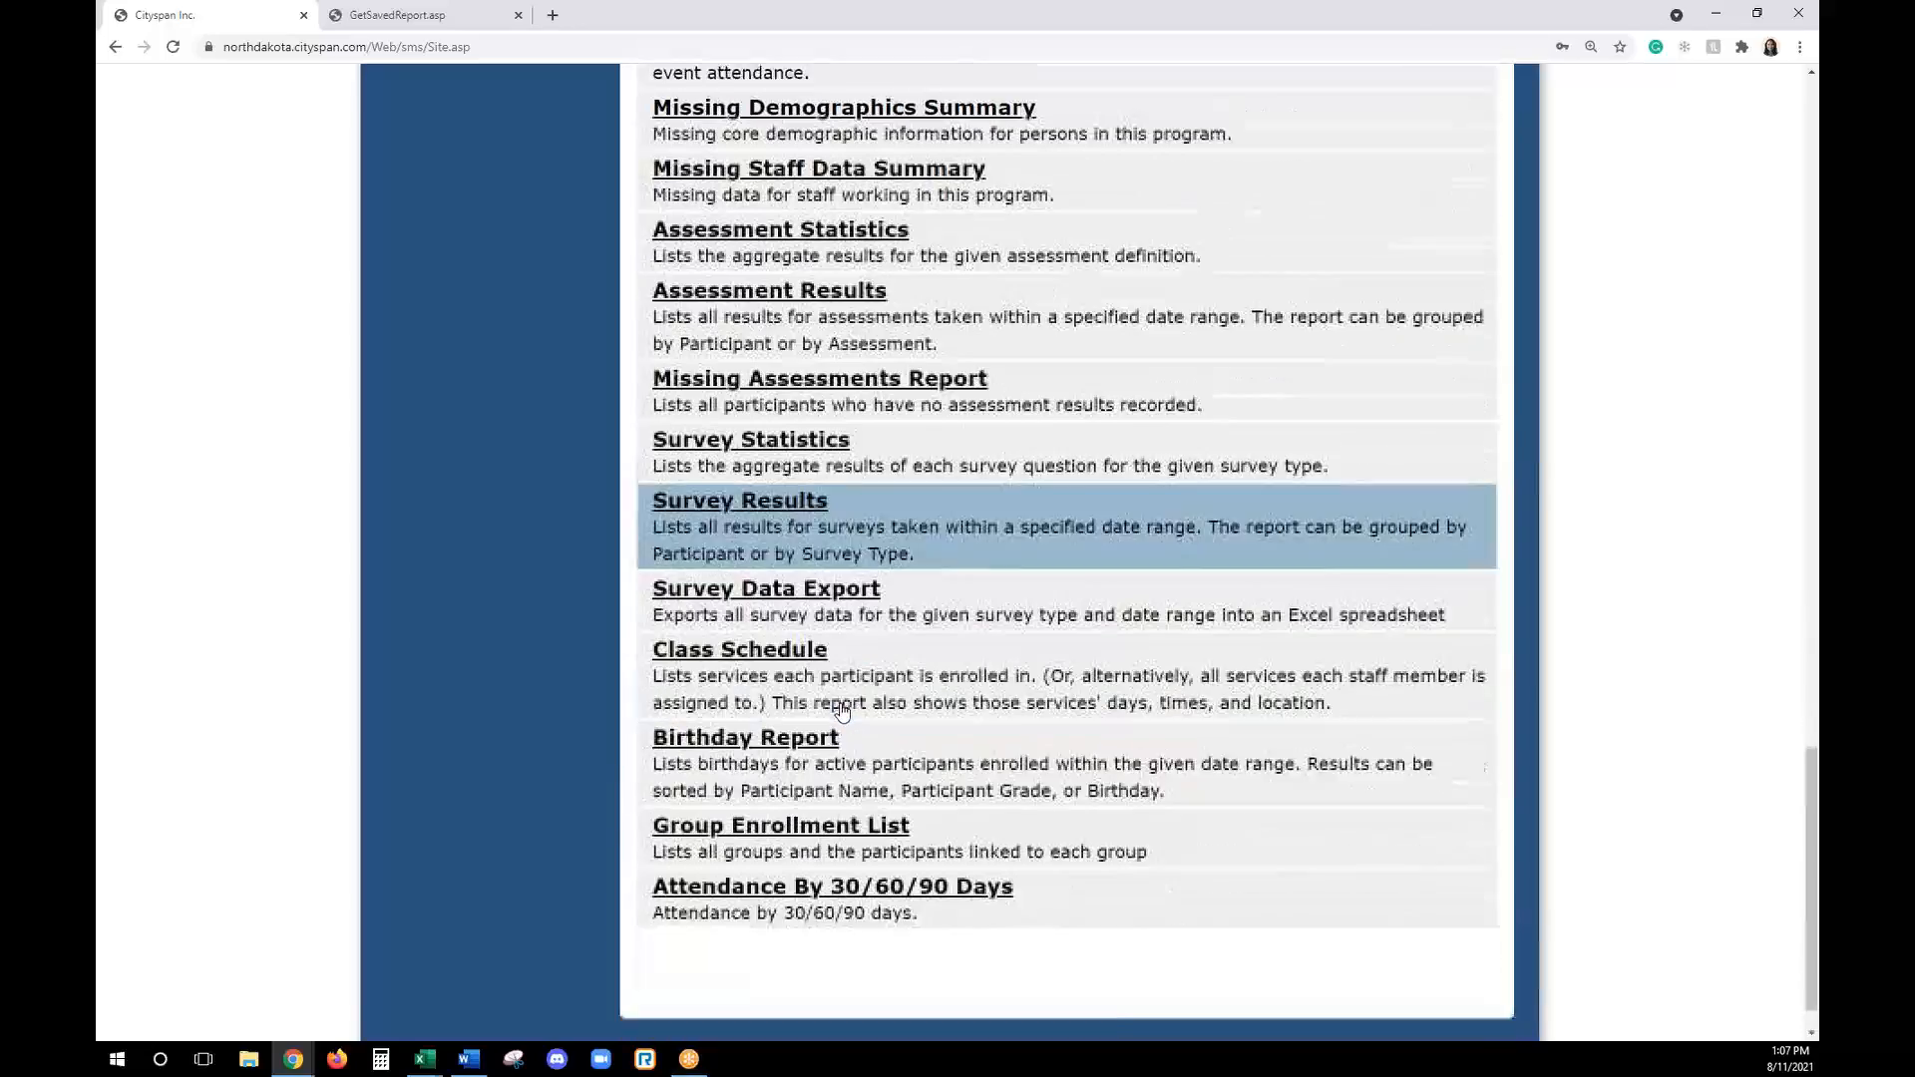
scroll(1664, 636, "up", 7)
scroll(1664, 635, "up", 20)
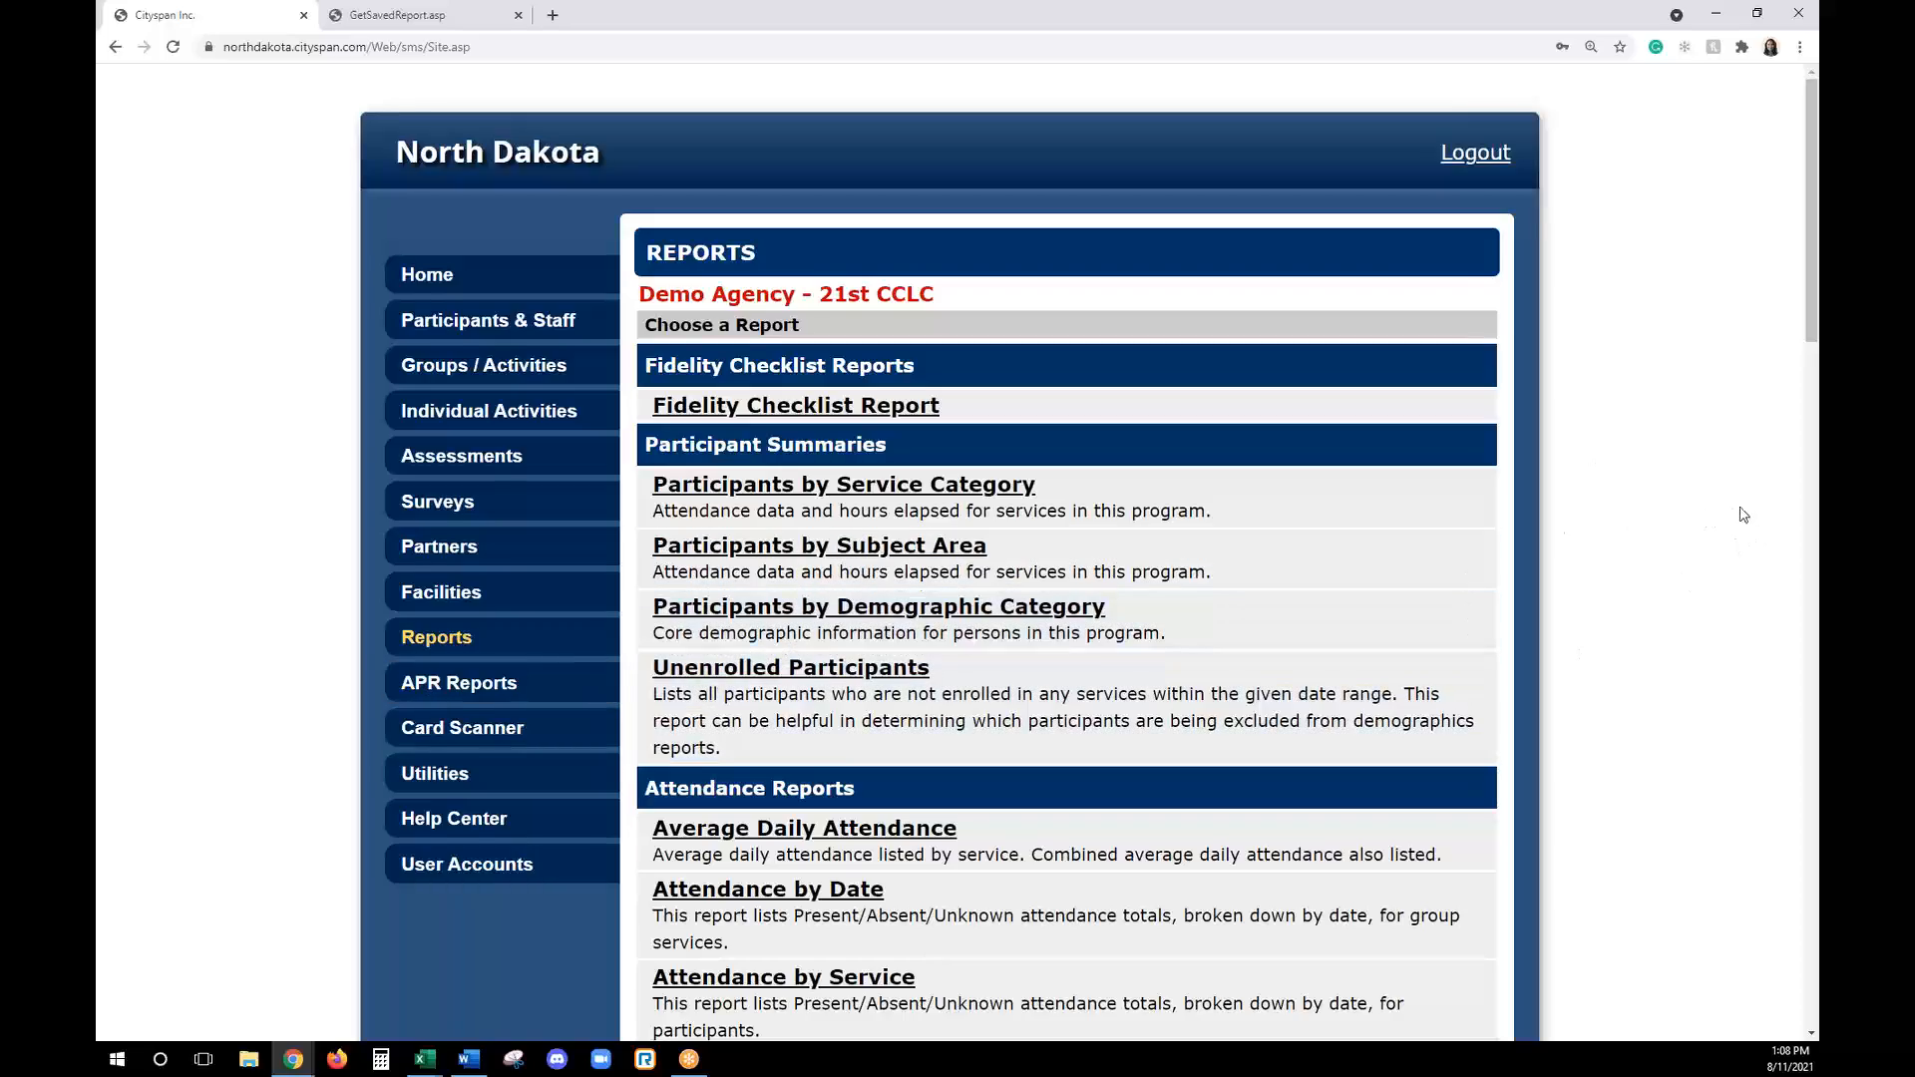
- Start a report in the Custom Report Builder for Youth Participants and limit the result set to Active Person(s)
scroll(1739, 514, "down", 3)
scroll(1744, 537, "down", 15)
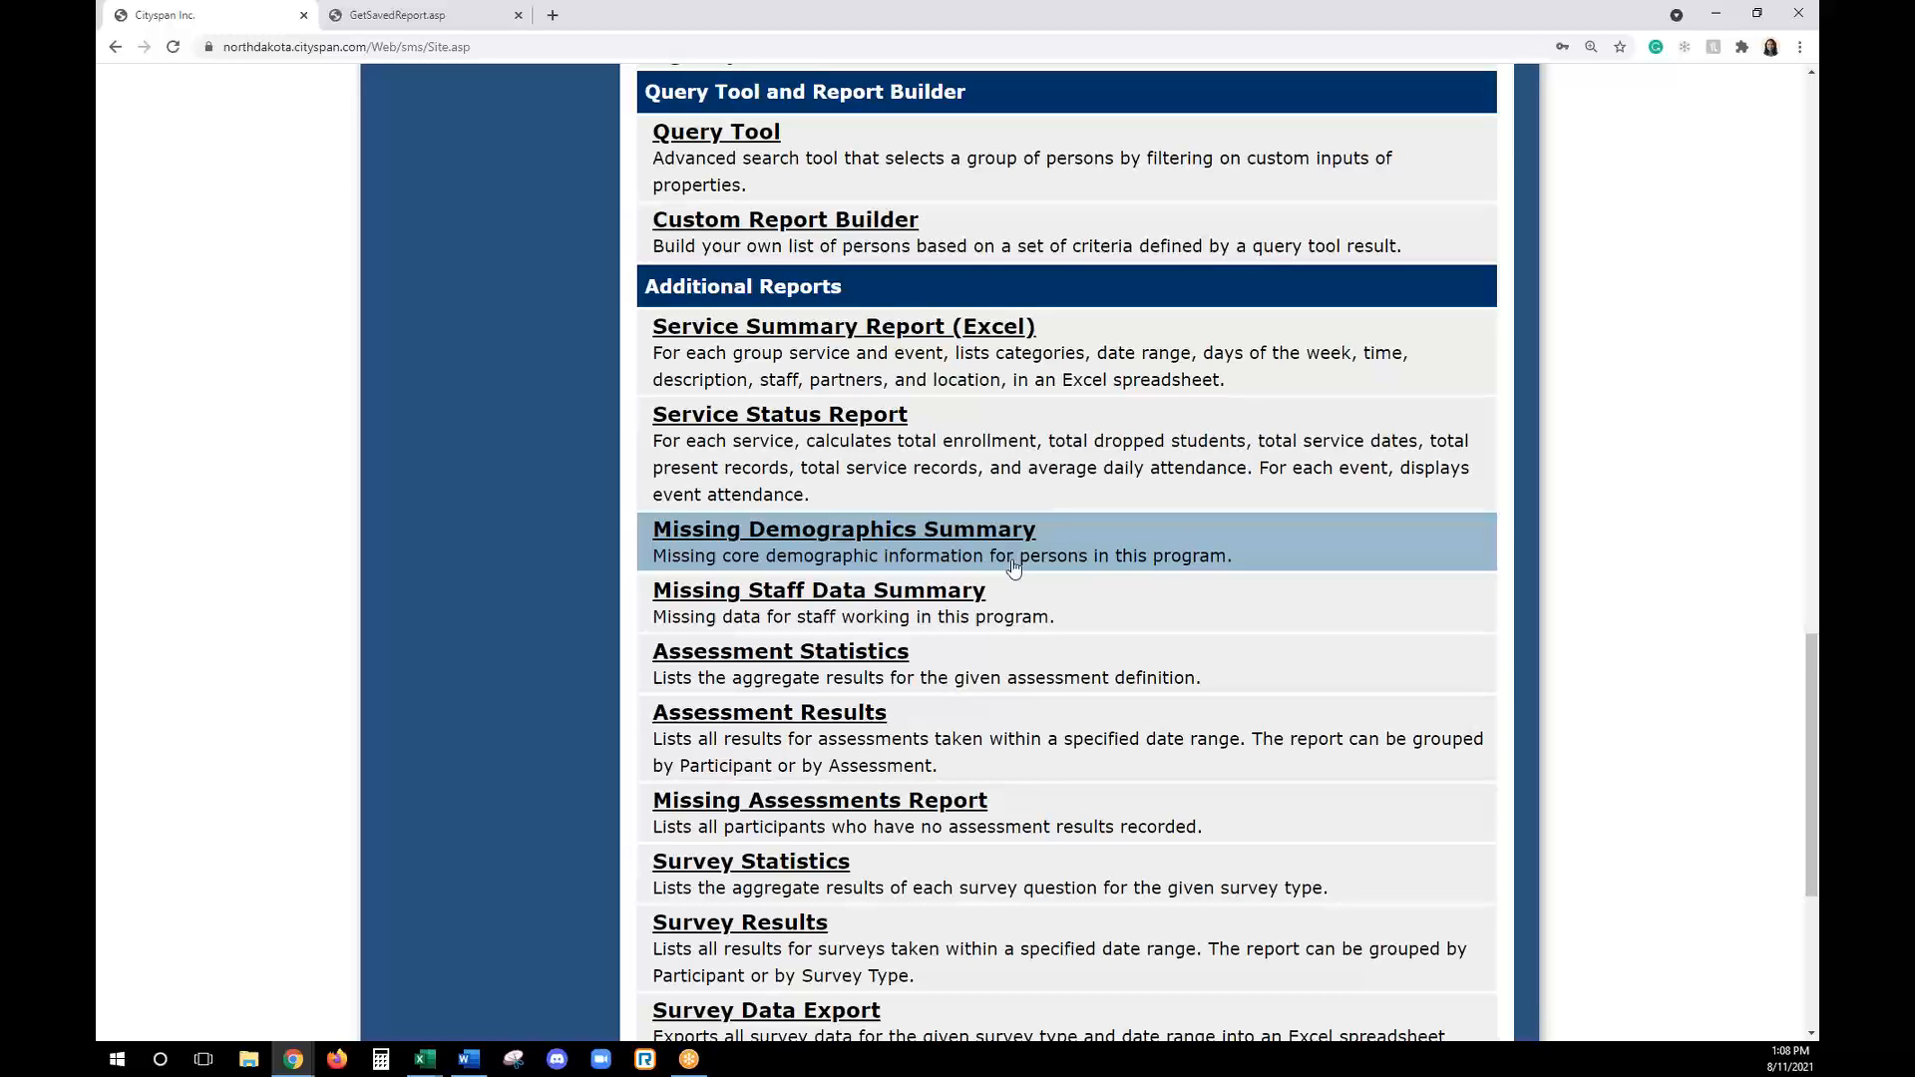
scroll(1134, 741, "down", 1)
scroll(1134, 740, "up", 3)
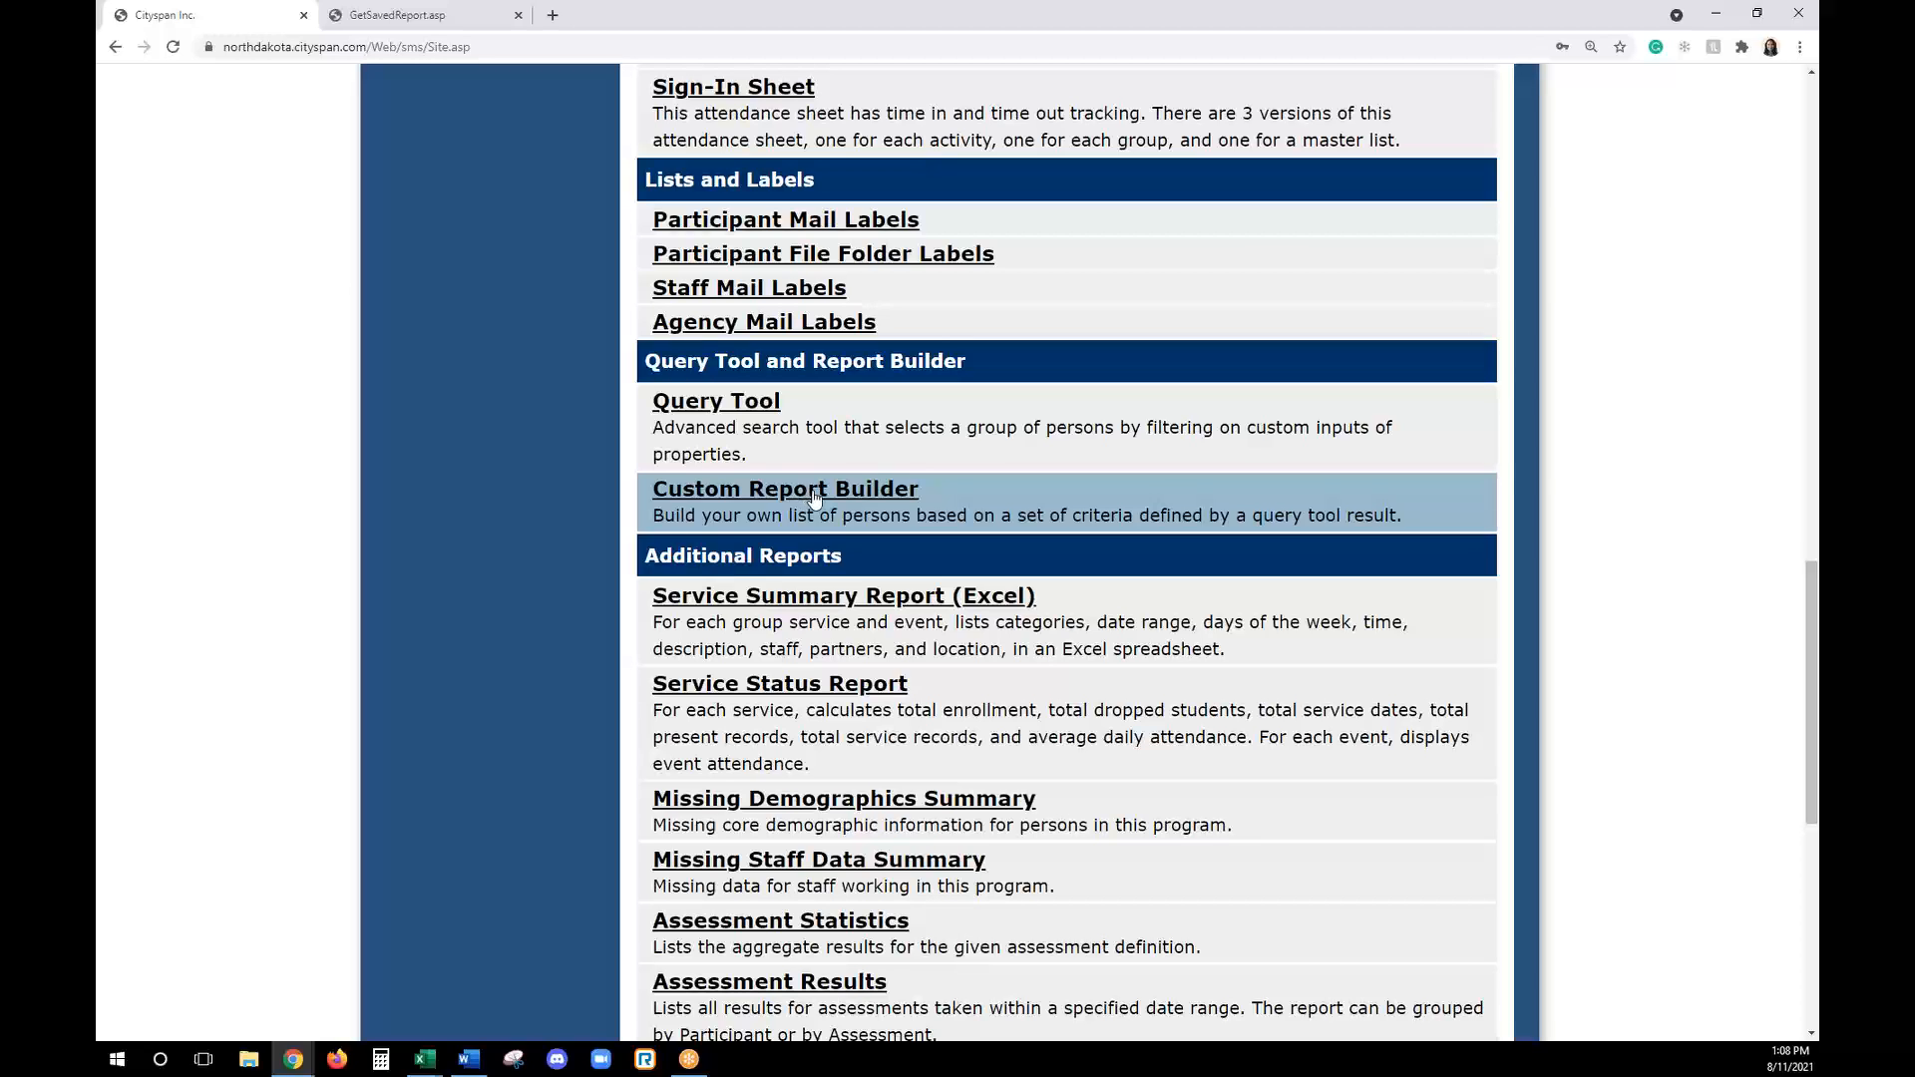
left_click(815, 491)
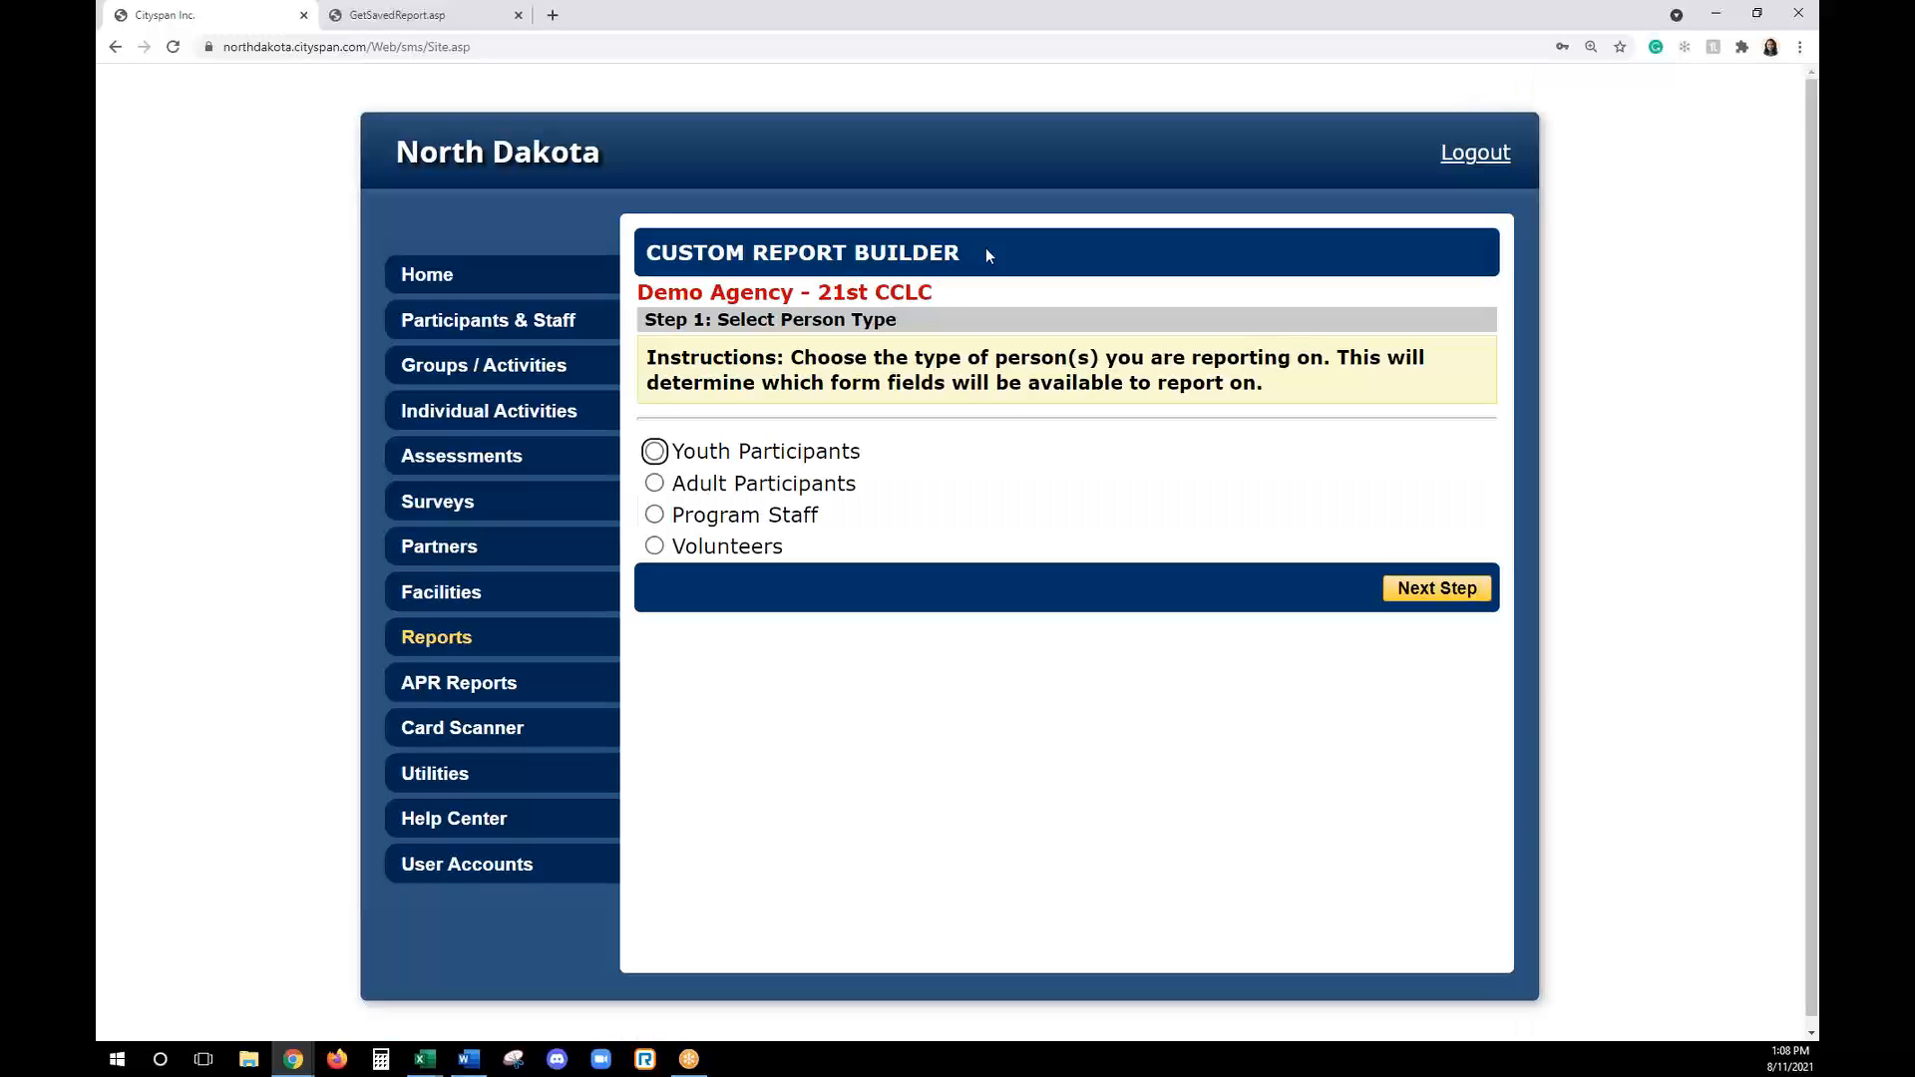
left_click(654, 454)
left_click(1464, 596)
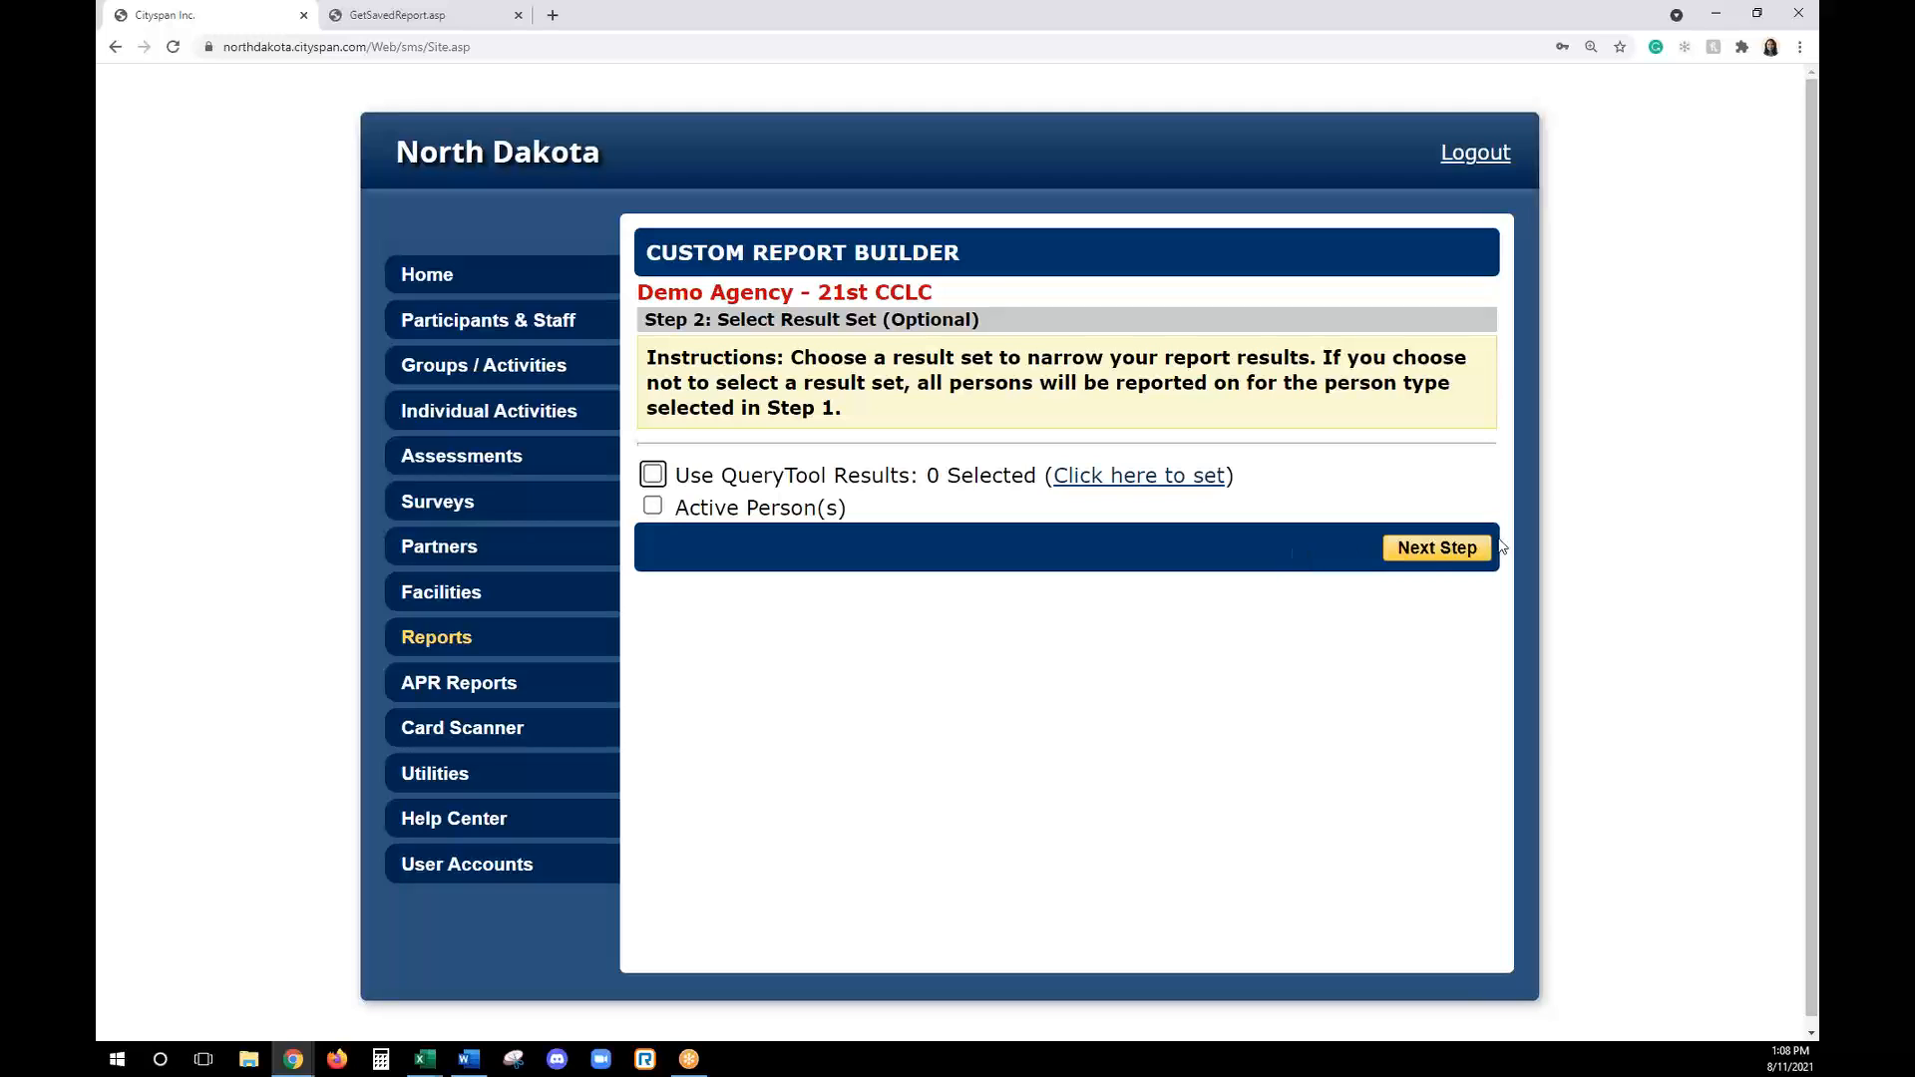
left_click(695, 508)
left_click(1437, 547)
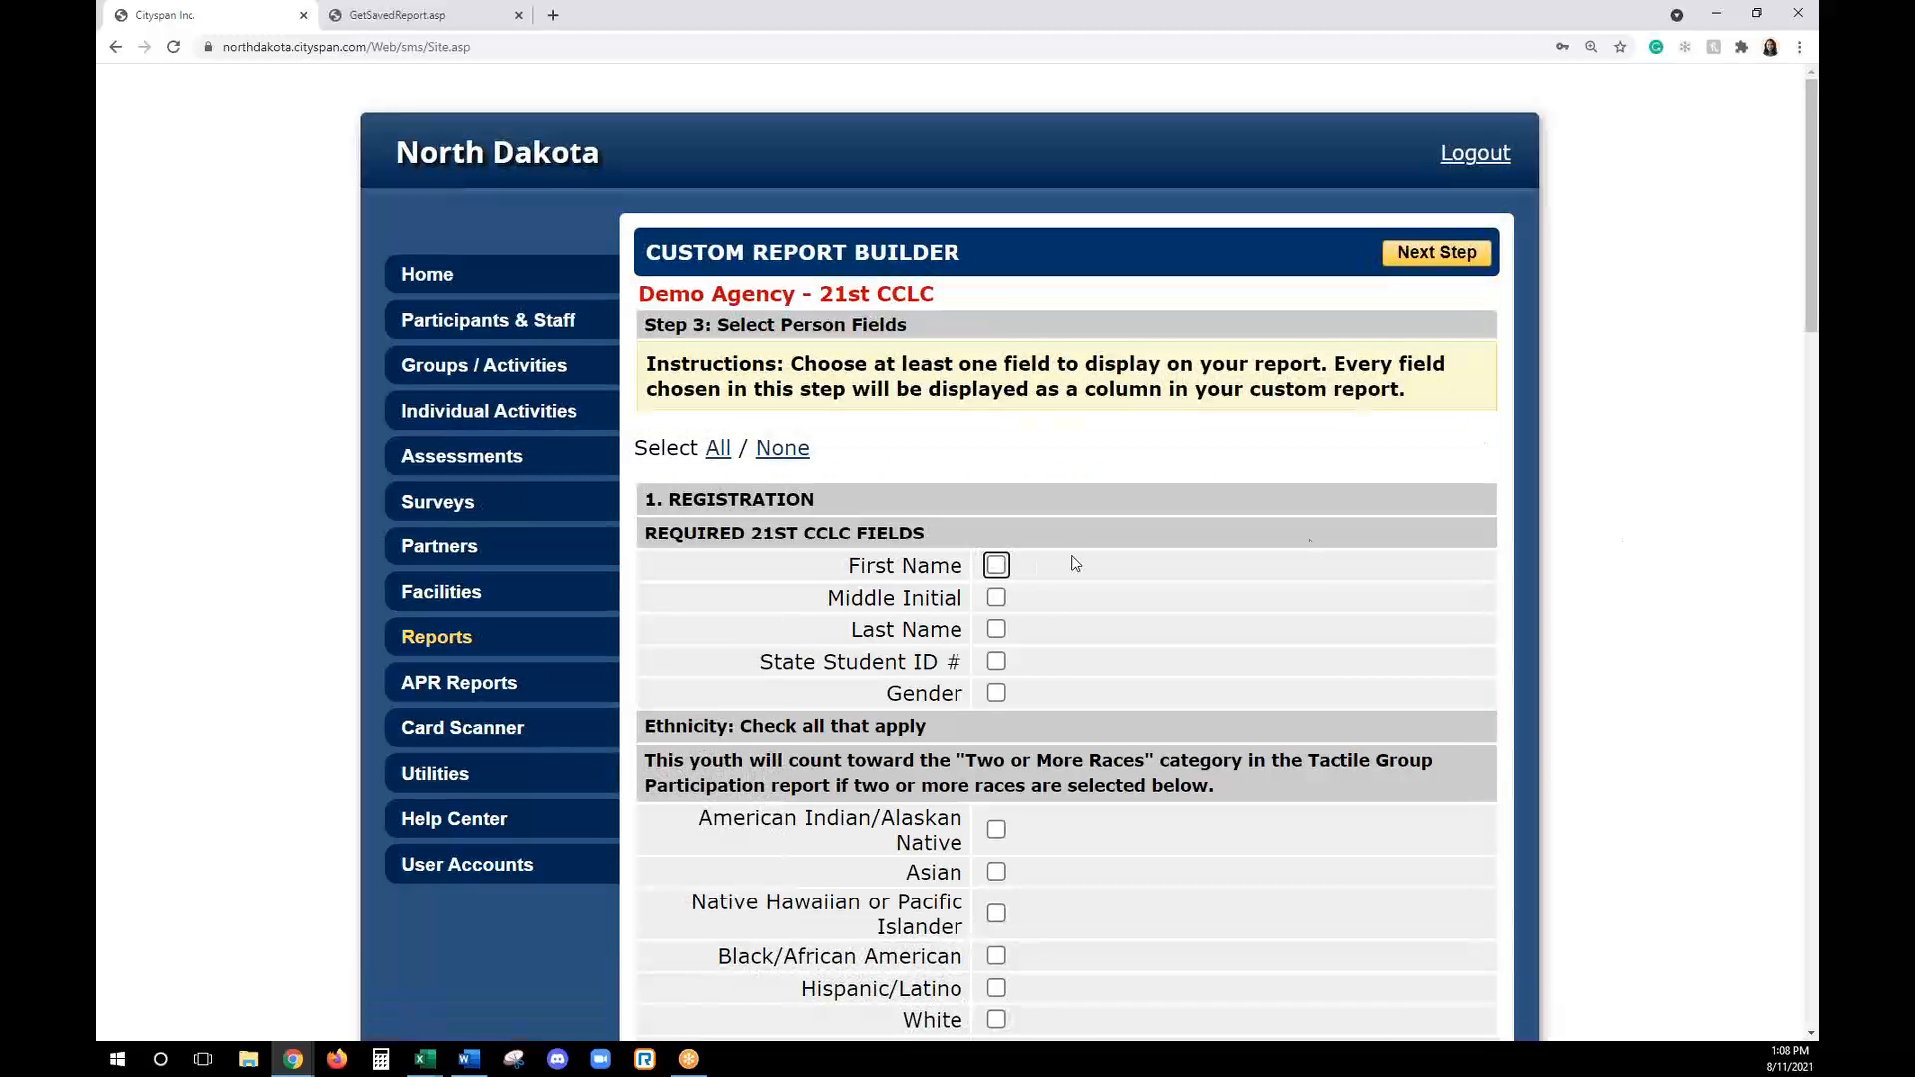
- Include the registration fields First Name, Last Name, State Student ID #, Gender, Grade 21-22, Birthdate and School Attending in the report
scroll(1019, 571, "down", 1)
scroll(1018, 571, "down", 1)
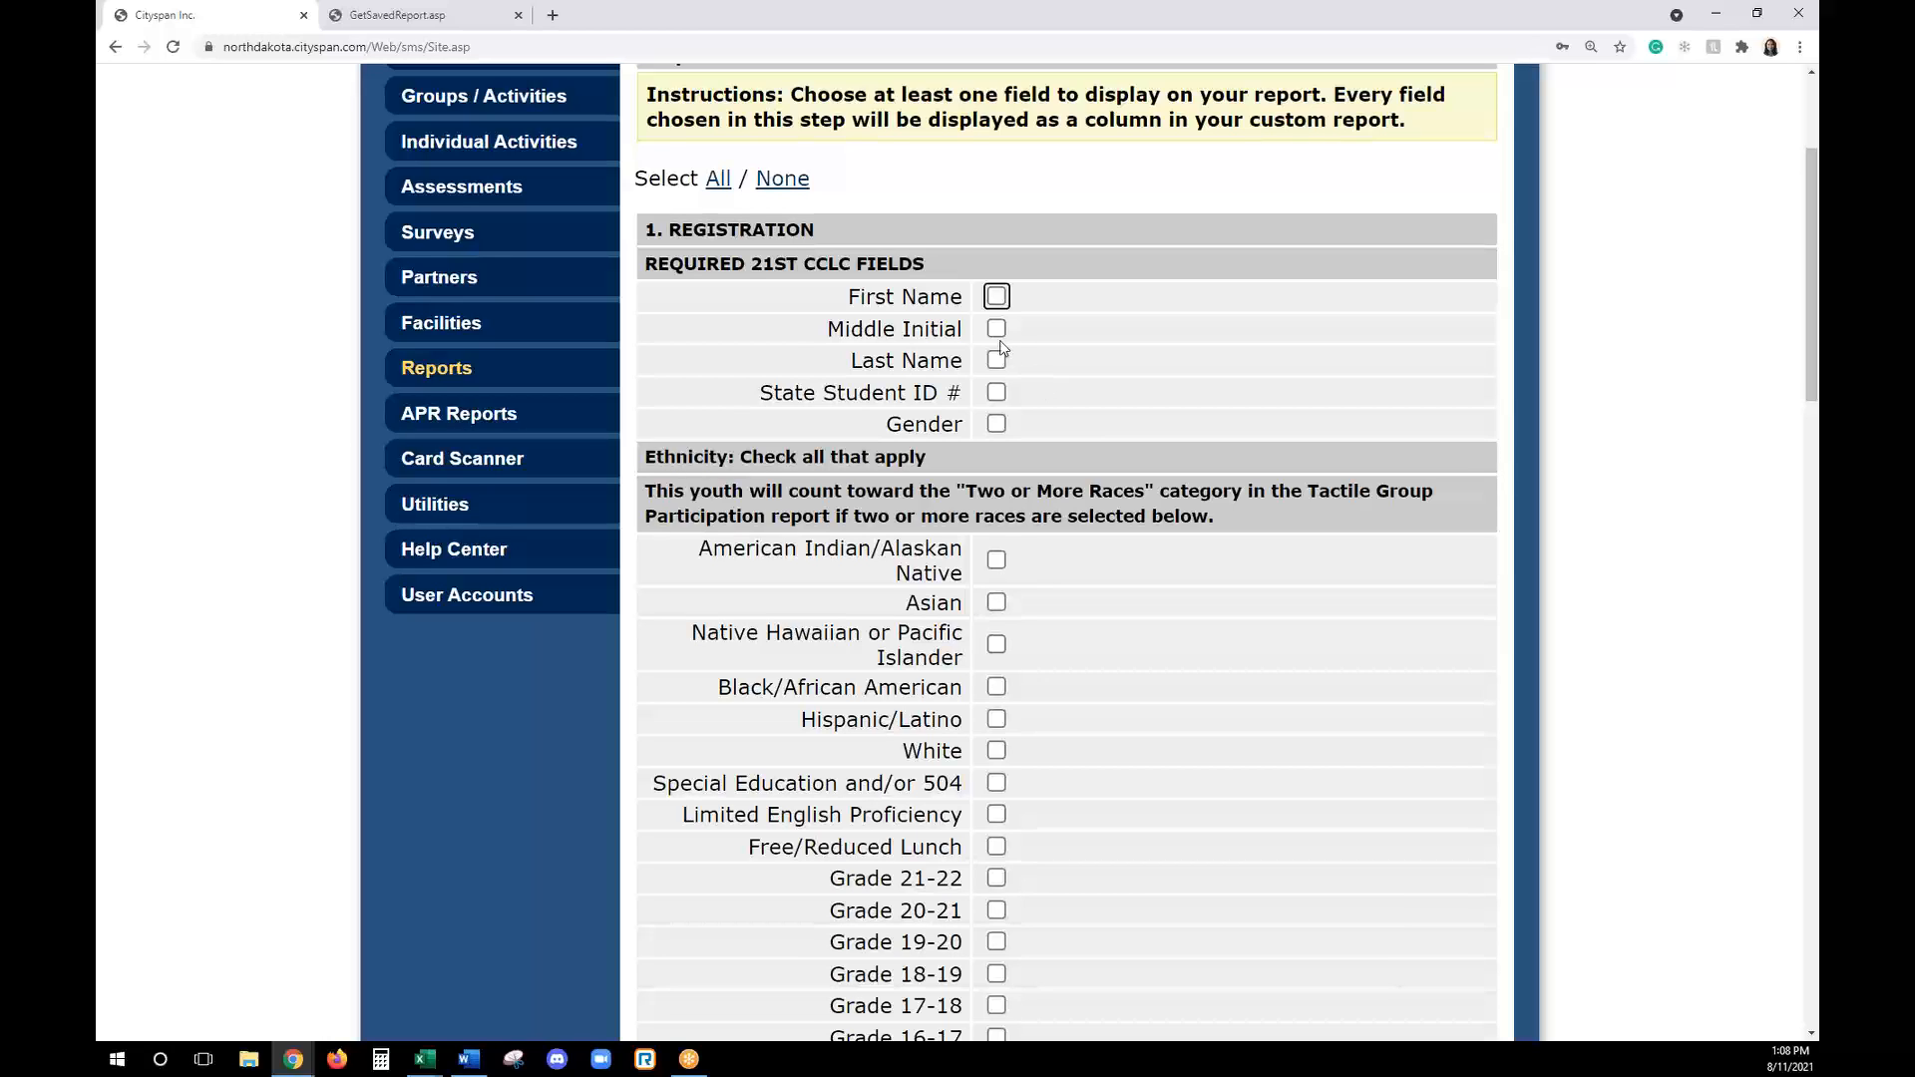
left_click(996, 296)
left_click(996, 361)
left_click(997, 392)
left_click(996, 424)
scroll(1176, 778, "down", 1)
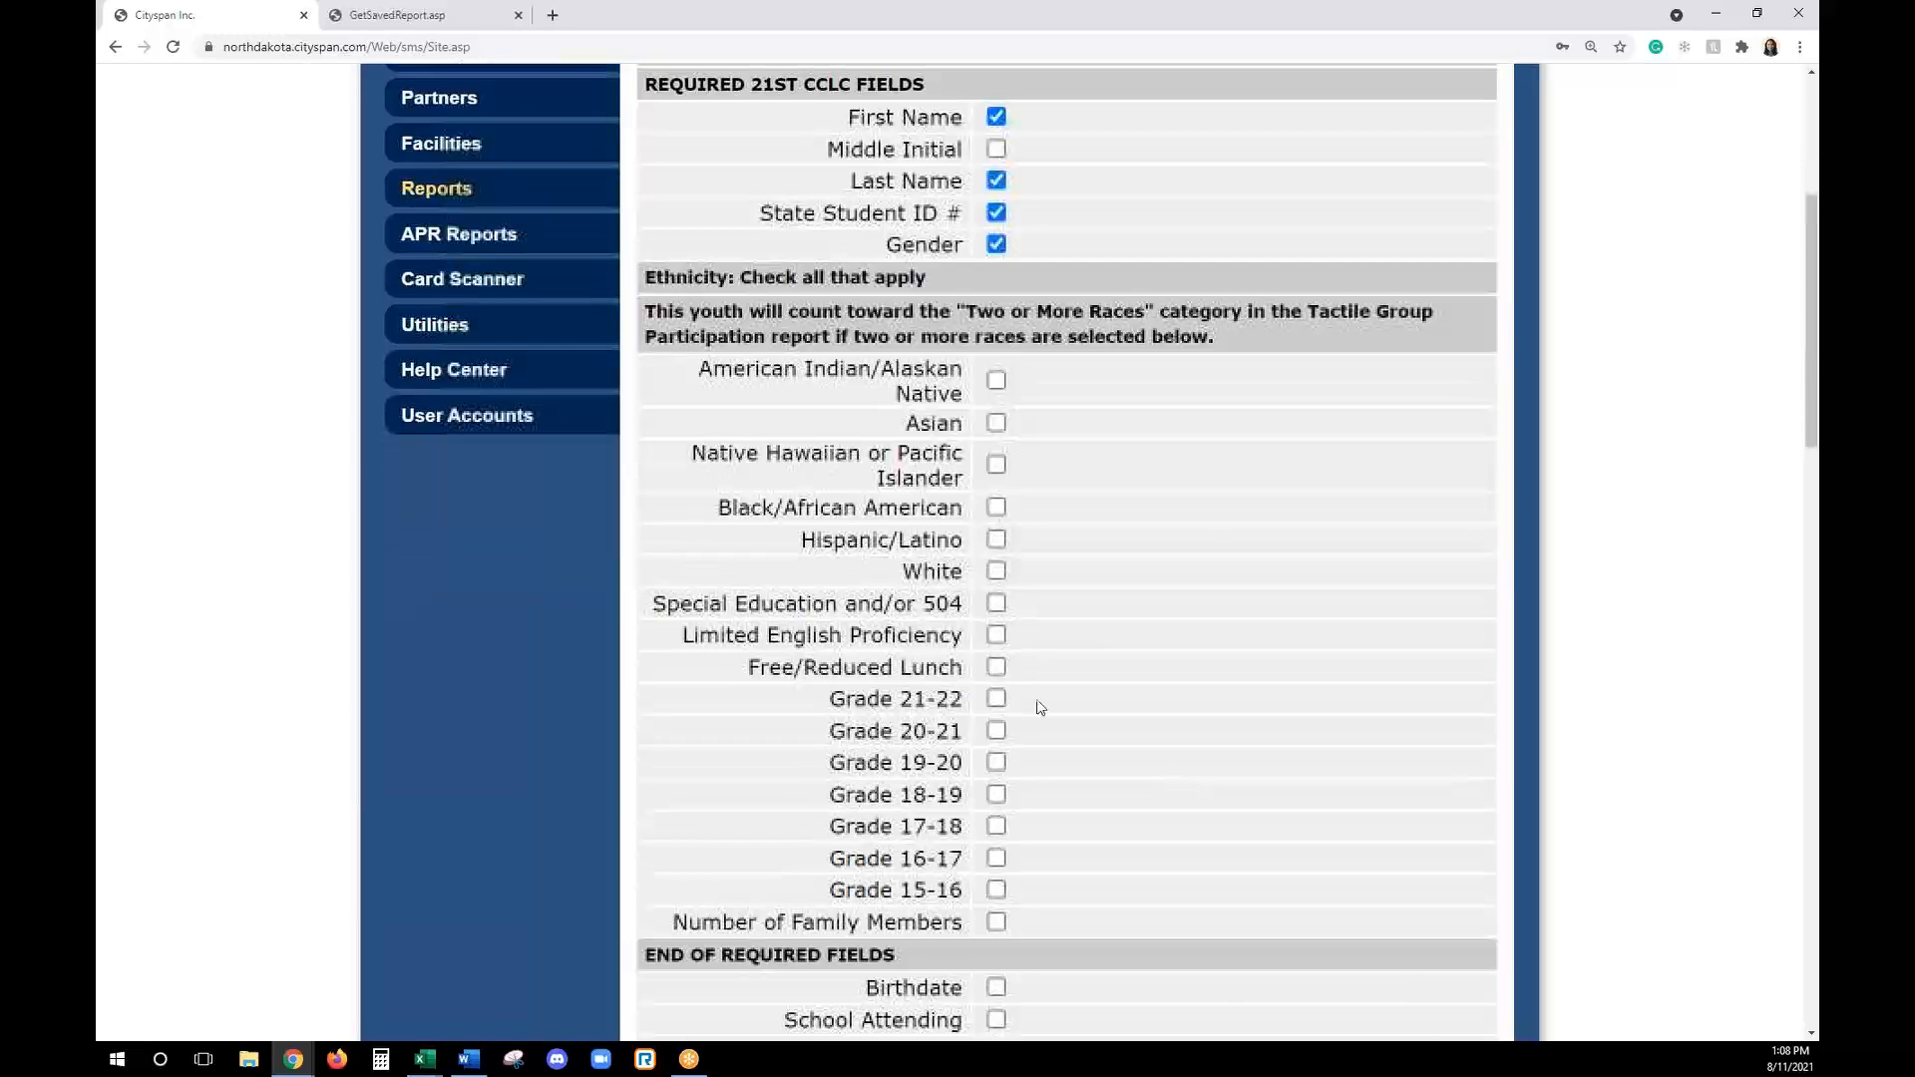
left_click(996, 698)
scroll(1077, 675, "down", 5)
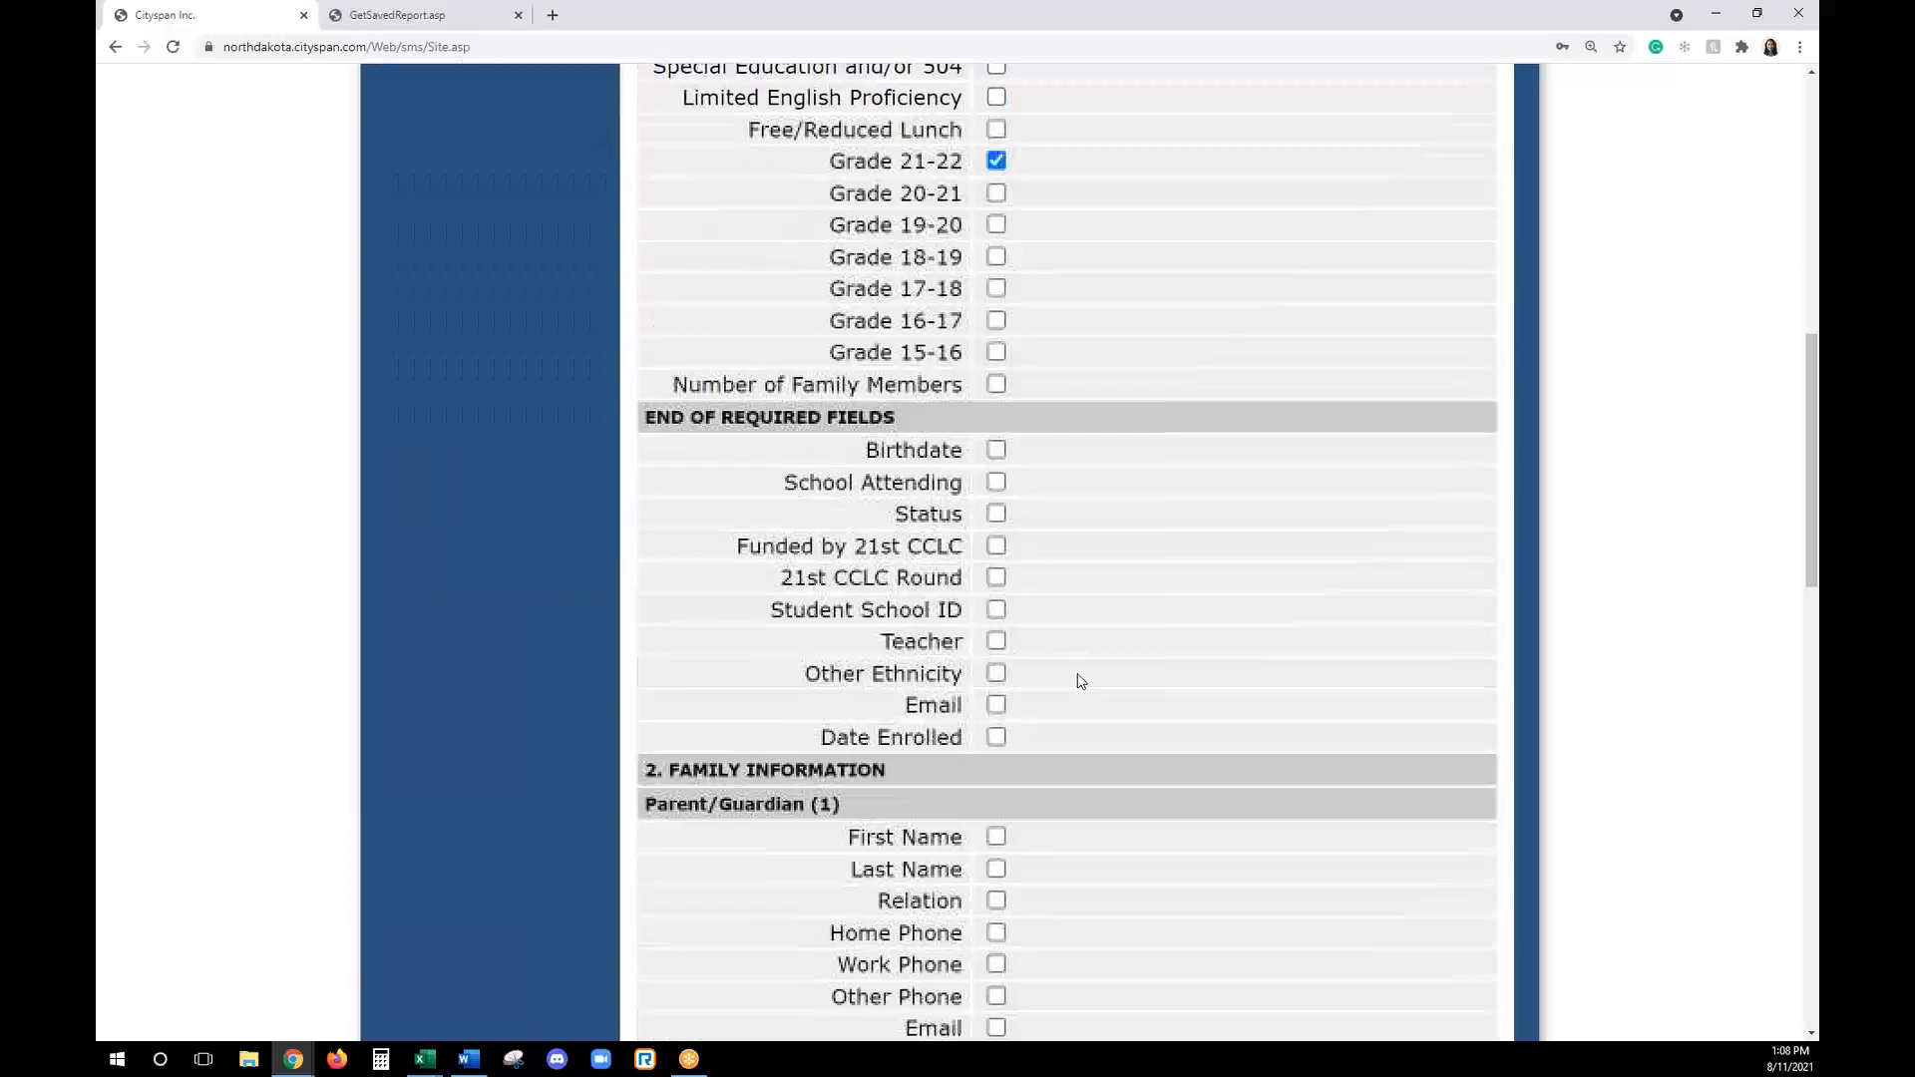
scroll(988, 478, "up", 1)
left_click(997, 538)
left_click(997, 570)
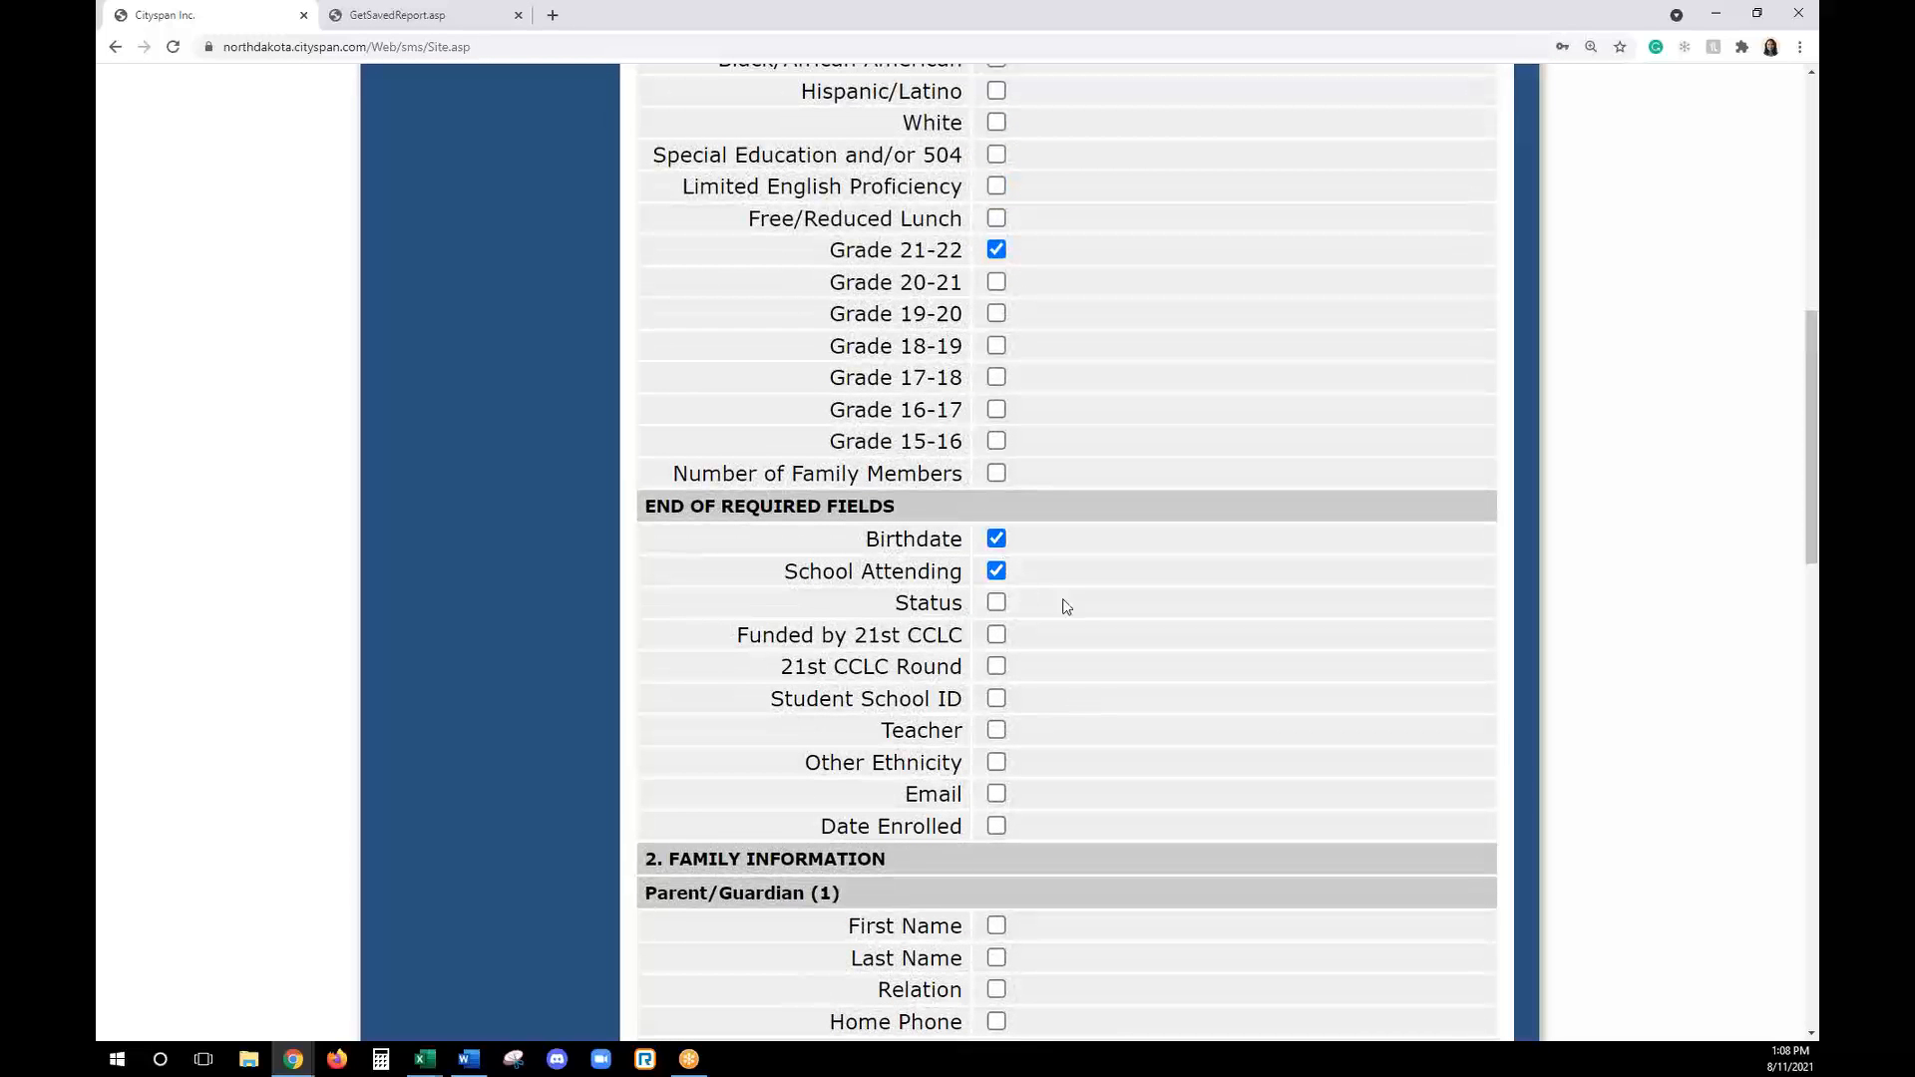
- Include Parent/Guardian (1)'s First Name, Last Name, Email, Street Address, City, State and Zip in the report
scroll(1067, 608, "down", 3)
scroll(1073, 615, "down", 2)
left_click(996, 477)
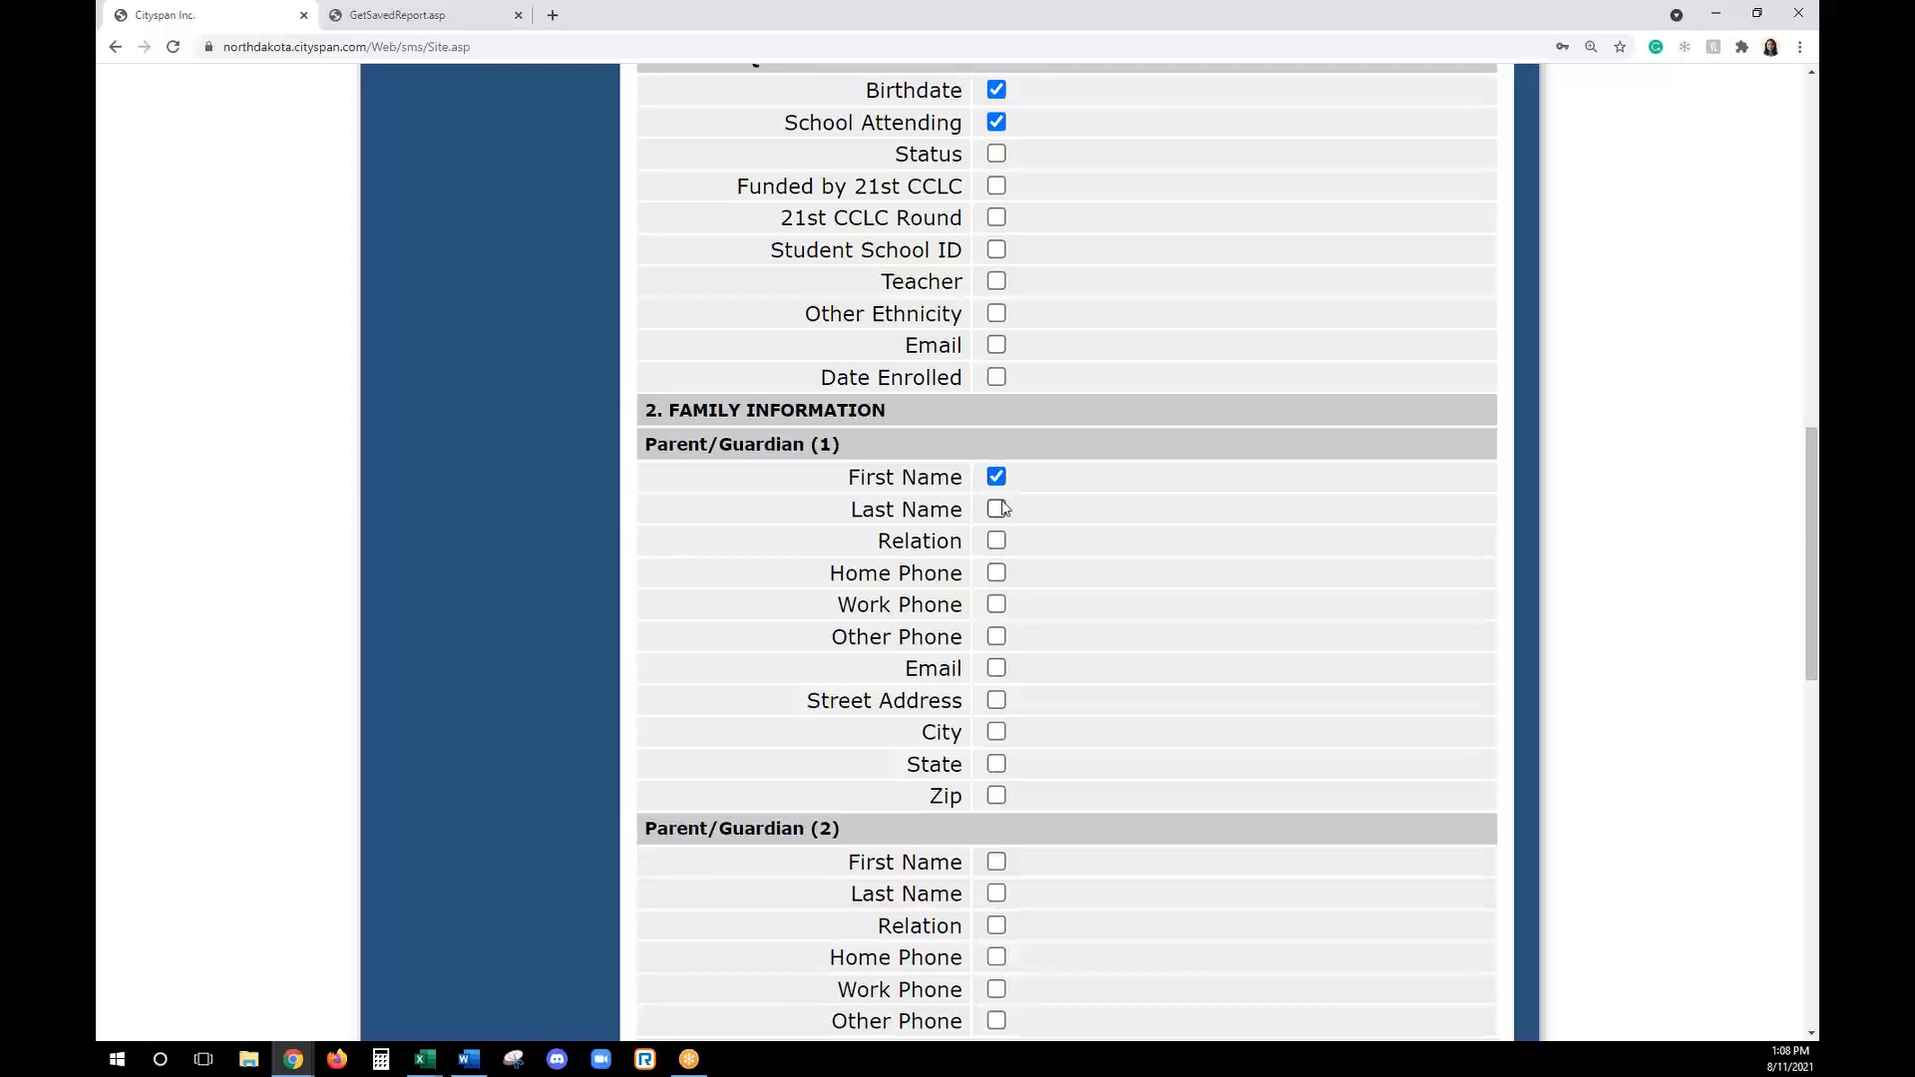
left_click(997, 510)
left_click(997, 668)
left_click(996, 700)
left_click(996, 732)
left_click(997, 764)
left_click(997, 796)
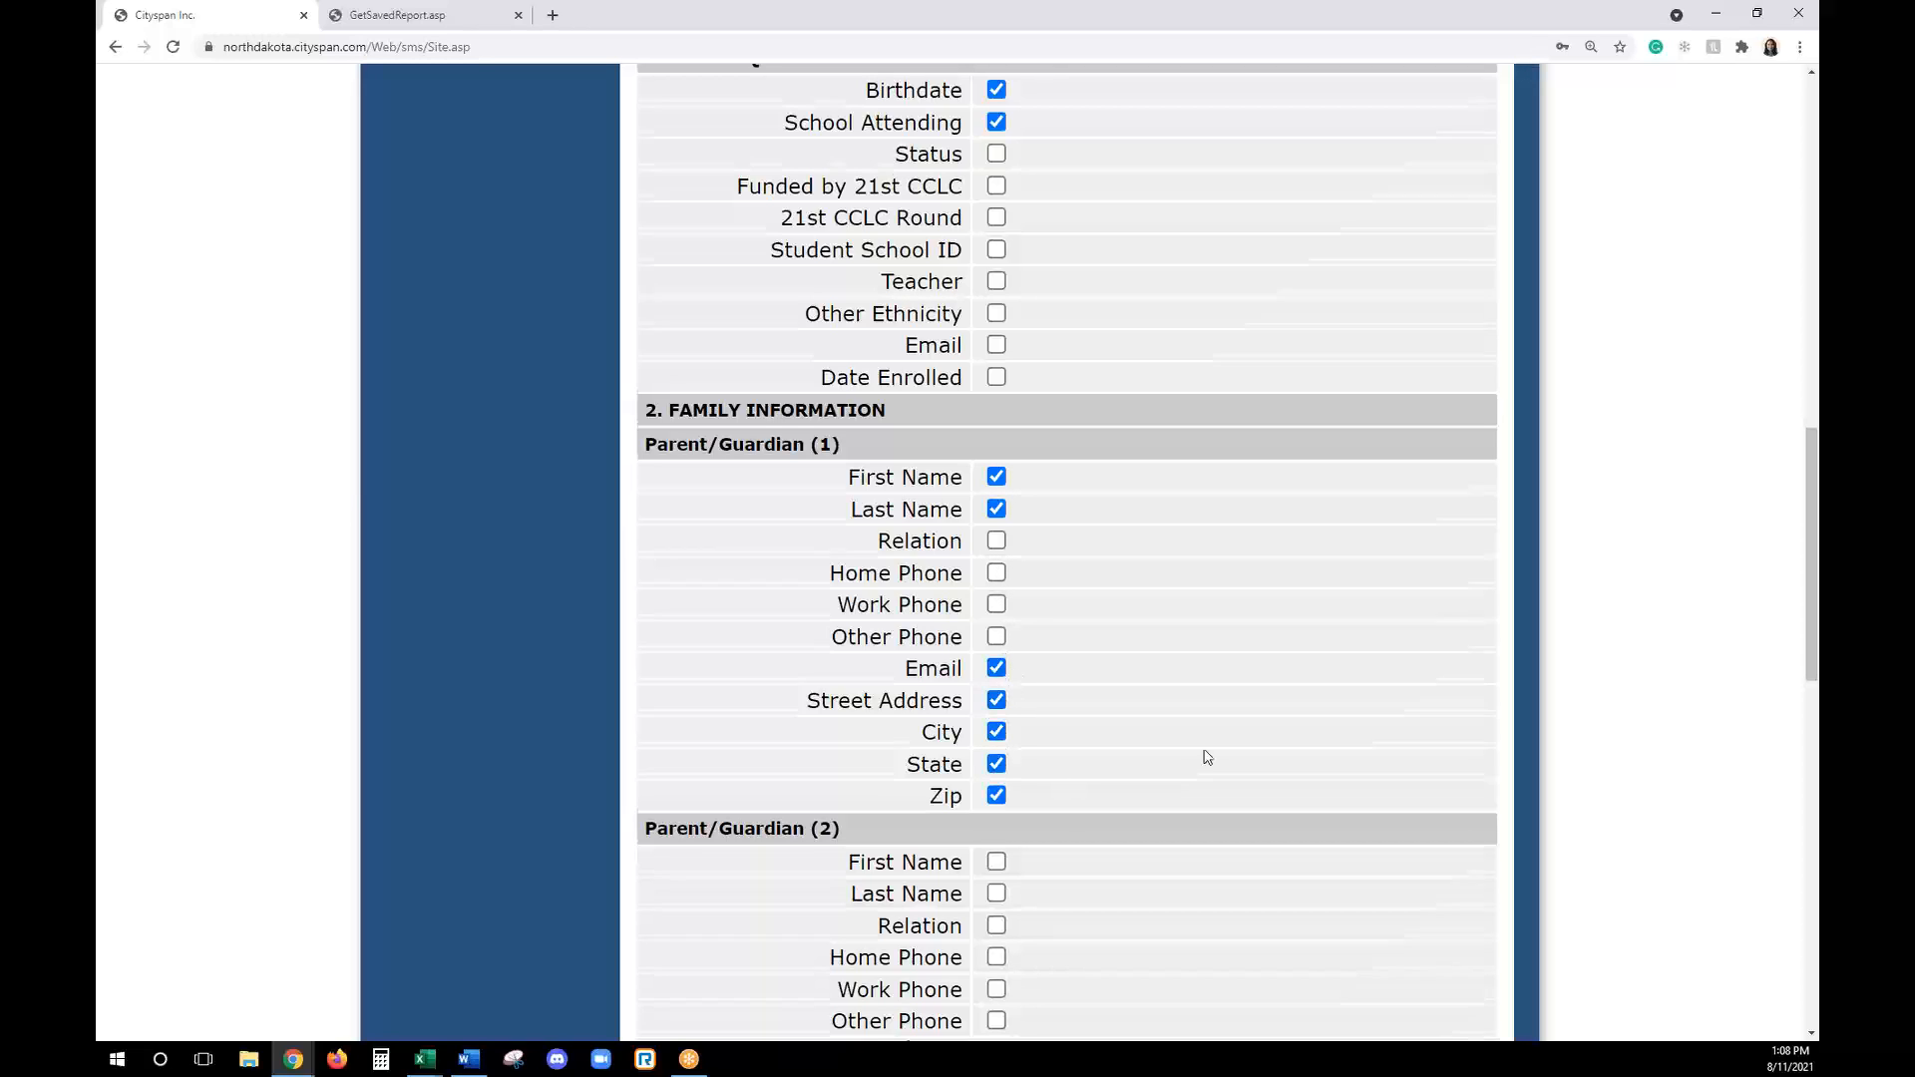
- Include all three transportation fields and the name, relation and phone of both permitted pick-up contacts, and finish the field selection
scroll(1205, 756, "down", 3)
scroll(1205, 750, "down", 4)
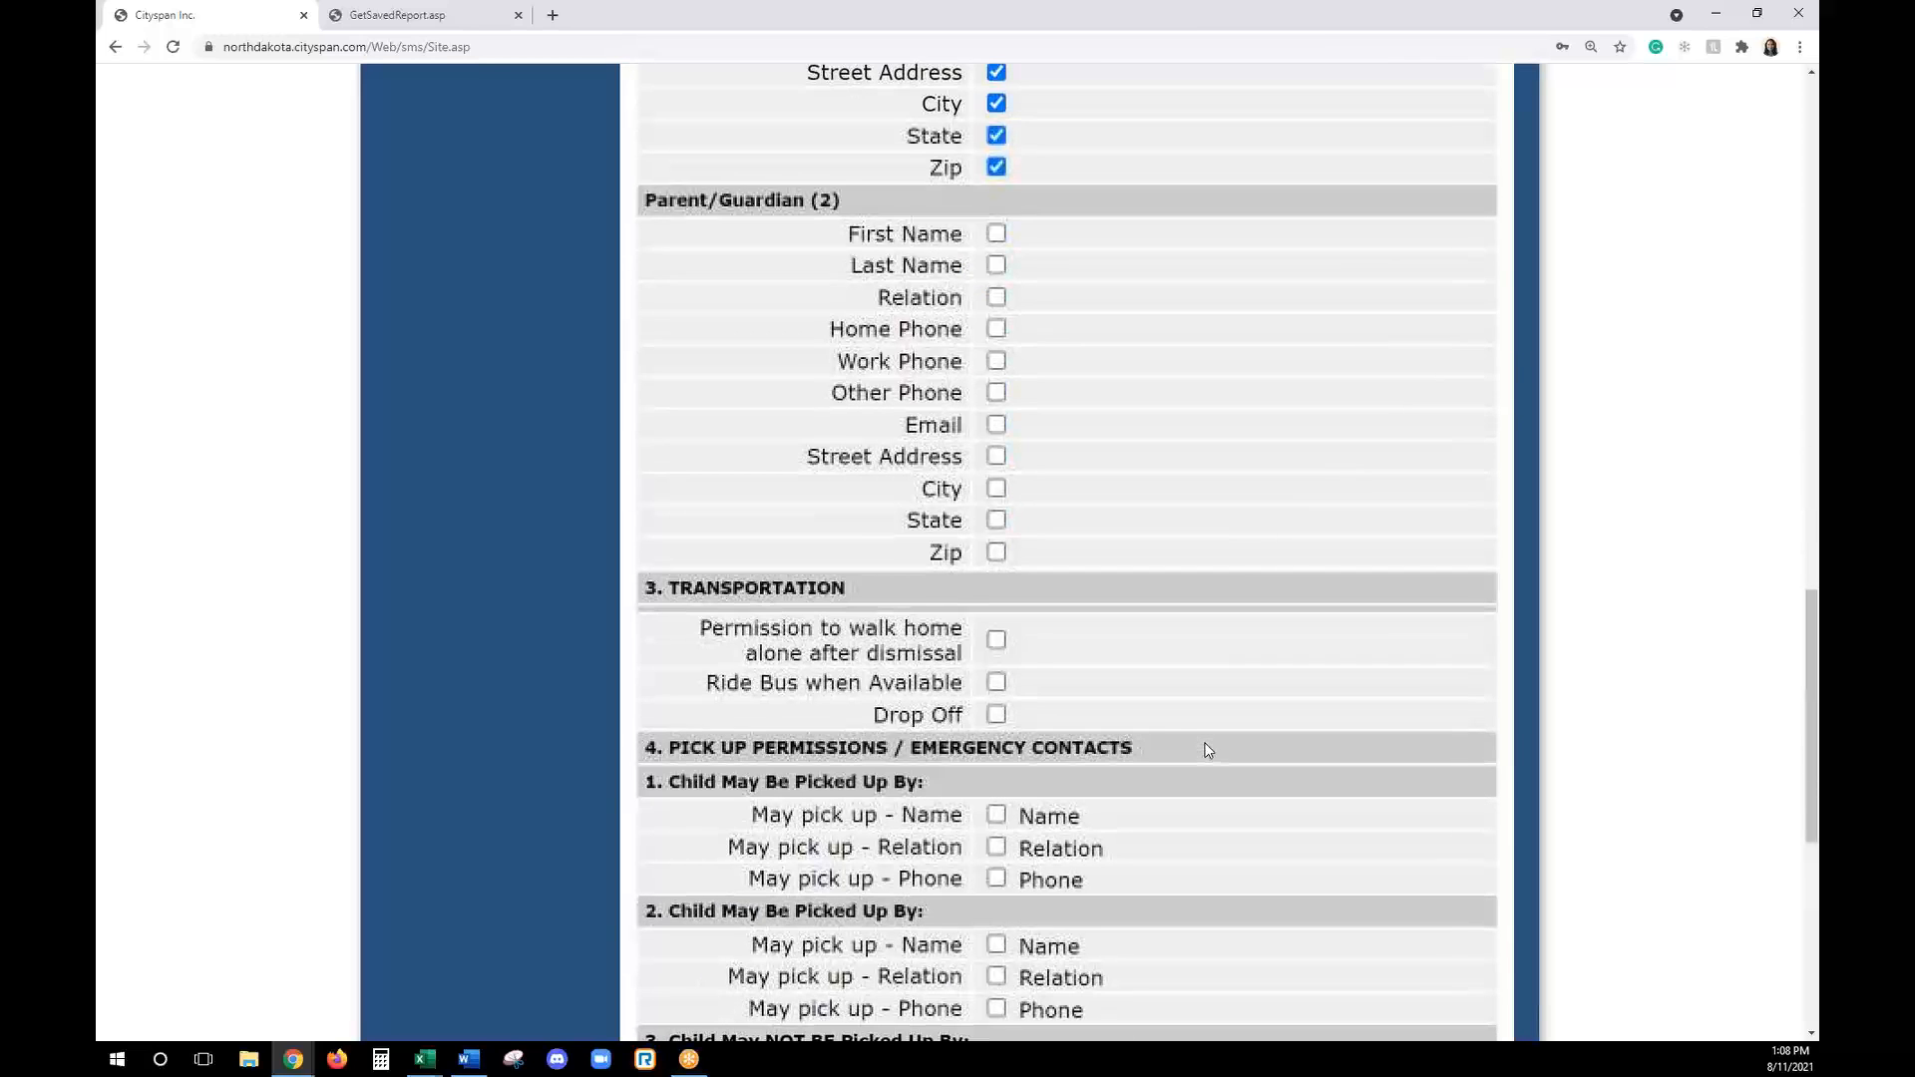
left_click(993, 643)
left_click(996, 684)
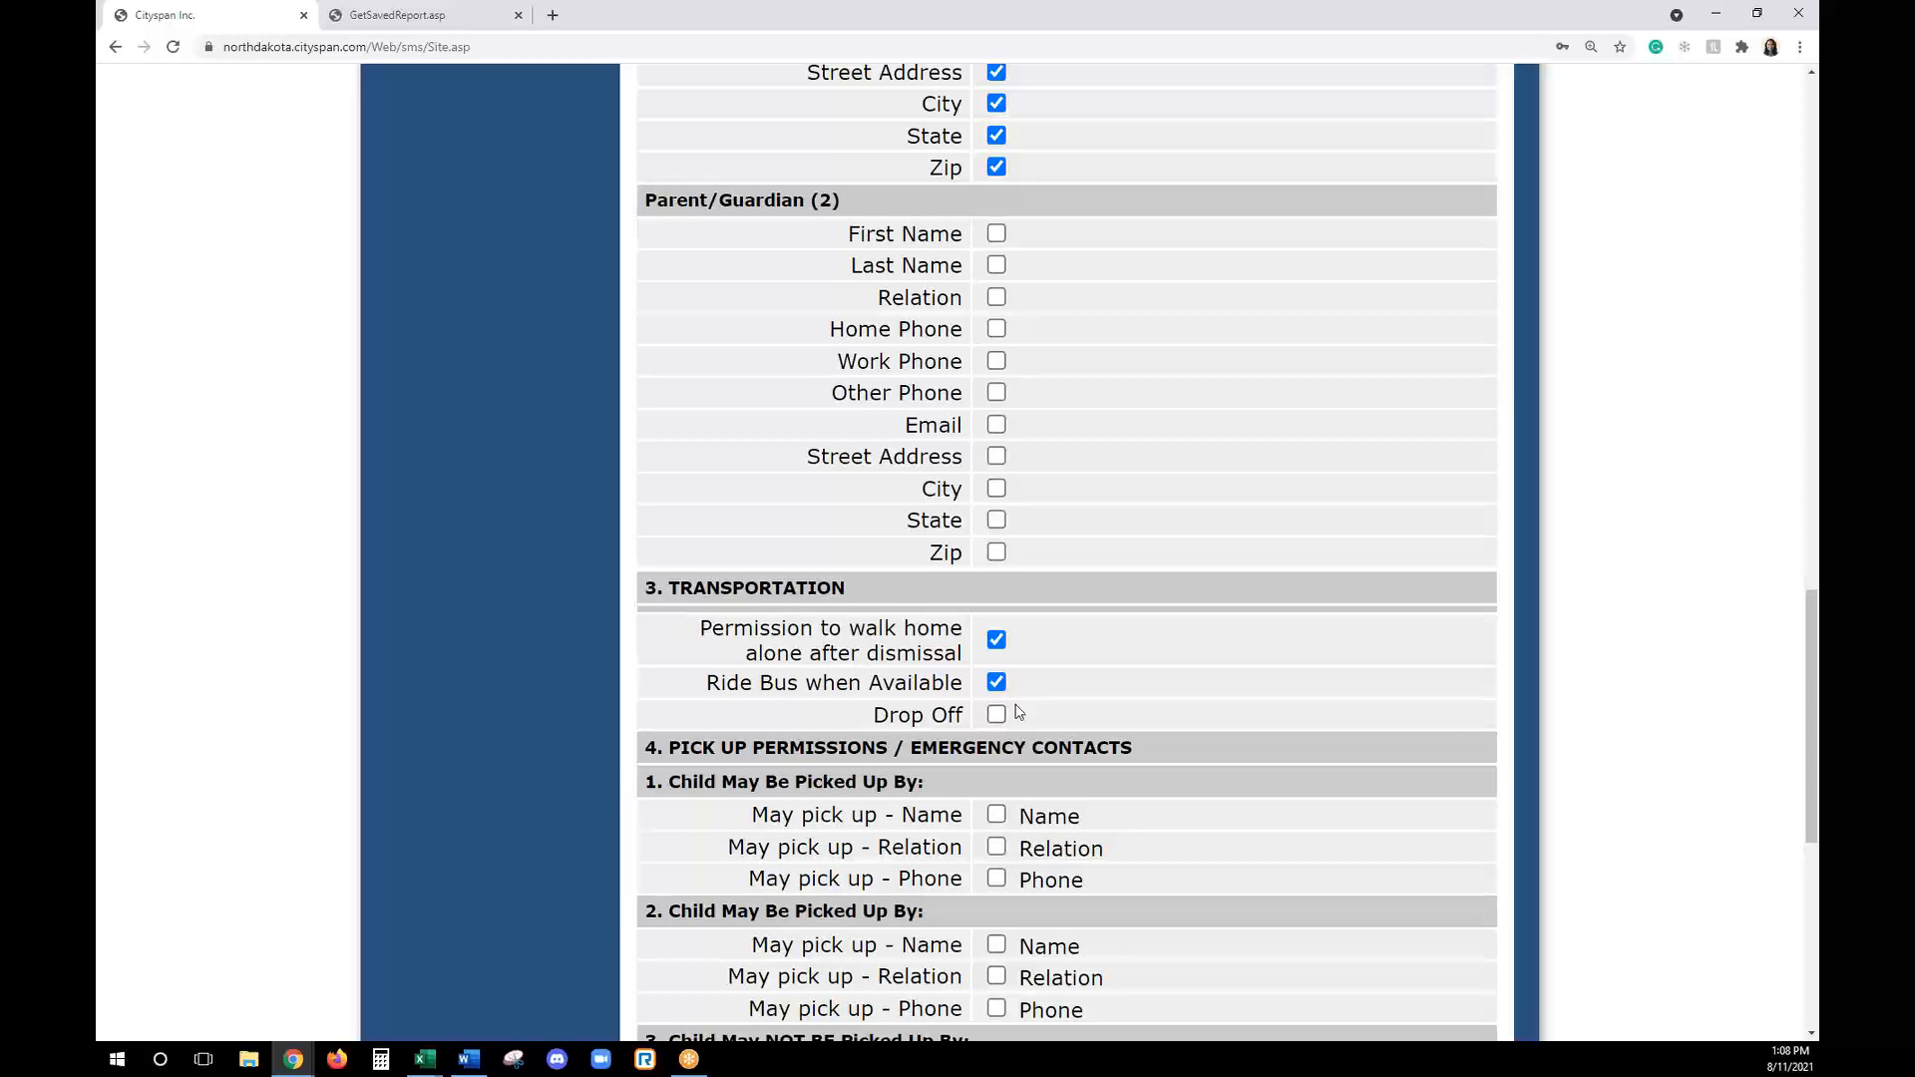
left_click(996, 717)
left_click(996, 814)
left_click(997, 847)
left_click(996, 878)
left_click(997, 944)
left_click(997, 978)
left_click(996, 1009)
scroll(998, 1010, "down", 7)
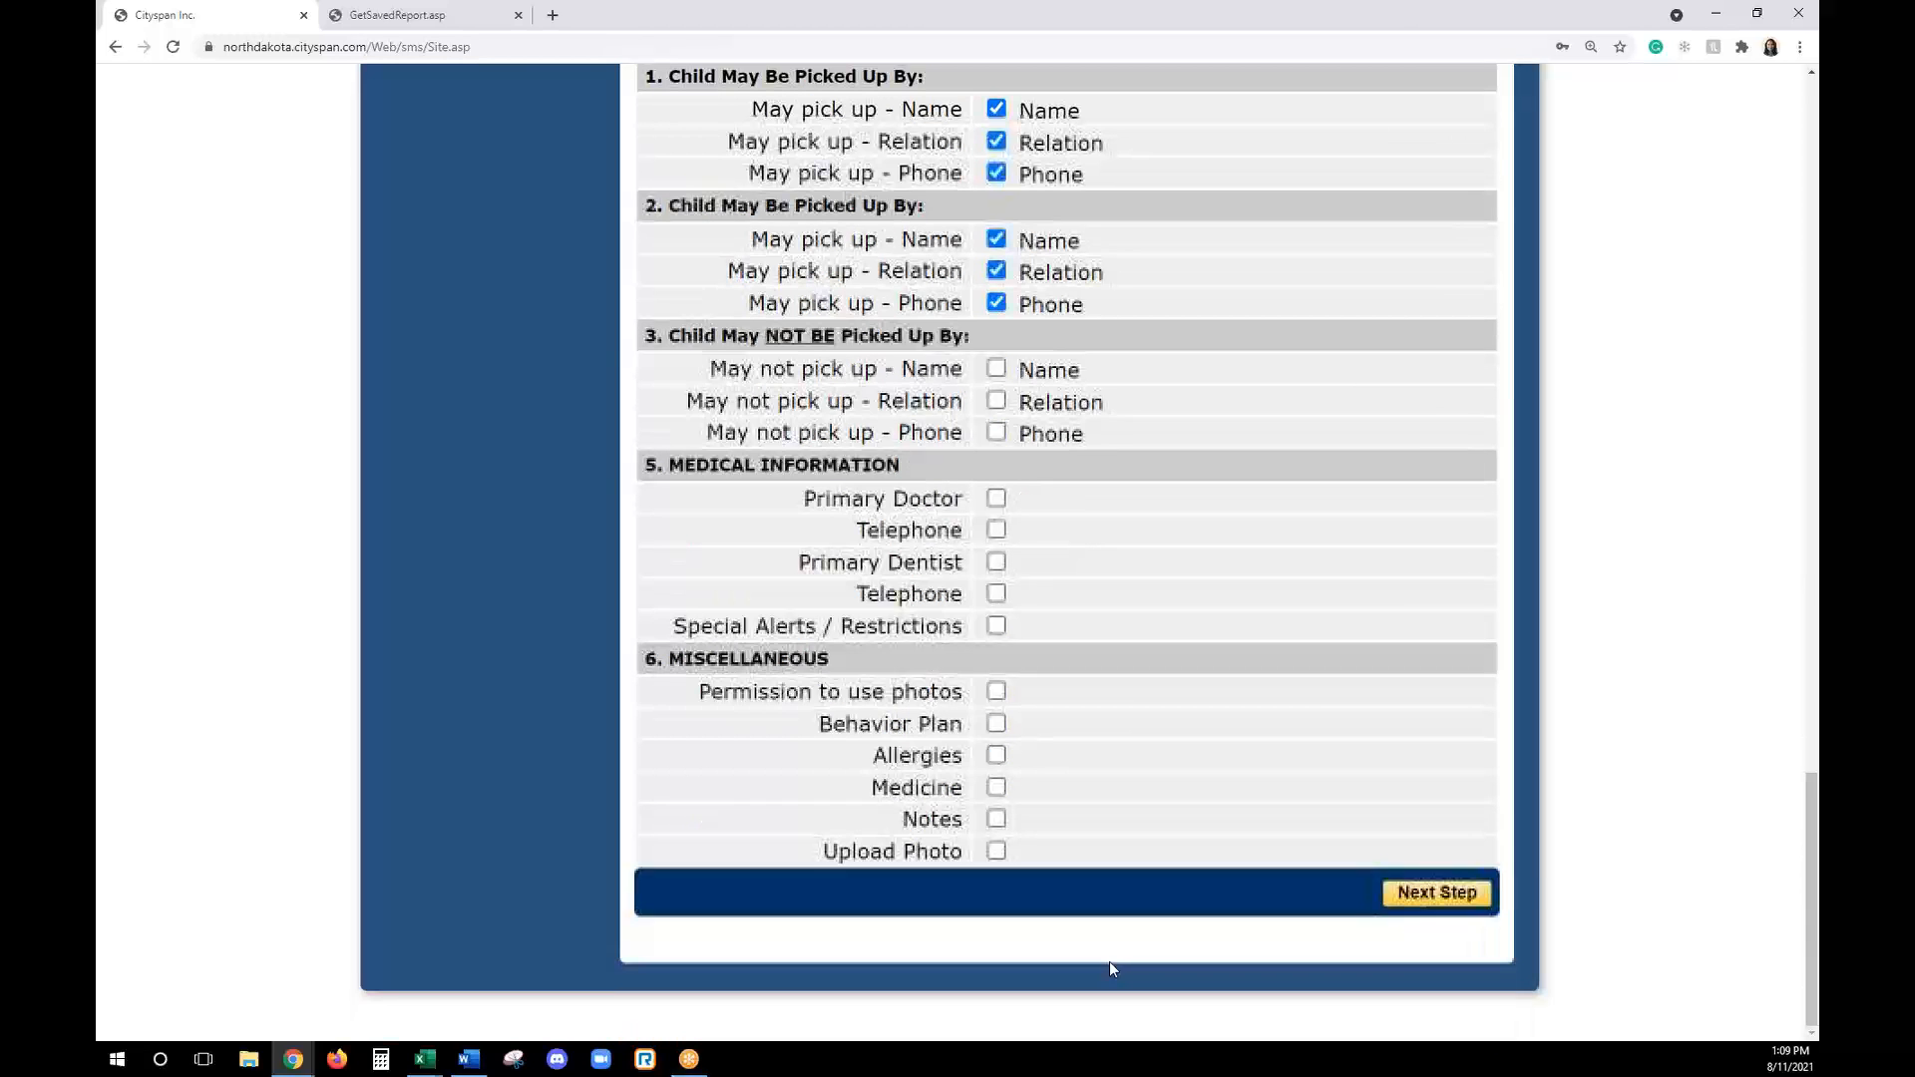
left_click(1433, 895)
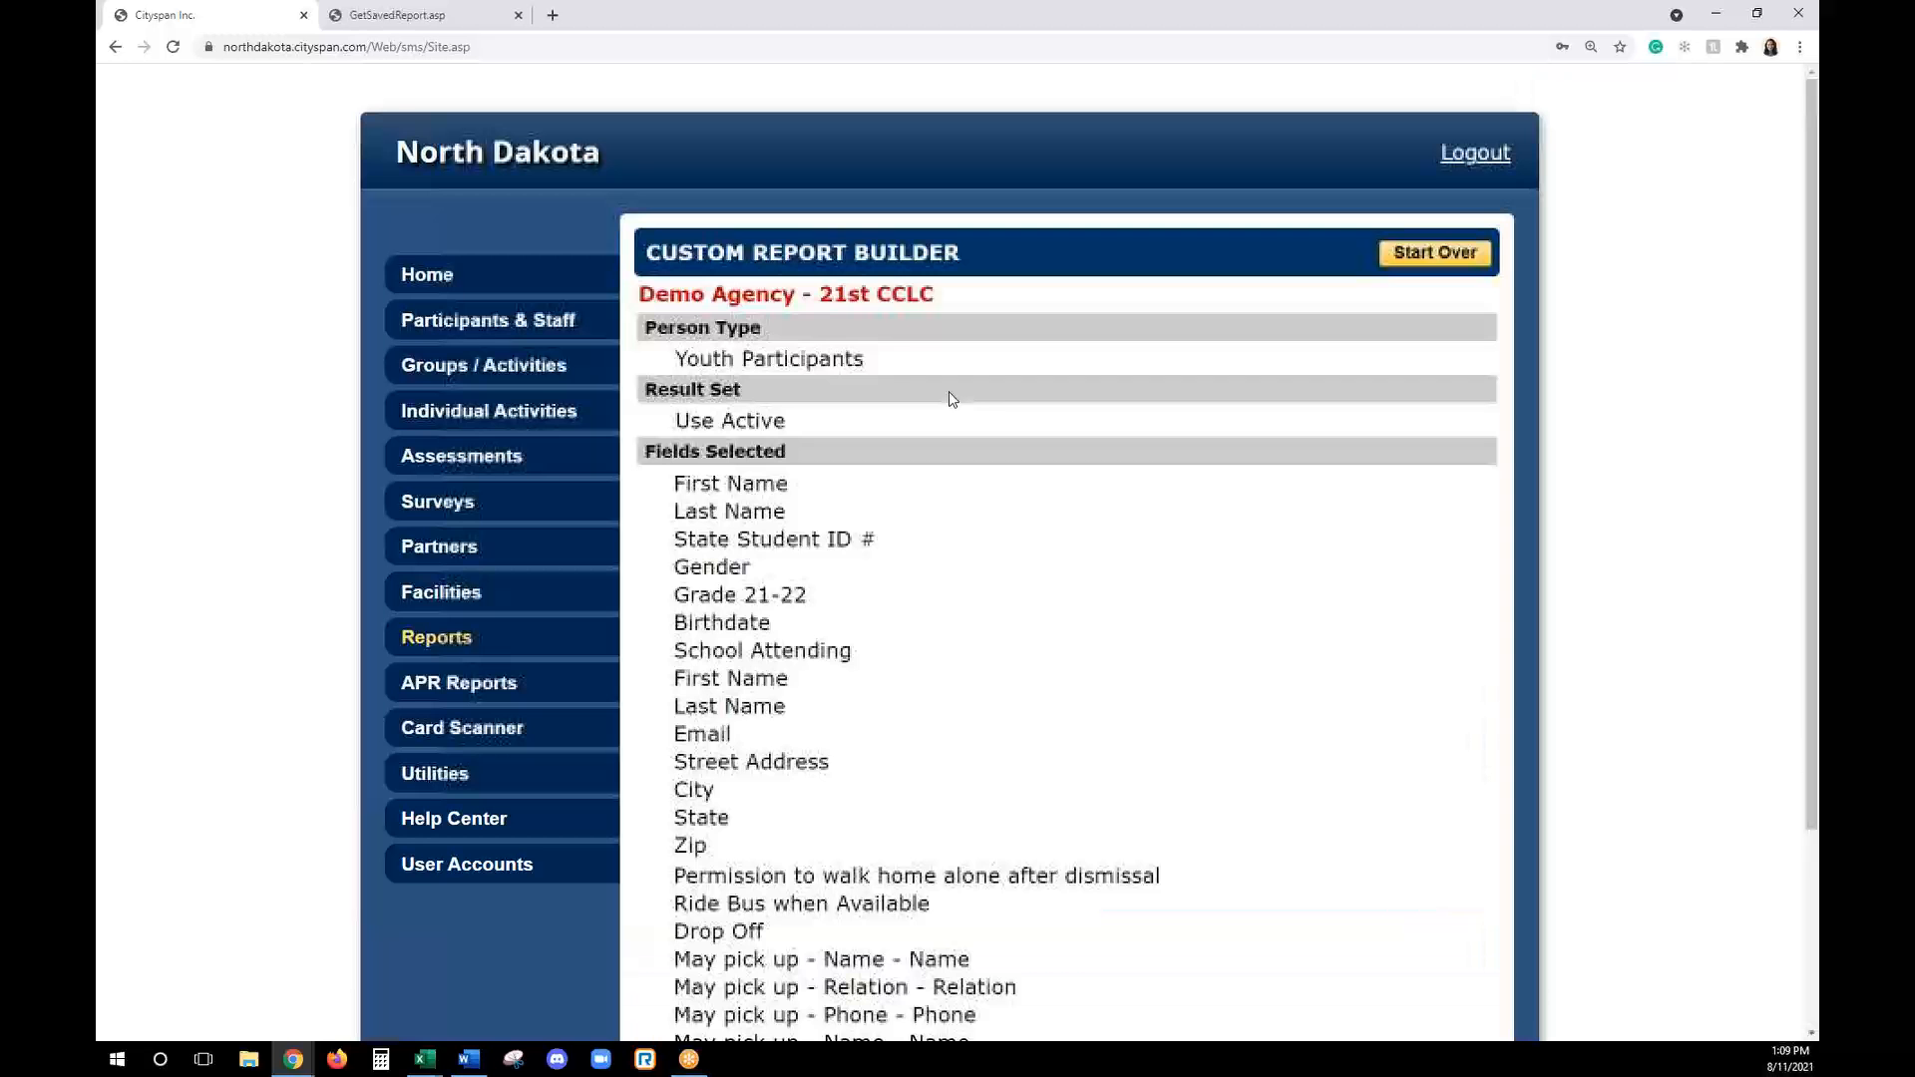
- Try to export the custom report in Excel format and always allow pop-ups and redirects from the northdakota.cityspan.com site
scroll(810, 761, "down", 3)
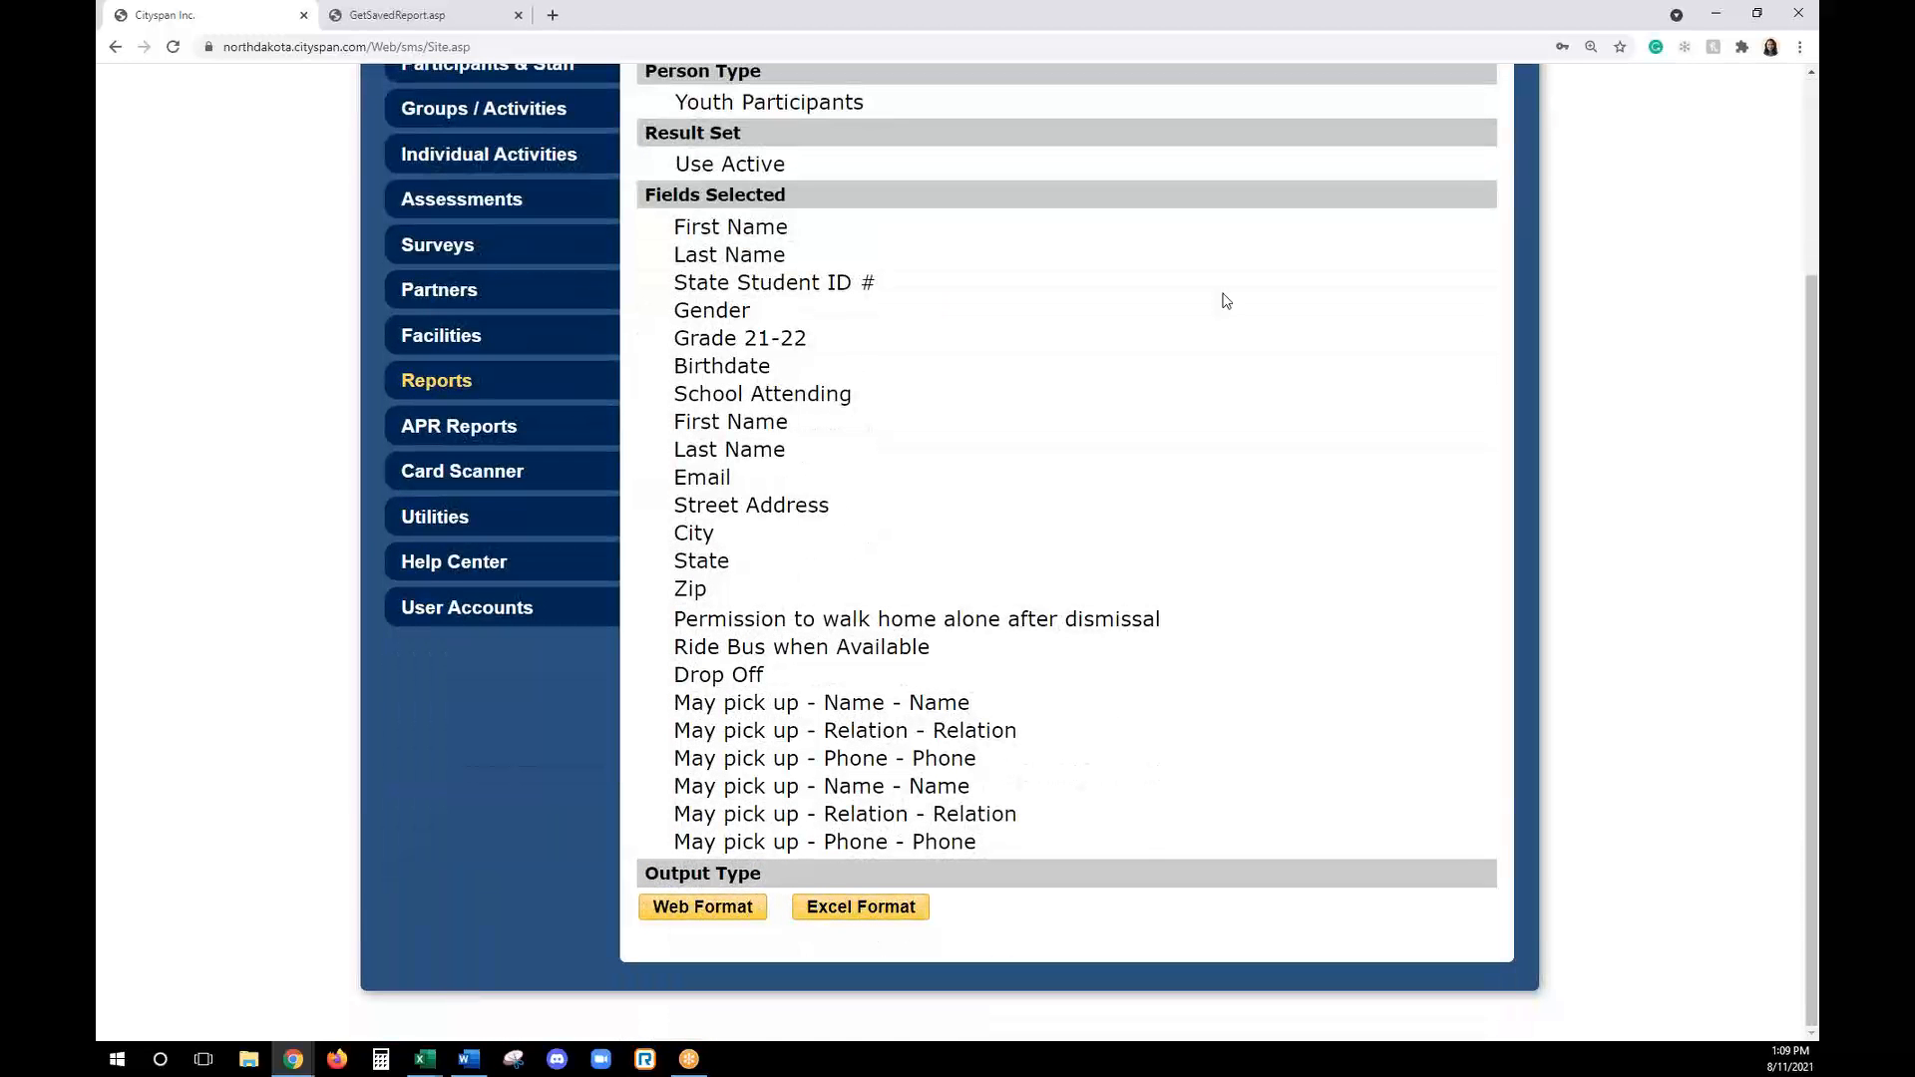
scroll(1223, 300, "up", 3)
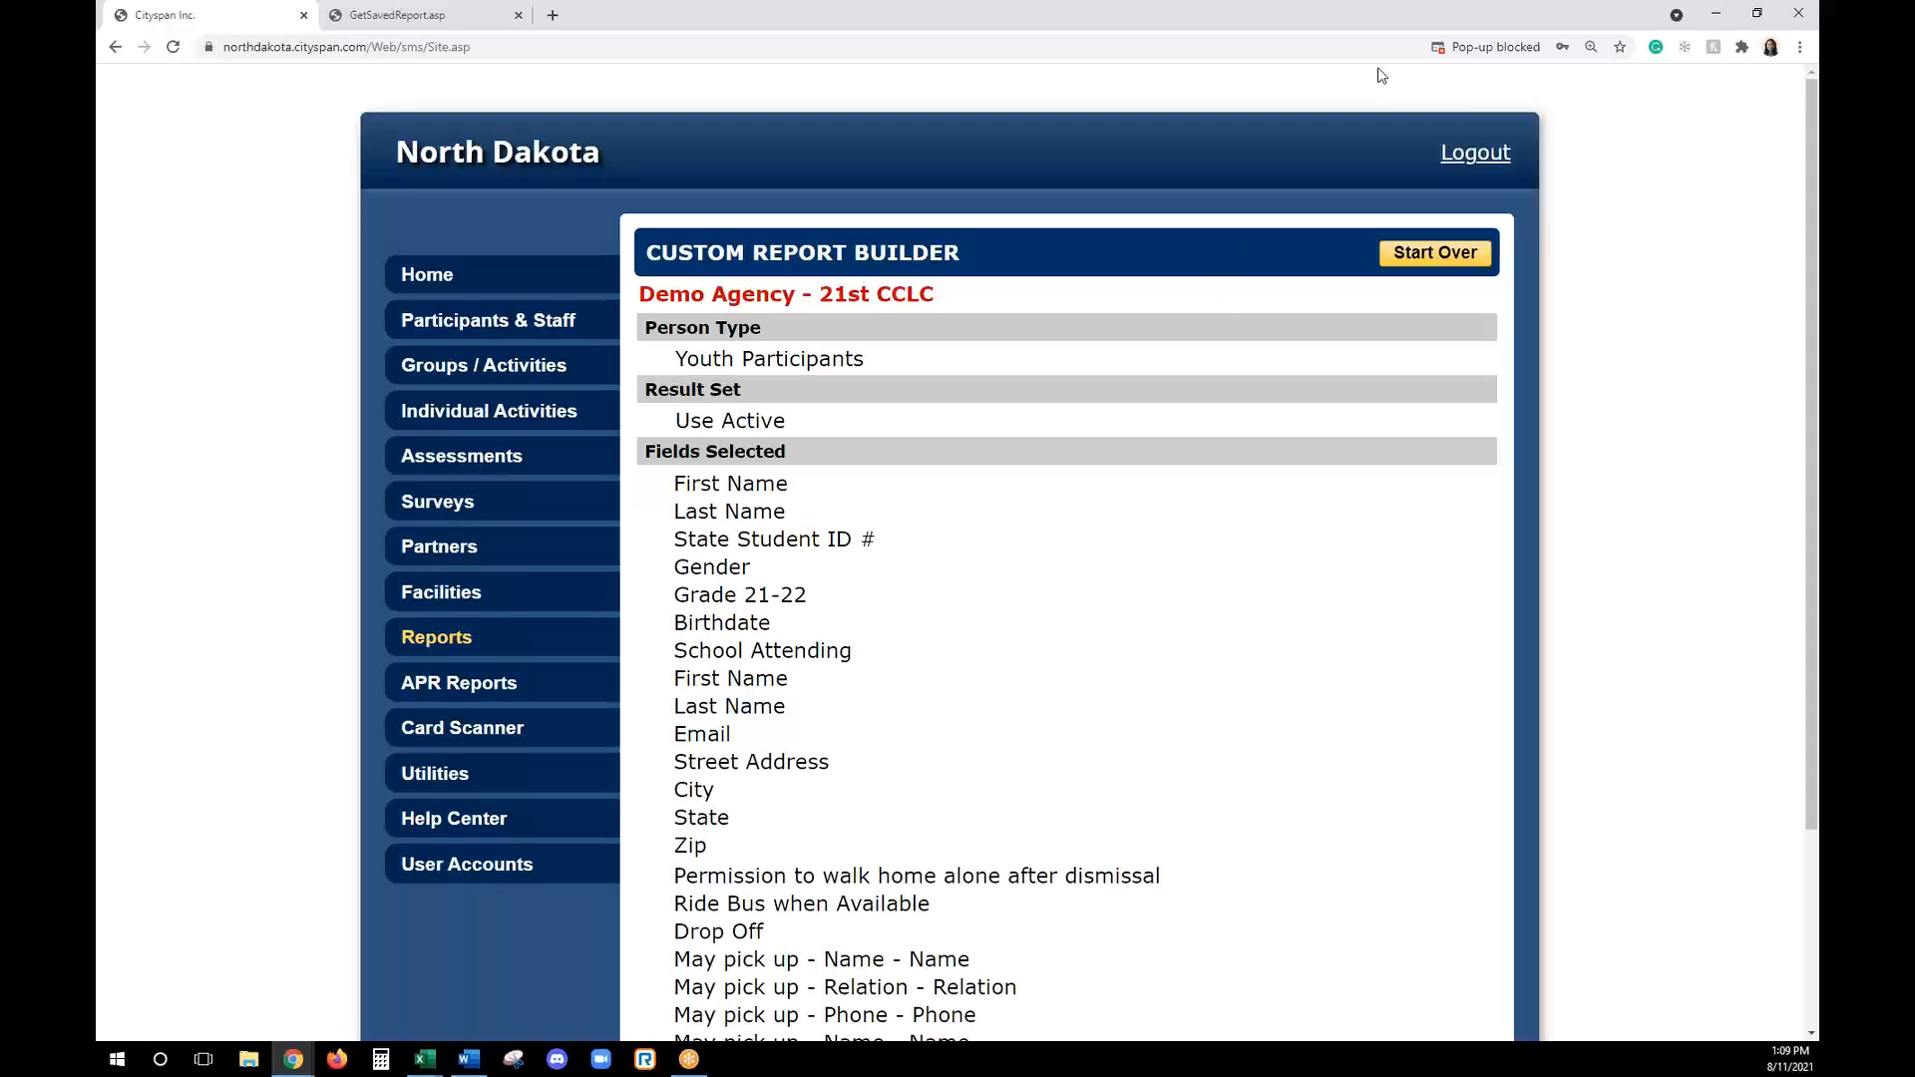
left_click(1466, 50)
left_click(1372, 135)
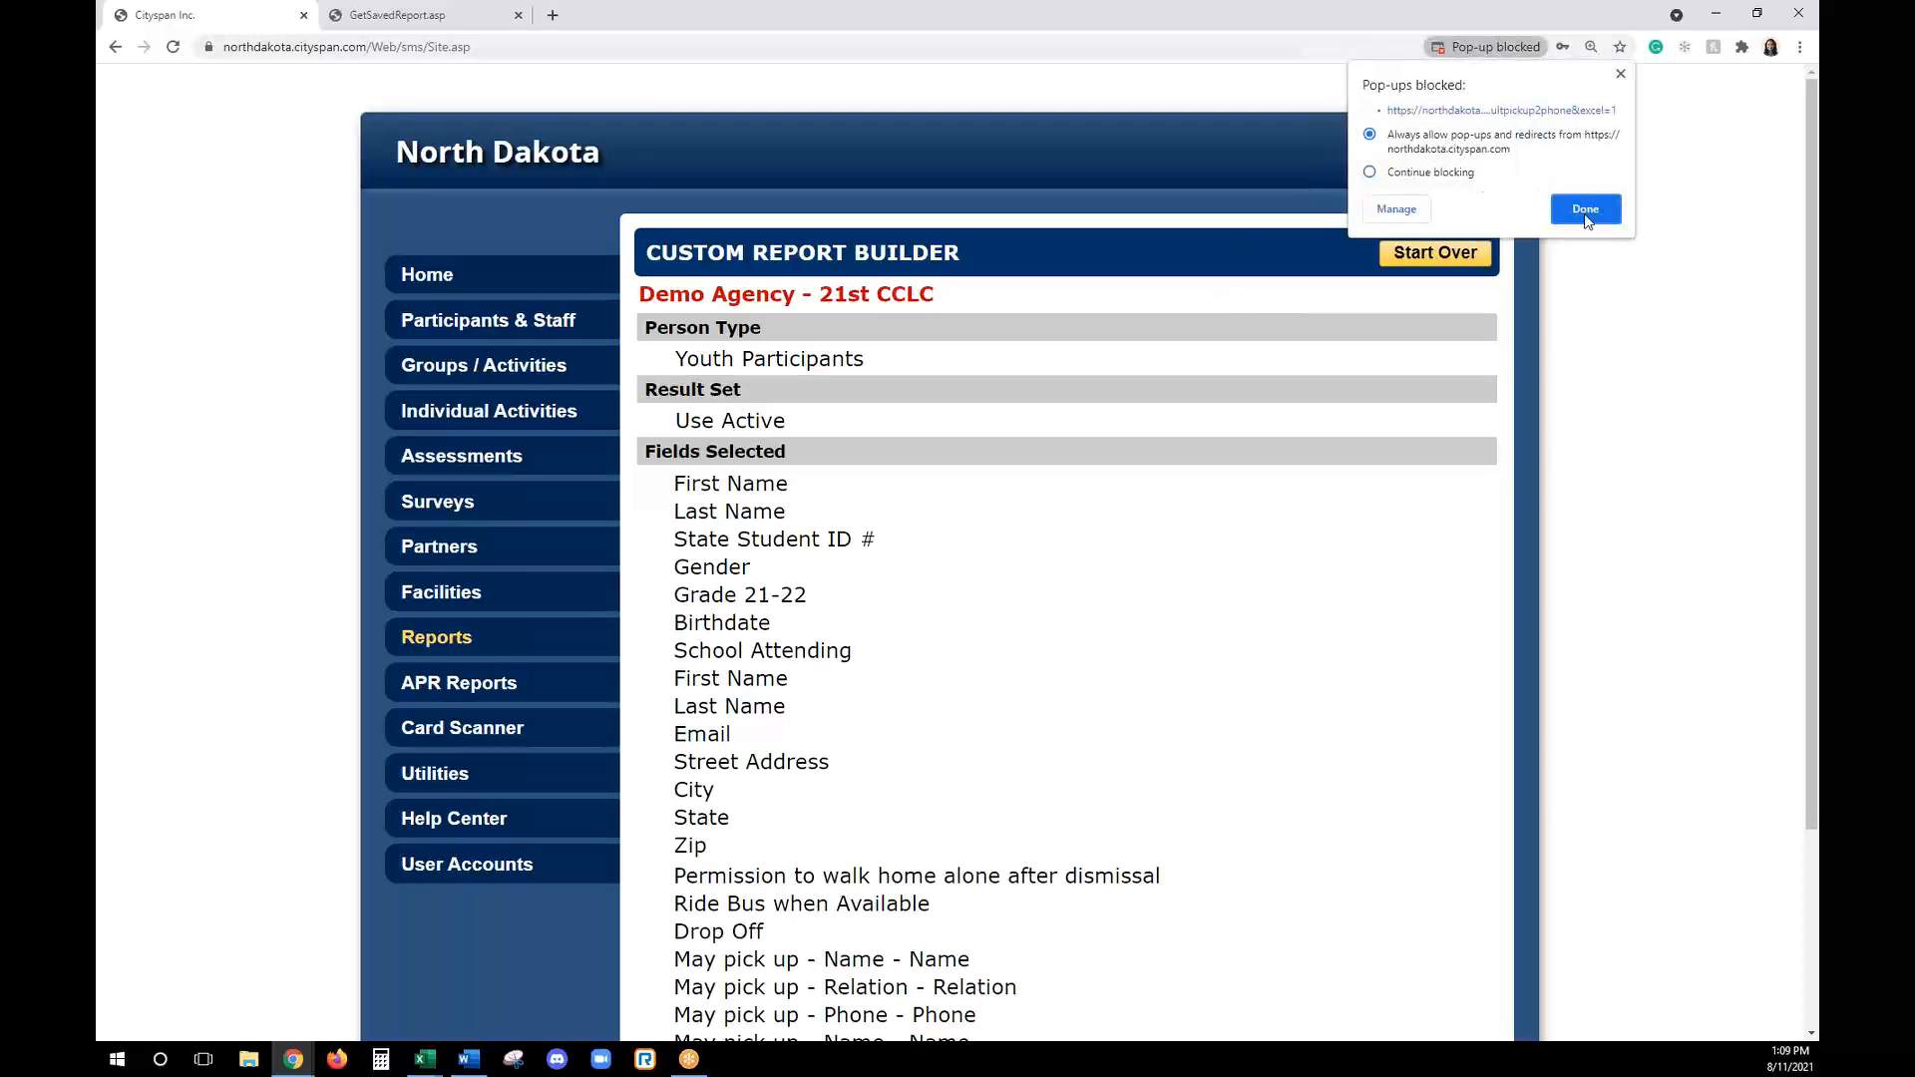
left_click(1586, 208)
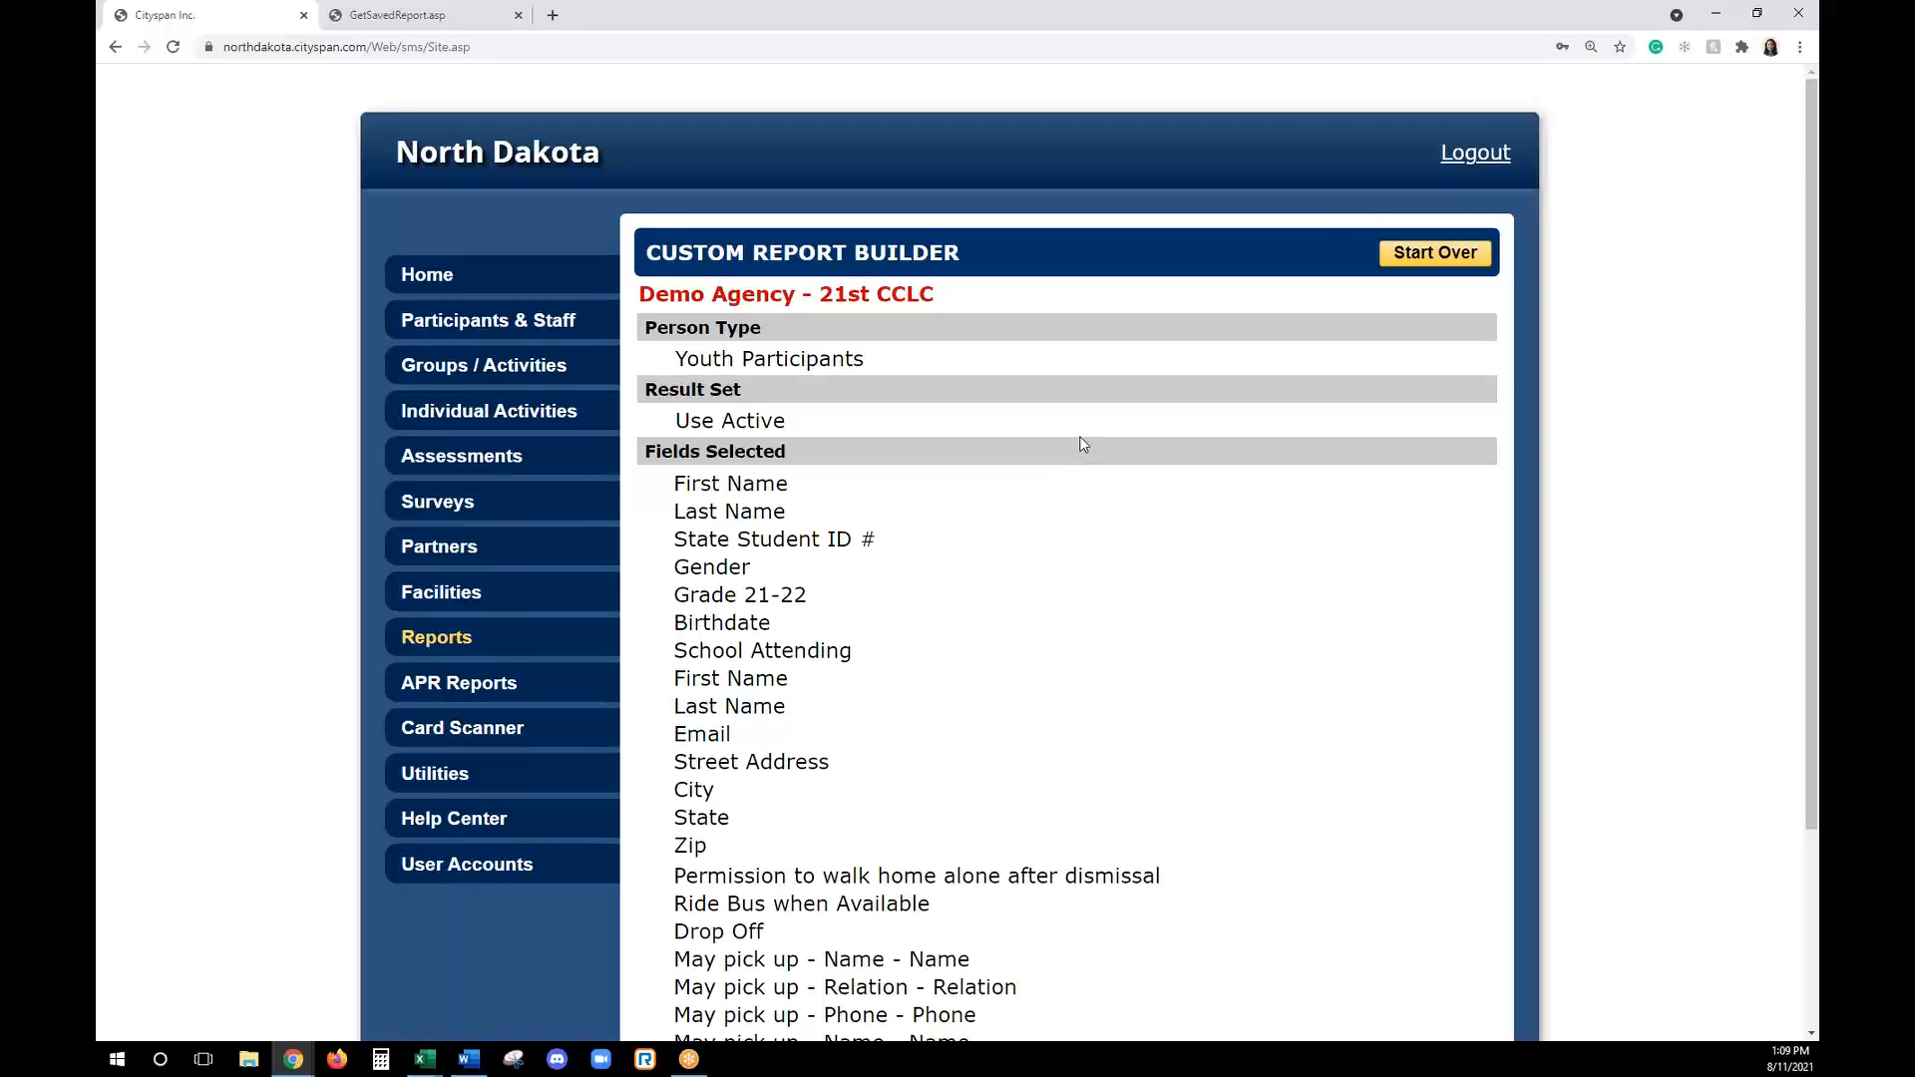
scroll(968, 623, "down", 3)
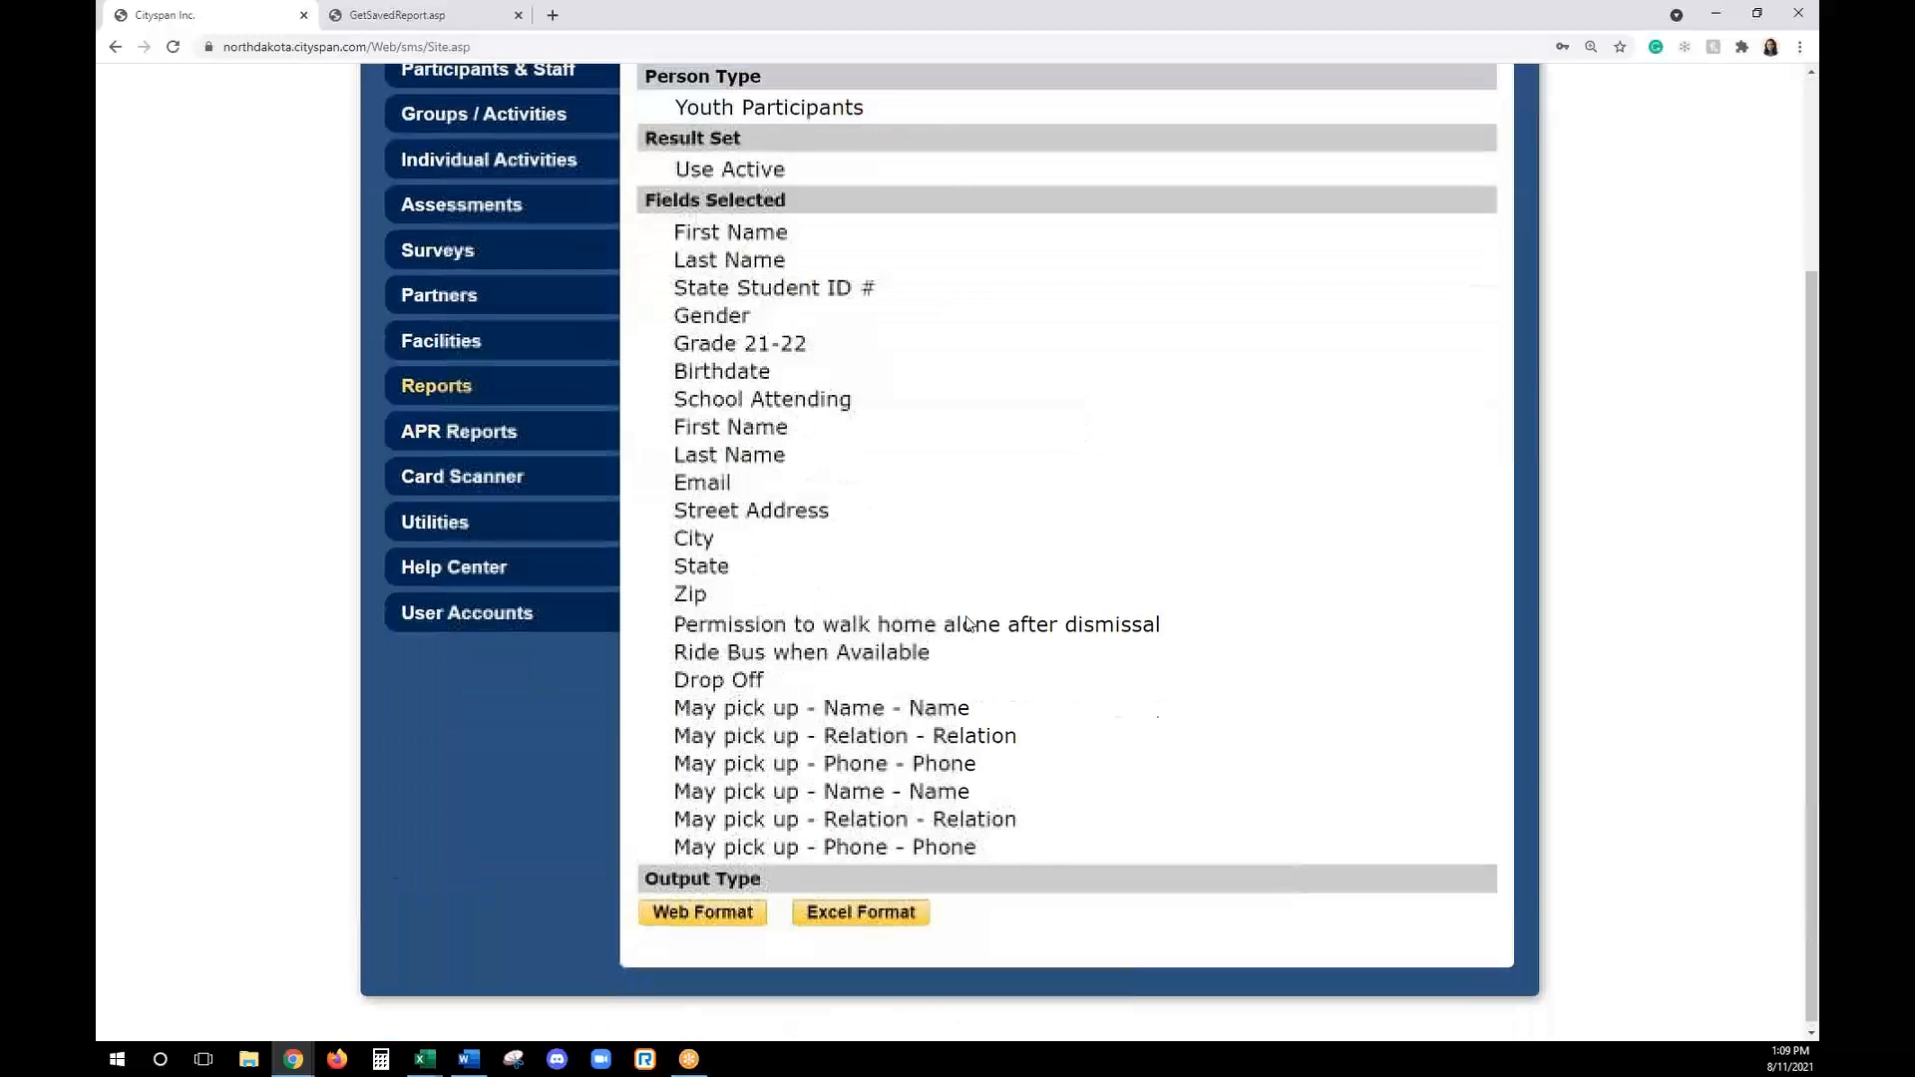
left_click(860, 907)
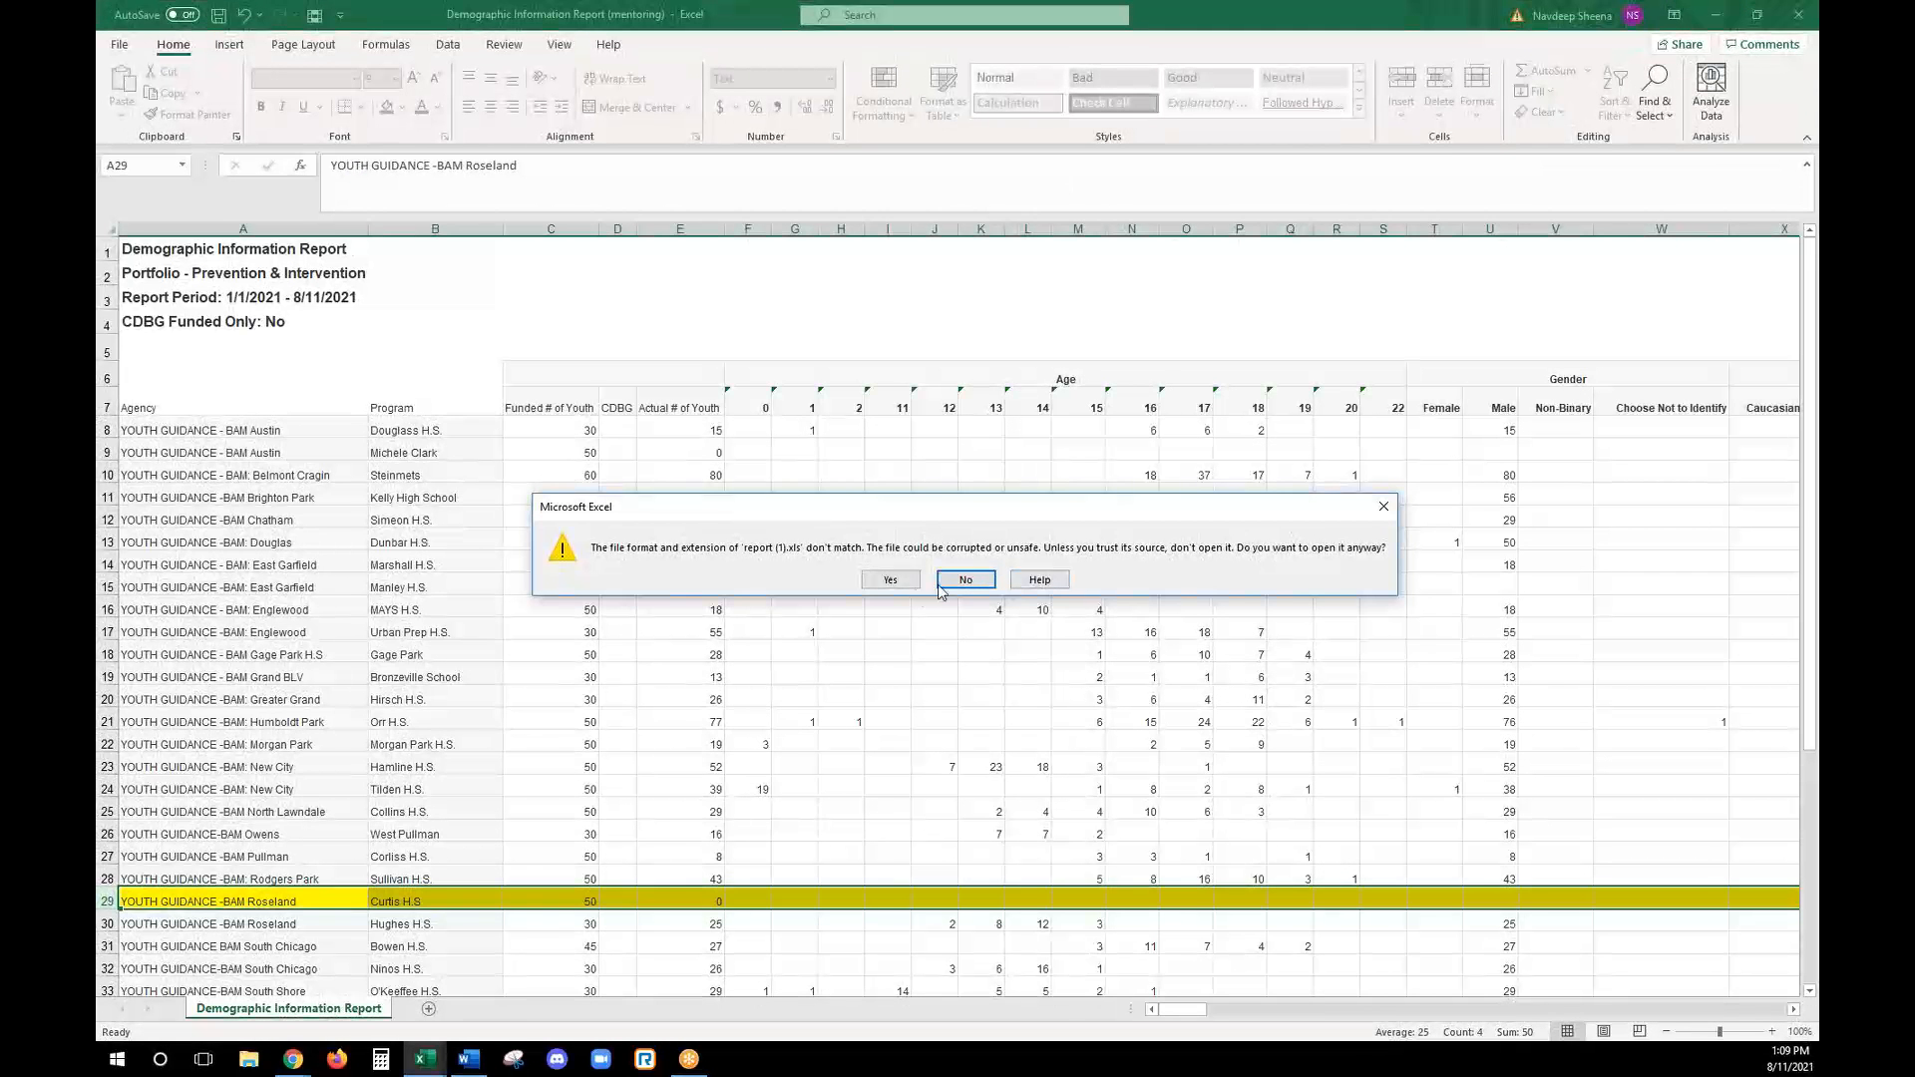
left_click(966, 581)
left_click(1802, 16)
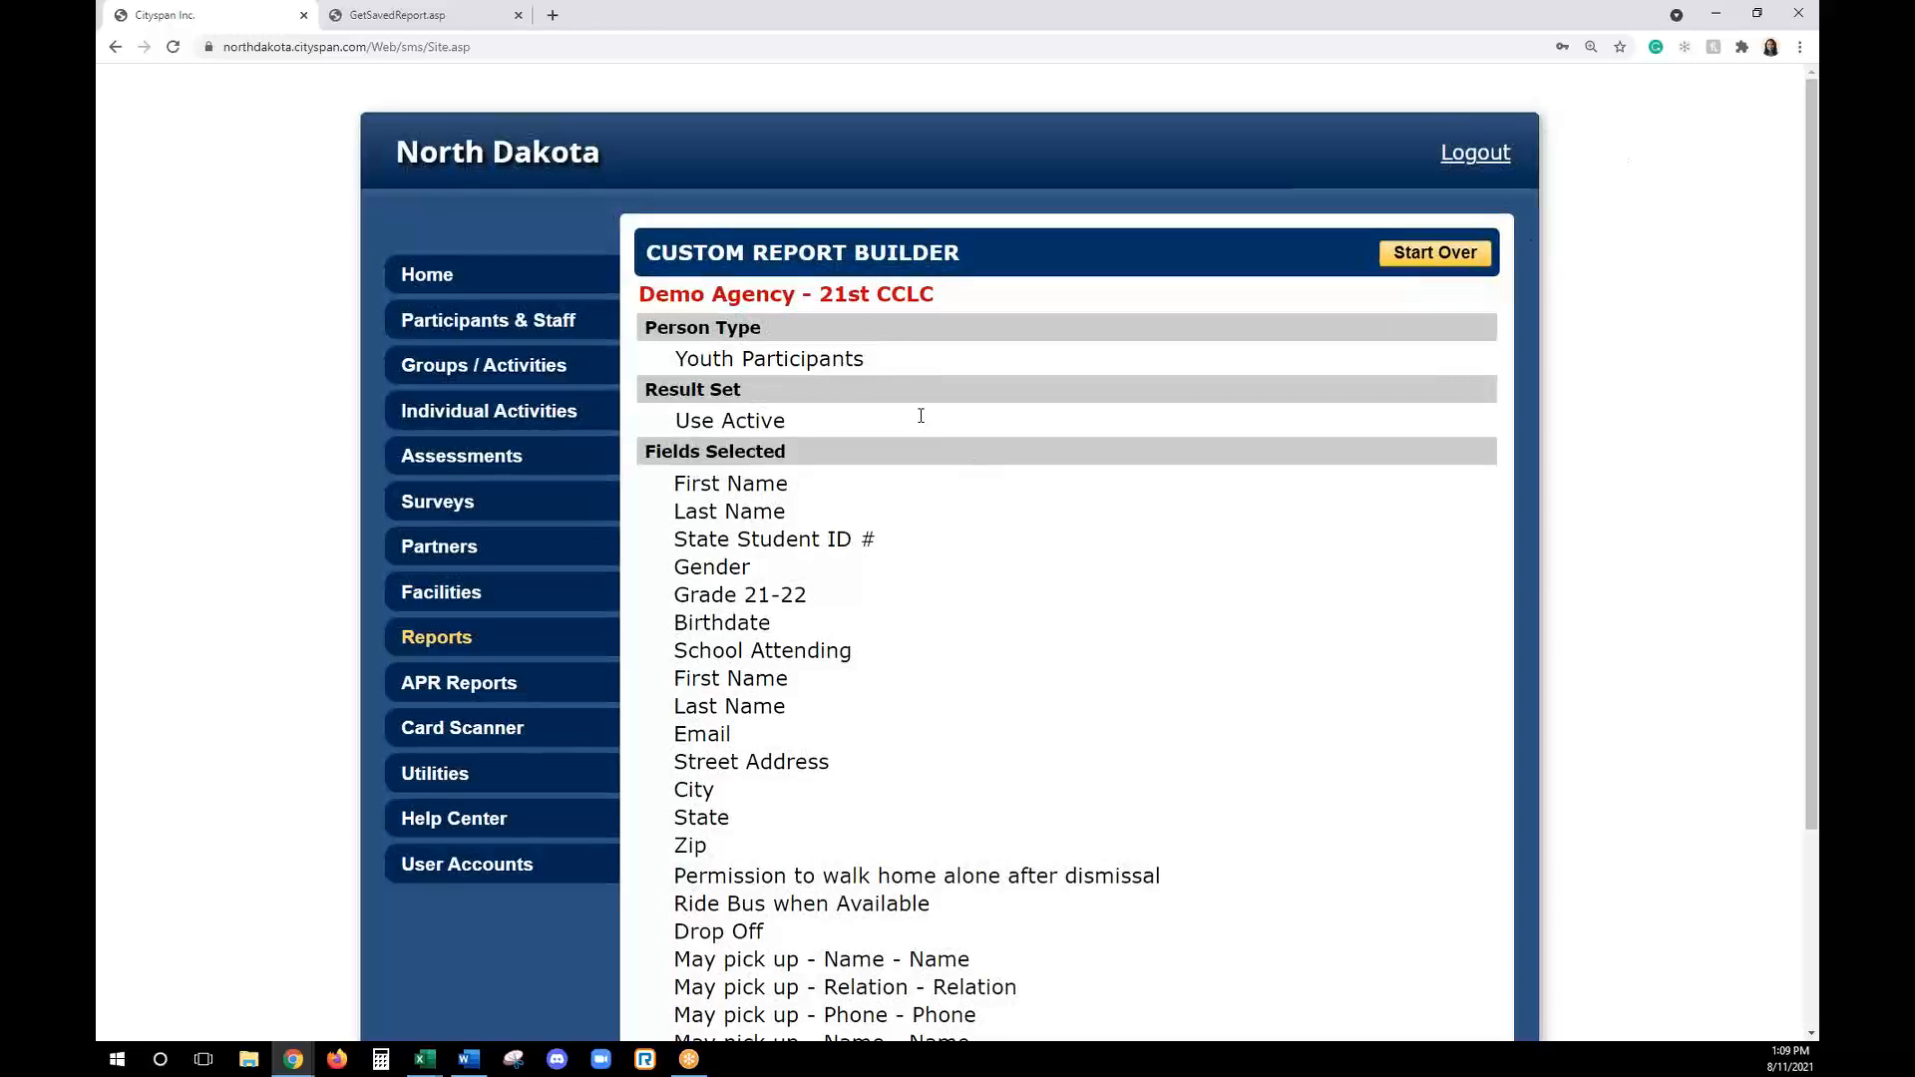
- Export the custom report in Excel format, open the downloaded file despite the format mismatch and enable editing
scroll(1147, 579, "down", 3)
left_click(806, 918)
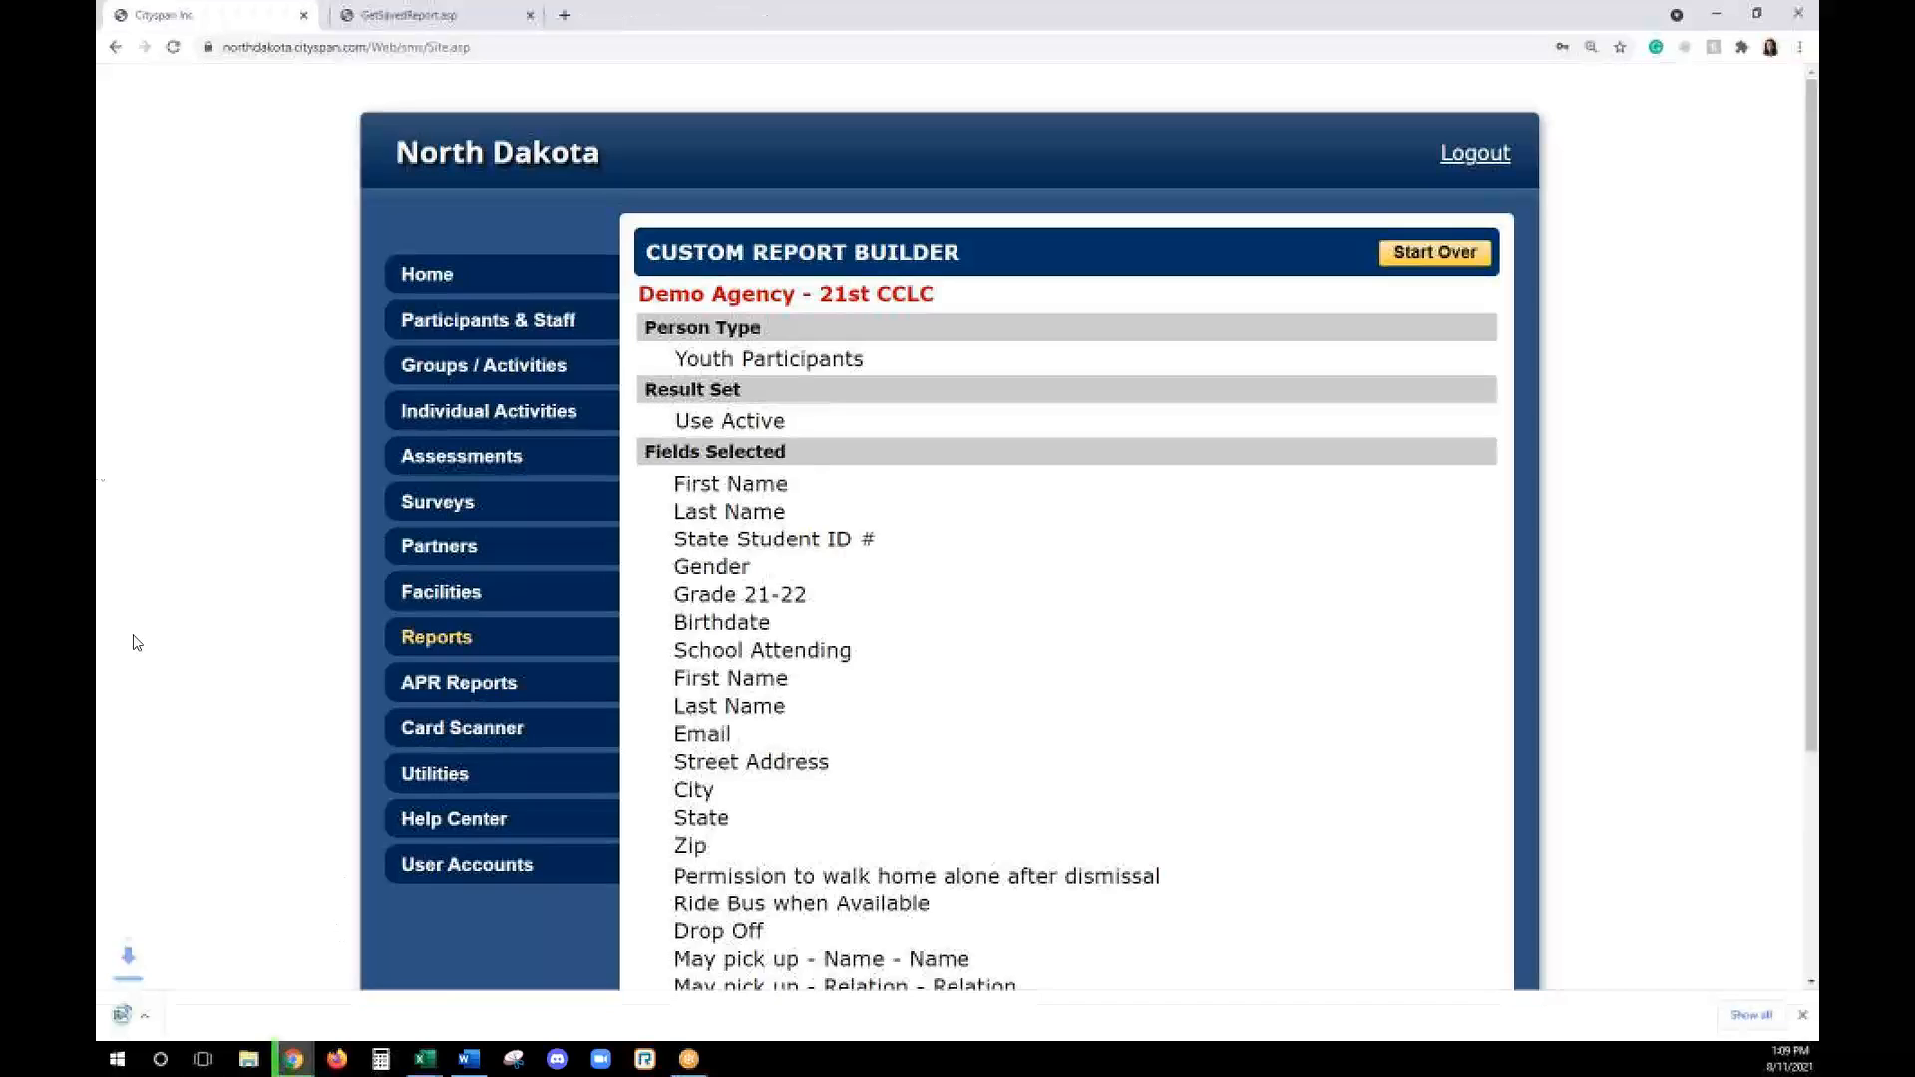
left_click(172, 1008)
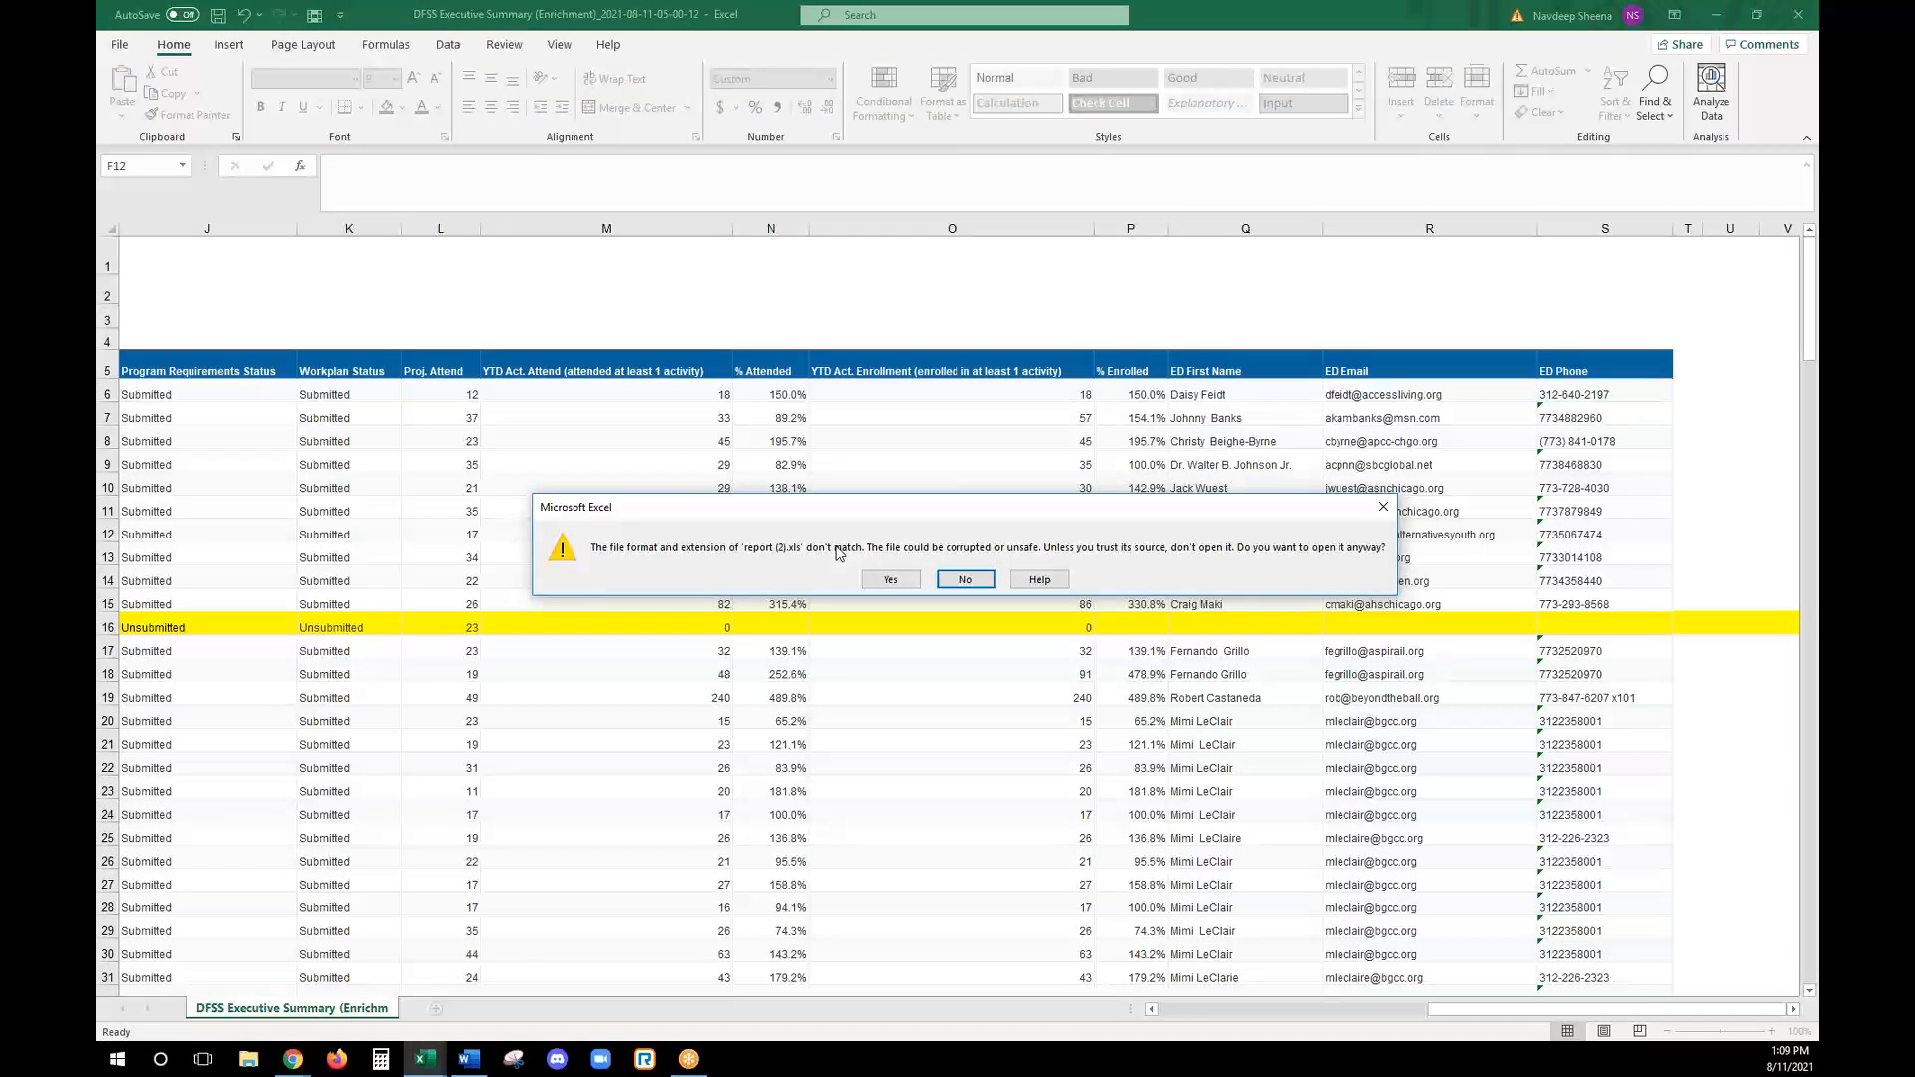
left_click(889, 579)
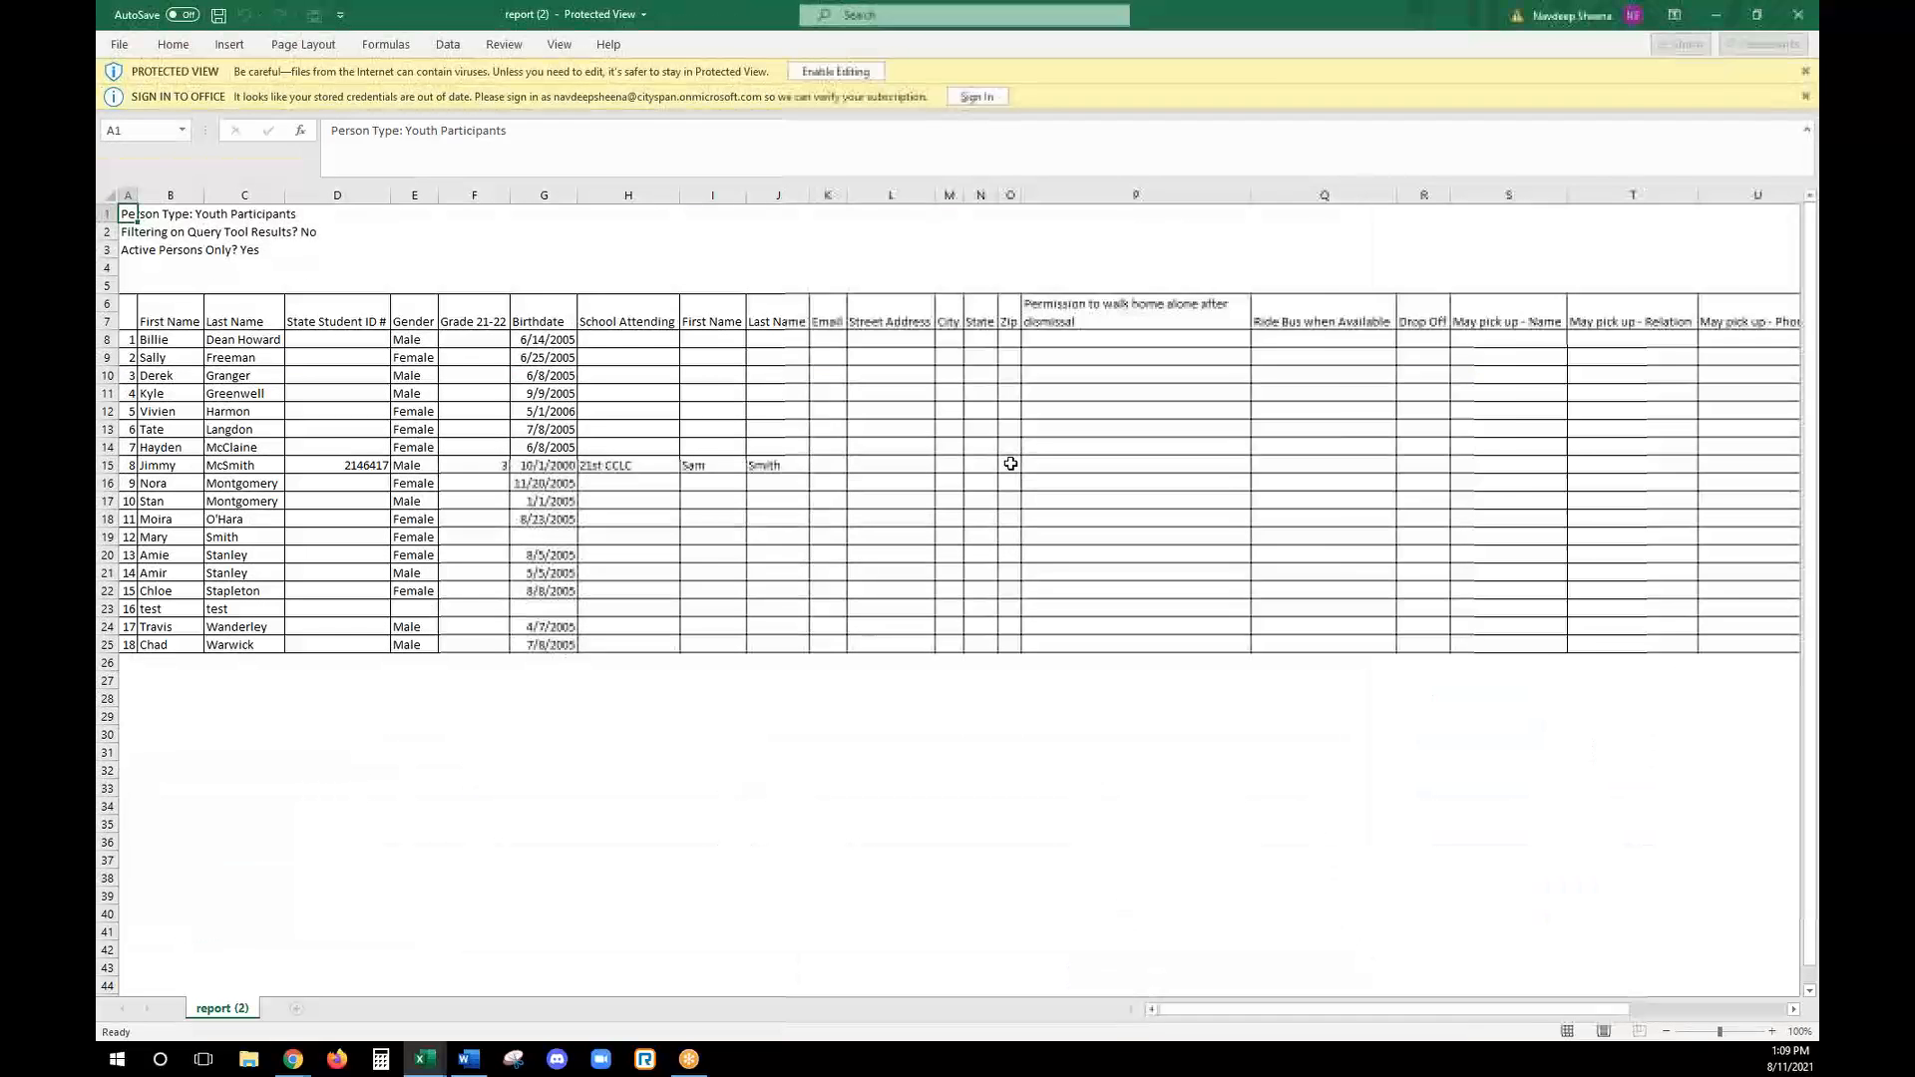
left_click(554, 427)
left_click(836, 71)
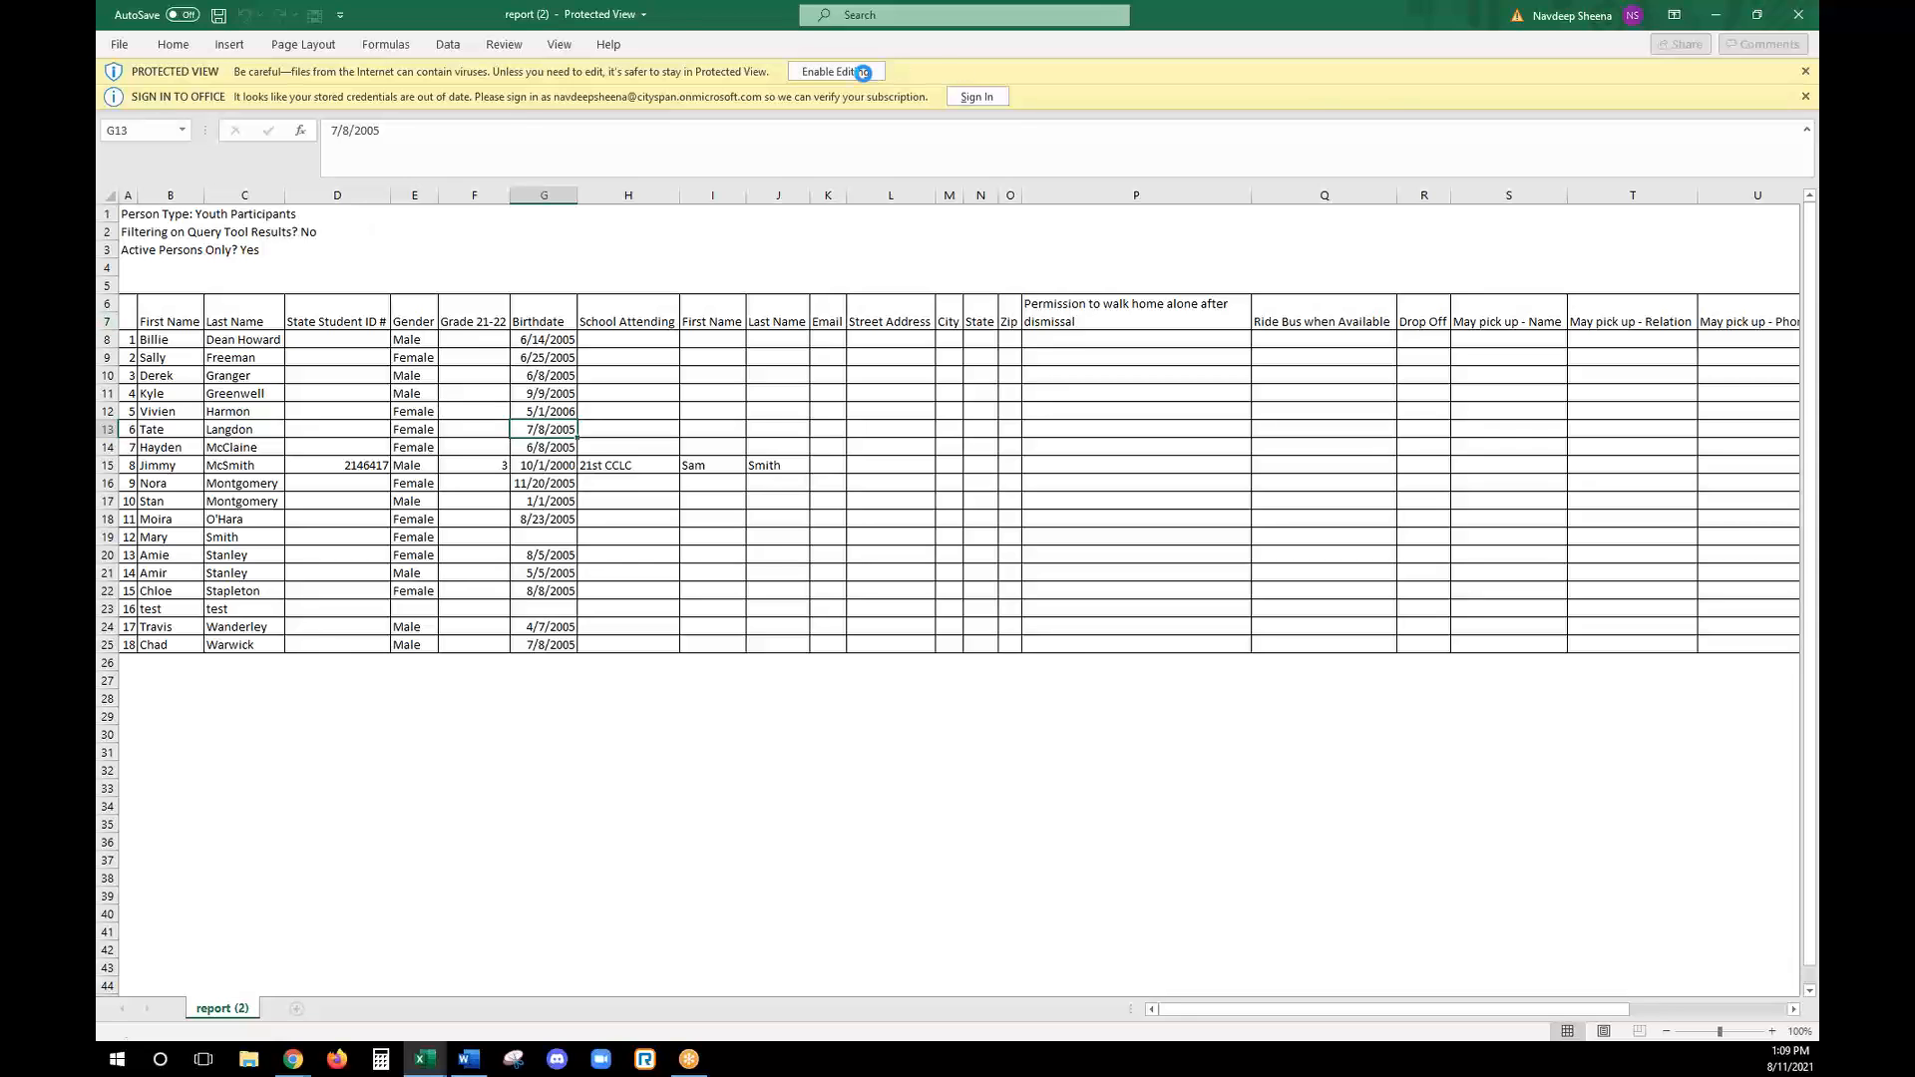
- Examine the eighth participant's row in the exported report across the contact and transportation columns
left_click(830, 487)
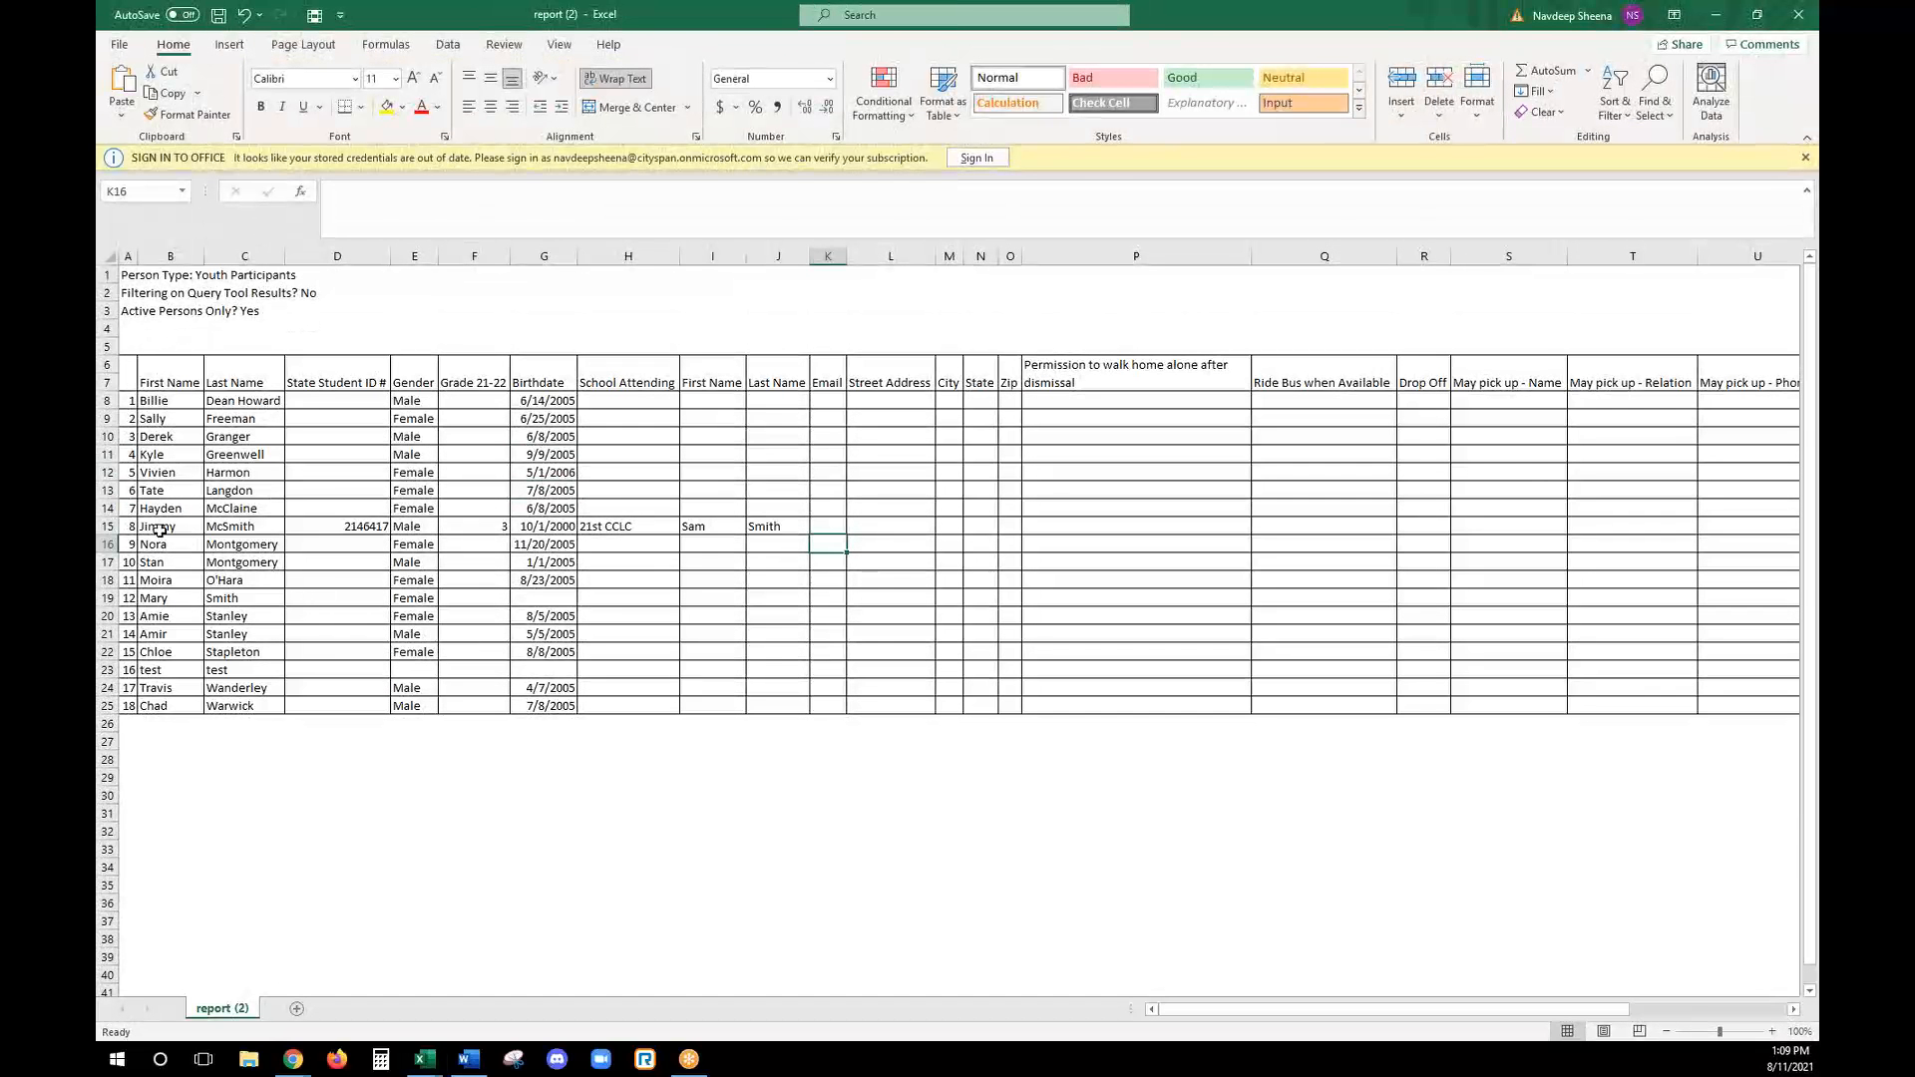
left_click(107, 526)
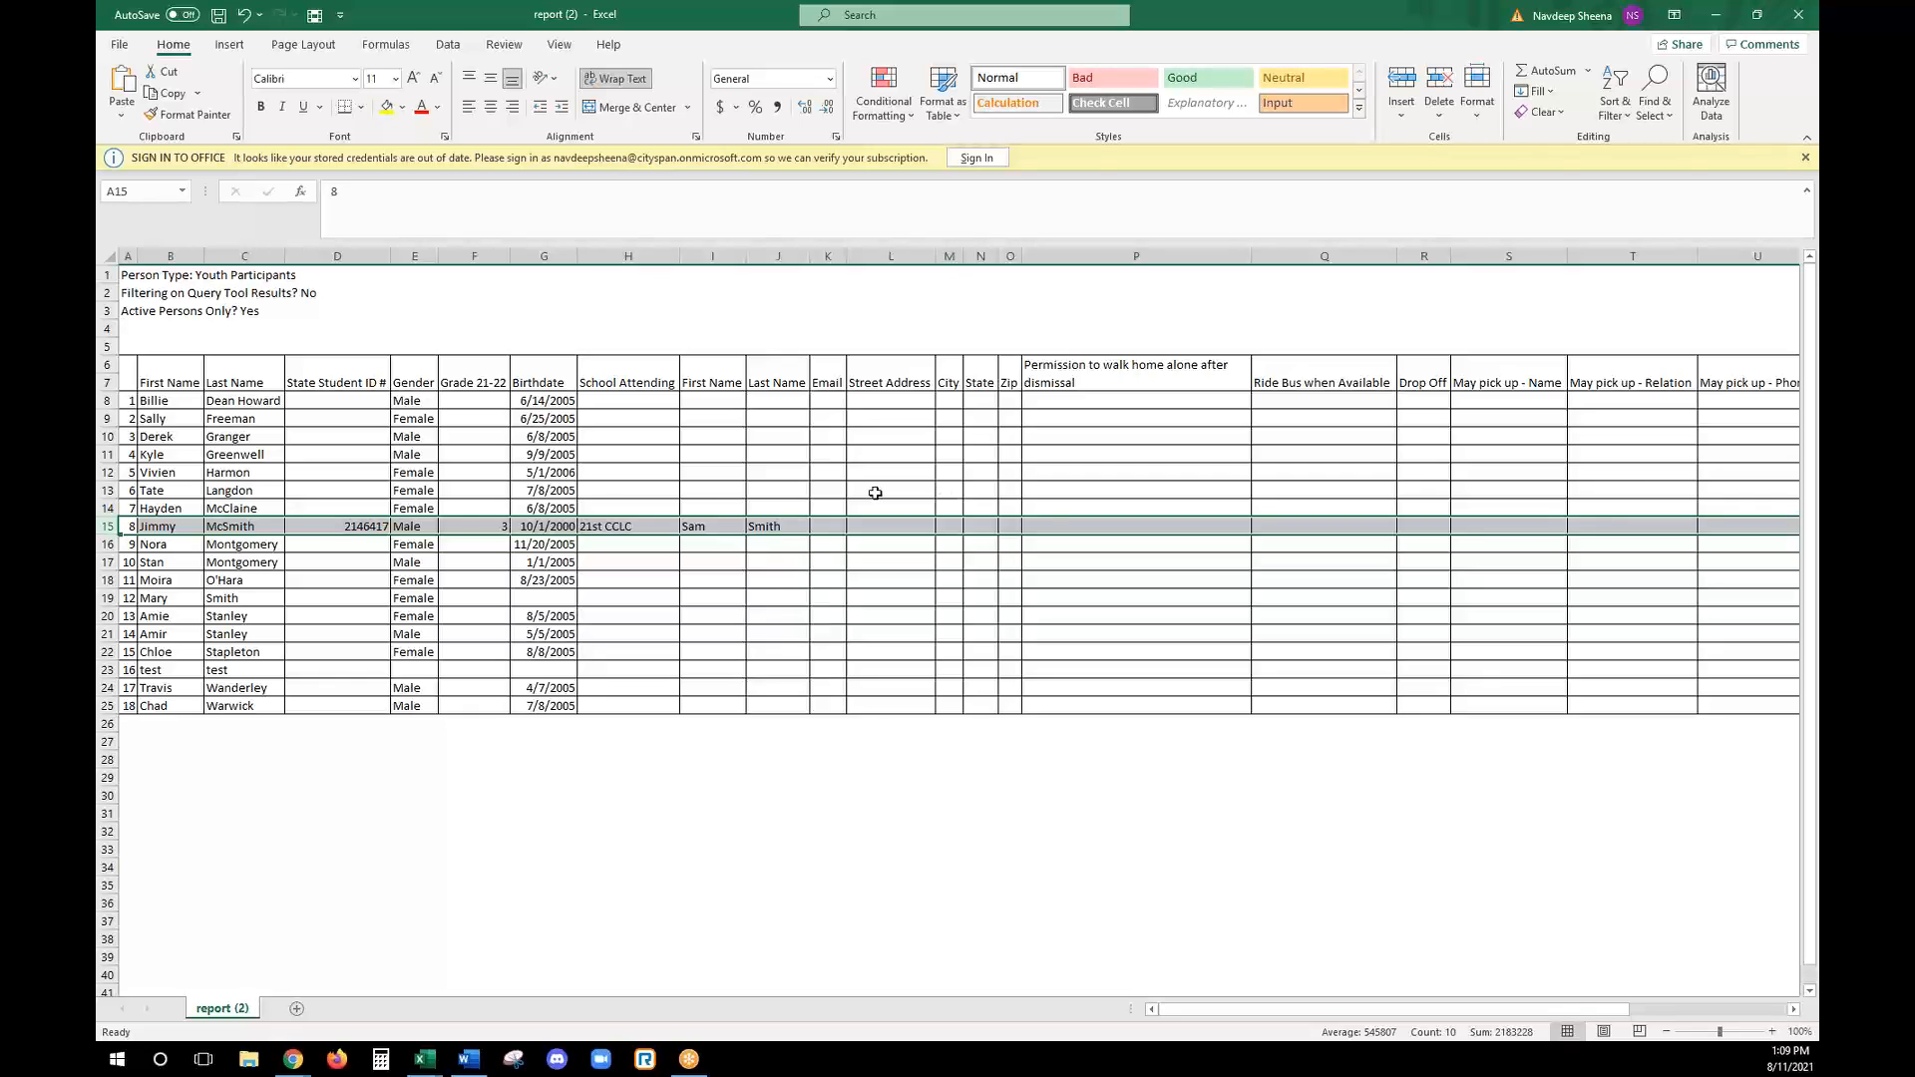
left_click(847, 521)
key("Right")
key("Right")
key("Right")
key("Right")
key("Right")
key("Right")
key("Right")
key("Right")
key("Right")
key("Right")
key("Right")
key("Right")
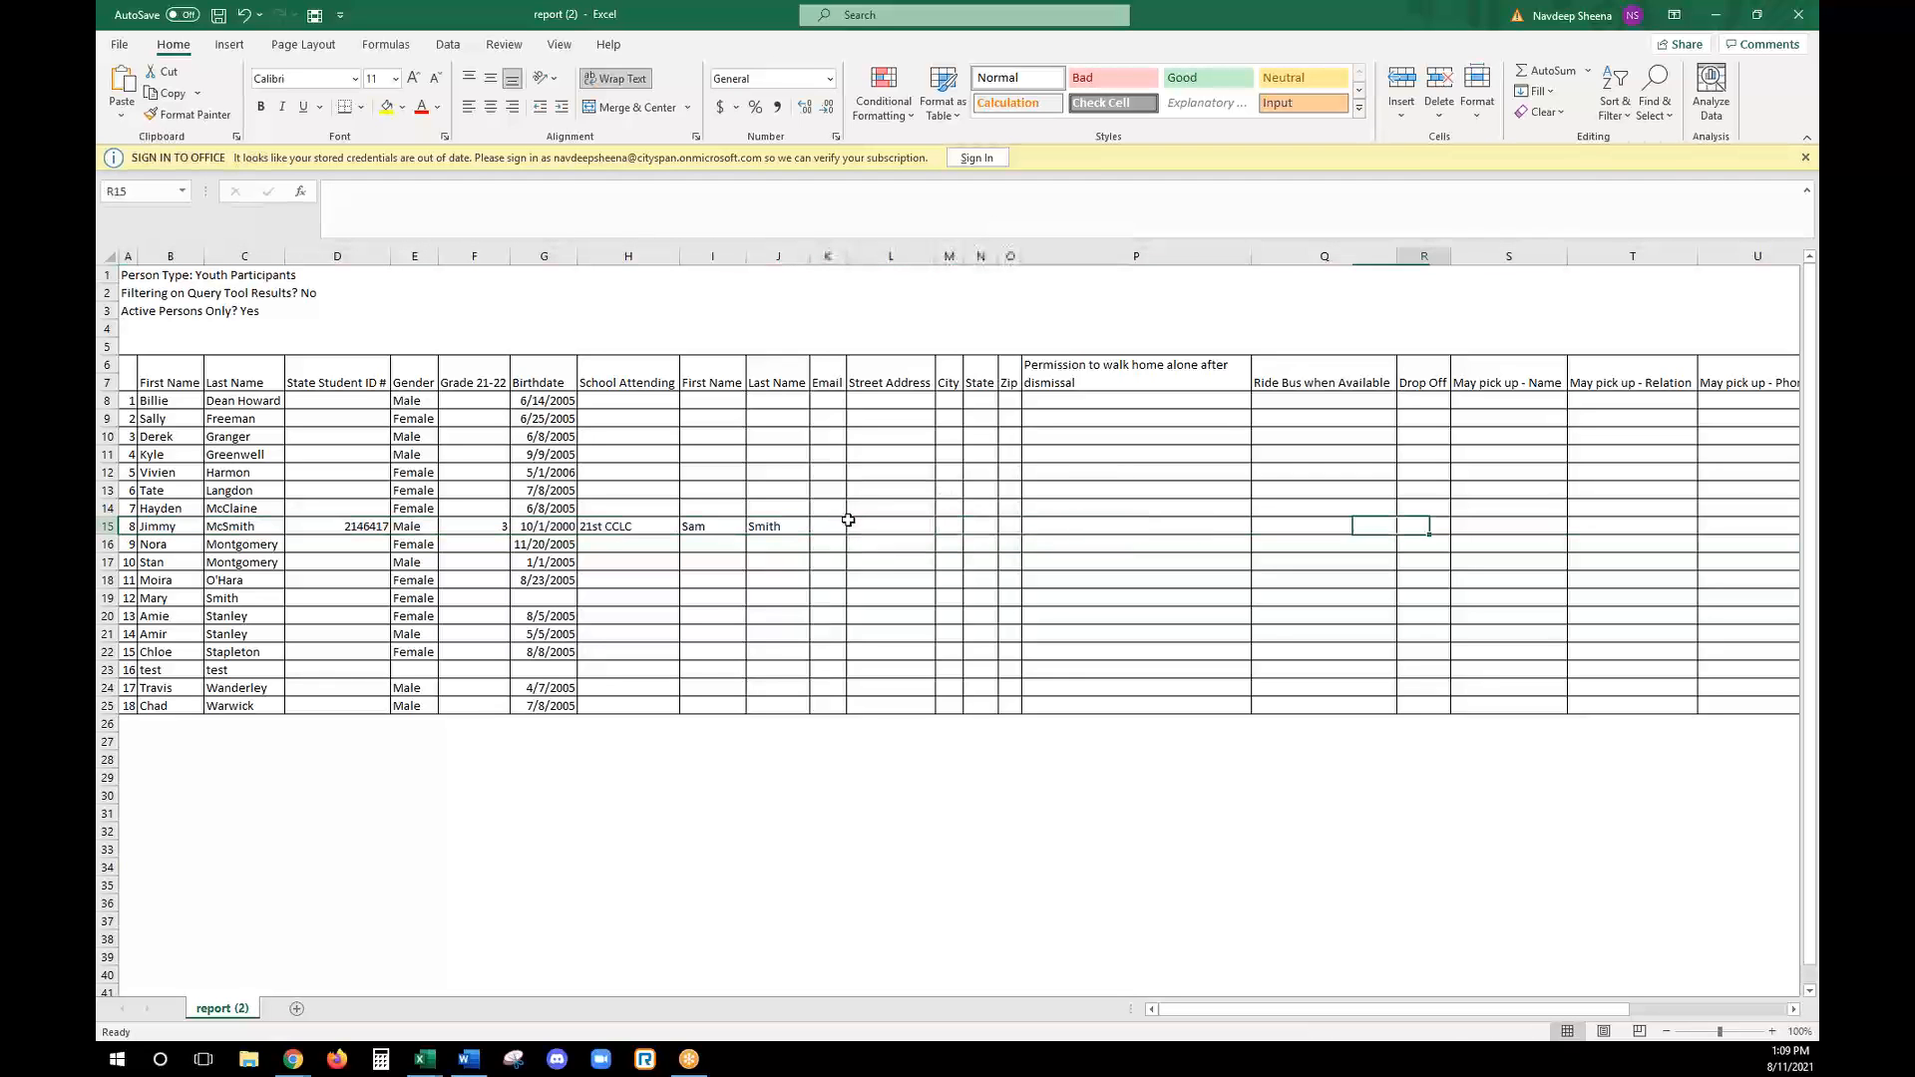
- Review the remaining pick-up contact columns of the exported report and return to the beginning of the participant's row
key("Right")
key("Right")
key("Right")
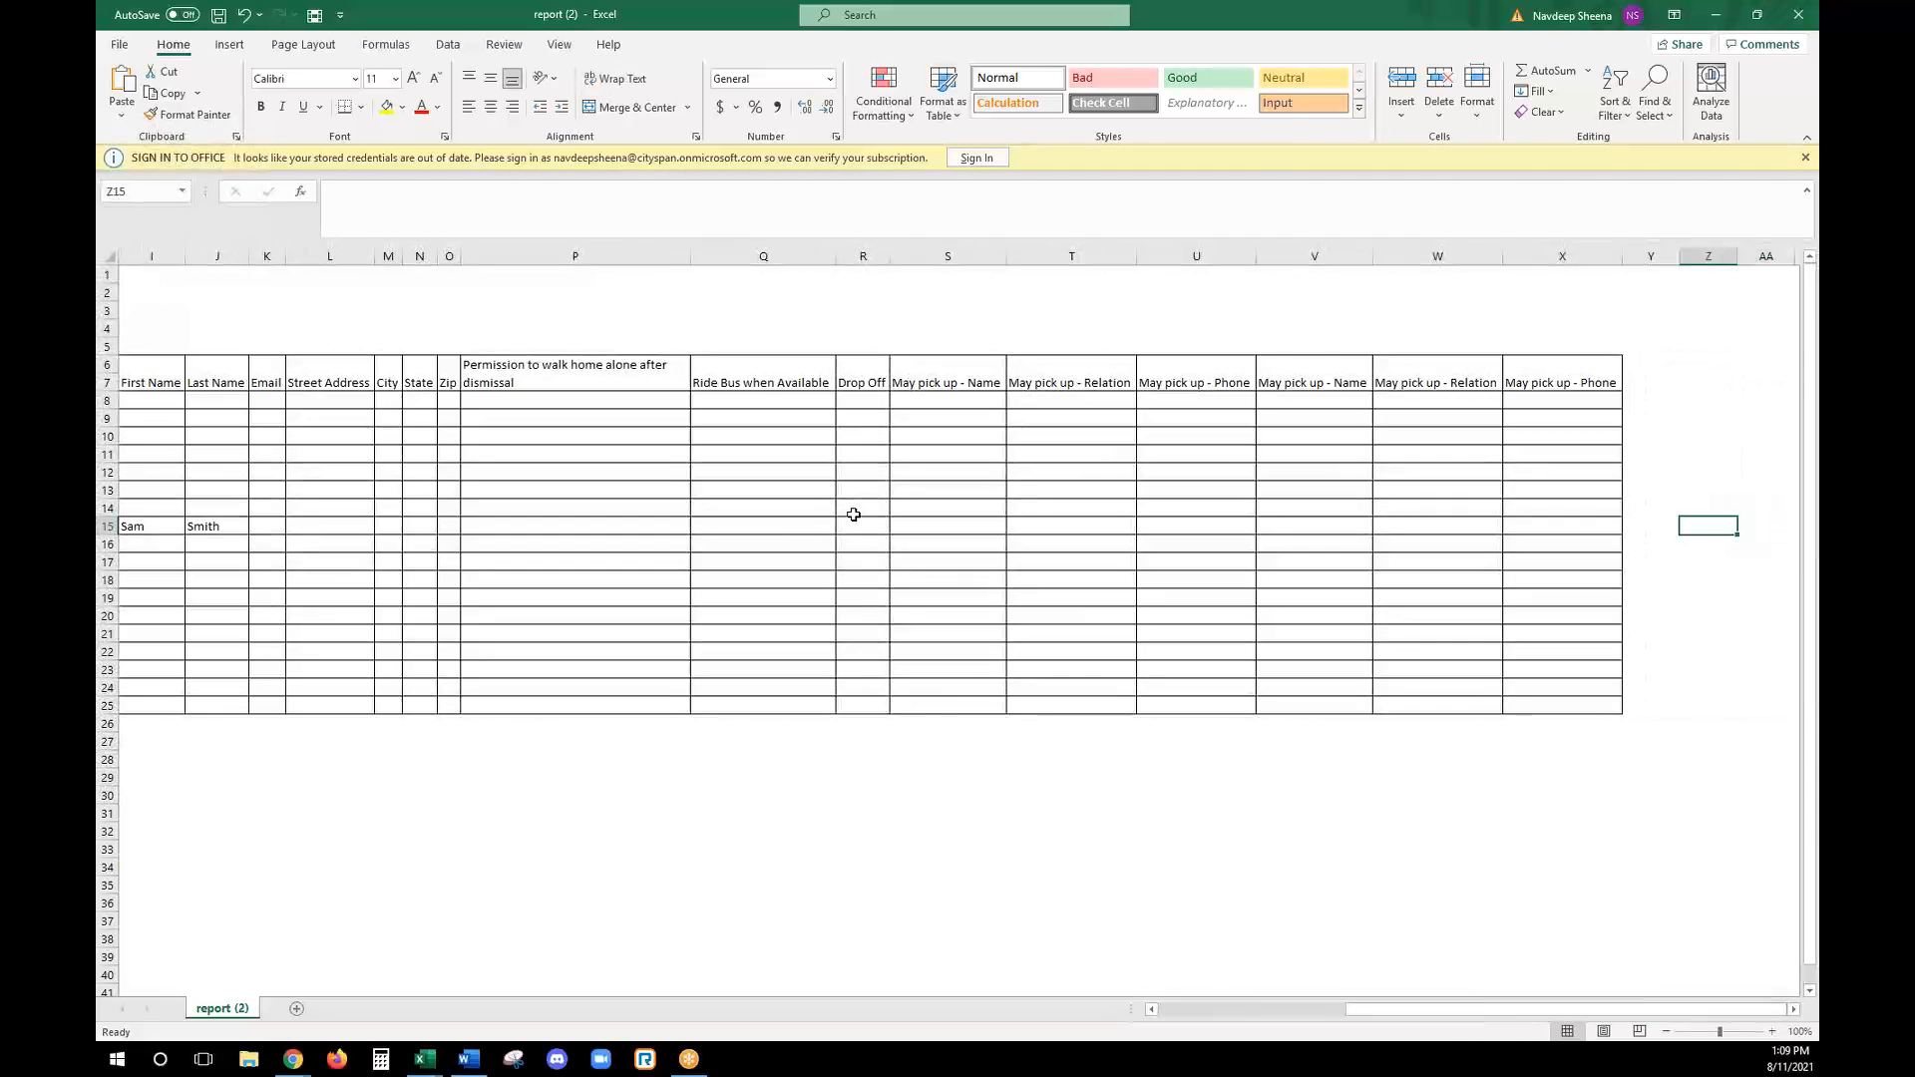
key("Left")
key("Left")
key("Left")
key("Left")
key("Left")
key("Left")
key("Left")
key("Left")
key("Left")
key("Left")
key("Left")
key("Left")
key("Left")
key("Left")
key("Left")
key("Left")
key("Left")
key("Left")
key("Left")
key("Left")
key("Left")
key("Left")
key("Left")
key("Left")
key("Left")
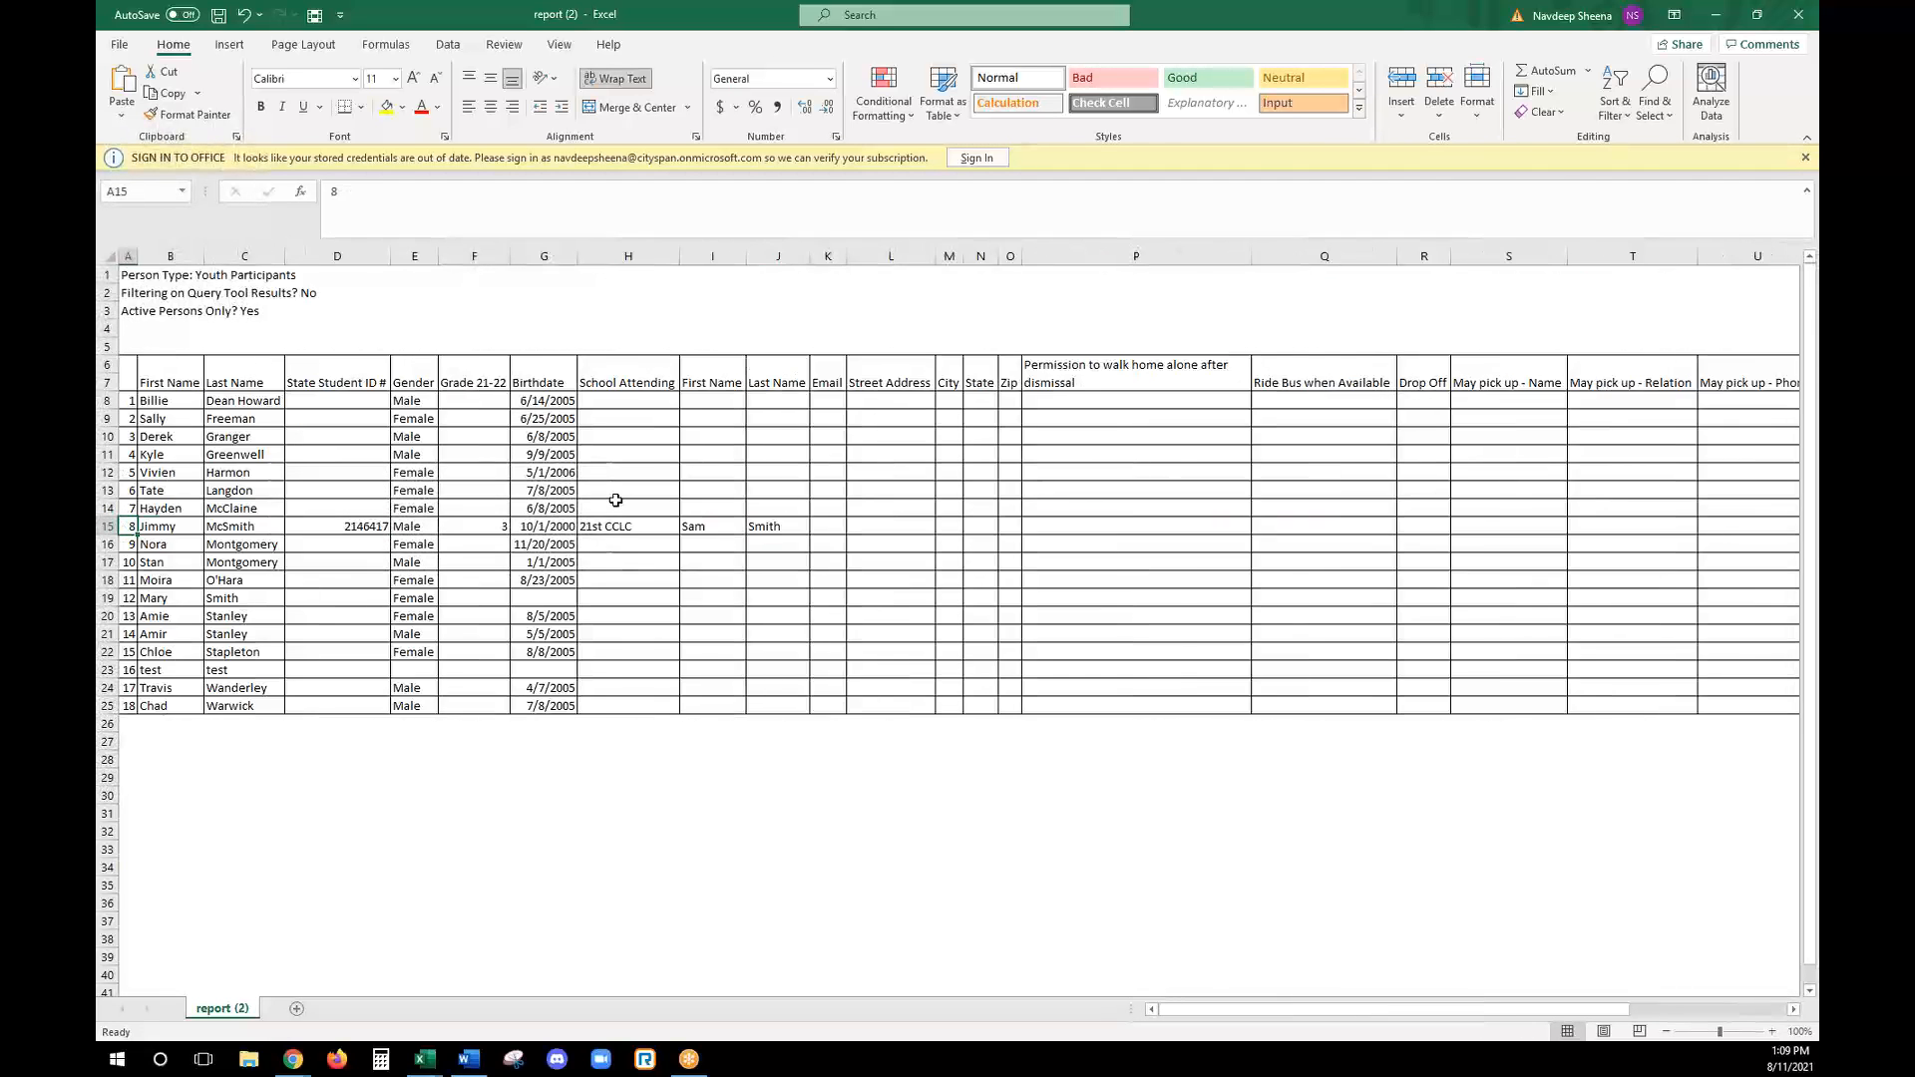
key("Up")
key("Up")
key("Up")
- Minimize the open Excel workbooks to return to Cityspan in the browser, and browse the available participant summary and attendance reports
left_click(1721, 16)
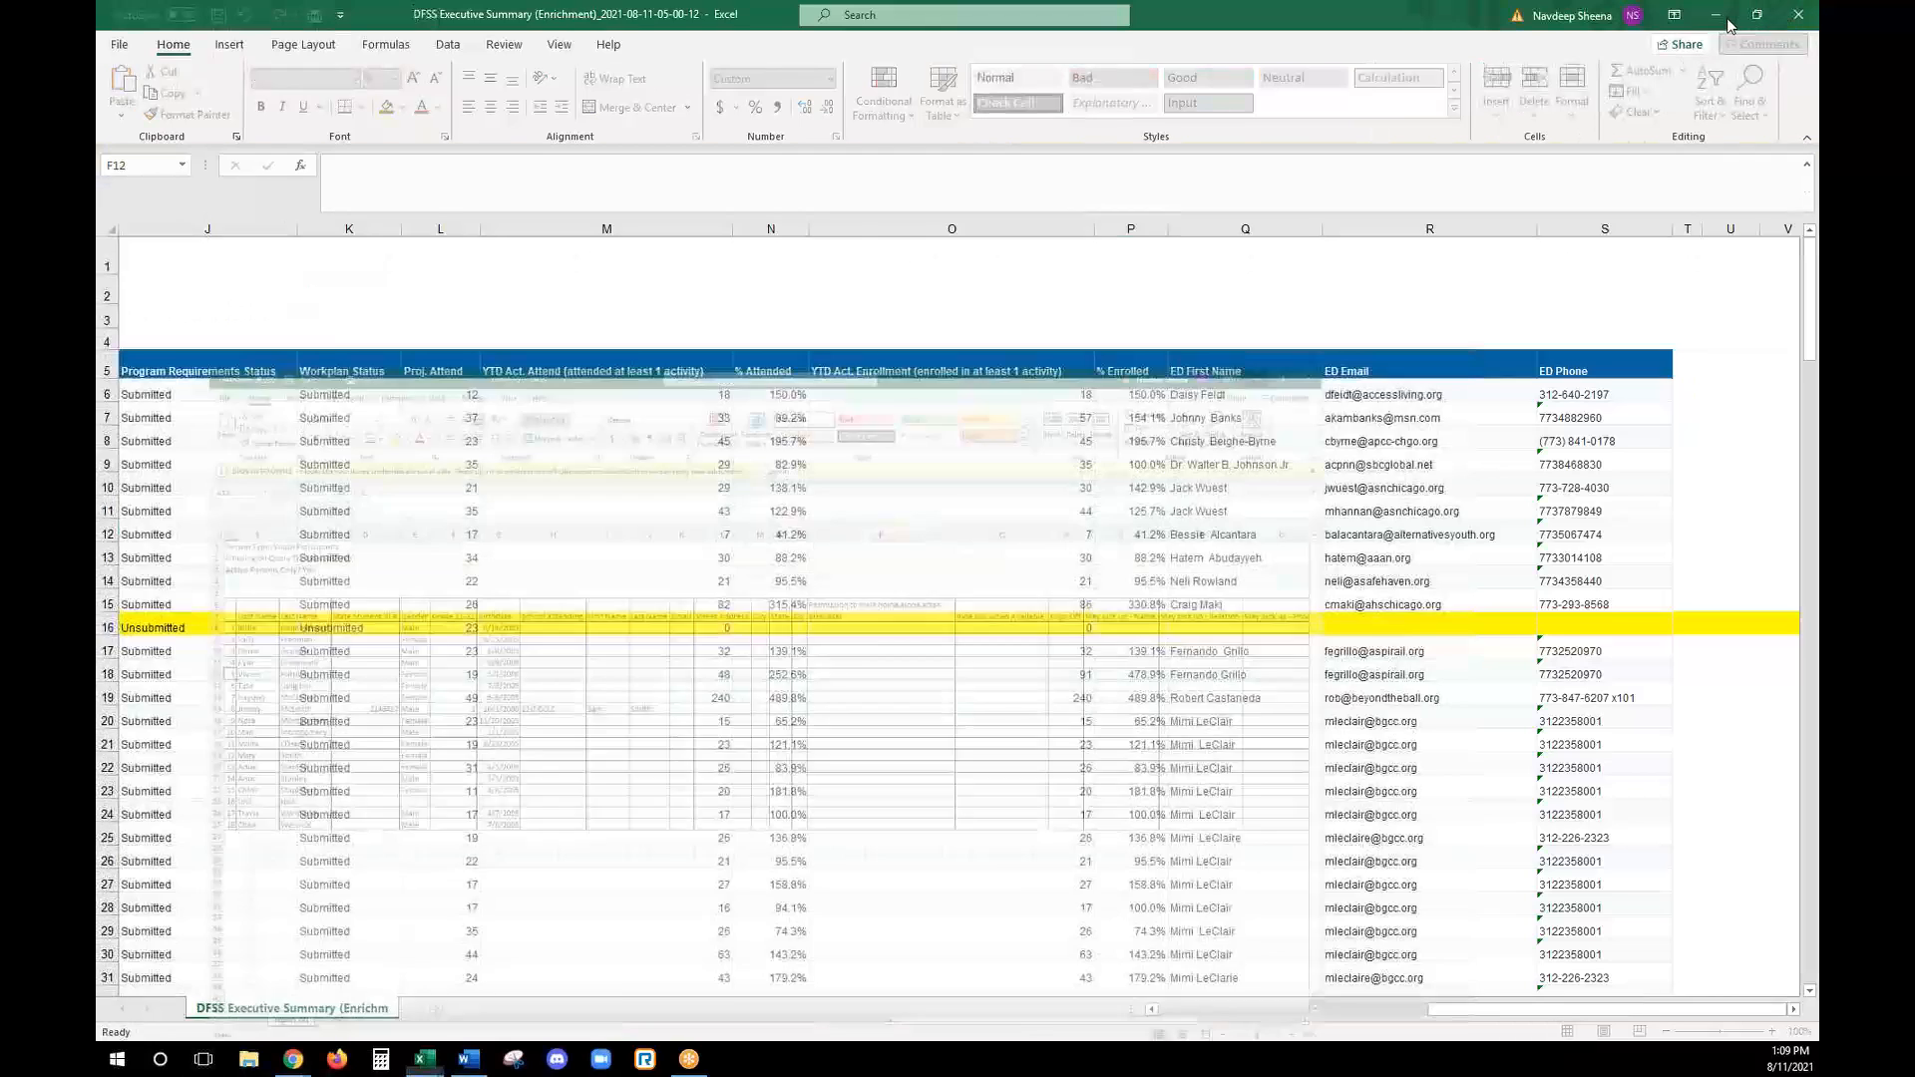
left_click(1719, 16)
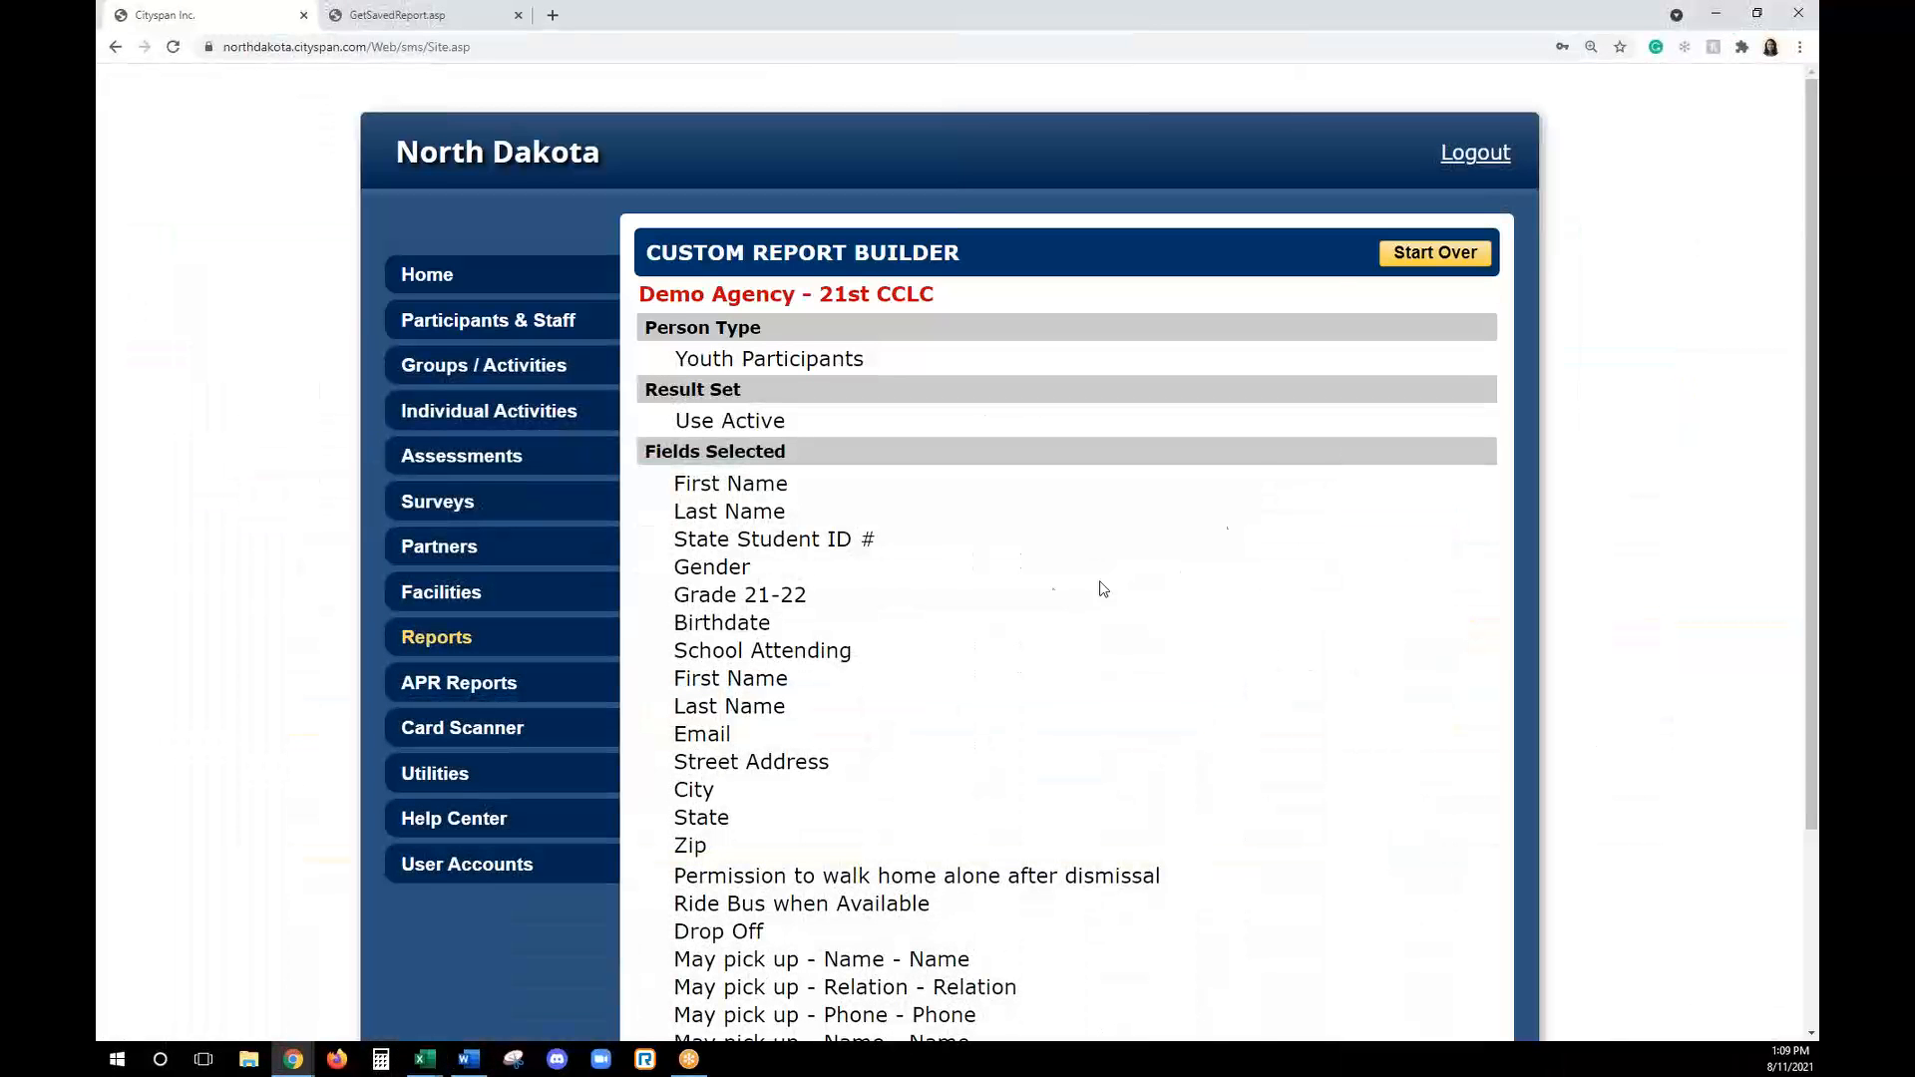
left_click(584, 637)
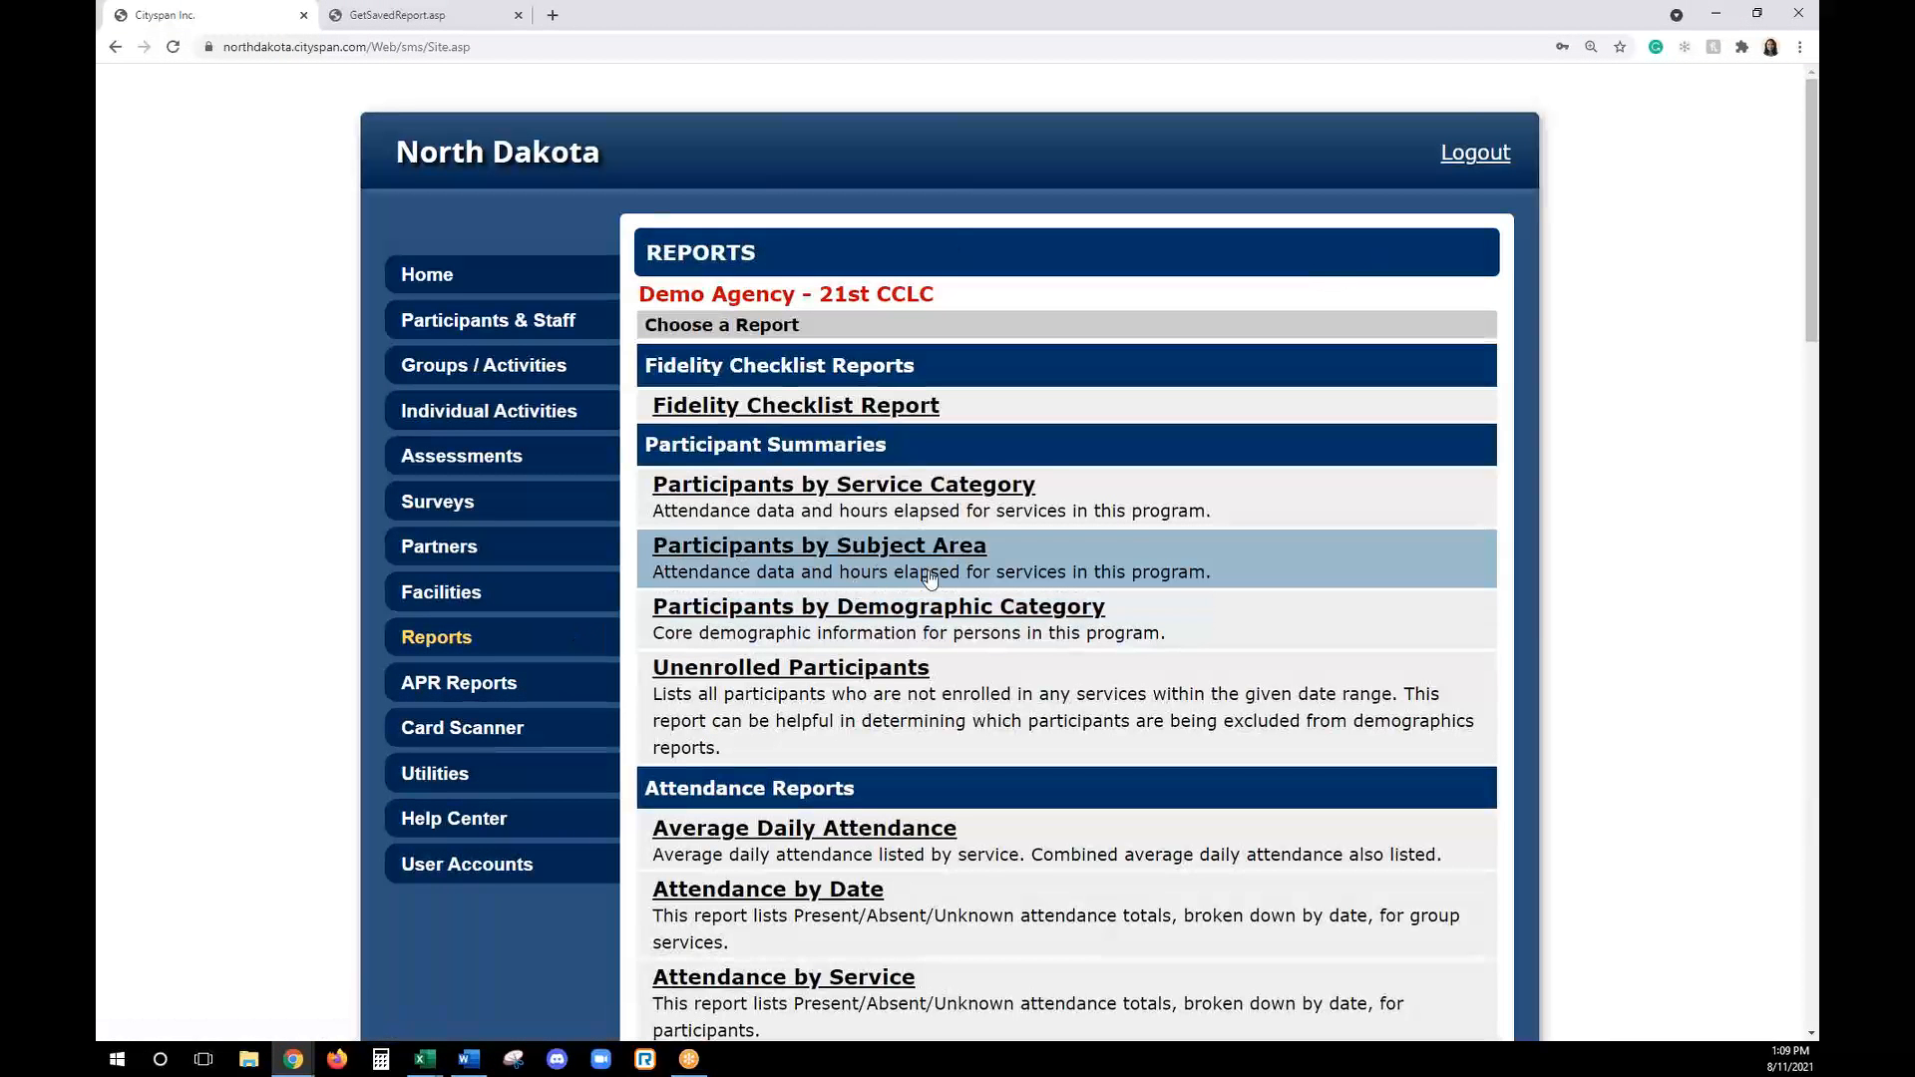
scroll(948, 594, "down", 3)
scroll(950, 593, "down", 1)
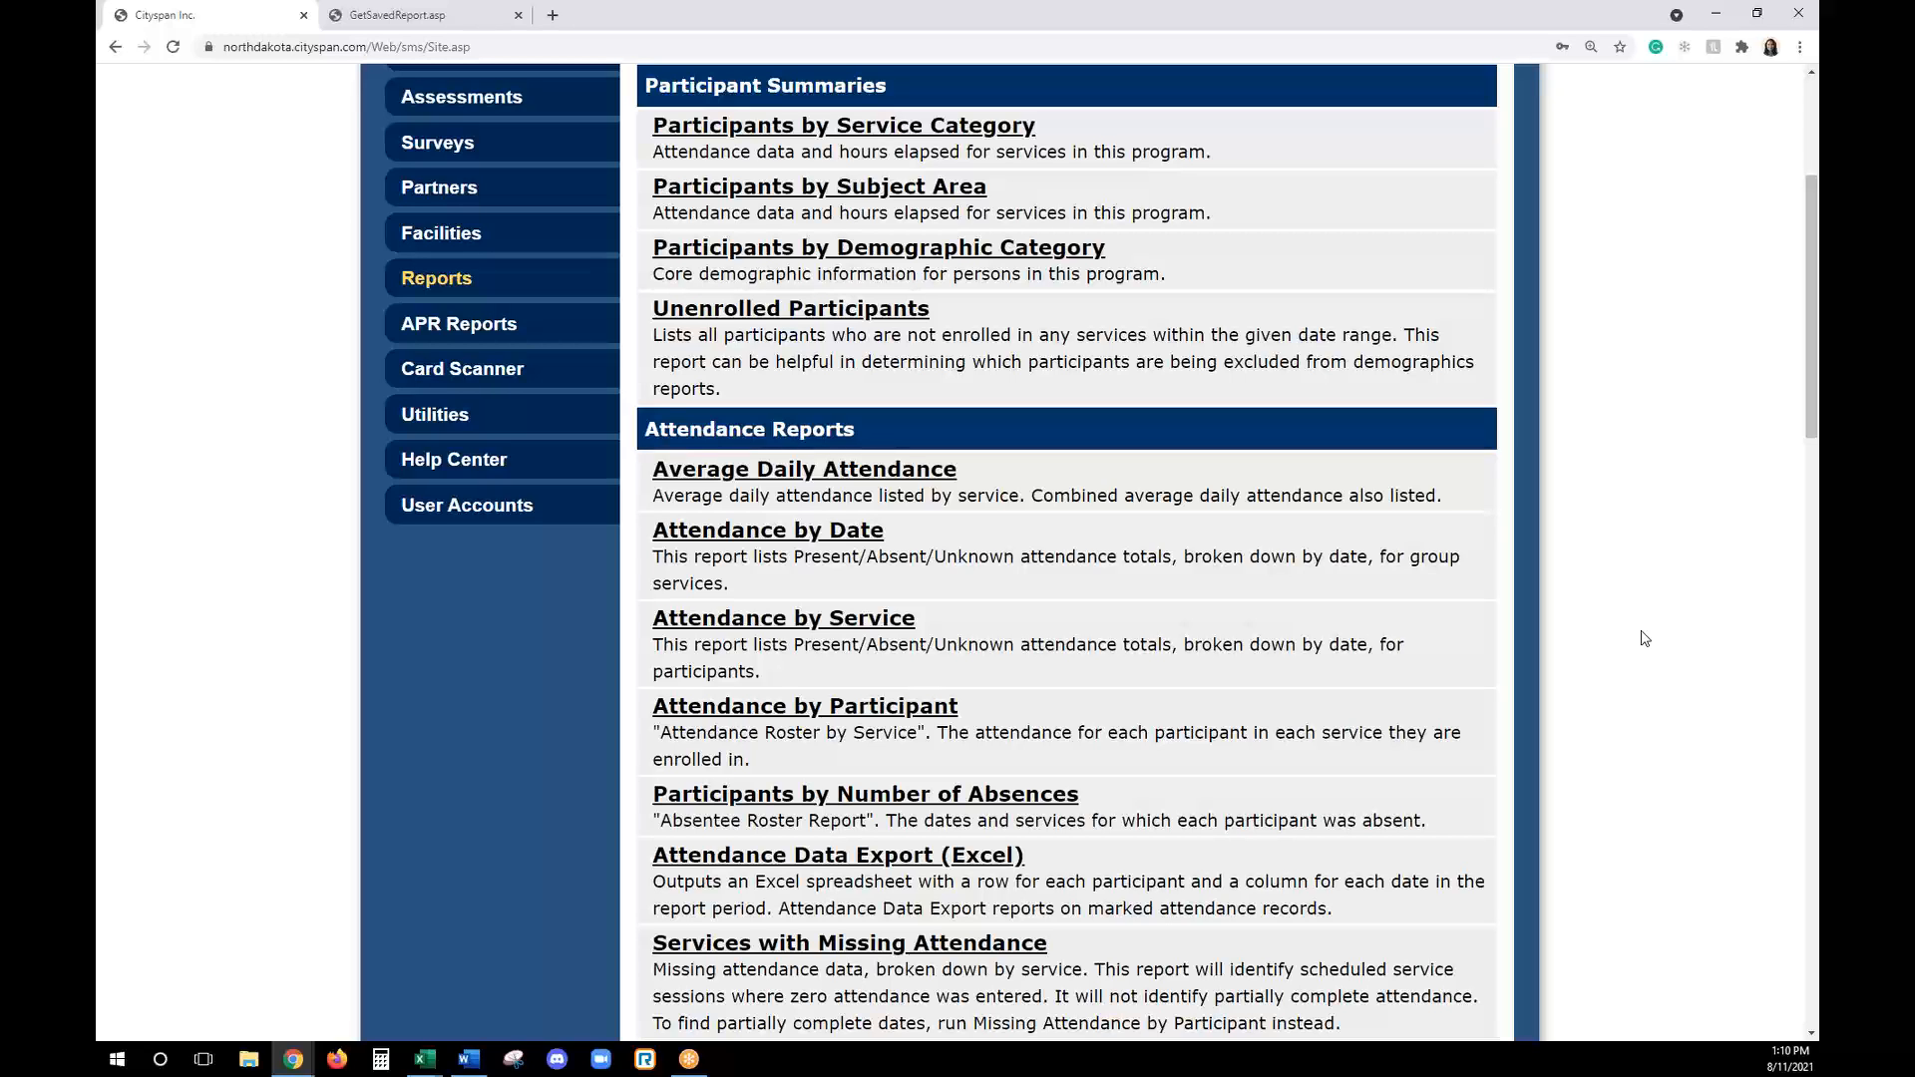
scroll(1644, 639, "up", 3)
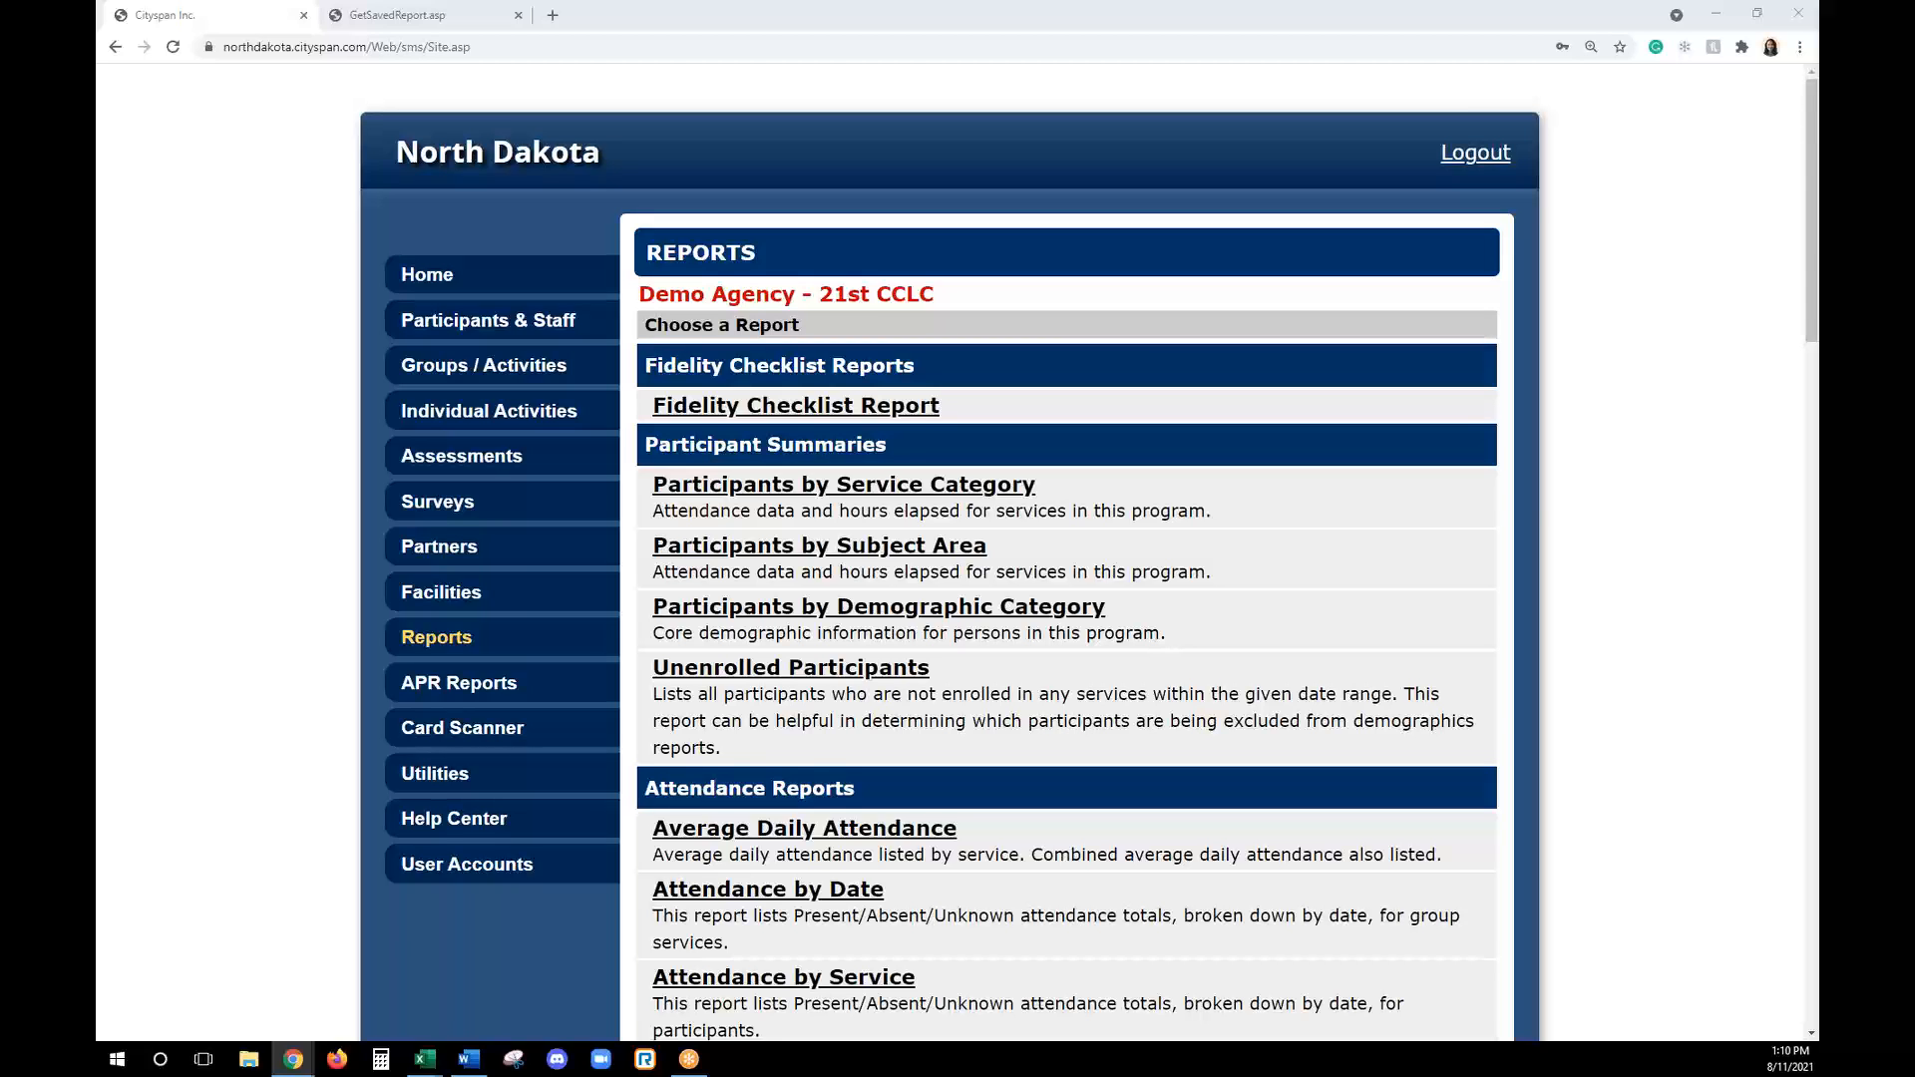
- Generate the APR Exclusion Report (Tactile) for the period 1/1/21 to 12/31/21
left_click(484, 690)
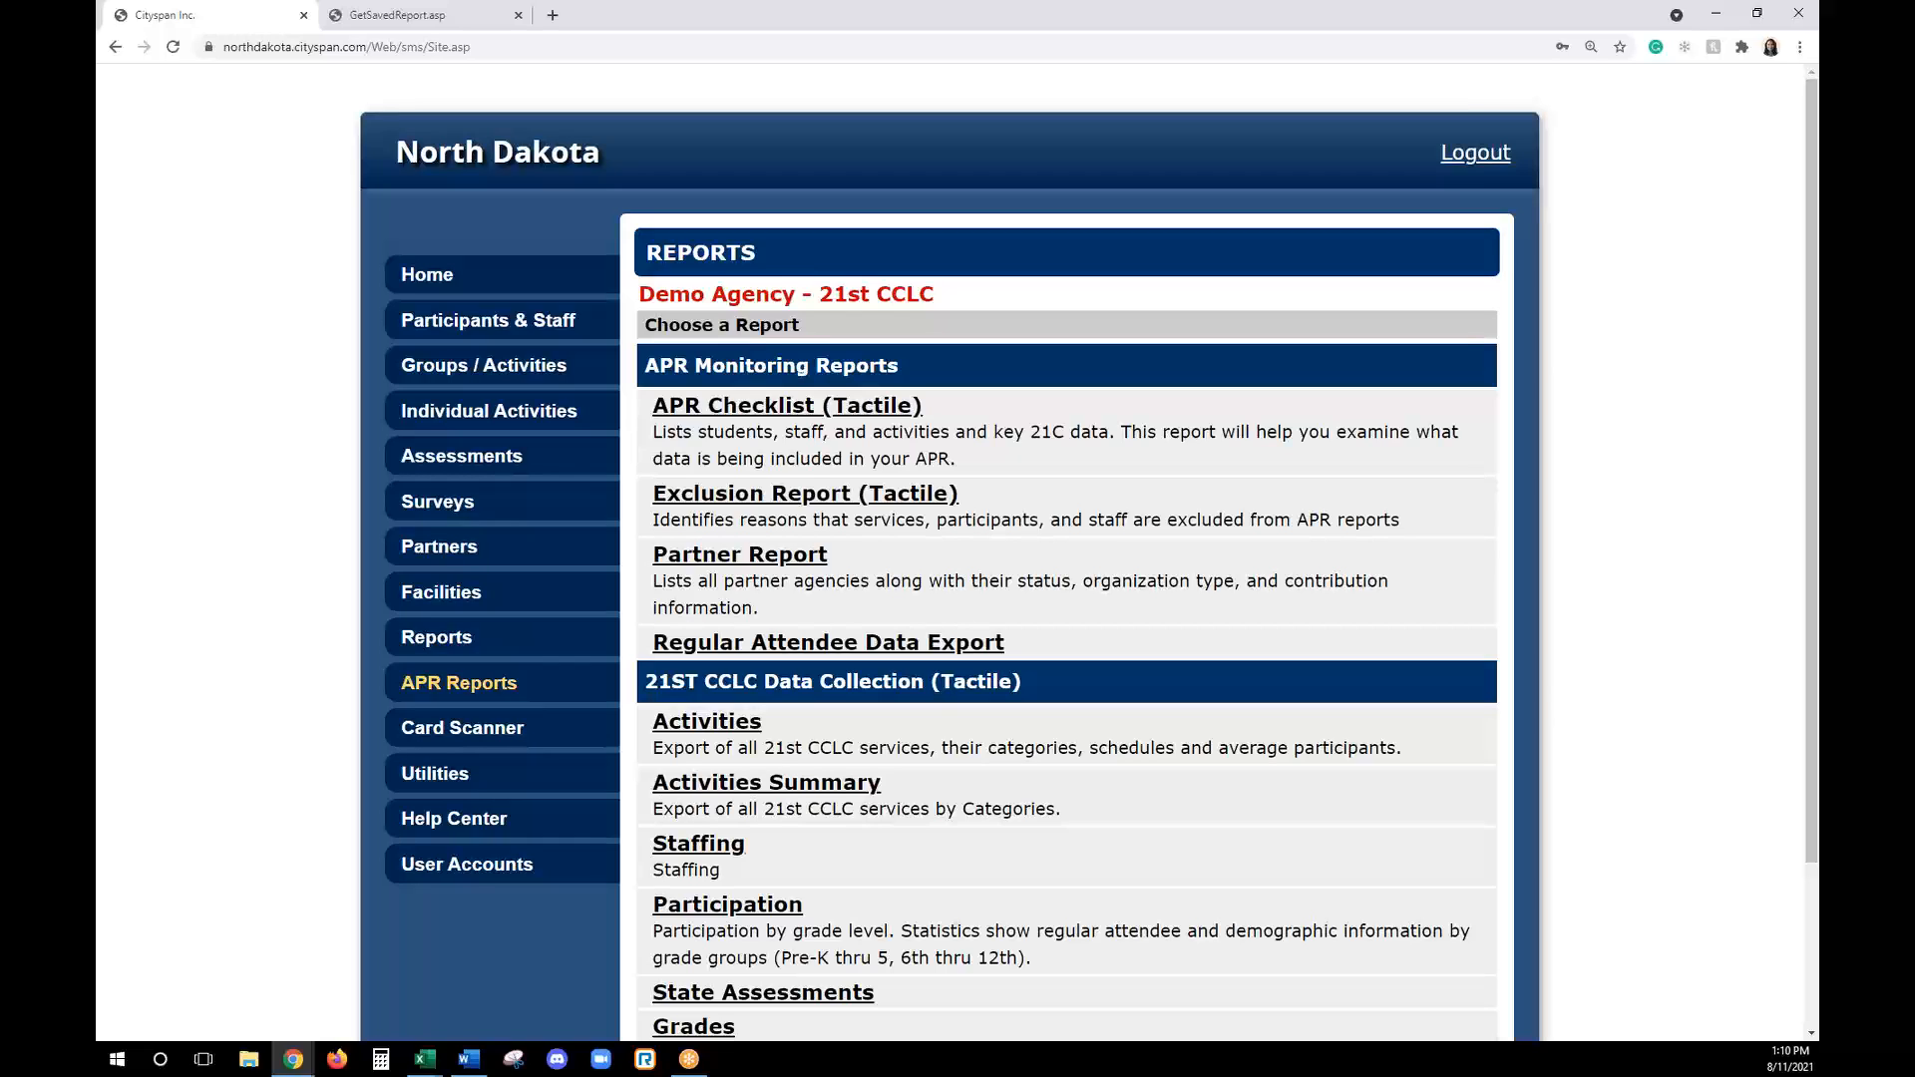
left_click(774, 496)
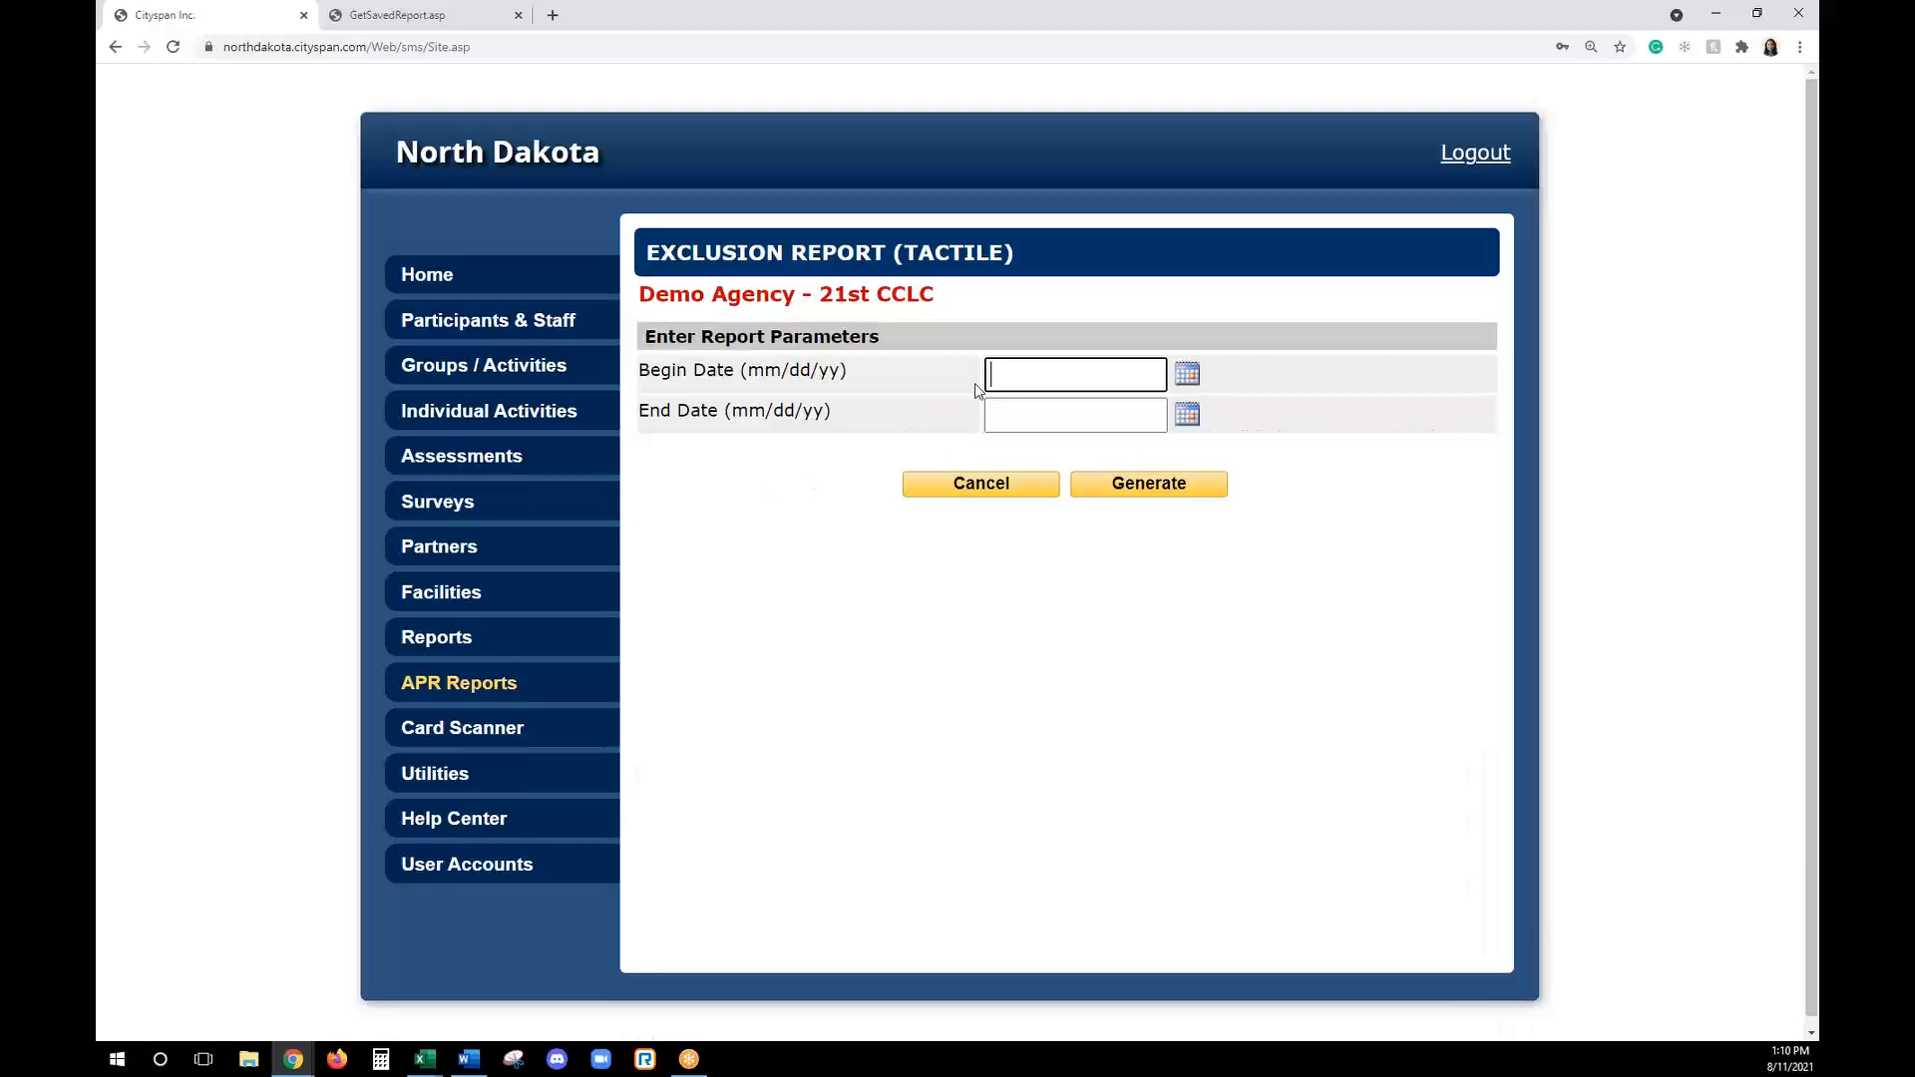
type("1/1/21")
key("Tab")
type("6")
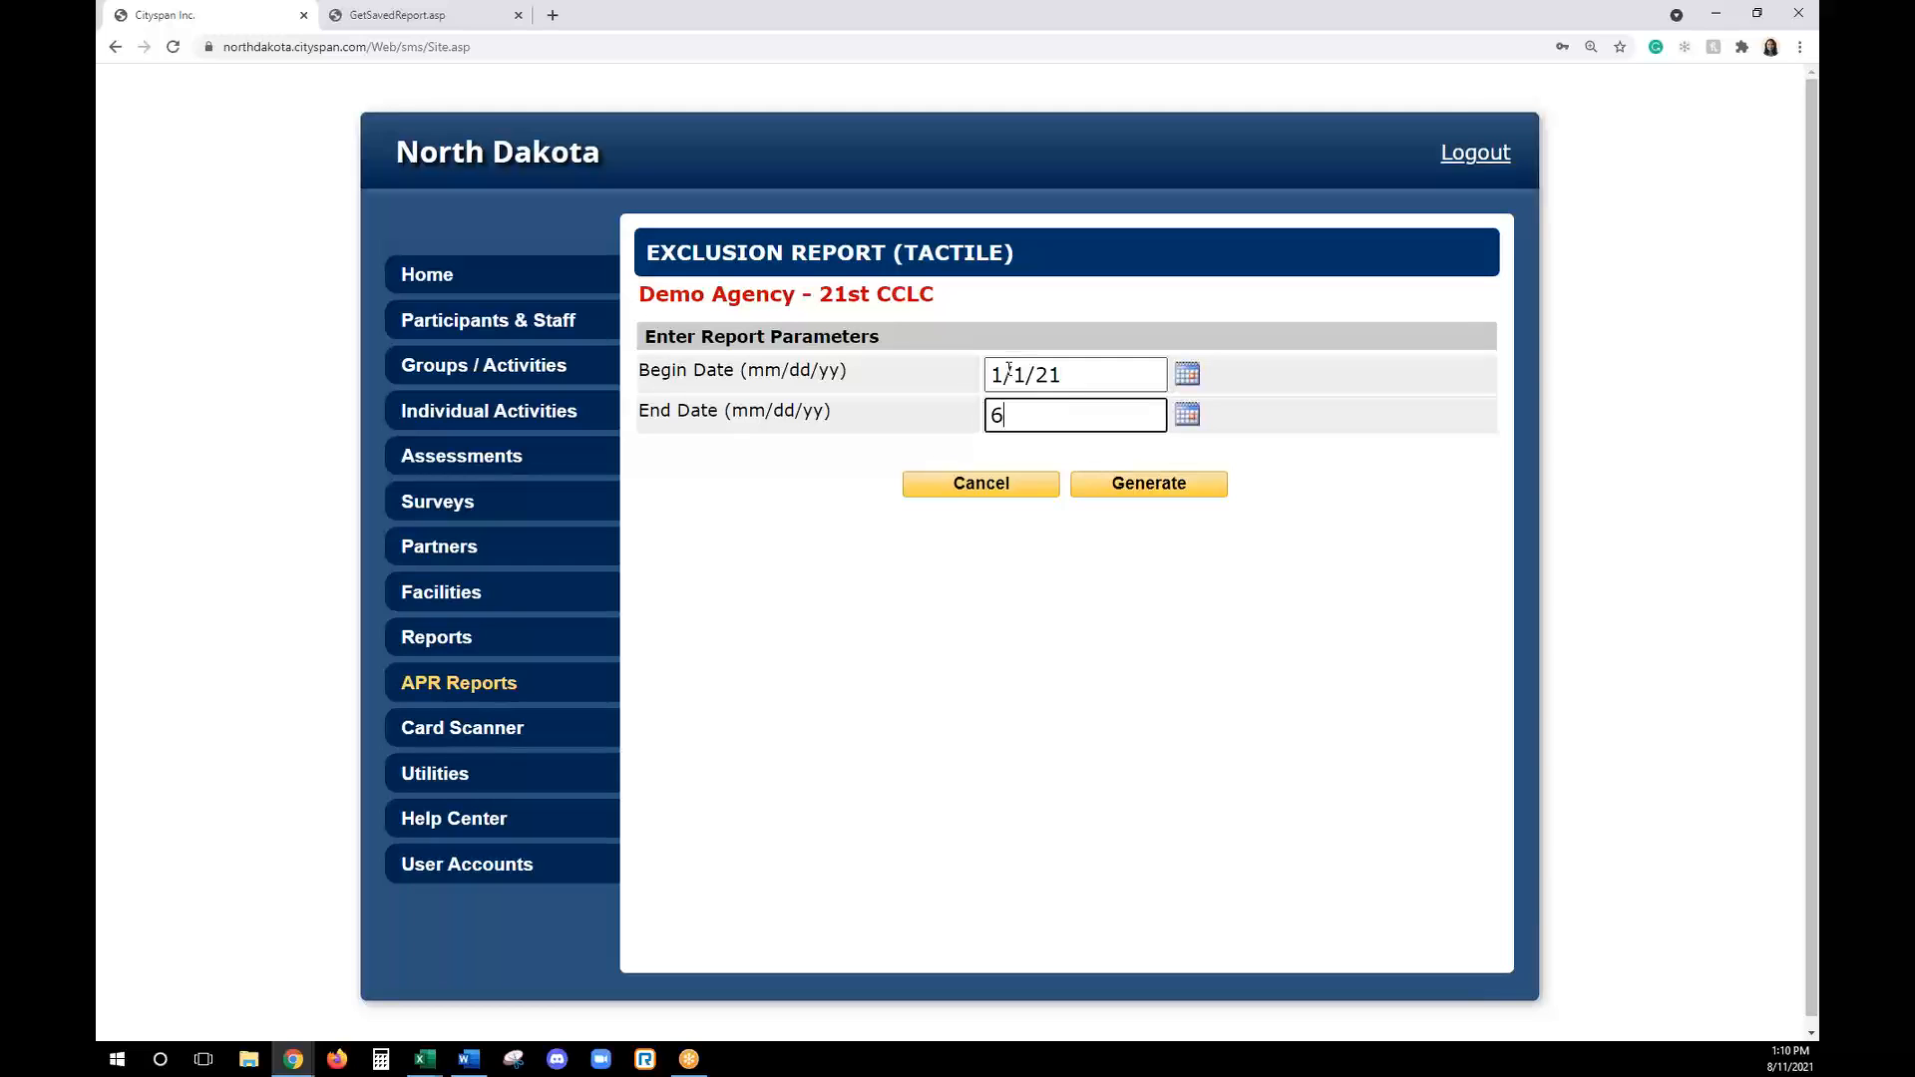
key("BackSpace")
type("12/31/21")
left_click(1147, 482)
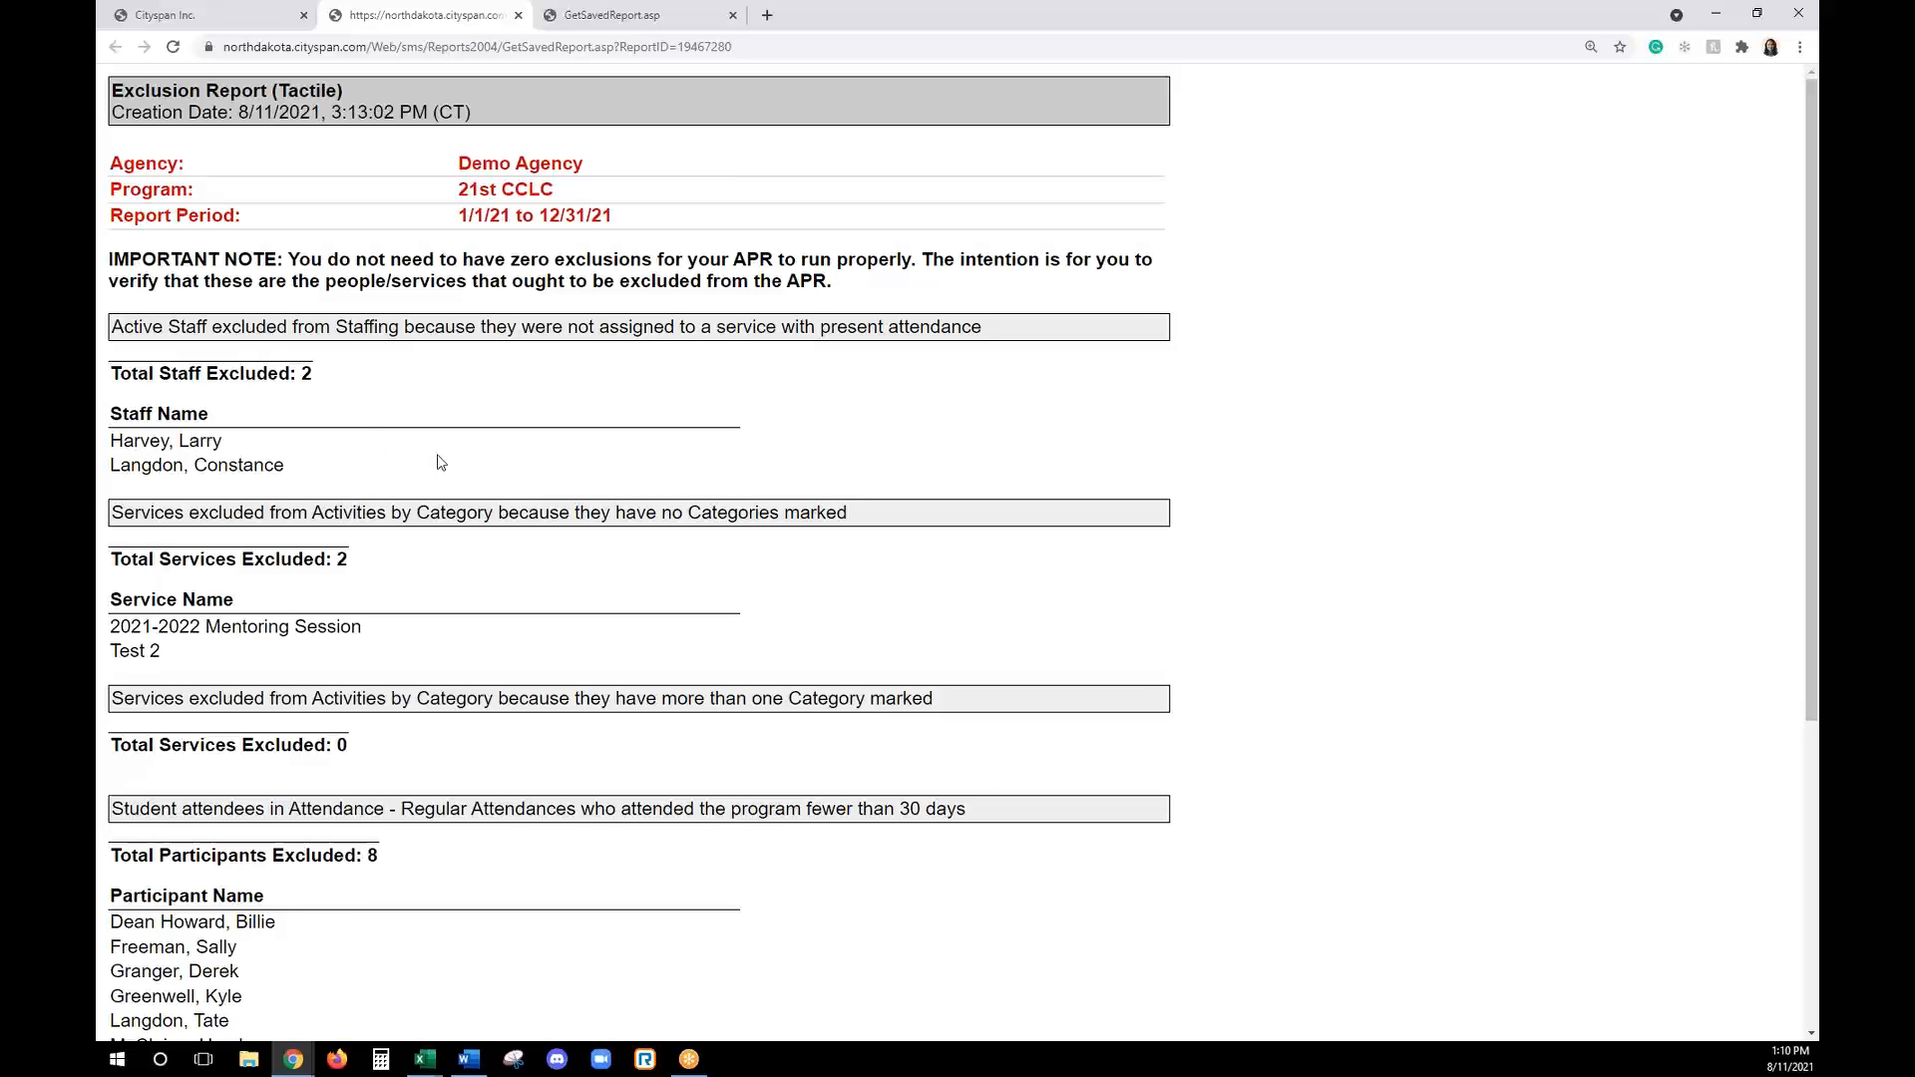
- Examine the exclusion report's sections on unassigned staff and on services without a marked category, including the 2021-2022 Mentoring Session
scroll(432, 459, "down", 2)
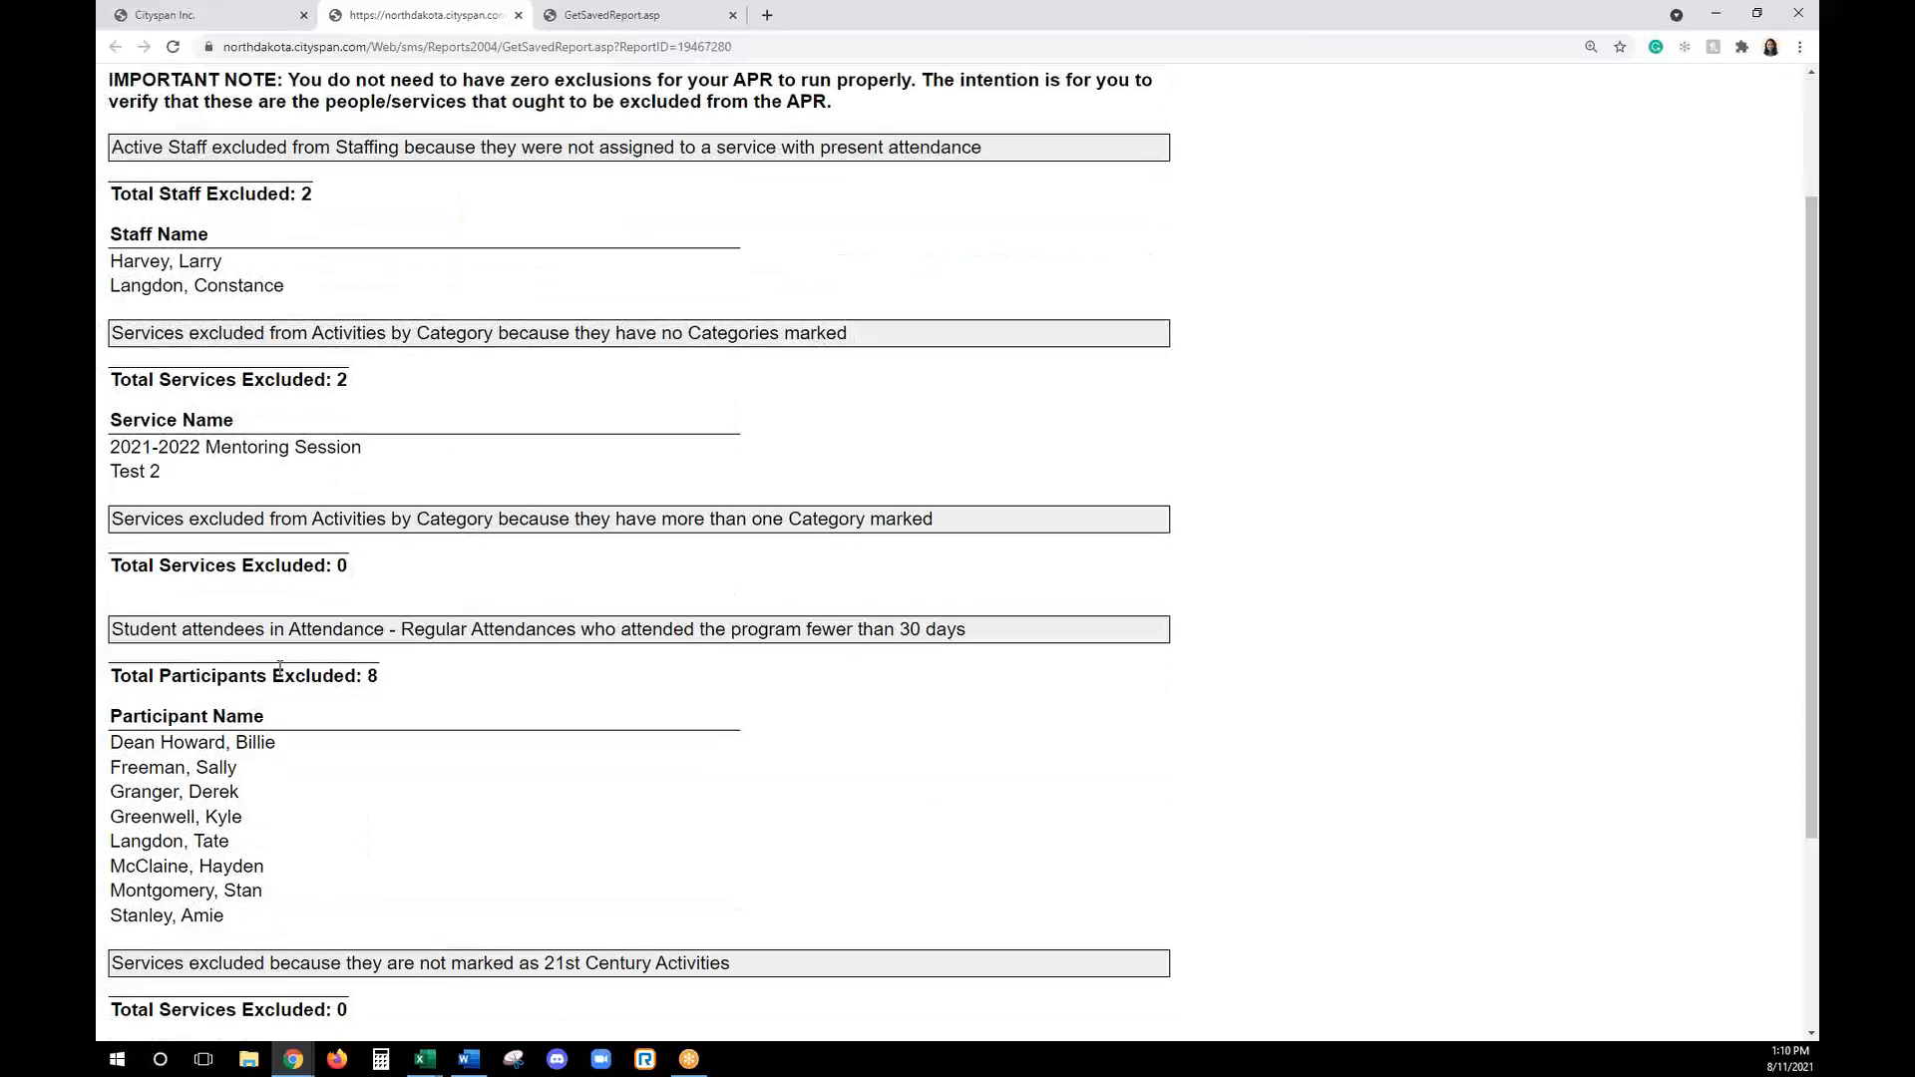
left_click_drag(110, 447, 373, 451)
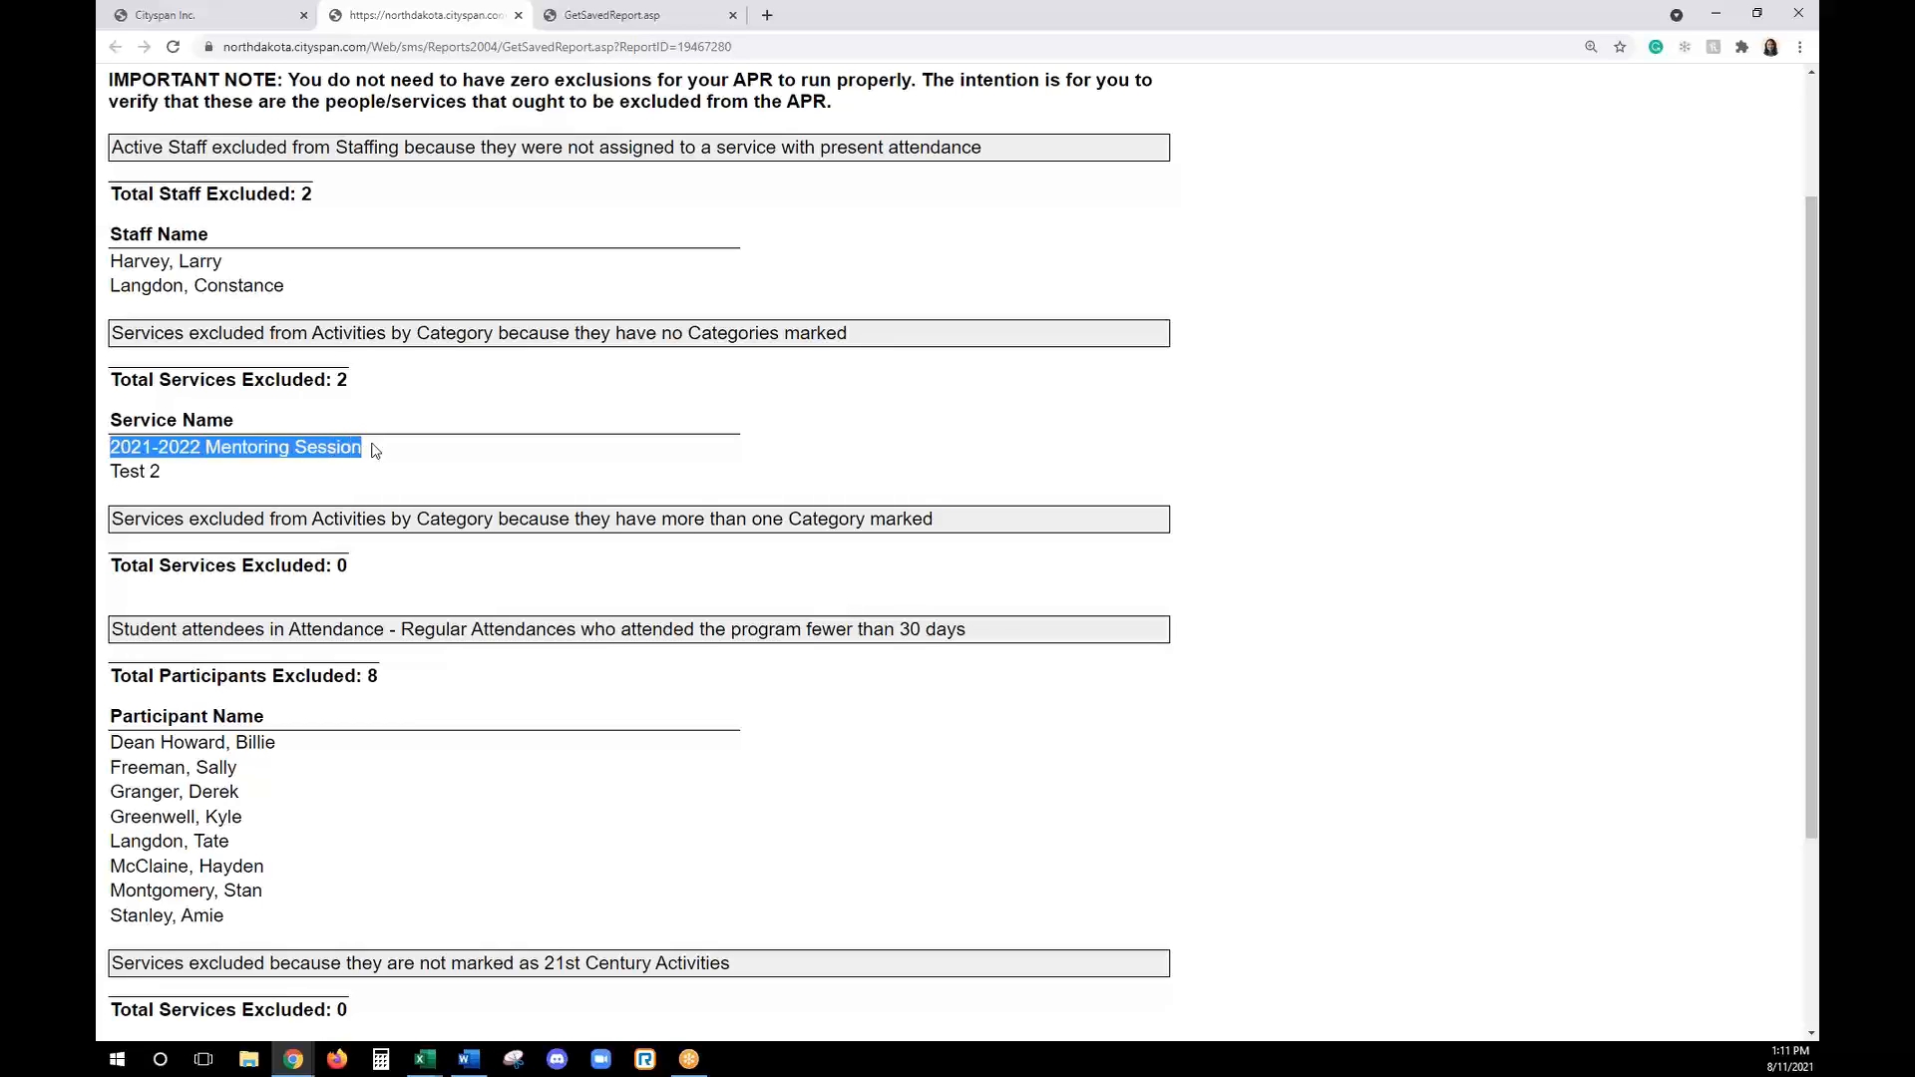
left_click(494, 473)
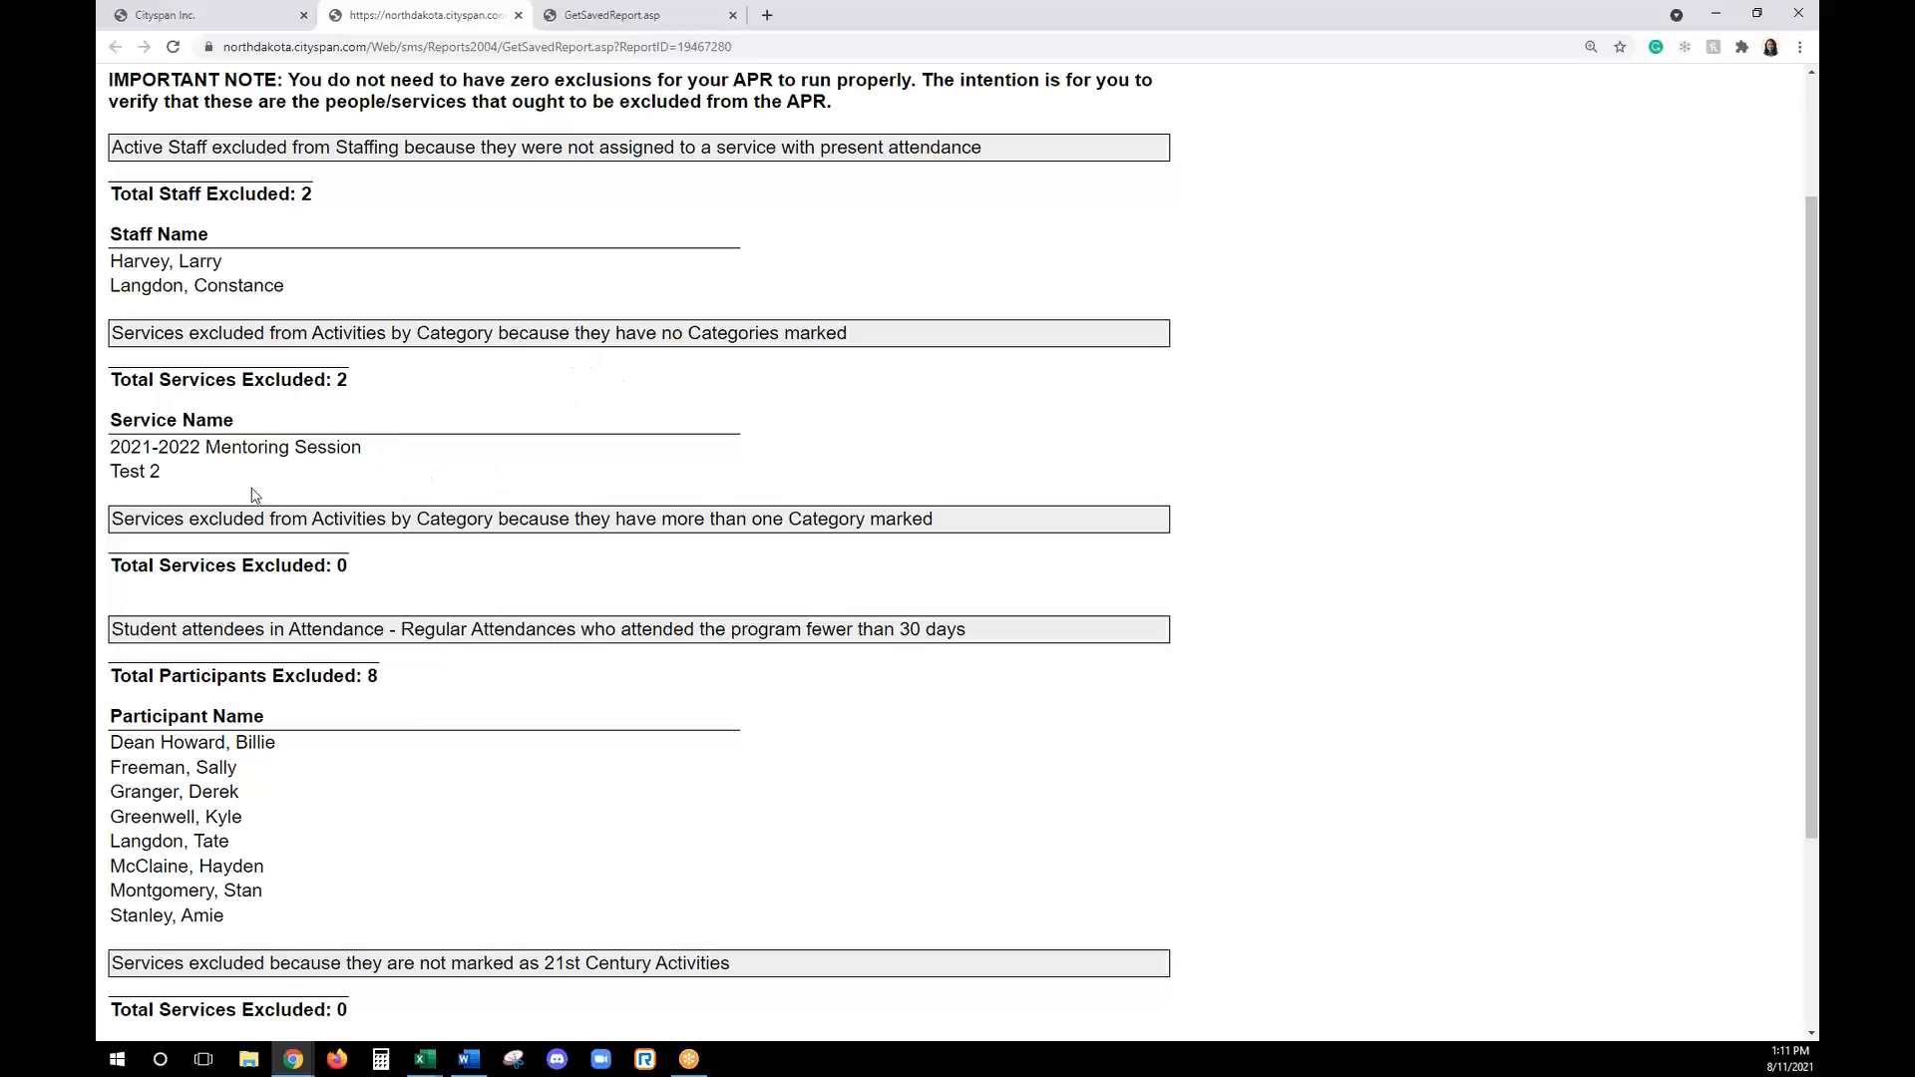
triple_click(261, 447)
left_click(333, 446)
left_click_drag(664, 334, 804, 334)
left_click(809, 334)
- Examine the exclusion report's sections on students attending fewer than 30 days and on regular attendees' Teacher Surveys
scroll(436, 722, "down", 1)
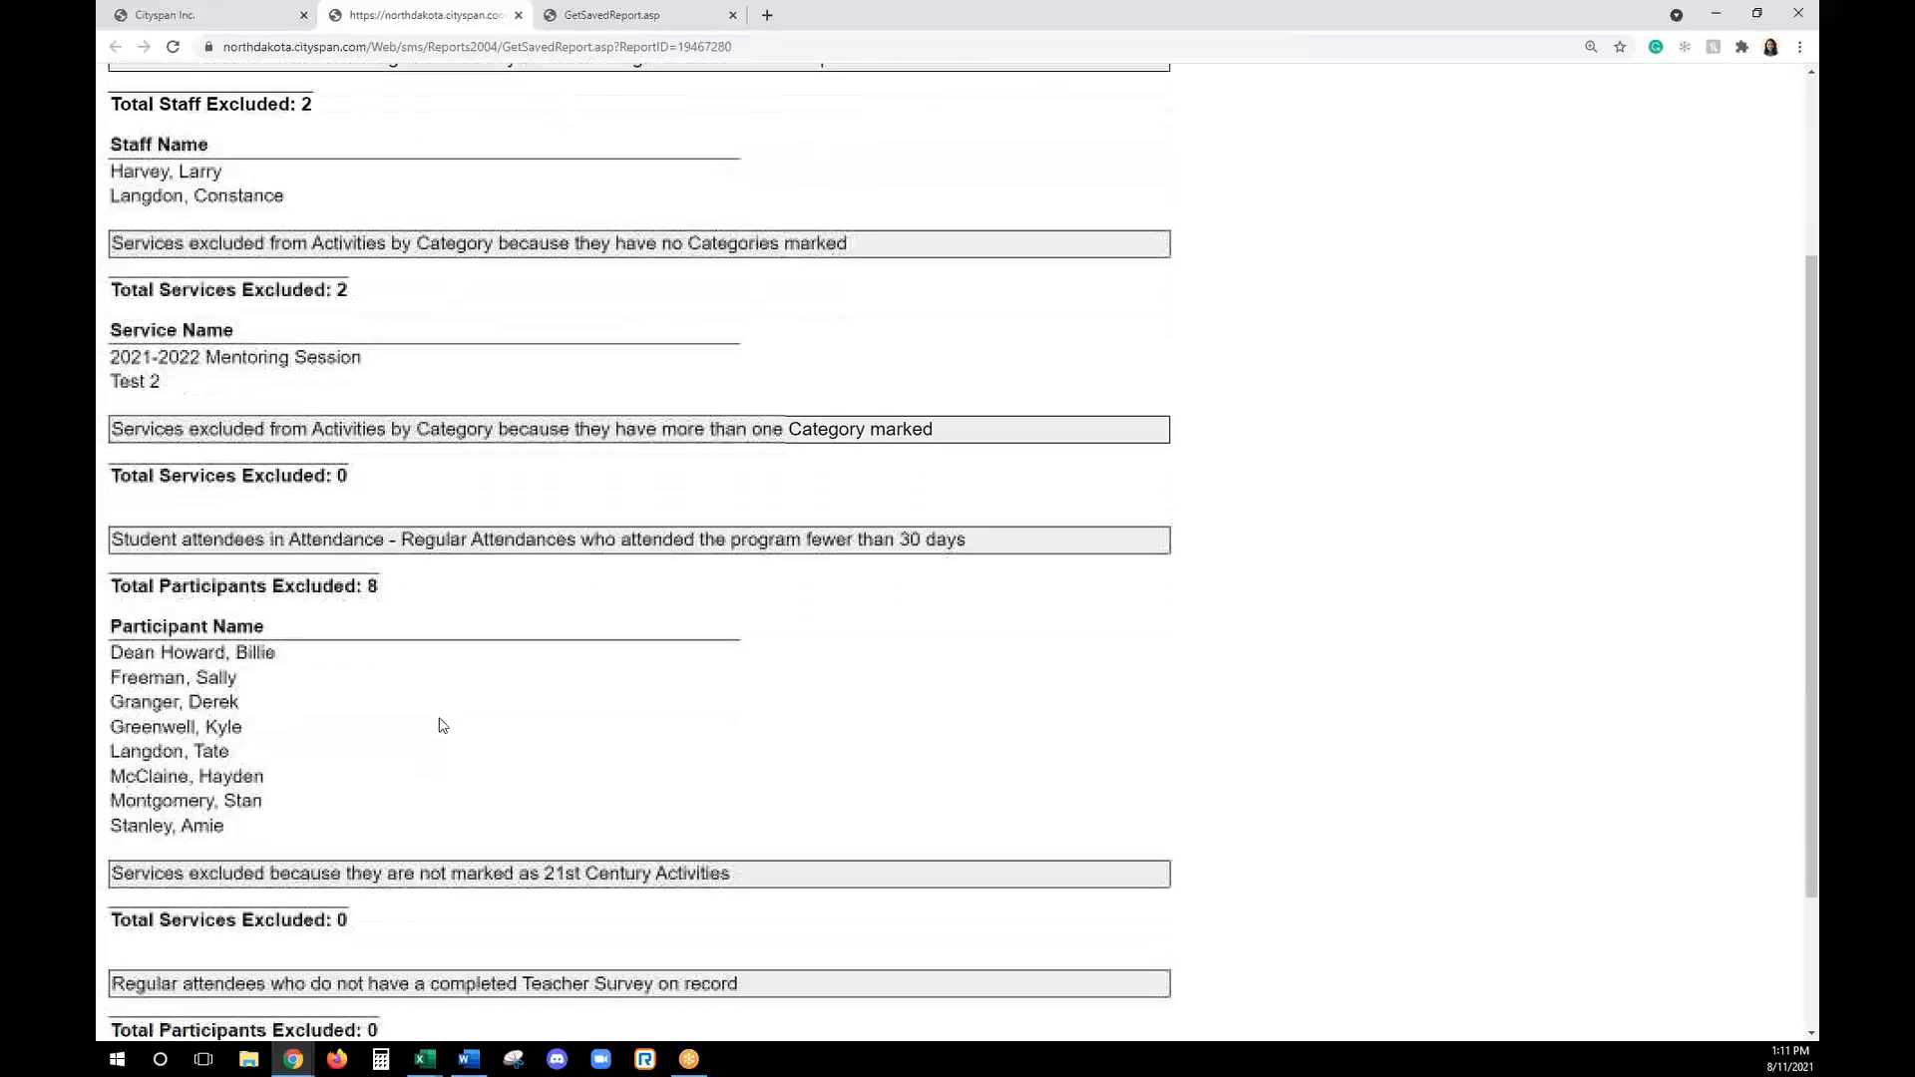
left_click_drag(805, 542, 958, 556)
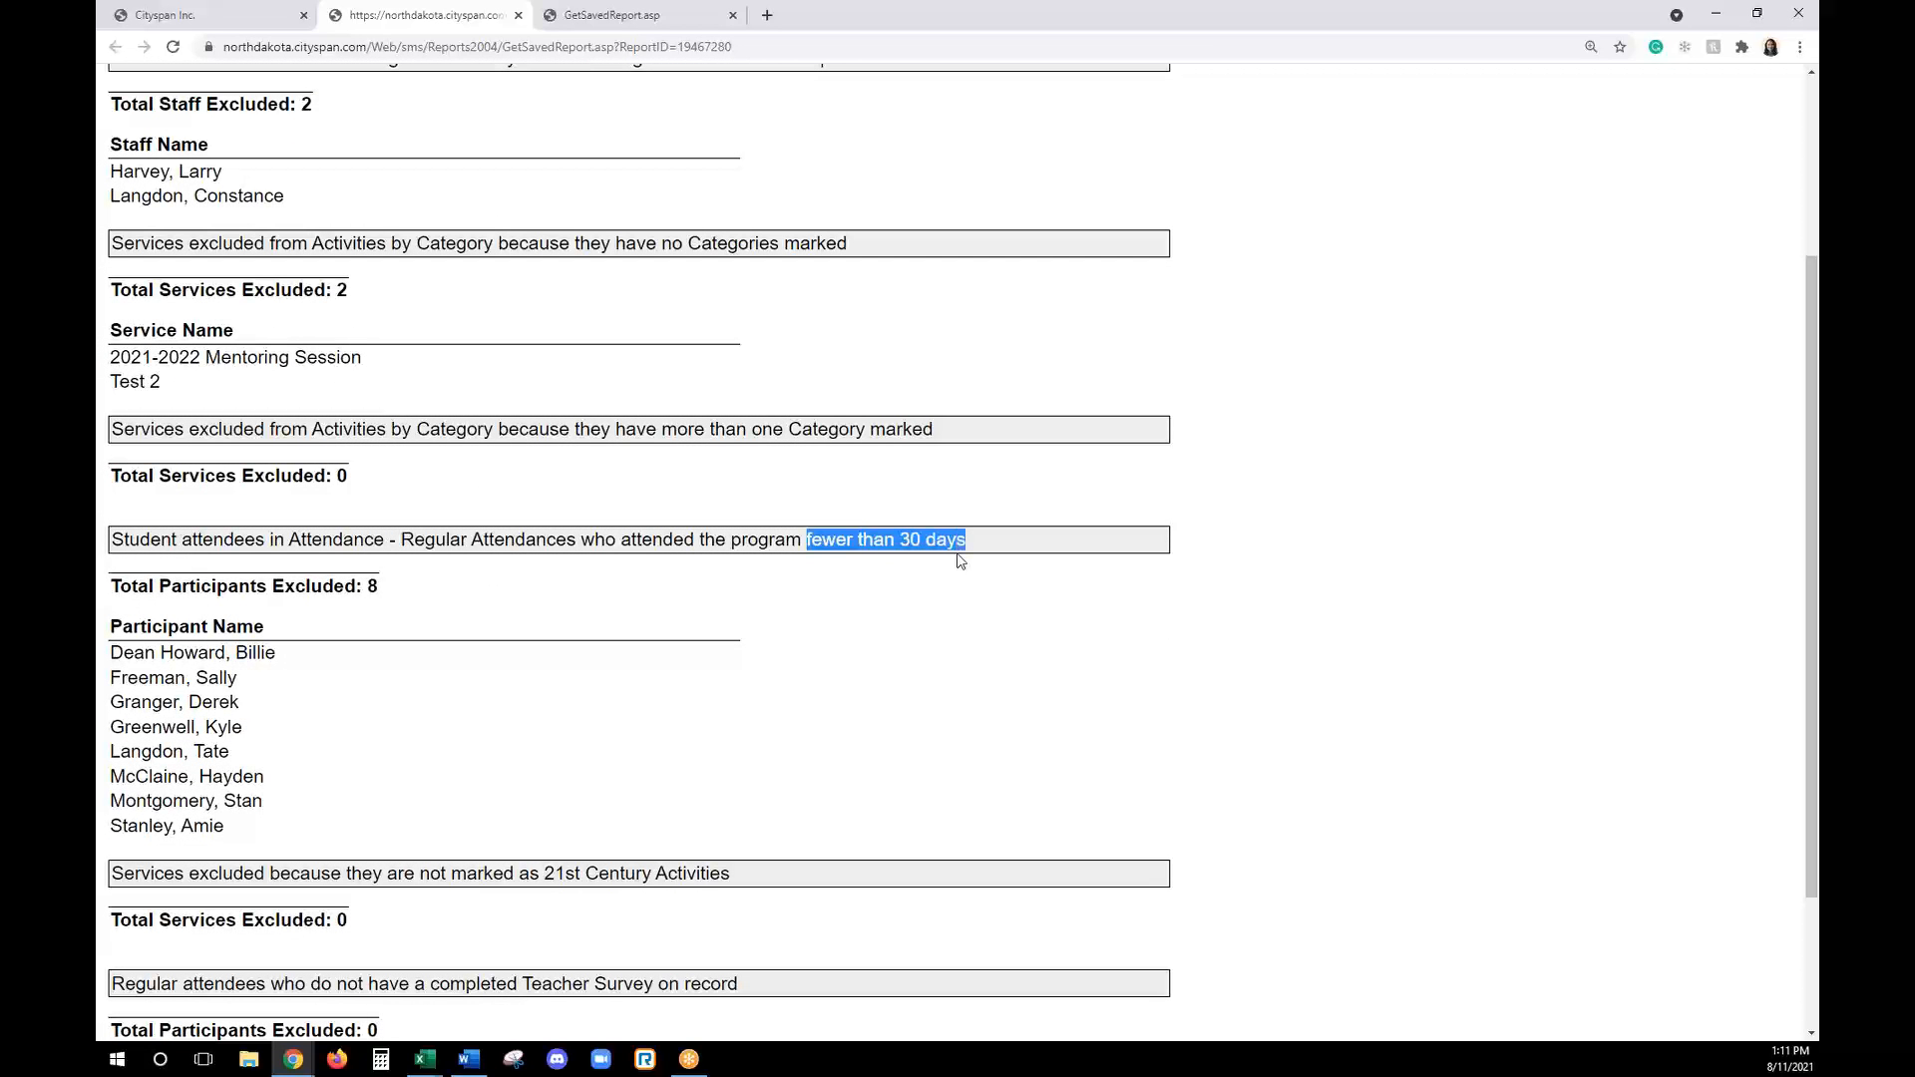
left_click(959, 560)
scroll(953, 555, "down", 2)
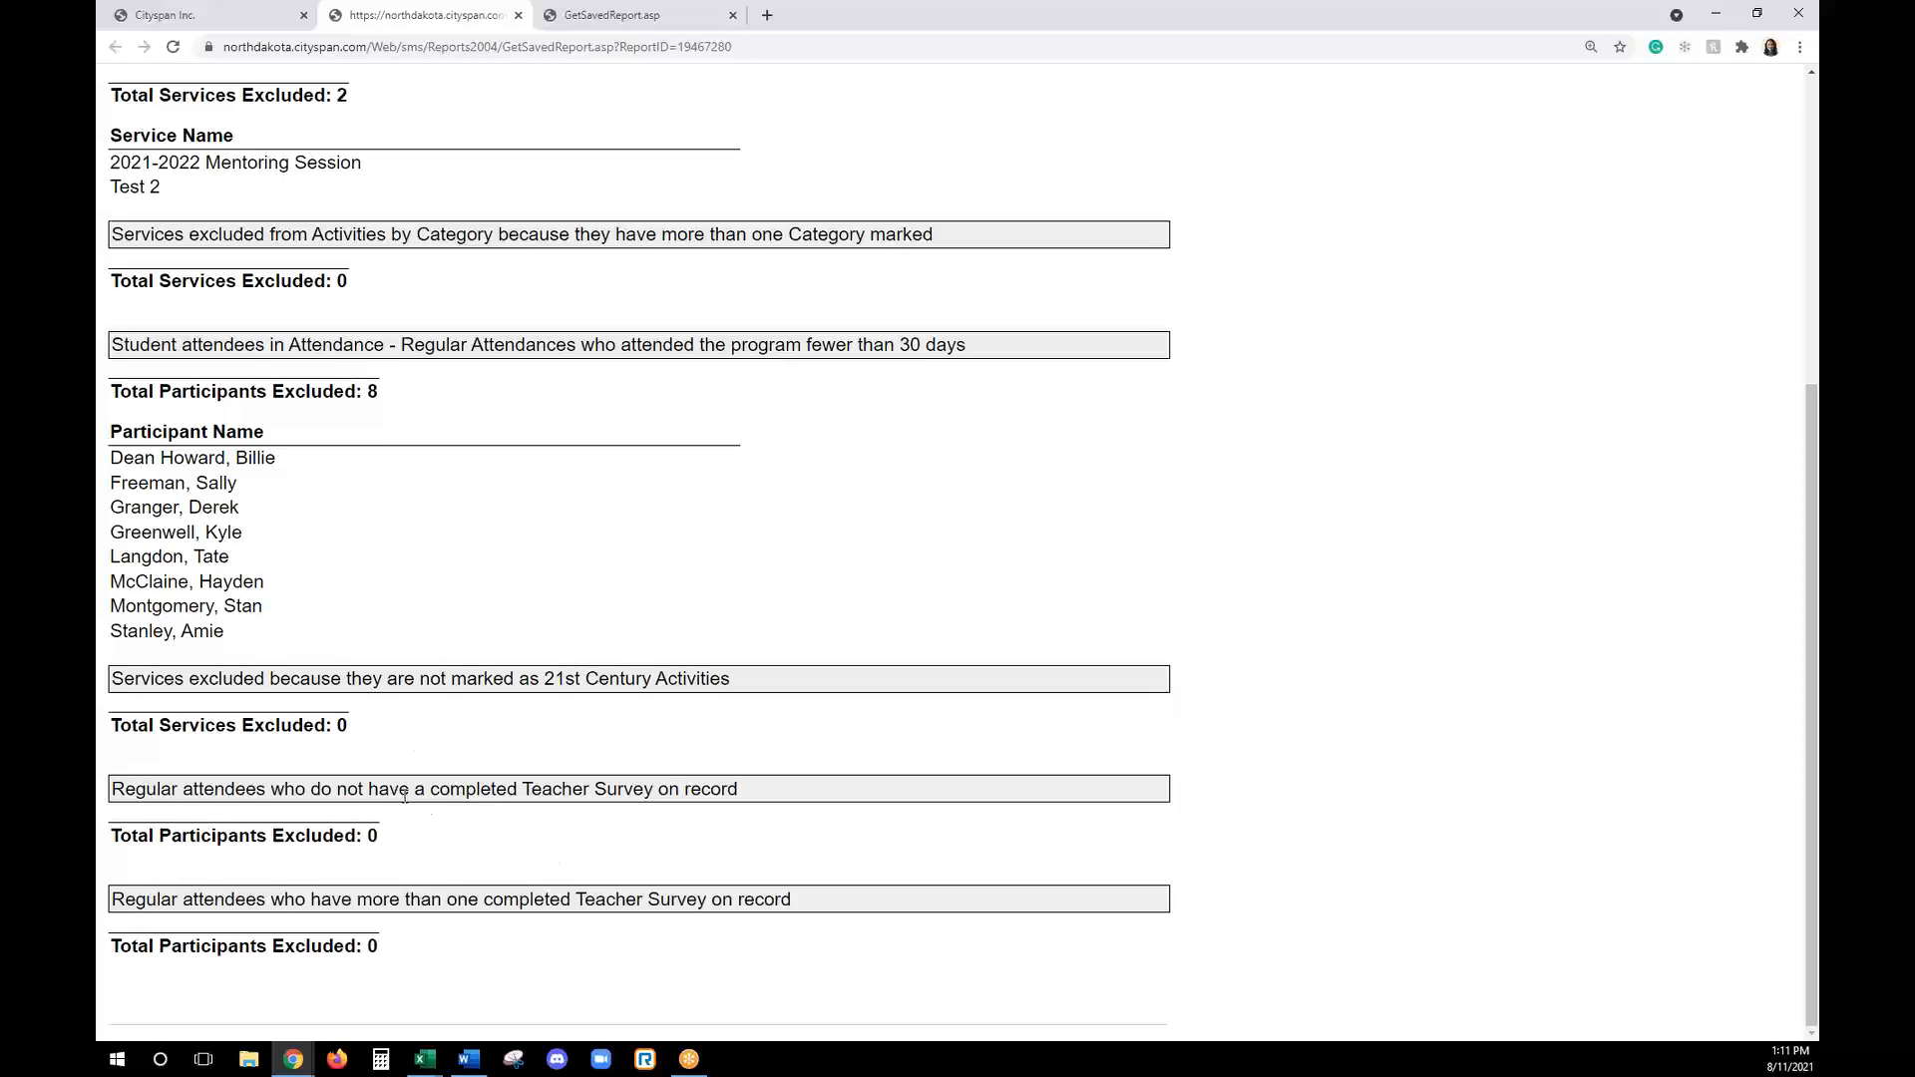
left_click_drag(405, 795, 675, 791)
left_click(656, 927)
scroll(758, 852, "up", 1)
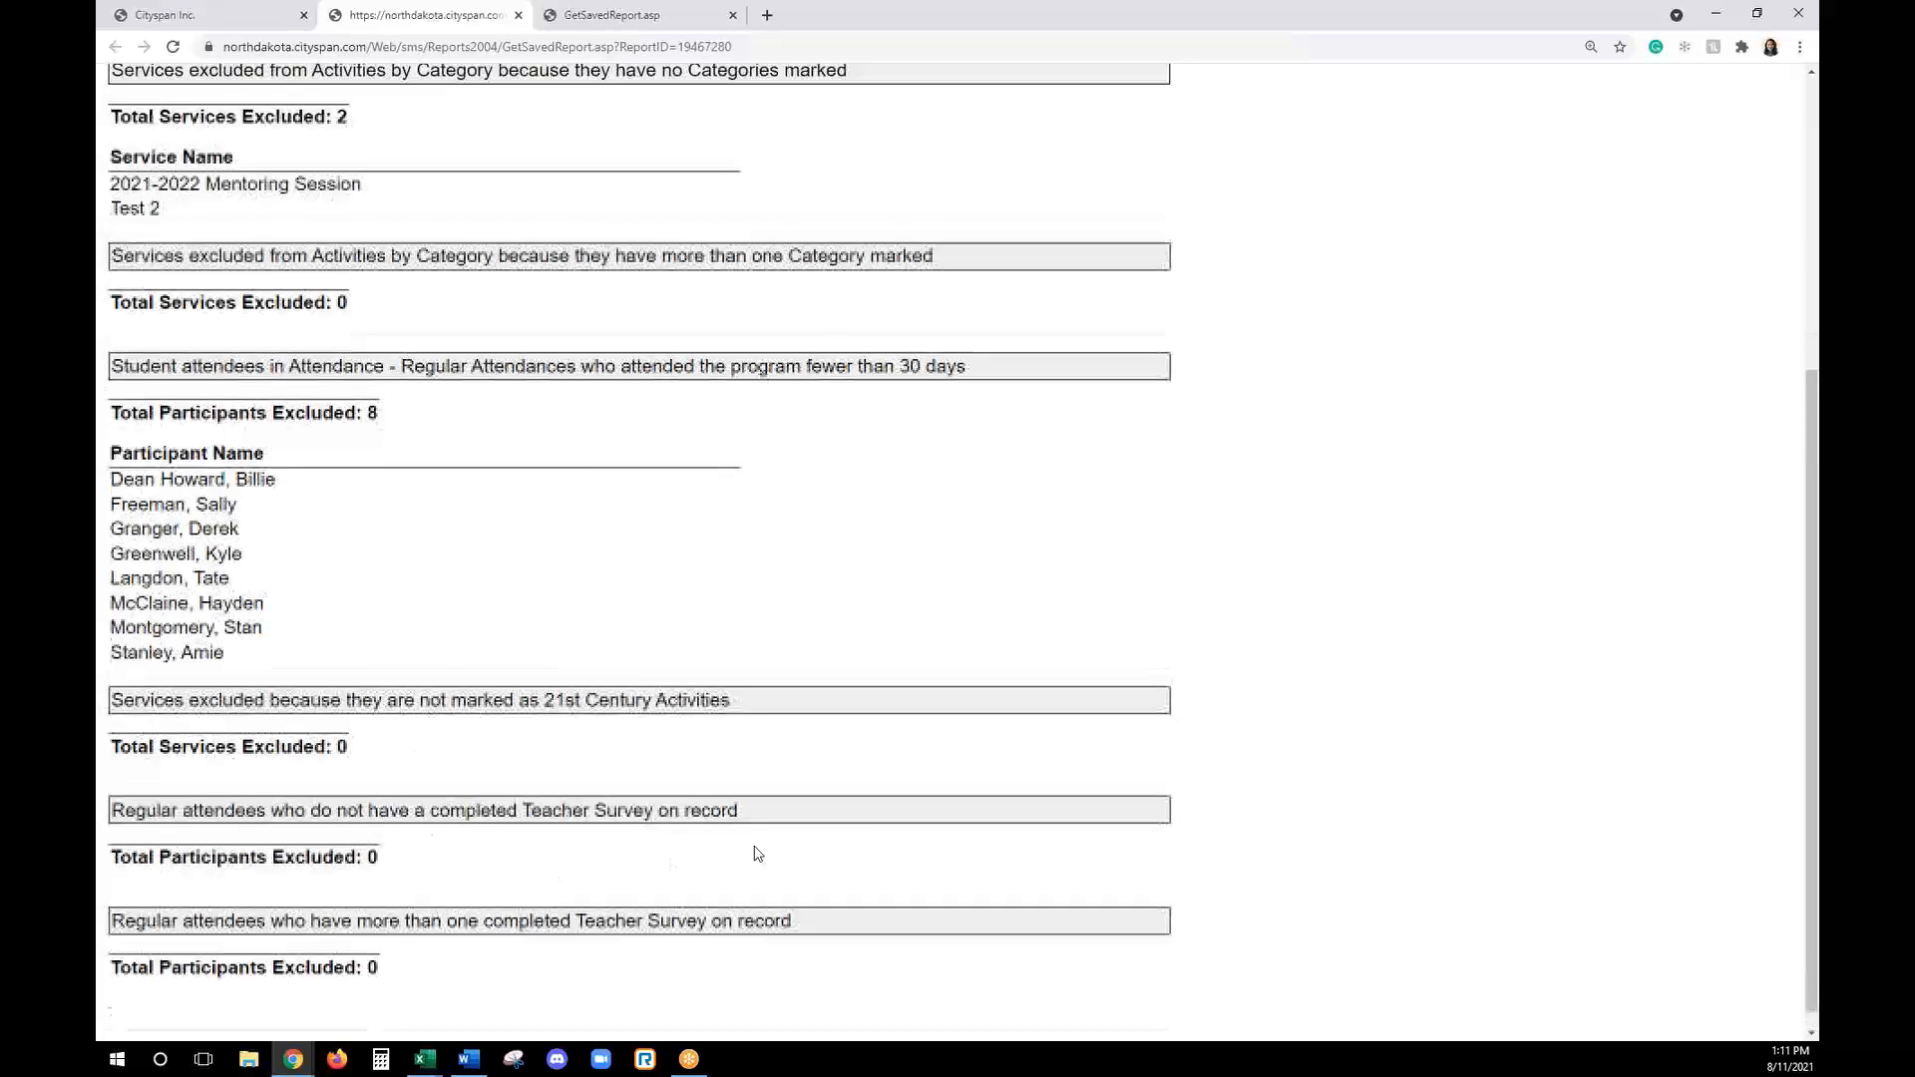
scroll(758, 853, "up", 5)
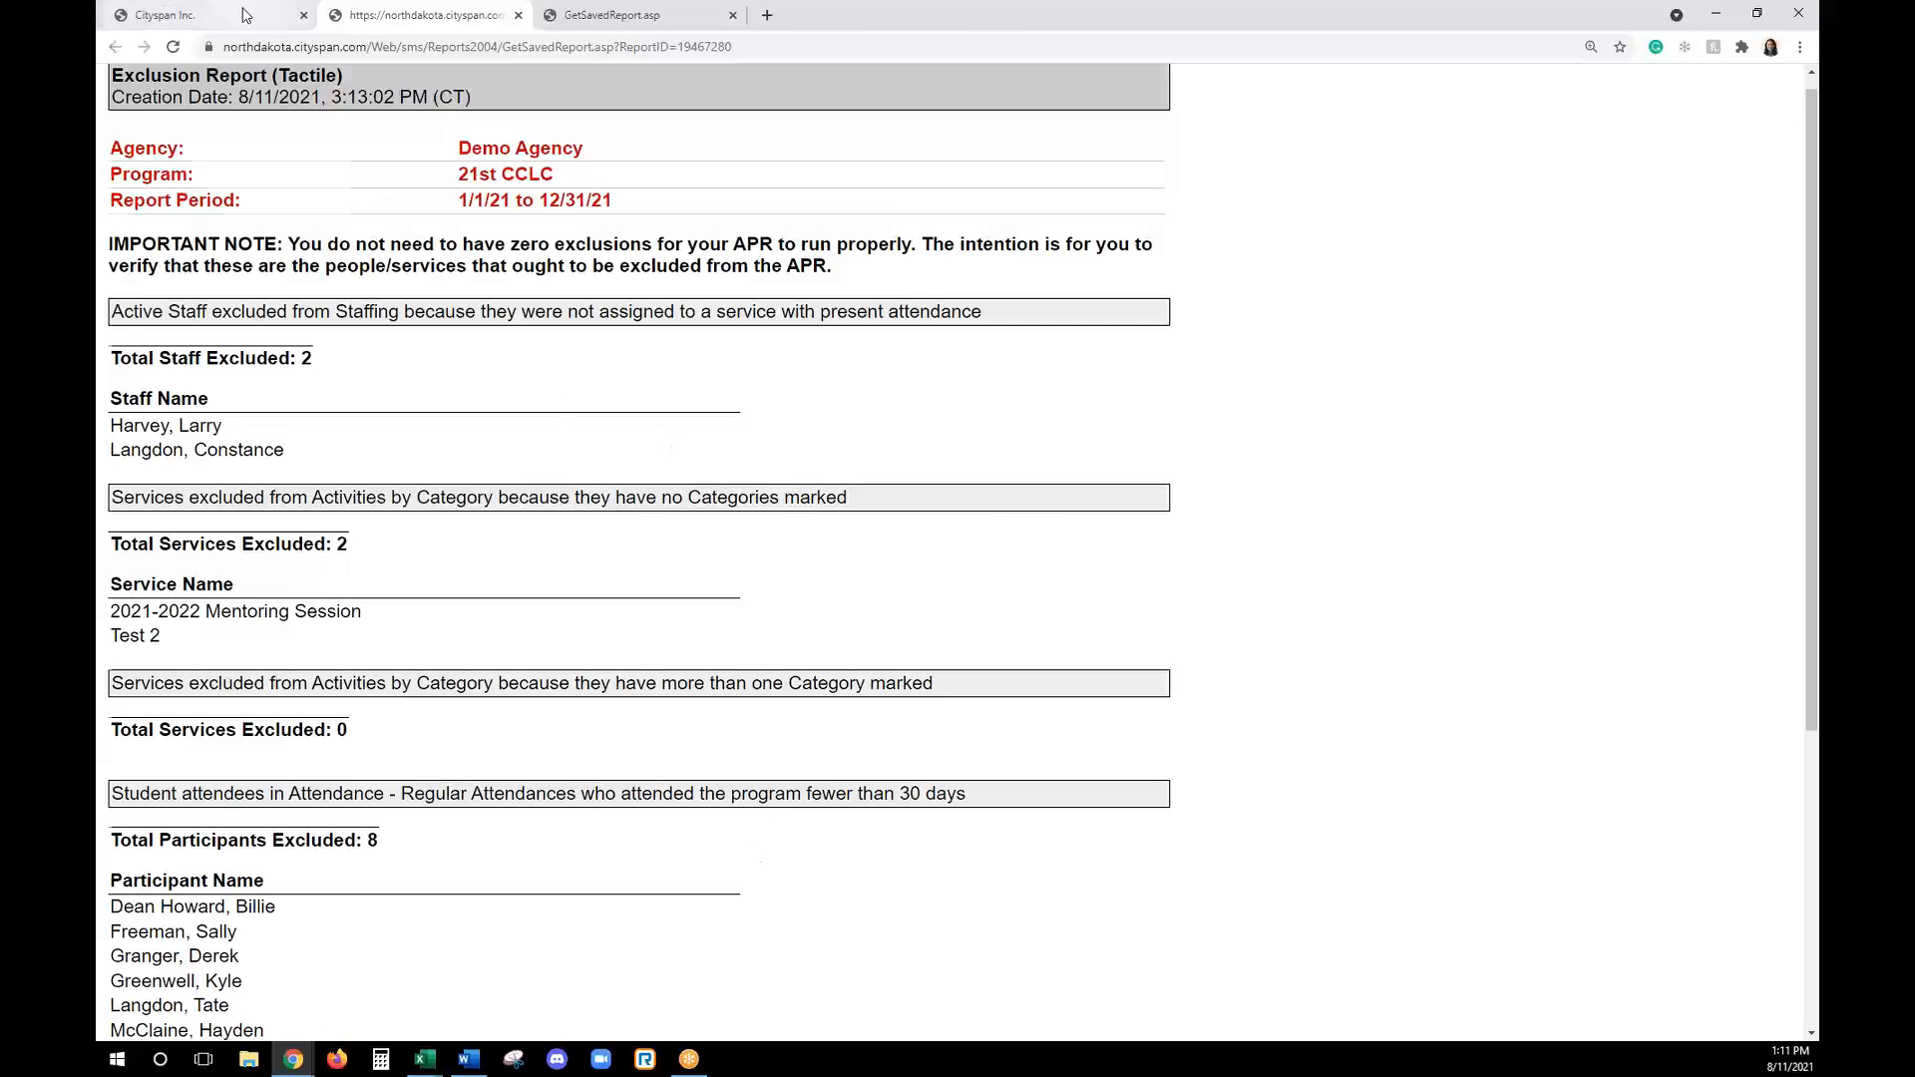
- Leave the exclusion report and return to the APR report list to view the 21st CCLC Data Collection (Tactile) reports
left_click(244, 15)
left_click(1038, 555)
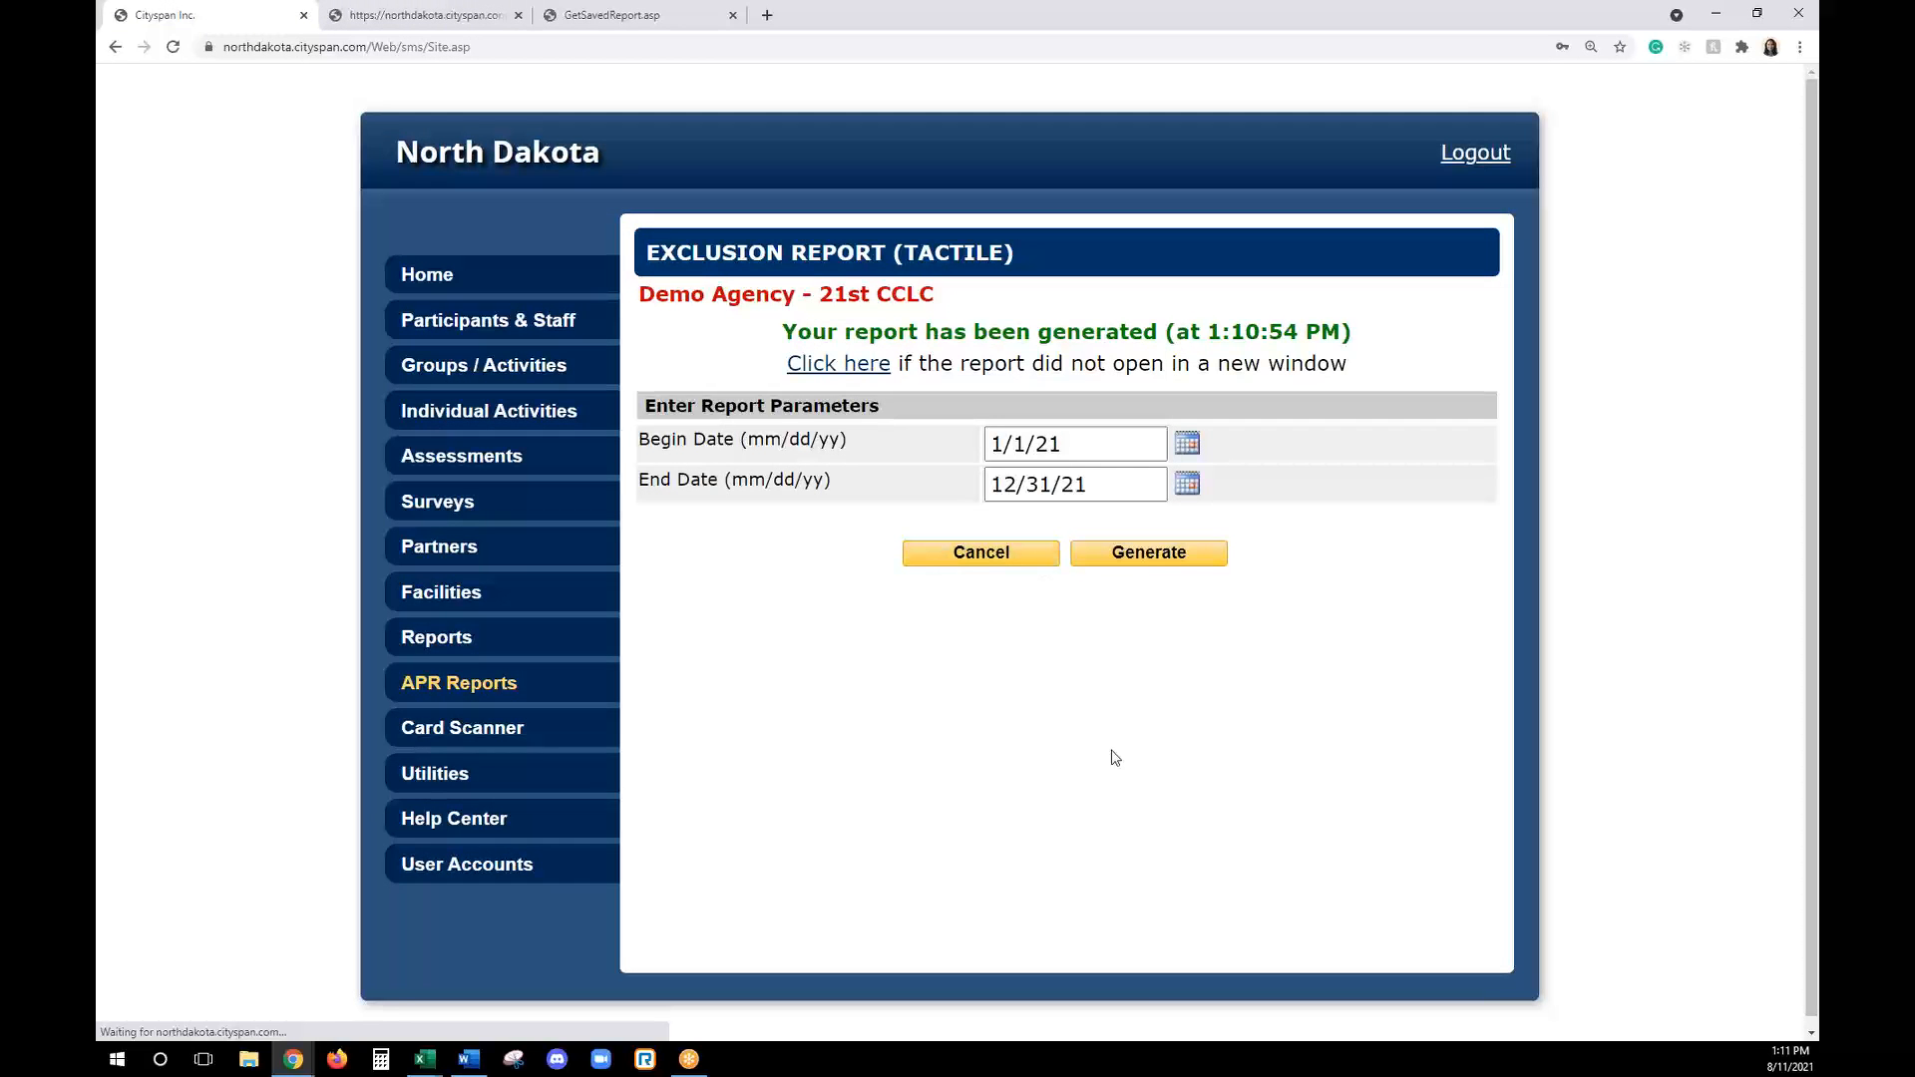
scroll(974, 698, "down", 2)
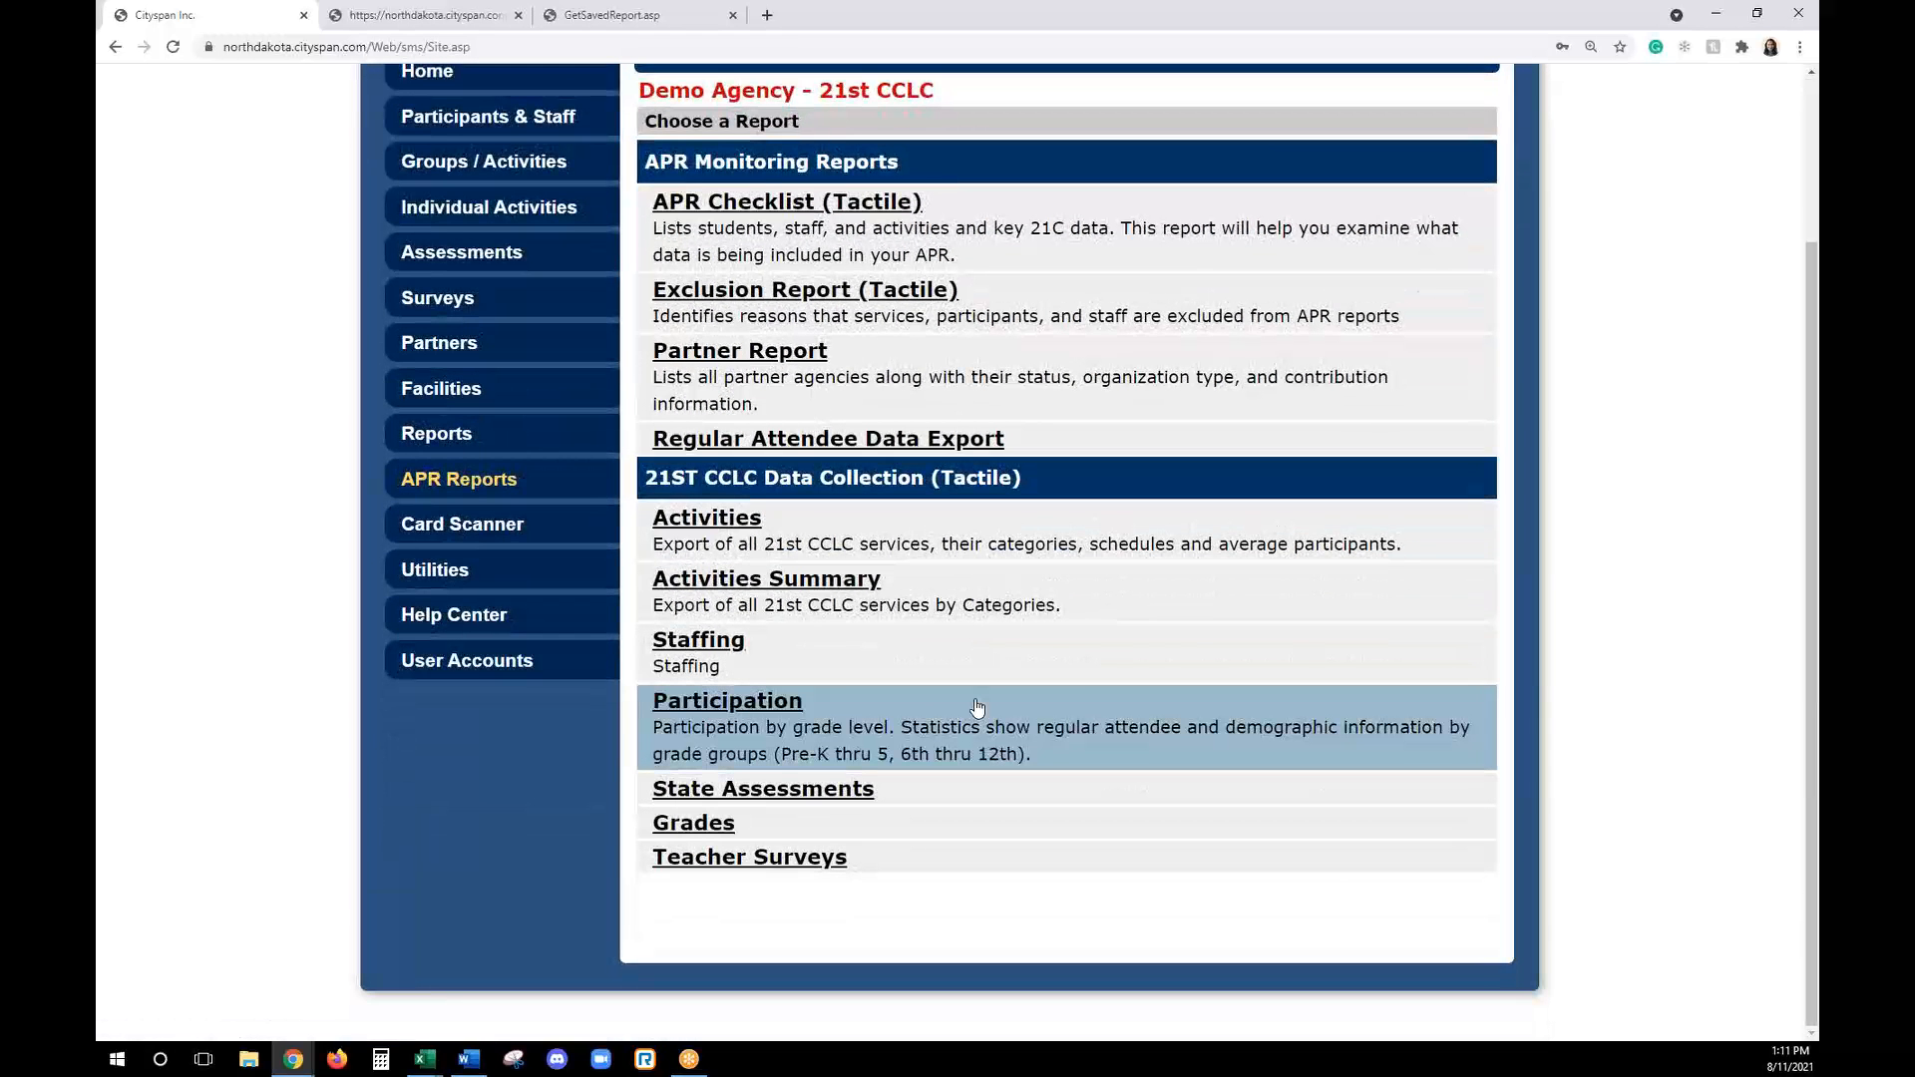
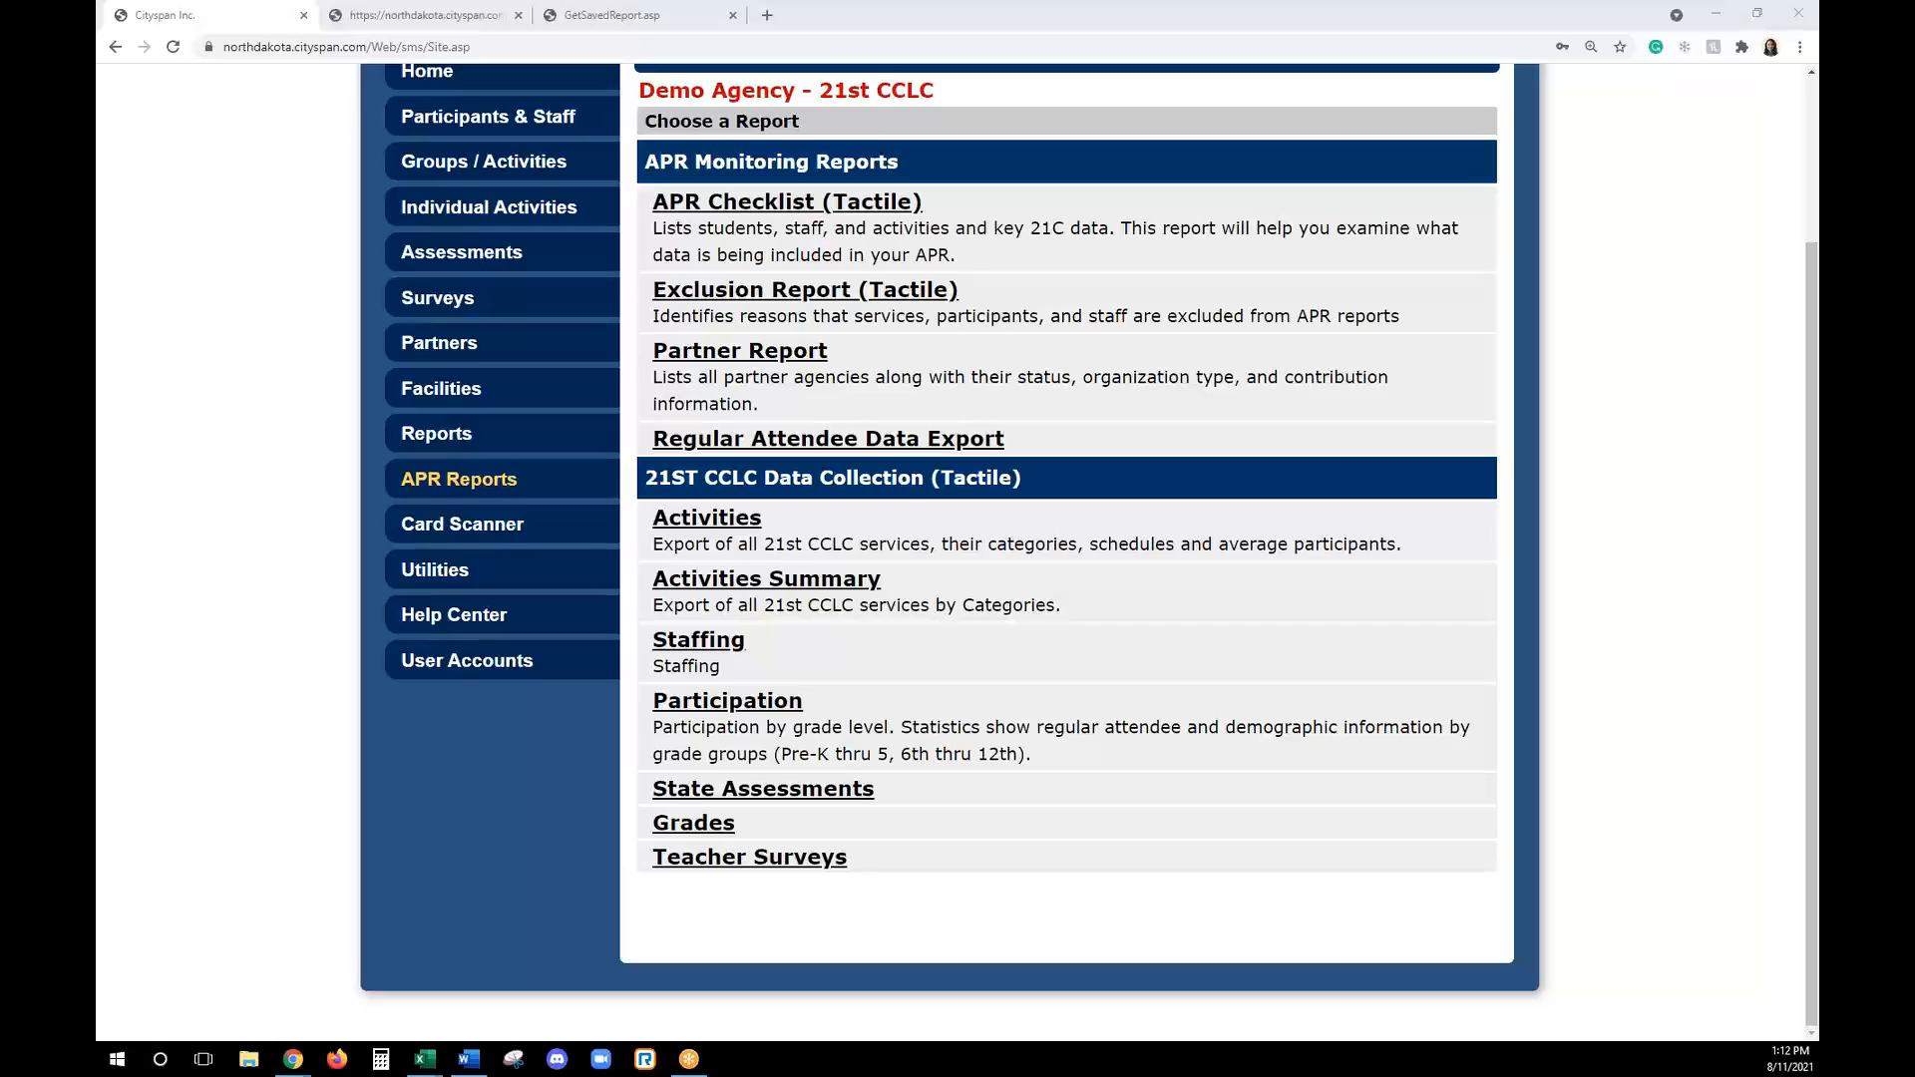
- Launch the card scanner for the 2021-2022 Math Testing activity, view the member card scan window and close it
left_click(549, 524)
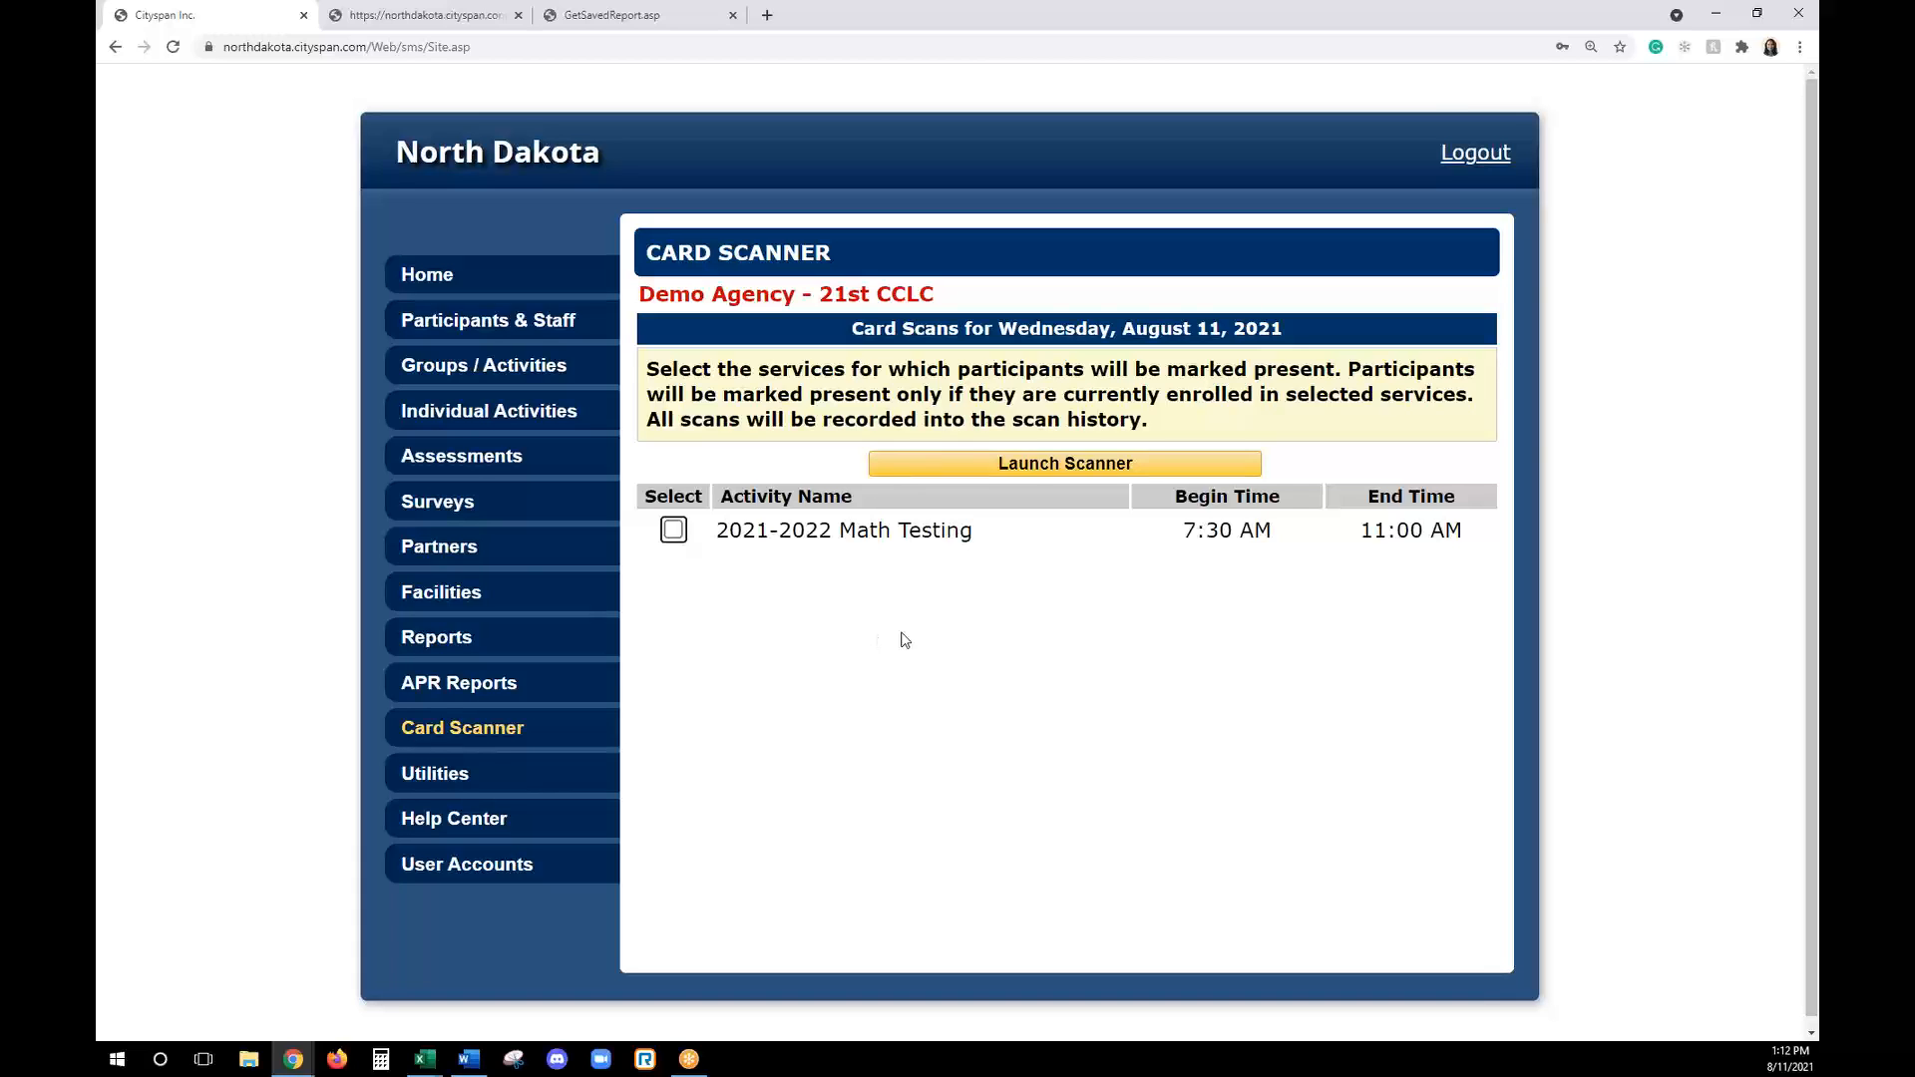
left_click(674, 530)
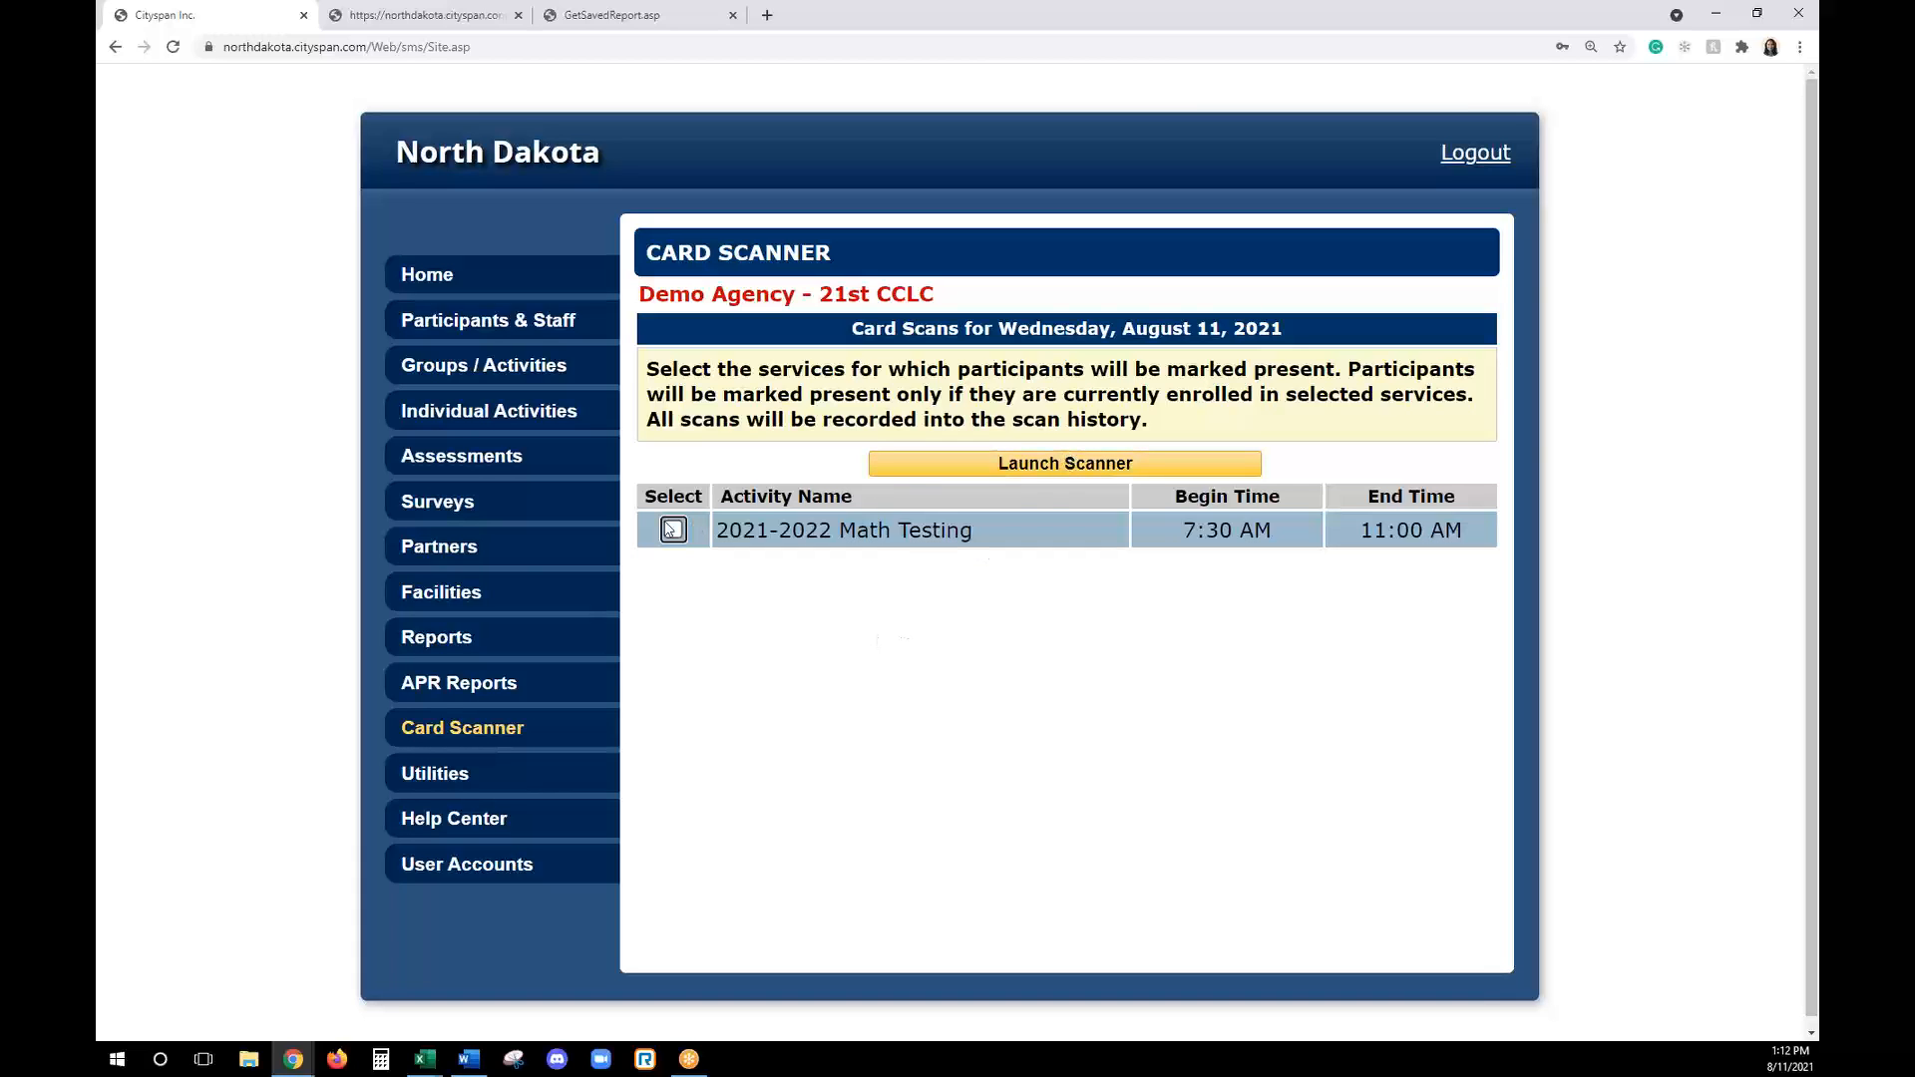
left_click(899, 468)
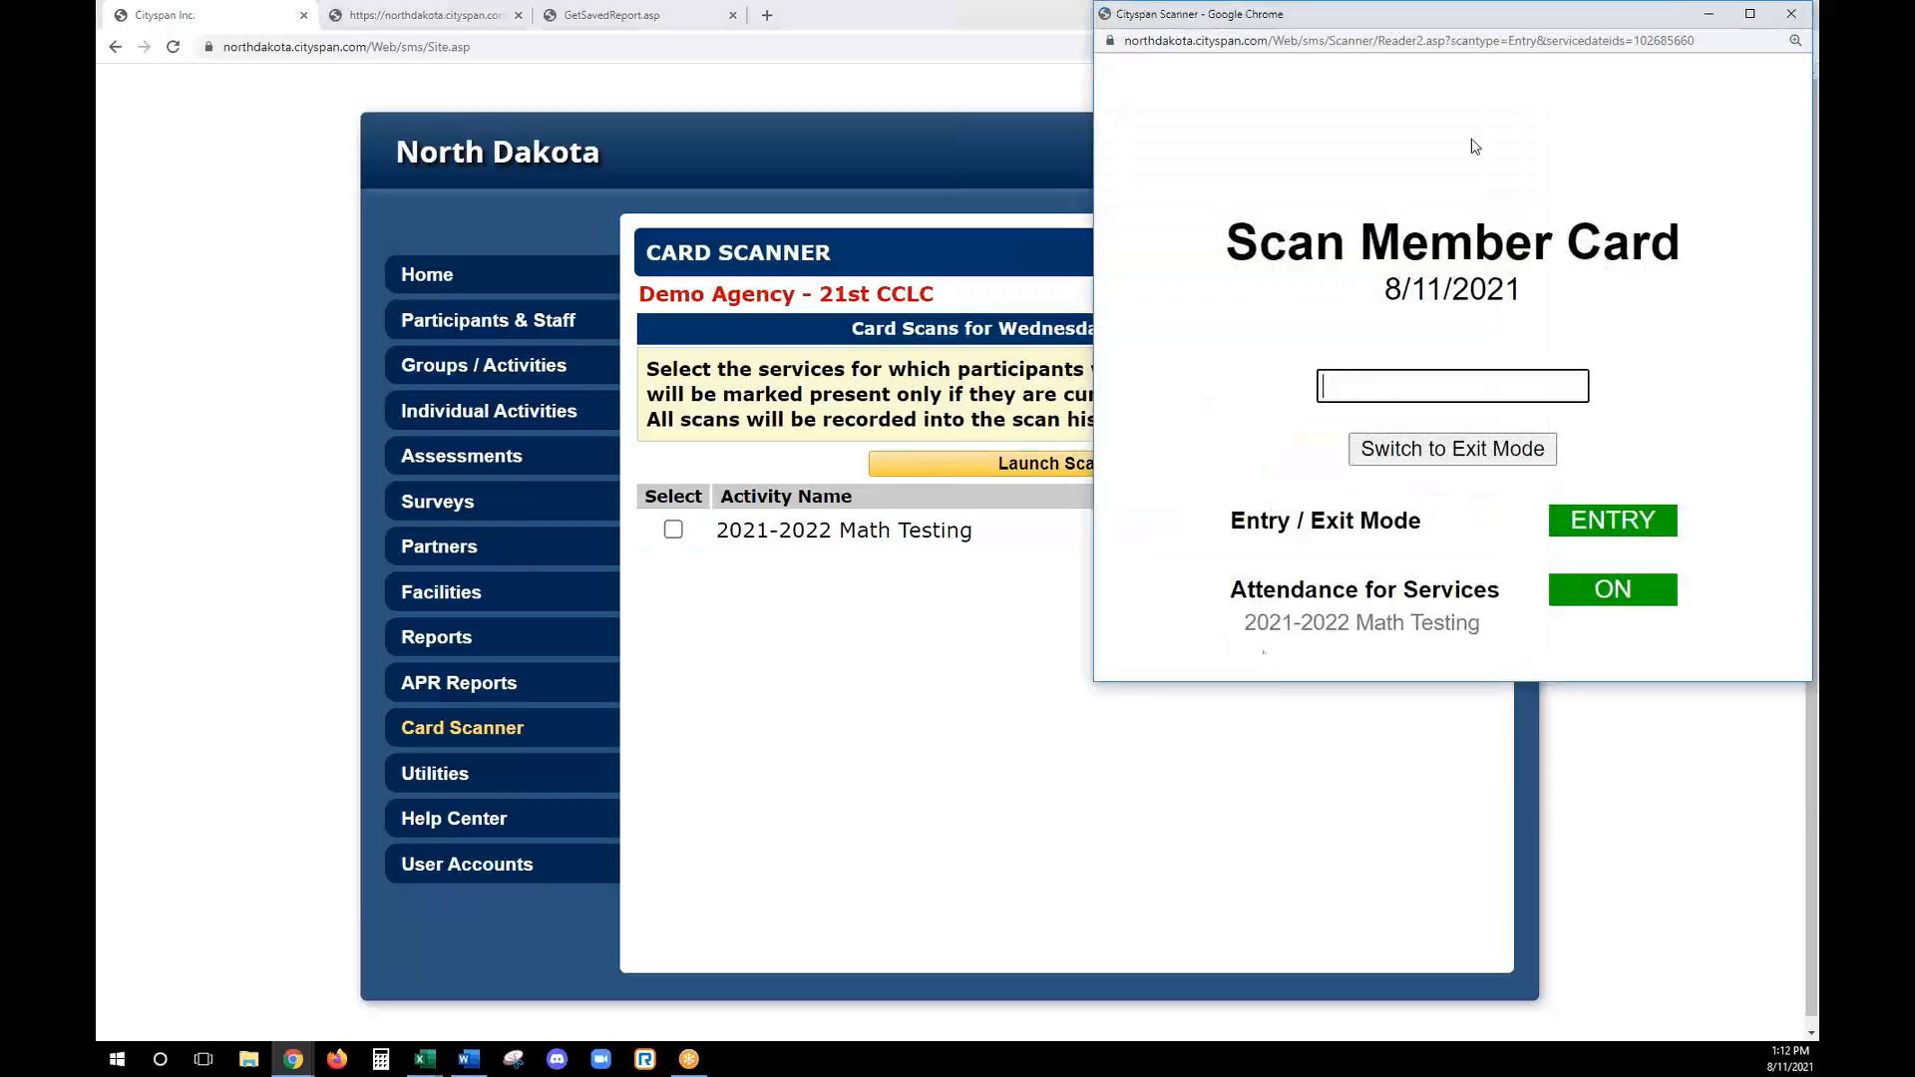
left_click_drag(1520, 16, 1417, 151)
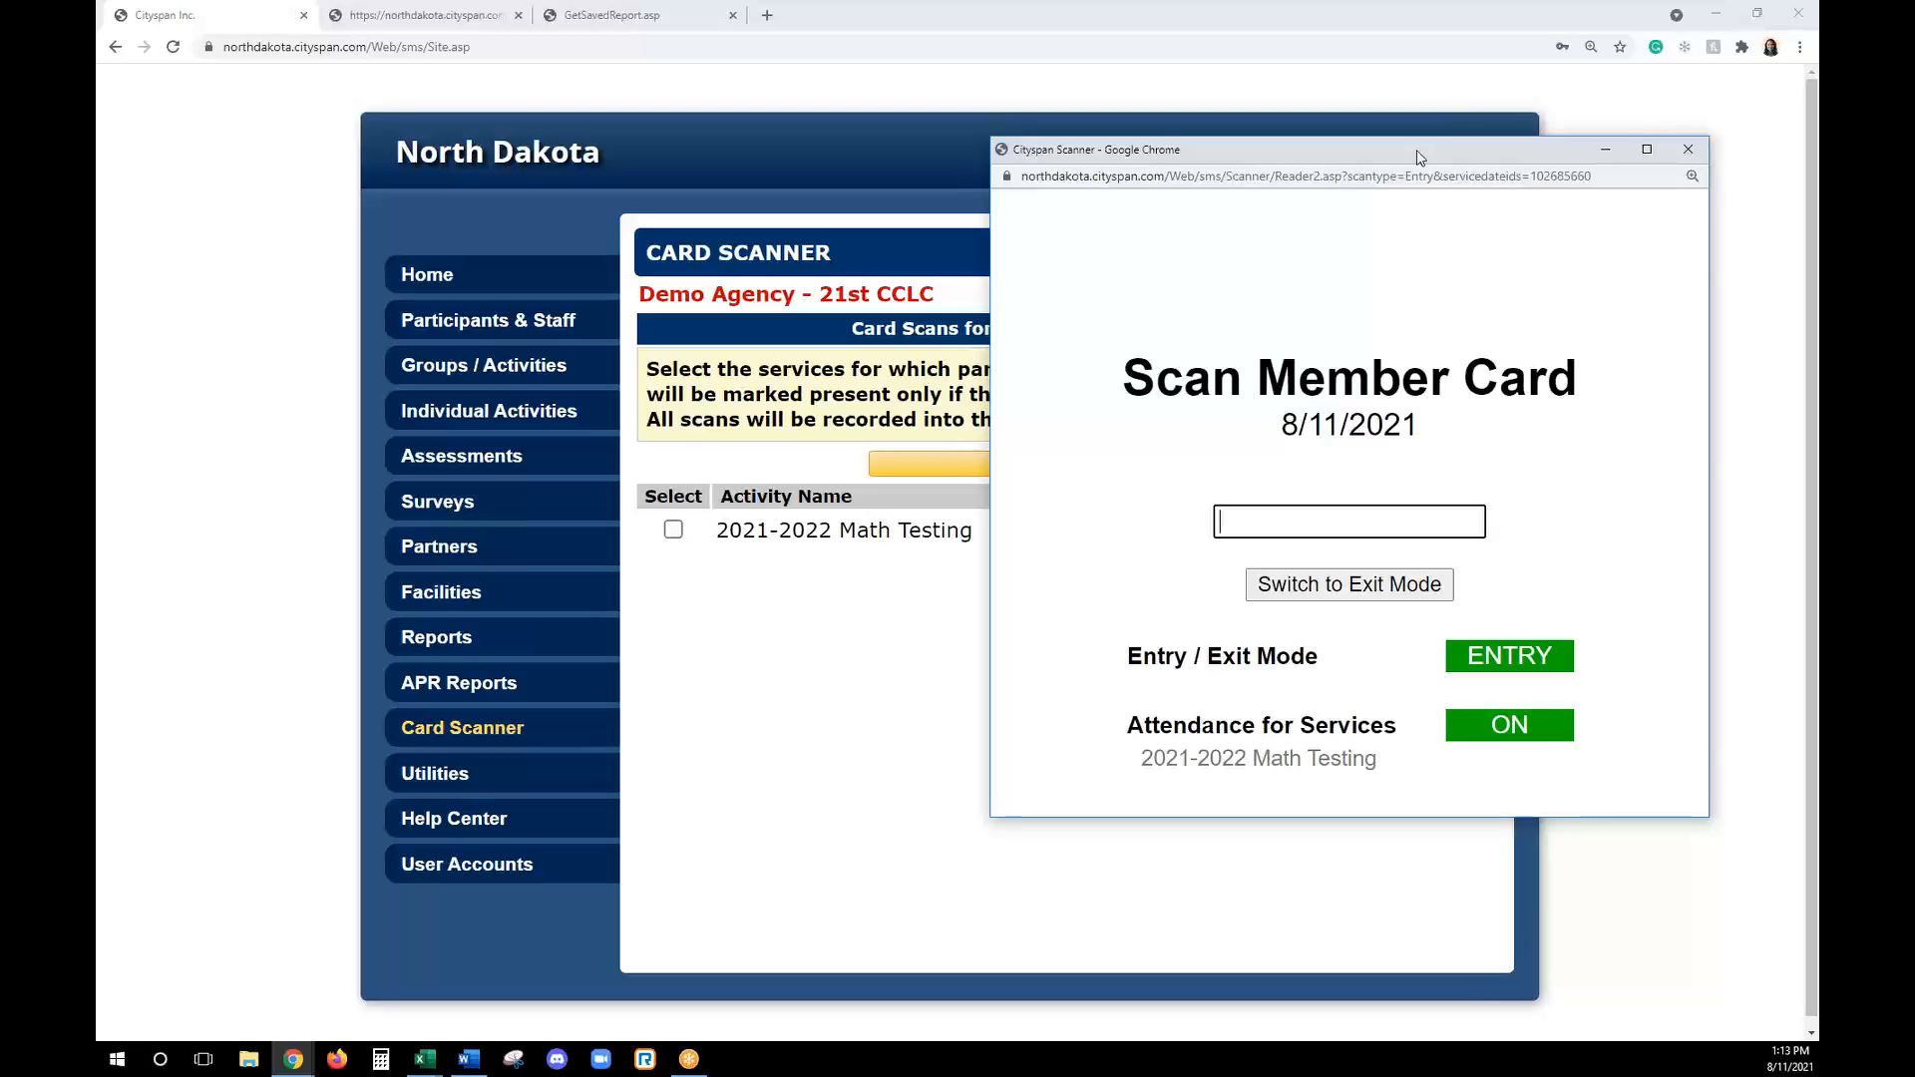
left_click(1687, 149)
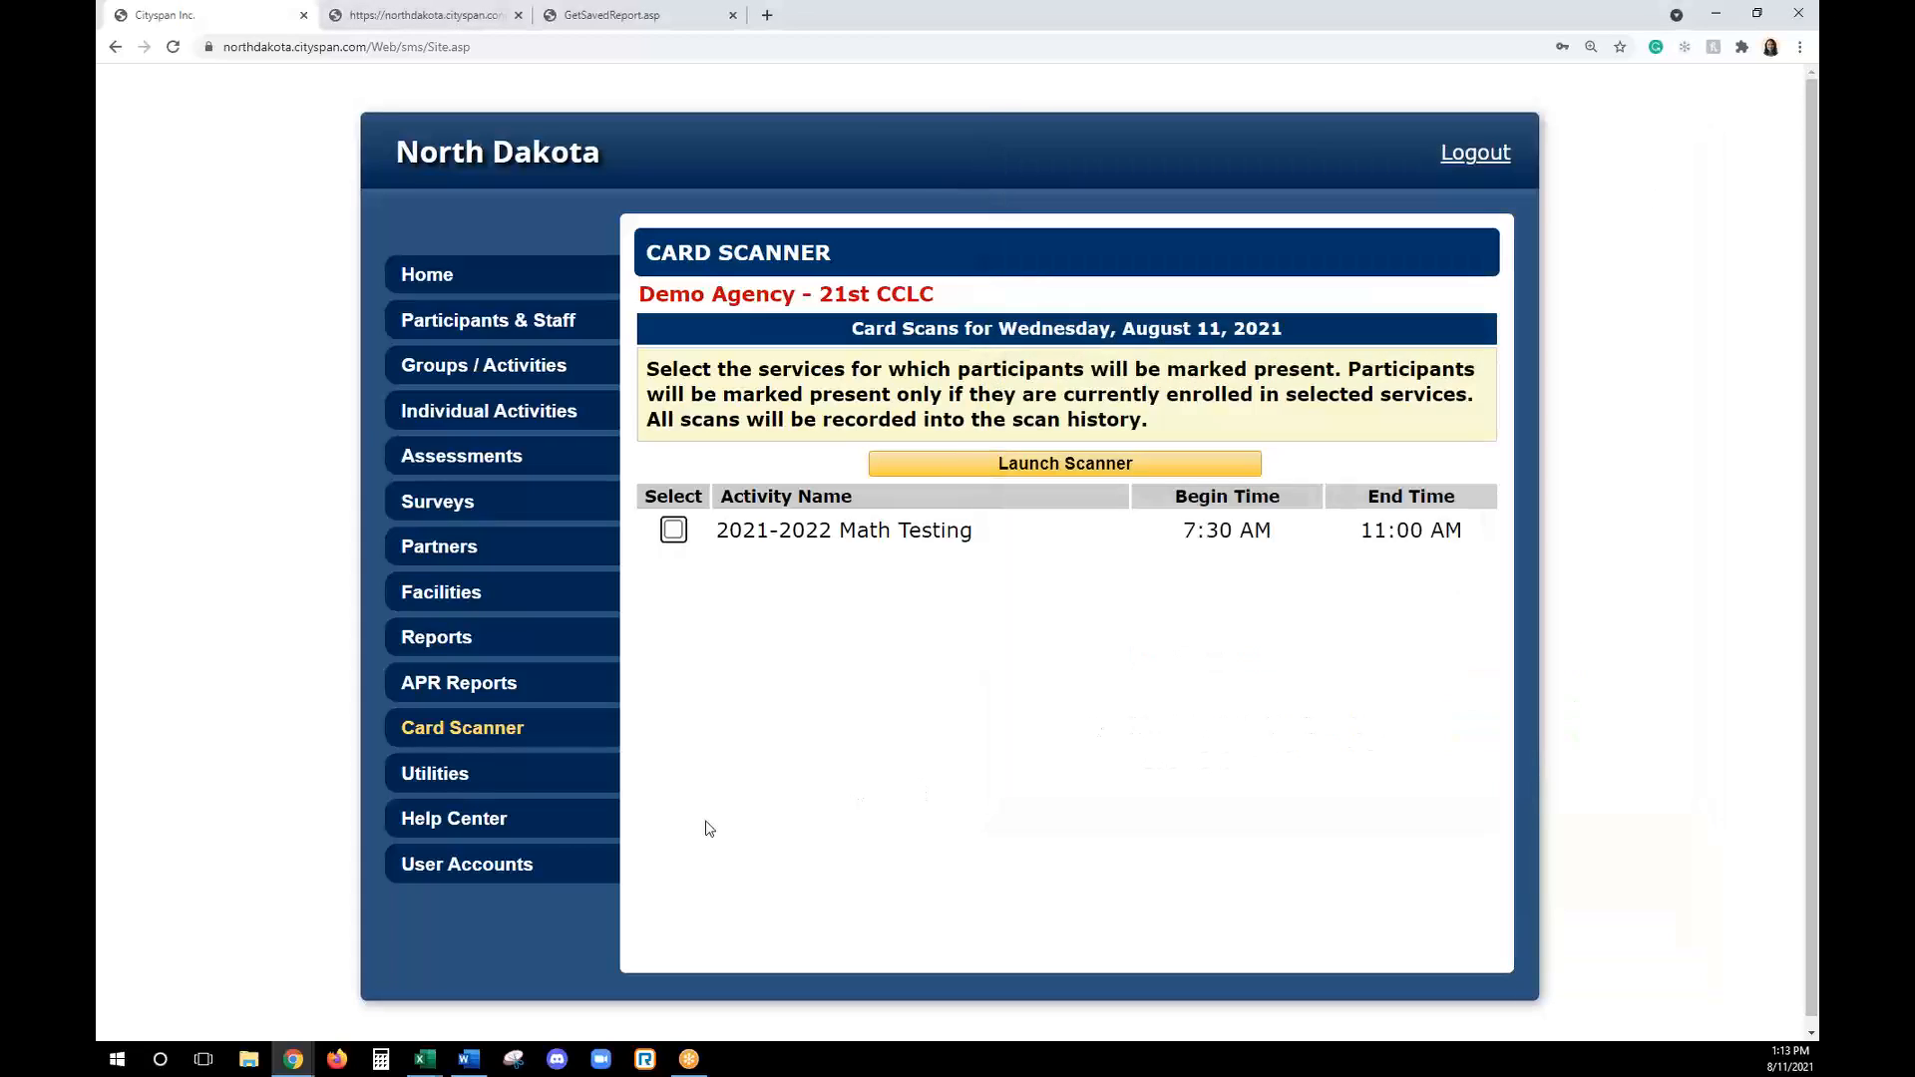
- Examine the Help Center's user guide, frequently asked questions and reference documents
left_click(488, 834)
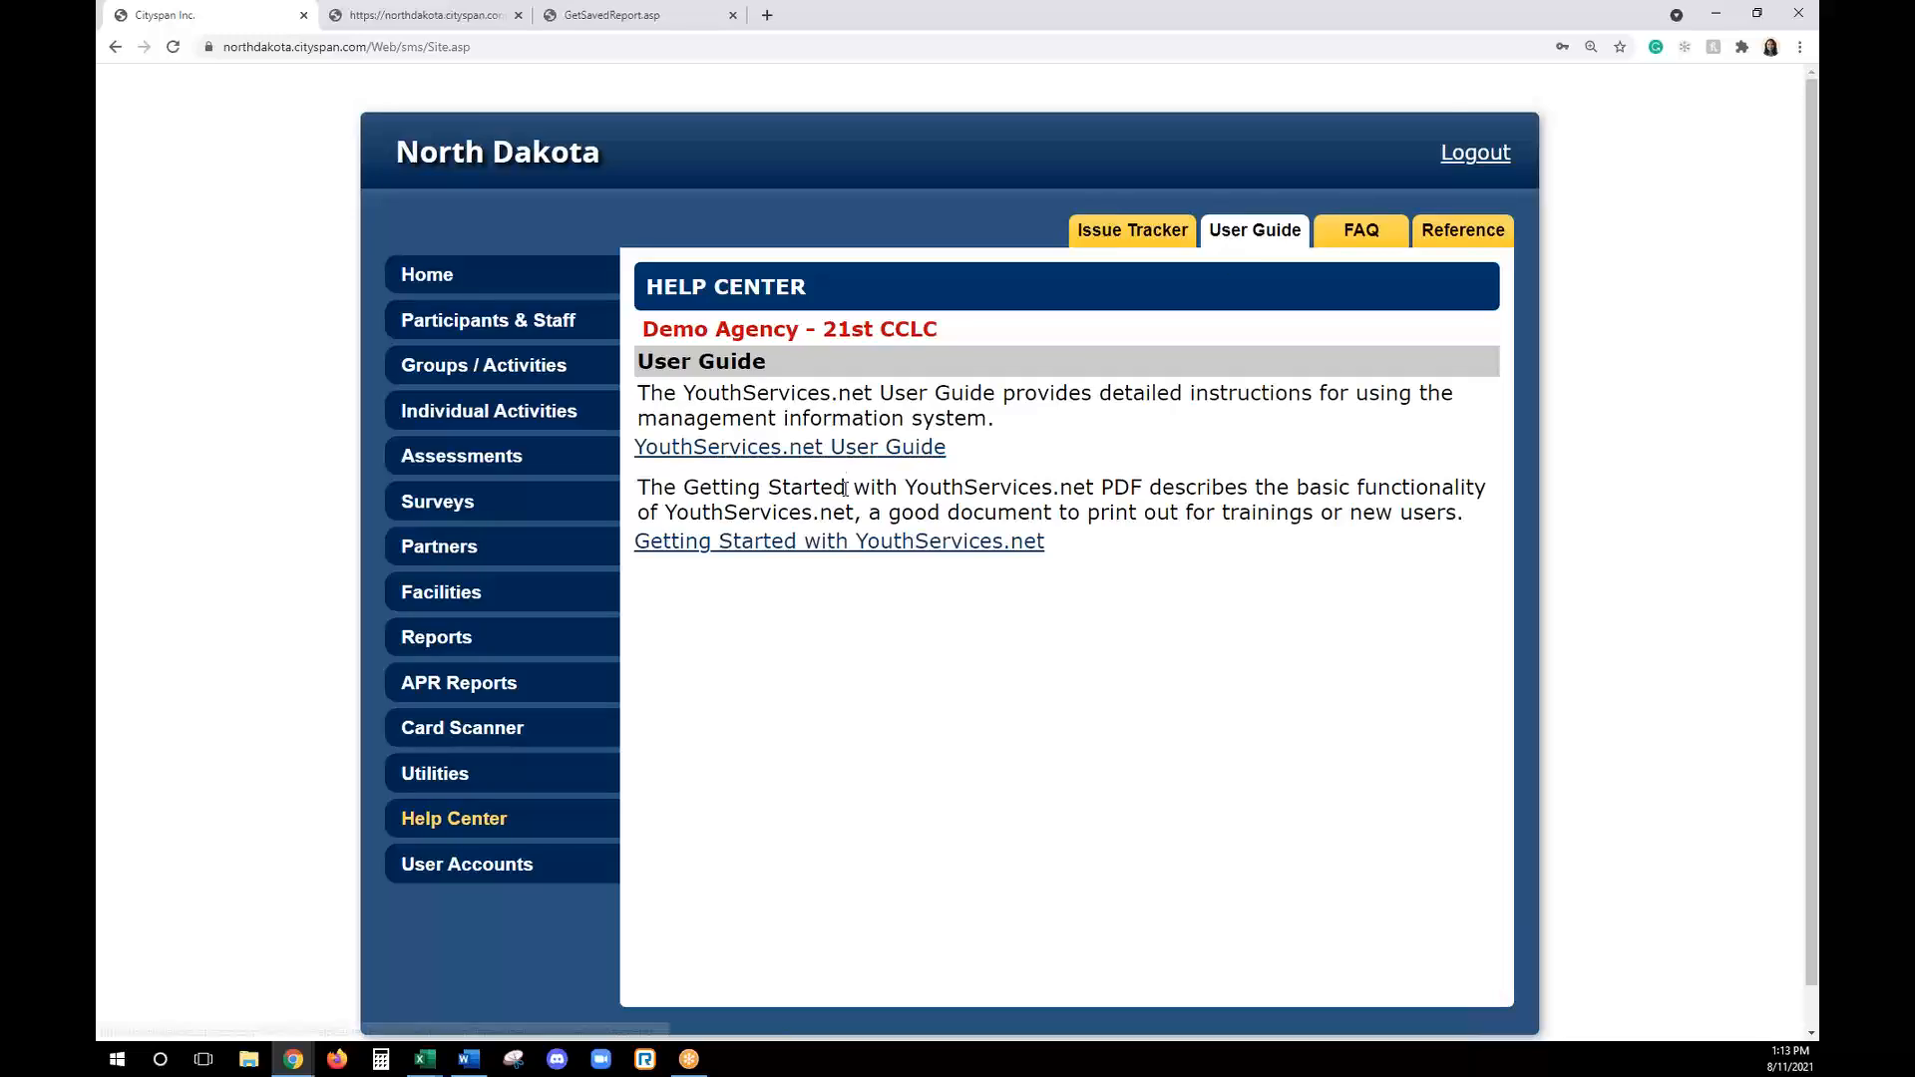
left_click(1345, 221)
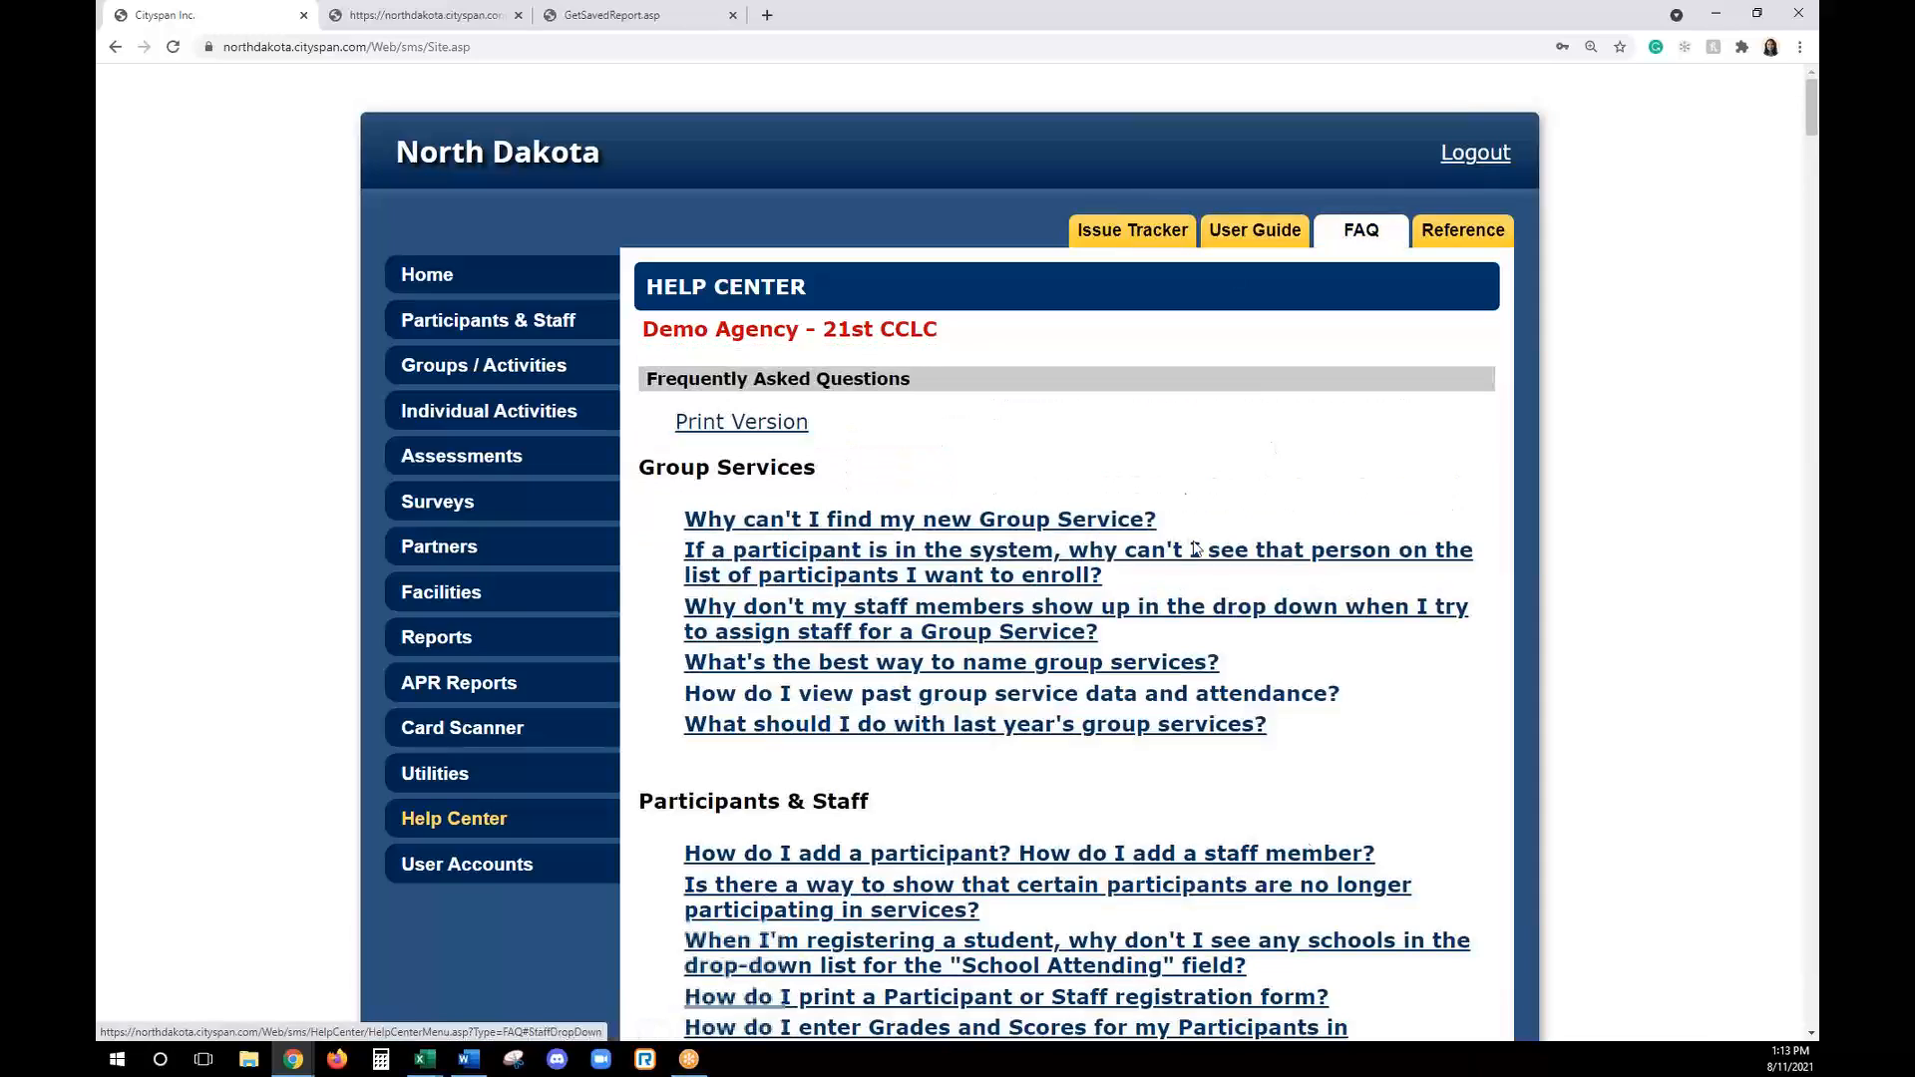
scroll(1304, 844, "down", 1)
scroll(983, 796, "down", 2)
scroll(985, 798, "down", 2)
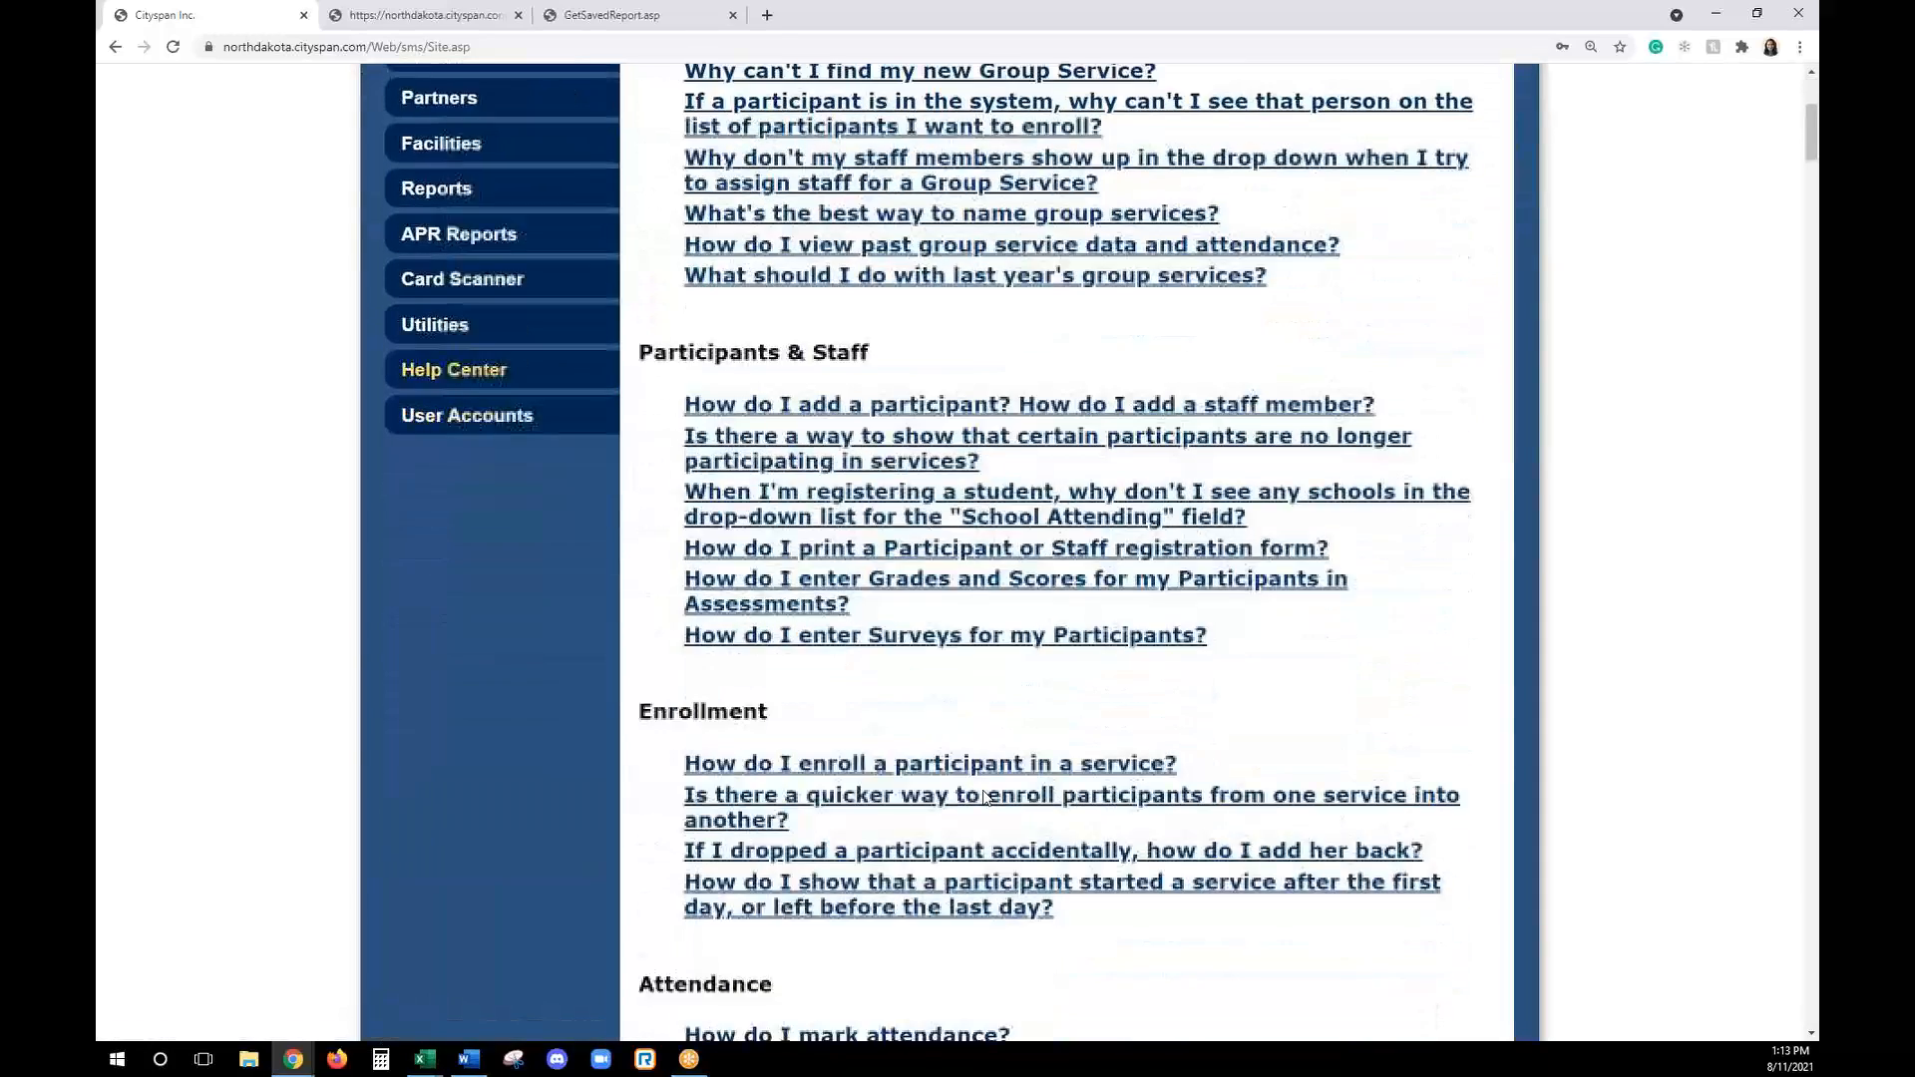
scroll(986, 798, "up", 5)
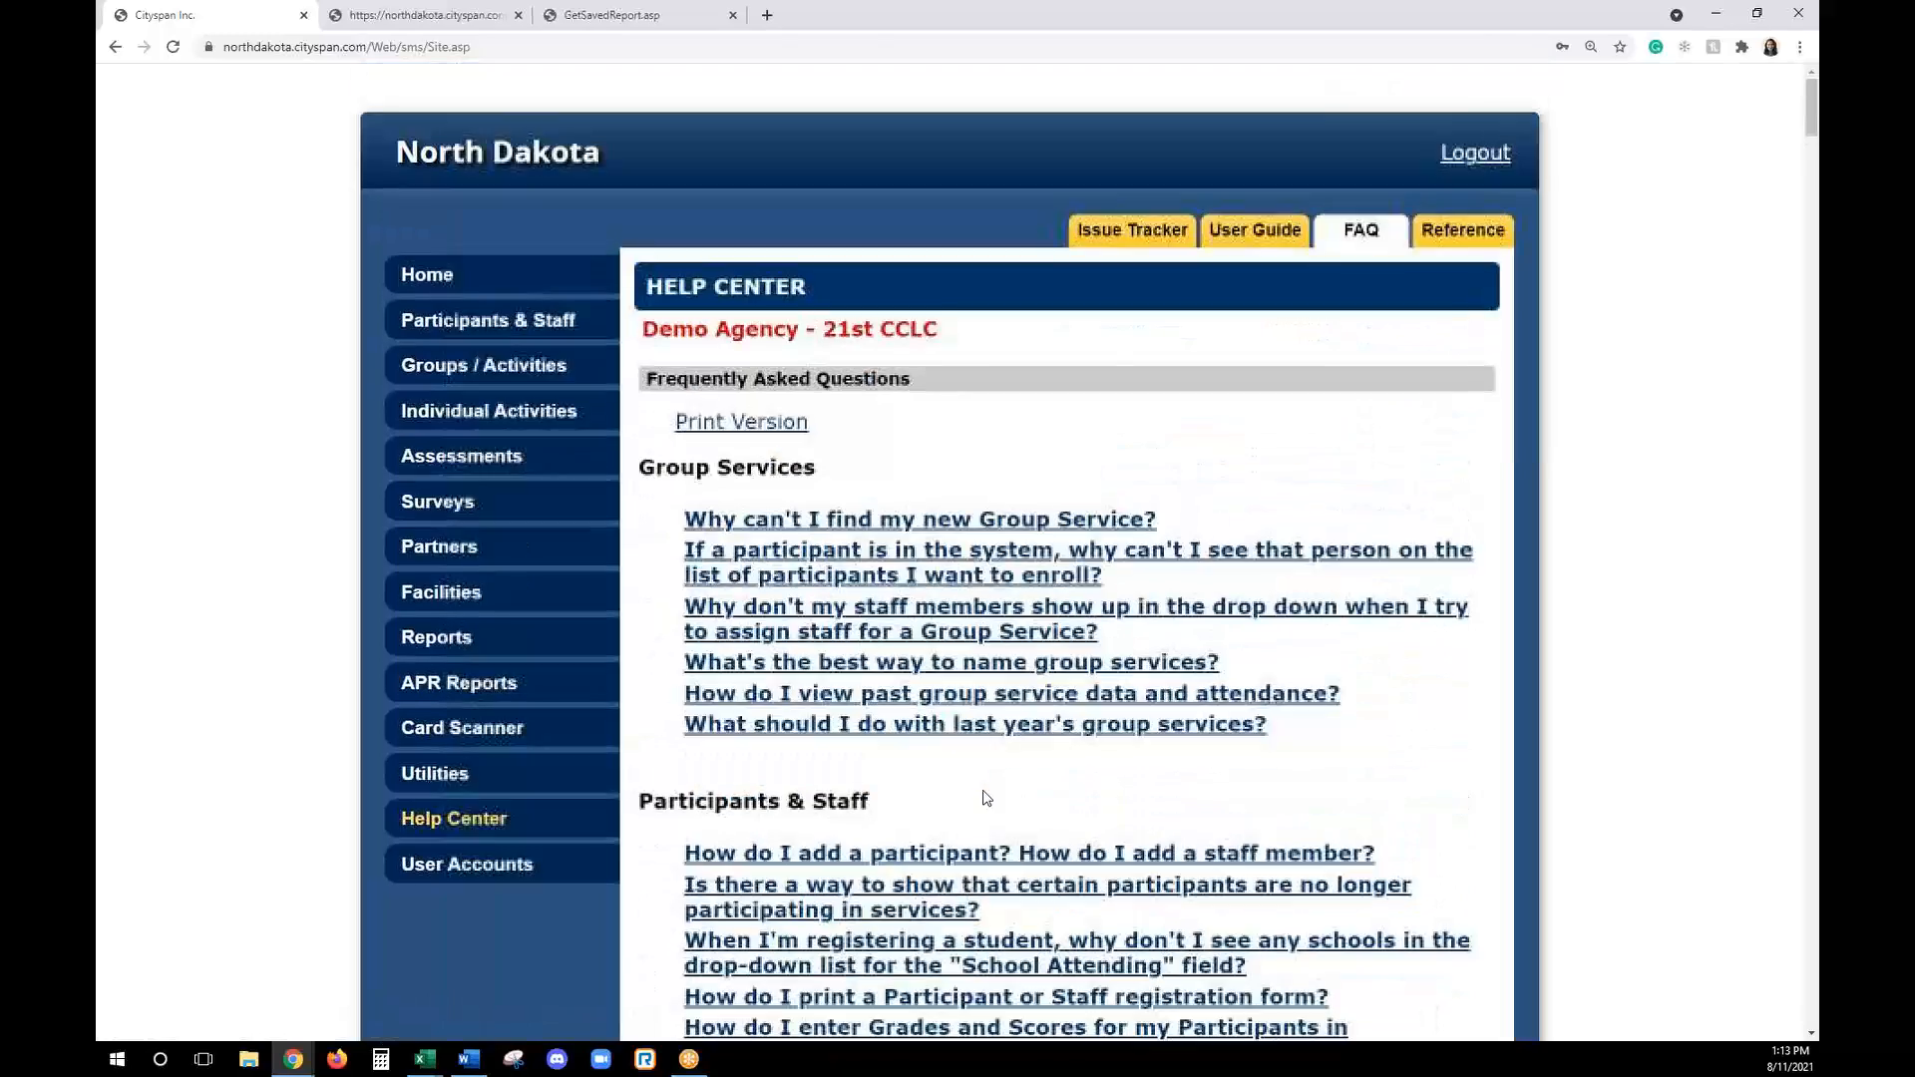
left_click(1445, 239)
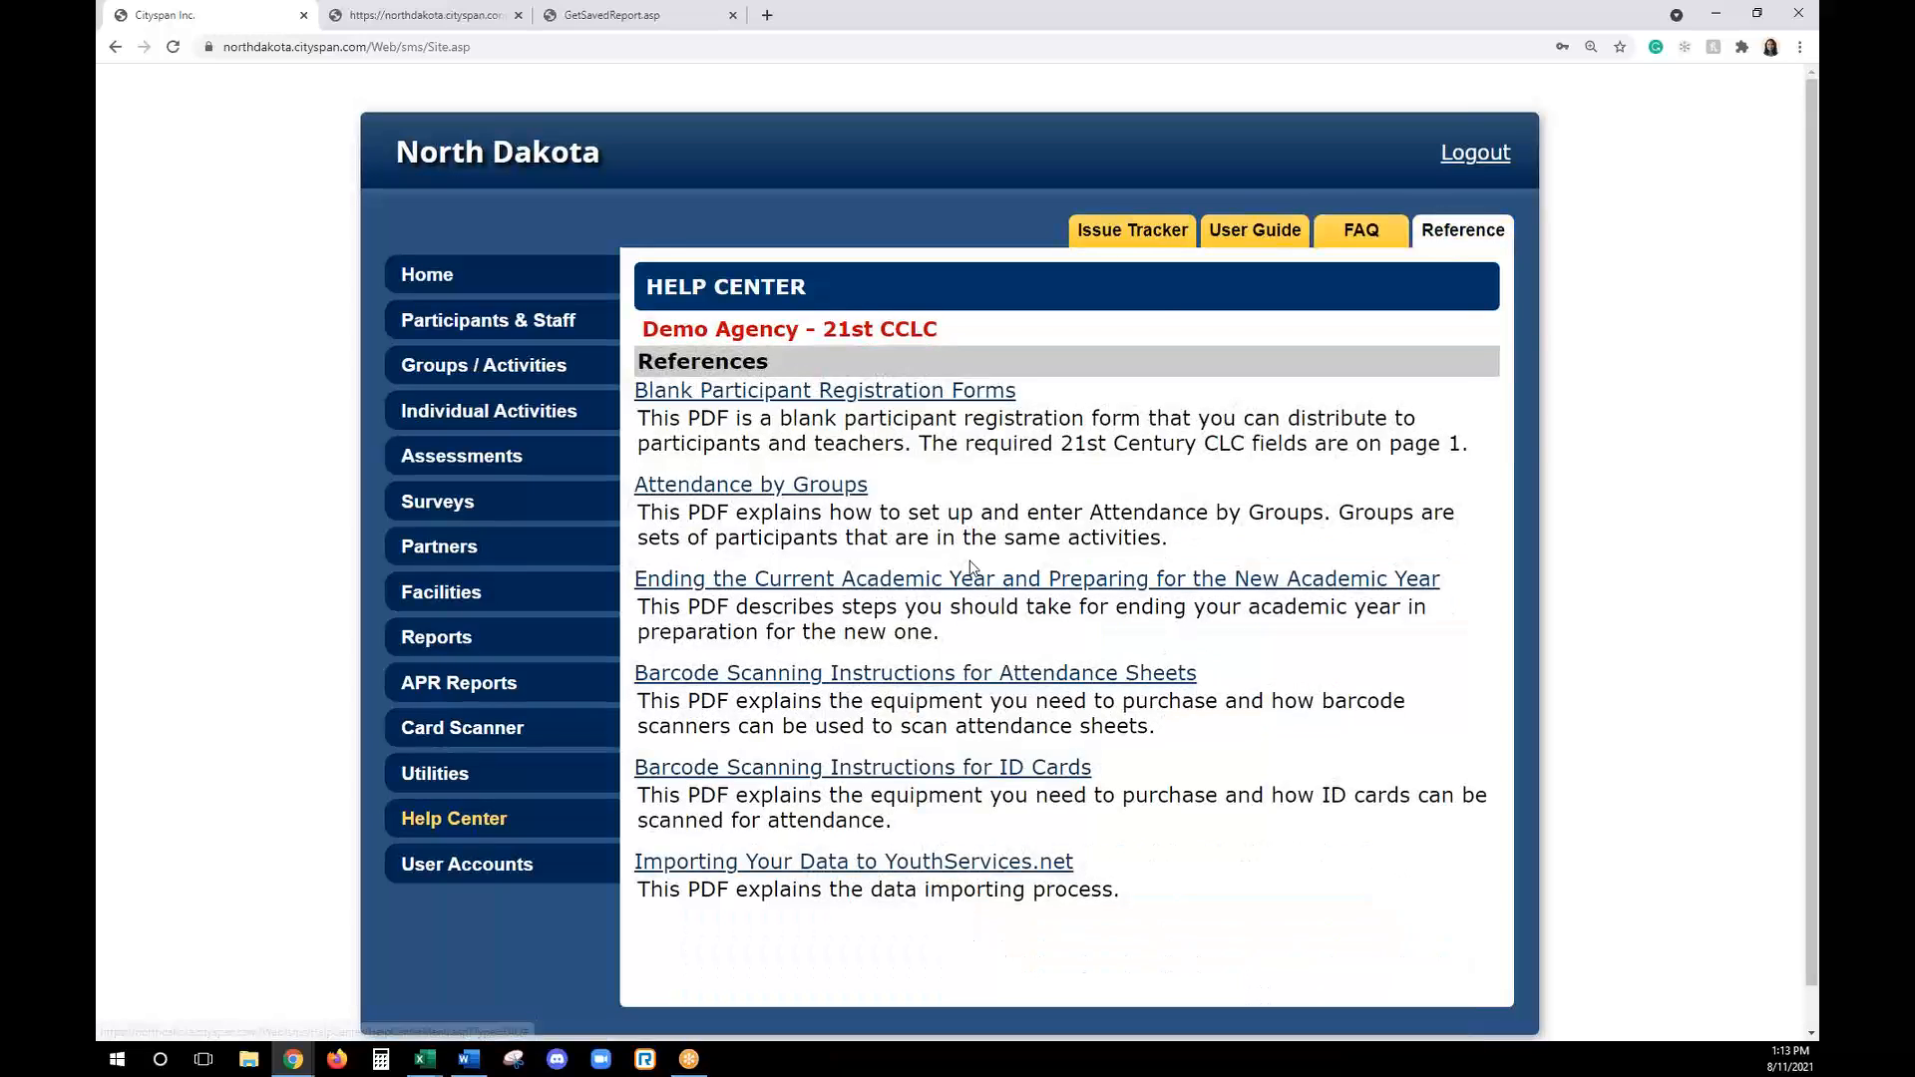
- Submit a new issue in the Help Center's issue tracker reading "Hi, I'm unable to do this..... Thanks!"
left_click(1150, 237)
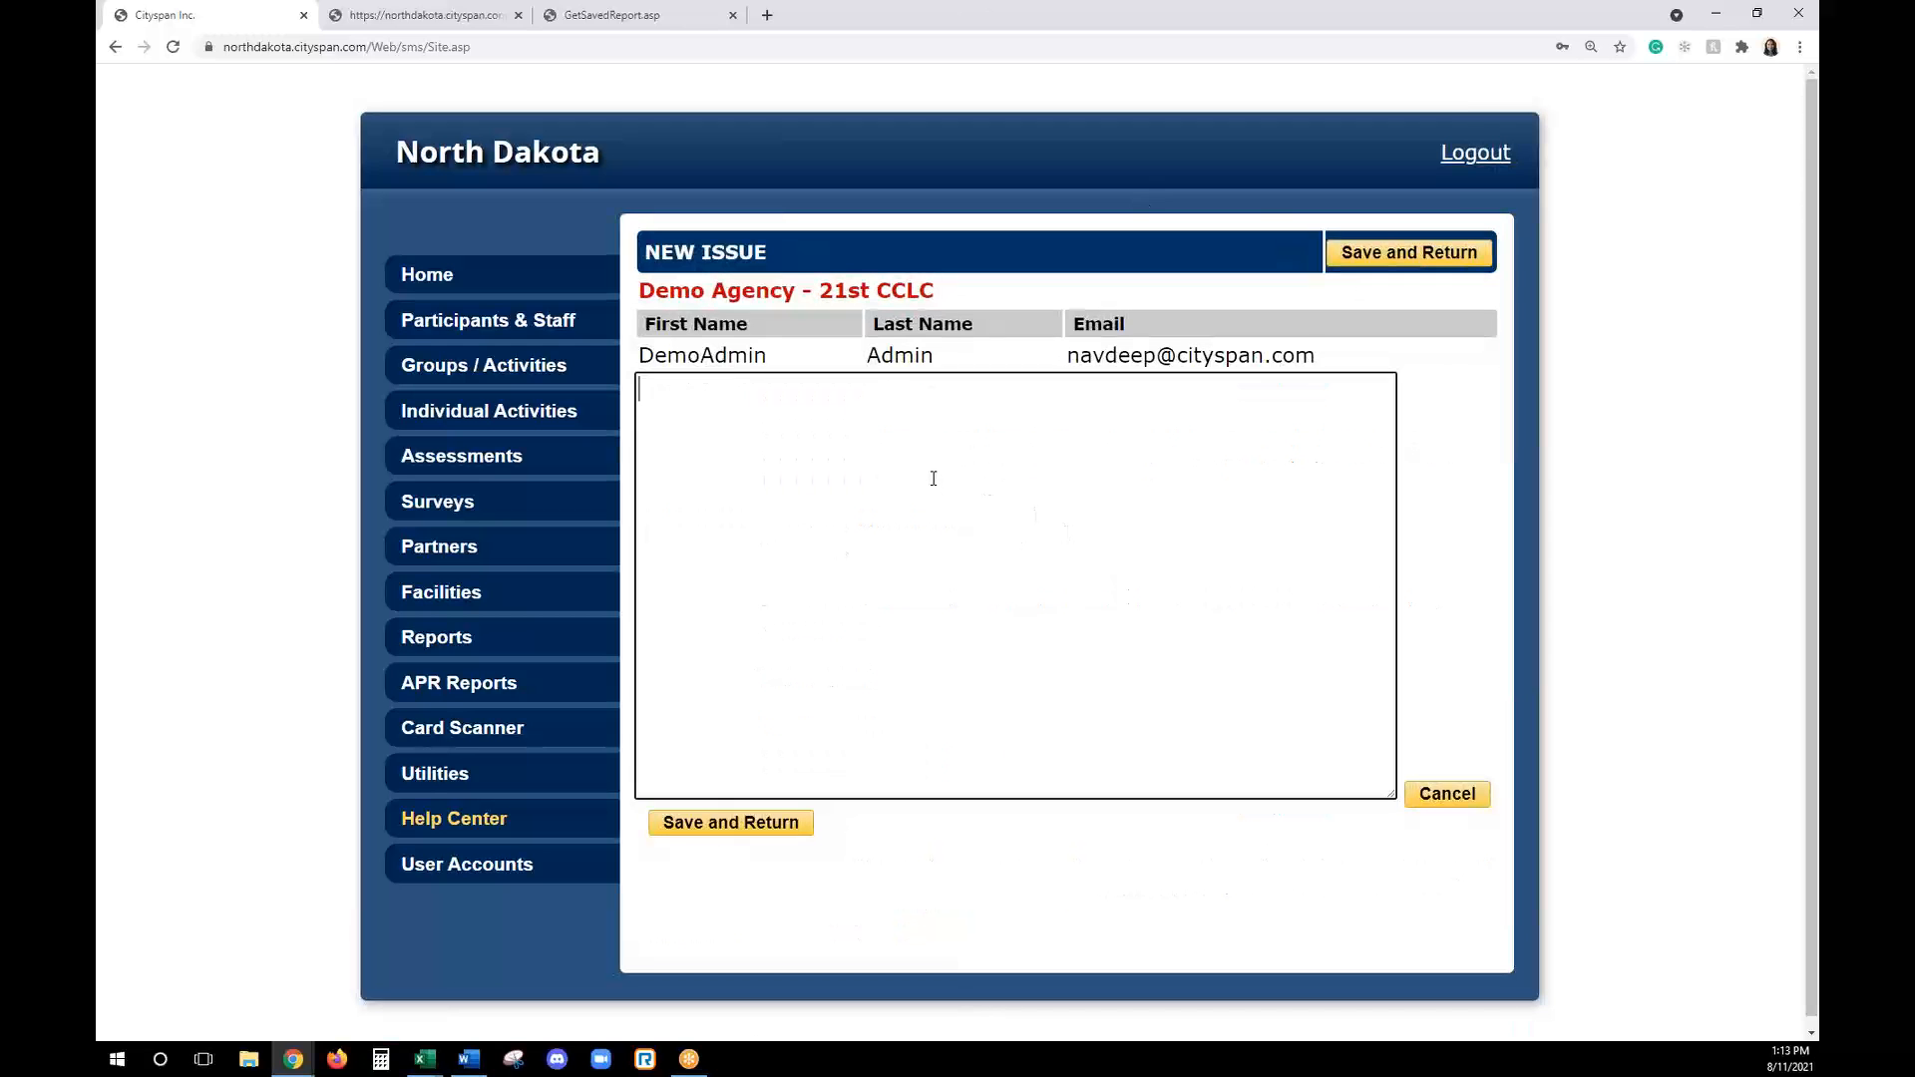
left_click(933, 477)
type("Hi,")
key("Return")
key("Return")
type("Im")
key("BackSpace")
type("'m unable to t")
key("BackSpace")
type("d d")
key("BackSpace")
key("BackSpace")
type("o this.....")
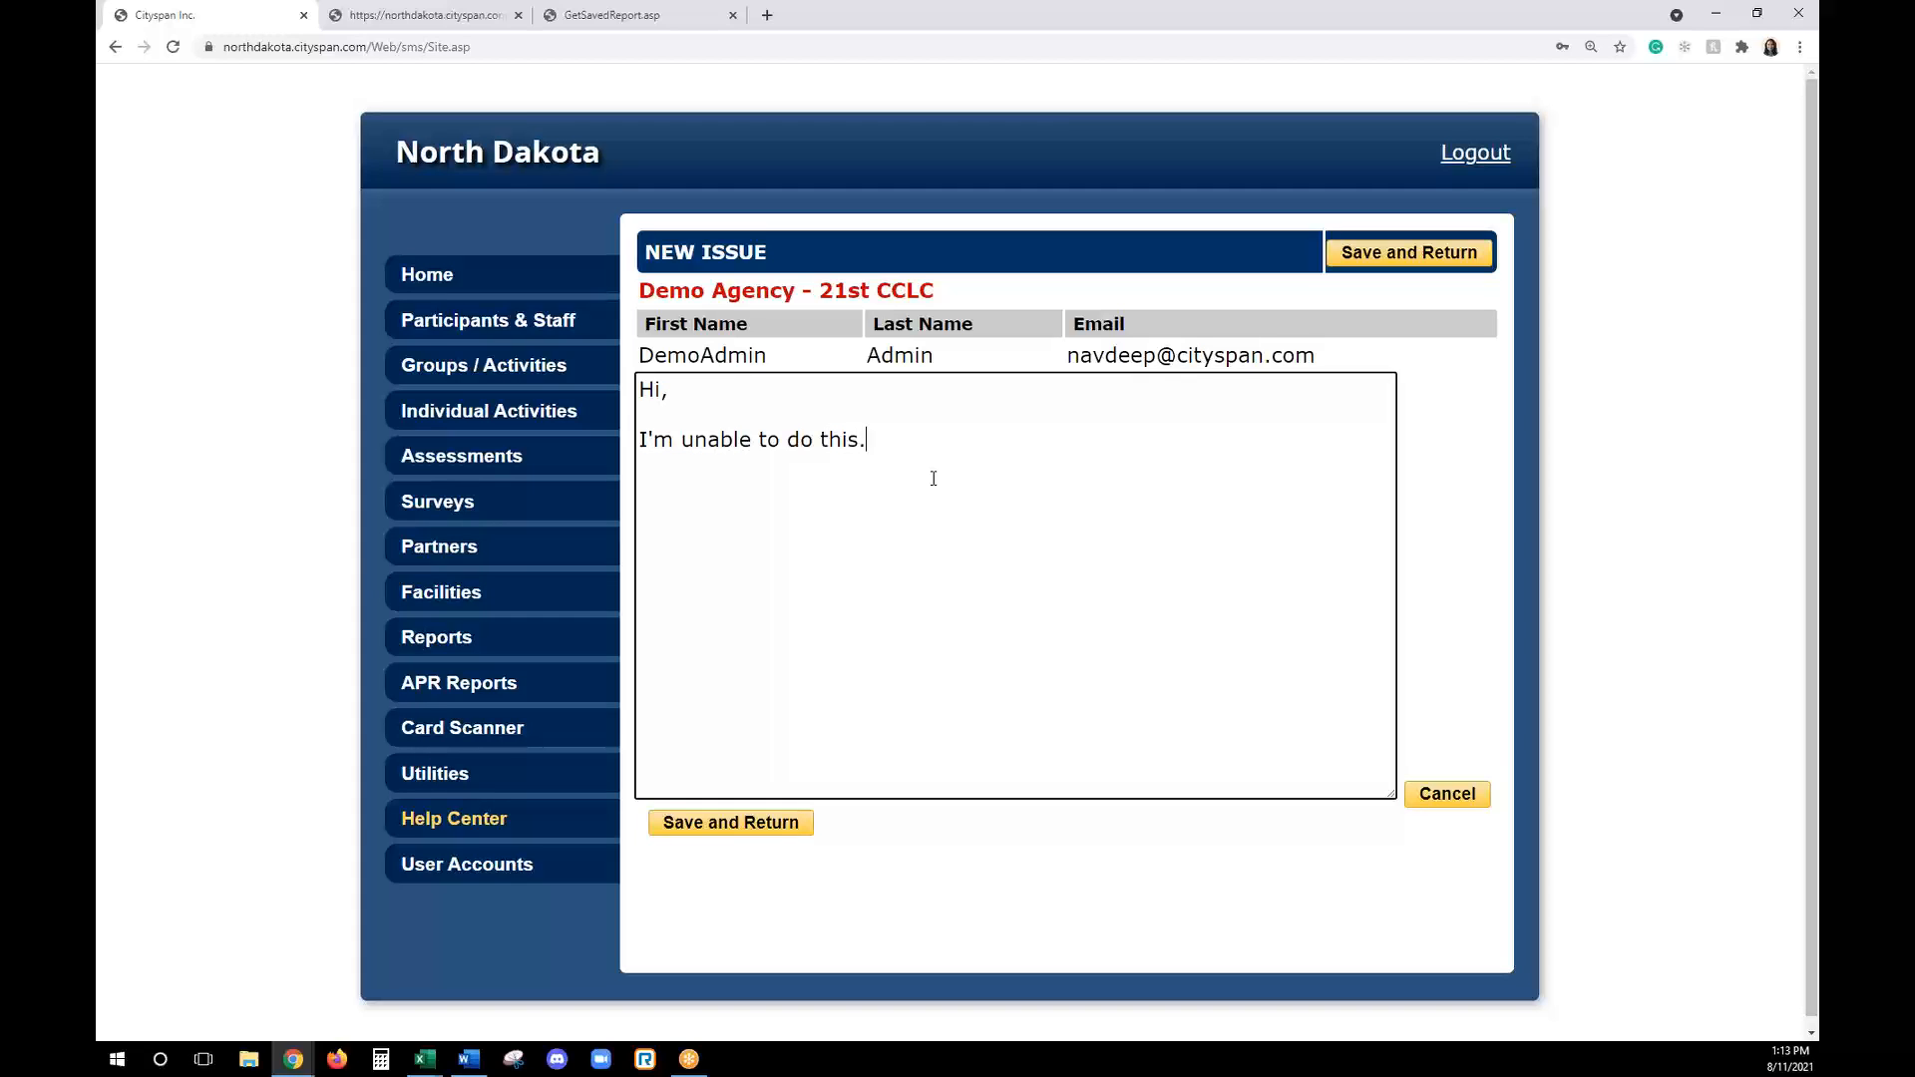
key("Return")
key("Return")
type("Thanks!")
left_click(788, 824)
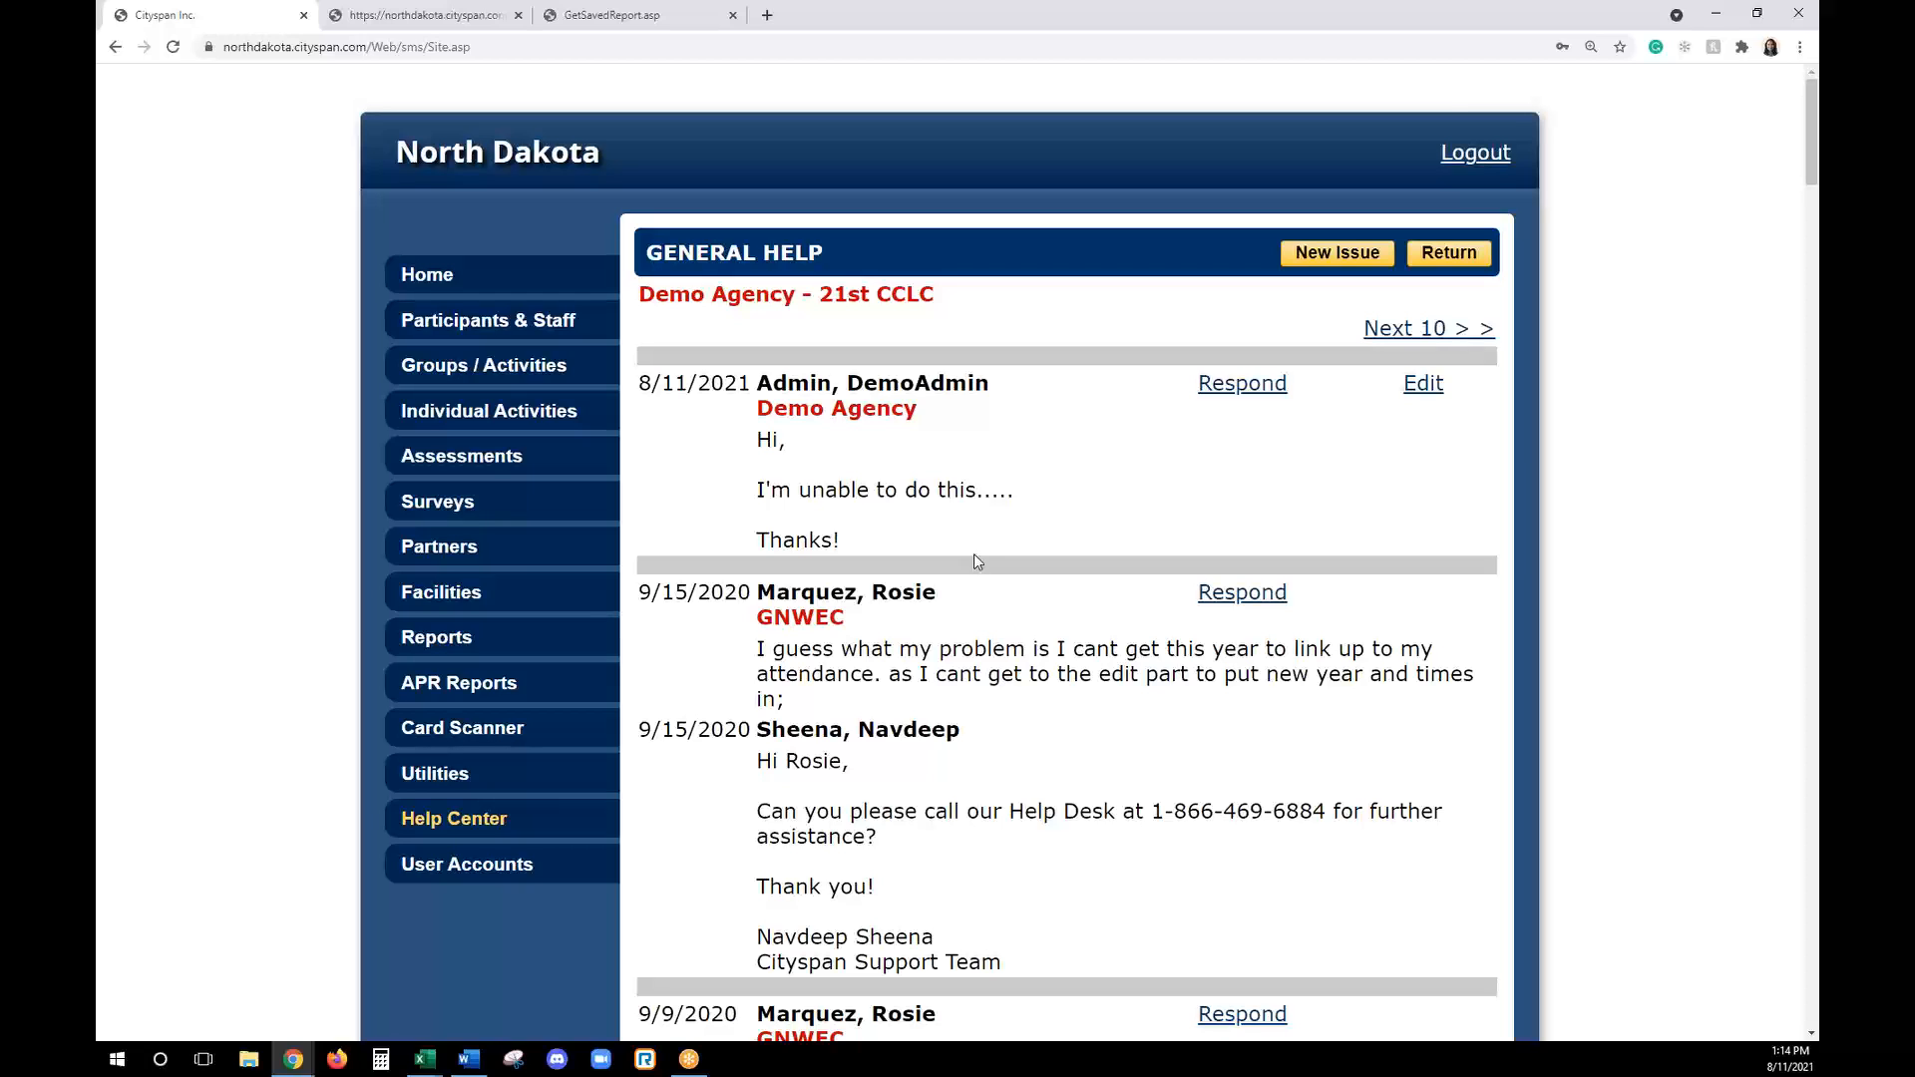
- Respond to the Demo Agency's new issue with "Hi, I was testing for this activity..." and return to the Help Center
left_click(1254, 398)
type("H")
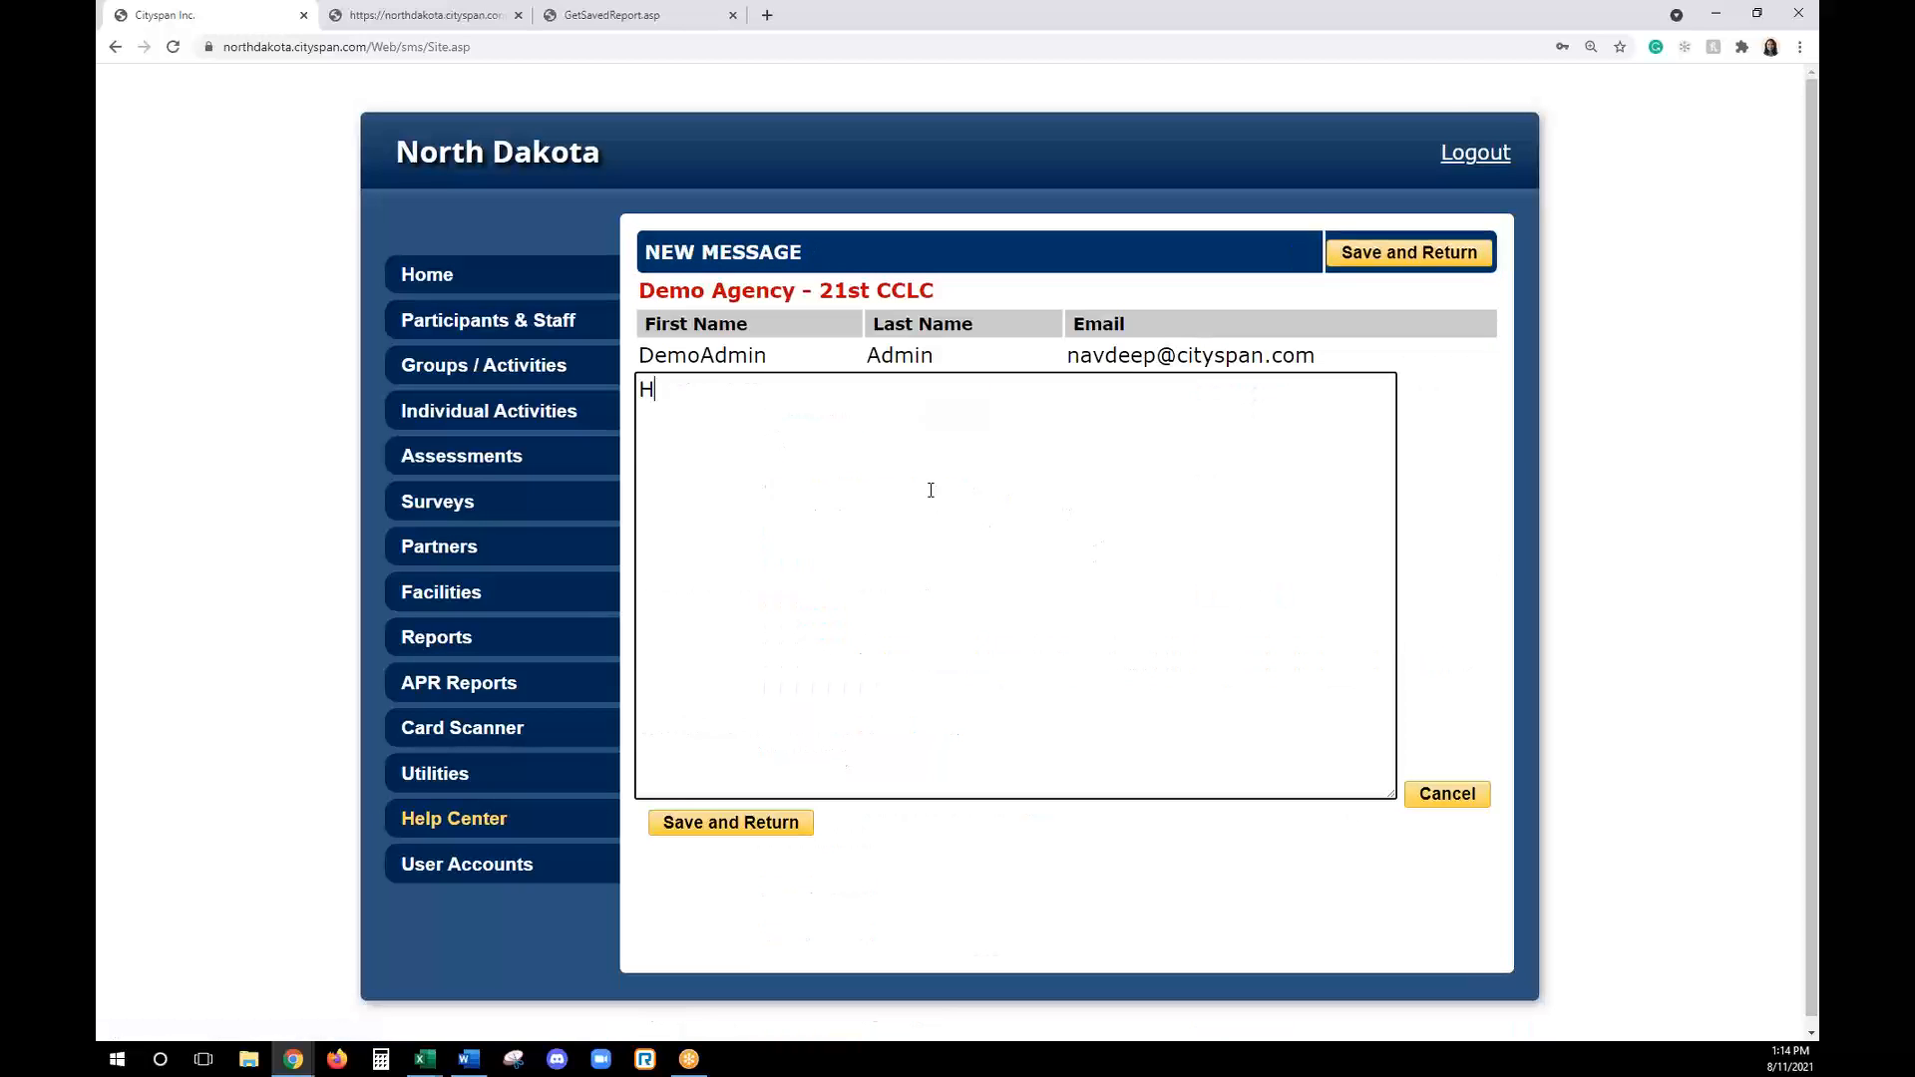
type("i,")
key("Return")
key("Return")
type("I was testing fo")
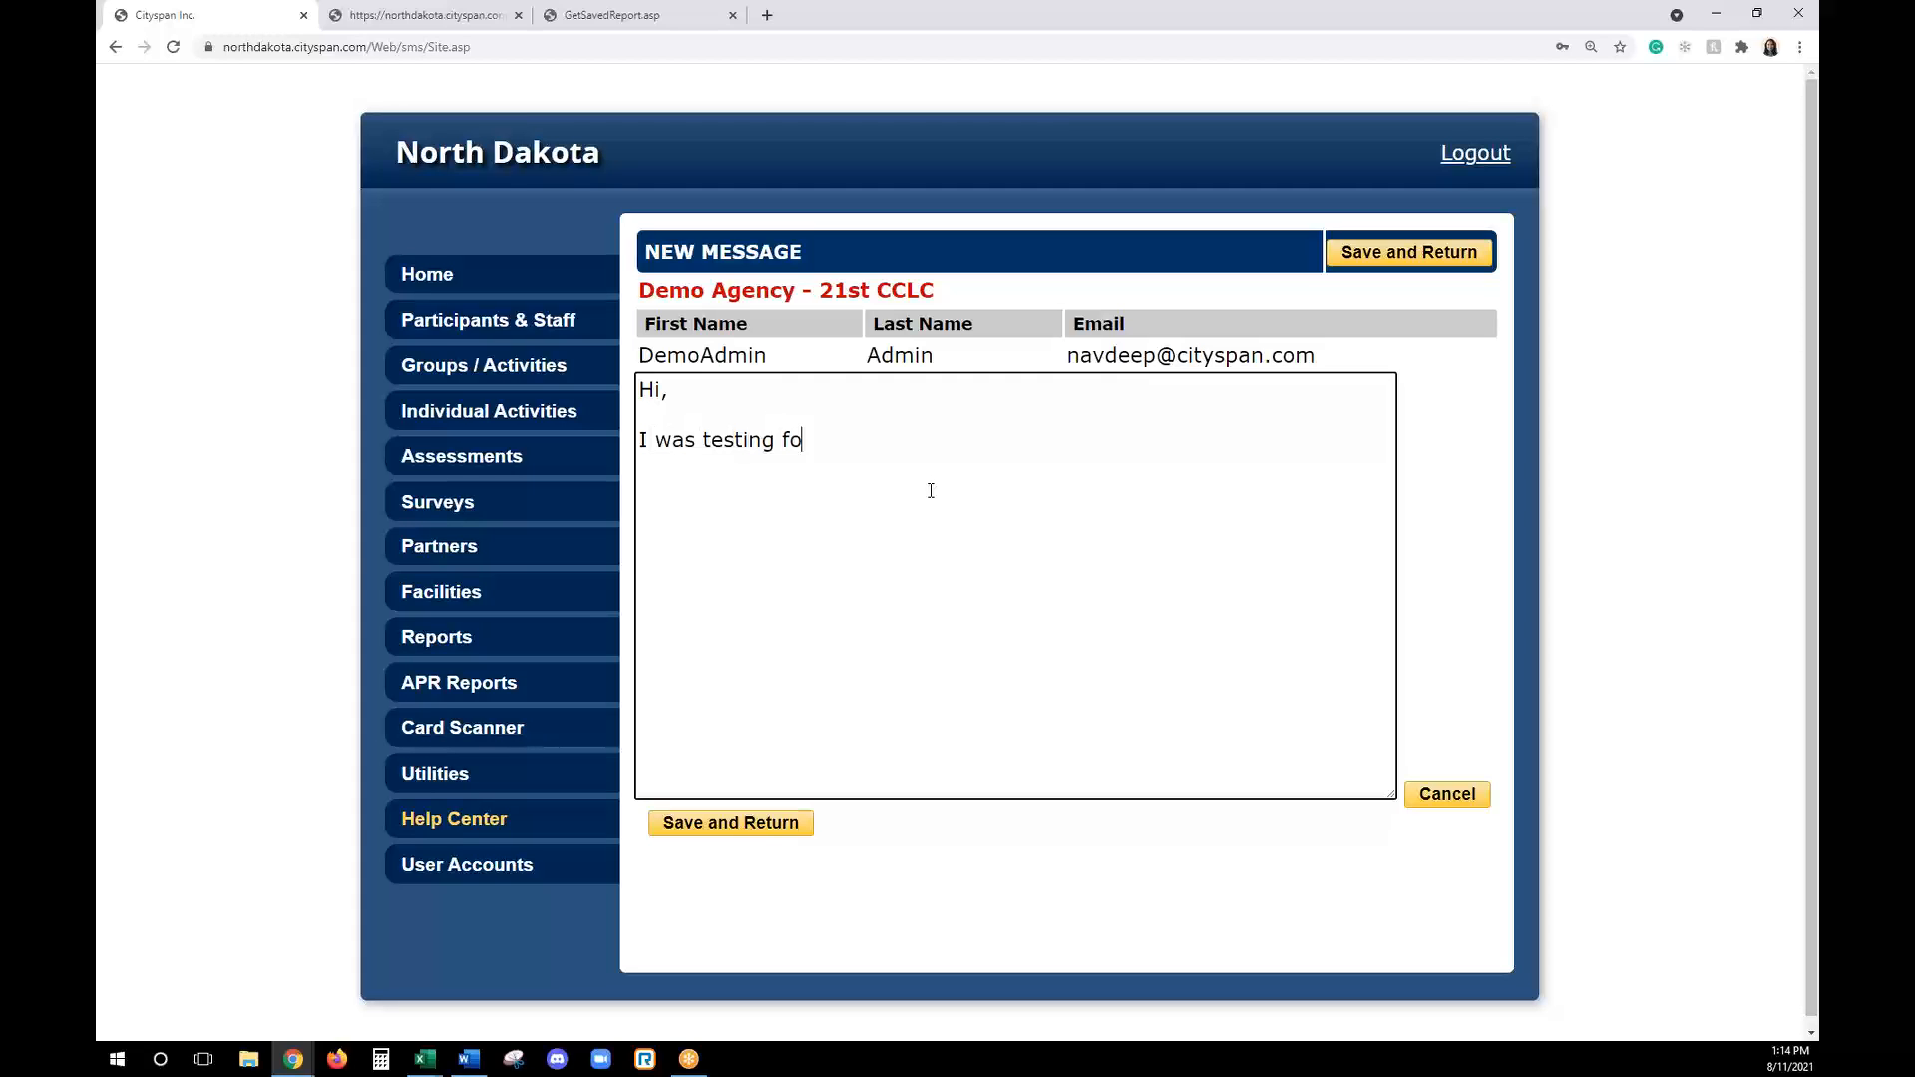
type("r this activity...")
left_click(784, 818)
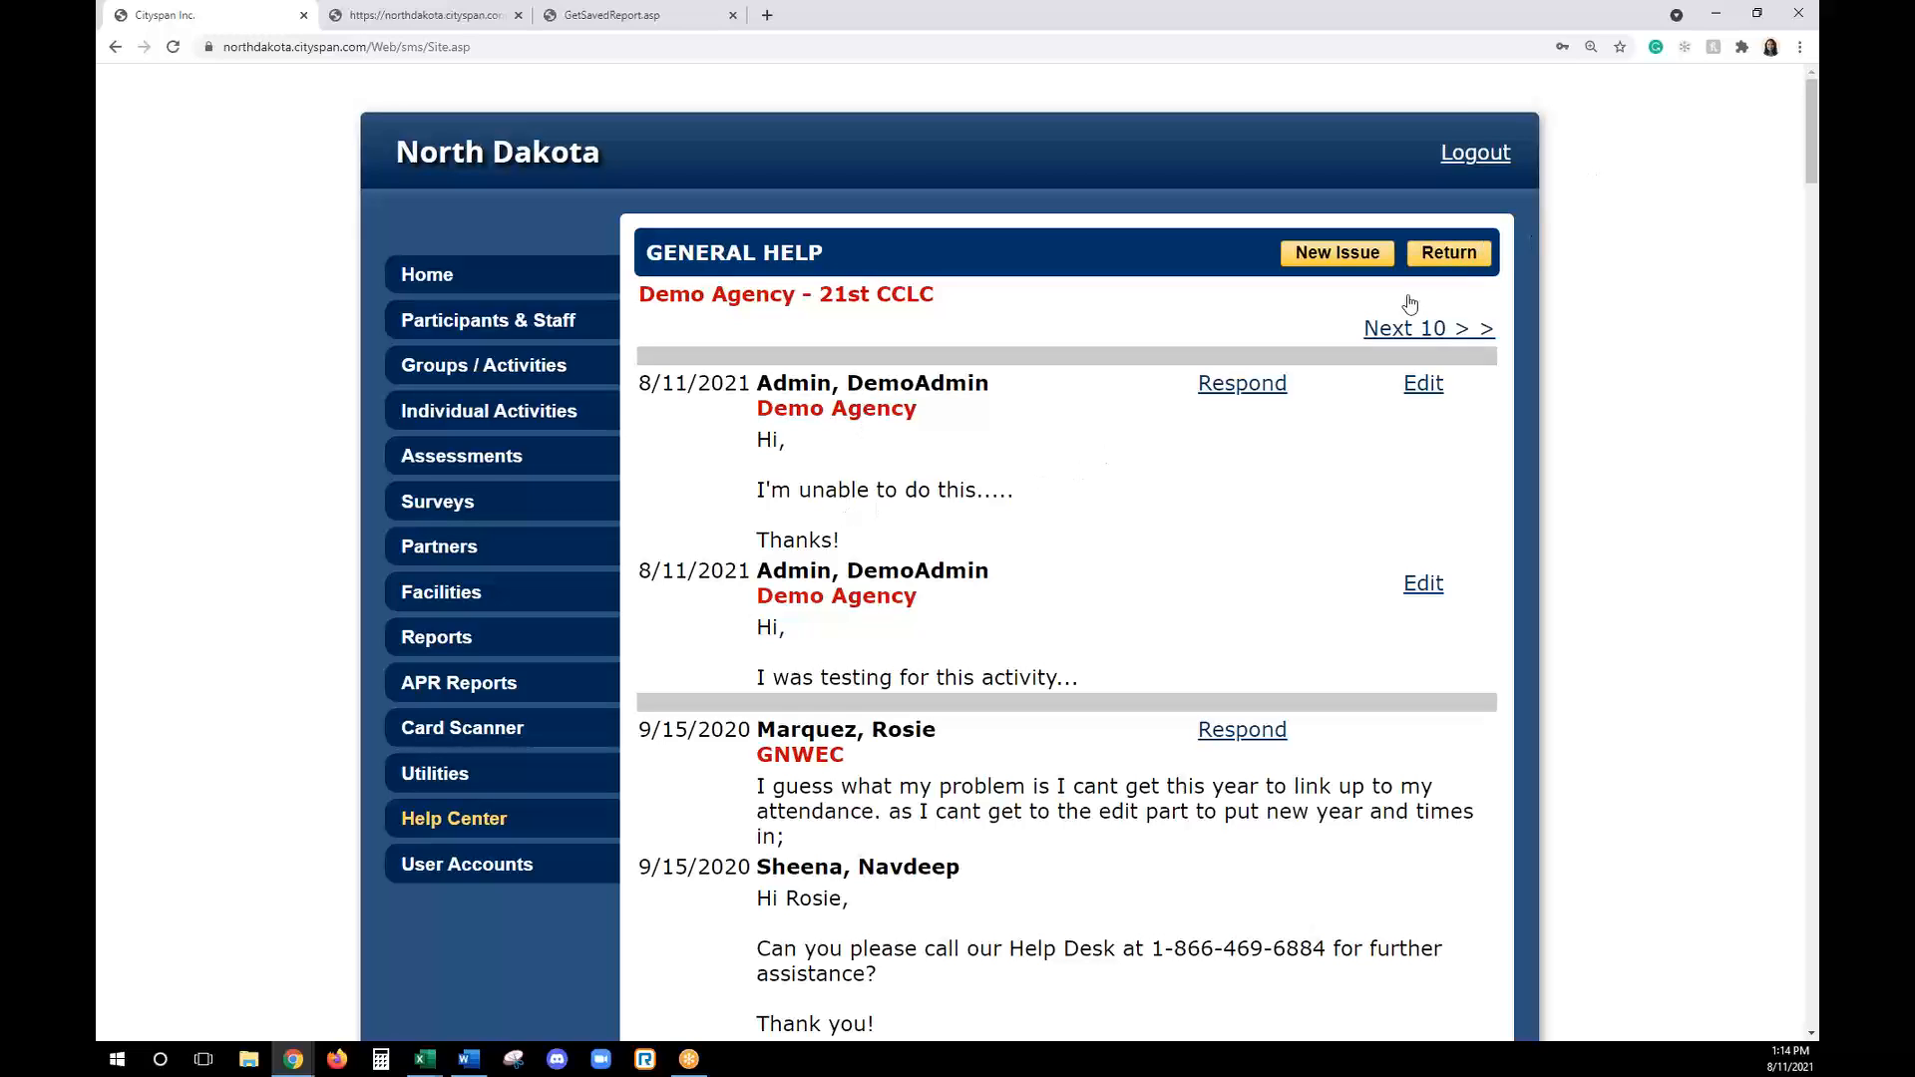
left_click(519, 827)
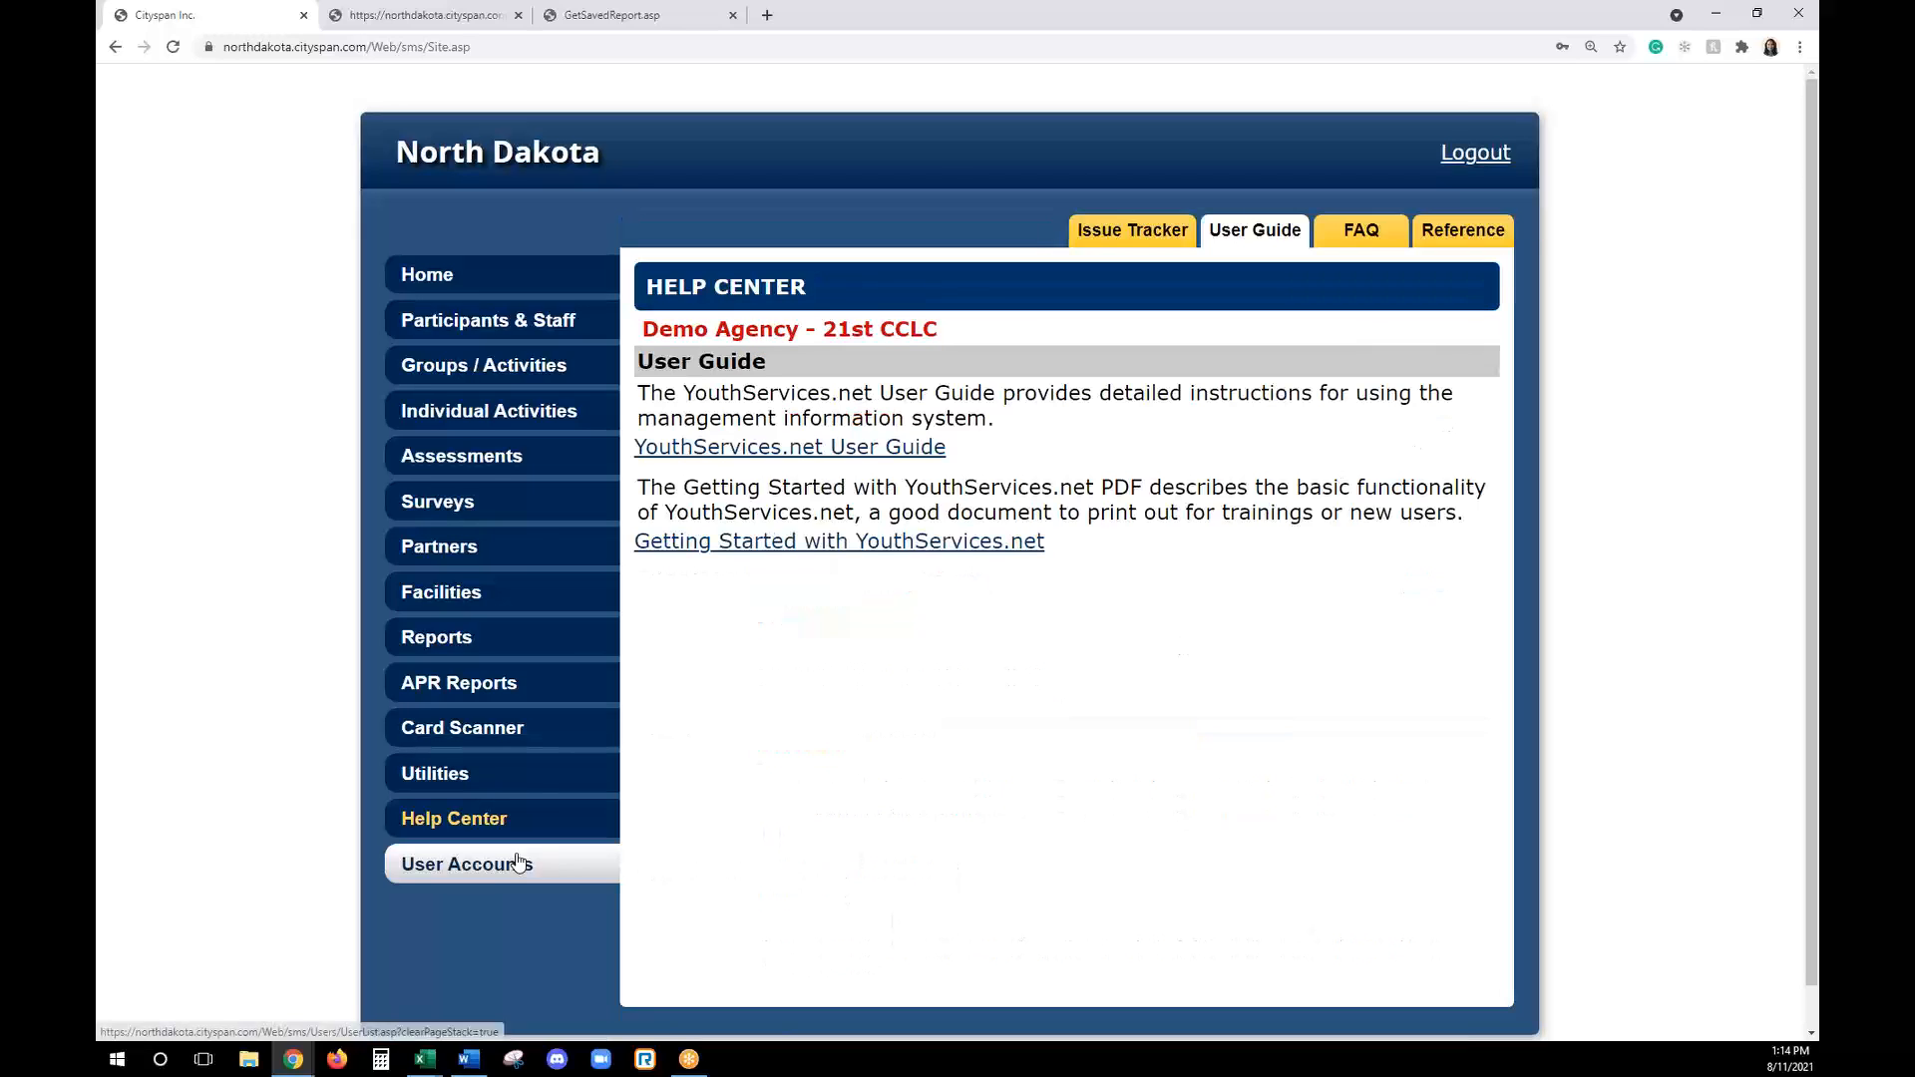
left_click(509, 291)
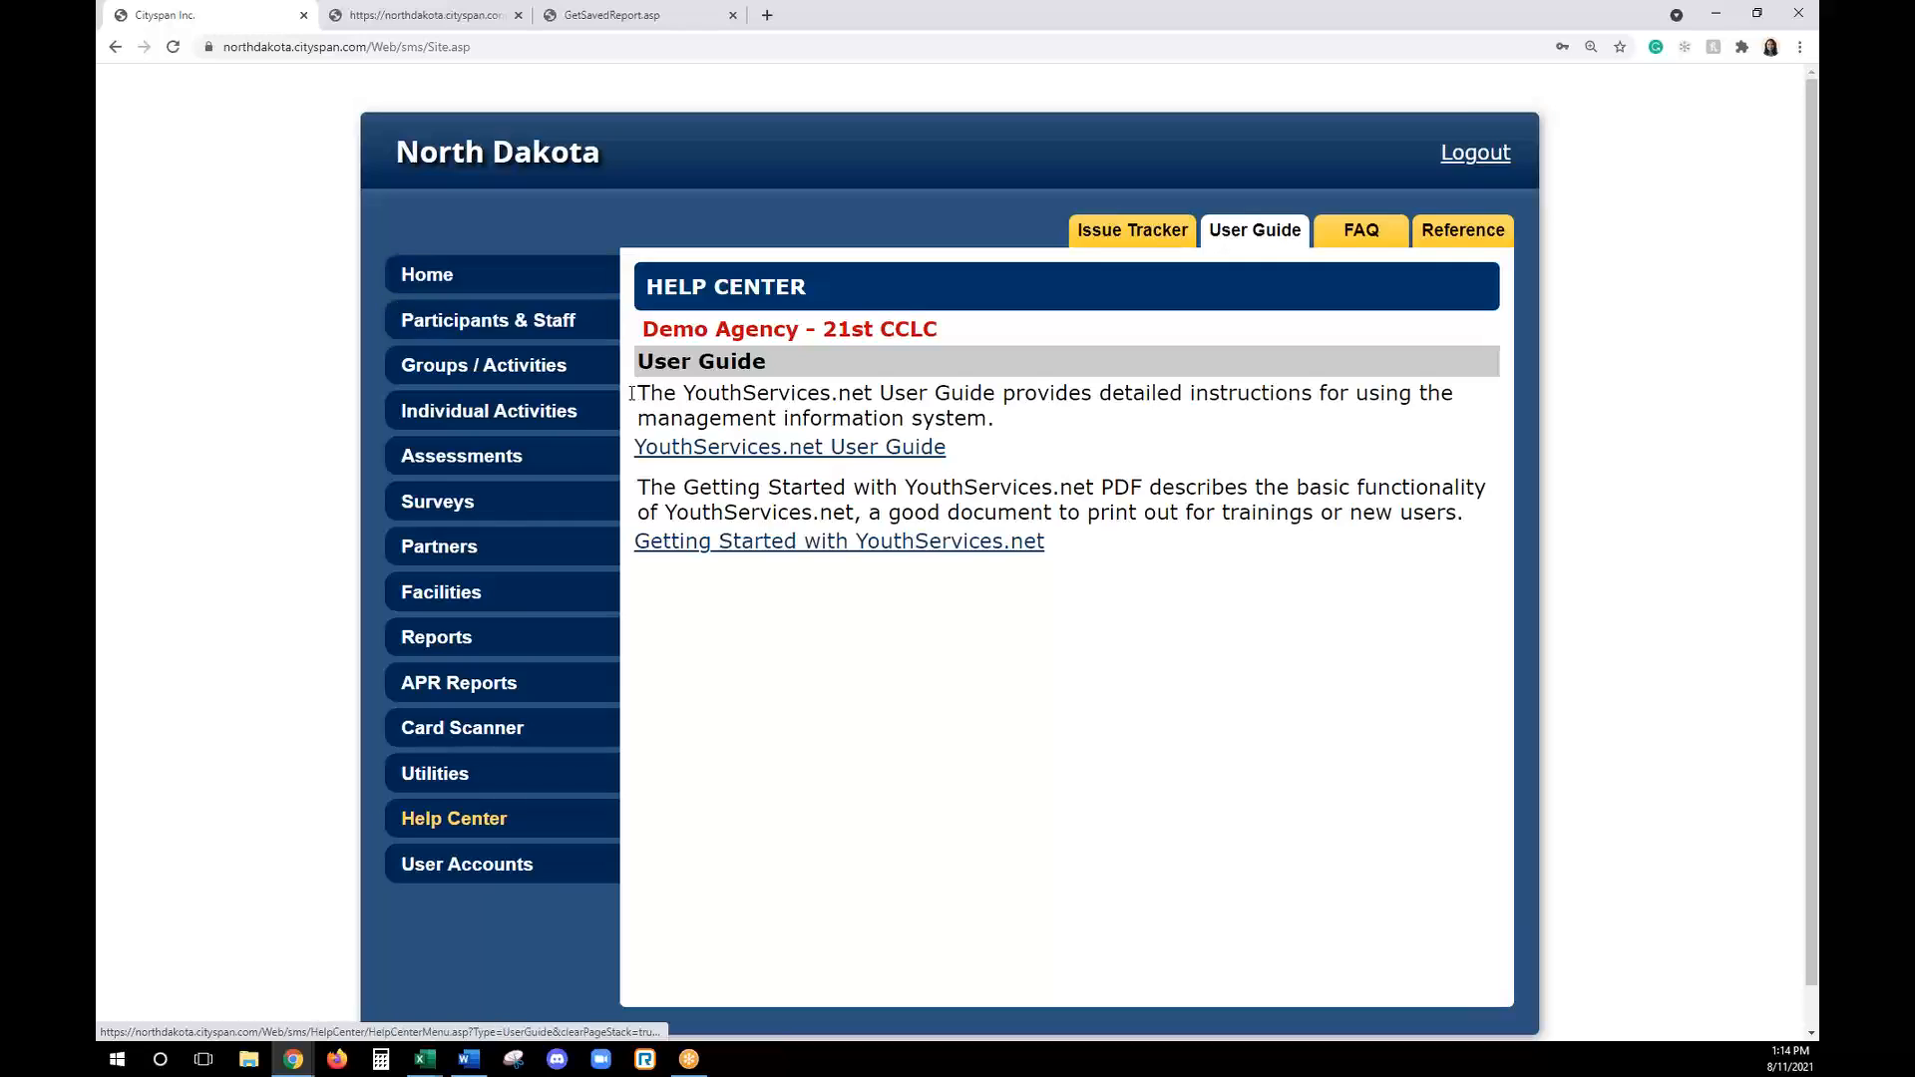